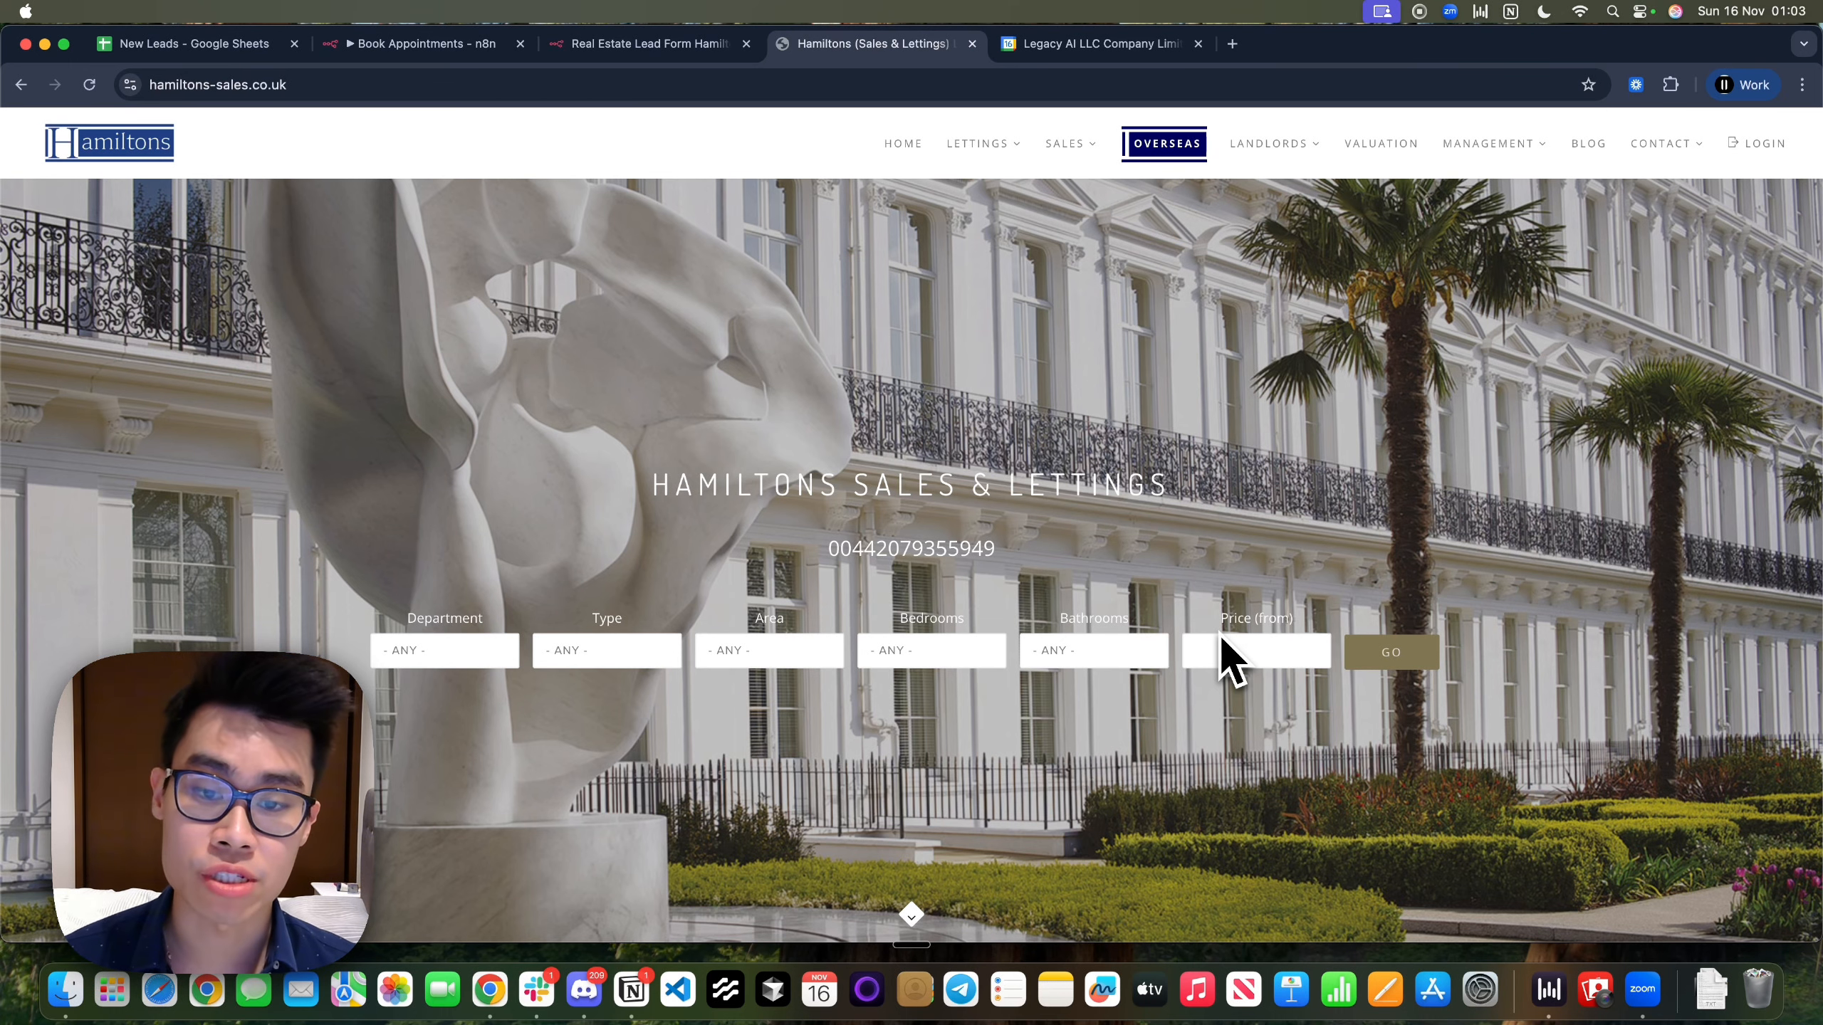
Scroll to the Hamiltons Contact section and check its Name, Email and Message fields
{"action": "scroll", "coordinate": [1465, 637], "scroll_direction": "down", "scroll_amount": 20}
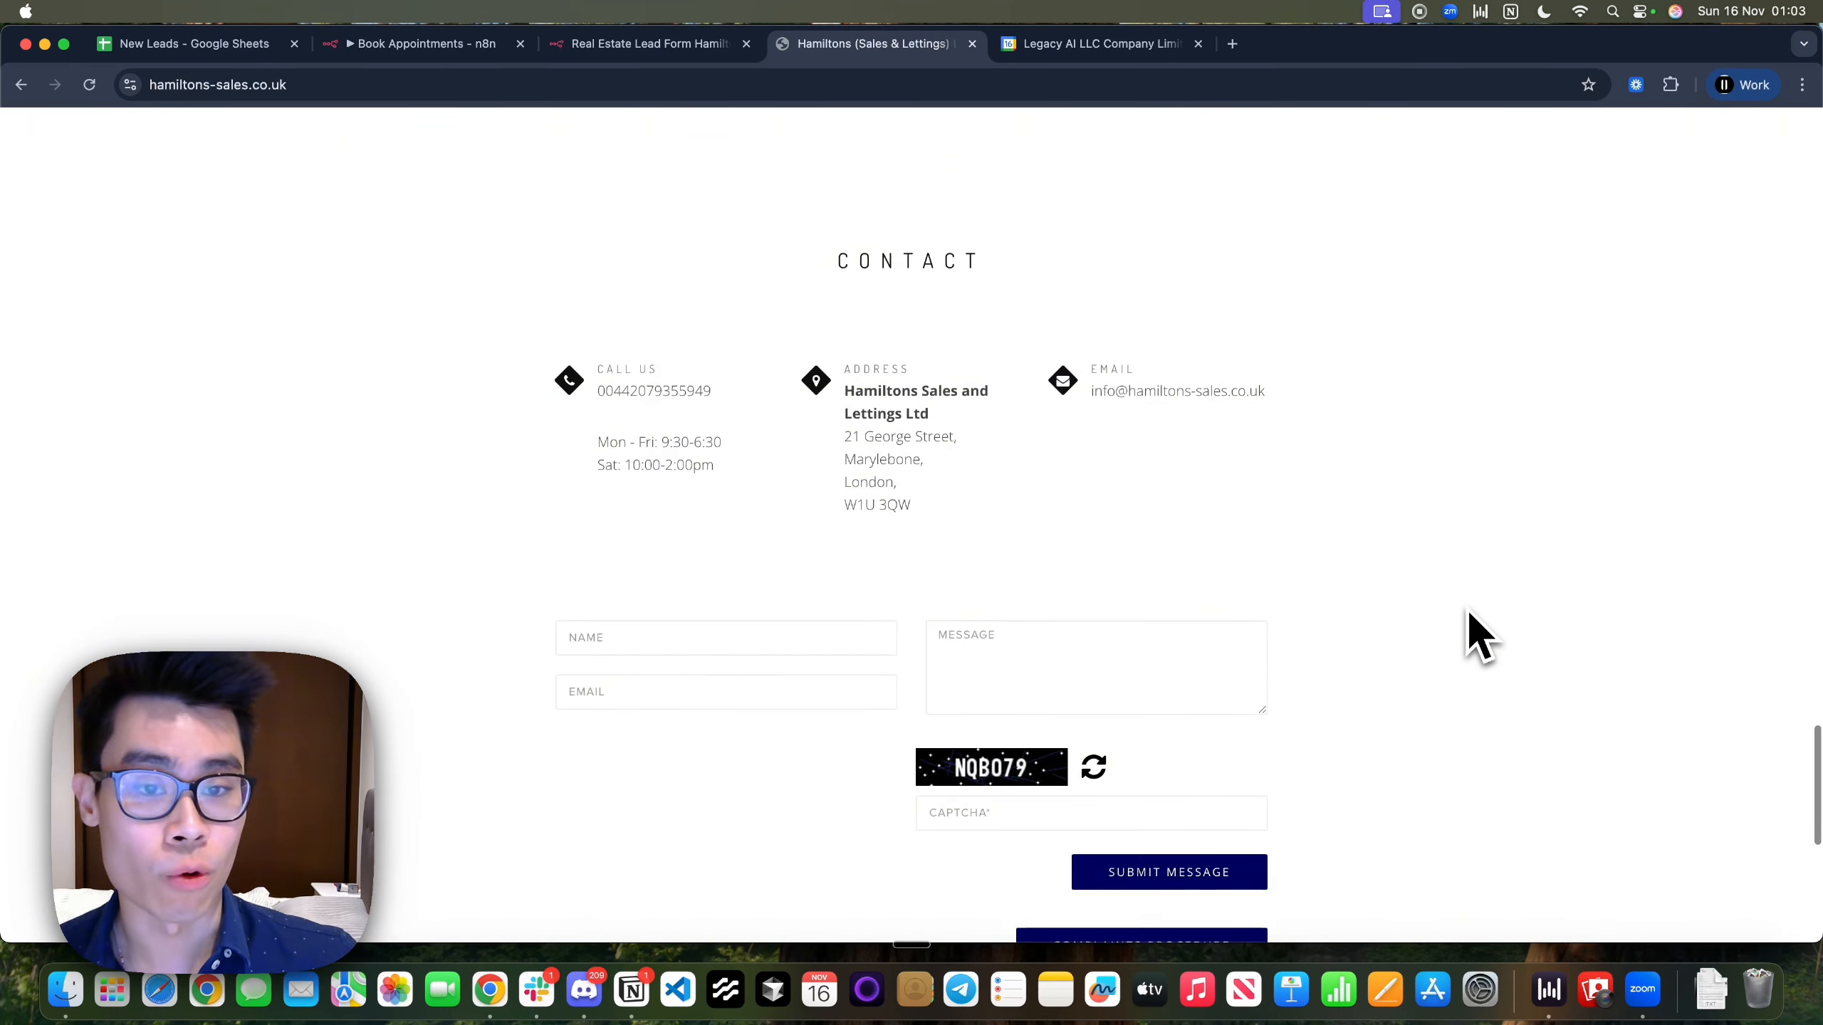
{"action": "scroll", "coordinate": [1469, 631], "scroll_direction": "down", "scroll_amount": 3}
{"action": "left_click", "coordinate": [661, 491]}
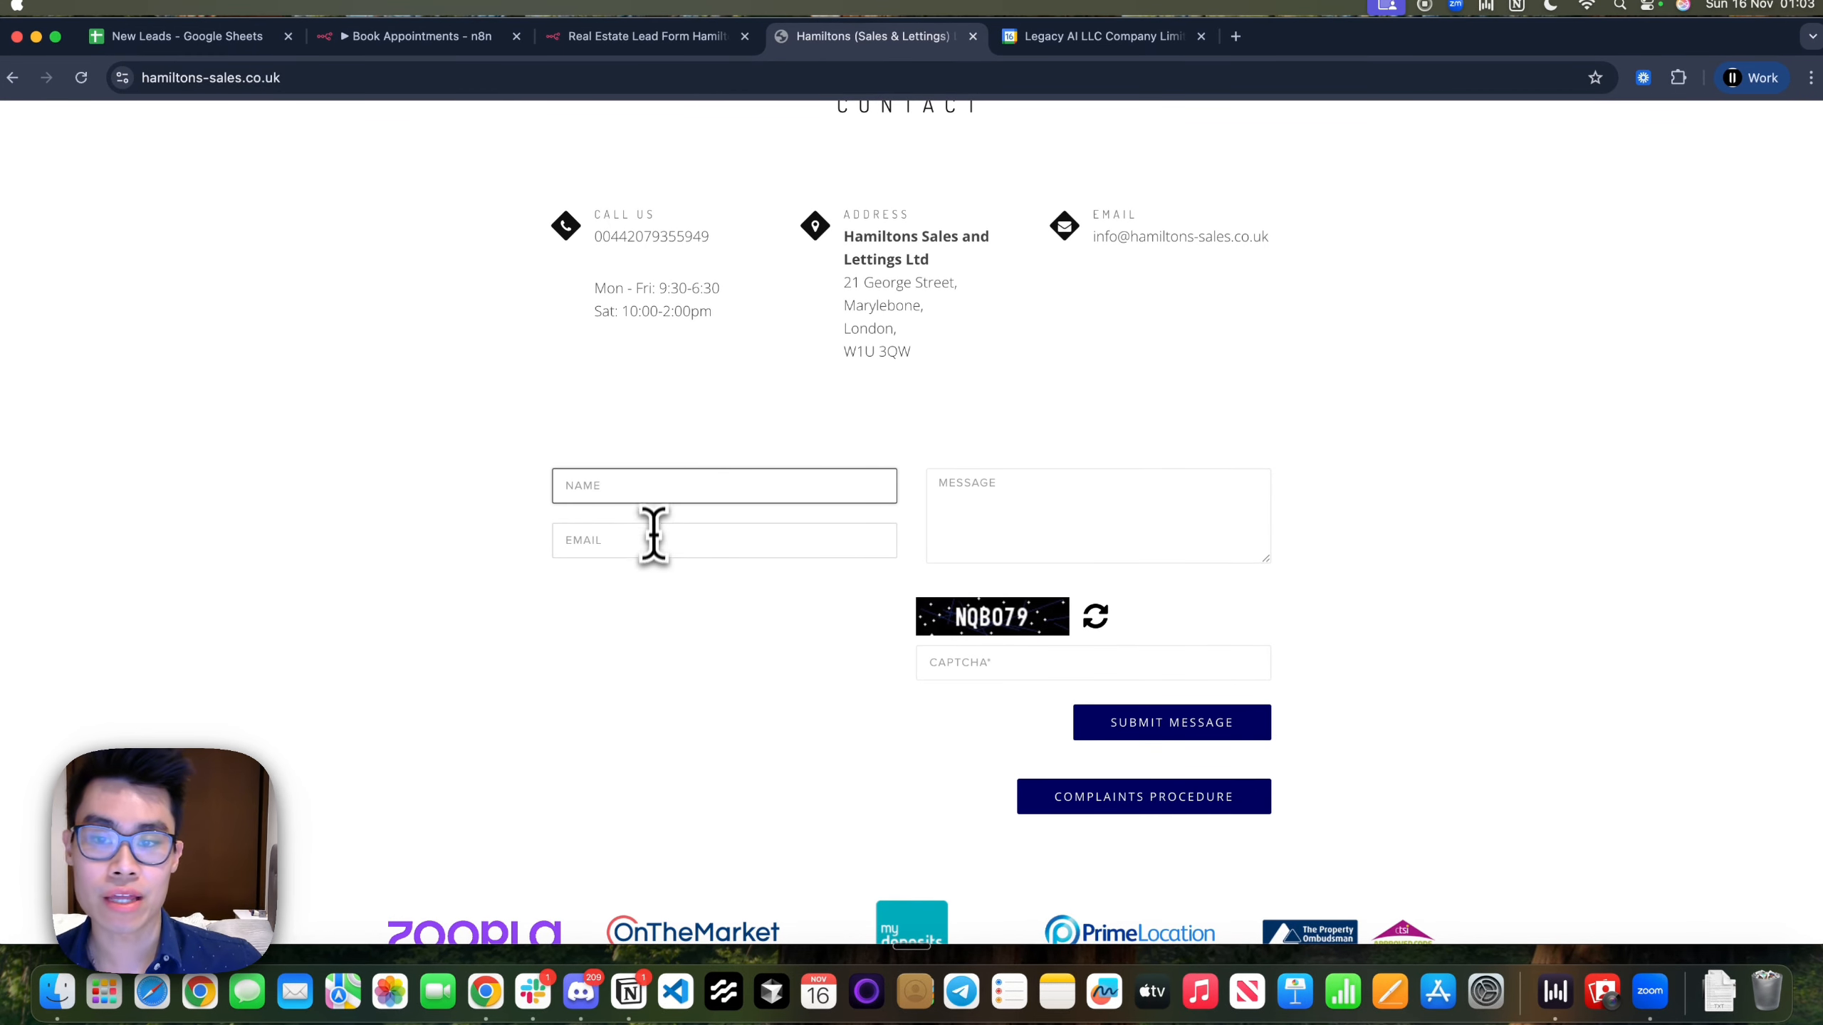
{"action": "left_click", "coordinate": [739, 540]}
{"action": "left_click", "coordinate": [959, 528]}
{"action": "scroll", "coordinate": [969, 552], "scroll_direction": "up", "scroll_amount": 4}
{"action": "scroll", "coordinate": [966, 549], "scroll_direction": "down", "scroll_amount": 3}
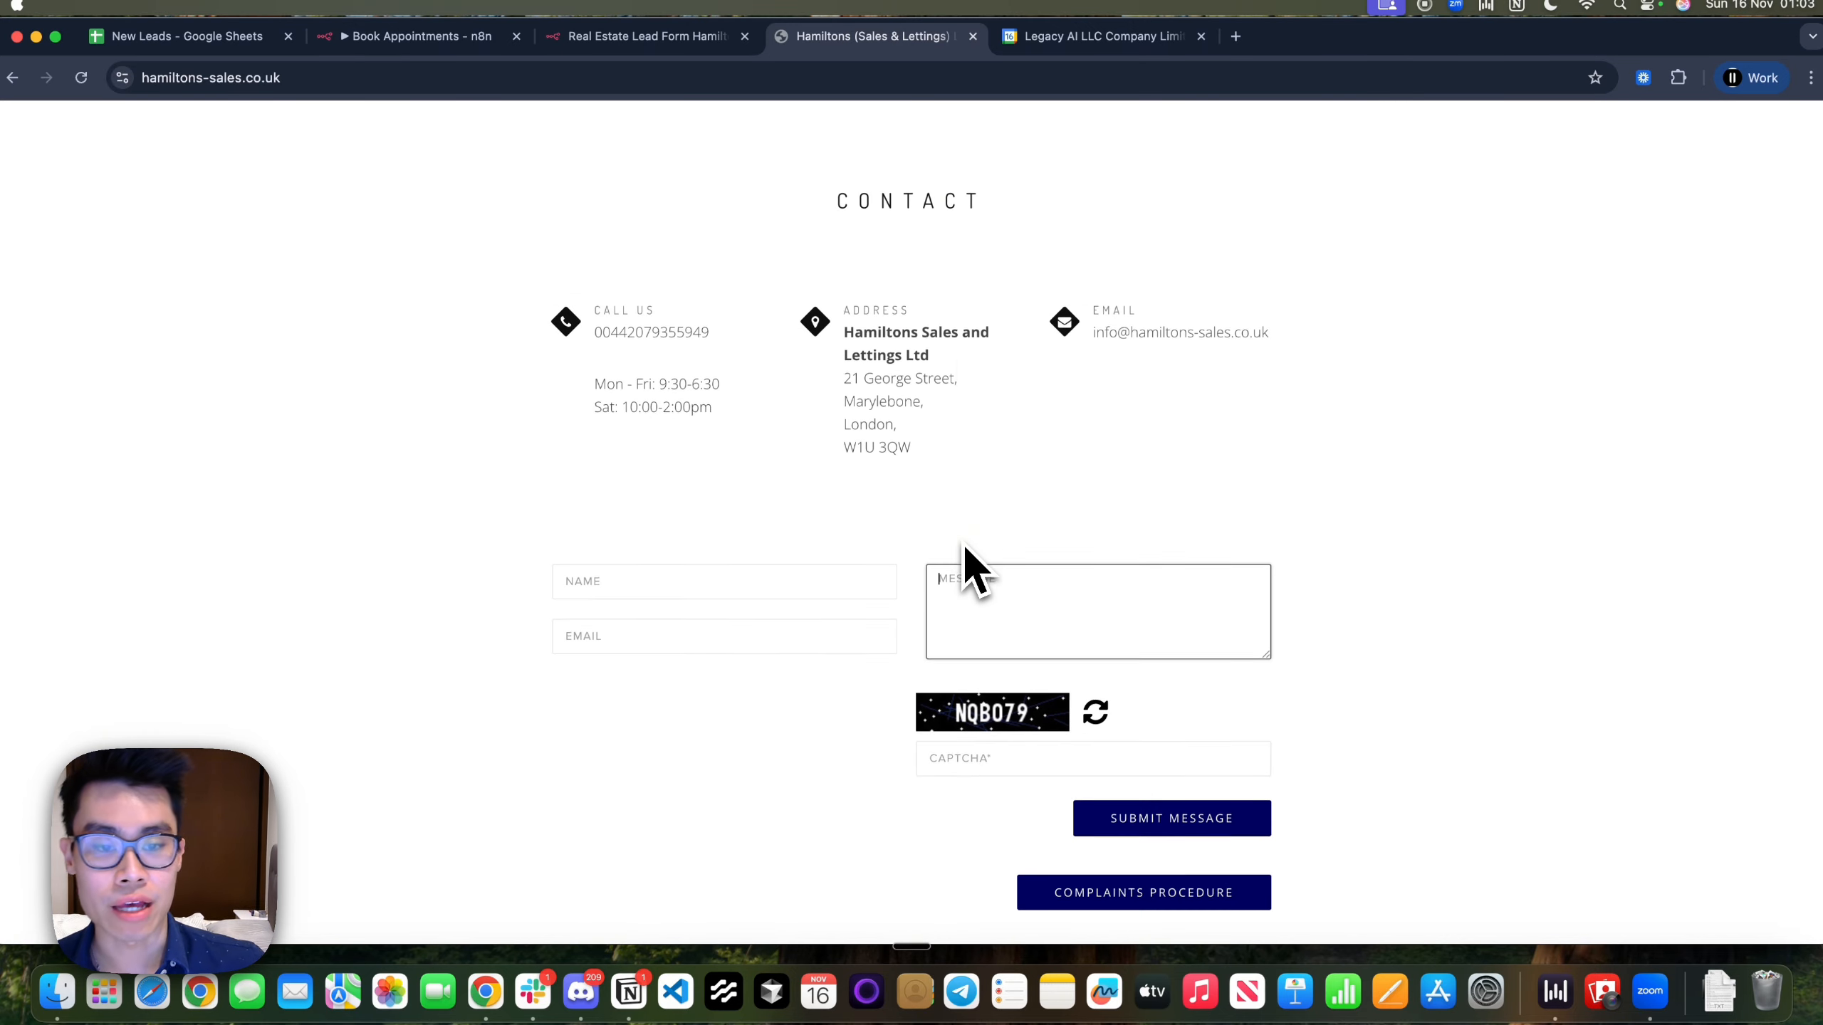
{"action": "scroll", "coordinate": [1034, 689], "scroll_direction": "down", "scroll_amount": 1}
{"action": "scroll", "coordinate": [1026, 647], "scroll_direction": "up", "scroll_amount": 3}
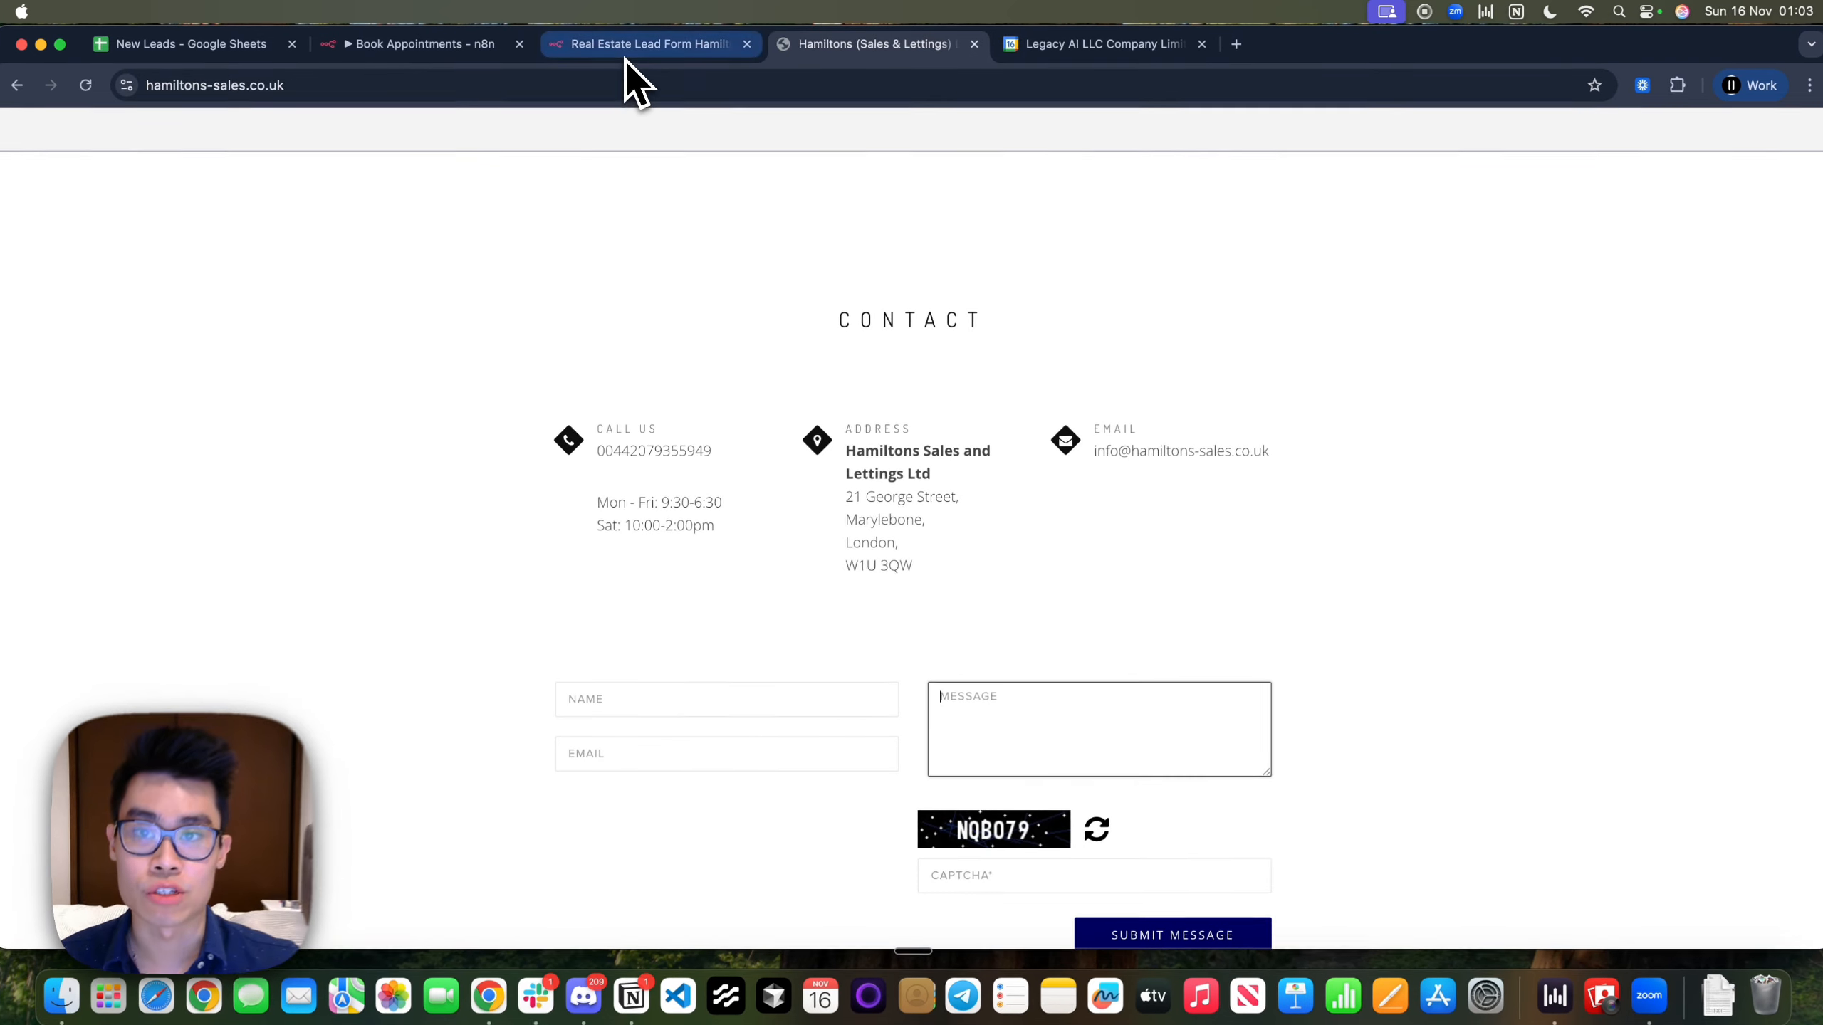
On the Real Estate Lead Form Hamiltons, enter the lead's first and last name
{"action": "left_click", "coordinate": [626, 59]}
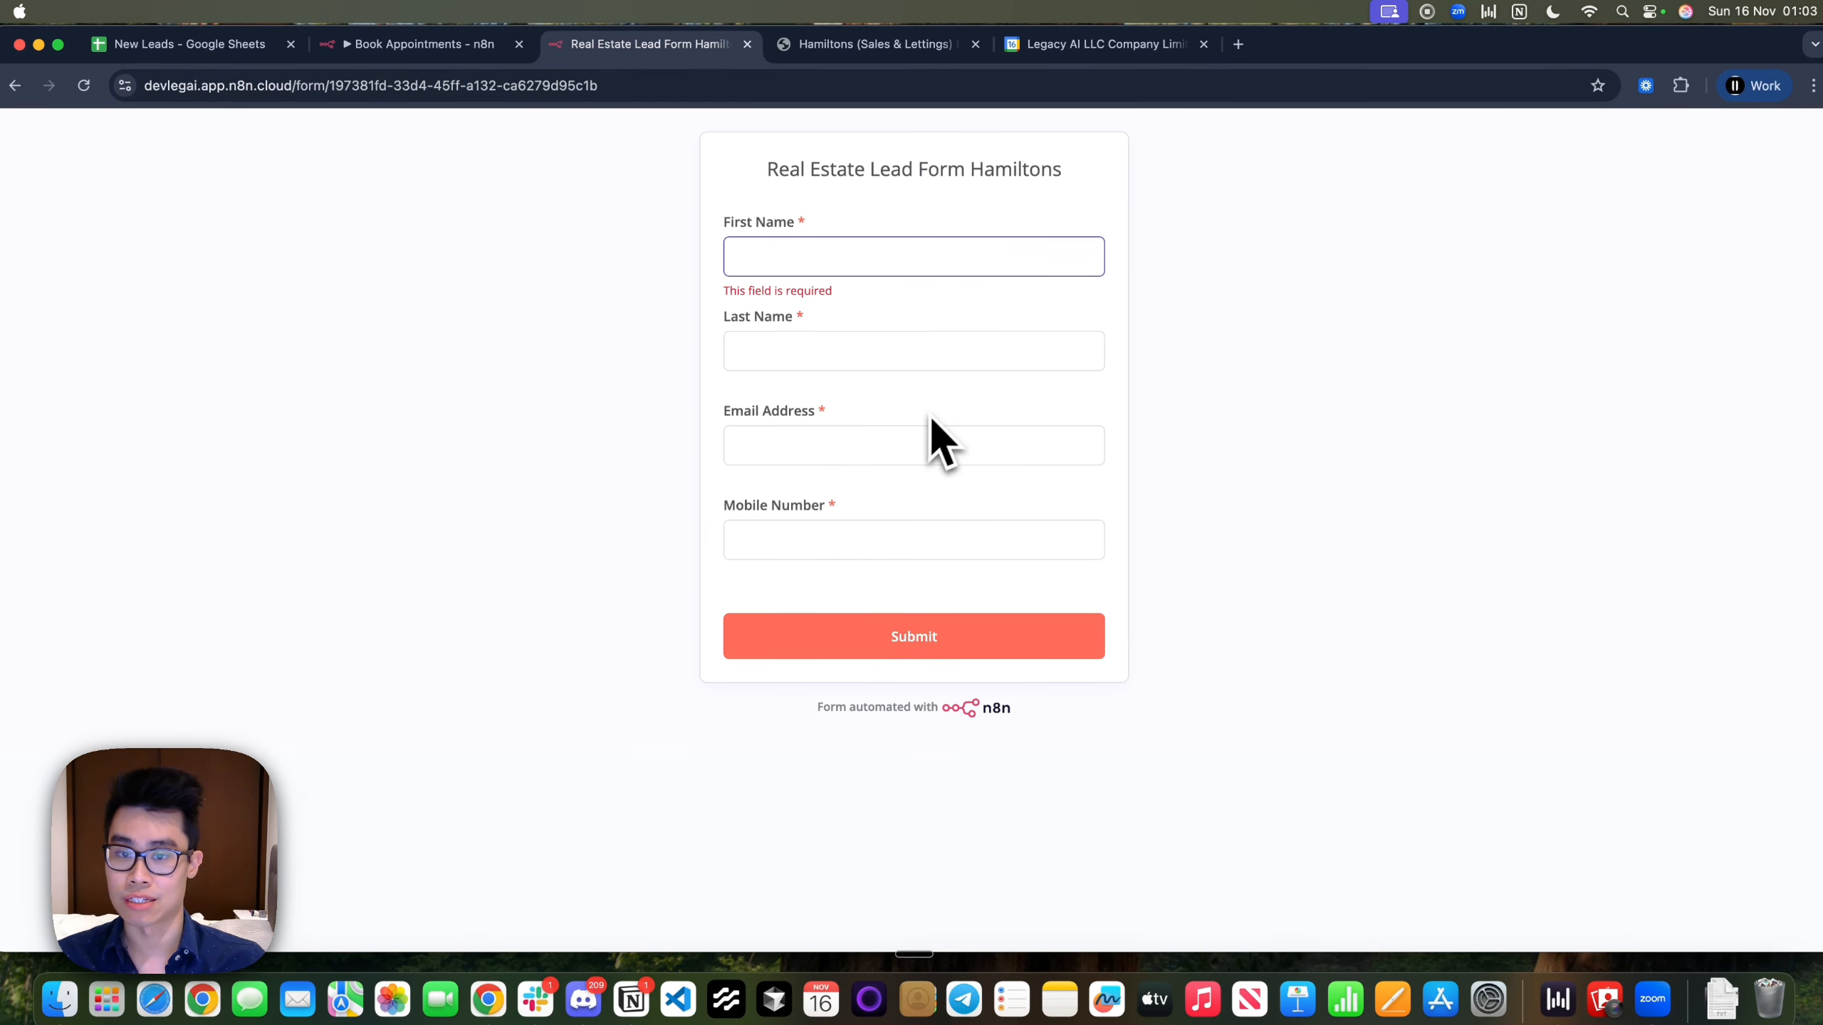
{"action": "left_click", "coordinate": [809, 45]}
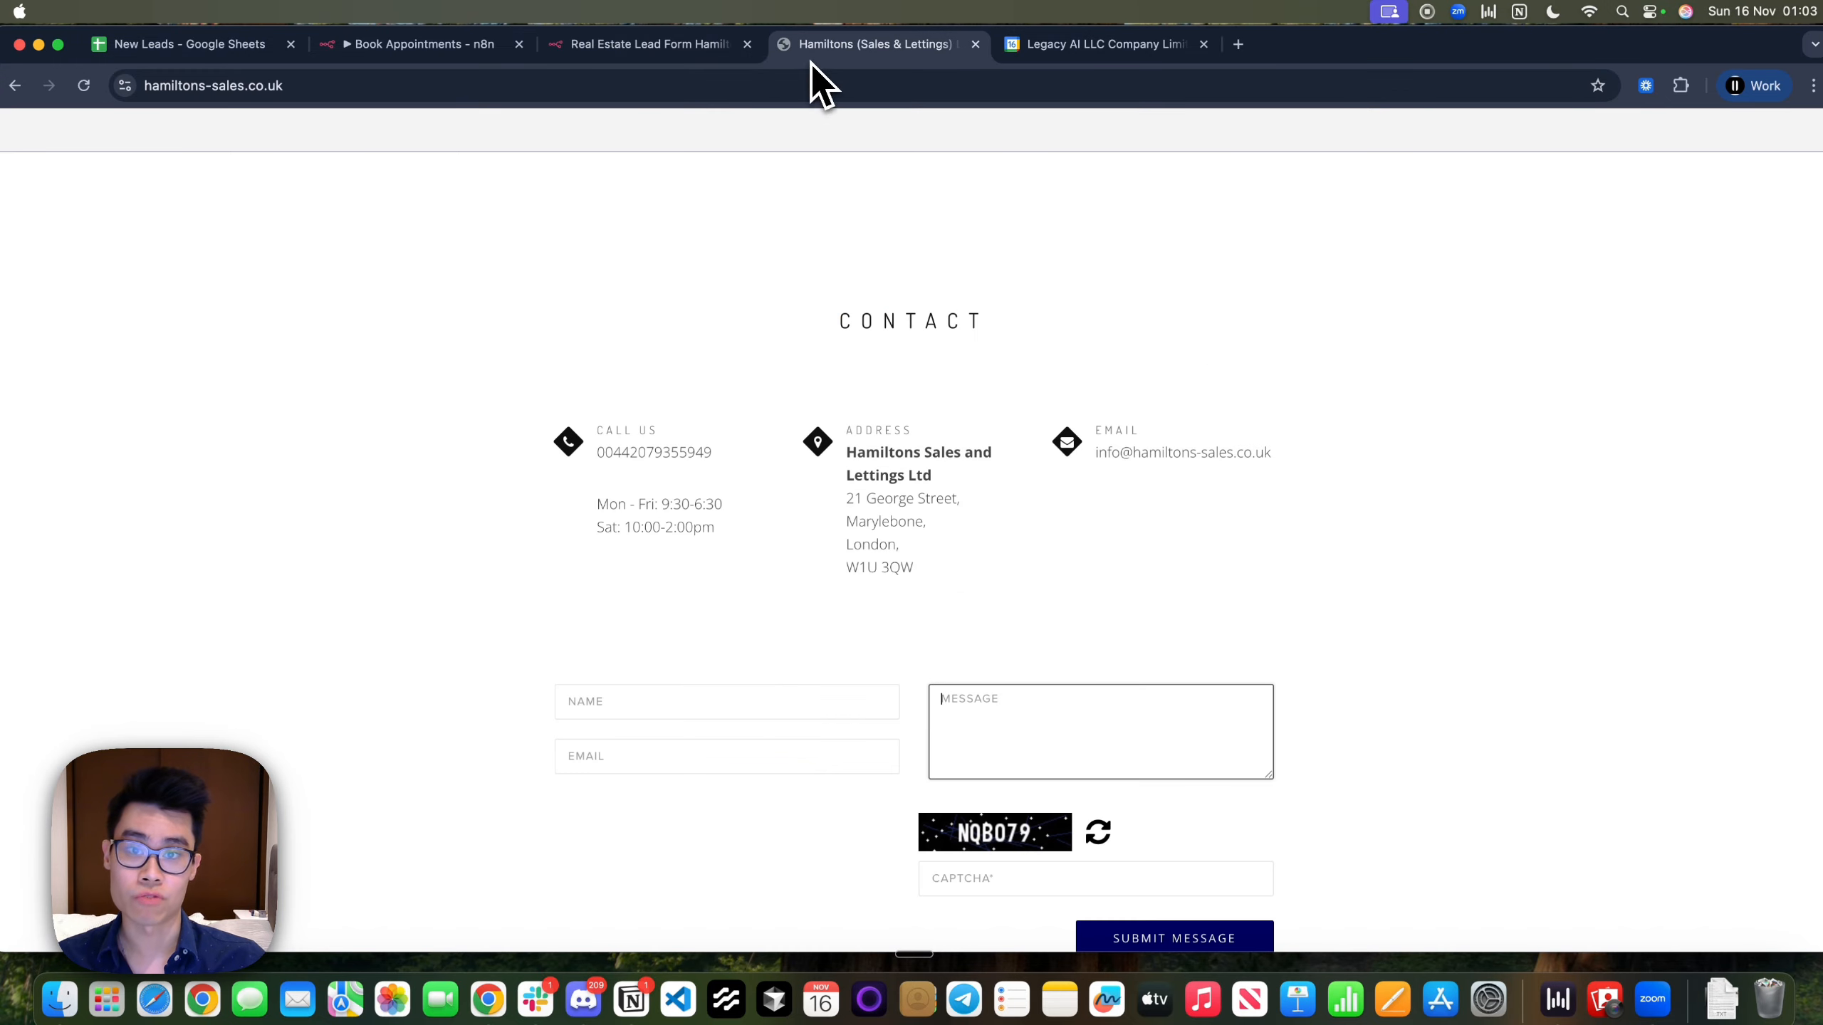
{"action": "left_click", "coordinate": [636, 45]}
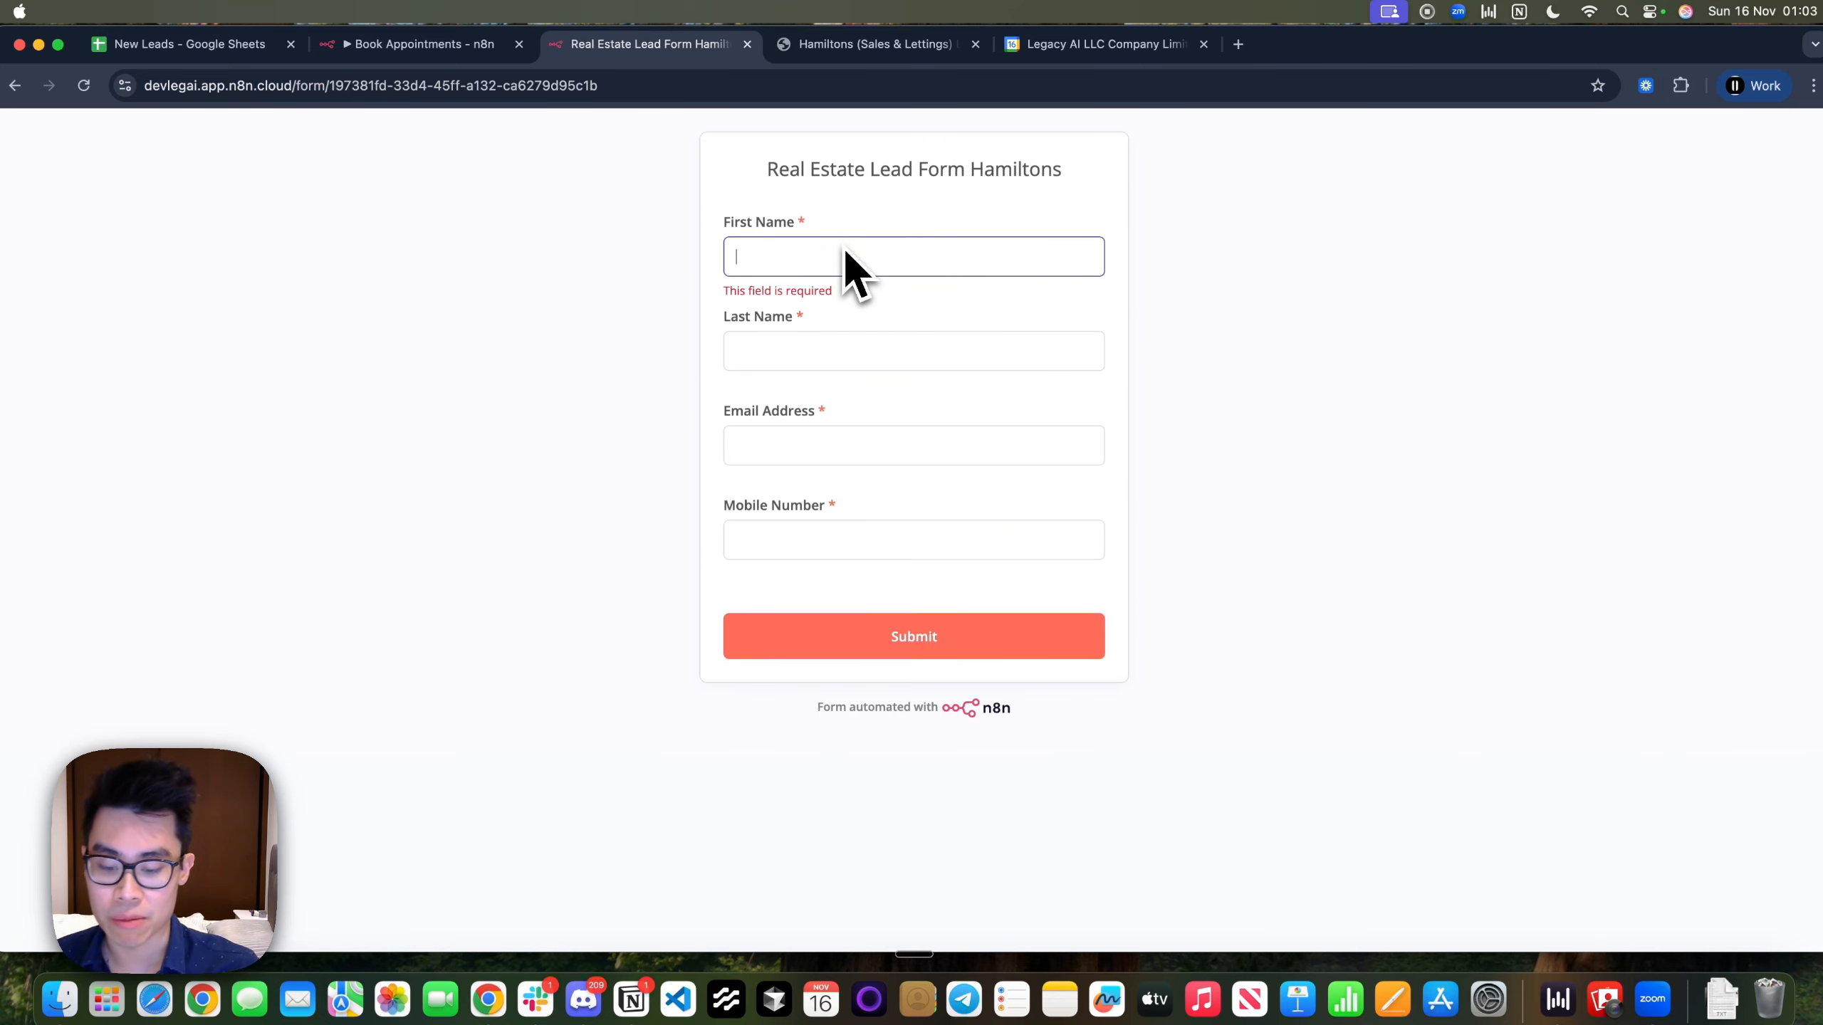
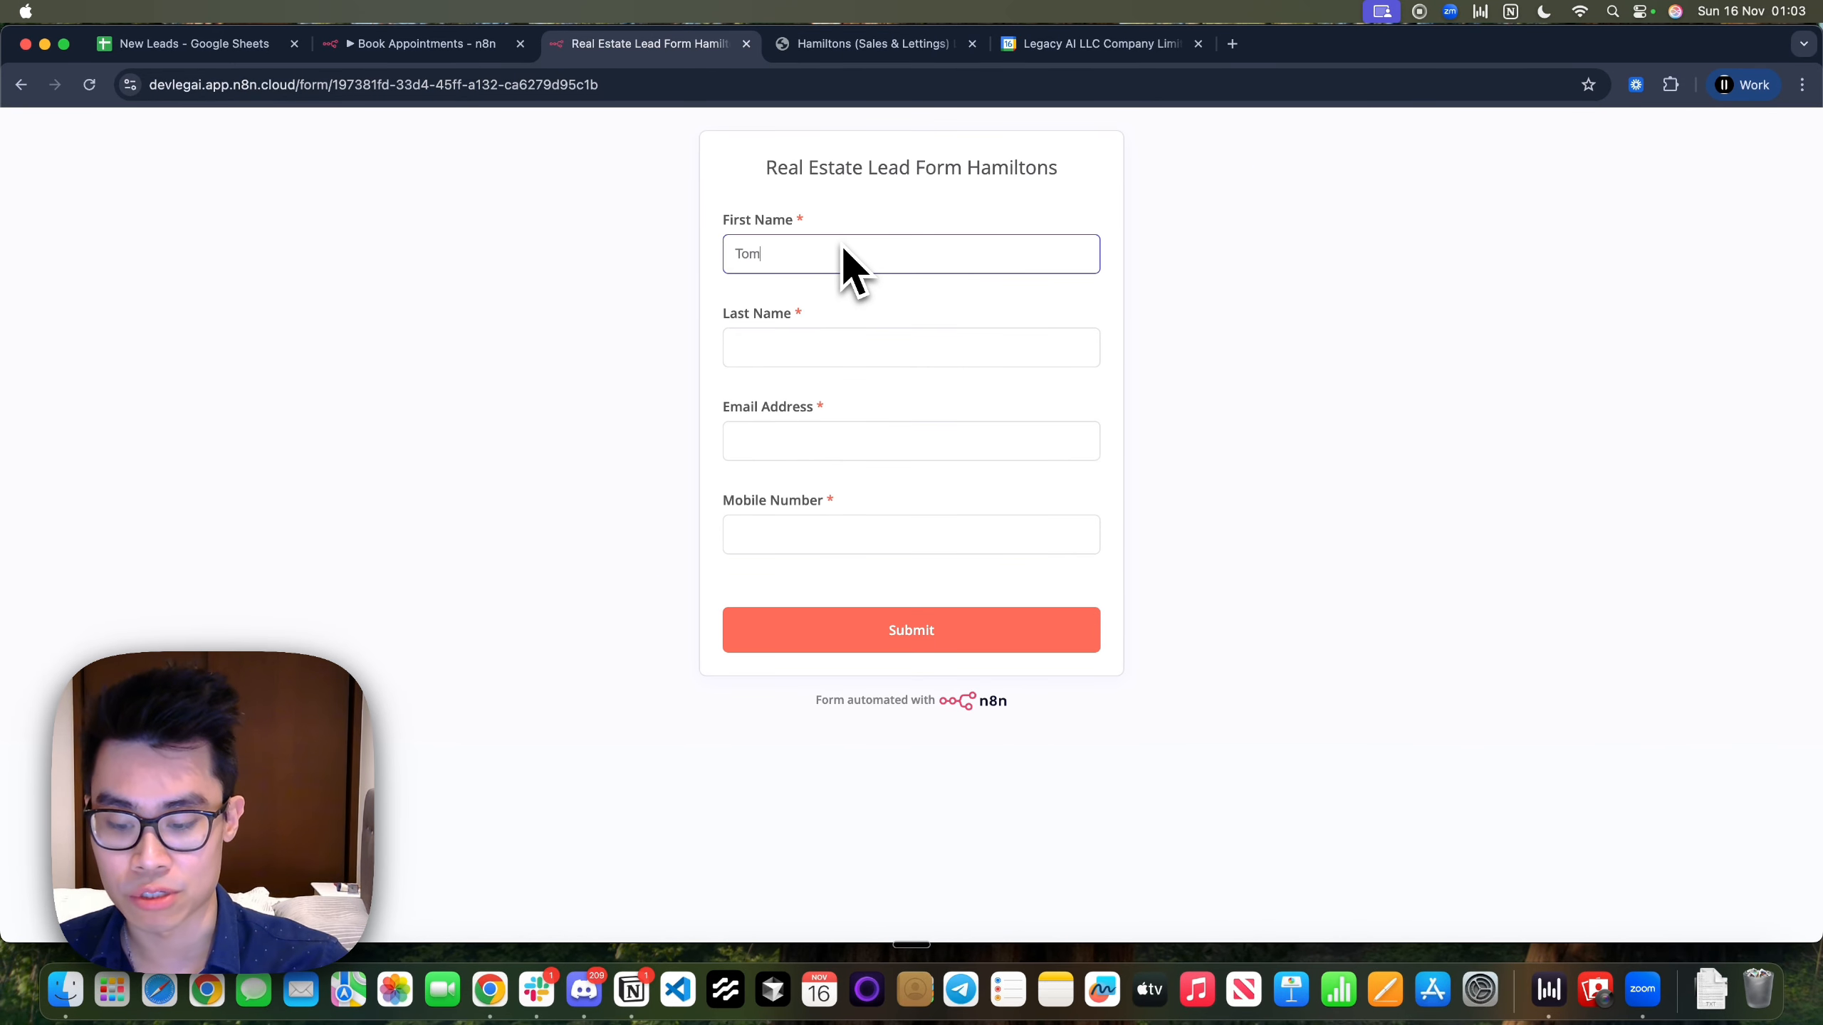
{"action": "key", "text": "Tab"}
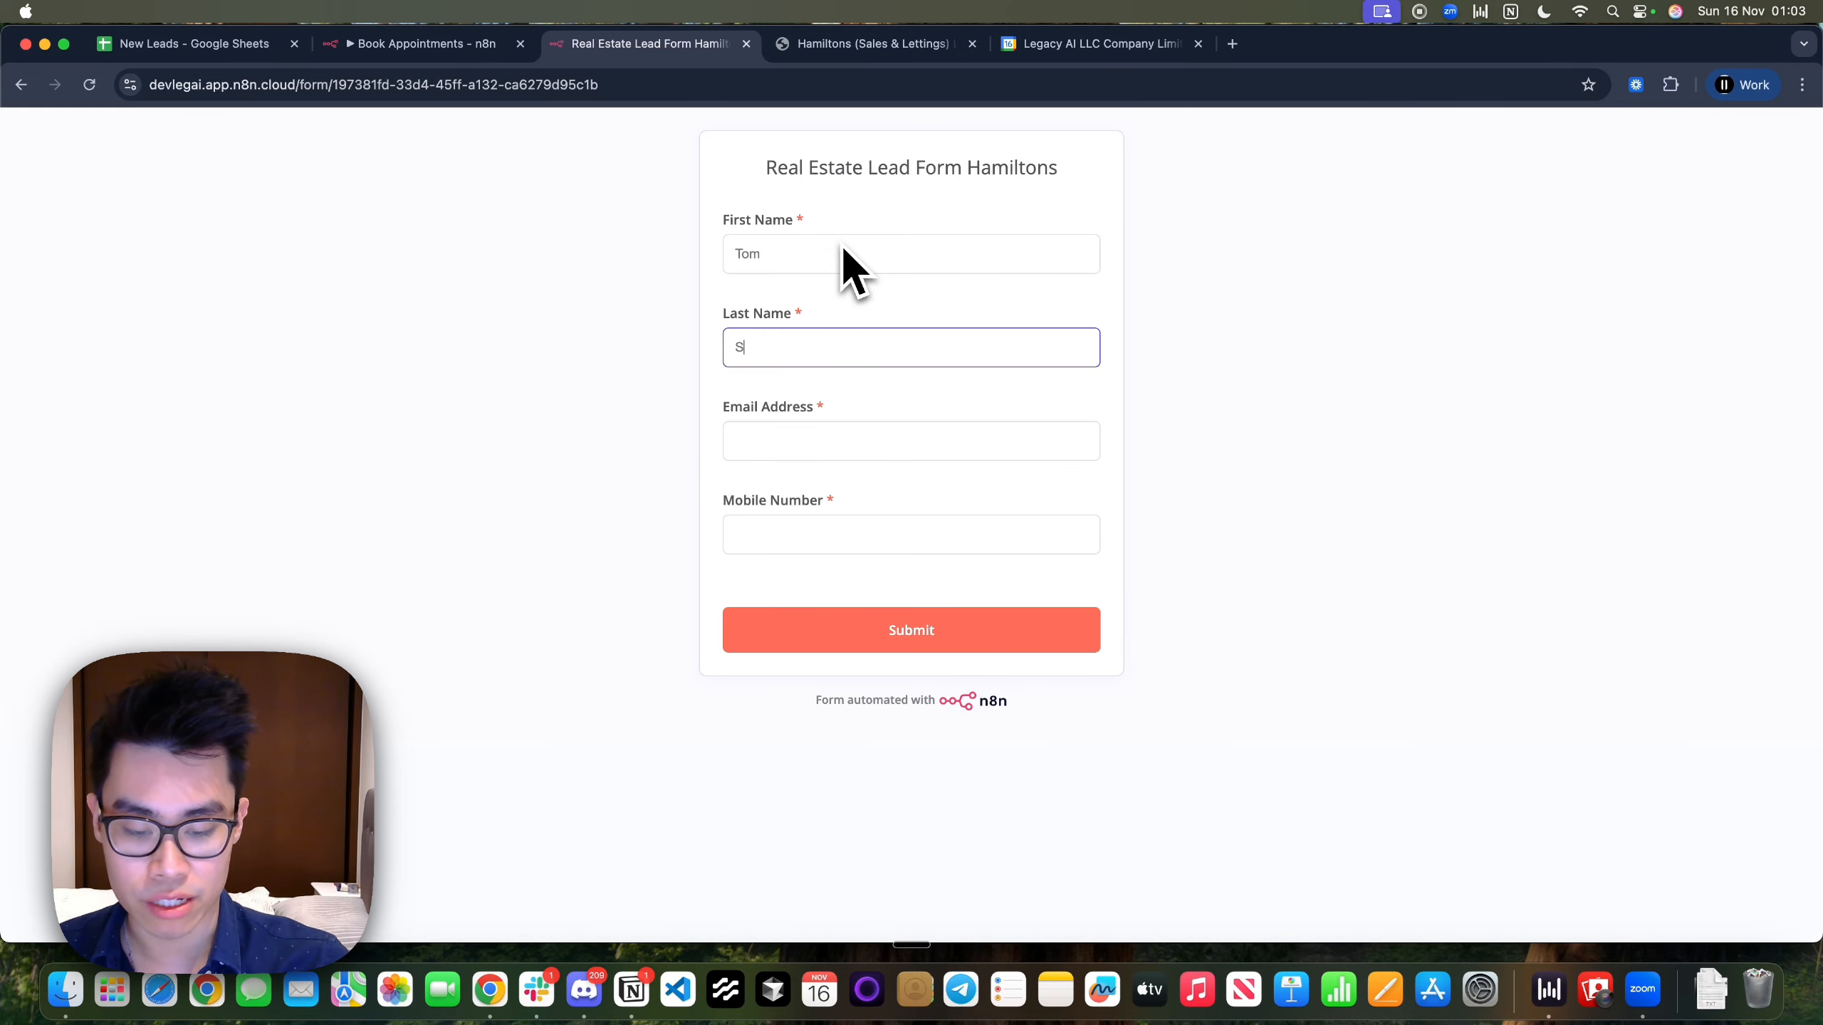
Enter the lead's e-mail address and mobile number, then submit the form
{"action": "key", "text": "Tab"}
{"action": "type", "text": "2"}
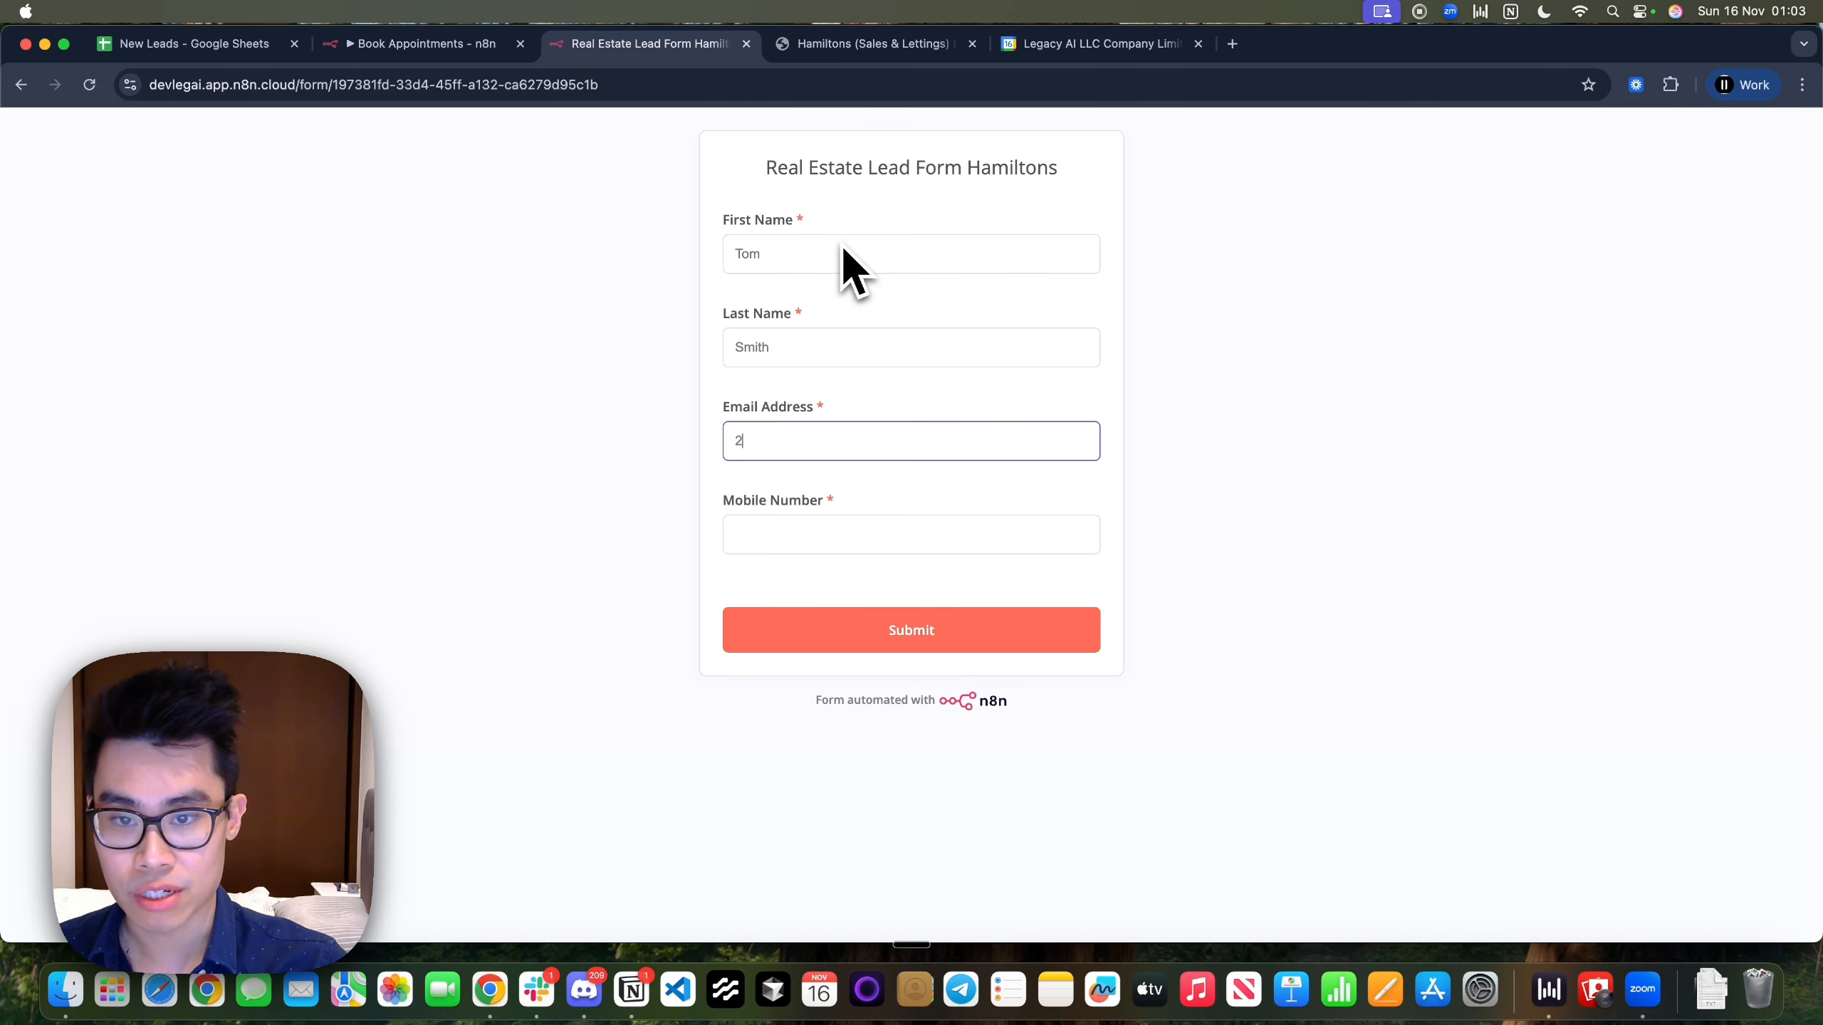
{"action": "key", "text": "BackSpace"}
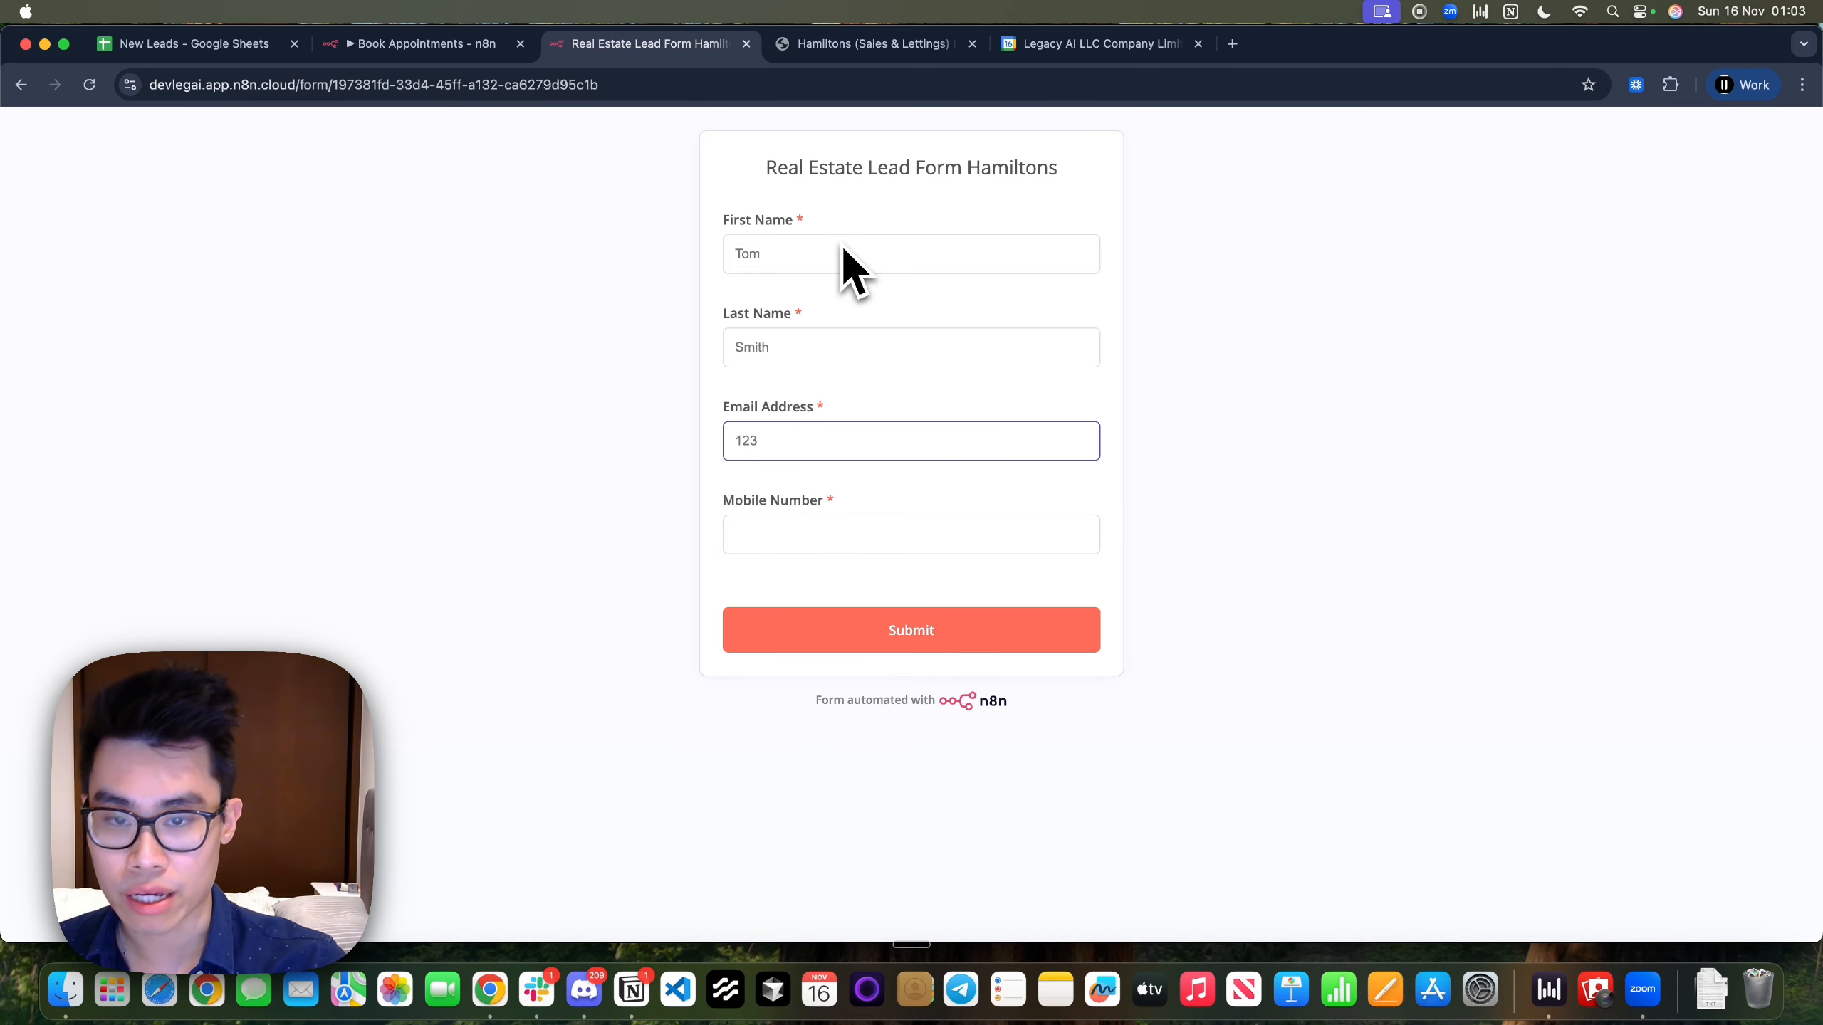
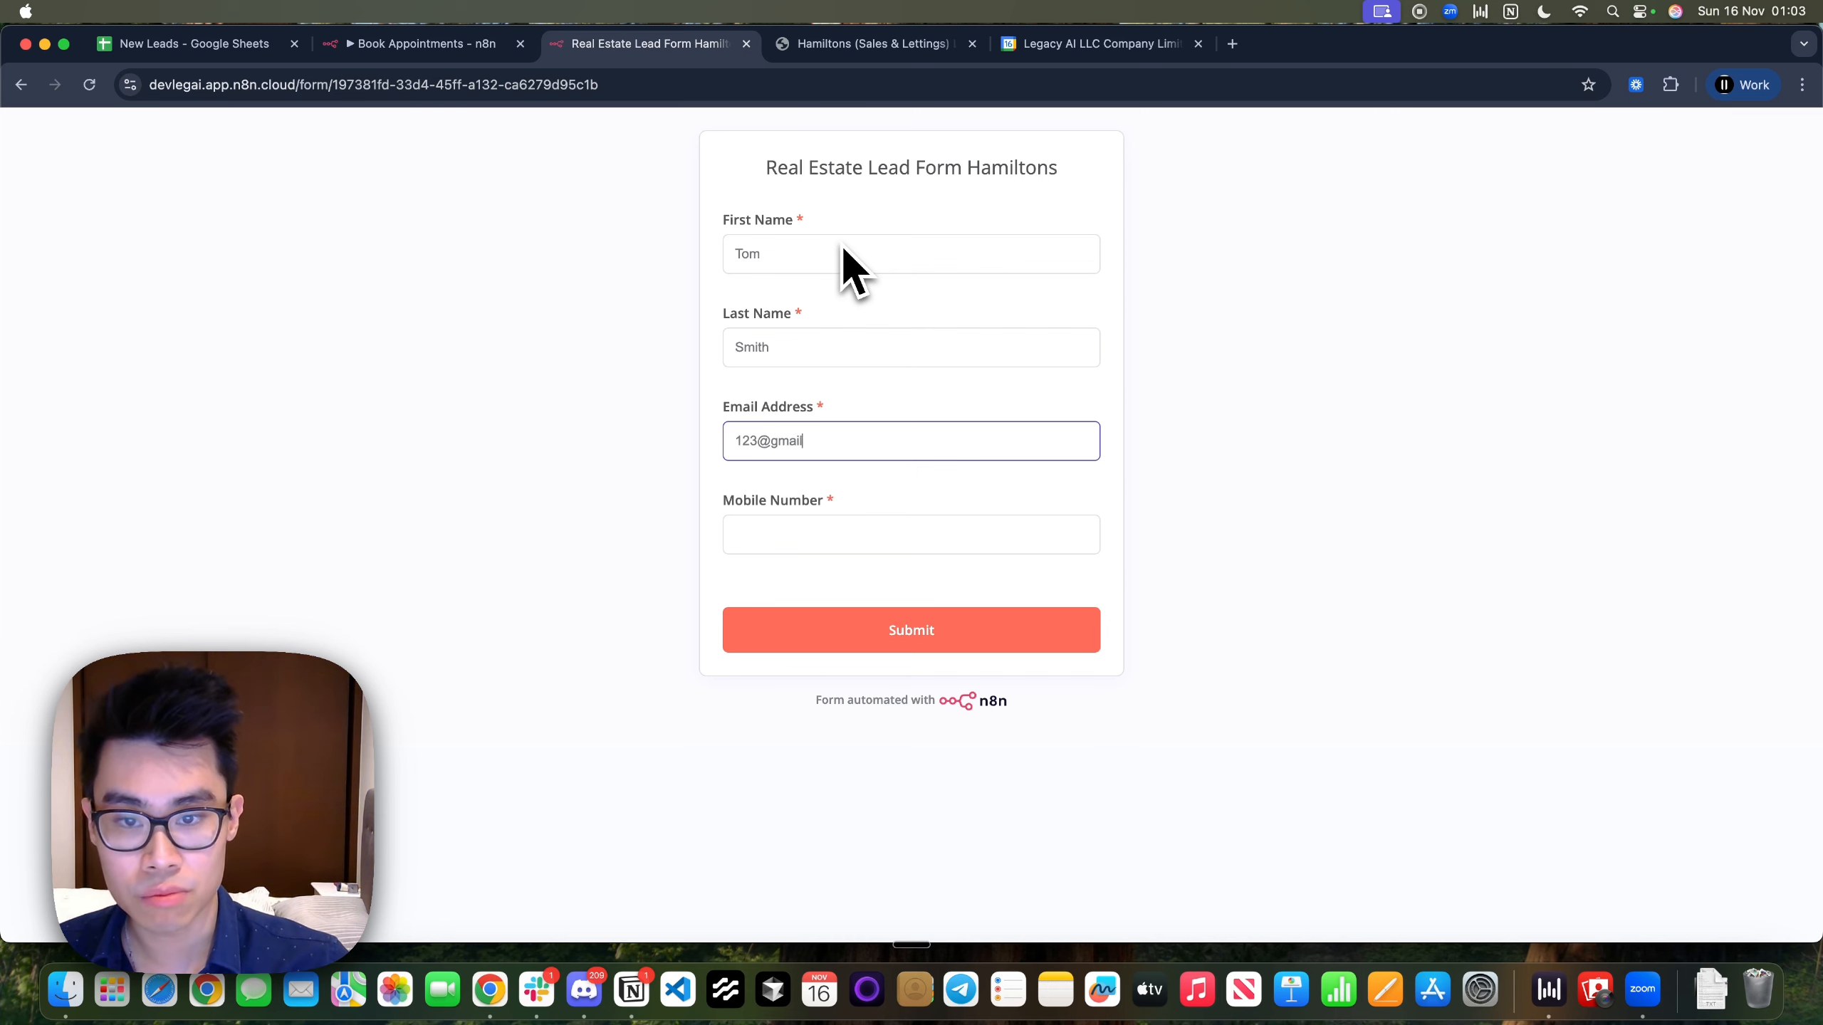
{"action": "key", "text": "Tab"}
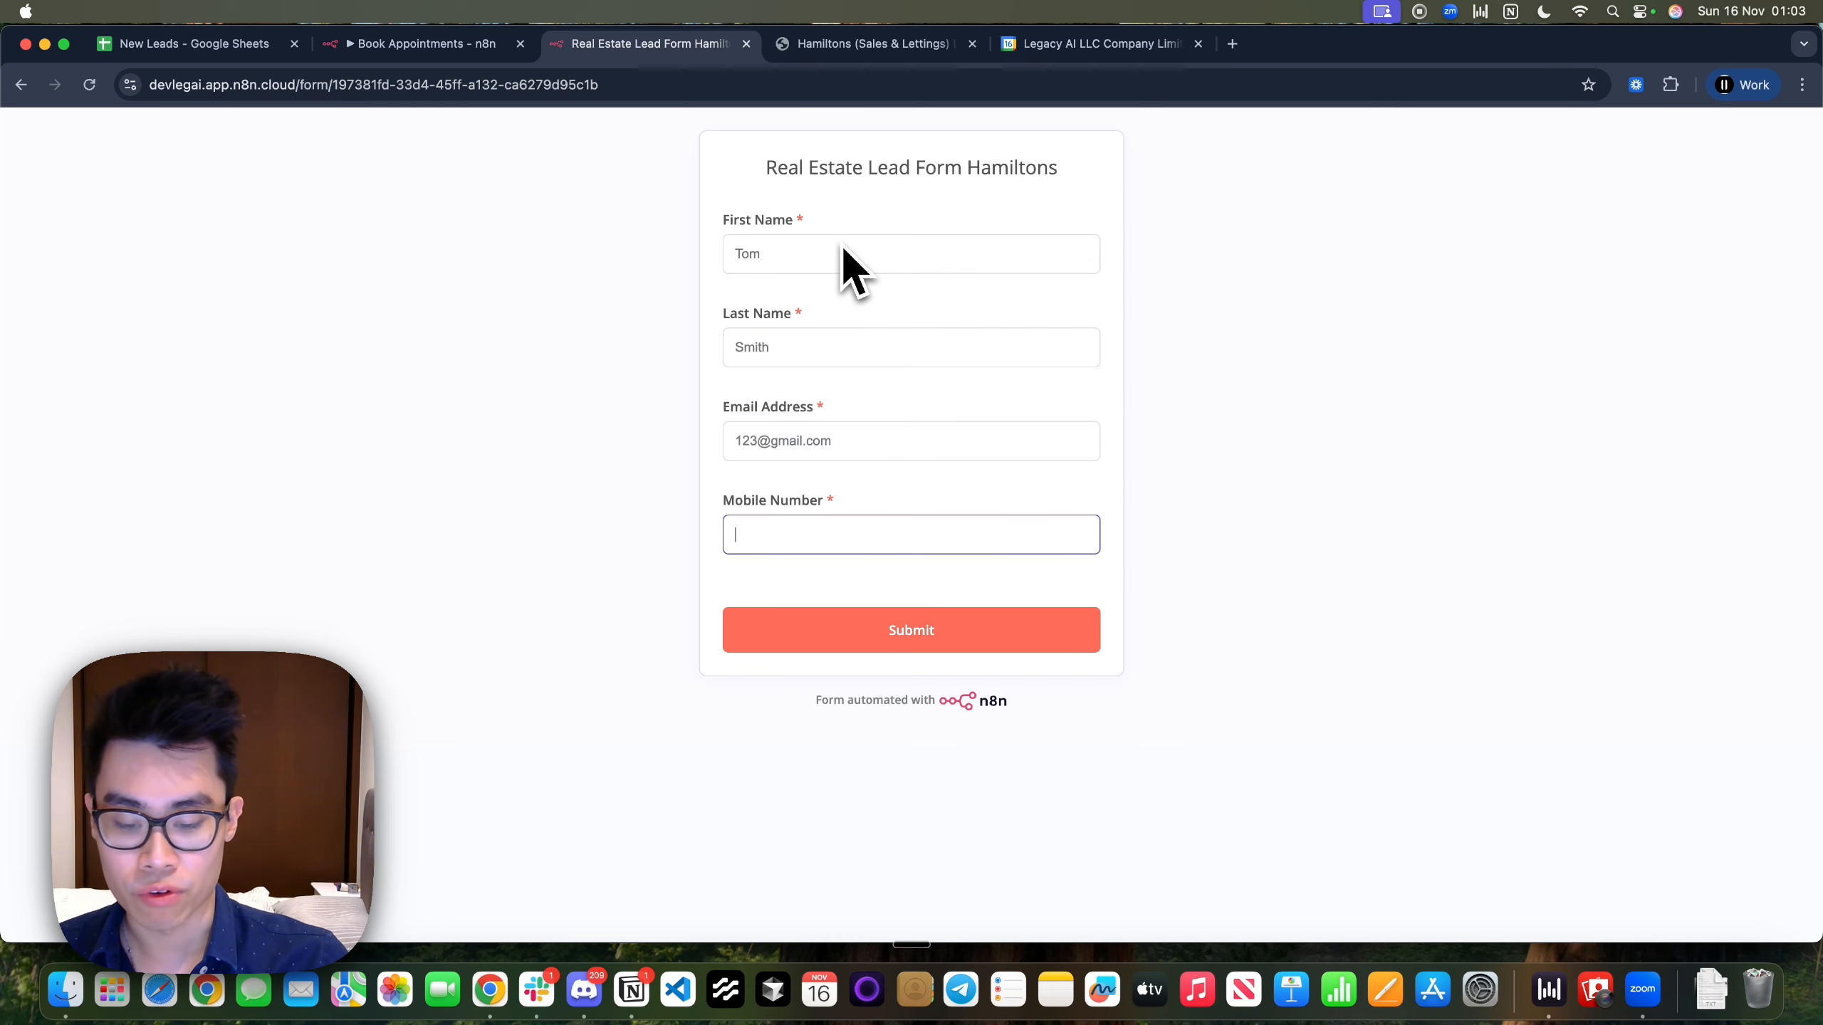
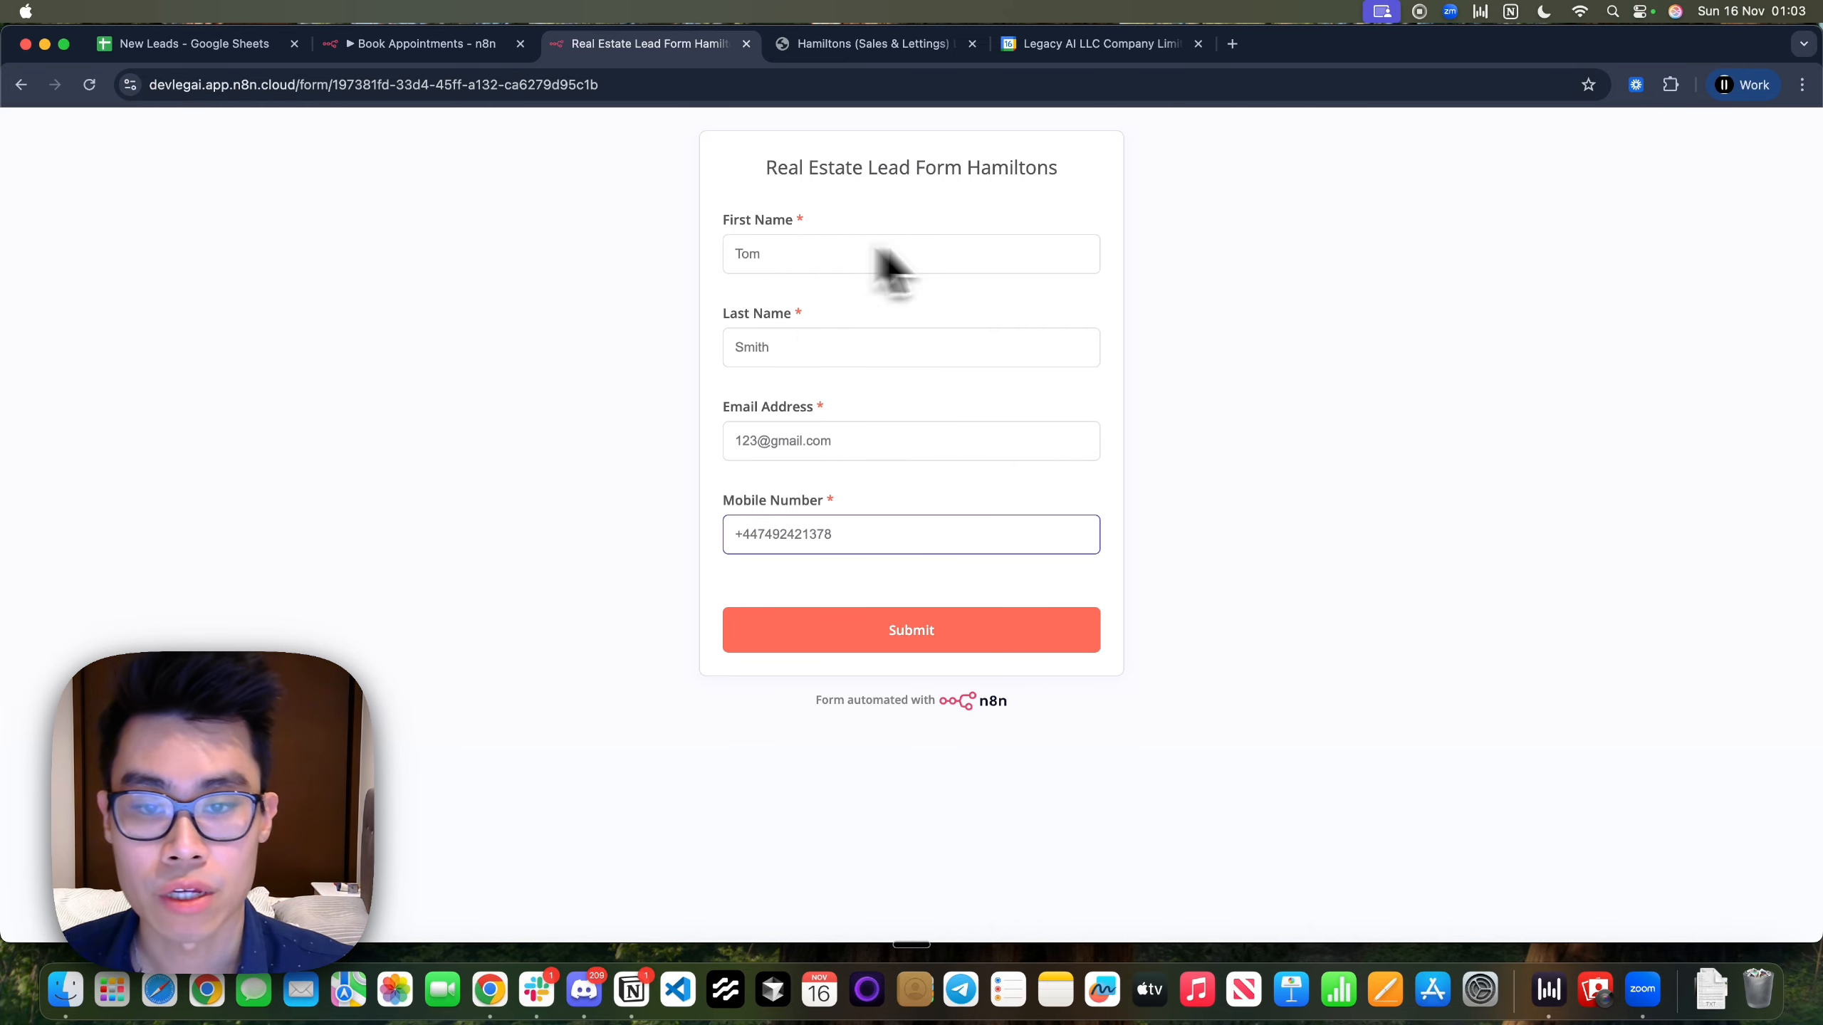
{"action": "left_click", "coordinate": [947, 629]}
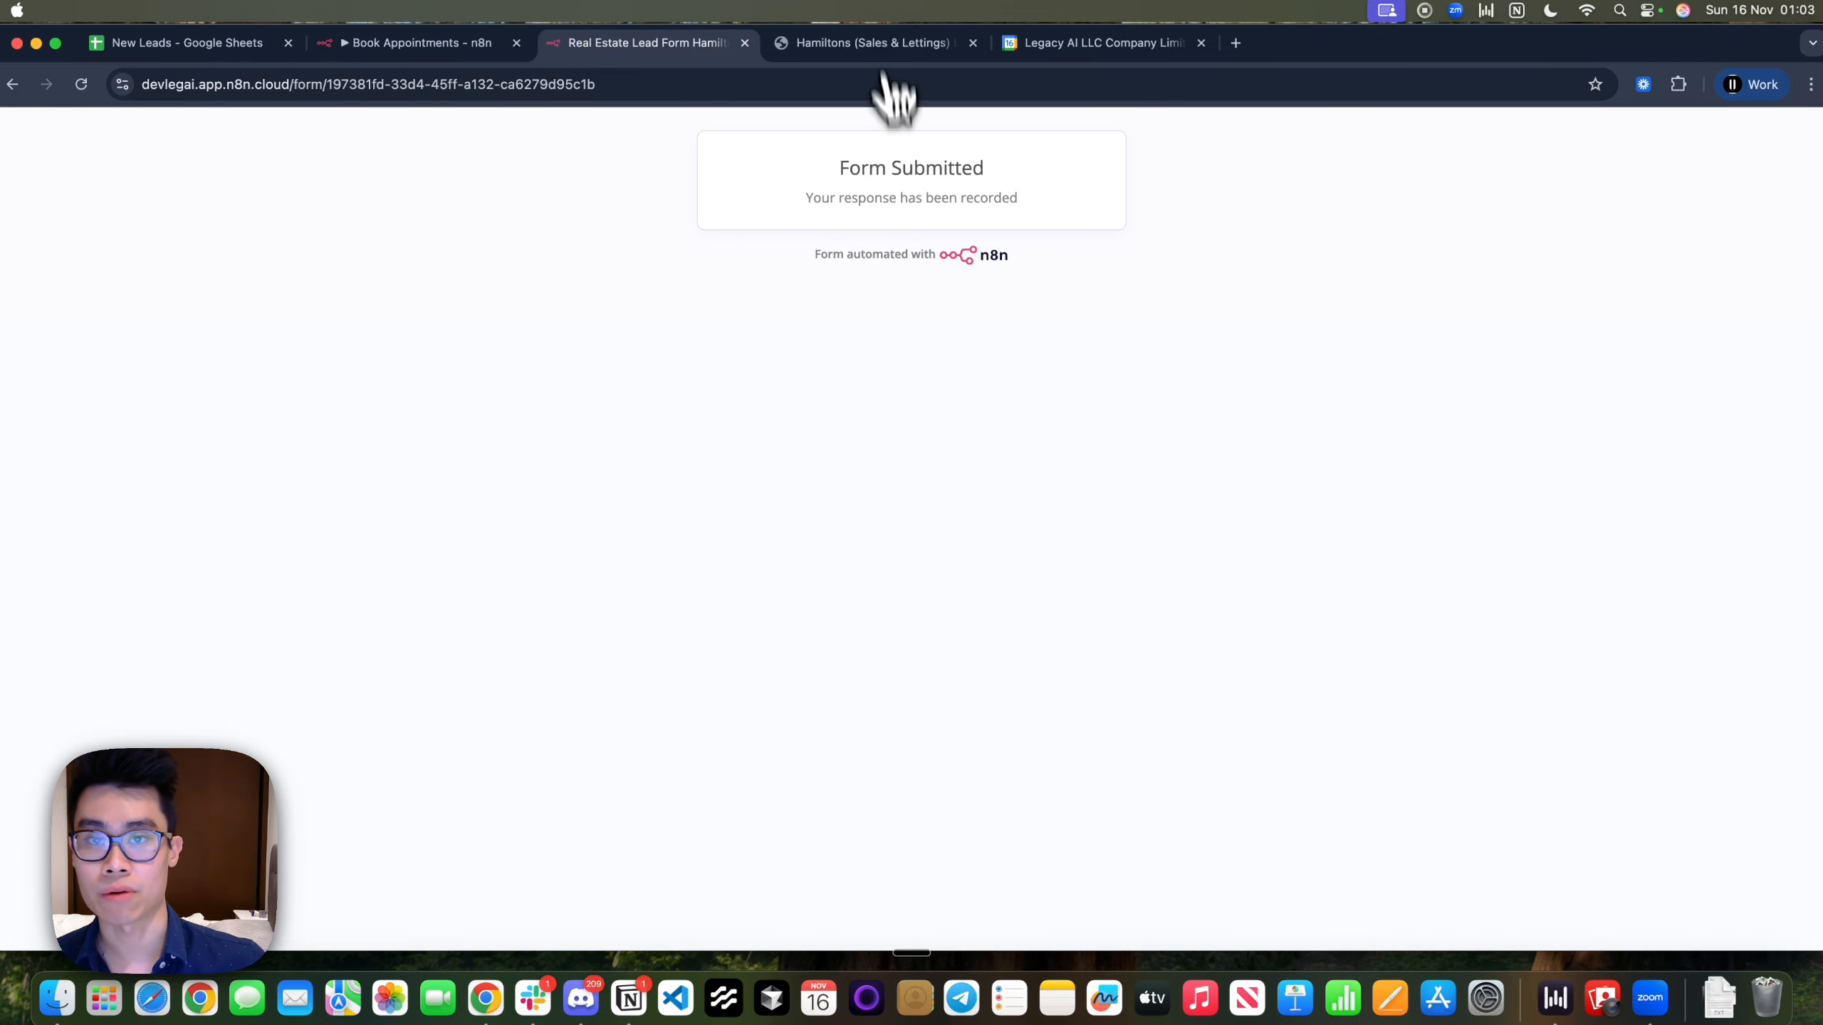
{"action": "left_click", "coordinate": [874, 42]}
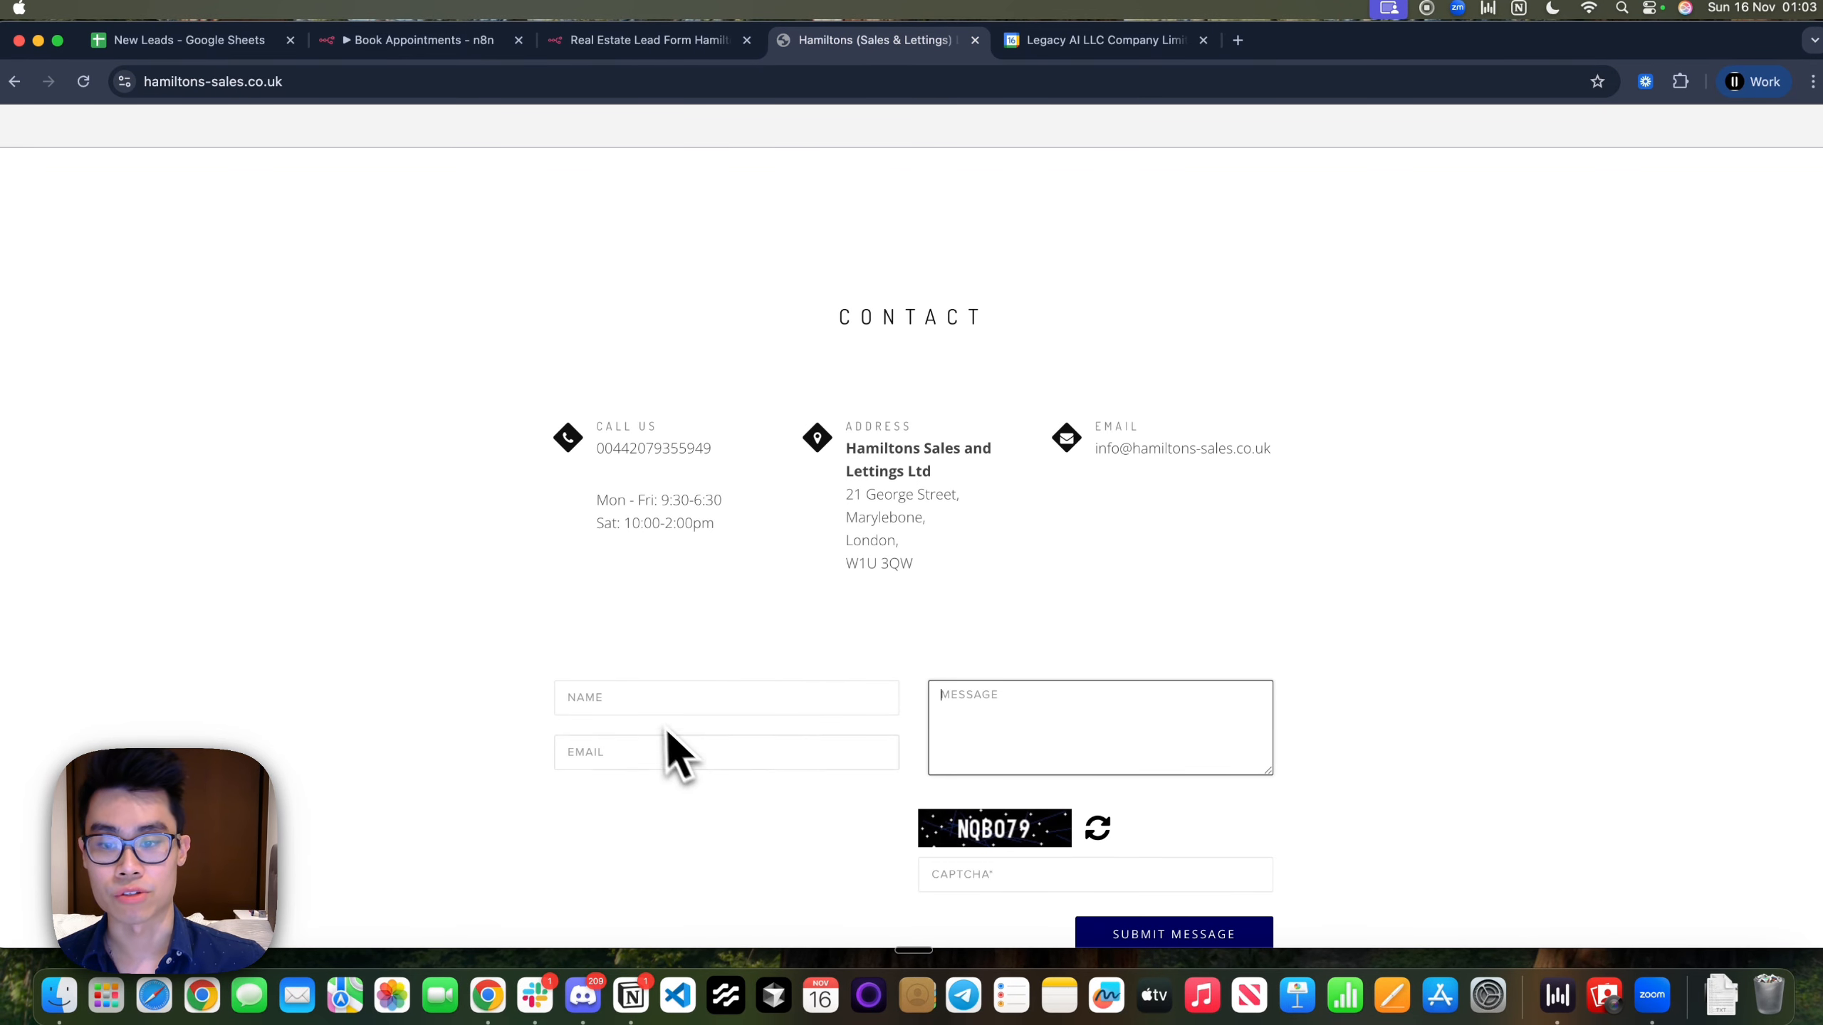
{"action": "left_click", "coordinate": [659, 702]}
{"action": "left_click", "coordinate": [655, 750]}
{"action": "left_click", "coordinate": [1051, 747]}
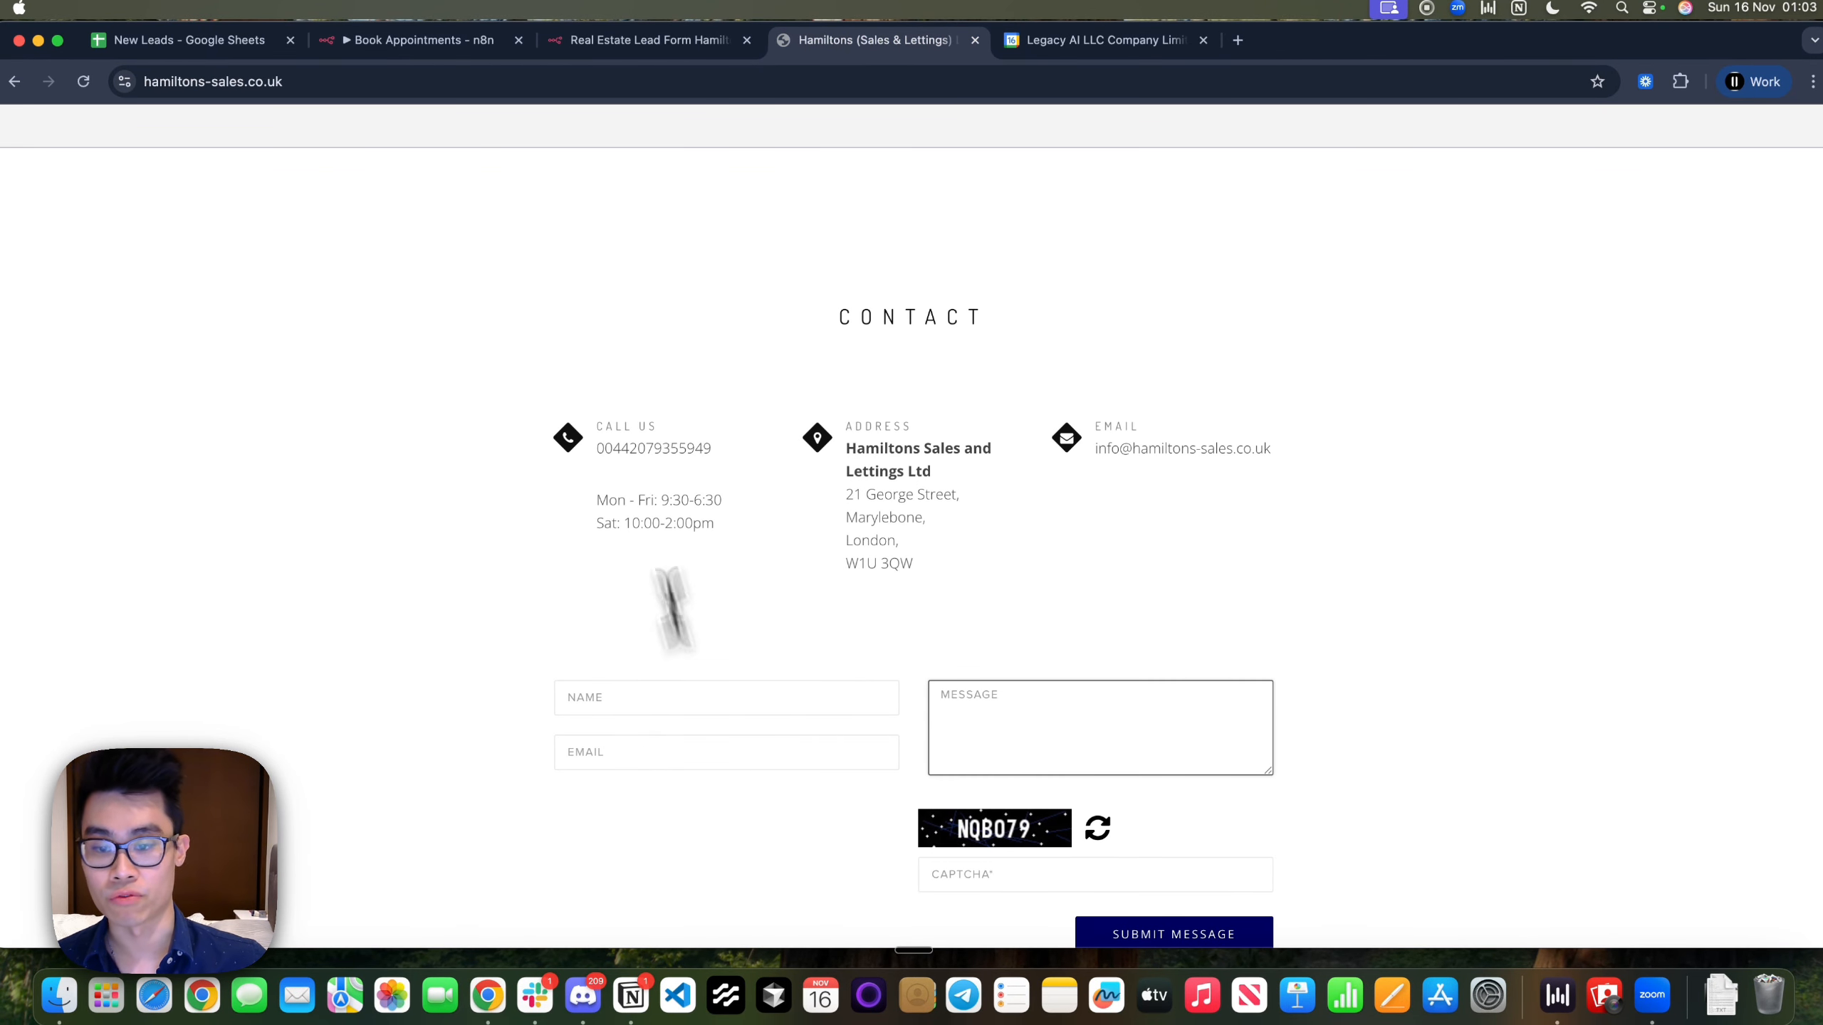
{"action": "left_click", "coordinate": [690, 37]}
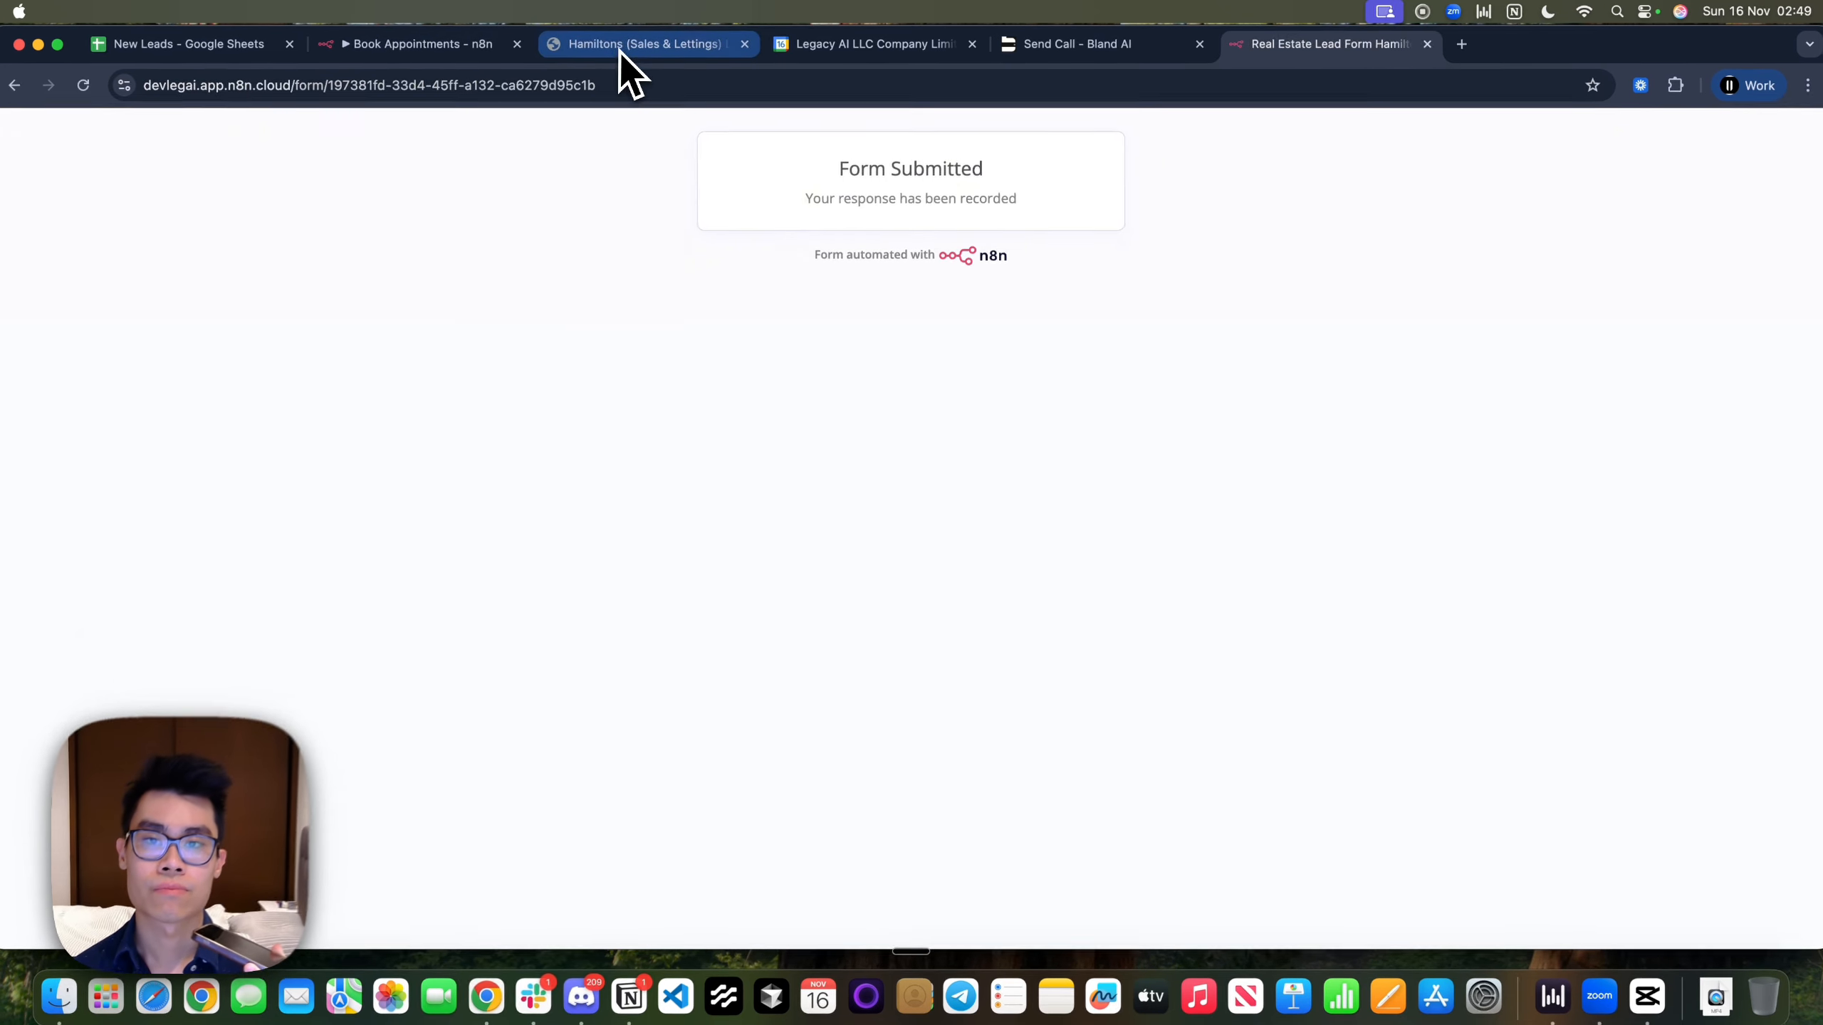
Check the November 2025 month in Google Calendar, then return to the Hamiltons contact page
{"action": "left_click", "coordinate": [621, 49]}
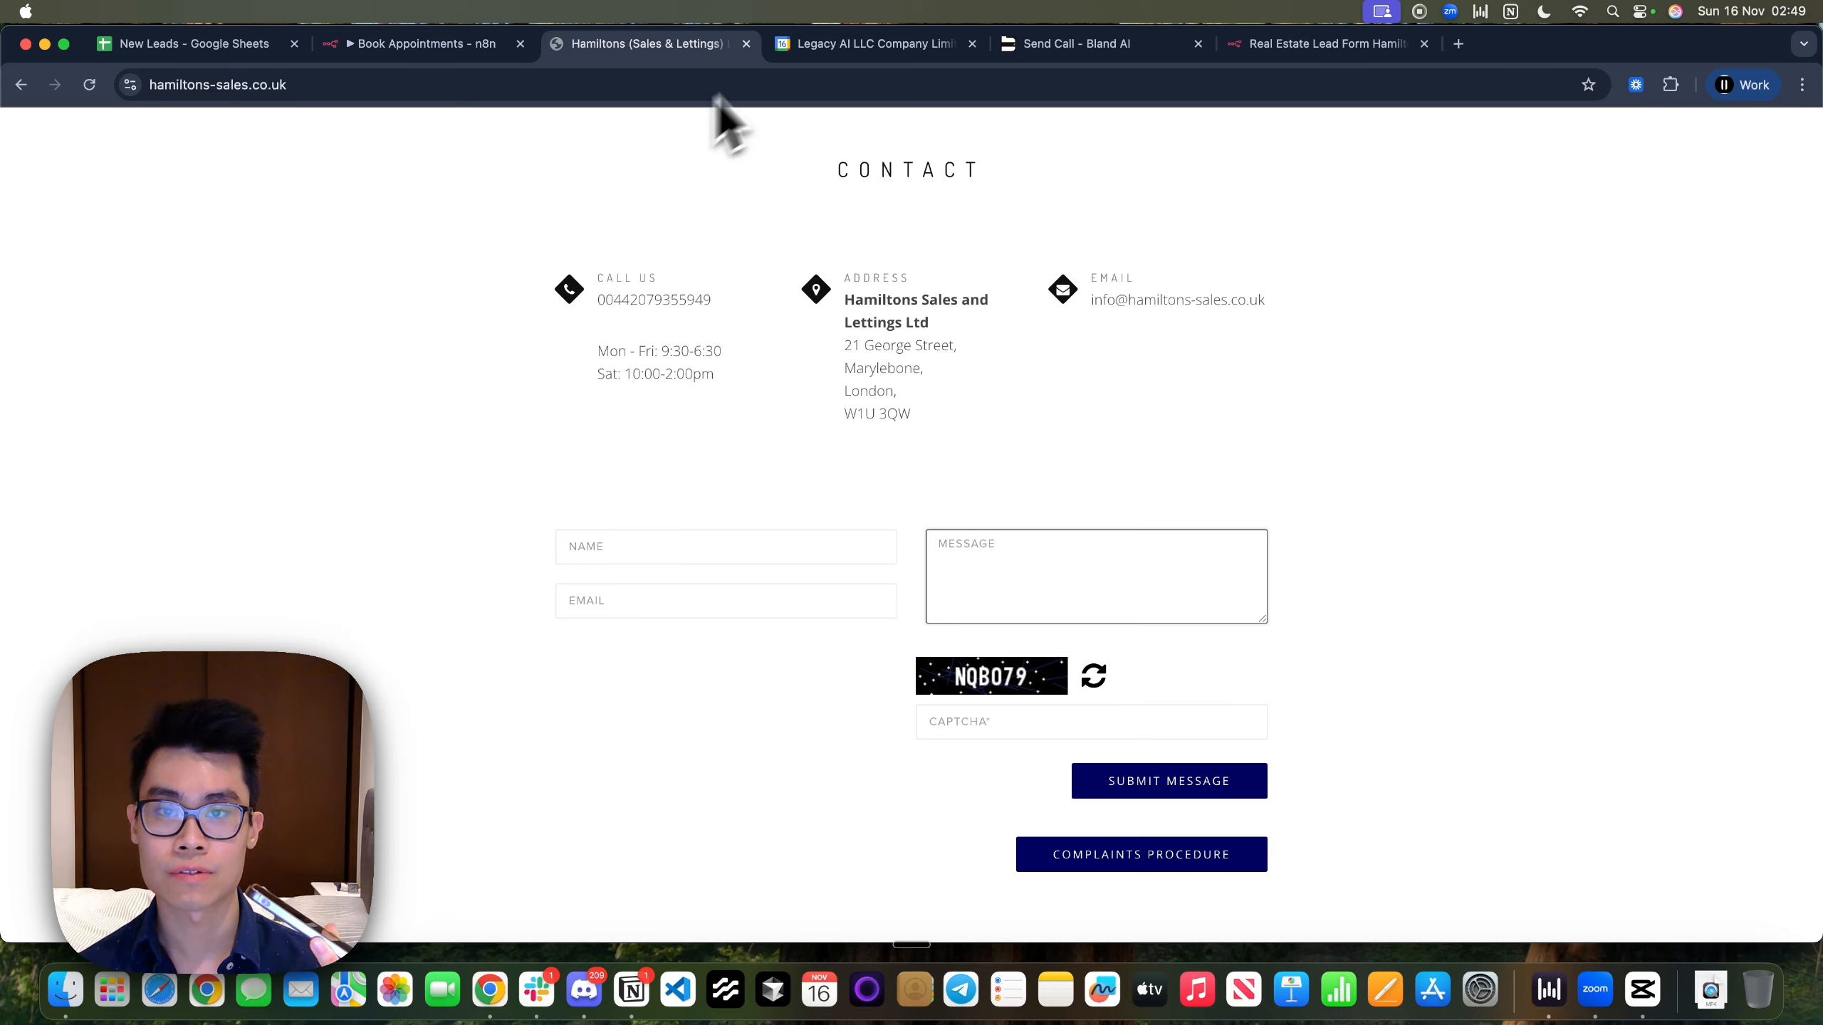
{"action": "left_click", "coordinate": [846, 45]}
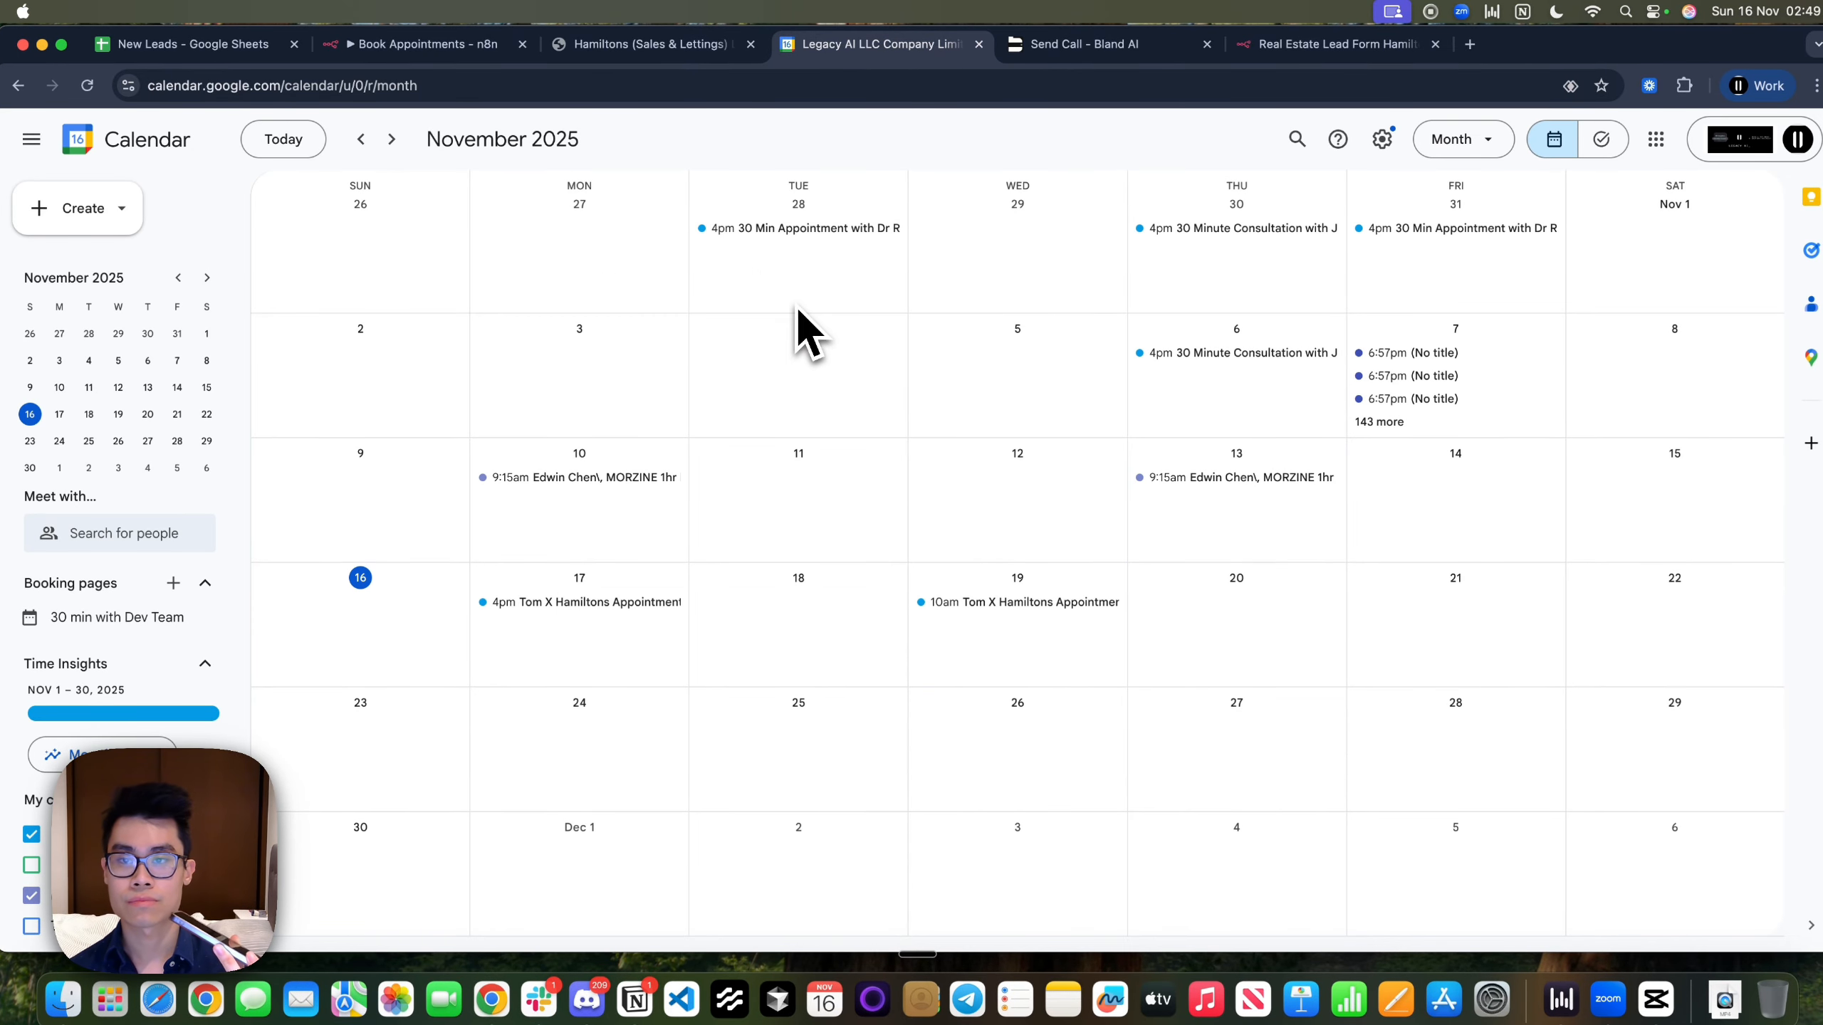
{"action": "left_click", "coordinate": [595, 47]}
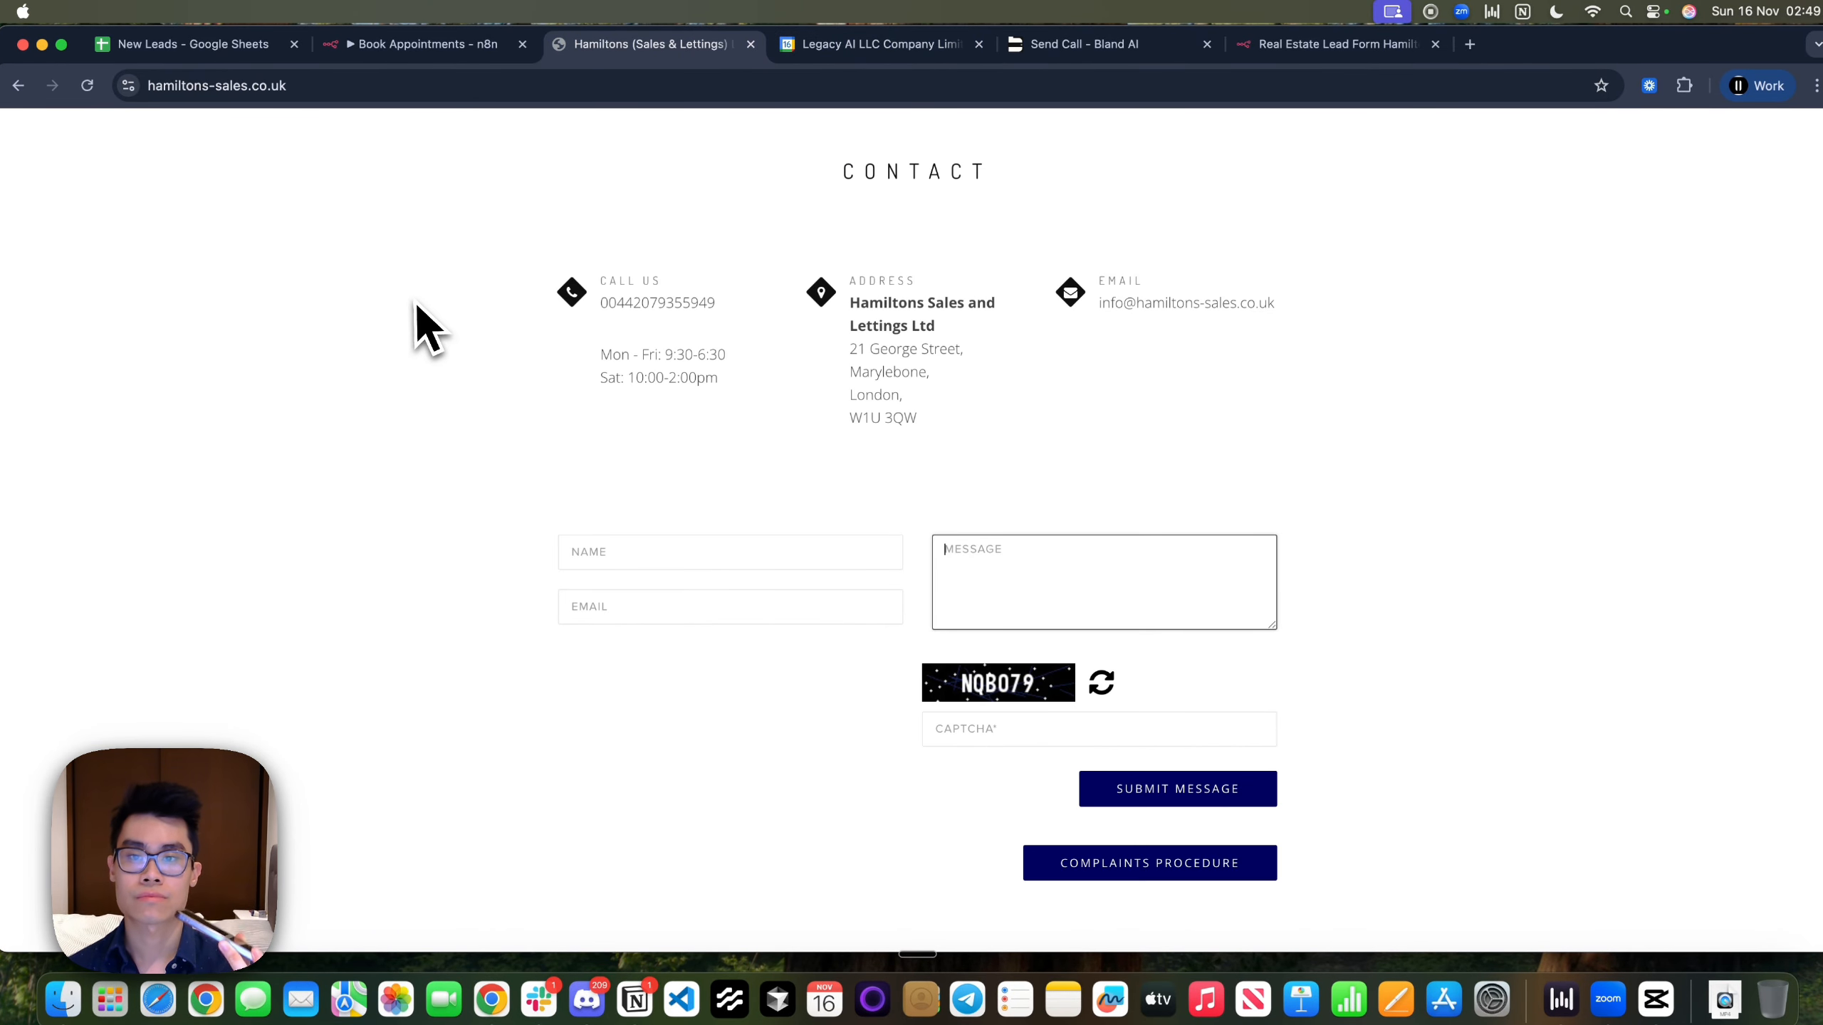
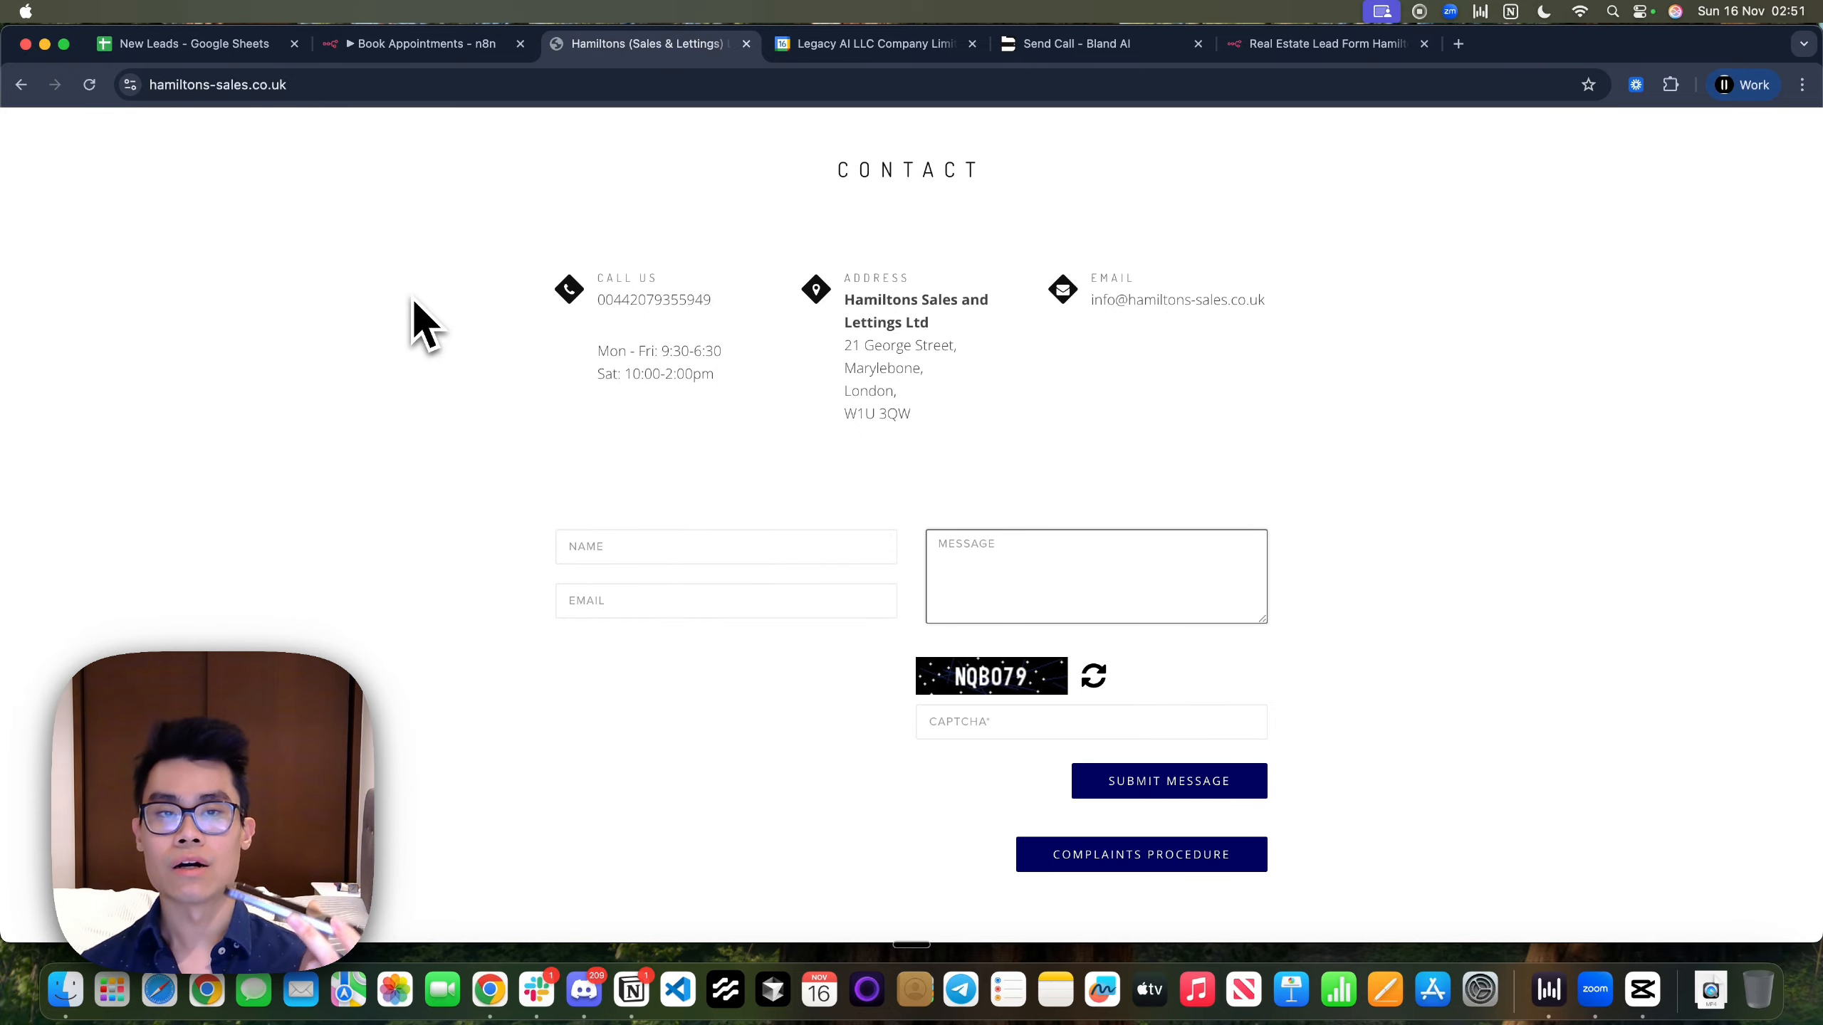
Check the 1pm Tom X Hamiltons appointment details on Tuesday 18 November in Google Calendar
{"action": "left_click", "coordinate": [799, 52]}
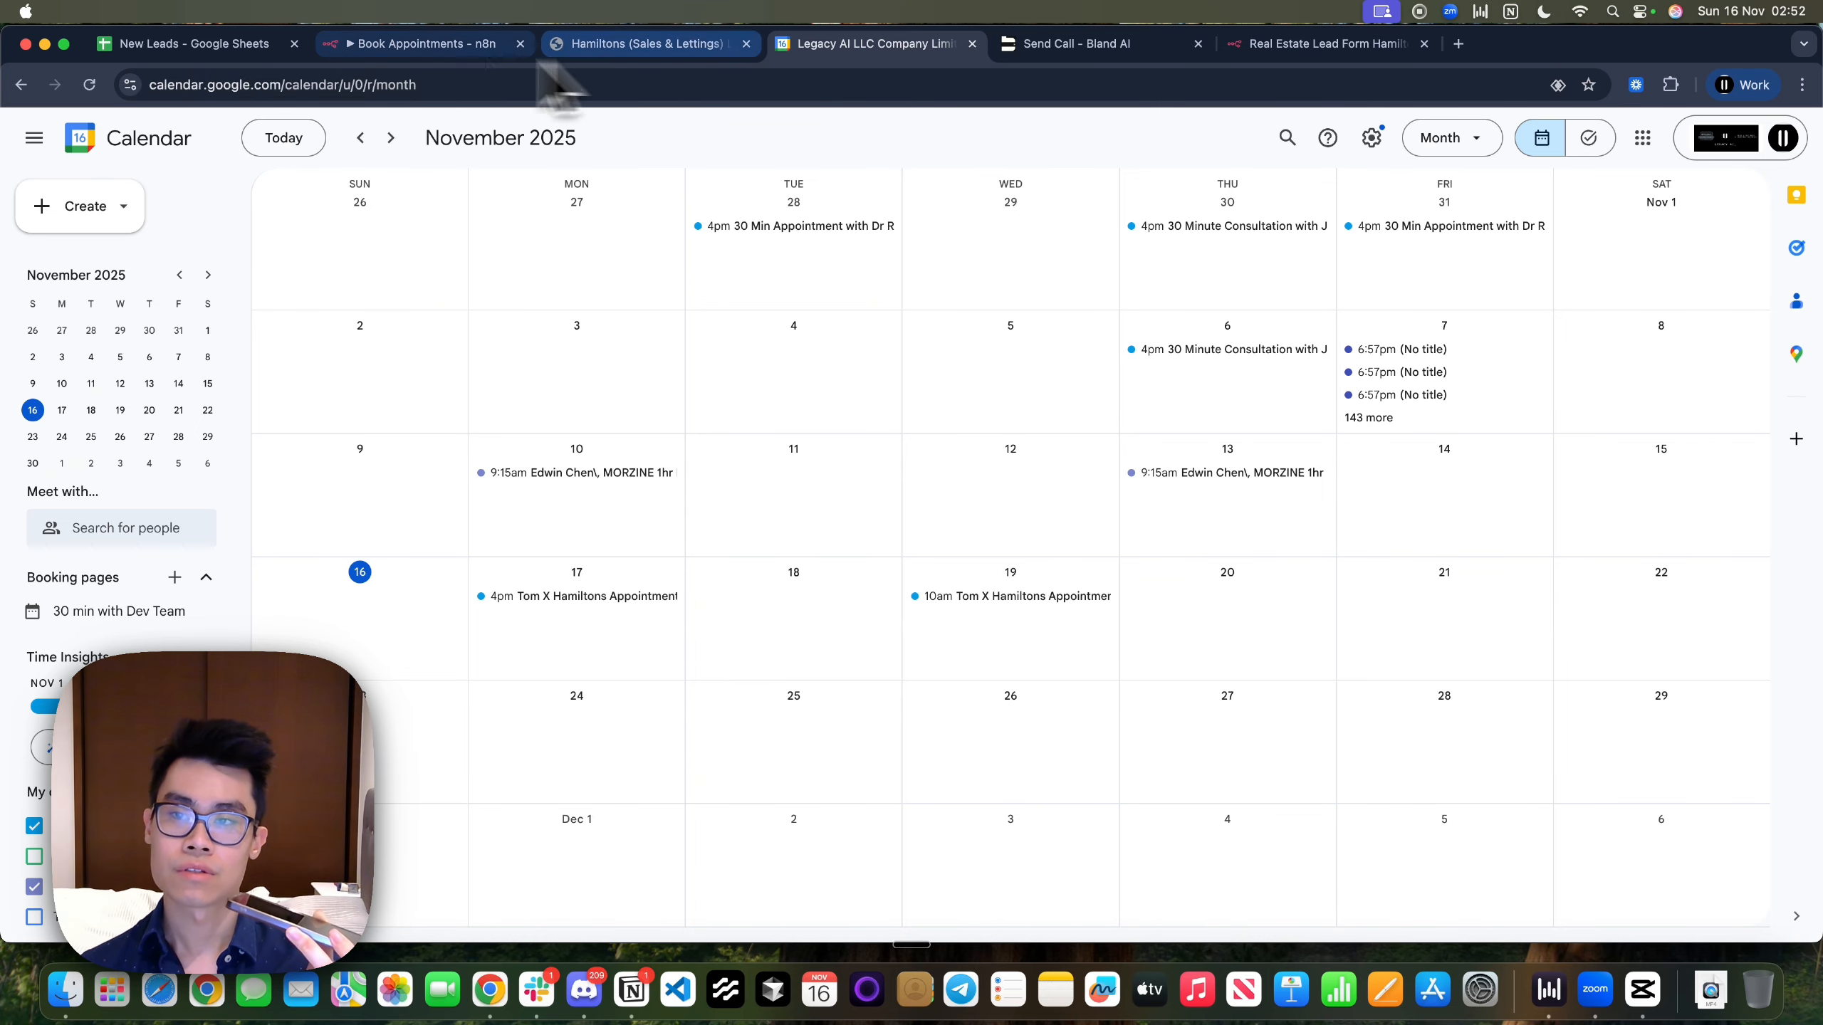
{"action": "left_click", "coordinate": [254, 55]}
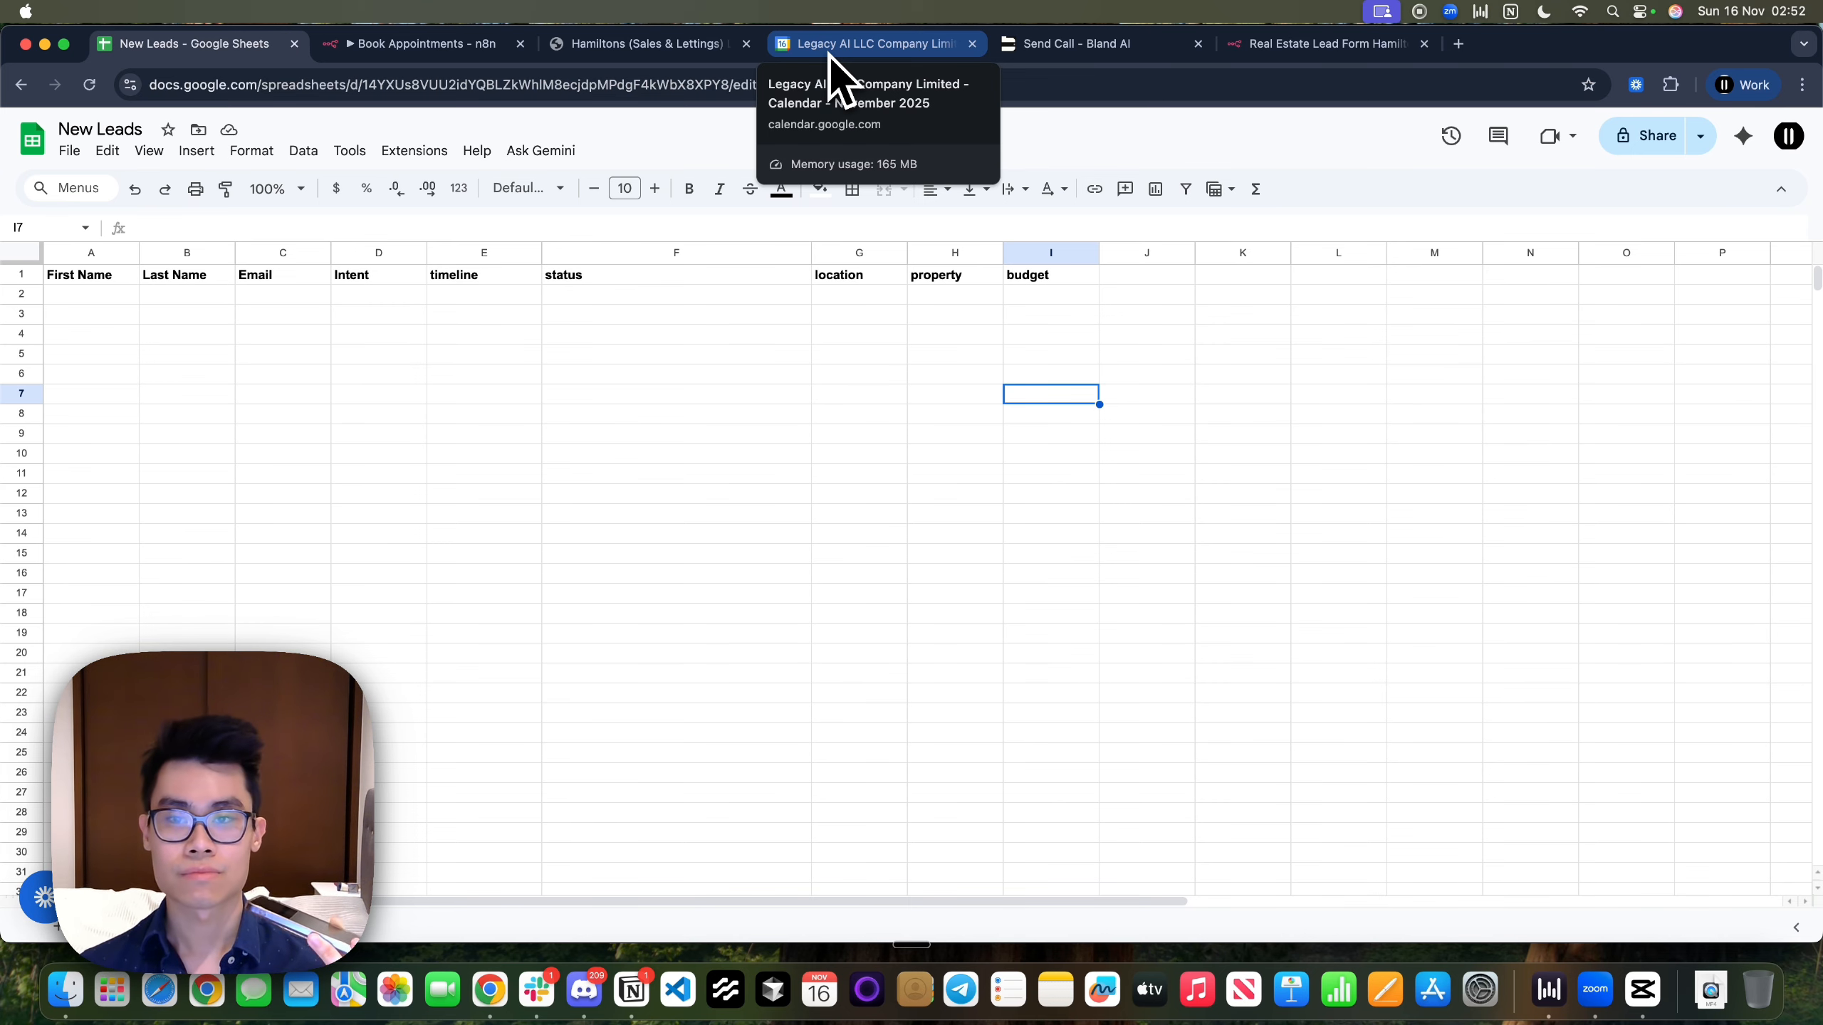
{"action": "left_click", "coordinate": [829, 54]}
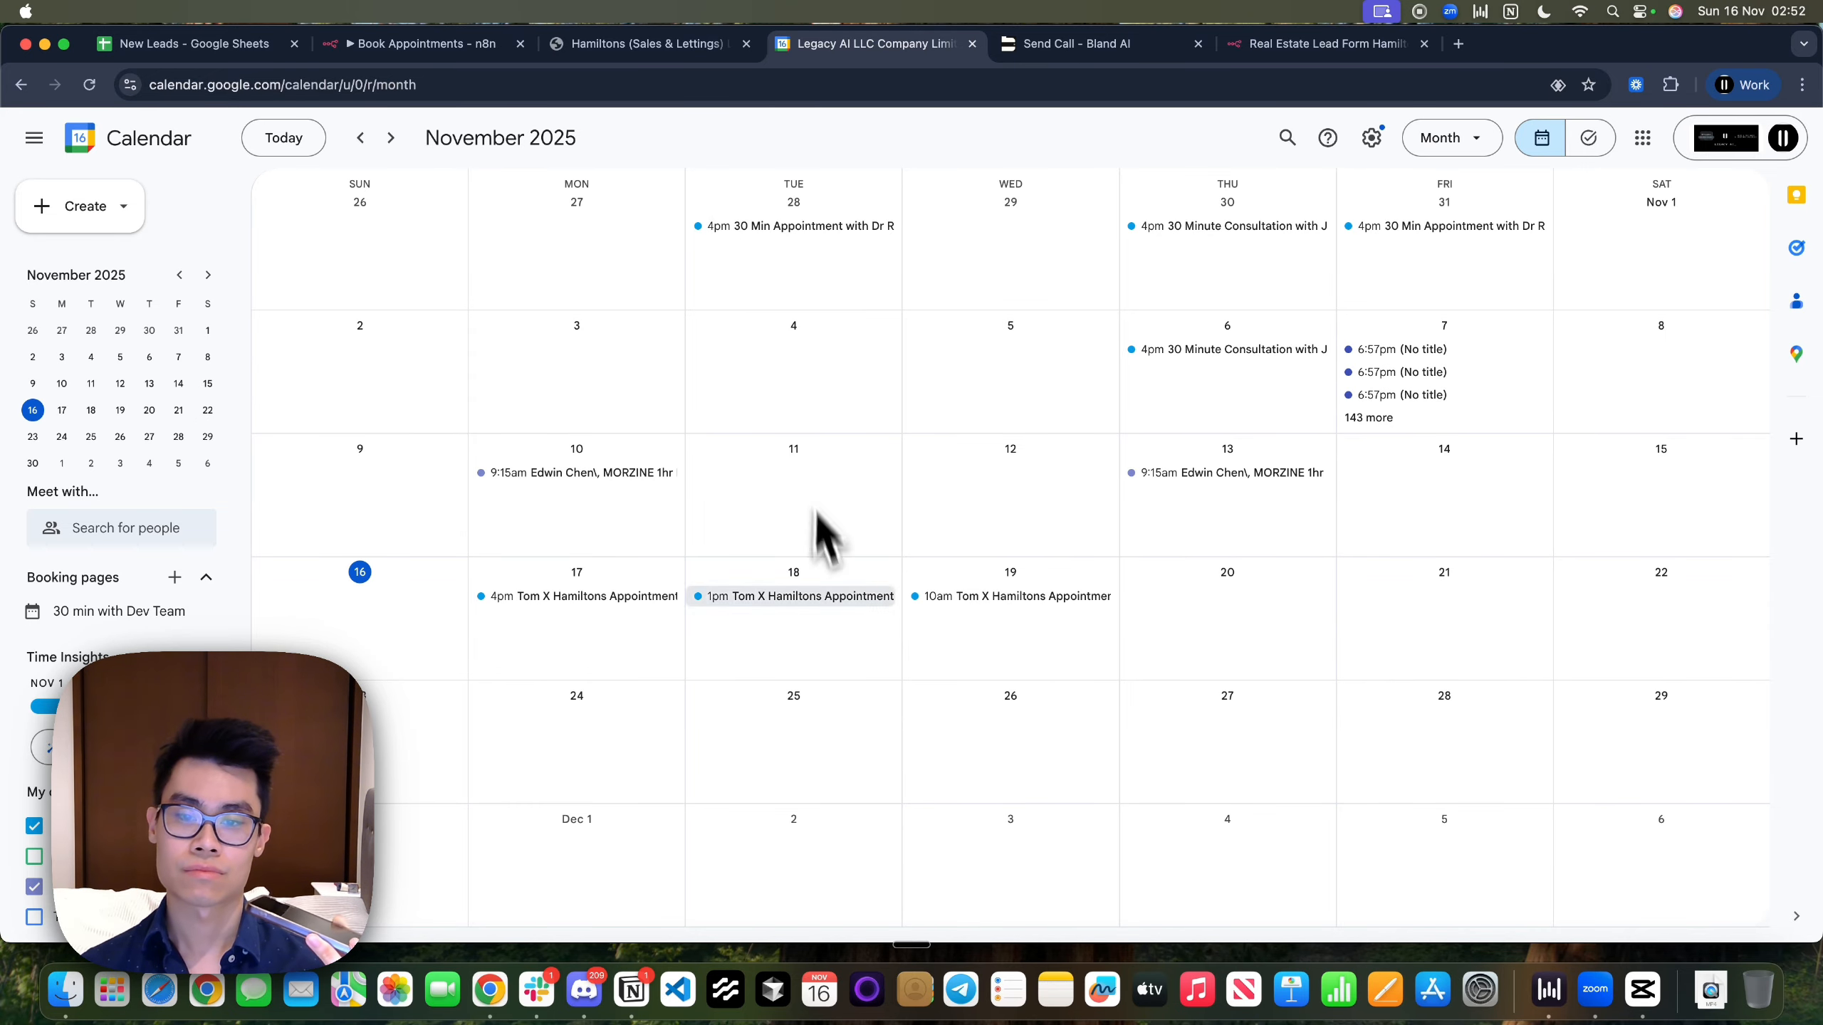
{"action": "left_click", "coordinate": [797, 597]}
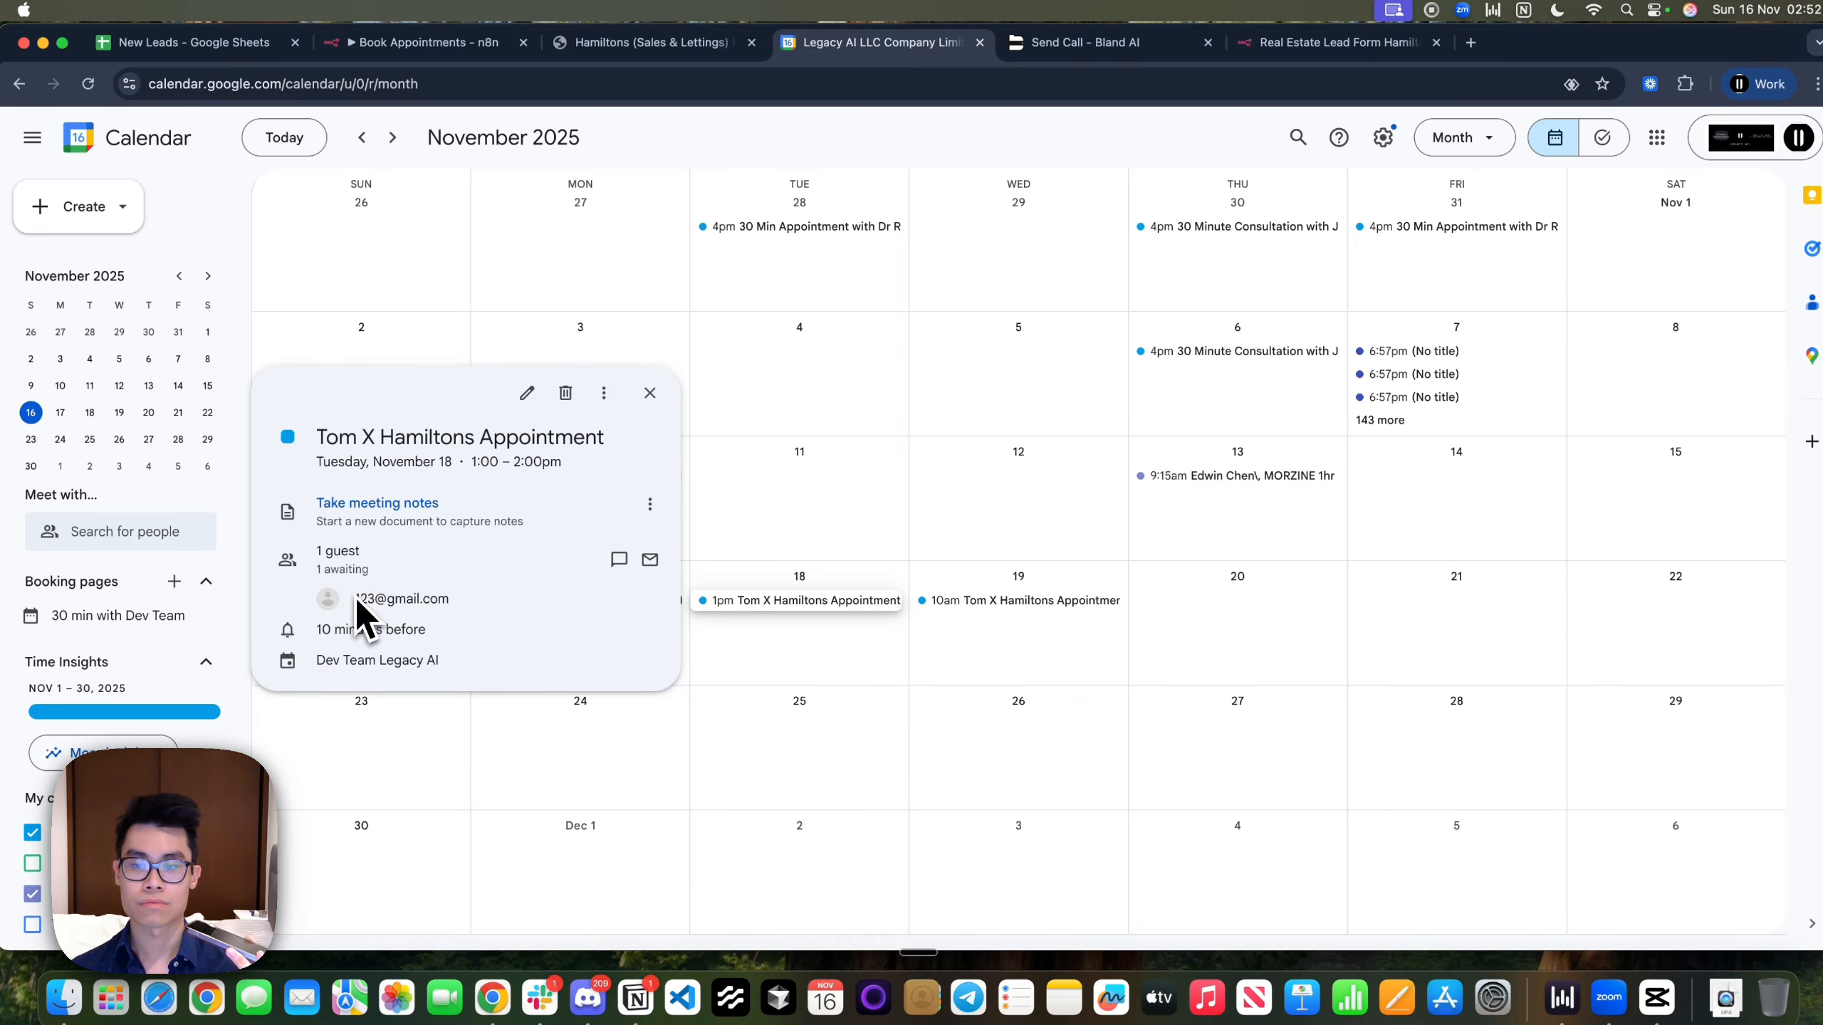
{"action": "left_click_drag", "start_coordinate": [353, 597], "coordinate": [467, 596]}
{"action": "left_click", "coordinate": [467, 598]}
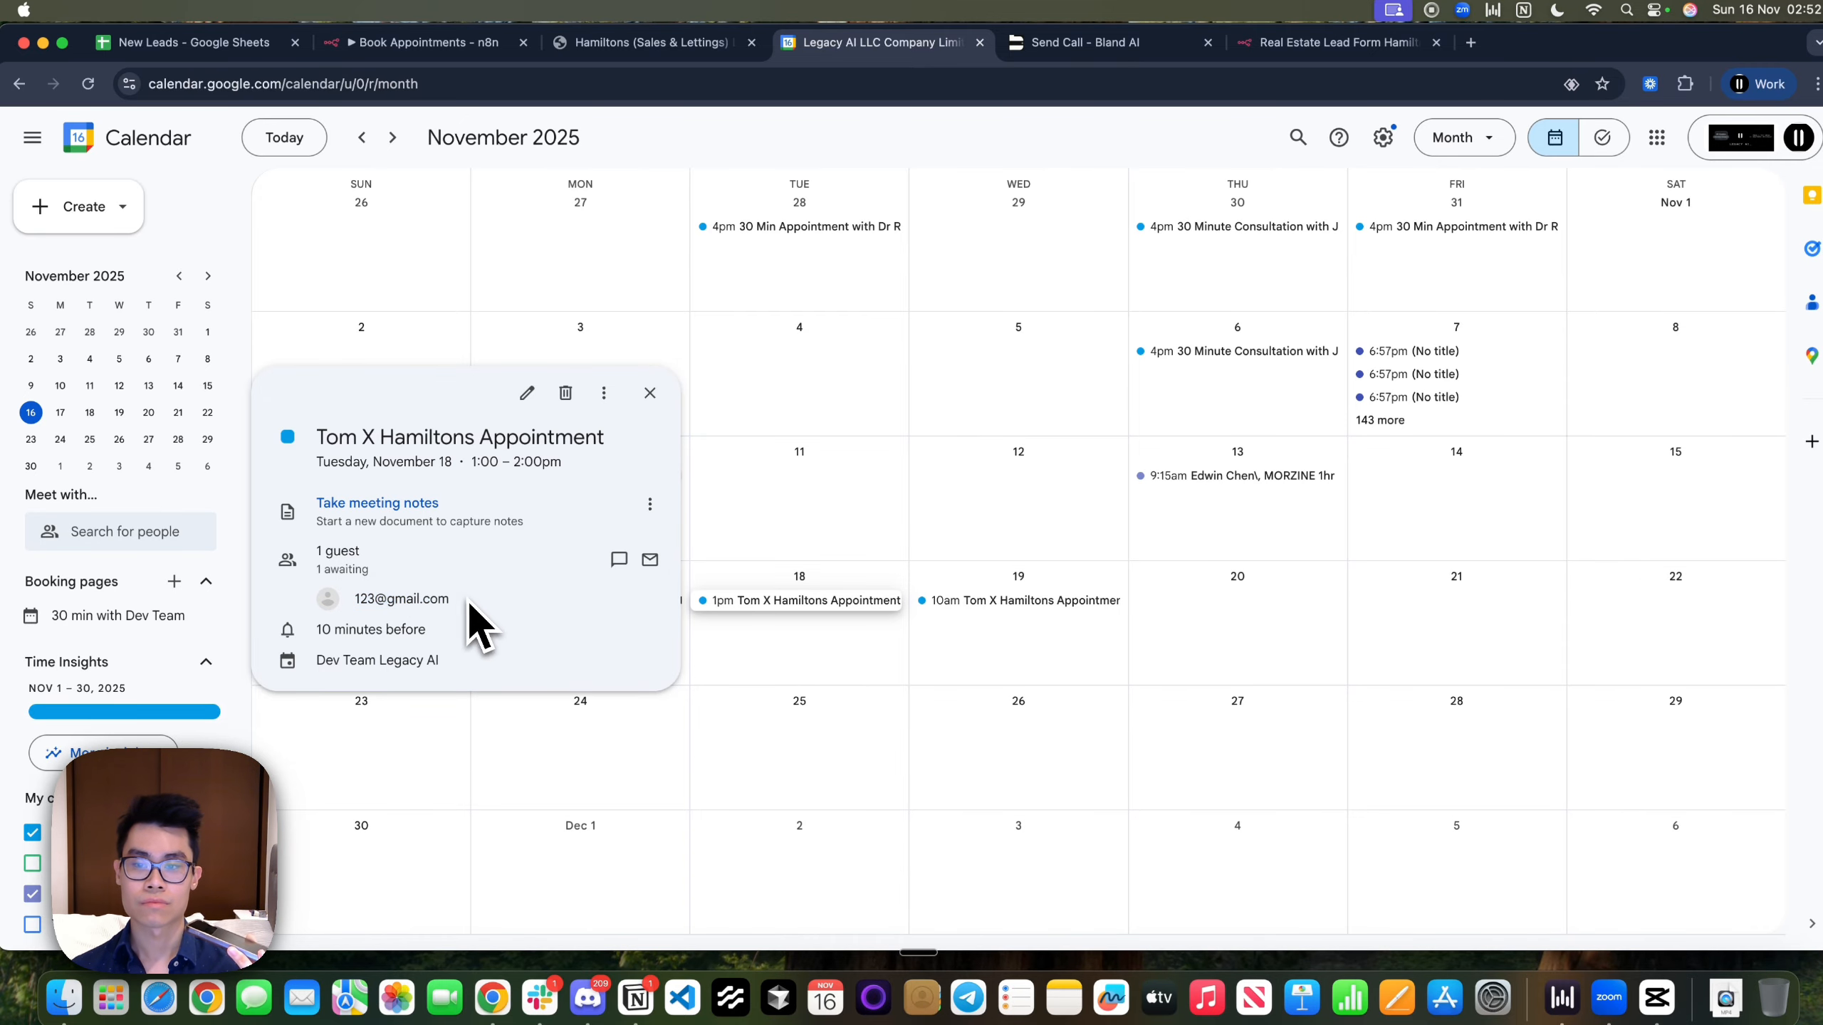
{"action": "left_click", "coordinate": [830, 662]}
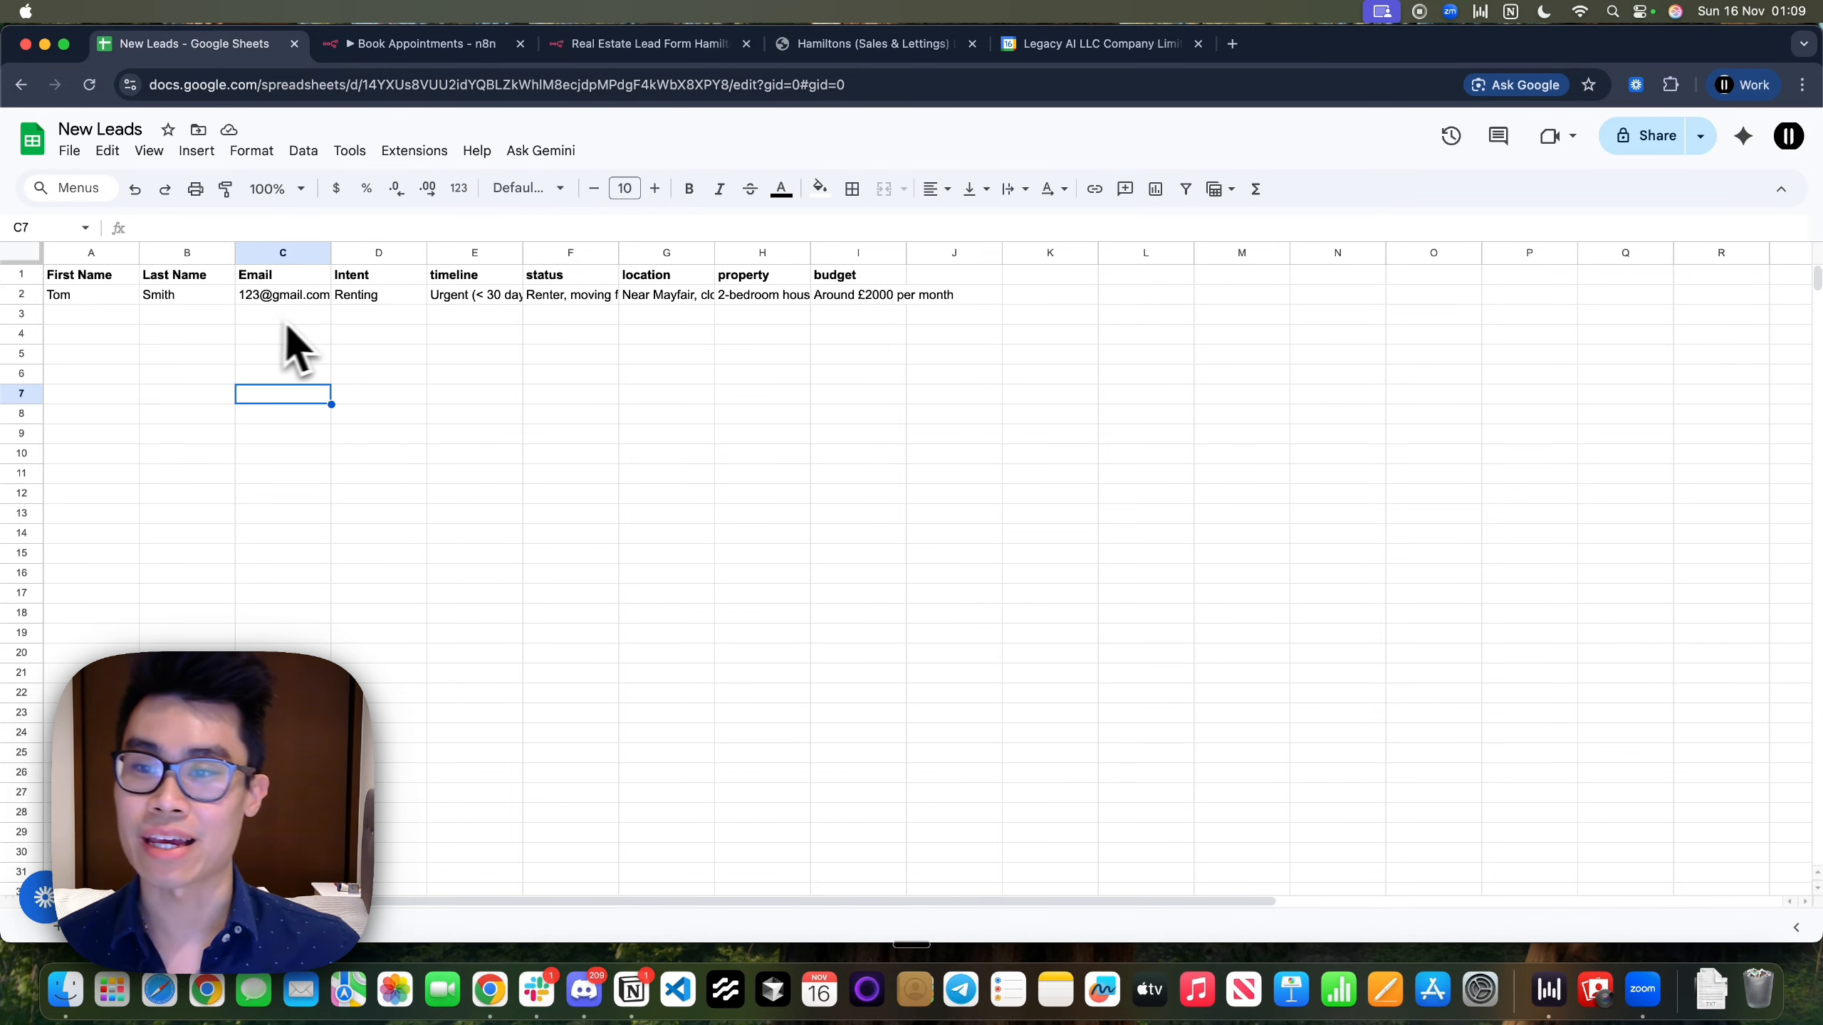
Widen the timeline column E and status column F so row 2's full text fits
{"action": "left_click", "coordinate": [1083, 45]}
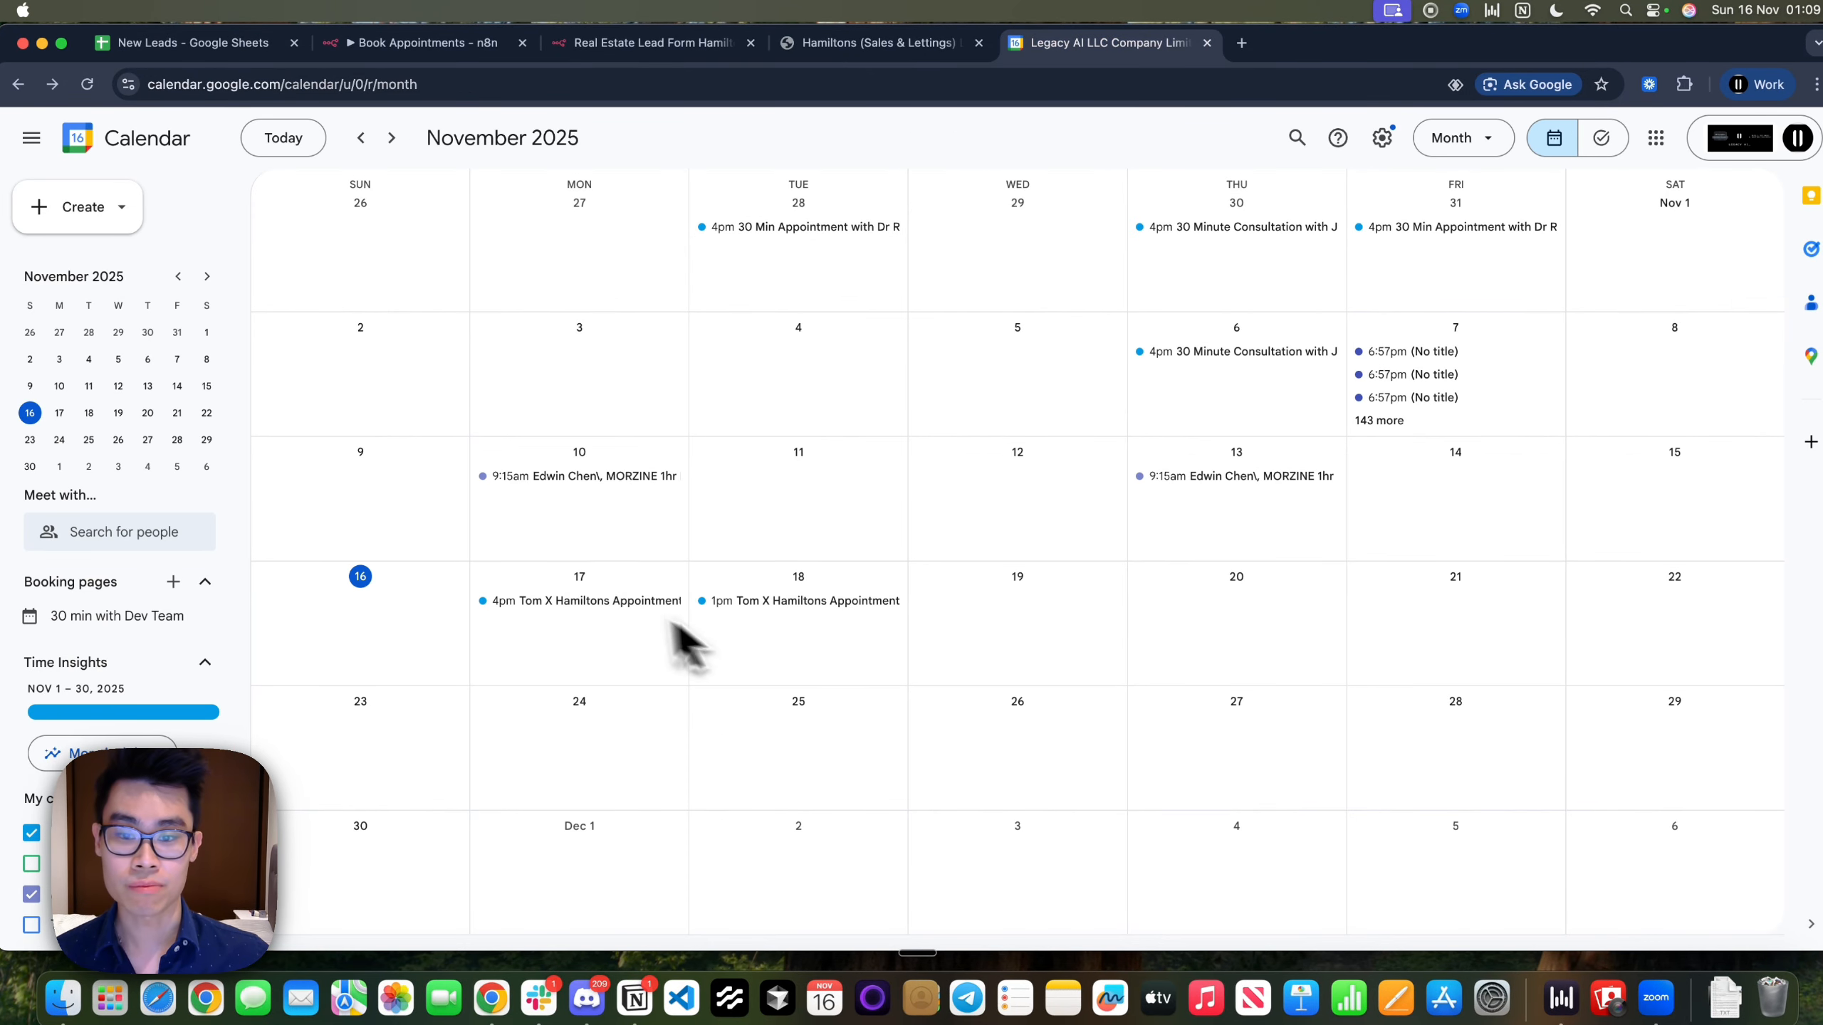
{"action": "left_click", "coordinate": [194, 45]}
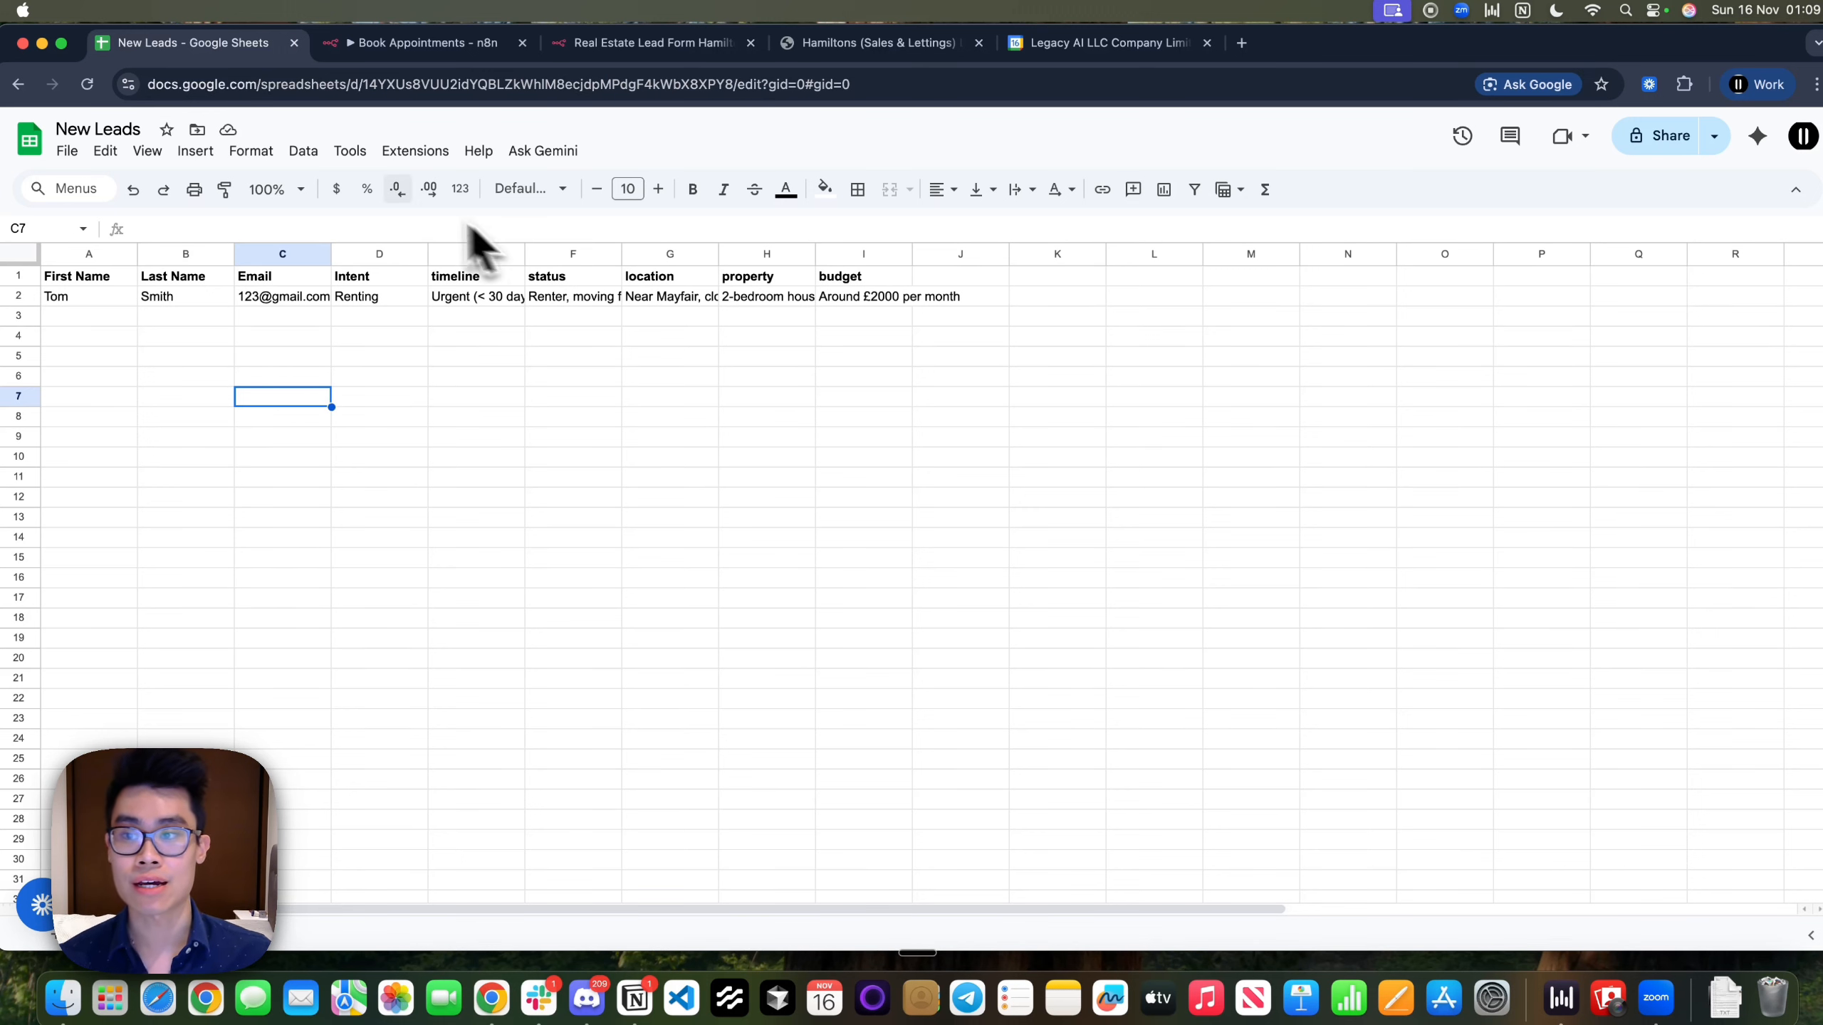
{"action": "left_click", "coordinate": [859, 298]}
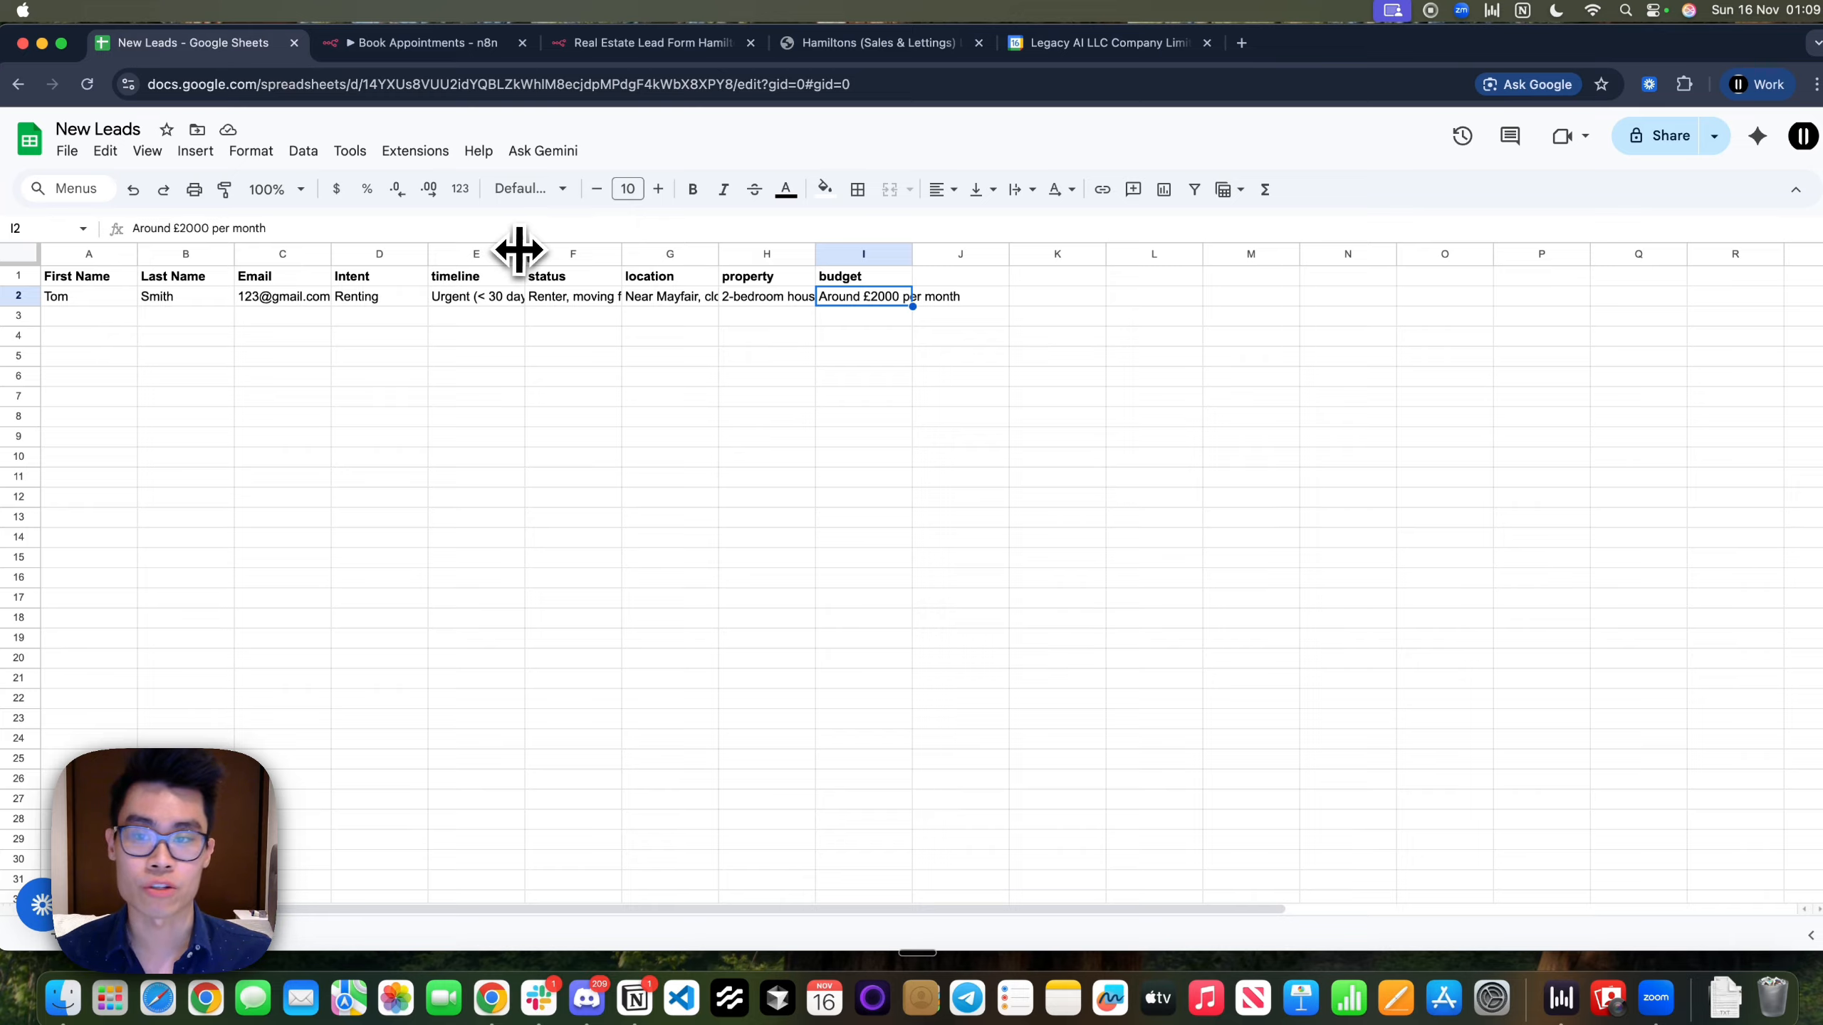
{"action": "left_click_drag", "start_coordinate": [519, 249], "coordinate": [538, 252]}
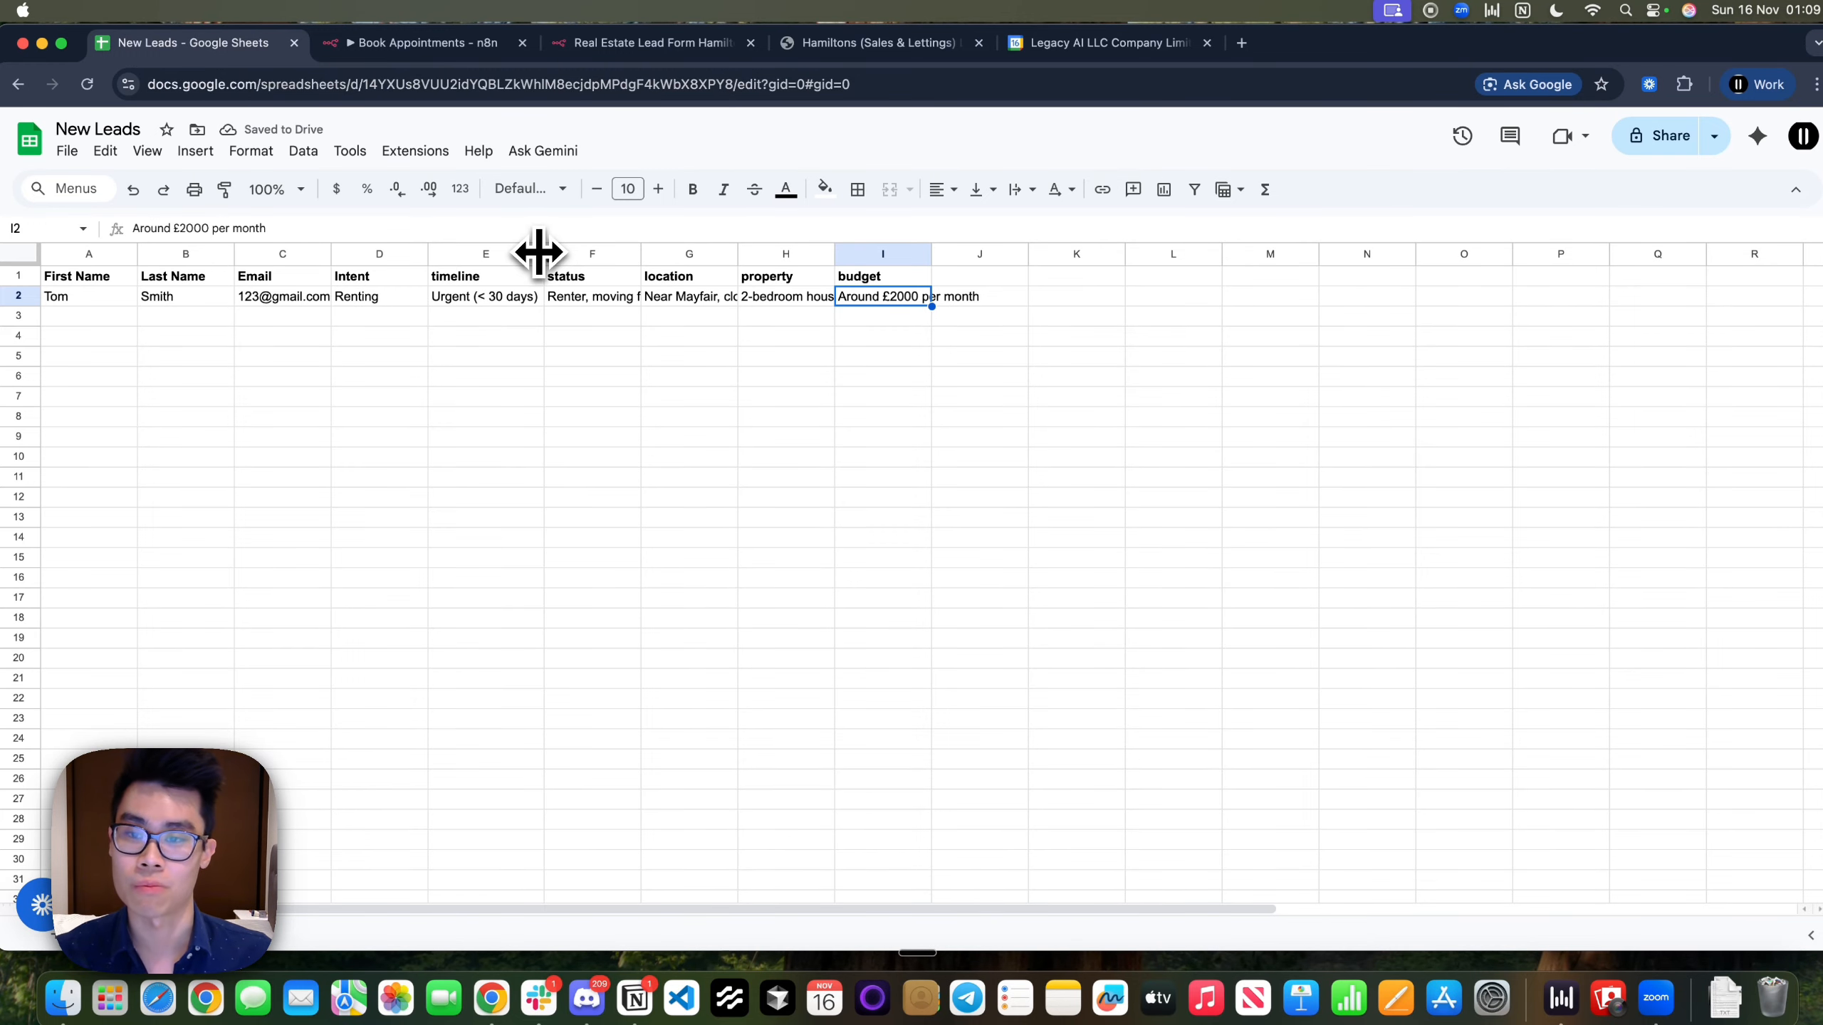
{"action": "left_click_drag", "start_coordinate": [640, 253], "coordinate": [723, 251]}
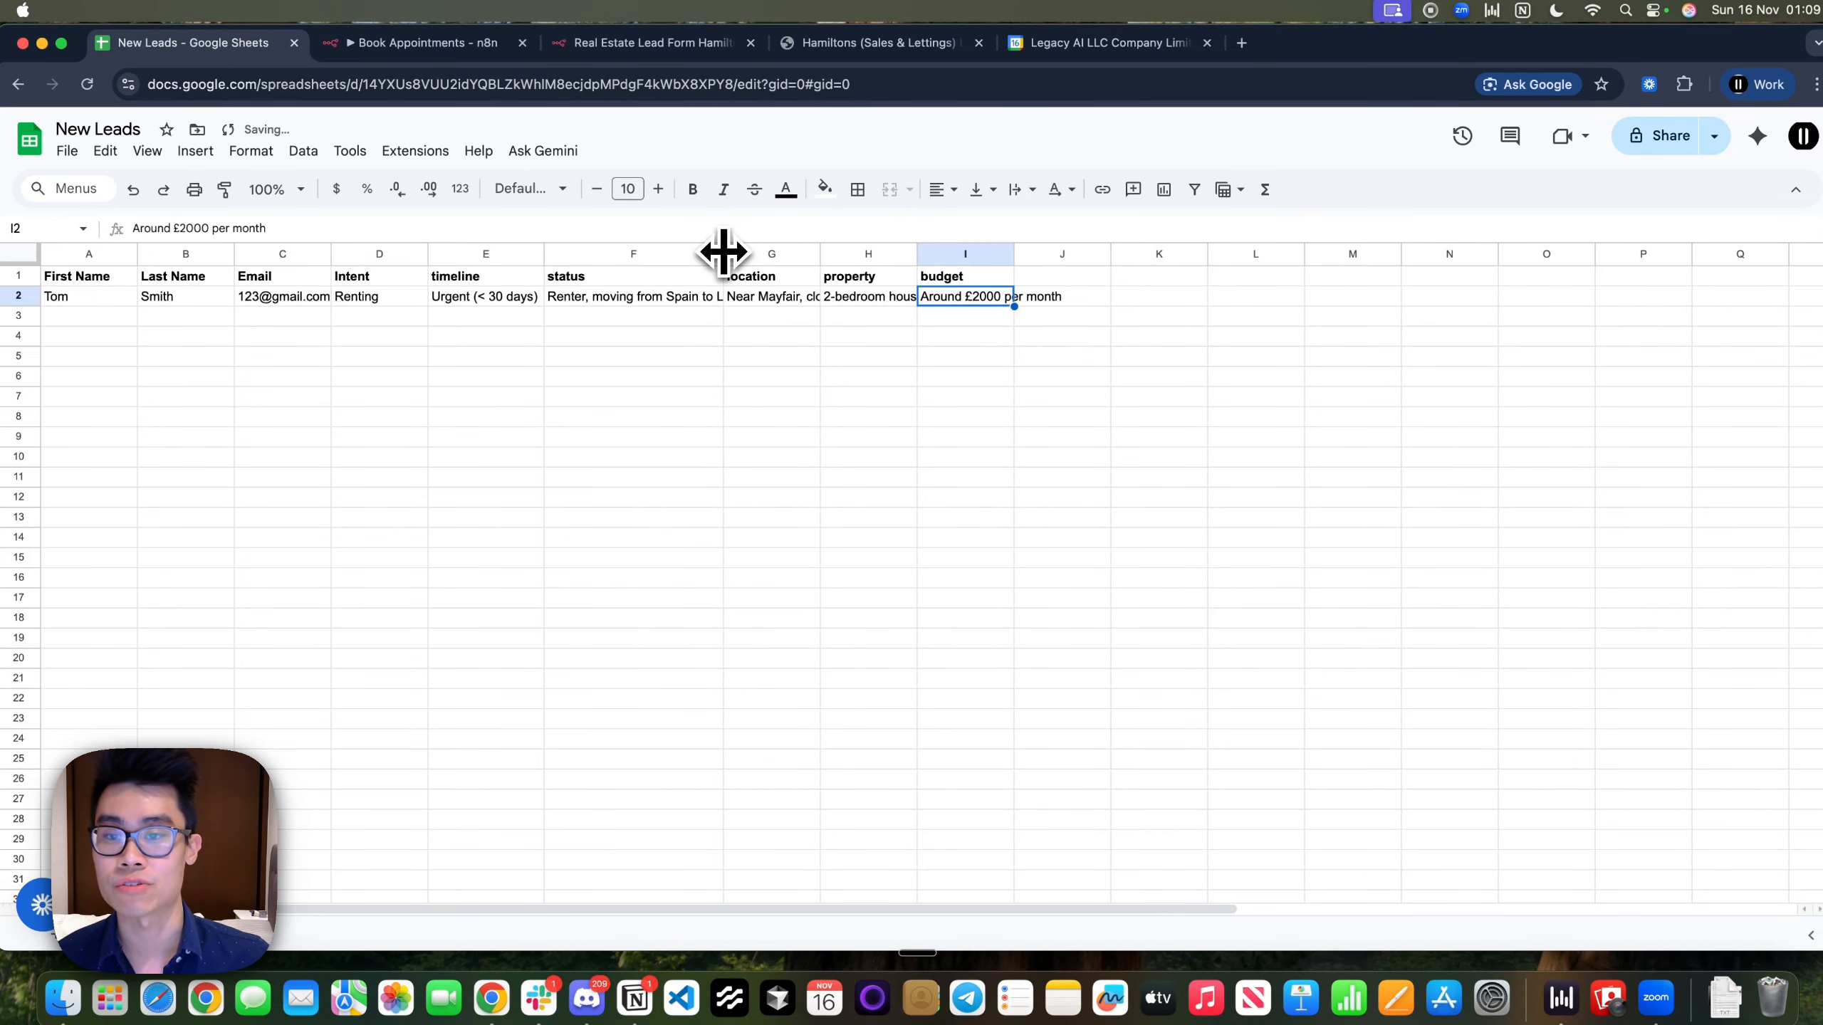
{"action": "left_click", "coordinate": [371, 300]}
{"action": "left_click", "coordinate": [287, 301]}
{"action": "left_click", "coordinate": [381, 300]}
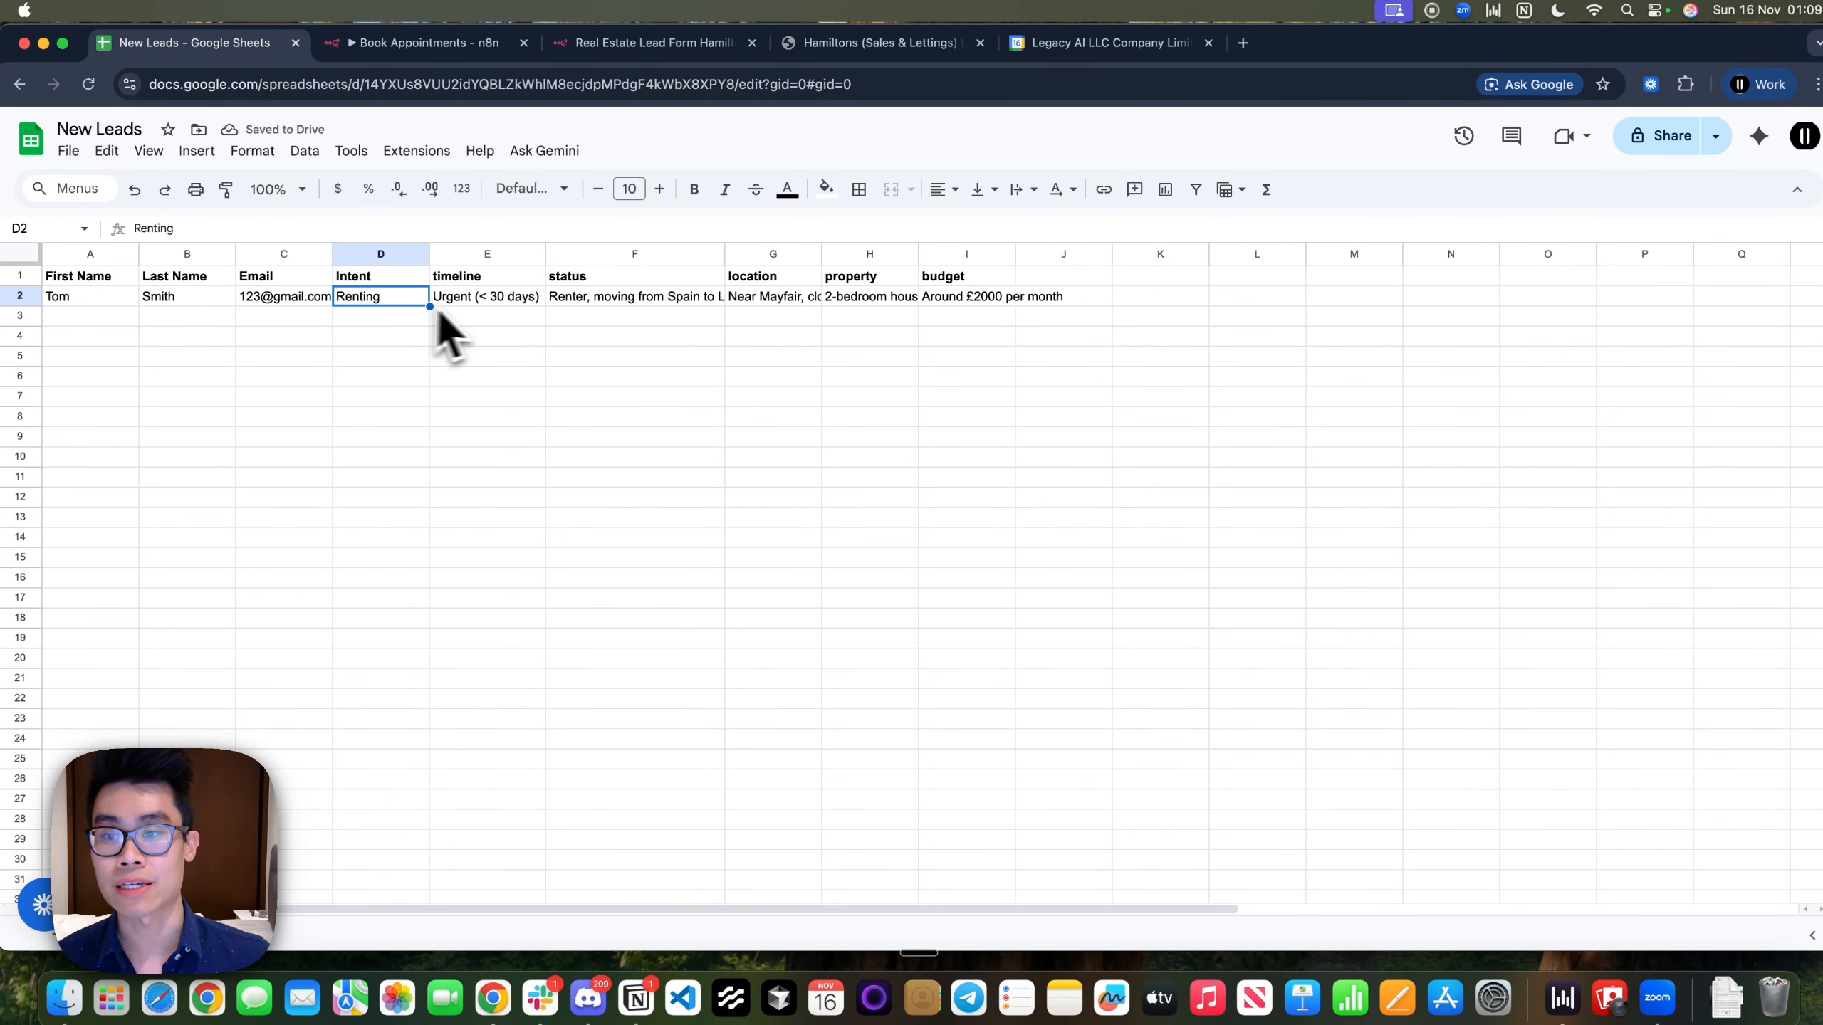
{"action": "left_click", "coordinate": [473, 302]}
{"action": "left_click", "coordinate": [648, 303]}
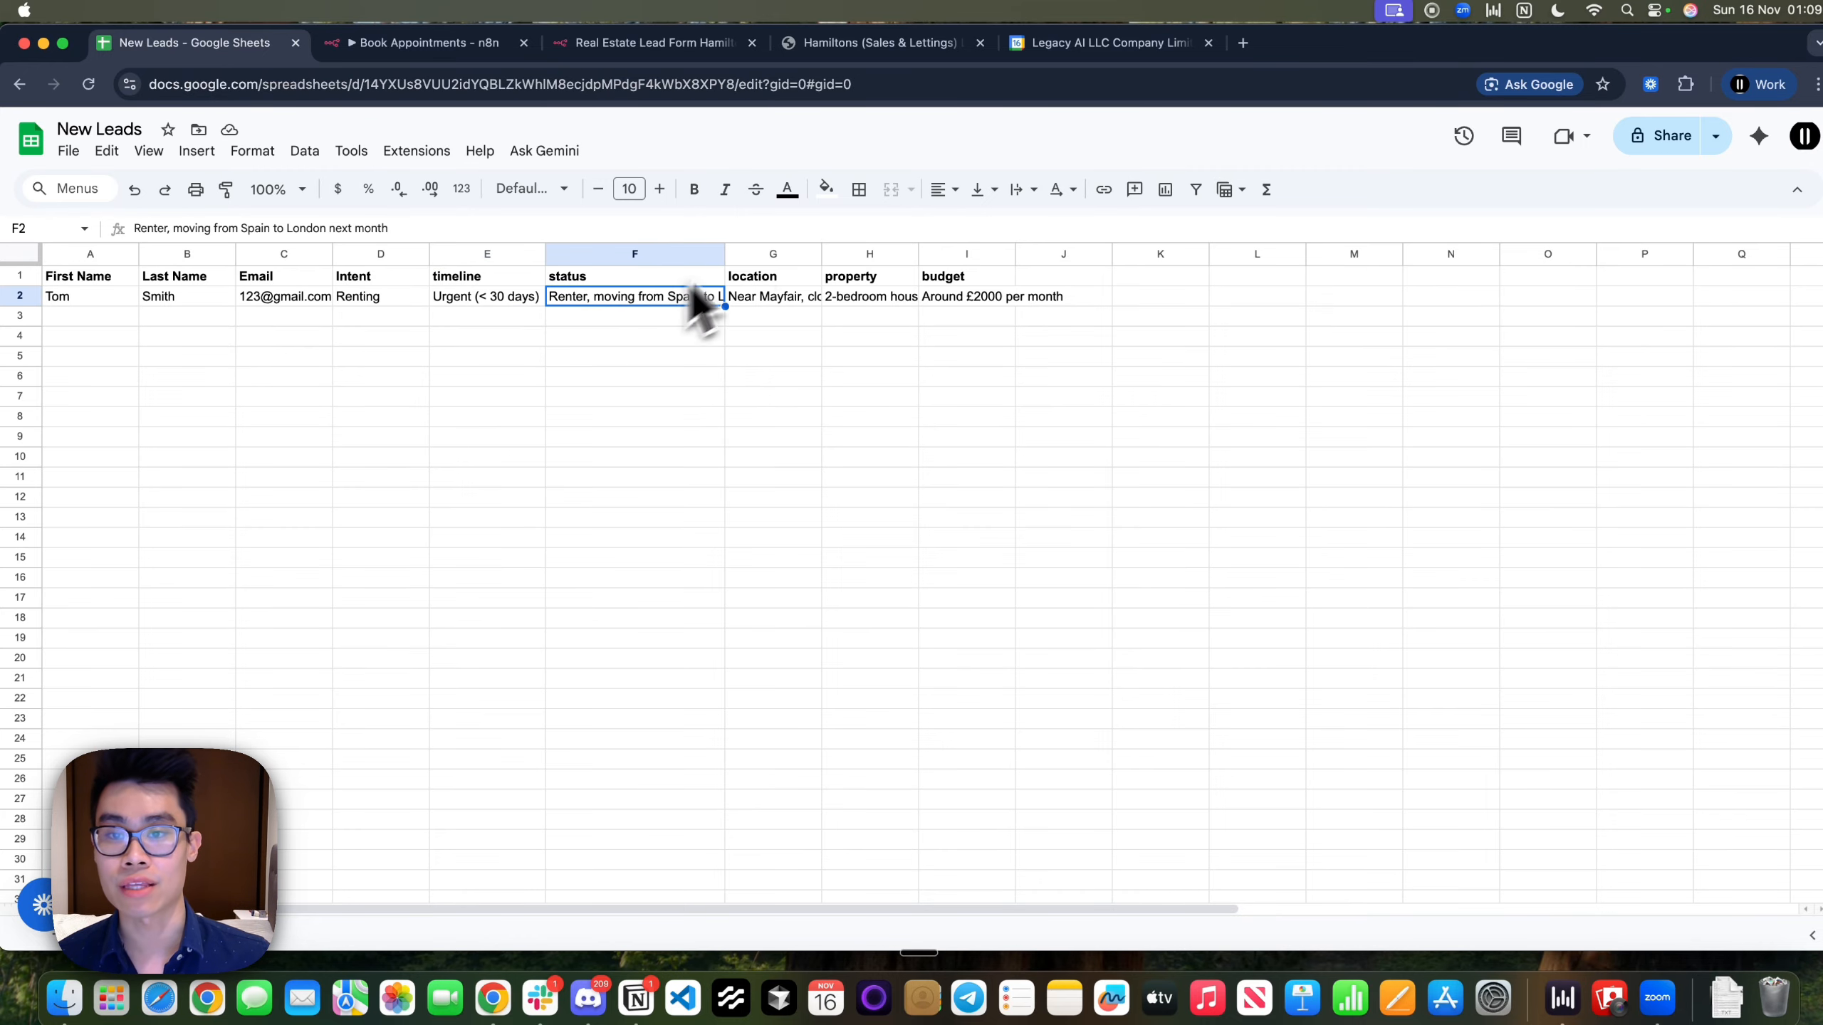
{"action": "left_click_drag", "start_coordinate": [723, 254], "coordinate": [817, 253]}
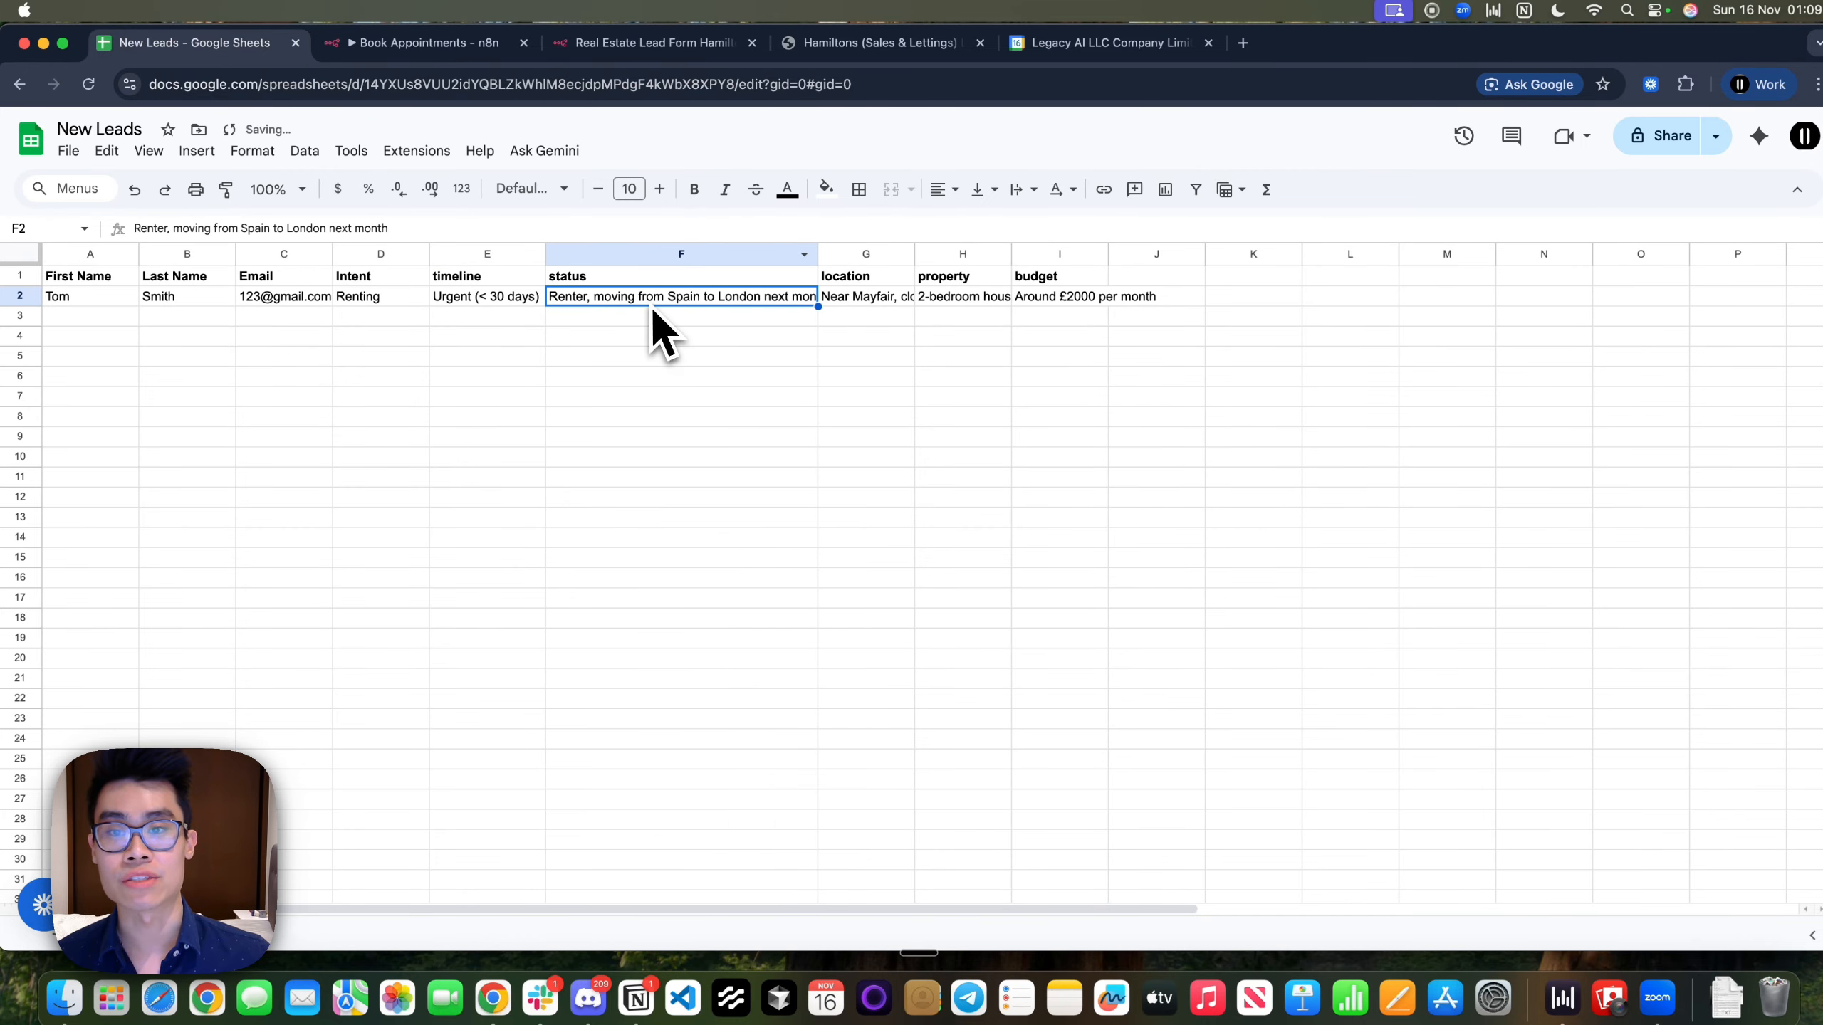
Review the lead's location, property and budget values in row 2, then switch to Bland AI
{"action": "left_click", "coordinate": [849, 303]}
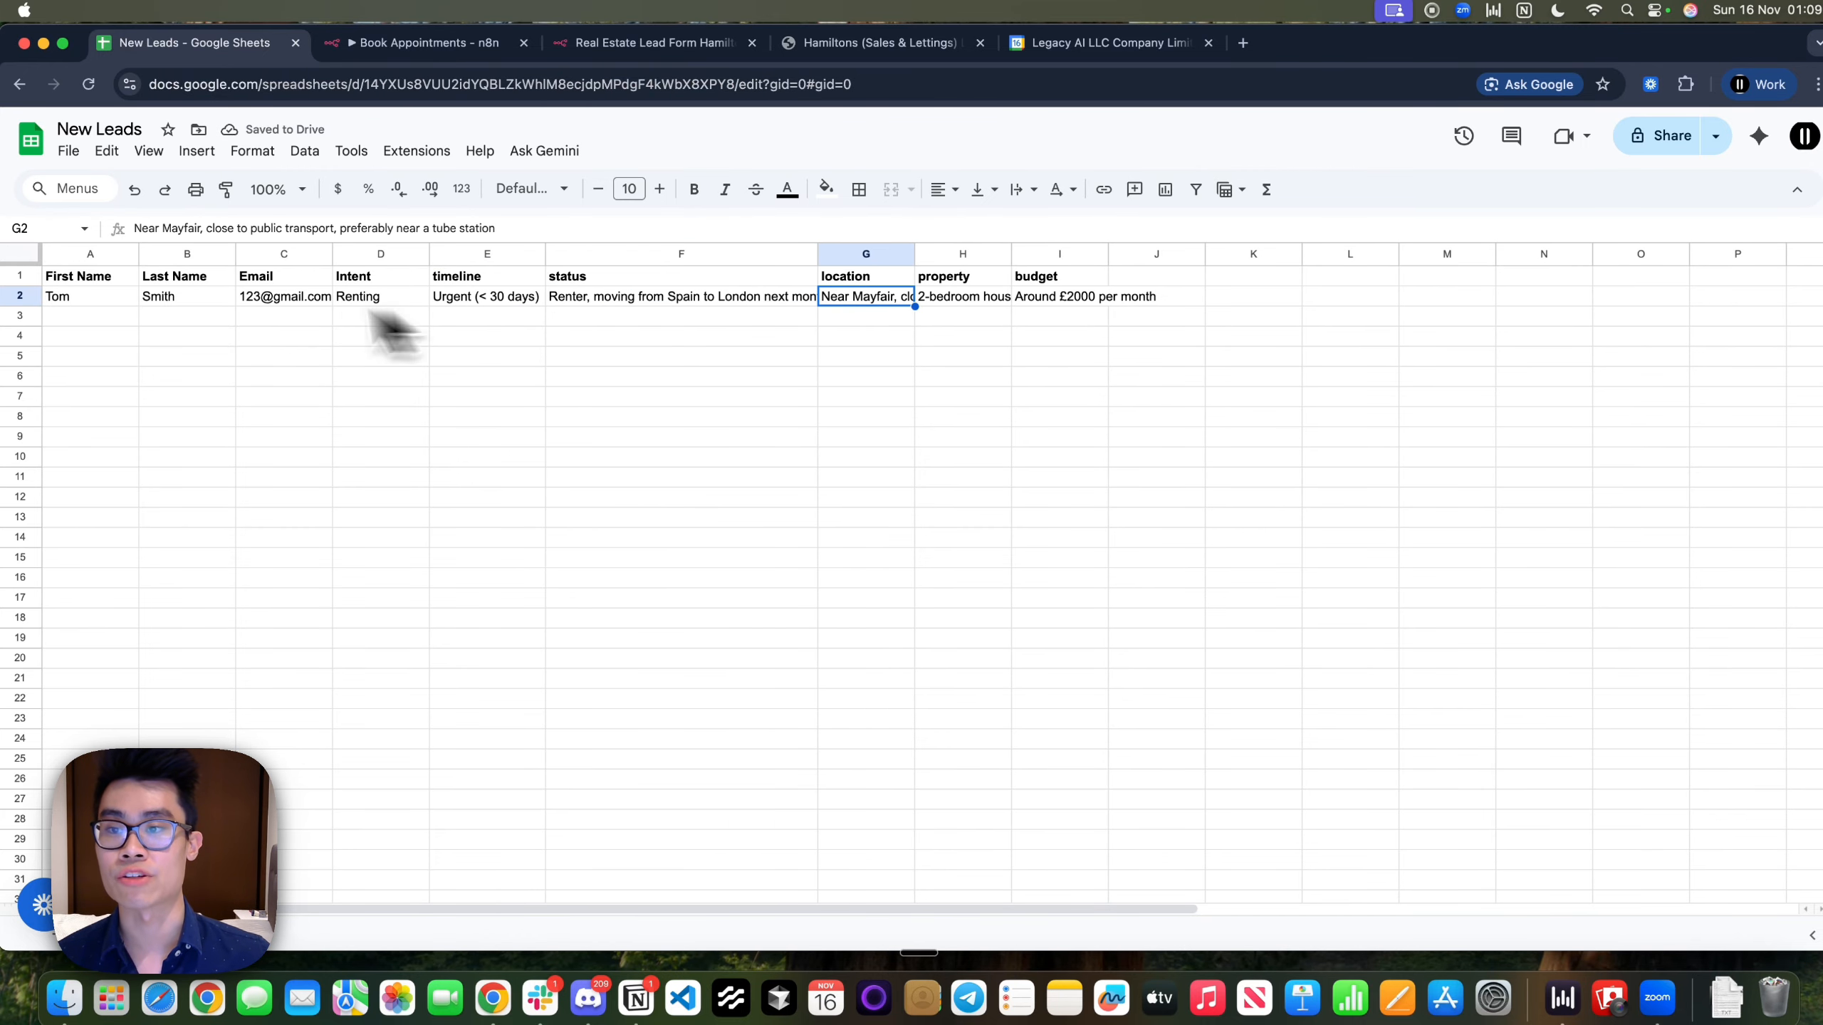
{"action": "left_click", "coordinate": [520, 228]}
{"action": "left_click", "coordinate": [980, 420]}
{"action": "left_click", "coordinate": [966, 297]}
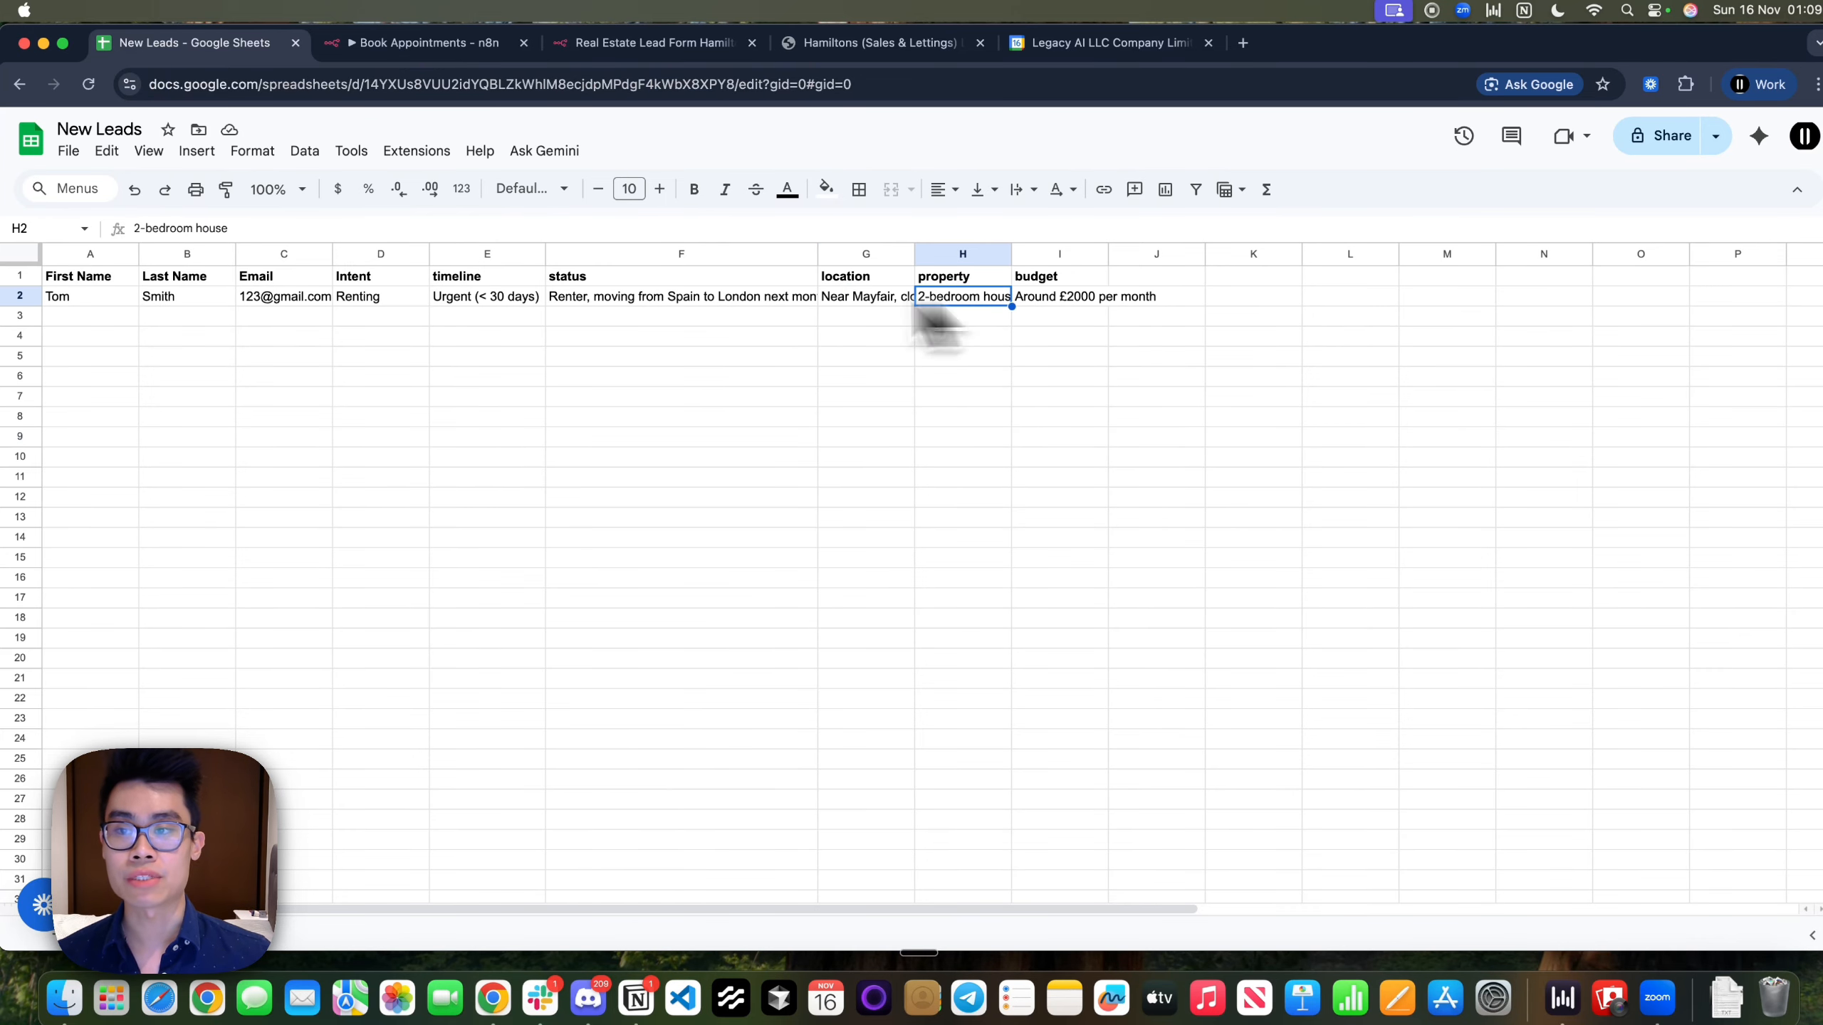
{"action": "left_click", "coordinate": [1075, 314]}
{"action": "left_click_drag", "start_coordinate": [313, 227], "coordinate": [51, 231]}
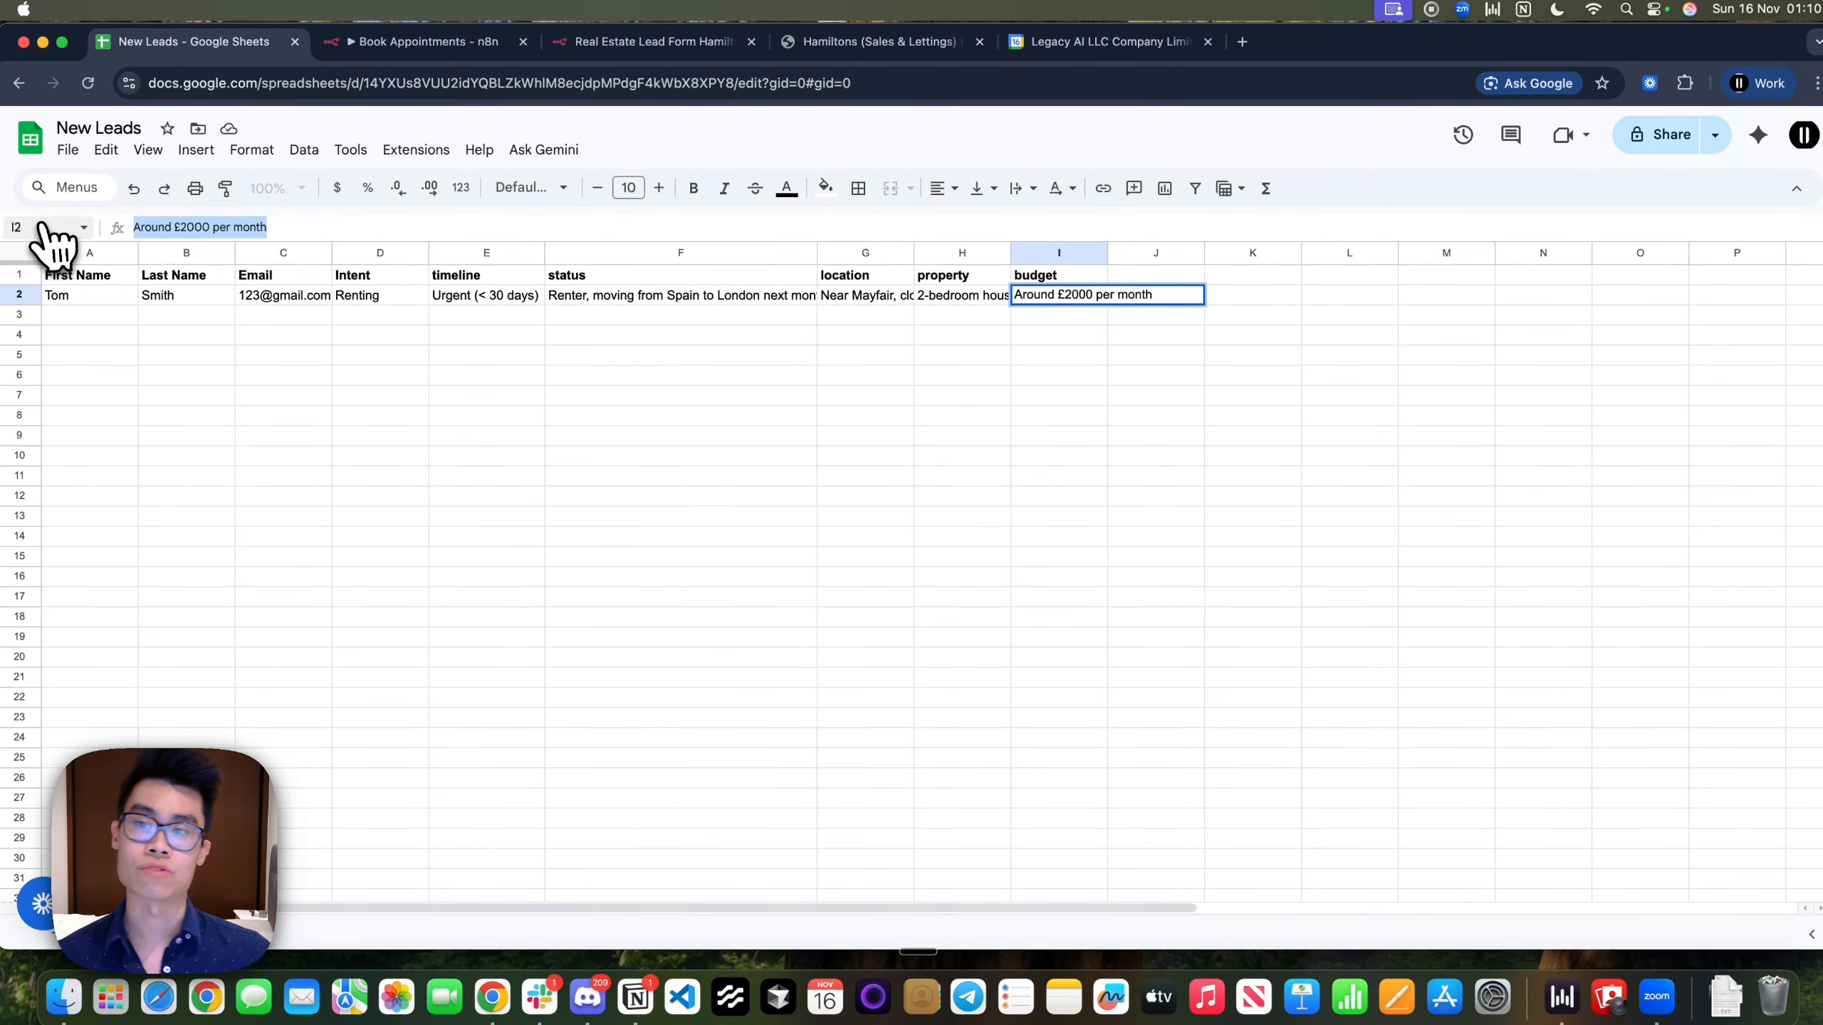
{"action": "left_click", "coordinate": [920, 702]}
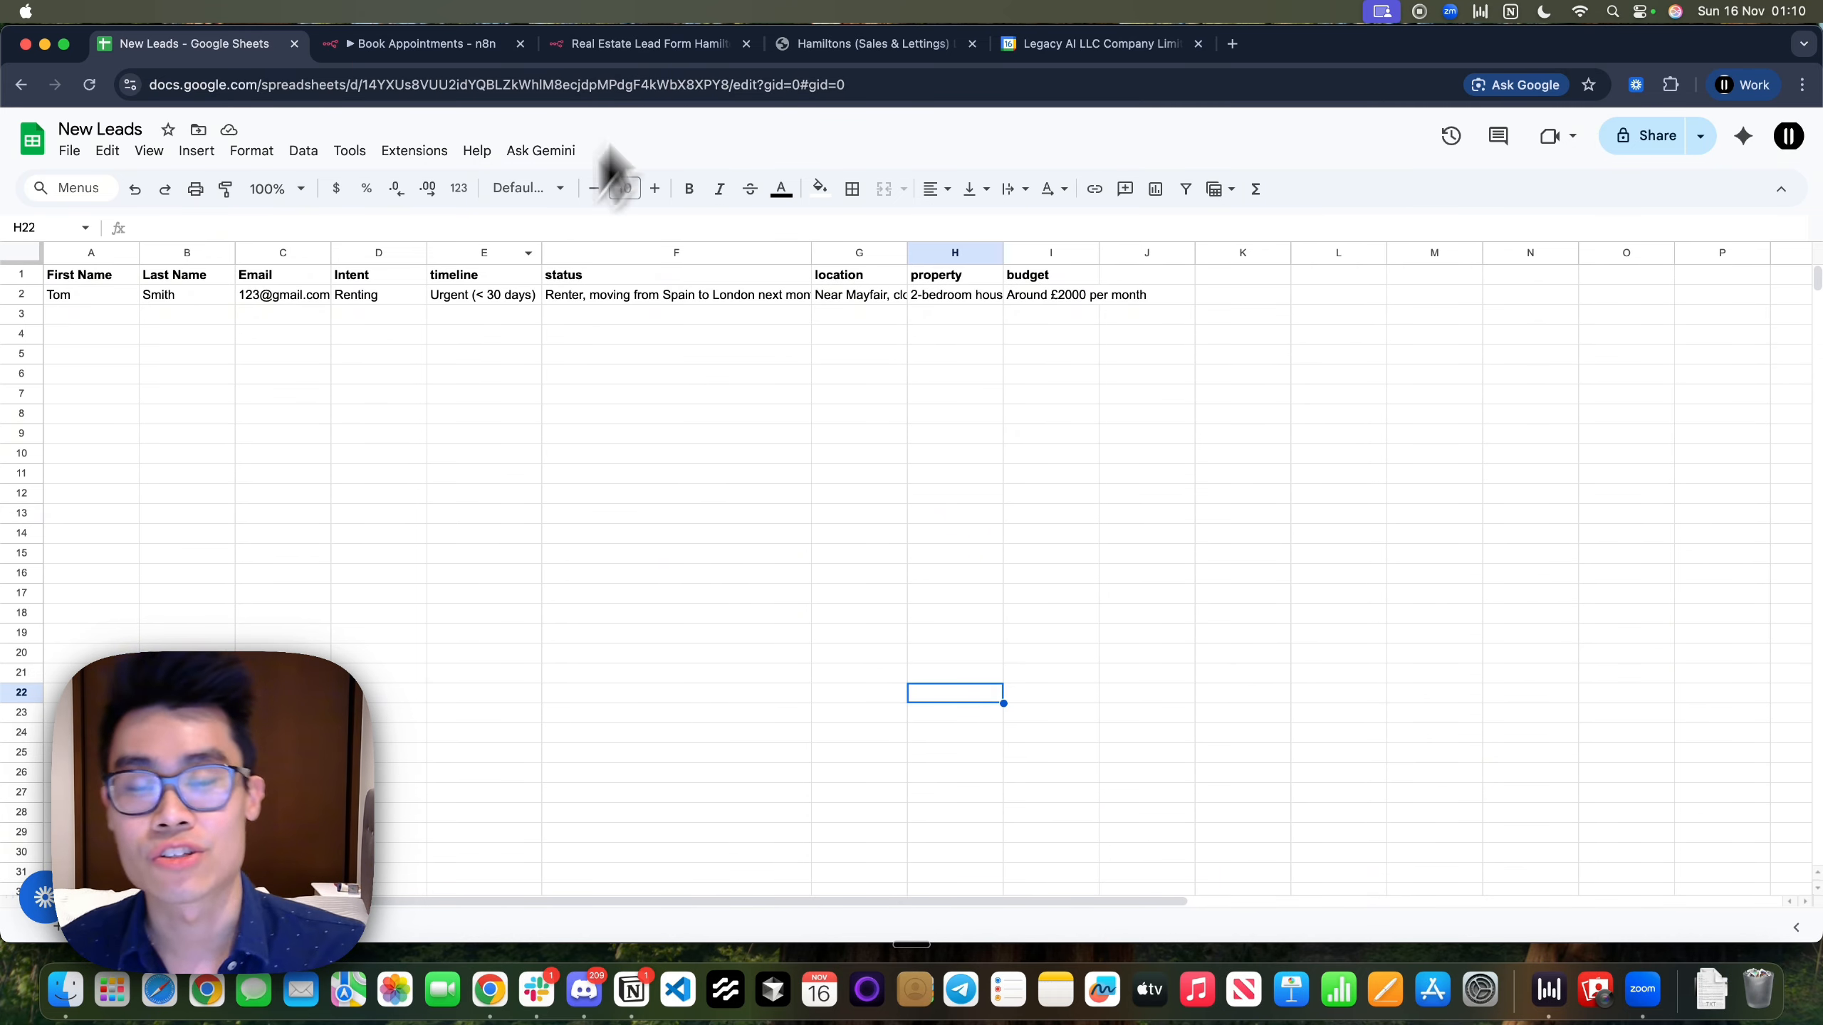
{"action": "key", "text": "ctrl+Left"}
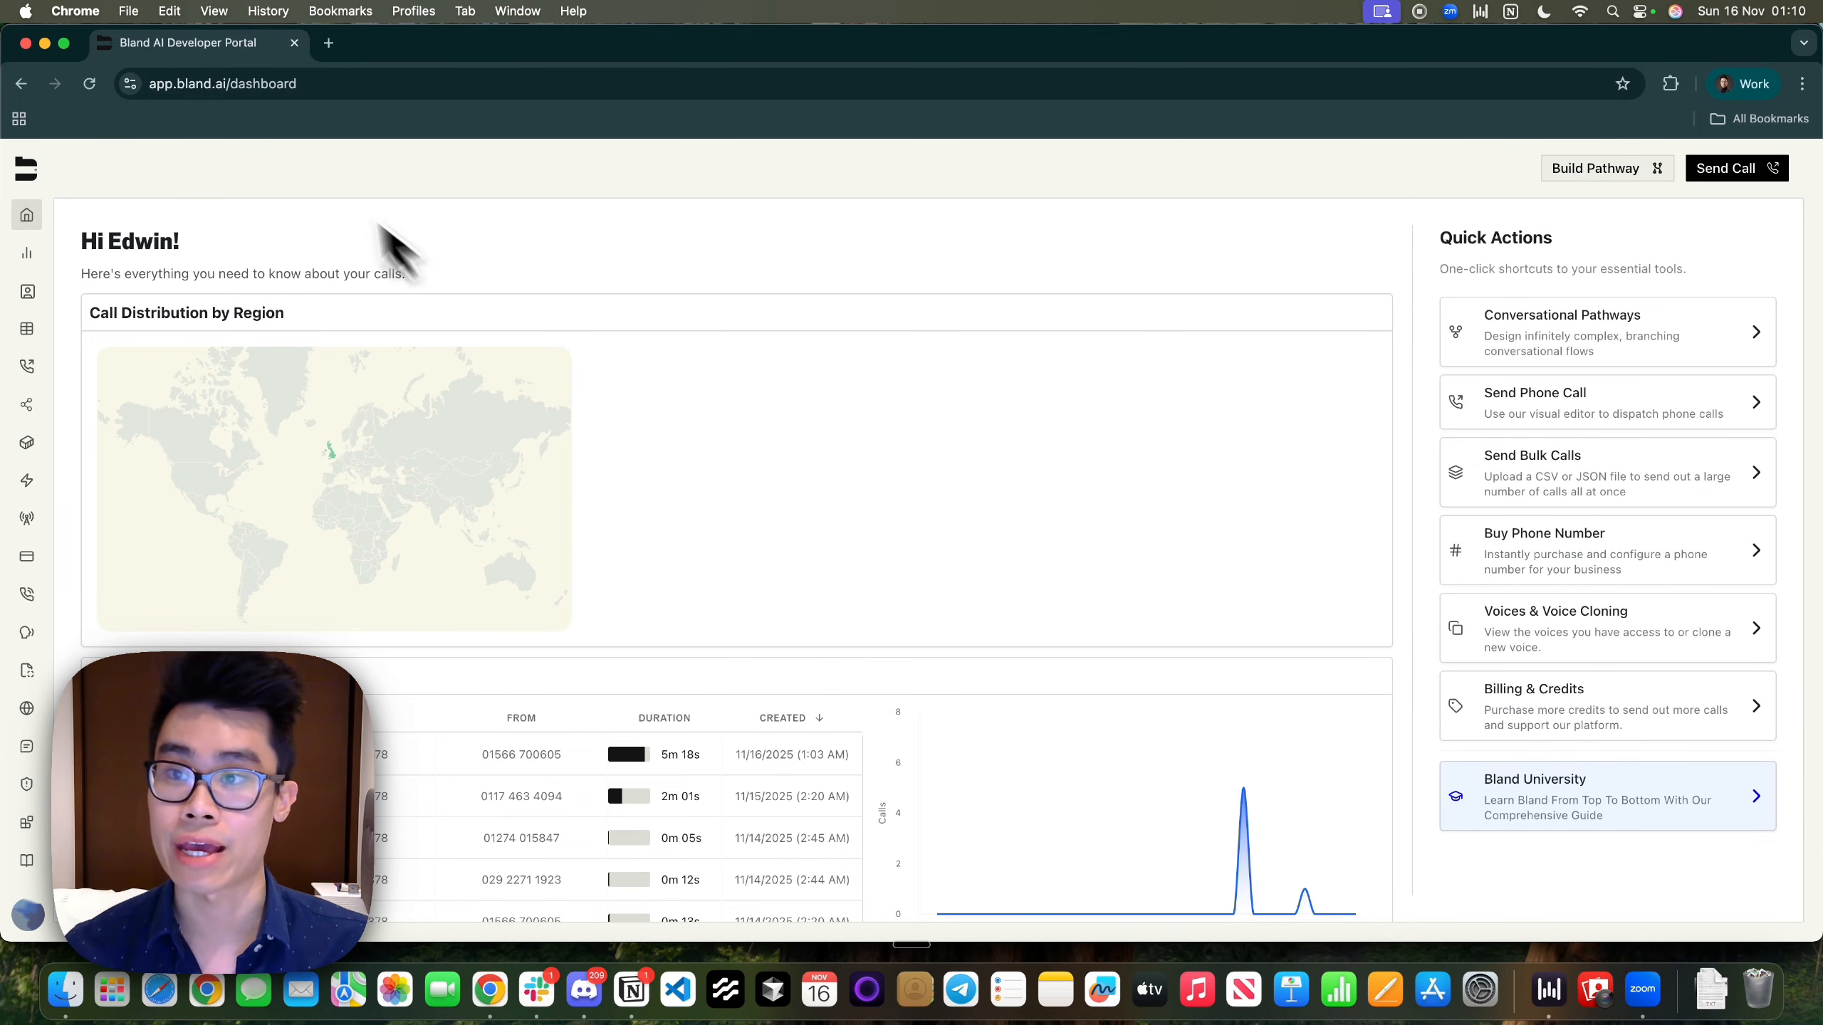
From Conversational Pathways, edit Real Estate Qualification + Booking's staging version and show the Start and Ask if they are free nodes
{"action": "left_click", "coordinate": [309, 85]}
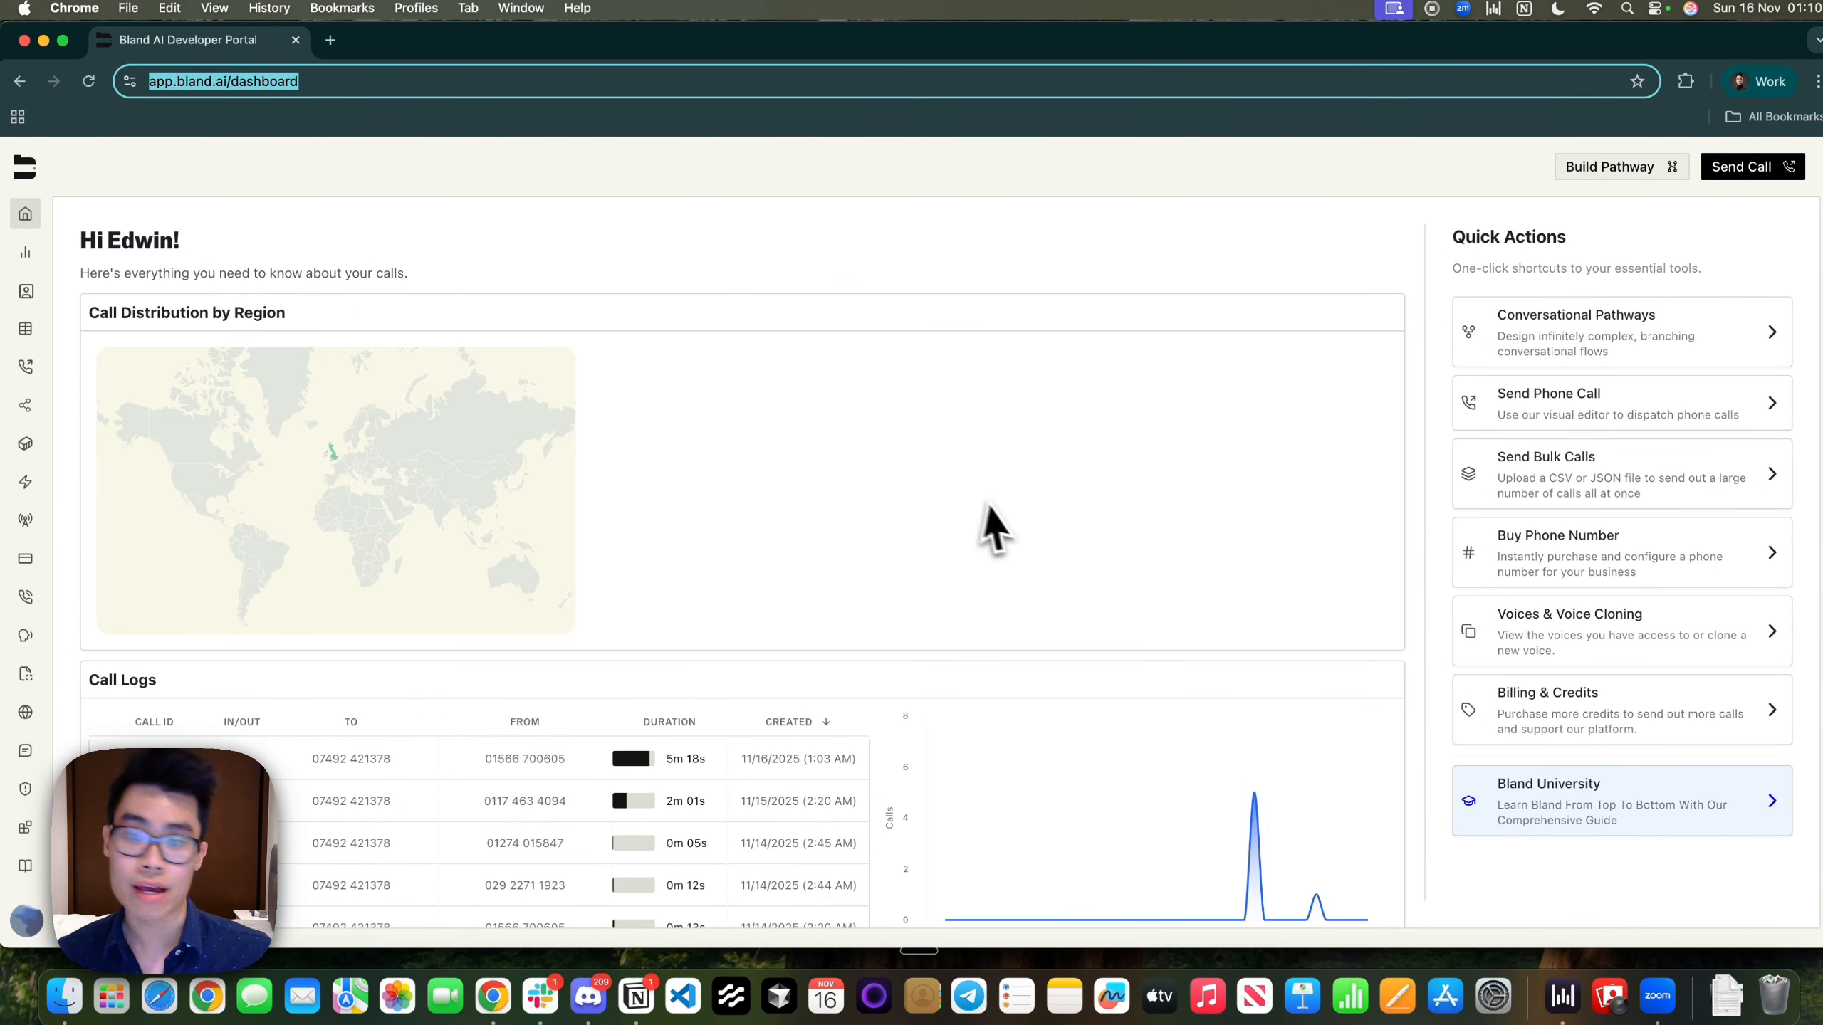
{"action": "left_click", "coordinate": [989, 506]}
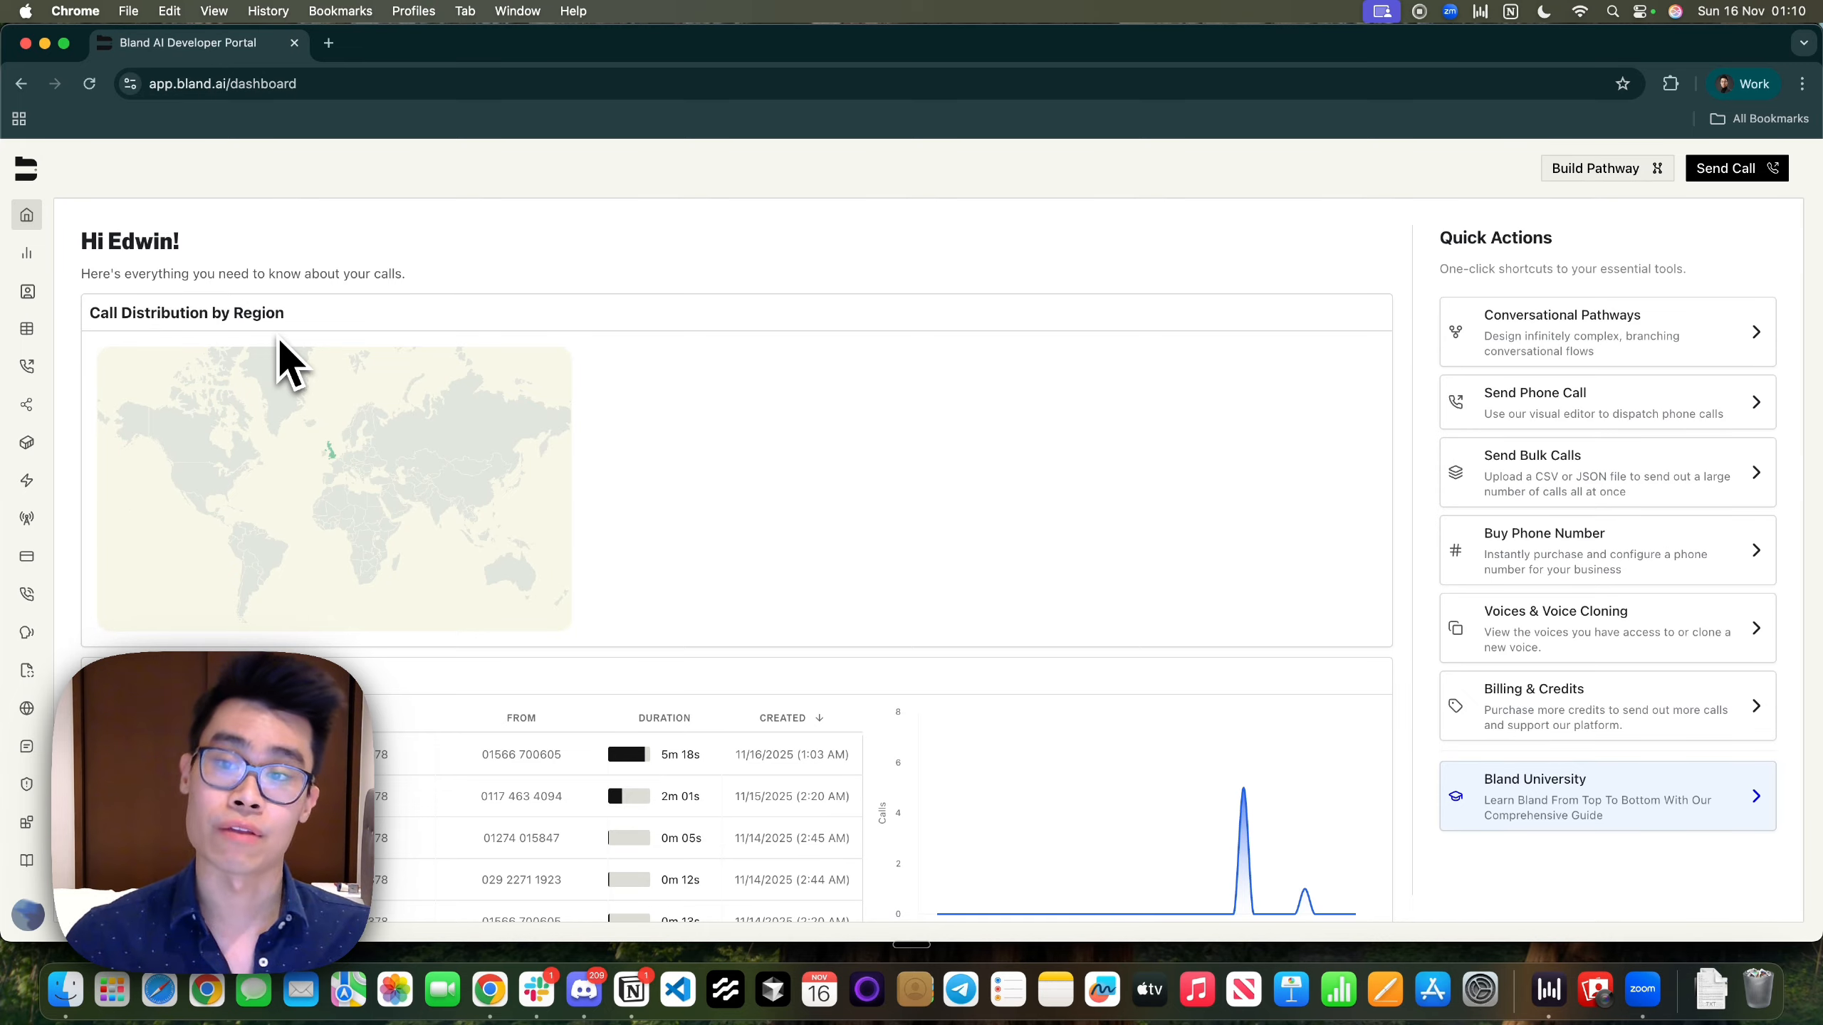
{"action": "mouse_move", "coordinate": [22, 369]}
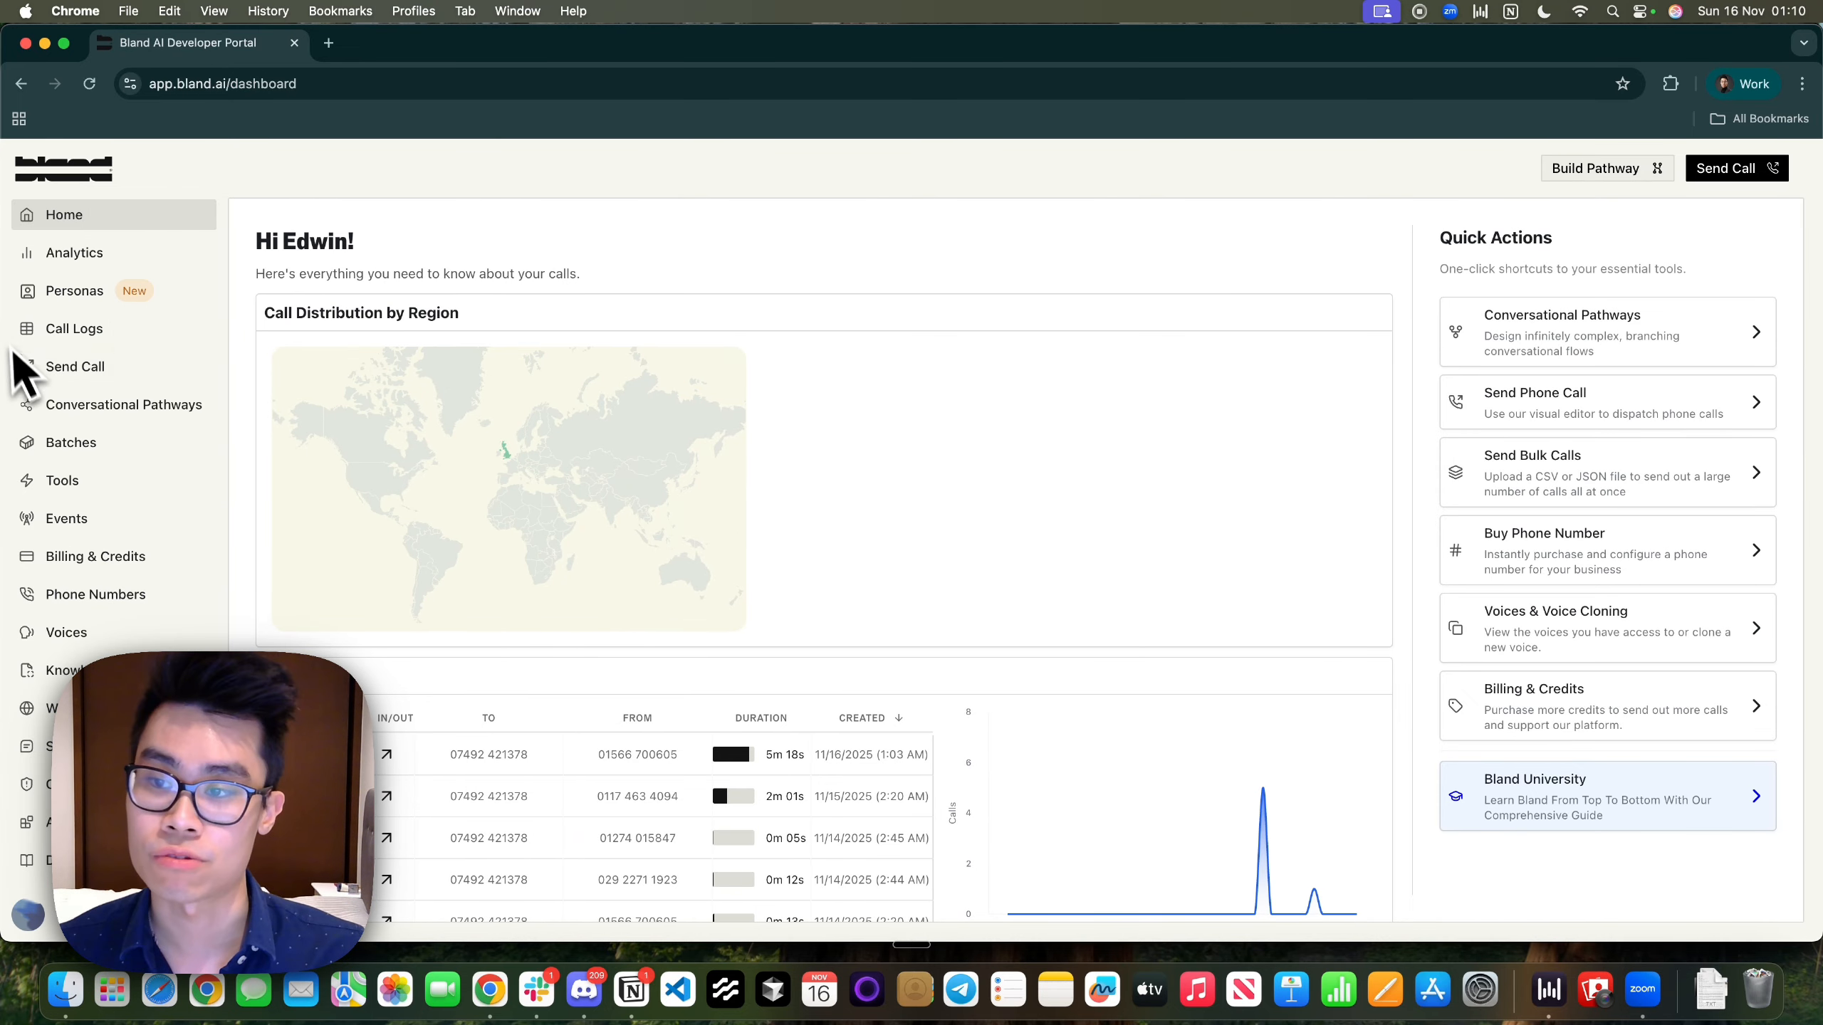
{"action": "left_click", "coordinate": [78, 412]}
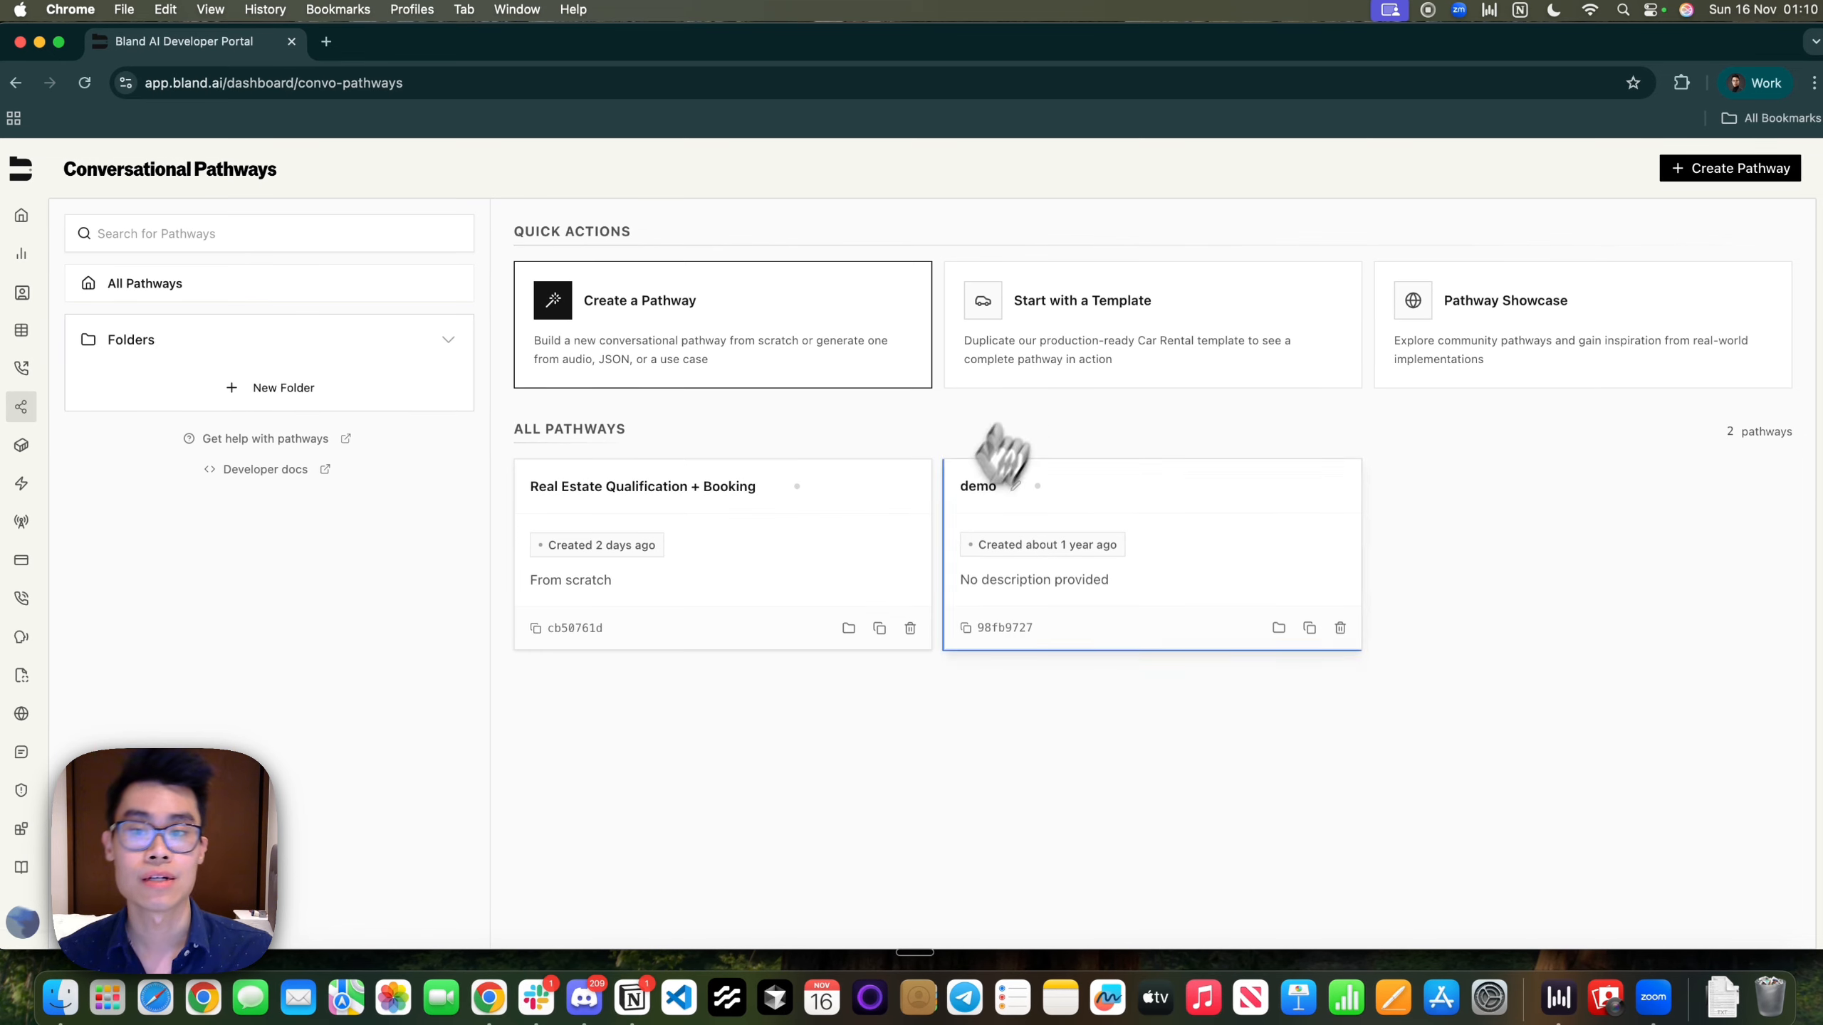
{"action": "left_click", "coordinate": [746, 566]}
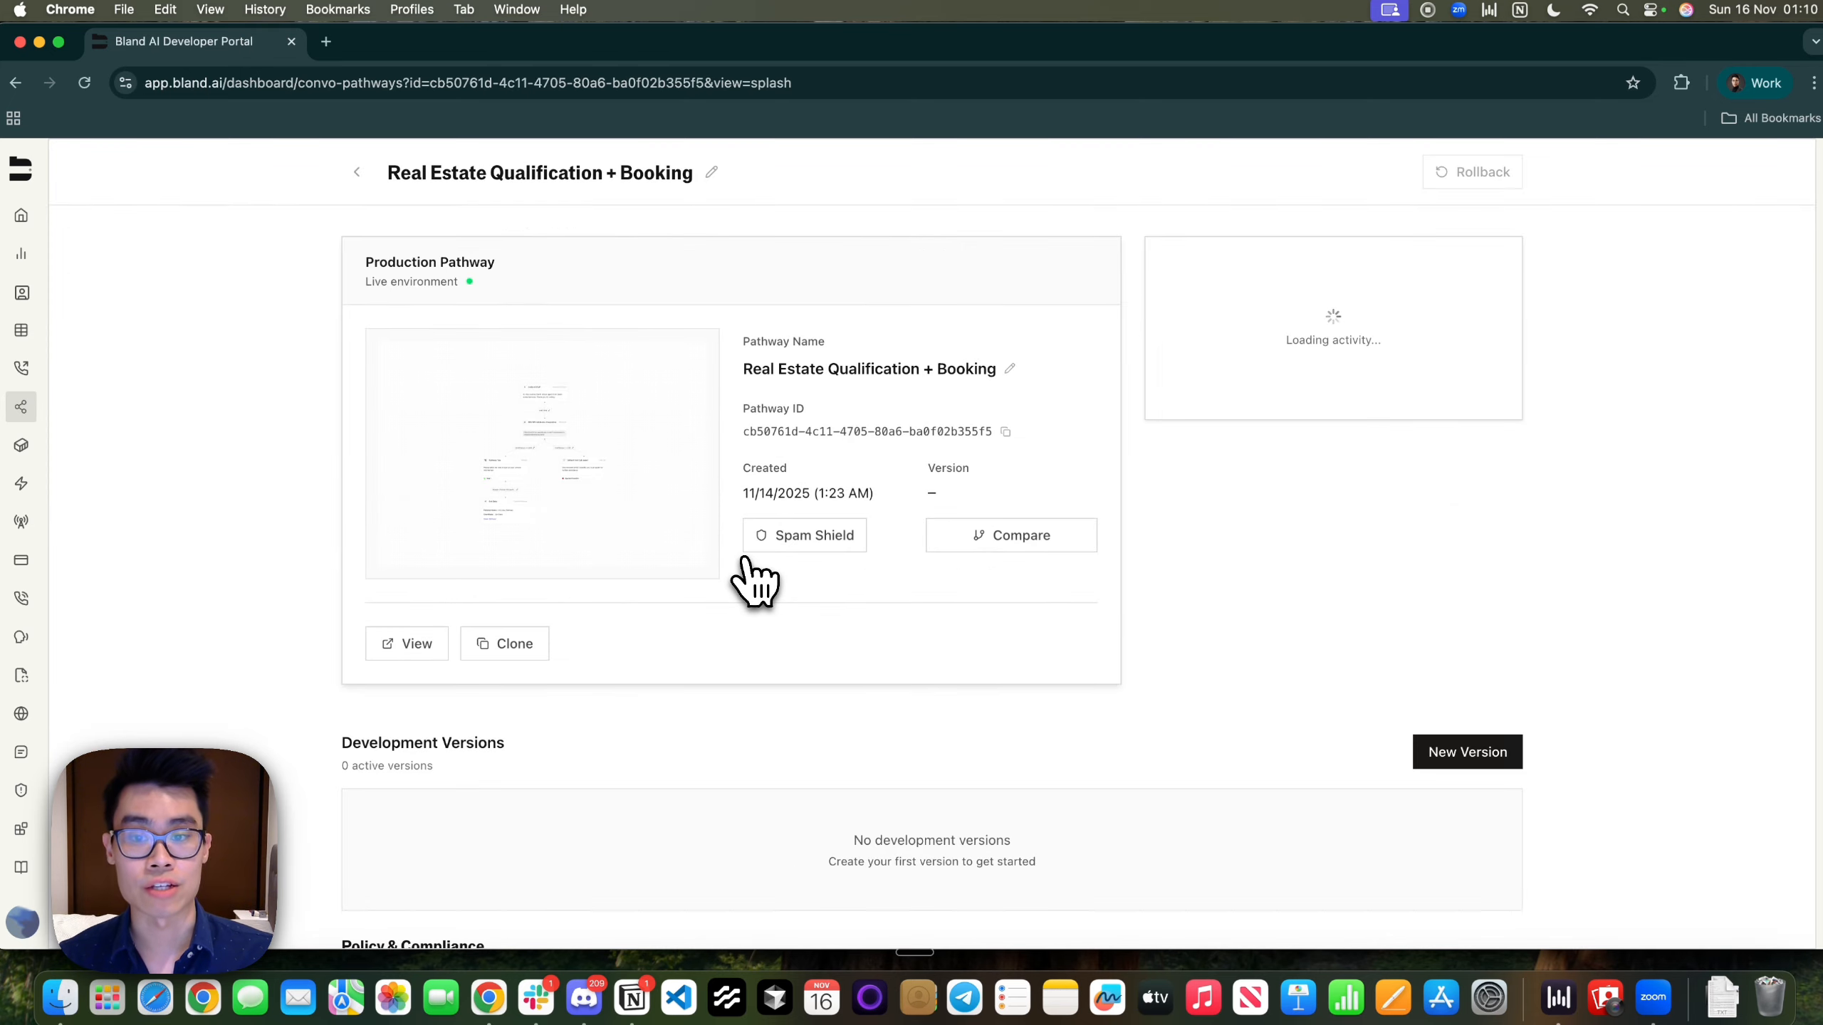
{"action": "left_click", "coordinate": [358, 174]}
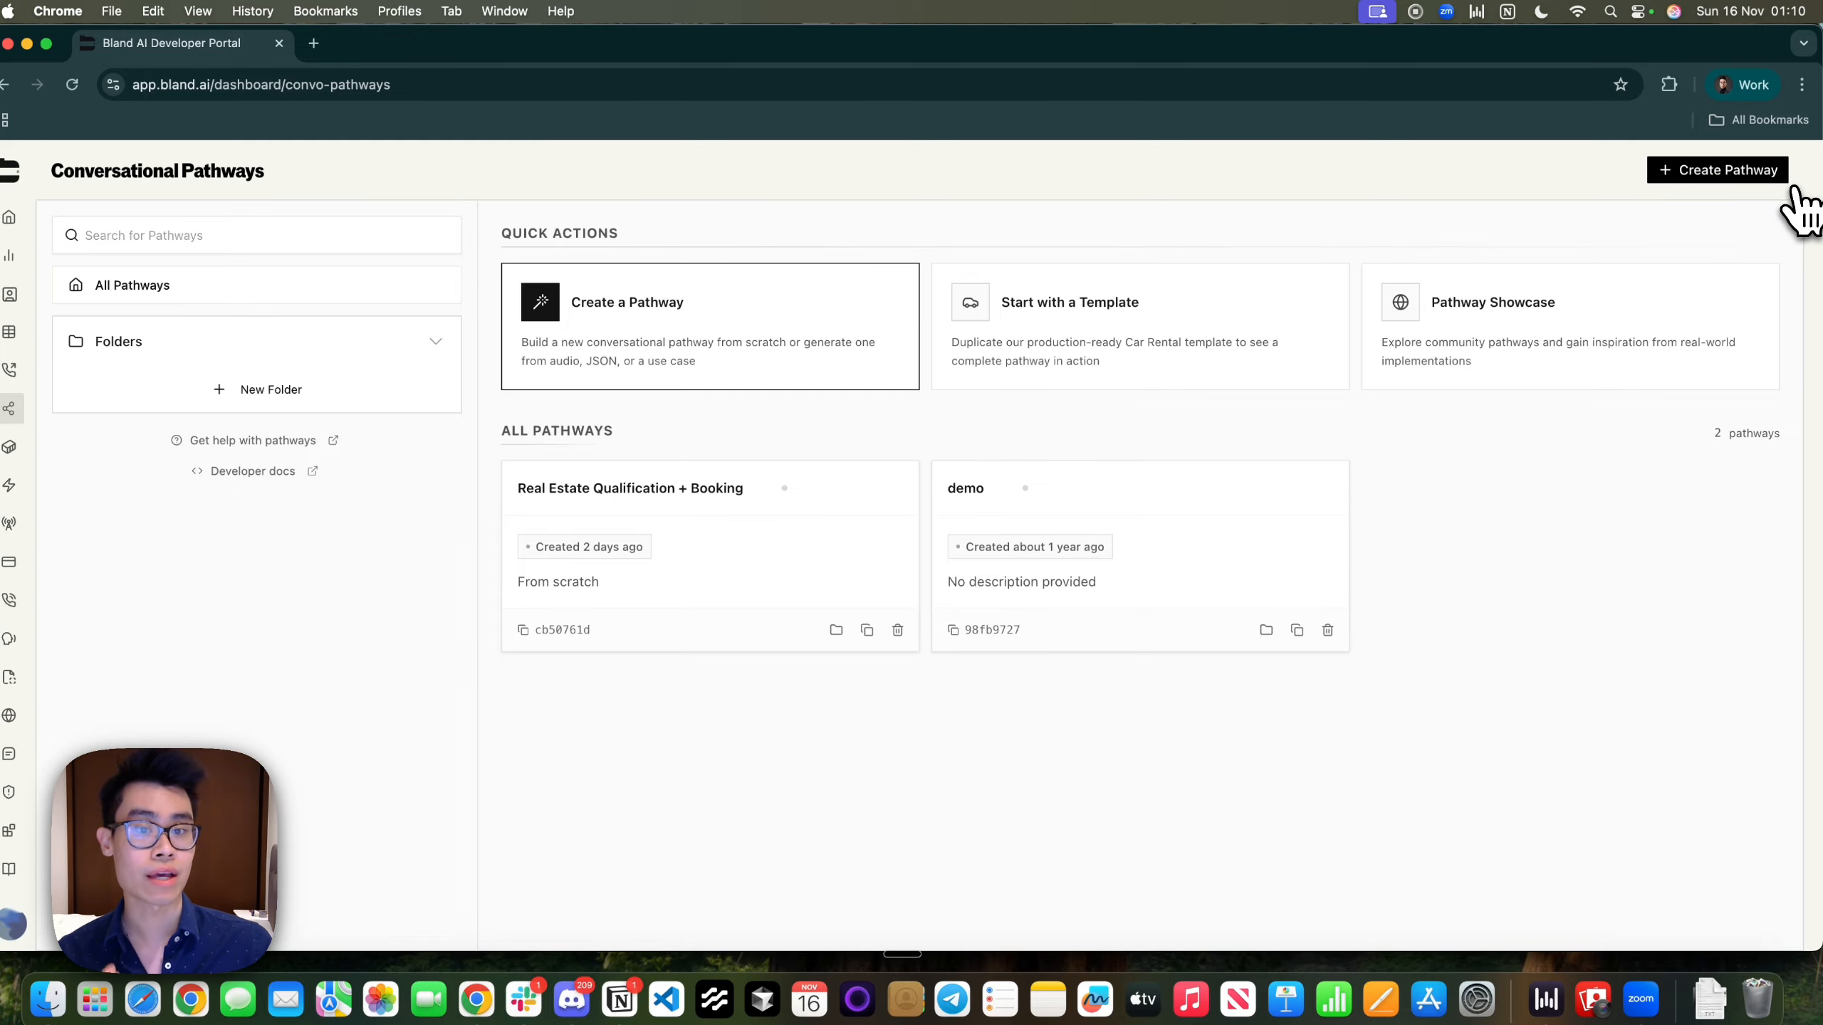
{"action": "left_click", "coordinate": [690, 614]}
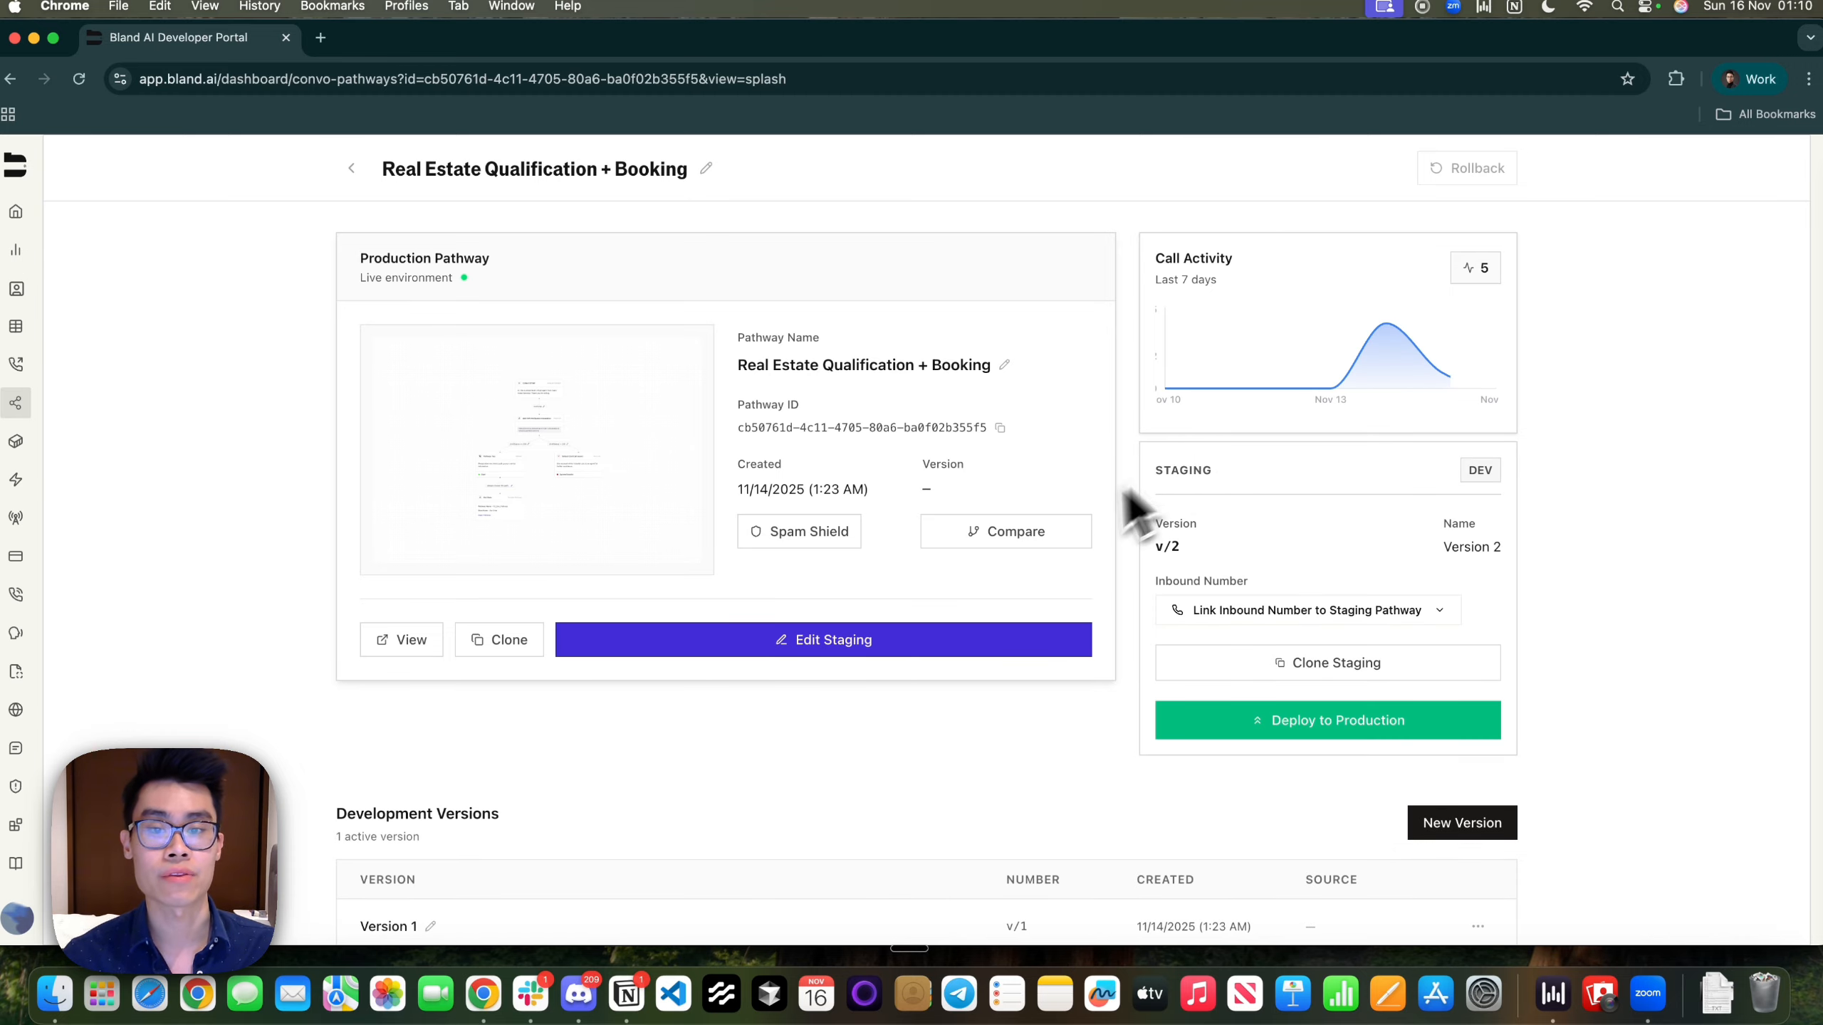
{"action": "left_click", "coordinate": [892, 638]}
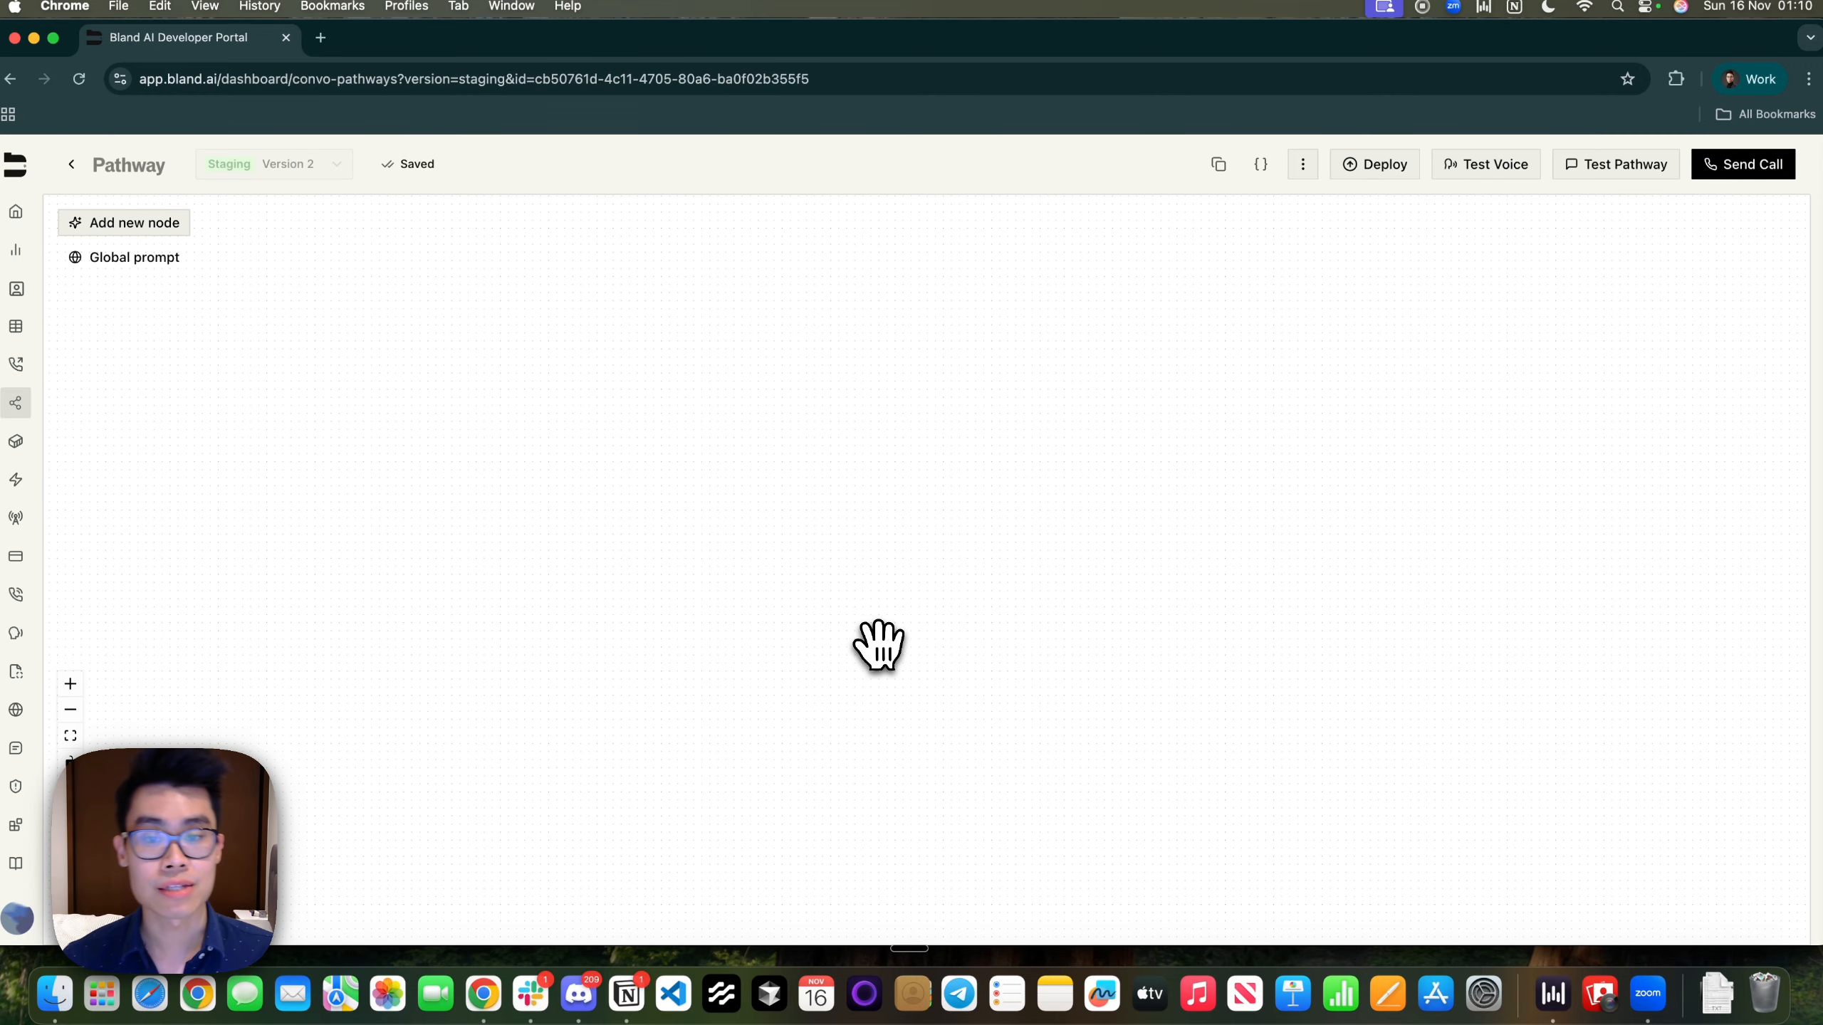
{"action": "left_click_drag", "start_coordinate": [1079, 390], "coordinate": [684, 758]}
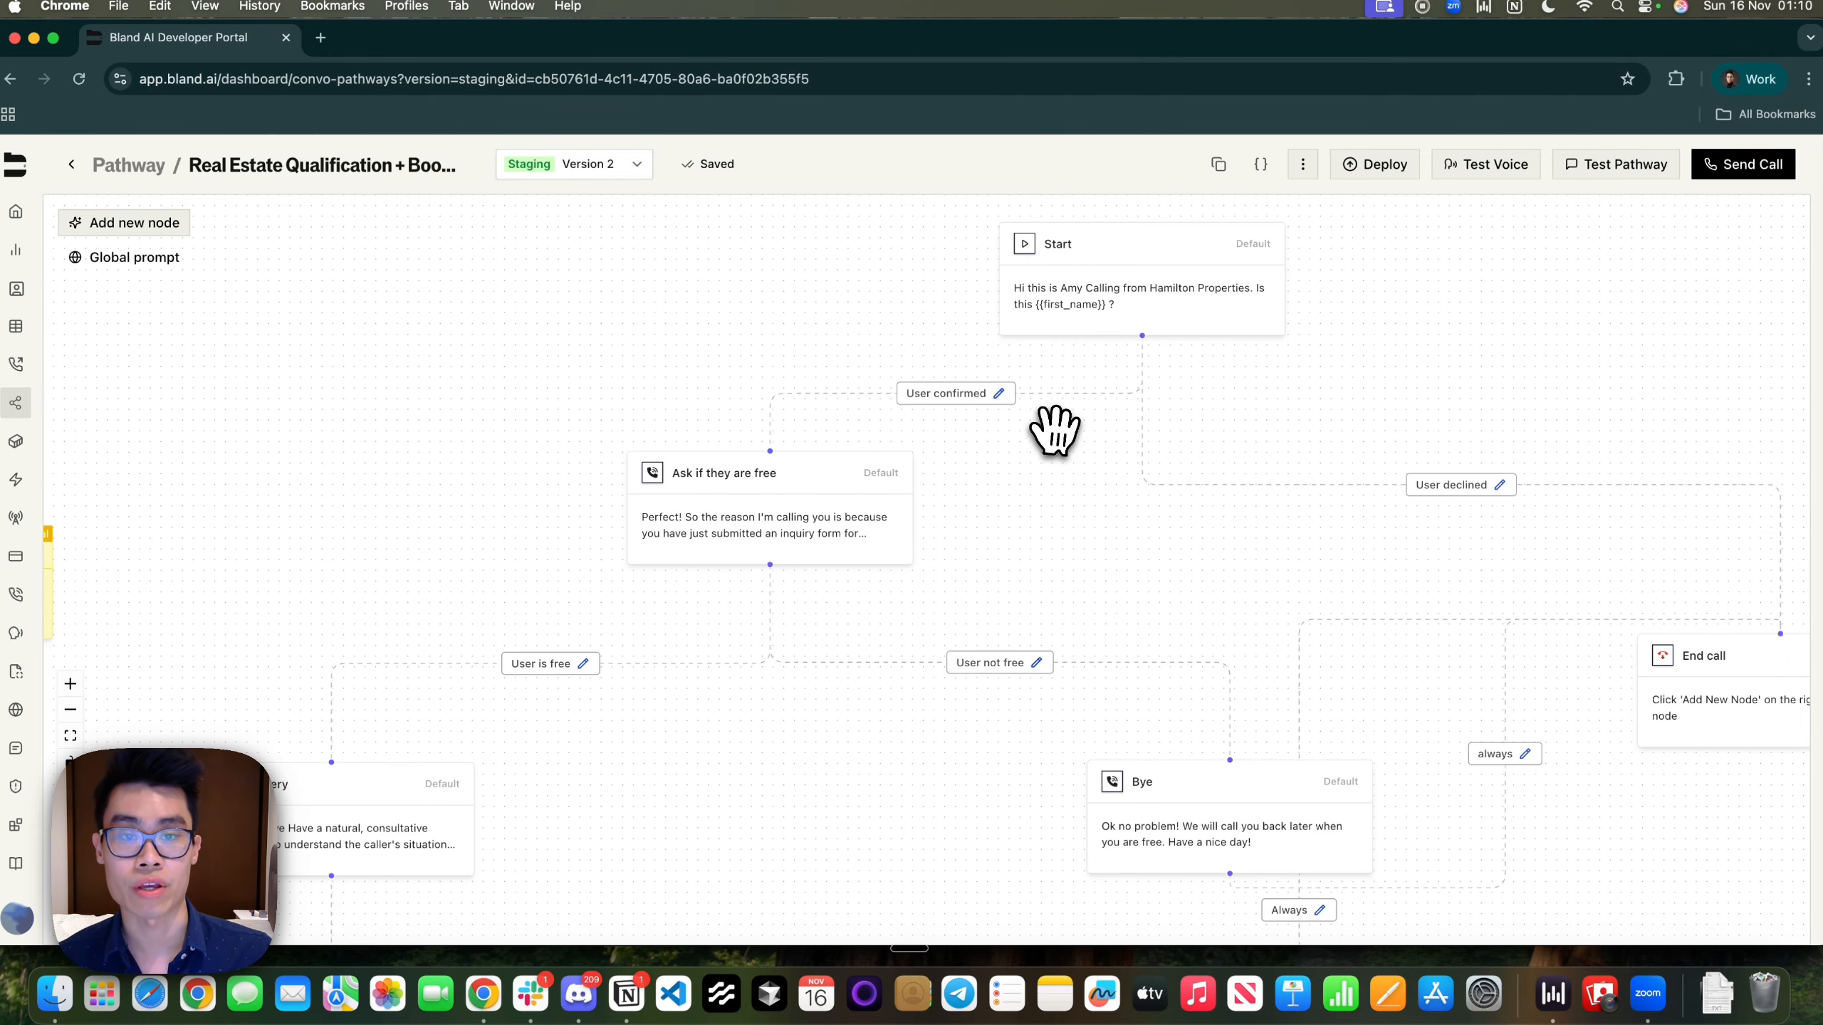
{"action": "left_click_drag", "start_coordinate": [1054, 432], "coordinate": [824, 561]}
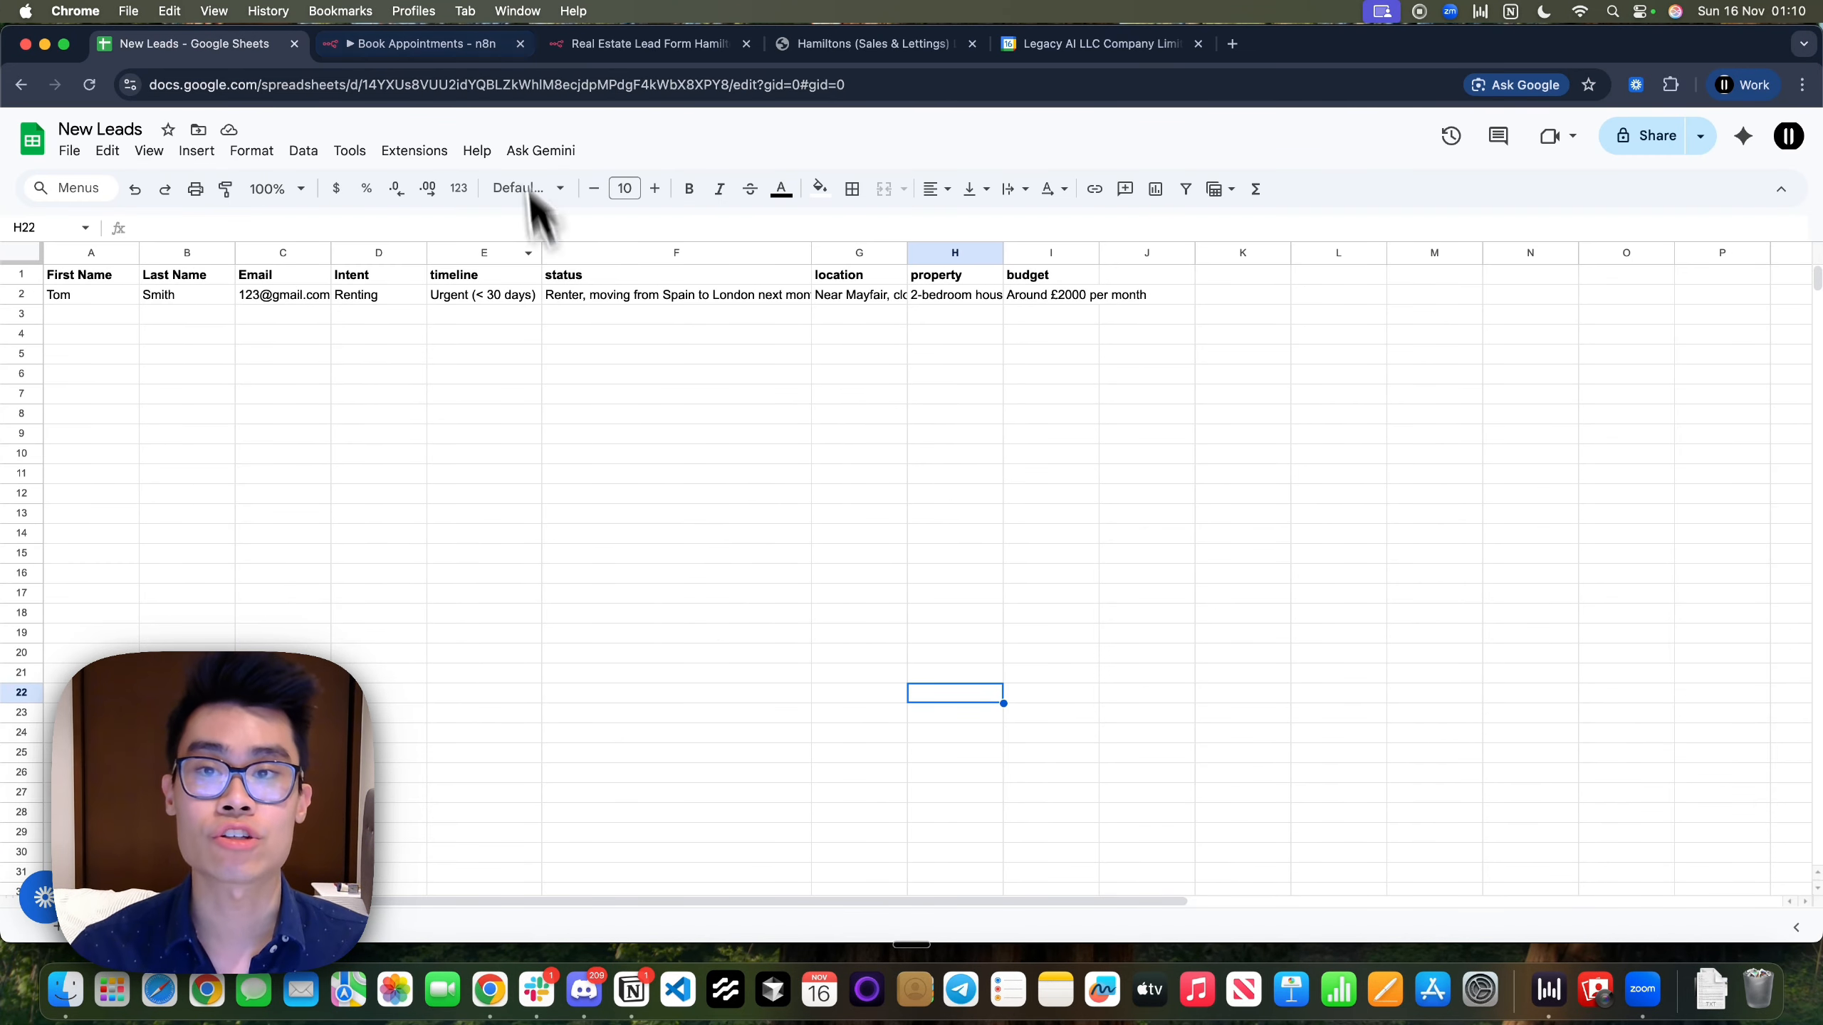
In the Book Appointments workflow, open the On form submission node's settings
{"action": "left_click", "coordinate": [584, 45]}
{"action": "left_click", "coordinate": [459, 45]}
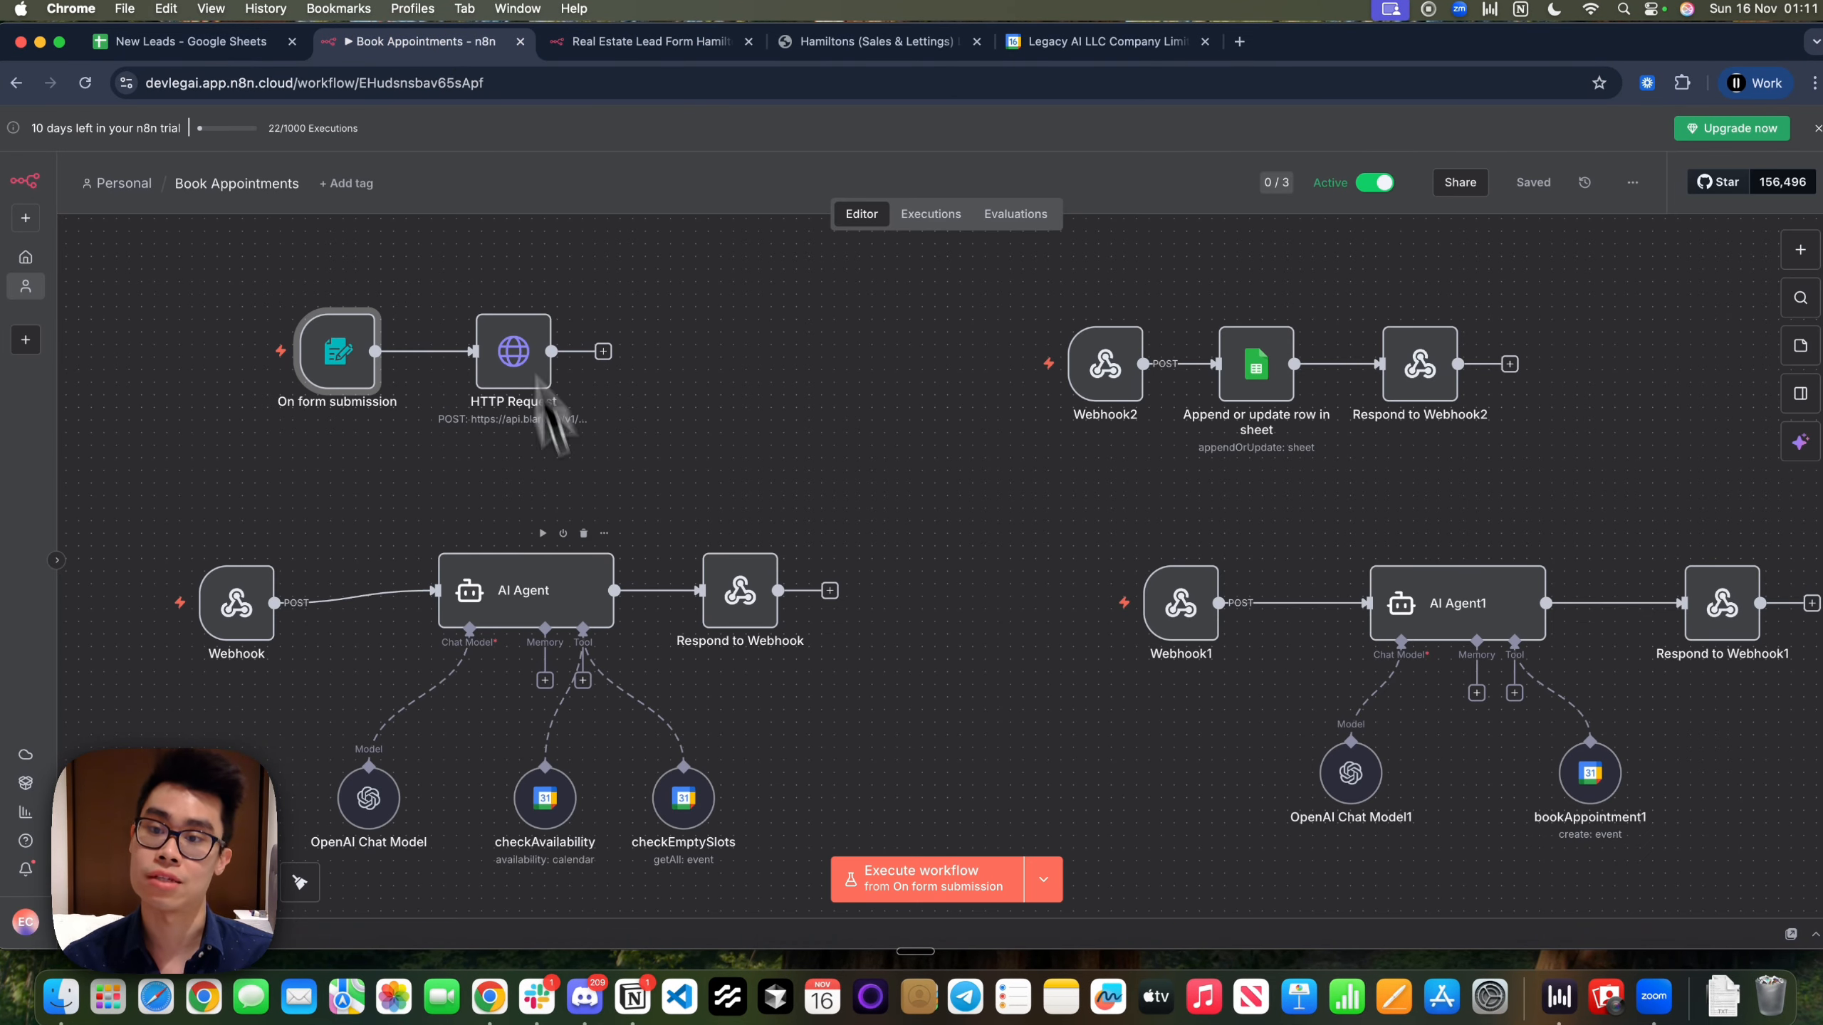
{"action": "mouse_move", "coordinate": [347, 475]}
{"action": "left_mouse_down"}
{"action": "mouse_move", "coordinate": [544, 488]}
{"action": "mouse_move", "coordinate": [484, 419]}
{"action": "left_mouse_up"}
{"action": "scroll", "coordinate": [484, 419], "scroll_direction": "up", "scroll_amount": 5}
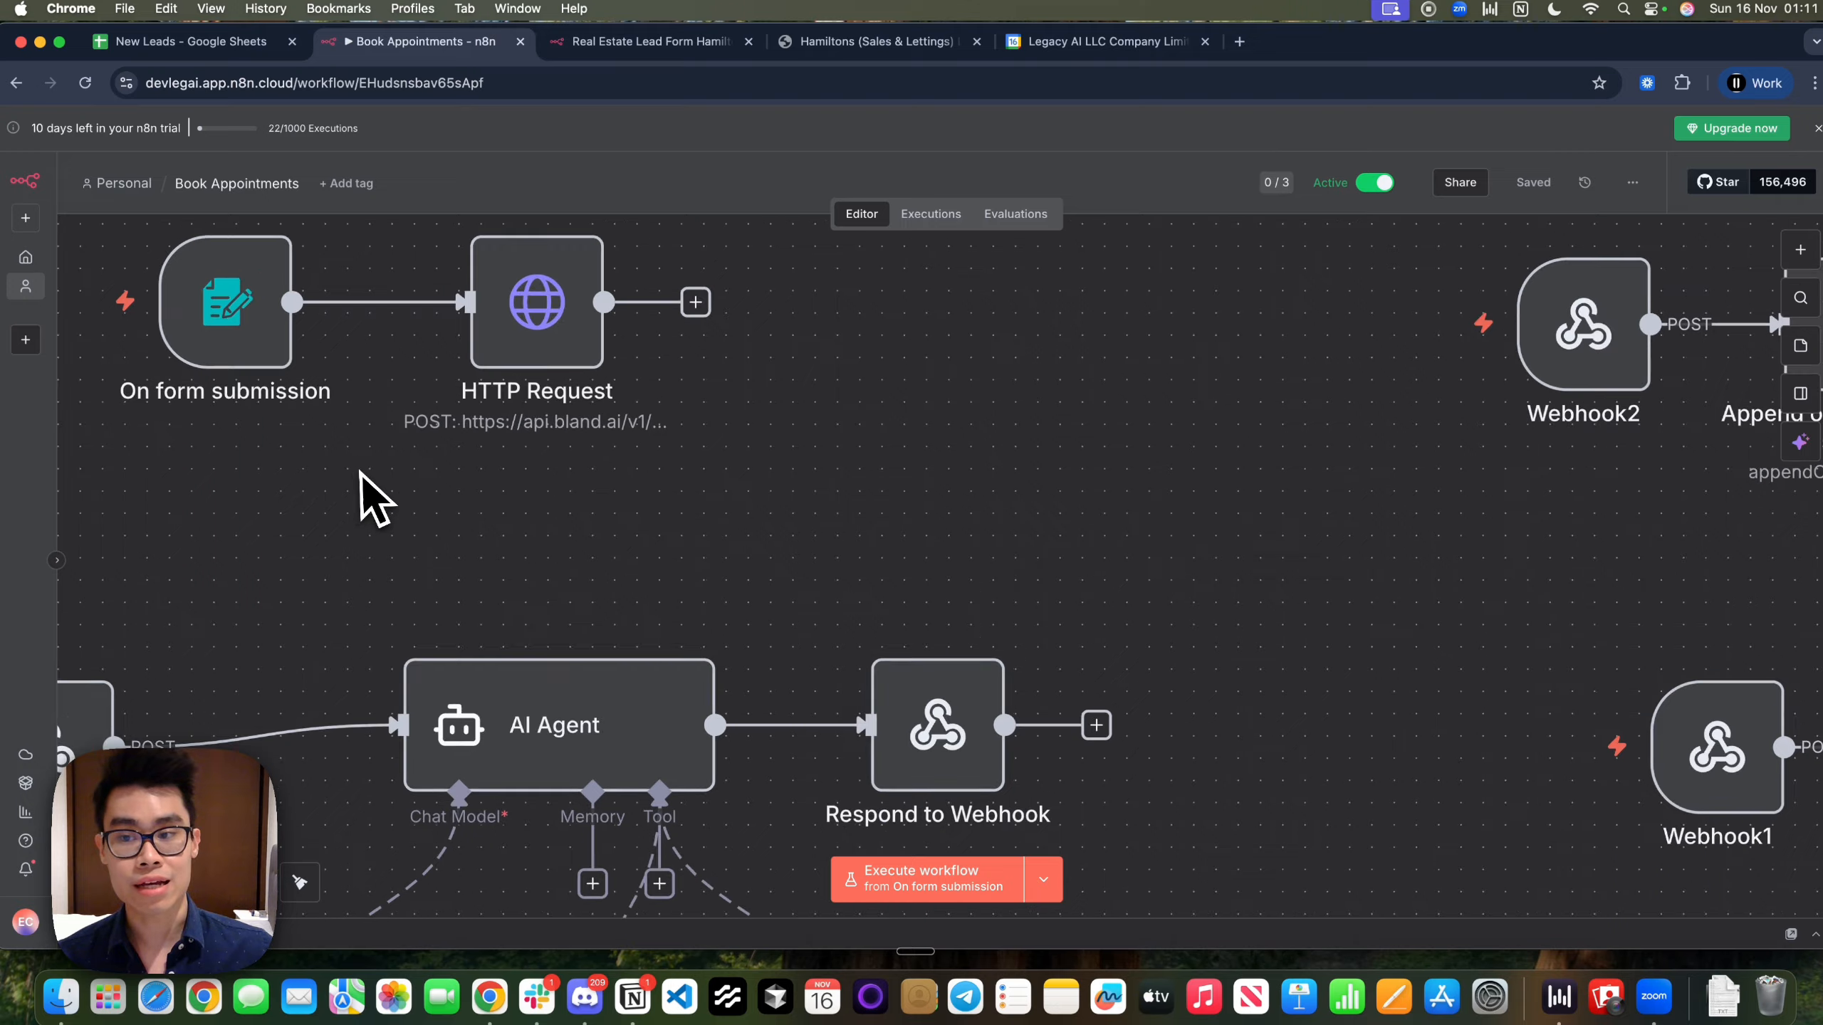
{"action": "left_click_drag", "start_coordinate": [359, 473], "coordinate": [738, 755]}
{"action": "scroll", "coordinate": [354, 472], "scroll_direction": "left", "scroll_amount": 2}
{"action": "scroll", "coordinate": [355, 472], "scroll_direction": "up", "scroll_amount": 2}
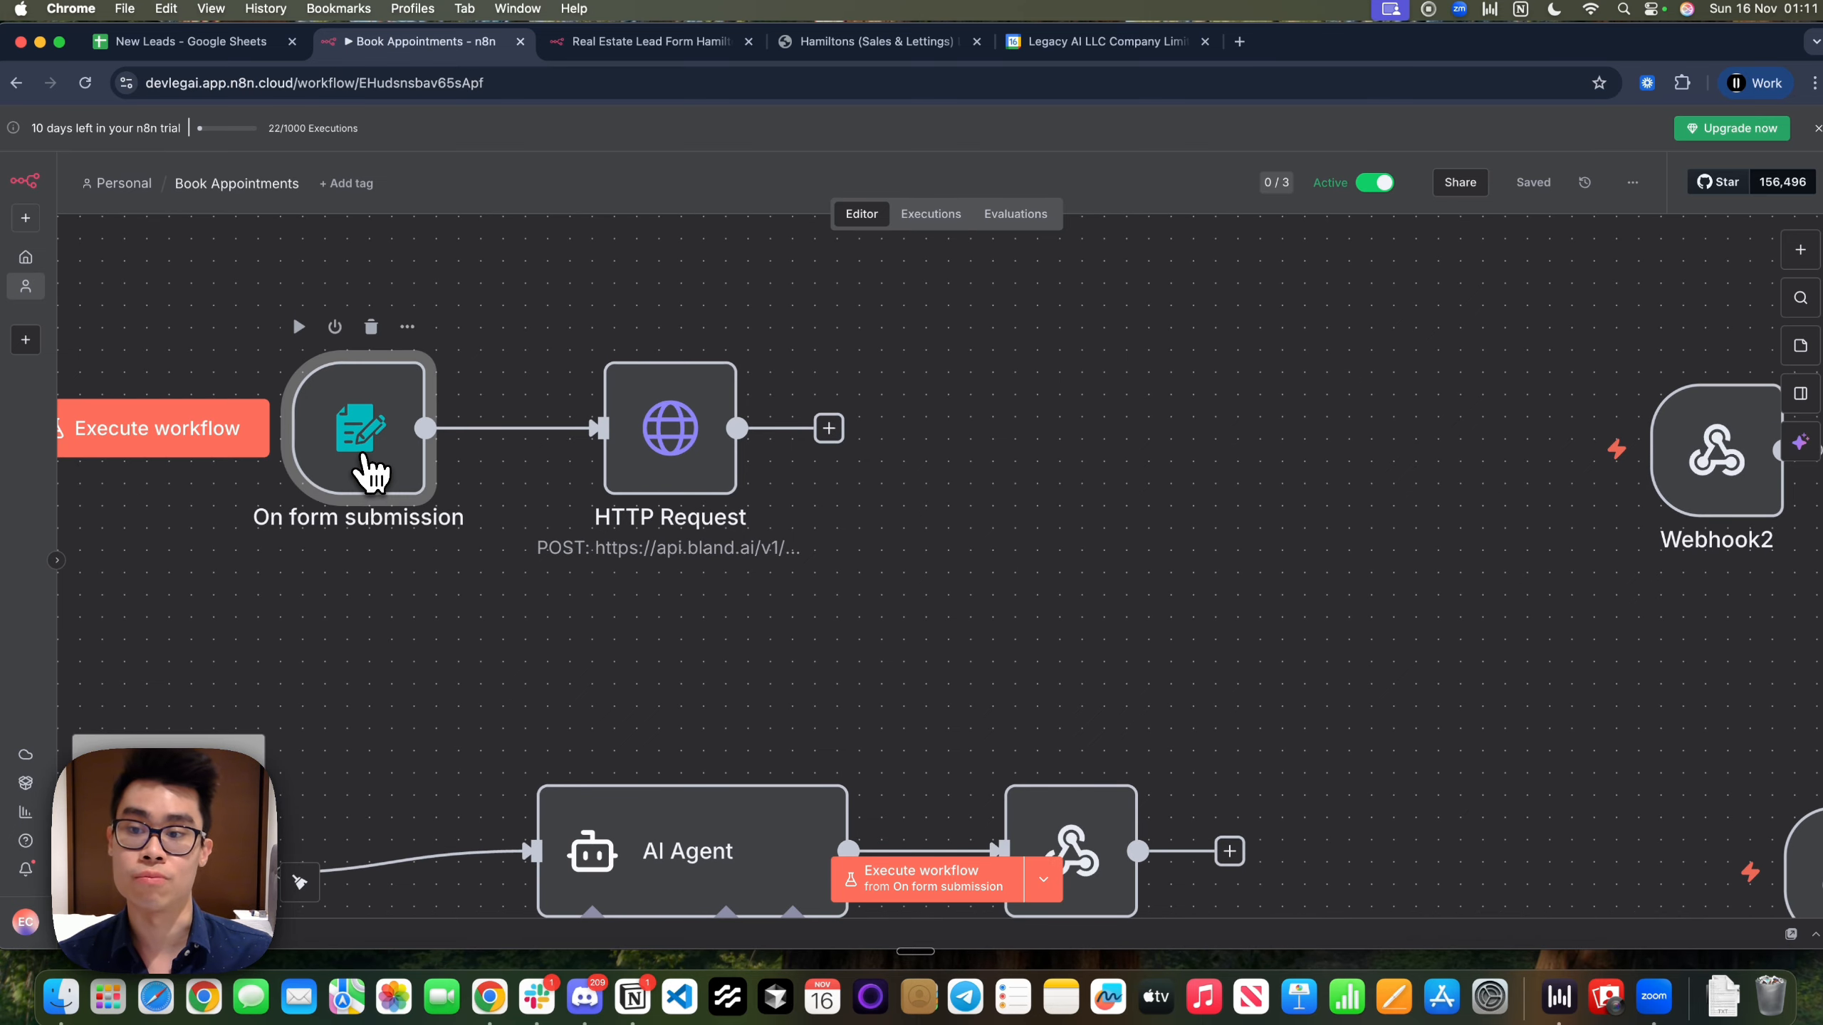
{"action": "double_click", "coordinate": [365, 463]}
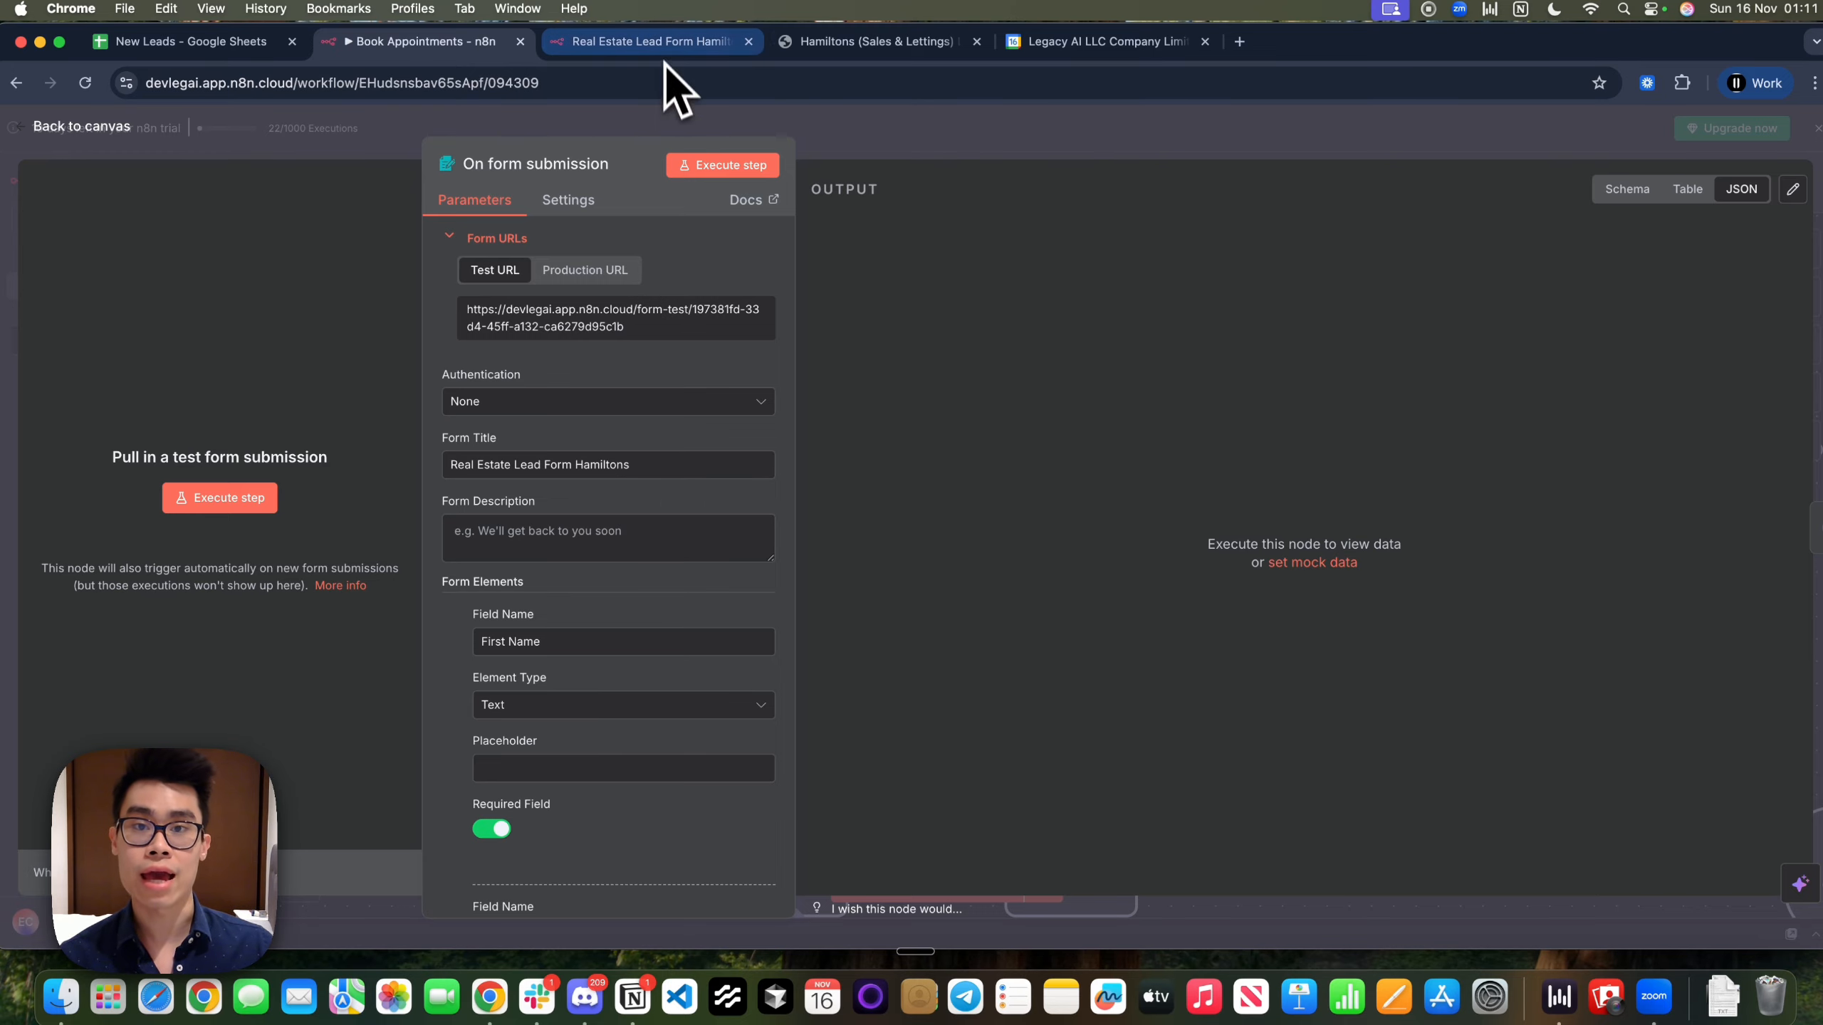
Check the Hamiltons website contact form, then close the form node settings
{"action": "left_click", "coordinate": [825, 43]}
{"action": "scroll", "coordinate": [720, 571], "scroll_direction": "down", "scroll_amount": 2}
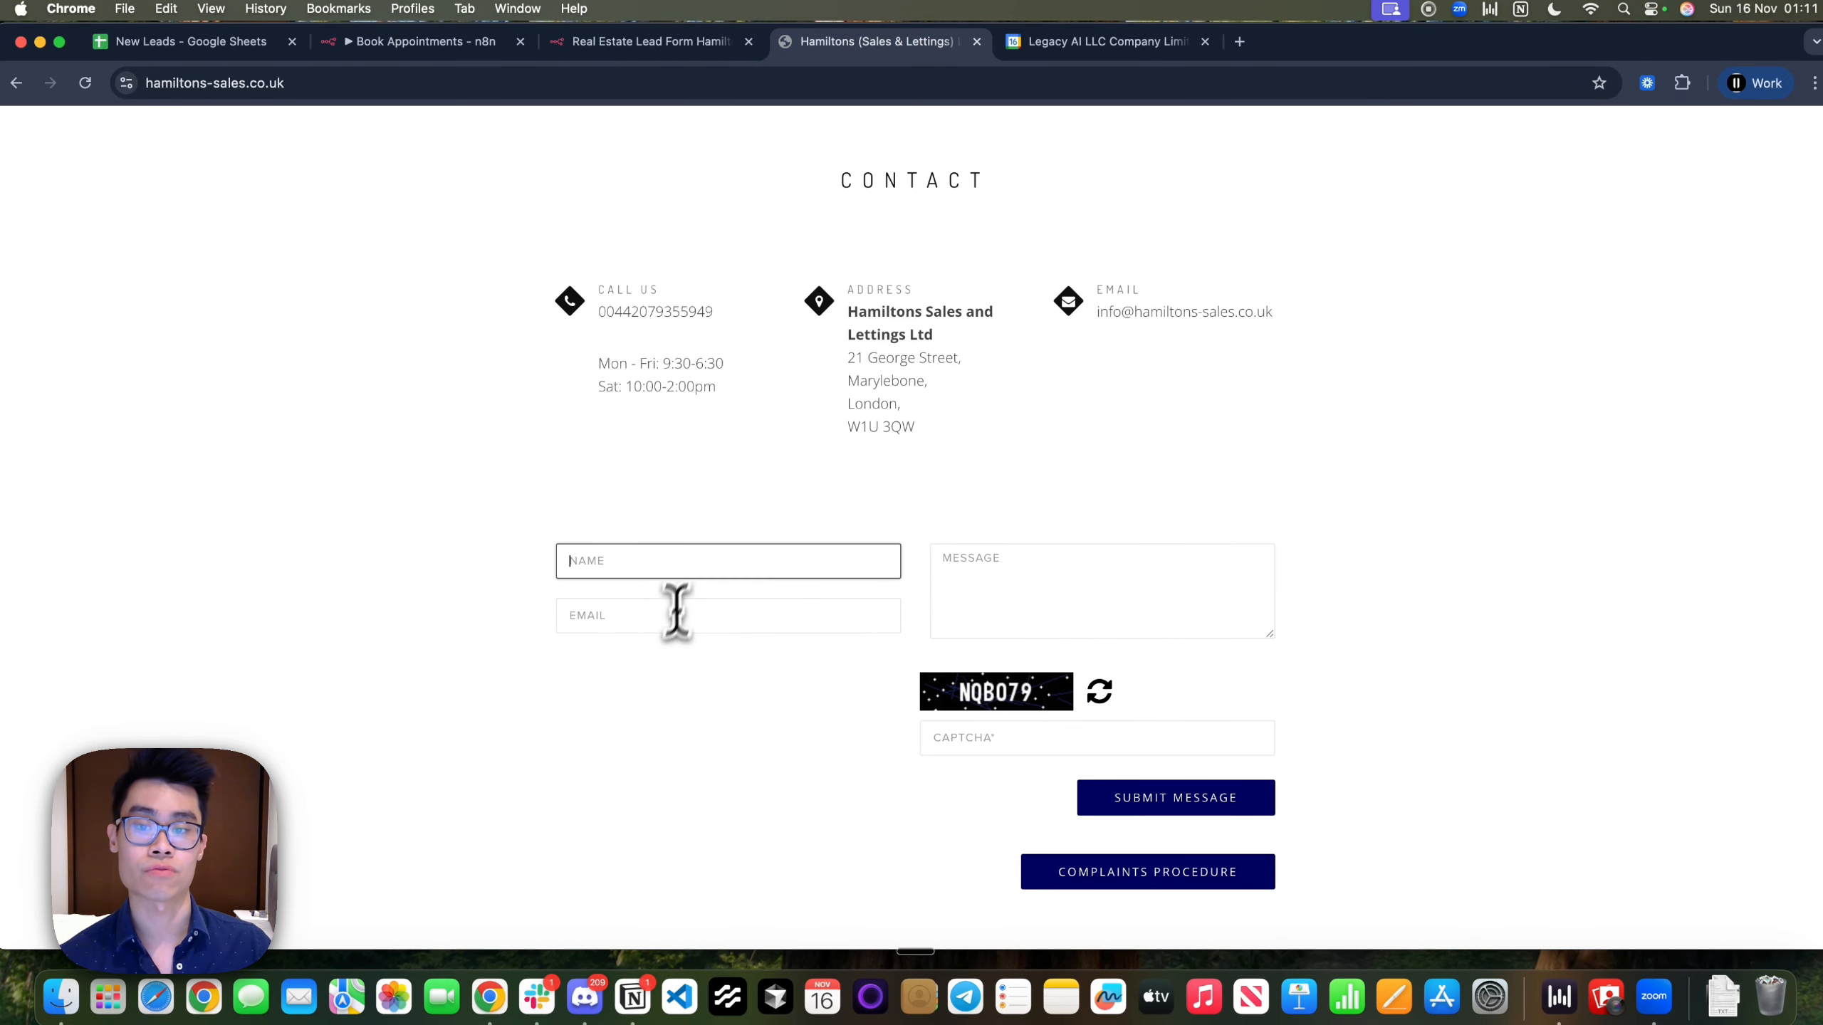
{"action": "left_click", "coordinate": [1098, 632]}
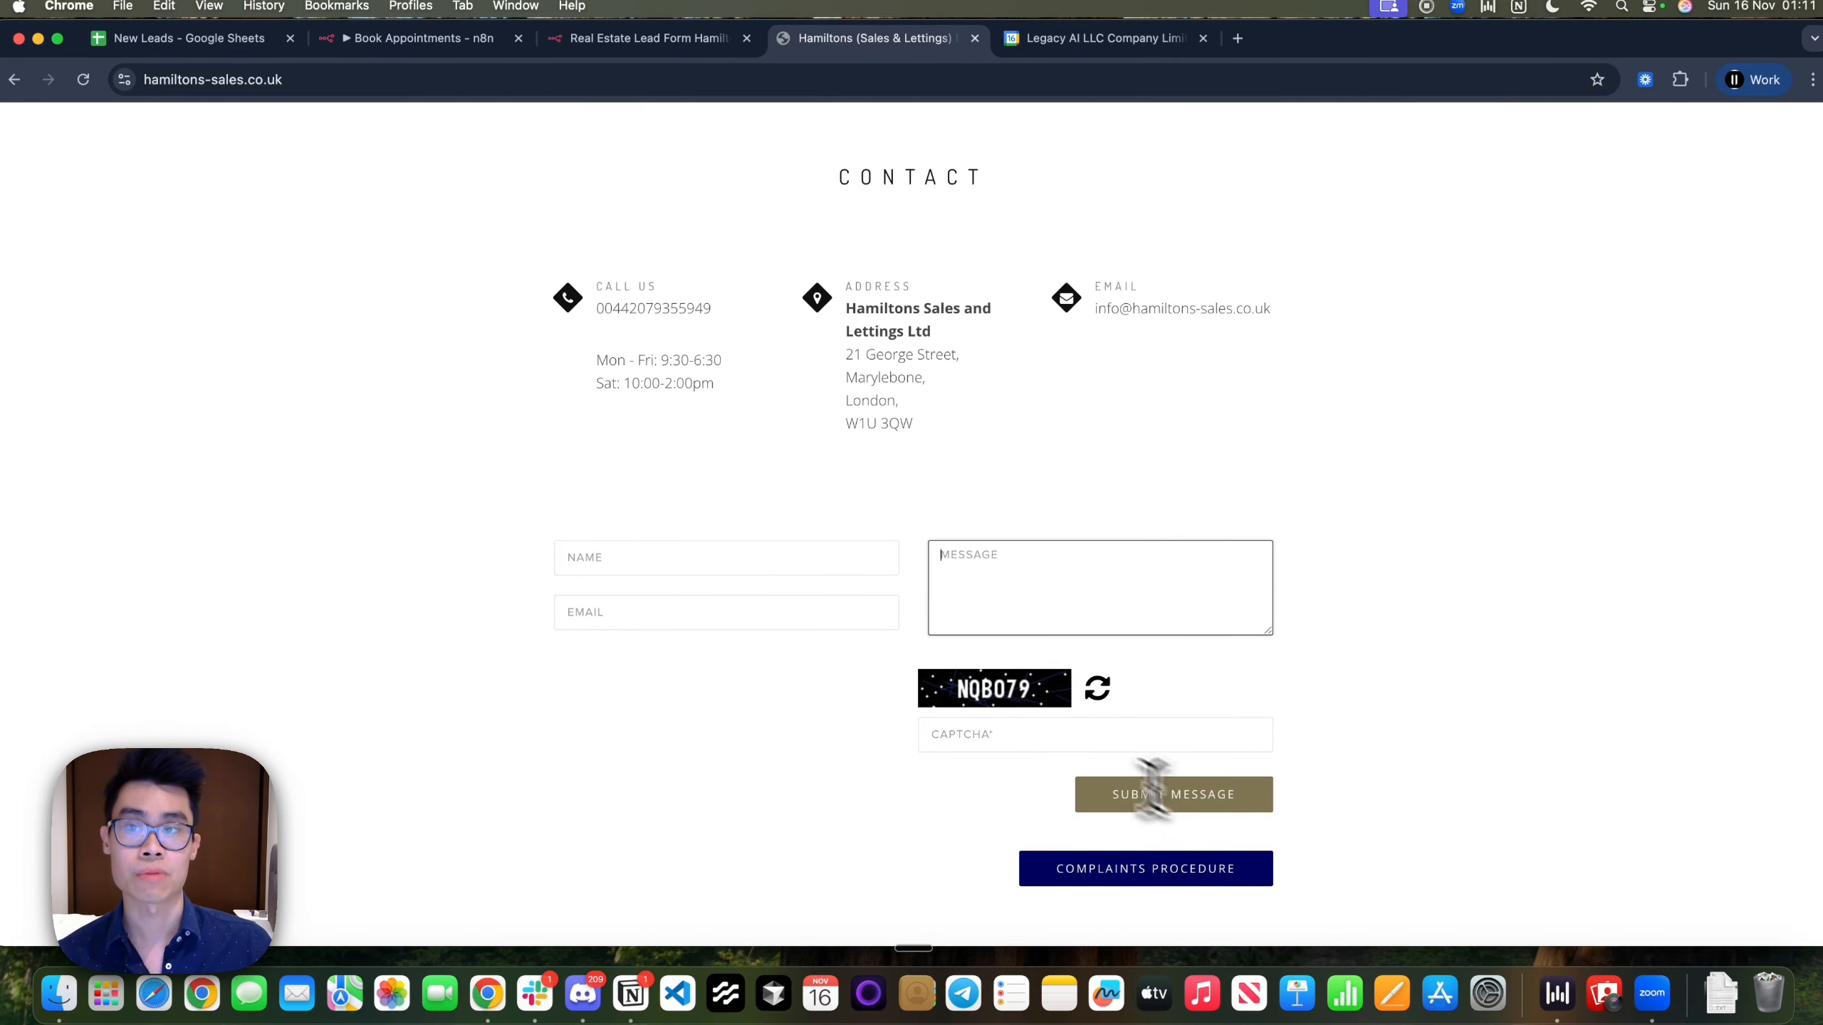
{"action": "left_click", "coordinate": [373, 47]}
{"action": "left_click", "coordinate": [833, 127]}
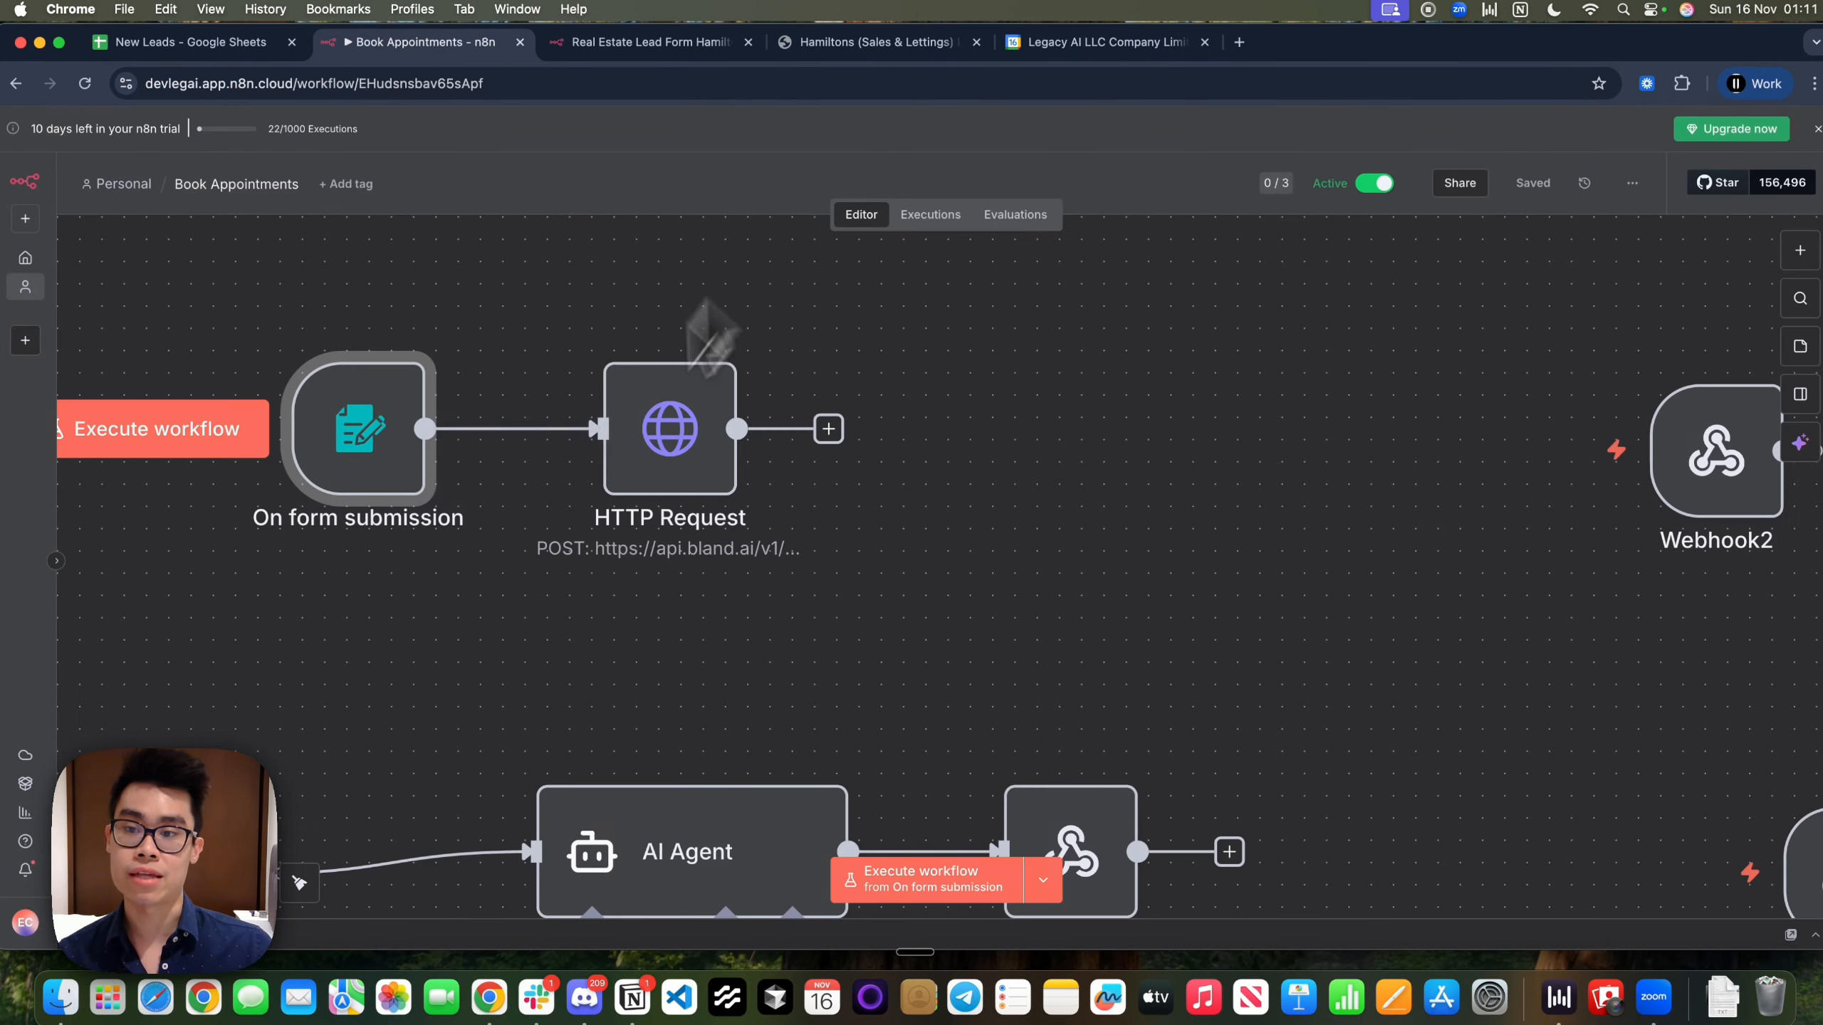
{"action": "double_click", "coordinate": [681, 476]}
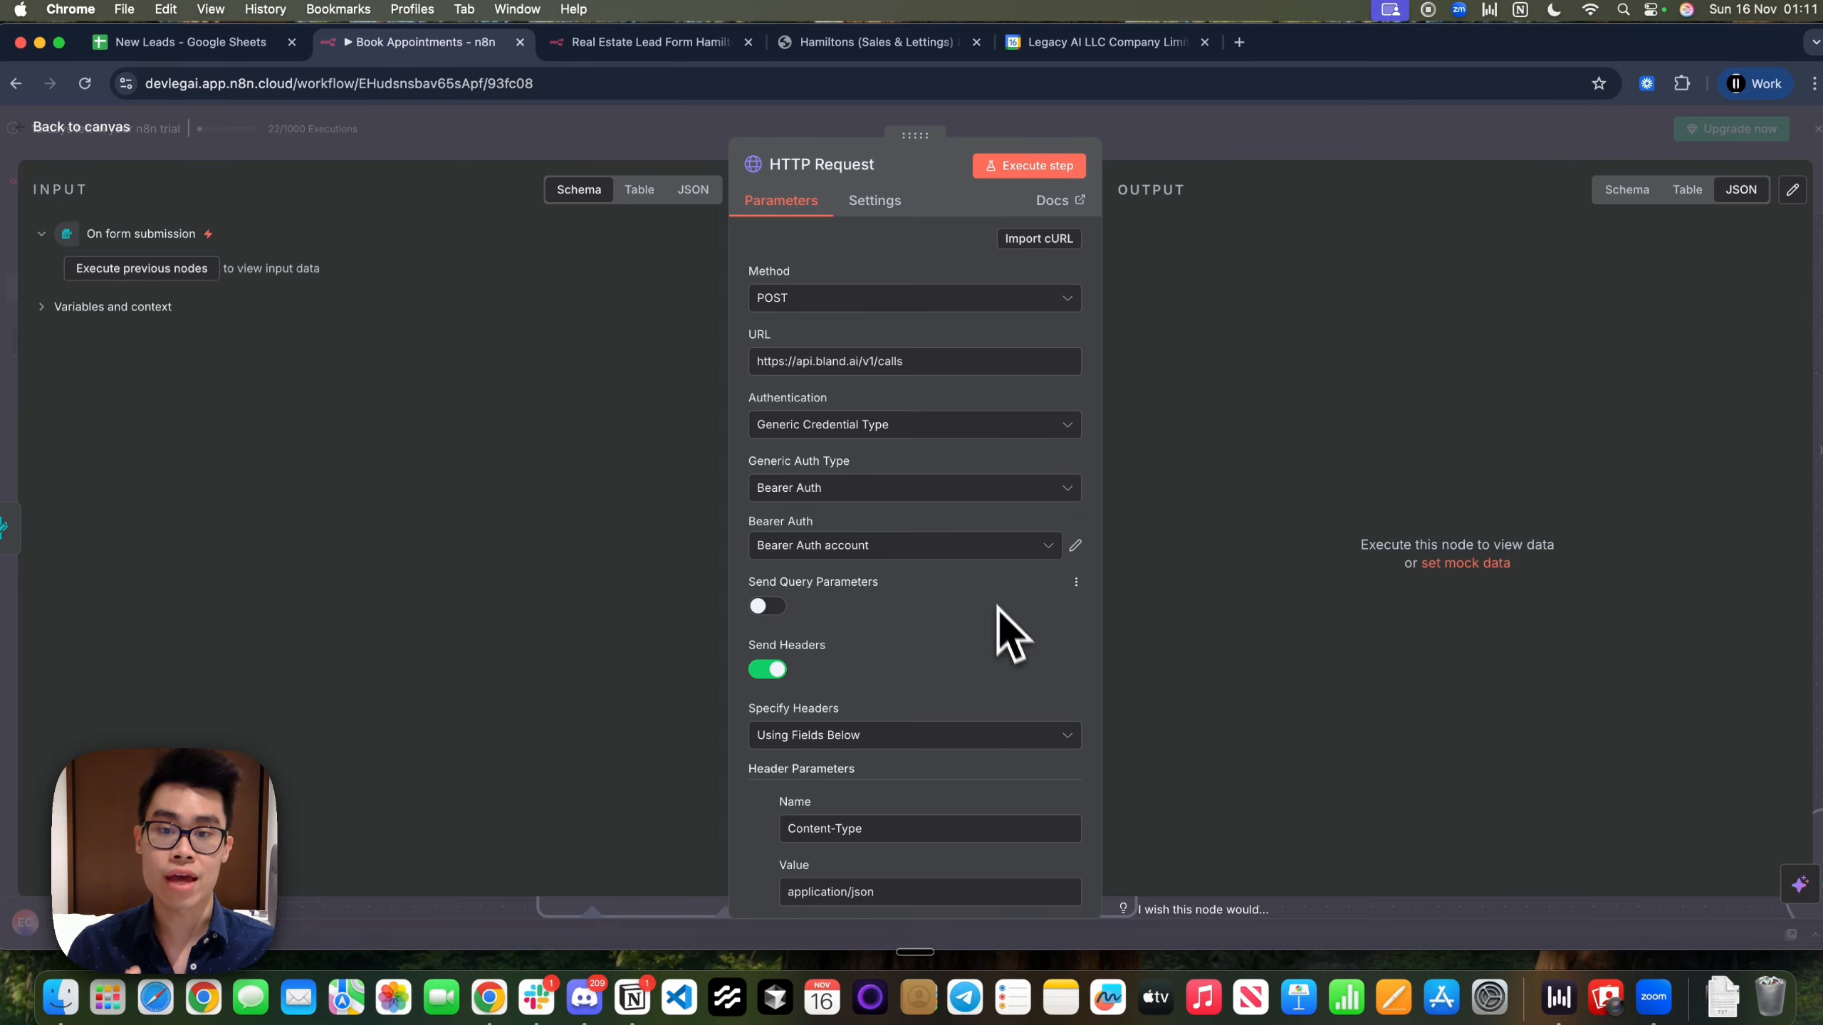
{"action": "left_click_drag", "start_coordinate": [927, 360], "coordinate": [722, 363]}
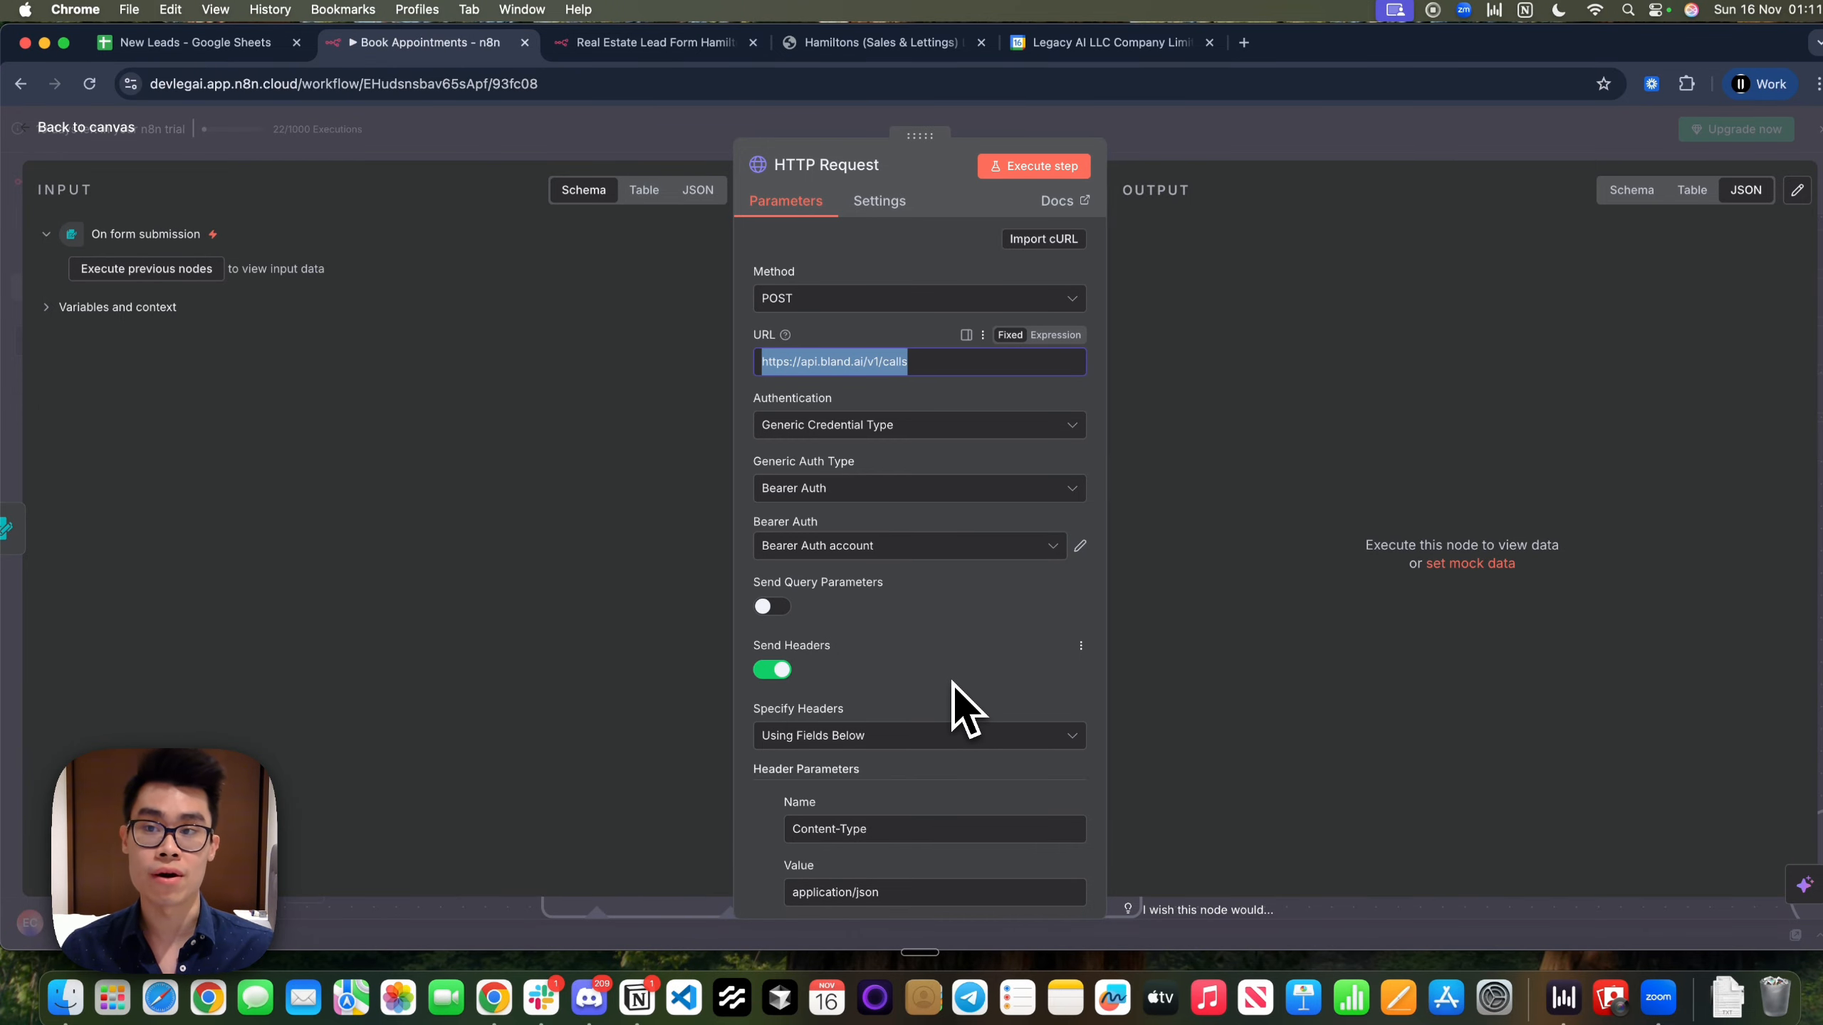
{"action": "left_click", "coordinate": [596, 43]}
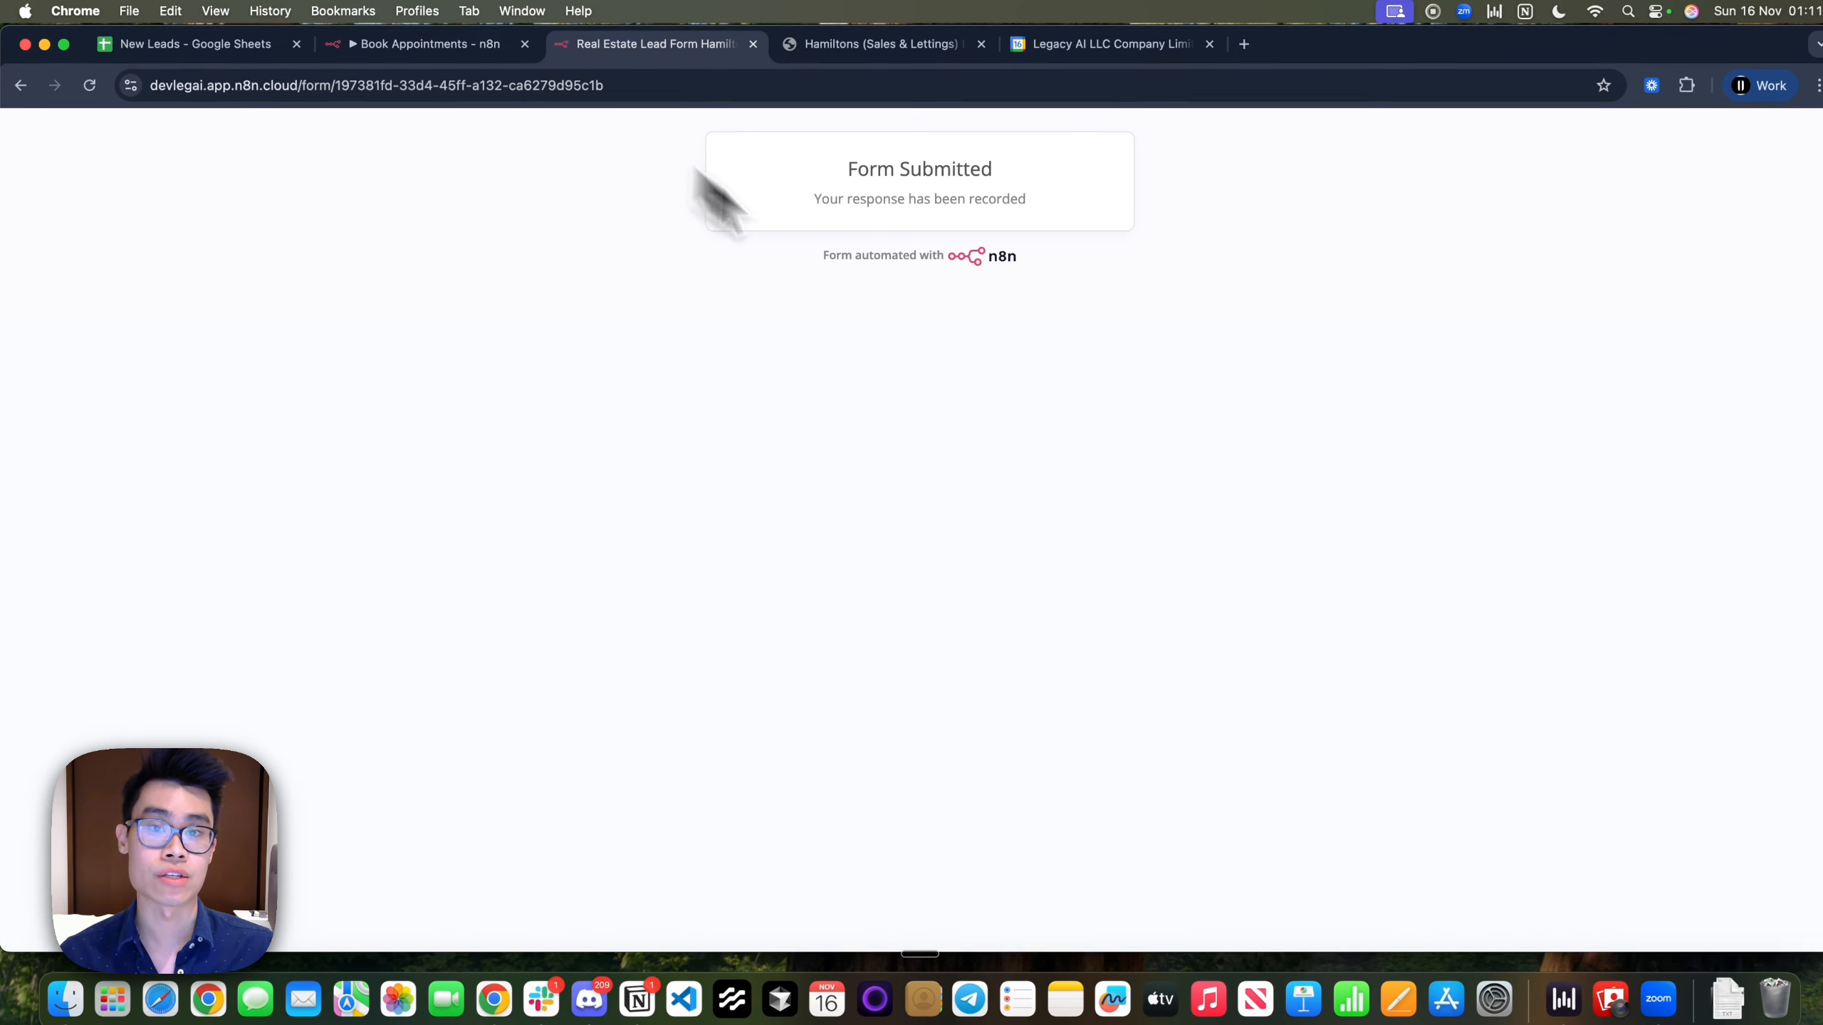
{"action": "left_click", "coordinate": [362, 51]}
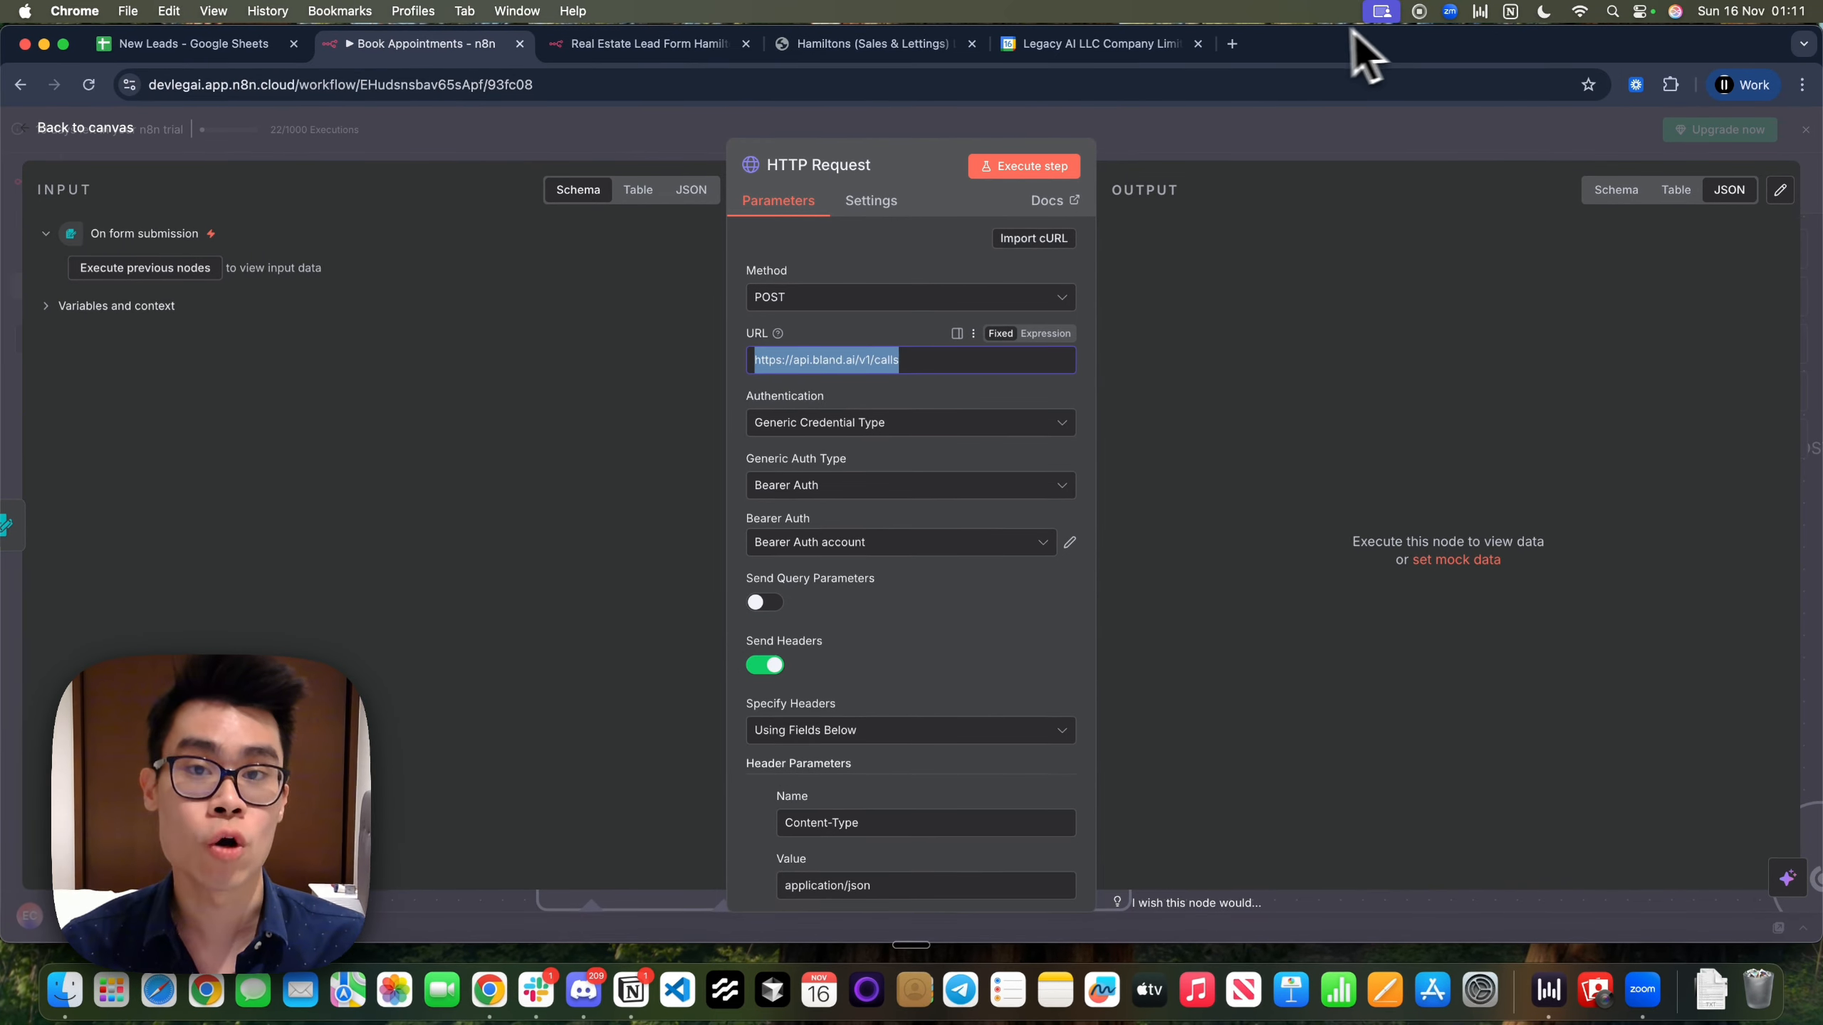
Search Google for 'send call bland api' and open Bland's Send Call API reference page
{"action": "left_click", "coordinate": [1241, 42]}
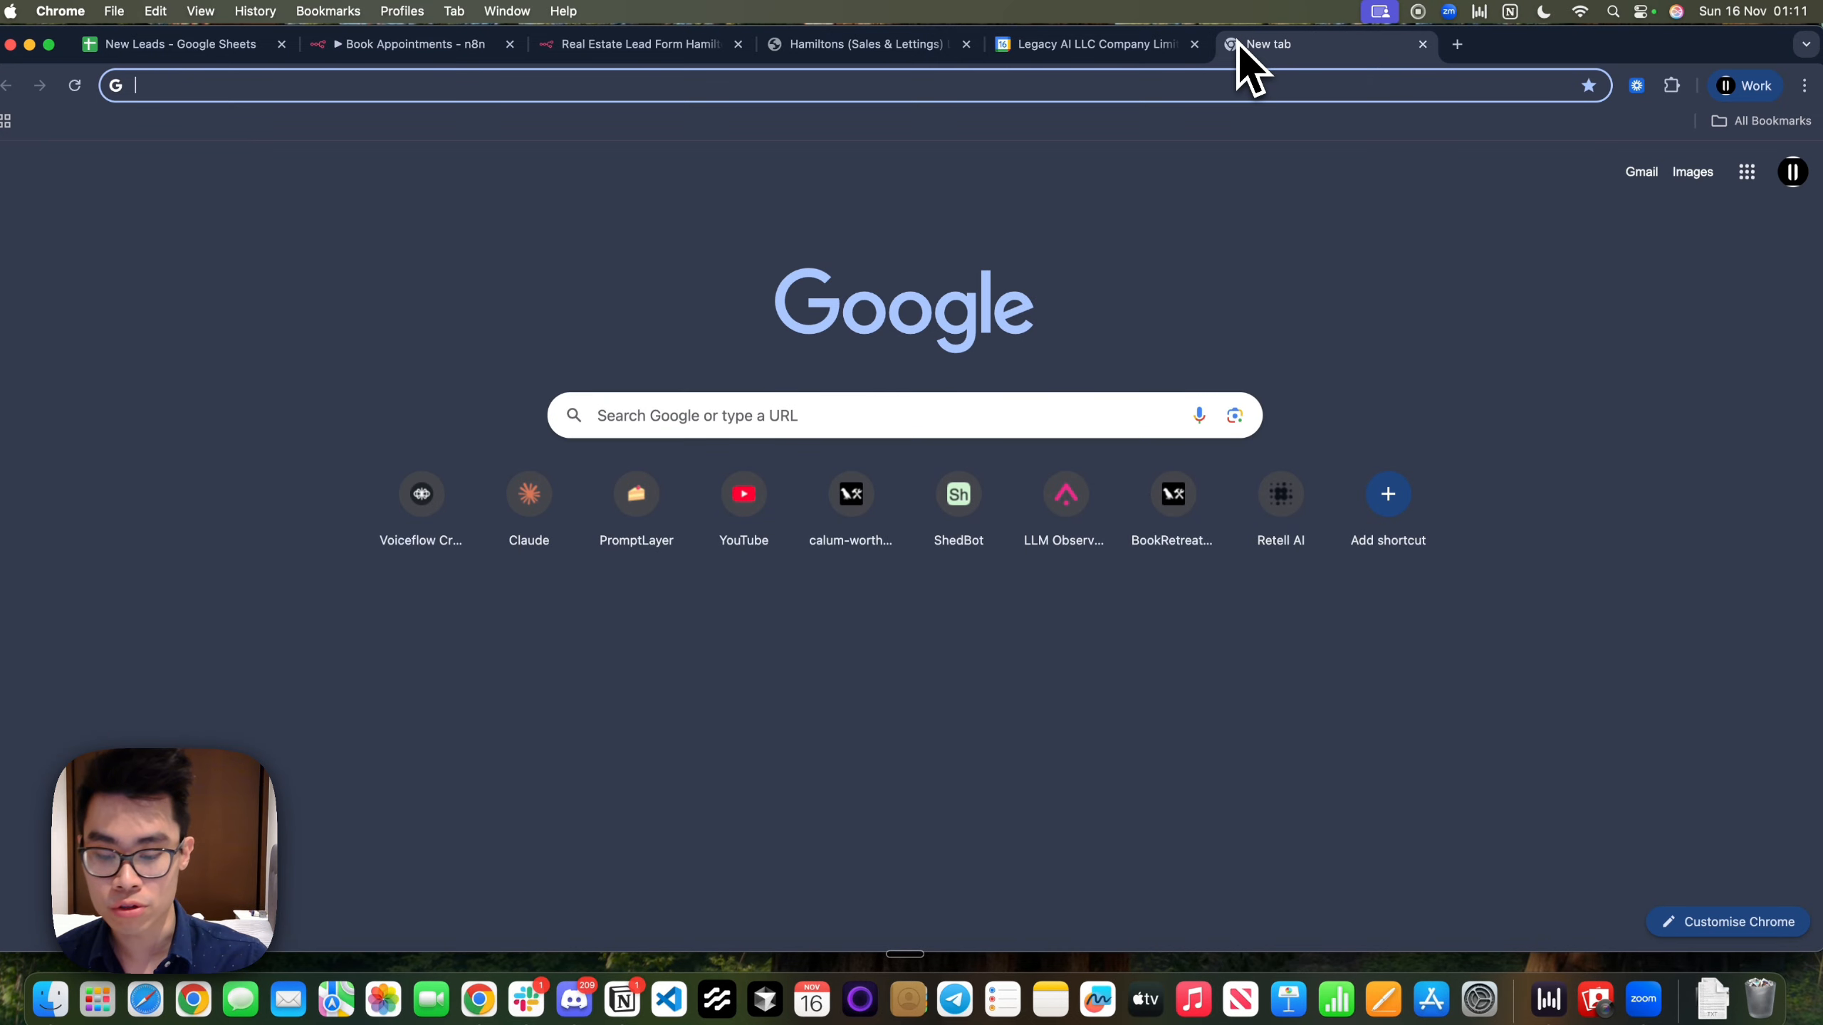
{"action": "type", "text": "send call bl"}
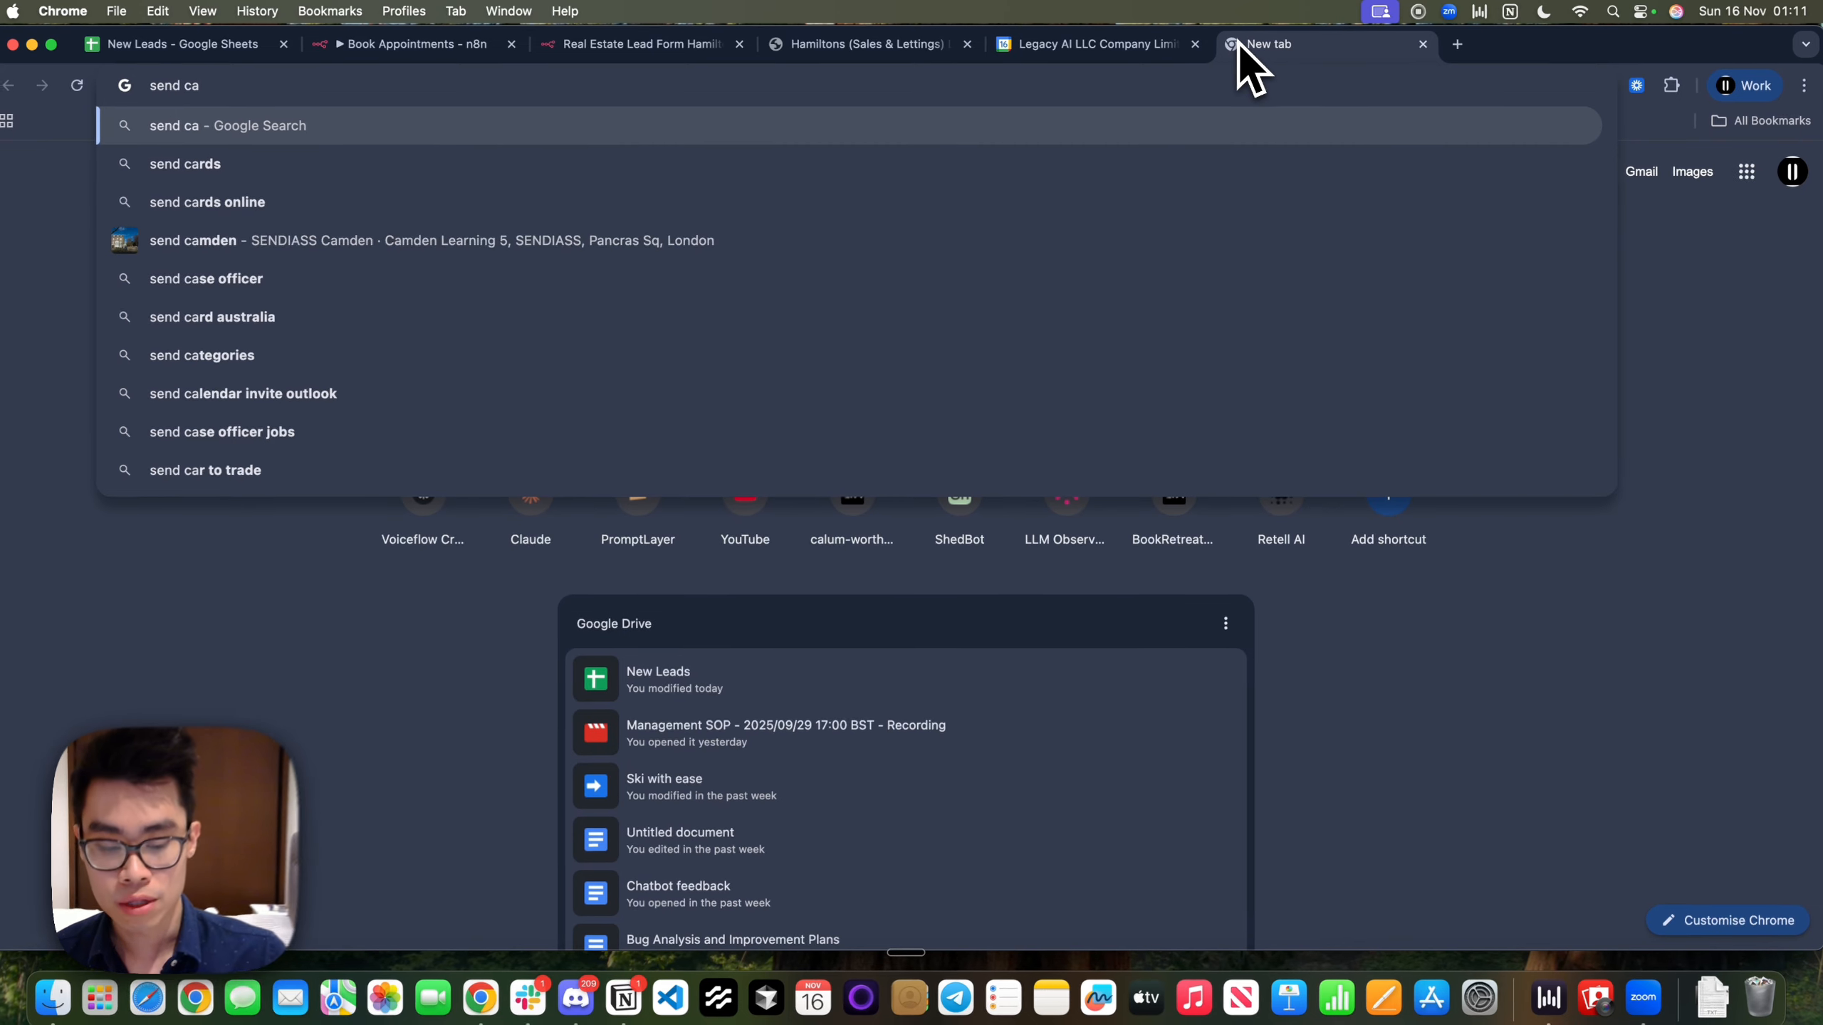
{"action": "type", "text": "and api"}
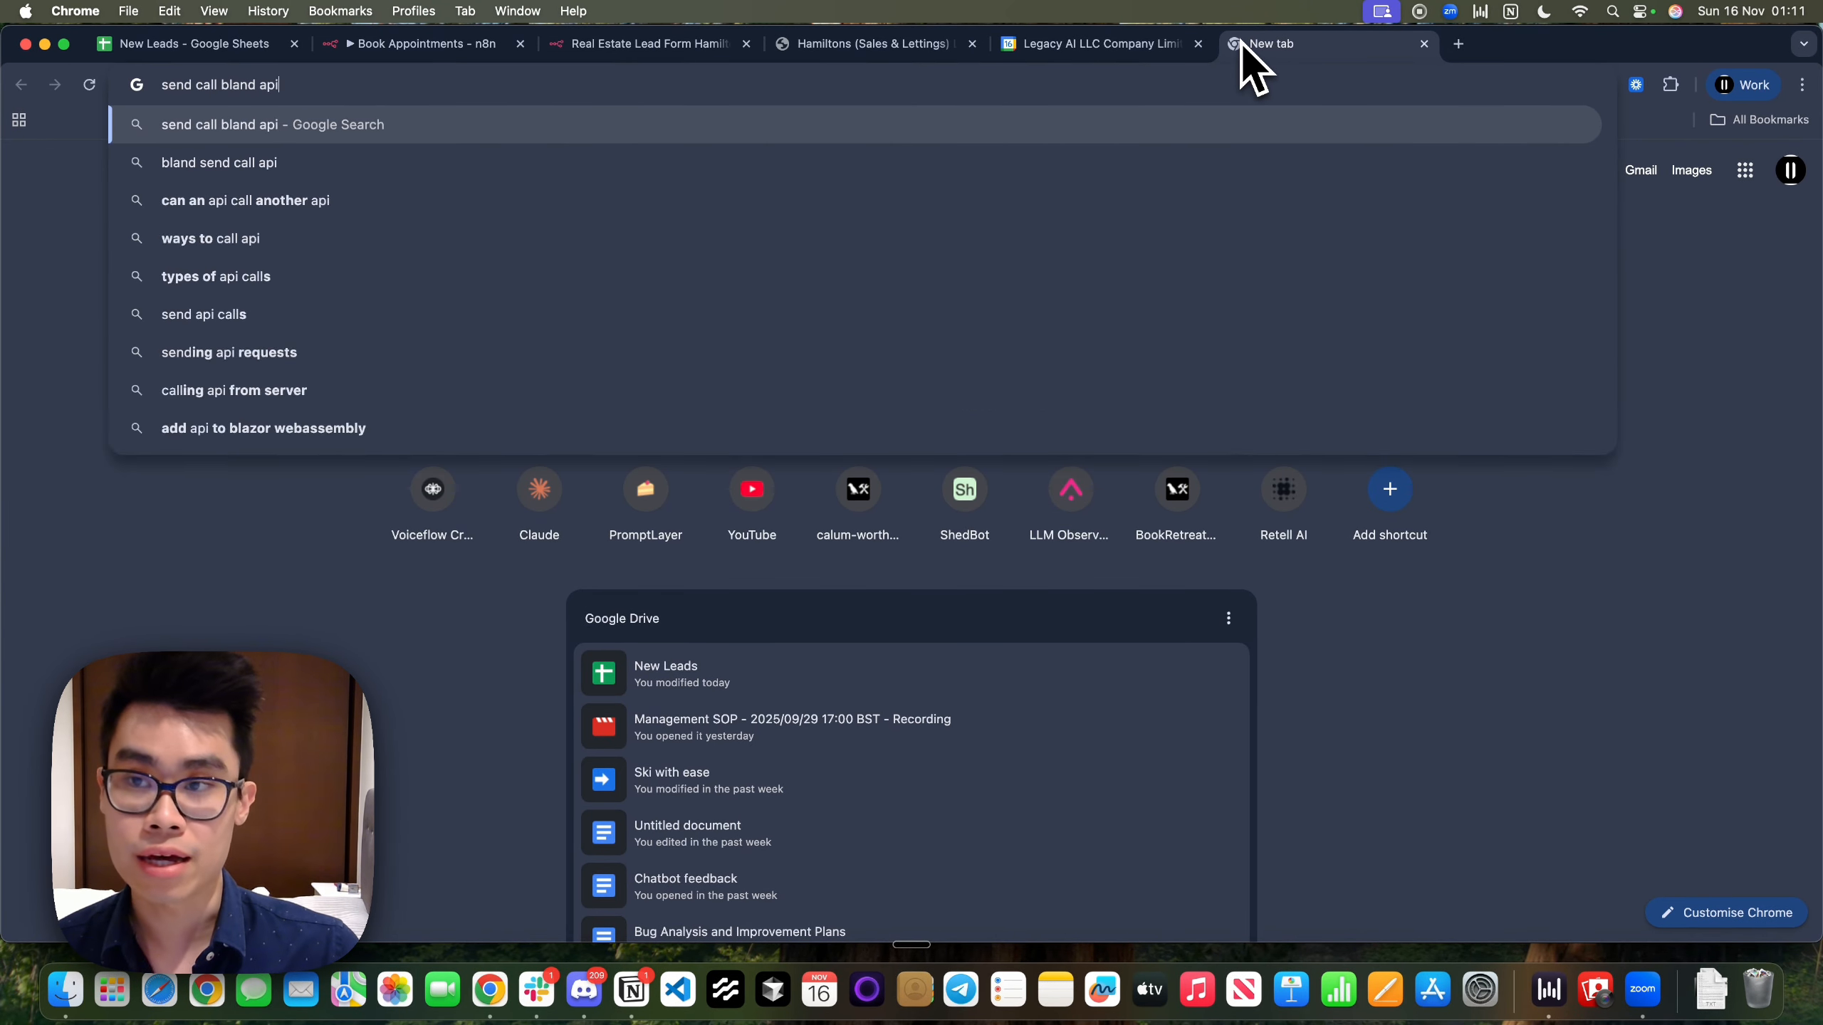
{"action": "key", "text": "Return"}
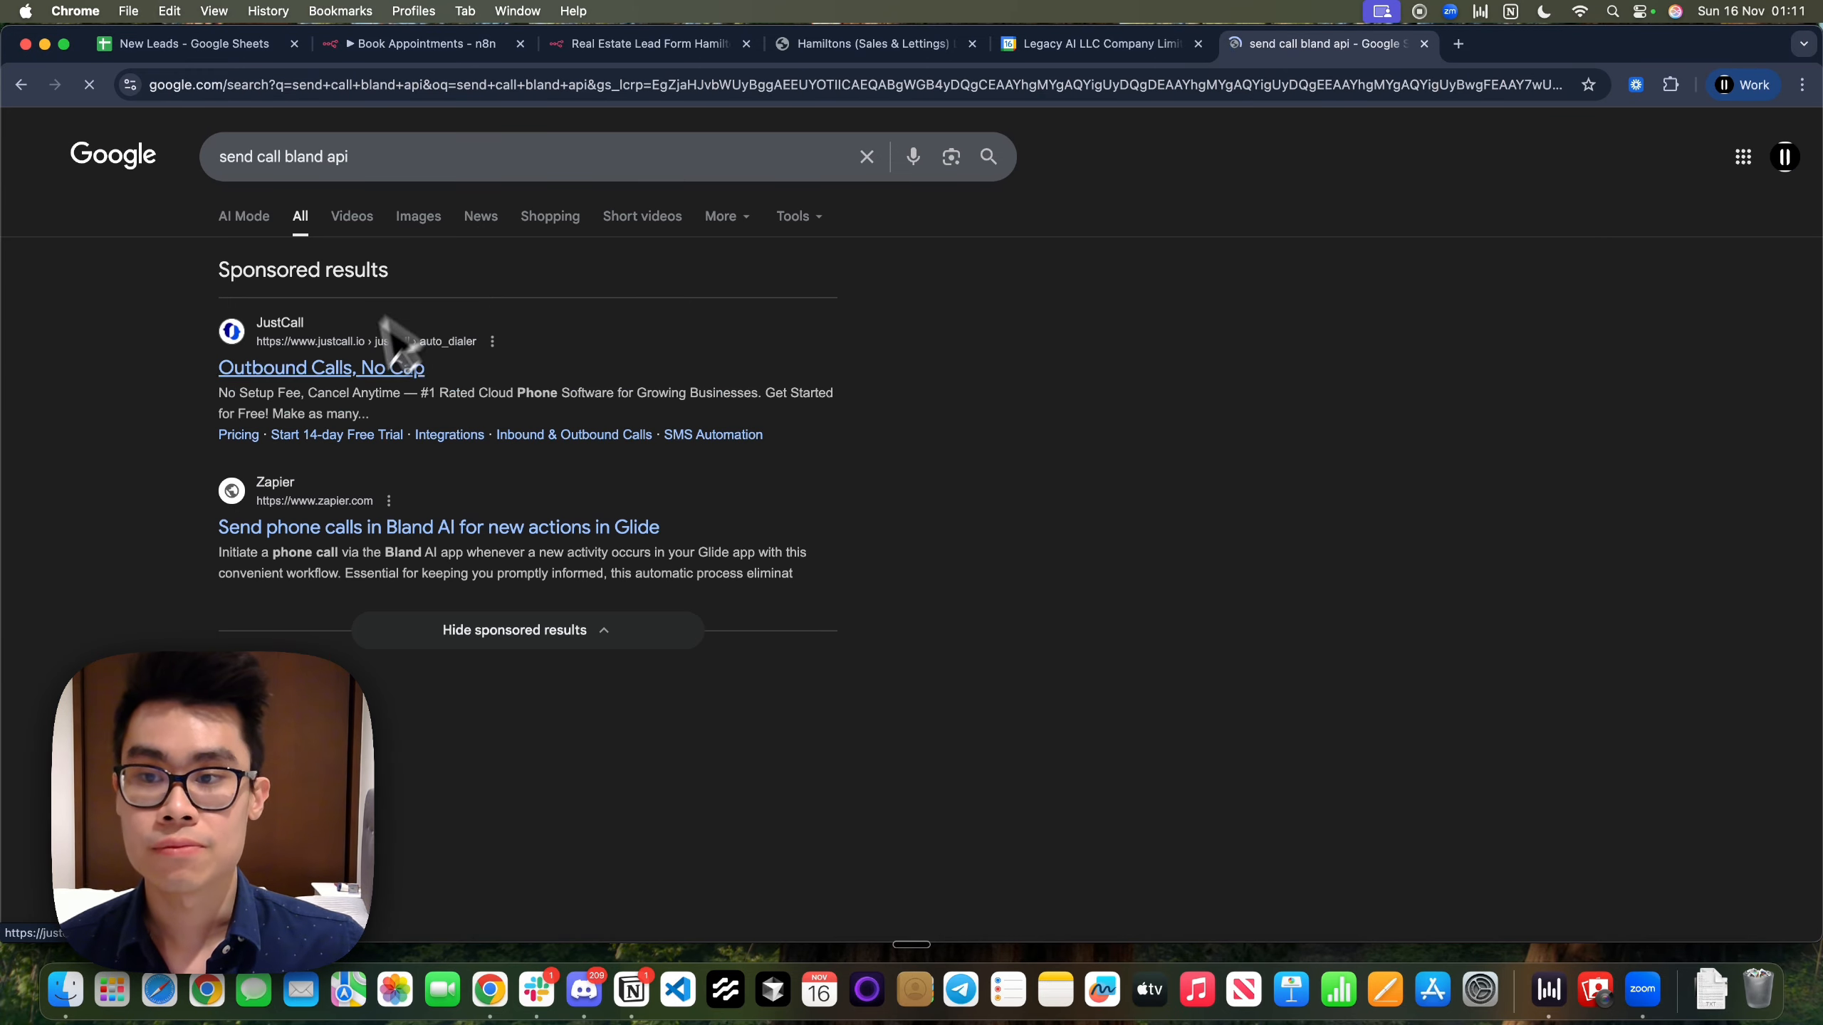
{"action": "scroll", "coordinate": [406, 346], "scroll_direction": "down", "scroll_amount": 10}
{"action": "scroll", "coordinate": [316, 696], "scroll_direction": "down", "scroll_amount": 1}
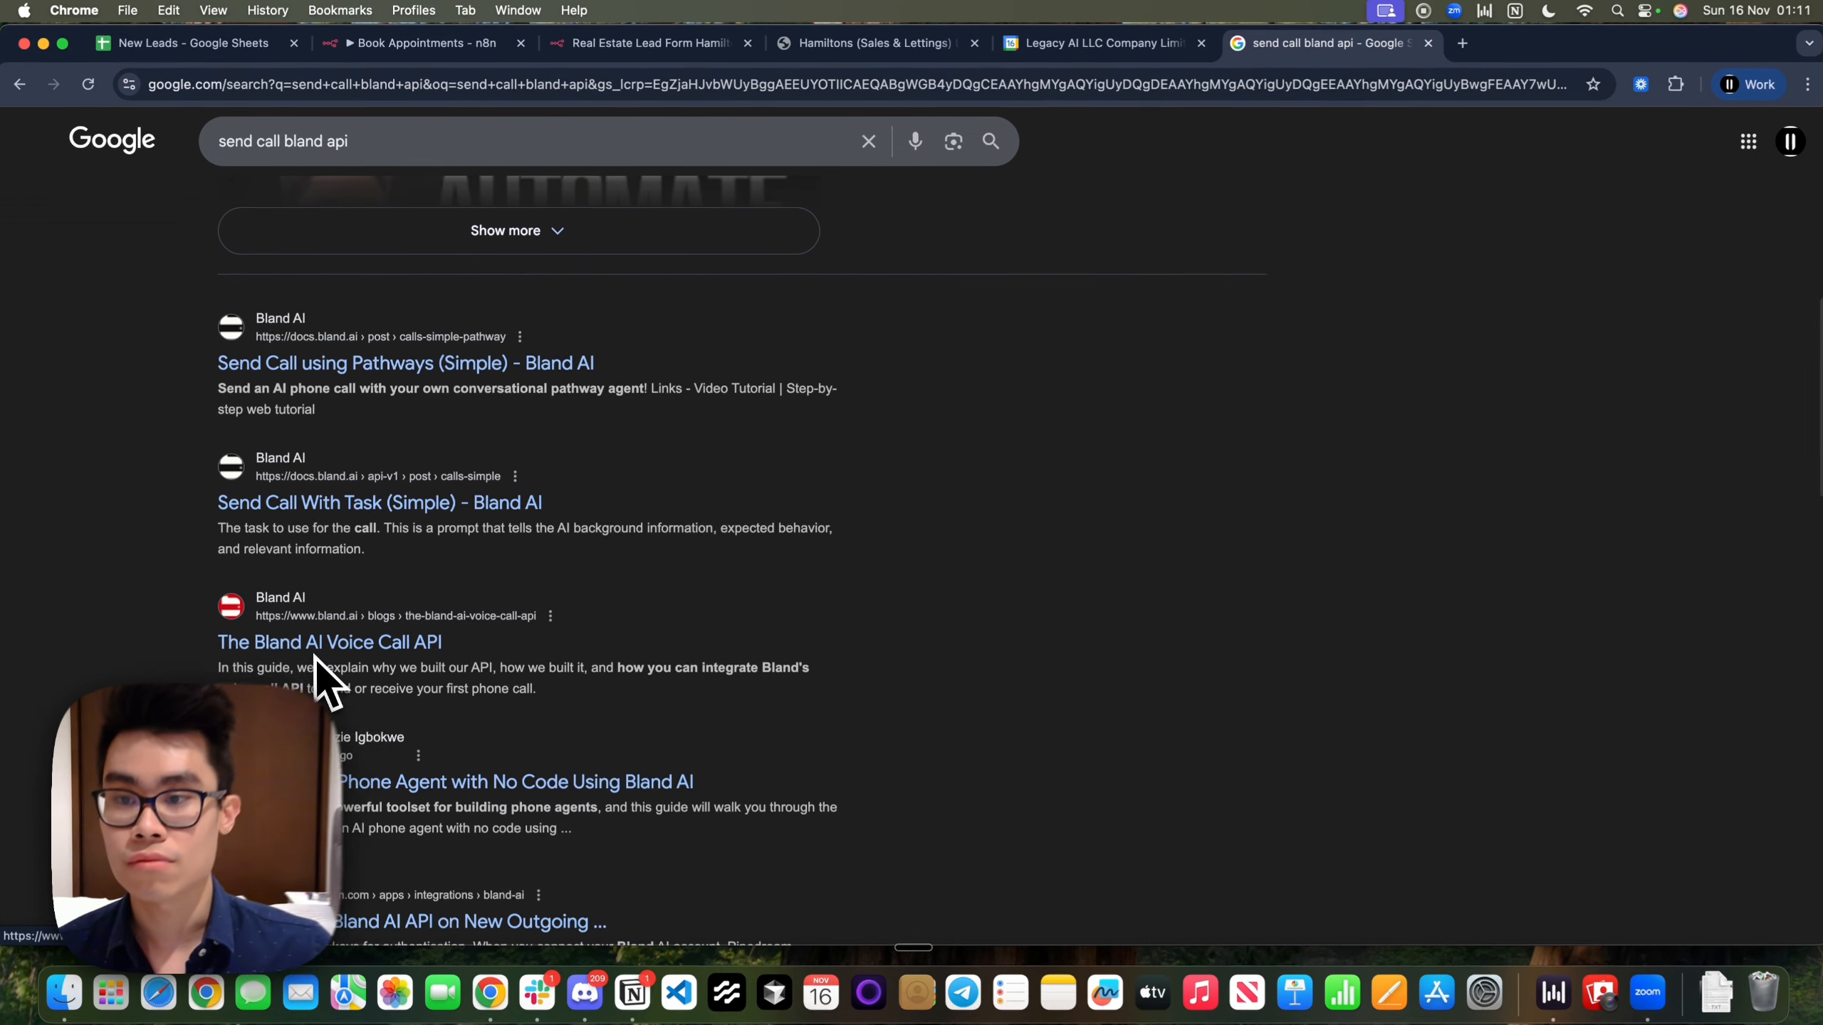
{"action": "left_click", "coordinate": [316, 641]}
{"action": "left_click", "coordinate": [639, 530]}
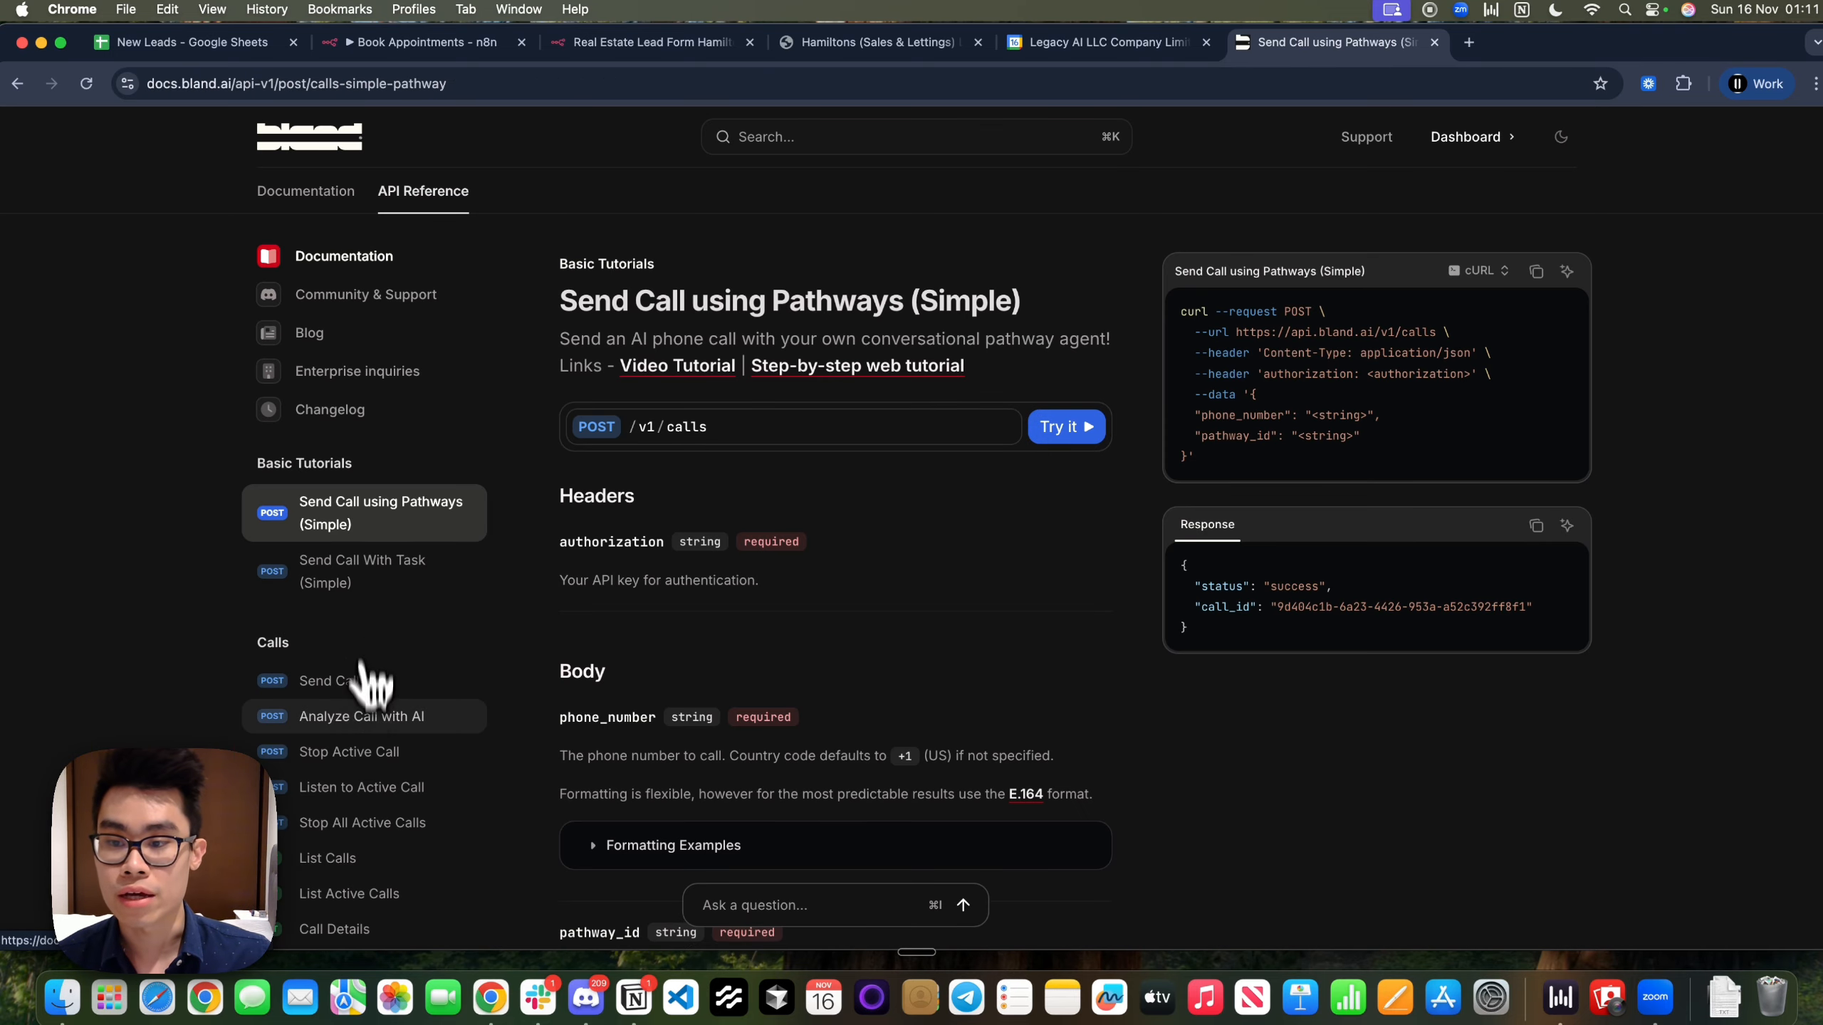
{"action": "left_click", "coordinate": [353, 682]}
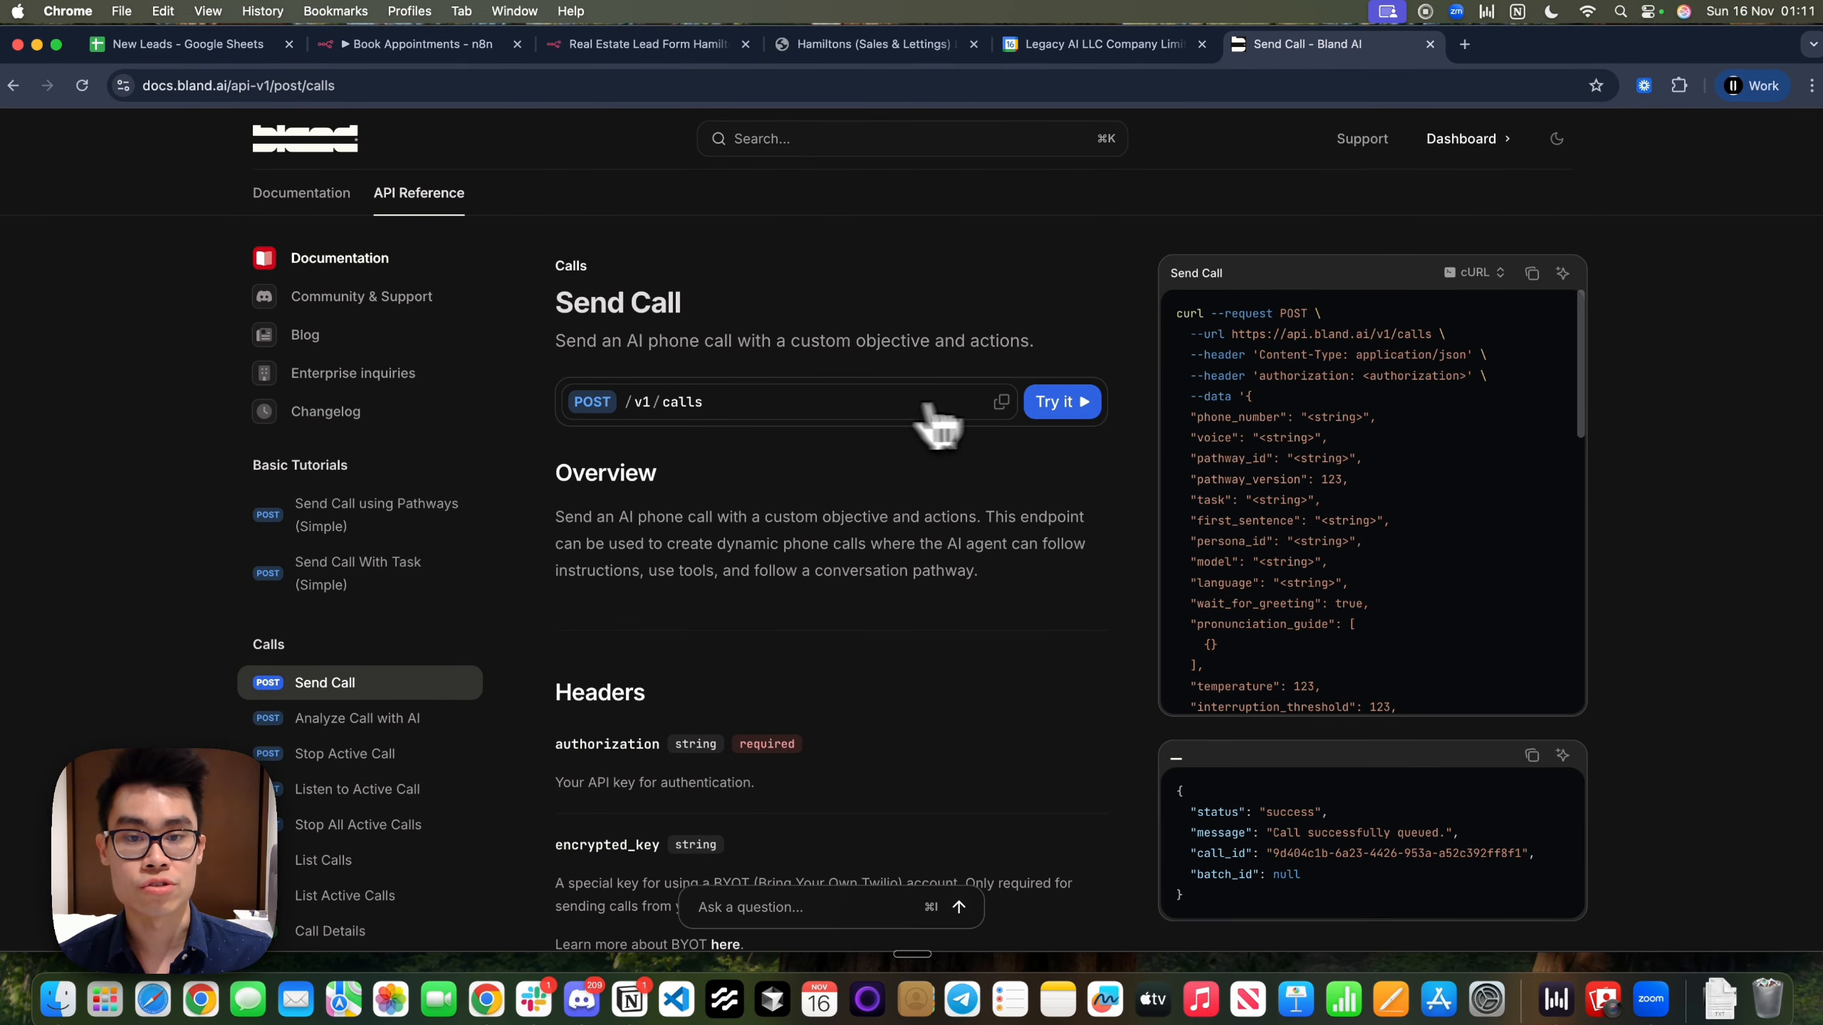
{"action": "left_click", "coordinate": [611, 50]}
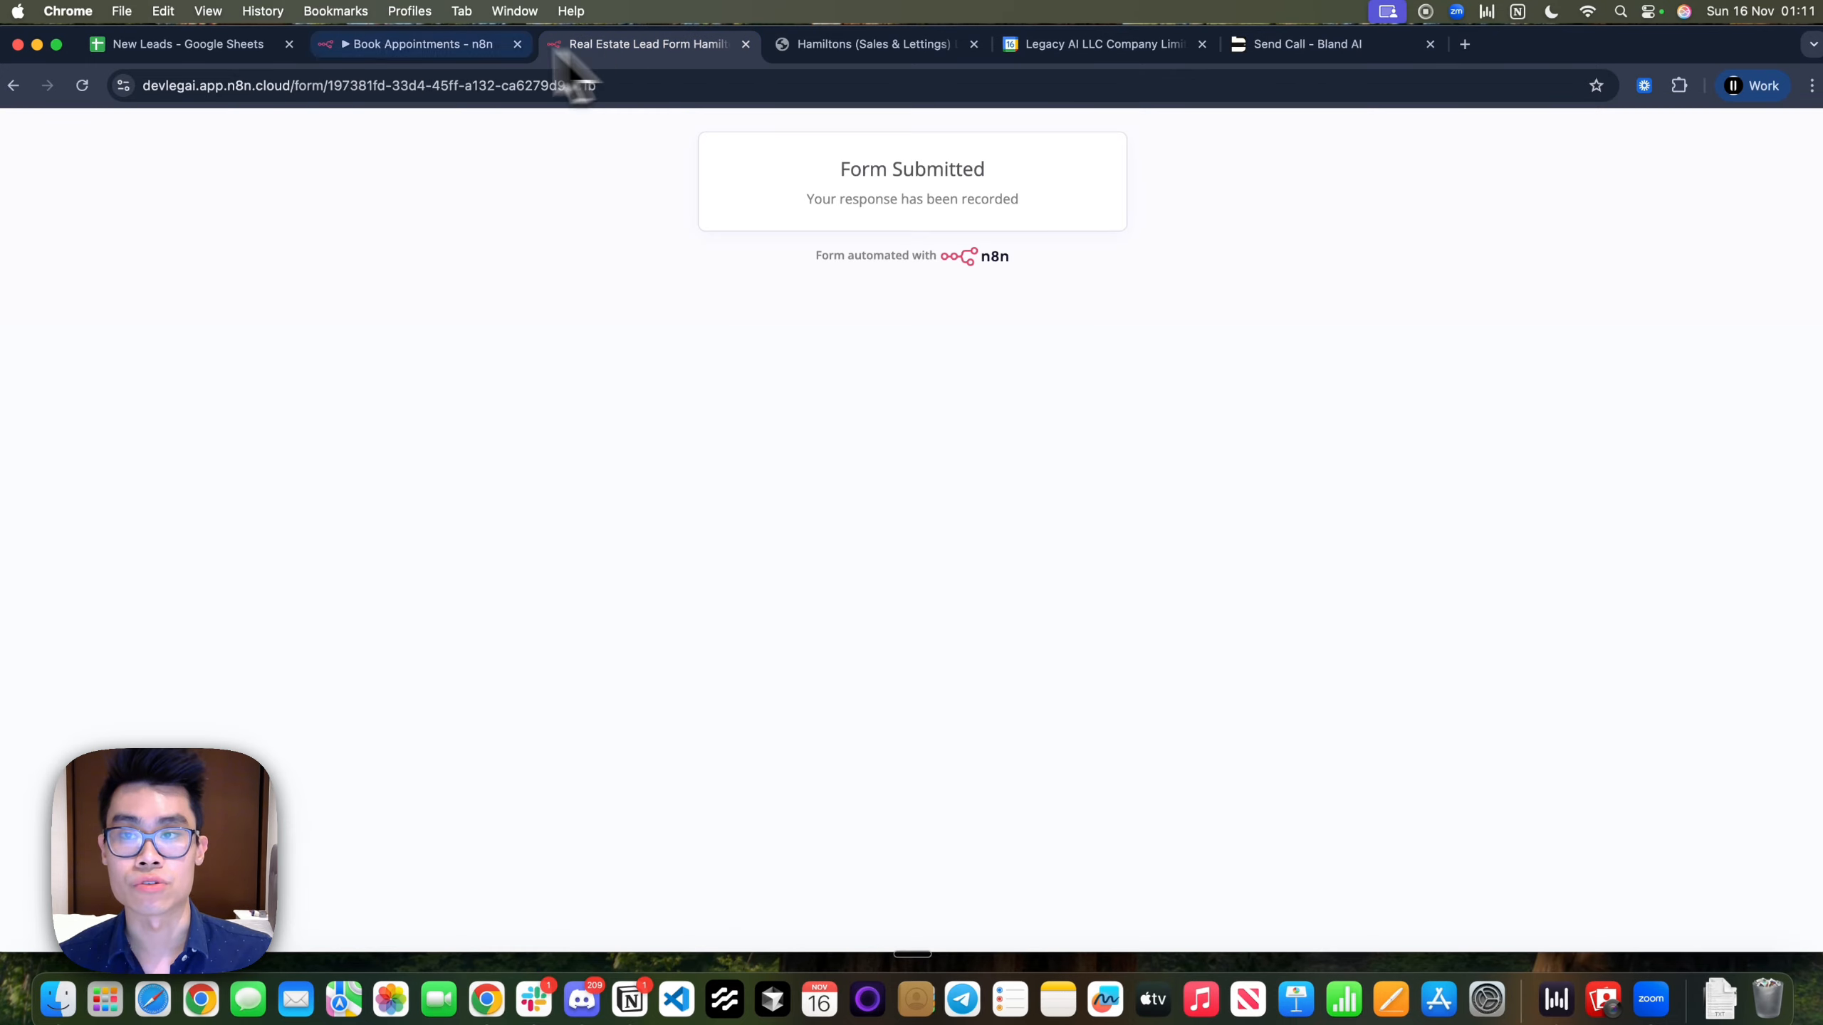
{"action": "left_click_drag", "start_coordinate": [402, 47], "coordinate": [1074, 52]}
{"action": "left_click", "coordinate": [943, 364]}
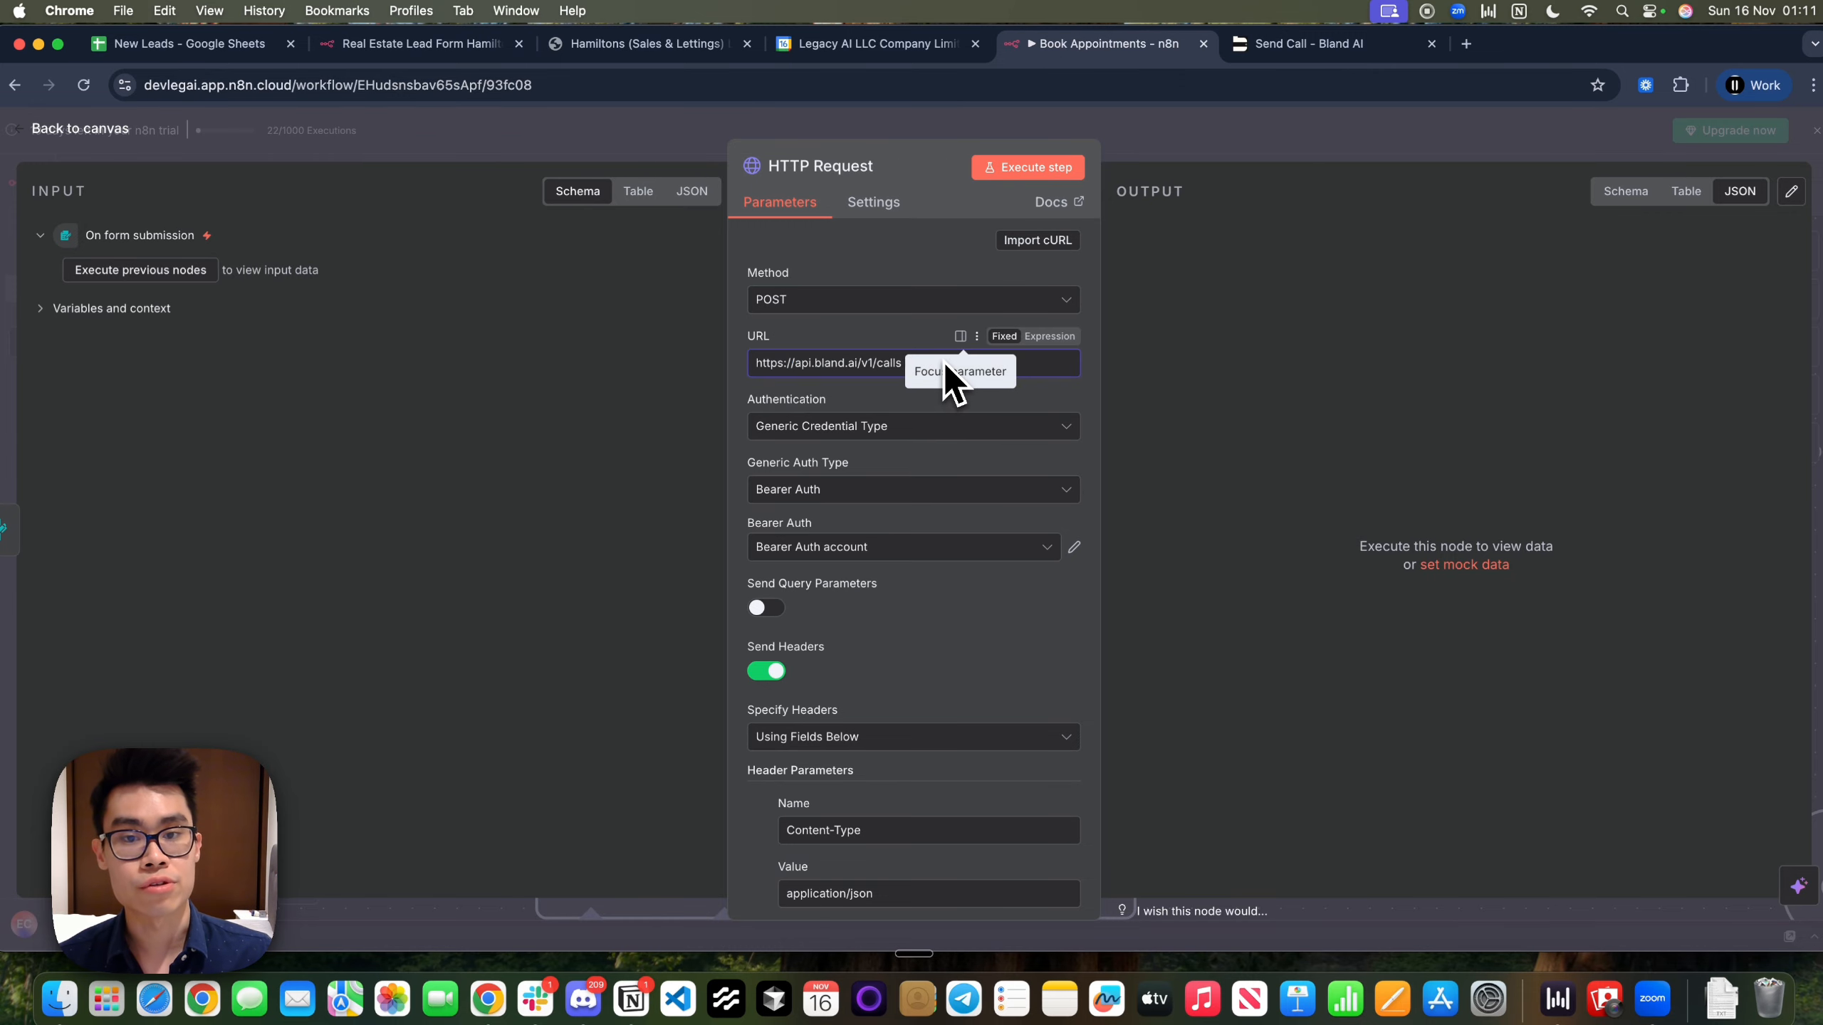
{"action": "left_click_drag", "start_coordinate": [903, 366], "coordinate": [747, 380]}
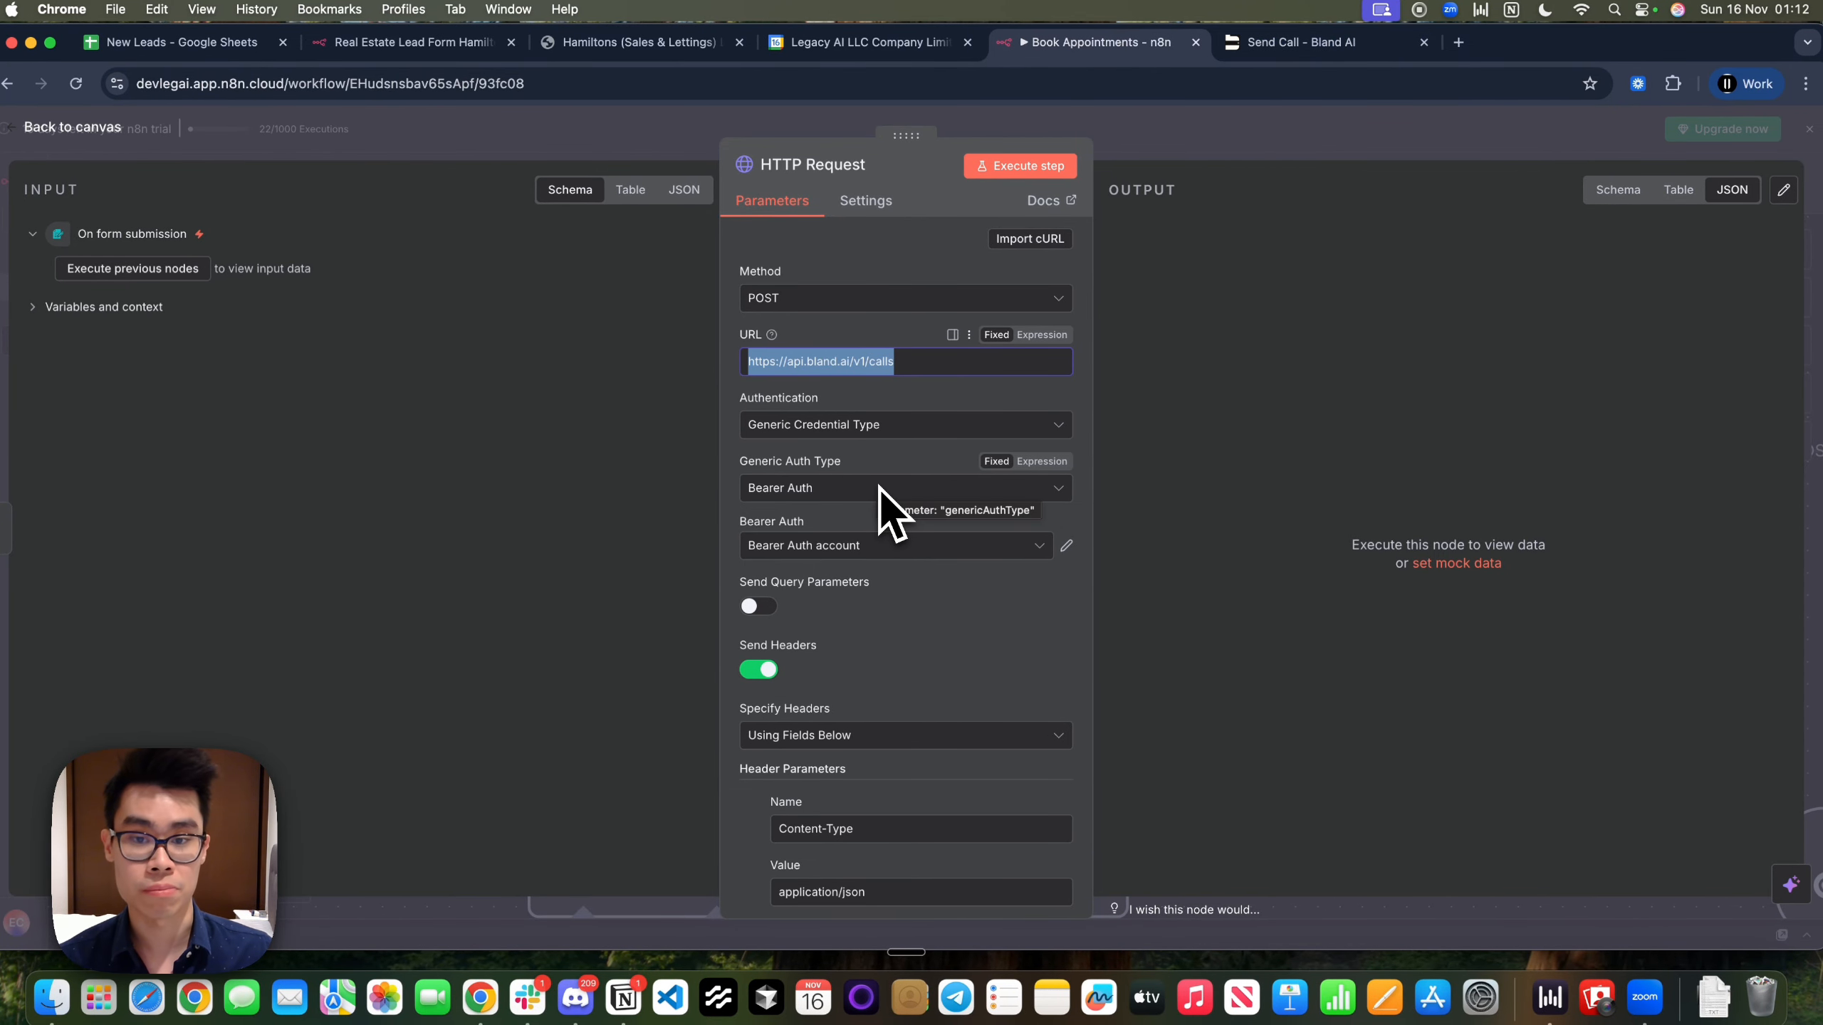
{"action": "left_click", "coordinate": [854, 551]}
{"action": "left_click", "coordinate": [857, 590]}
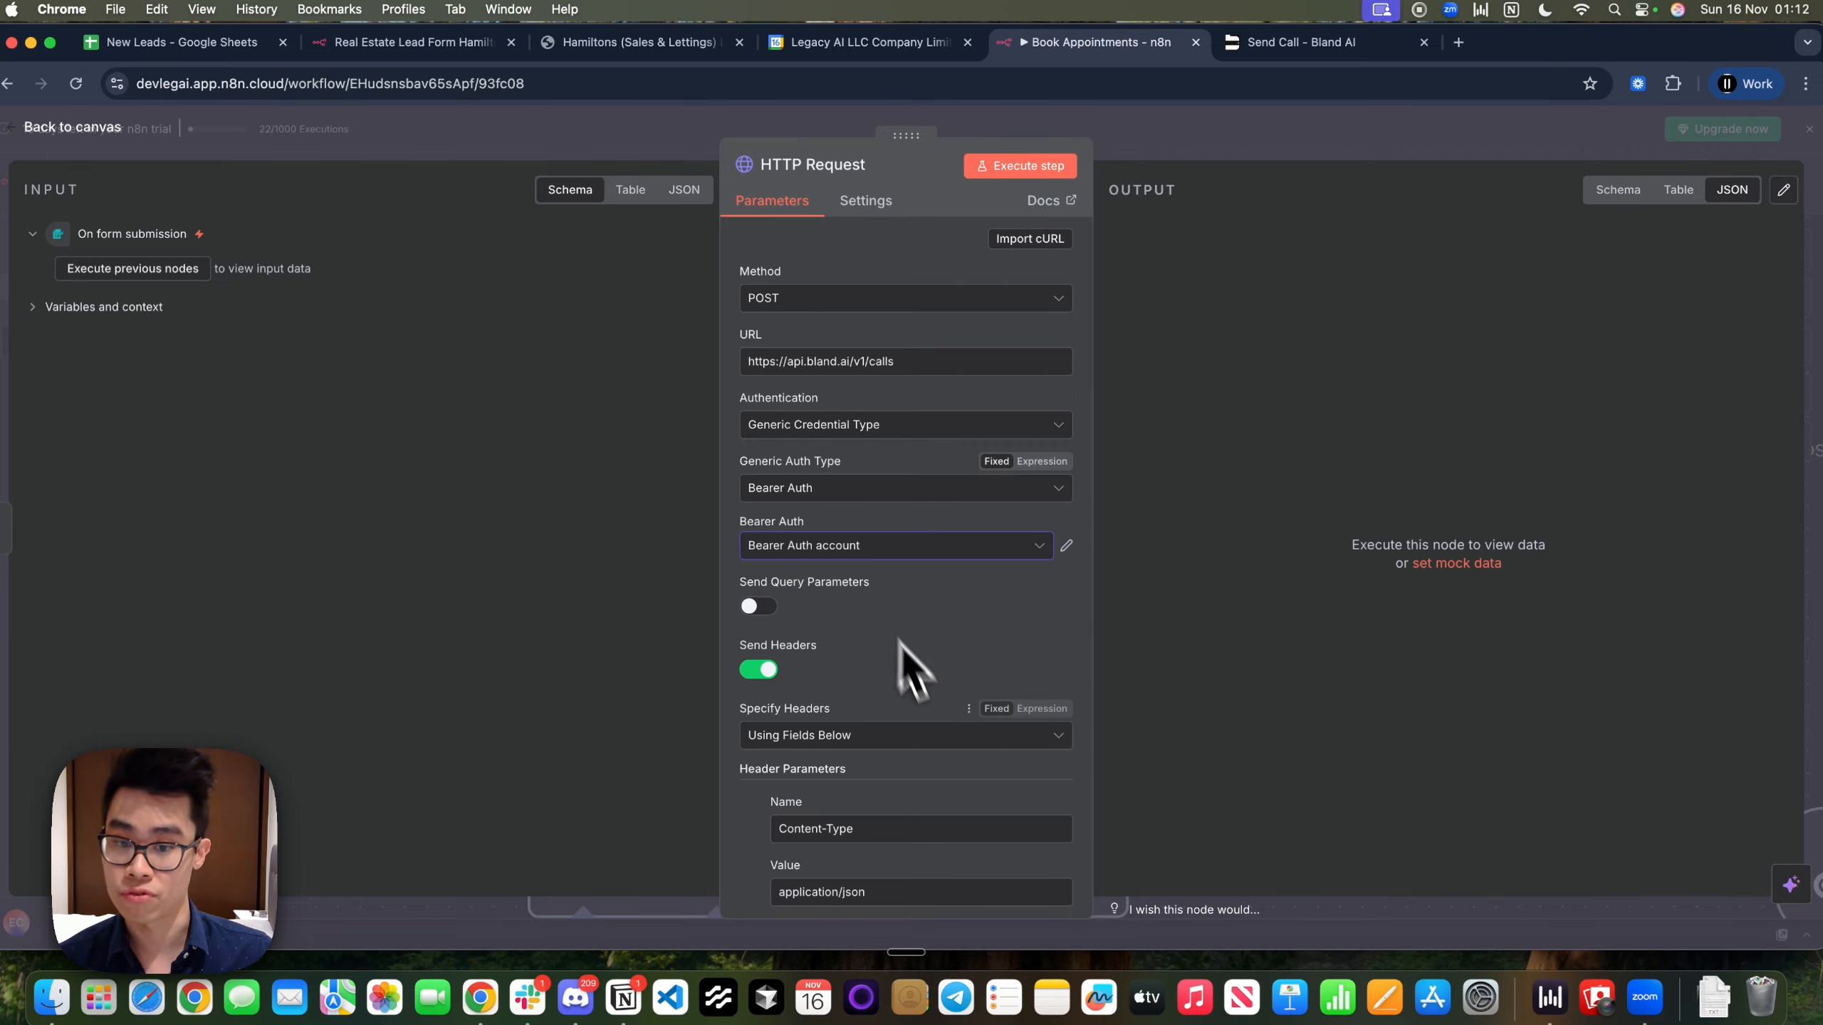
{"action": "scroll", "coordinate": [904, 663], "scroll_direction": "down", "scroll_amount": 3}
{"action": "left_click", "coordinate": [1294, 49]}
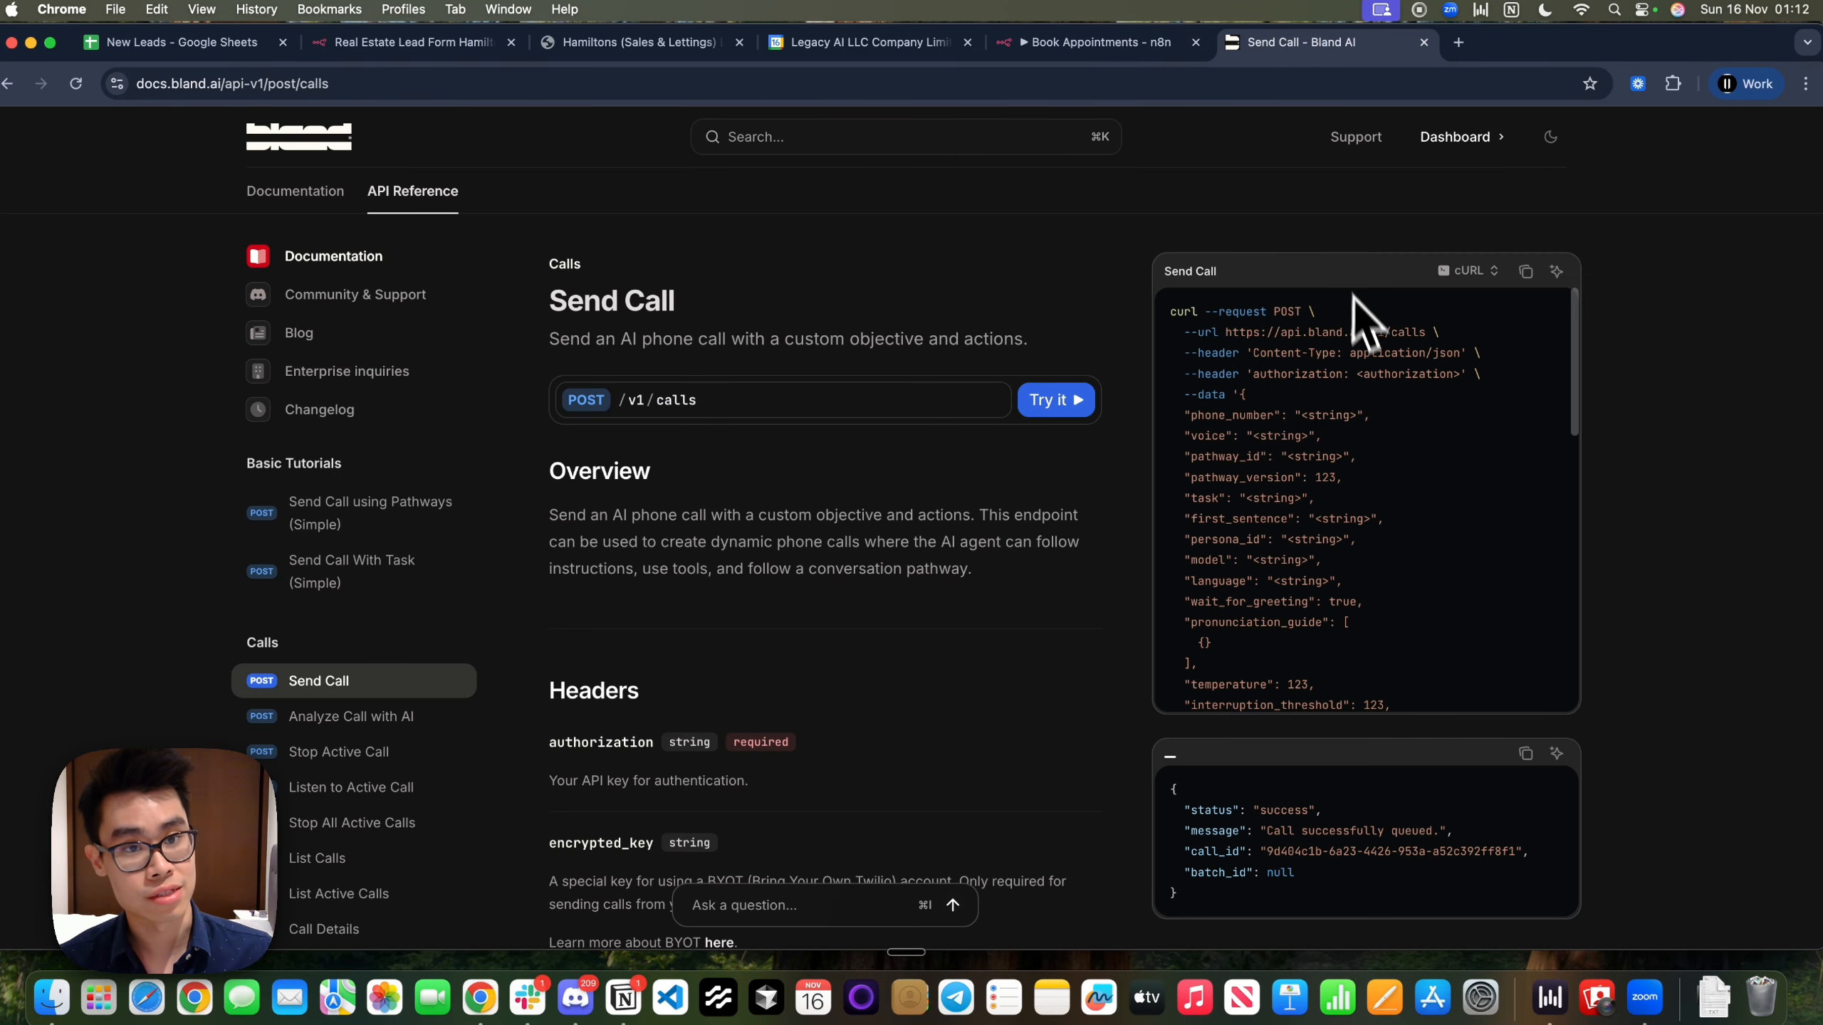
{"action": "left_click_drag", "start_coordinate": [1229, 332], "coordinate": [1483, 355]}
{"action": "left_click", "coordinate": [1280, 334]}
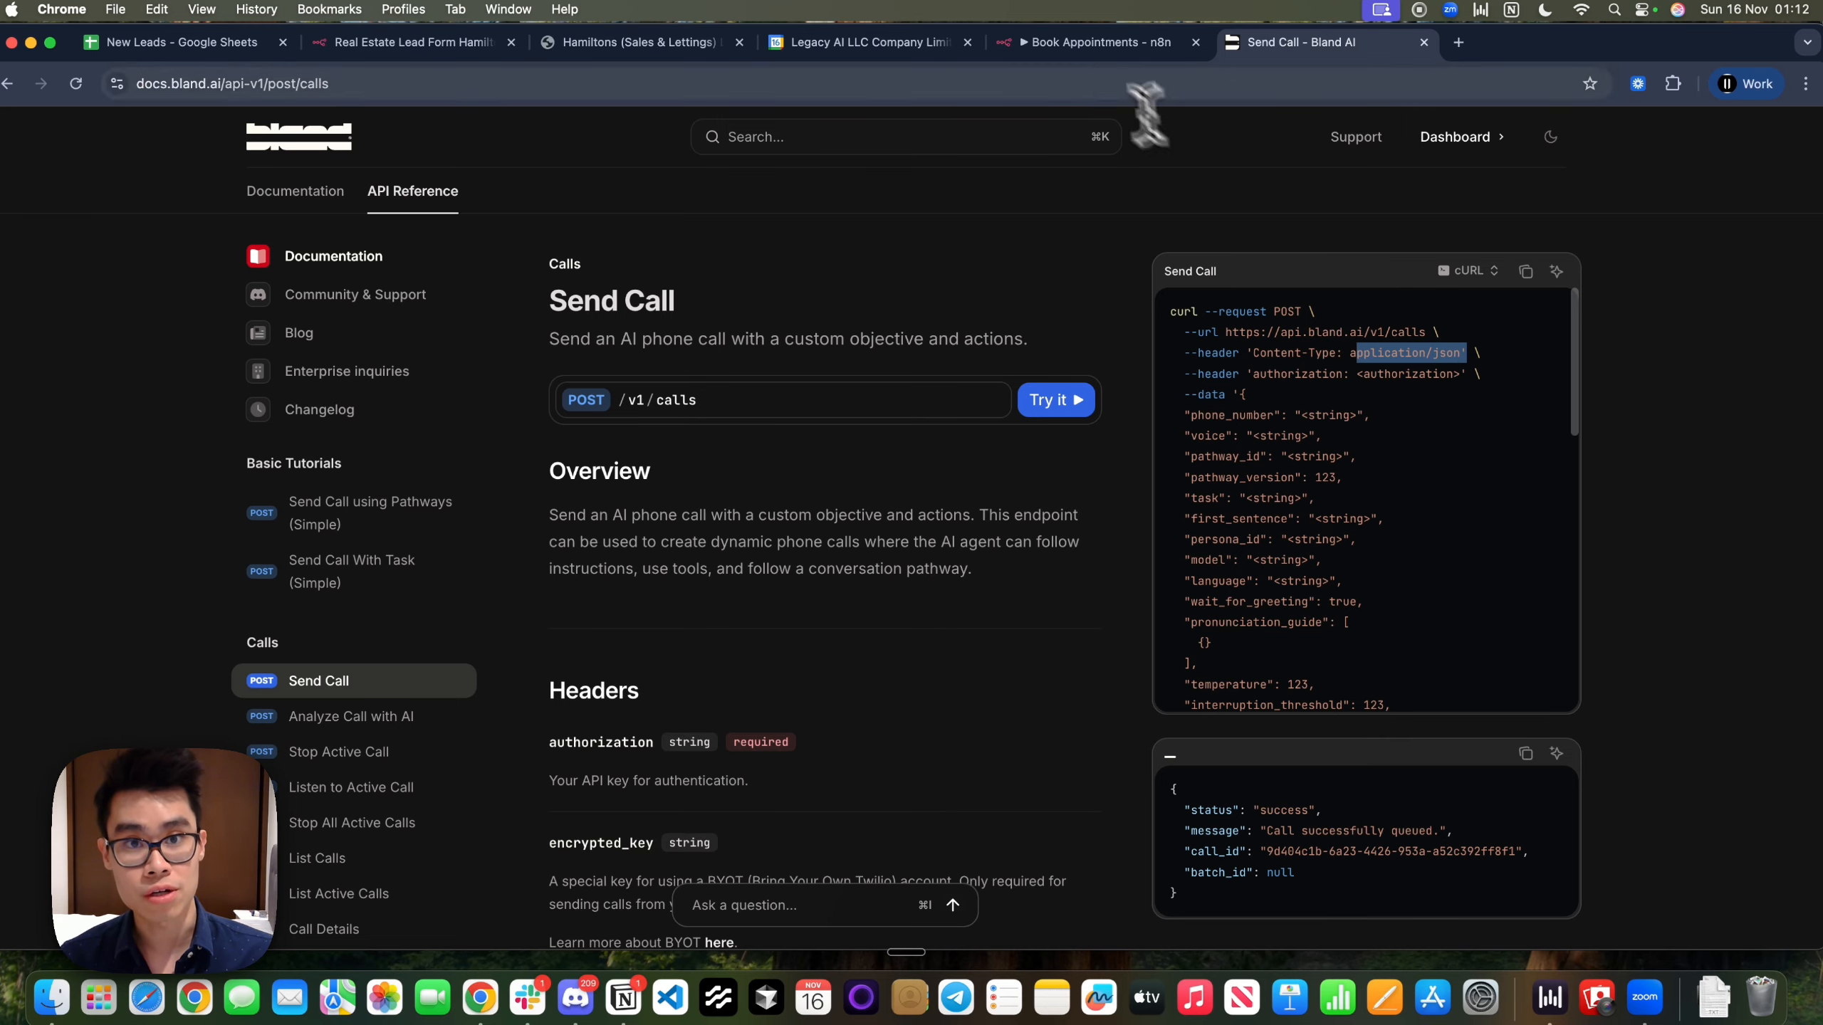
{"action": "left_click", "coordinate": [1094, 45]}
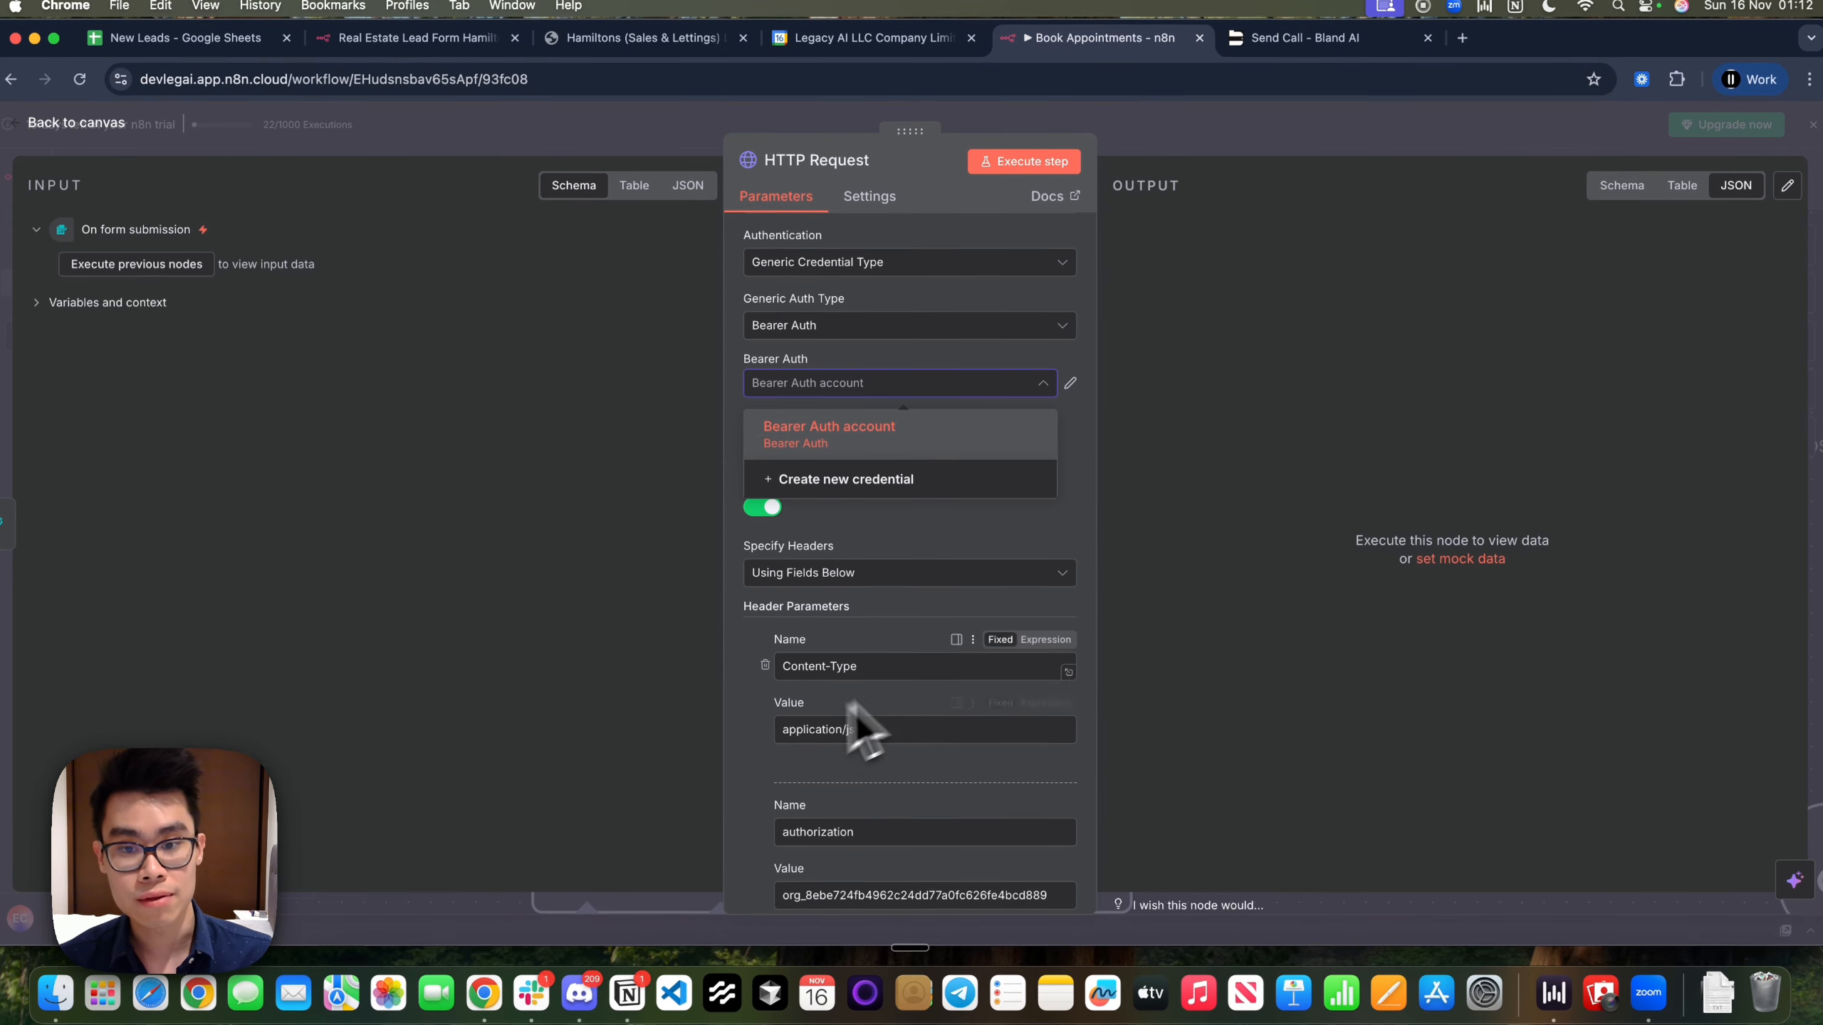
{"action": "left_click", "coordinate": [1229, 700]}
{"action": "scroll", "coordinate": [943, 754], "scroll_direction": "down", "scroll_amount": 2}
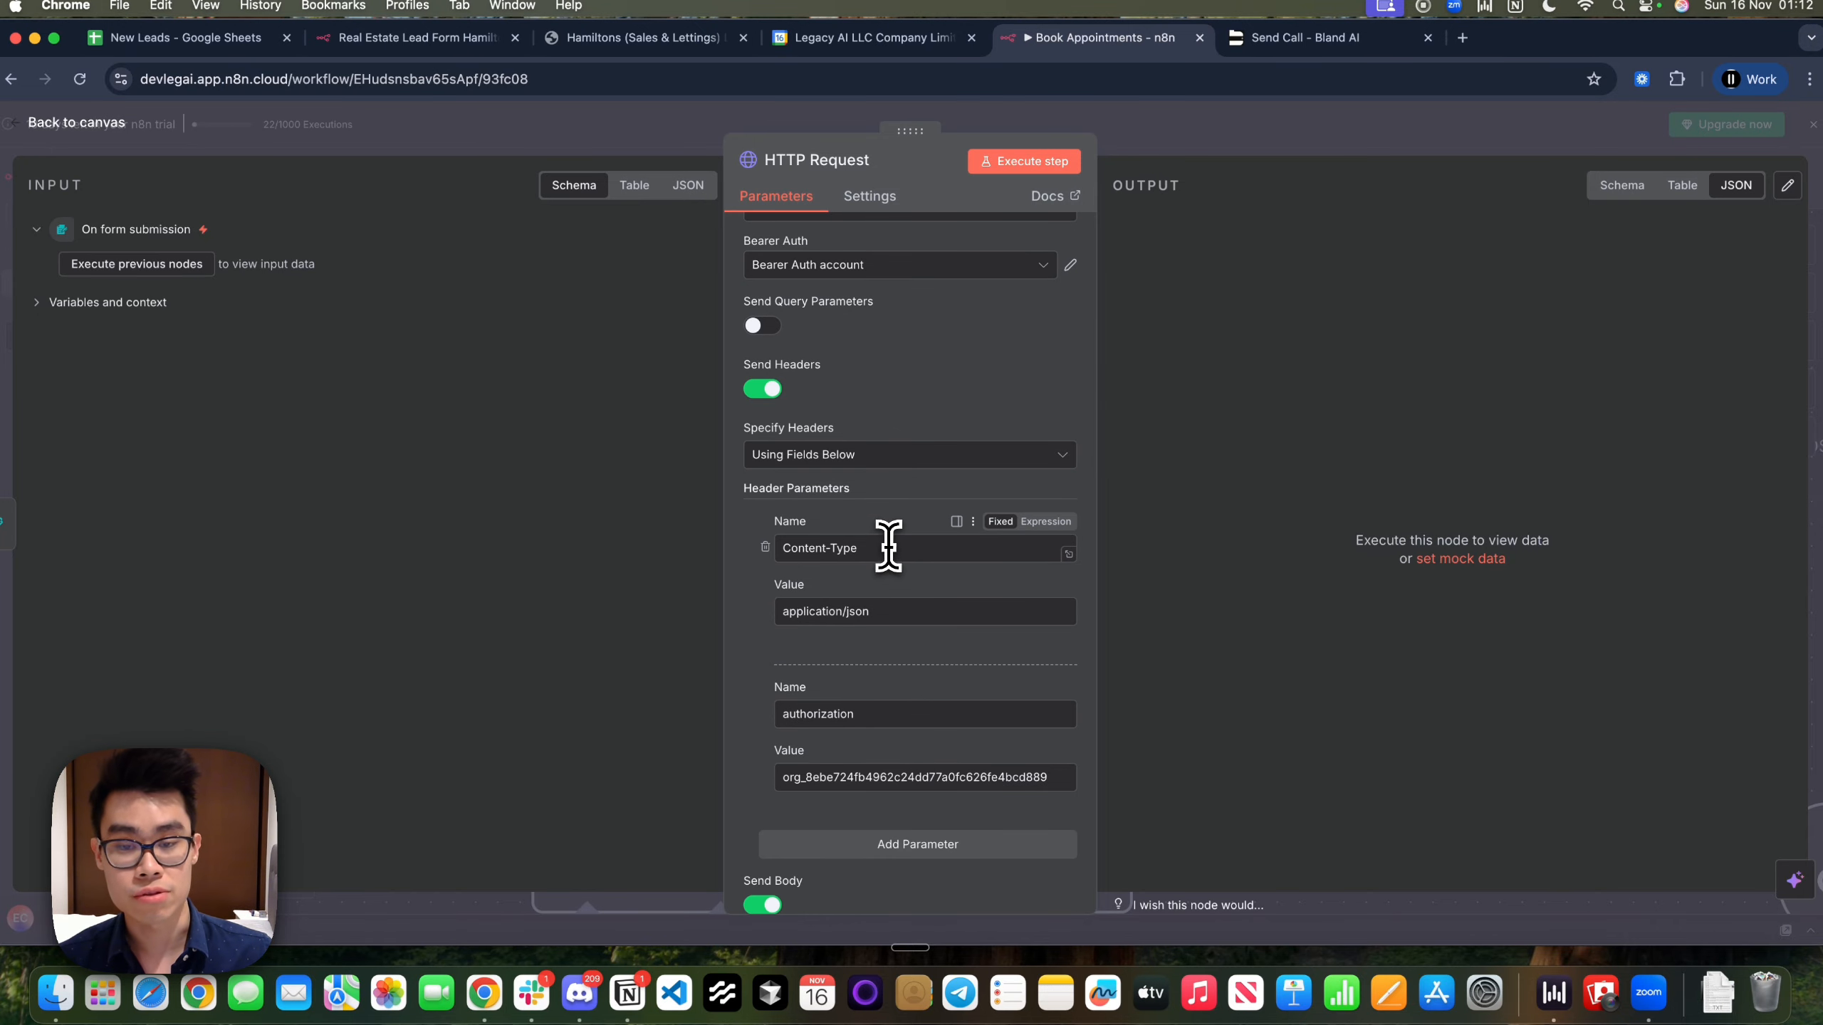
{"action": "left_click_drag", "start_coordinate": [887, 545], "coordinate": [718, 632]}
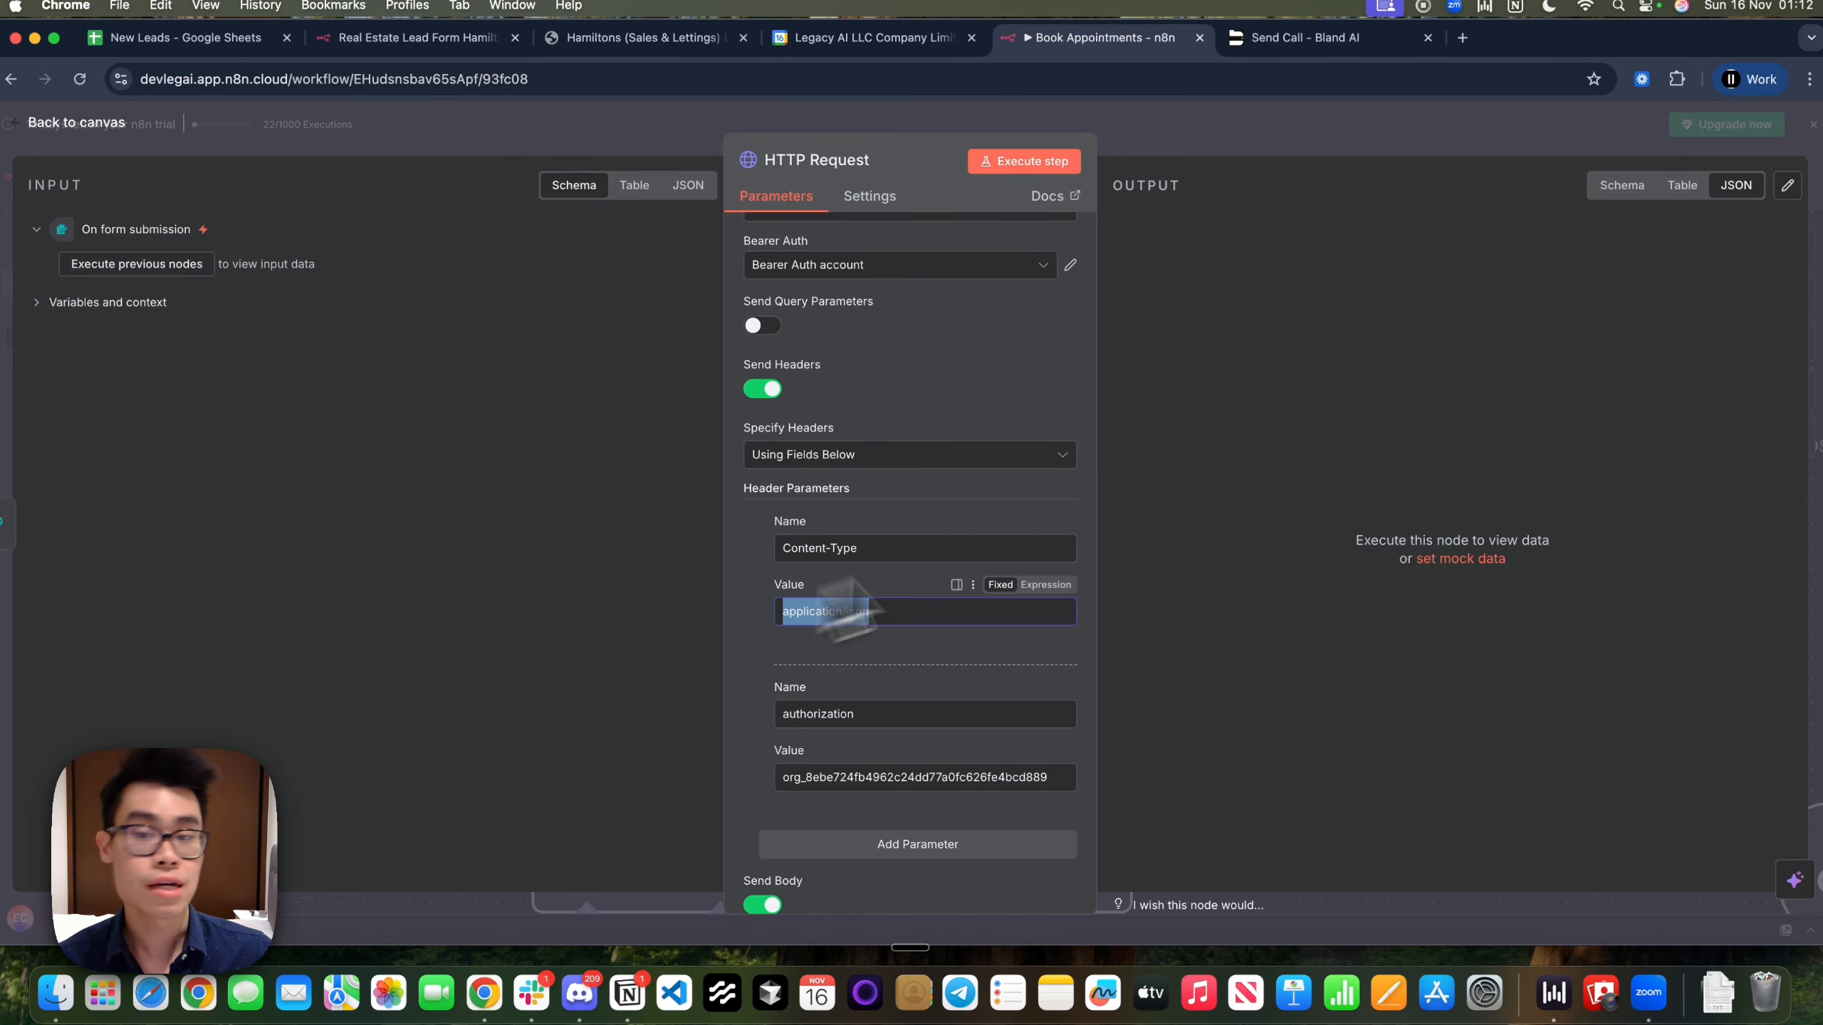
{"action": "scroll", "coordinate": [888, 481], "scroll_direction": "up", "scroll_amount": 3}
{"action": "scroll", "coordinate": [869, 488], "scroll_direction": "down", "scroll_amount": 2}
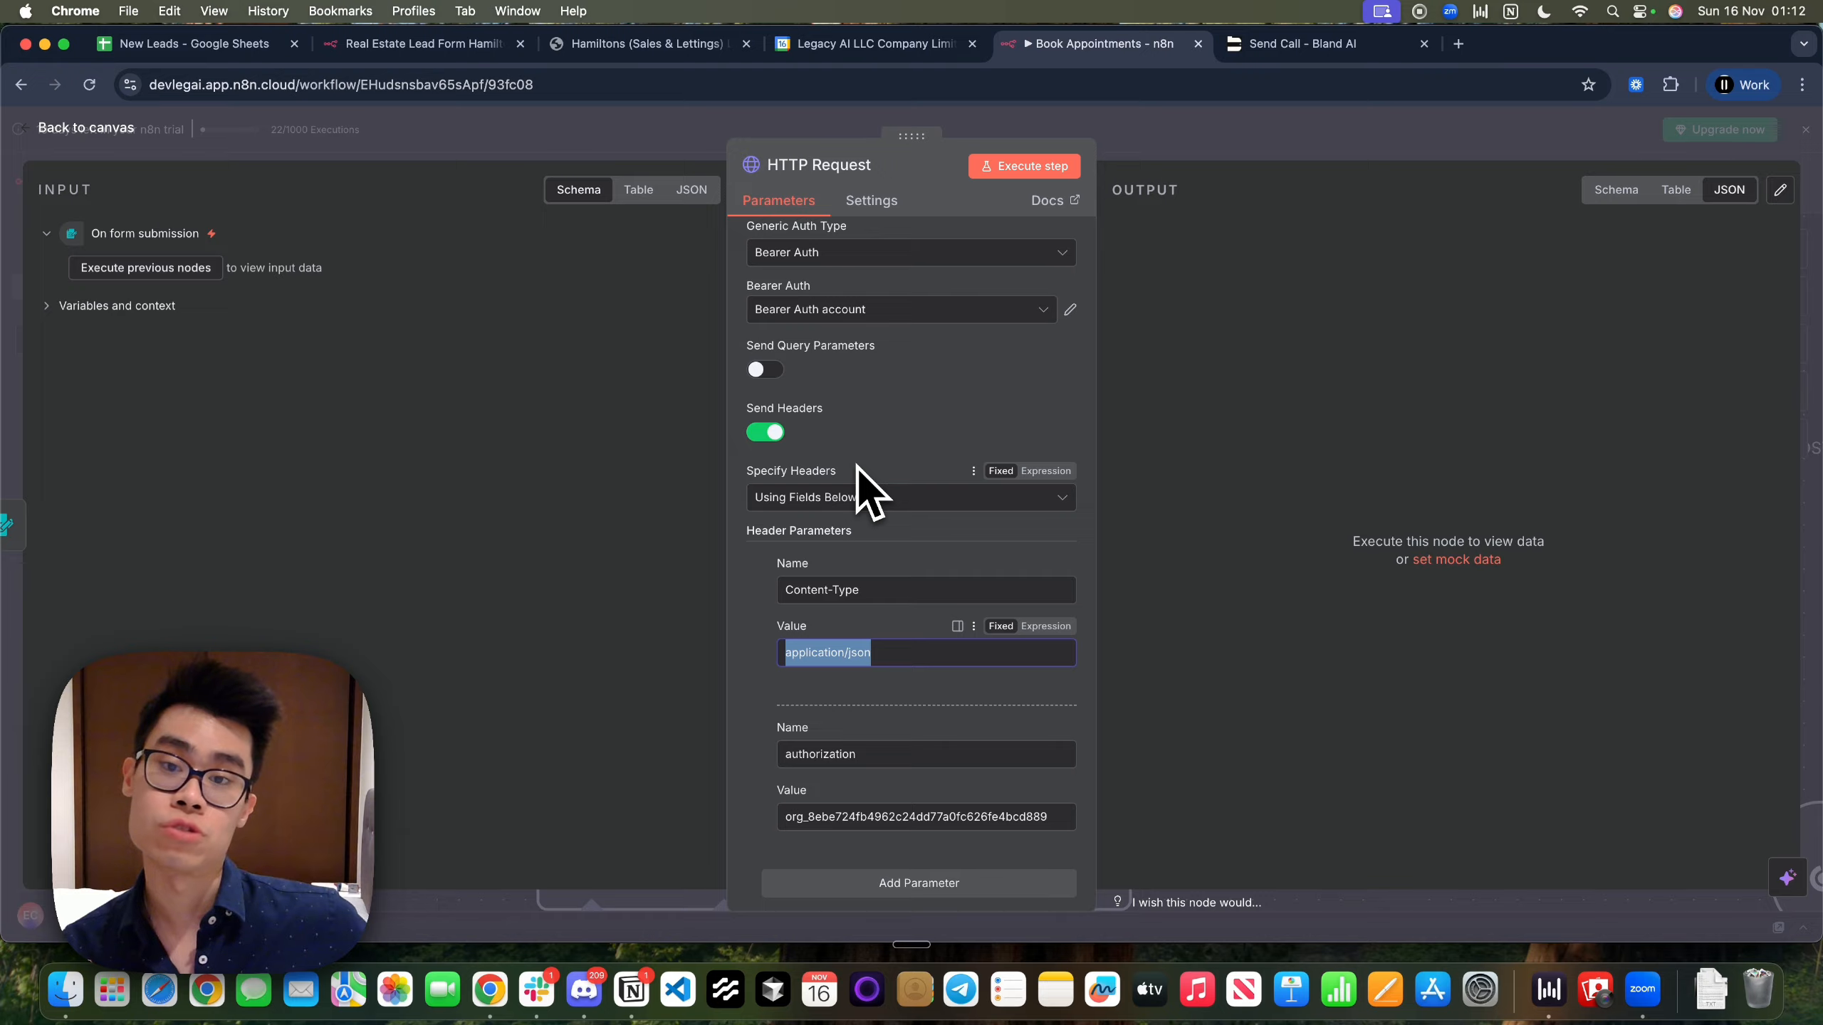
{"action": "scroll", "coordinate": [857, 466], "scroll_direction": "down", "scroll_amount": 5}
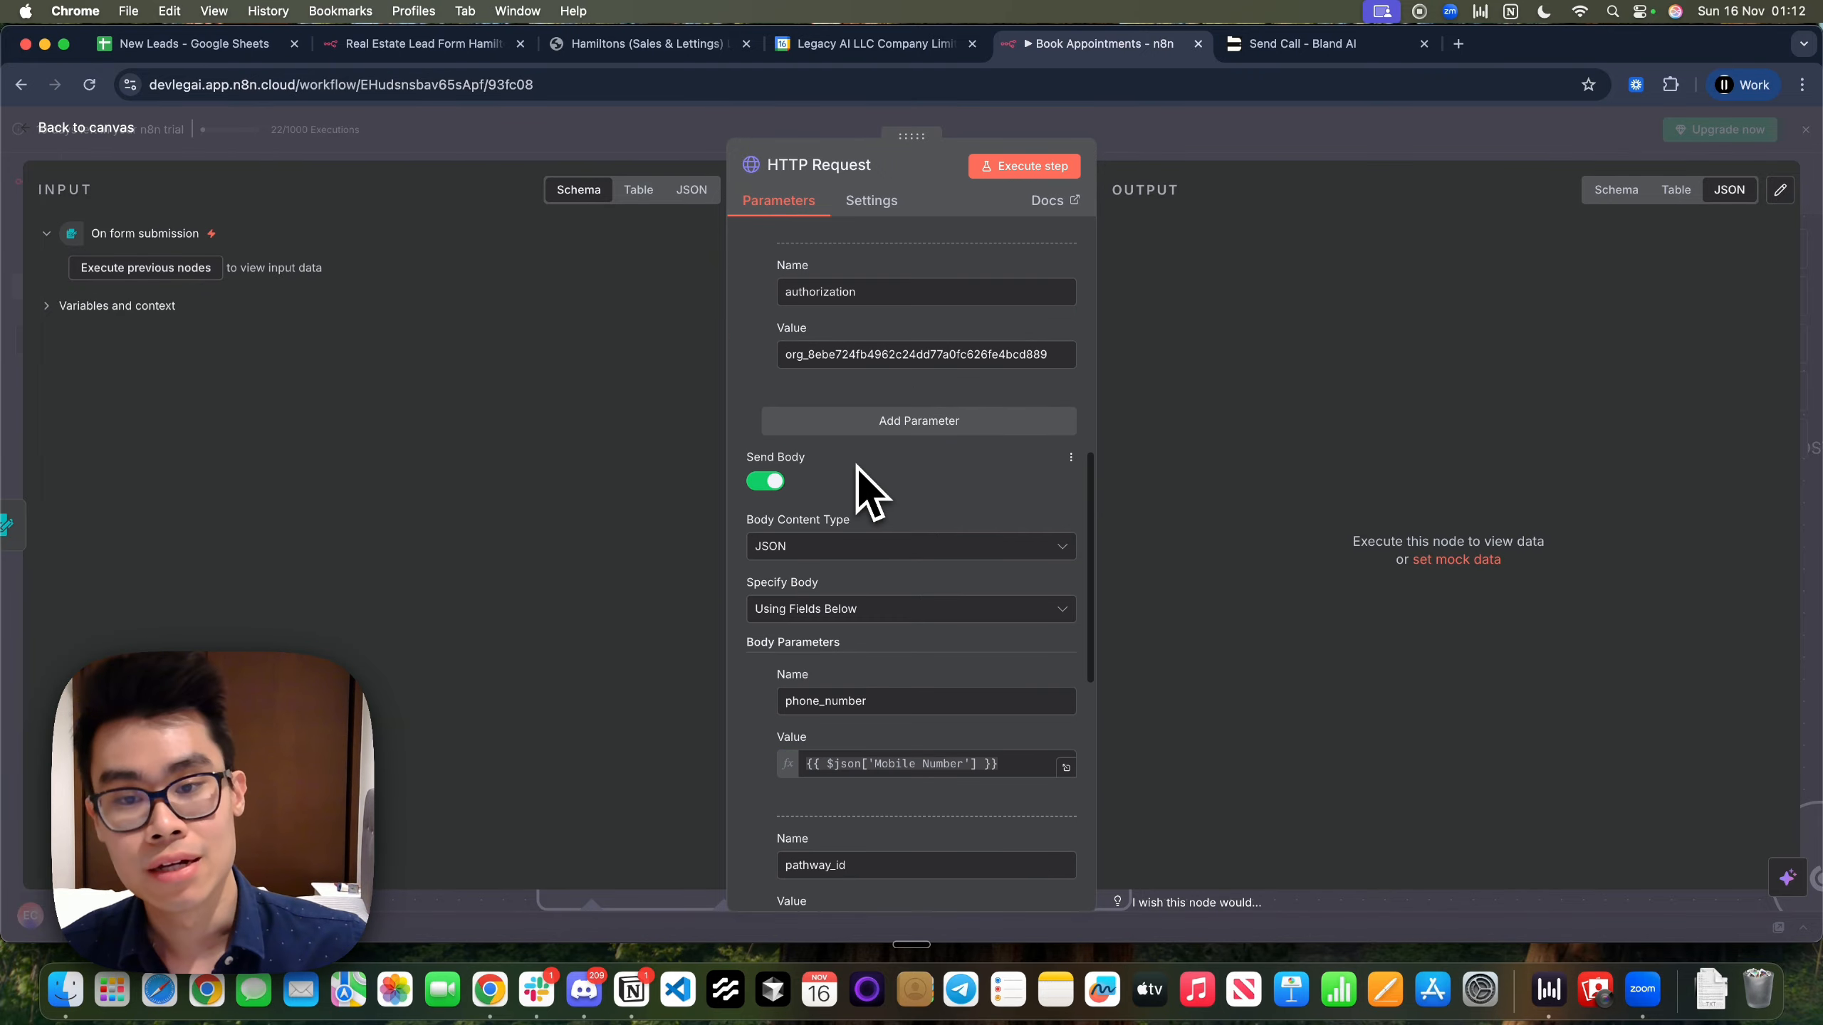
{"action": "scroll", "coordinate": [908, 427], "scroll_direction": "up", "scroll_amount": 1}
{"action": "left_click_drag", "start_coordinate": [887, 452], "coordinate": [775, 453]}
{"action": "left_click_drag", "start_coordinate": [1066, 517], "coordinate": [743, 514]}
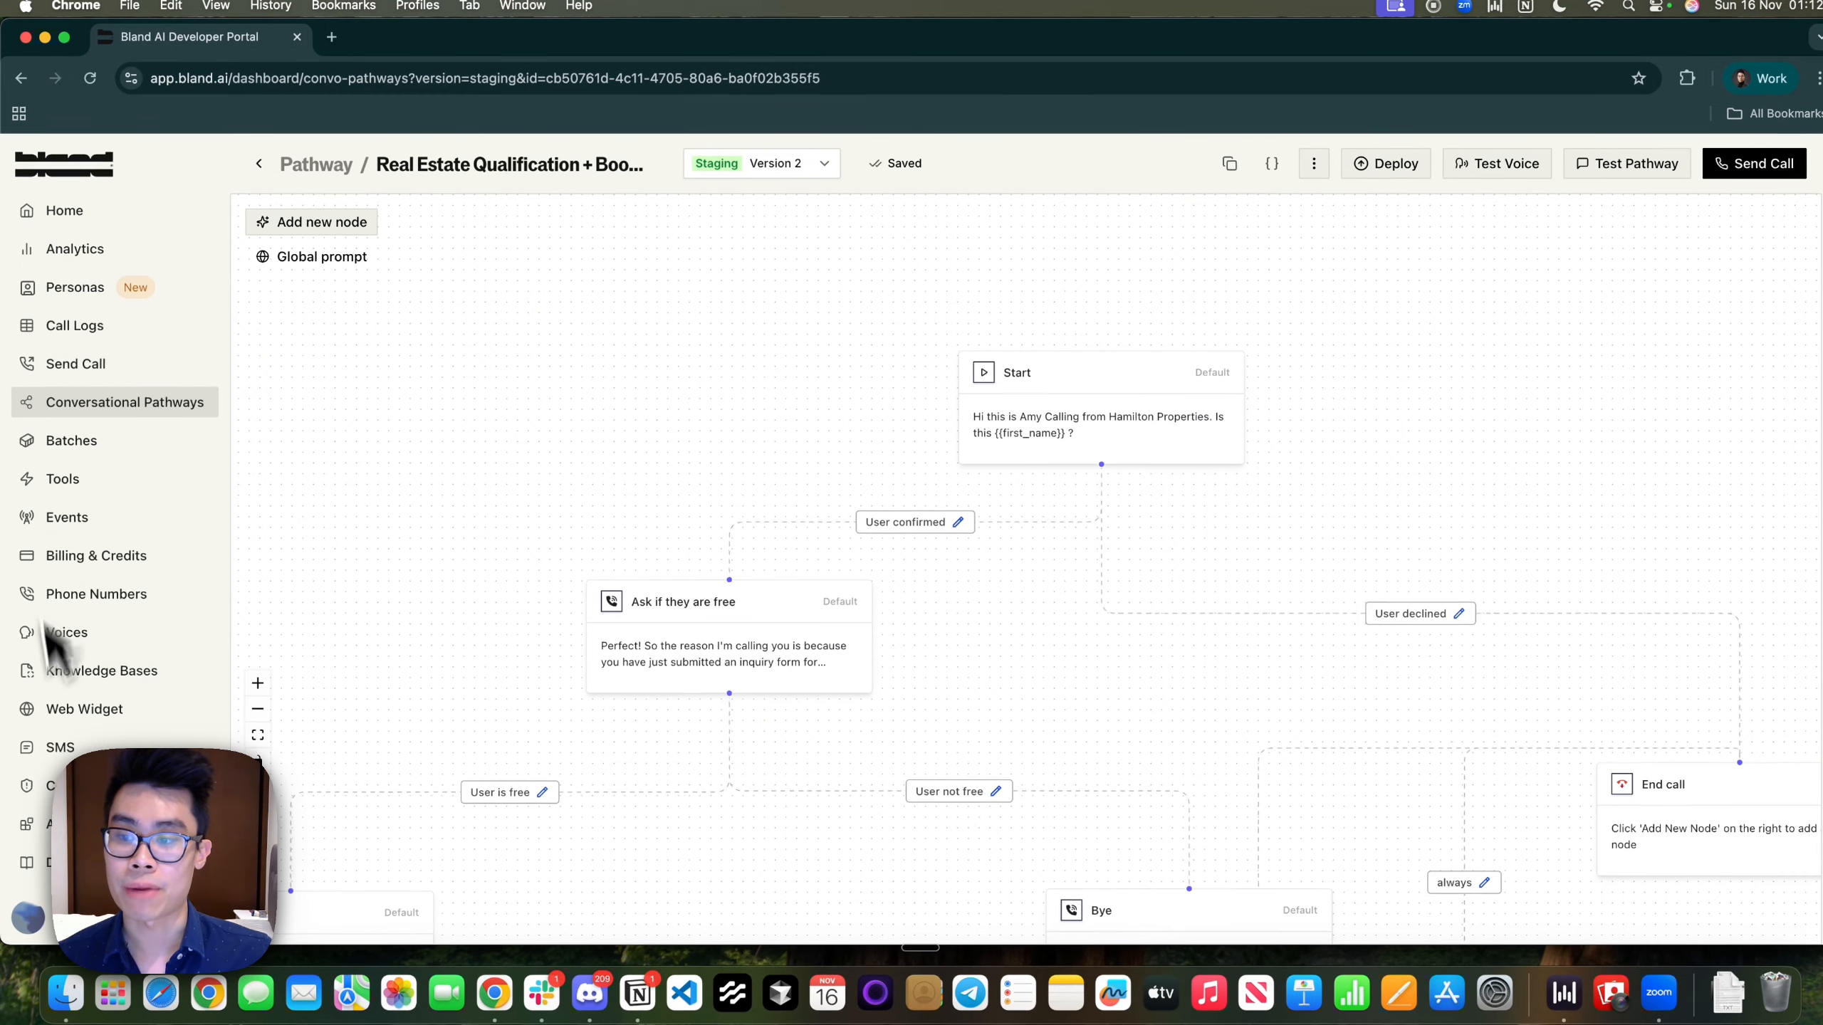
View the three active API keys in organization Settings, then go to Conversational Pathways
{"action": "left_click", "coordinate": [32, 923]}
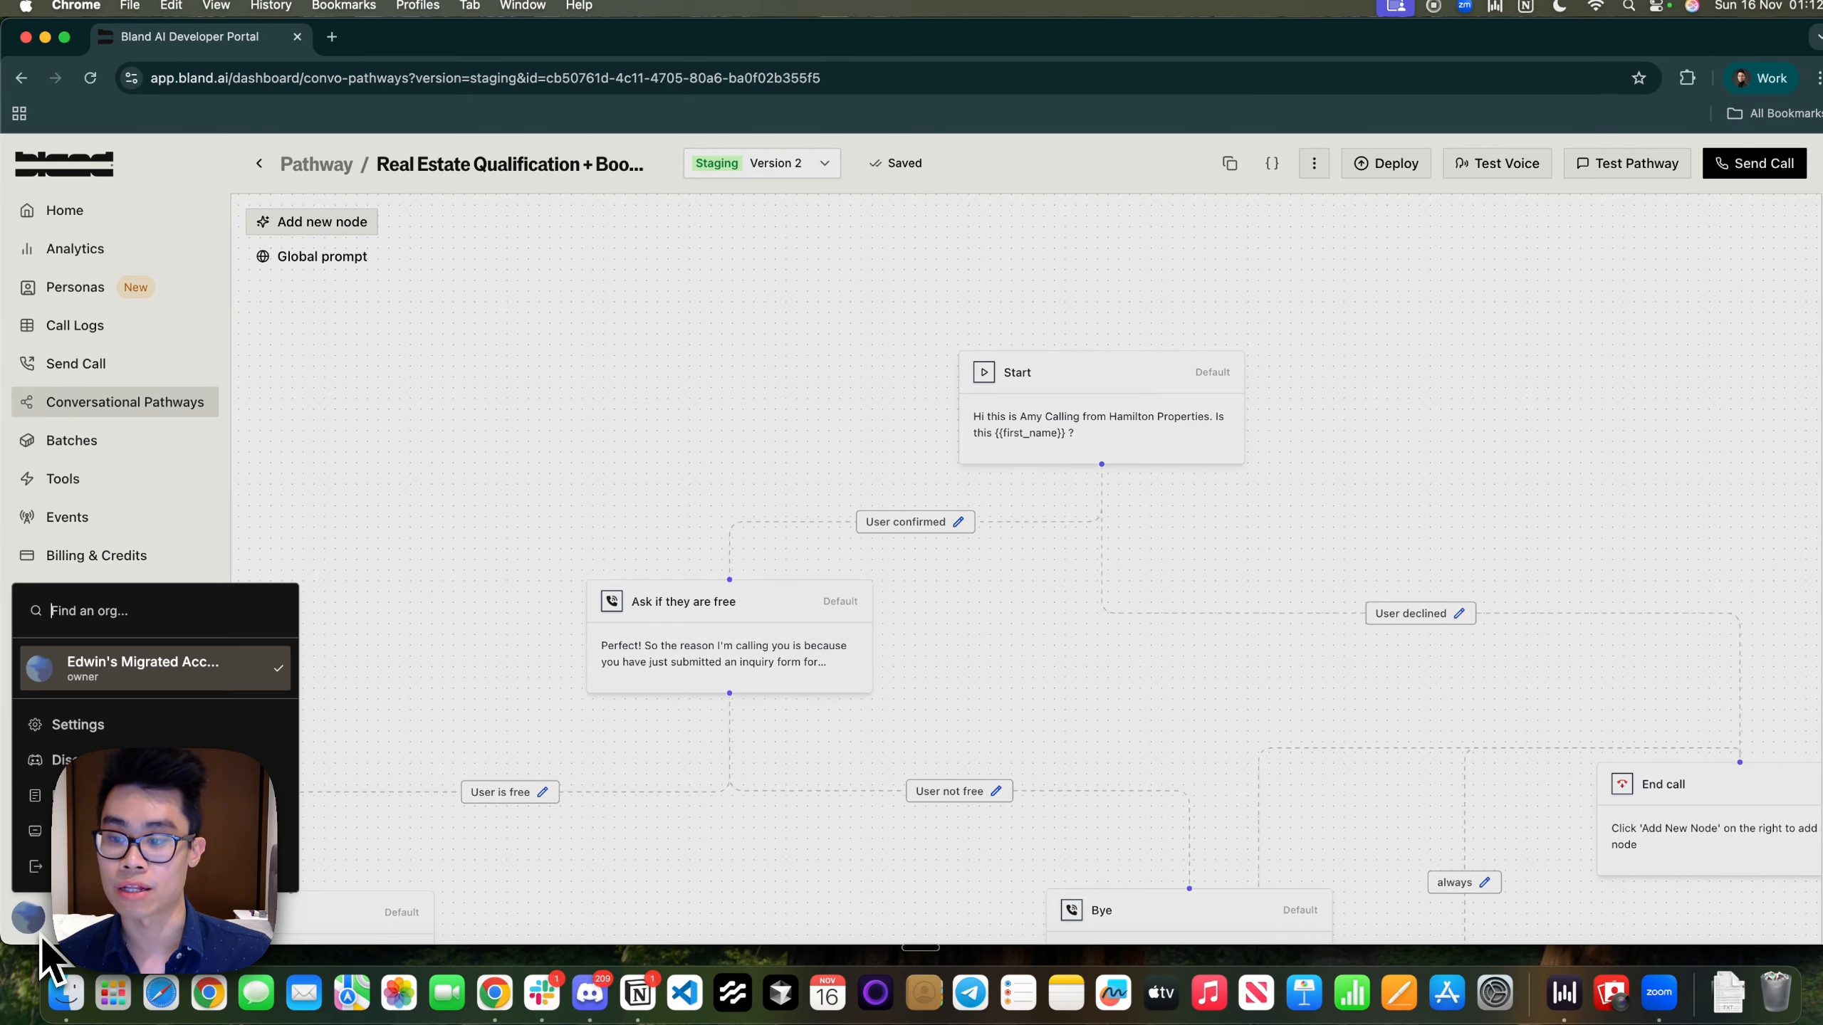
{"action": "left_click", "coordinate": [141, 714]}
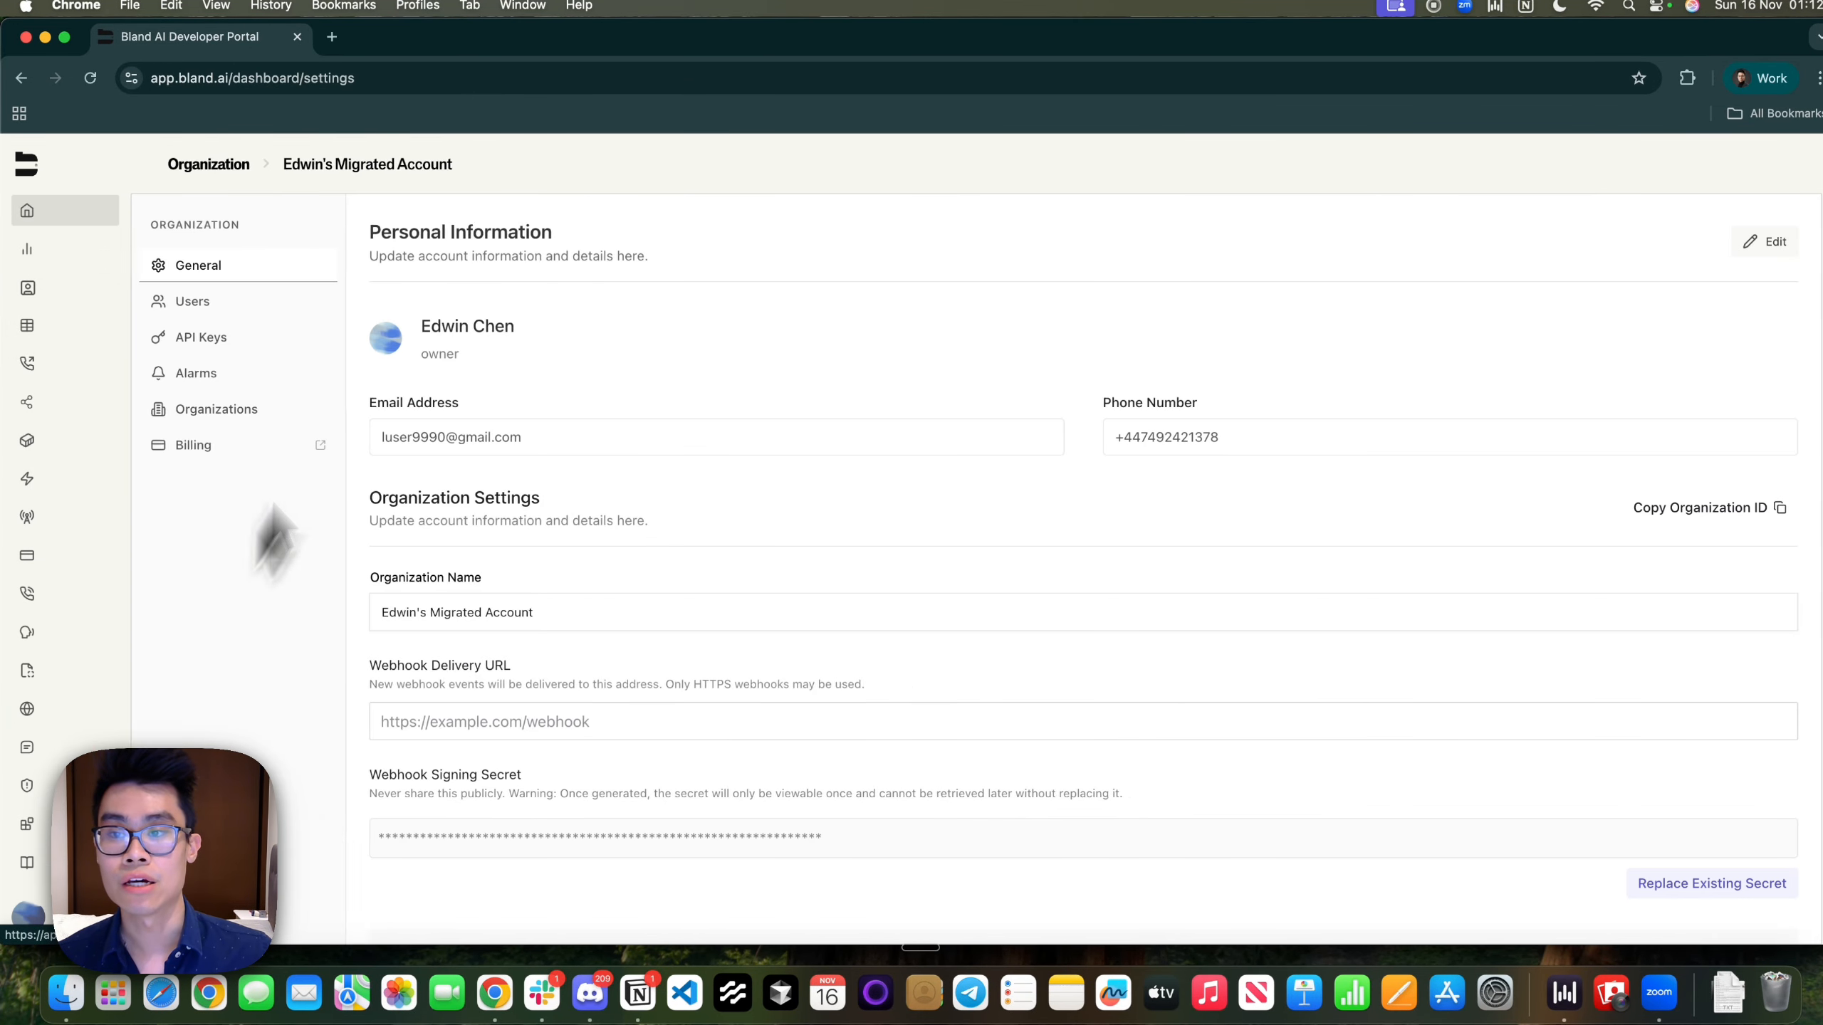
{"action": "left_click", "coordinate": [170, 351]}
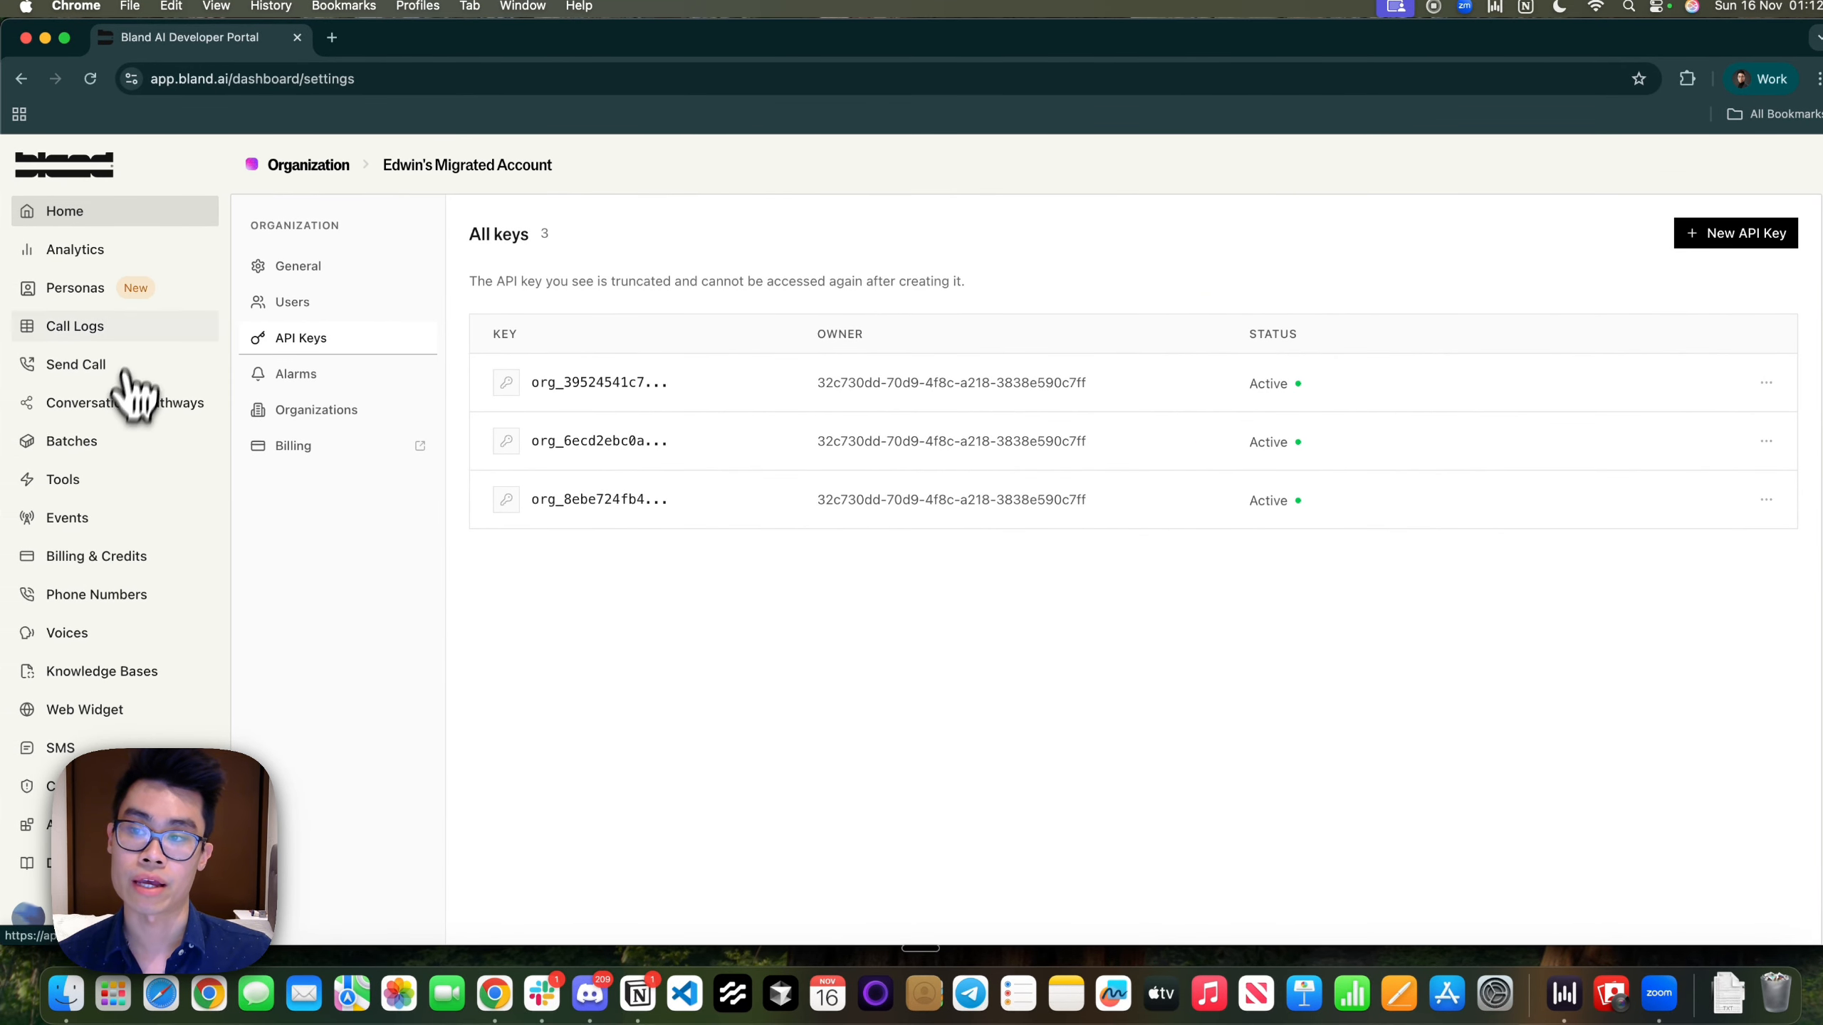
{"action": "left_click", "coordinate": [133, 413]}
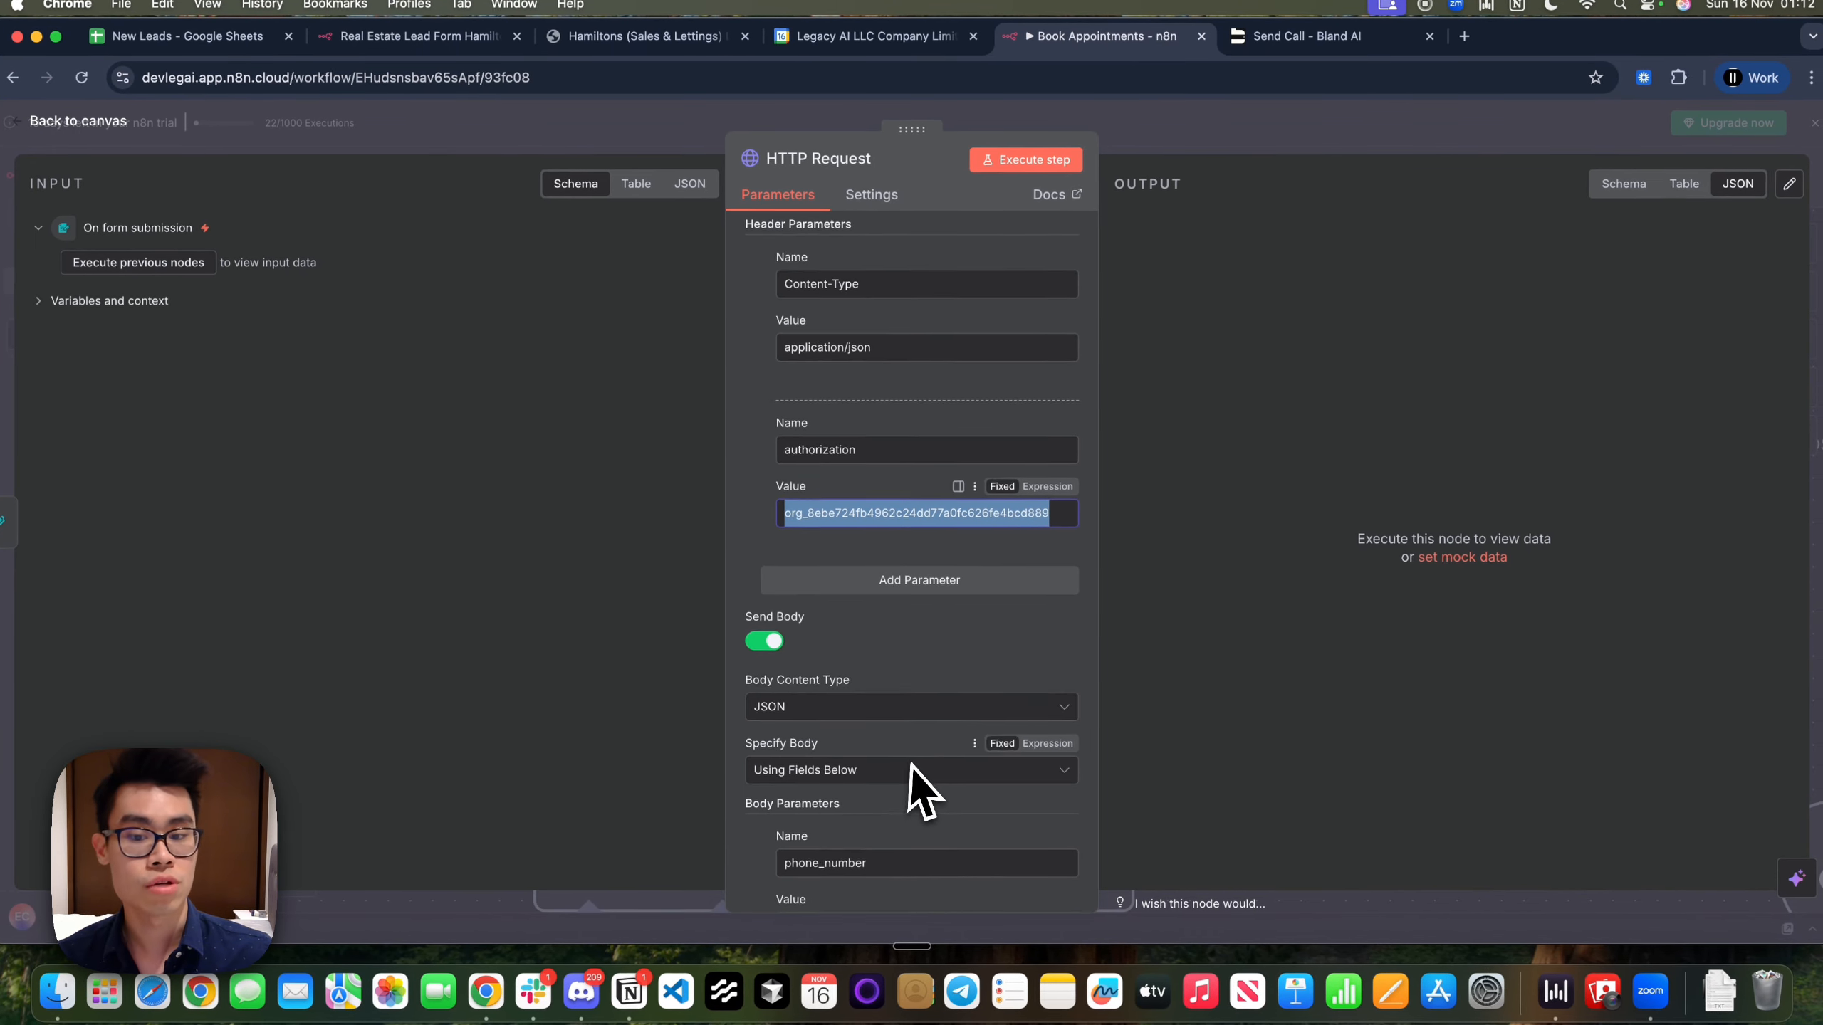
Review the HTTP Request body fields, including the phone_number parameter, against the submitted lead form
{"action": "scroll", "coordinate": [1811, 788], "scroll_direction": "up", "scroll_amount": 2}
{"action": "scroll", "coordinate": [931, 596], "scroll_direction": "down", "scroll_amount": 5}
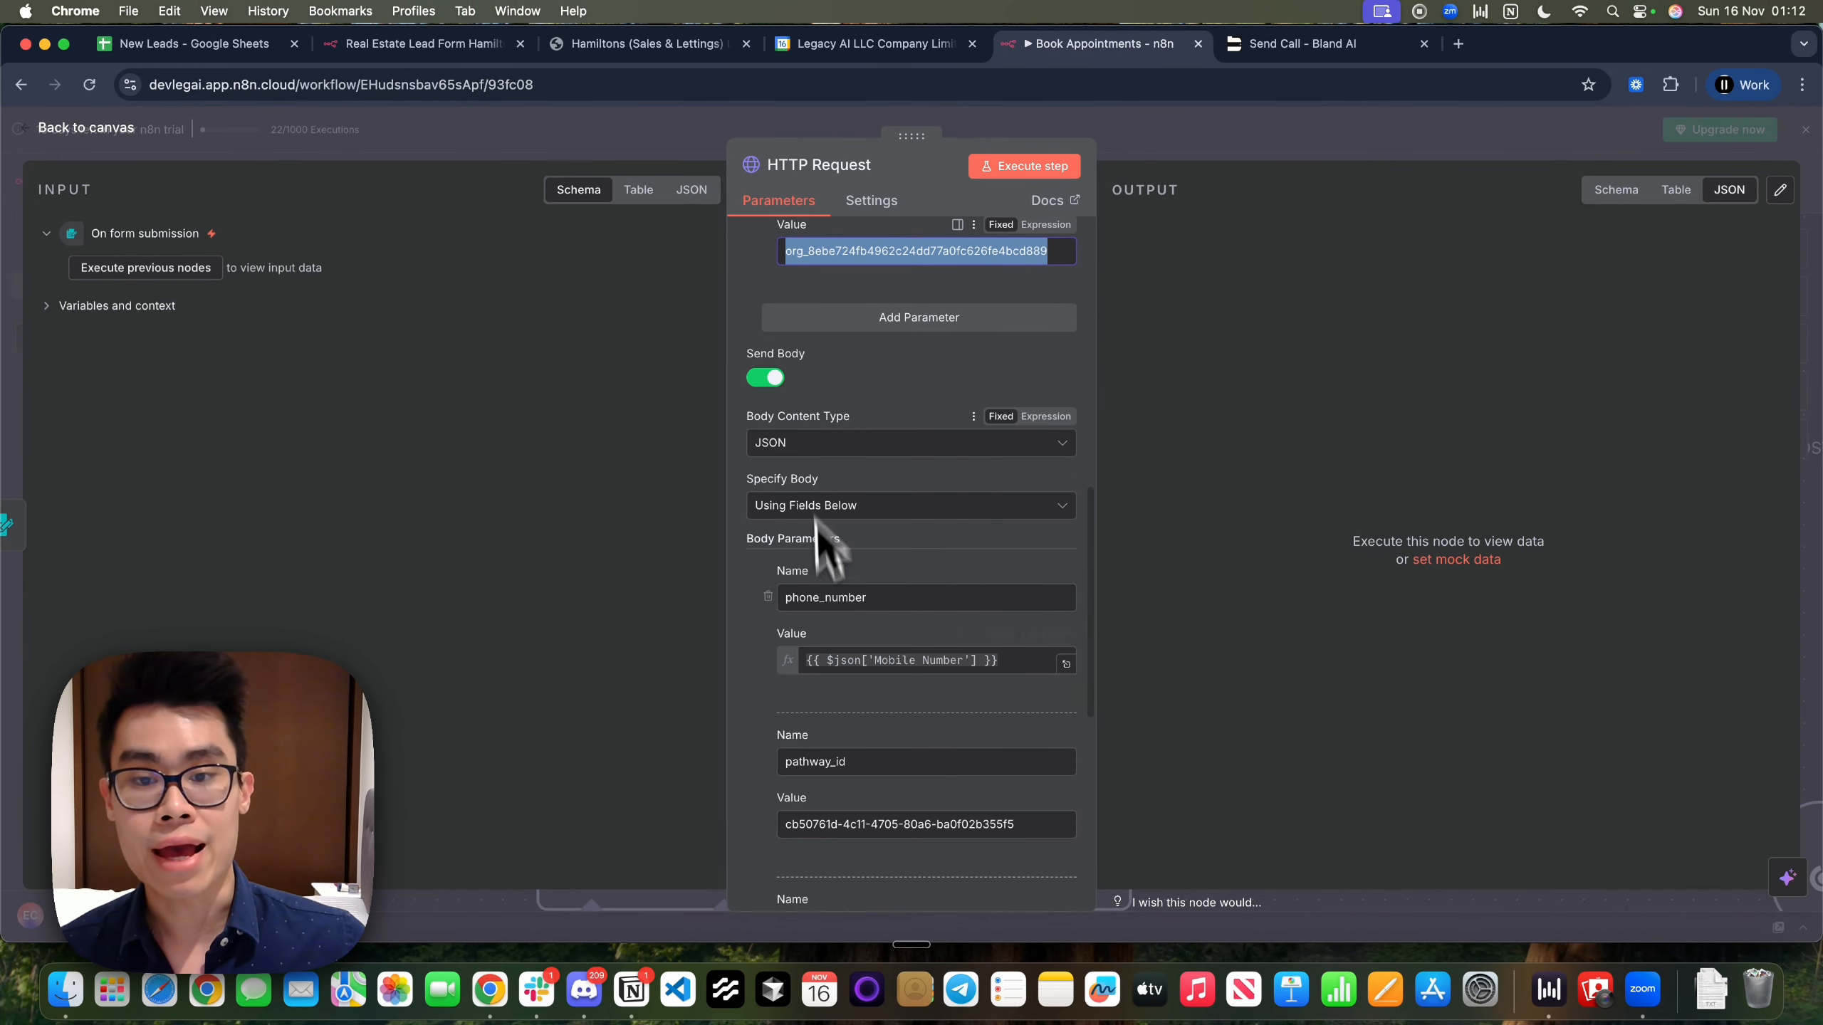
{"action": "scroll", "coordinate": [901, 632], "scroll_direction": "down", "scroll_amount": 1}
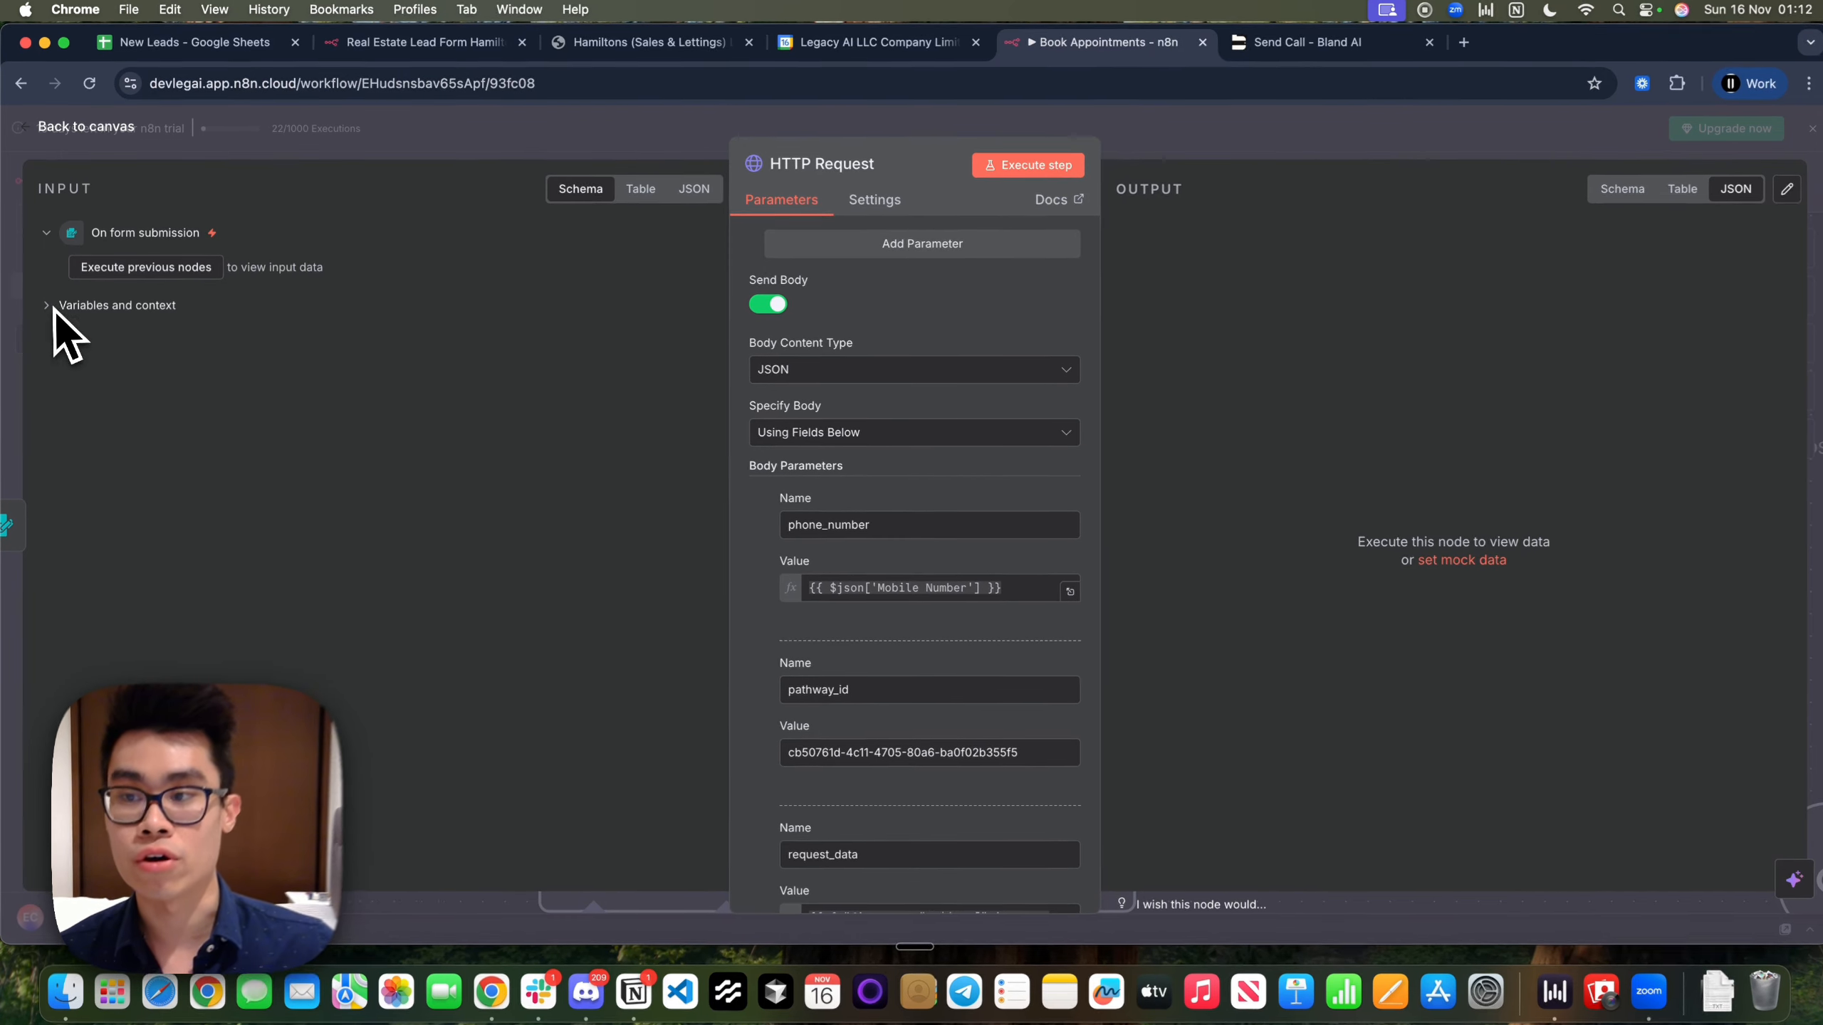
{"action": "left_click", "coordinate": [50, 306]}
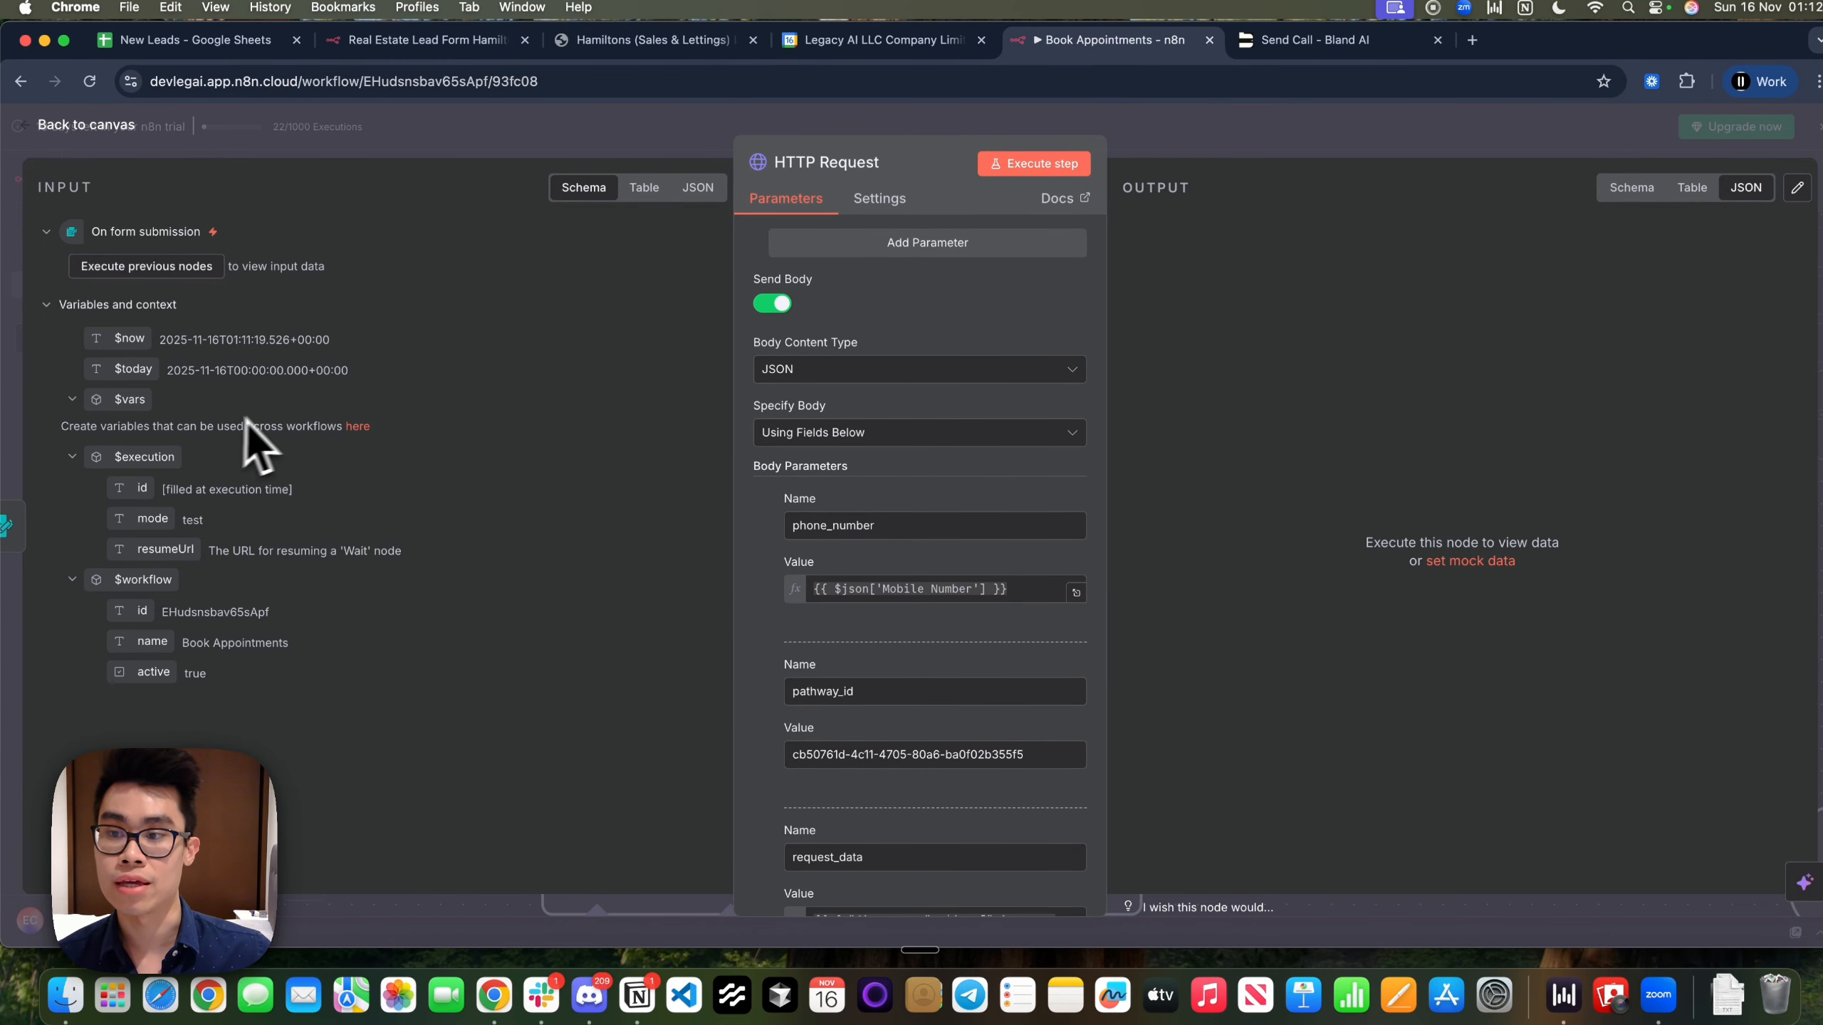
{"action": "left_click", "coordinate": [46, 306]}
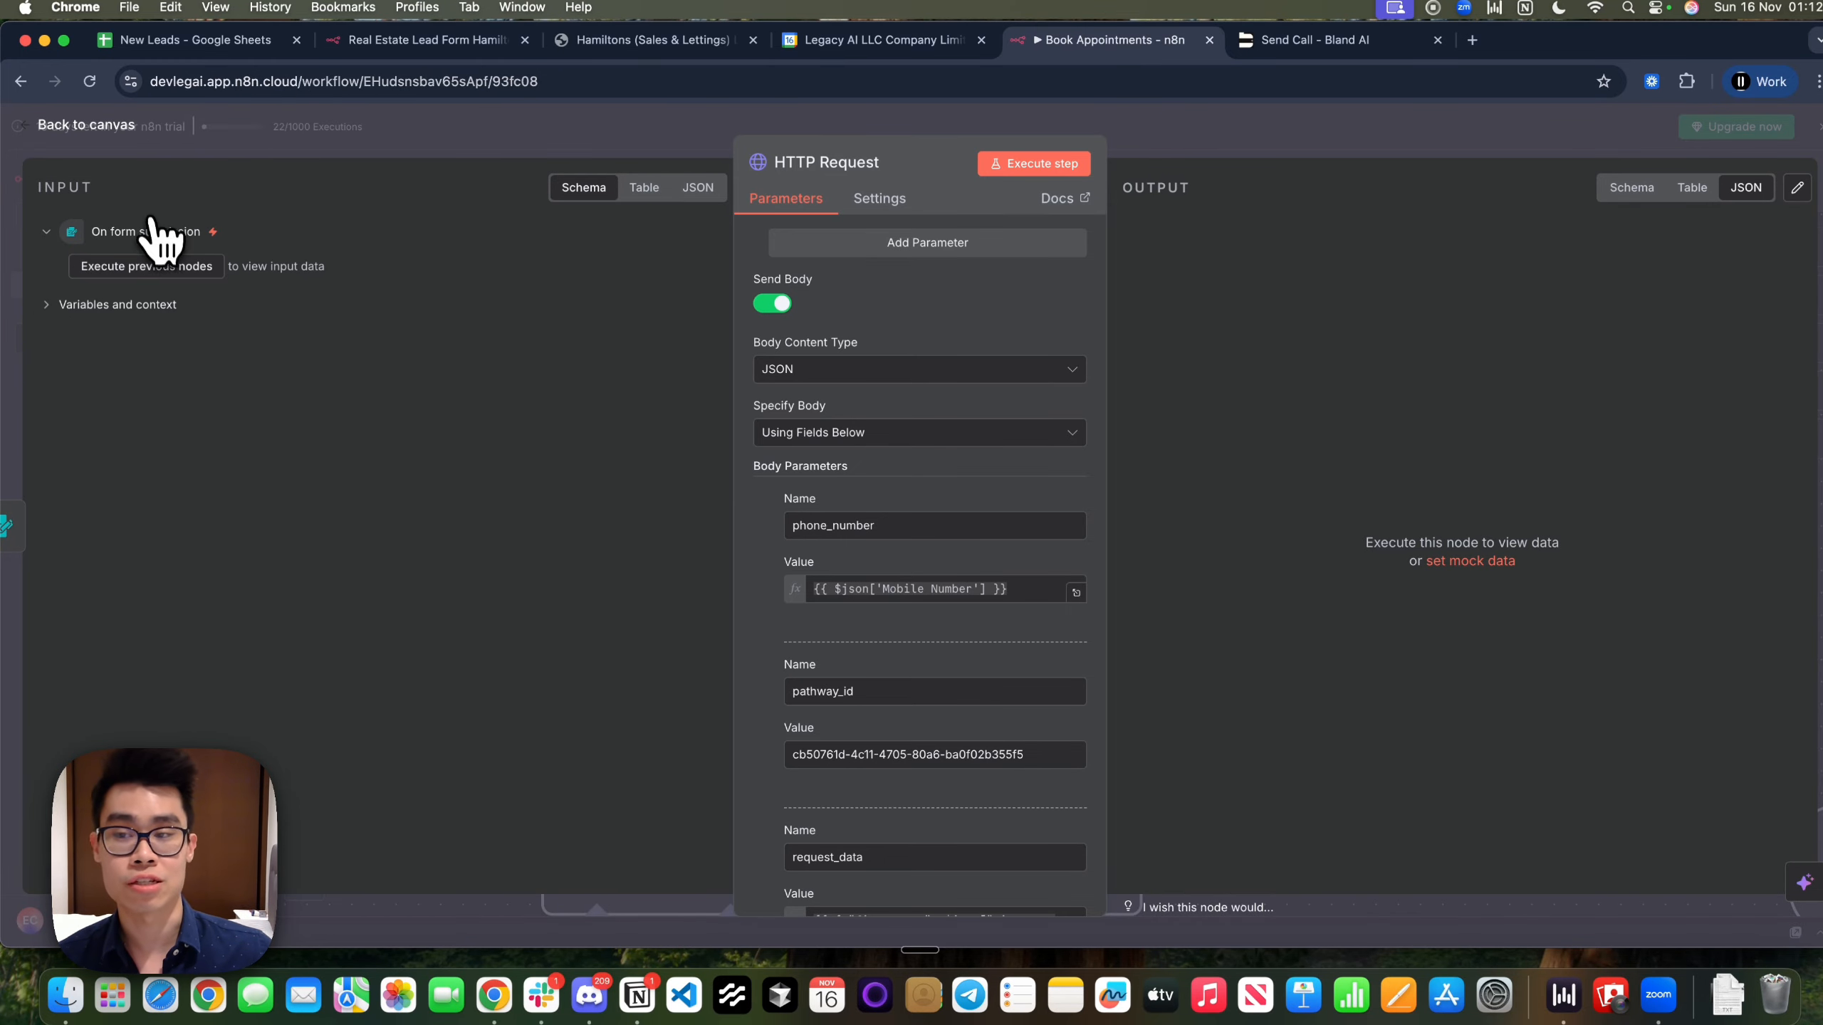
{"action": "scroll", "coordinate": [839, 761], "scroll_direction": "down", "scroll_amount": 2}
{"action": "scroll", "coordinate": [854, 717], "scroll_direction": "up", "scroll_amount": 3}
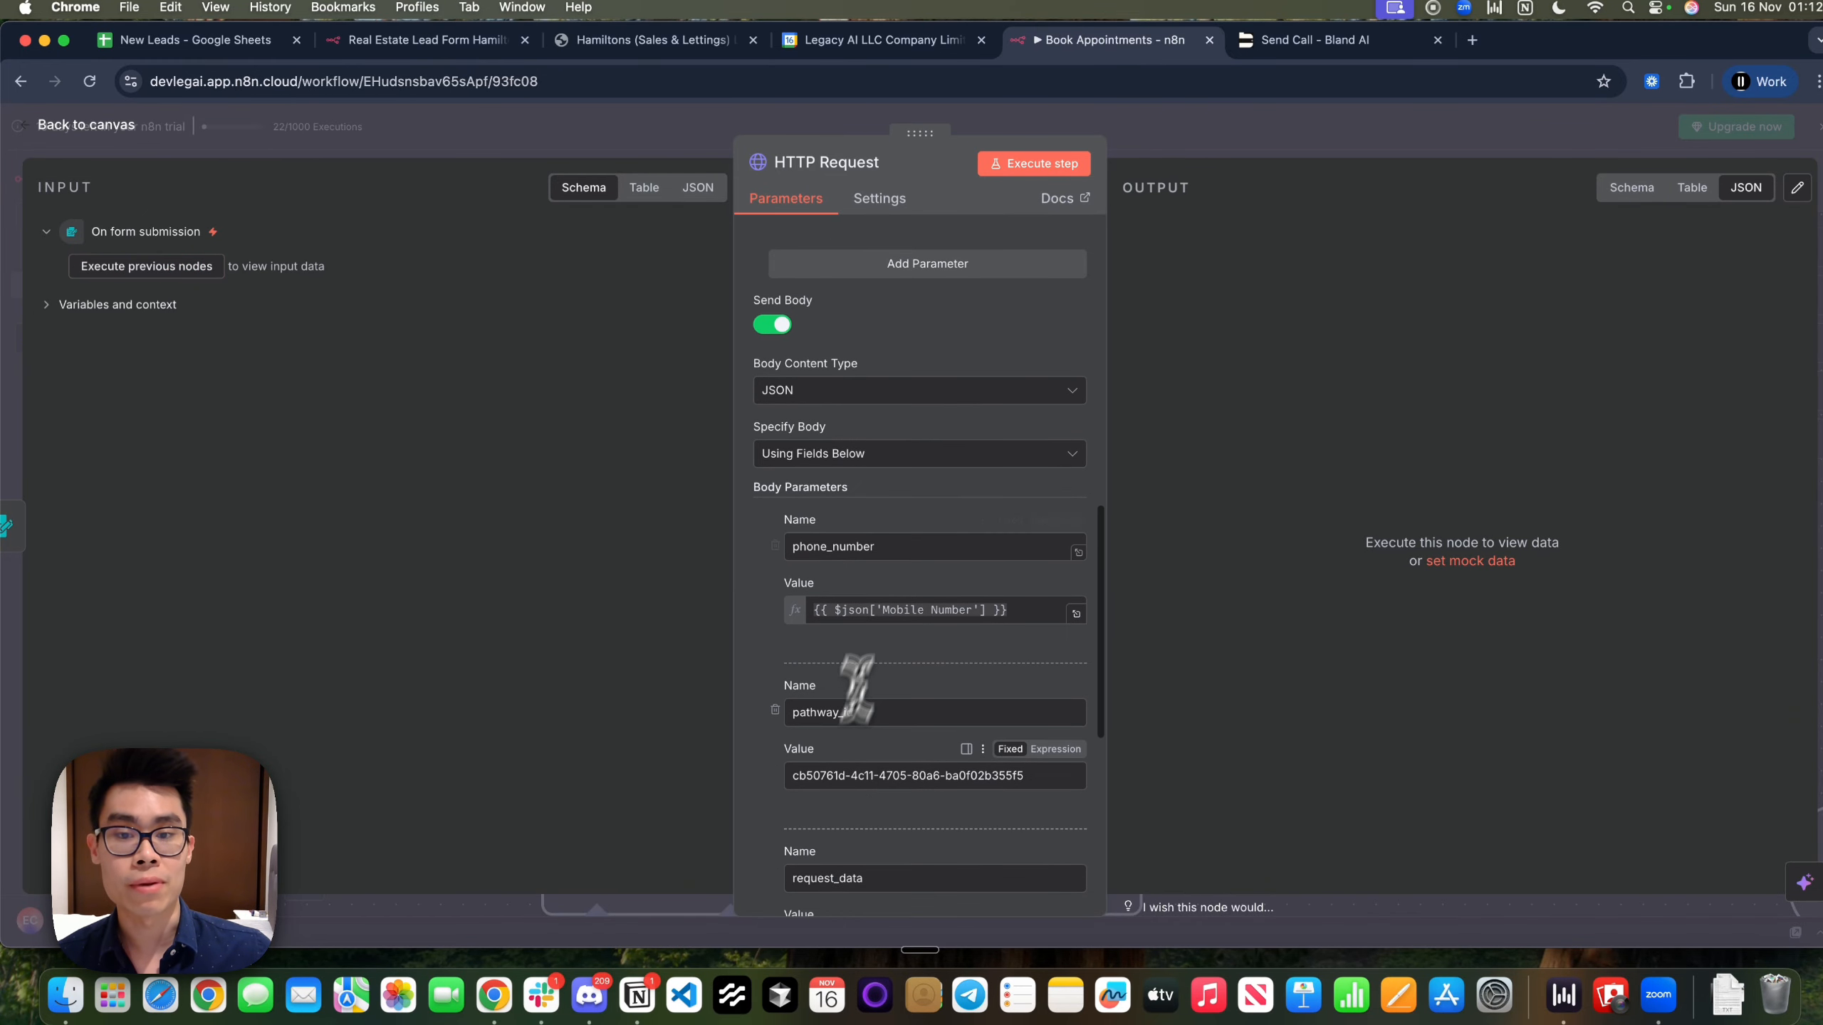
{"action": "left_click", "coordinate": [926, 550]}
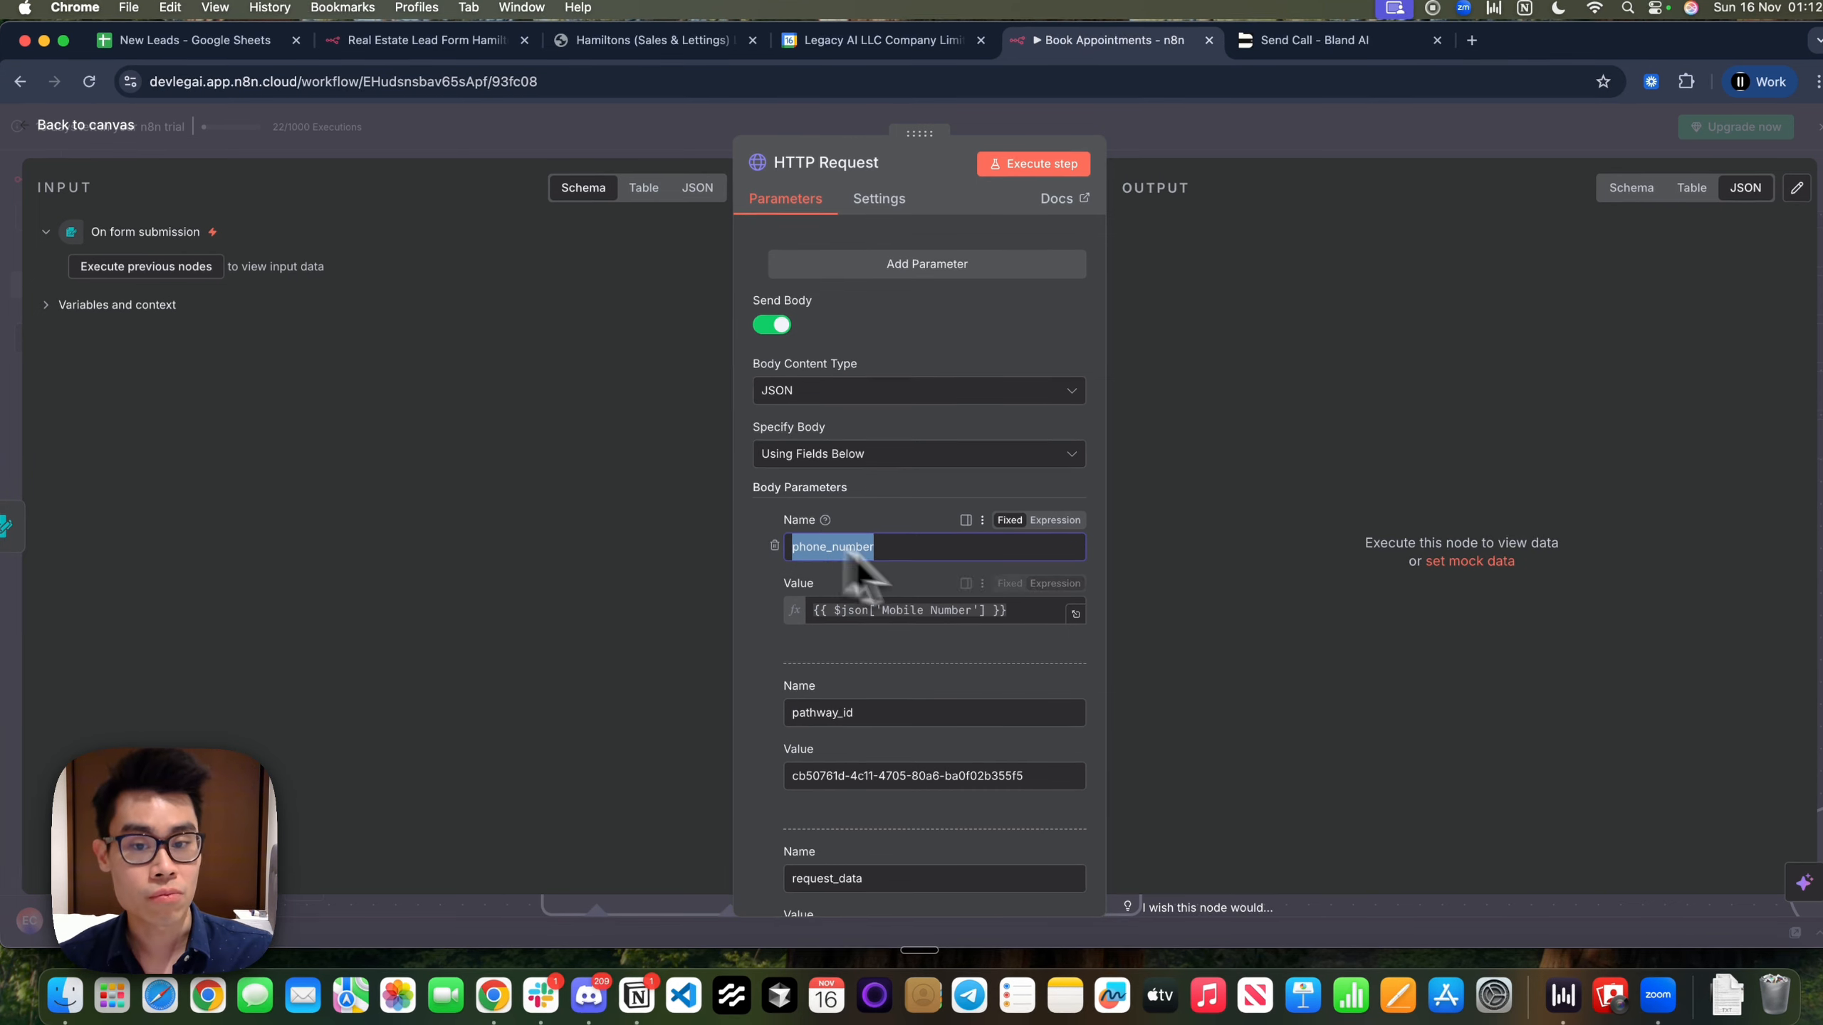
{"action": "left_click", "coordinate": [431, 43]}
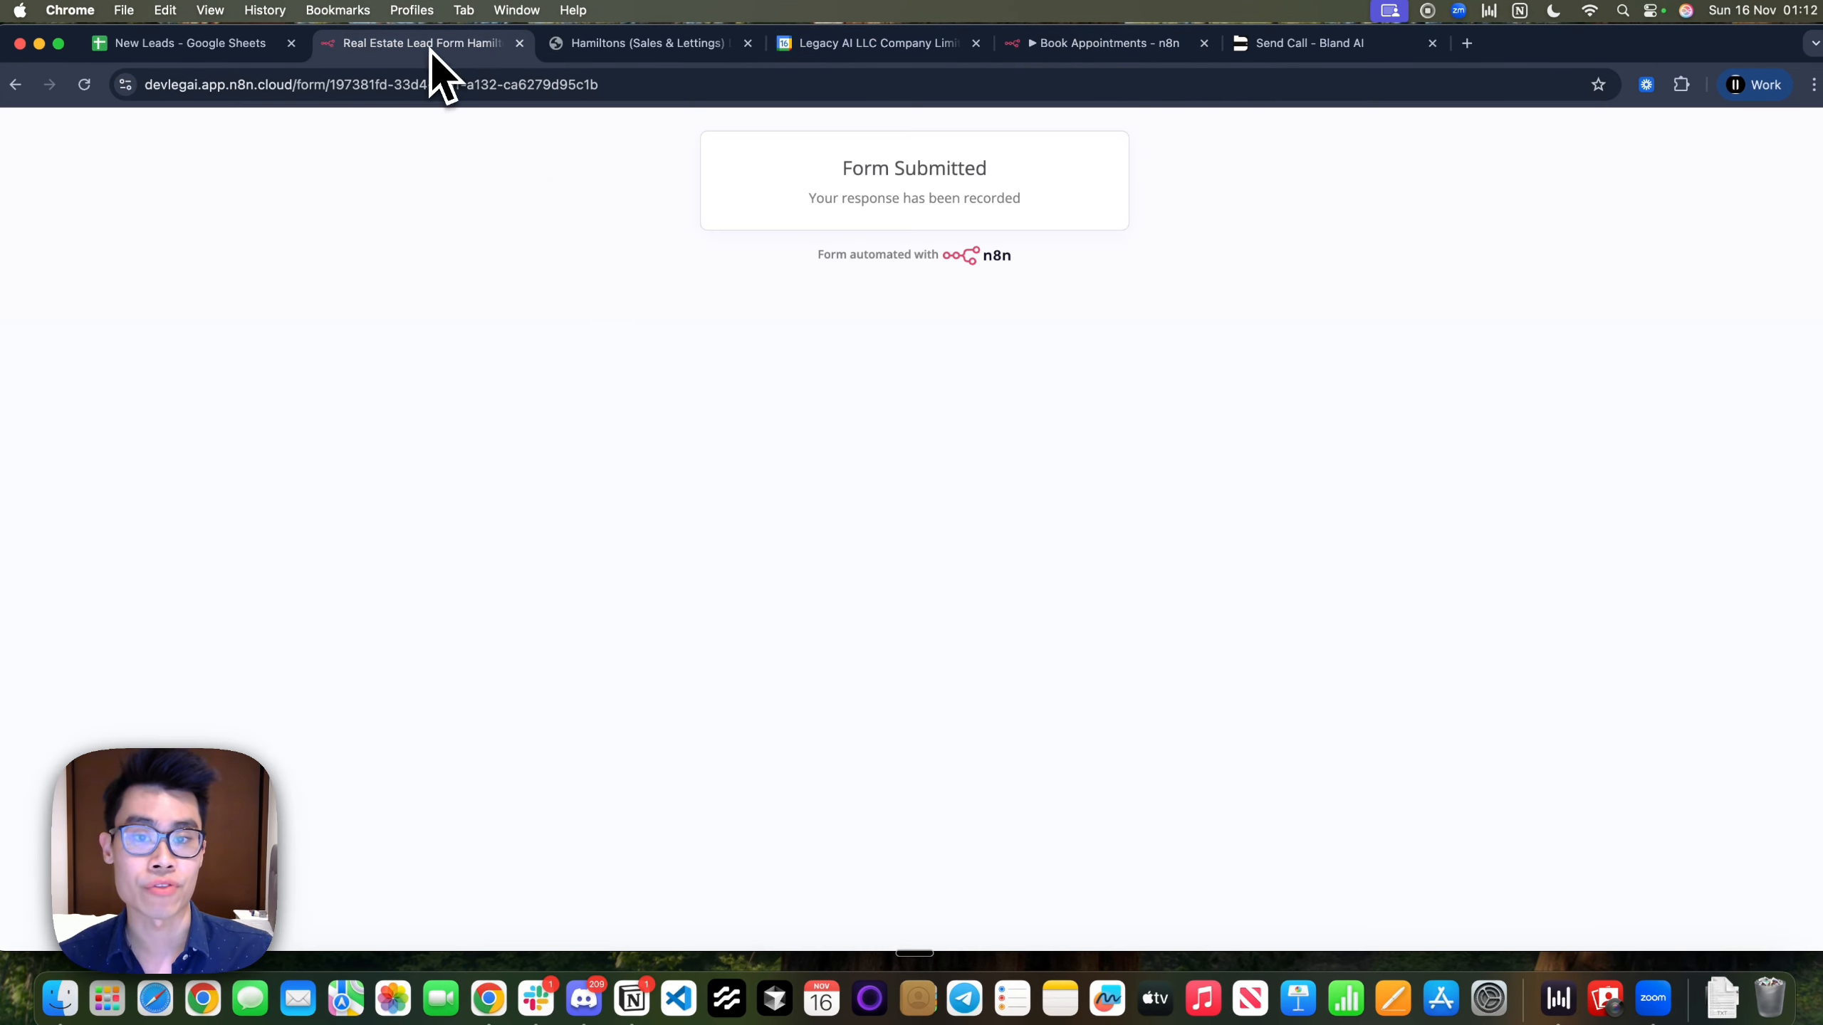
{"action": "left_click", "coordinate": [1087, 44]}
Compare the pathway_id value with Bland AI's pathway, then open the request_data expression editor
{"action": "scroll", "coordinate": [997, 602], "scroll_direction": "down", "scroll_amount": 5}
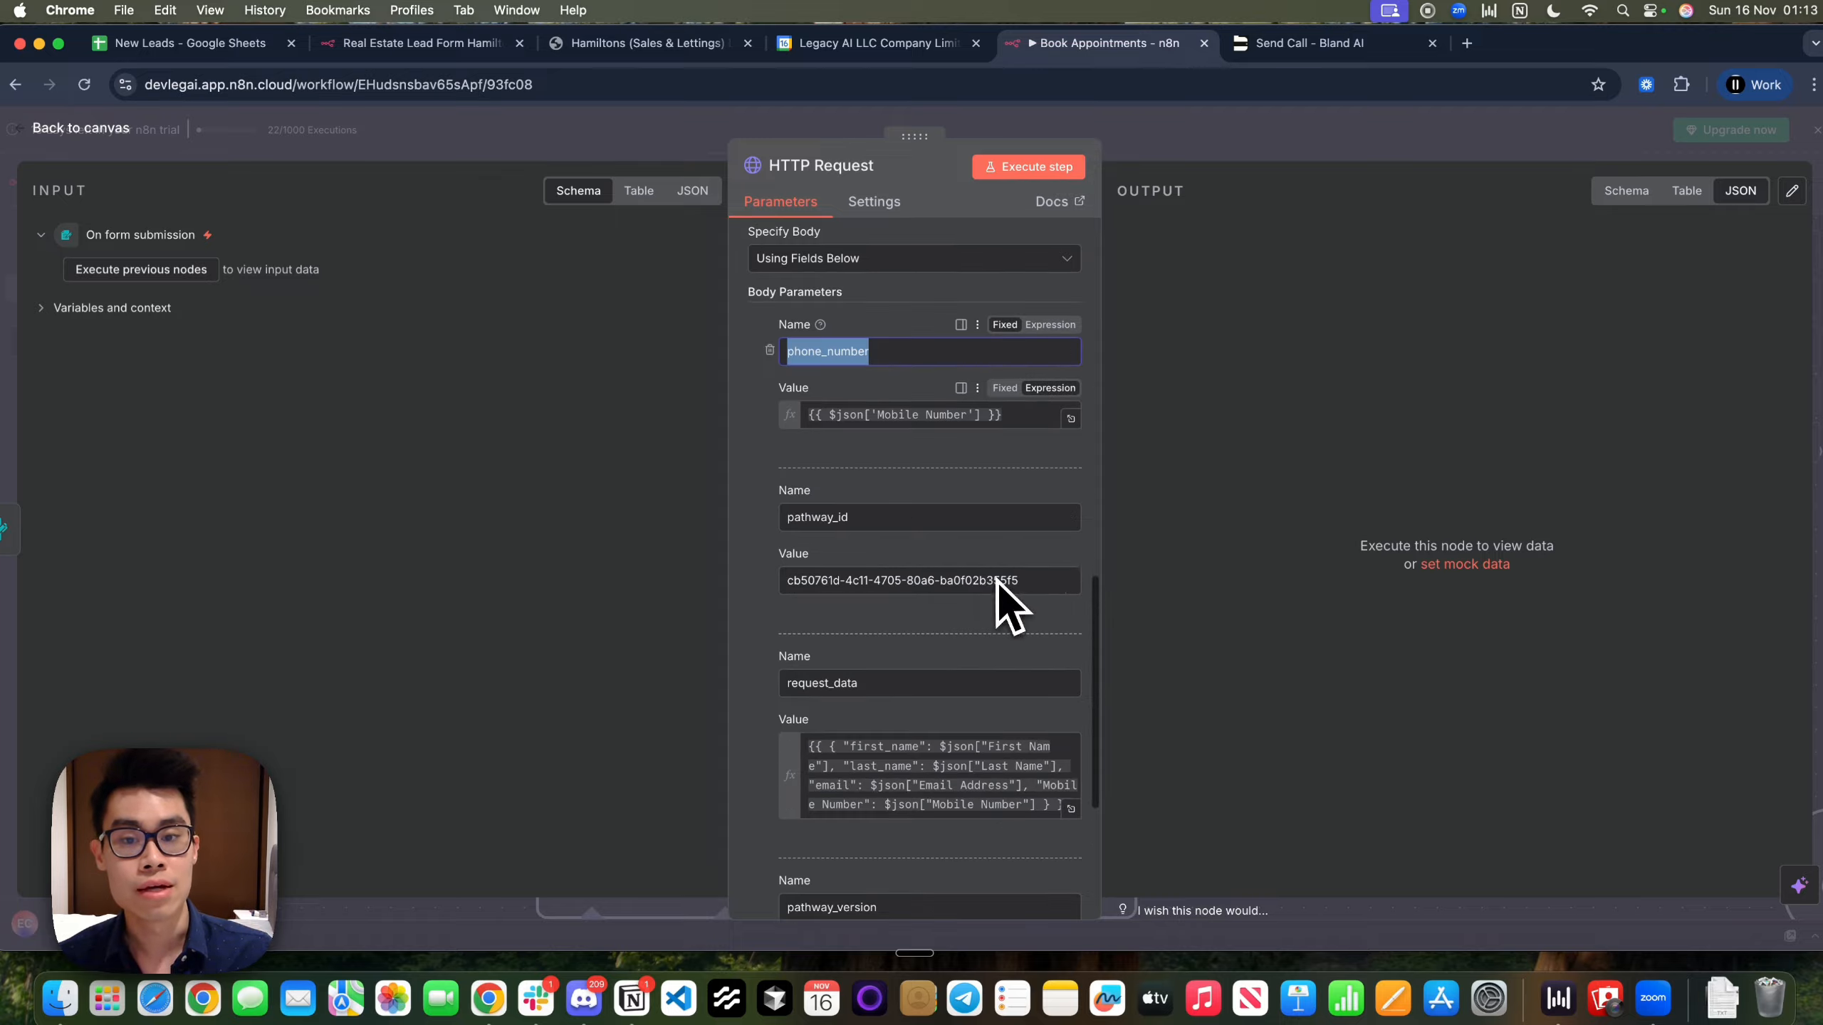
{"action": "left_click_drag", "start_coordinate": [877, 525], "coordinate": [701, 515]}
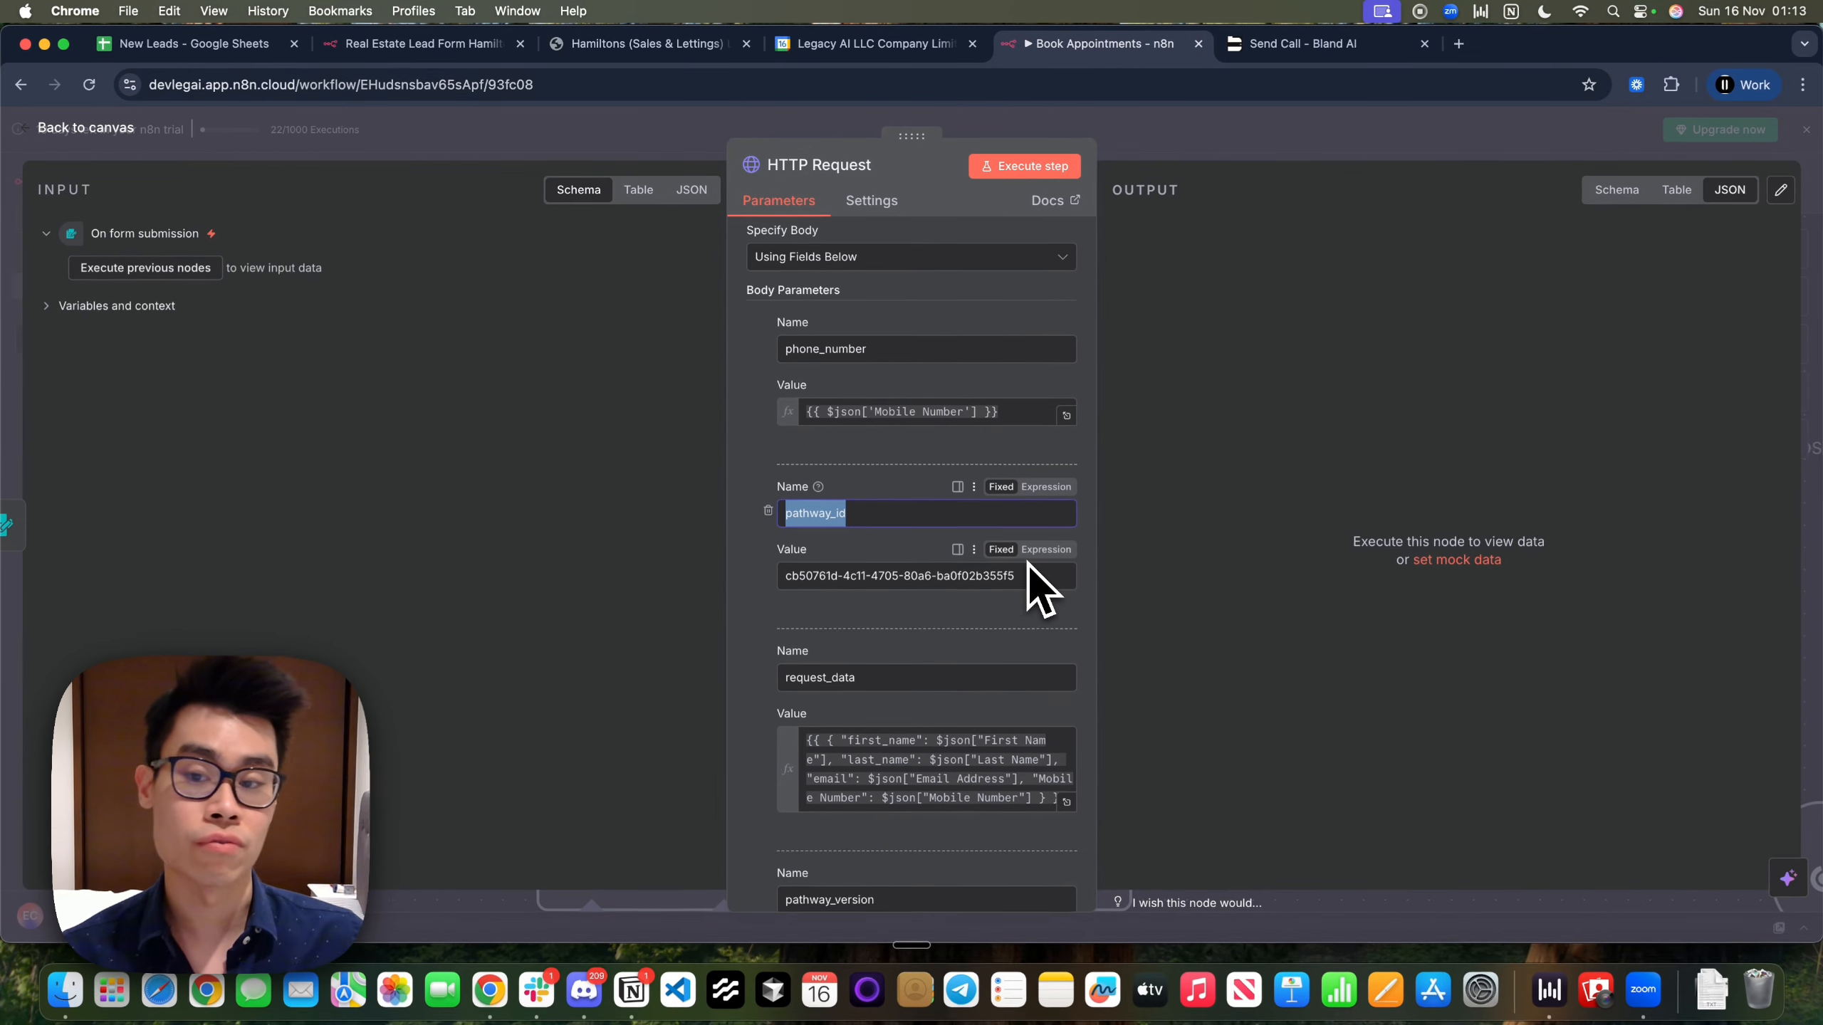
{"action": "key", "text": "ctrl+Left"}
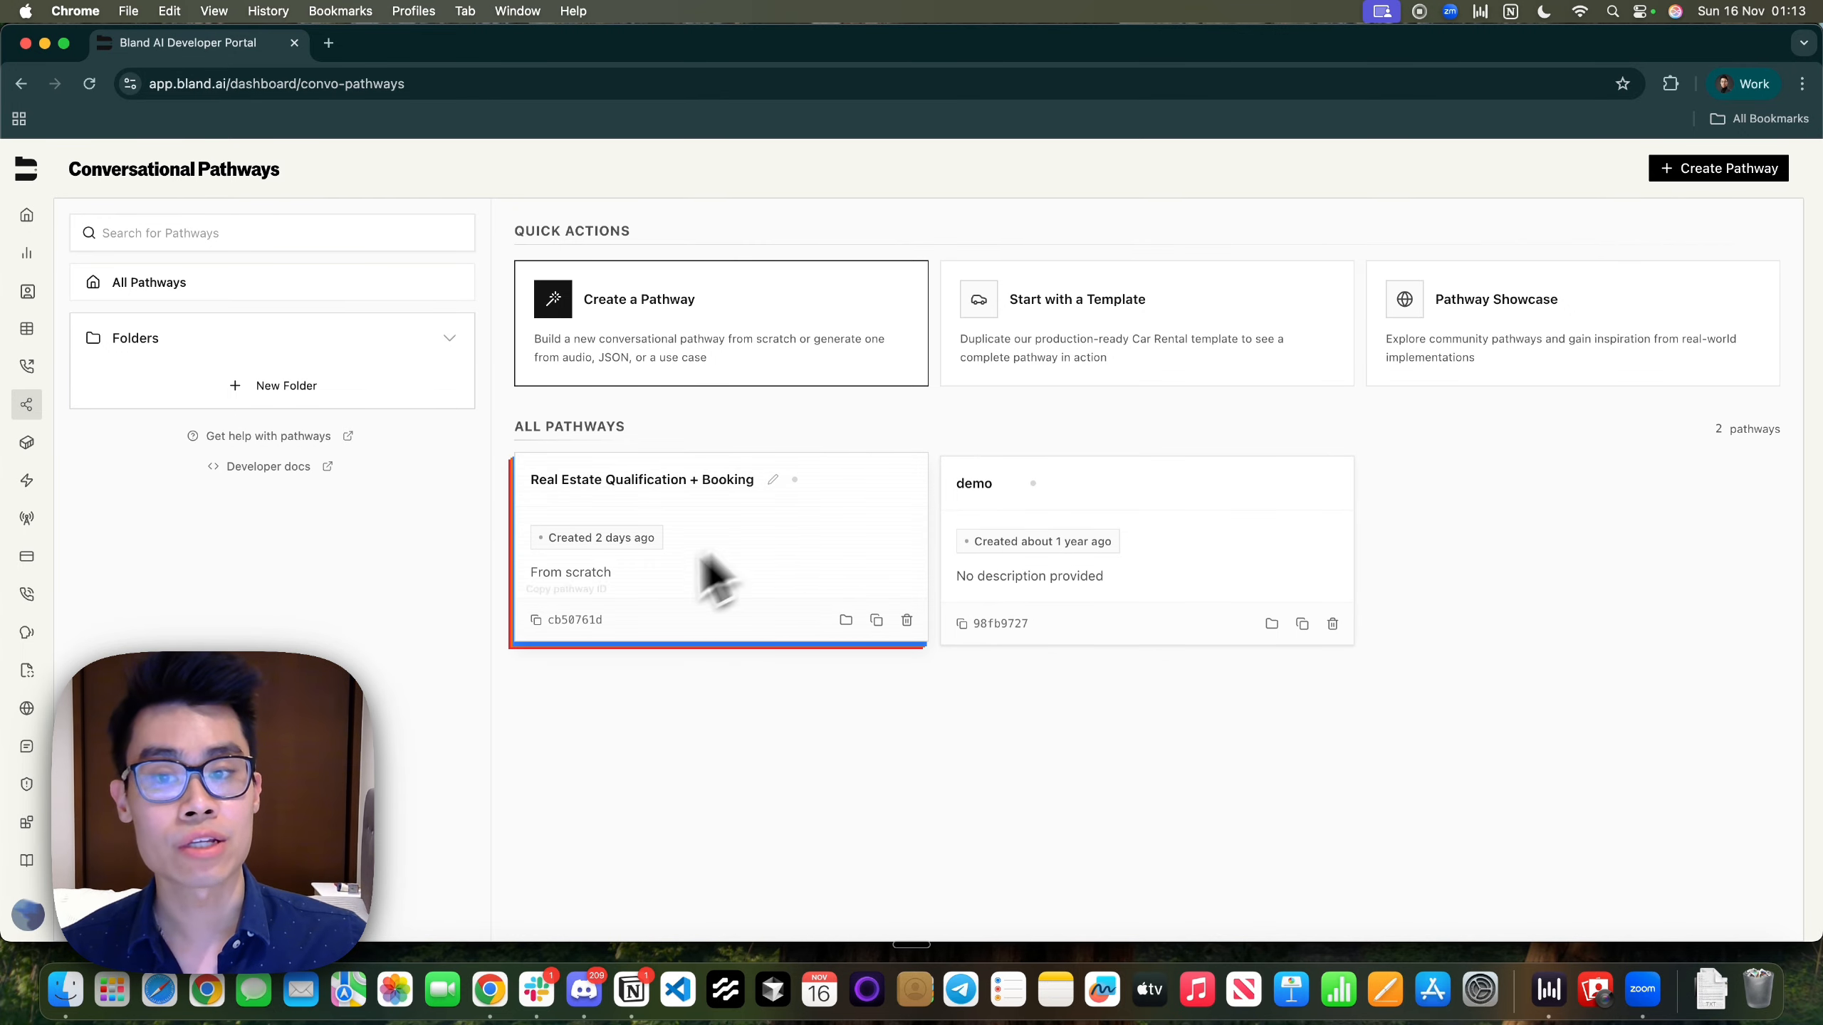
{"action": "key", "text": "ctrl+Right"}
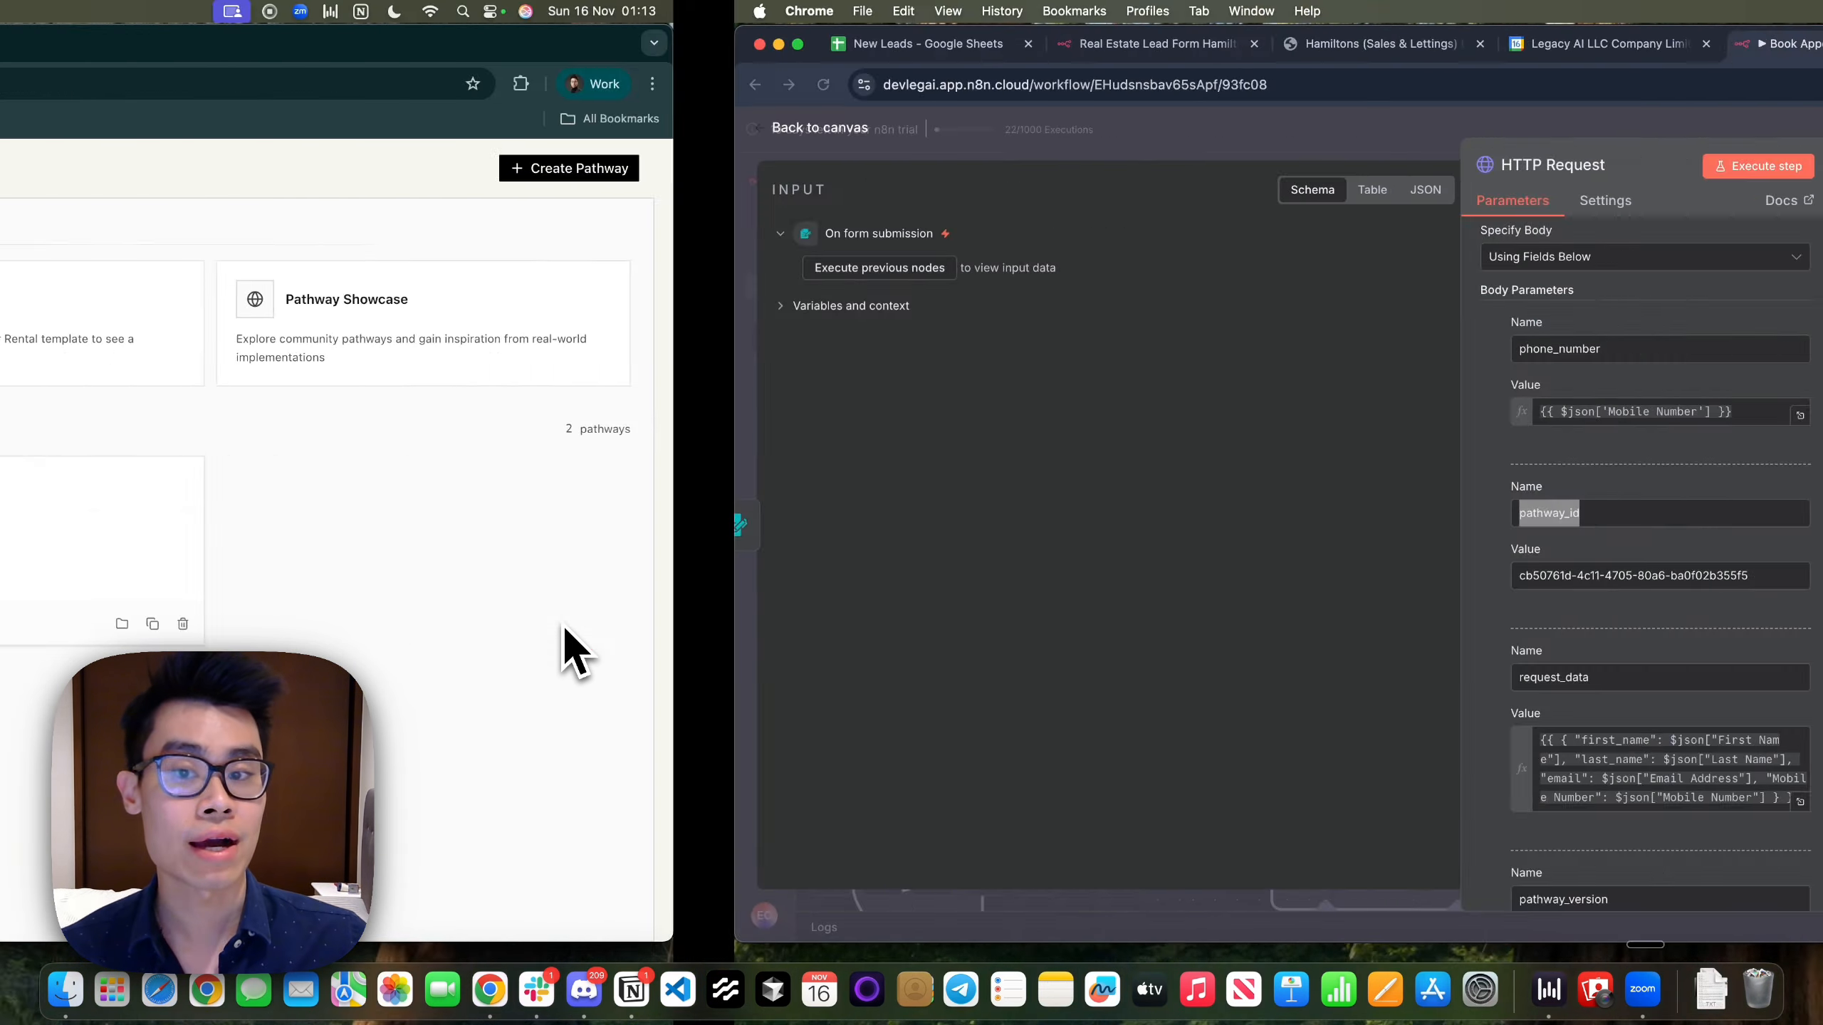
{"action": "left_click_drag", "start_coordinate": [1024, 585], "coordinate": [701, 580]}
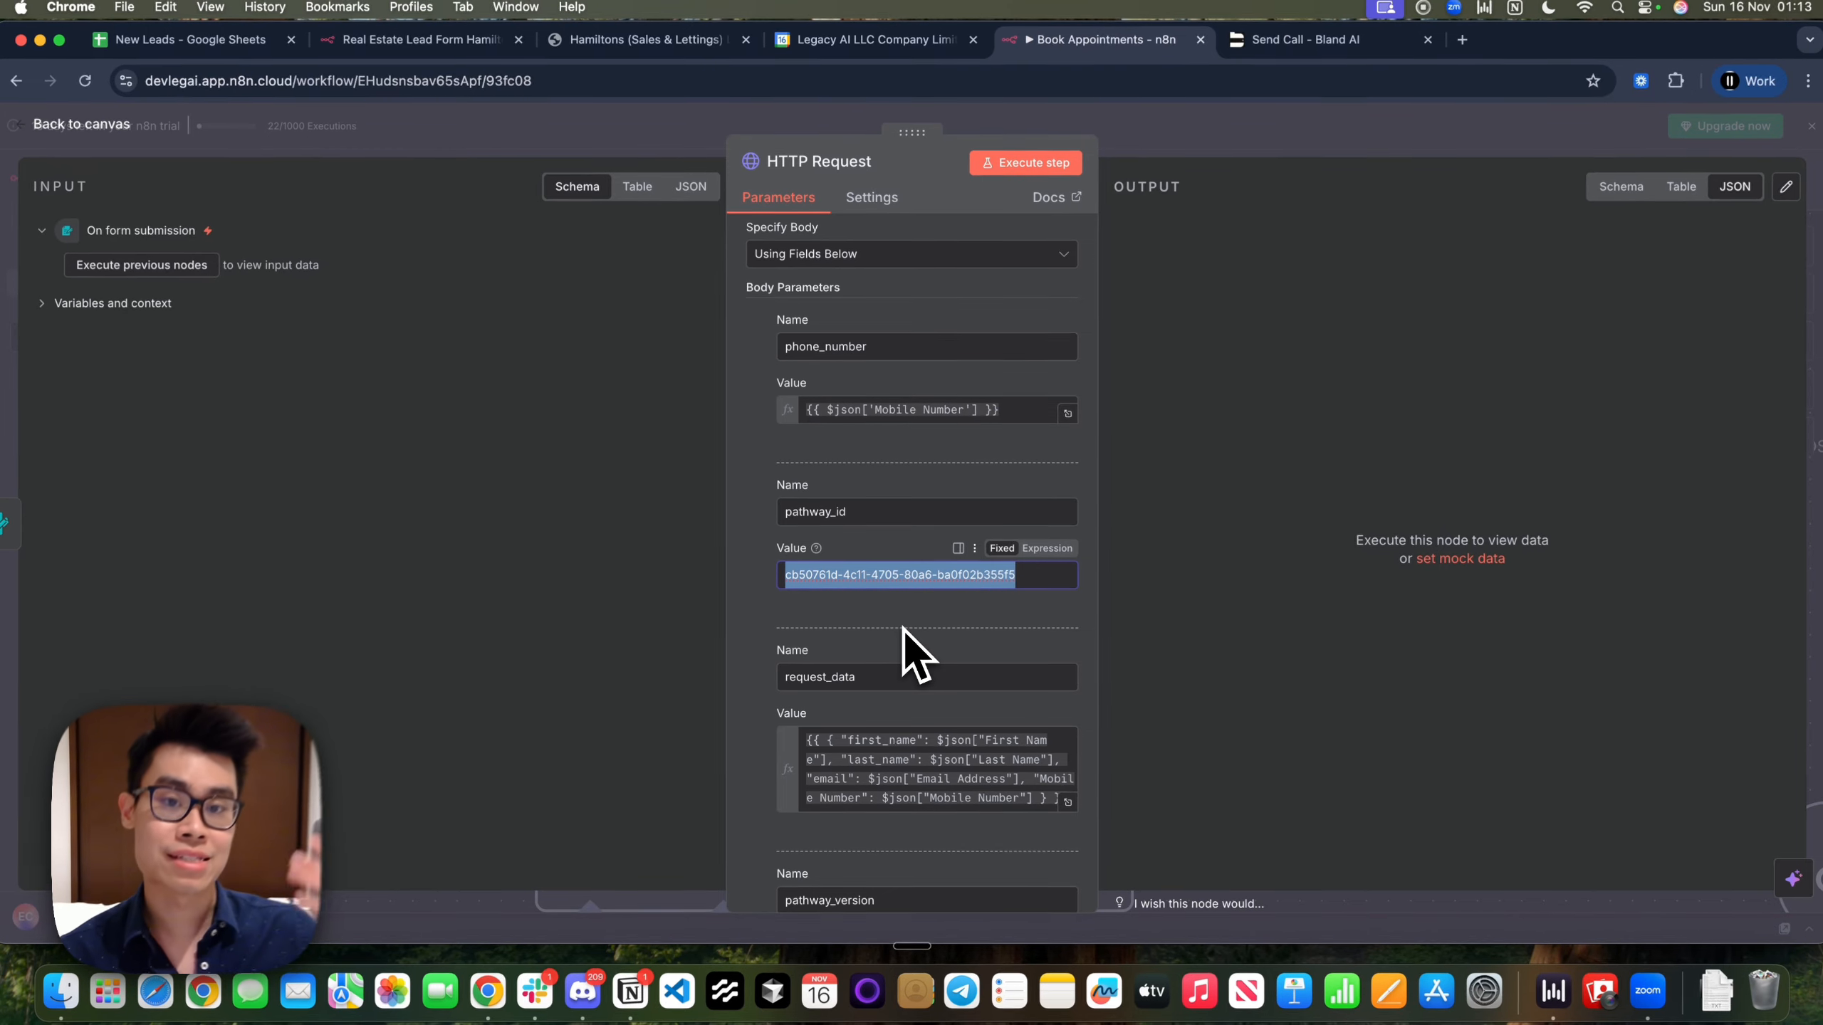
{"action": "key", "text": "ctrl+Left"}
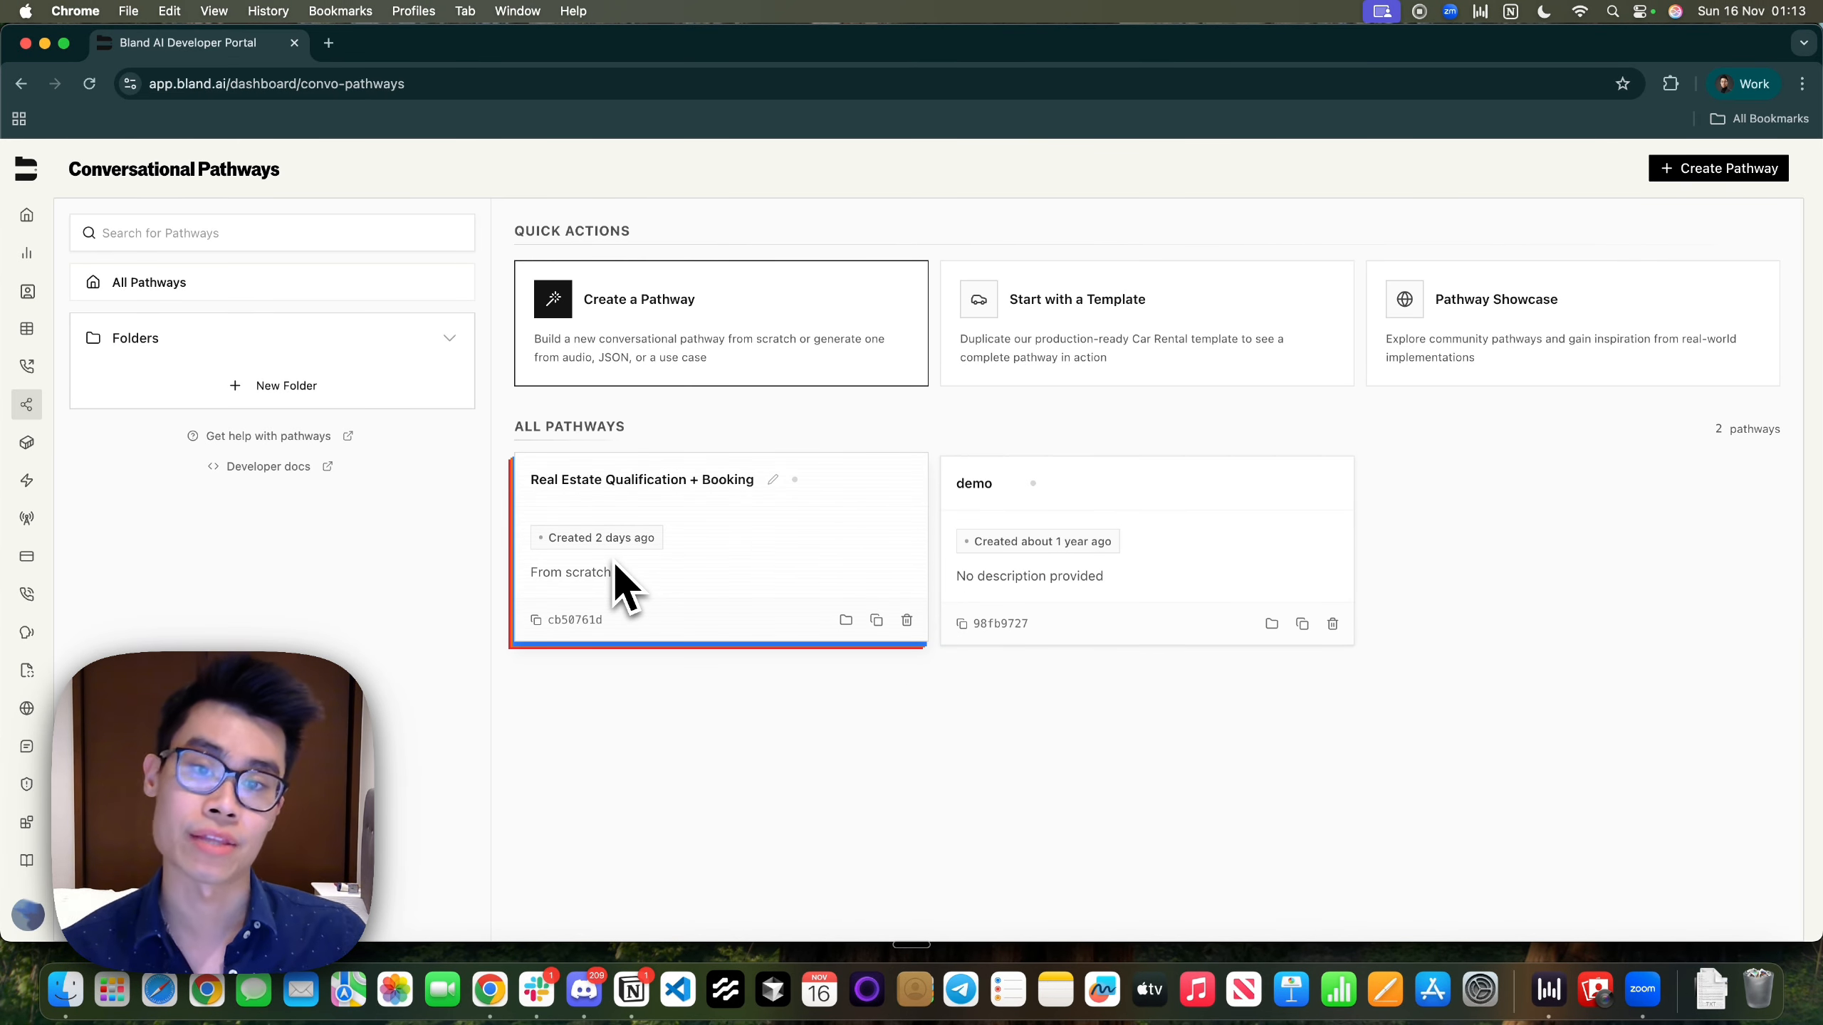
{"action": "key", "text": "ctrl+Right"}
{"action": "scroll", "coordinate": [969, 724], "scroll_direction": "down", "scroll_amount": 3}
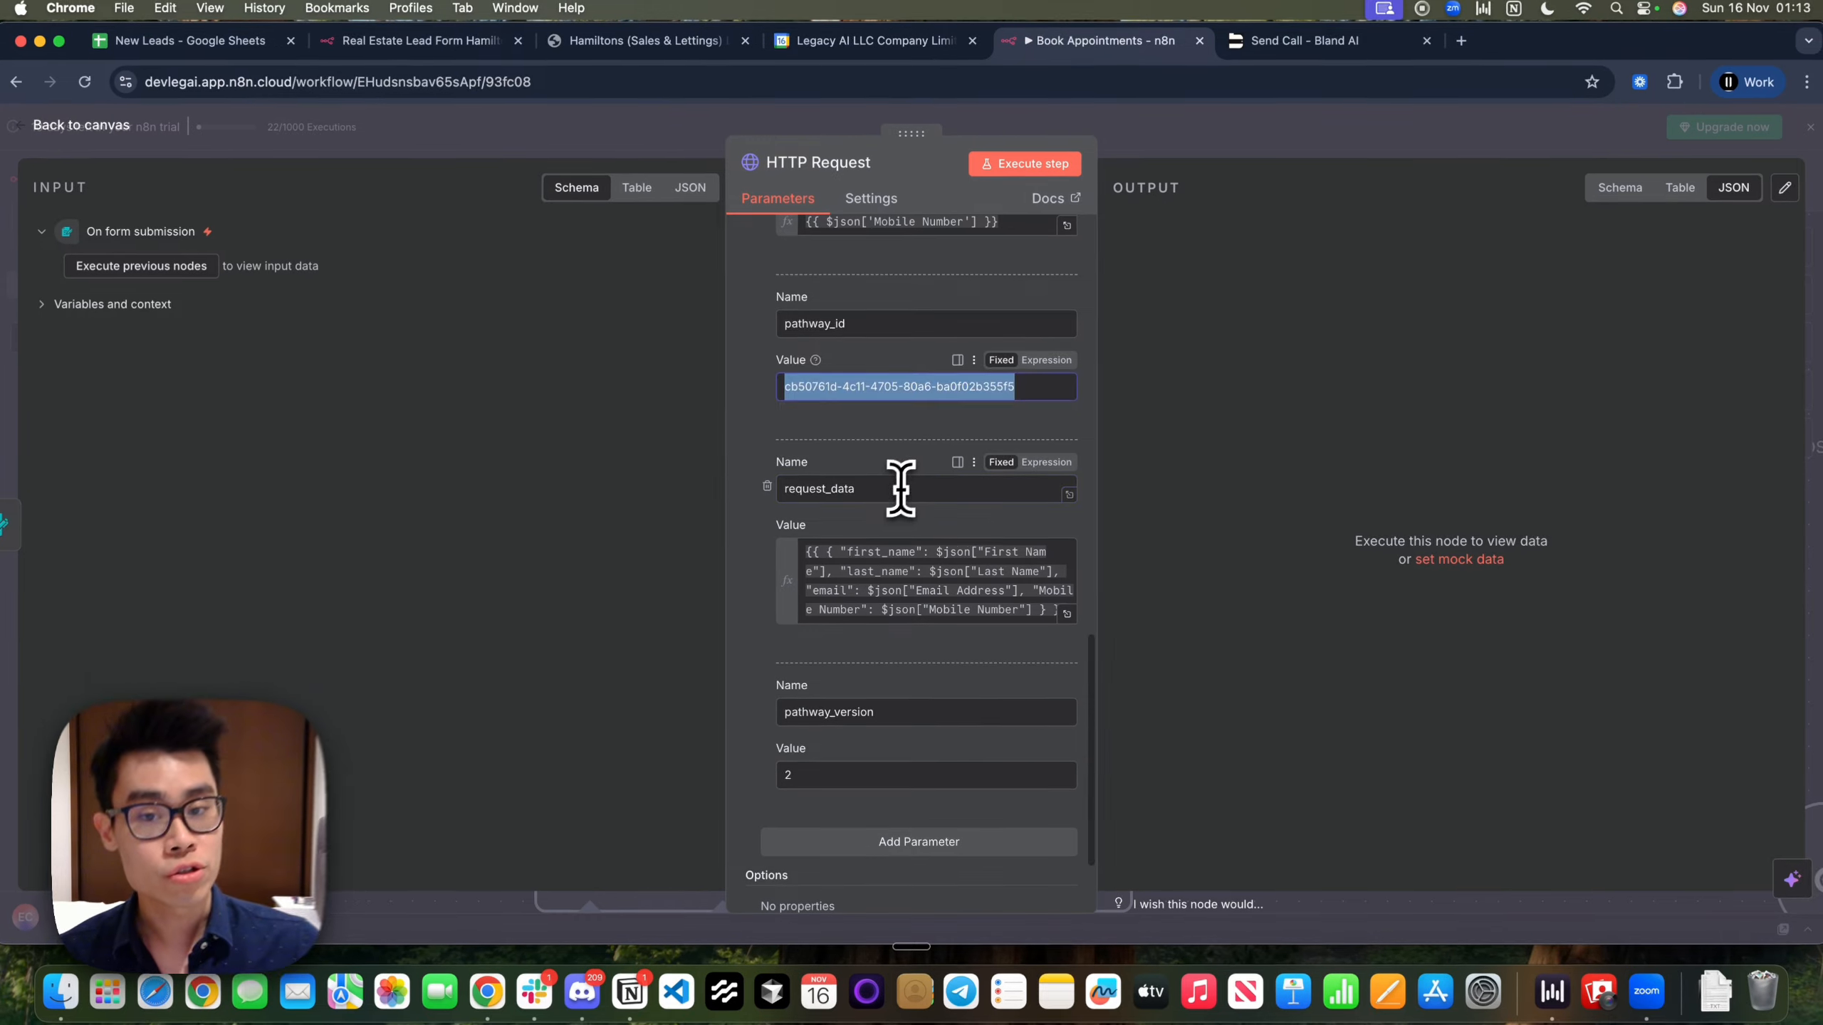
{"action": "left_click_drag", "start_coordinate": [901, 488], "coordinate": [784, 488]}
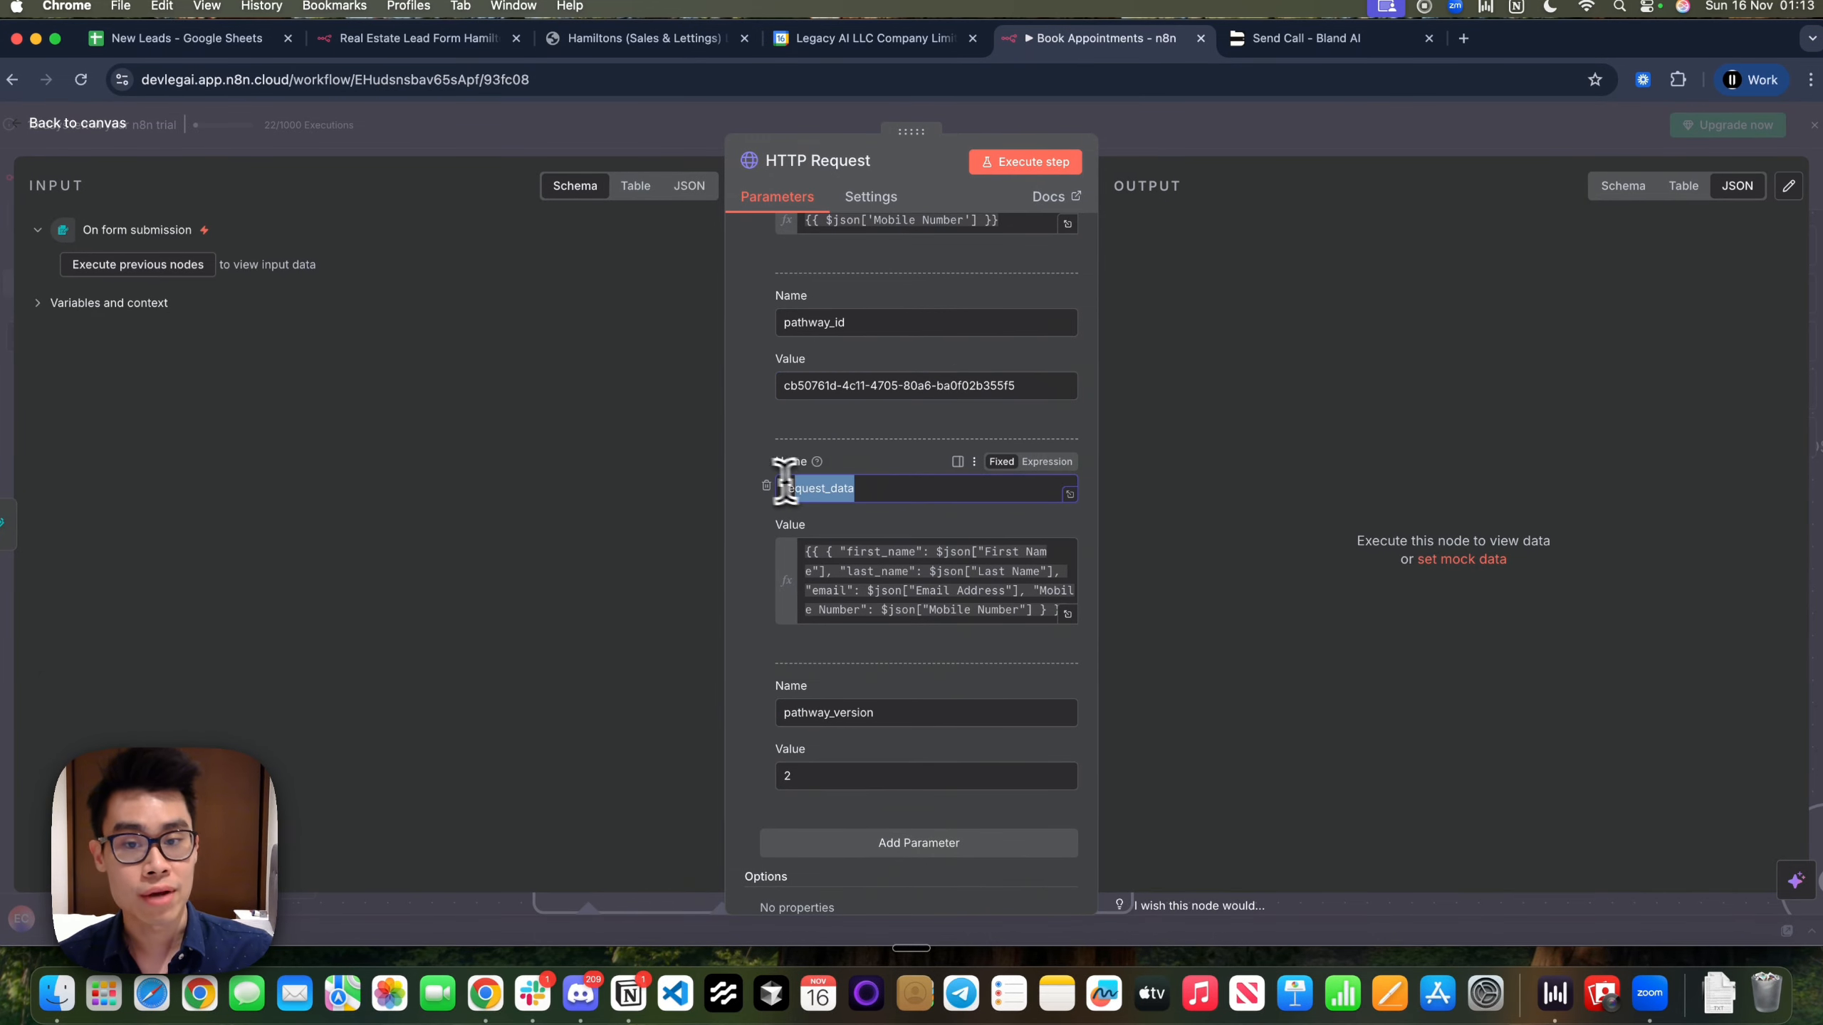
{"action": "left_click", "coordinate": [1069, 614]}
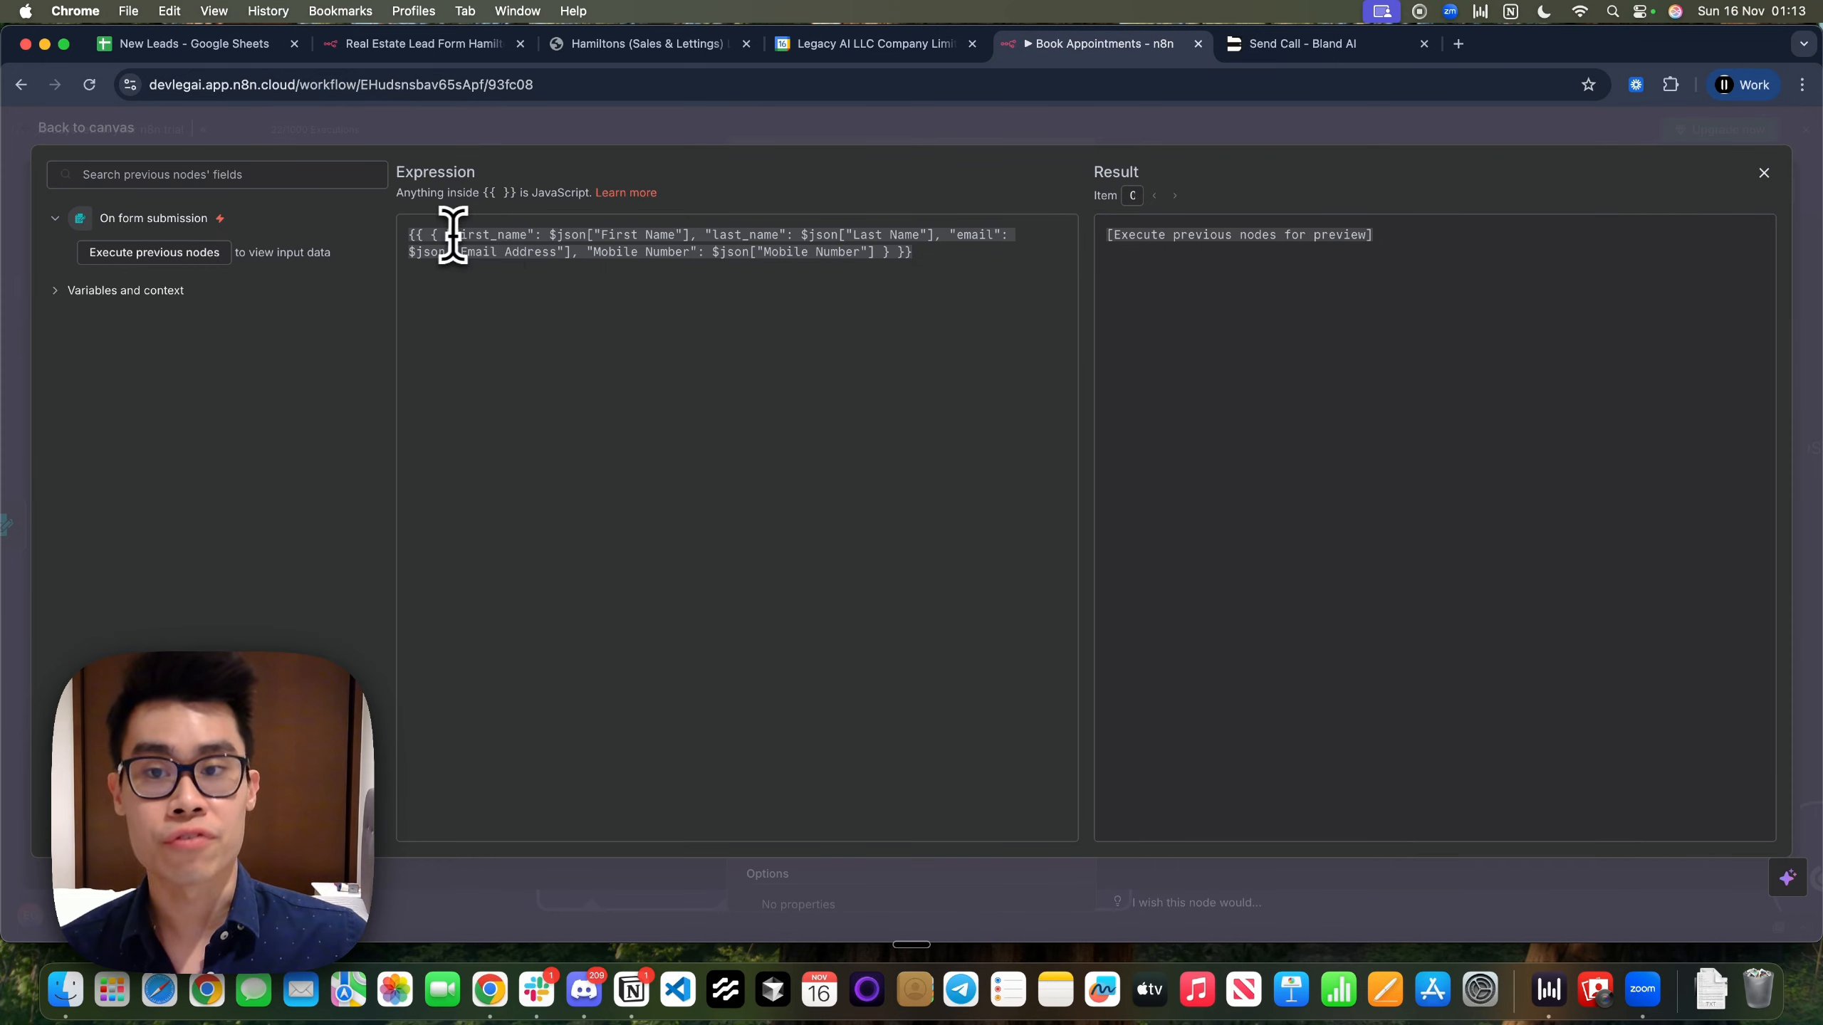
Check the first_name and last_name mappings in request_data, then close the expression editor
{"action": "left_click_drag", "start_coordinate": [692, 237], "coordinate": [444, 239]}
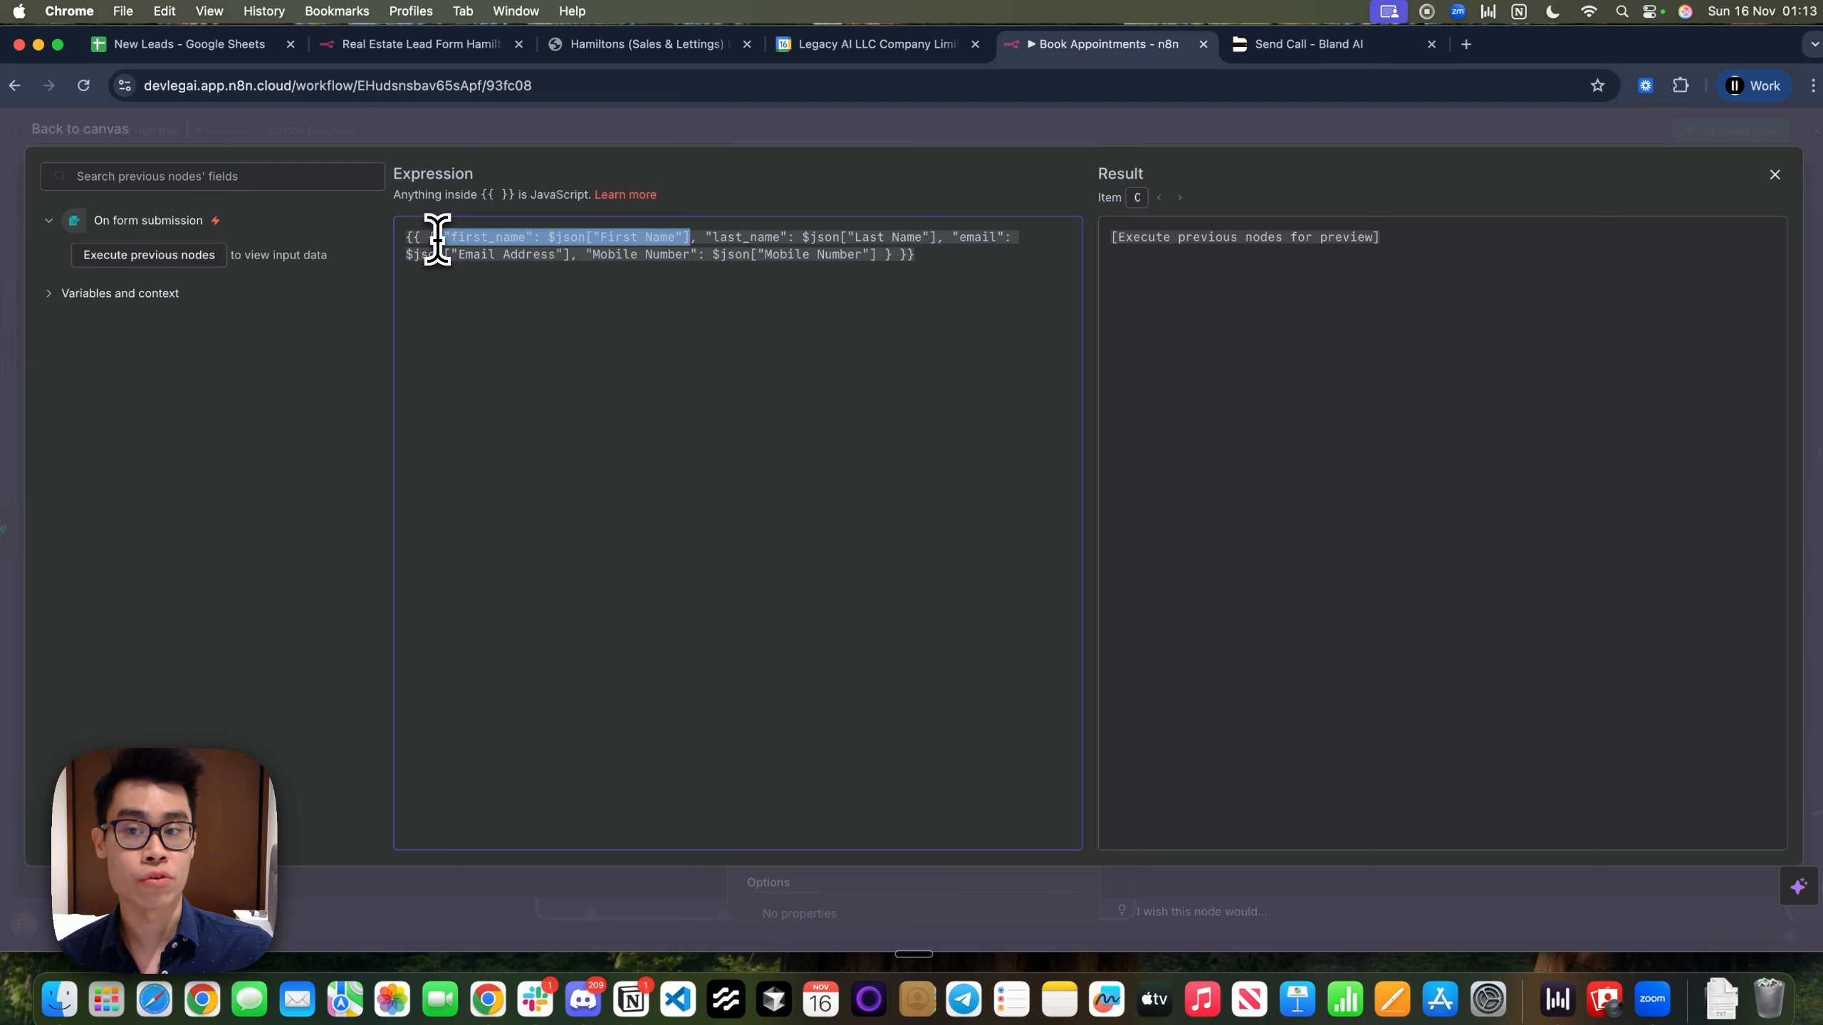
{"action": "left_click_drag", "start_coordinate": [722, 237], "coordinate": [809, 237]}
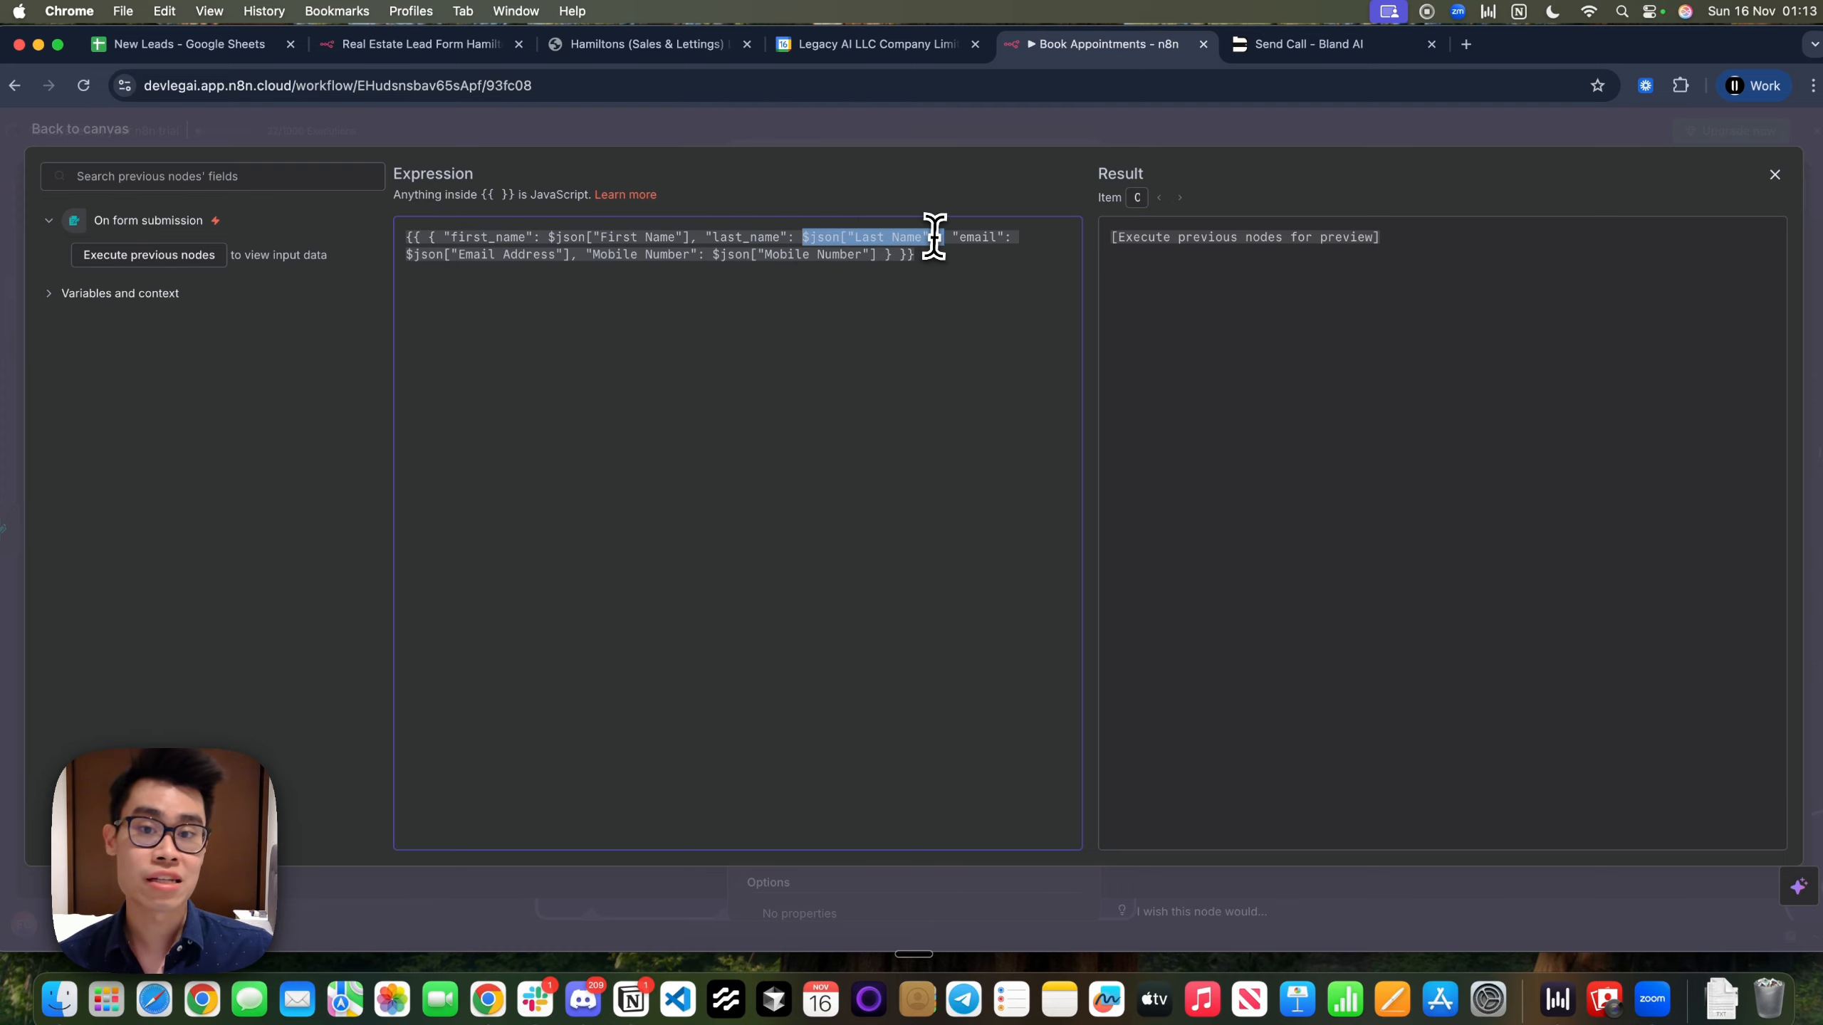
{"action": "left_click", "coordinate": [970, 240]}
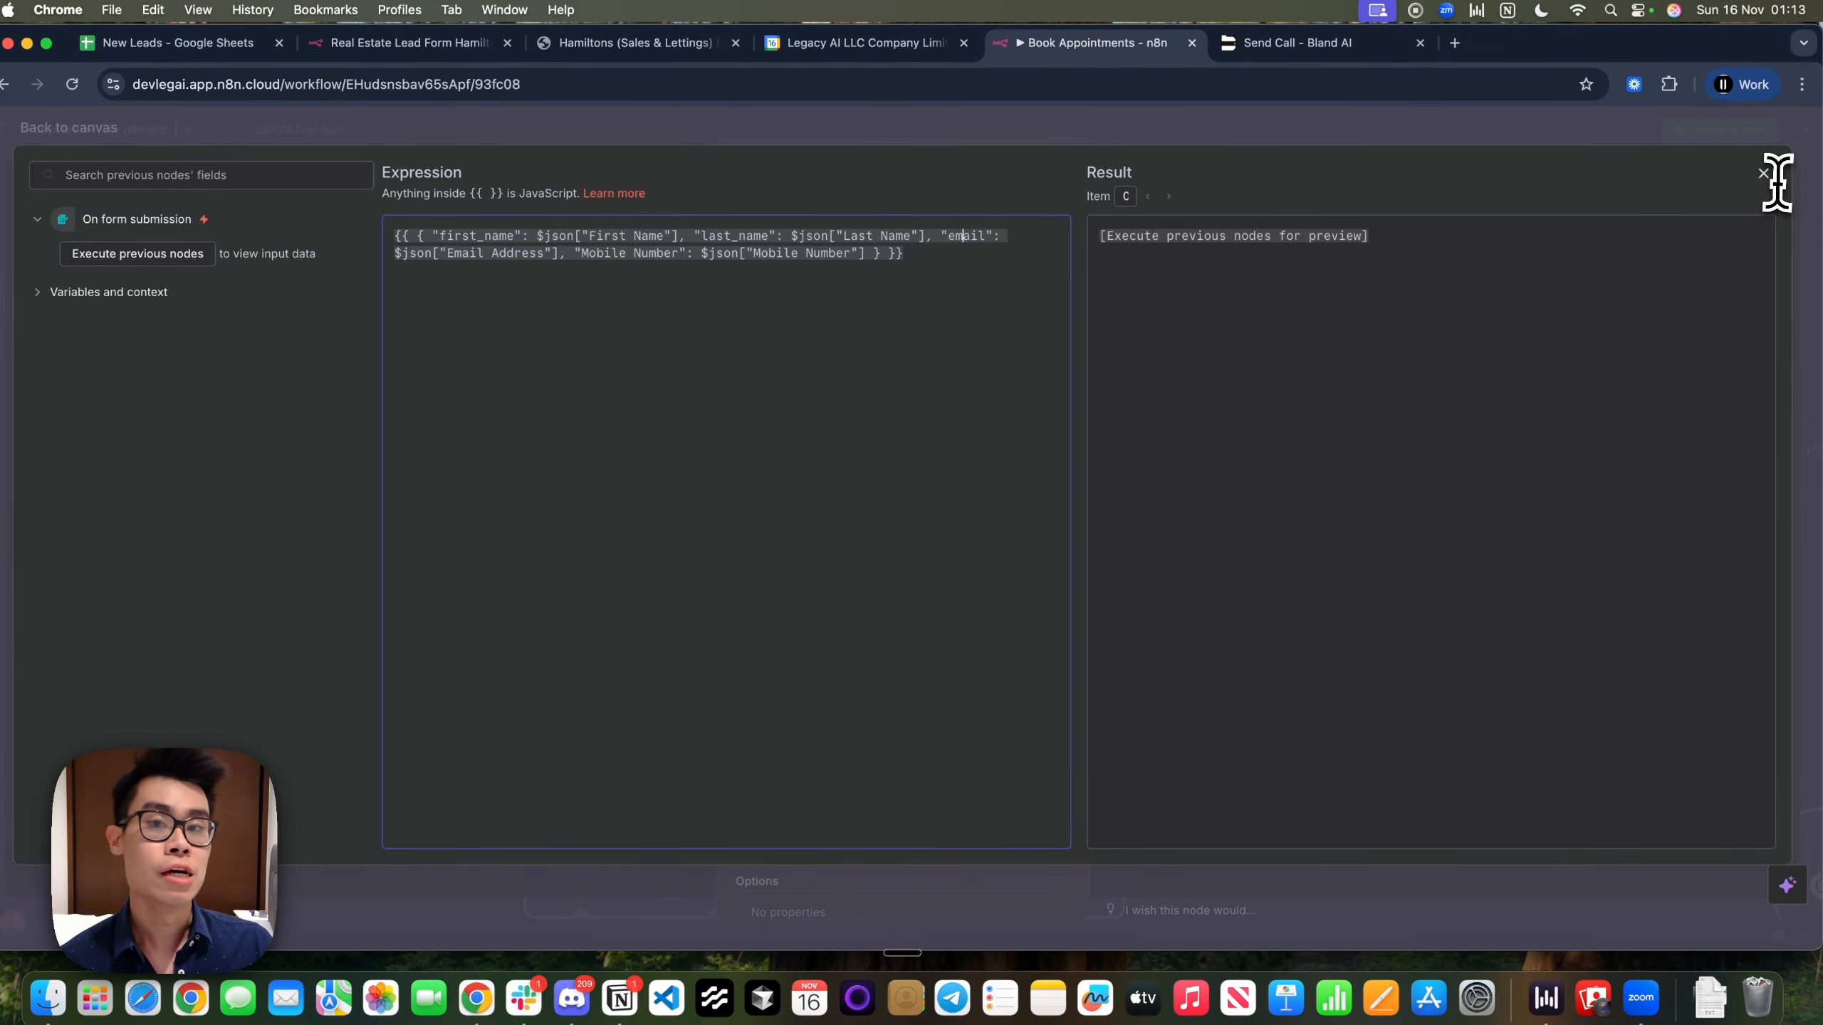
{"action": "left_click", "coordinate": [1767, 178]}
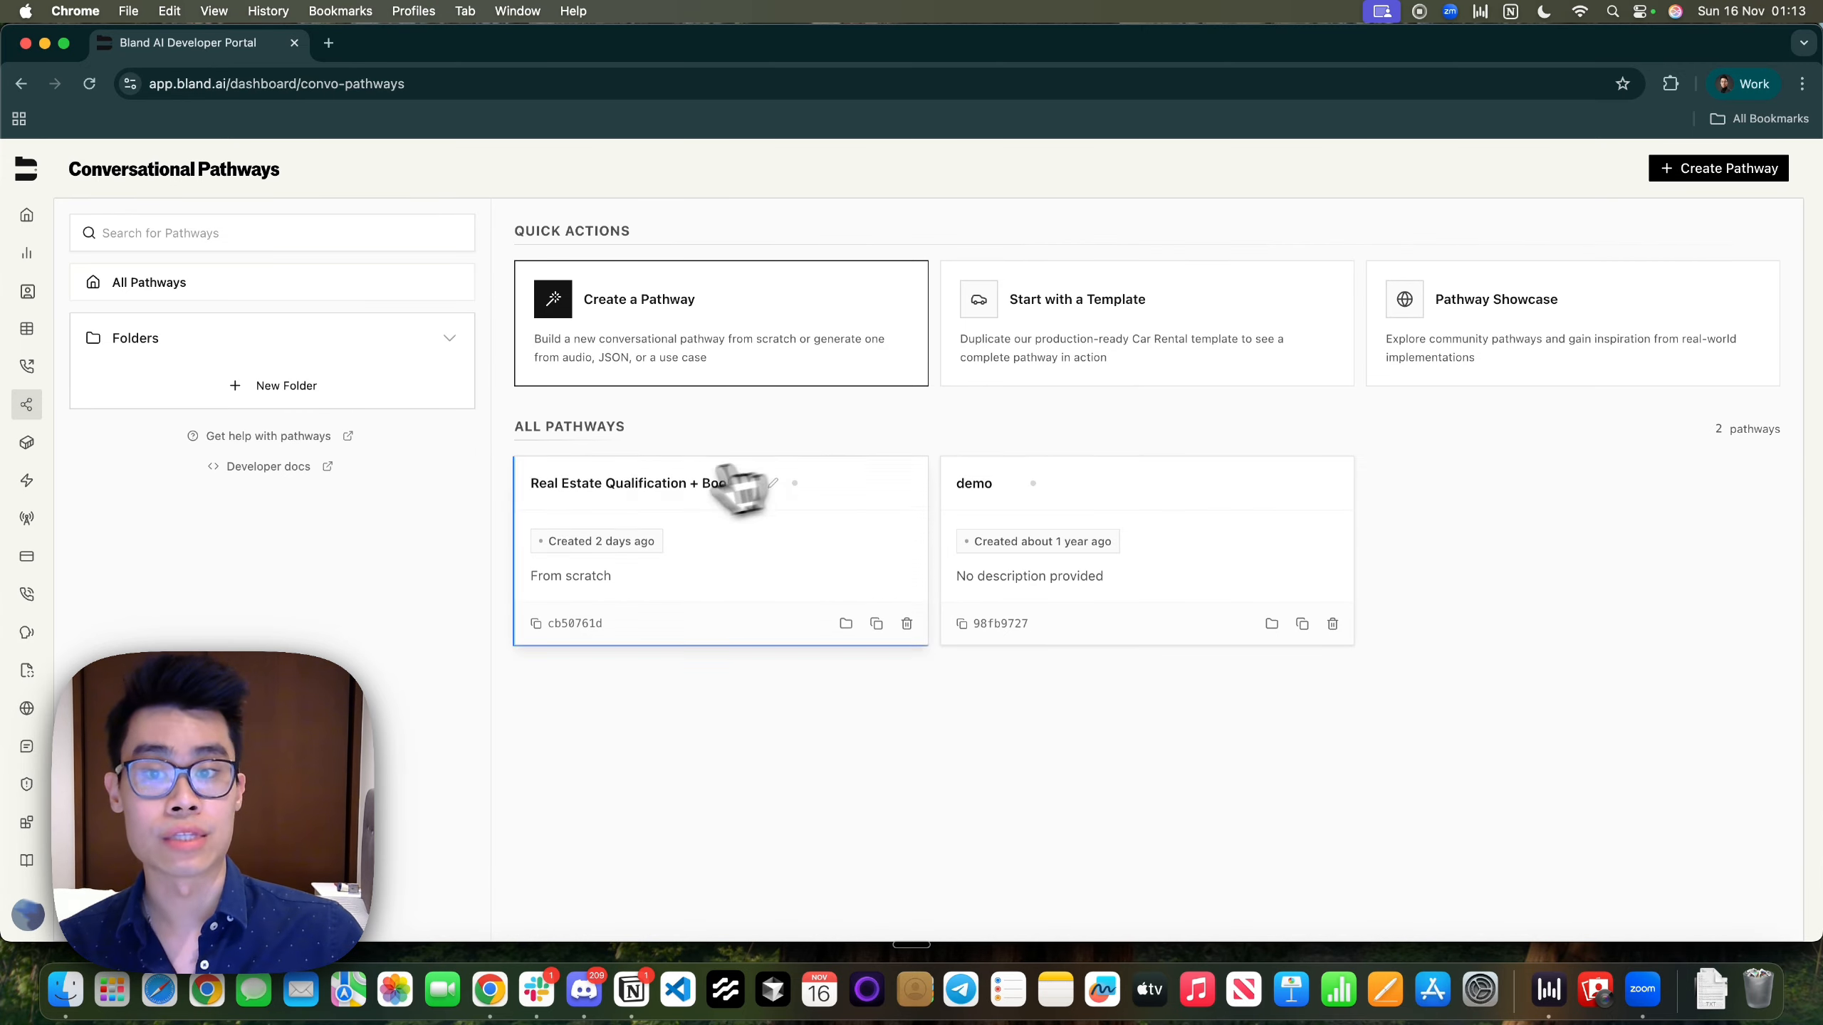
Edit the Real Estate Qualification + Booking staging version and centre the Start node and its branches
{"action": "left_click", "coordinate": [727, 556]}
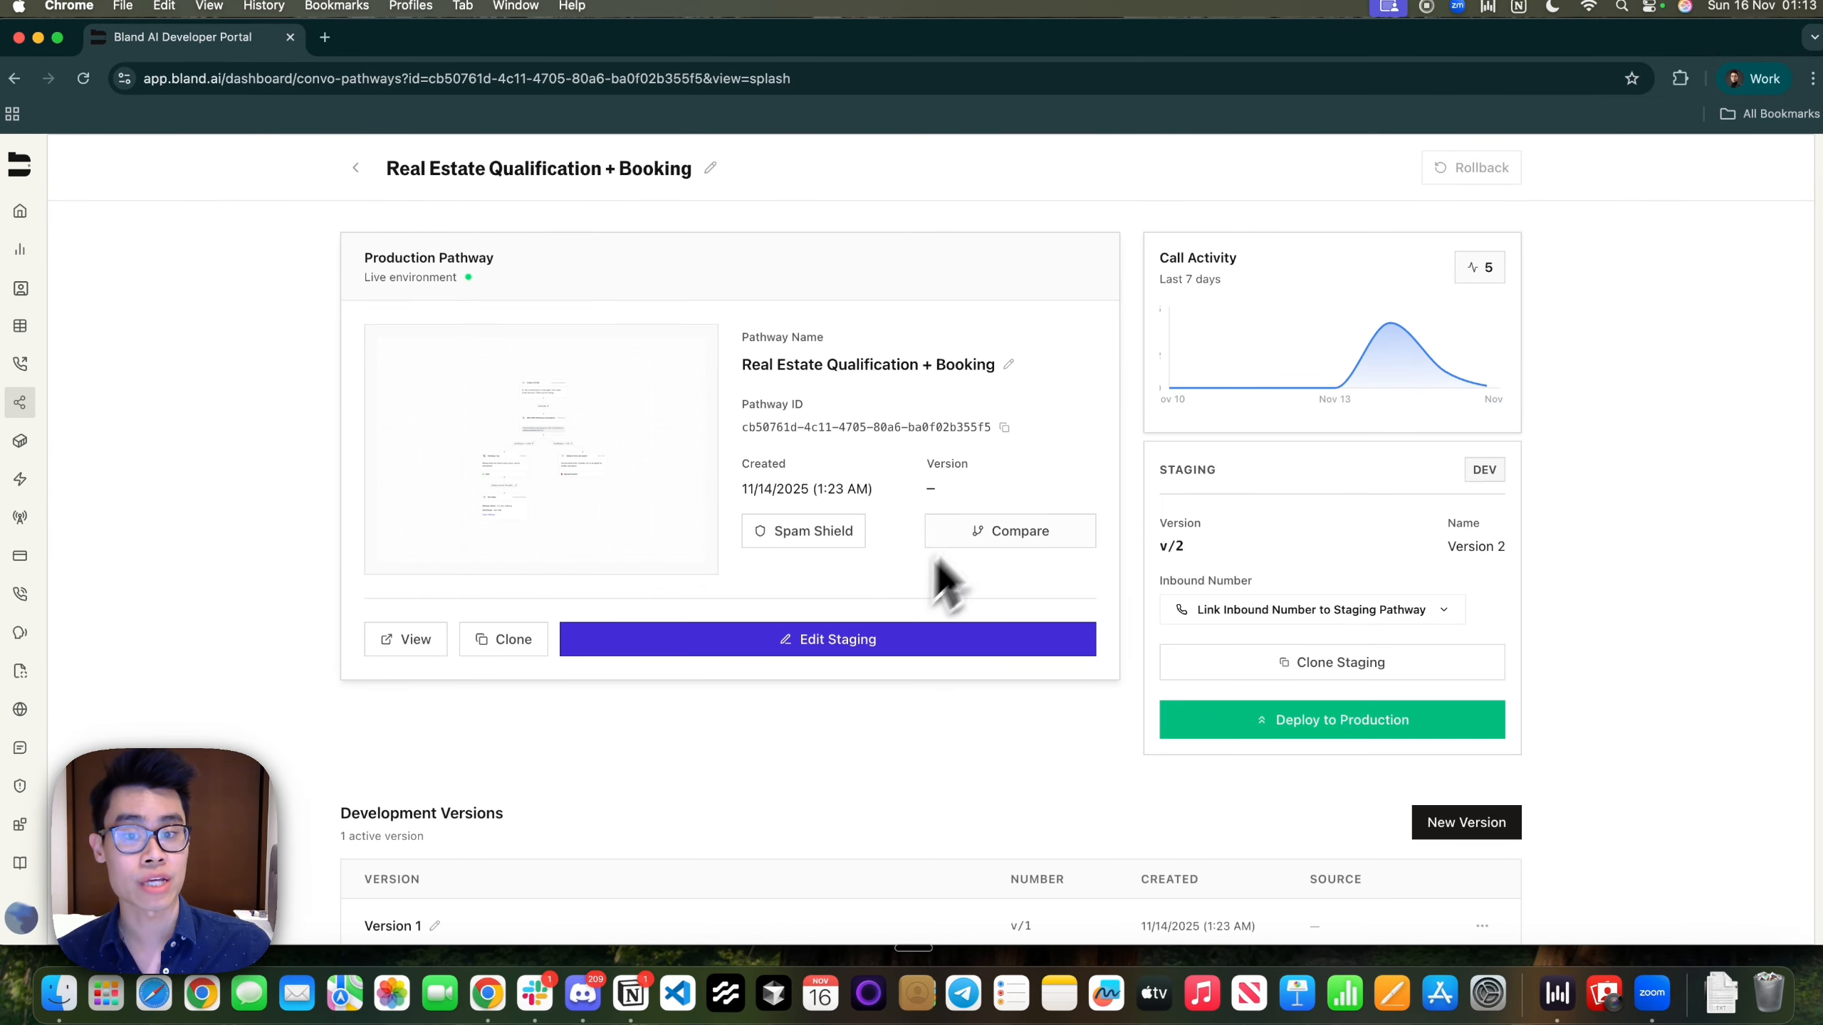
{"action": "left_click", "coordinate": [832, 650]}
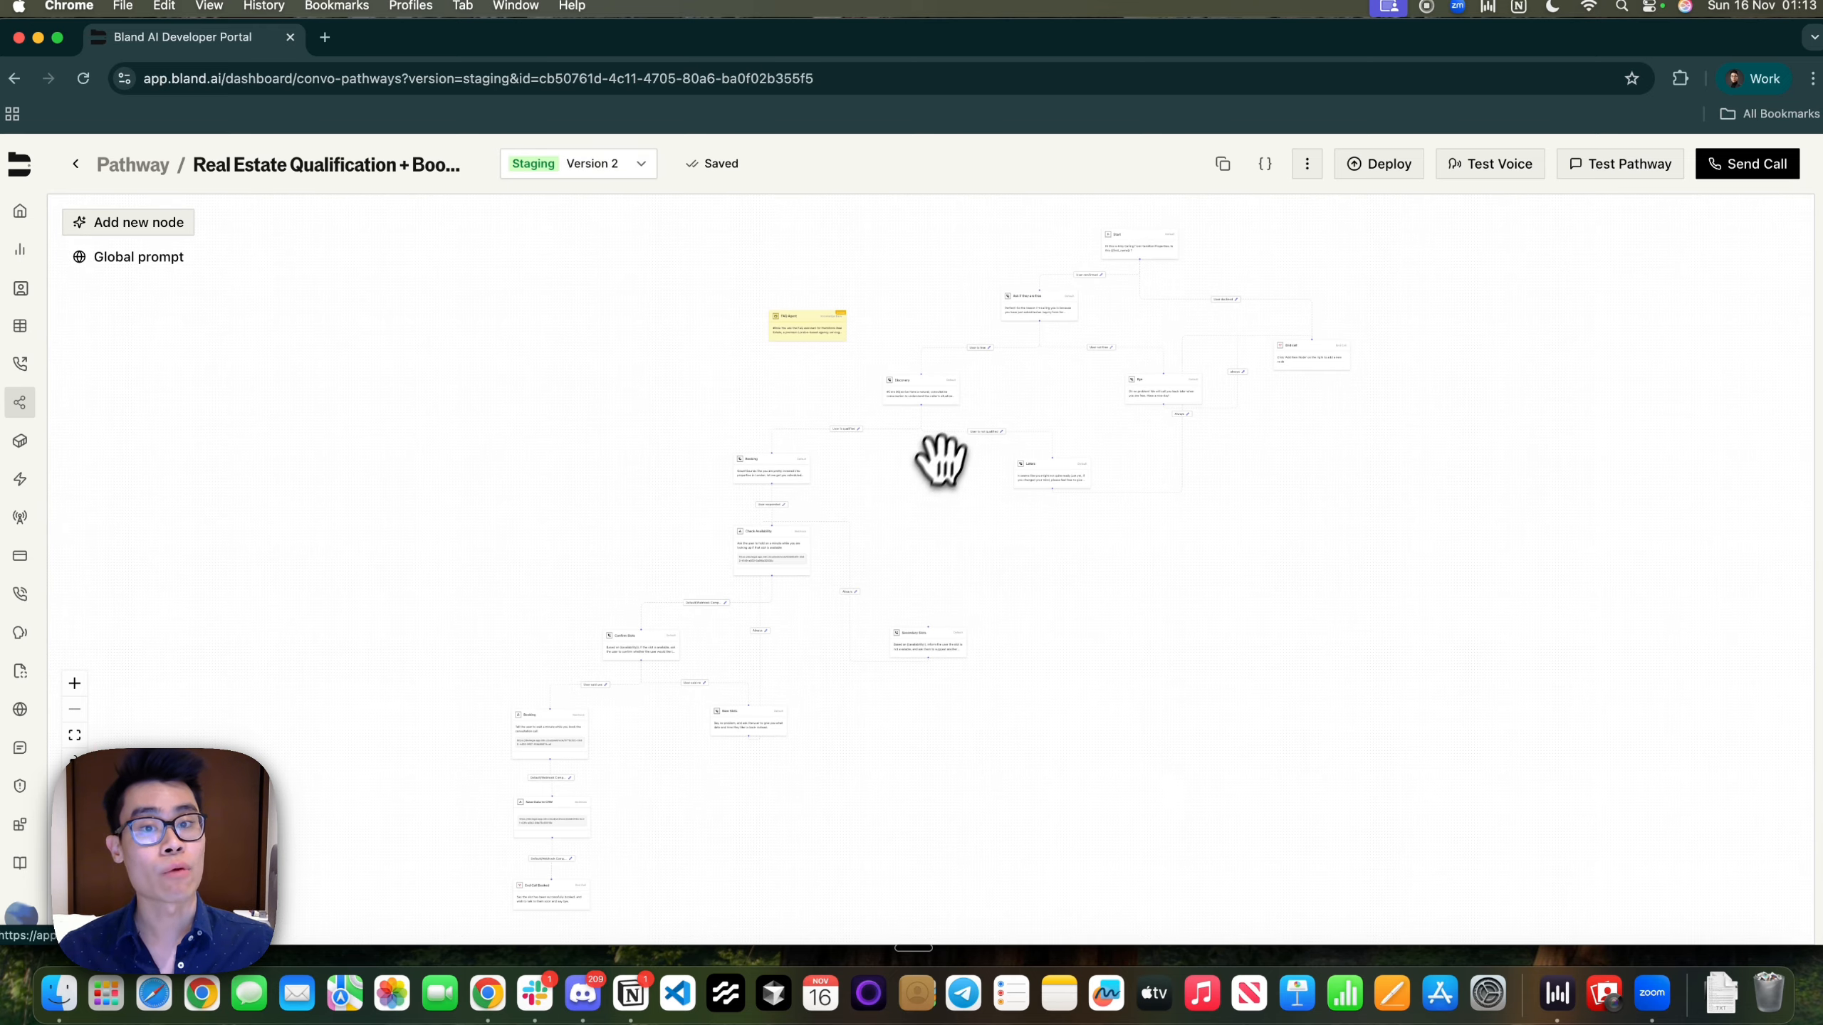
{"action": "scroll", "coordinate": [913, 462], "scroll_direction": "up", "scroll_amount": 5}
{"action": "left_click_drag", "start_coordinate": [910, 463], "coordinate": [473, 829]}
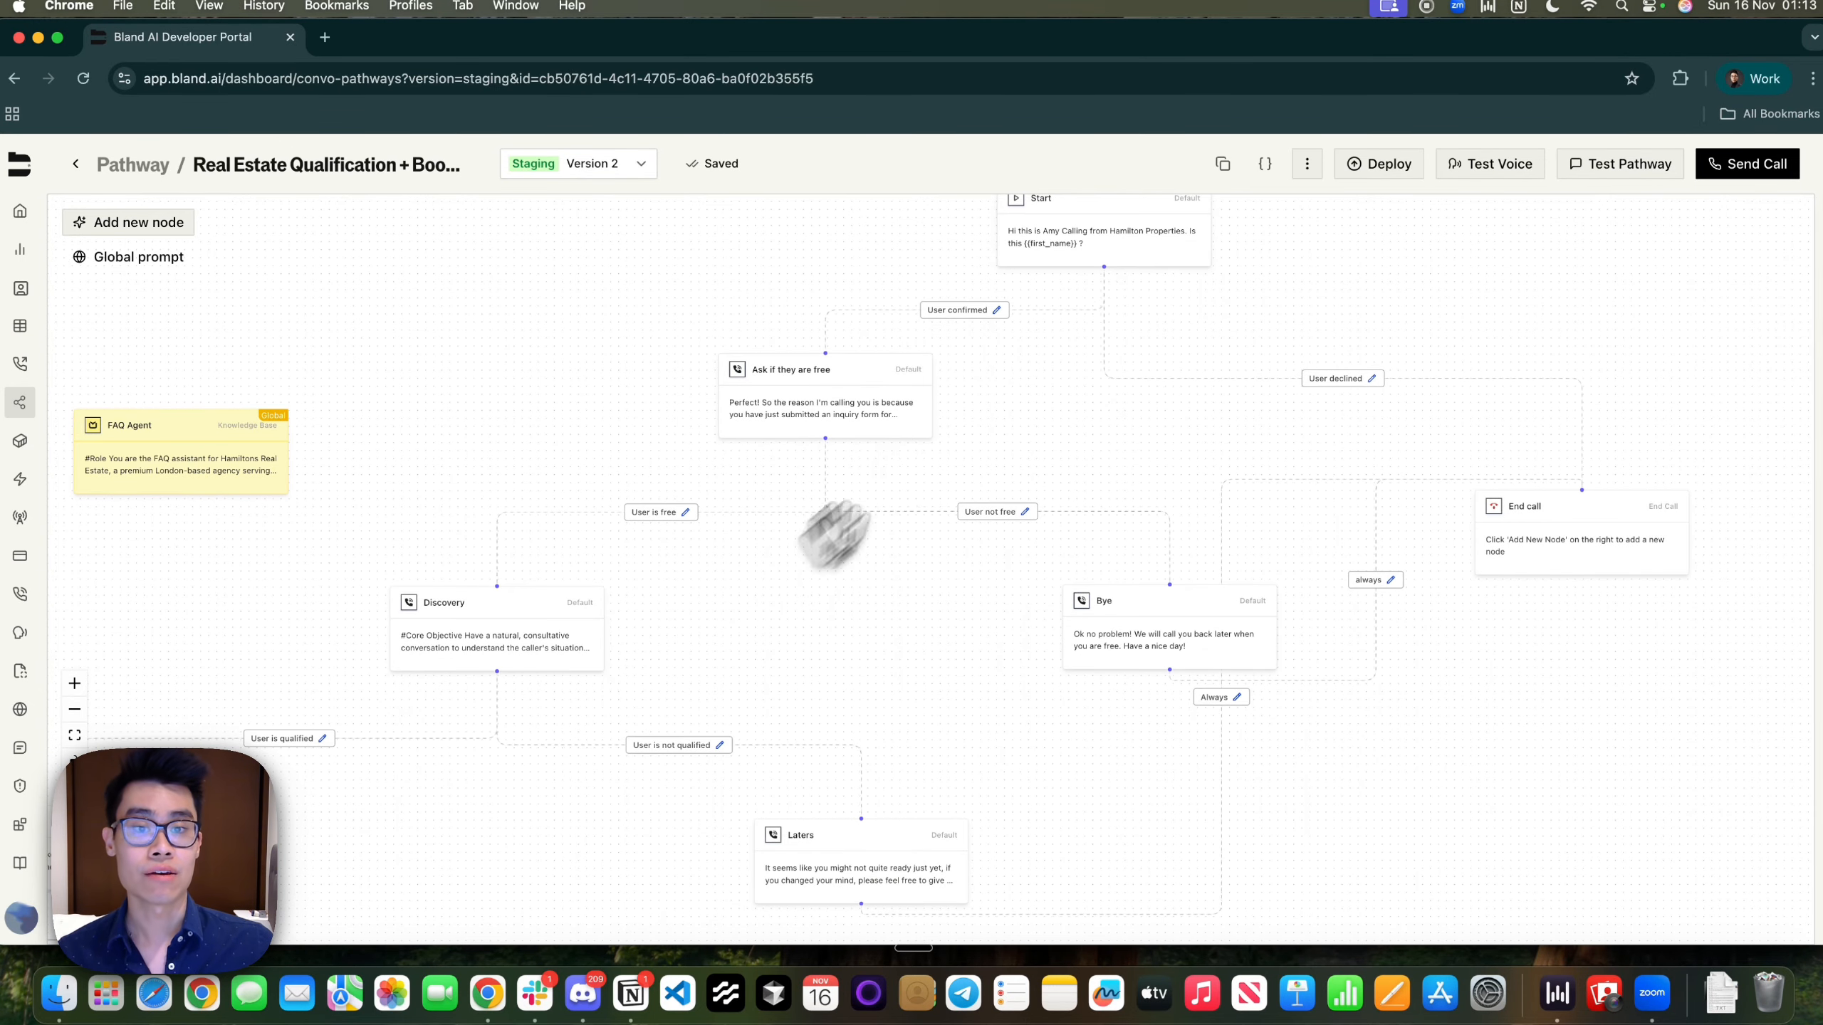
{"action": "left_click_drag", "start_coordinate": [968, 428], "coordinate": [617, 695]}
{"action": "left_click_drag", "start_coordinate": [875, 492], "coordinate": [626, 688]}
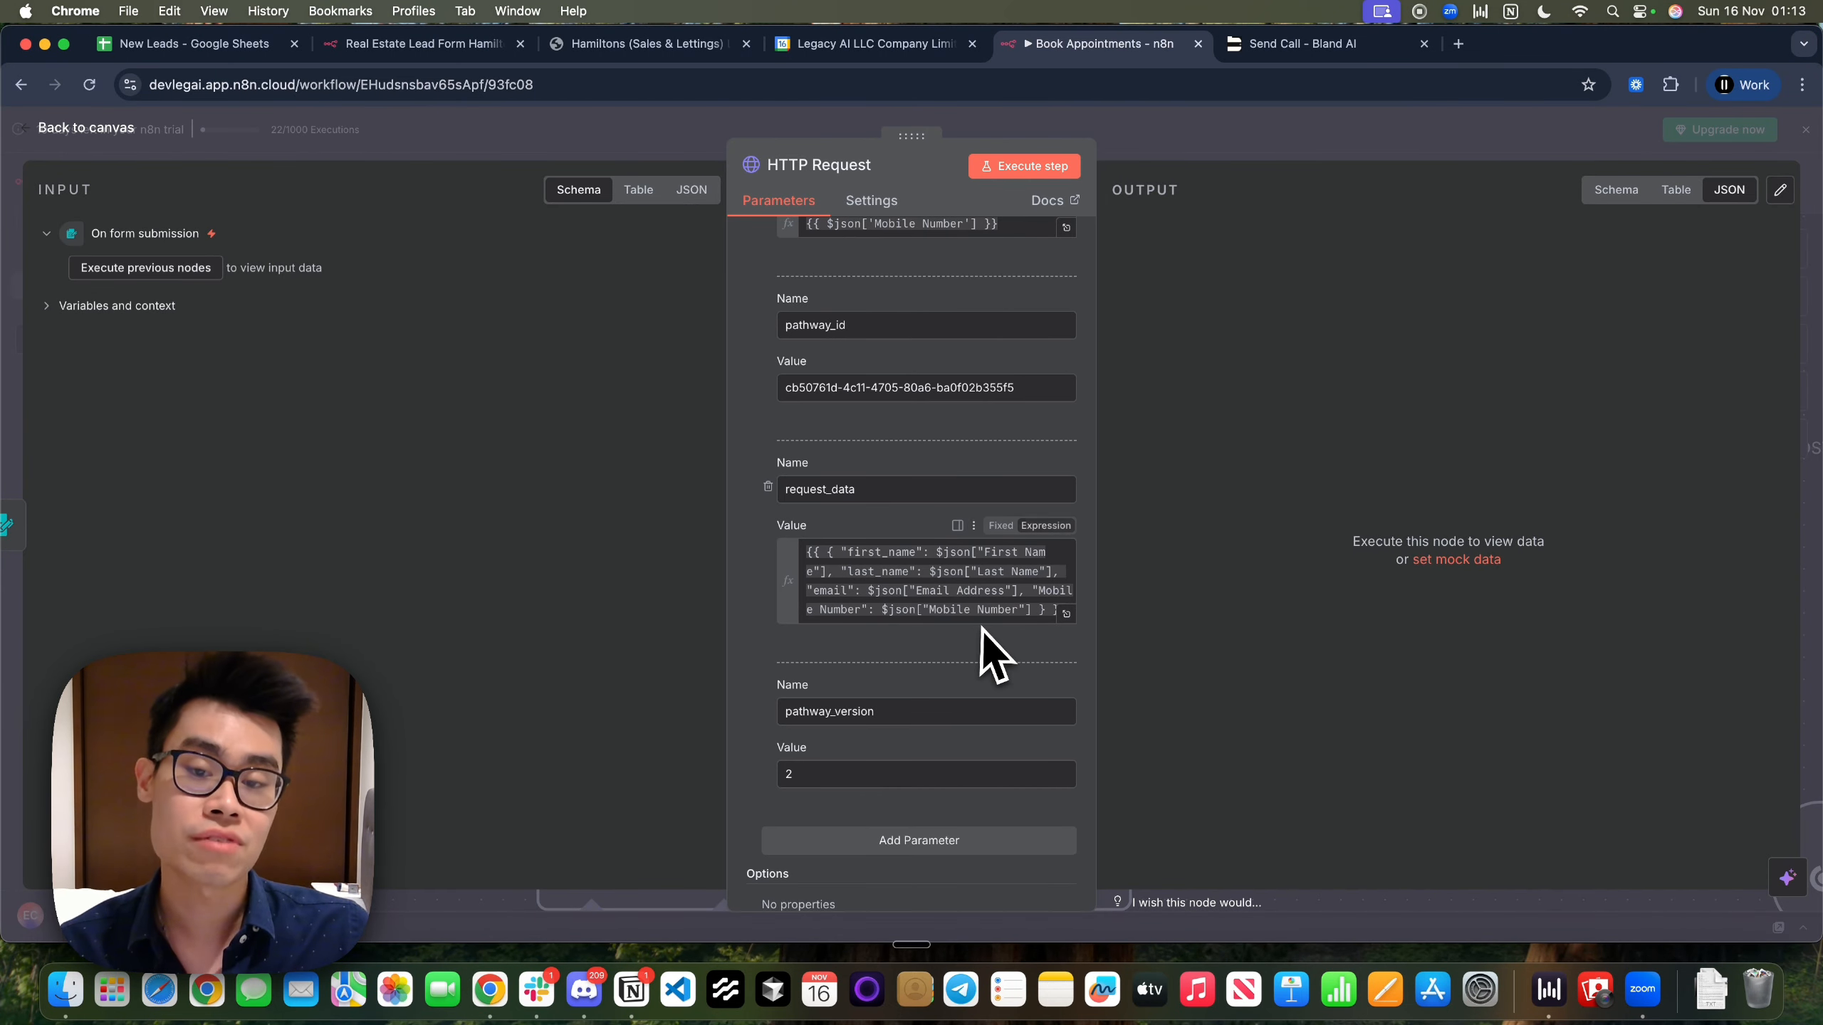
Confirm pathway_version is set to 2, then return from the HTTP Request node to the canvas
{"action": "double_click", "coordinate": [879, 491]}
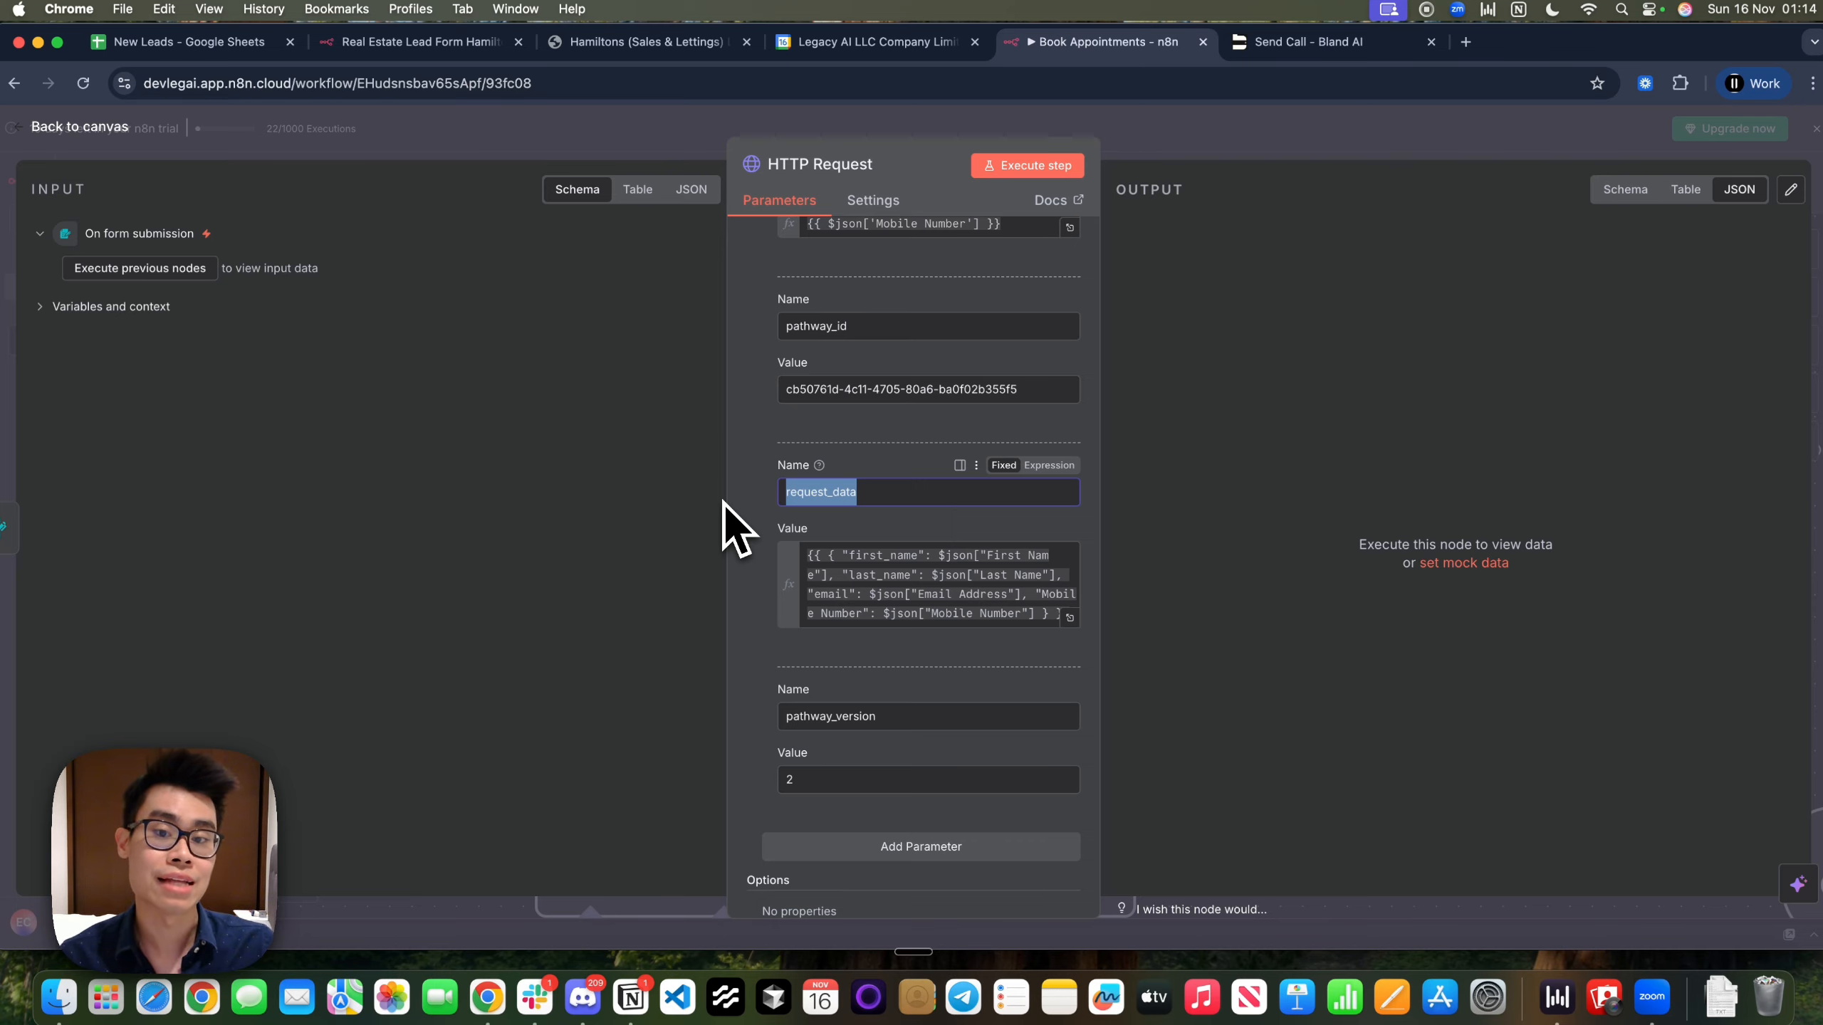
{"action": "scroll", "coordinate": [911, 611], "scroll_direction": "down", "scroll_amount": 3}
{"action": "left_click_drag", "start_coordinate": [893, 586], "coordinate": [766, 593]}
{"action": "left_click_drag", "start_coordinate": [874, 656], "coordinate": [785, 639]}
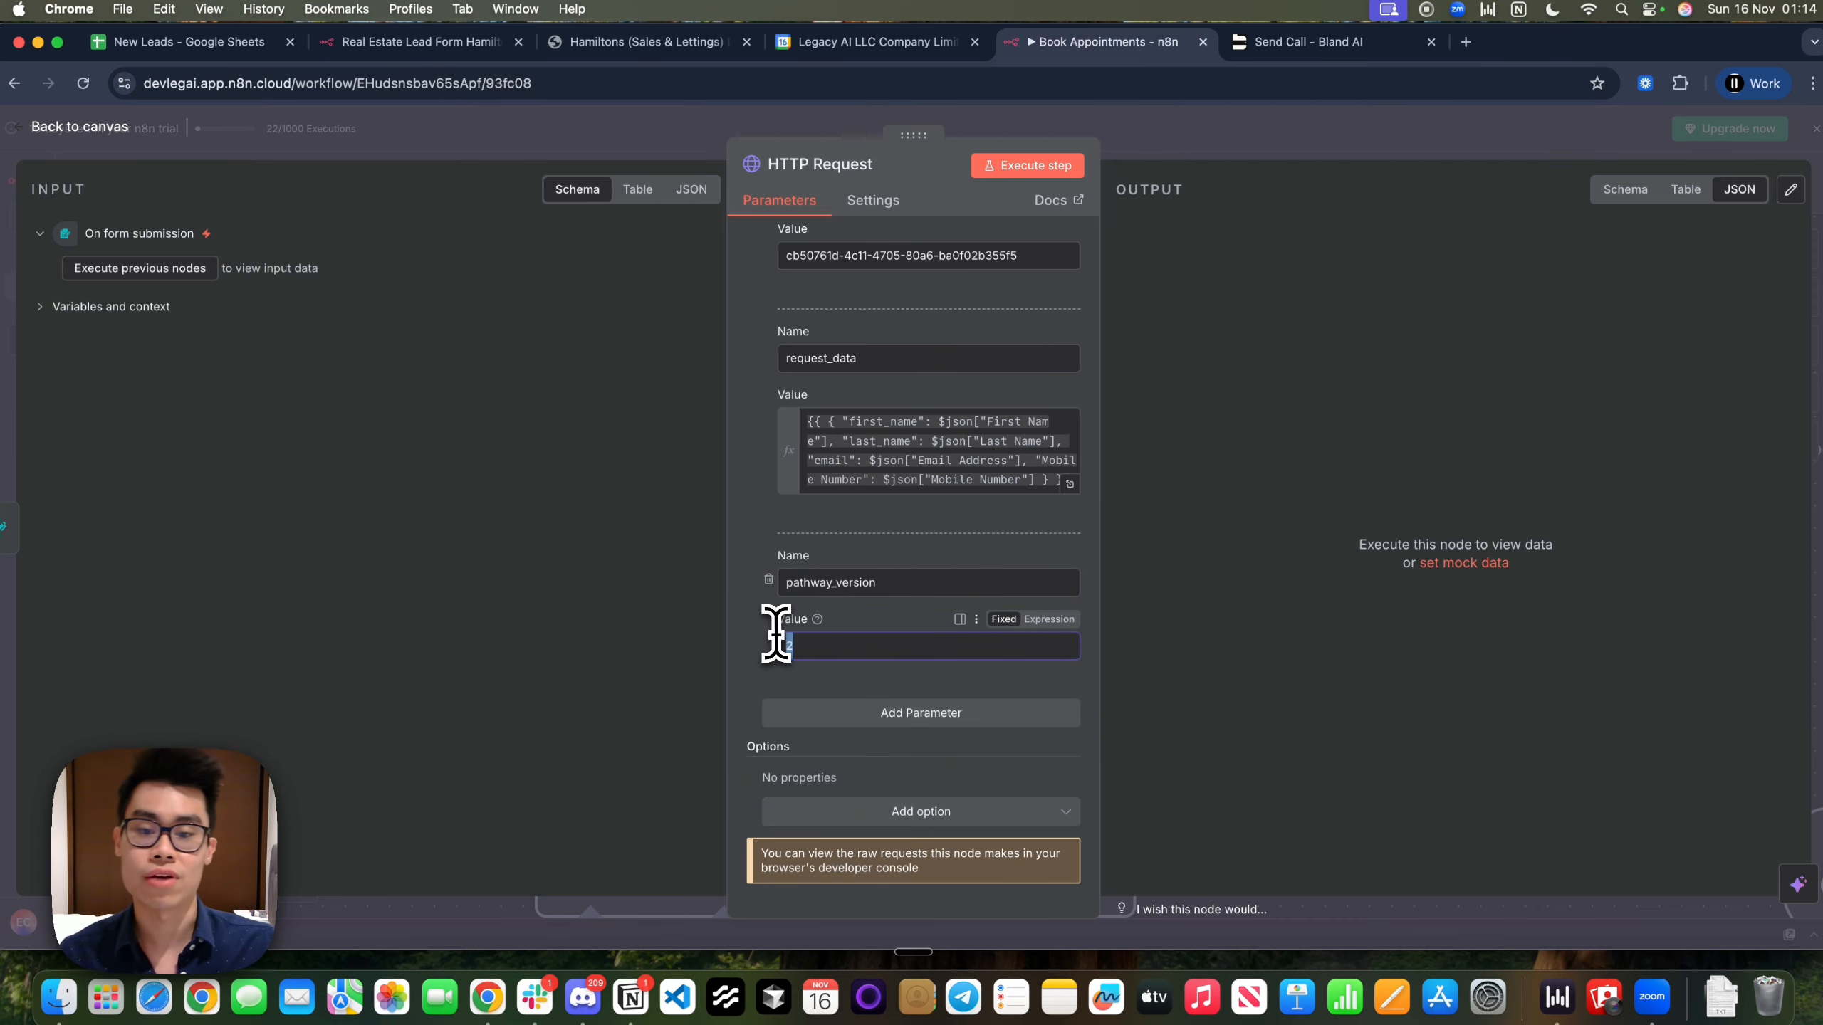
{"action": "scroll", "coordinate": [786, 658], "scroll_direction": "up", "scroll_amount": 15}
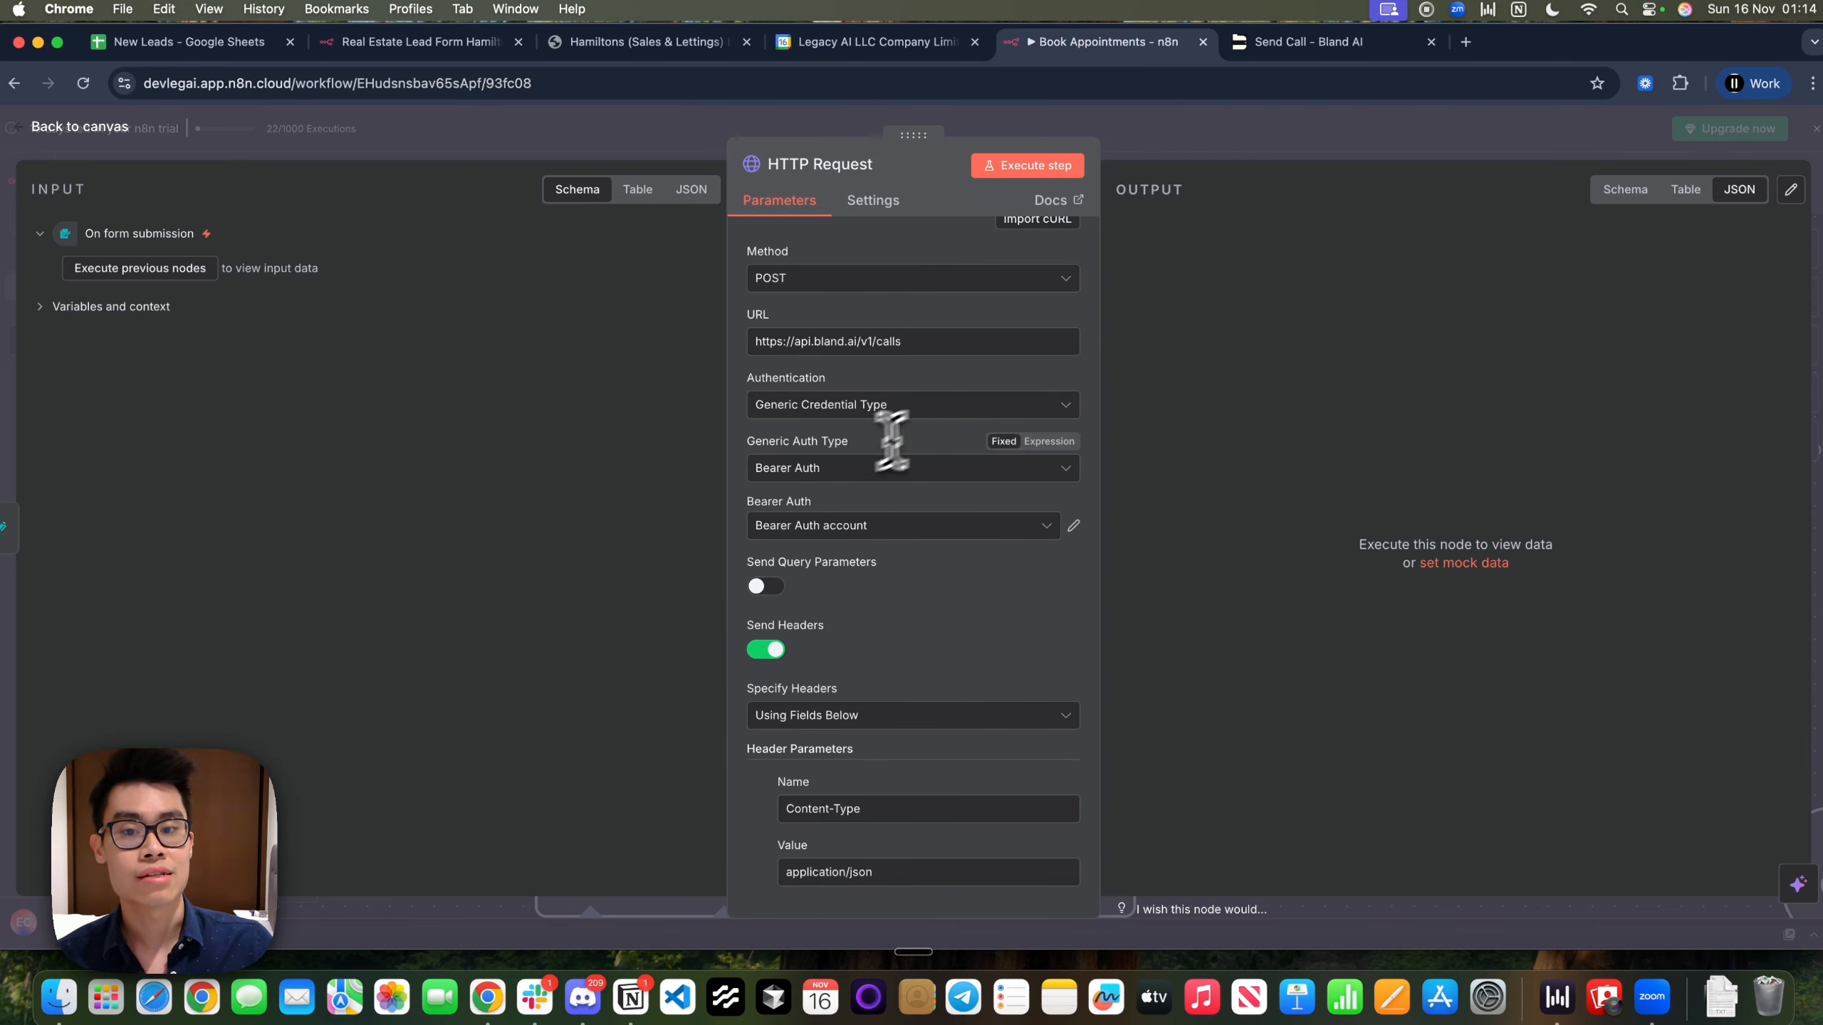
{"action": "left_click", "coordinate": [1240, 159]}
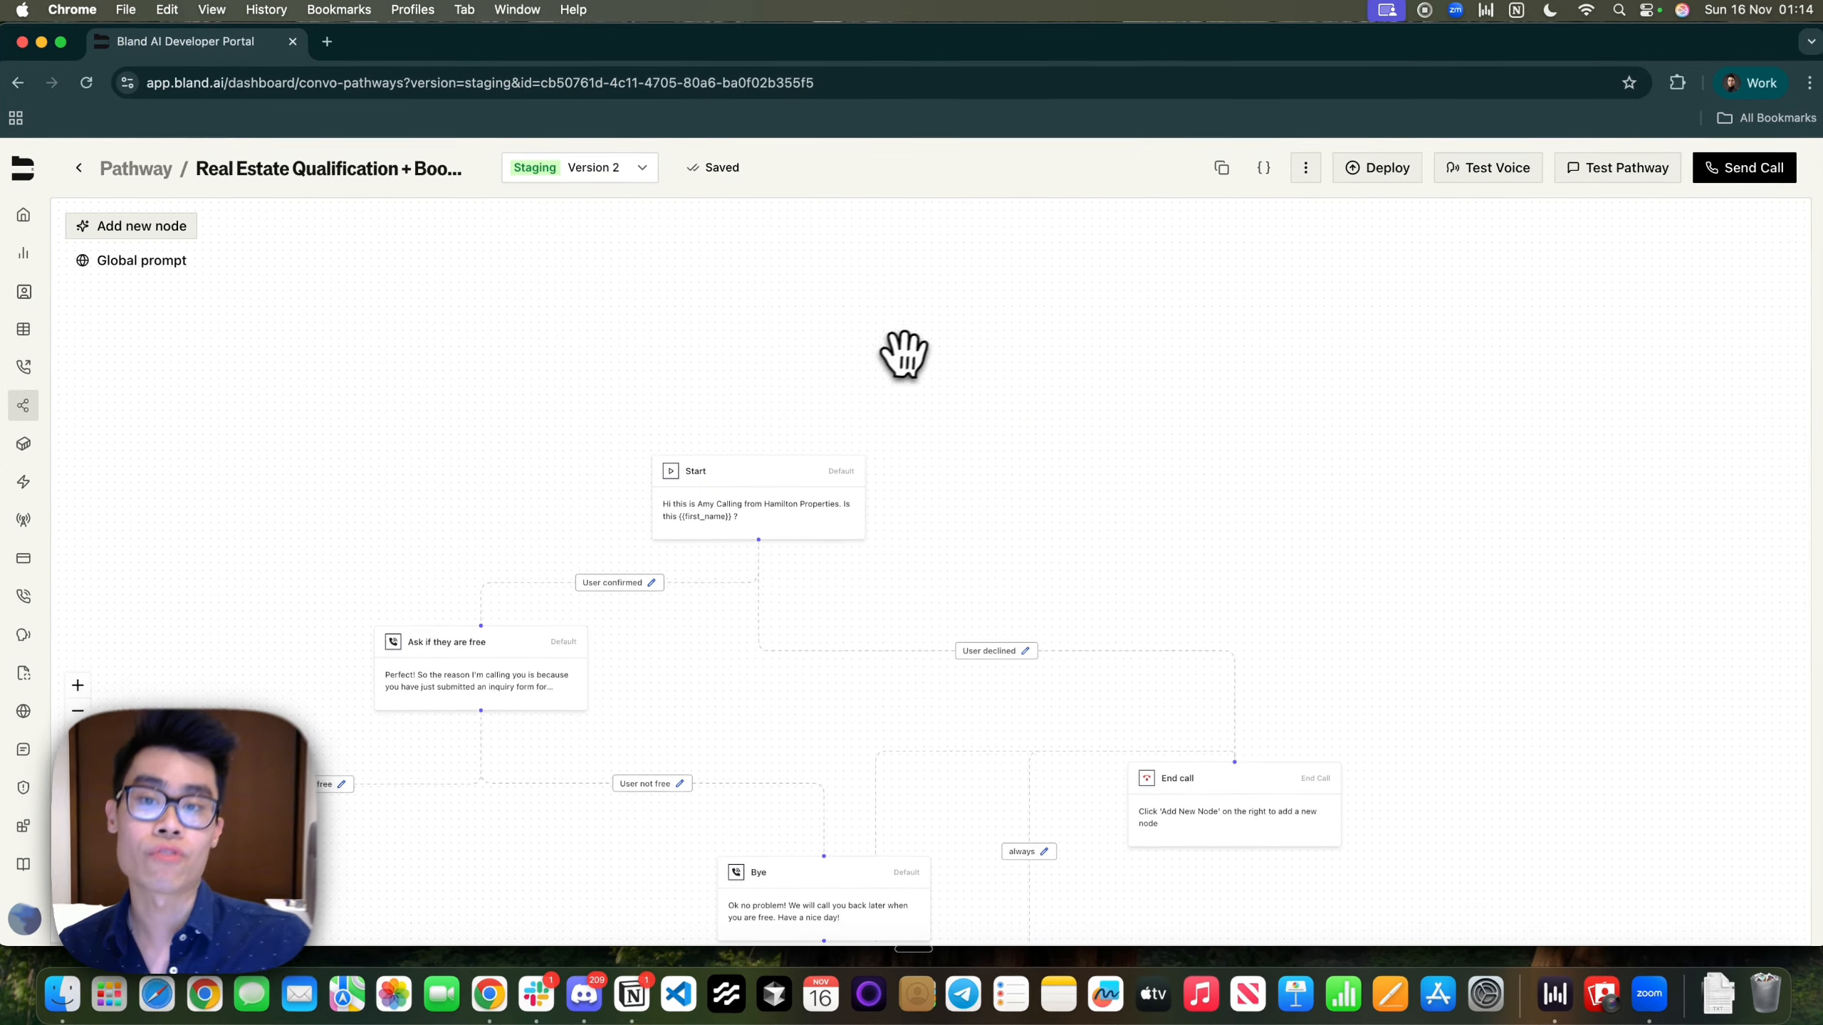
{"action": "left_click_drag", "start_coordinate": [903, 353], "coordinate": [1131, 232]}
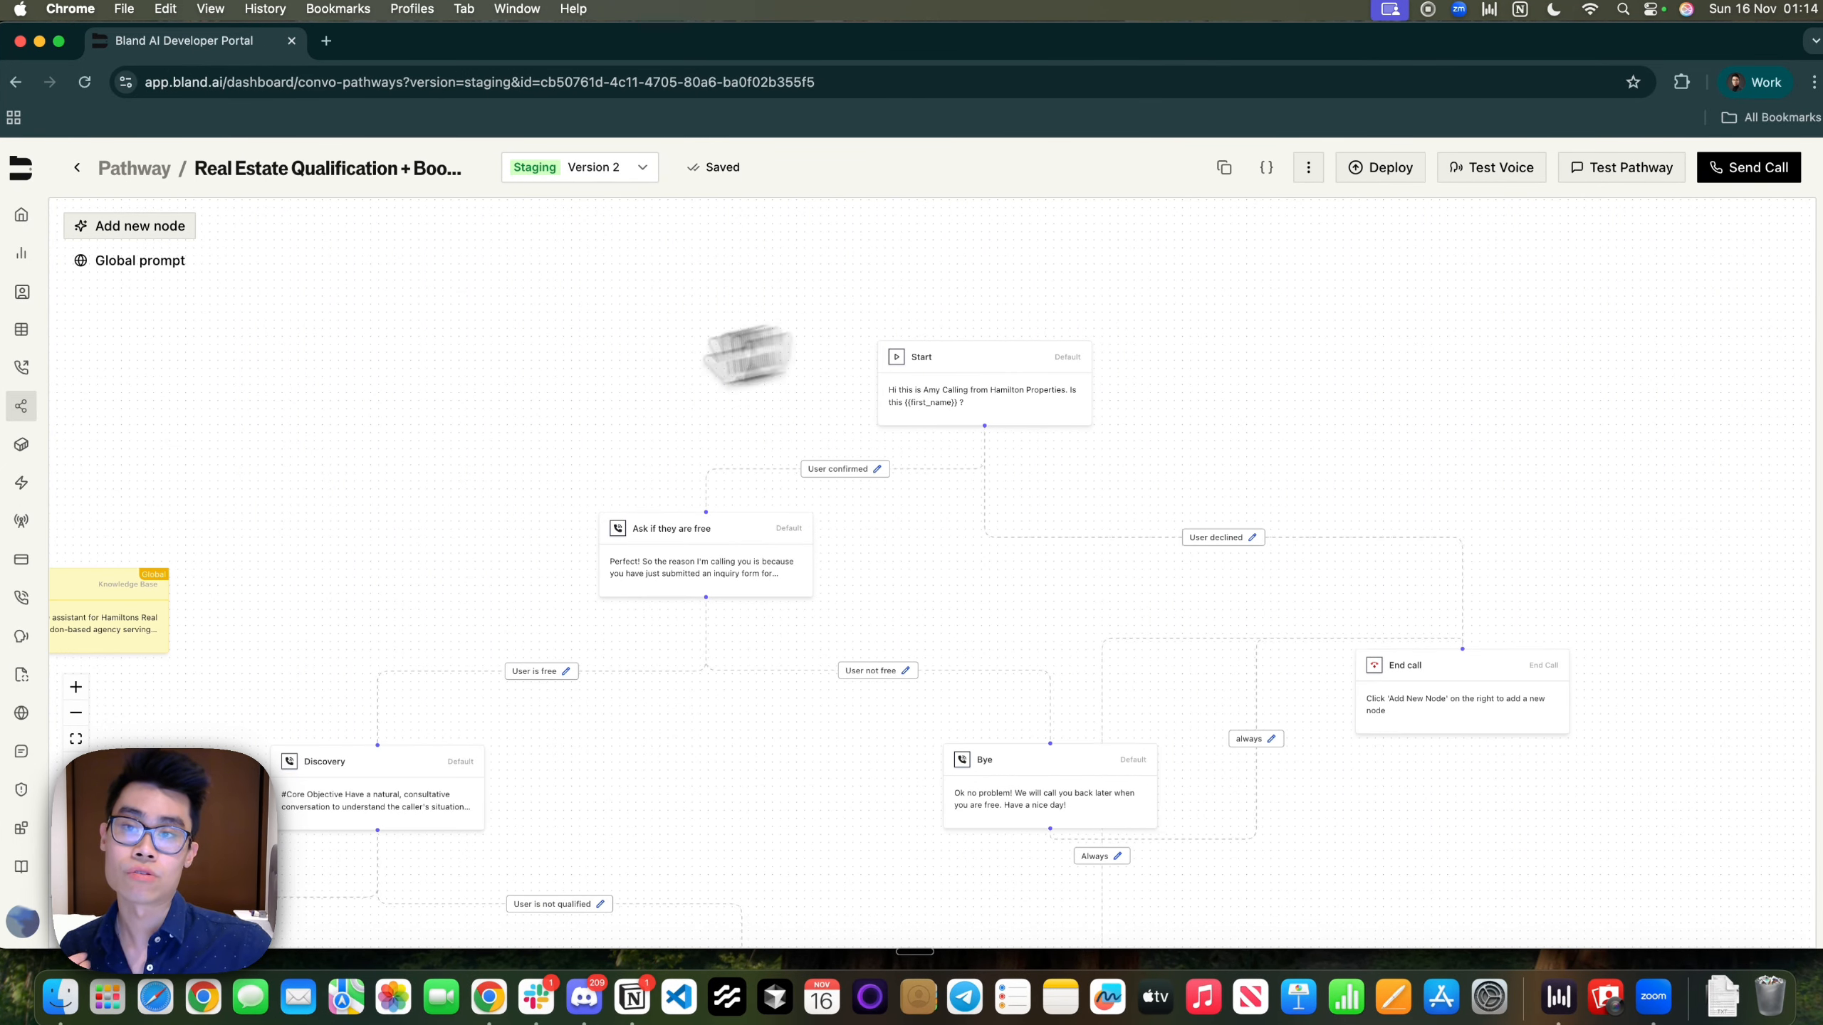
{"action": "scroll", "coordinate": [1066, 346], "scroll_direction": "up", "scroll_amount": 5}
{"action": "scroll", "coordinate": [920, 408], "scroll_direction": "down", "scroll_amount": 3}
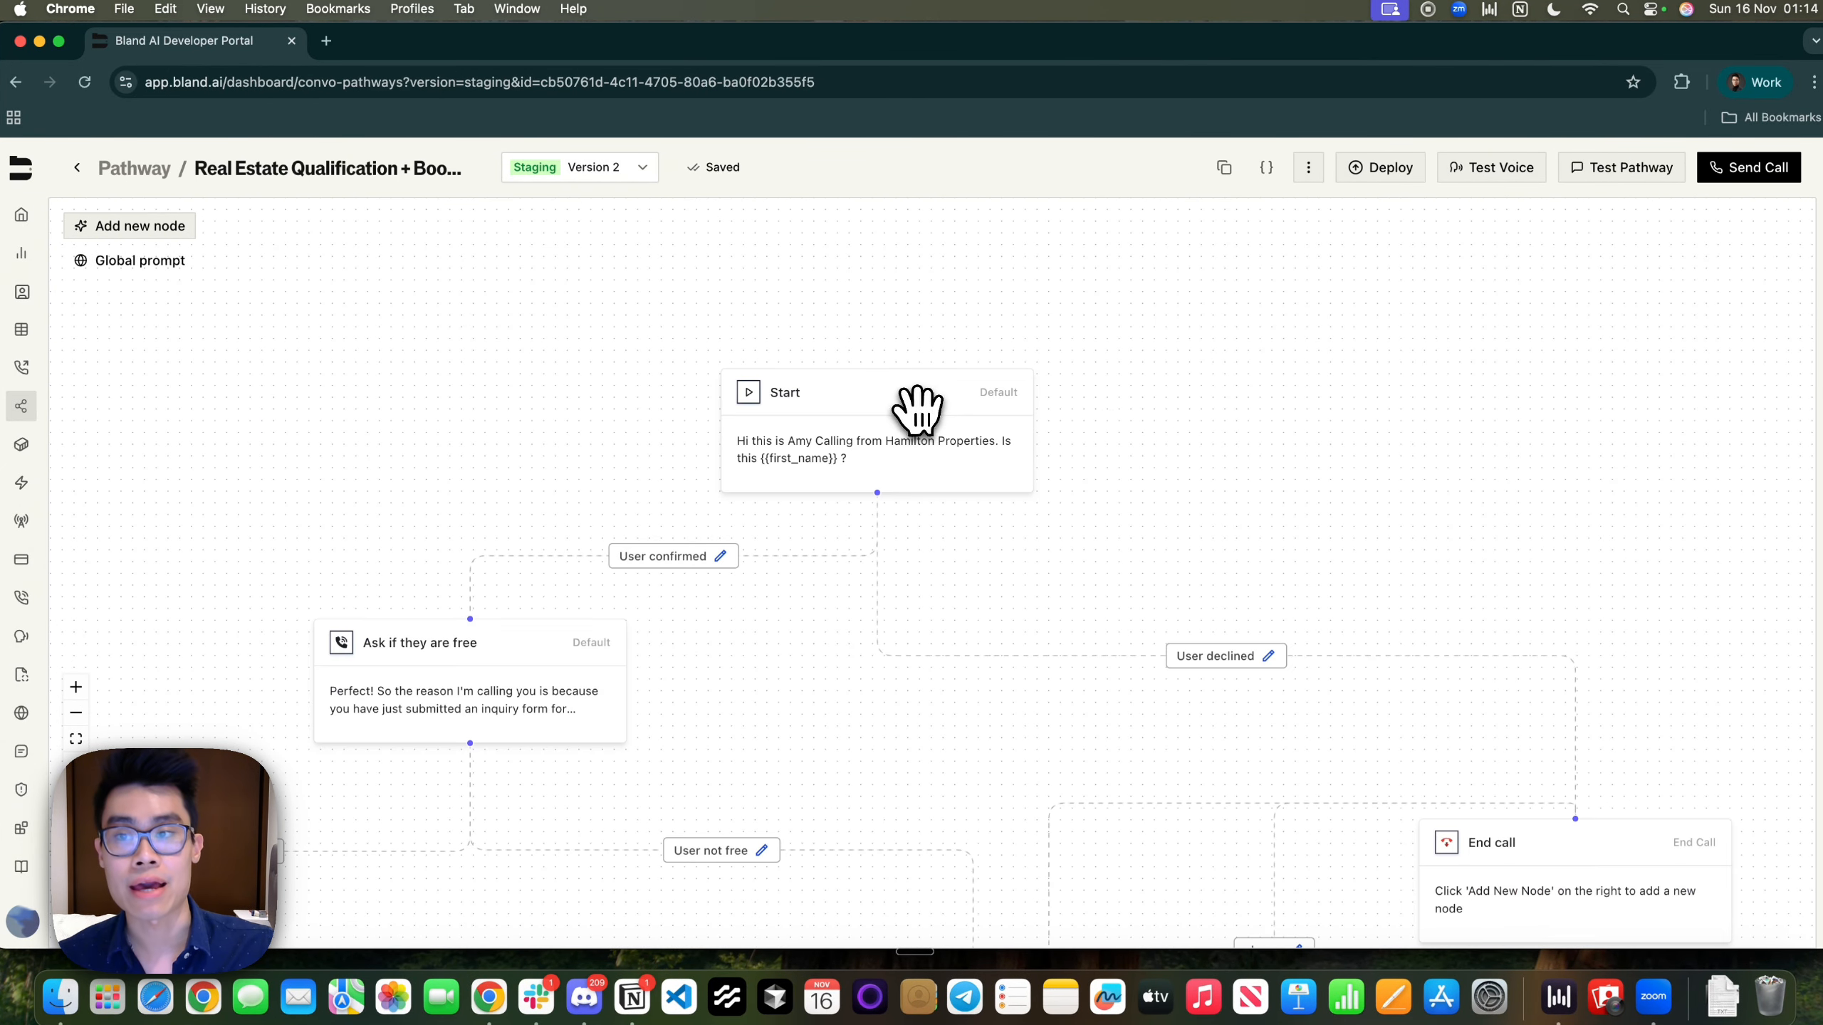
{"action": "left_click_drag", "start_coordinate": [1288, 361], "coordinate": [946, 346]}
{"action": "scroll", "coordinate": [949, 345], "scroll_direction": "down", "scroll_amount": 3}
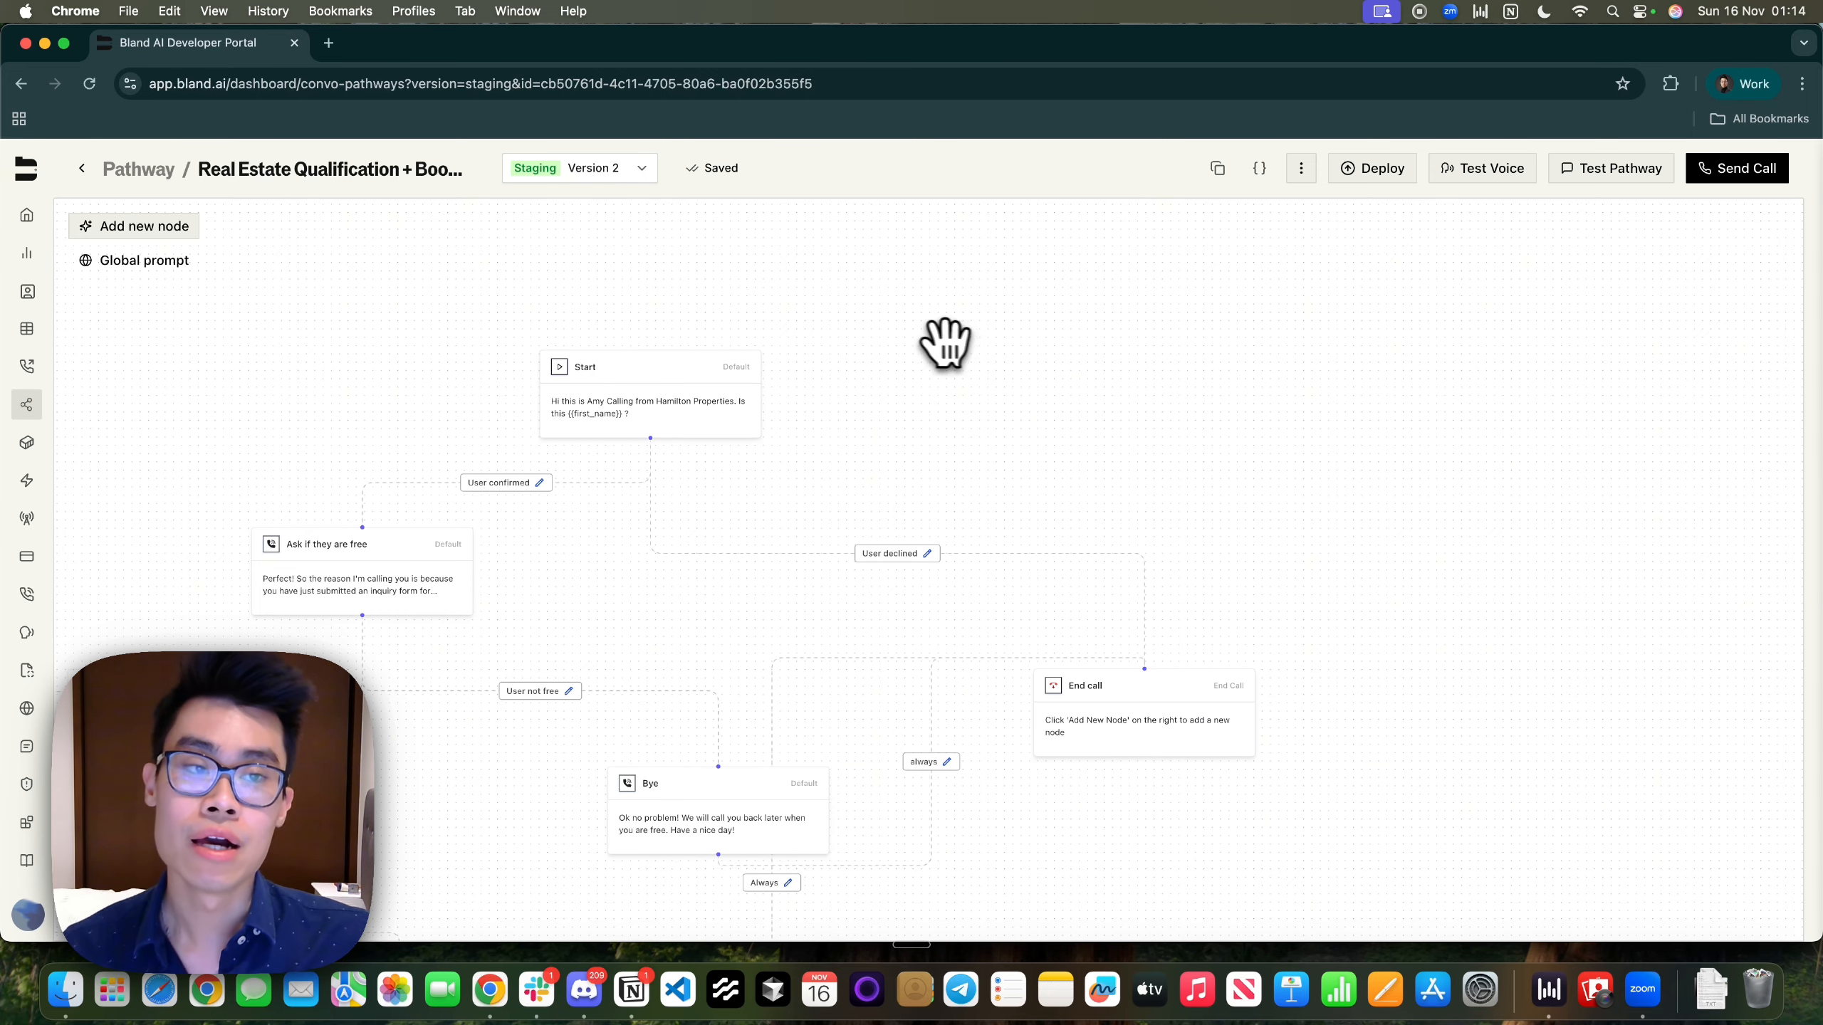
{"action": "left_click_drag", "start_coordinate": [970, 428], "coordinate": [1074, 300]}
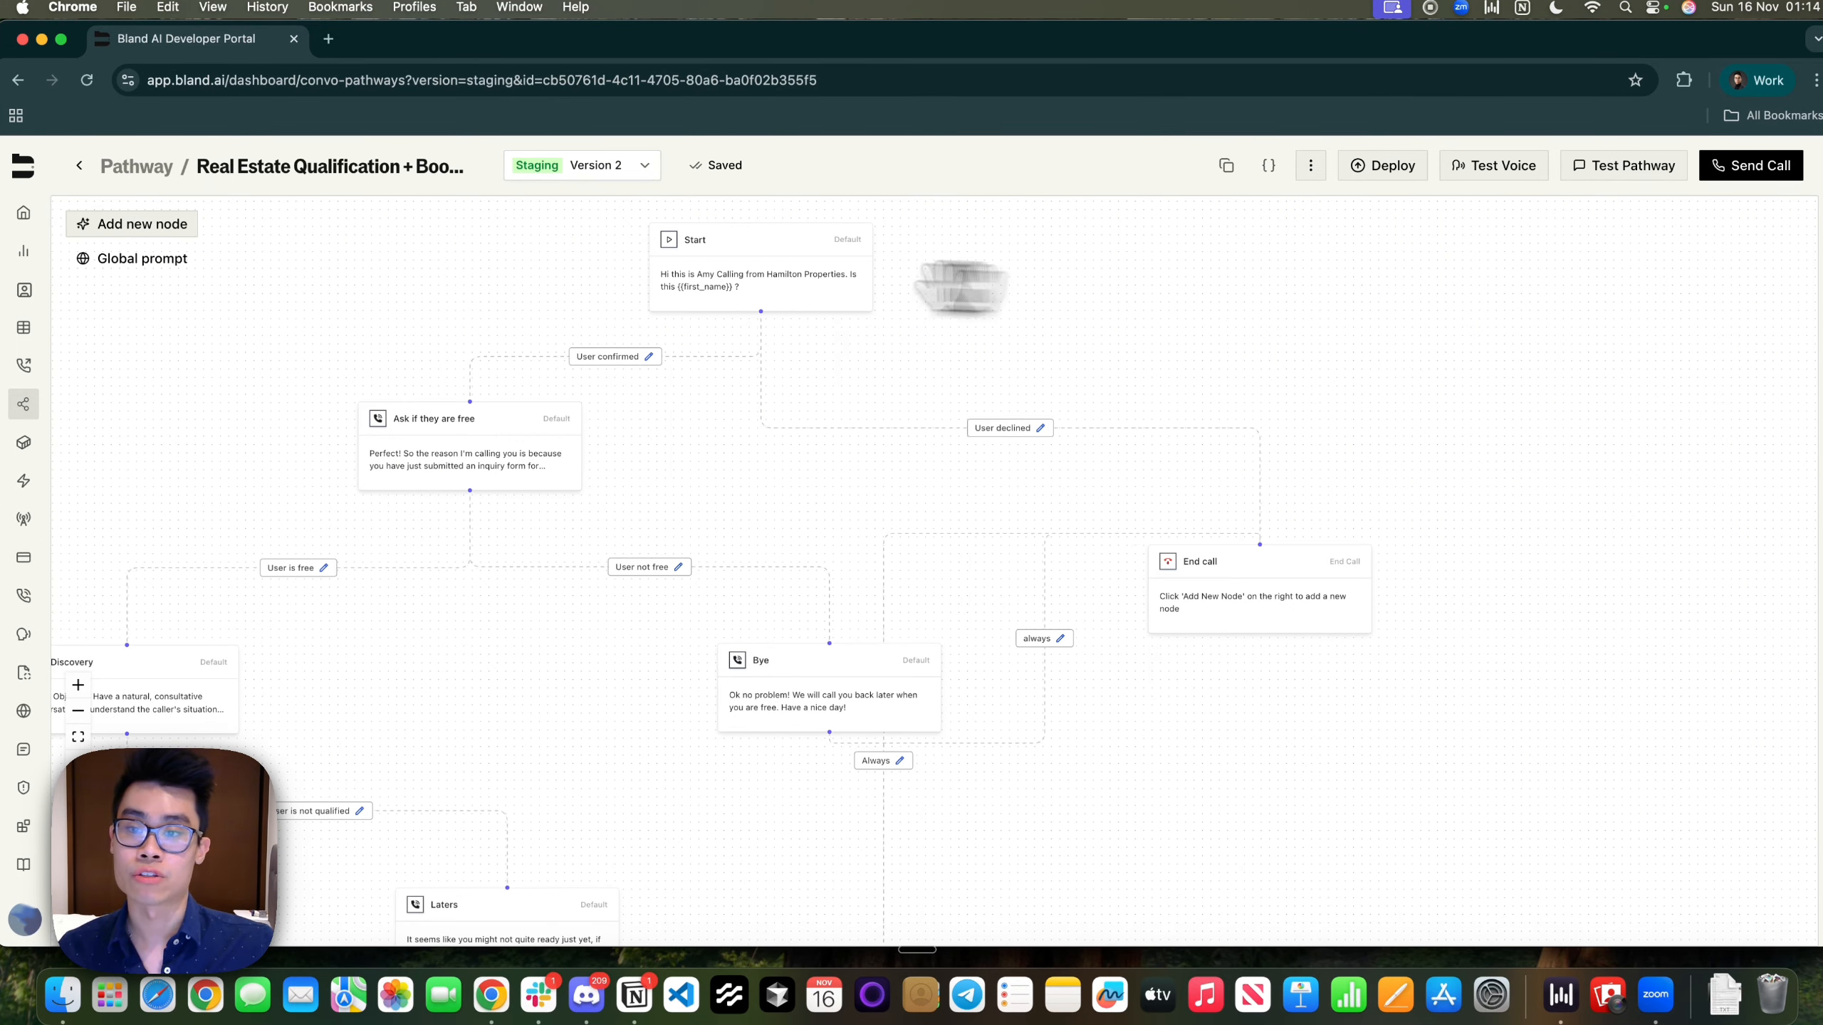
{"action": "left_click_drag", "start_coordinate": [631, 488], "coordinate": [376, 697]}
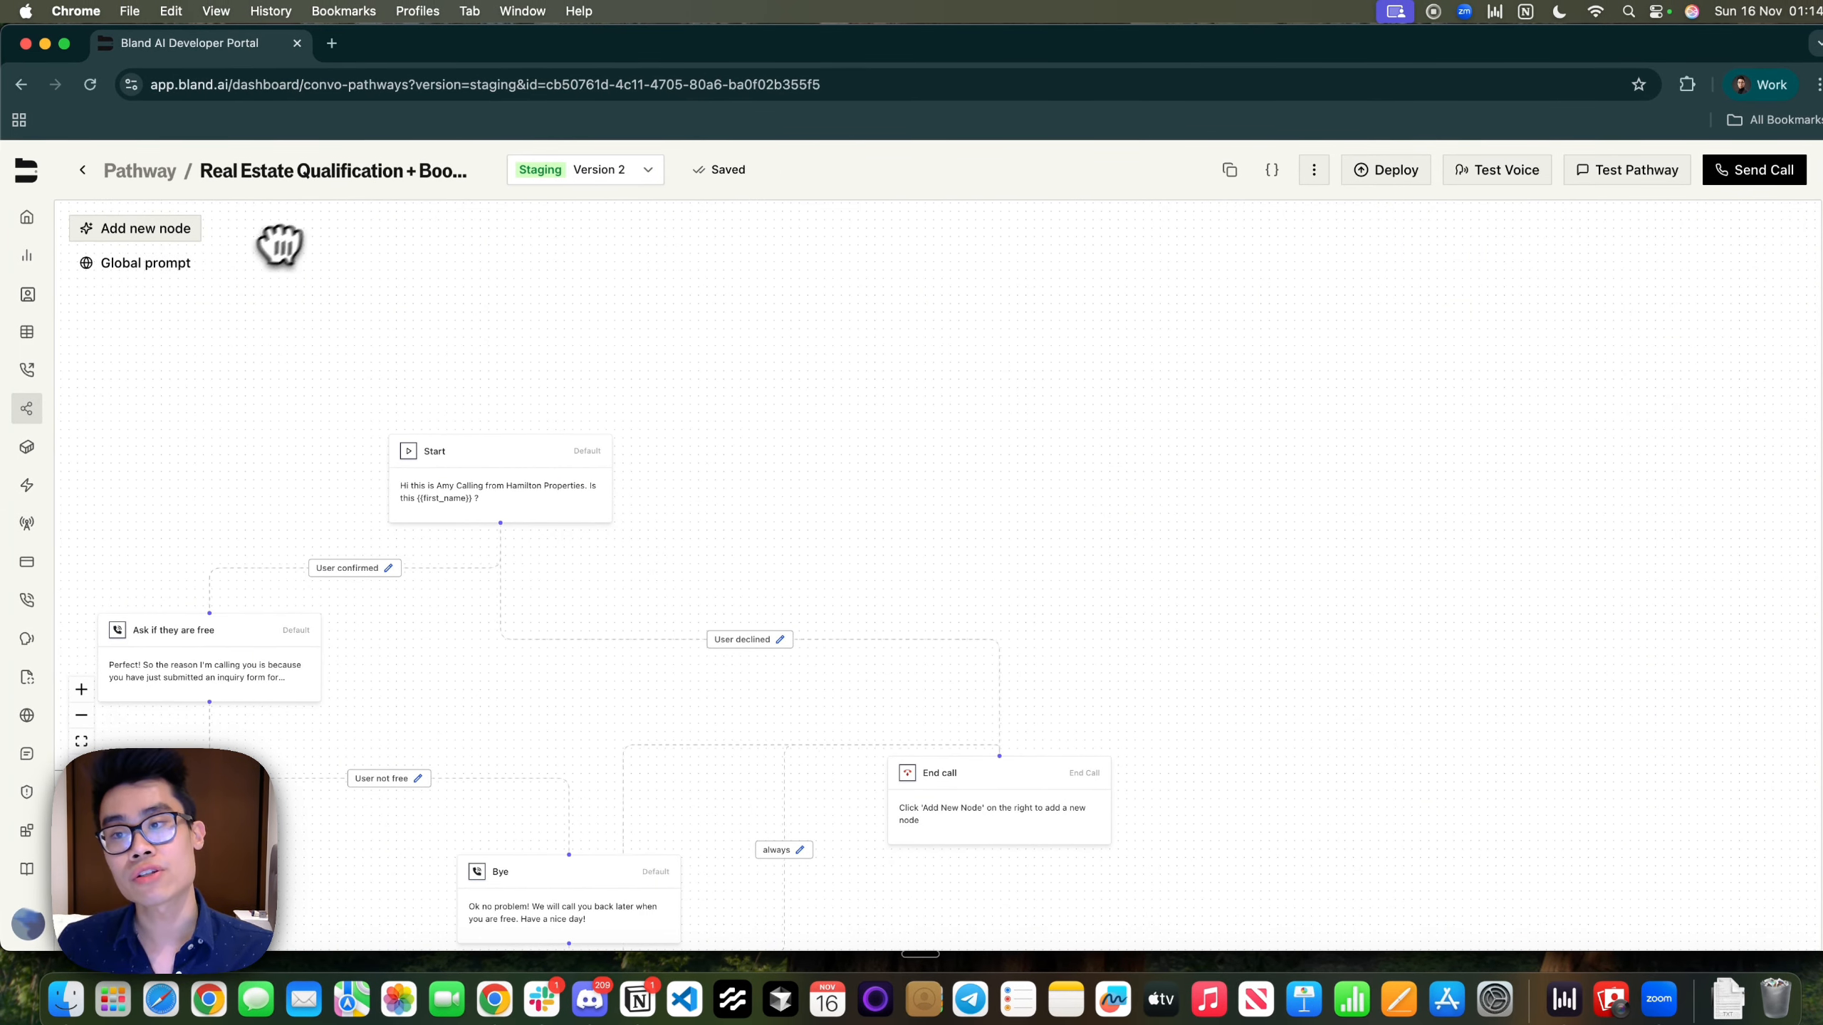
Add a Default Node to the pathway and place it beside the Start node
{"action": "left_click", "coordinate": [107, 231]}
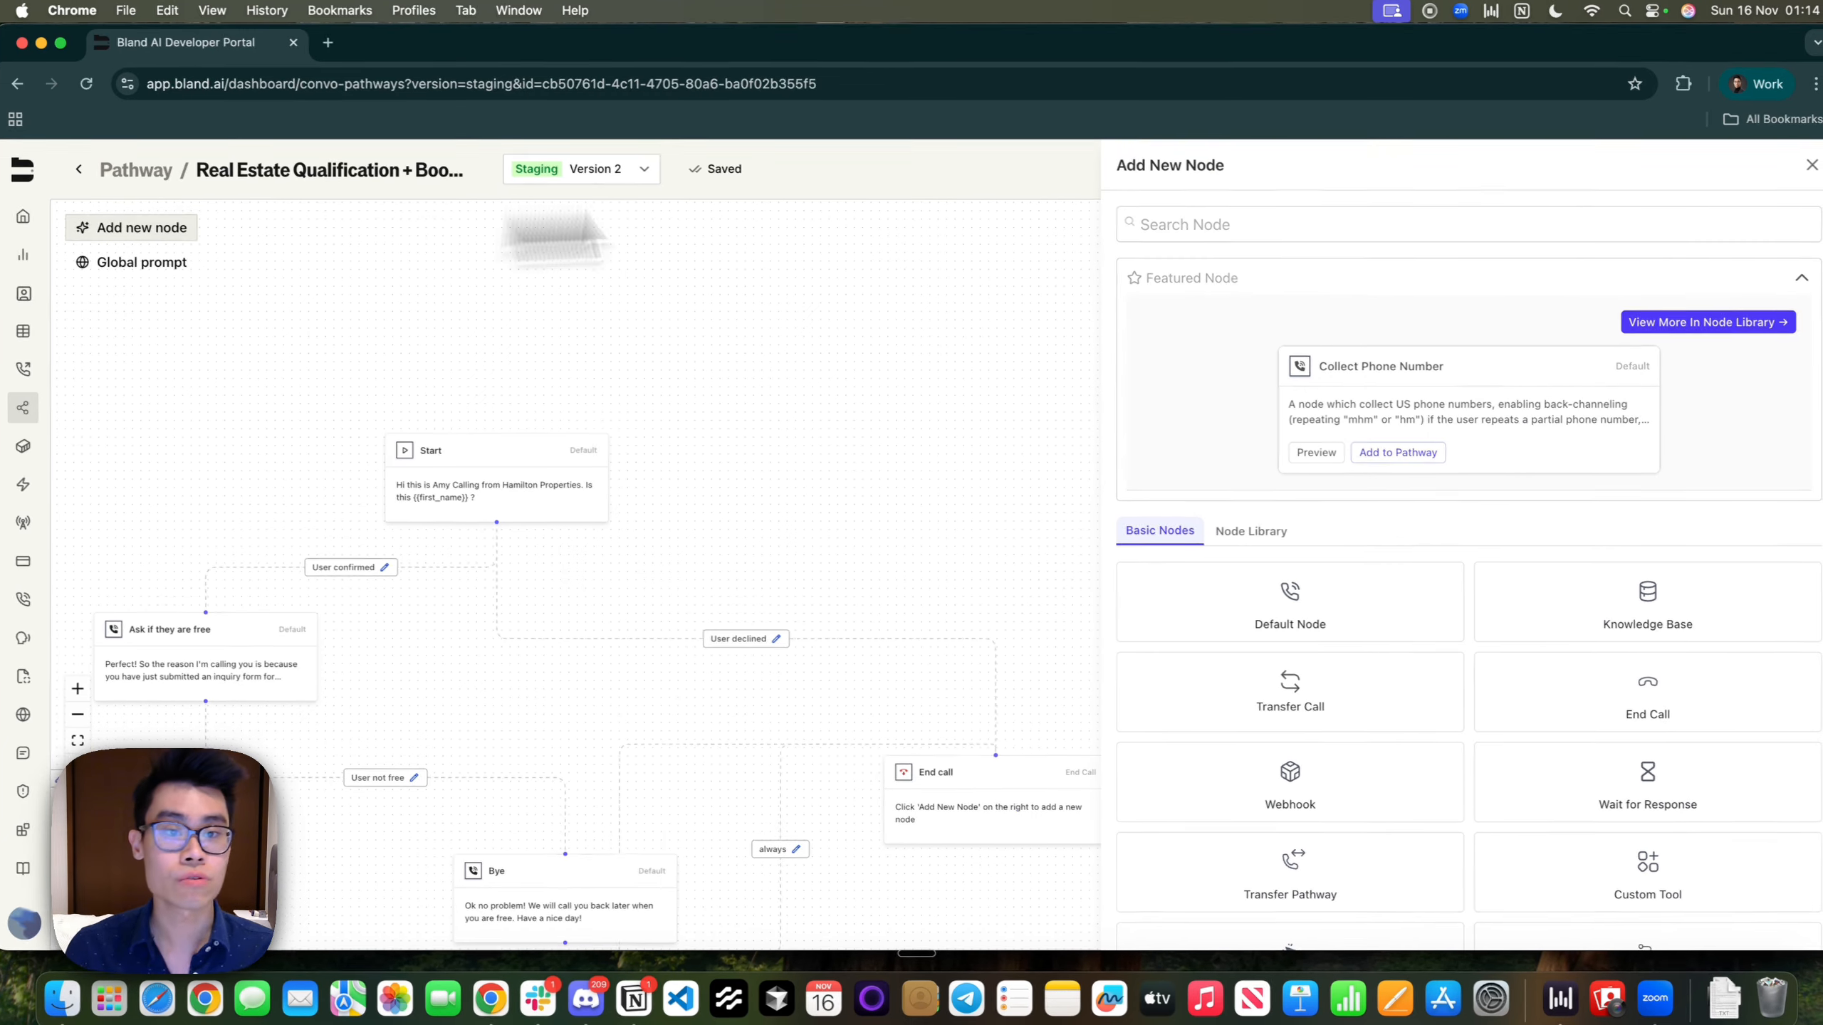
{"action": "scroll", "coordinate": [1550, 870], "scroll_direction": "down", "scroll_amount": 3}
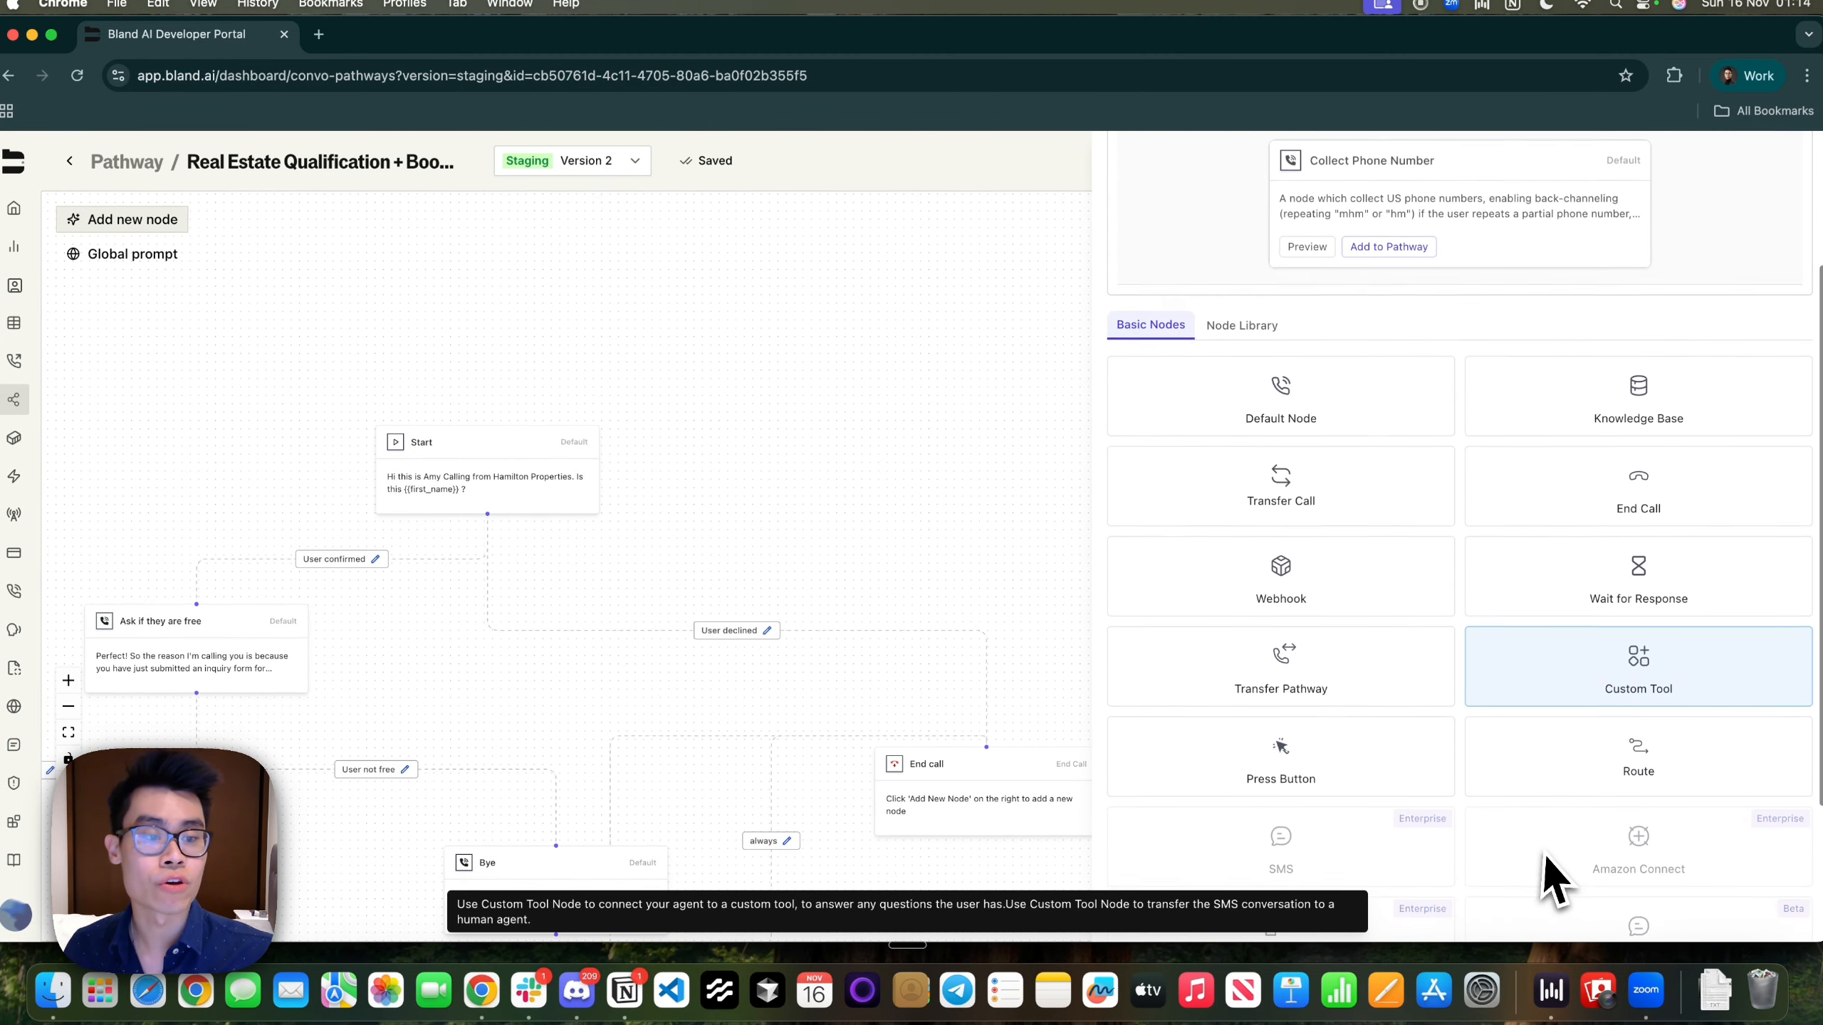
{"action": "scroll", "coordinate": [1547, 862], "scroll_direction": "up", "scroll_amount": 2}
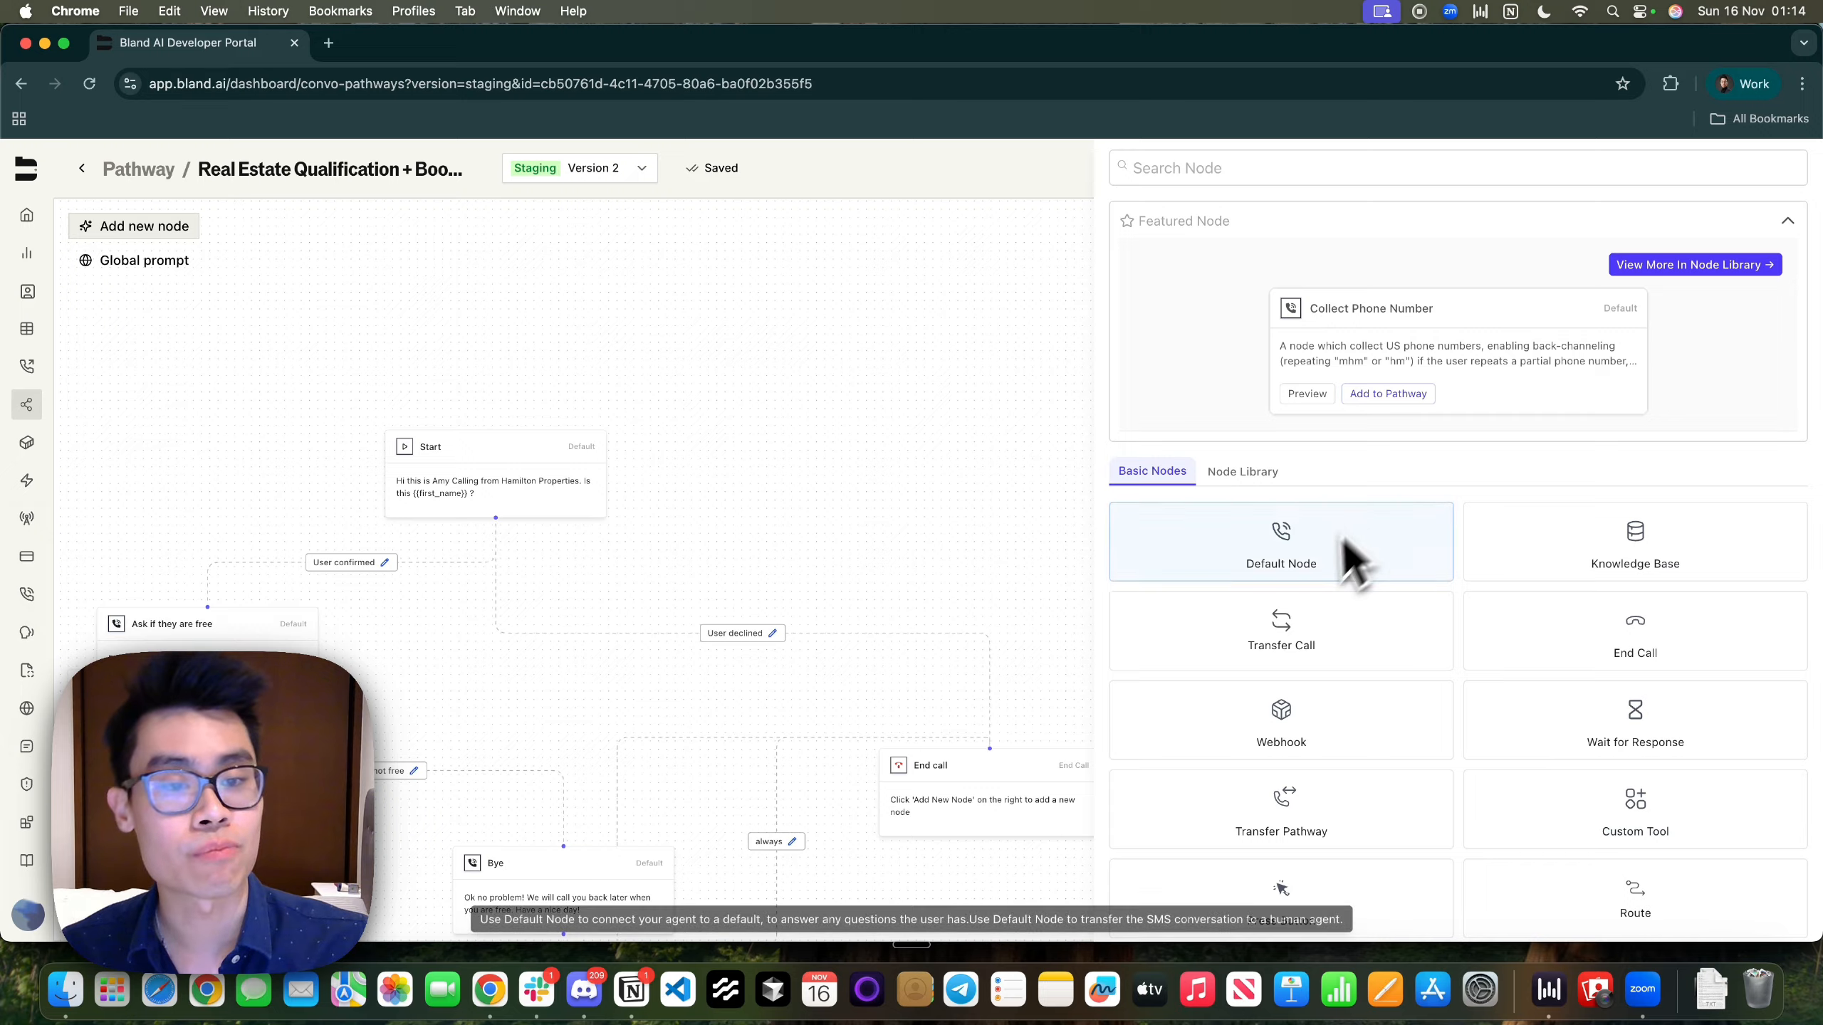
{"action": "left_click", "coordinate": [1277, 567]}
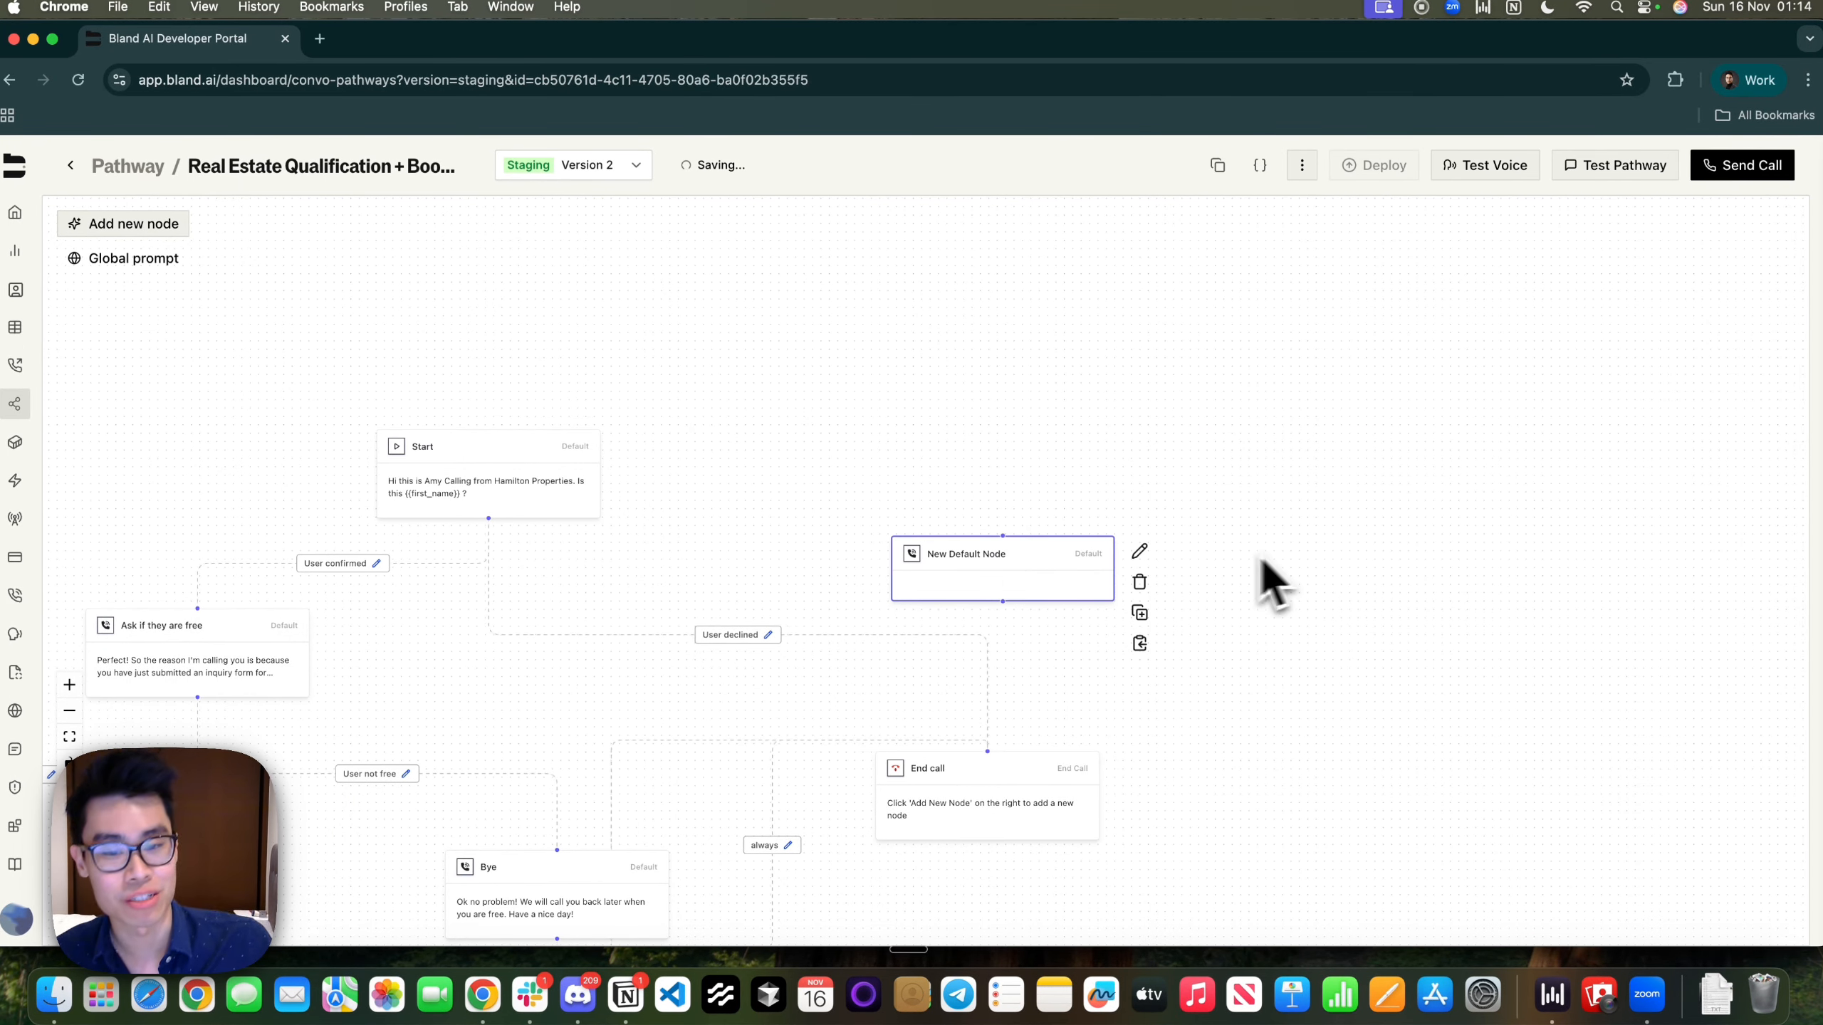
{"action": "left_click_drag", "start_coordinate": [963, 585], "coordinate": [996, 505]}
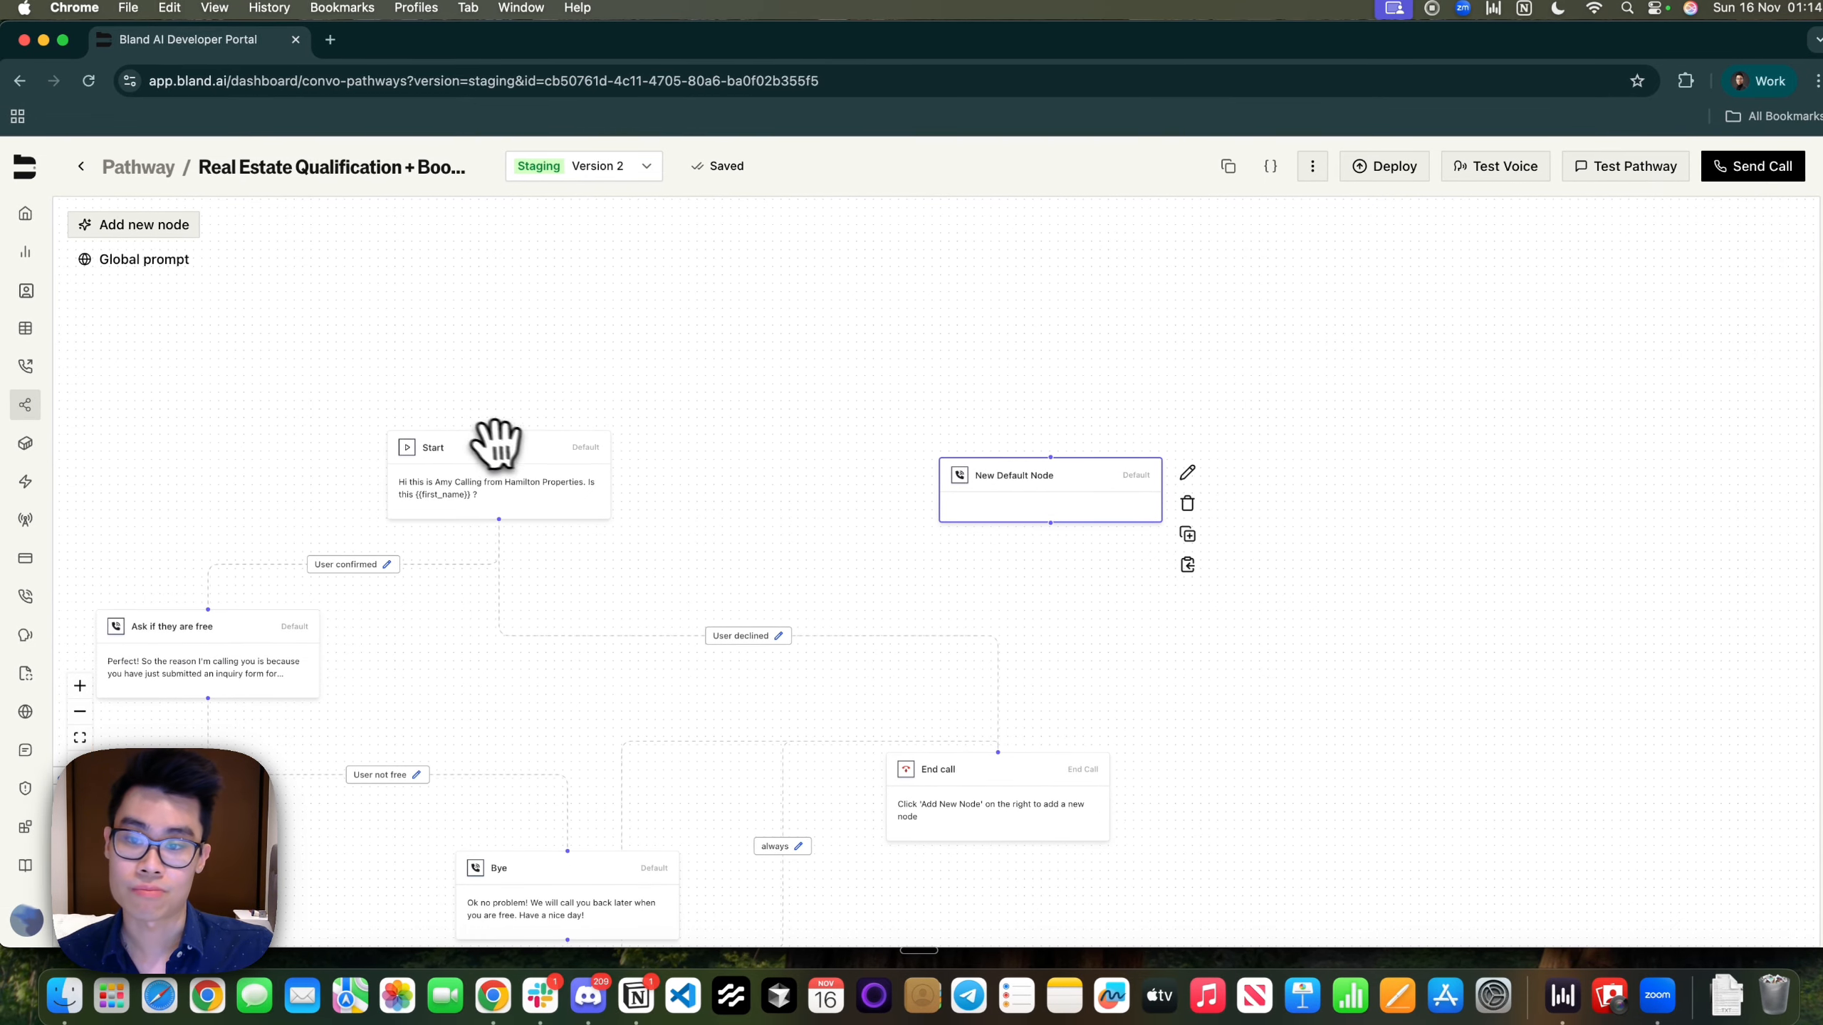
Centre the Start node on the canvas and open its Edit Node dialog
{"action": "left_click", "coordinate": [496, 442]}
{"action": "left_click_drag", "start_coordinate": [525, 378], "coordinate": [862, 356]}
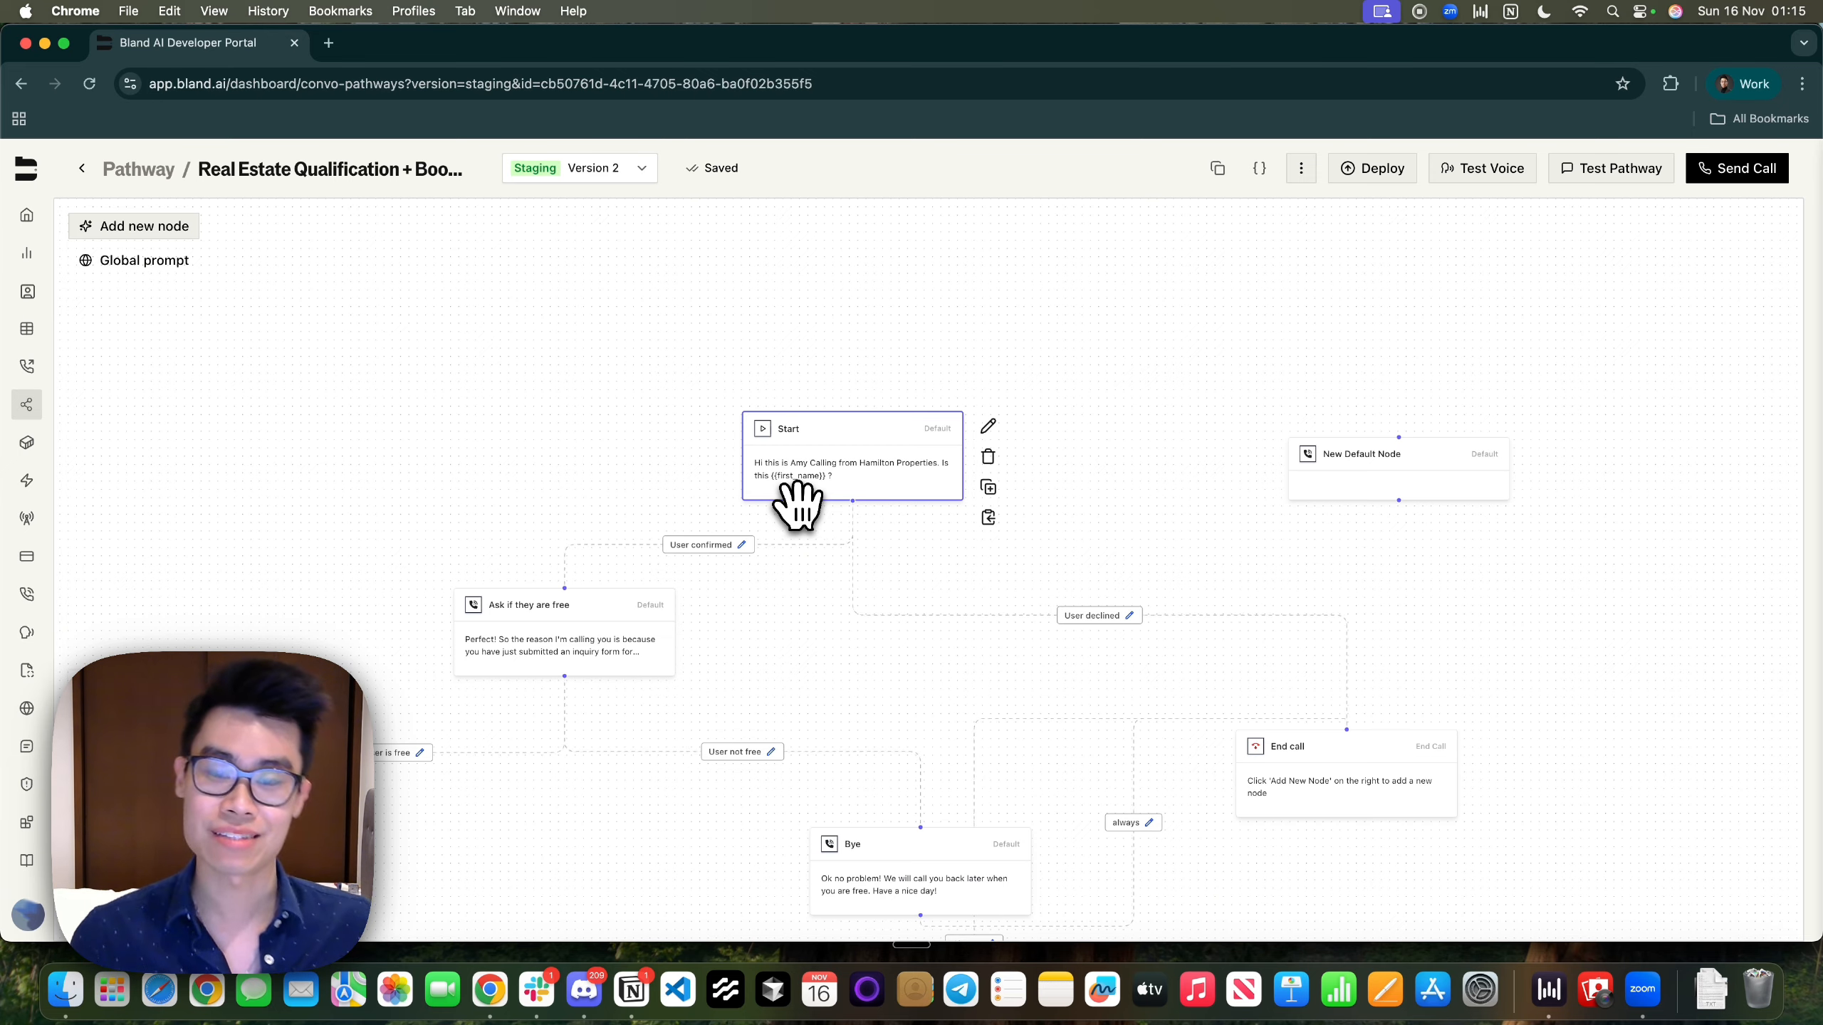
{"action": "double_click", "coordinate": [815, 482]}
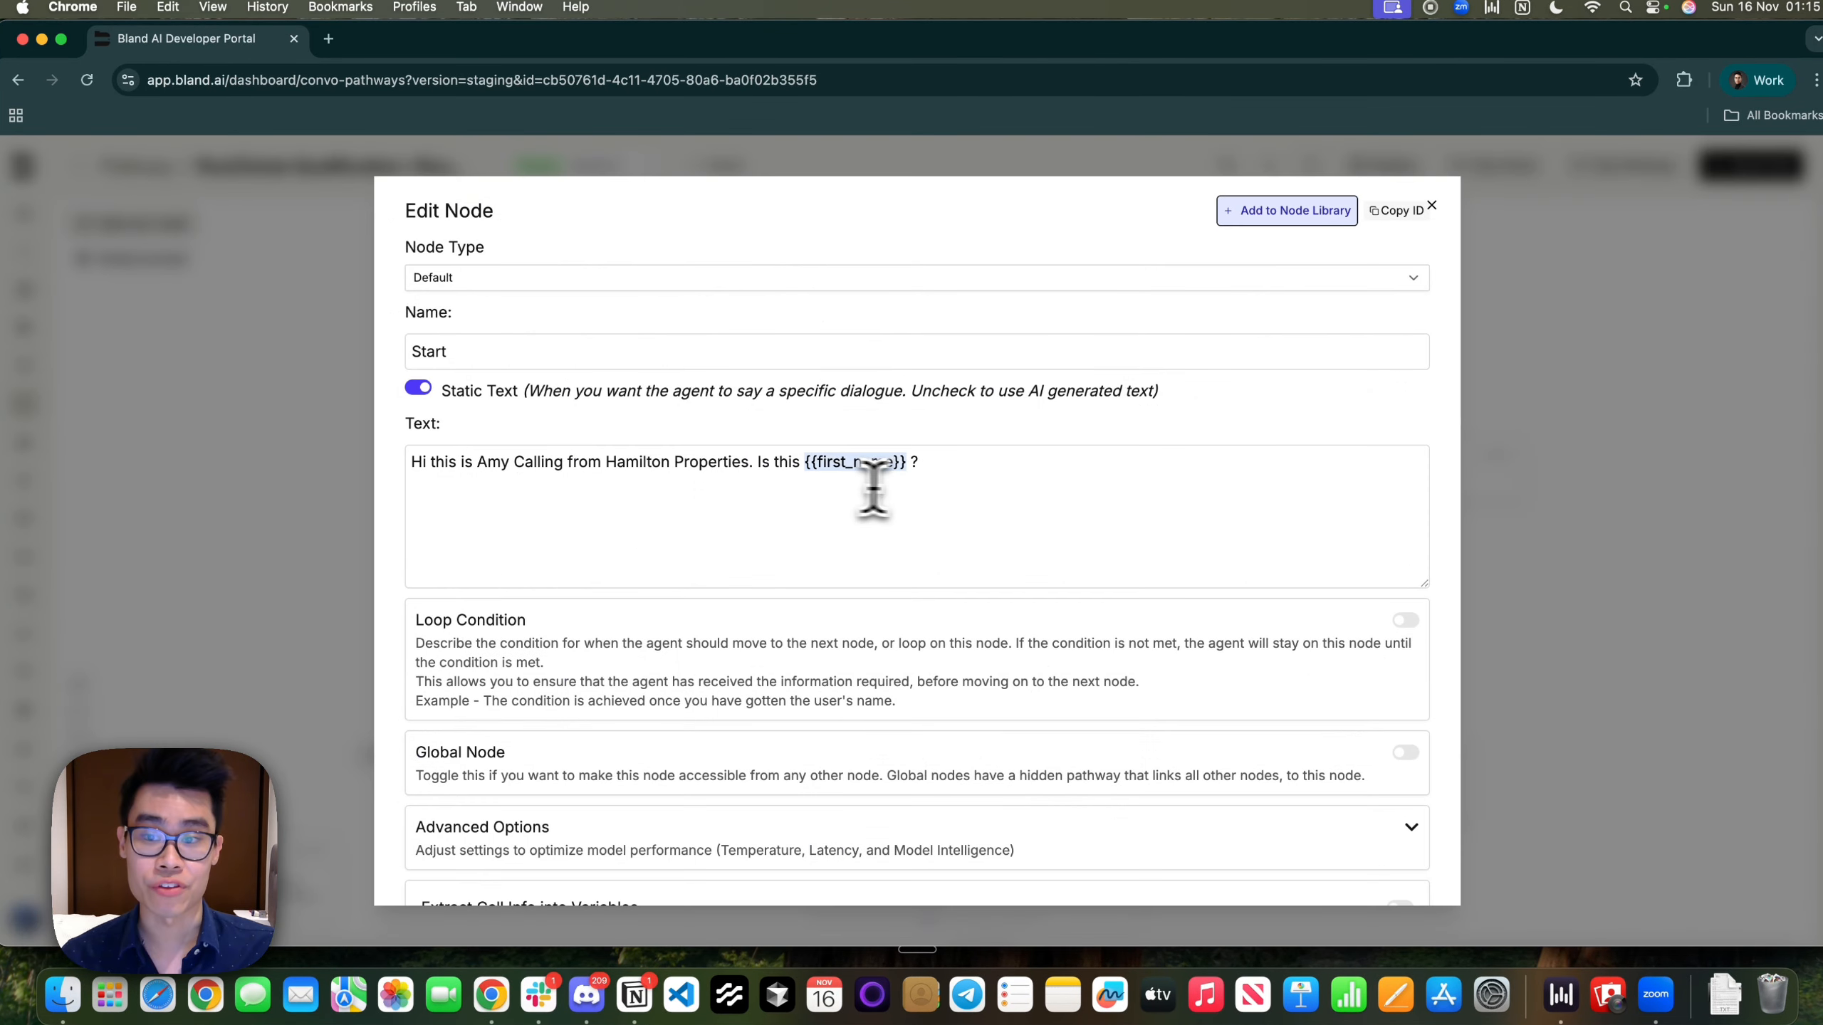
Keep the Start node as a Default node and toggle Static Text off and back on
{"action": "left_click", "coordinate": [466, 285]}
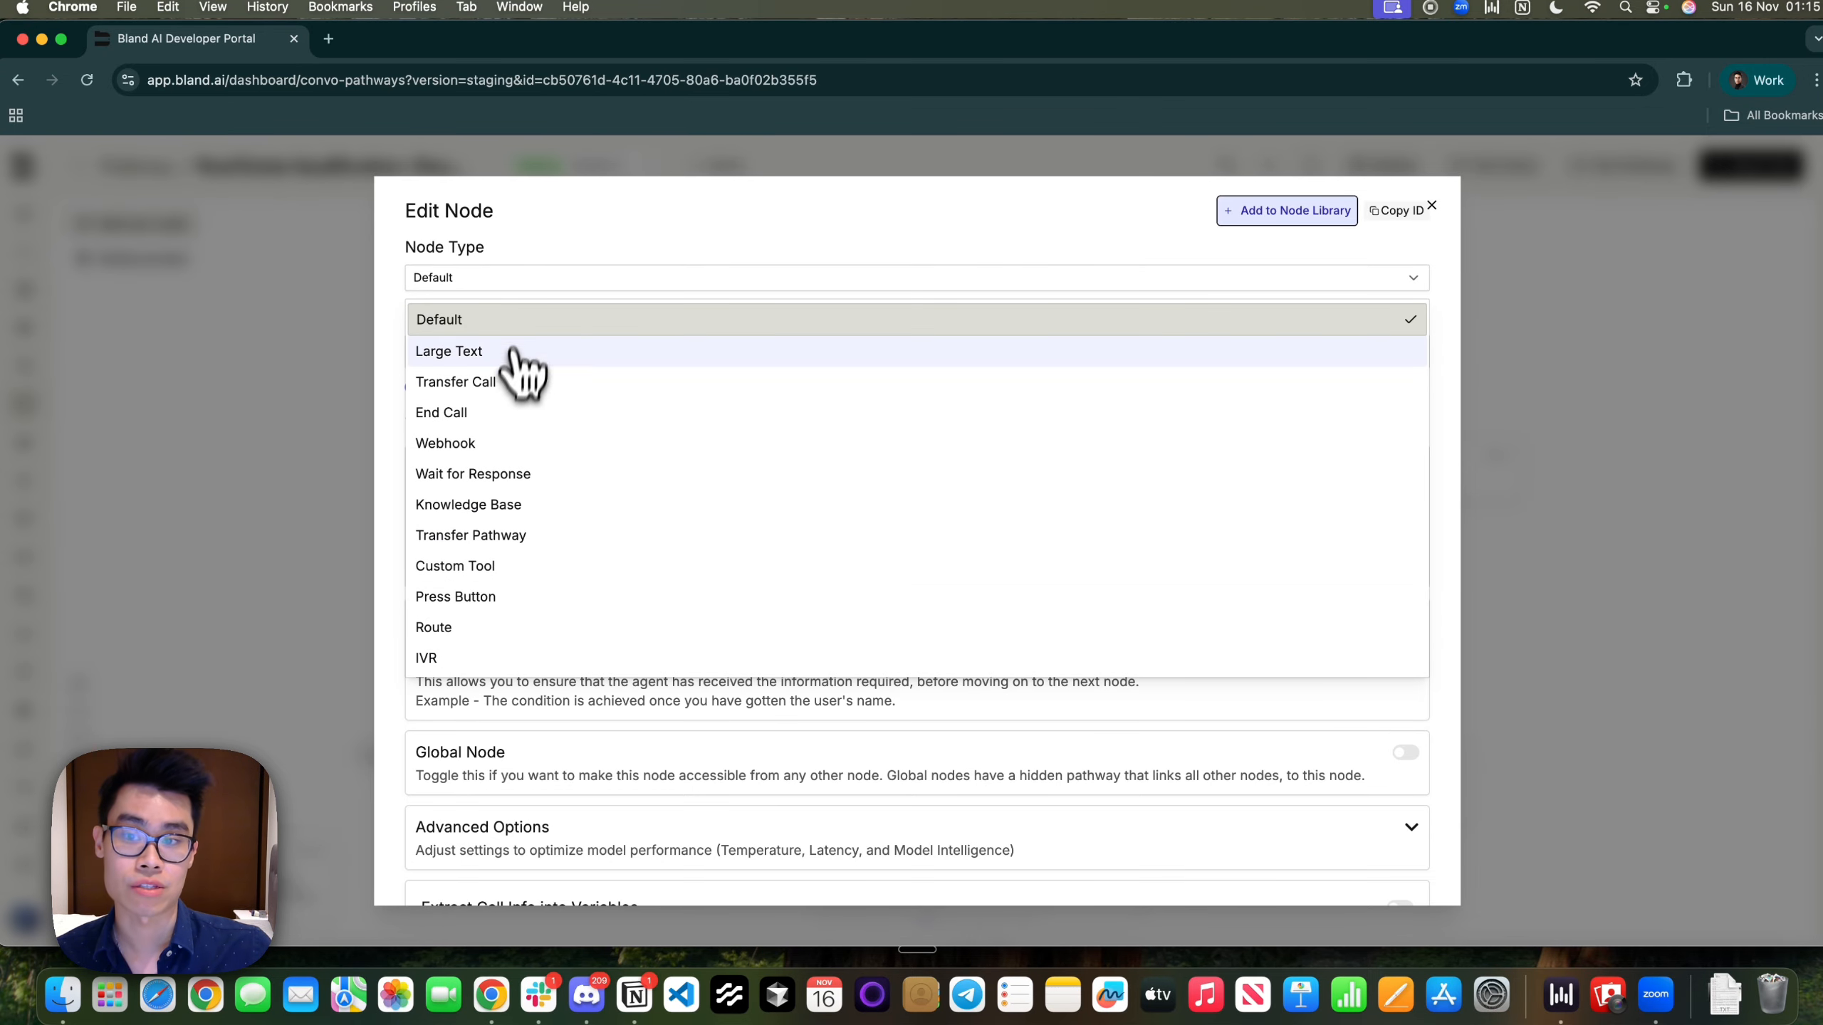
{"action": "left_click", "coordinate": [518, 324]}
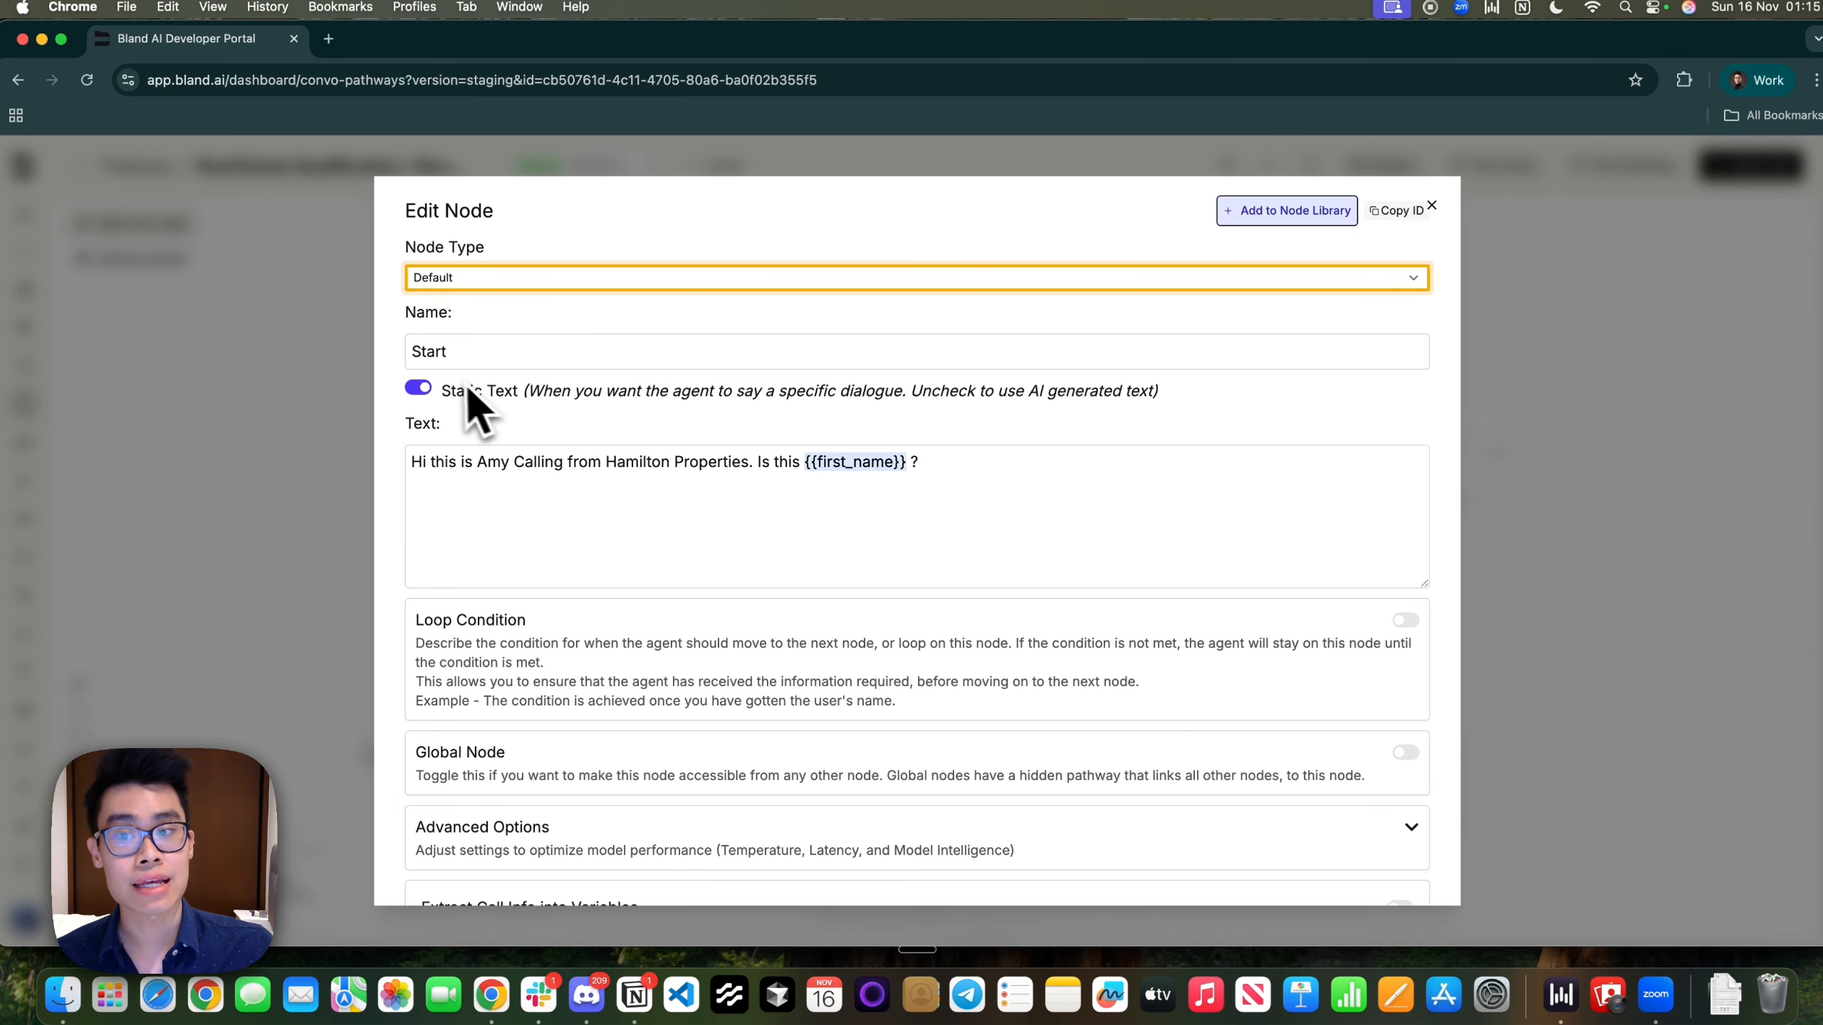
{"action": "left_click", "coordinate": [451, 356]}
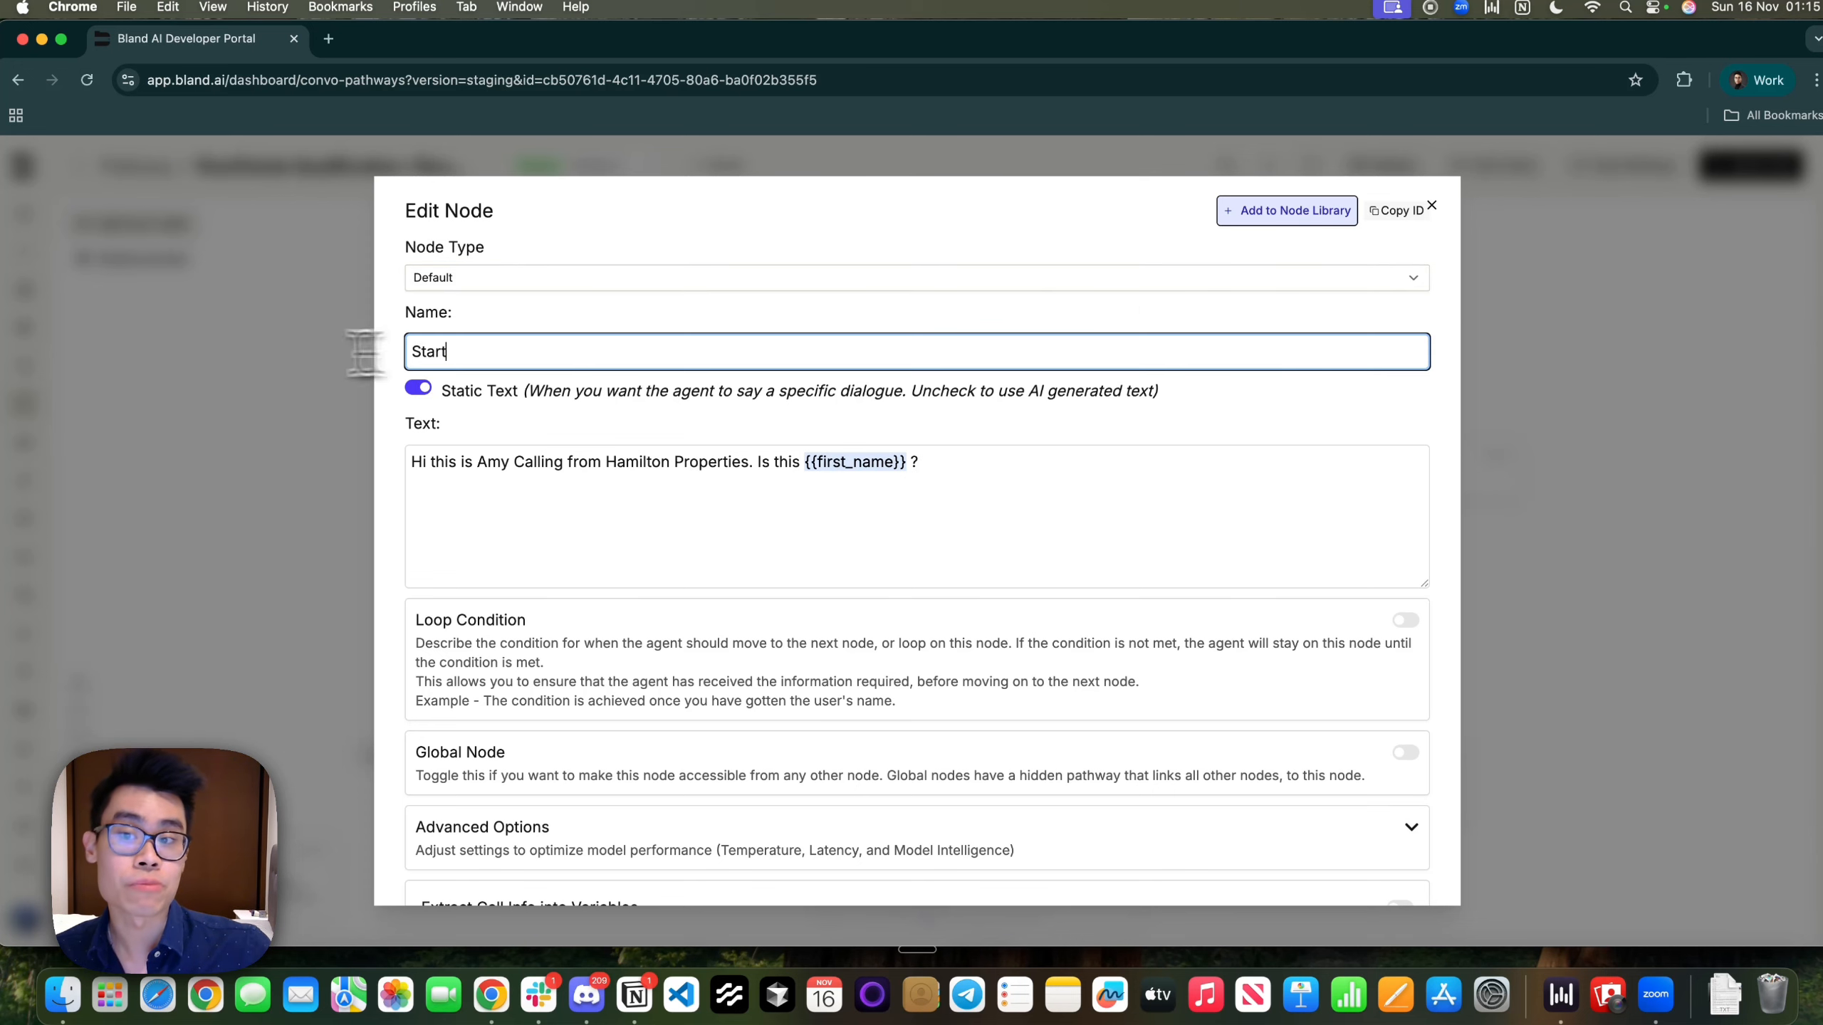
{"action": "left_click", "coordinate": [419, 389]}
{"action": "left_click", "coordinate": [456, 487]}
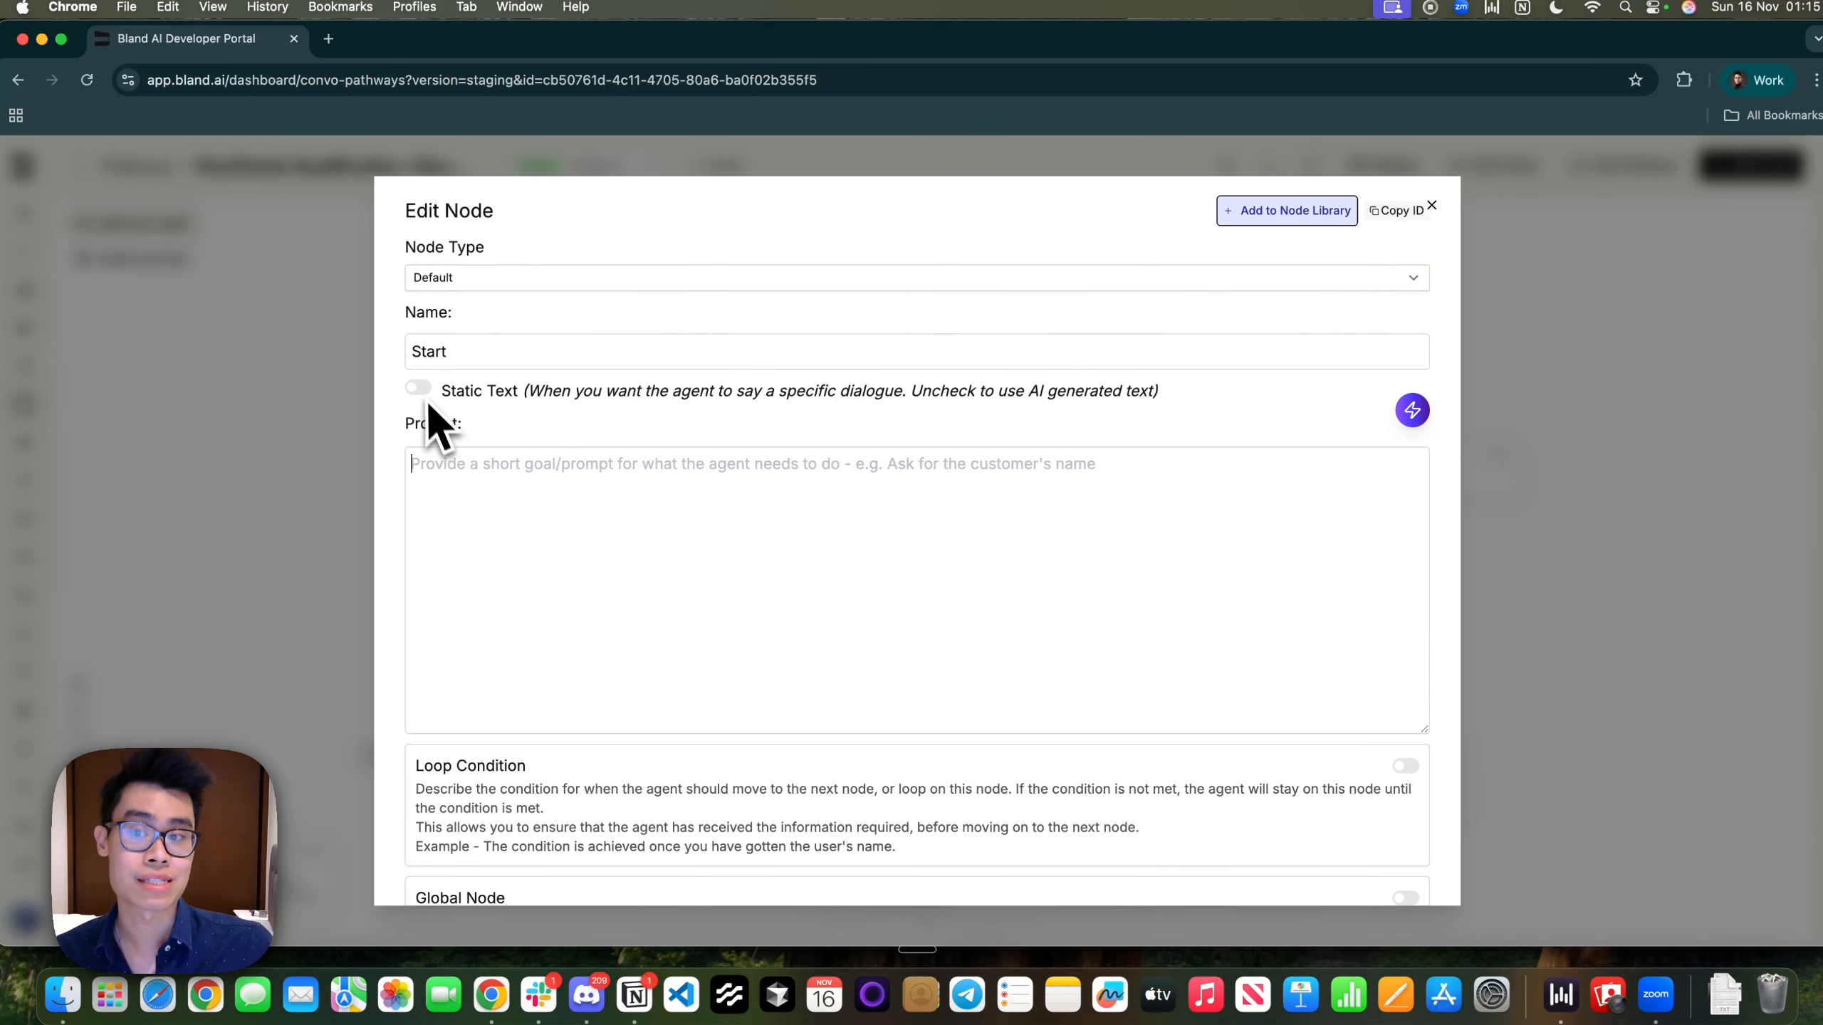
{"action": "left_click", "coordinate": [420, 389]}
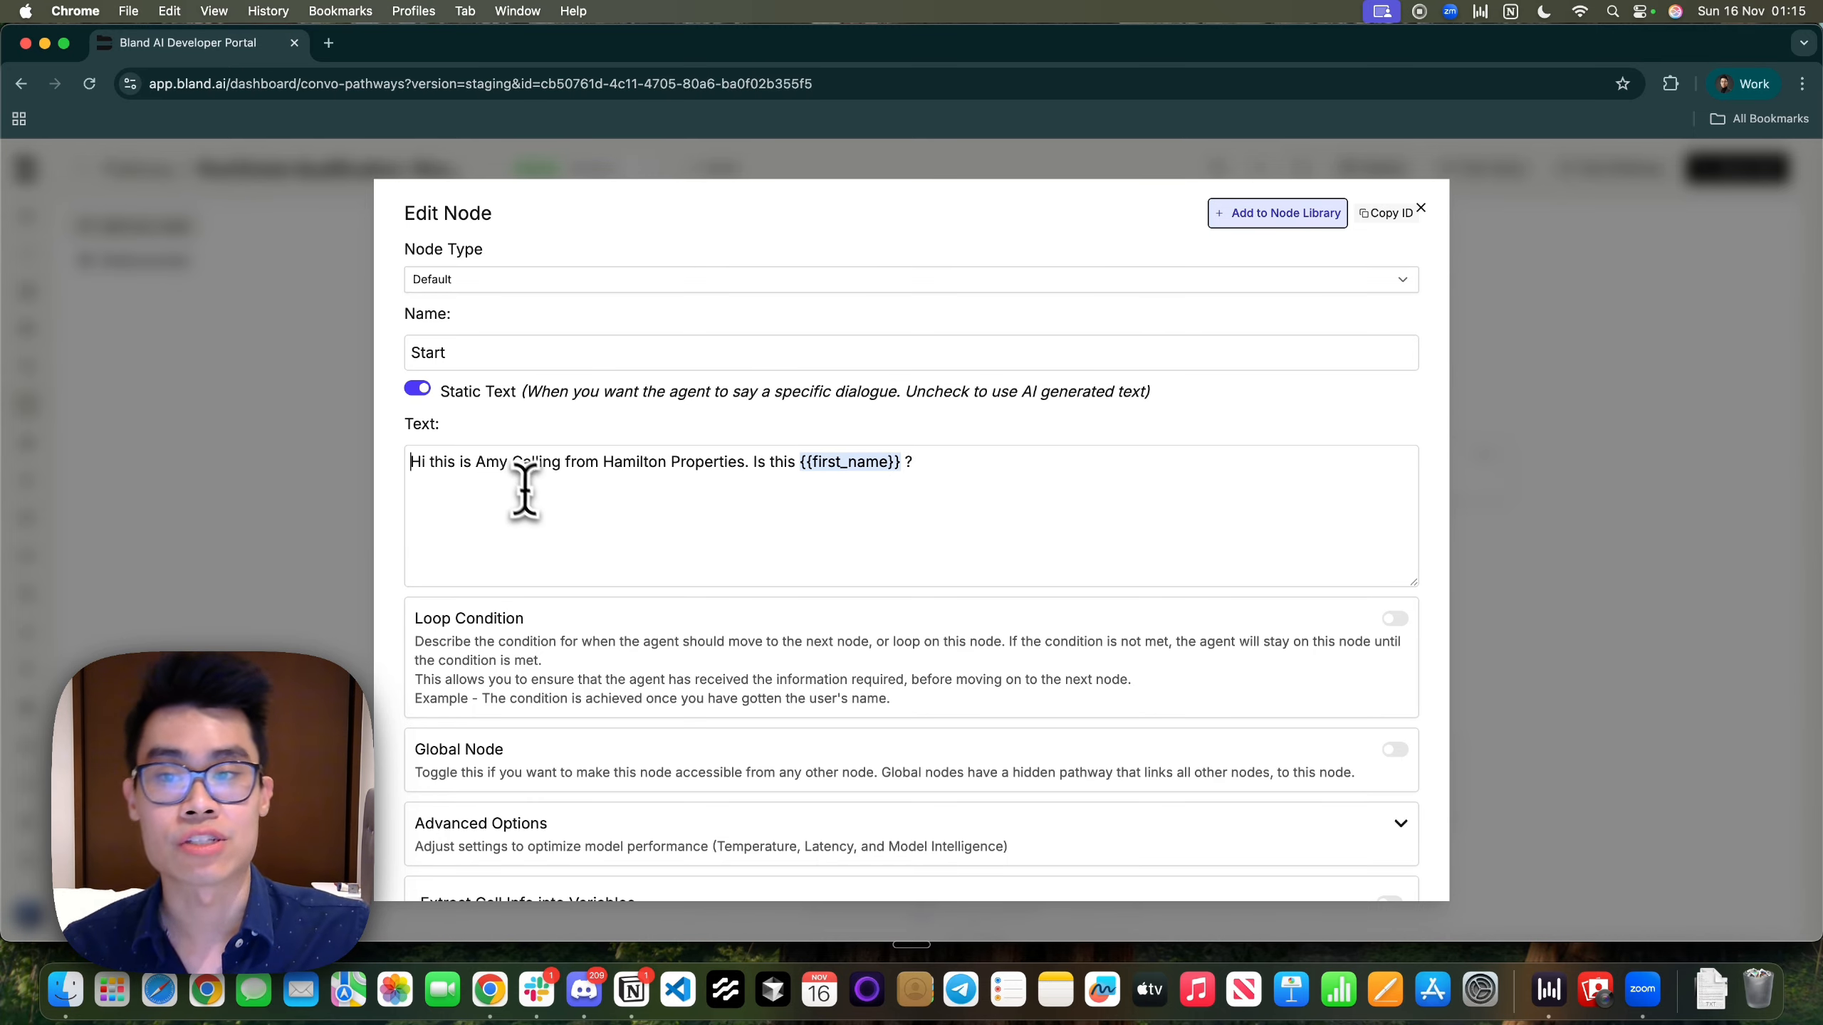
{"action": "scroll", "coordinate": [529, 503], "scroll_direction": "down", "scroll_amount": 4}
{"action": "scroll", "coordinate": [534, 503], "scroll_direction": "up", "scroll_amount": 4}
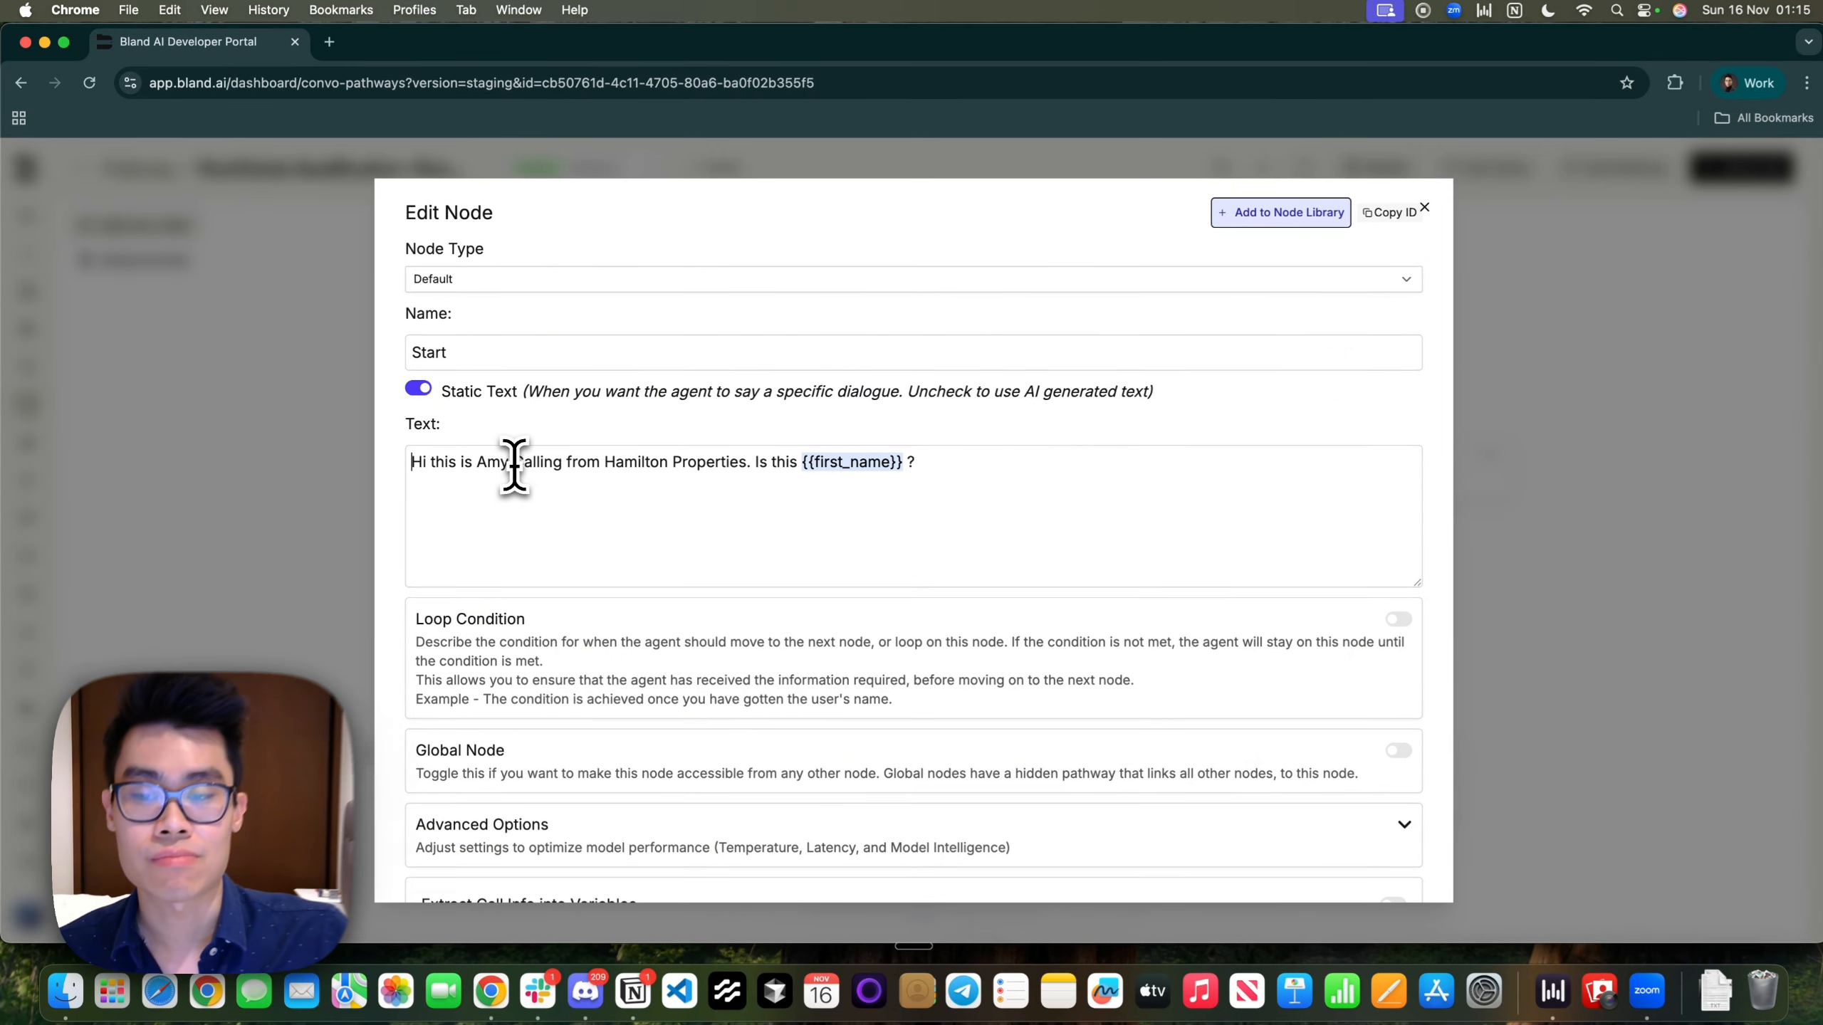
Replace the agent's name in the Start greeting and begin a '{{' variable after the question mark
{"action": "double_click", "coordinate": [479, 462]}
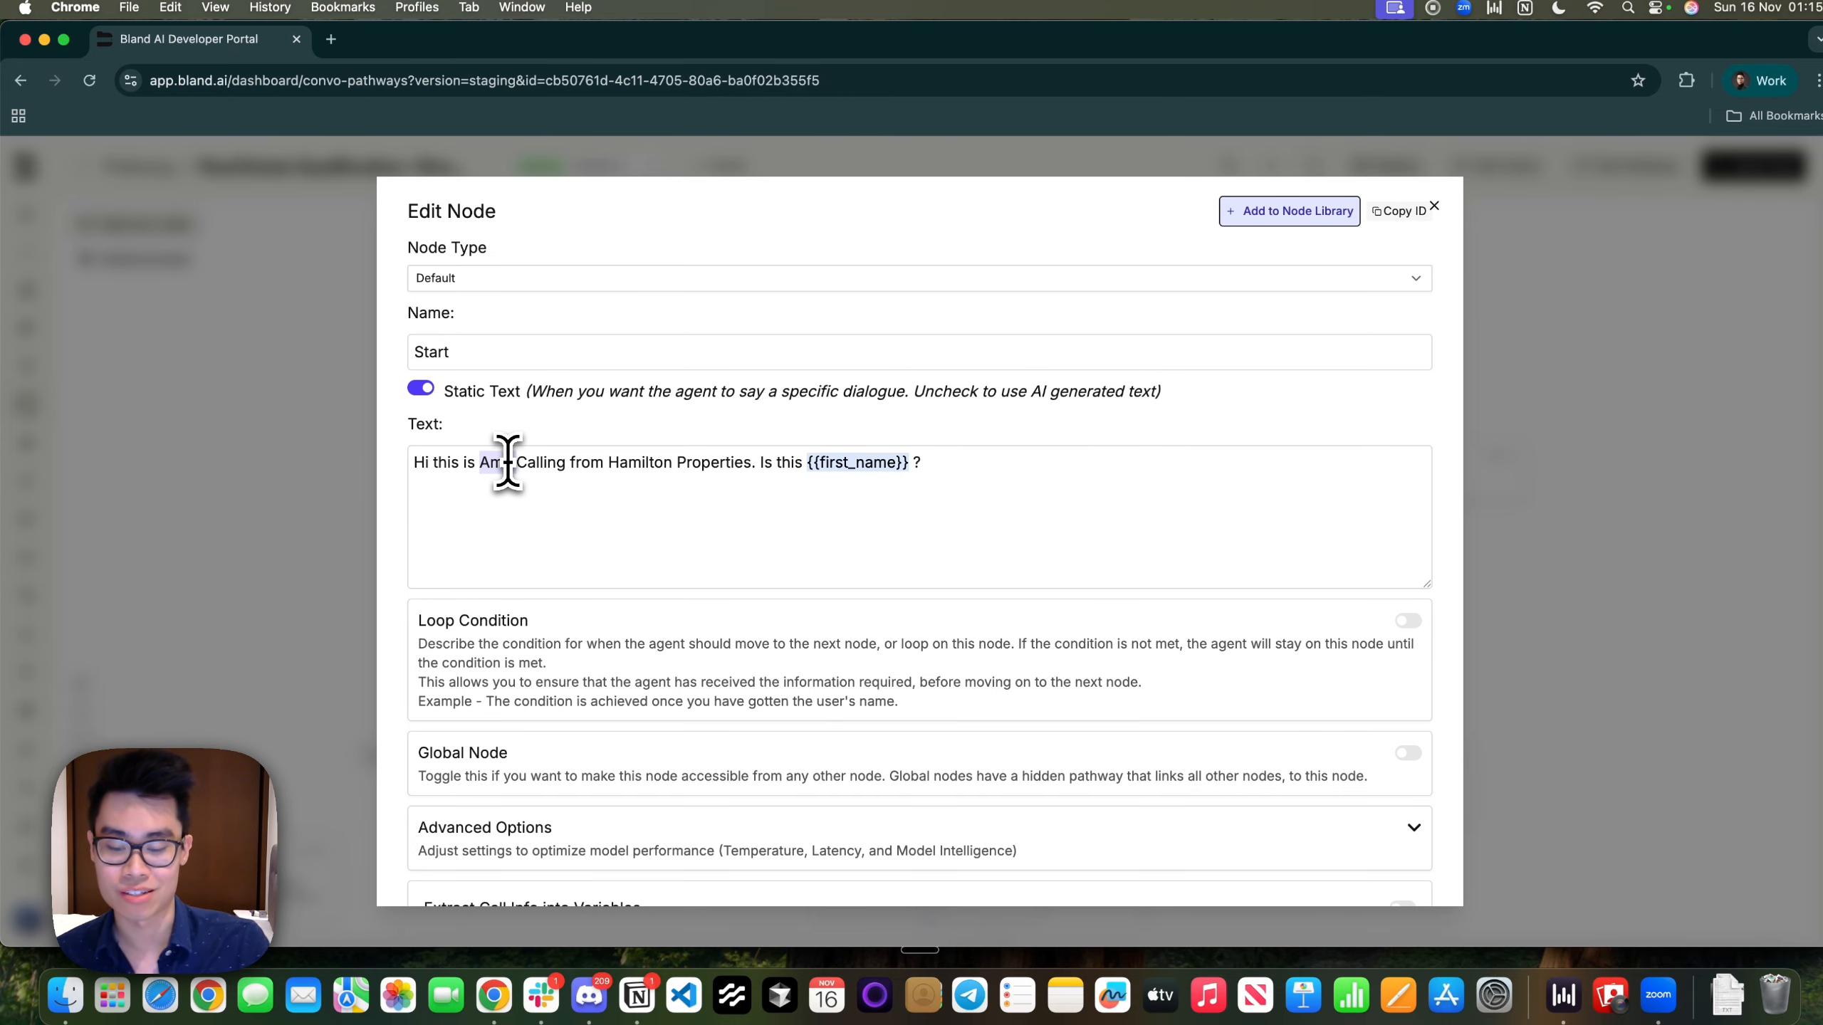
{"action": "type", "text": "T"}
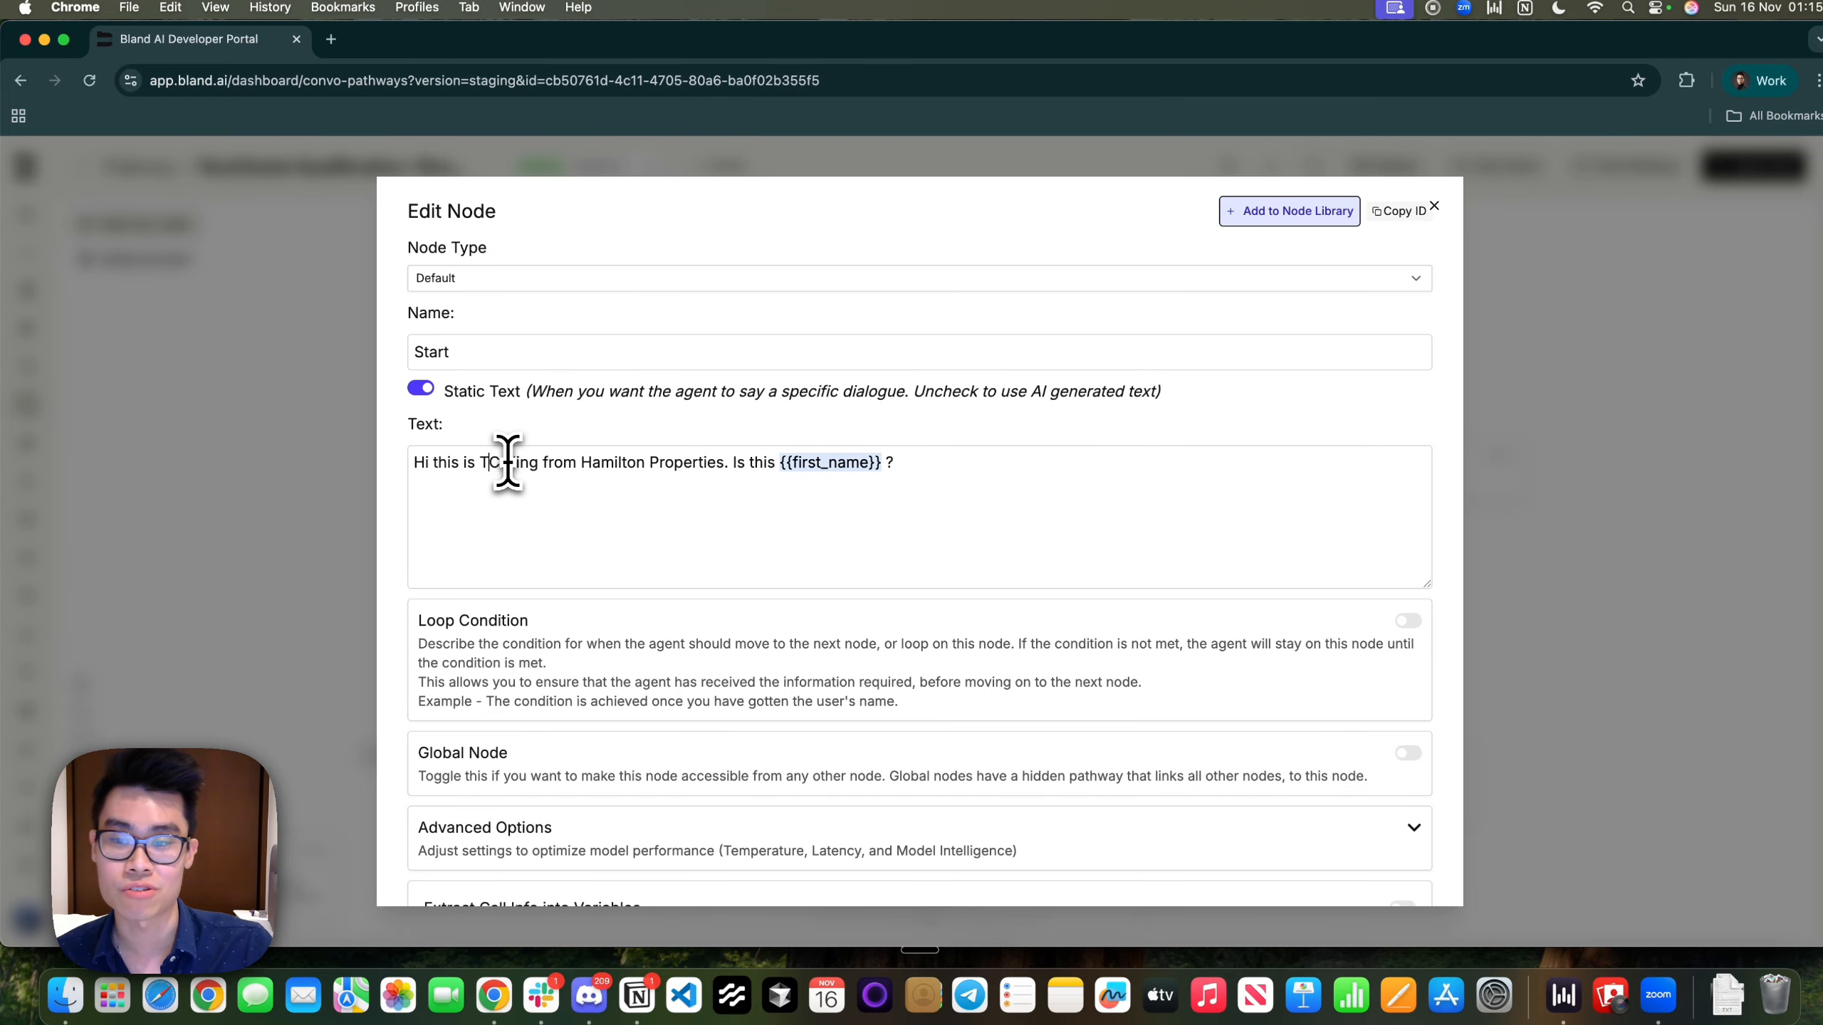
{"action": "key", "text": "BackSpace"}
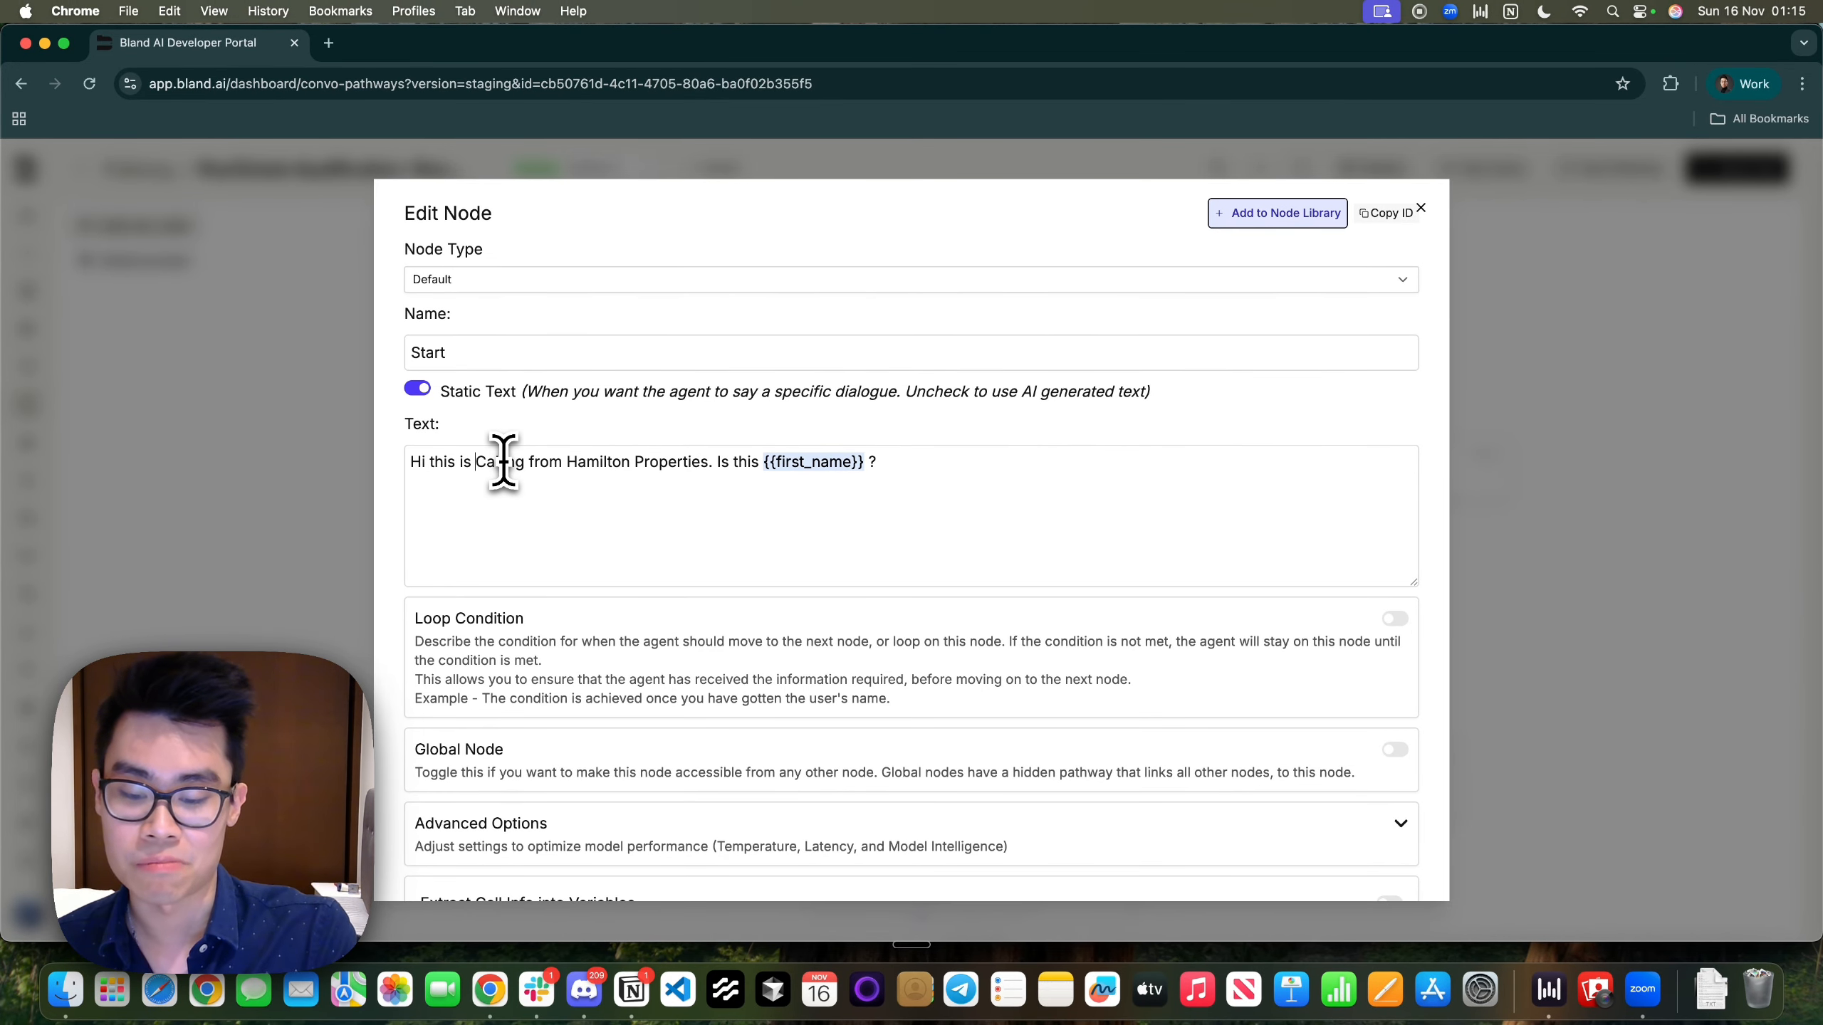
{"action": "type", "text": "Kevin"}
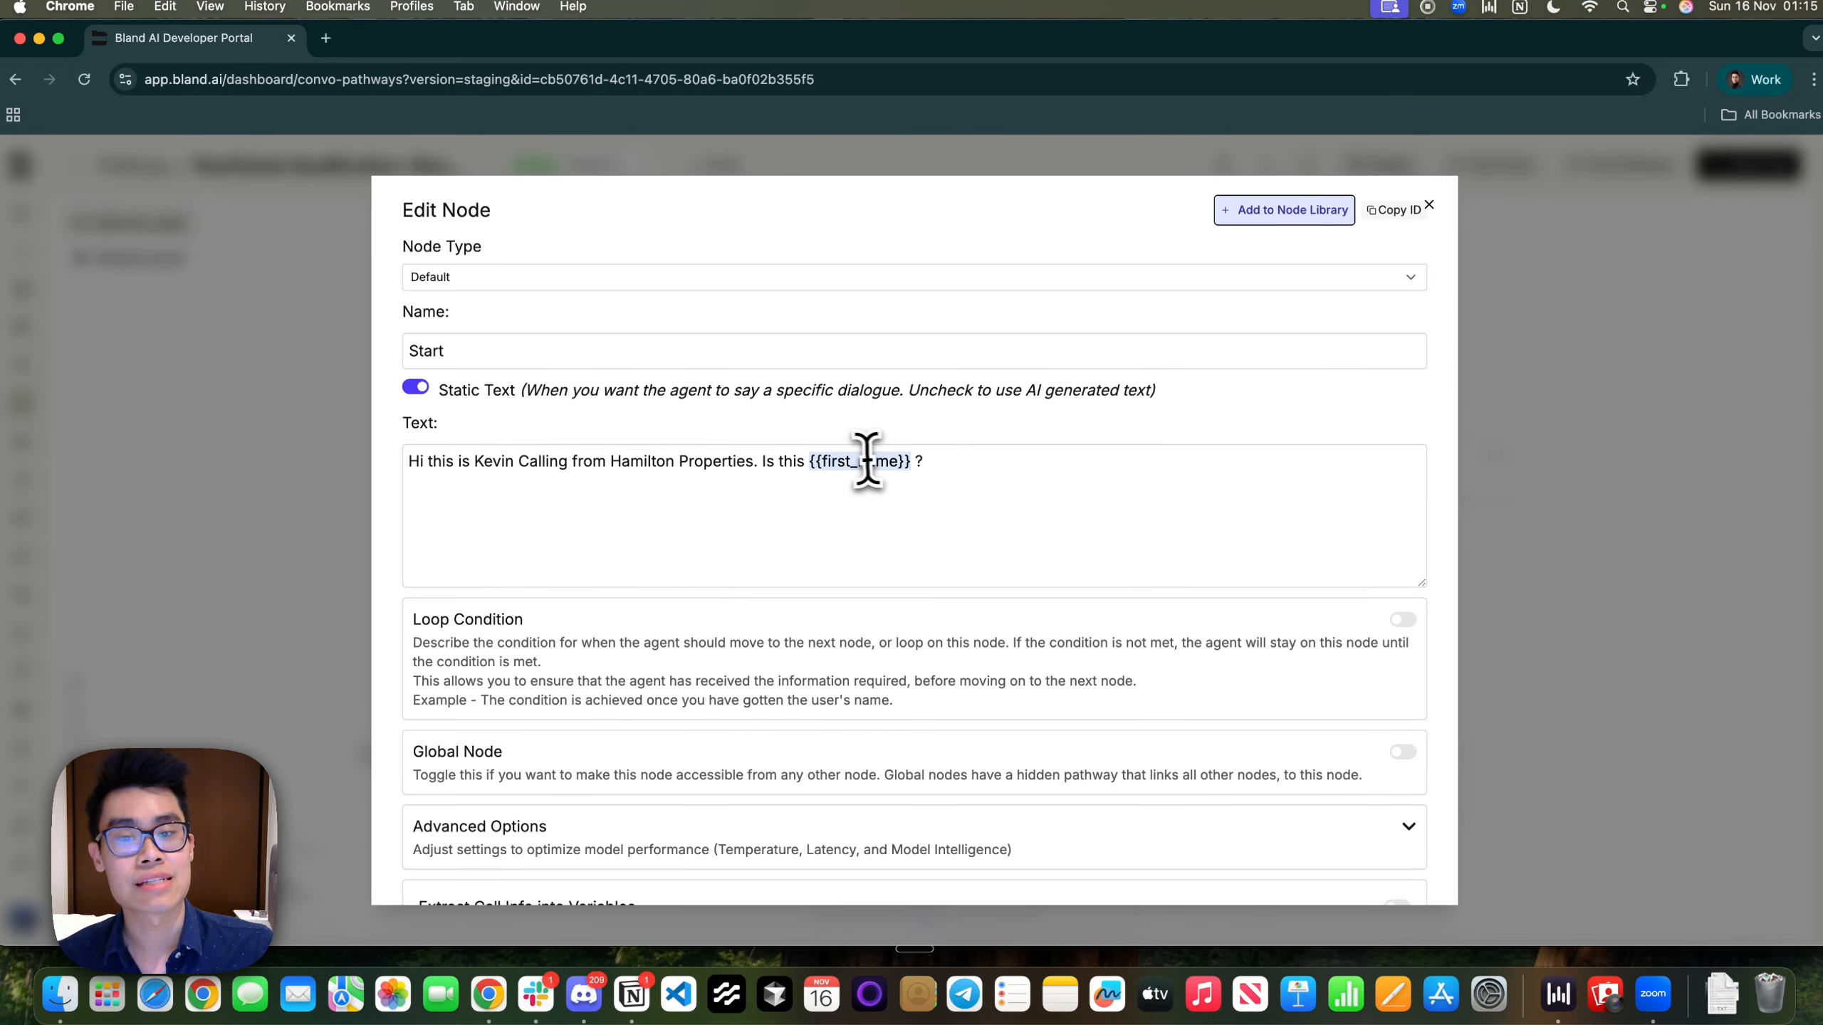
{"action": "left_click", "coordinate": [1066, 465]}
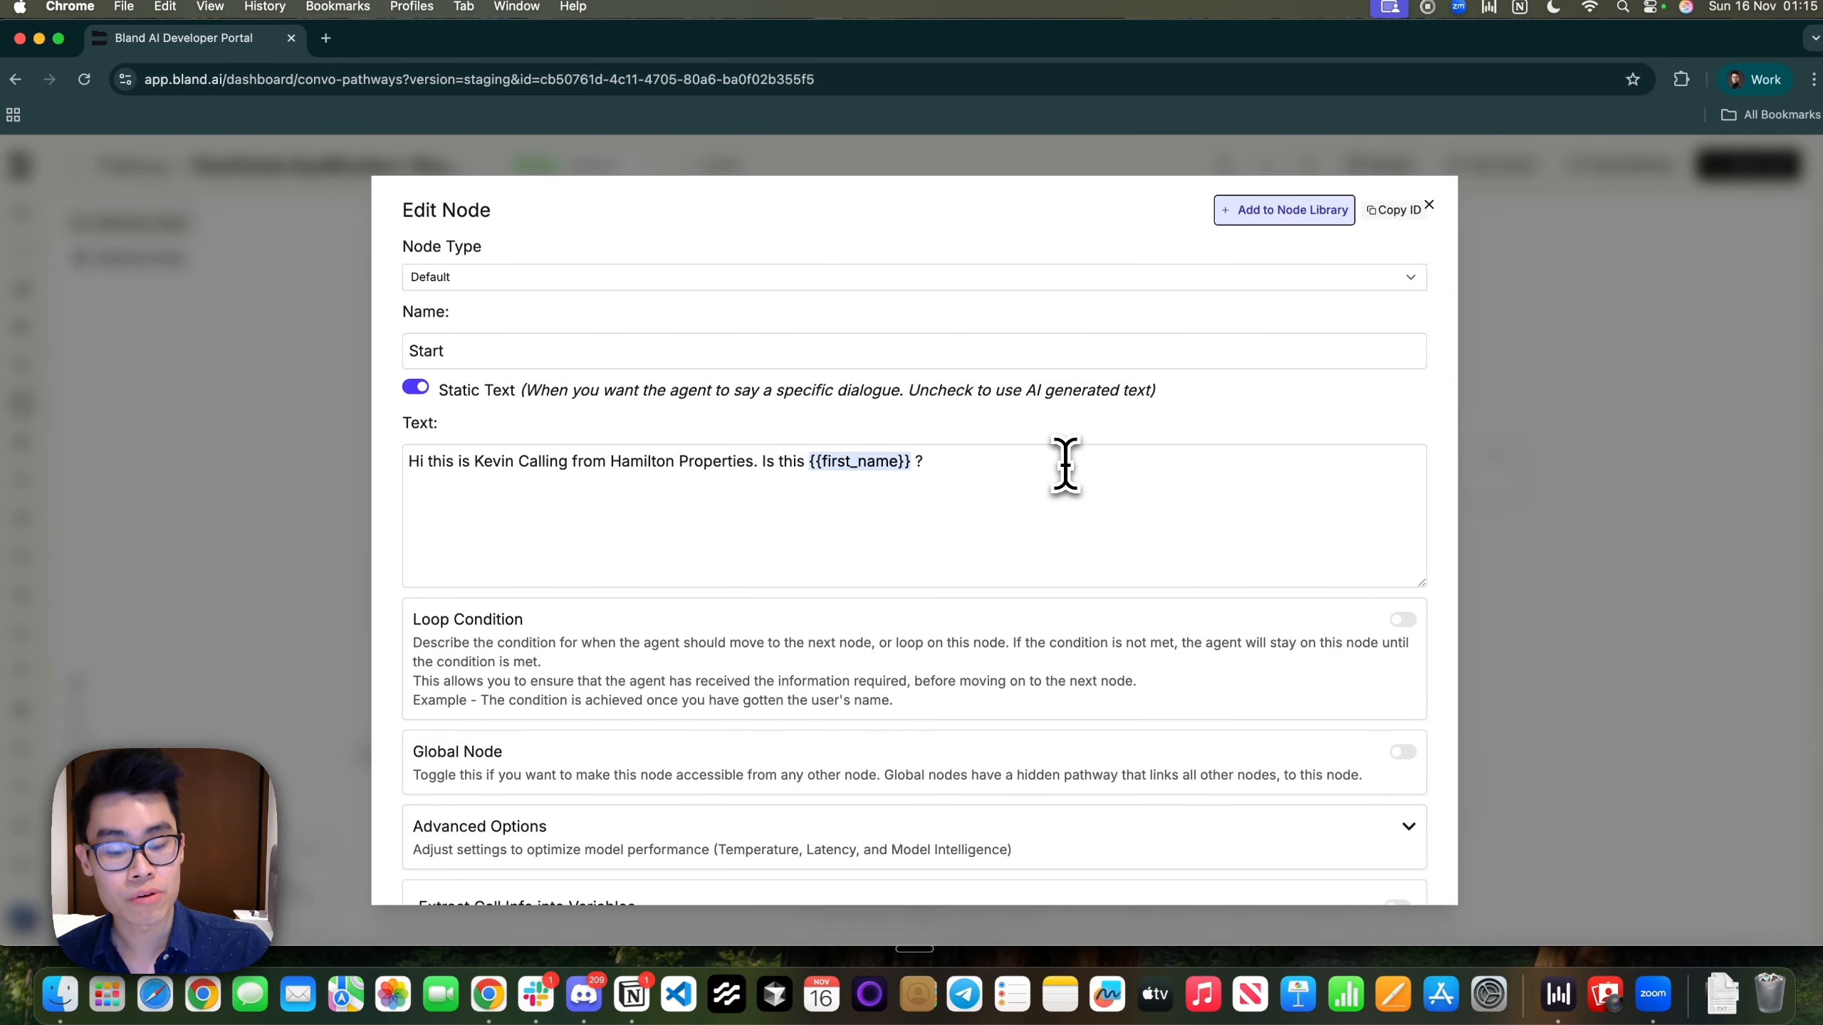
{"action": "type", "text": "{{"}
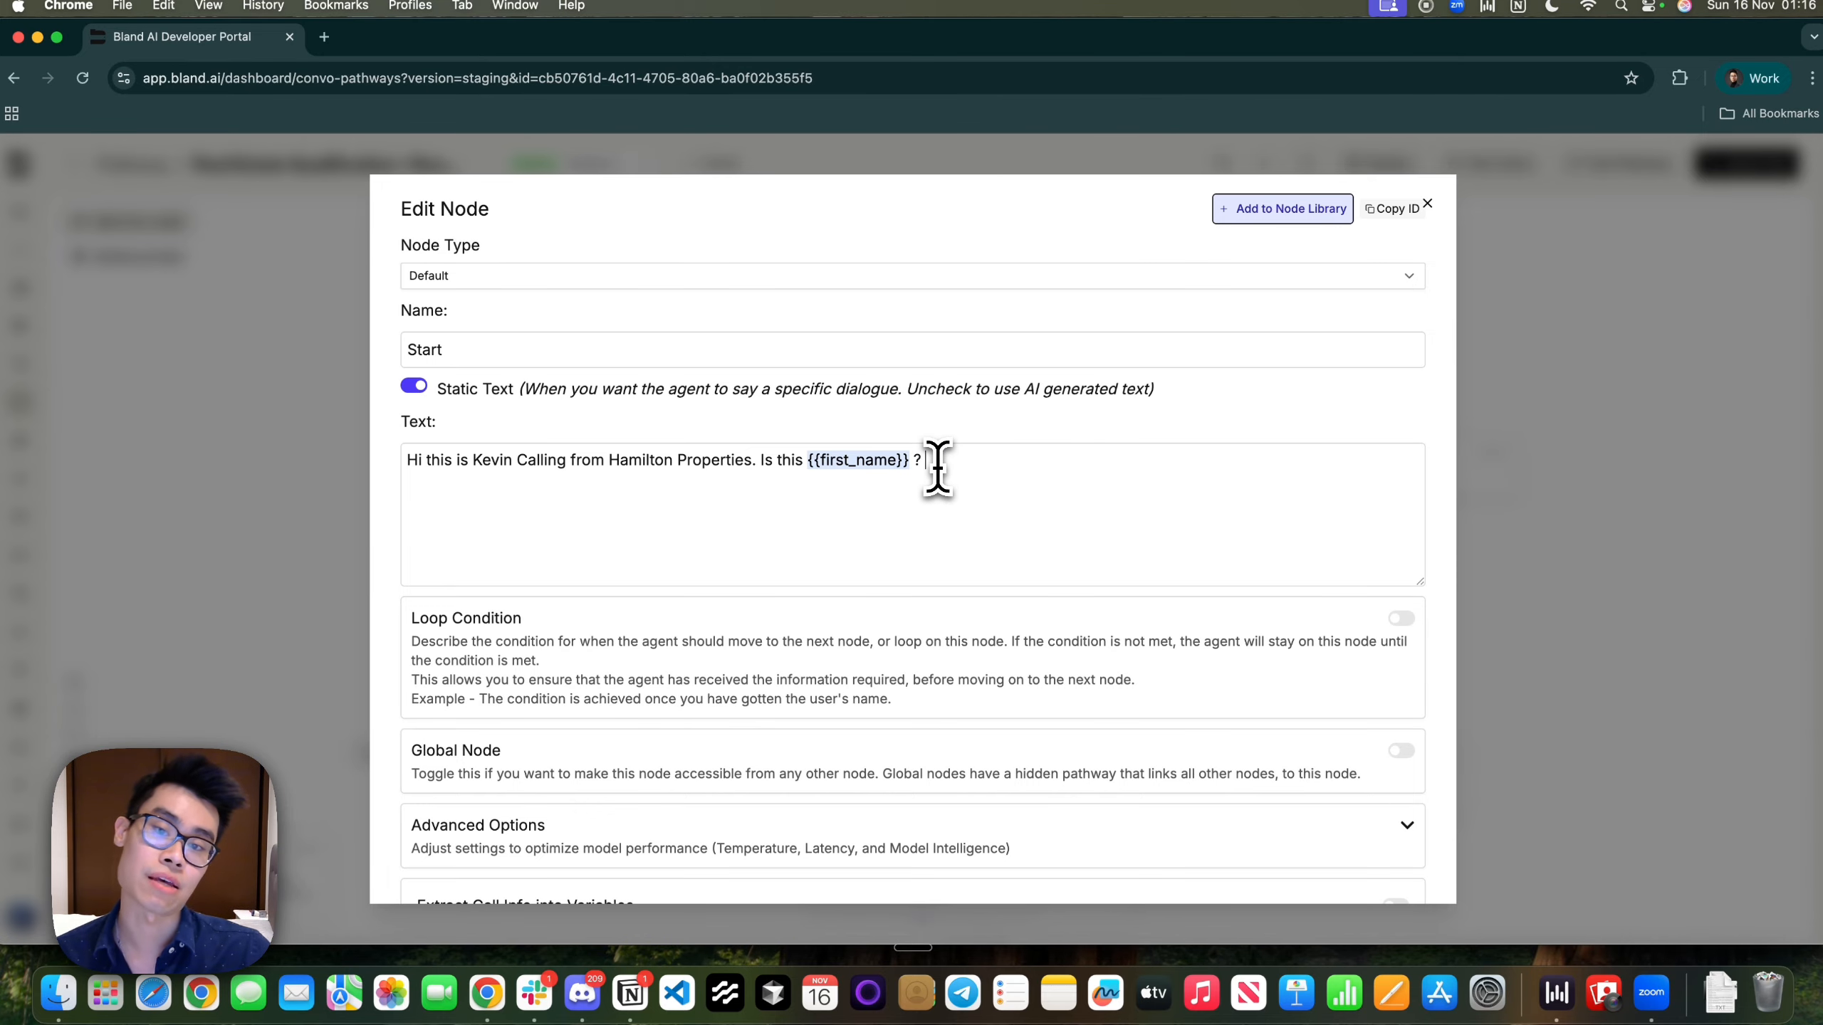
{"action": "key", "text": "super+grave"}
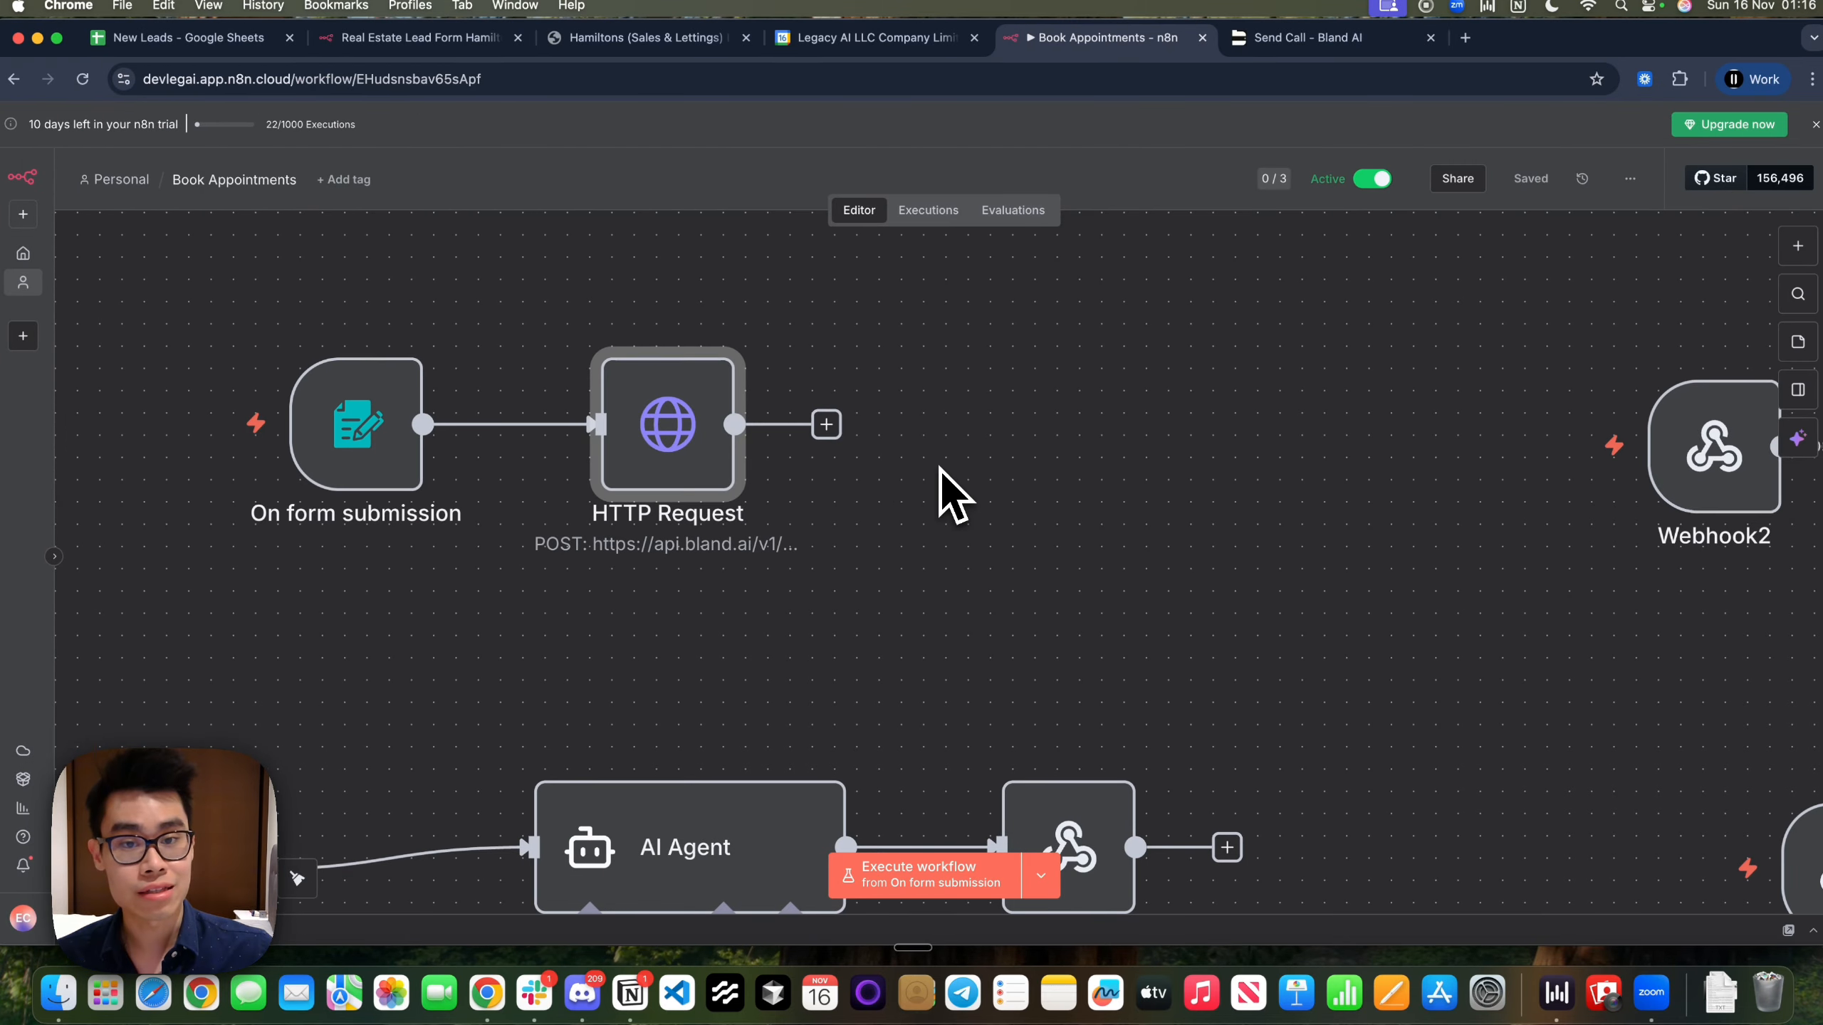
Open n8n's HTTP Request node and highlight the first_name mapping in its request_data body
{"action": "double_click", "coordinate": [623, 466]}
{"action": "scroll", "coordinate": [978, 712], "scroll_direction": "down", "scroll_amount": 10}
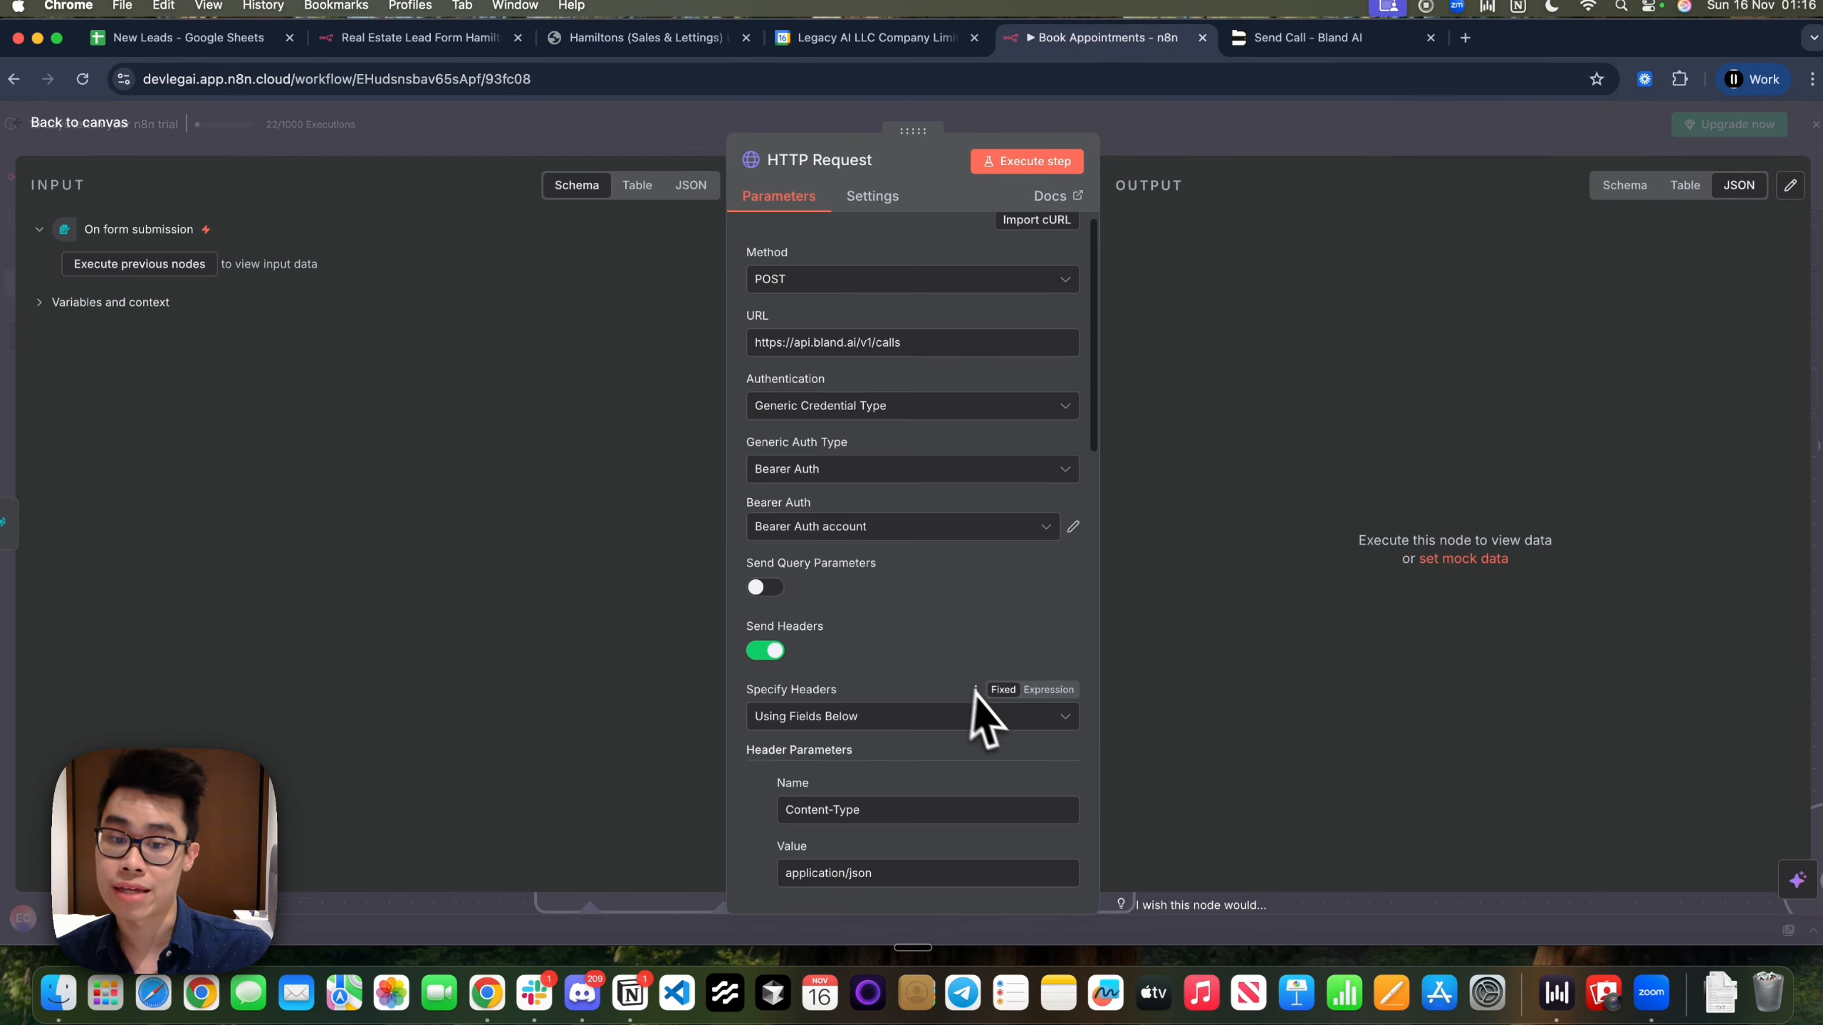
{"action": "scroll", "coordinate": [1002, 729], "scroll_direction": "down", "scroll_amount": 8}
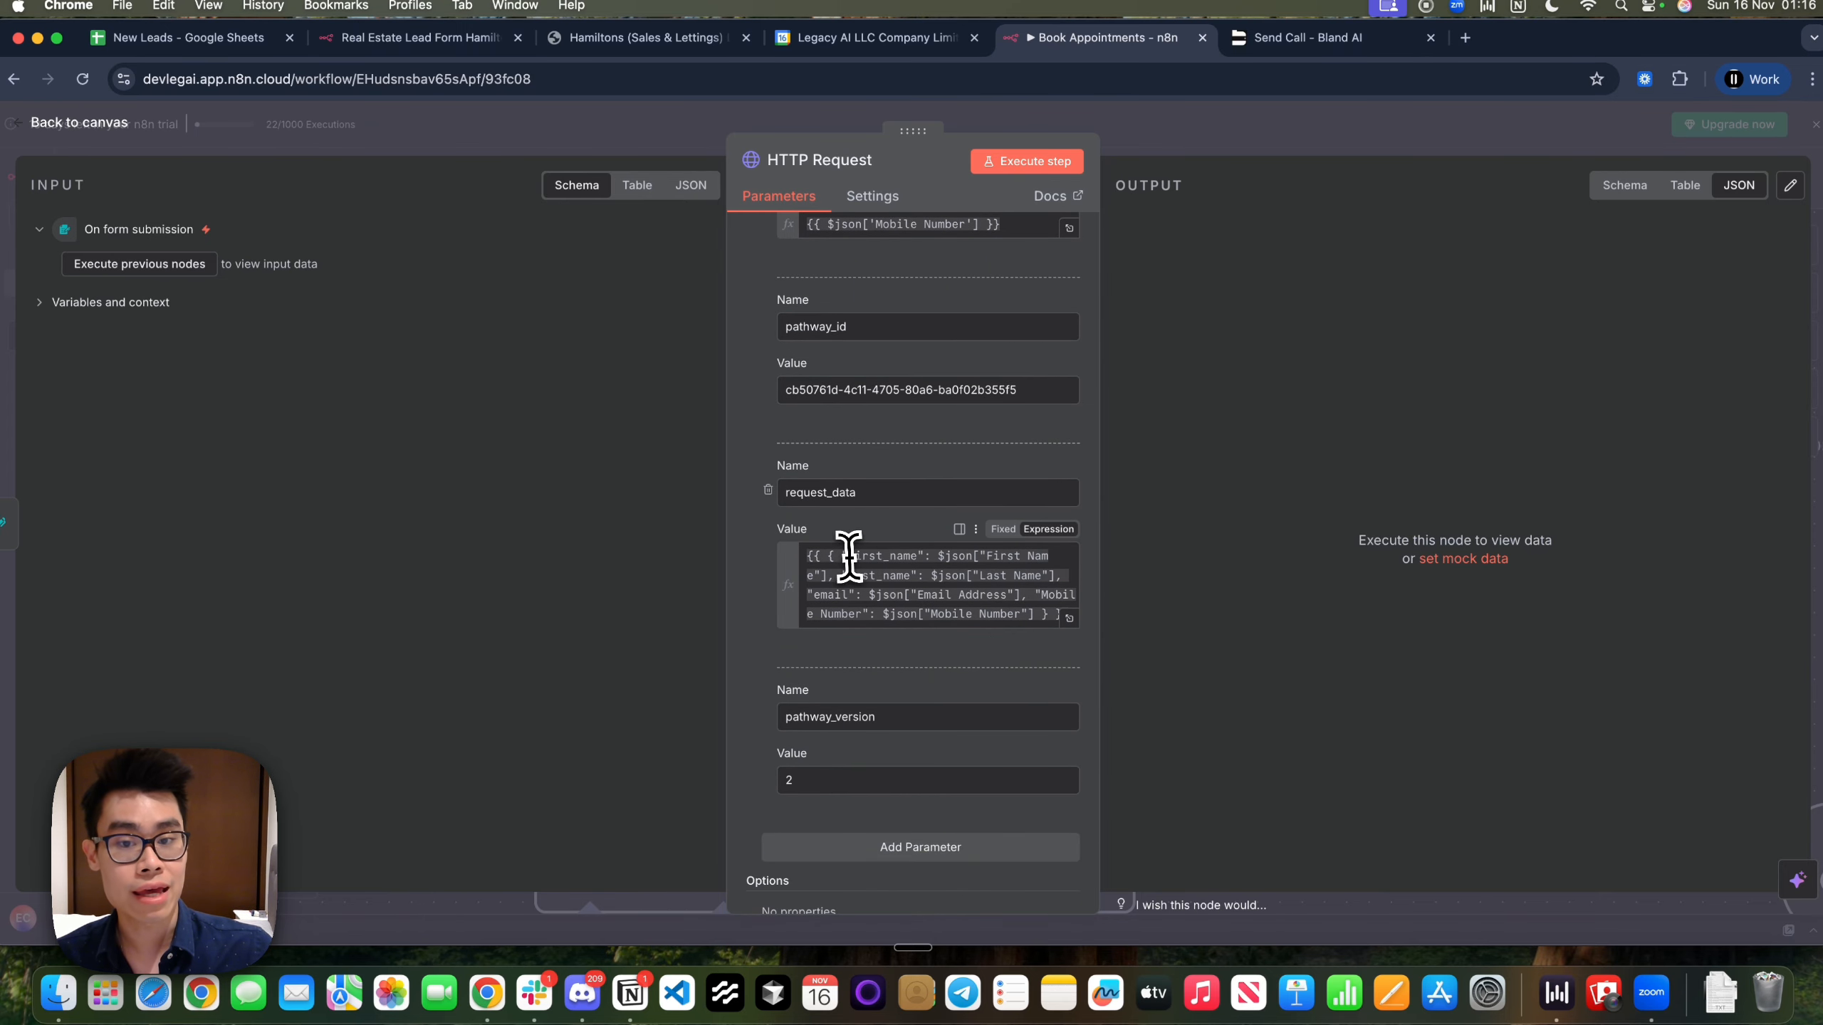
{"action": "mouse_move", "coordinate": [848, 557]}
{"action": "left_mouse_down"}
{"action": "mouse_move", "coordinate": [857, 585]}
{"action": "mouse_move", "coordinate": [827, 577]}
{"action": "left_mouse_up"}
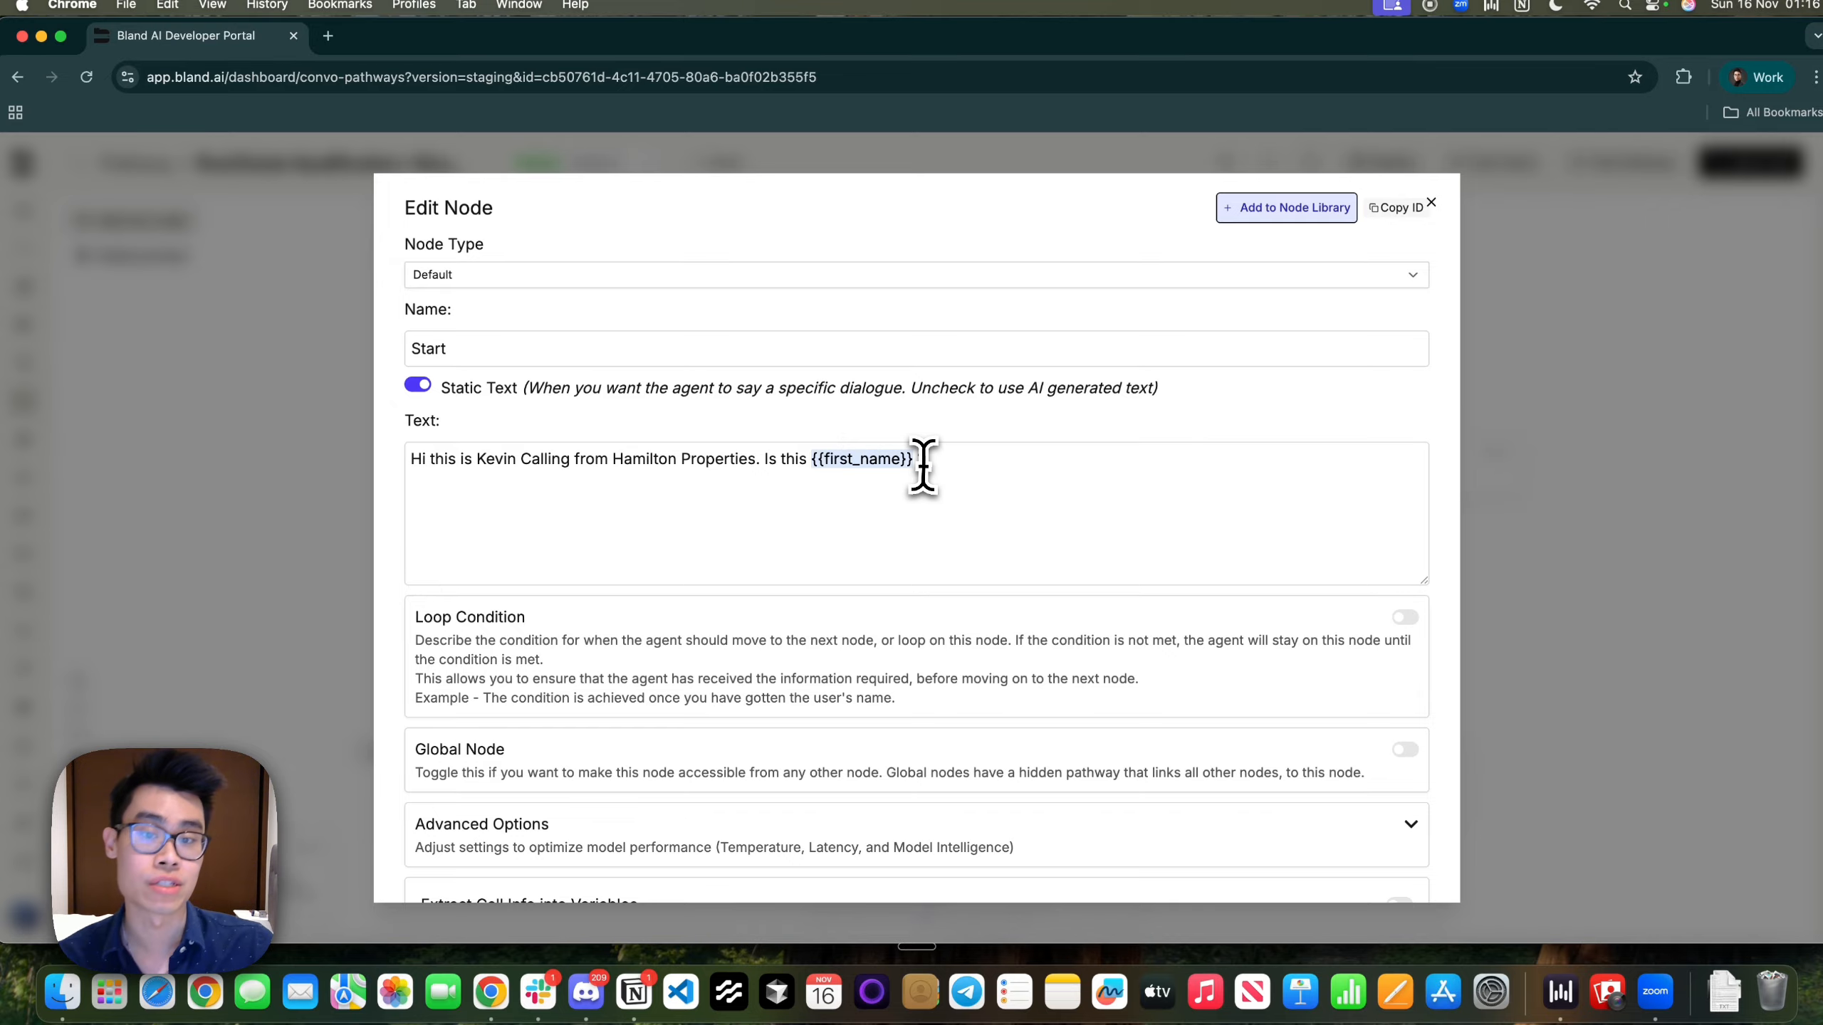
Select the greeting, re-check the Static Text toggle, and close the Start node editor
{"action": "key", "text": "super+a"}
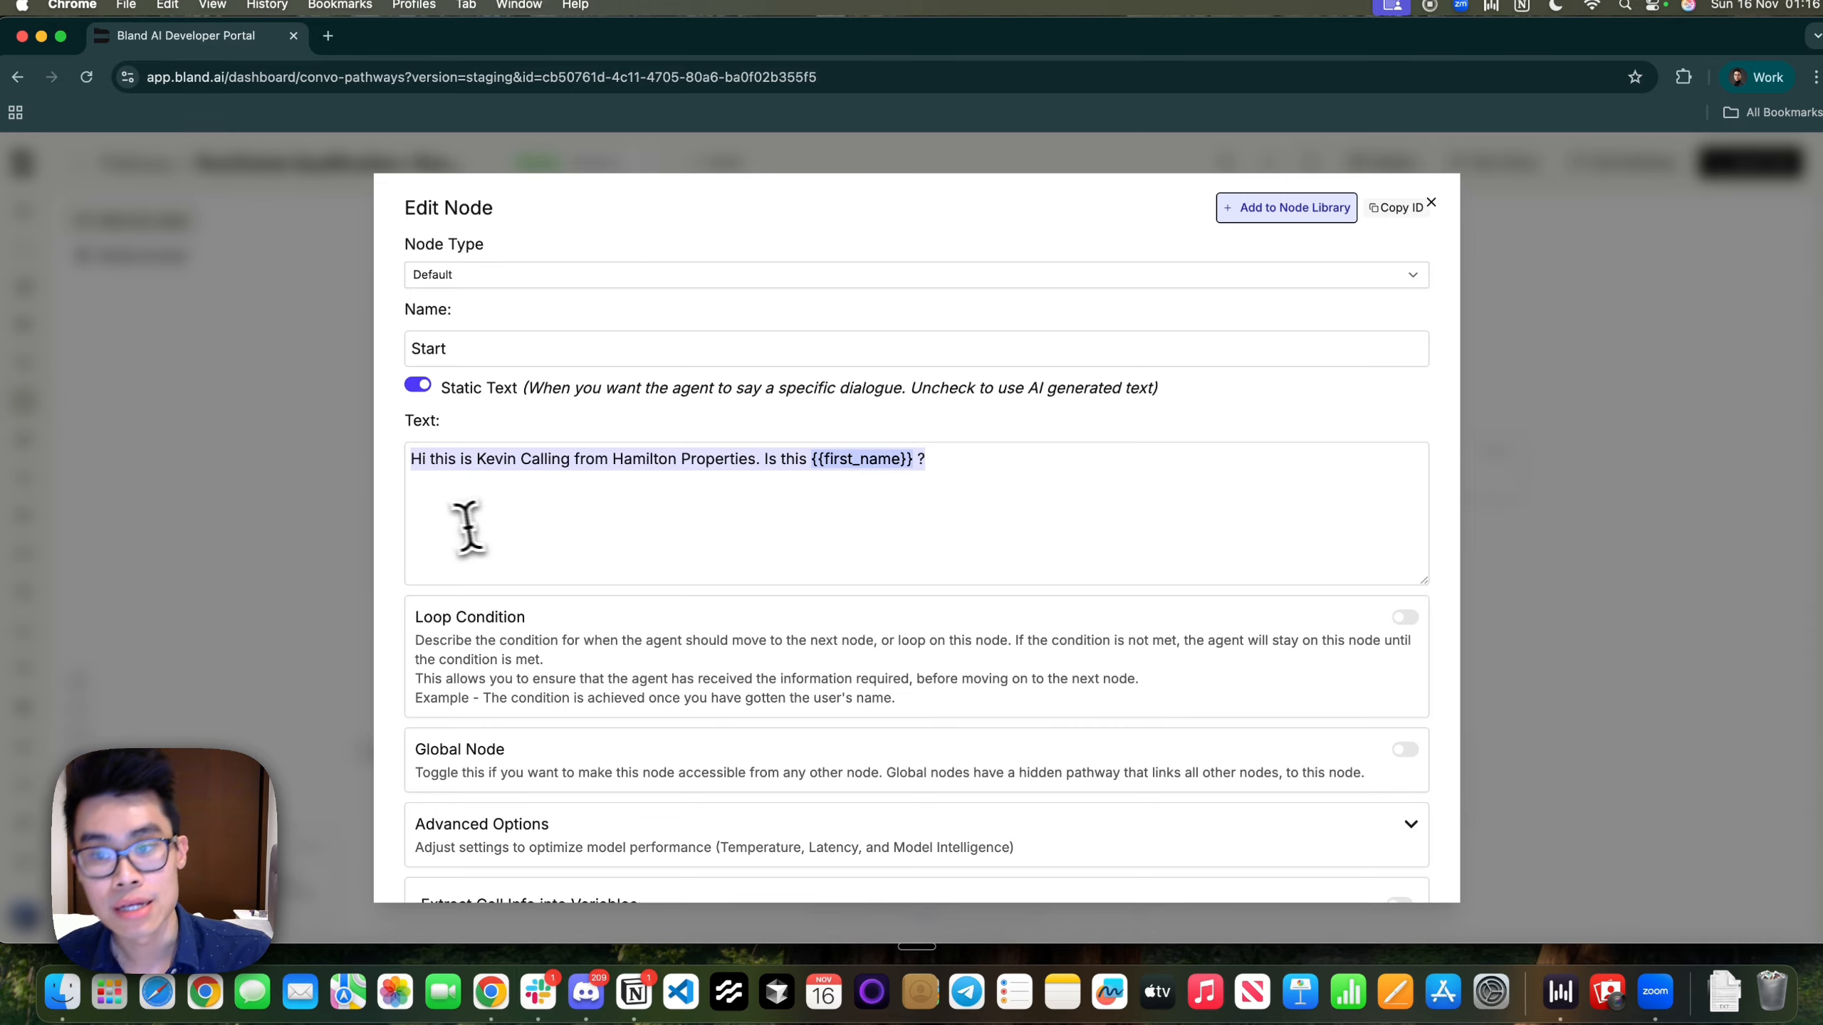
{"action": "left_click", "coordinate": [417, 388]}
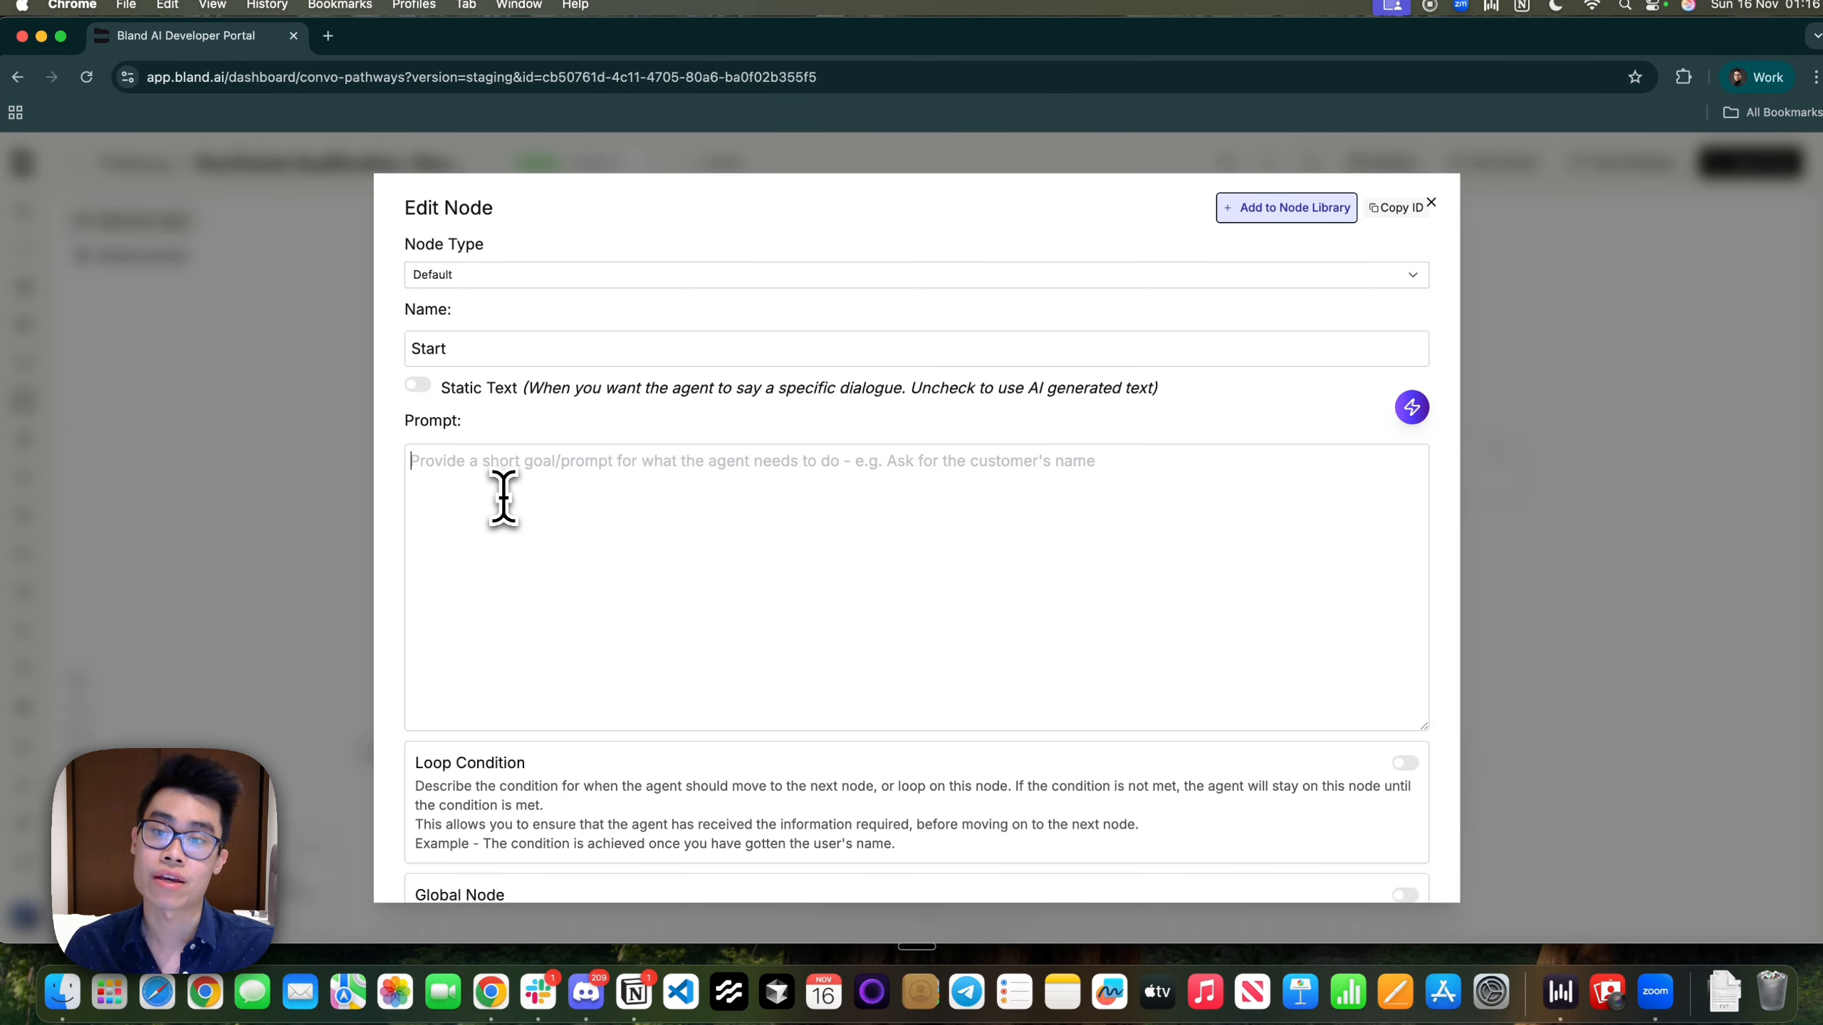
{"action": "left_click", "coordinate": [419, 389]}
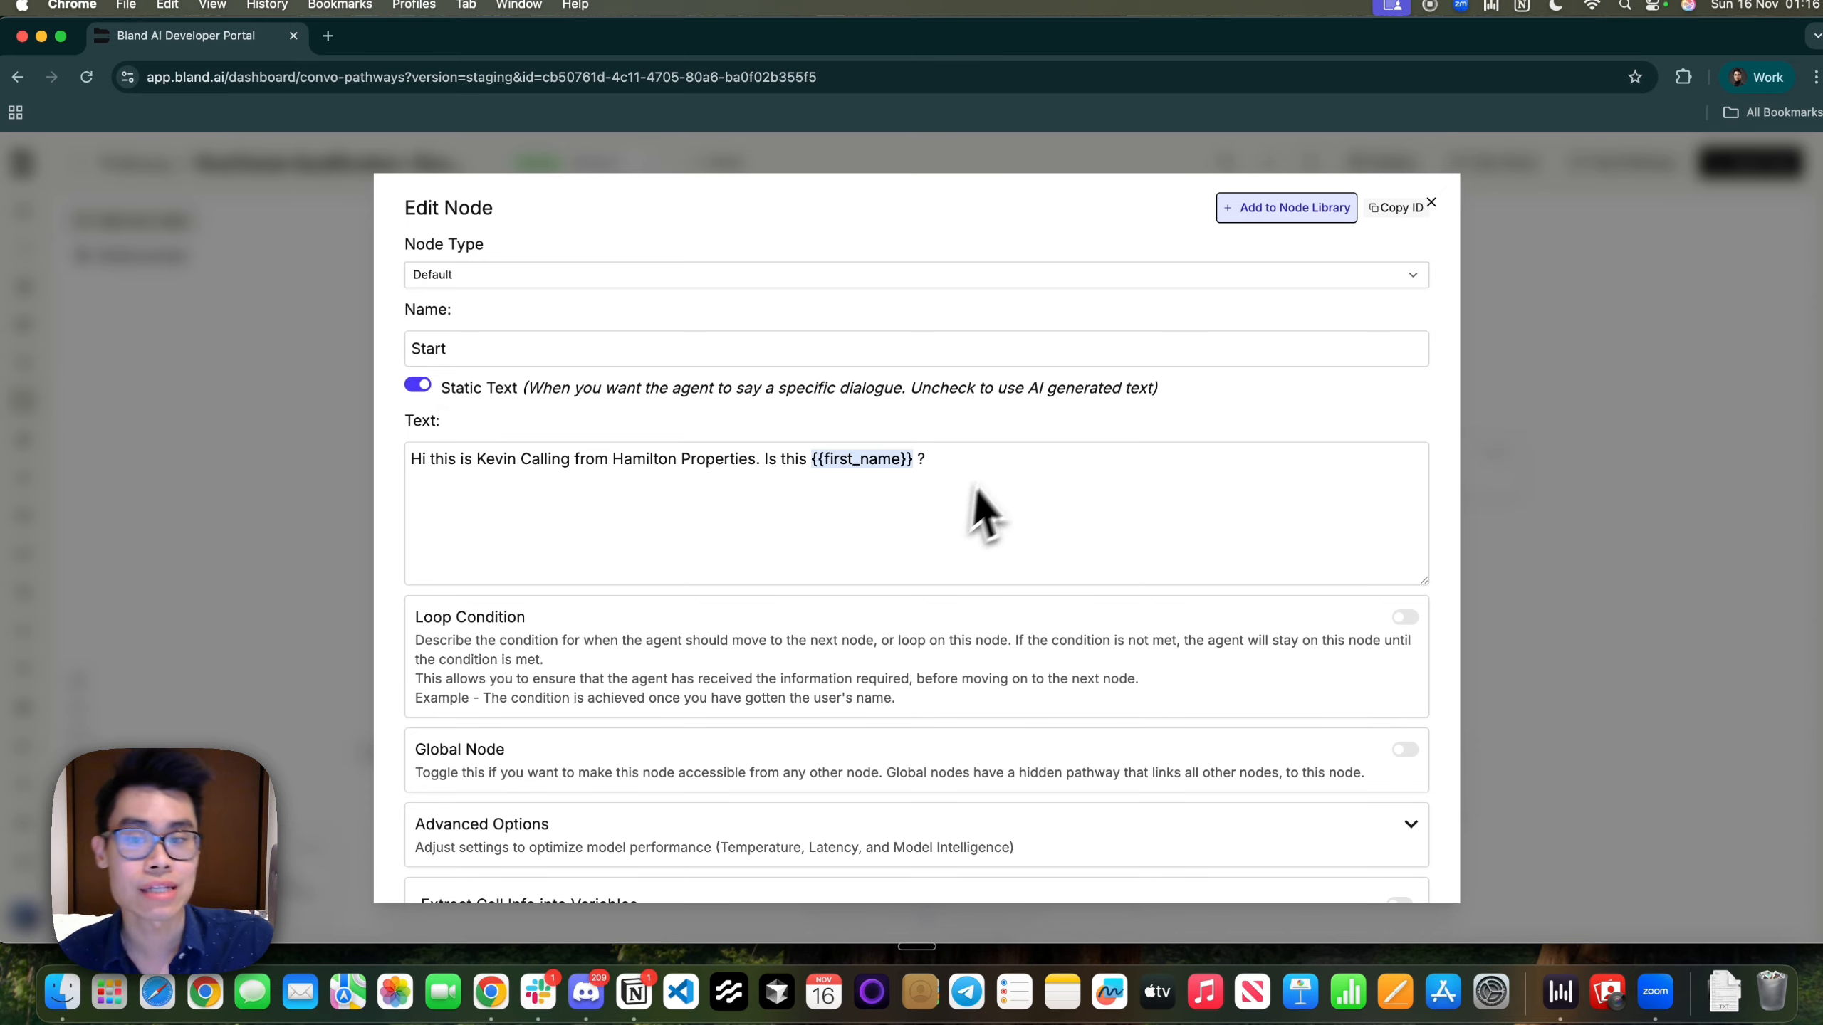
{"action": "left_click_drag", "start_coordinate": [977, 509], "coordinate": [358, 460]}
{"action": "scroll", "coordinate": [850, 535], "scroll_direction": "down", "scroll_amount": 4}
{"action": "scroll", "coordinate": [854, 534], "scroll_direction": "down", "scroll_amount": 5}
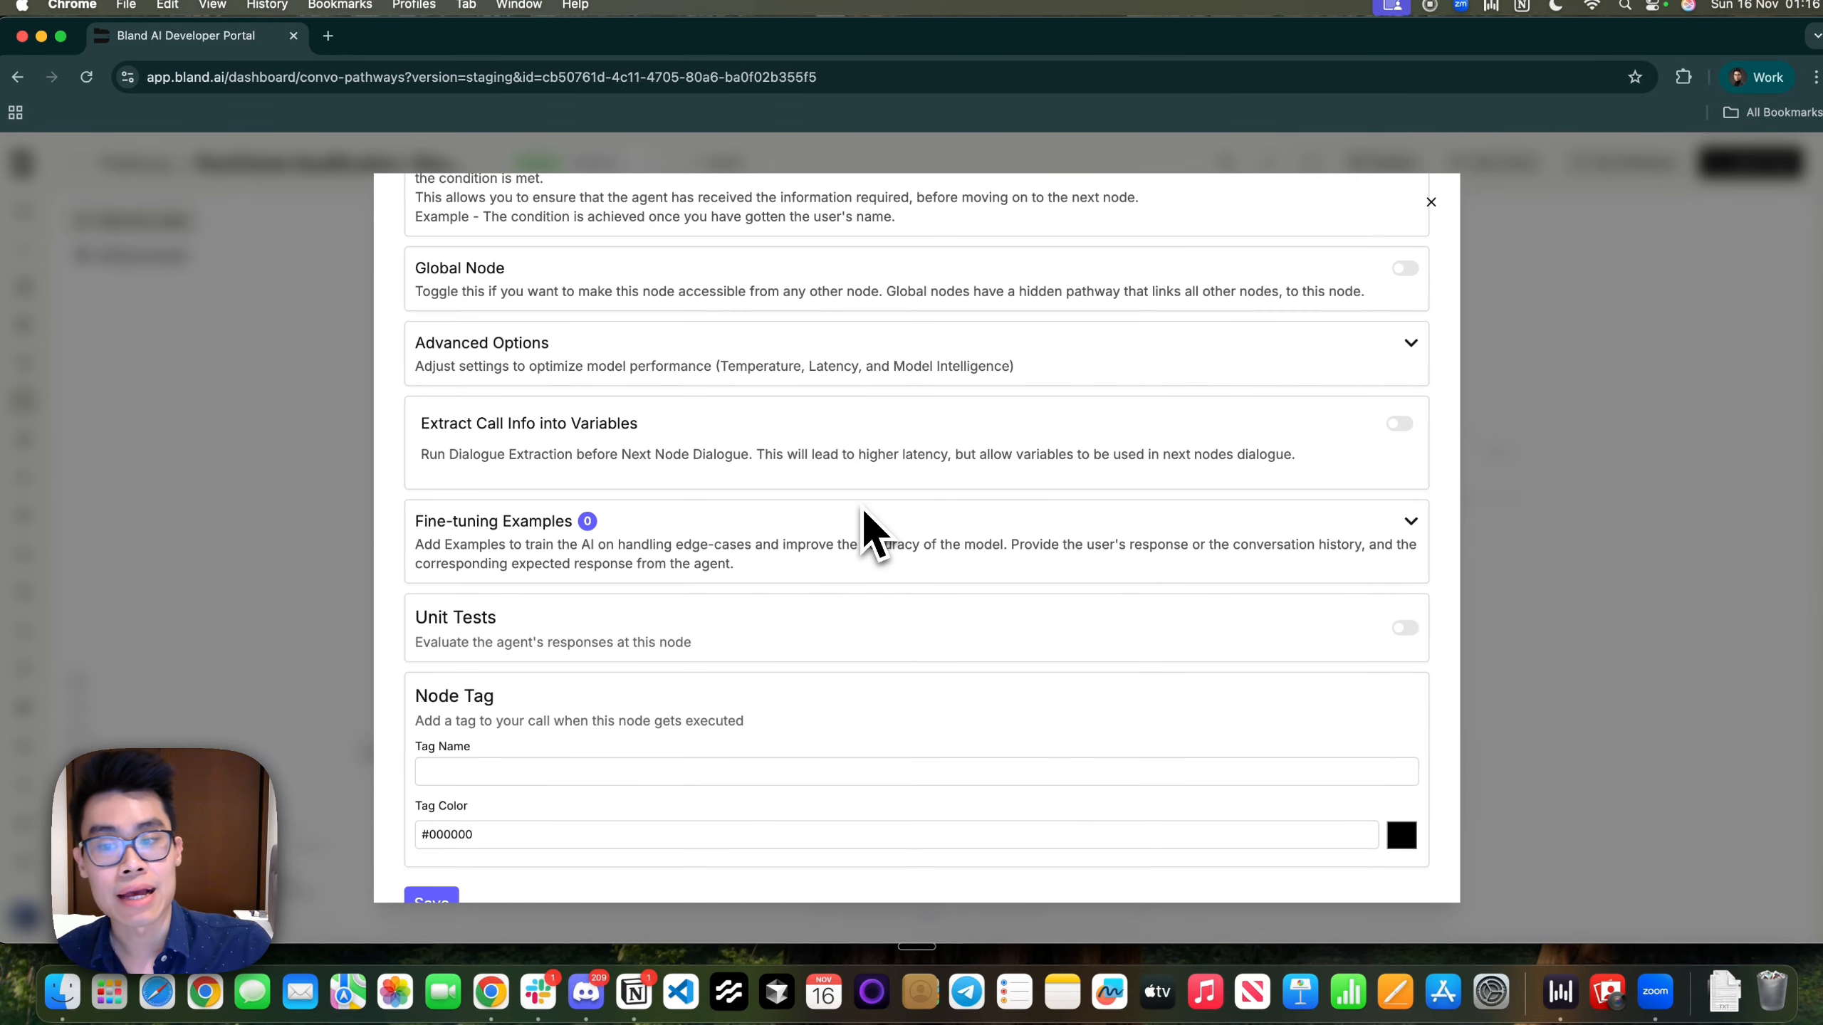
{"action": "left_click", "coordinate": [276, 679]}
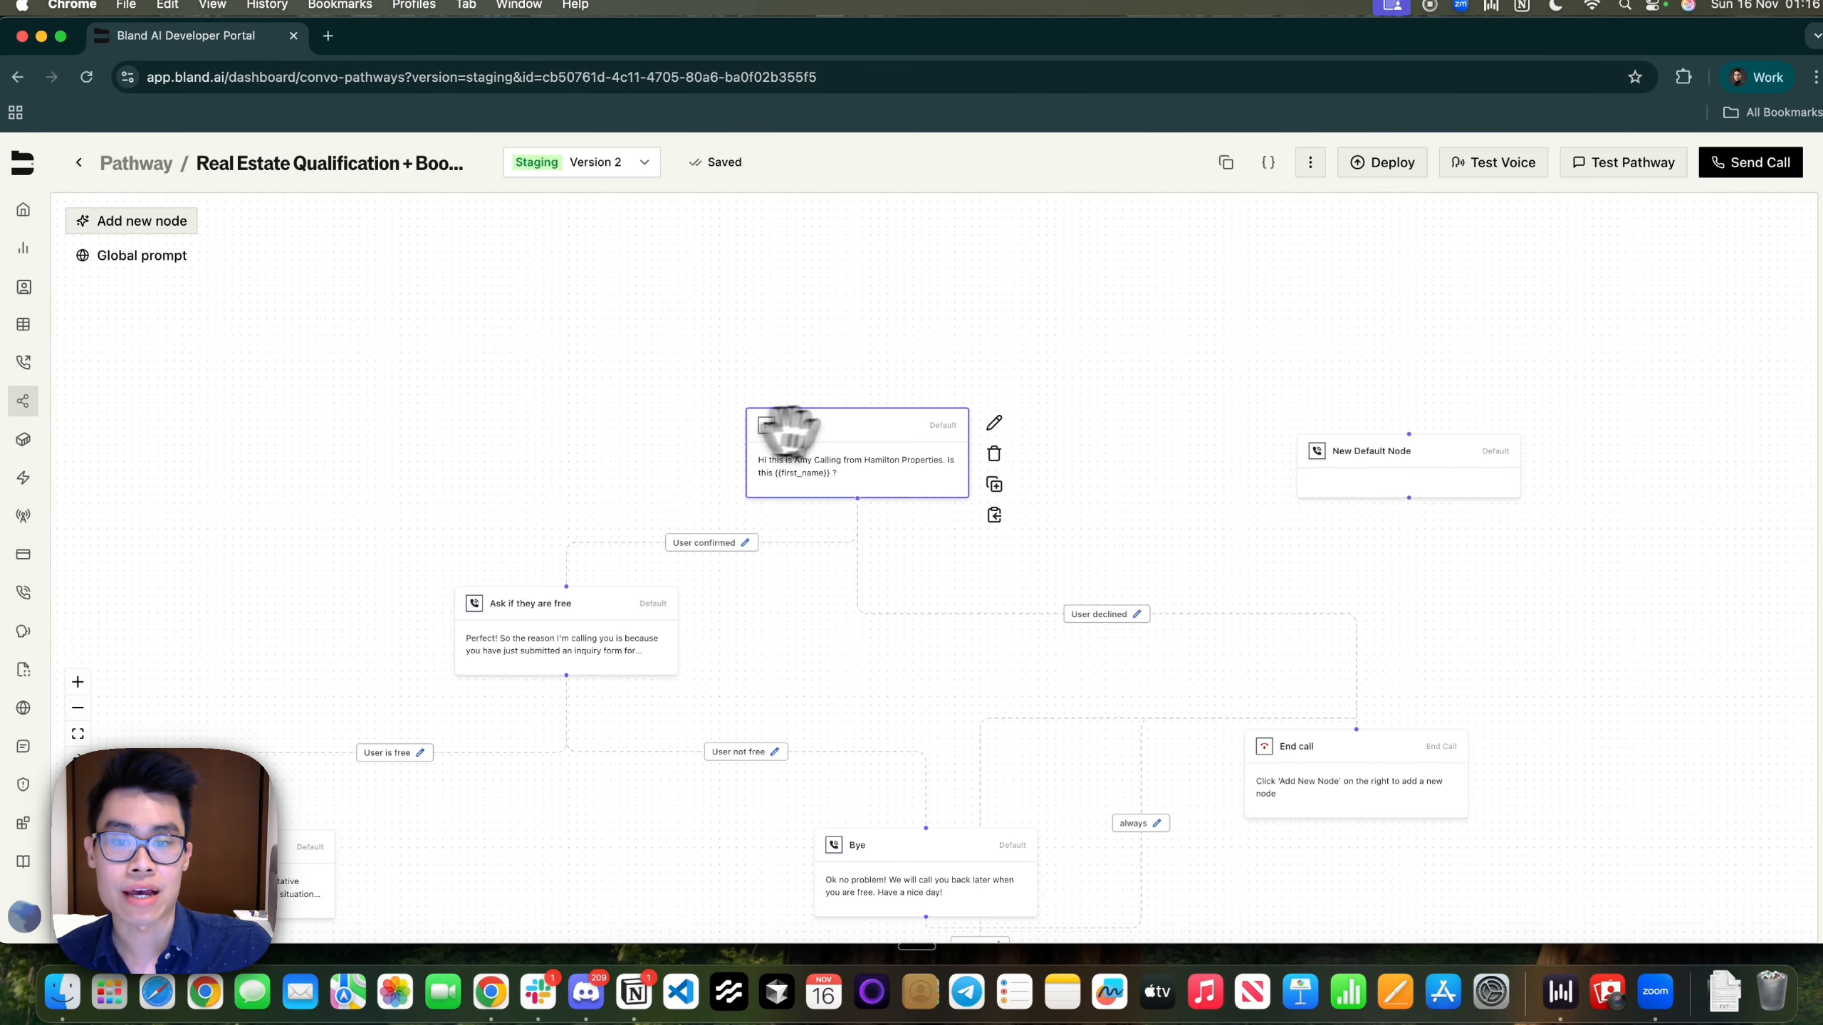
Reopen the Start node and save its greeting asking for {{first_name}}
{"action": "scroll", "coordinate": [804, 445], "scroll_direction": "up", "scroll_amount": 5}
{"action": "double_click", "coordinate": [821, 468]}
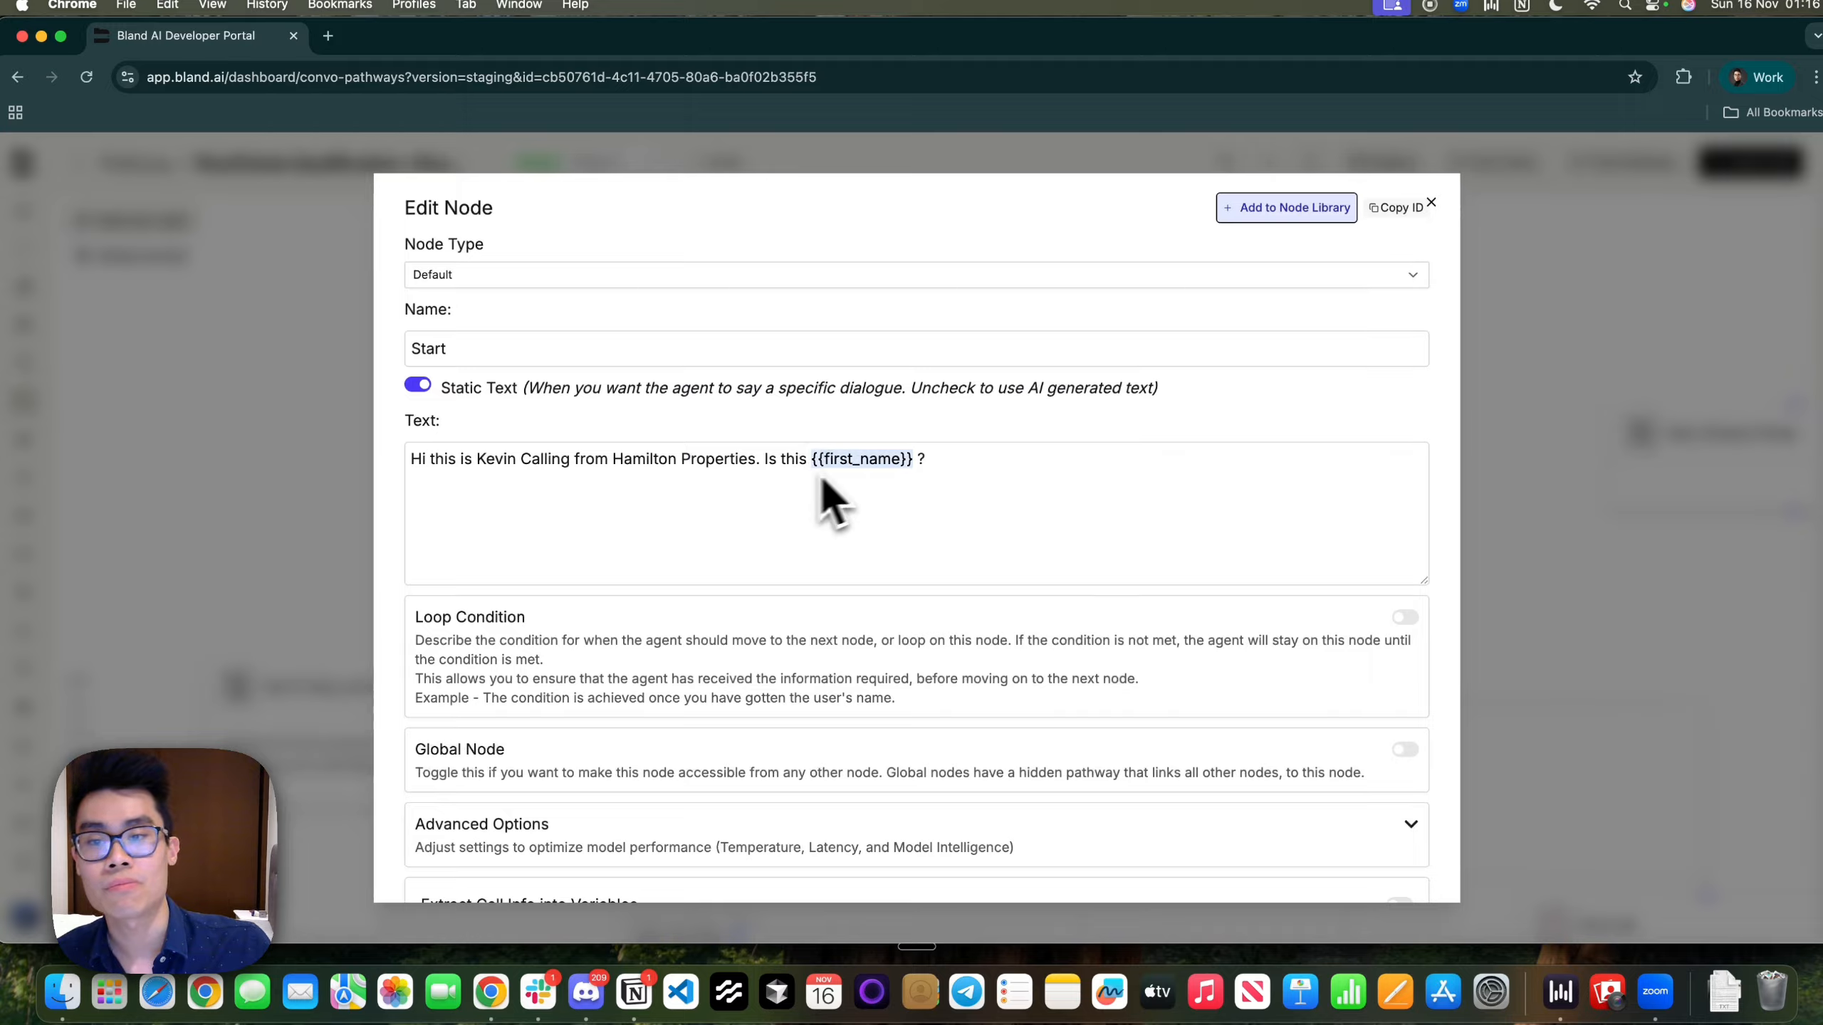
{"action": "scroll", "coordinate": [539, 495], "scroll_direction": "down", "scroll_amount": 10}
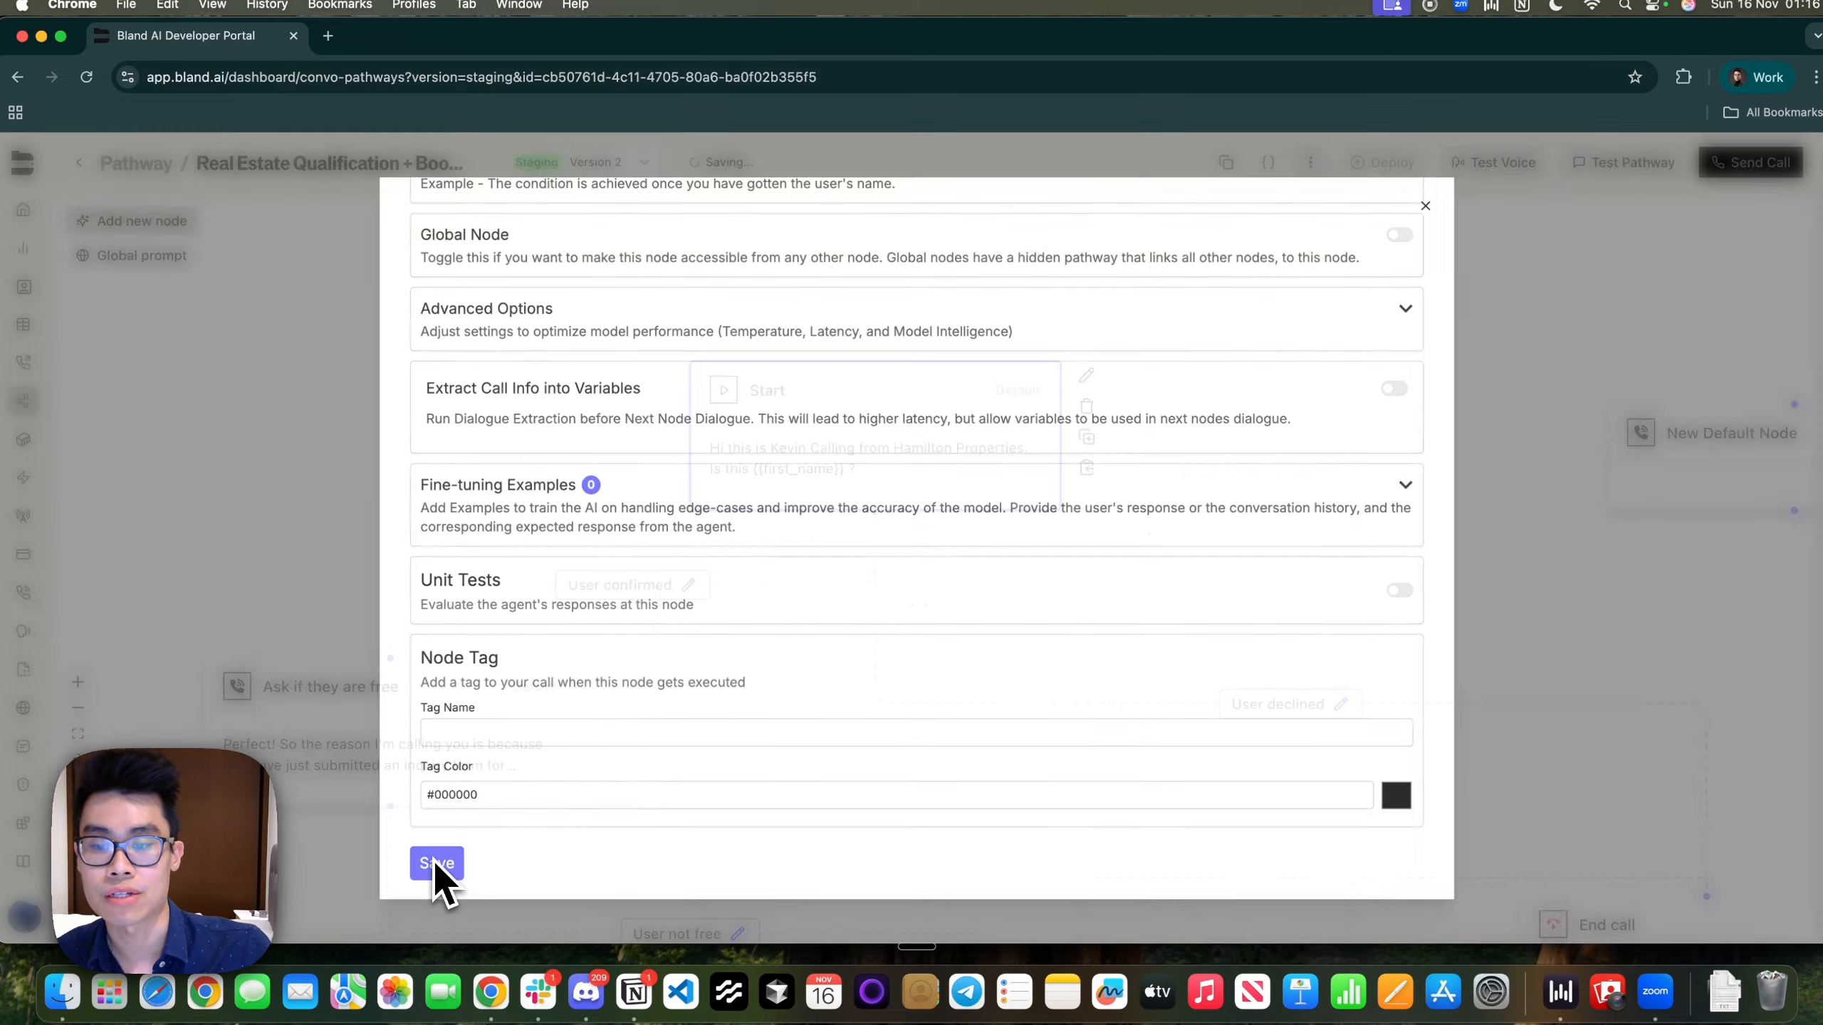
{"action": "left_click", "coordinate": [433, 863]}
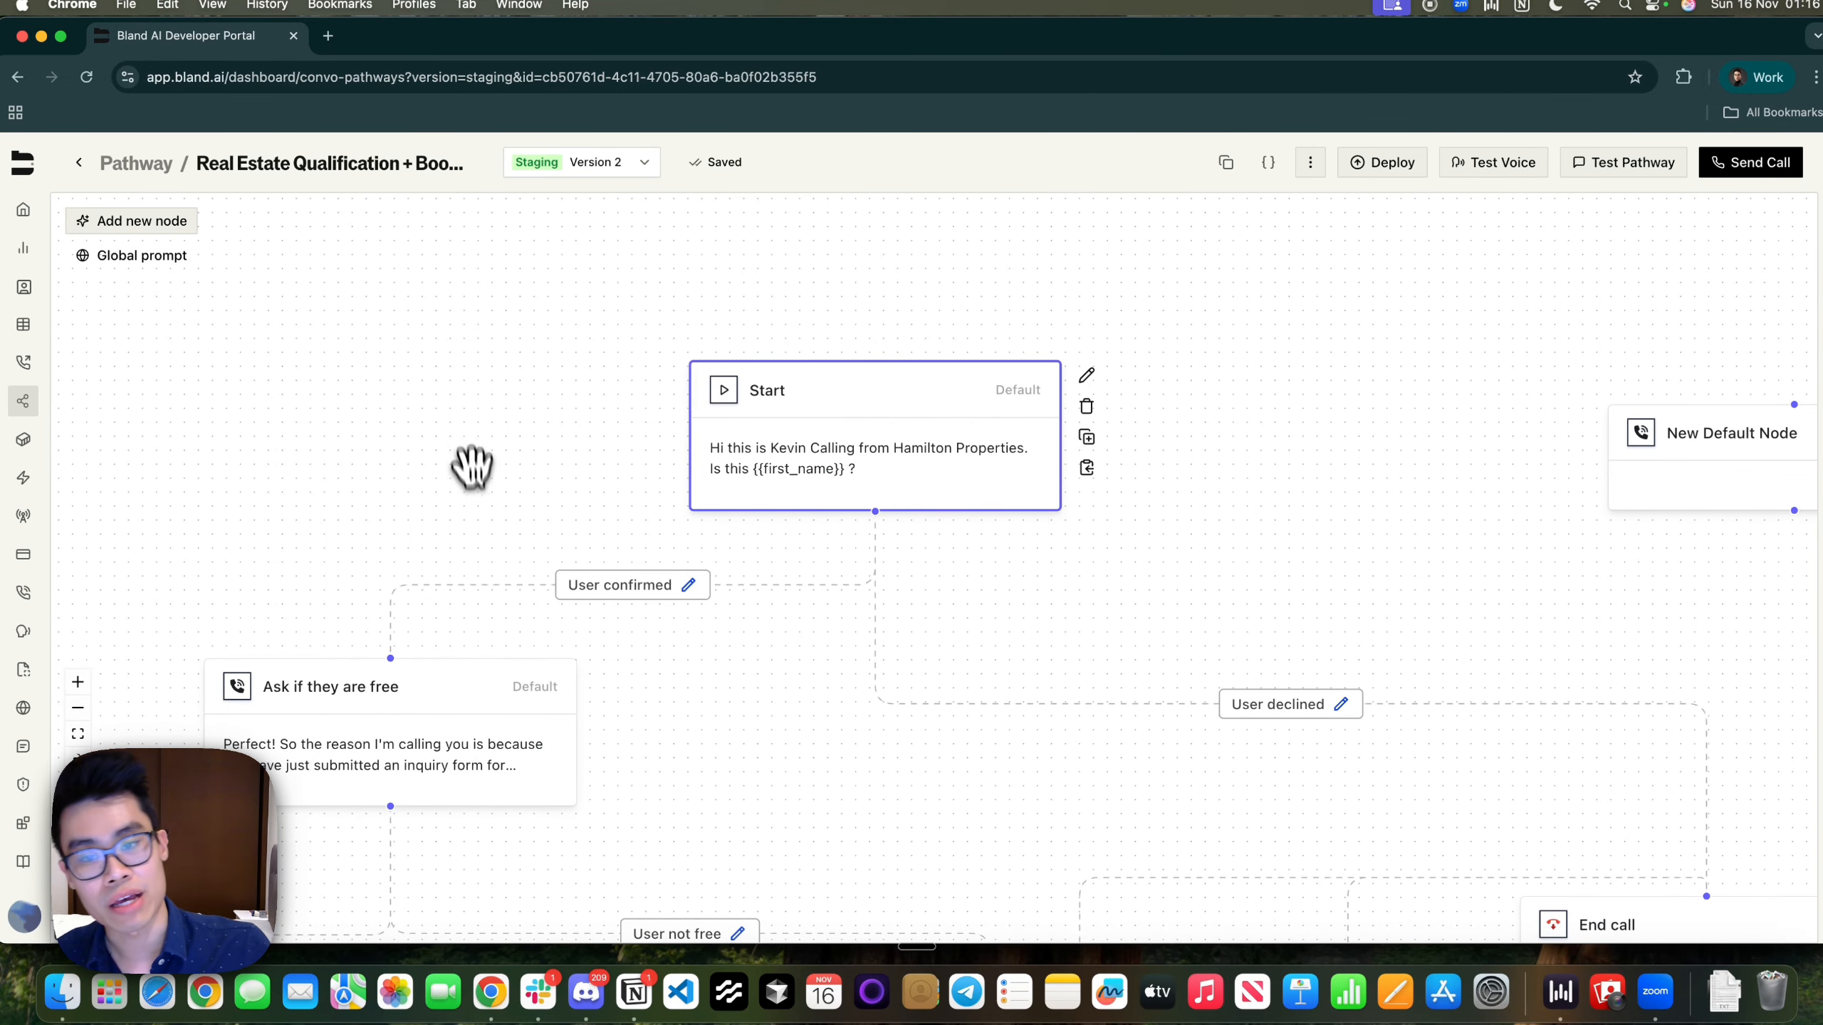
Bring the first New Default Node into view and move it up and right
{"action": "scroll", "coordinate": [474, 452], "scroll_direction": "down", "scroll_amount": 5}
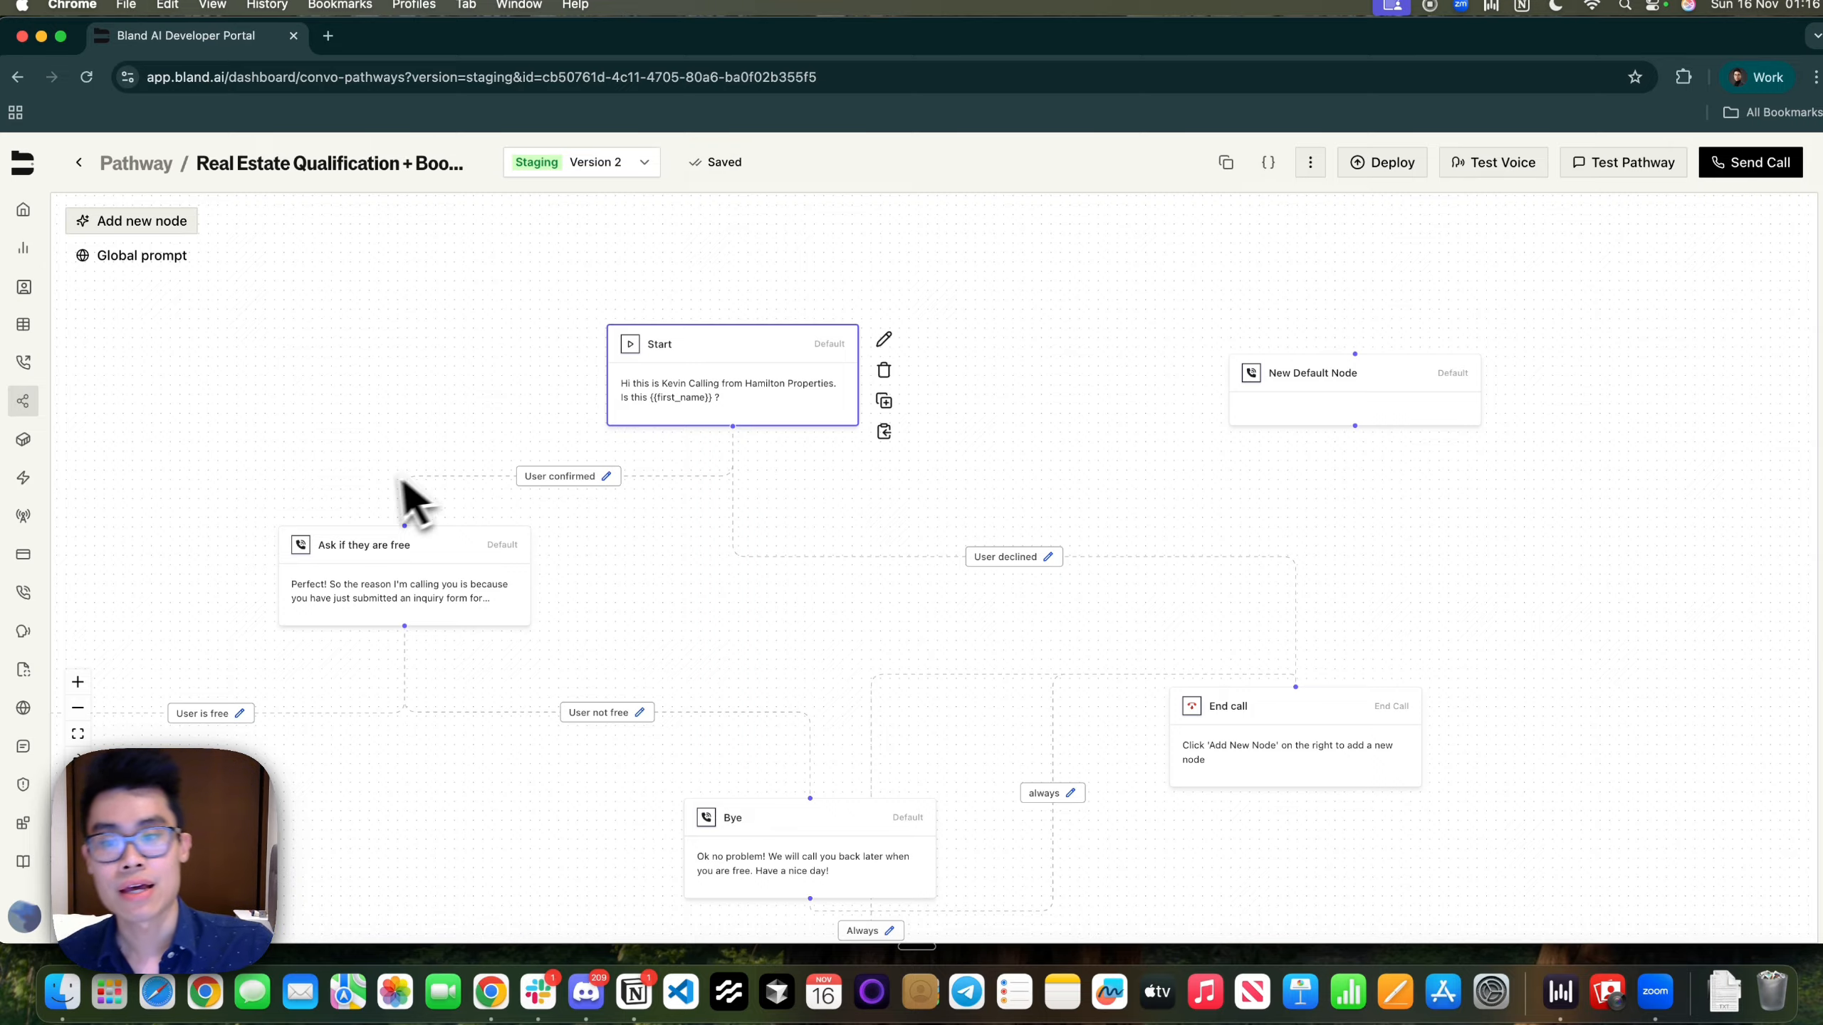
{"action": "scroll", "coordinate": [374, 496], "scroll_direction": "up", "scroll_amount": 5}
{"action": "left_click_drag", "start_coordinate": [1361, 449], "coordinate": [381, 563]}
{"action": "left_click_drag", "start_coordinate": [882, 499], "coordinate": [1064, 411]}
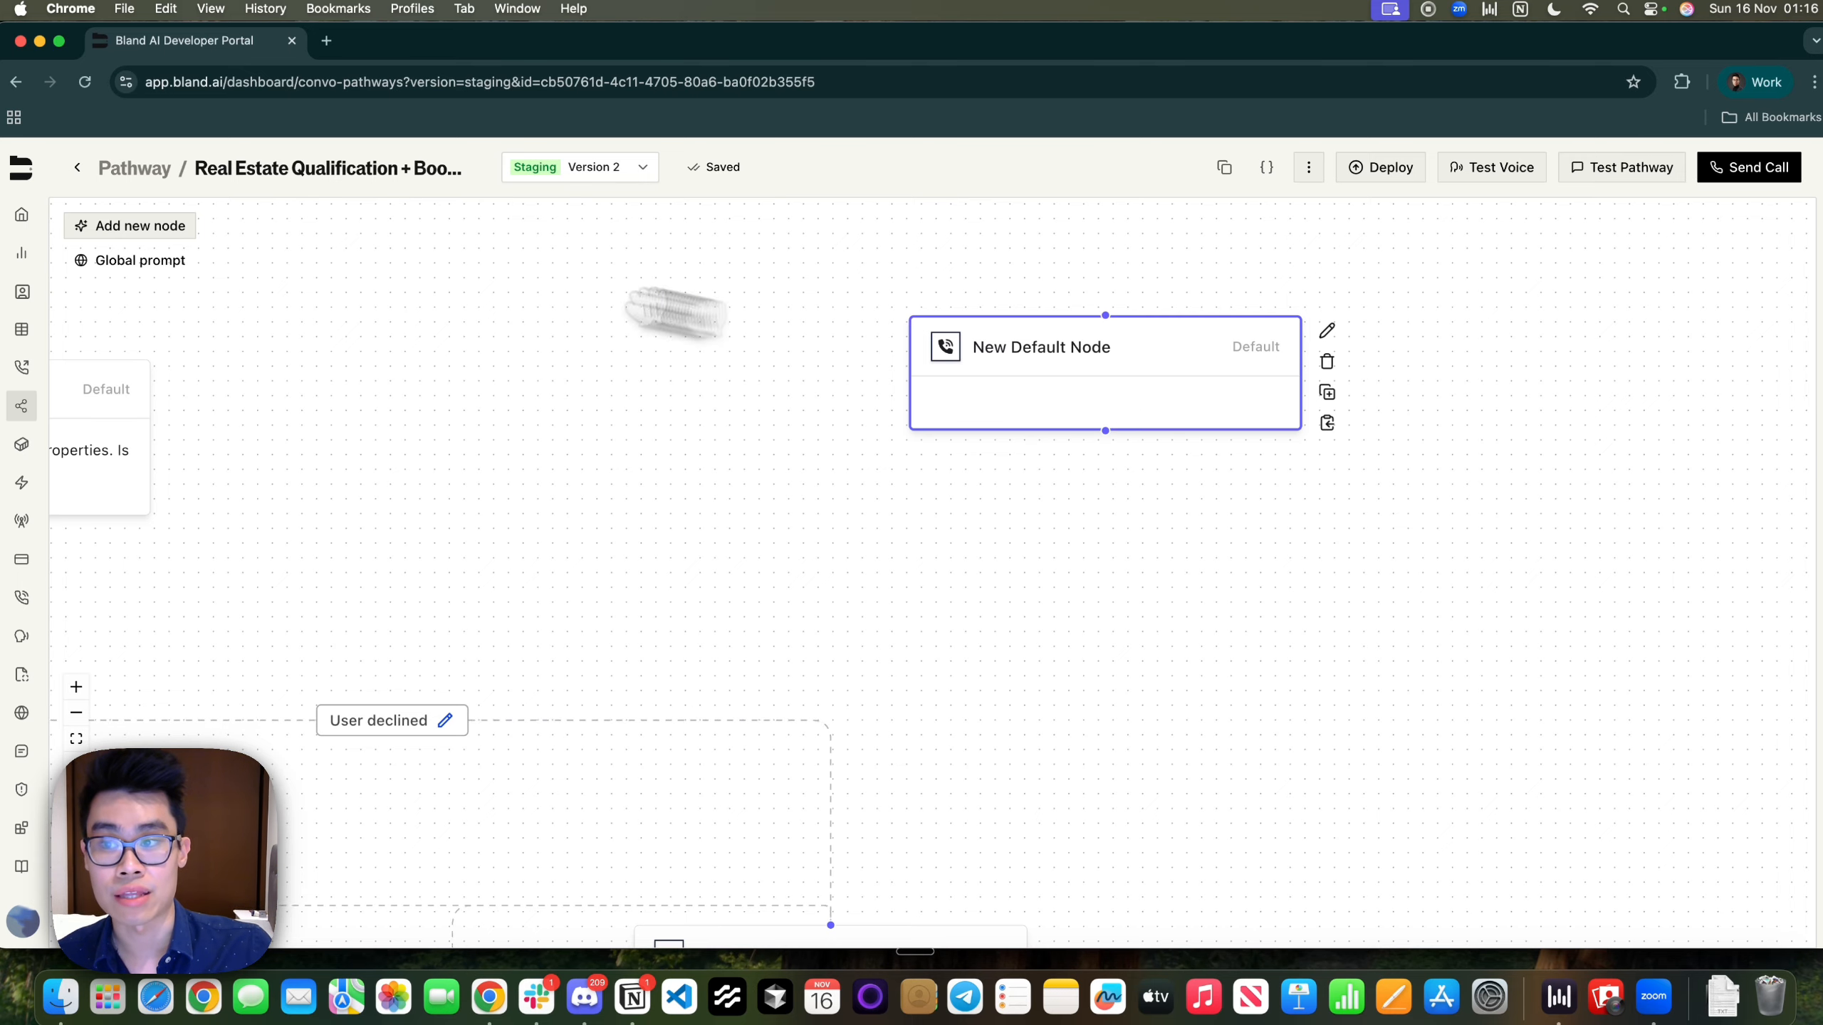
Add a second default node below the first, link them, and open the User responded pathway
{"action": "left_click", "coordinate": [176, 227]}
{"action": "left_click", "coordinate": [1248, 589]}
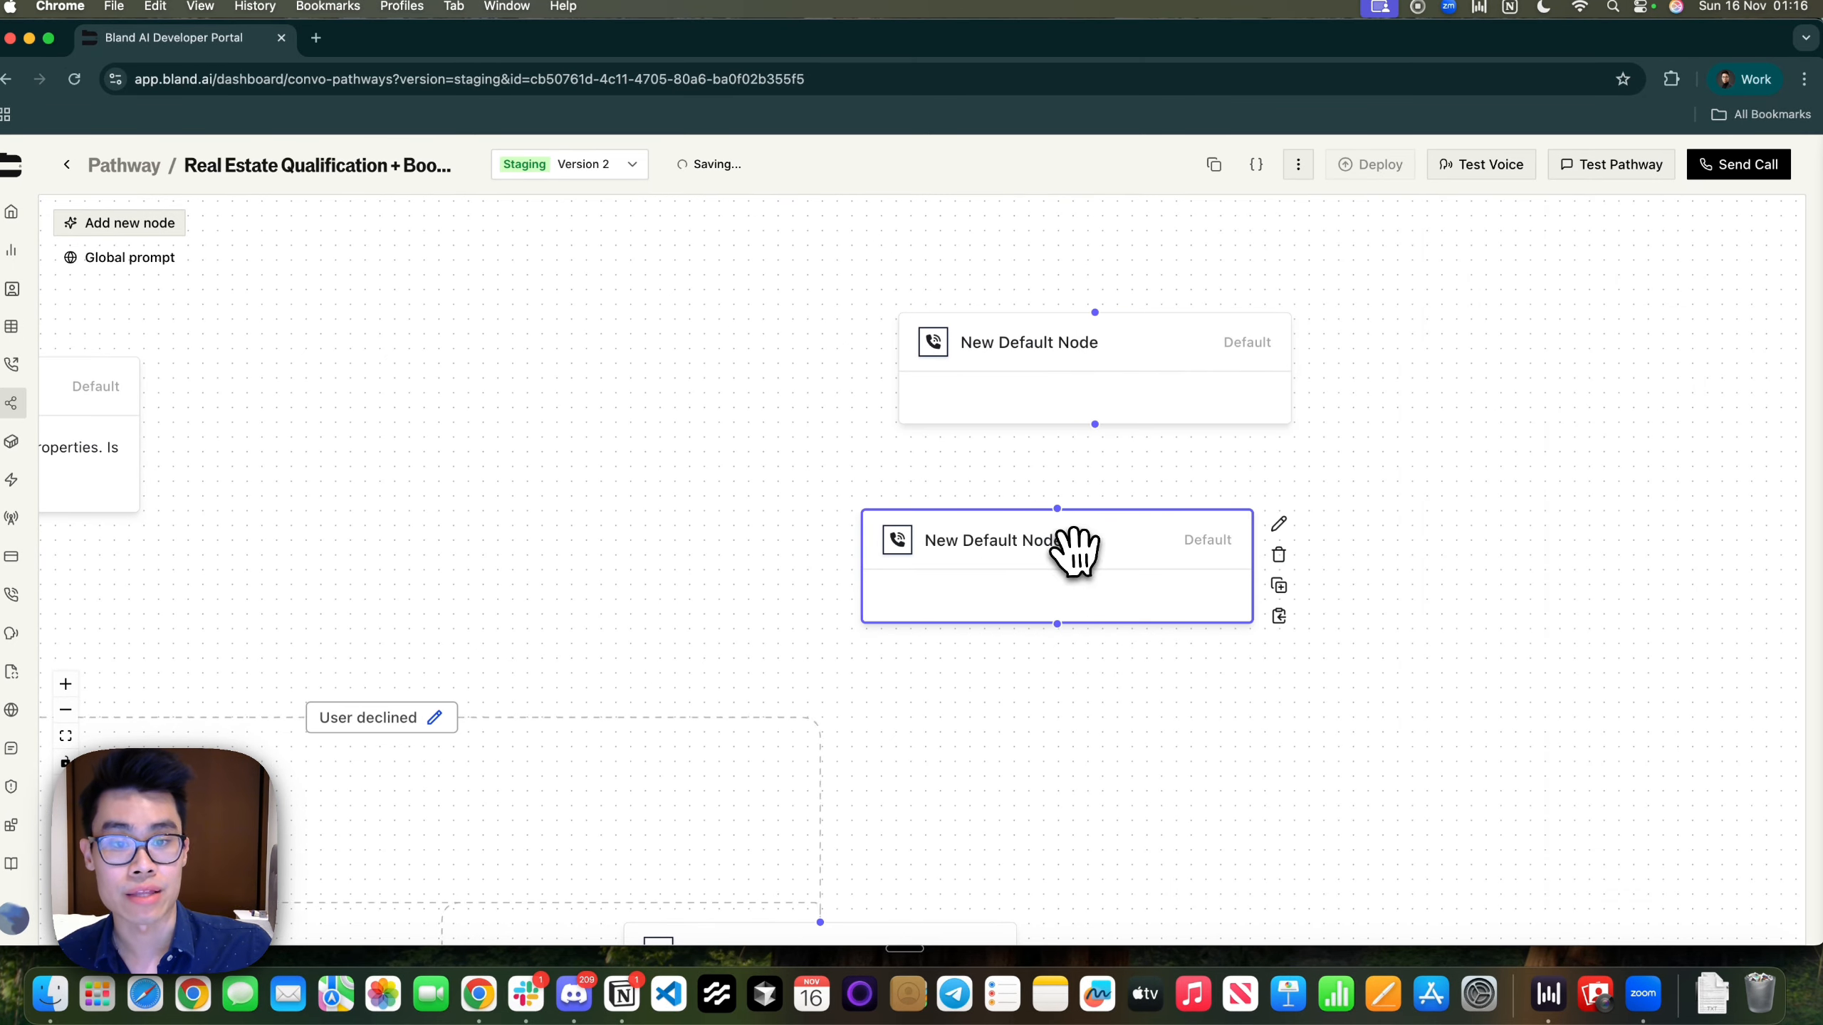
{"action": "left_click_drag", "start_coordinate": [1071, 549], "coordinate": [1099, 602]}
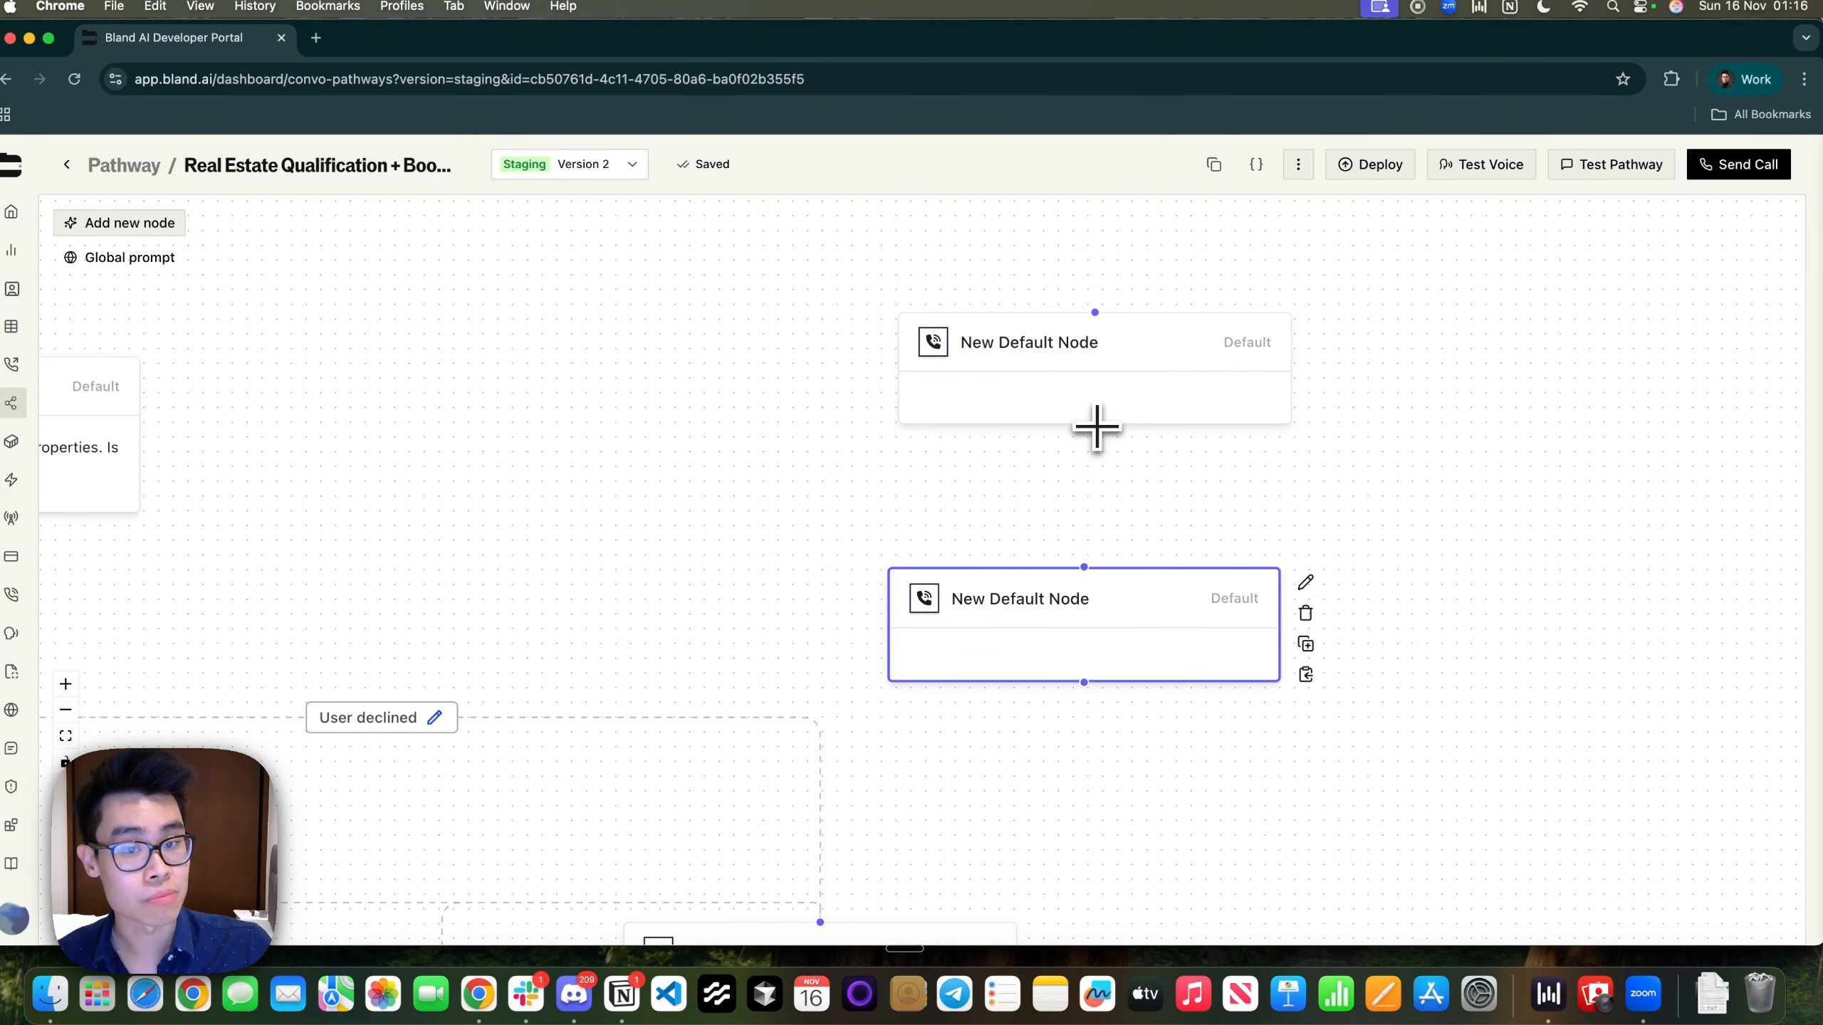
{"action": "left_click_drag", "start_coordinate": [1096, 428], "coordinate": [1085, 573]}
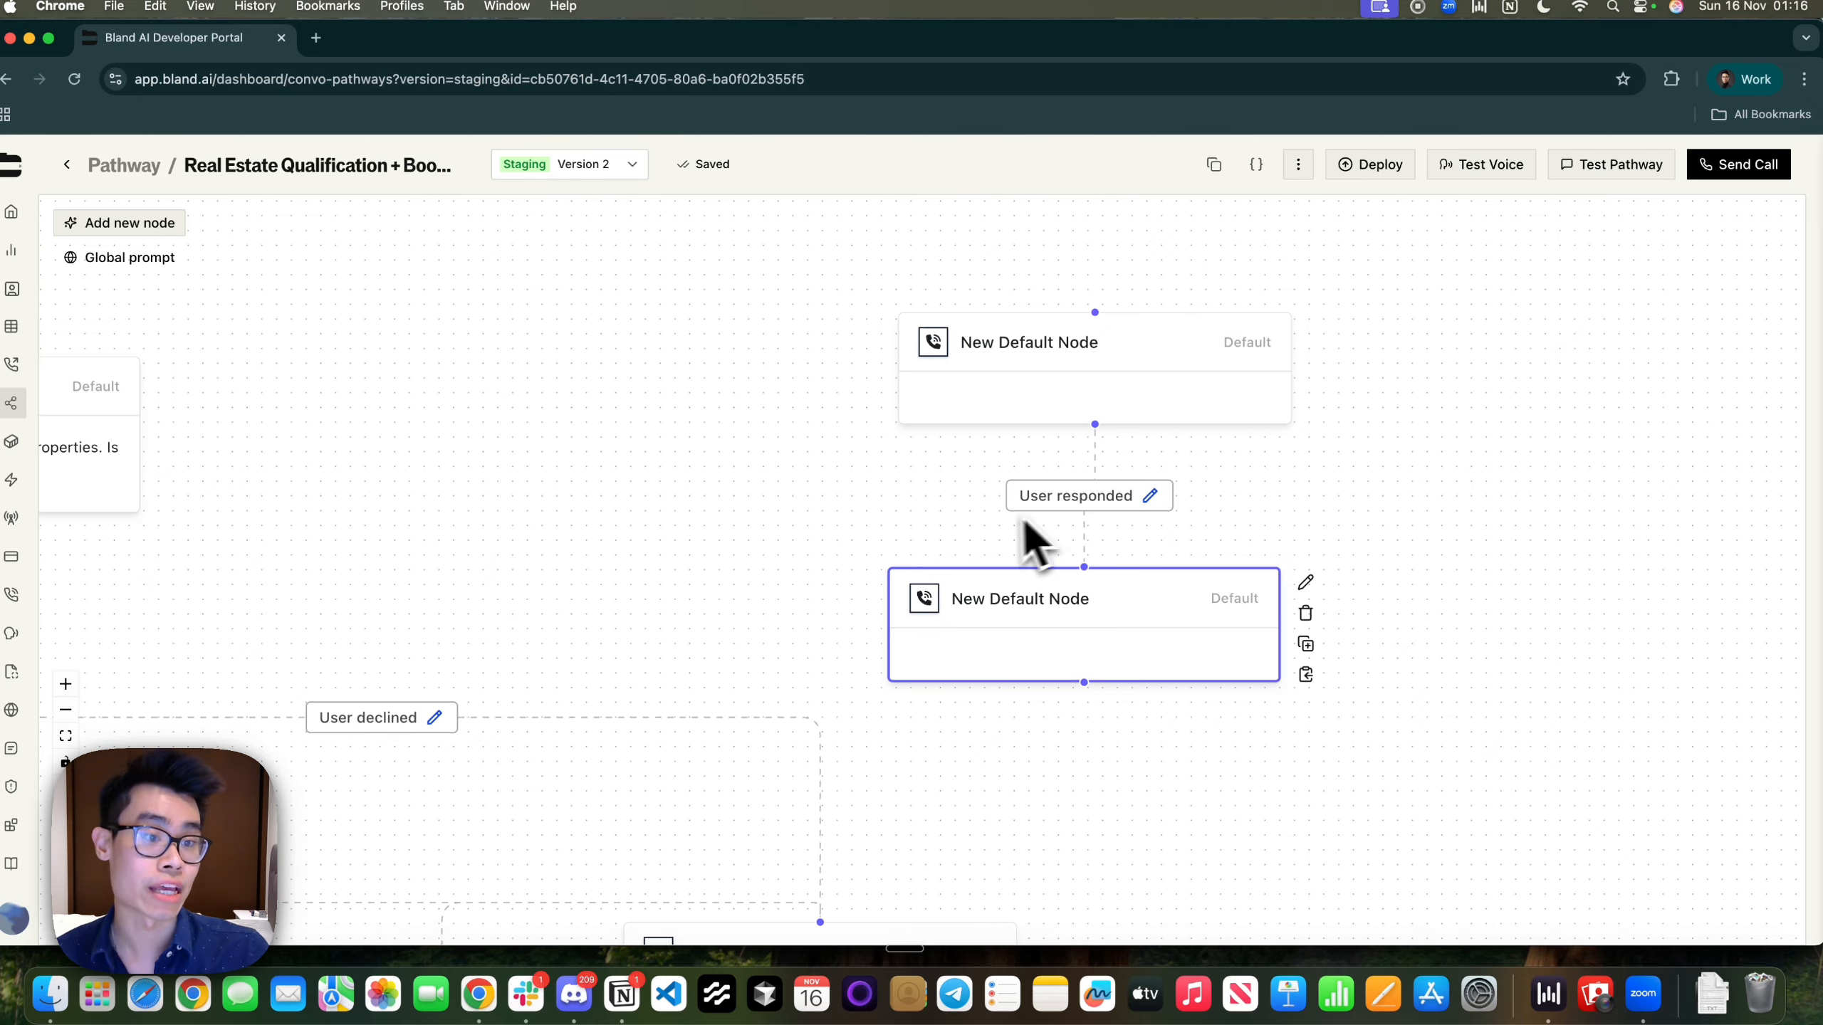
{"action": "left_click", "coordinate": [1151, 496]}
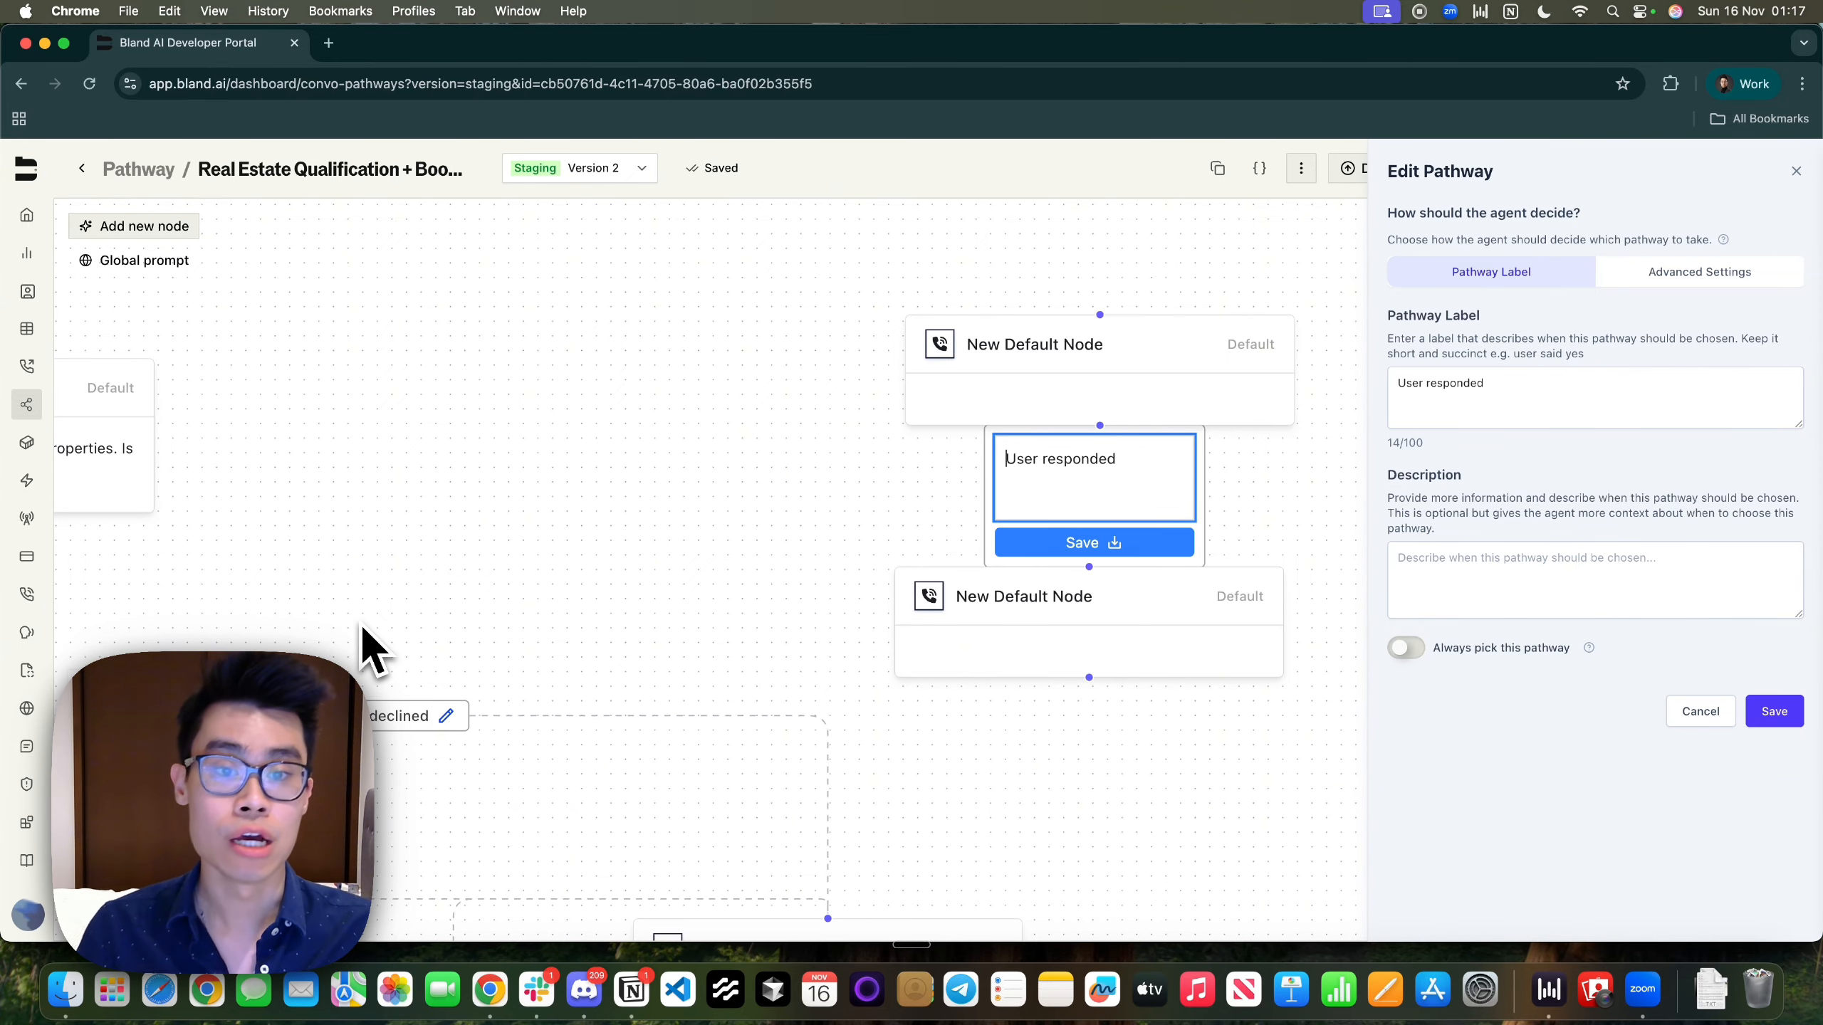
Review the User responded pathway's label and description, then close its settings
{"action": "left_click_drag", "start_coordinate": [948, 639], "coordinate": [965, 794]}
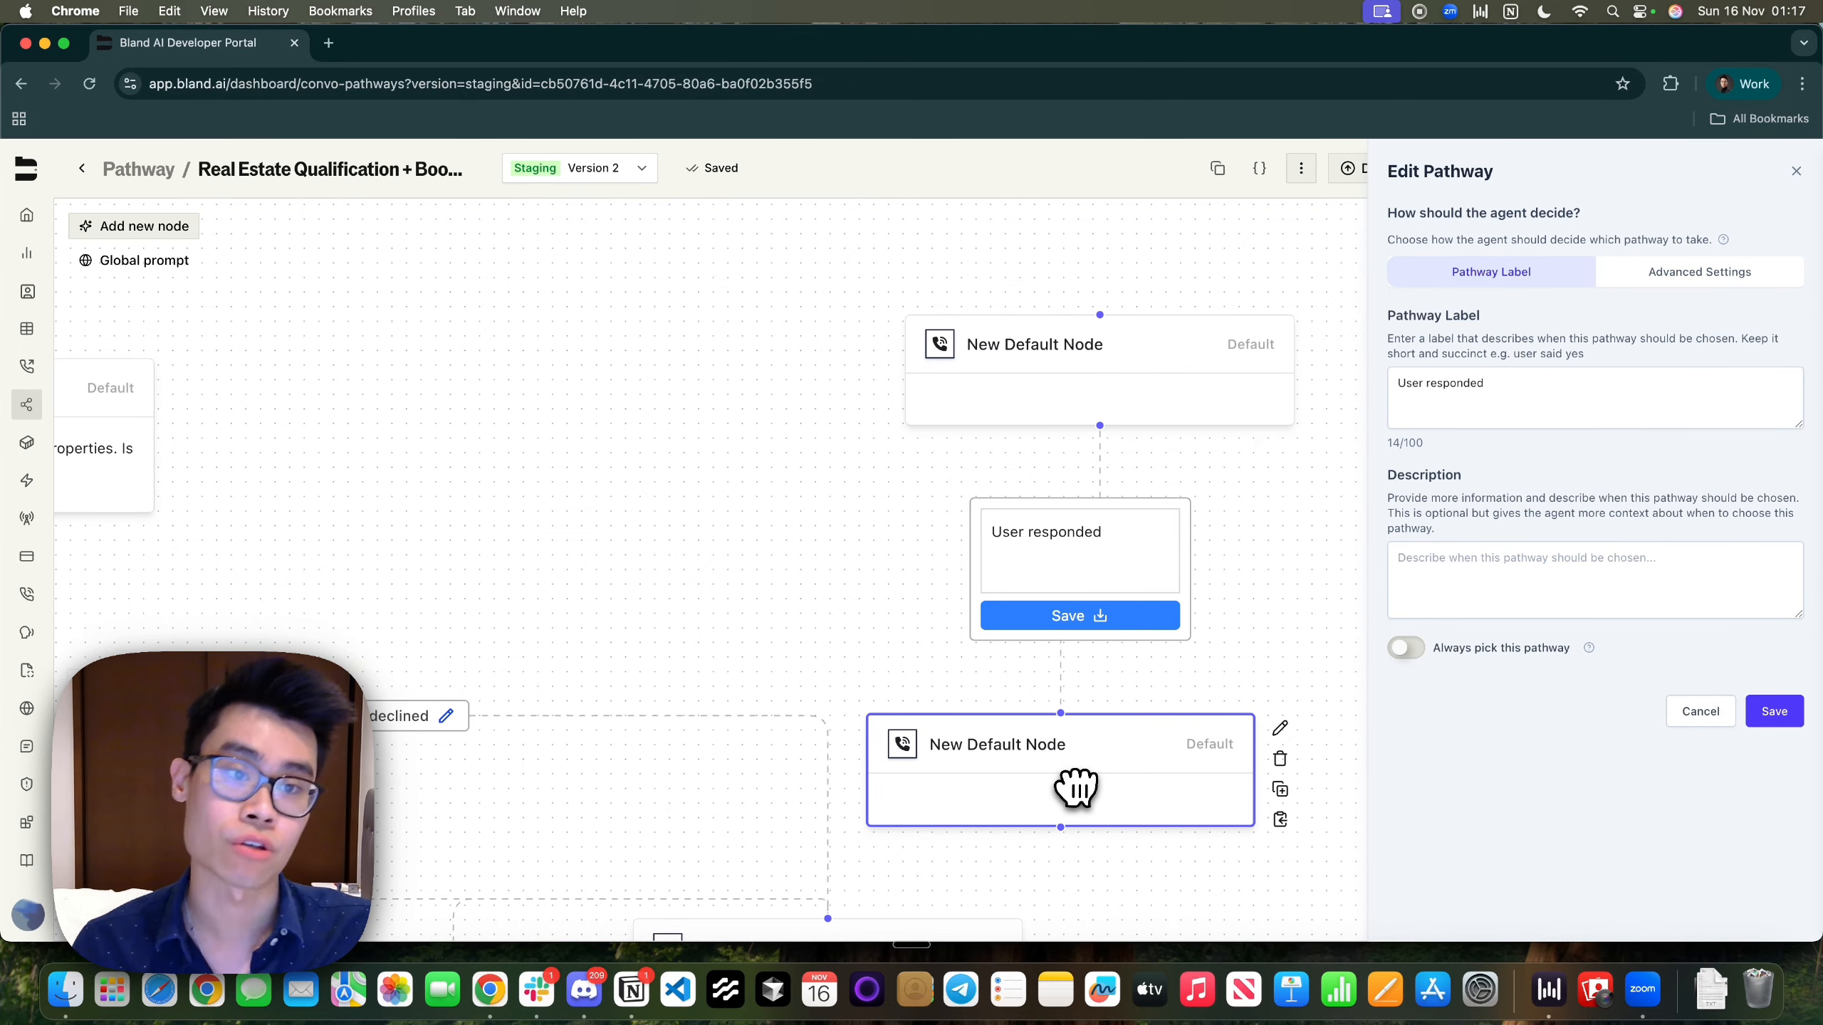
{"action": "left_click", "coordinate": [1547, 406]}
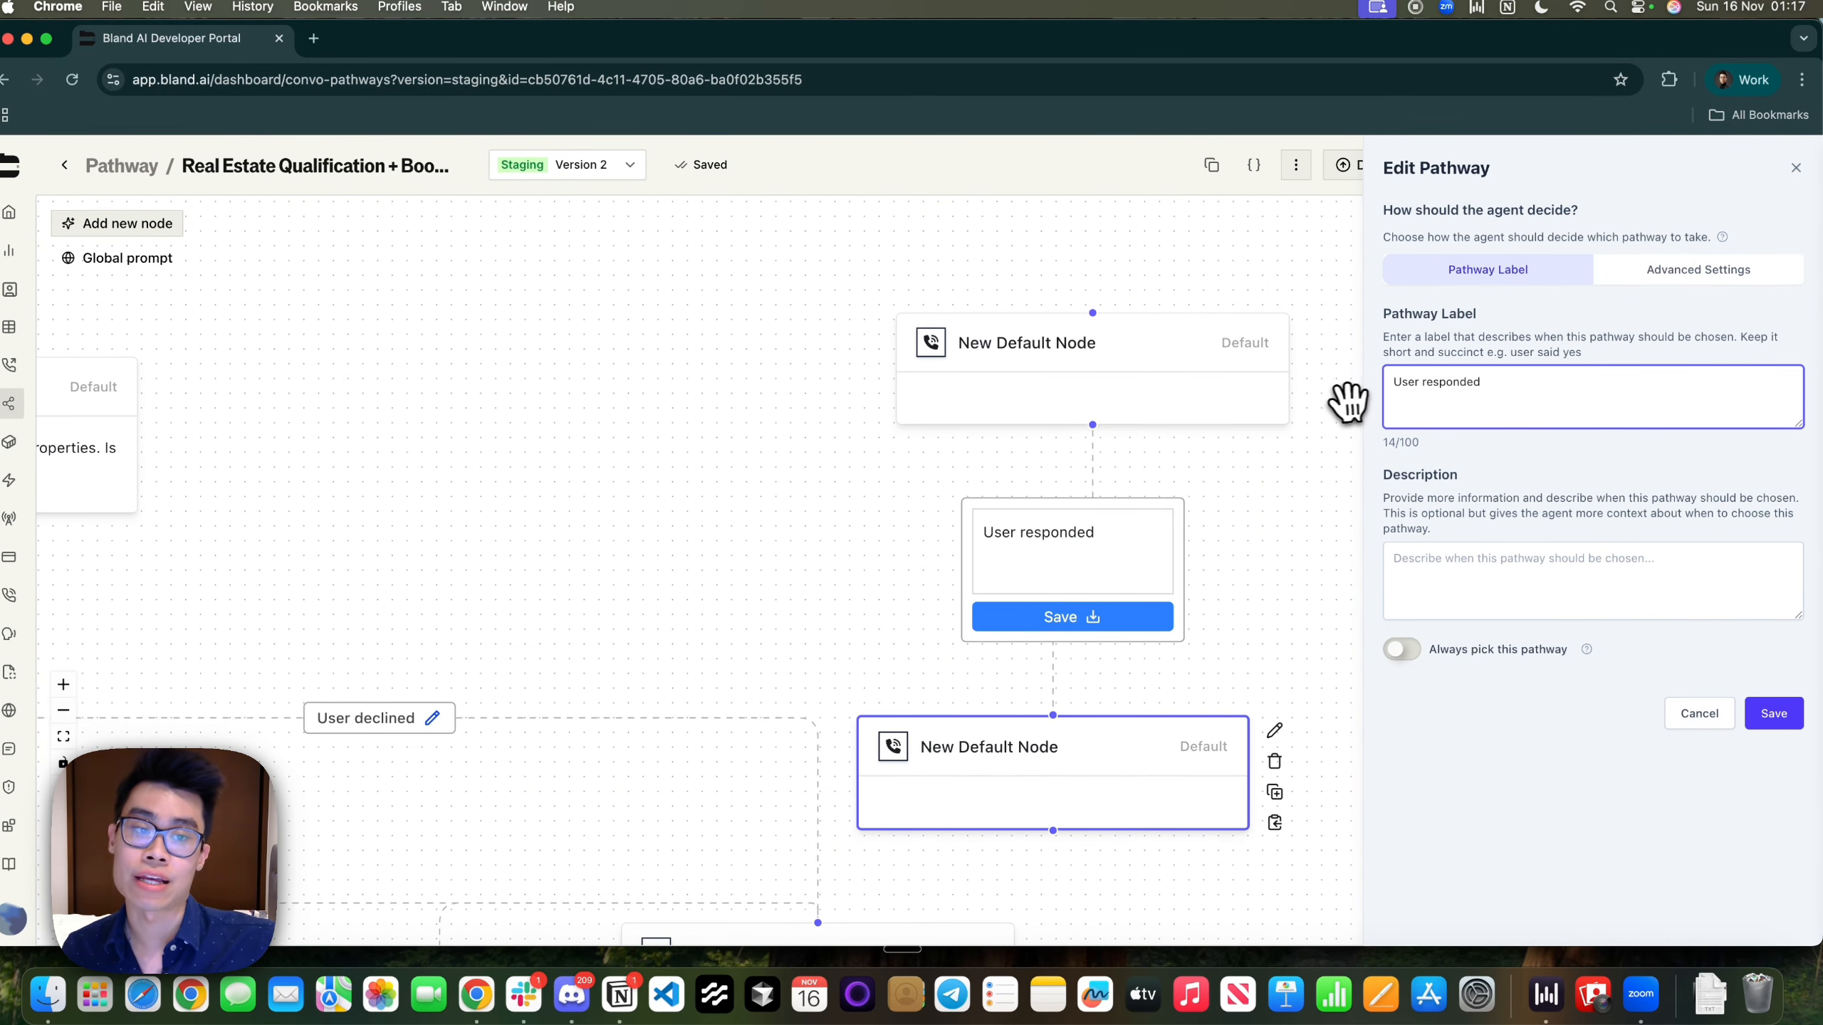
{"action": "left_click", "coordinate": [1478, 560]}
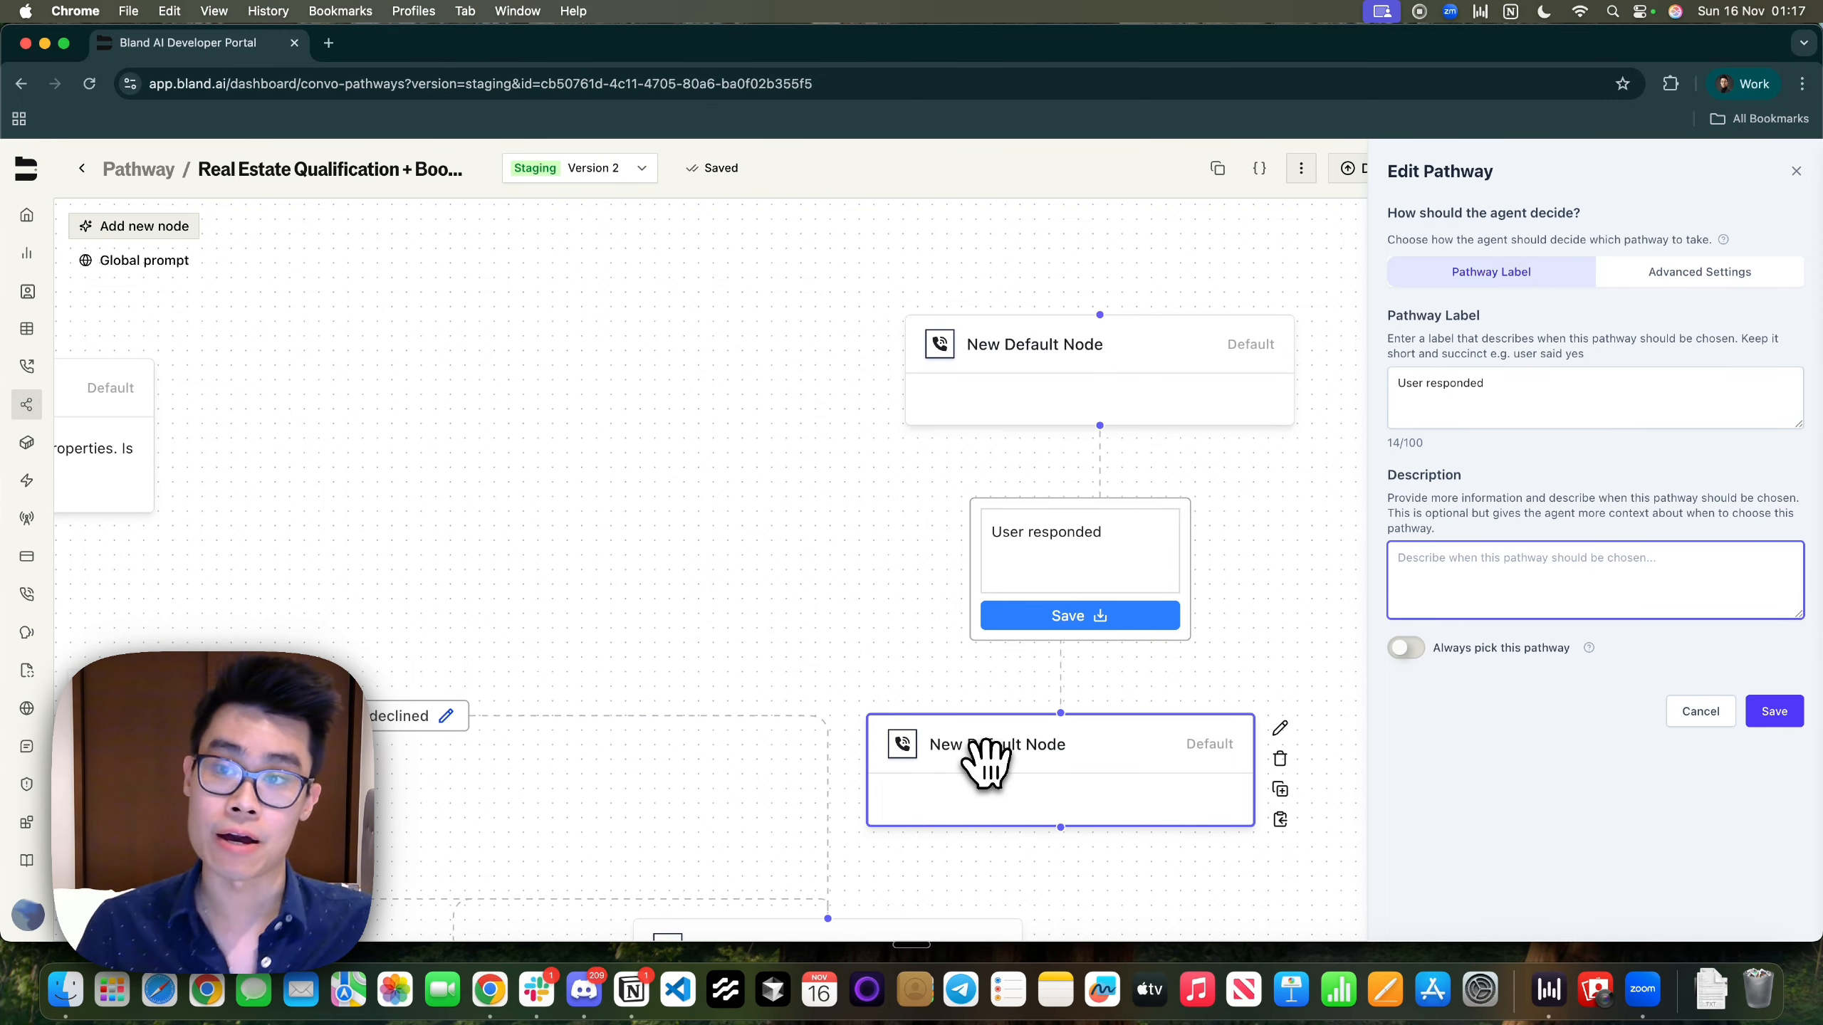
{"action": "left_click", "coordinate": [987, 369]}
Delete both New Default Nodes and their connecting pathway
{"action": "left_click", "coordinate": [1698, 710]}
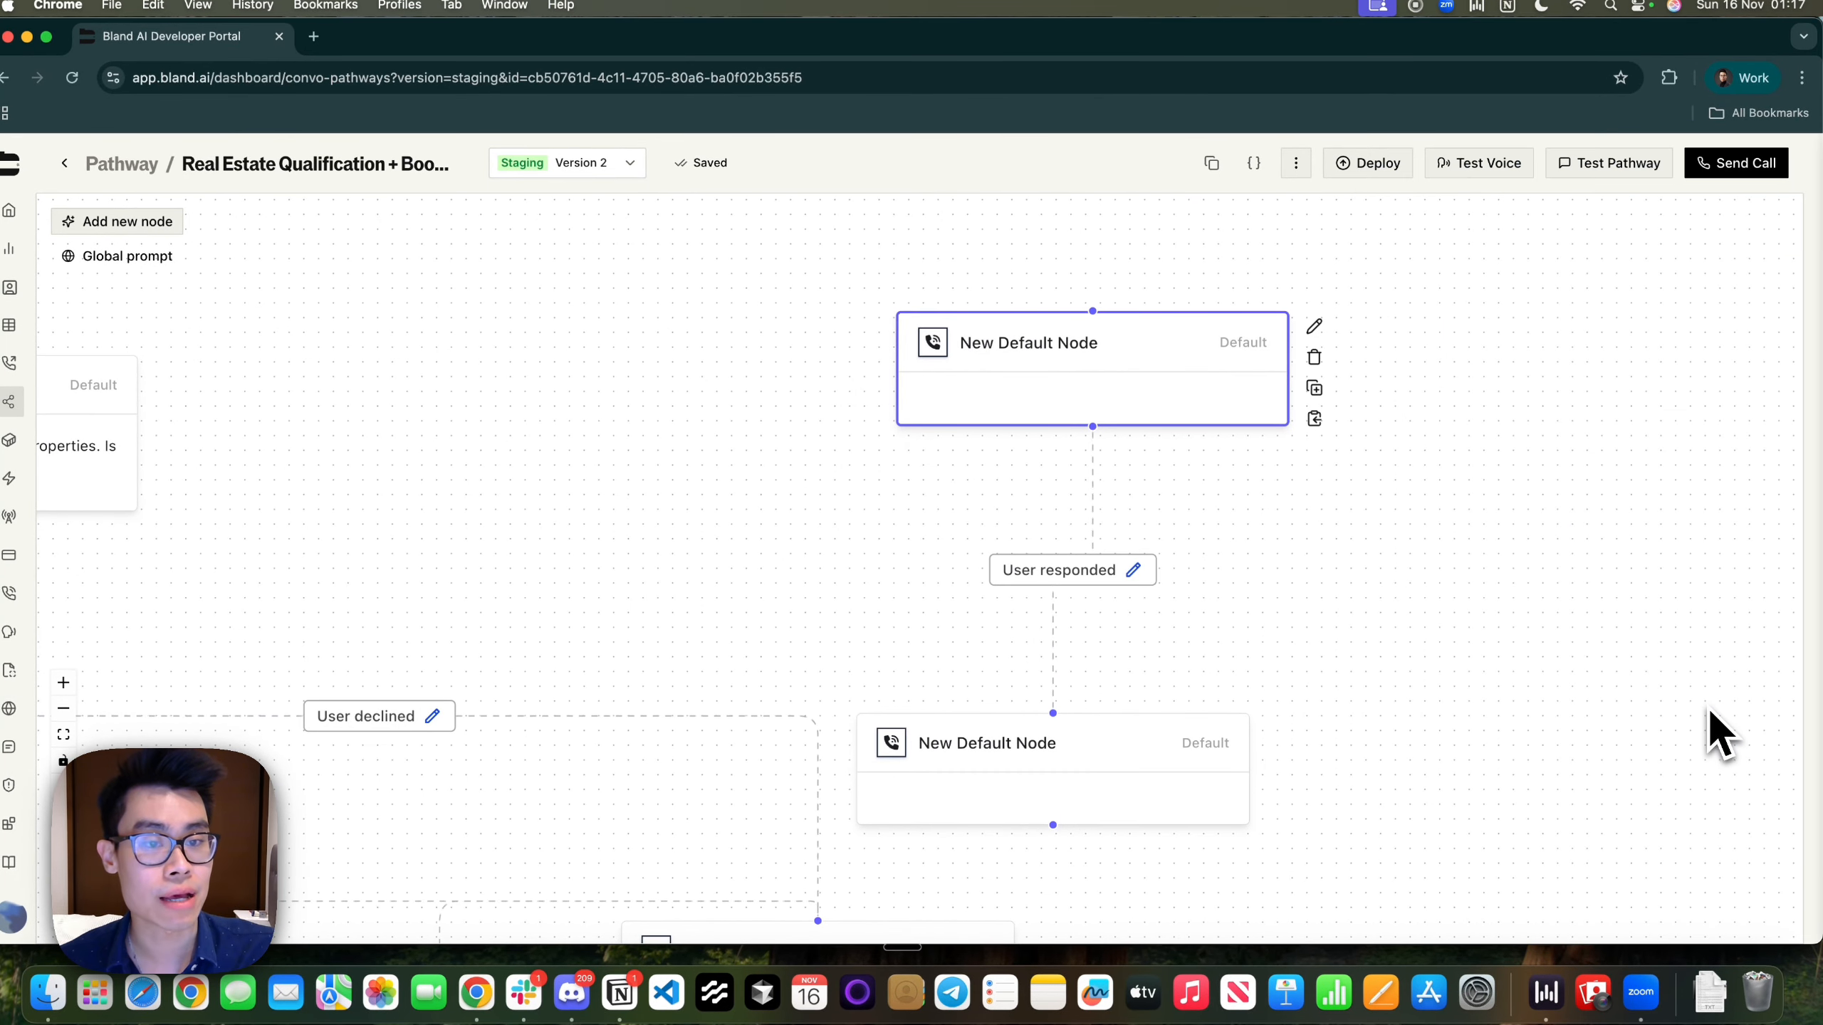
{"action": "left_click_drag", "start_coordinate": [326, 528], "coordinate": [1453, 411]}
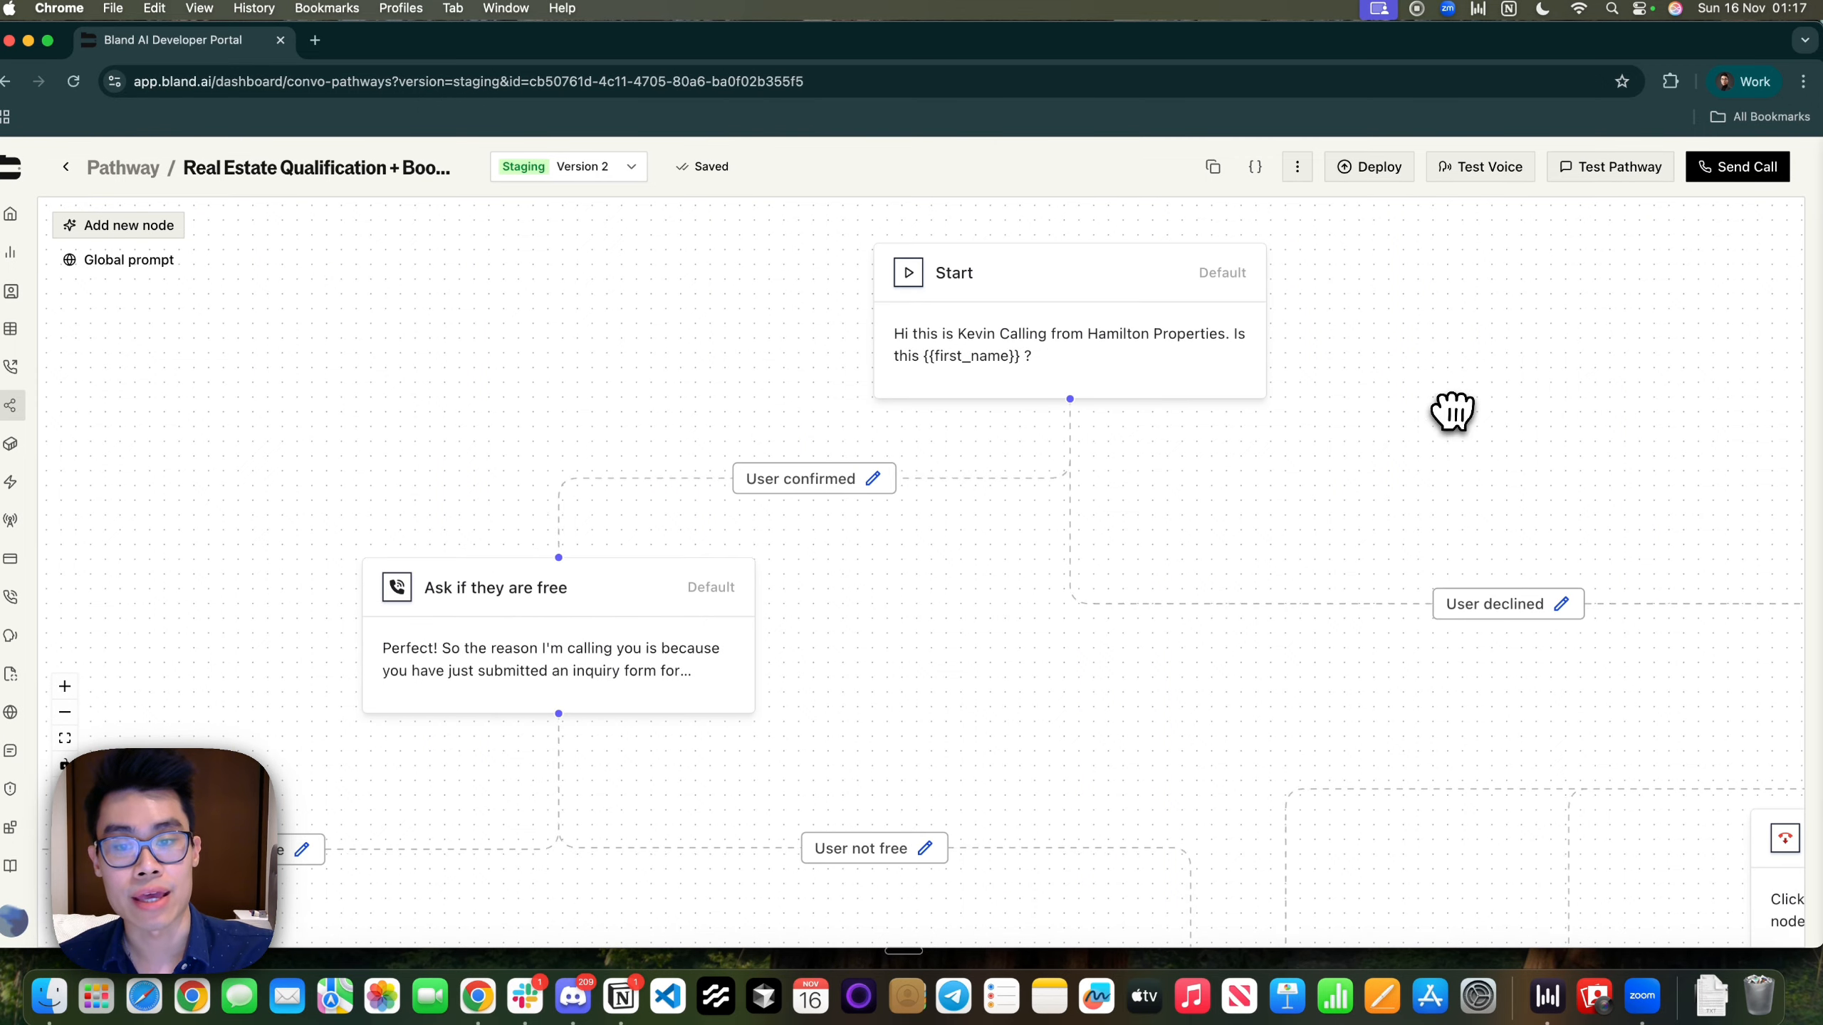
{"action": "left_click_drag", "start_coordinate": [892, 533], "coordinate": [900, 481]}
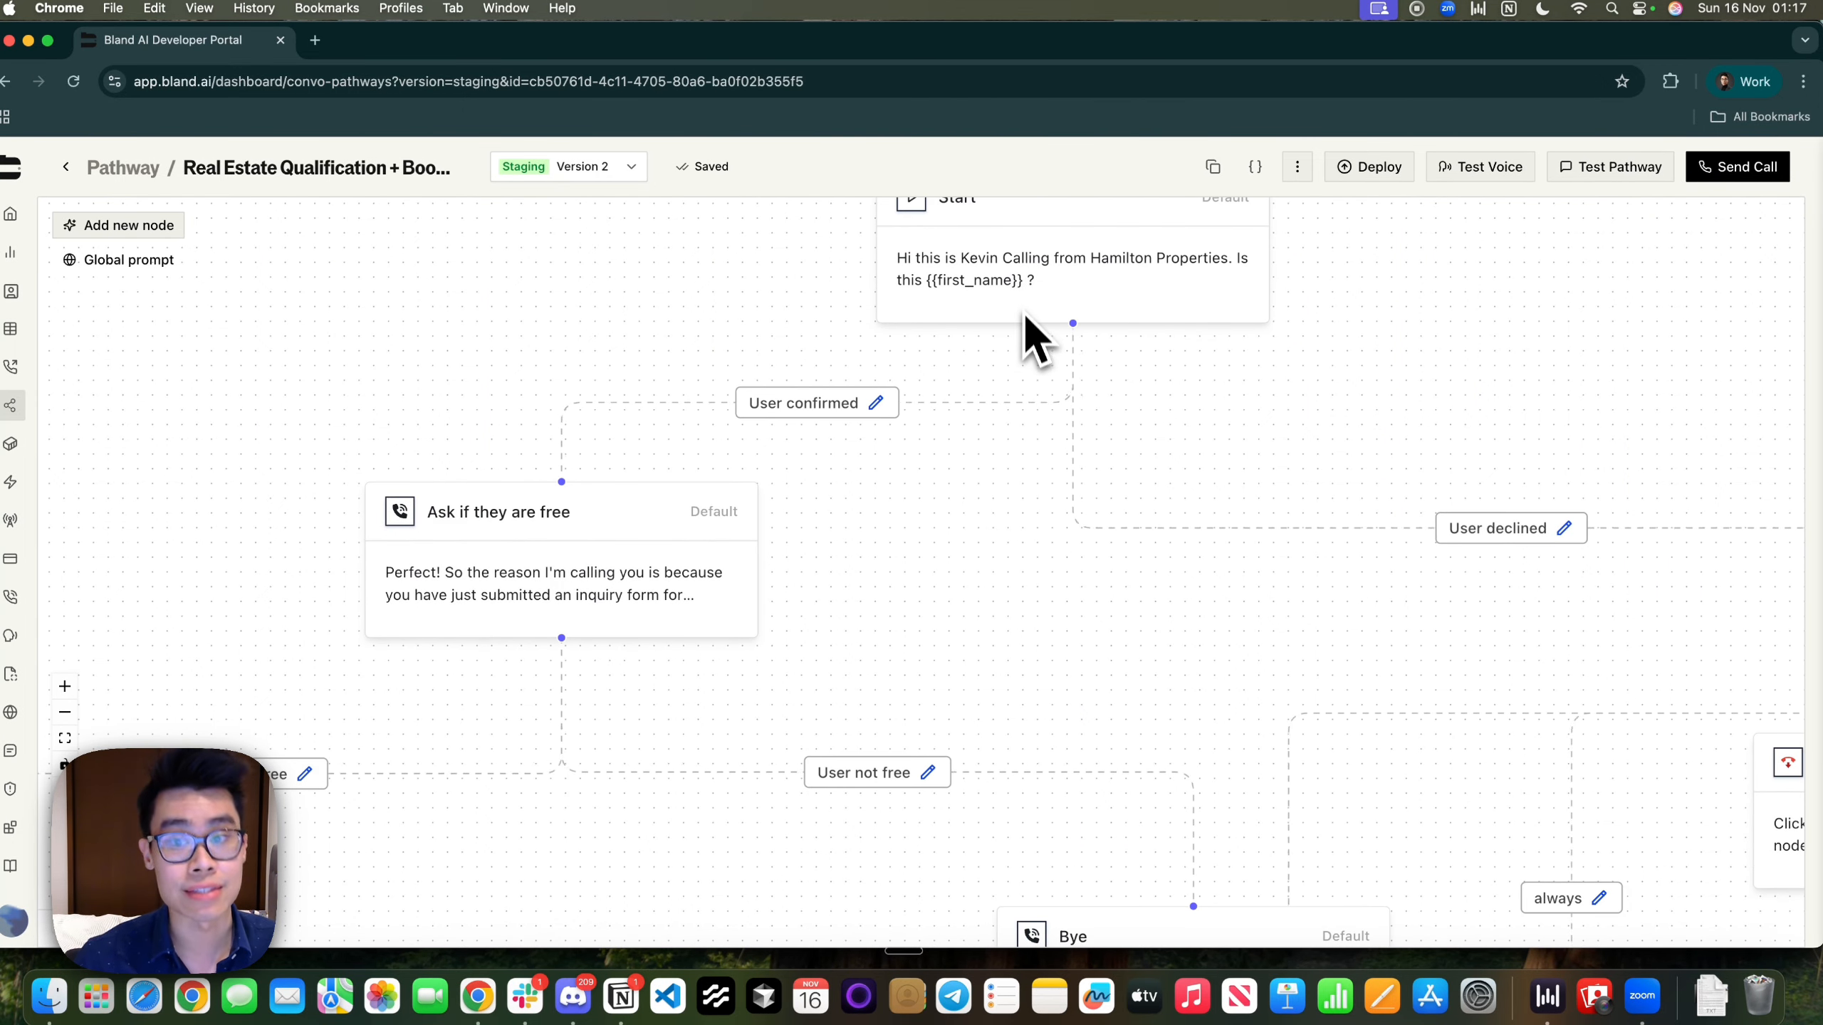
{"action": "left_click_drag", "start_coordinate": [1005, 534], "coordinate": [745, 614]}
{"action": "left_click_drag", "start_coordinate": [1258, 691], "coordinate": [727, 743]}
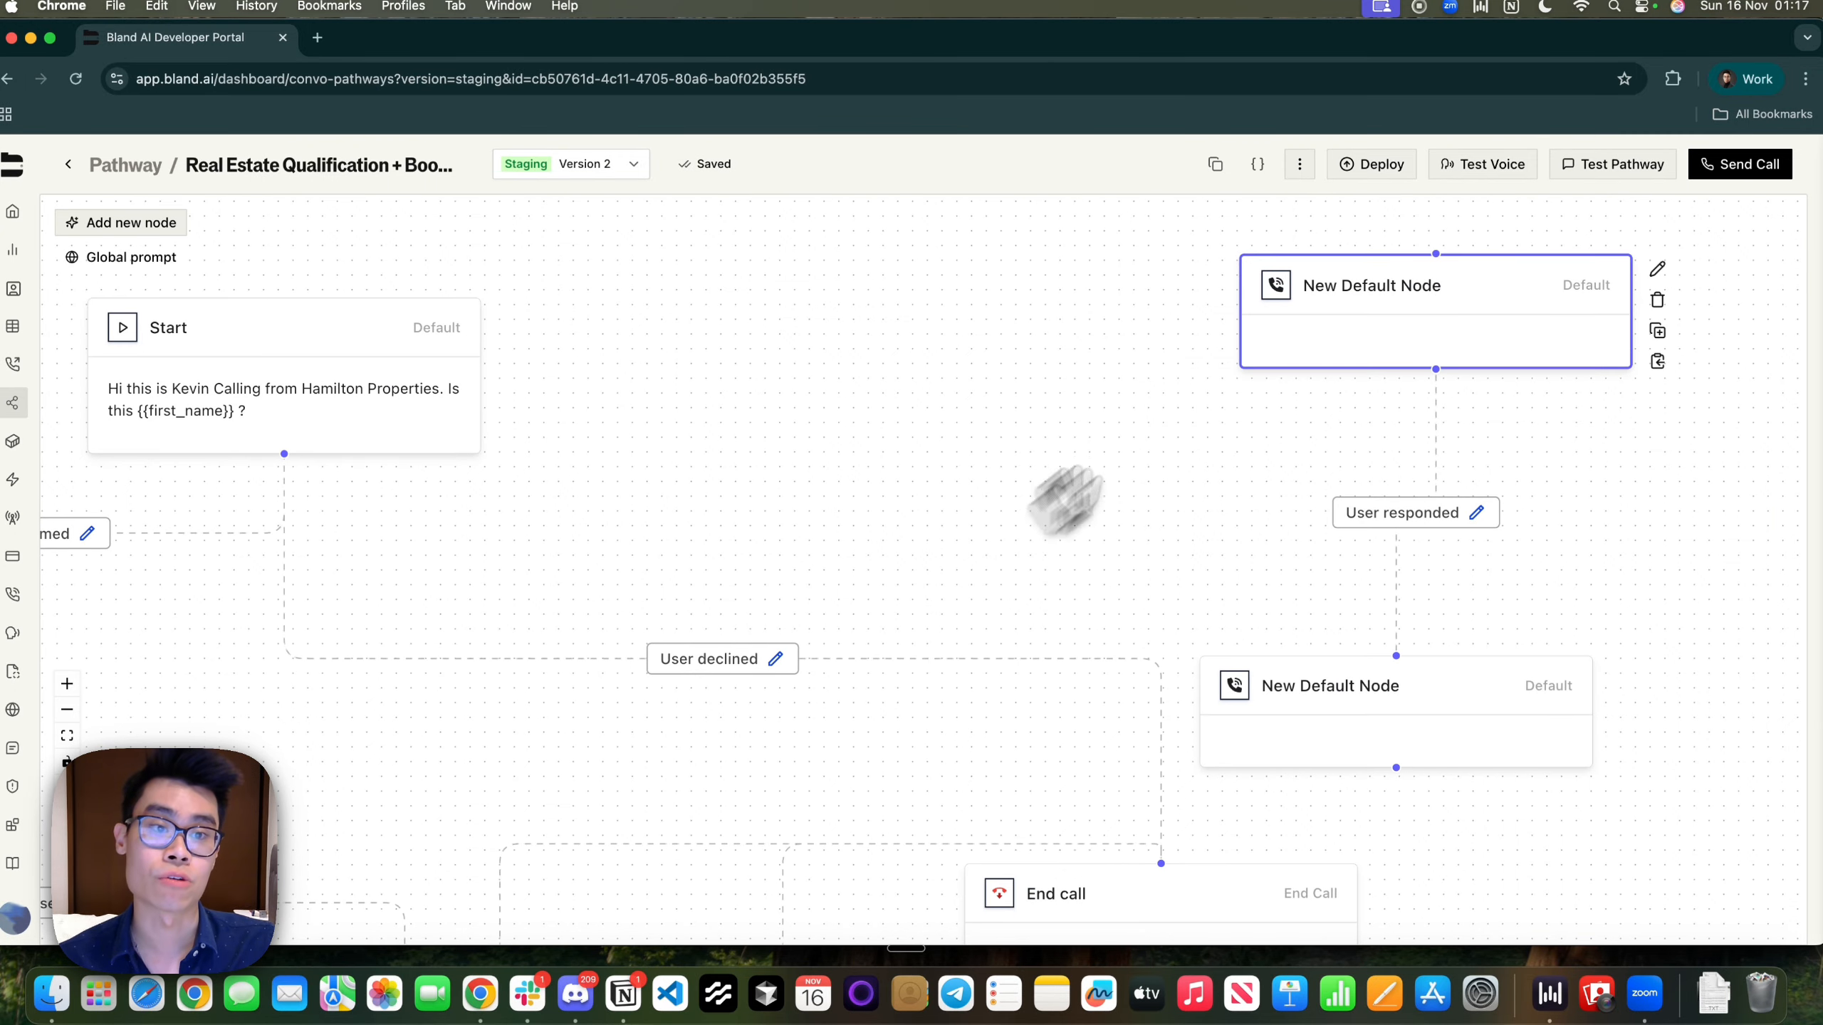
{"action": "key", "text": "BackSpace"}
{"action": "left_click", "coordinate": [1336, 691]}
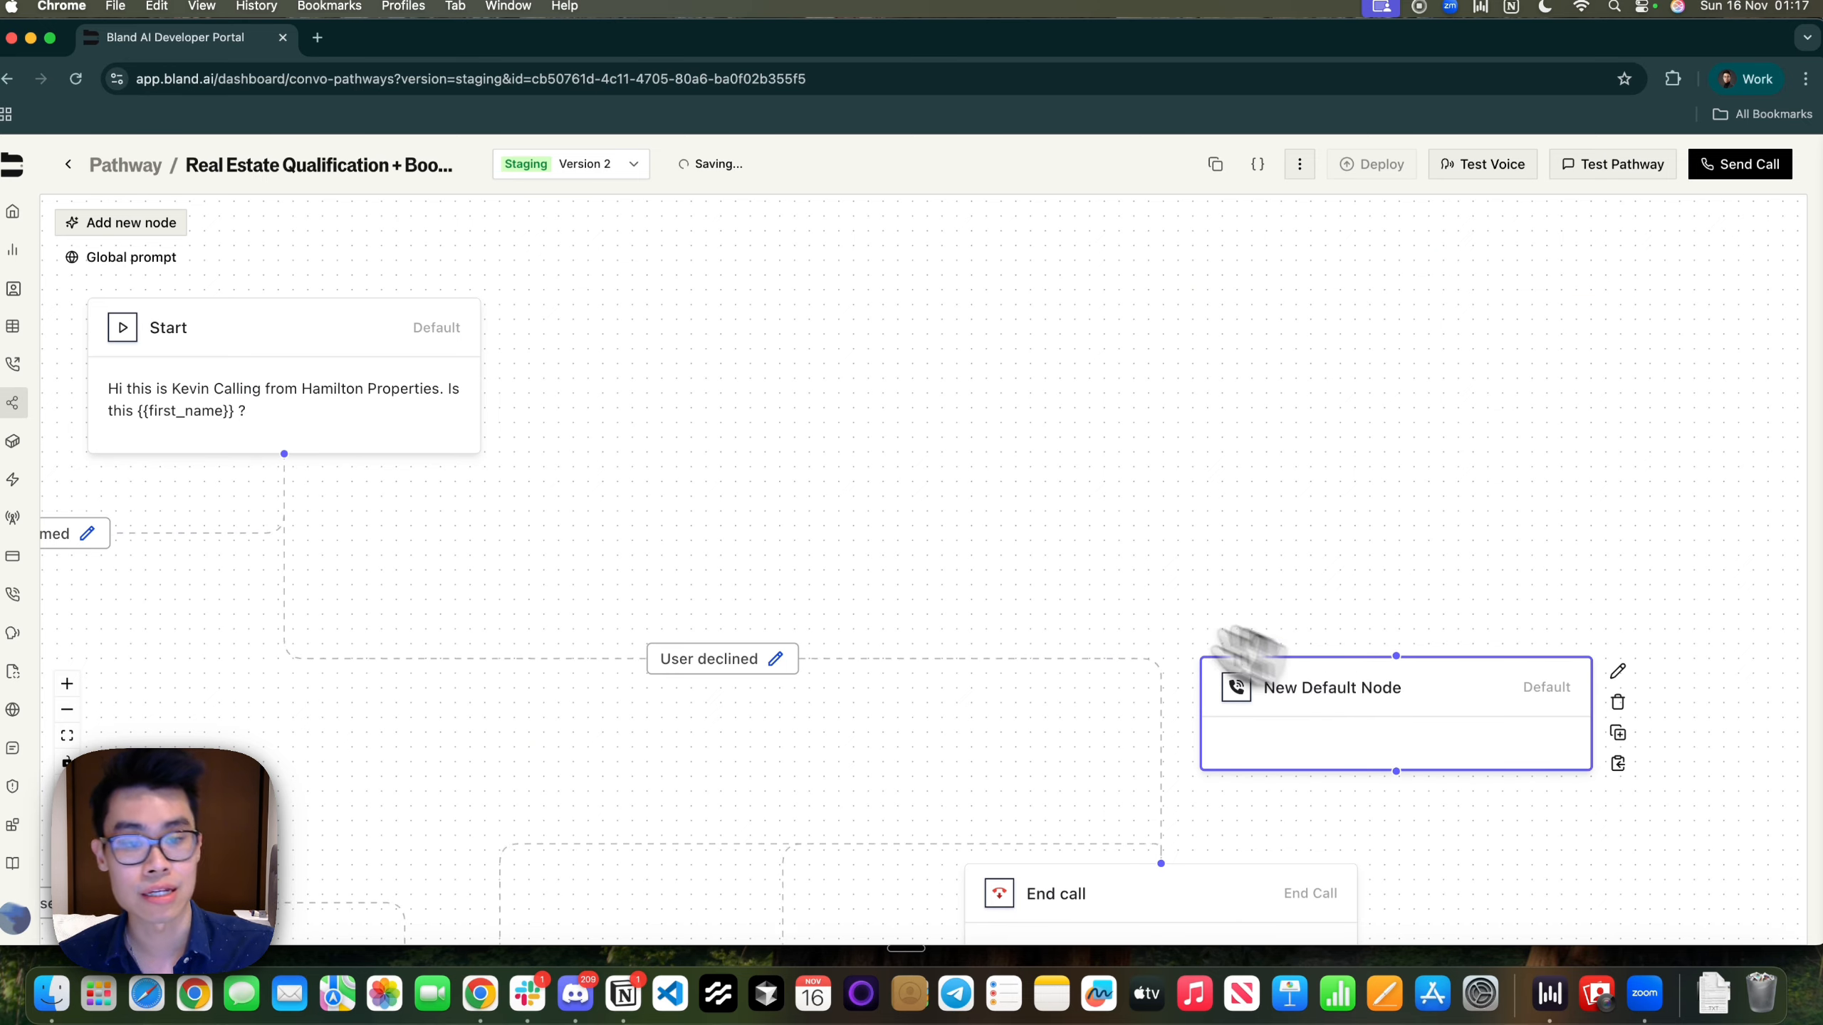
{"action": "key", "text": "BackSpace"}
Review the description of the Start node's User confirmed pathway
{"action": "left_click_drag", "start_coordinate": [978, 541], "coordinate": [1650, 531]}
{"action": "left_click", "coordinate": [763, 535]}
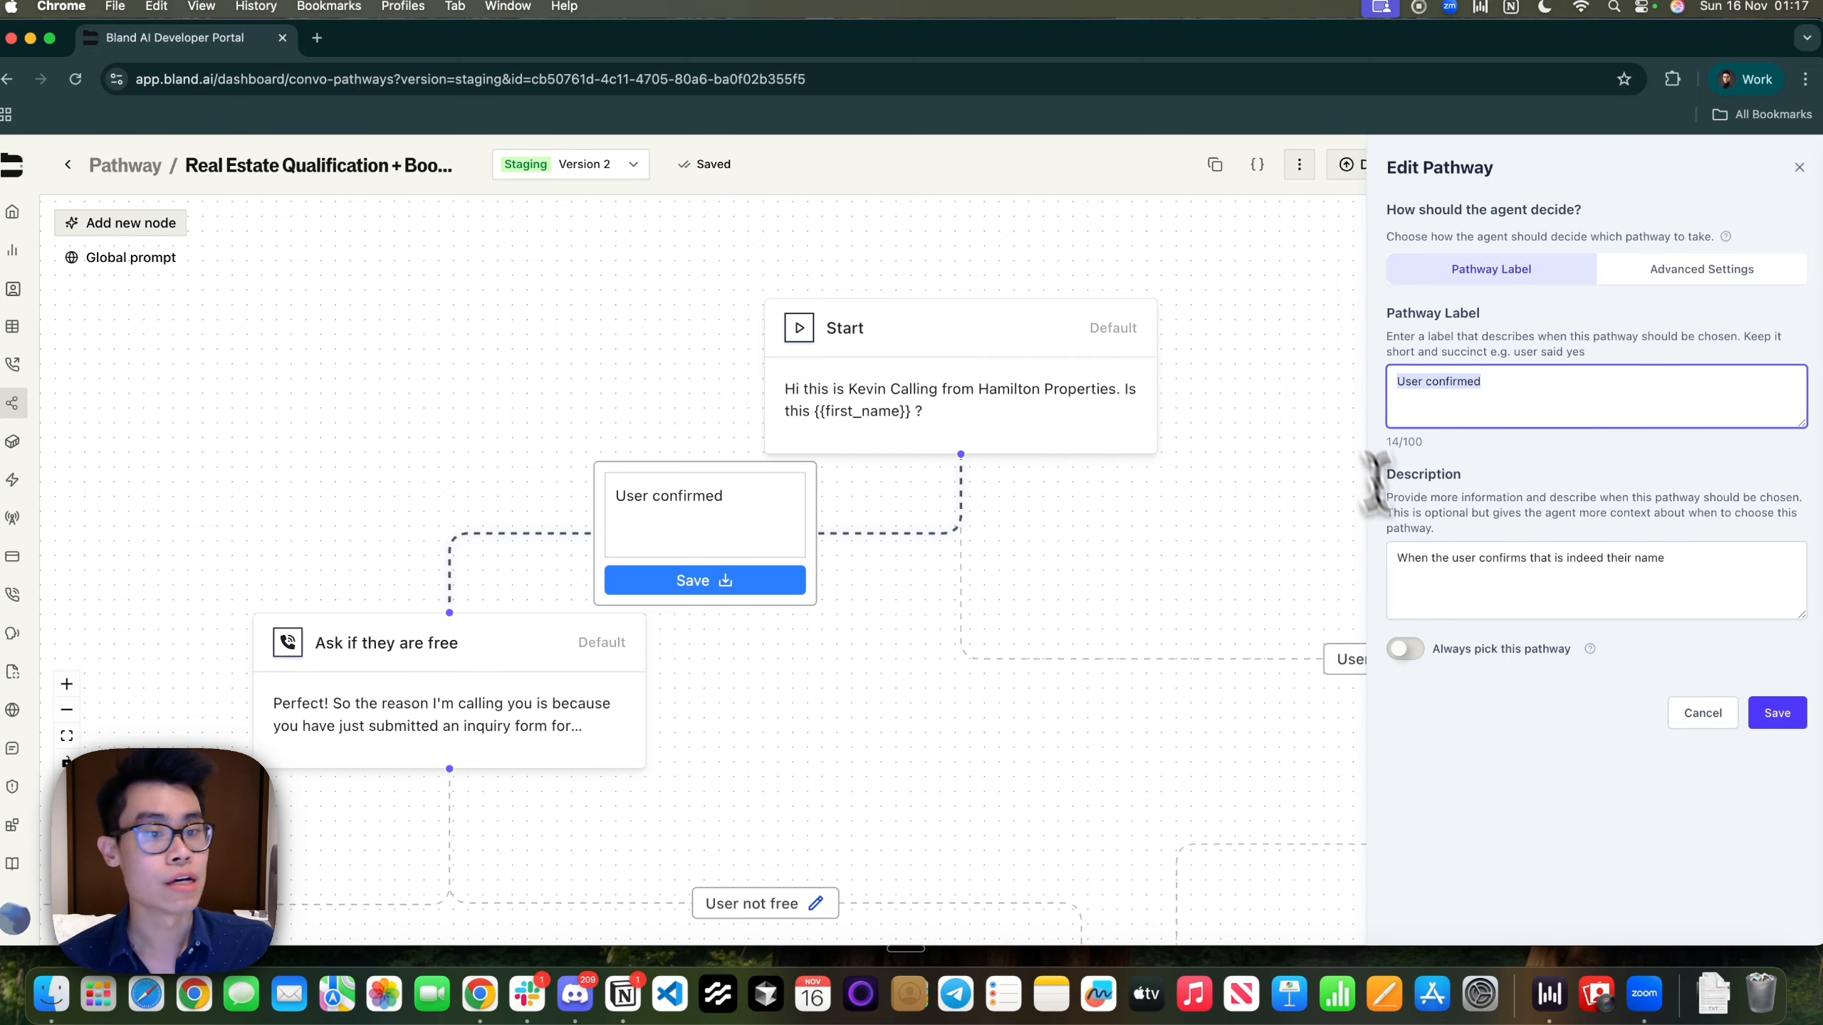
{"action": "left_click_drag", "start_coordinate": [1405, 559], "coordinate": [1645, 559]}
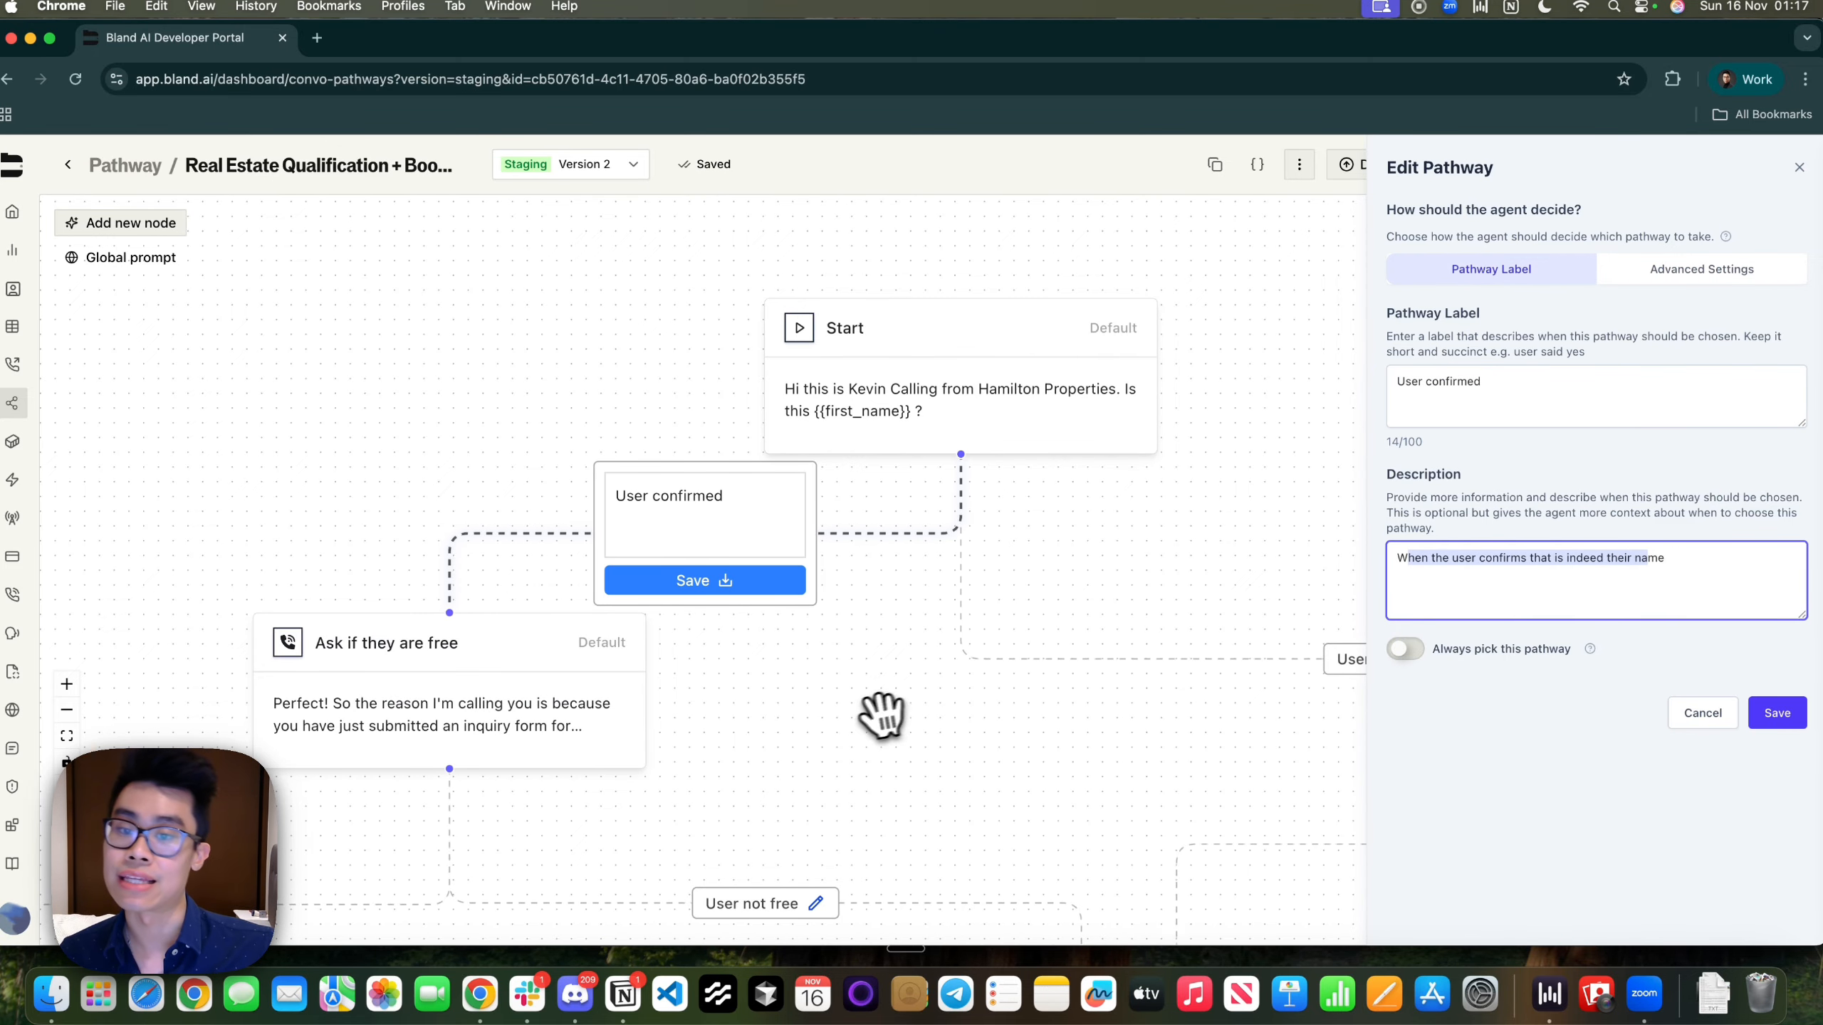
{"action": "left_click", "coordinate": [875, 718]}
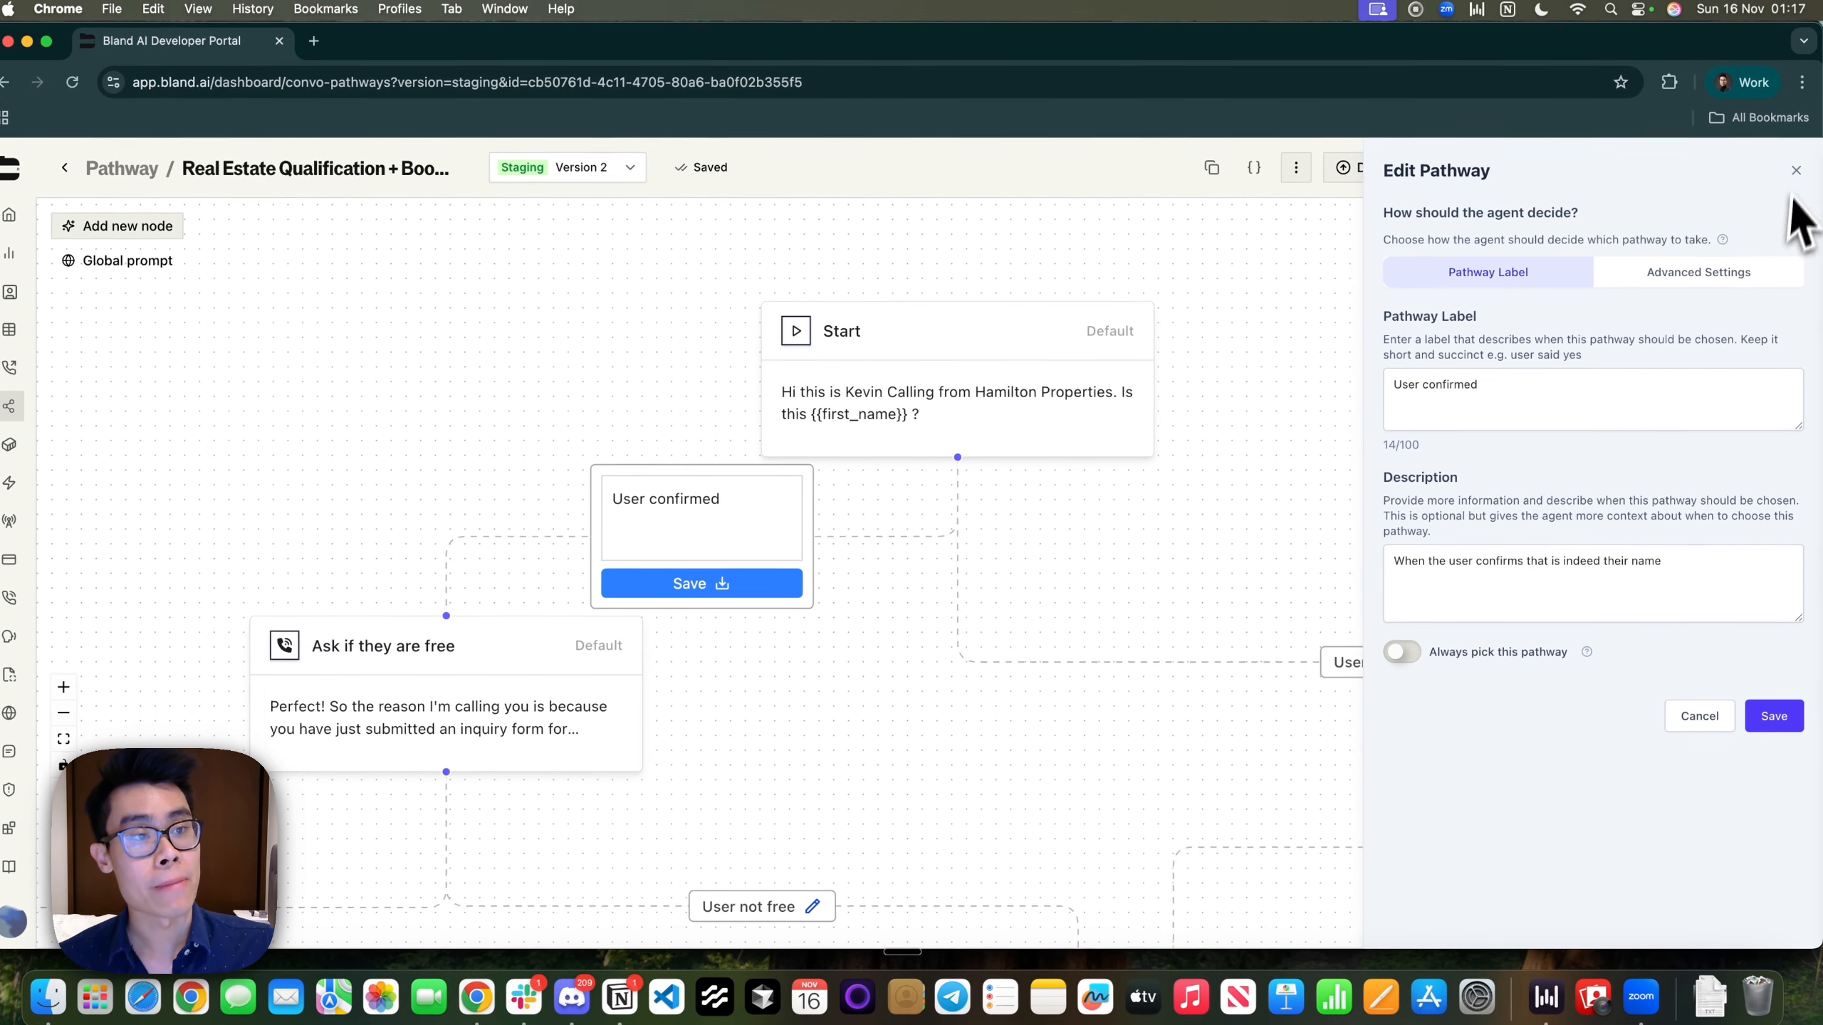
{"action": "left_click", "coordinate": [1800, 168]}
Review the User declined pathway's description and check that it leads to End call
{"action": "left_click_drag", "start_coordinate": [1185, 562], "coordinate": [827, 522]}
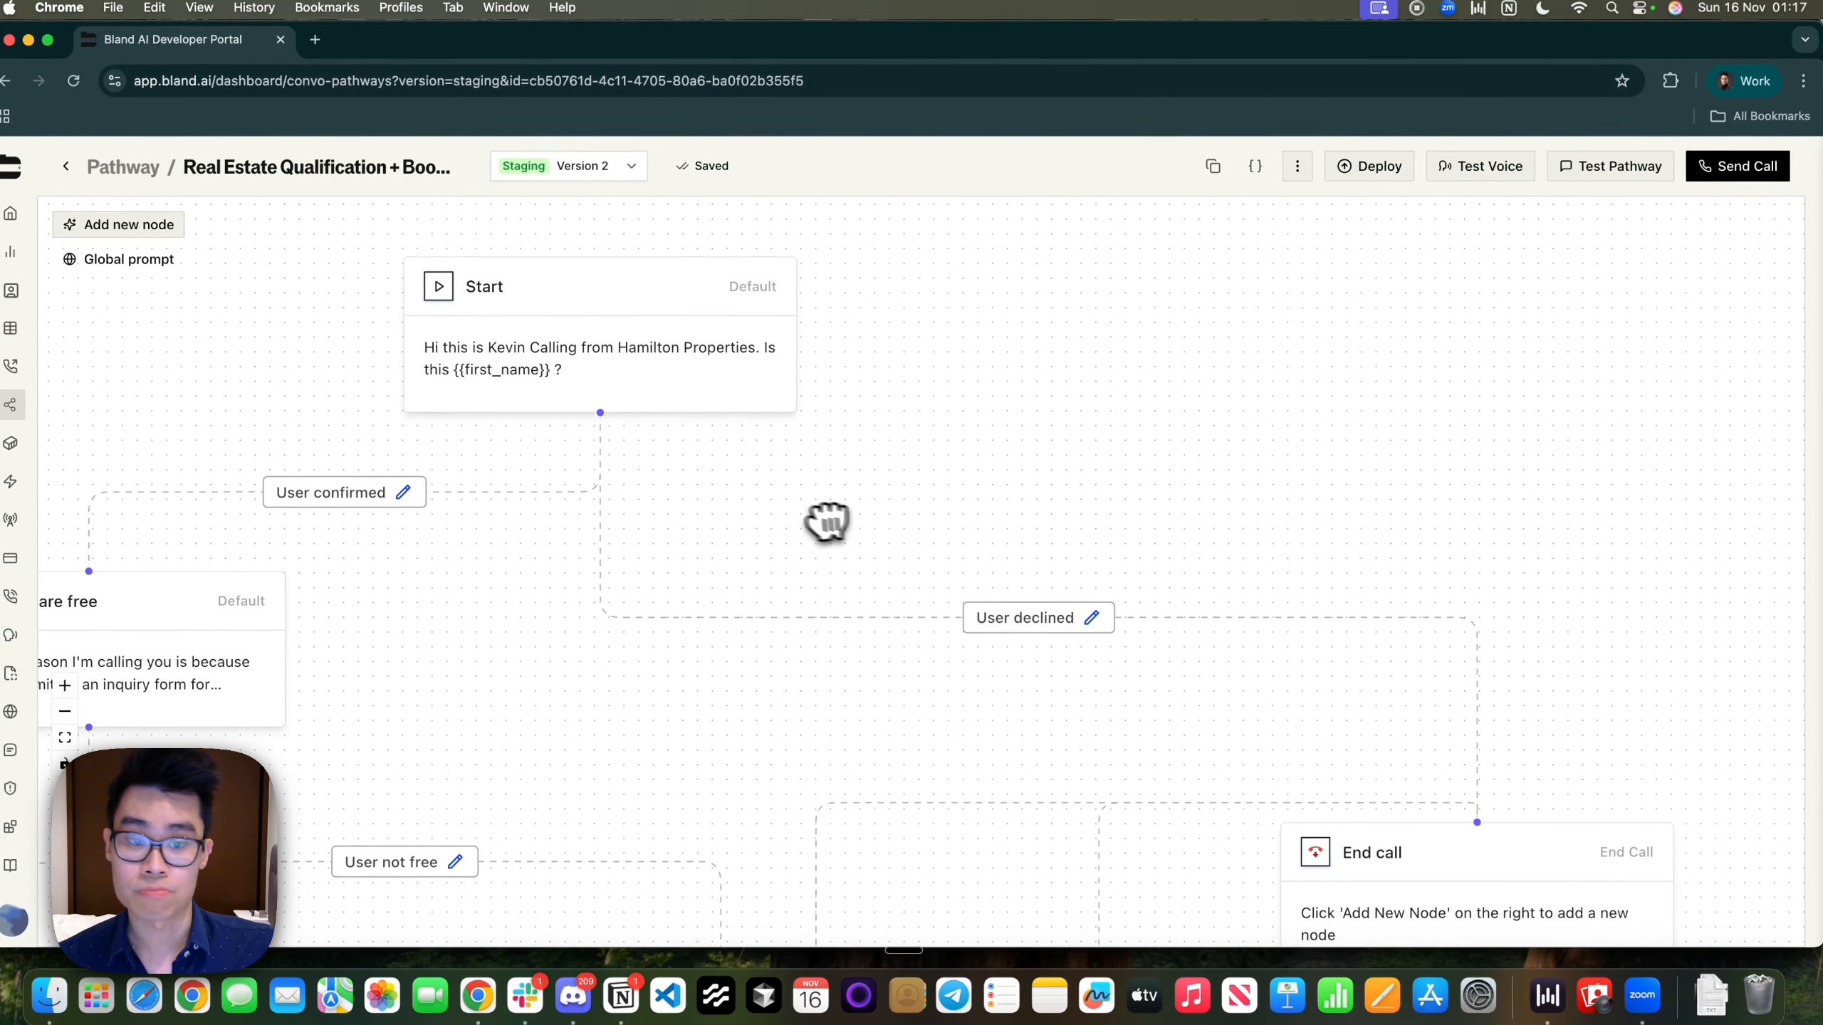
{"action": "left_click", "coordinate": [1091, 618]}
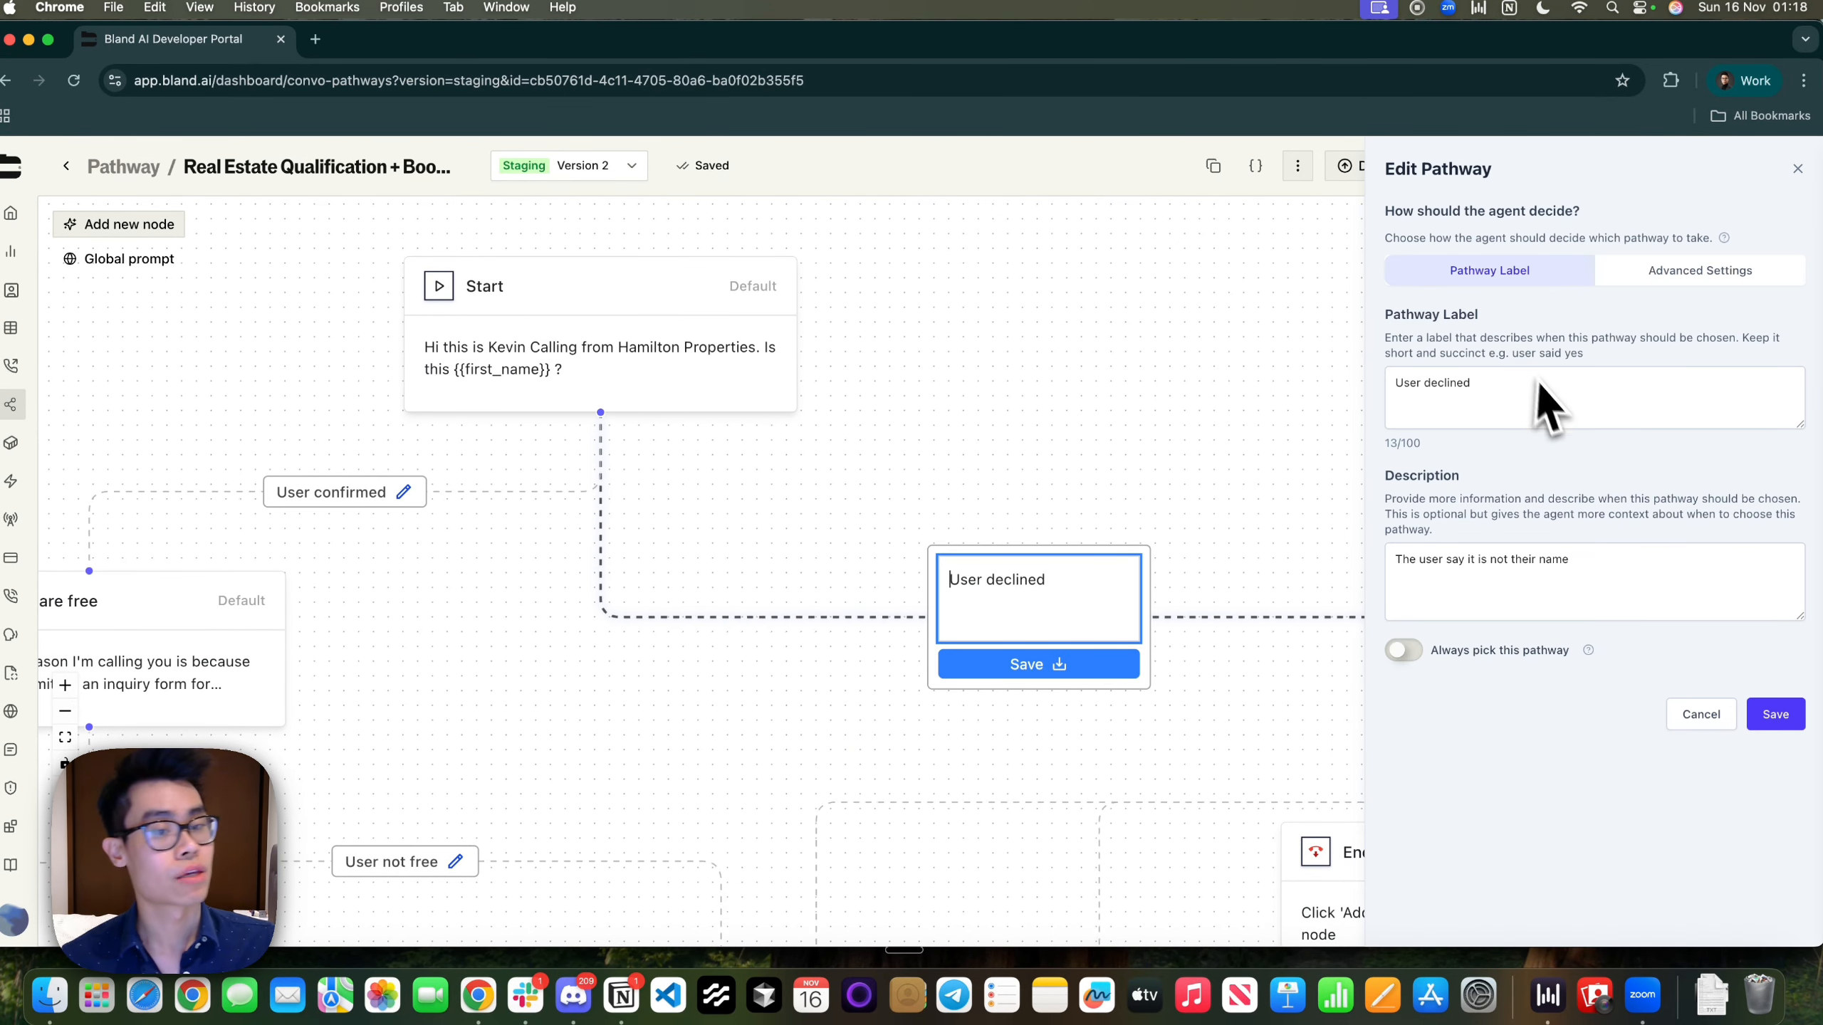
{"action": "triple_click", "coordinate": [1579, 559]}
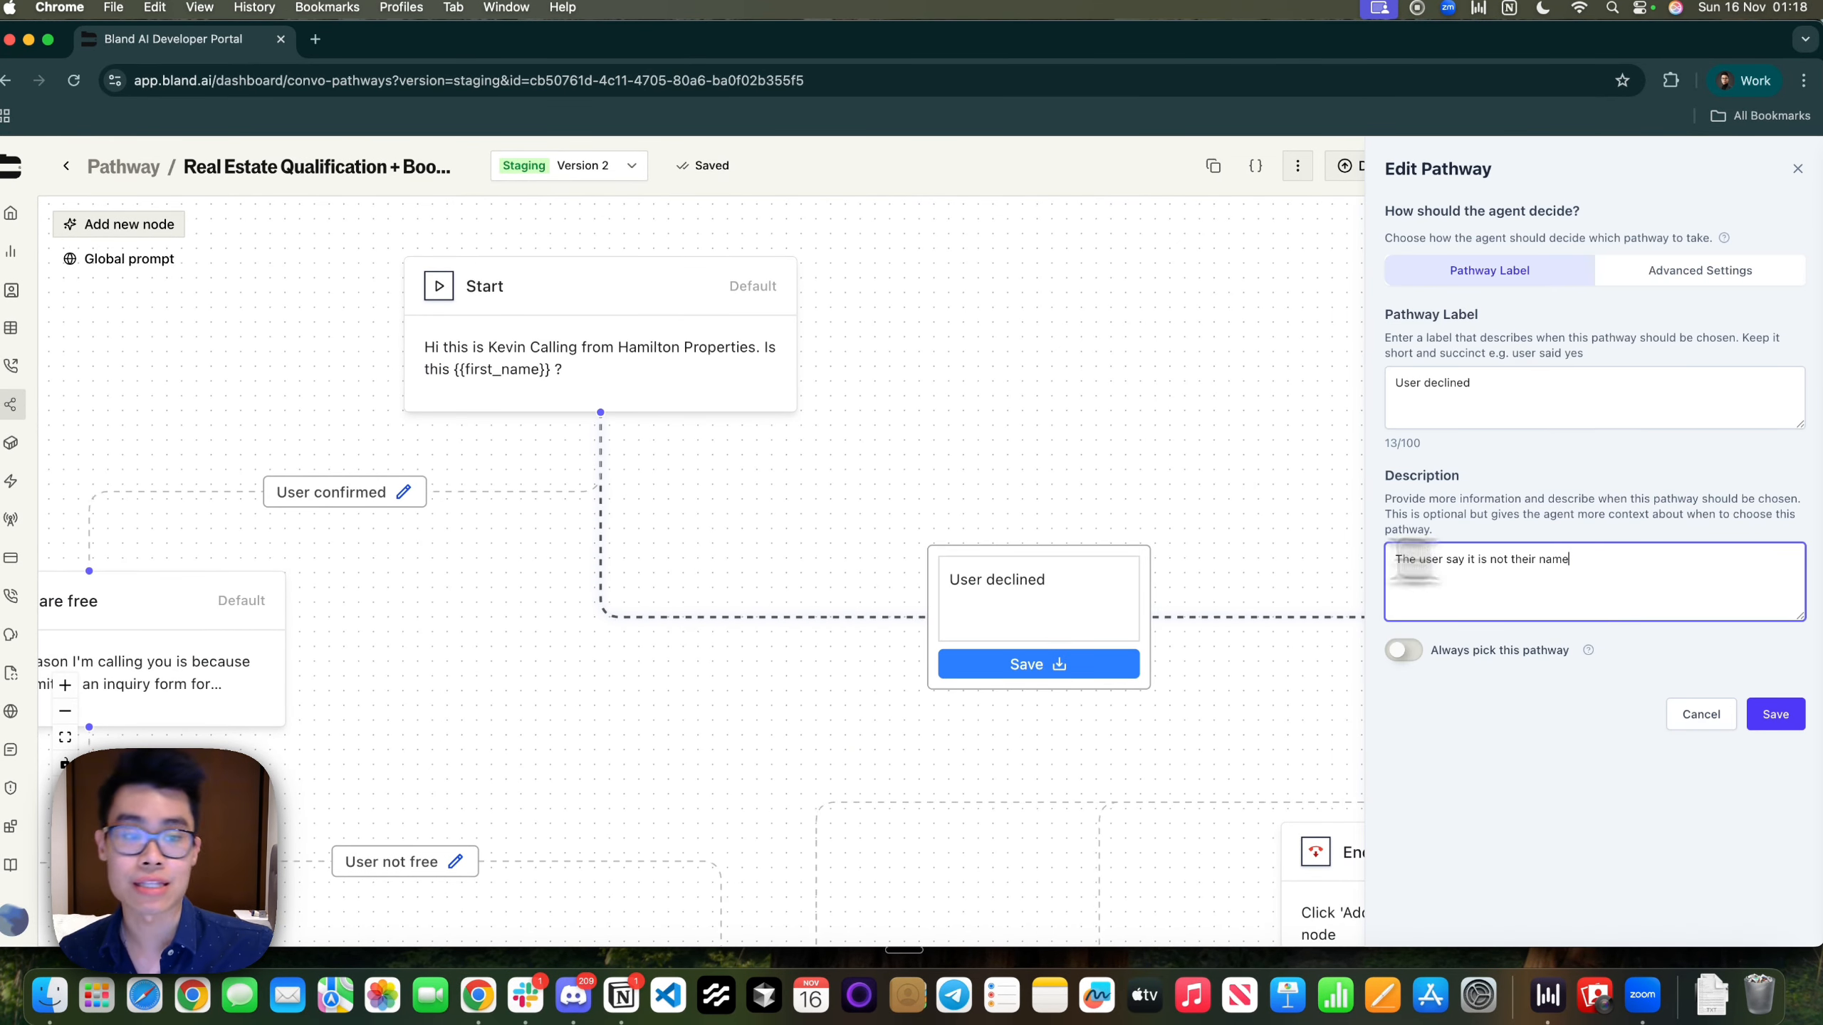
{"action": "left_click", "coordinate": [1199, 492]}
{"action": "left_click", "coordinate": [1795, 170]}
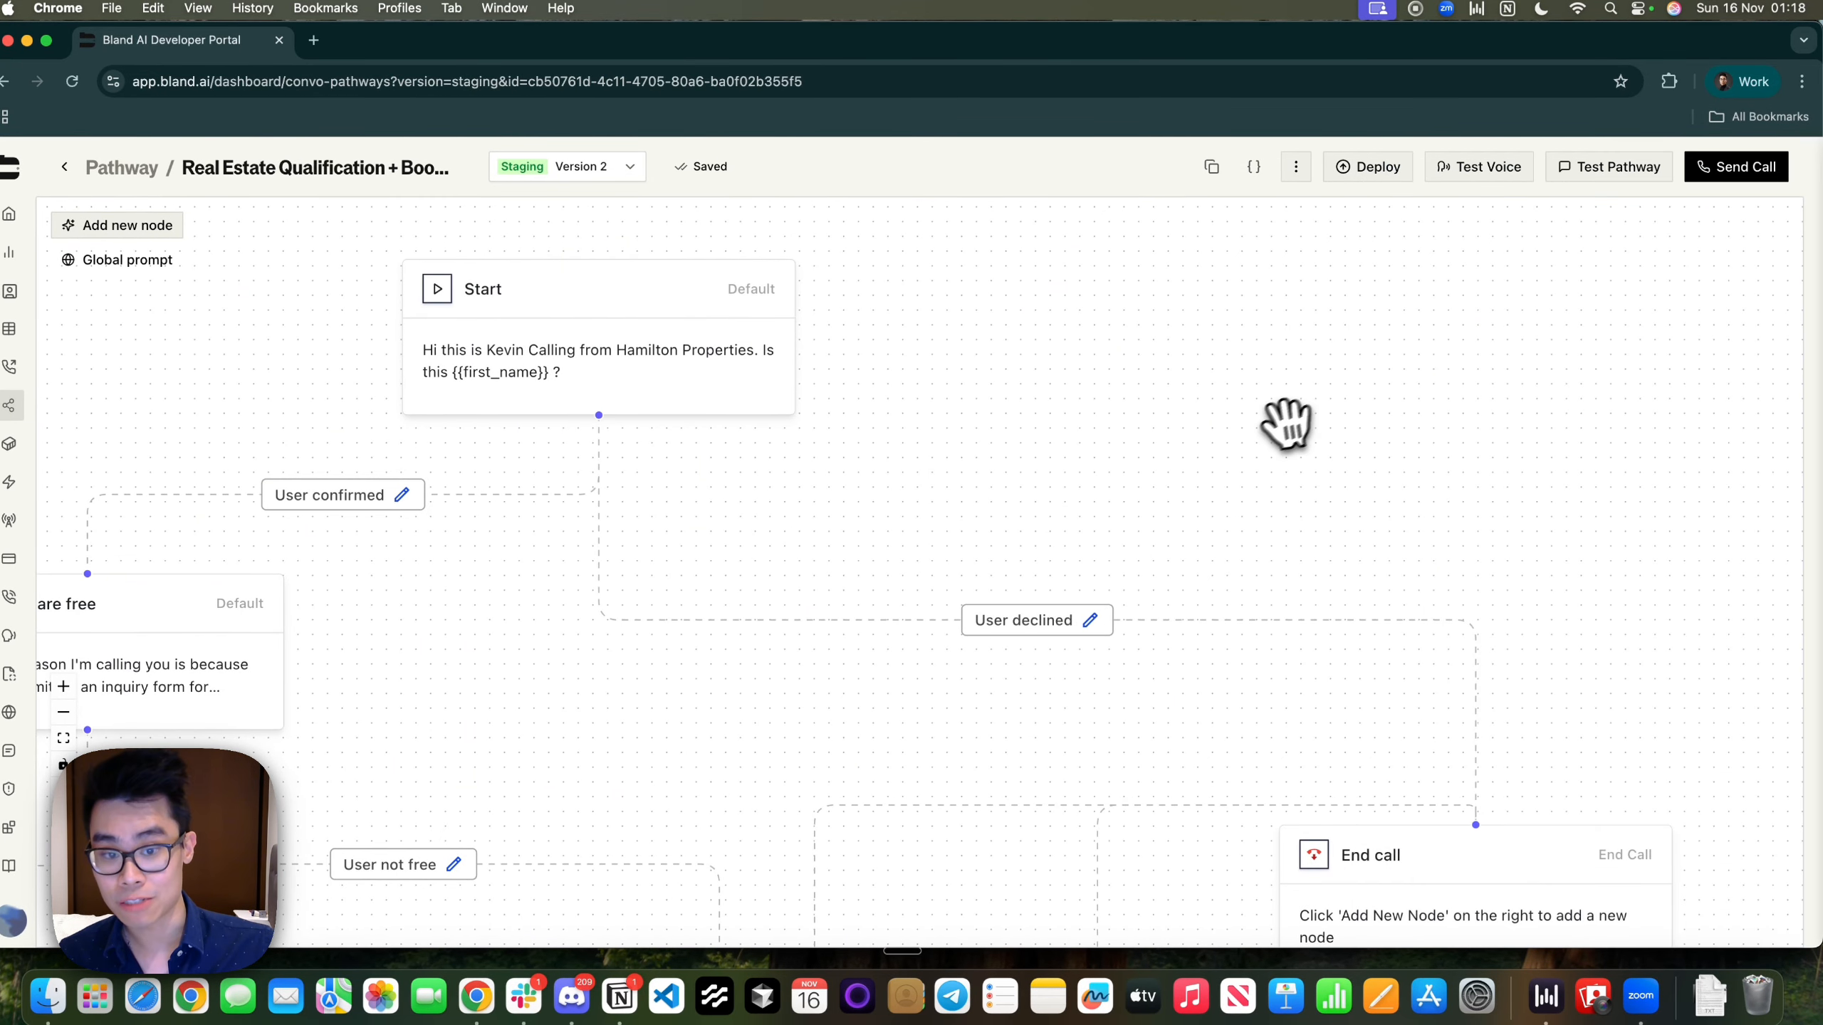
{"action": "left_click_drag", "start_coordinate": [1286, 423], "coordinate": [1199, 256]}
{"action": "left_click", "coordinate": [1429, 704]}
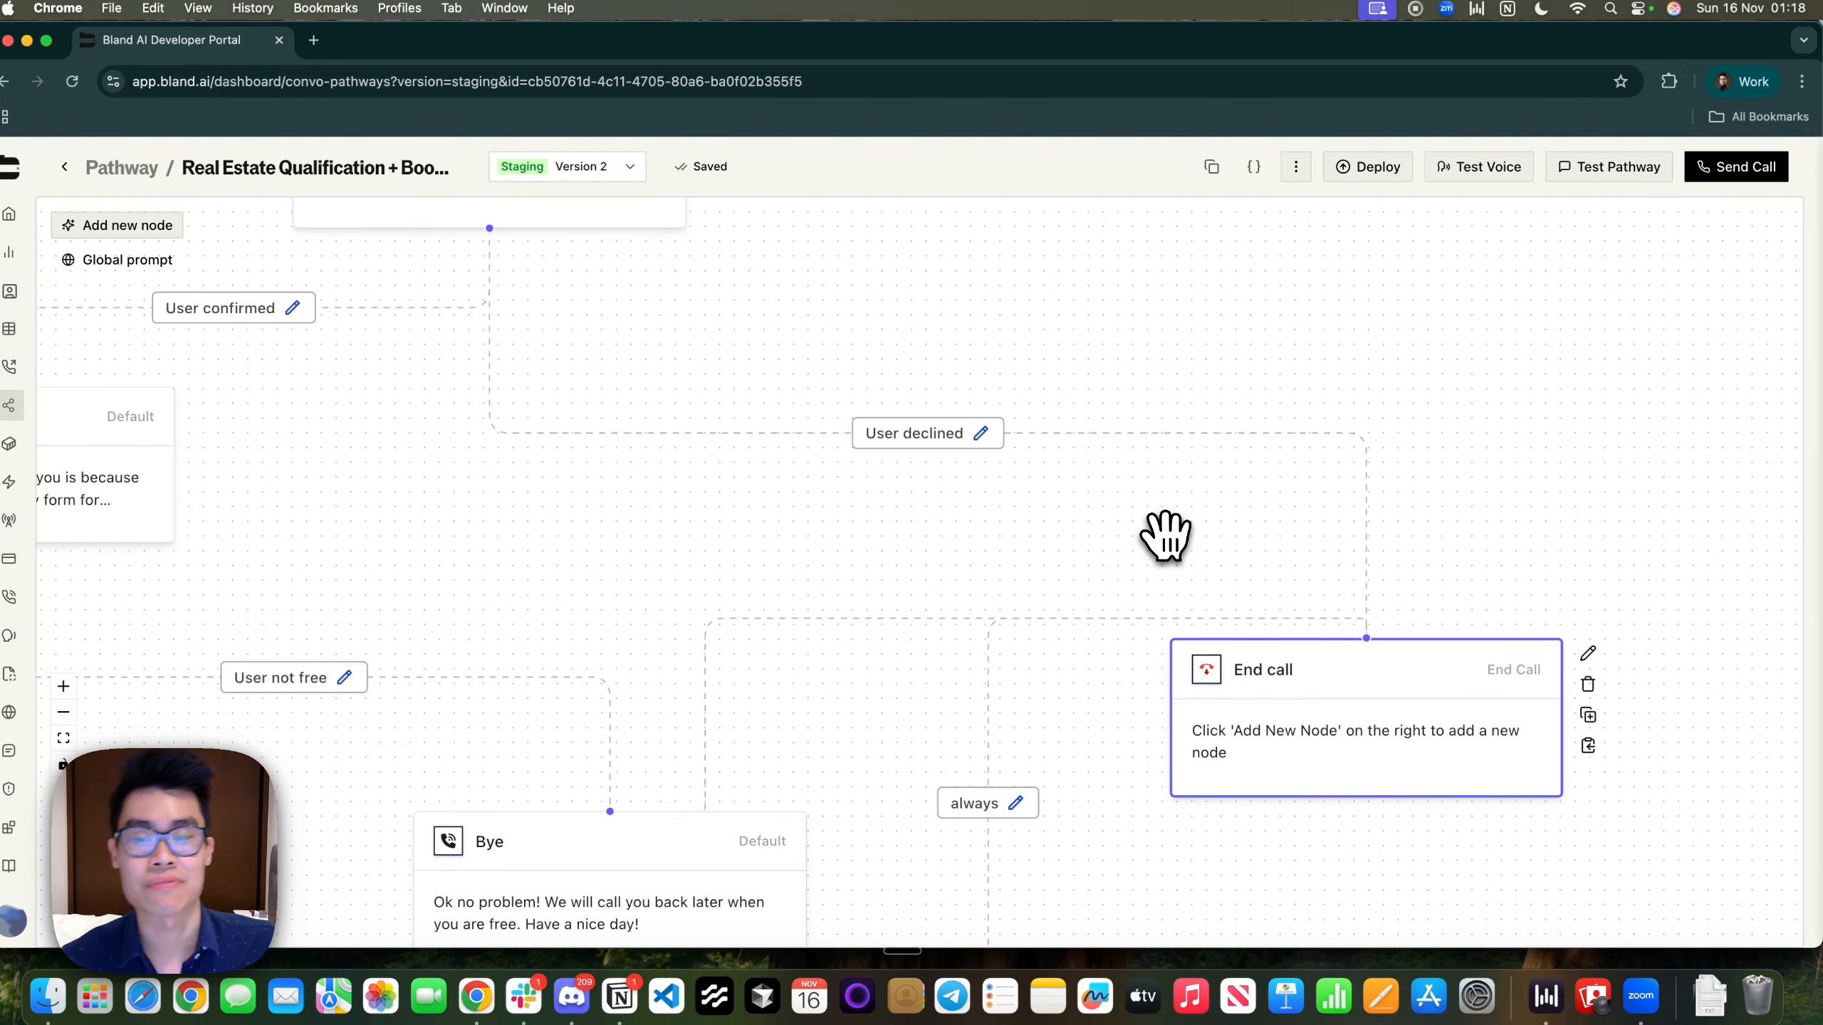
Review the spoken text of the Ask if they are free node
{"action": "scroll", "coordinate": [1148, 535], "scroll_direction": "down", "scroll_amount": 3}
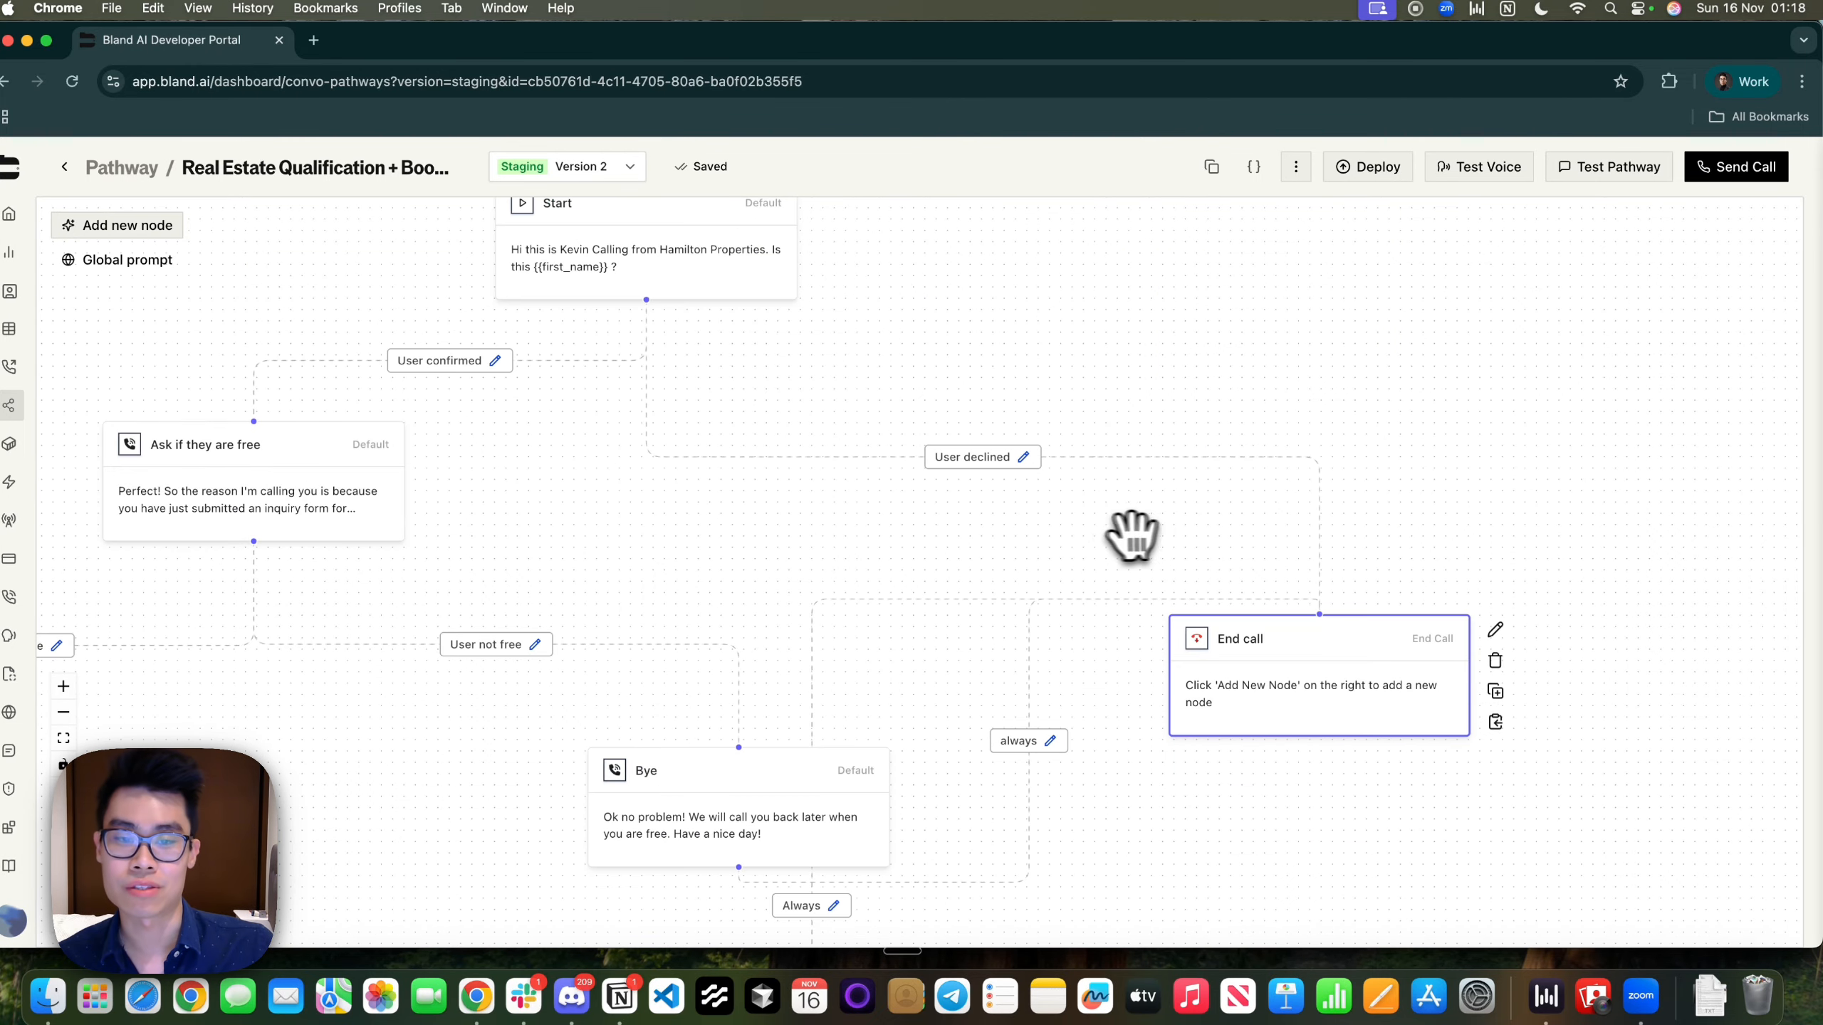
{"action": "left_click_drag", "start_coordinate": [1168, 598], "coordinate": [1321, 733]}
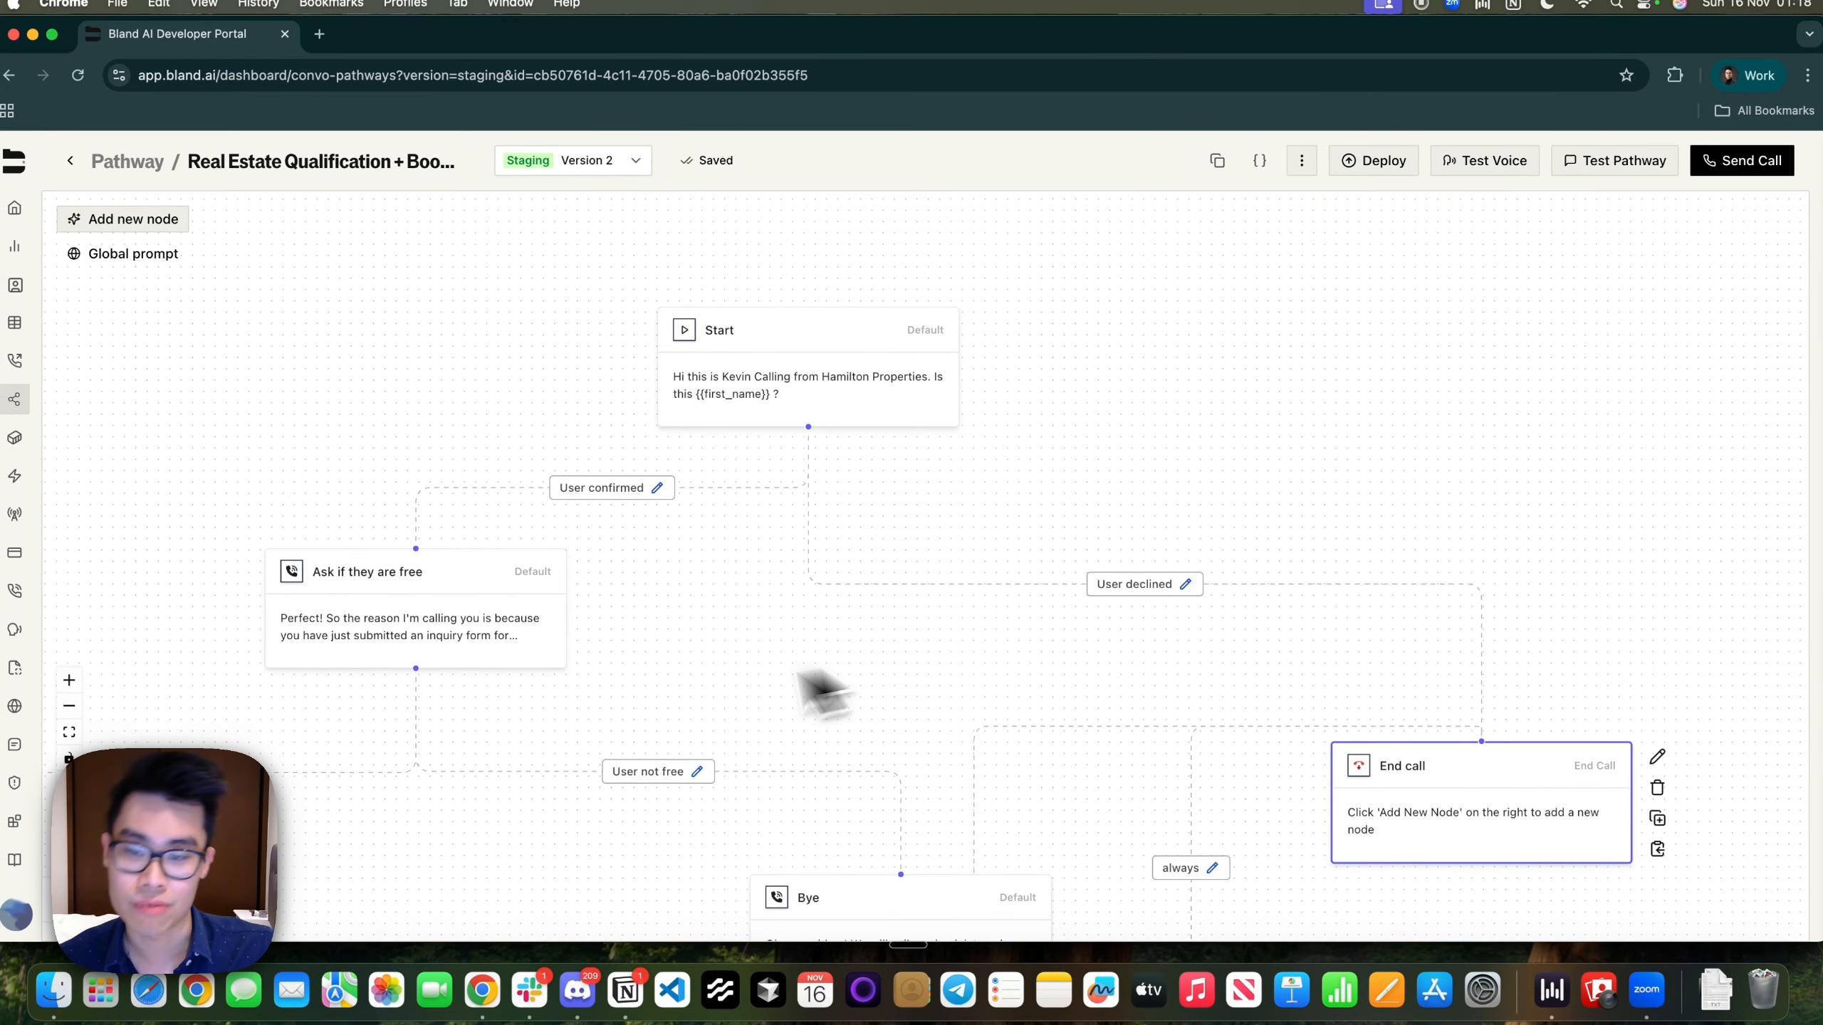
{"action": "left_click_drag", "start_coordinate": [822, 693], "coordinate": [1168, 578]}
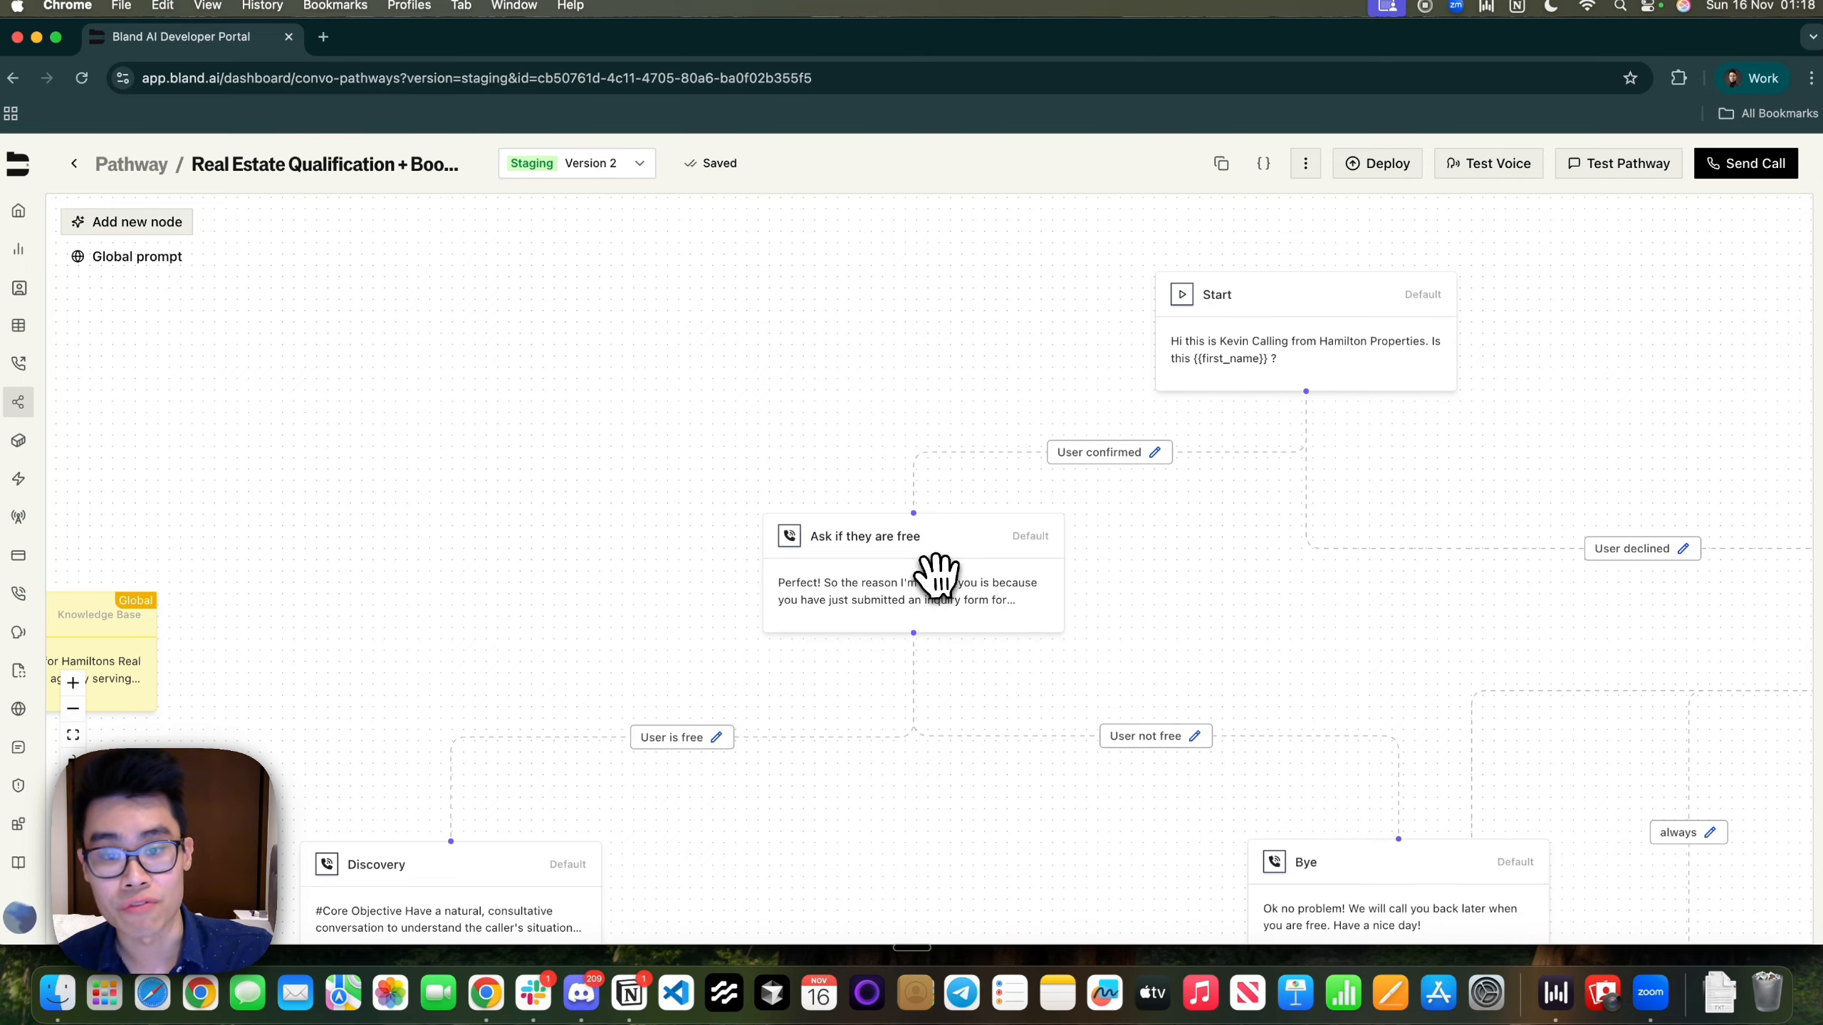
{"action": "left_click", "coordinate": [935, 575]}
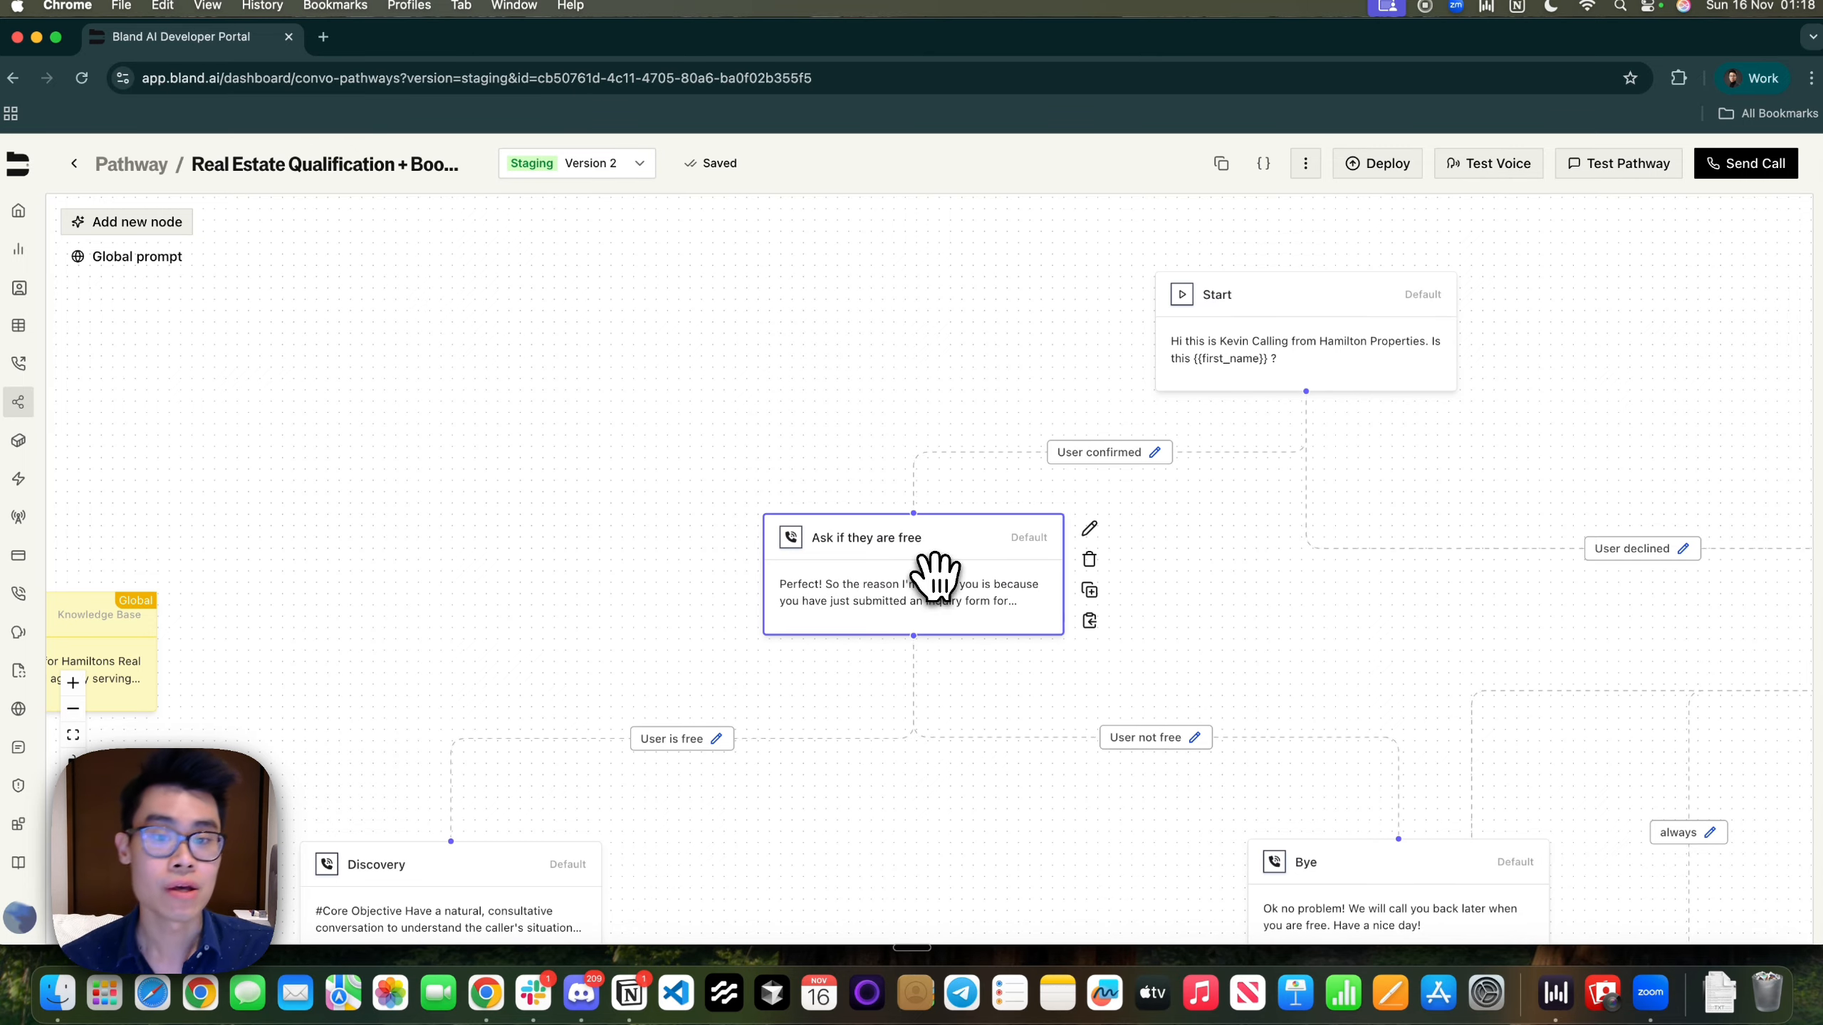
{"action": "left_click", "coordinate": [1089, 529]}
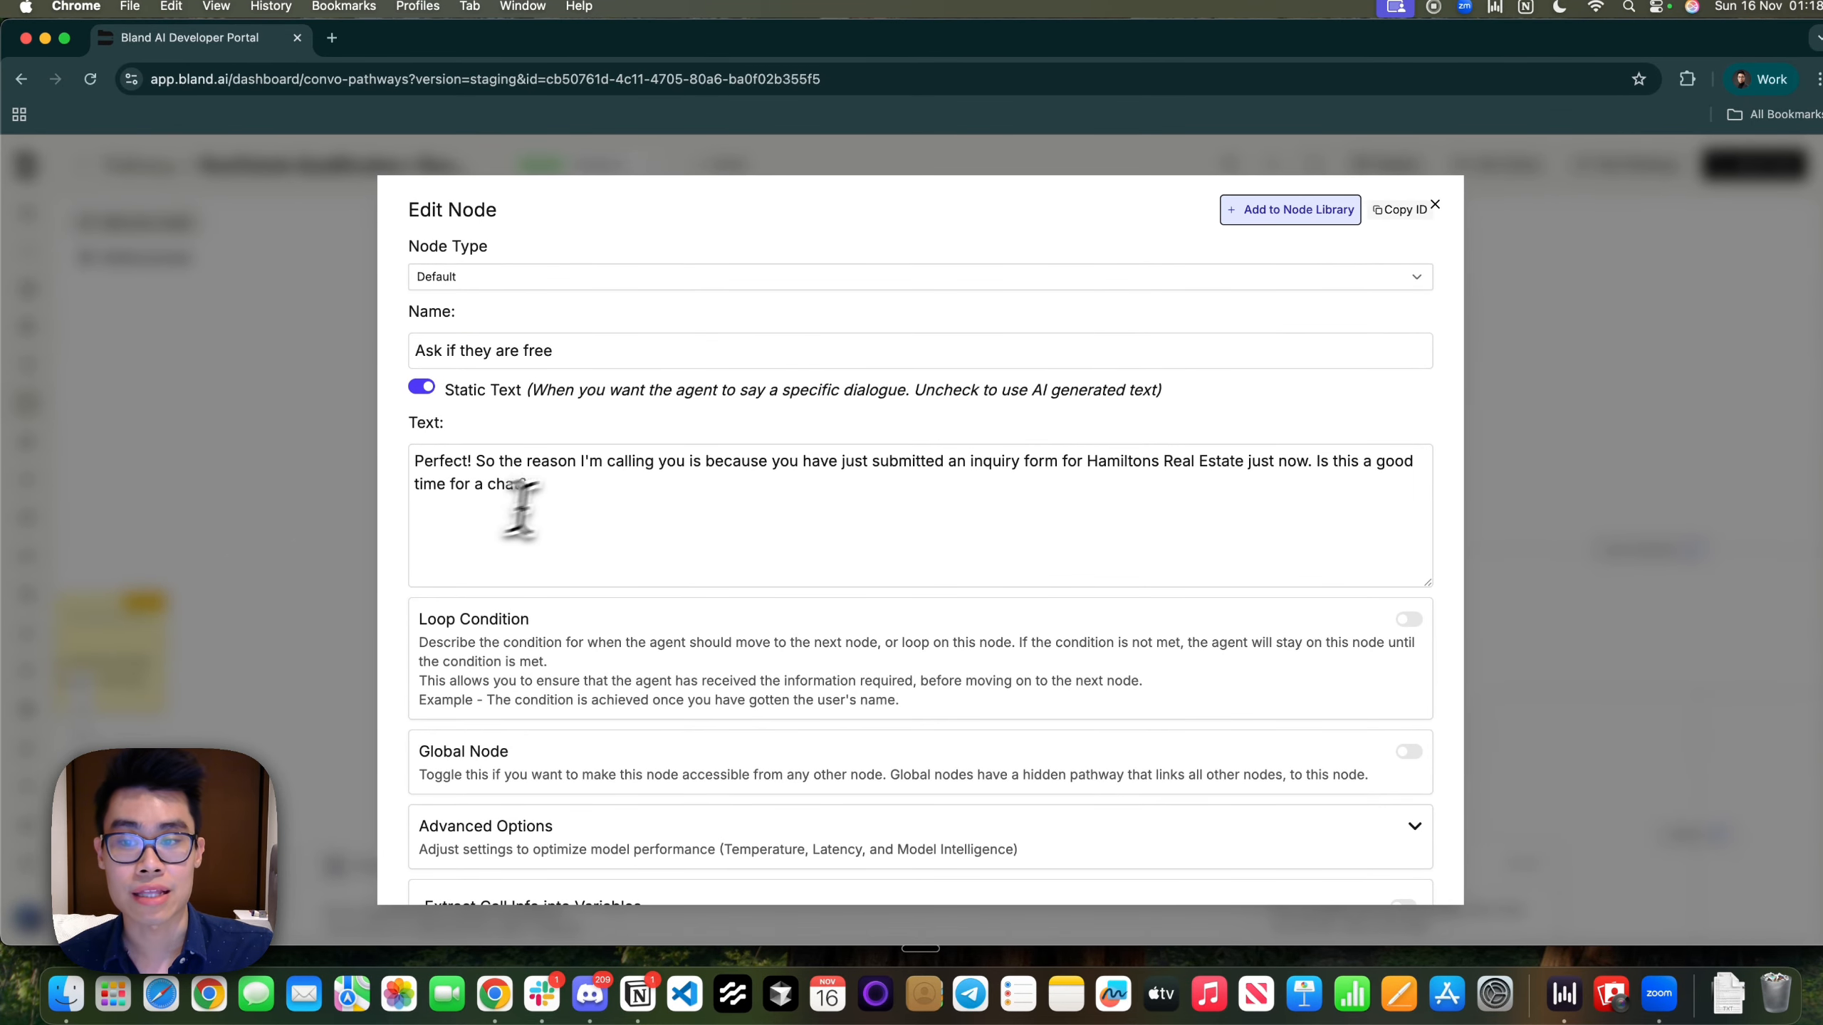
{"action": "left_click_drag", "start_coordinate": [522, 512], "coordinate": [388, 464]}
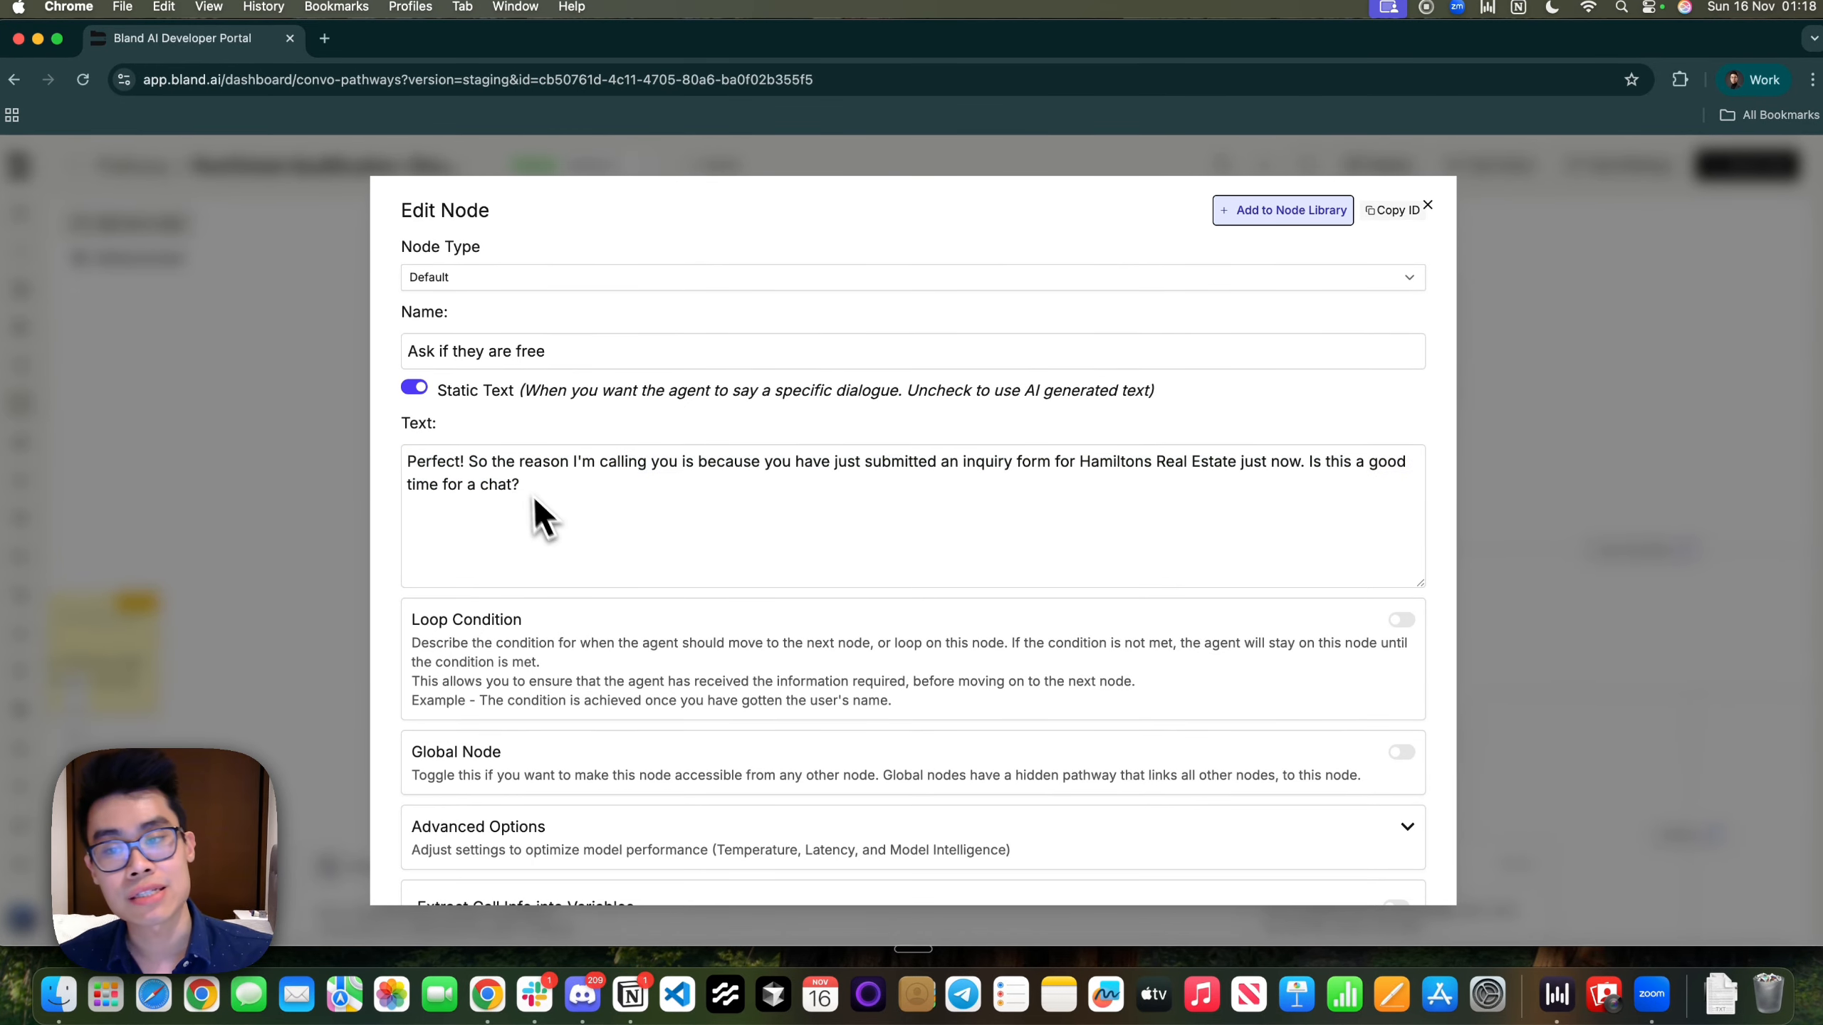
{"action": "left_click", "coordinate": [619, 481]}
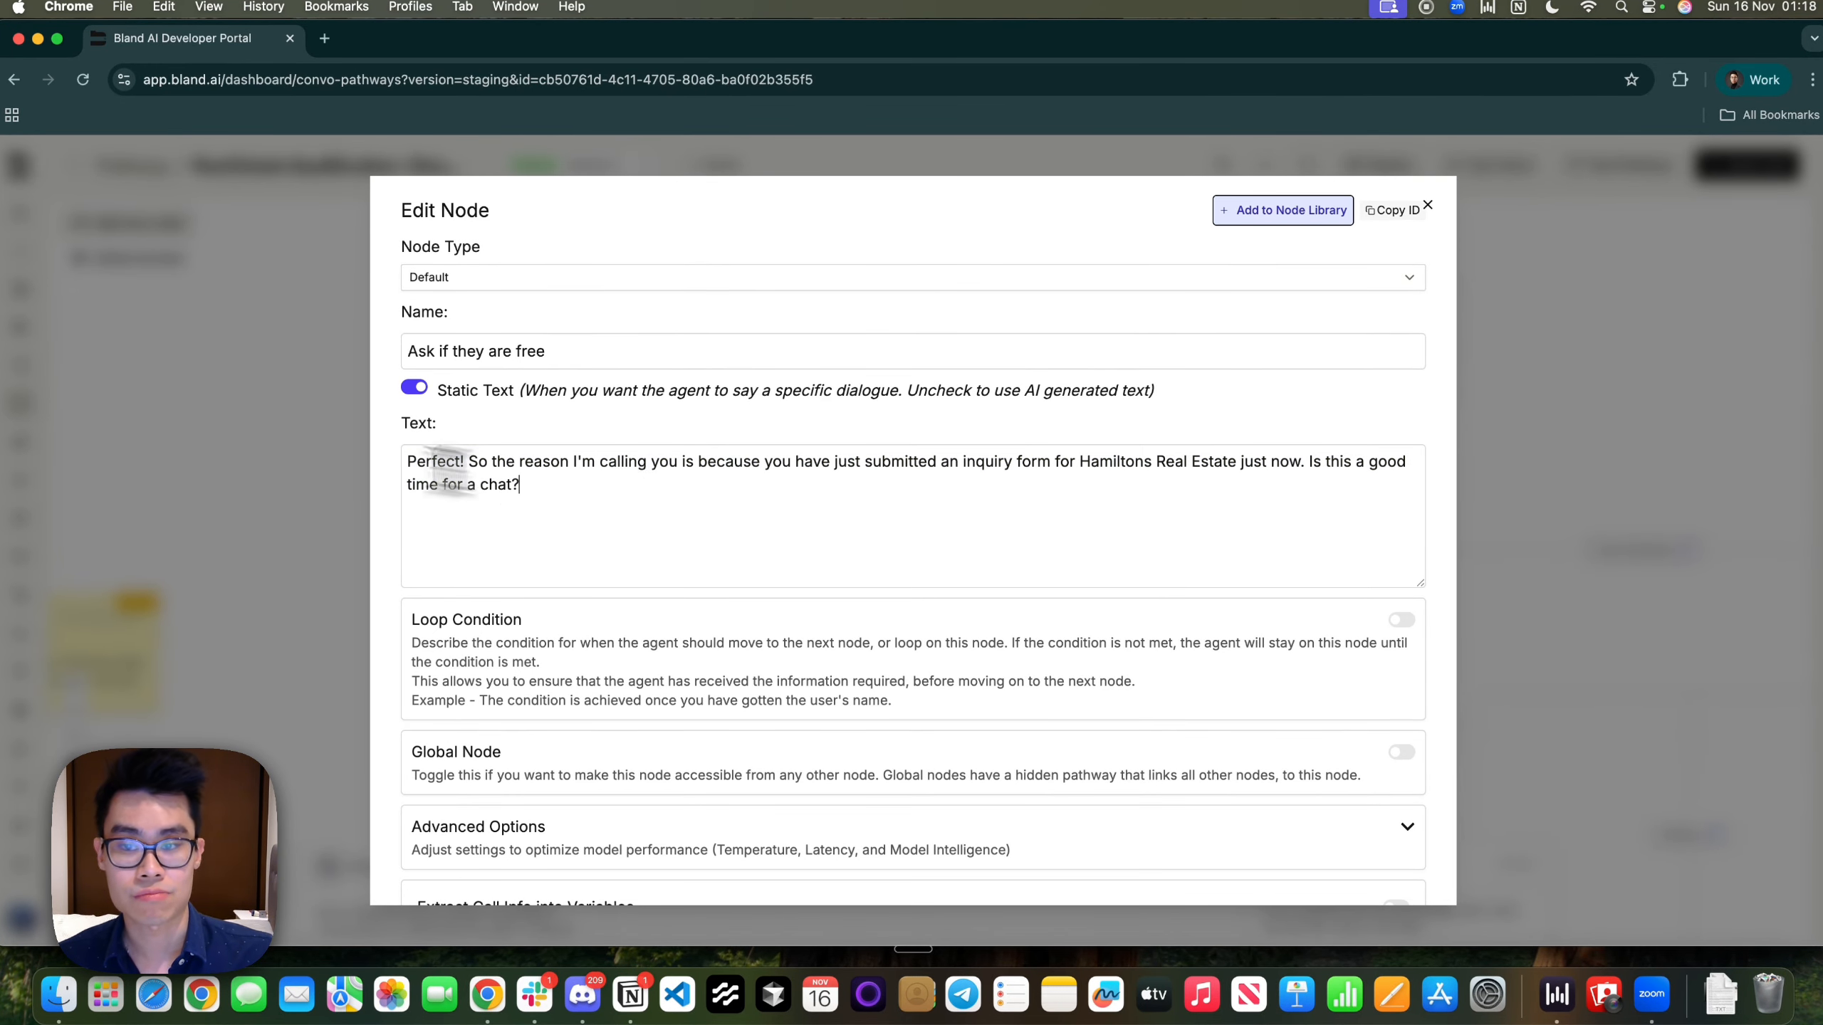
{"action": "left_click_drag", "start_coordinate": [451, 472], "coordinate": [406, 463]}
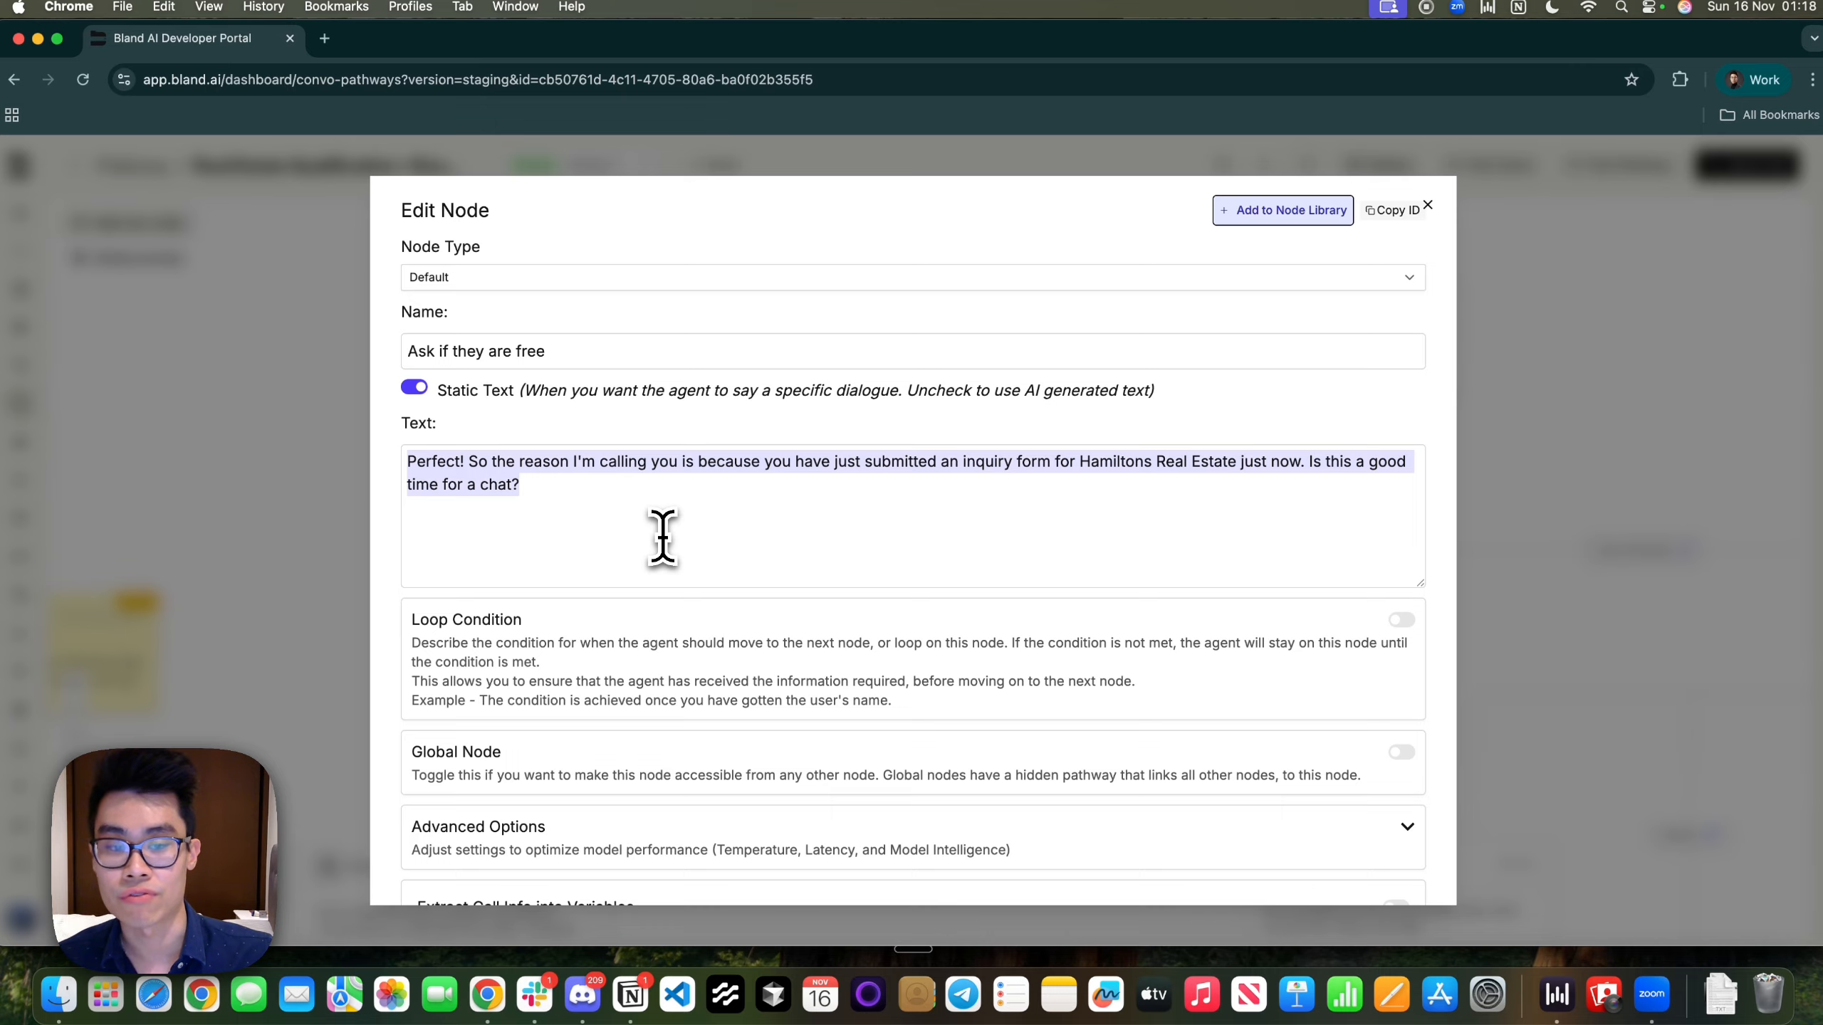
{"action": "scroll", "coordinate": [663, 534], "scroll_direction": "down", "scroll_amount": 10}
{"action": "left_click", "coordinate": [1562, 476]}
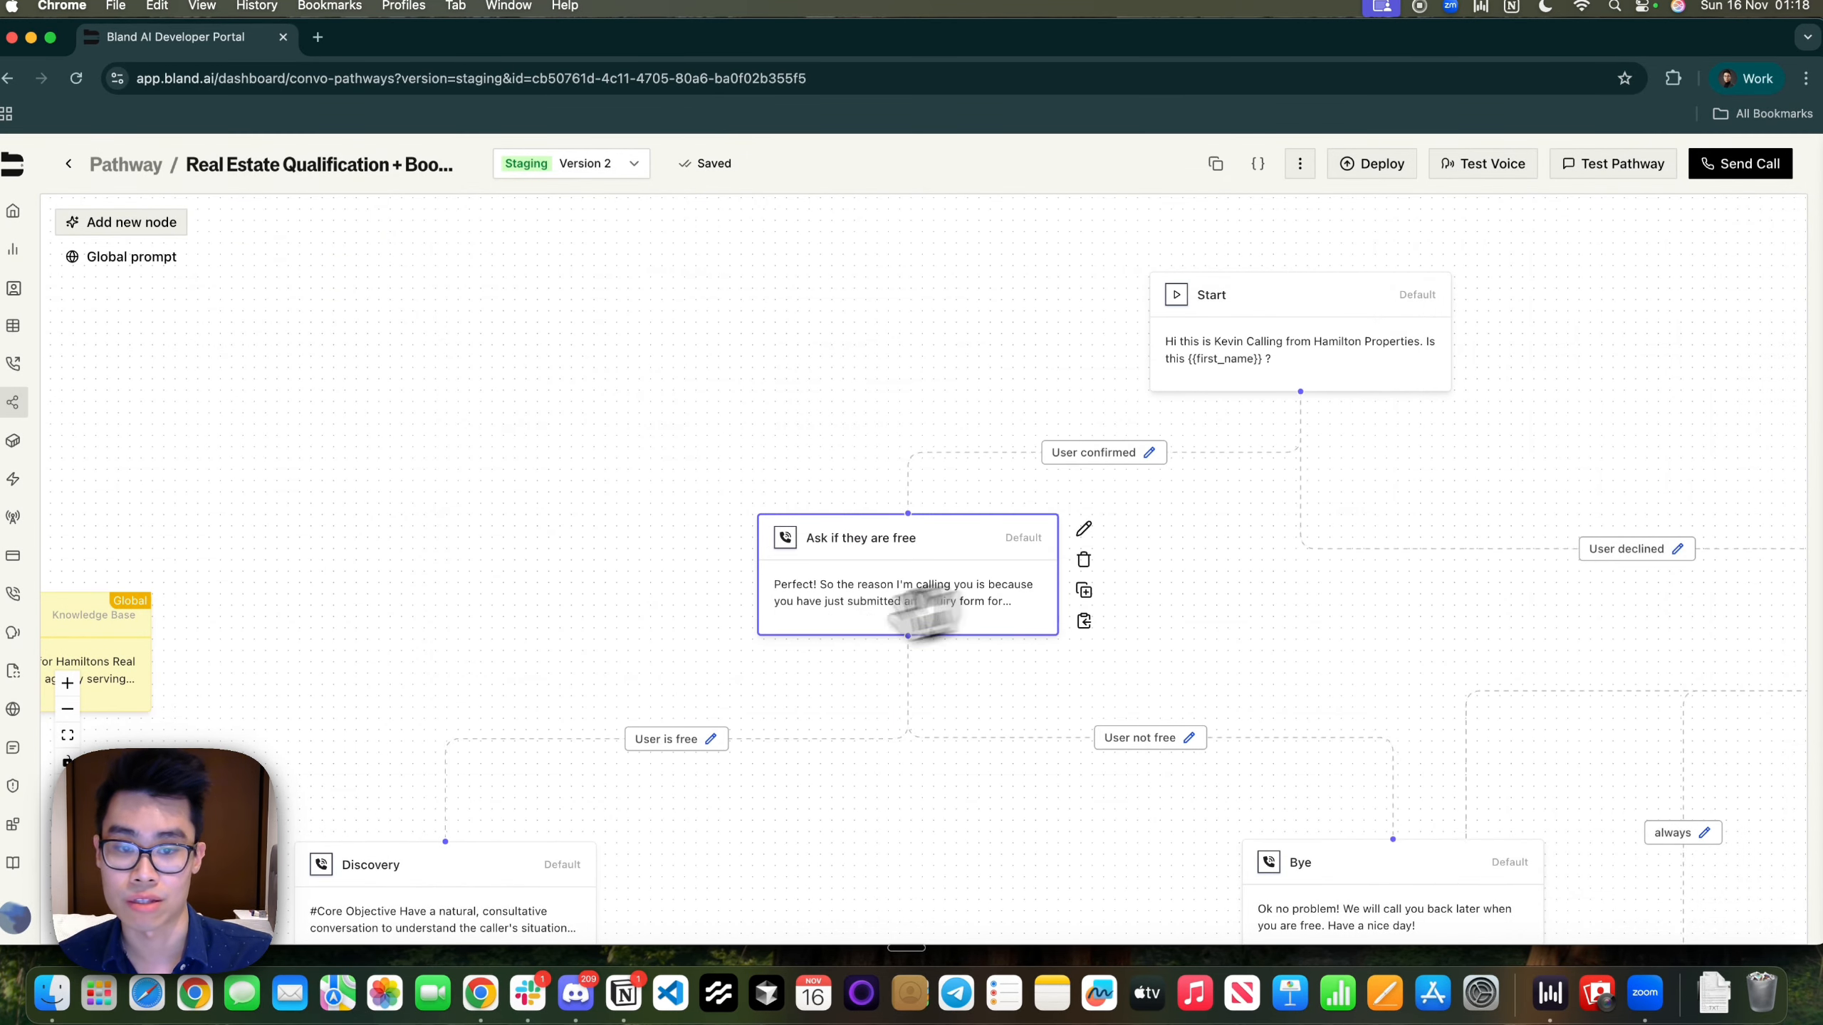
Check the User is free route's description leading to Discovery
{"action": "left_click_drag", "start_coordinate": [577, 714], "coordinate": [667, 564]}
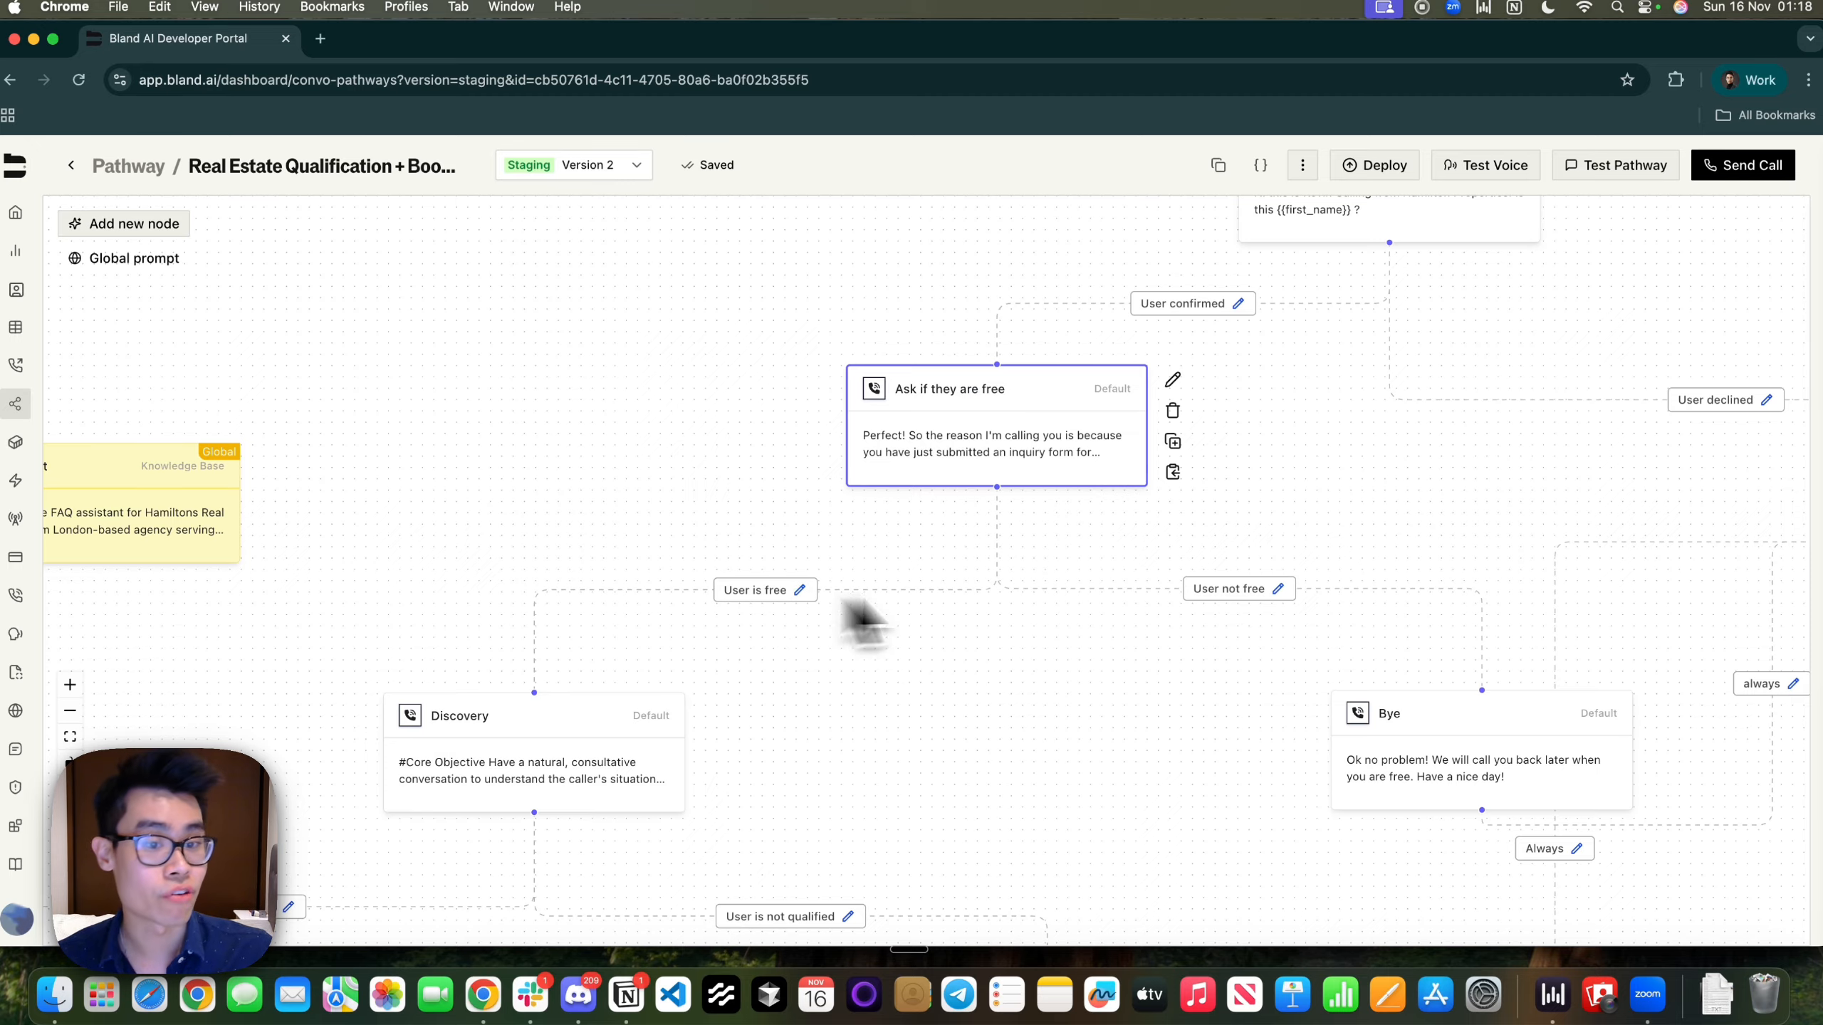
{"action": "left_click", "coordinate": [799, 590]}
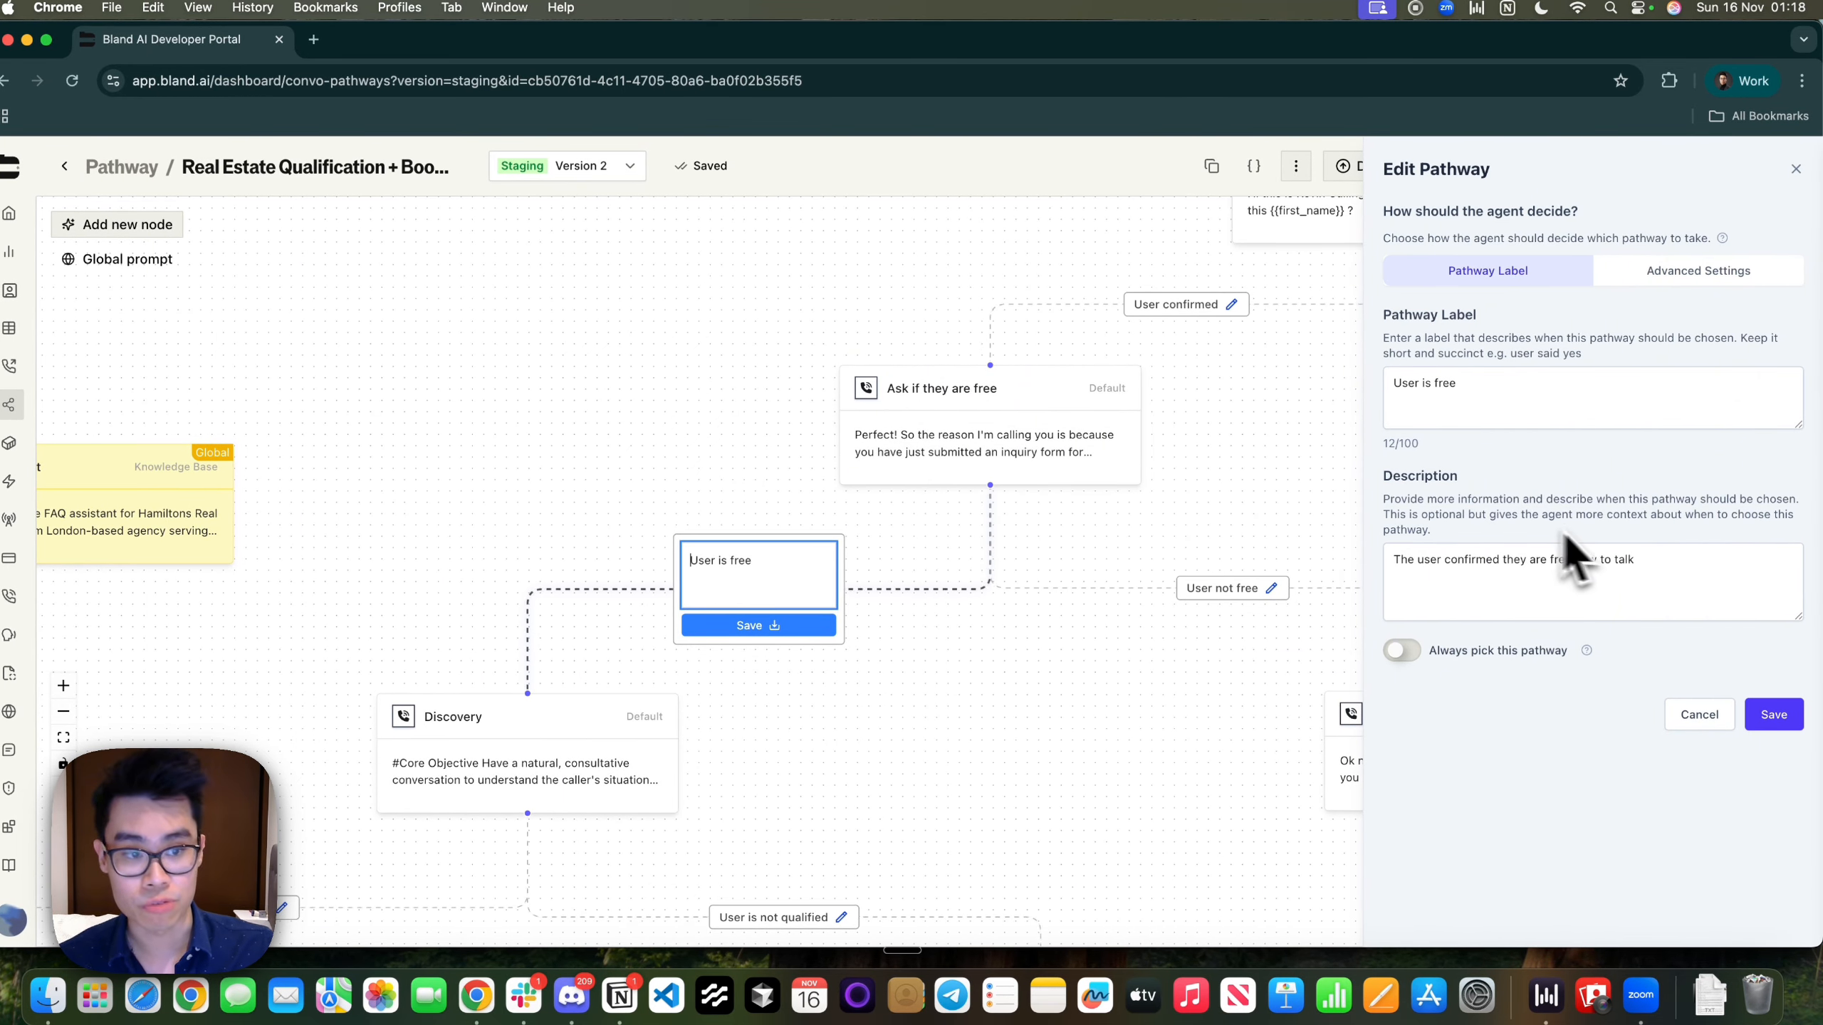
{"action": "left_click_drag", "start_coordinate": [1636, 561], "coordinate": [1400, 564]}
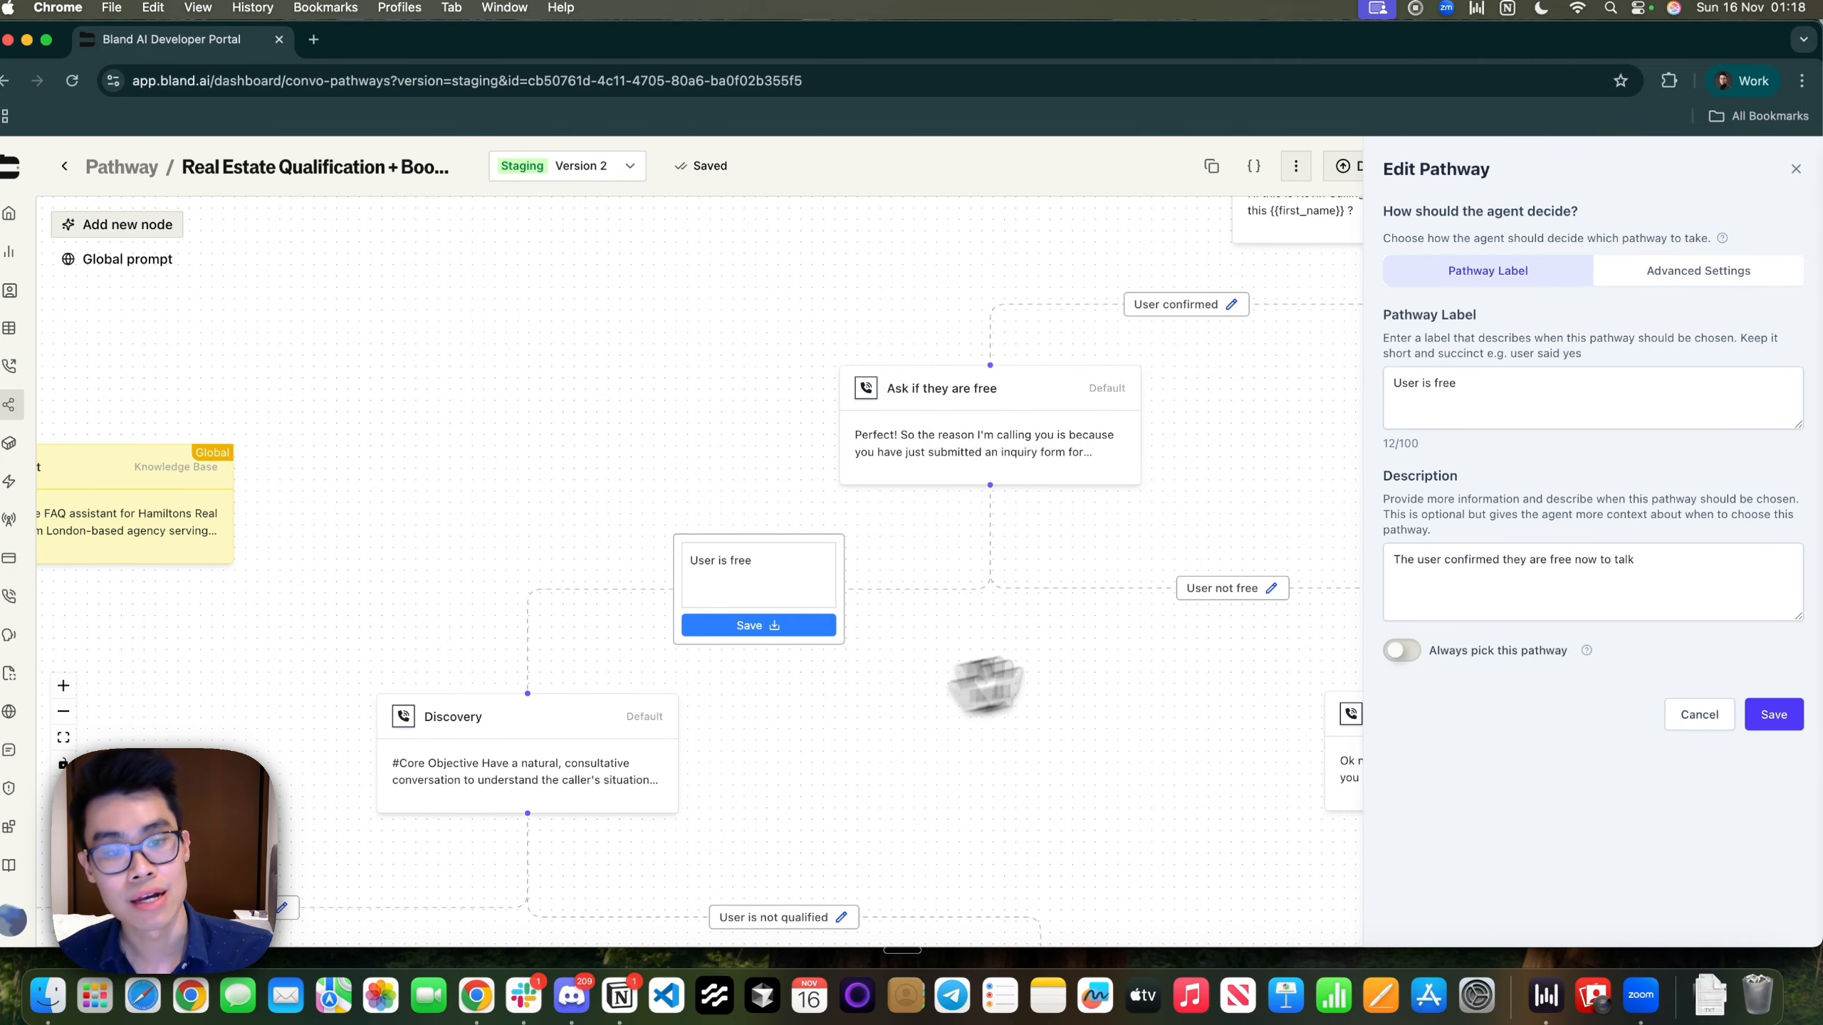
Save the User not free route's description of the caller being unavailable, leading to Bye
{"action": "left_click", "coordinate": [1272, 589]}
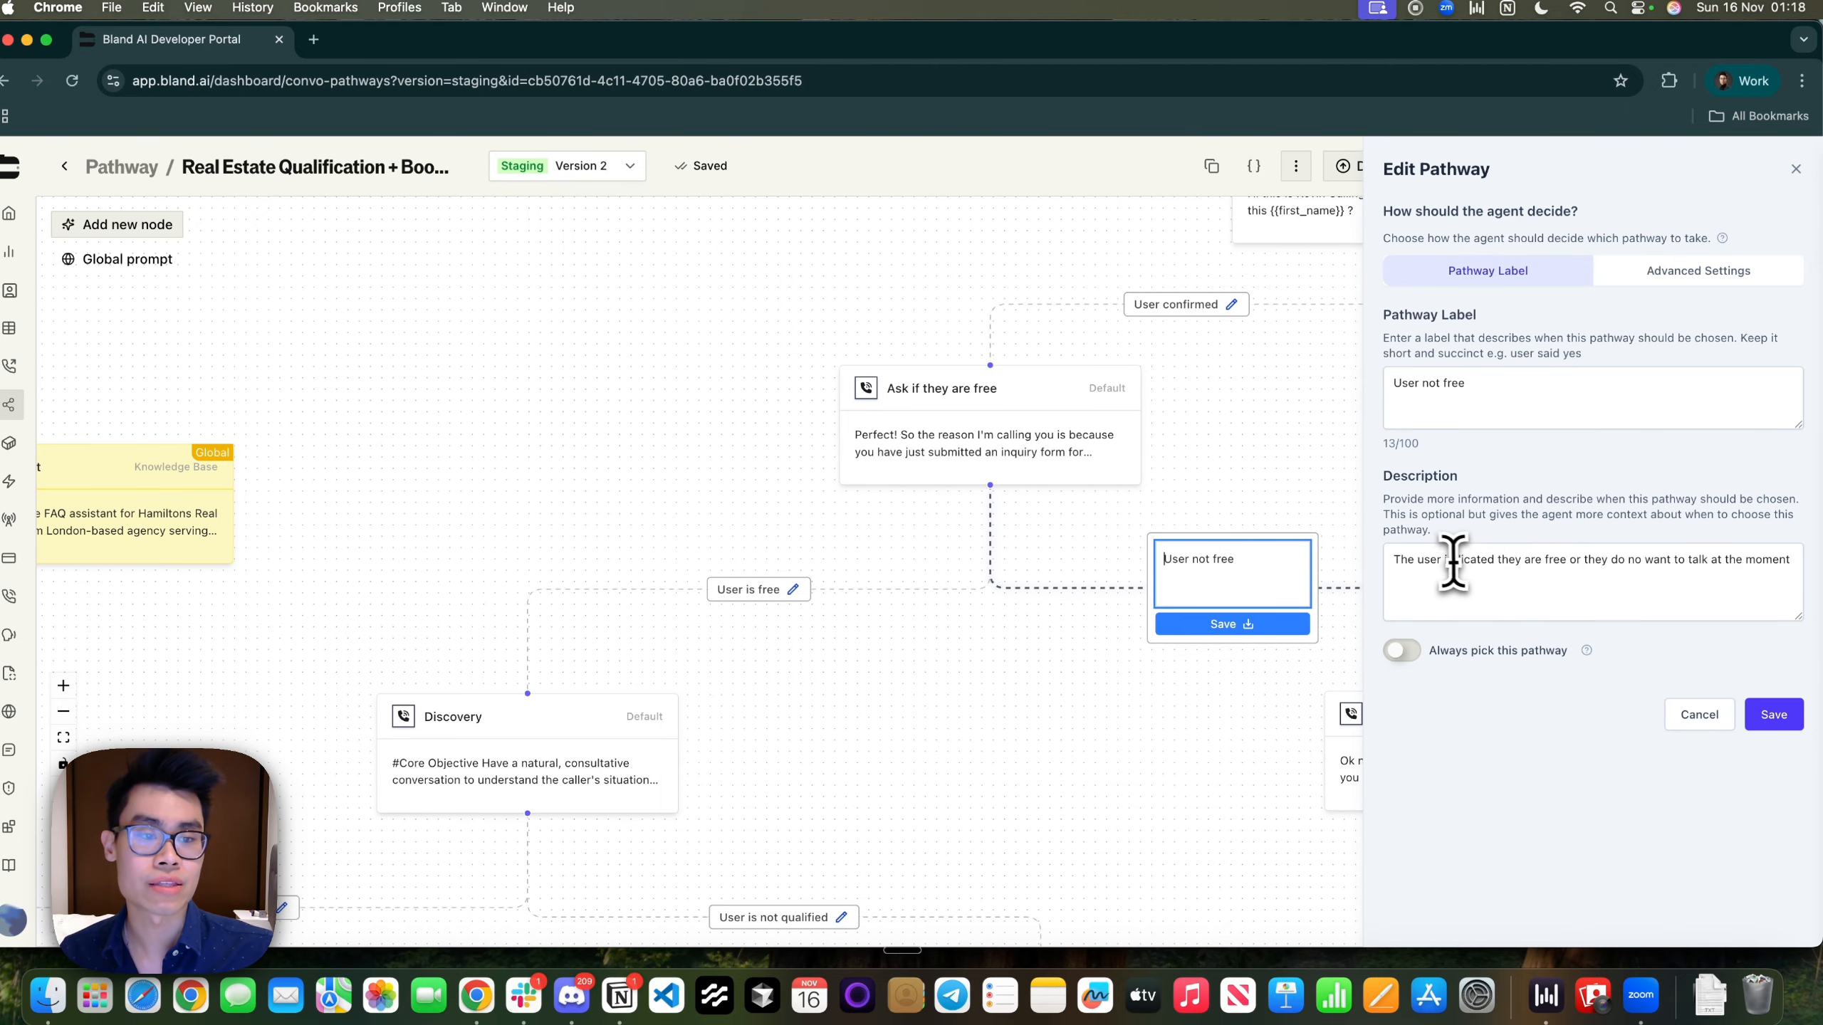
{"action": "left_click", "coordinate": [1540, 568]}
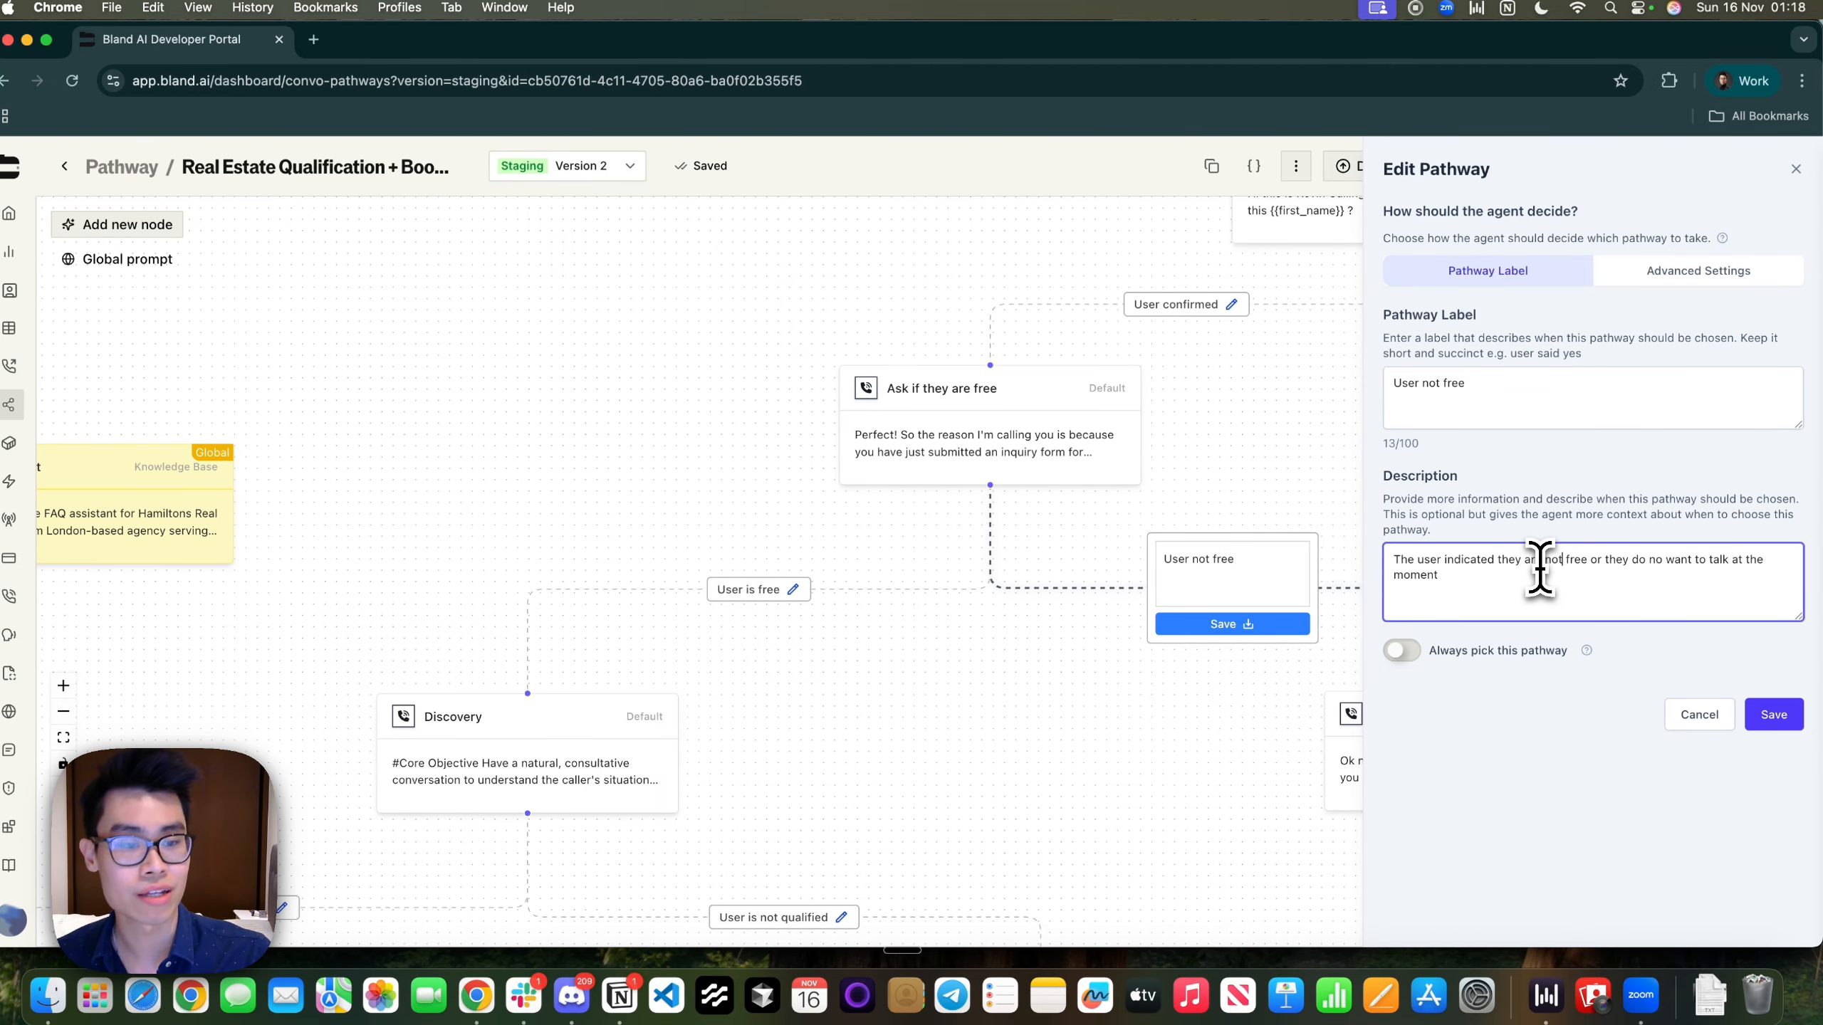
{"action": "left_click_drag", "start_coordinate": [1534, 559], "coordinate": [1717, 580]}
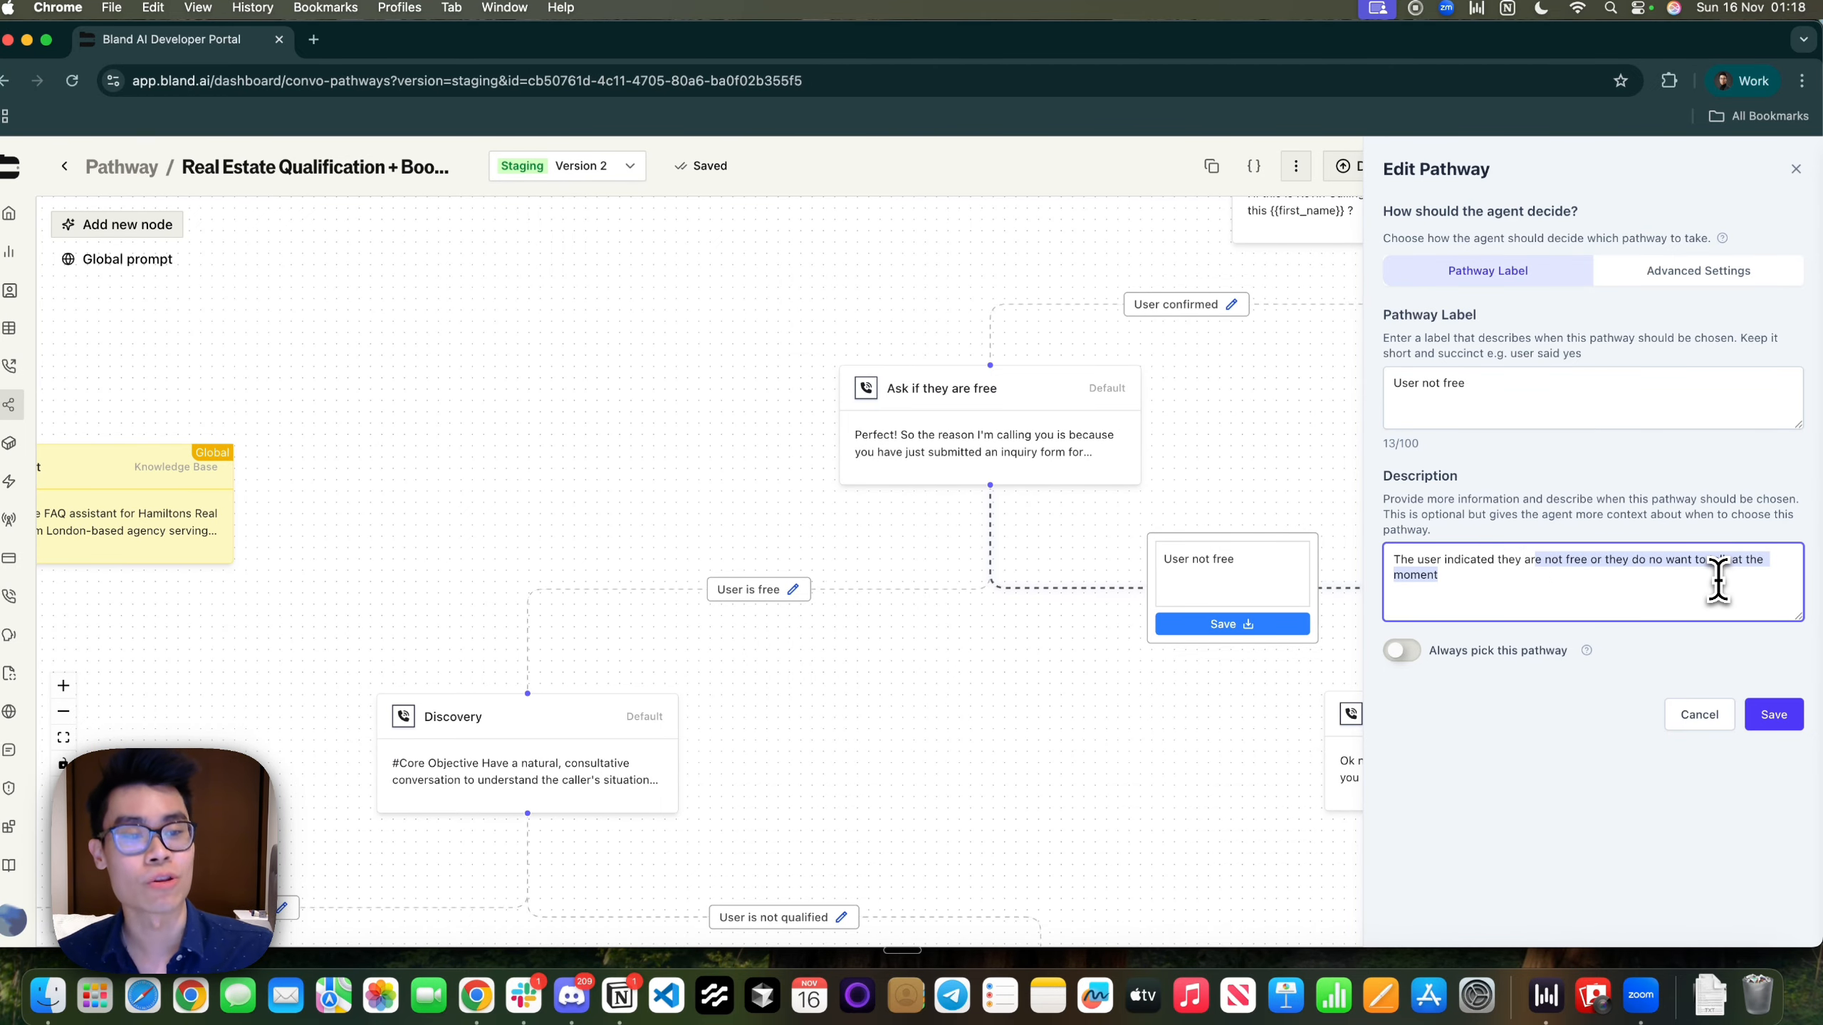
{"action": "left_click", "coordinate": [1771, 716]}
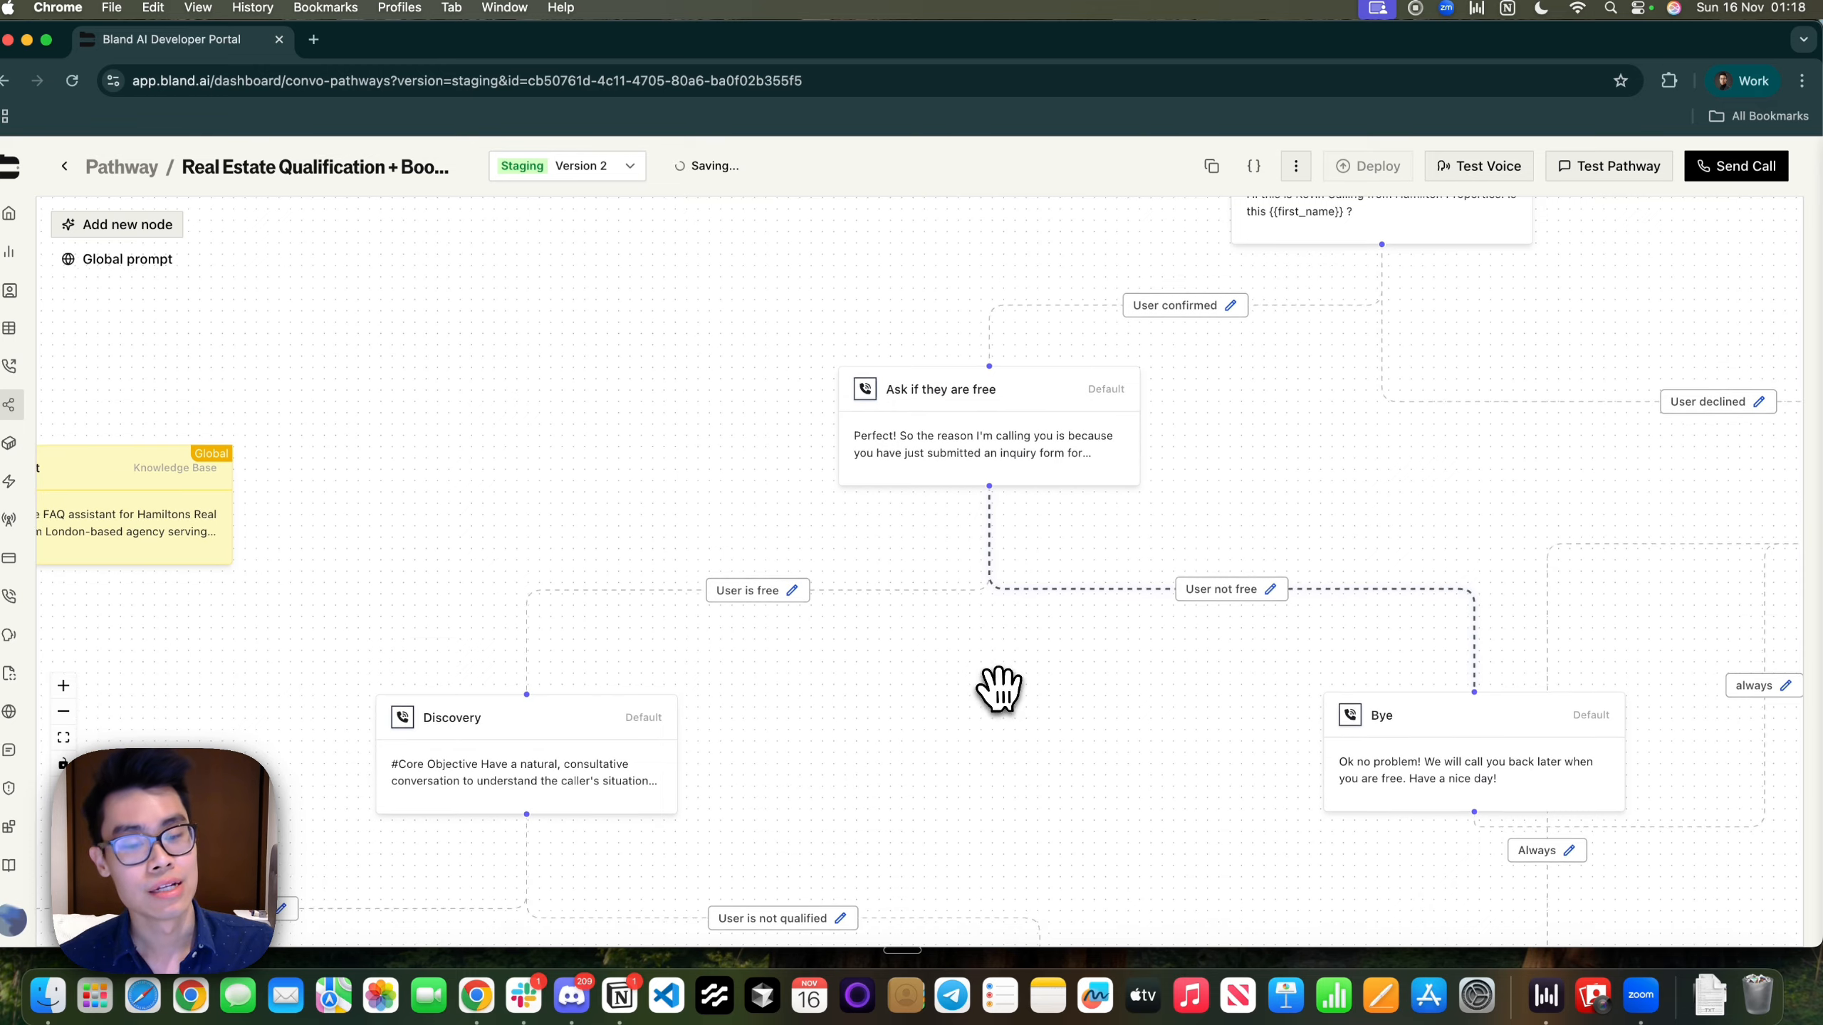
{"action": "left_click_drag", "start_coordinate": [998, 688], "coordinate": [888, 603]}
{"action": "left_click", "coordinate": [1265, 664]}
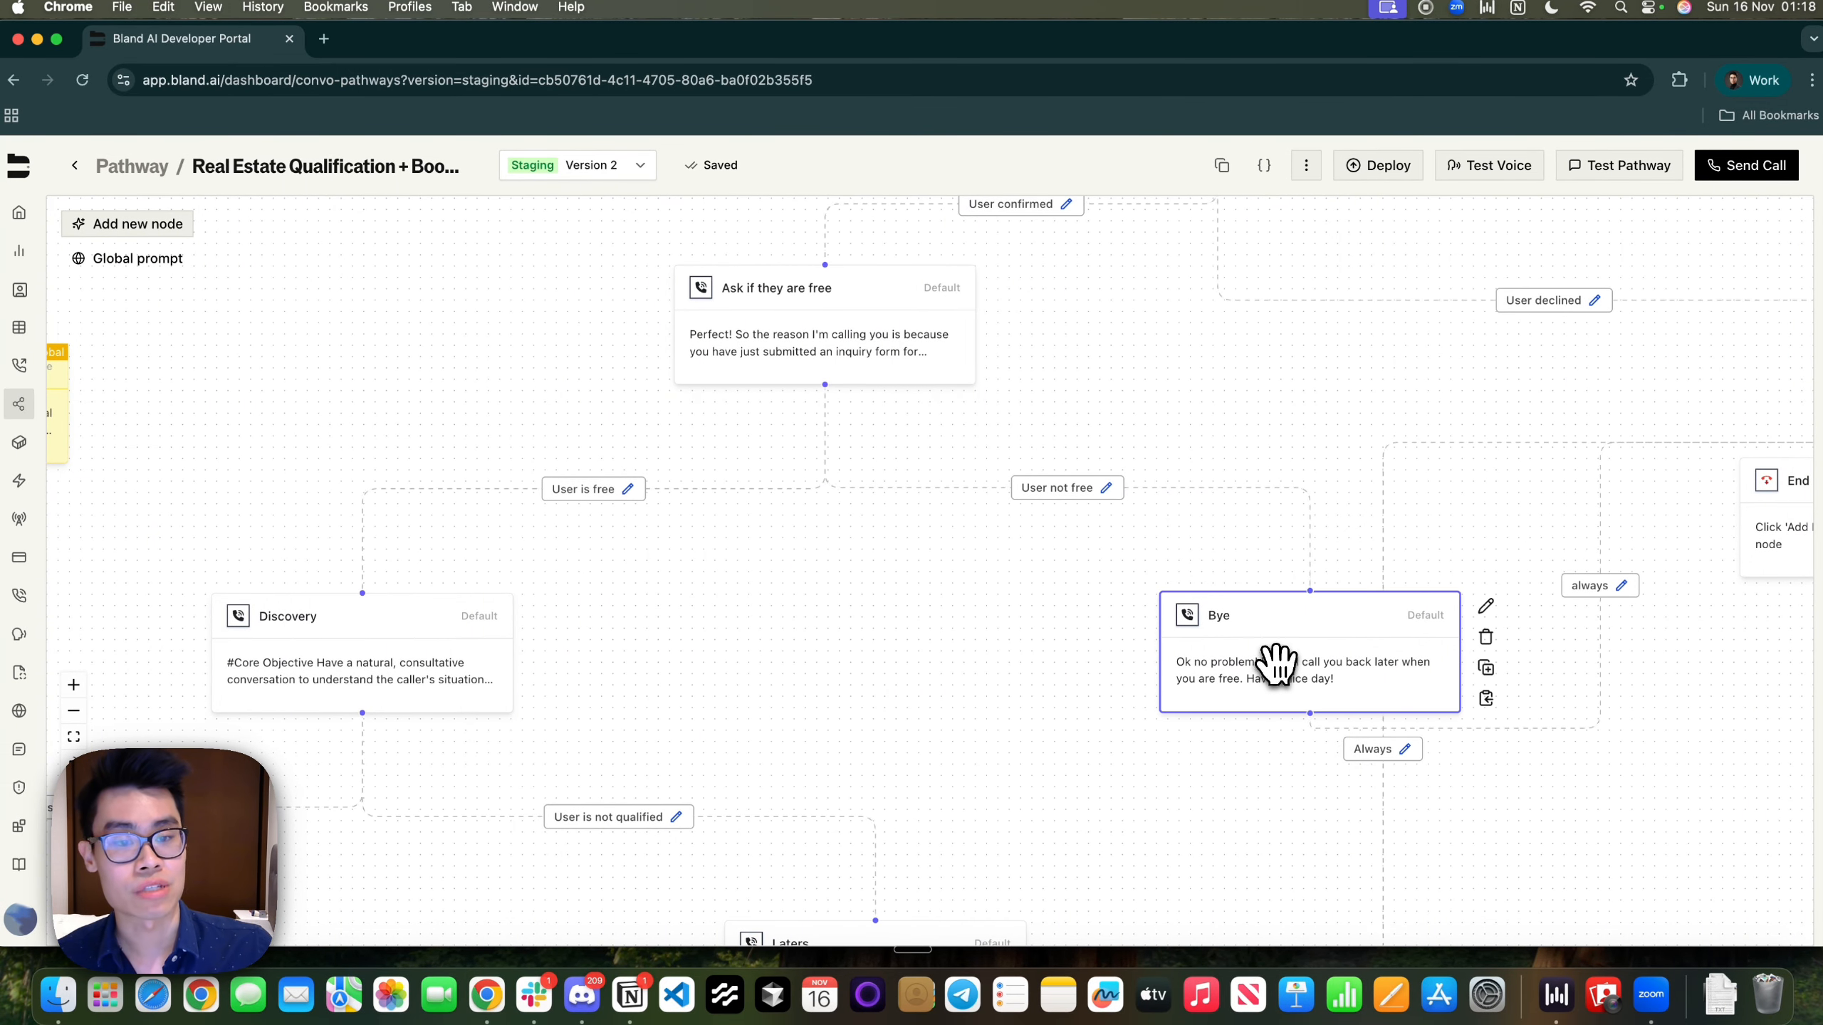
{"action": "double_click", "coordinate": [1276, 664]}
{"action": "left_click", "coordinate": [512, 284]}
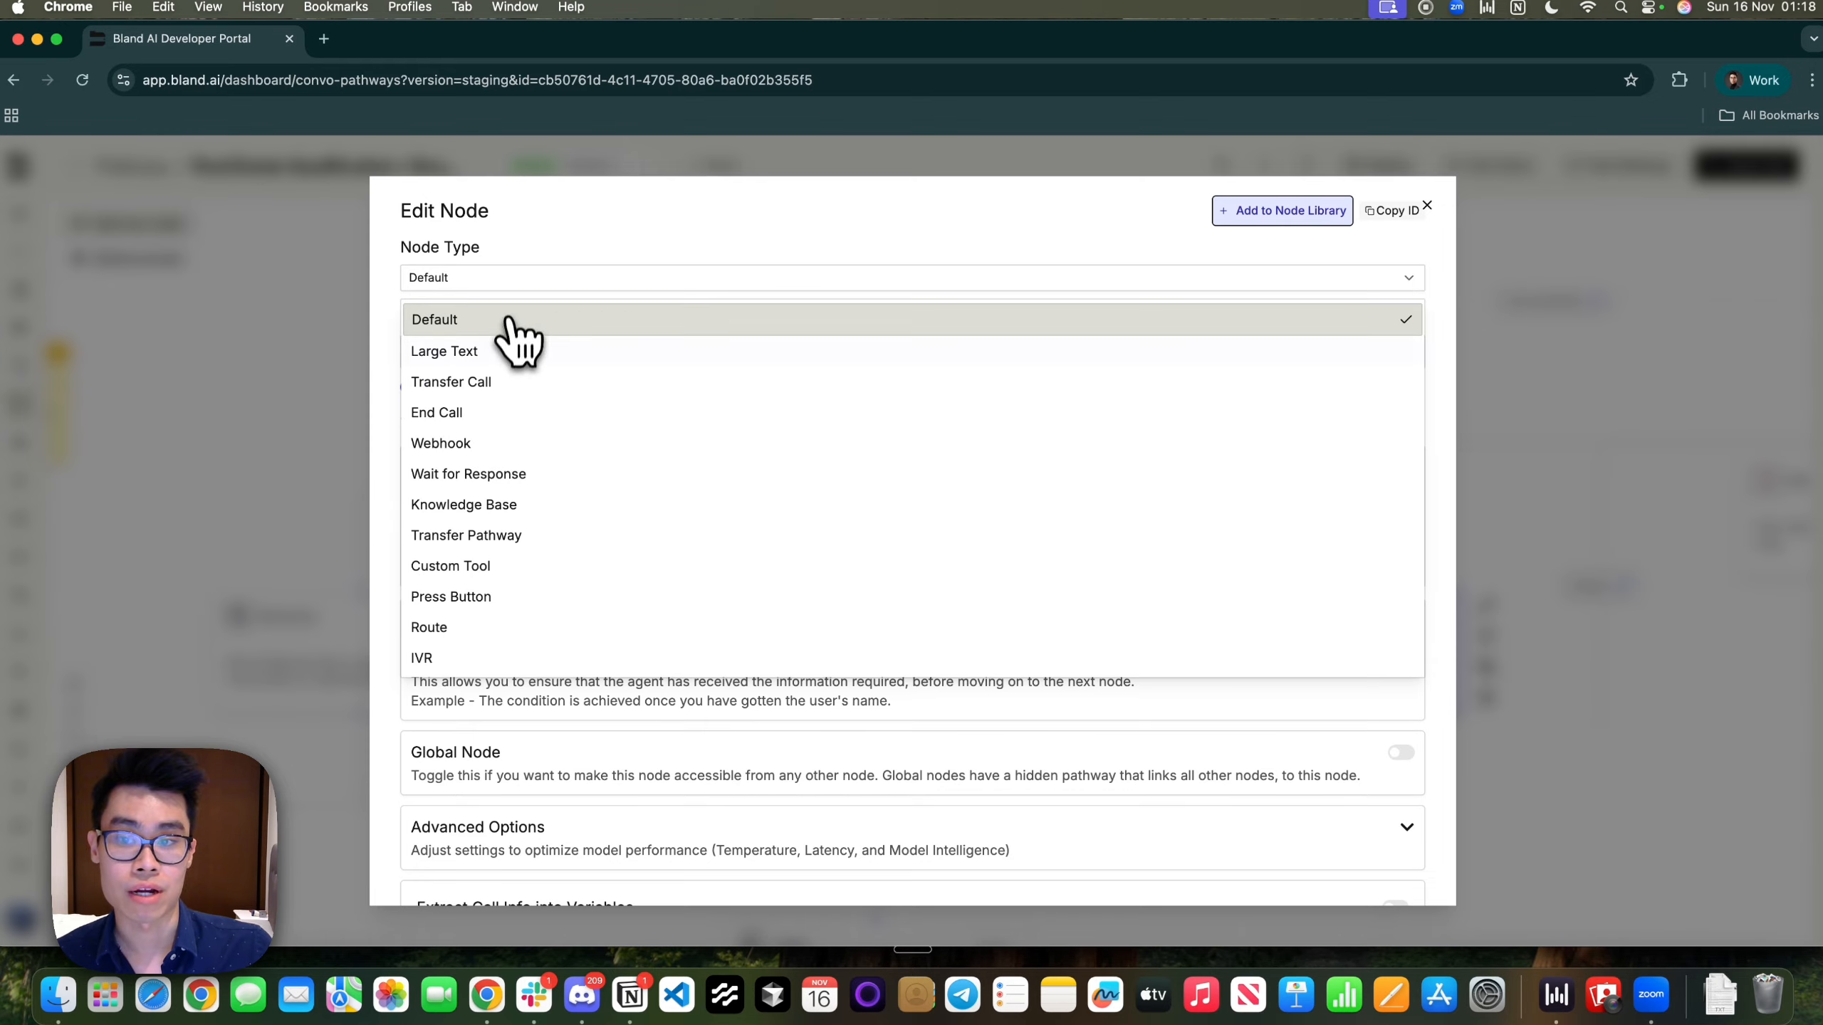
{"action": "left_click", "coordinate": [511, 319]}
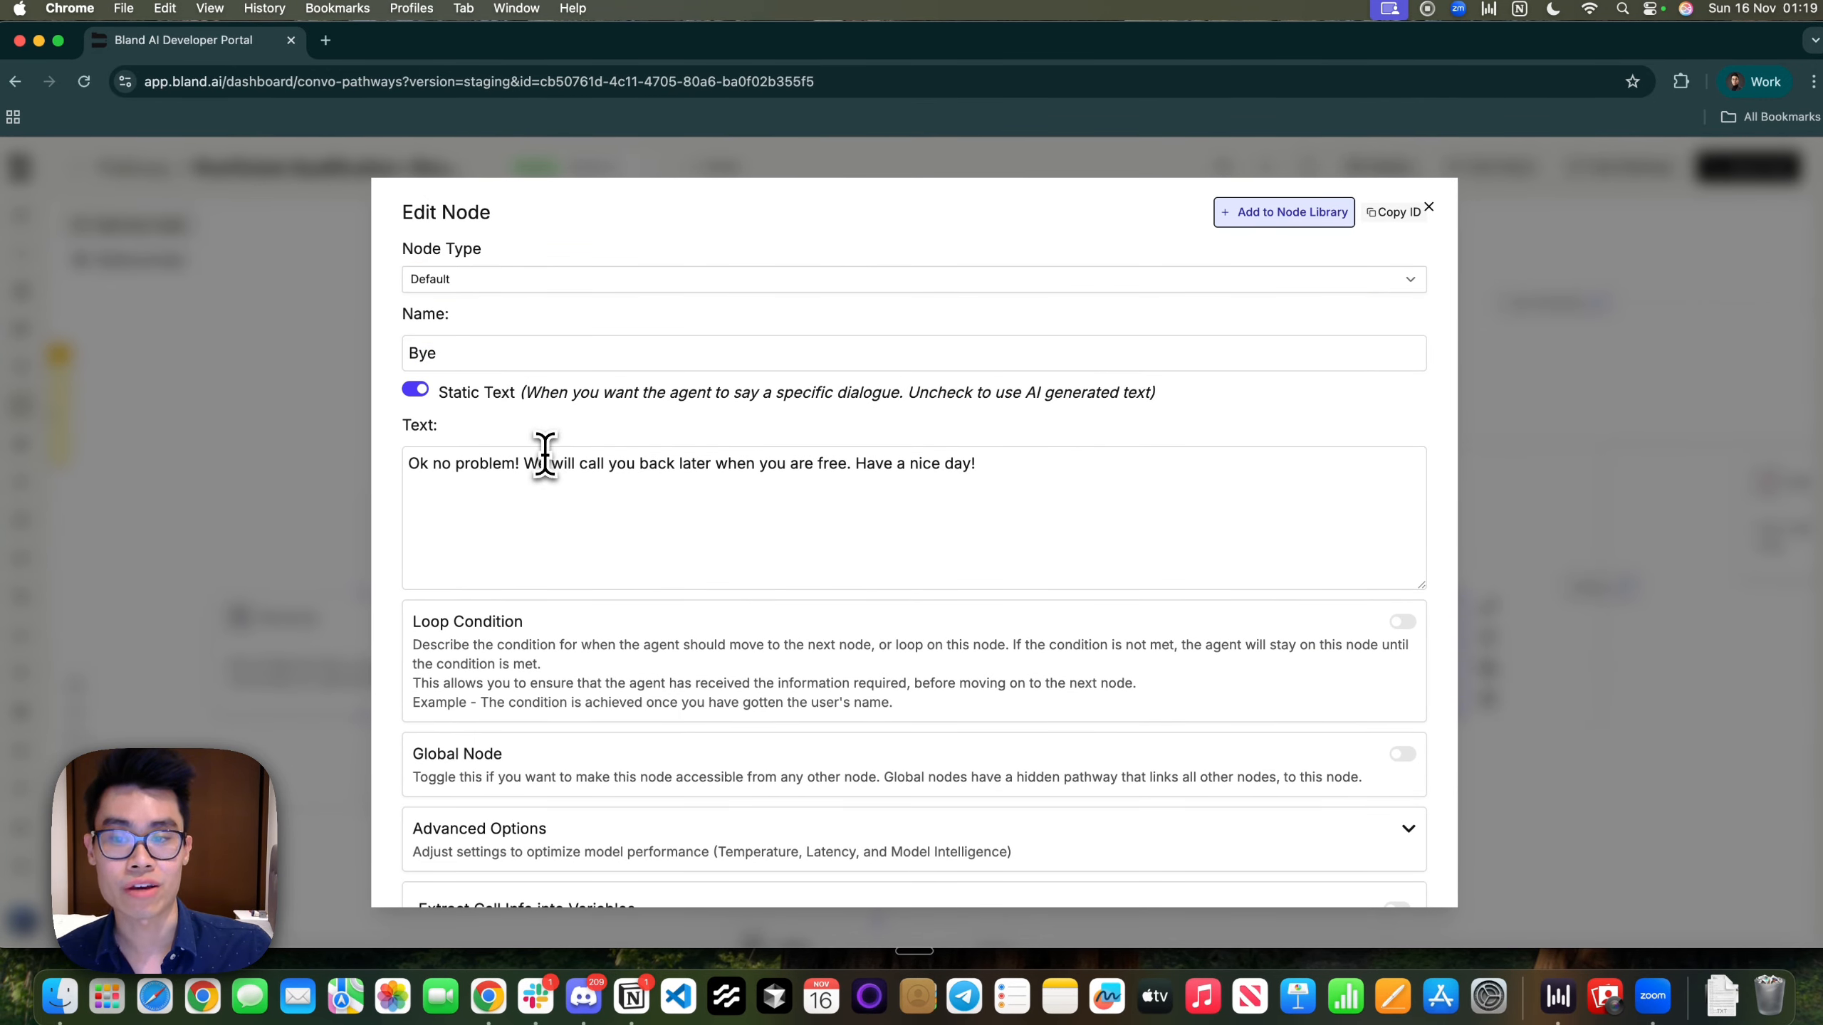
{"action": "left_click_drag", "start_coordinate": [547, 463], "coordinate": [897, 465]}
{"action": "left_click", "coordinate": [1547, 375]}
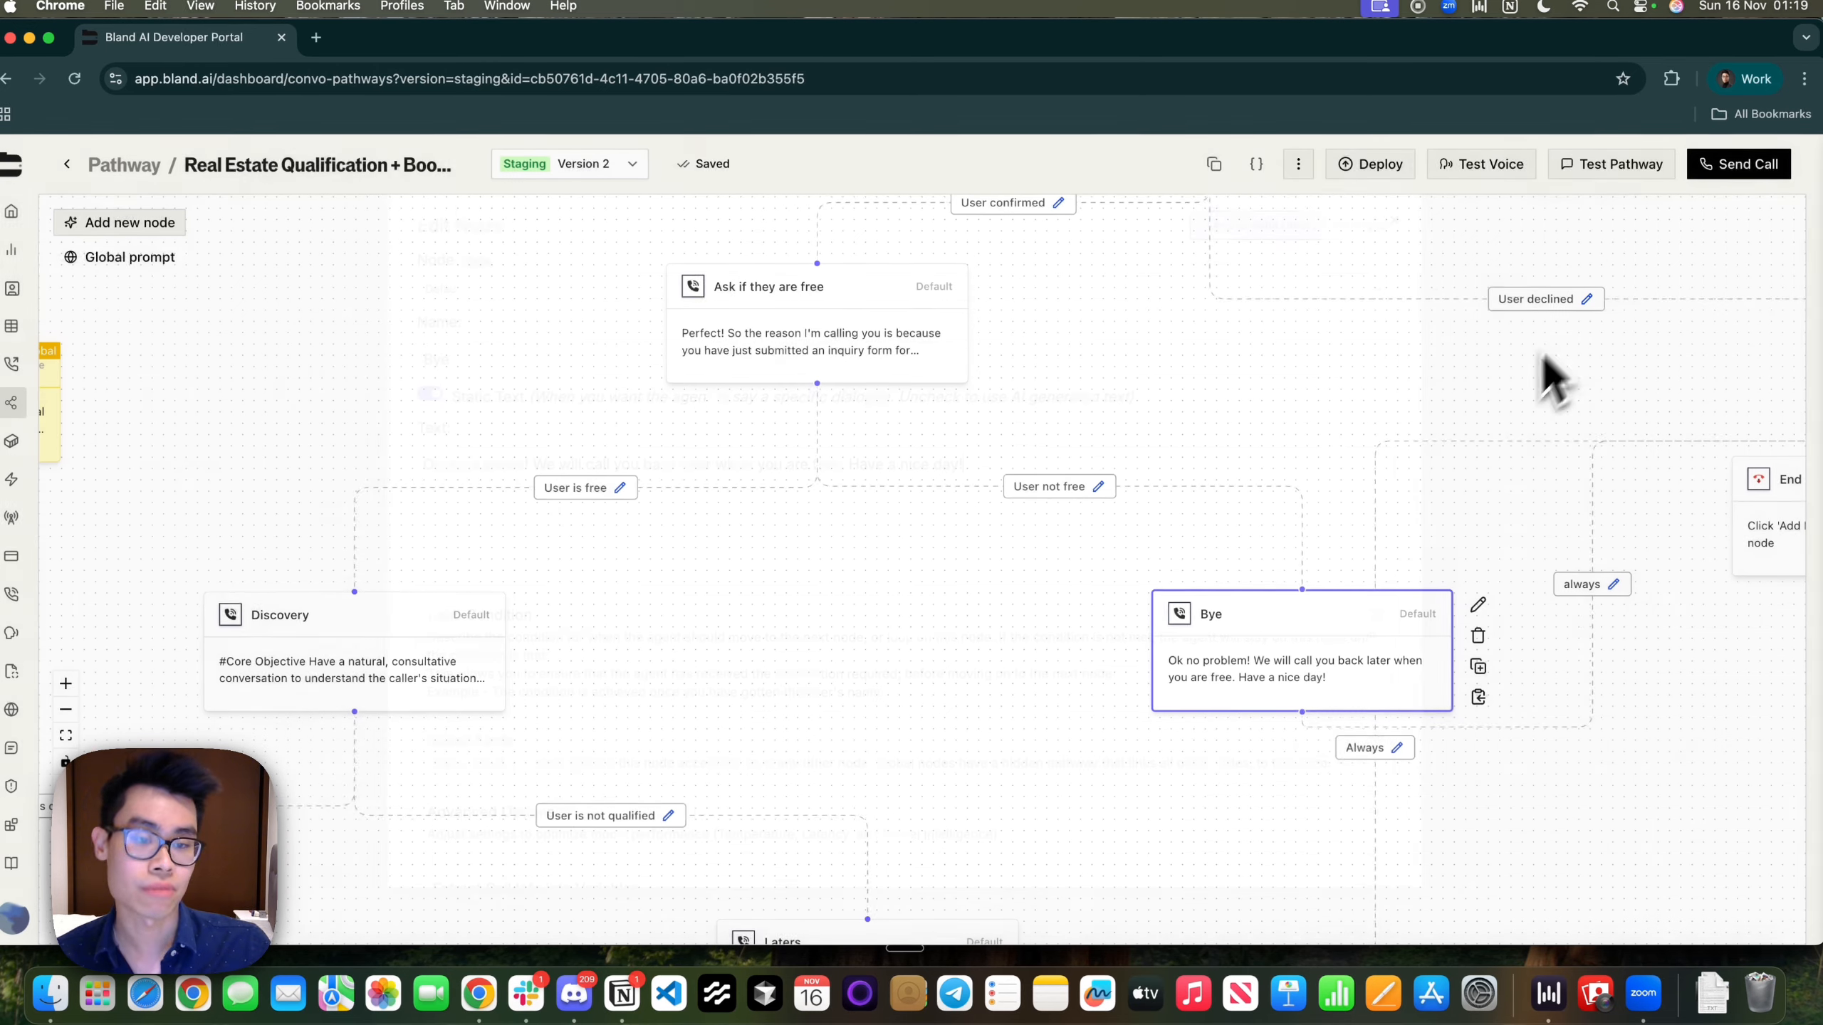
{"action": "left_click_drag", "start_coordinate": [1005, 729], "coordinate": [651, 730]}
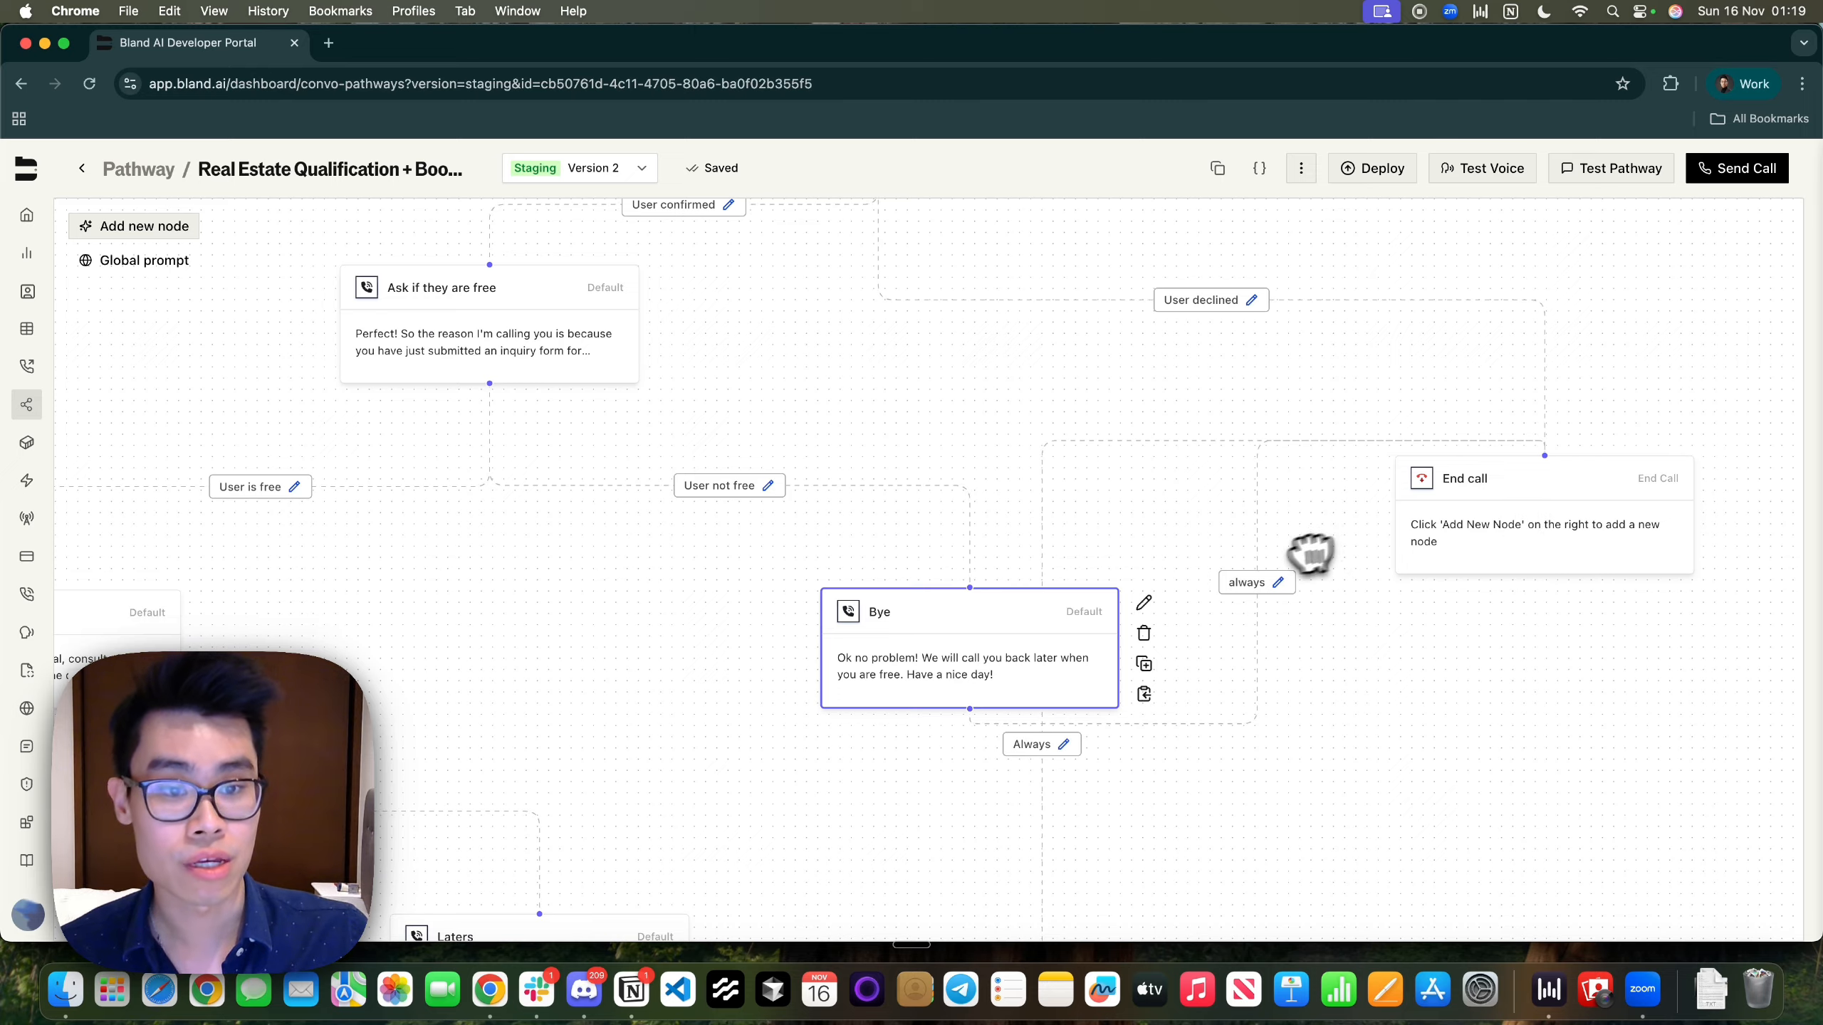
{"action": "left_click", "coordinate": [1279, 583]}
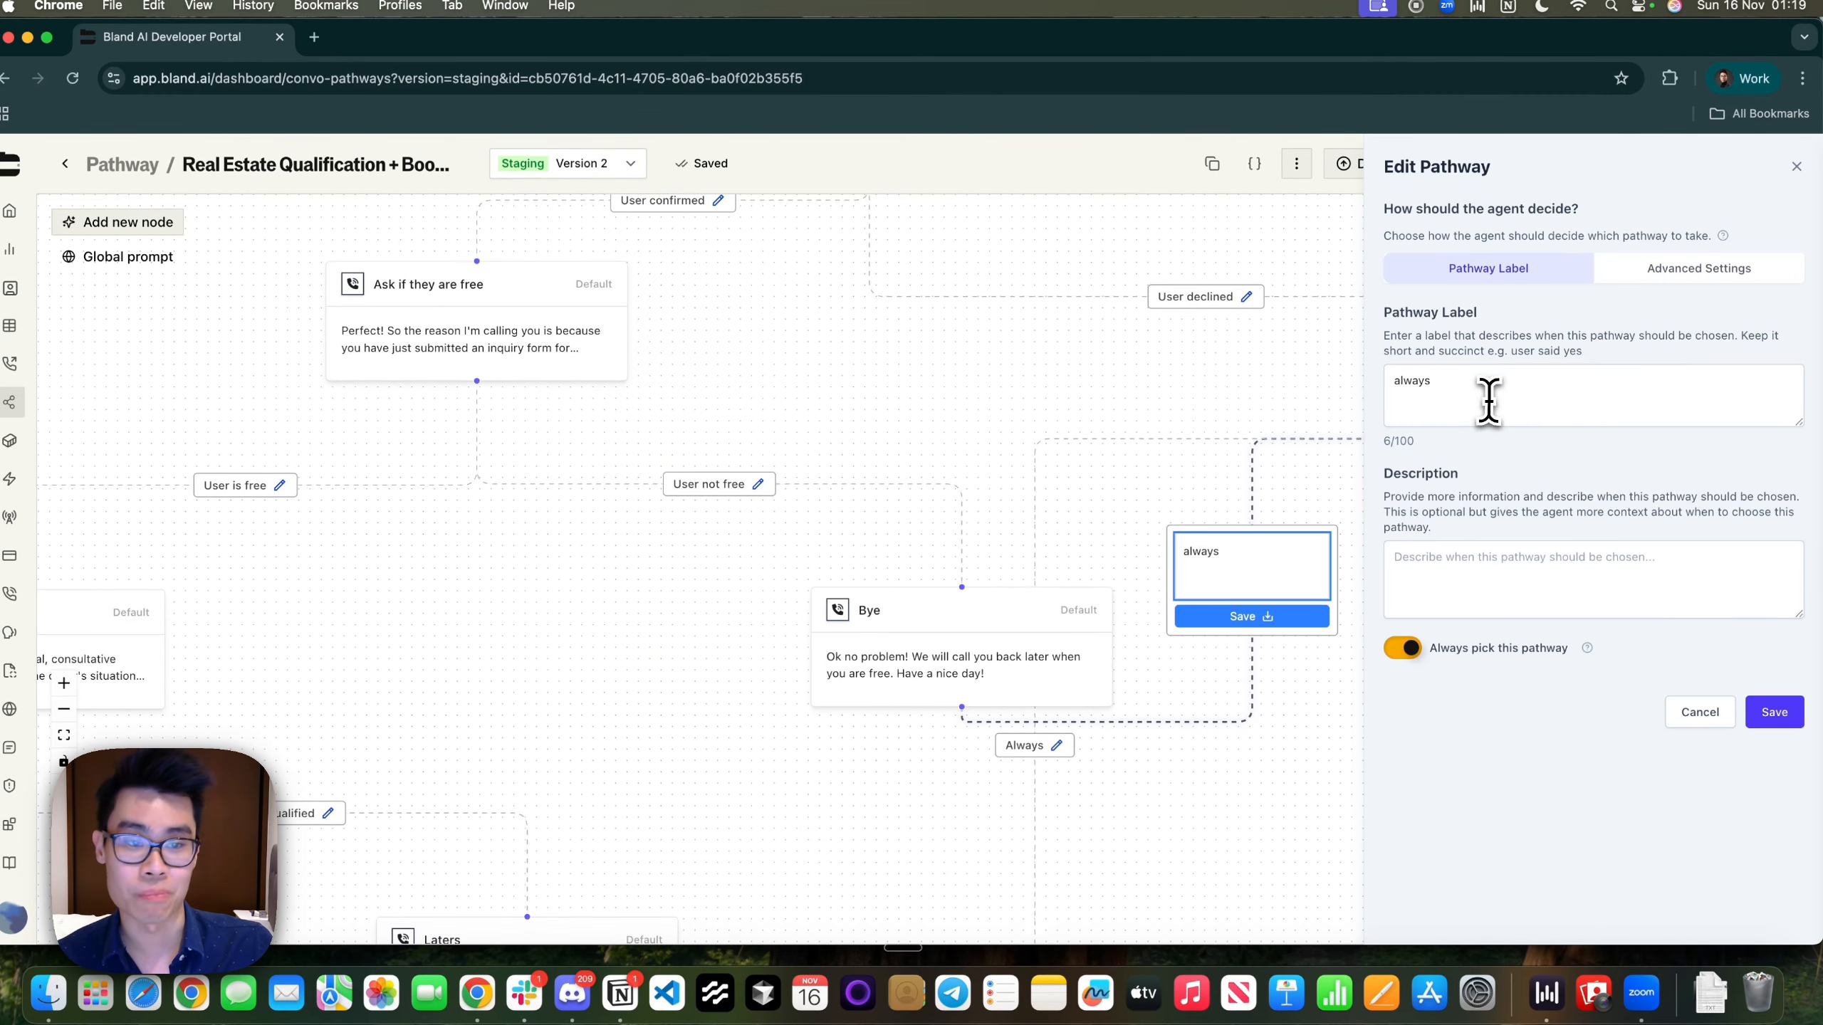
{"action": "double_click", "coordinate": [1403, 389]}
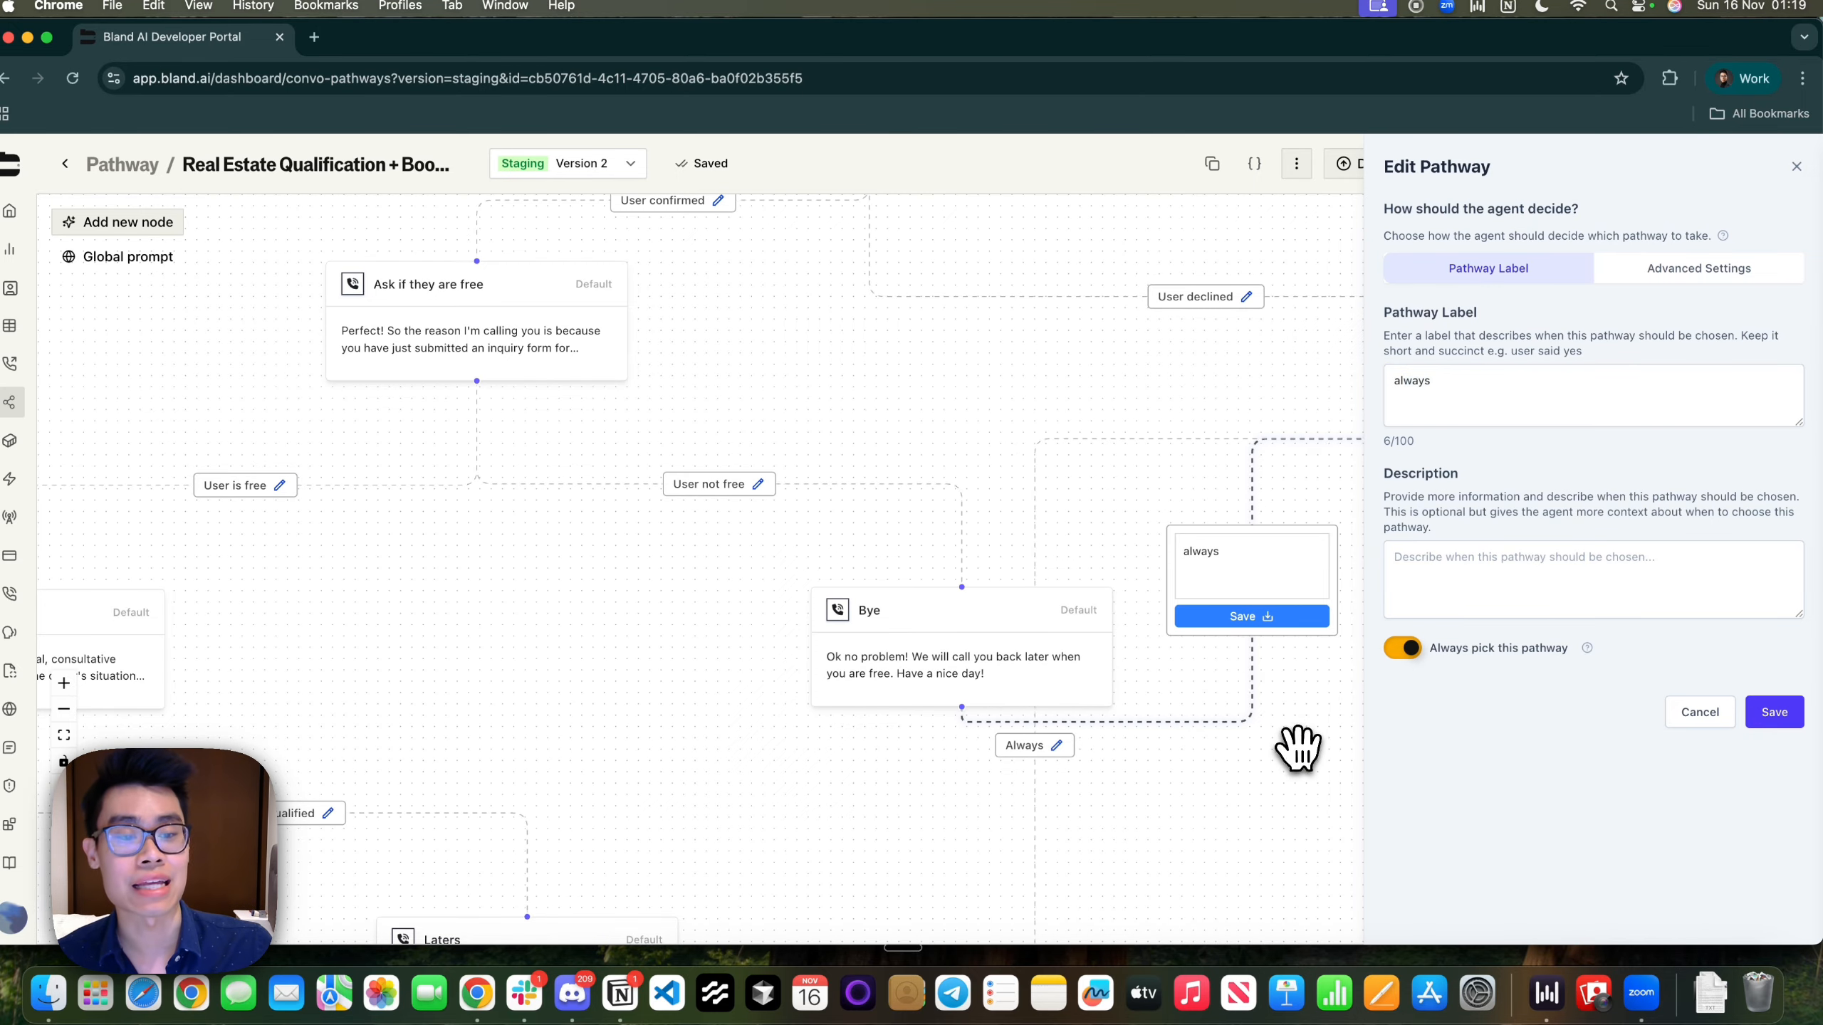
{"action": "left_click", "coordinate": [1776, 718]}
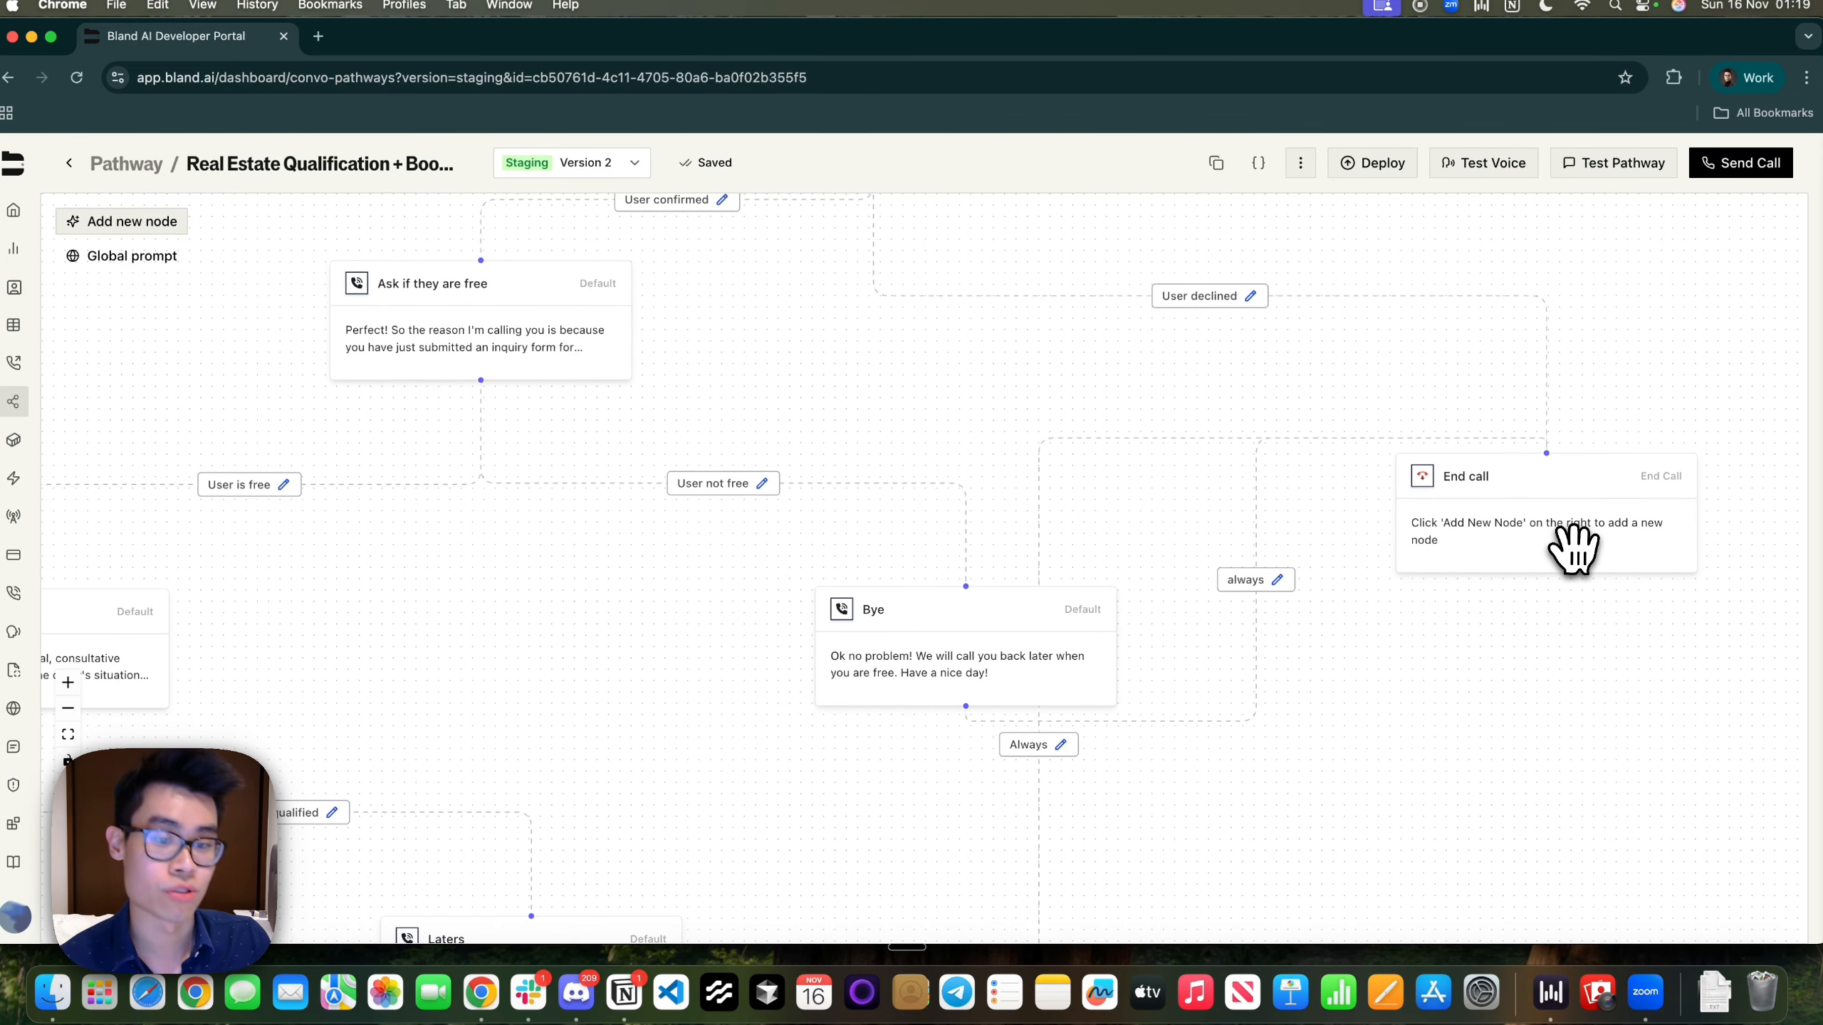
{"action": "left_click_drag", "start_coordinate": [696, 631], "coordinate": [744, 754]}
{"action": "scroll", "coordinate": [1153, 491], "scroll_direction": "down", "scroll_amount": 1}
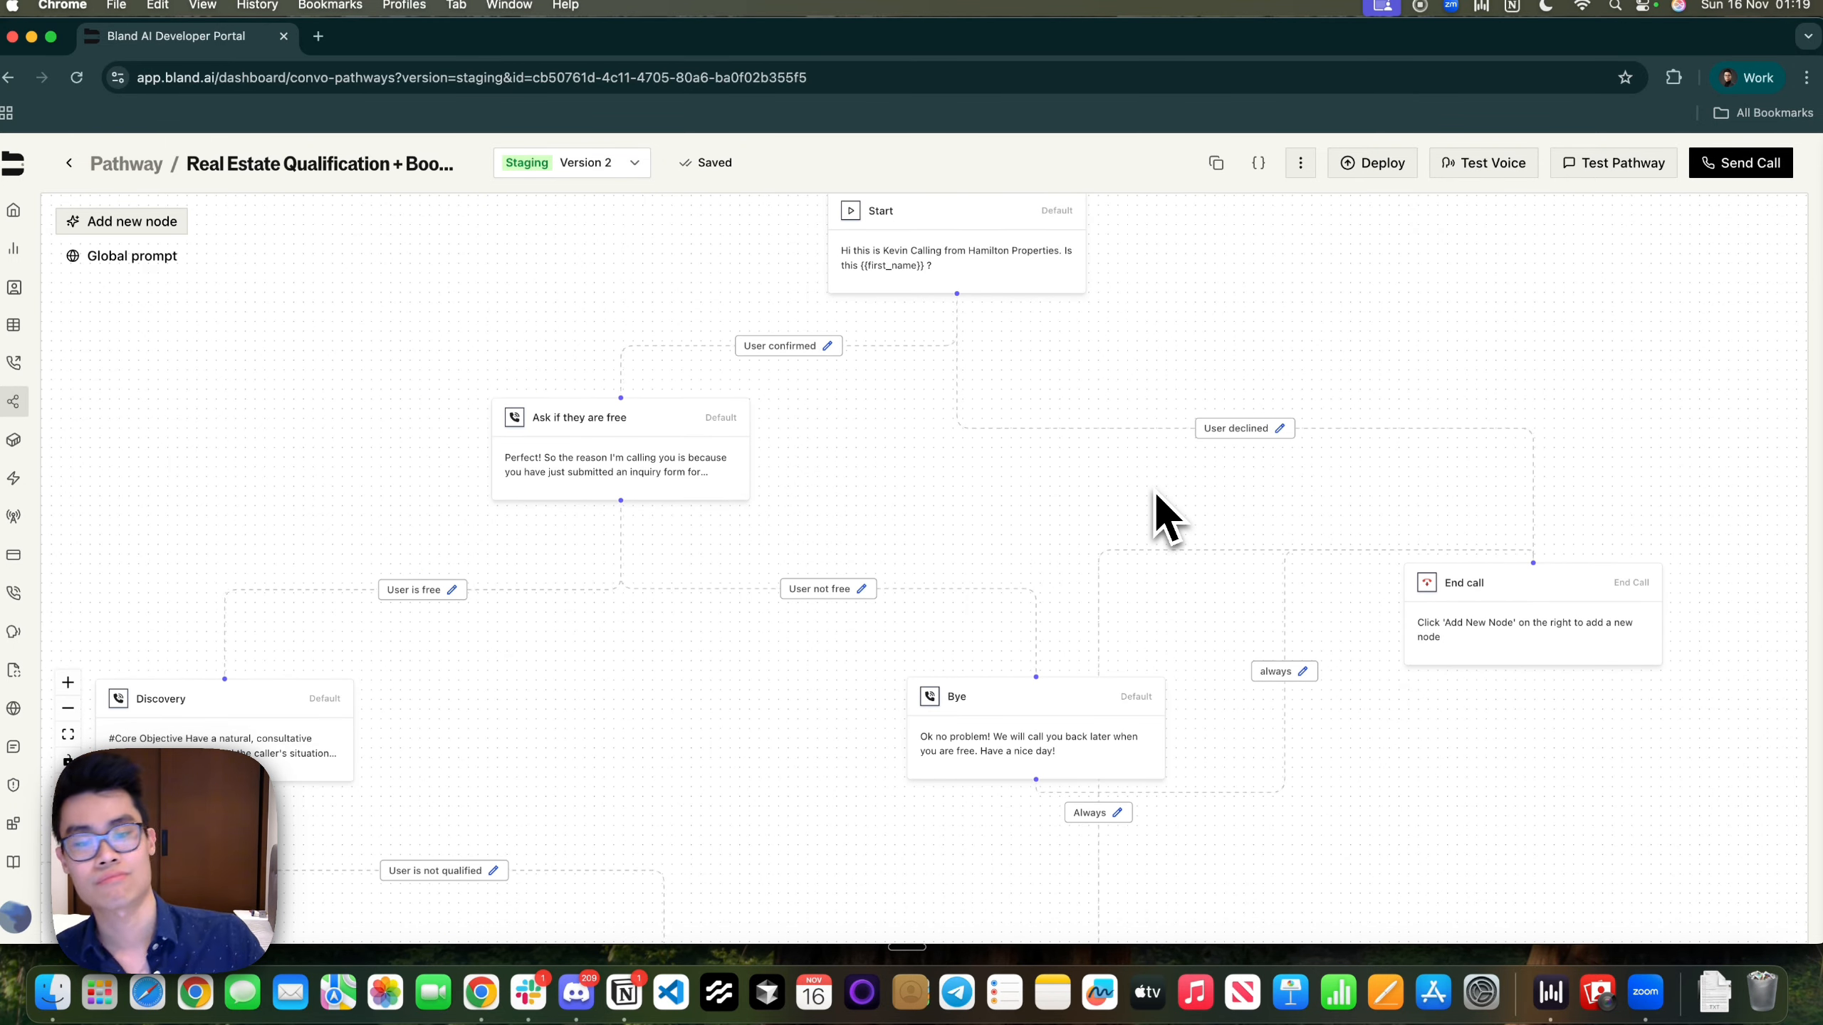
{"action": "left_click_drag", "start_coordinate": [655, 693], "coordinate": [769, 628]}
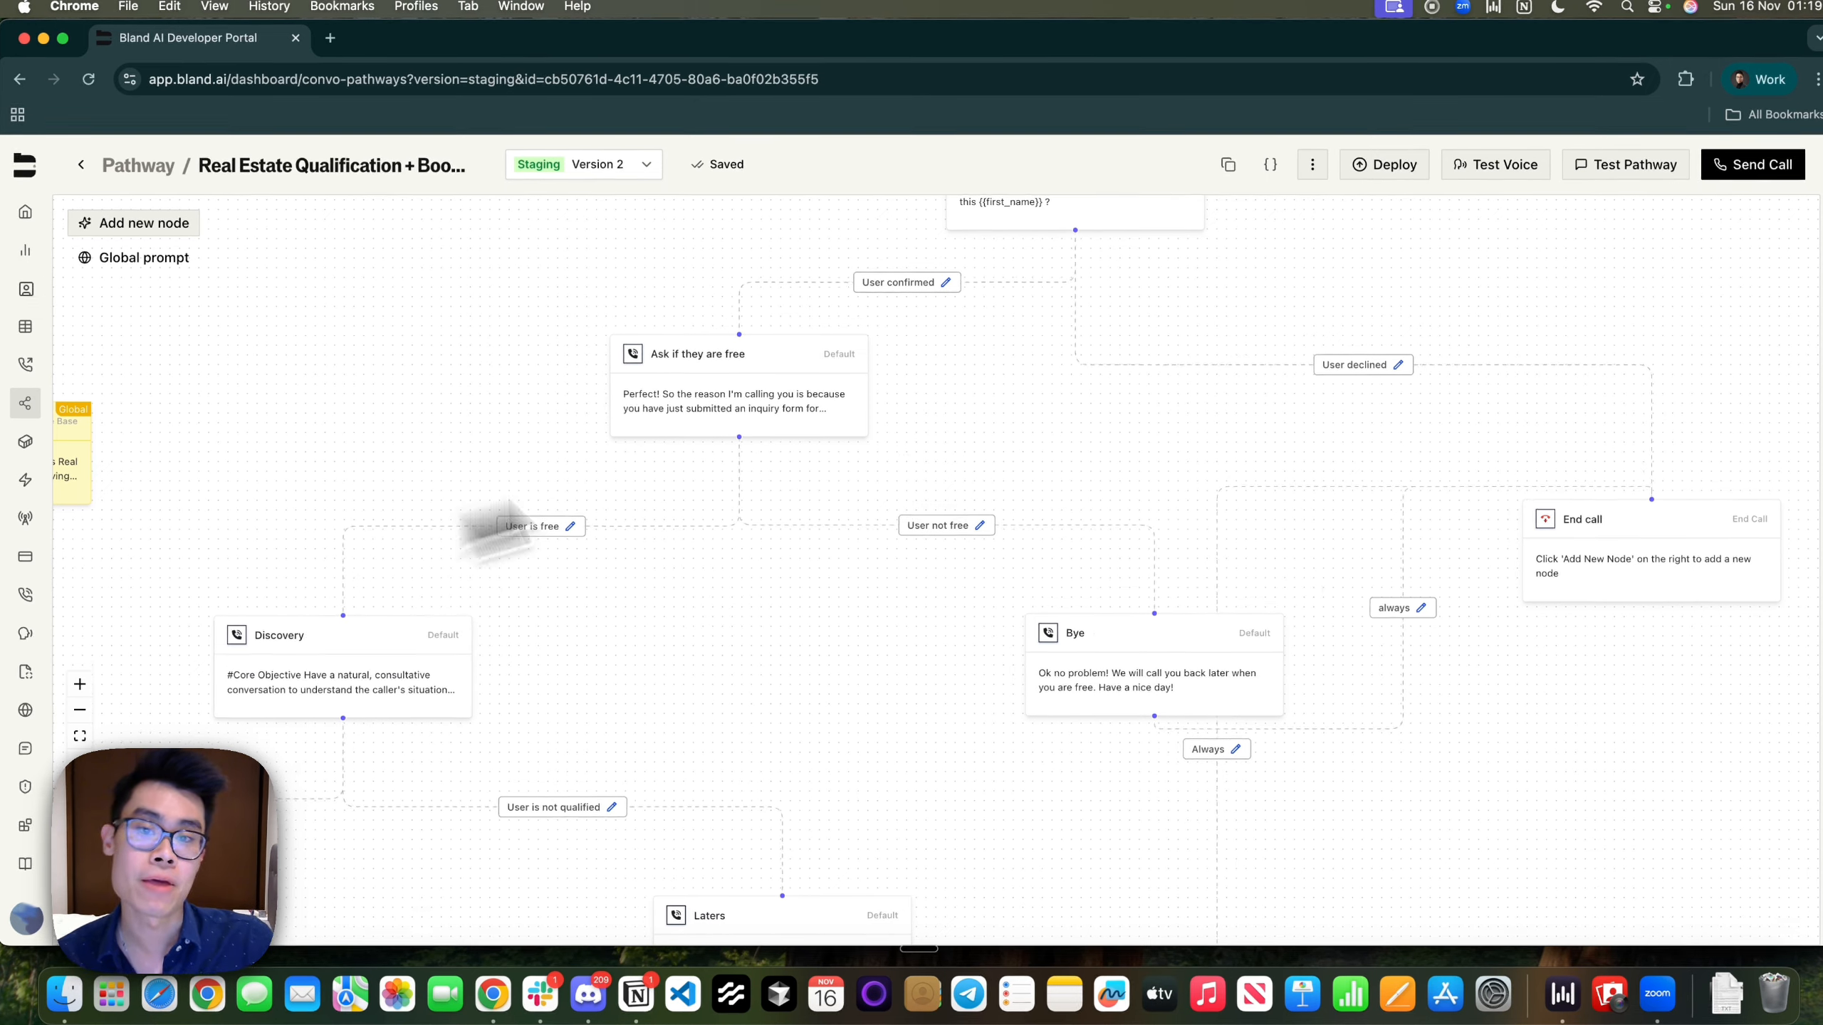
{"action": "left_click_drag", "start_coordinate": [728, 682], "coordinate": [1148, 692]}
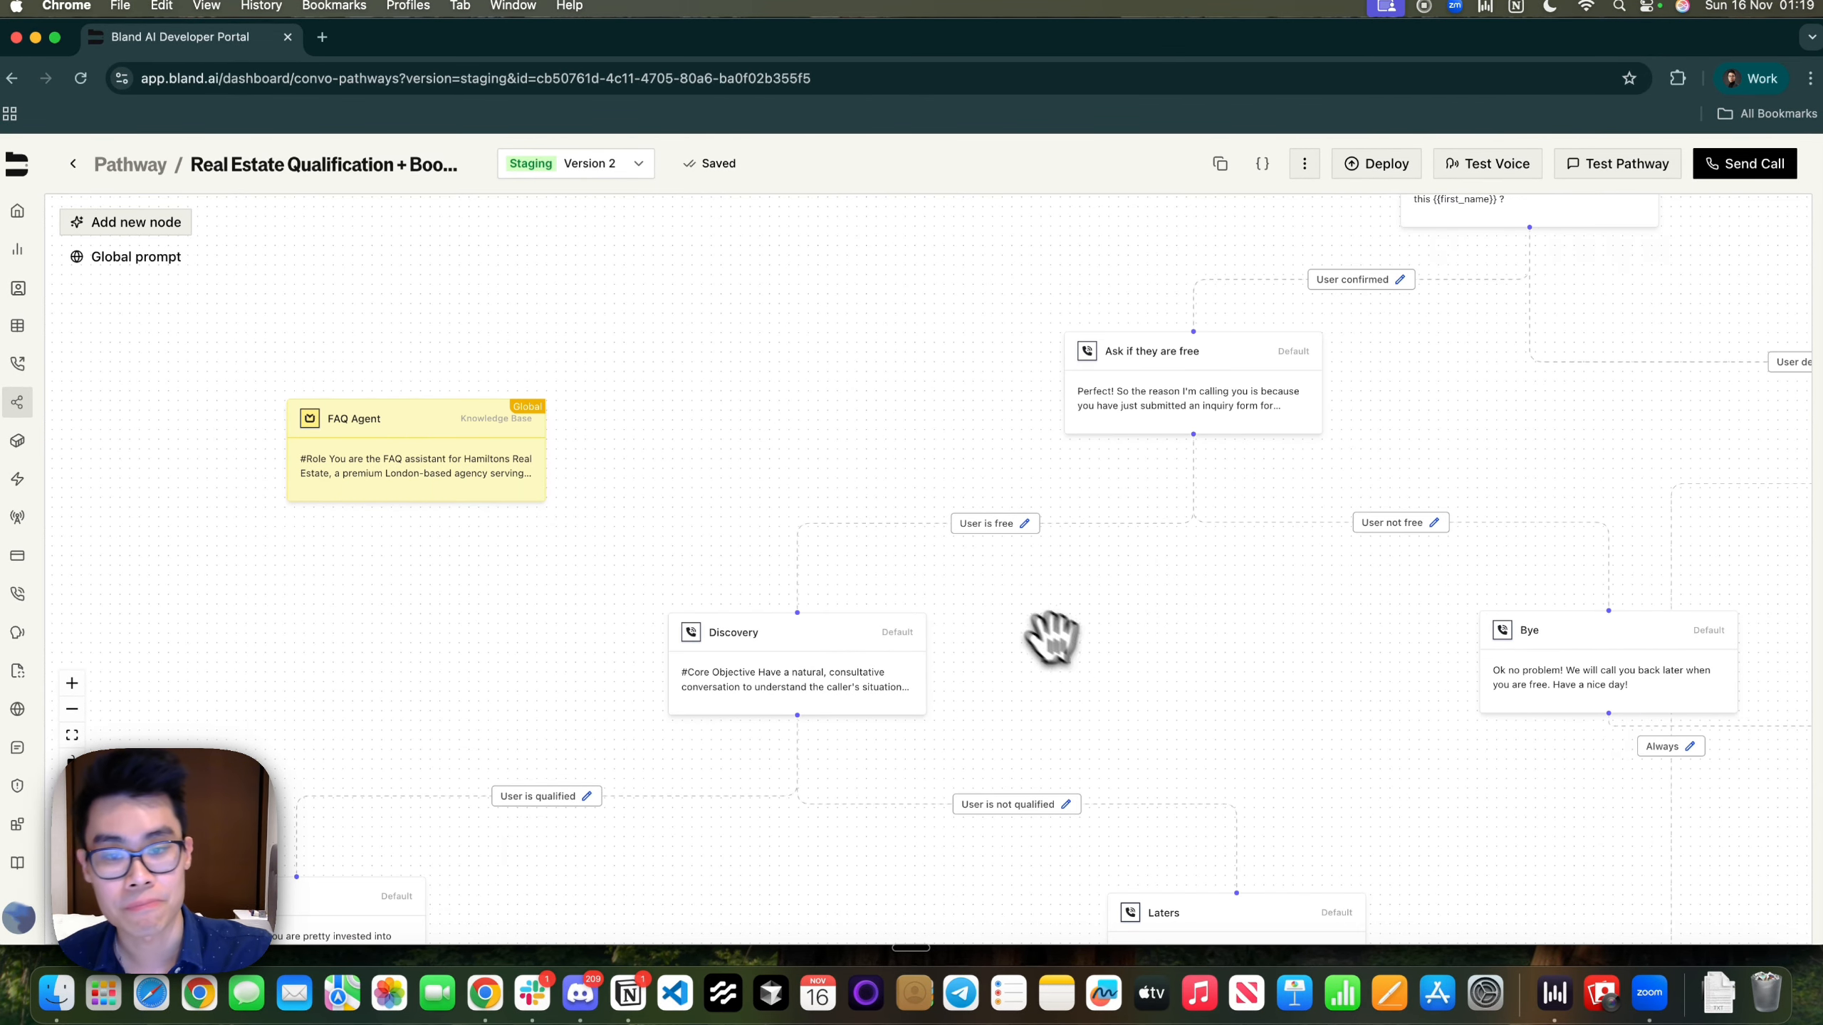
{"action": "scroll", "coordinate": [1050, 639], "scroll_direction": "up", "scroll_amount": 5}
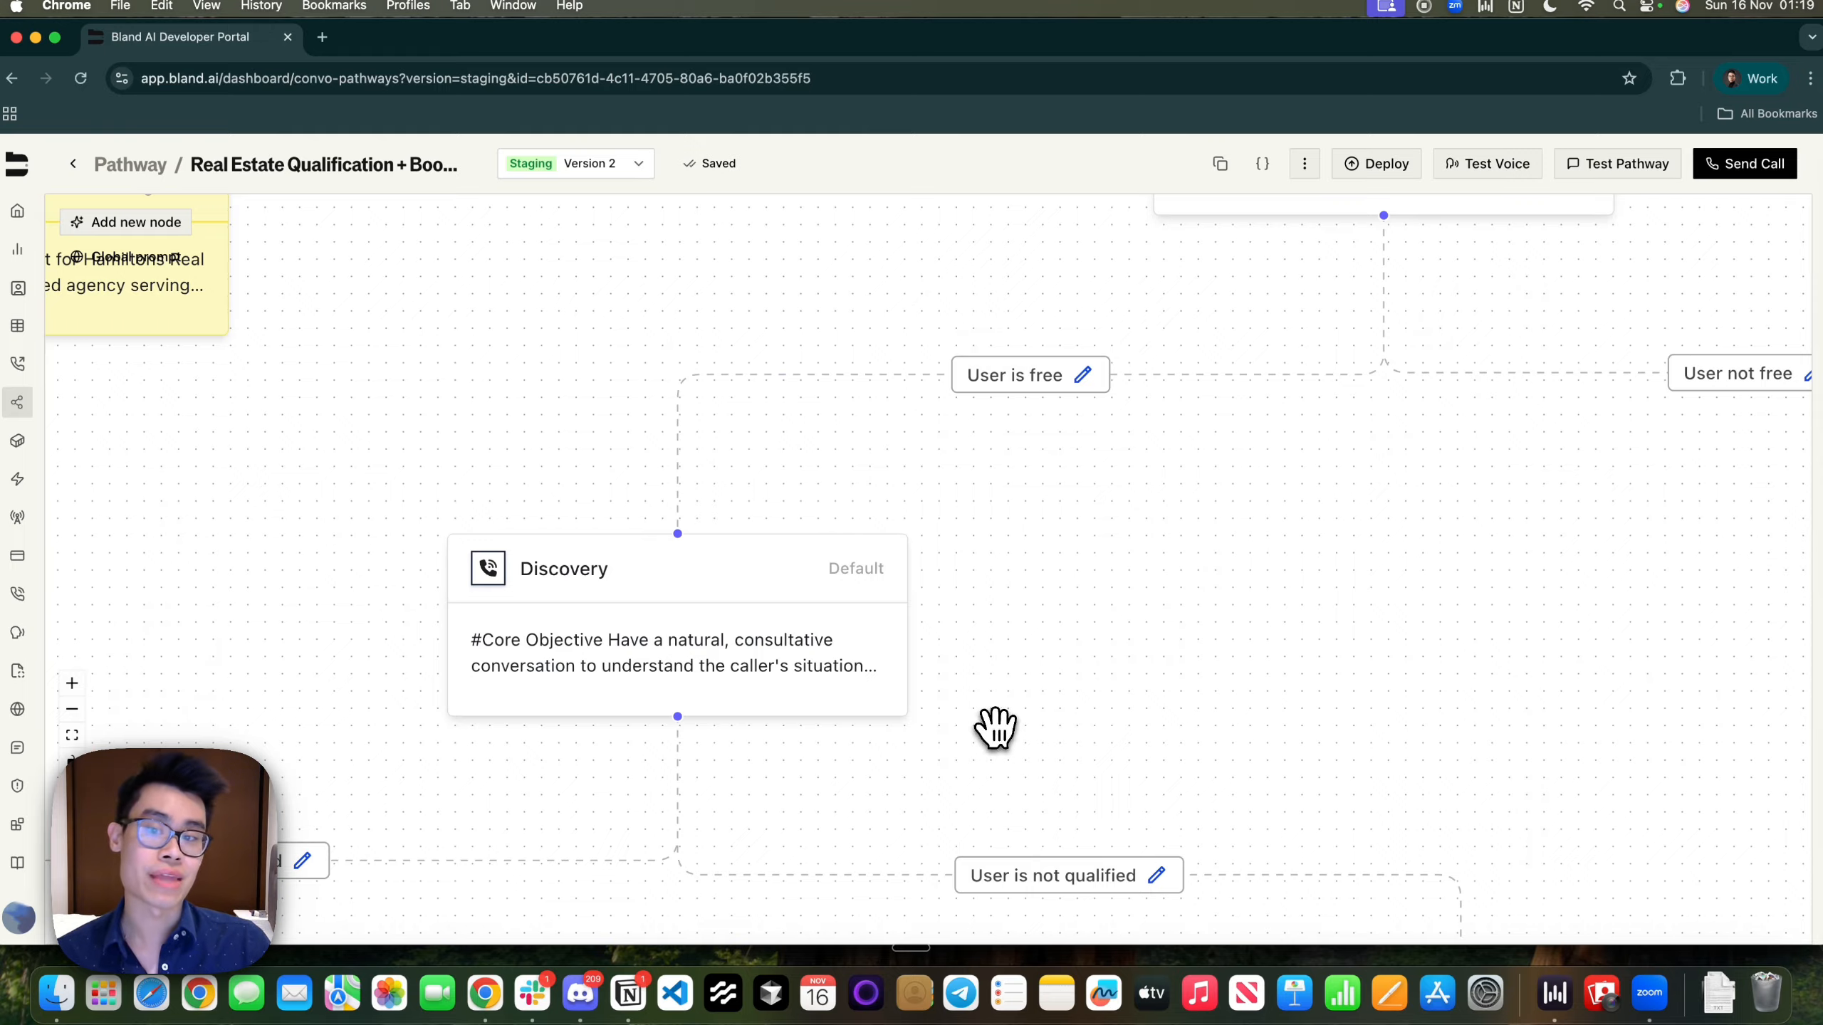
Open the Discovery node's editor and briefly open then close Prompt Copilot
{"action": "left_click_drag", "start_coordinate": [993, 732], "coordinate": [1447, 728]}
{"action": "left_click", "coordinate": [1121, 573]}
{"action": "double_click", "coordinate": [1122, 572]}
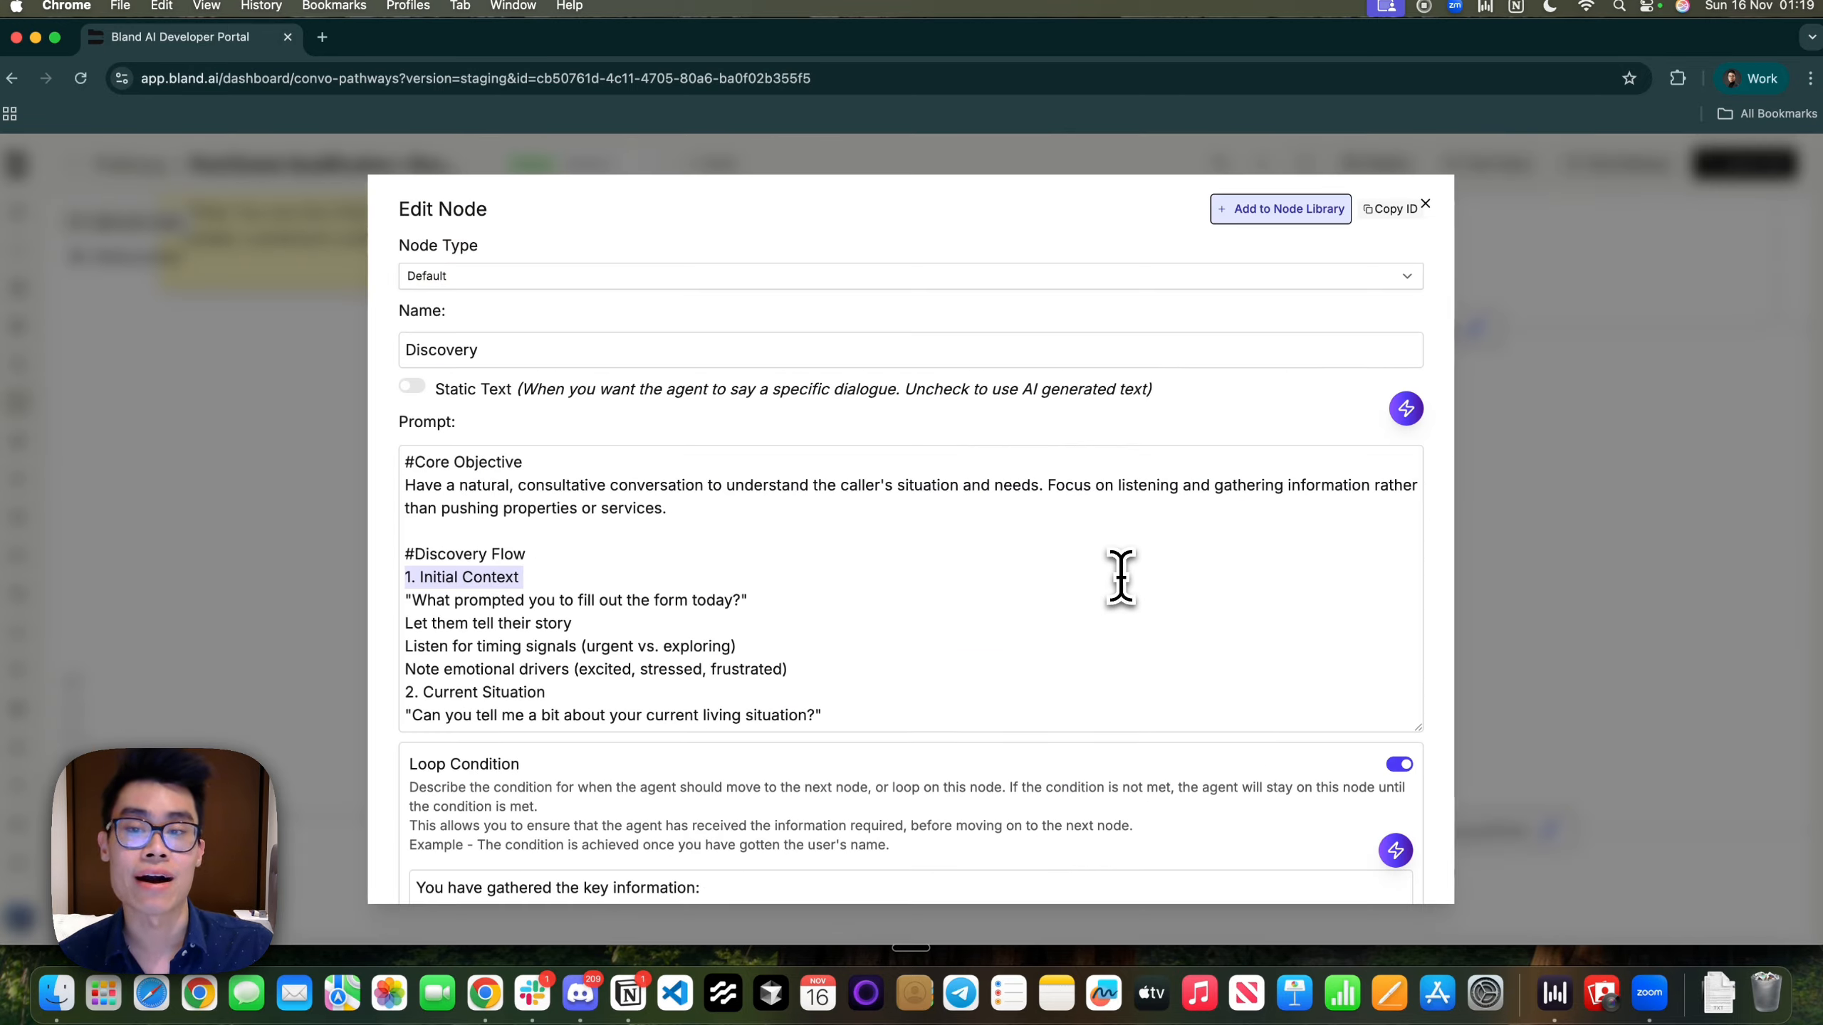
{"action": "left_click_drag", "start_coordinate": [406, 422], "coordinate": [478, 419]}
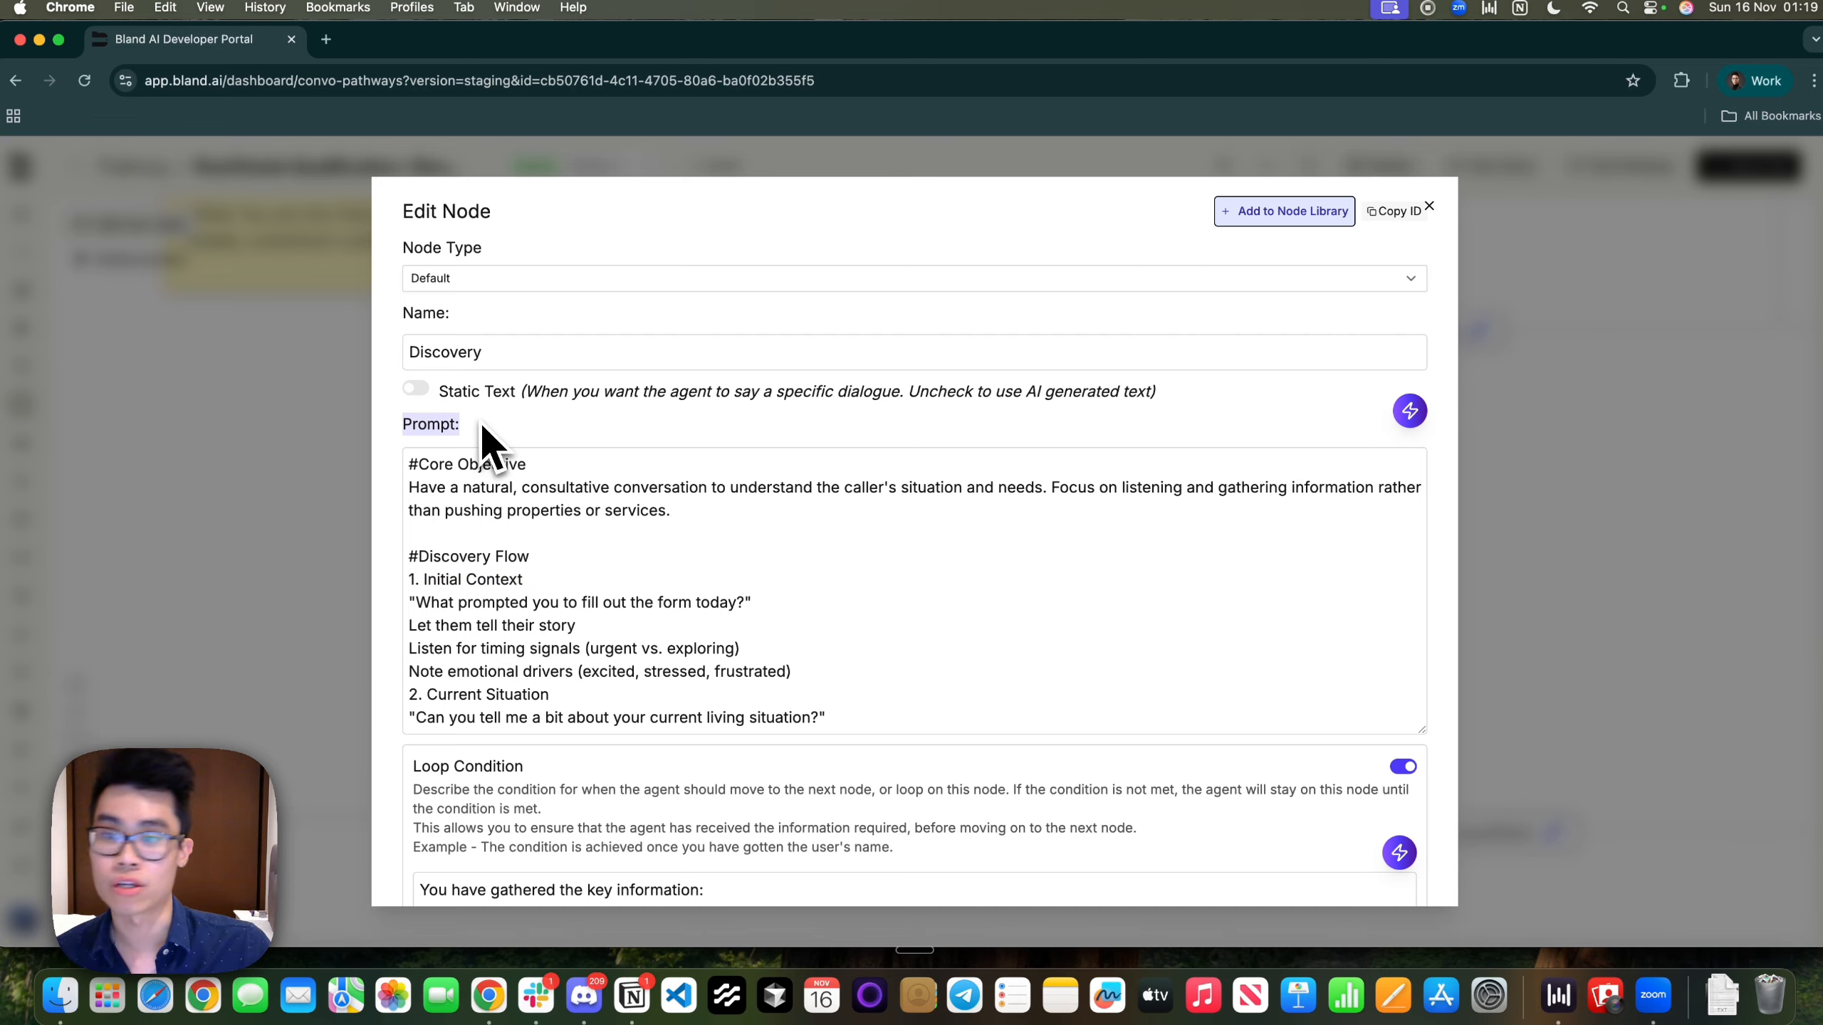
{"action": "left_click", "coordinate": [557, 524]}
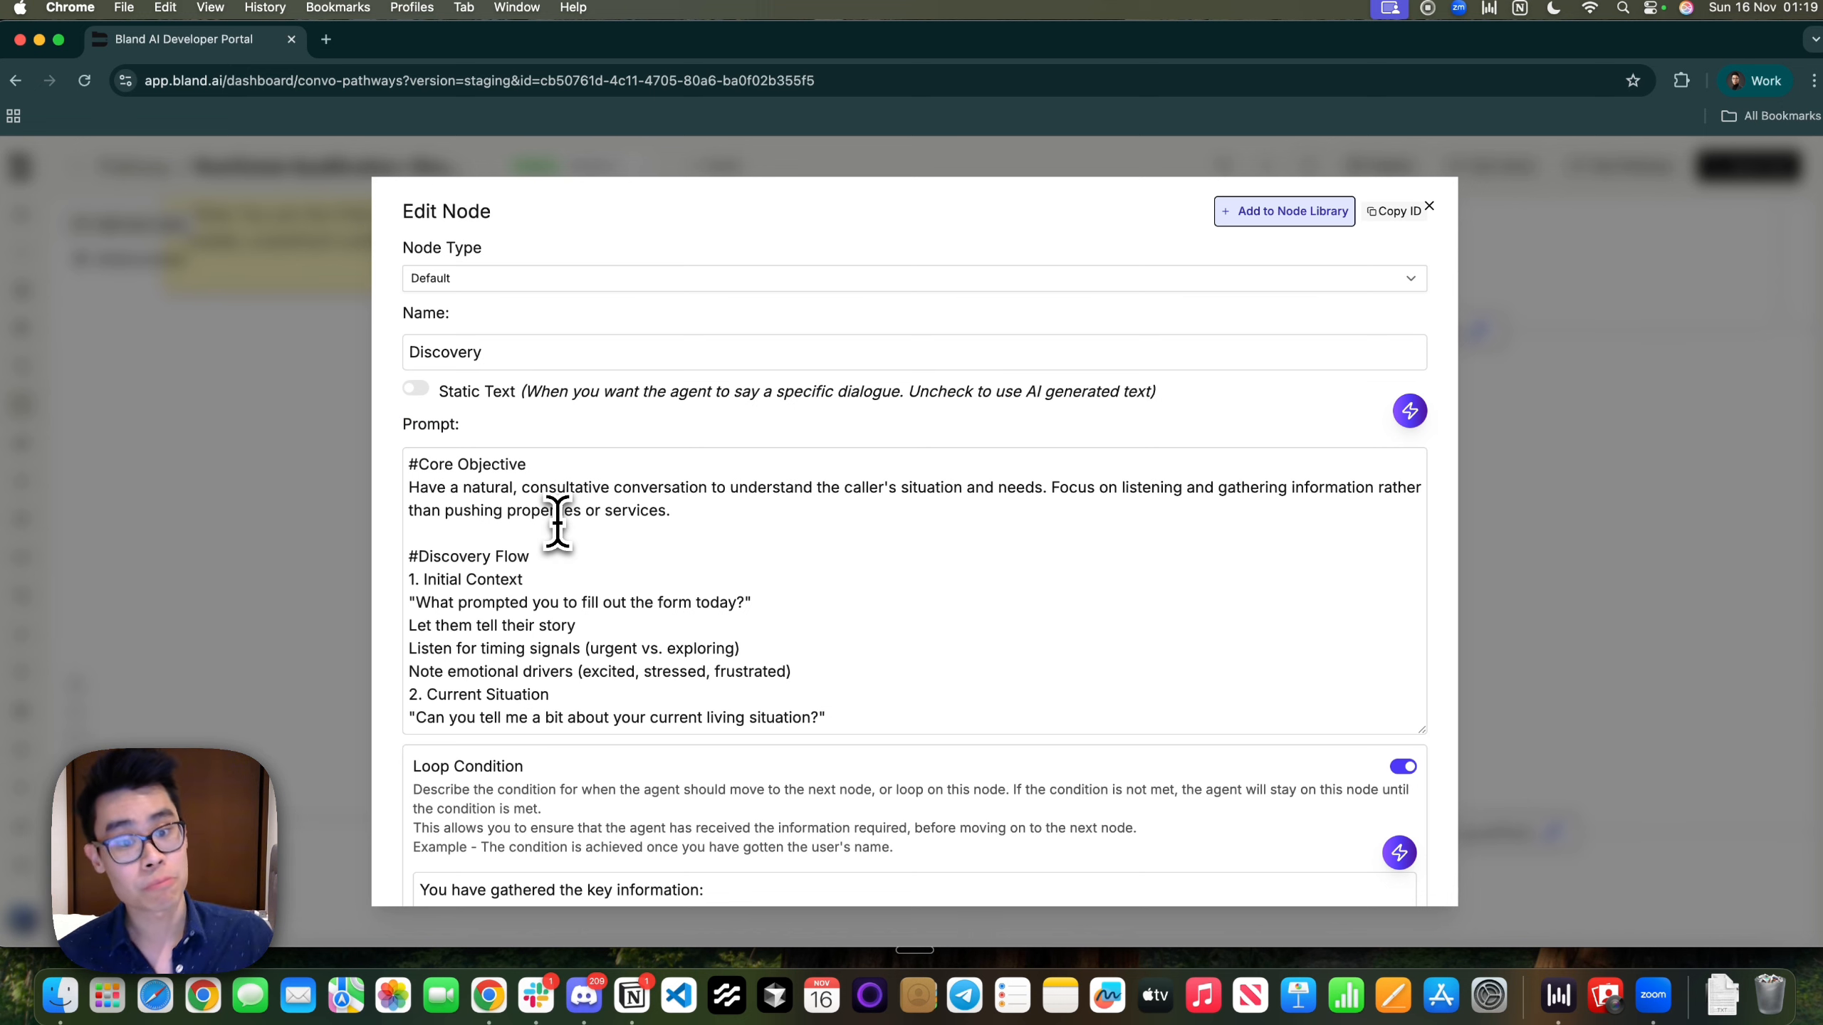
{"action": "left_click", "coordinate": [1409, 413]}
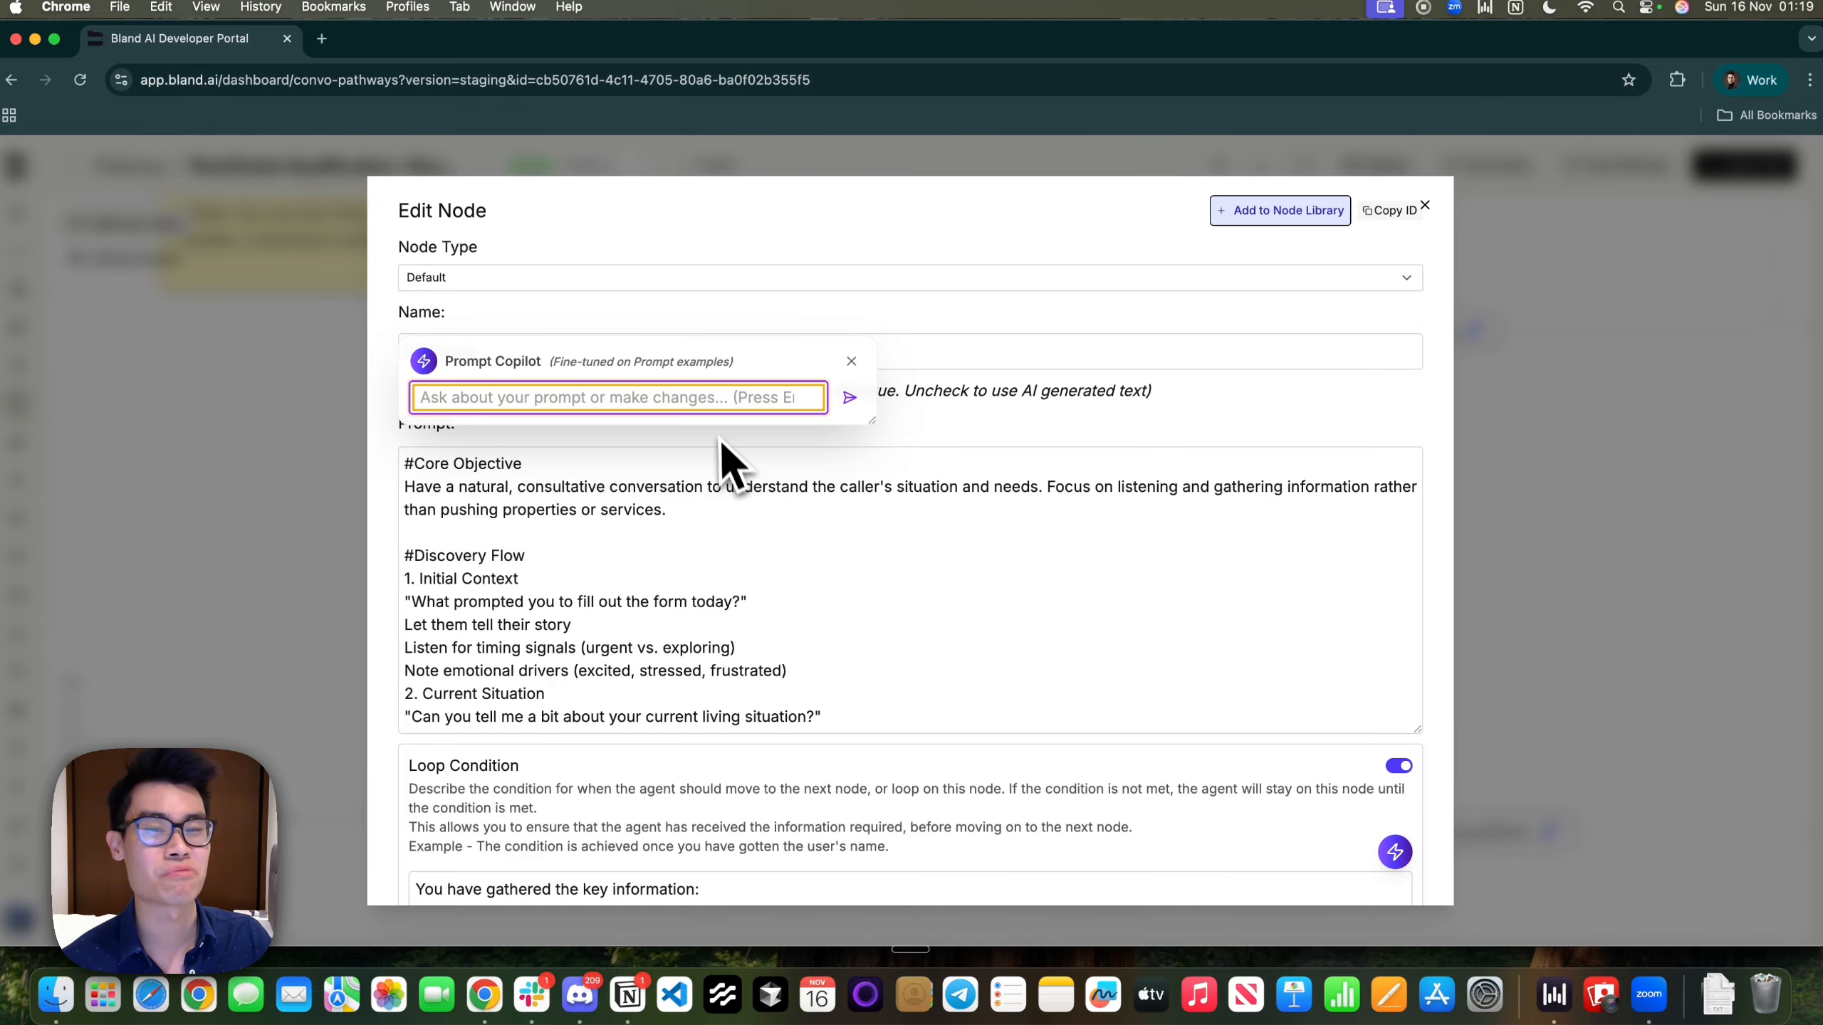
{"action": "left_click", "coordinate": [851, 364]}
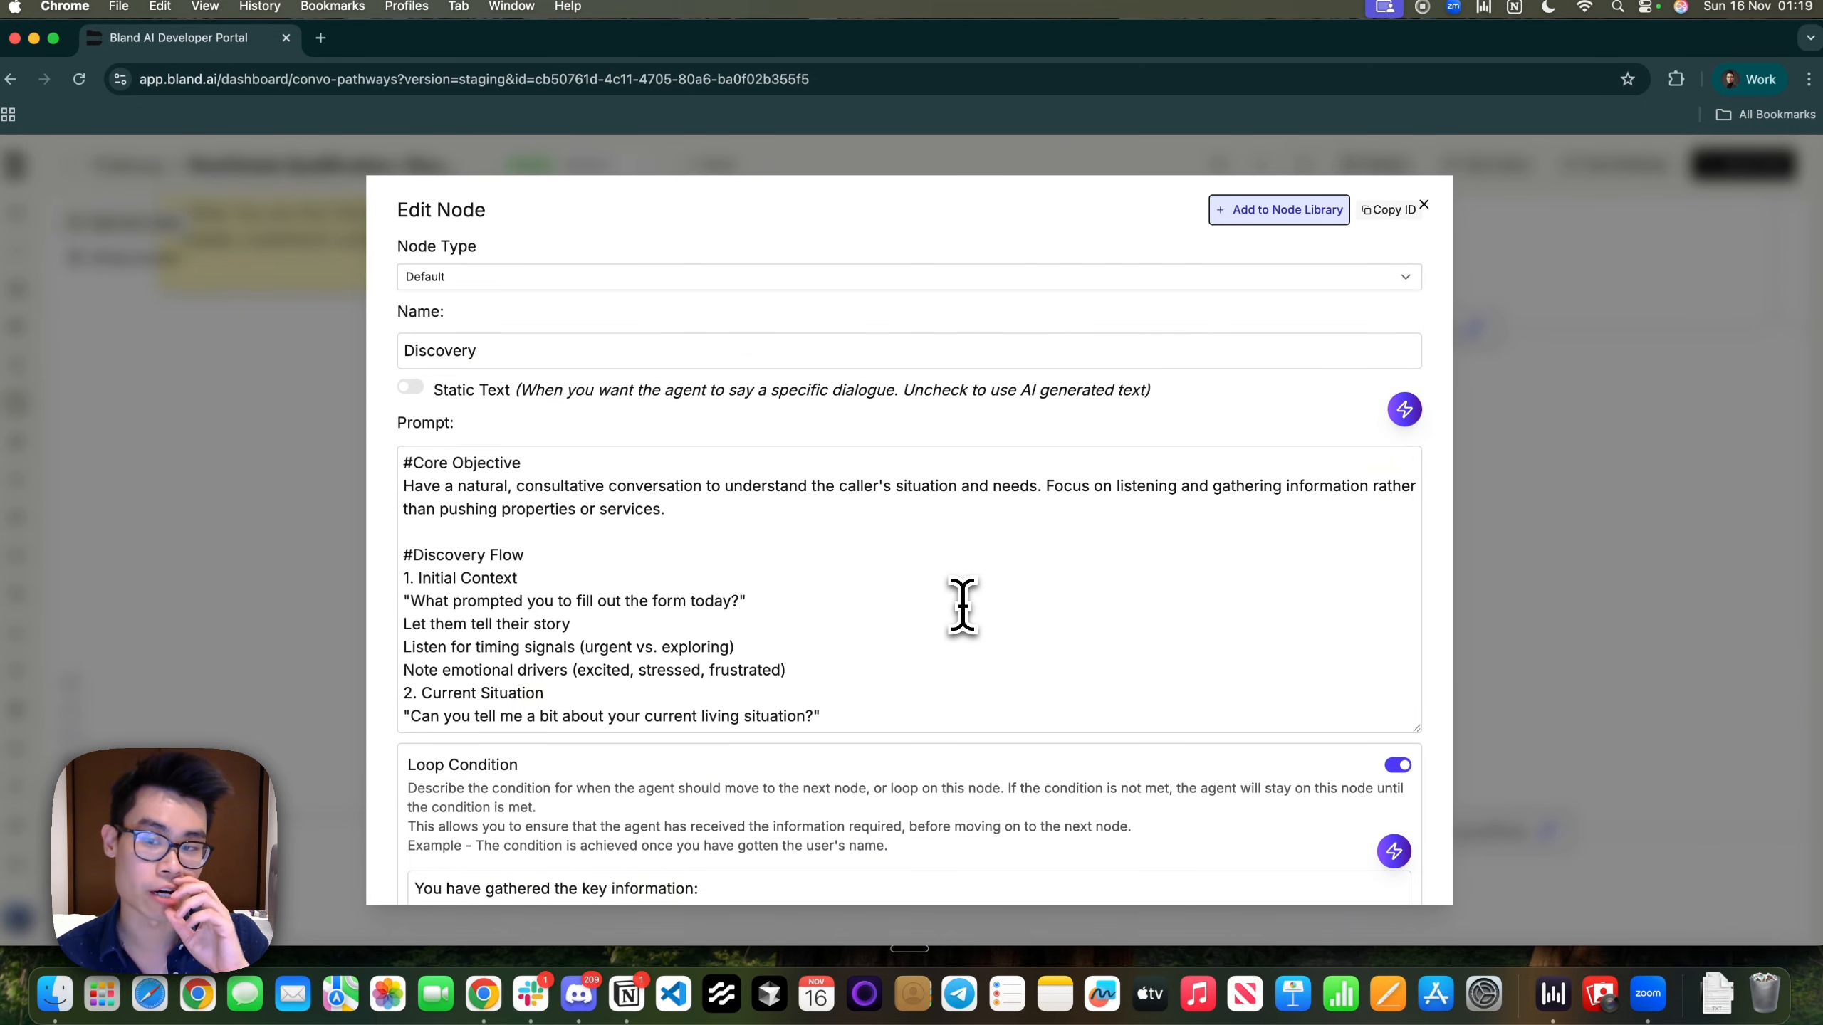
Review the Discovery prompt's Discovery Flow, core objective and form-filling question
{"action": "left_click_drag", "start_coordinate": [693, 527], "coordinate": [899, 693]}
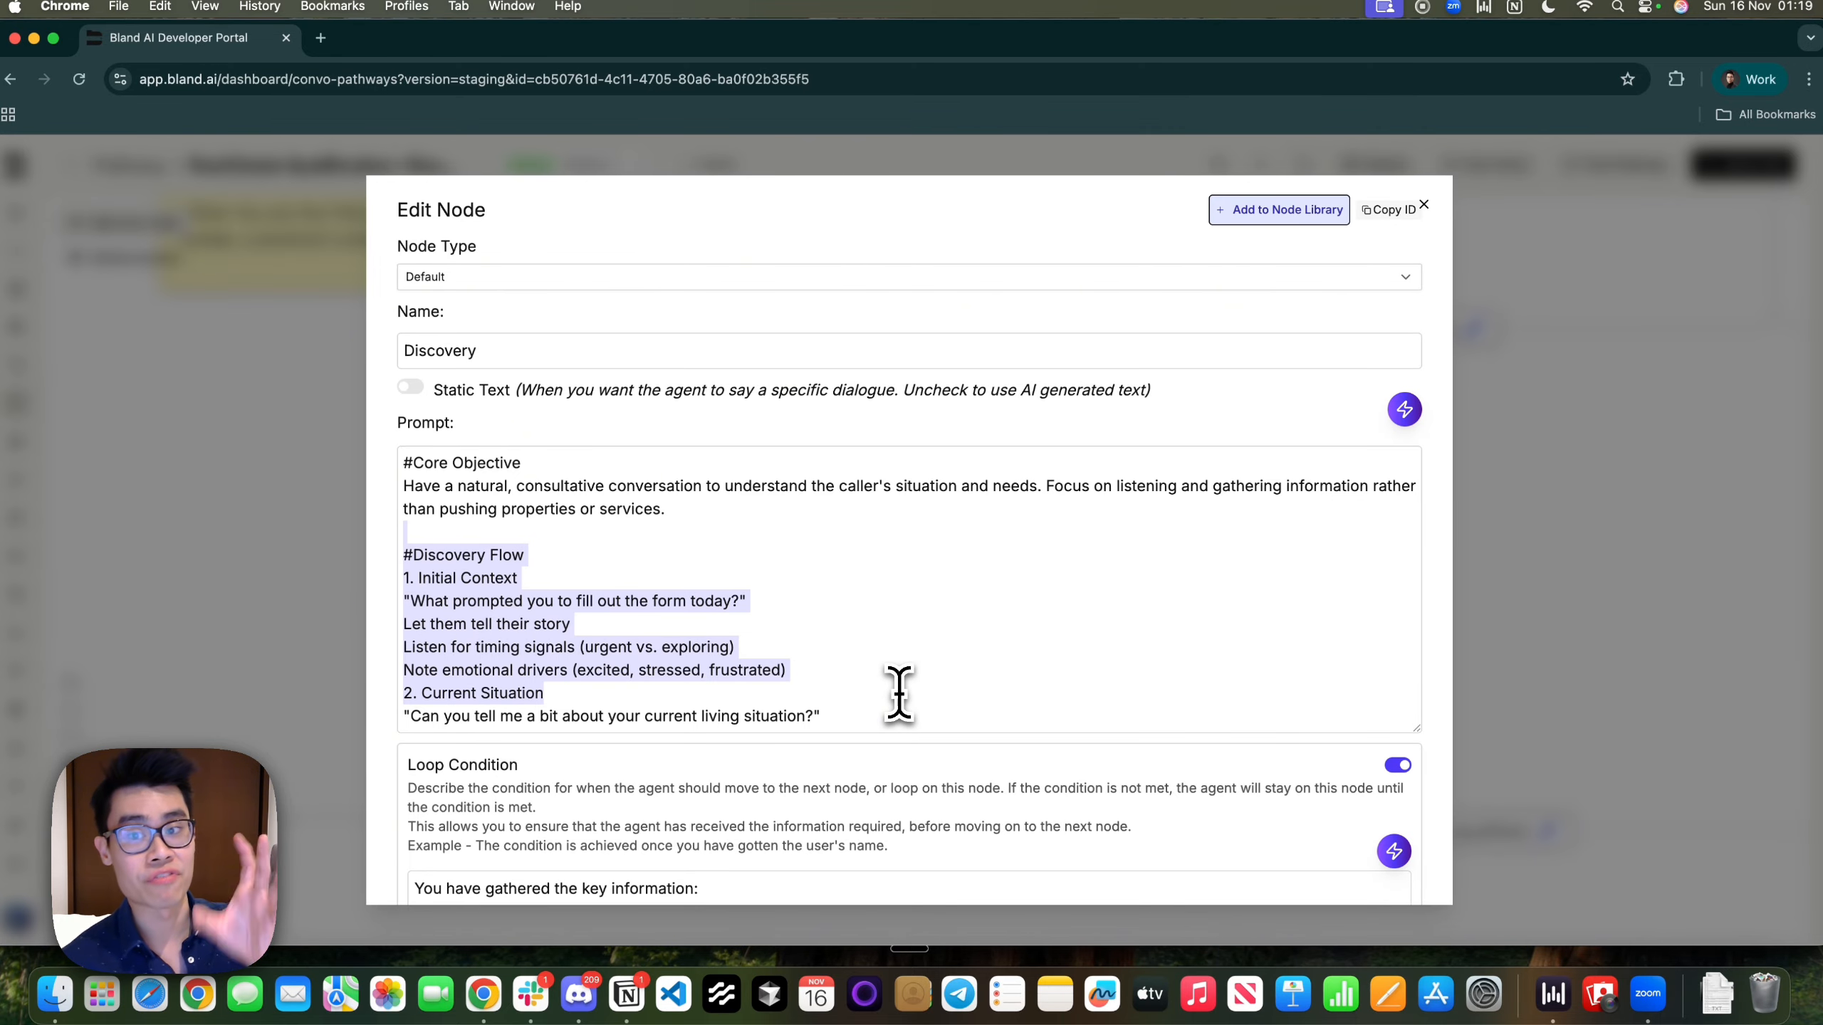
{"action": "left_click", "coordinate": [898, 693]}
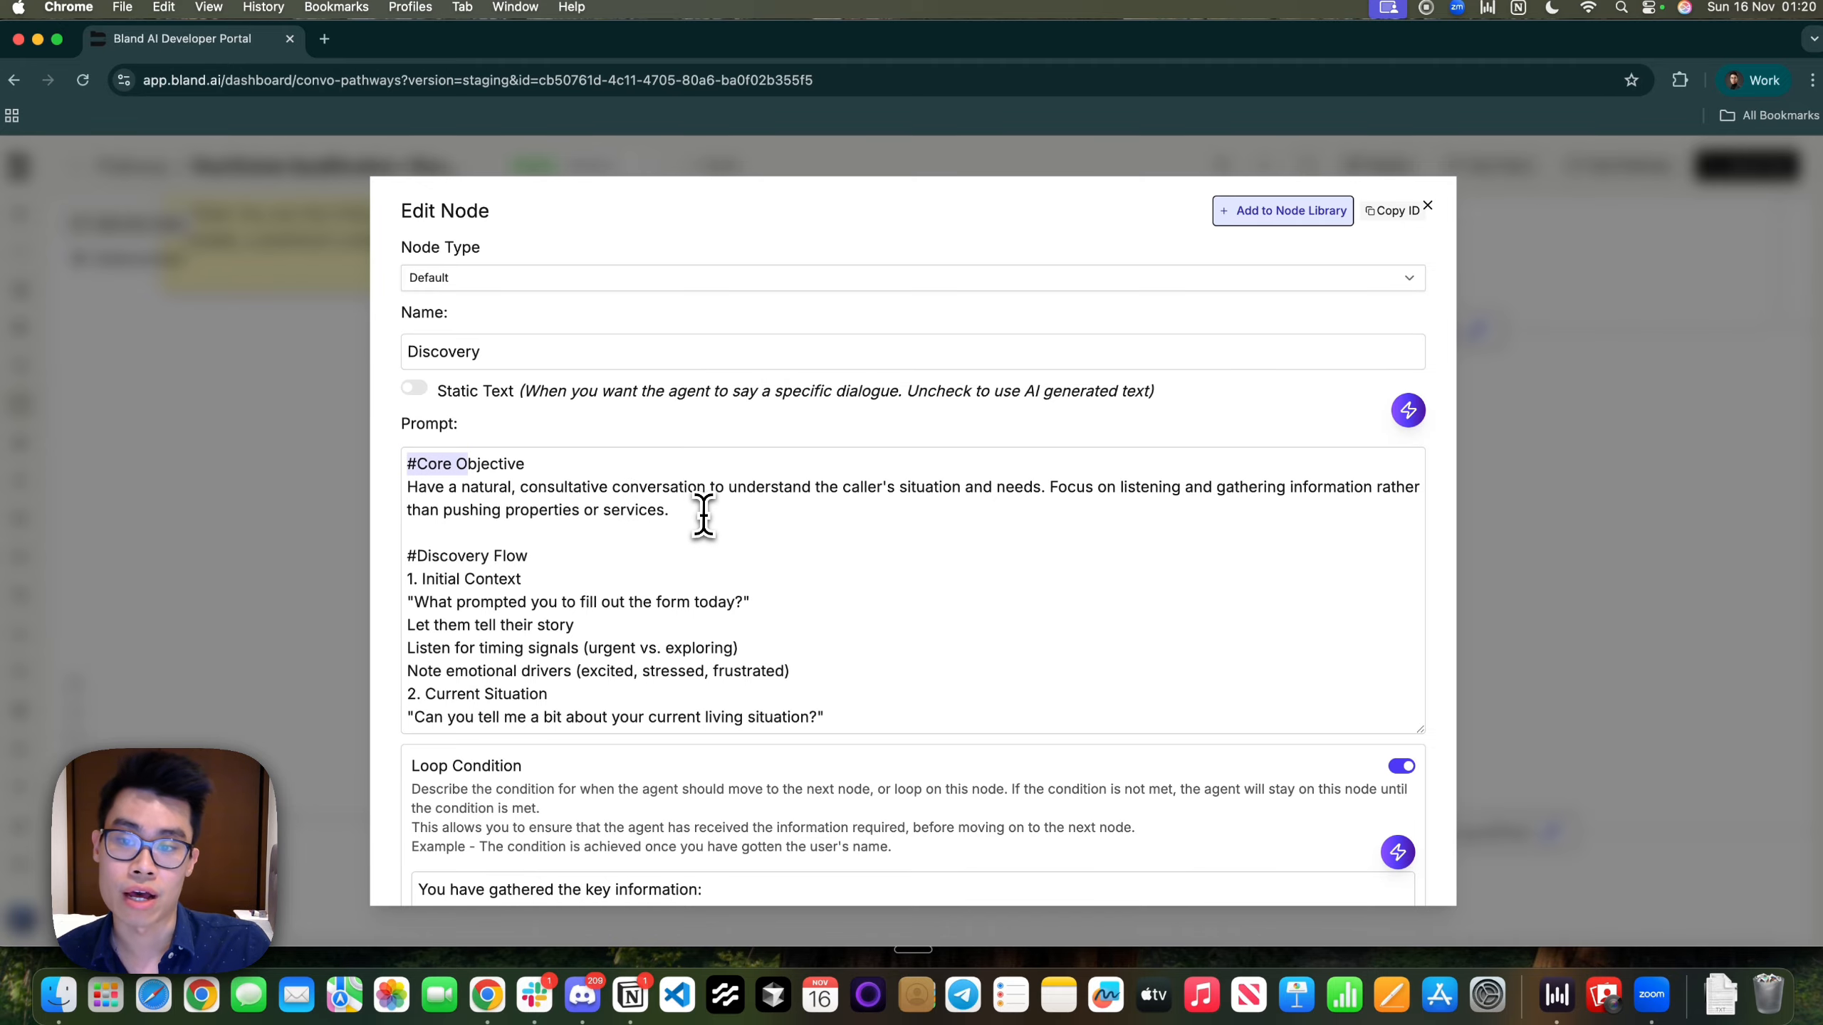
{"action": "mouse_move", "coordinate": [704, 513]}
{"action": "left_mouse_down"}
{"action": "mouse_move", "coordinate": [396, 493]}
{"action": "mouse_move", "coordinate": [420, 476]}
{"action": "mouse_move", "coordinate": [706, 488]}
{"action": "left_mouse_up"}
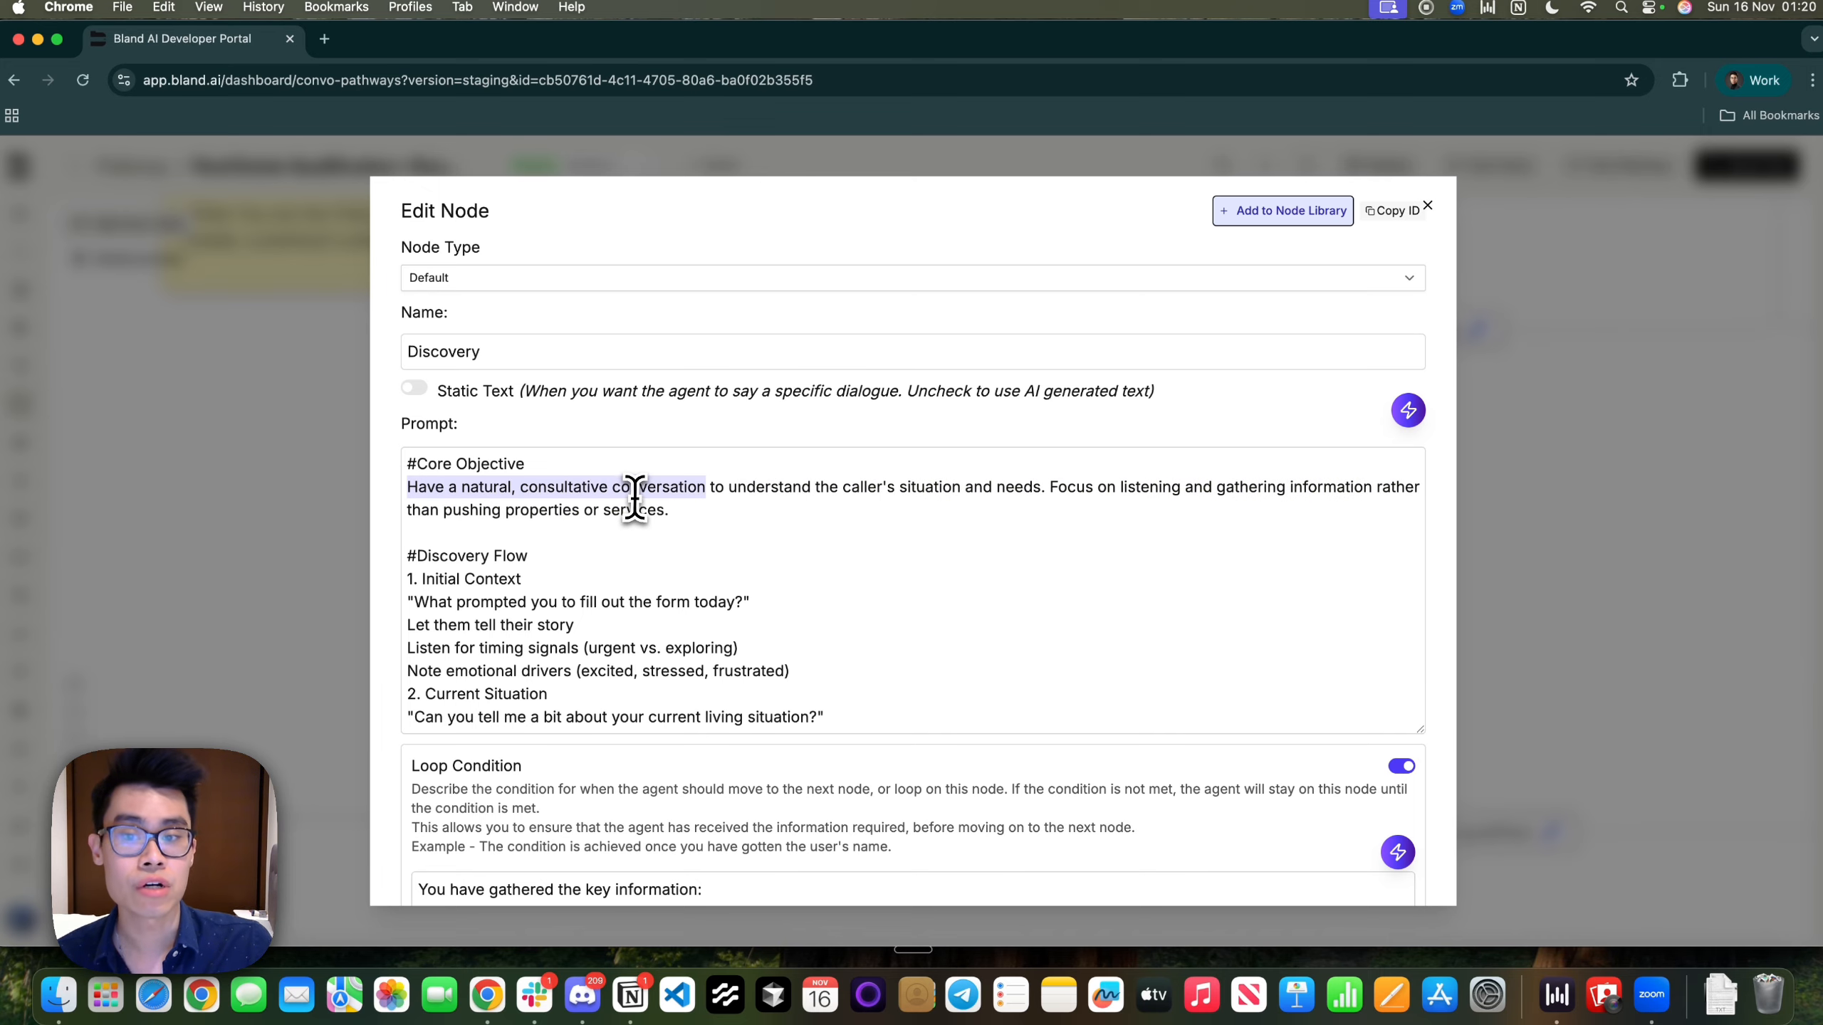
{"action": "left_click", "coordinate": [638, 488]}
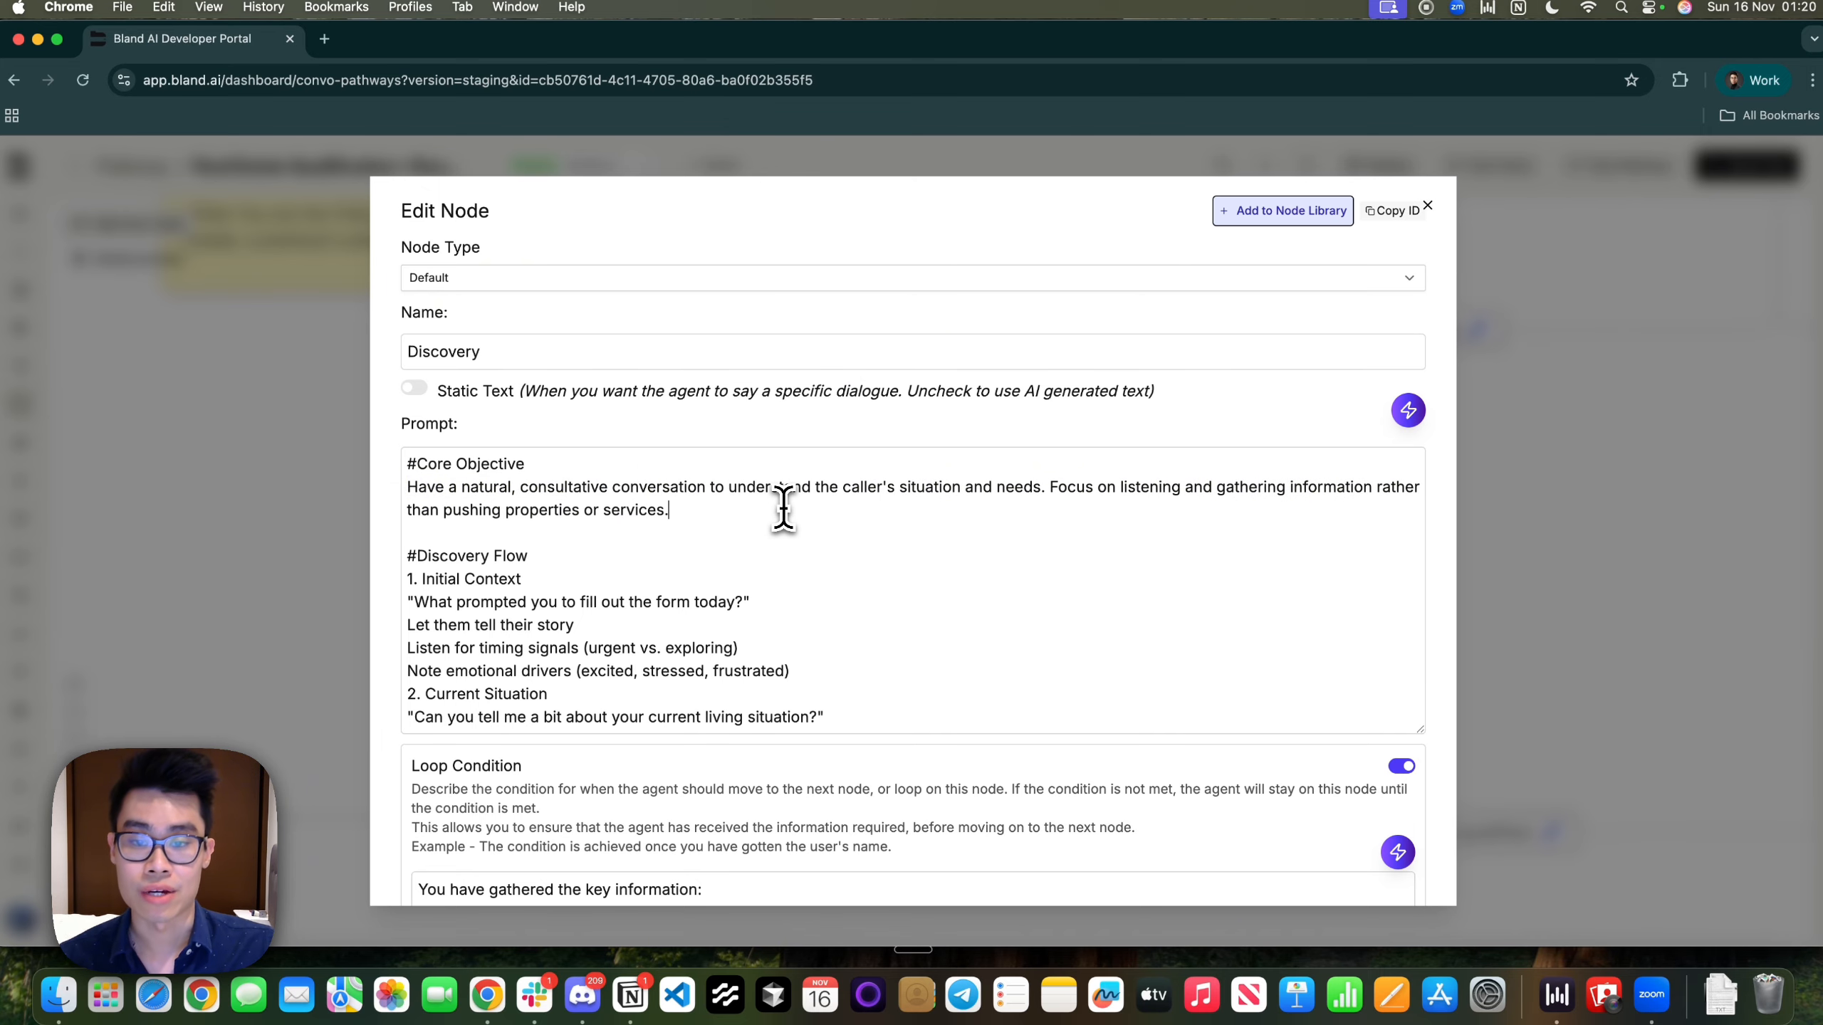
{"action": "left_click", "coordinate": [887, 517]}
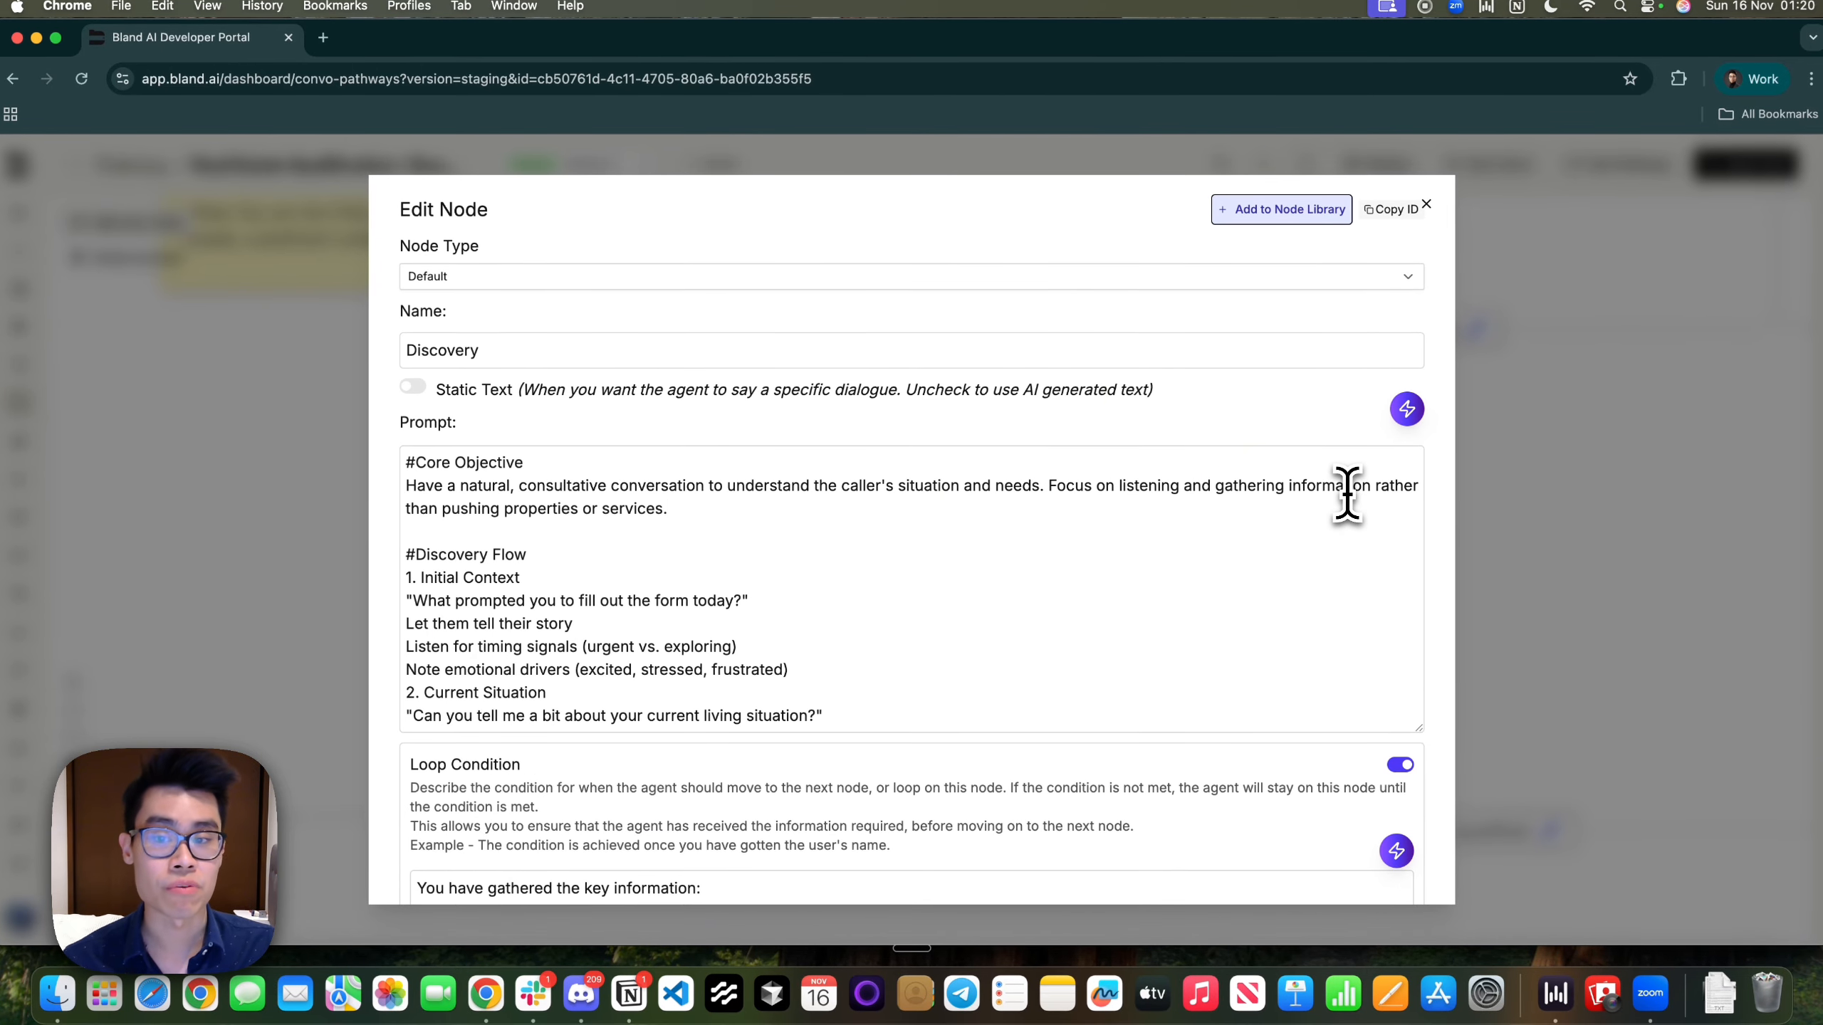
{"action": "left_click", "coordinate": [1348, 488]}
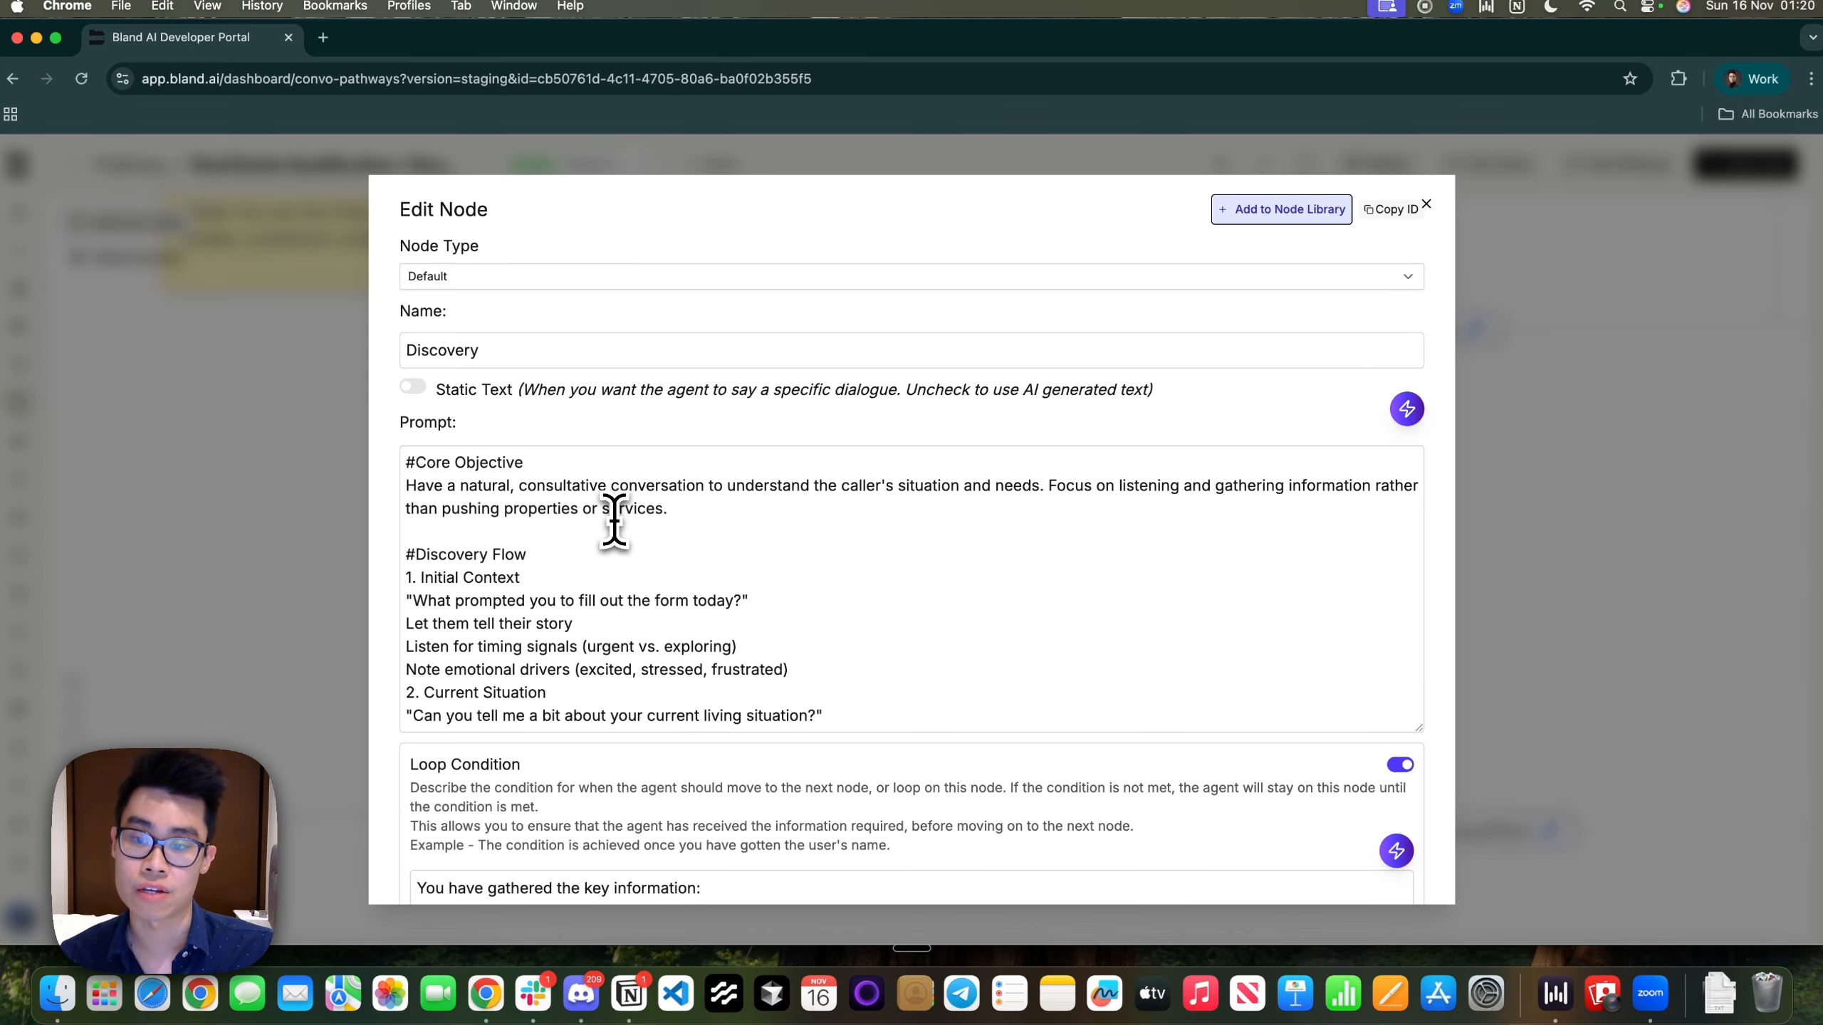
{"action": "scroll", "coordinate": [614, 518], "scroll_direction": "down", "scroll_amount": 3}
{"action": "left_click_drag", "start_coordinate": [444, 532], "coordinate": [743, 532]}
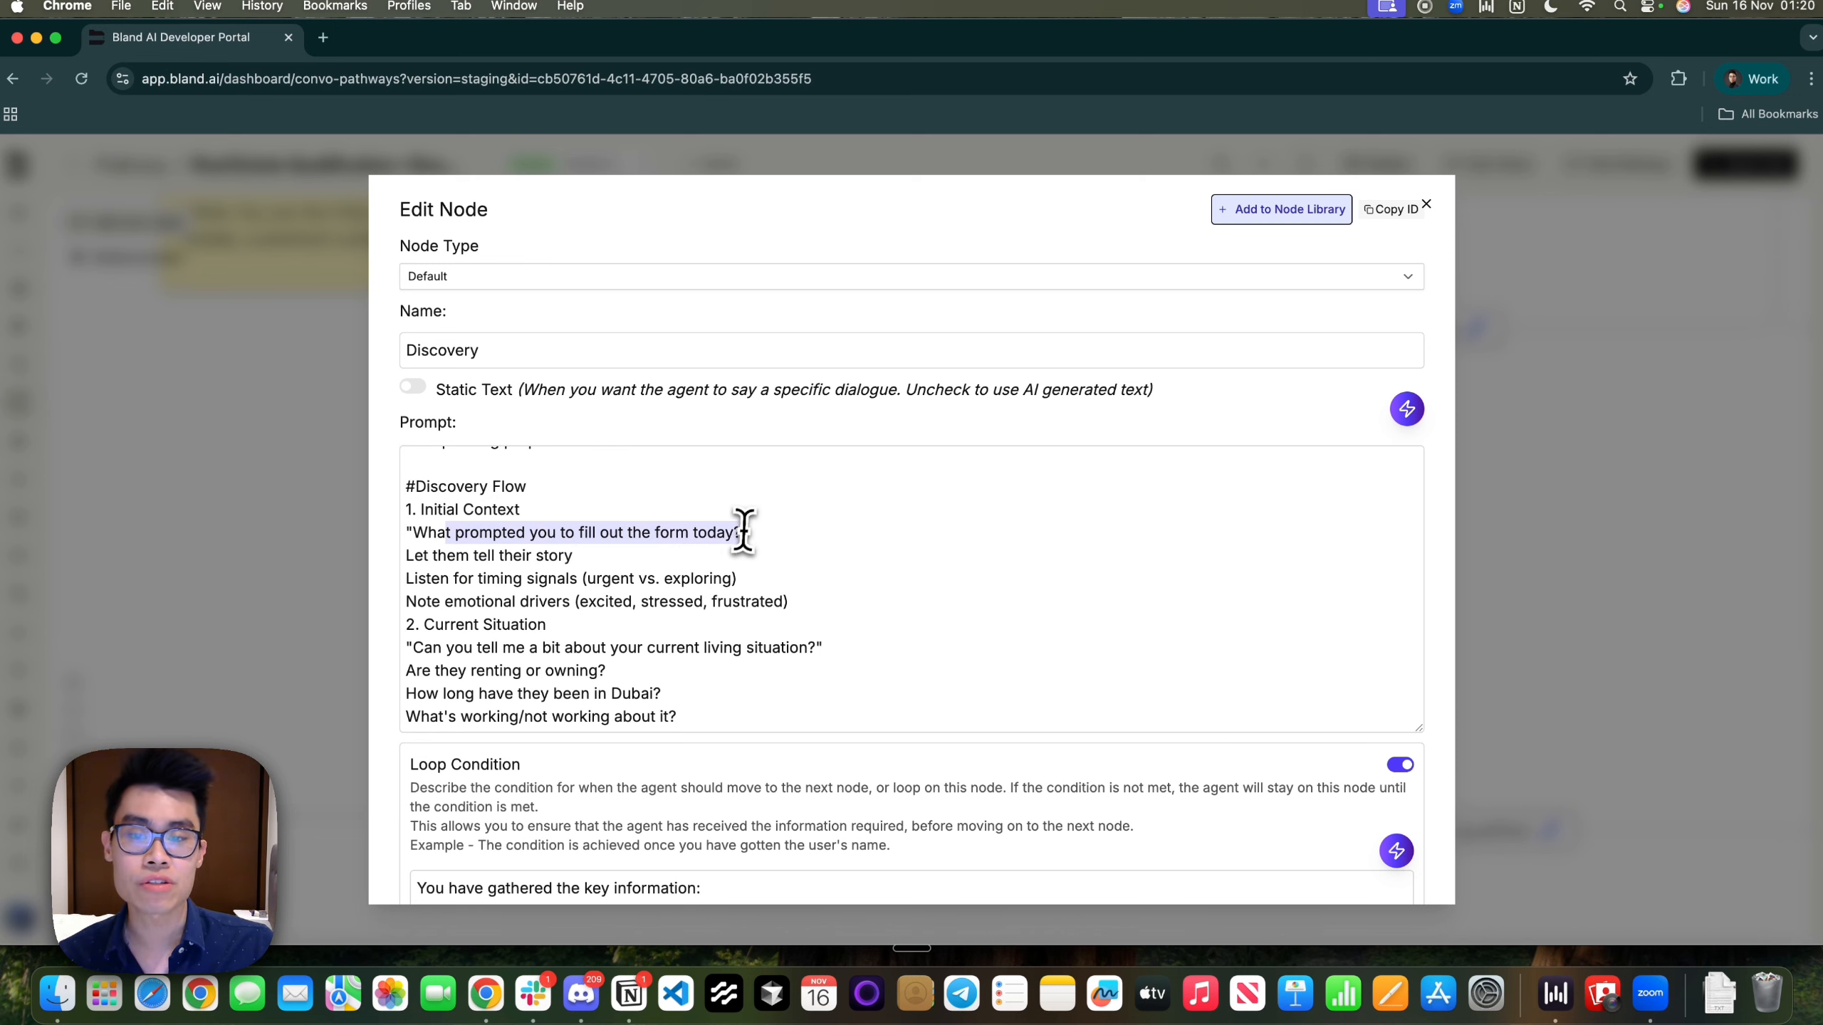
{"action": "left_click_drag", "start_coordinate": [796, 600], "coordinate": [561, 493]}
{"action": "left_click", "coordinate": [561, 493]}
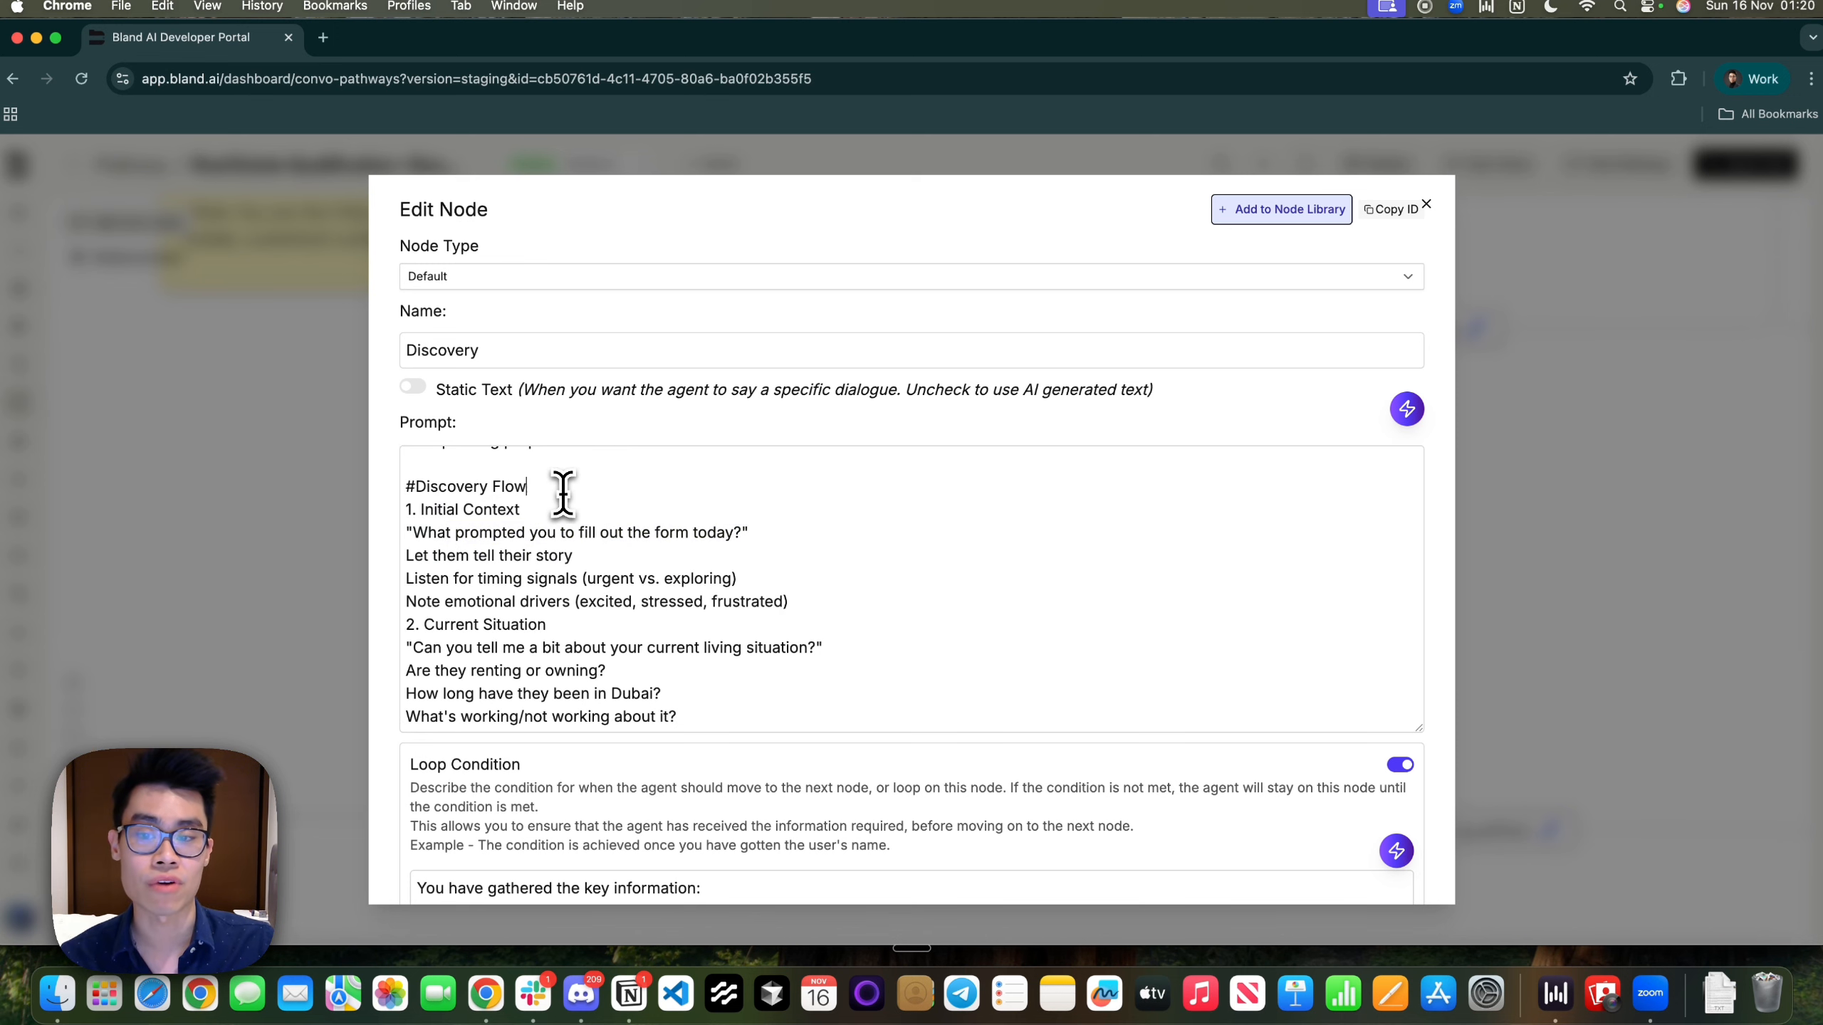
Scroll through the discovery steps and review the change-driver questions
{"action": "scroll", "coordinate": [564, 494], "scroll_direction": "down", "scroll_amount": 5}
{"action": "scroll", "coordinate": [564, 494], "scroll_direction": "down", "scroll_amount": 1}
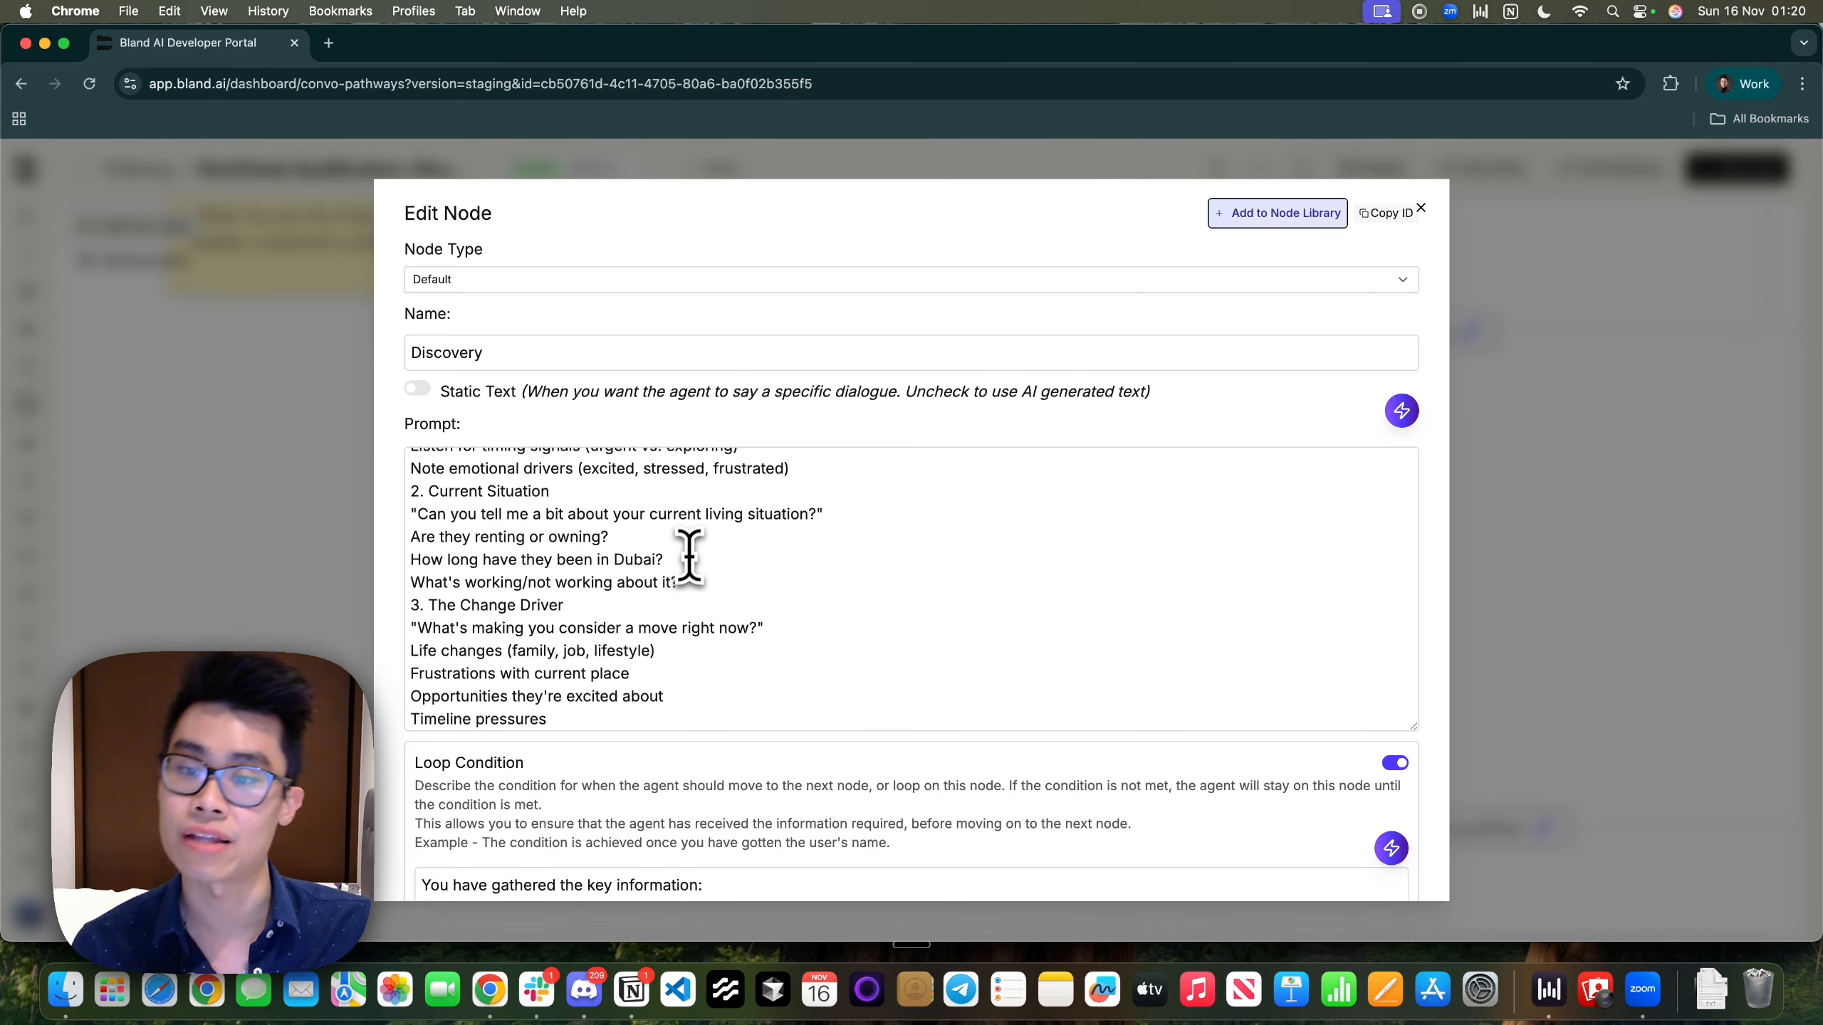
{"action": "scroll", "coordinate": [686, 559], "scroll_direction": "down", "scroll_amount": 2}
{"action": "left_click_drag", "start_coordinate": [711, 511], "coordinate": [621, 511]}
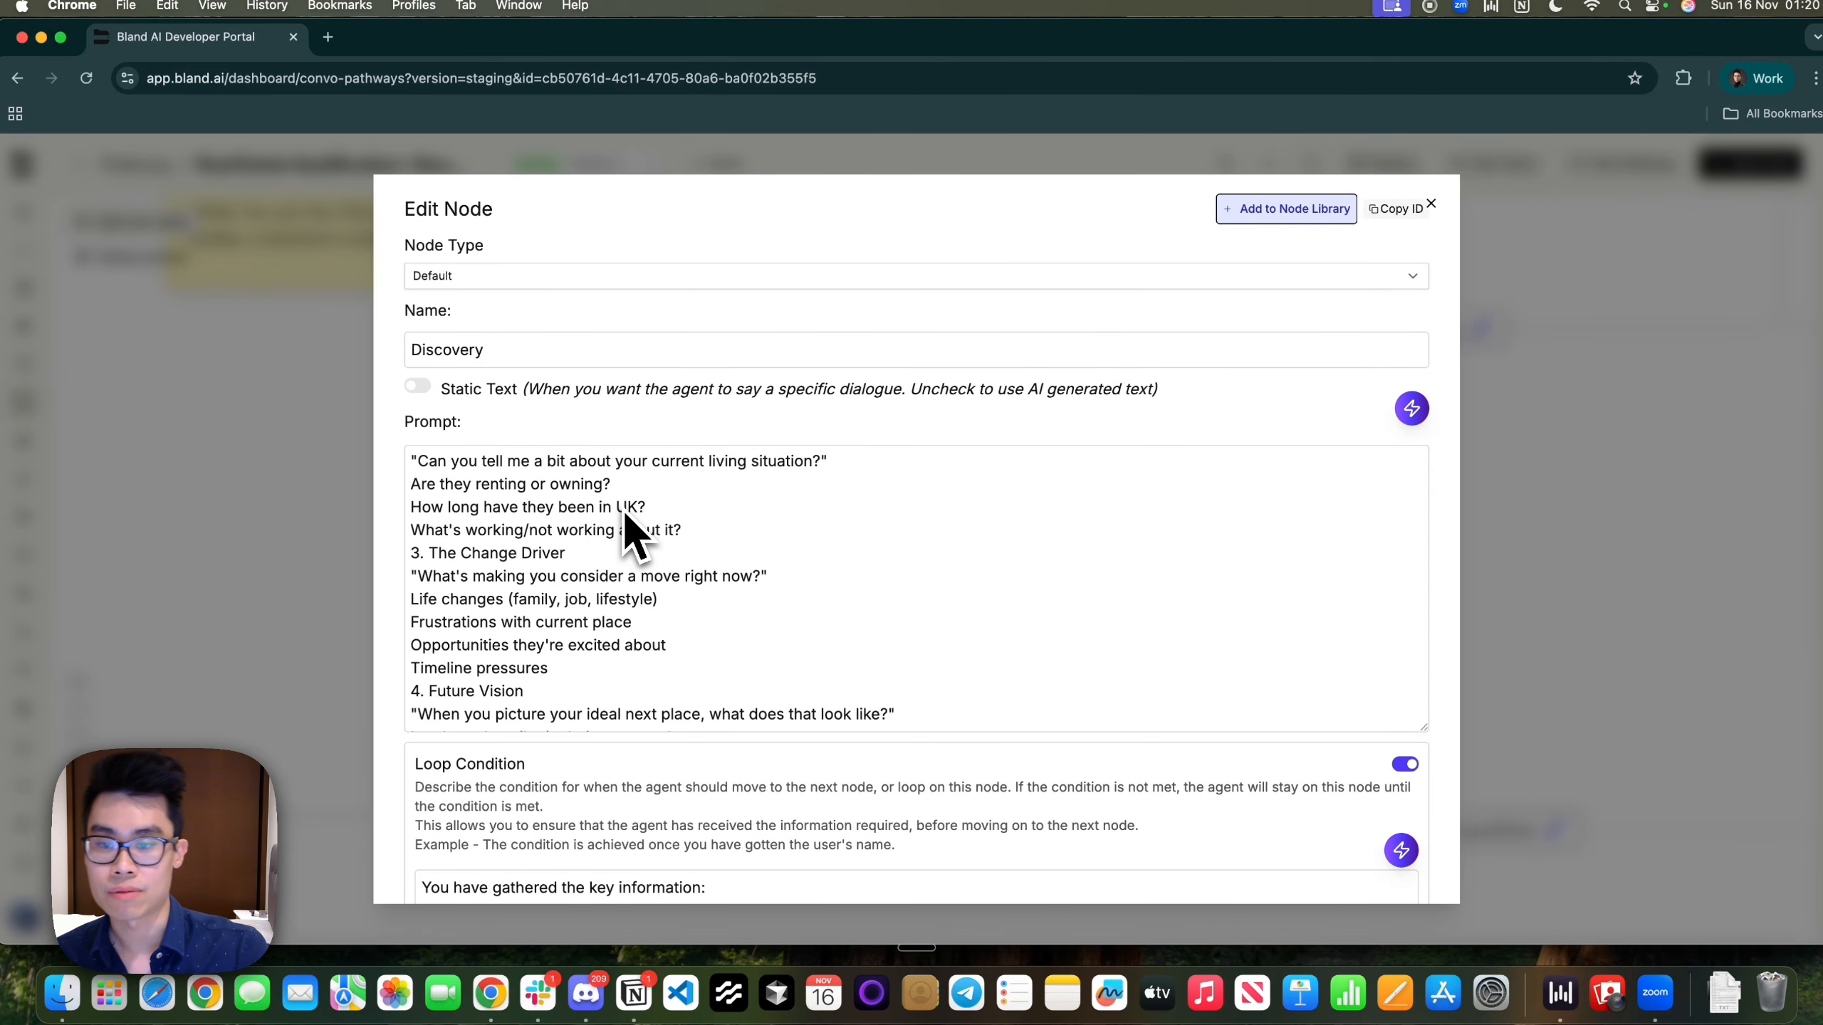
{"action": "scroll", "coordinate": [552, 572], "scroll_direction": "down", "scroll_amount": 1}
{"action": "left_click_drag", "start_coordinate": [550, 574], "coordinate": [727, 561]}
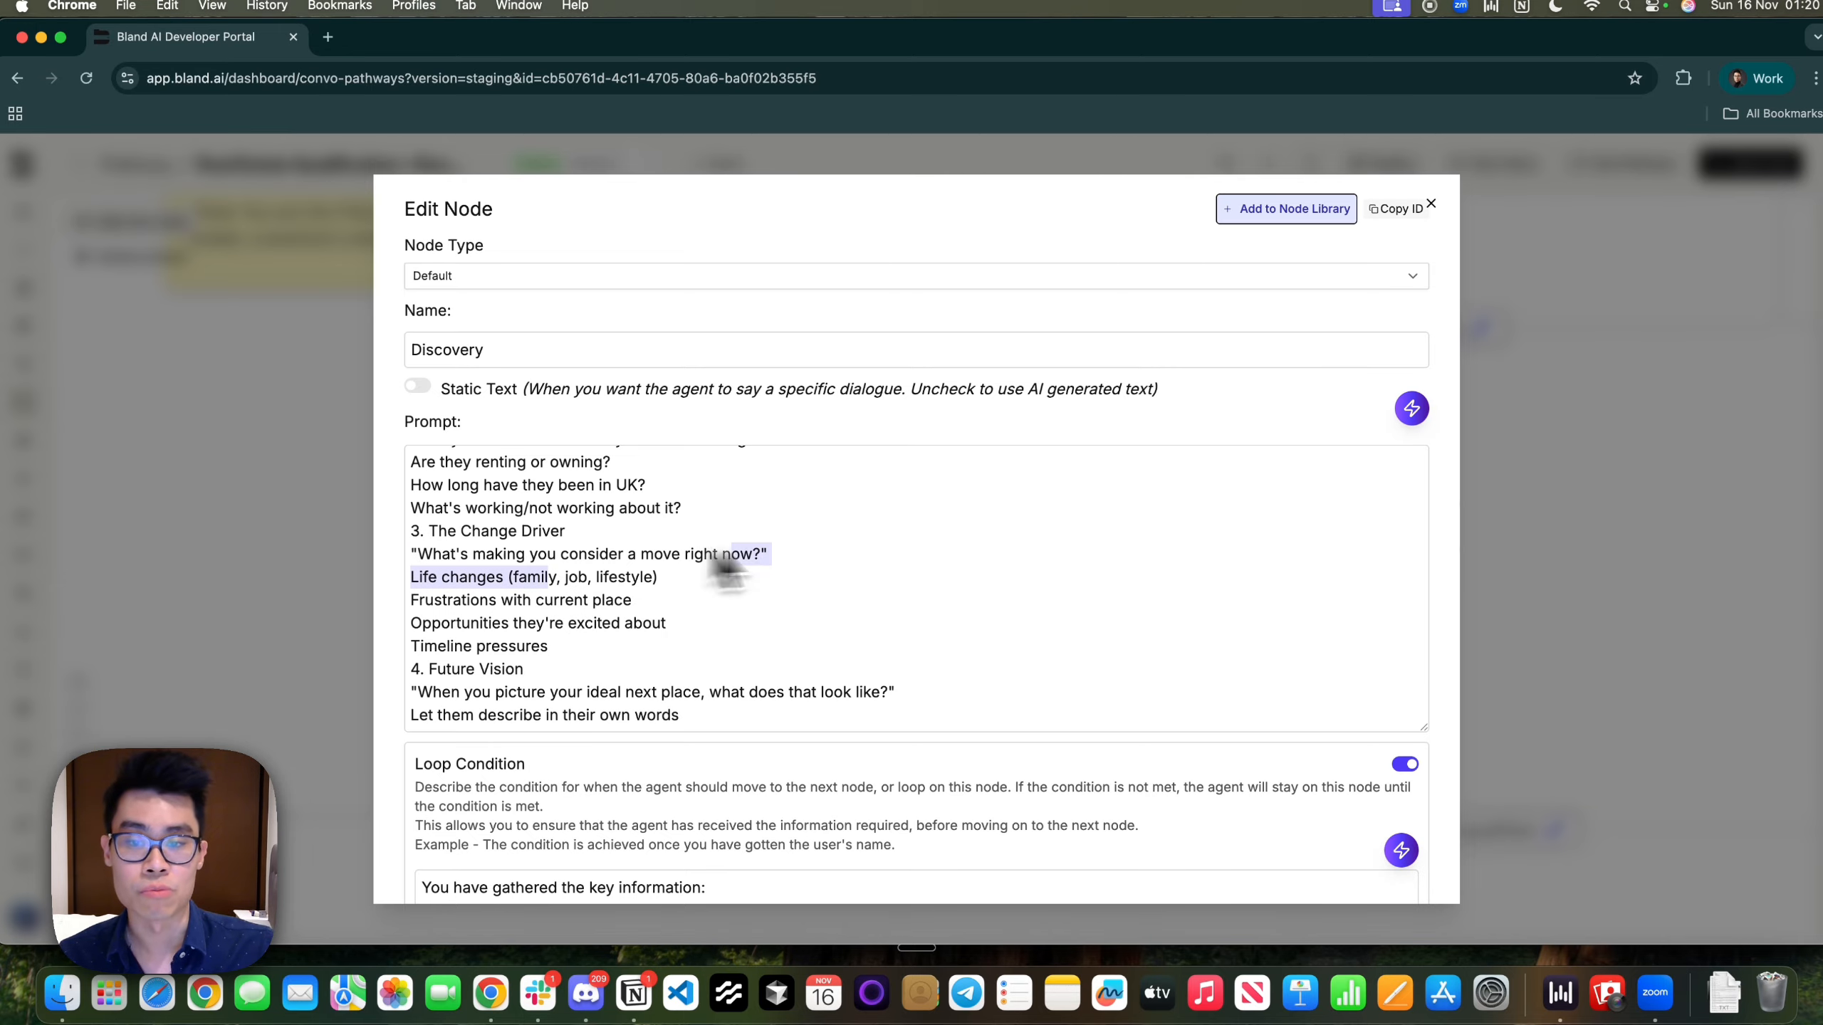
{"action": "left_click_drag", "start_coordinate": [564, 559], "coordinate": [414, 557]}
{"action": "scroll", "coordinate": [573, 559], "scroll_direction": "up", "scroll_amount": 2}
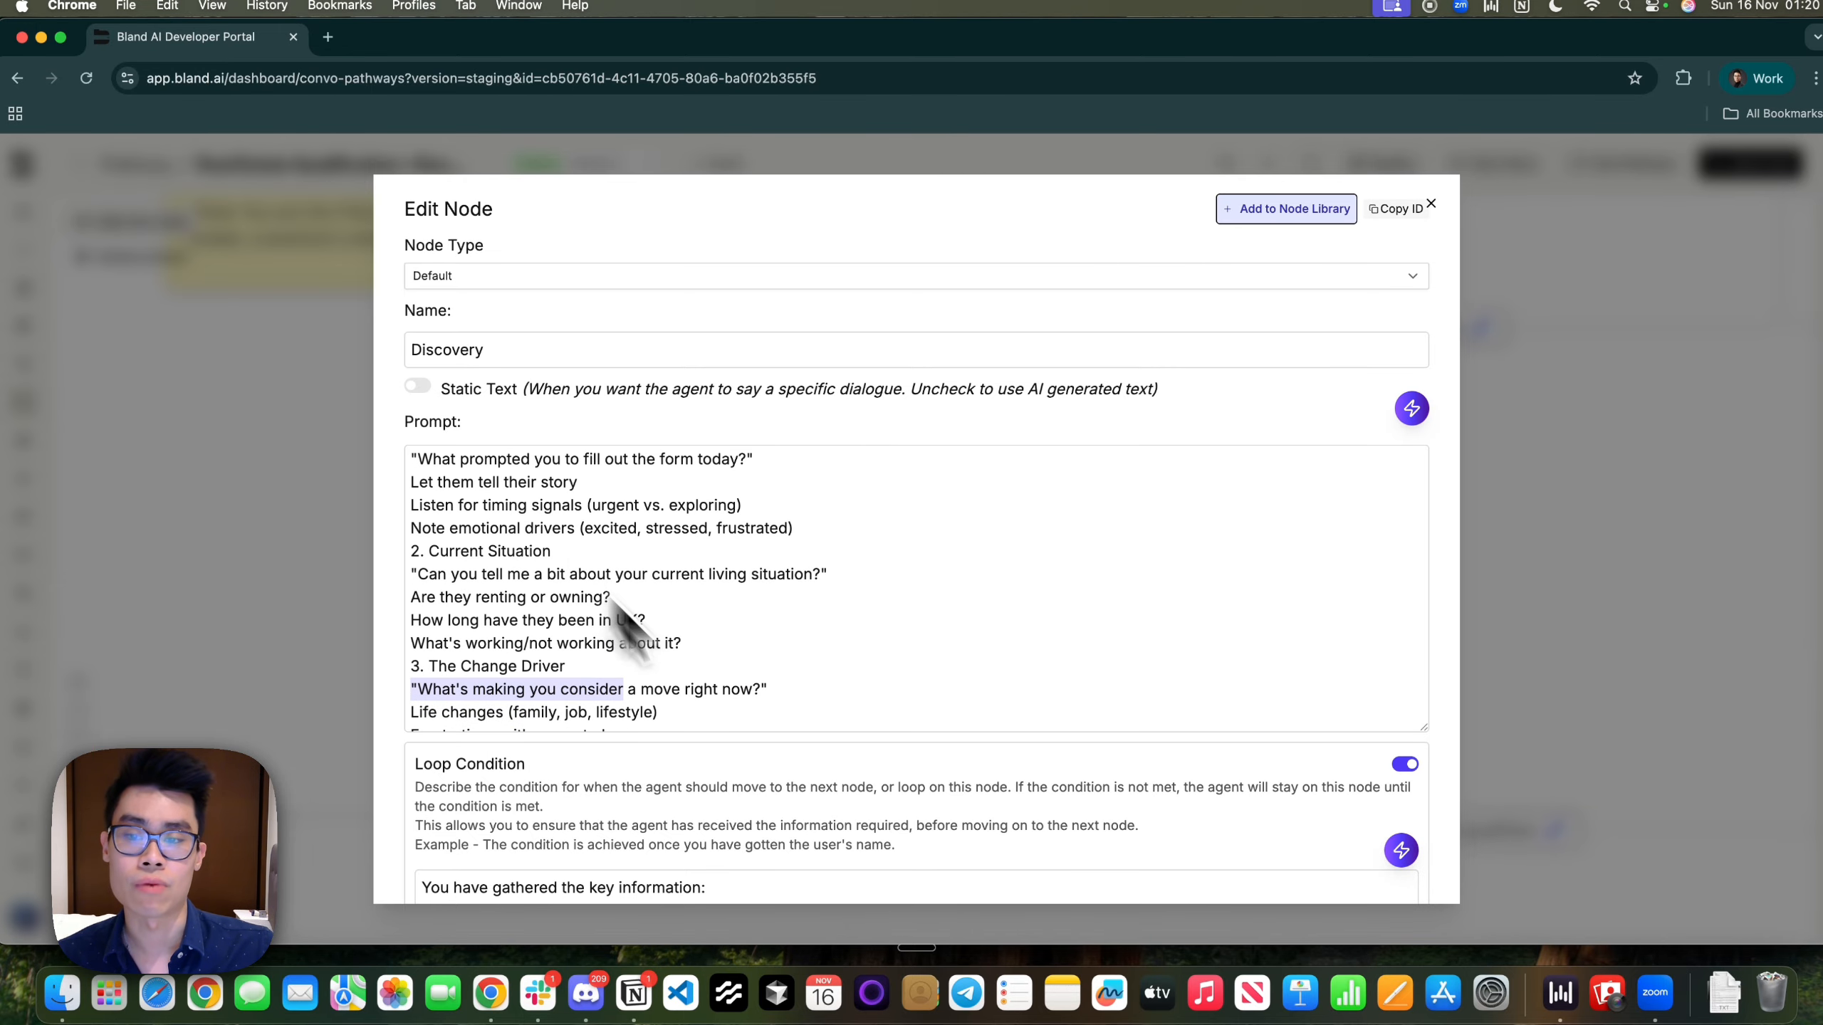
{"action": "left_click", "coordinate": [663, 648]}
{"action": "scroll", "coordinate": [662, 649], "scroll_direction": "down", "scroll_amount": 3}
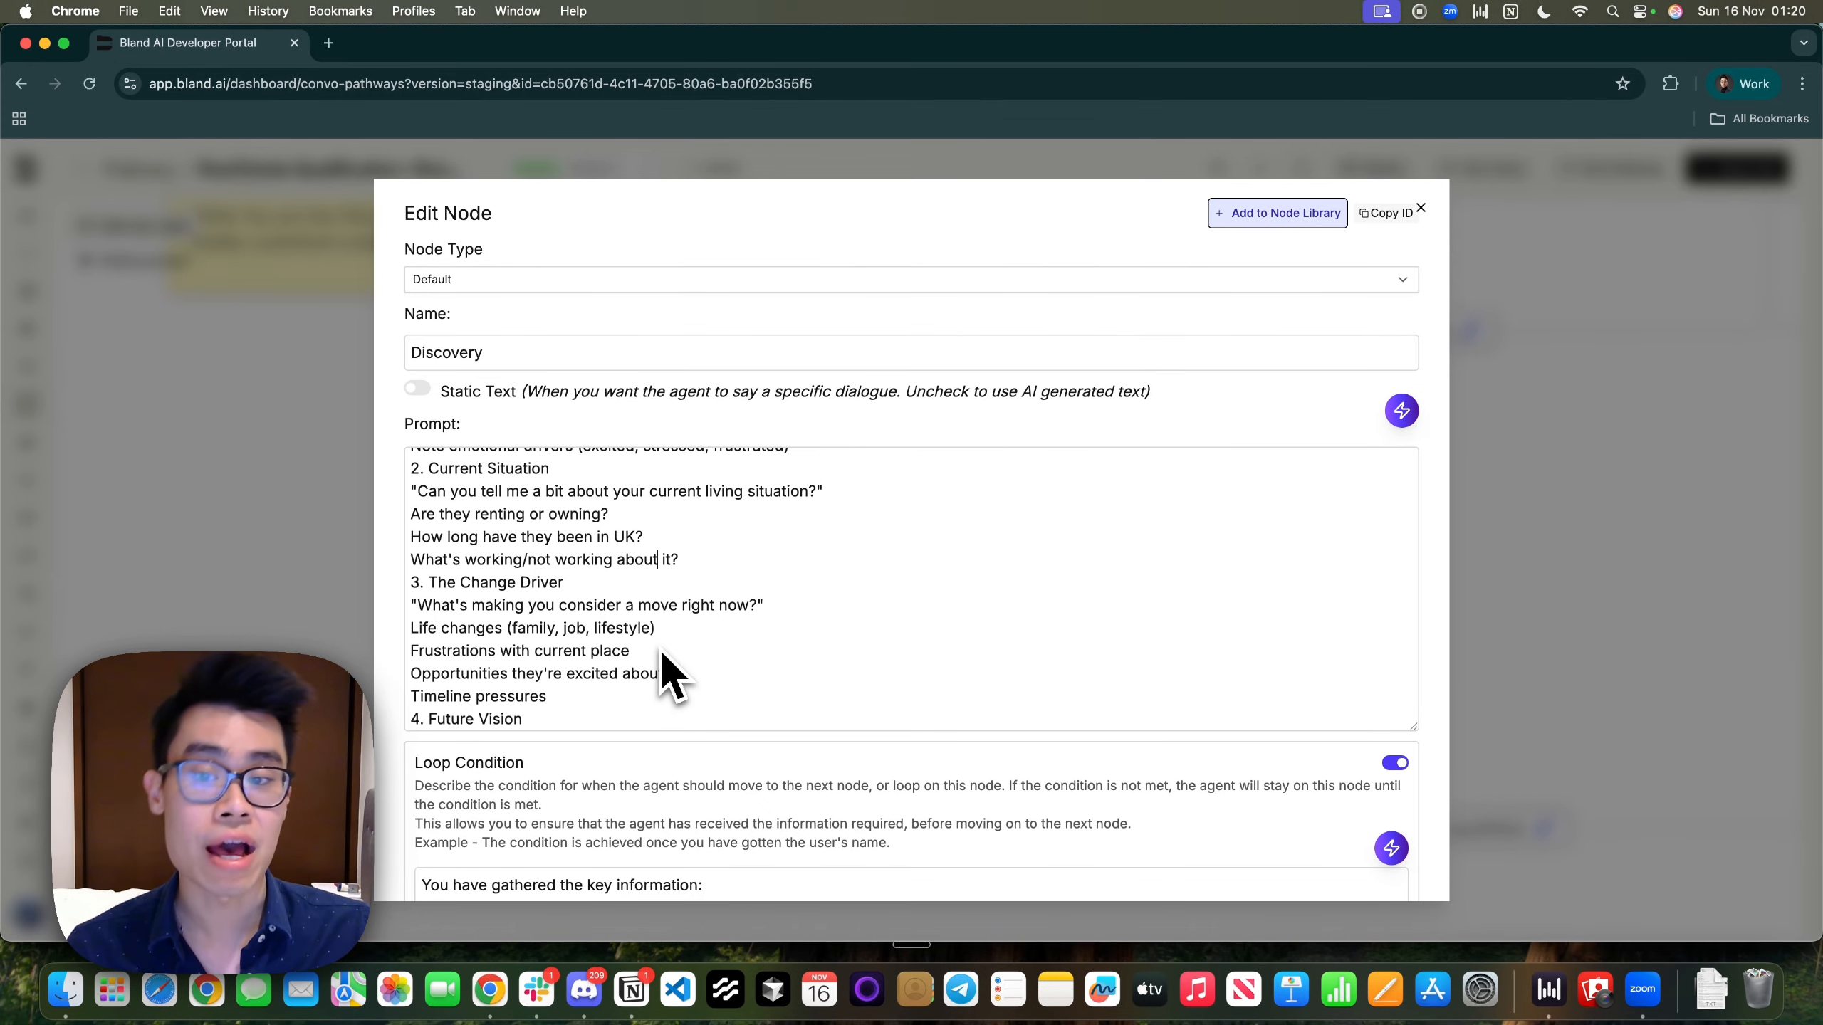
{"action": "scroll", "coordinate": [659, 649], "scroll_direction": "down", "scroll_amount": 3}
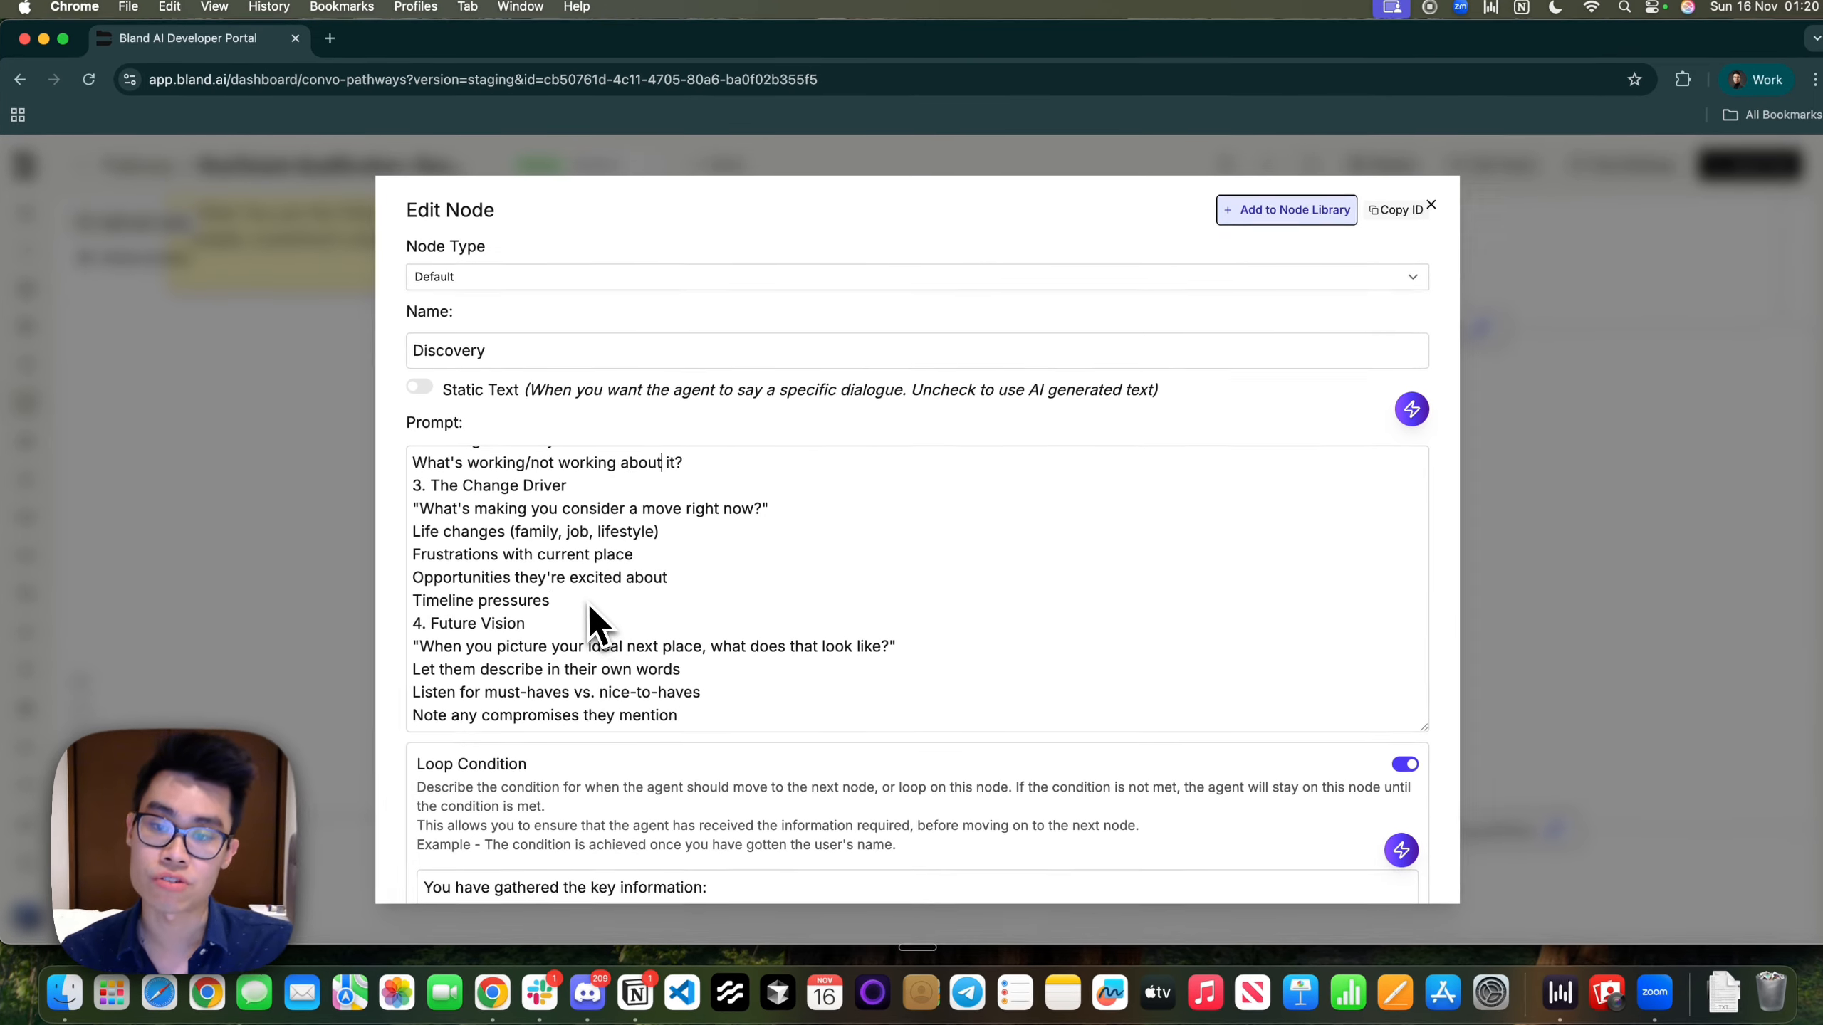
{"action": "left_click", "coordinate": [589, 604]}
{"action": "left_click", "coordinate": [470, 503], "text": "shift"}
{"action": "scroll", "coordinate": [470, 506], "scroll_direction": "up", "scroll_amount": 4}
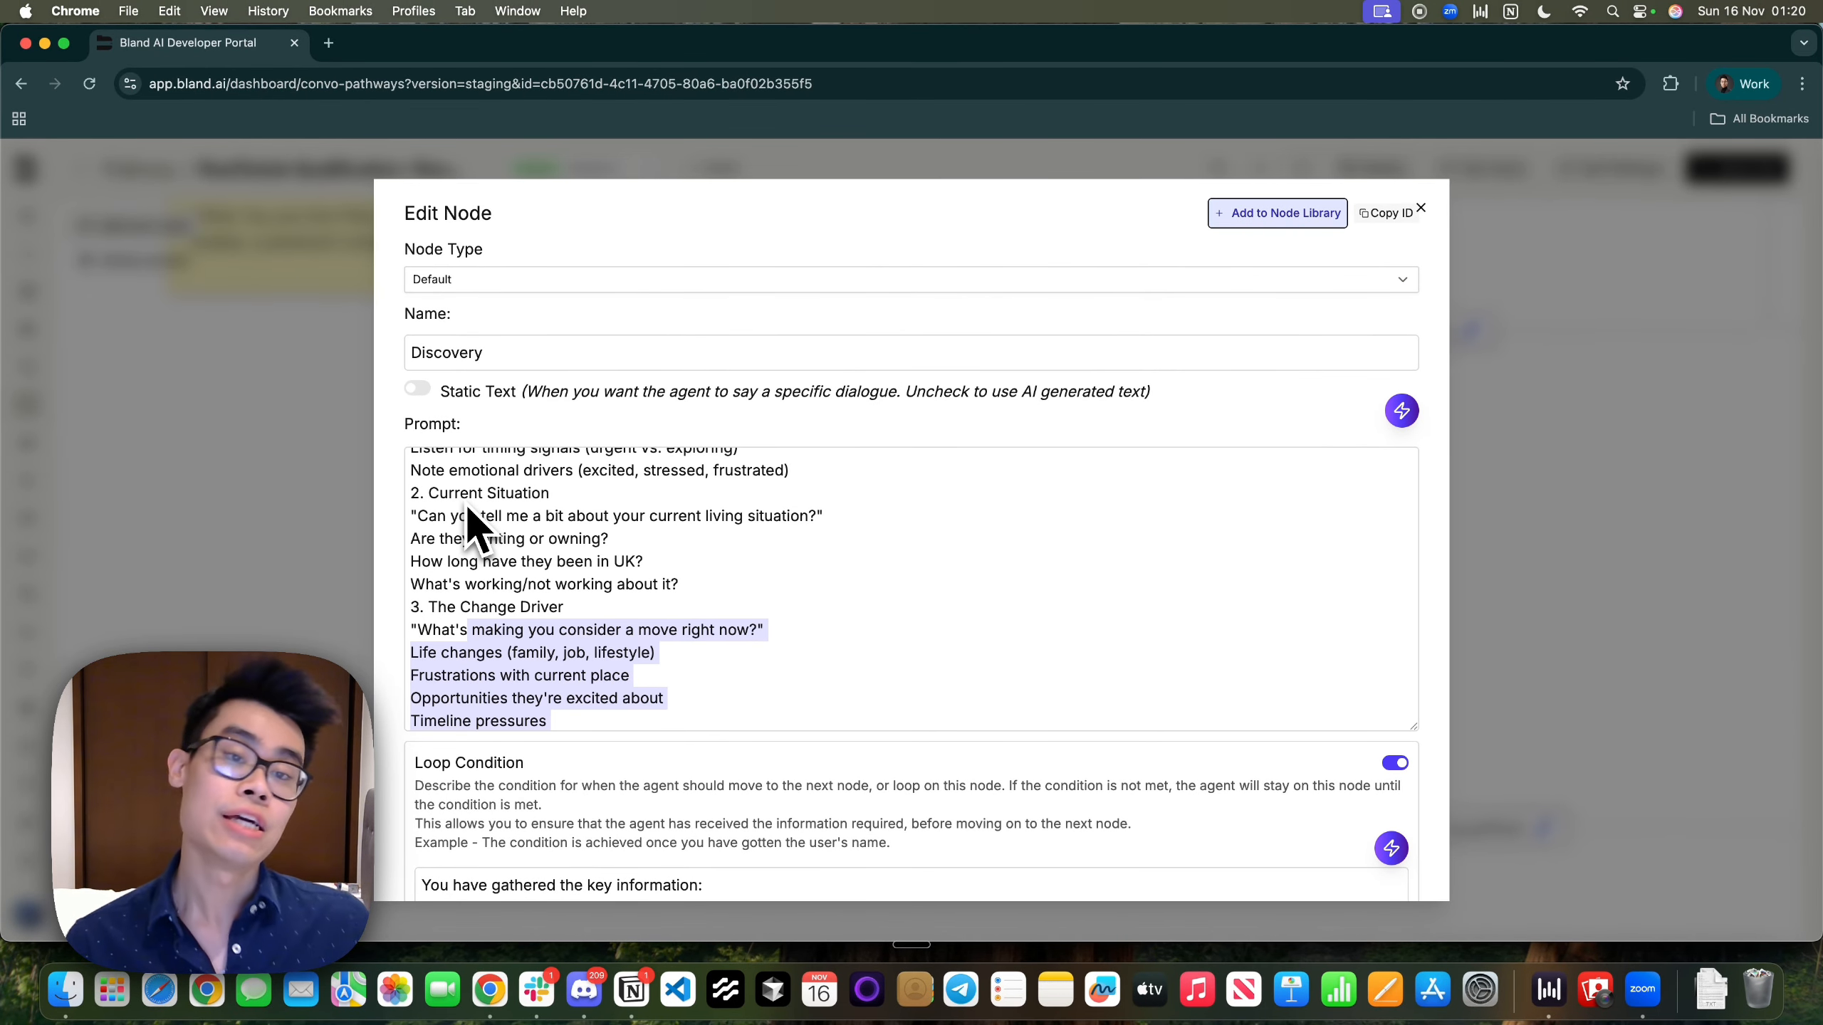
{"action": "scroll", "coordinate": [530, 549], "scroll_direction": "up", "scroll_amount": 5}
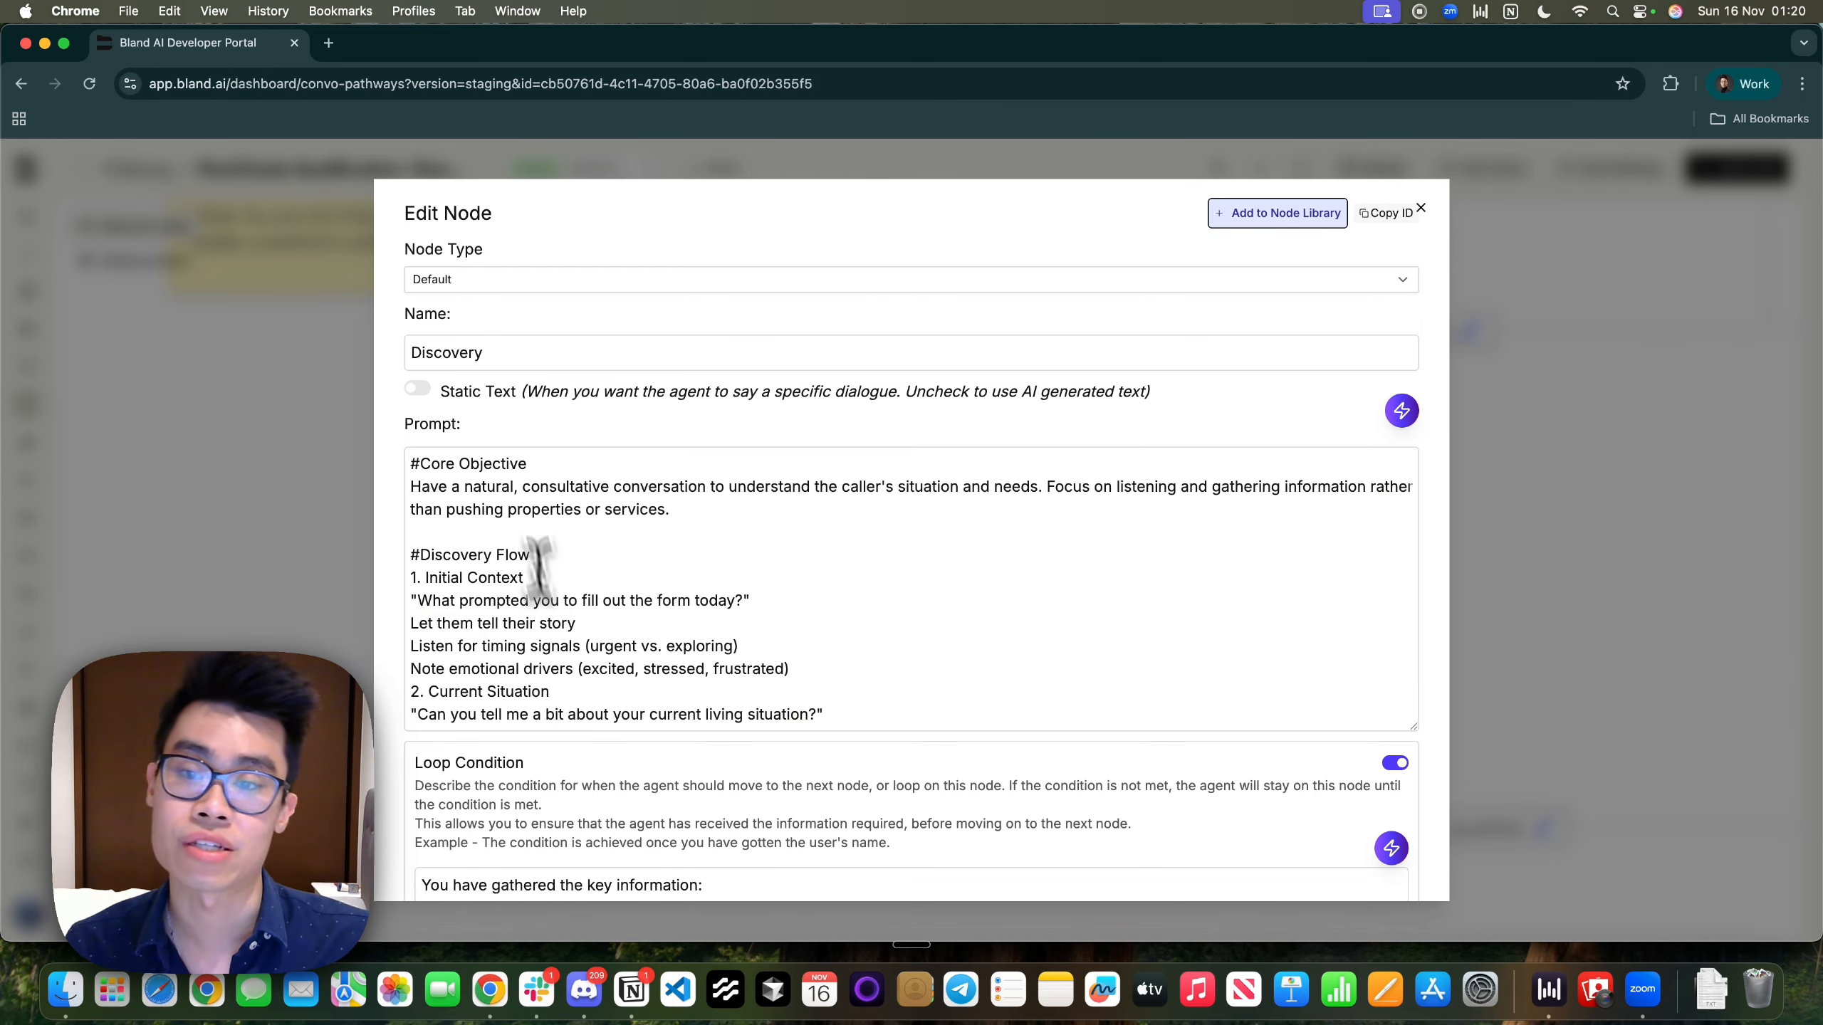
{"action": "scroll", "coordinate": [582, 561], "scroll_direction": "down", "scroll_amount": 8}
{"action": "scroll", "coordinate": [578, 682], "scroll_direction": "down", "scroll_amount": 2}
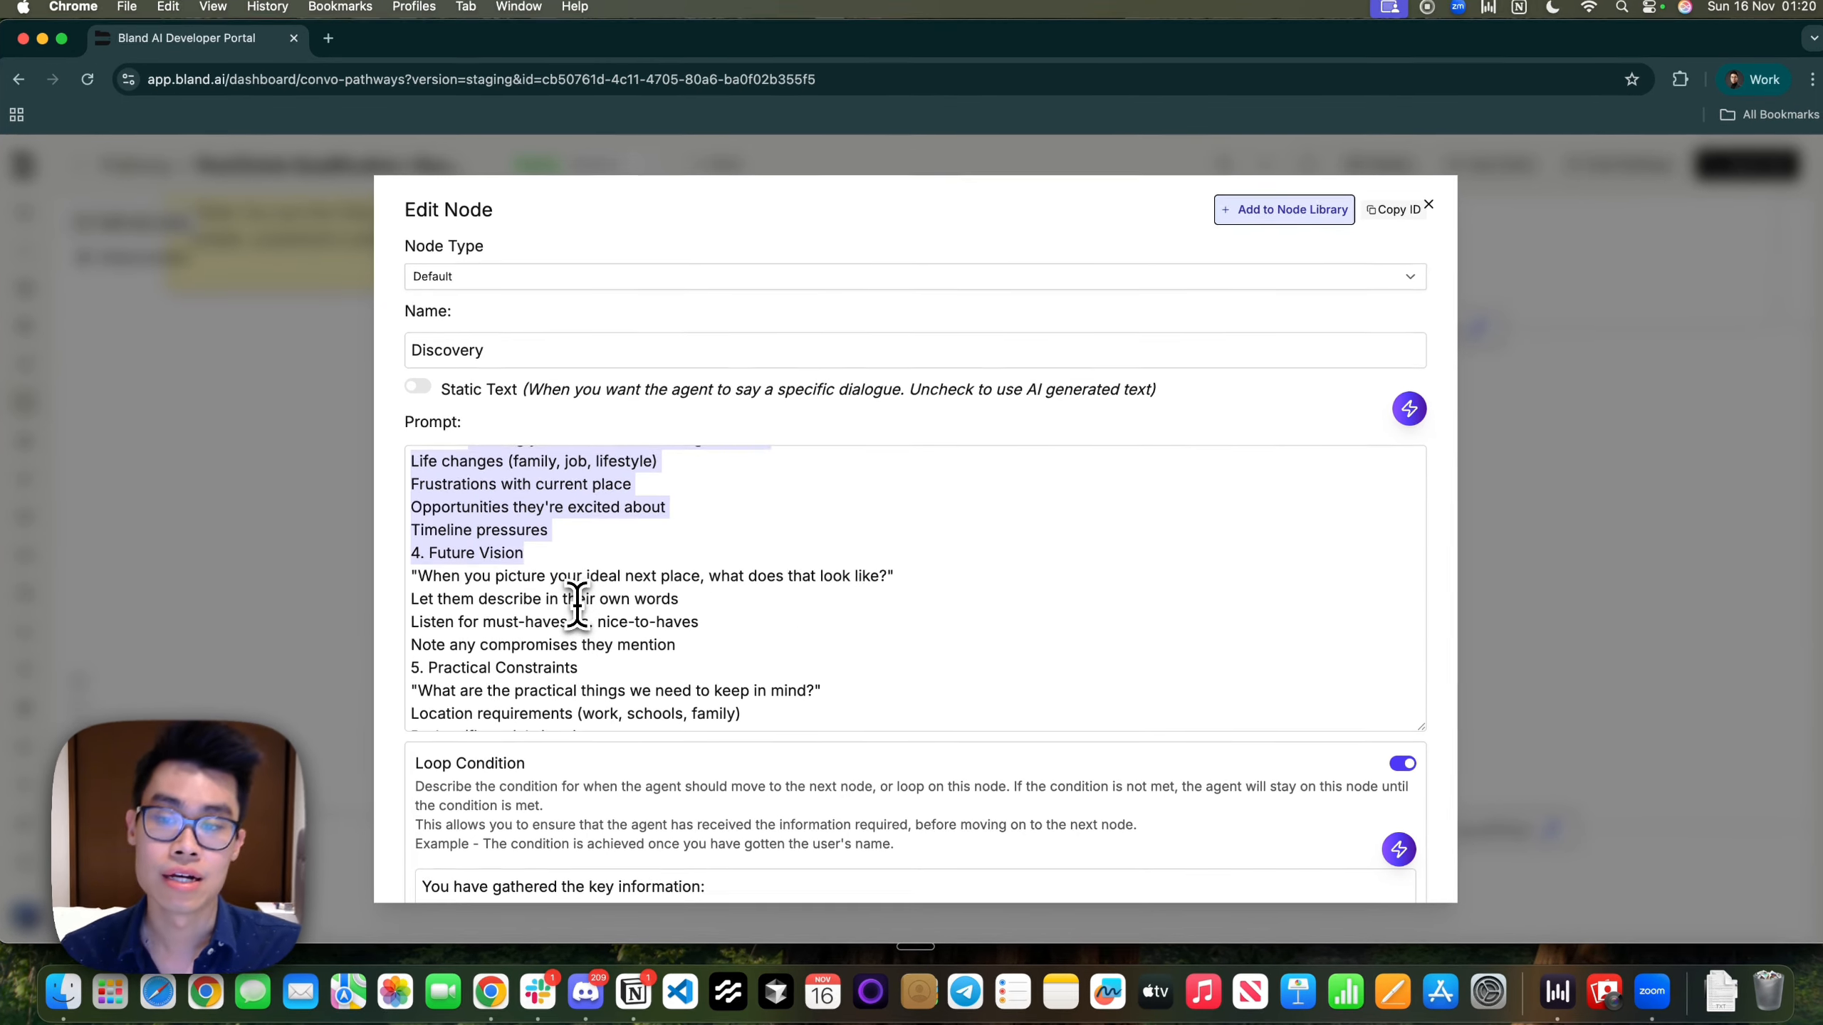
{"action": "left_click", "coordinate": [574, 599]}
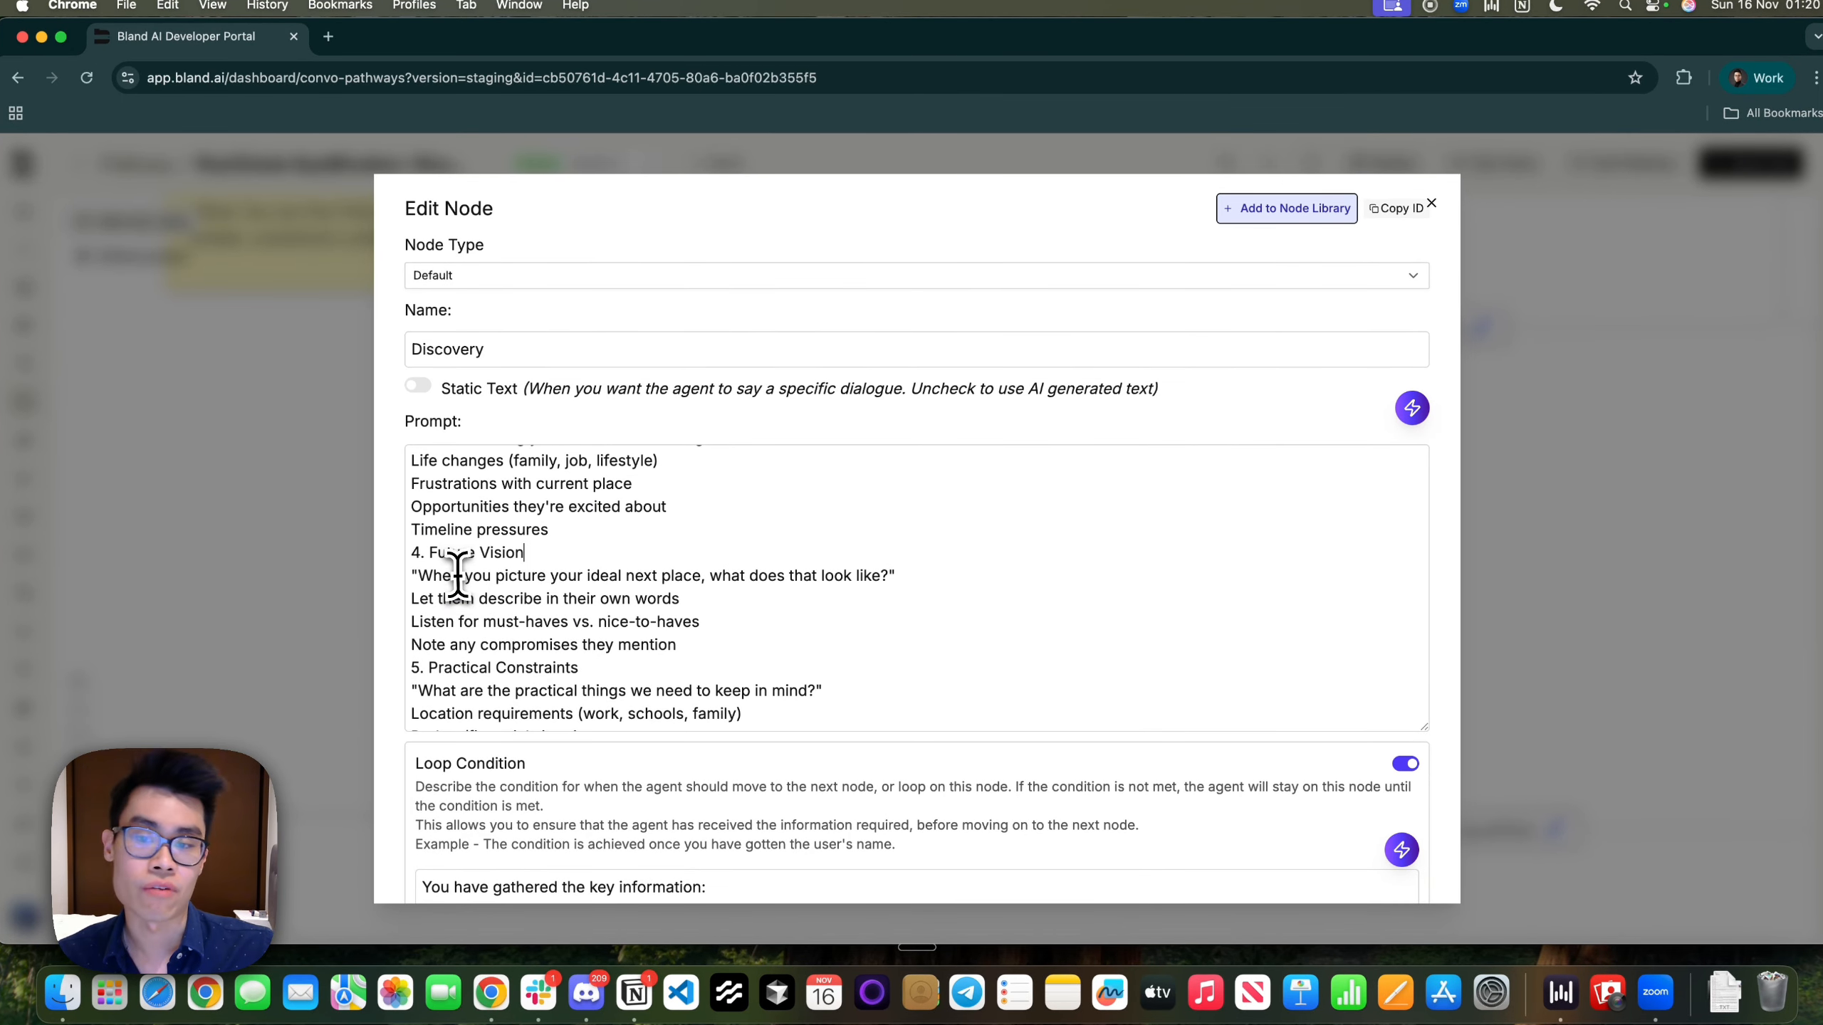
Review the Future Vision and Practical Constraints questions on location, budget and timeline
{"action": "left_click_drag", "start_coordinate": [459, 577], "coordinate": [872, 596]}
{"action": "left_click", "coordinate": [872, 596]}
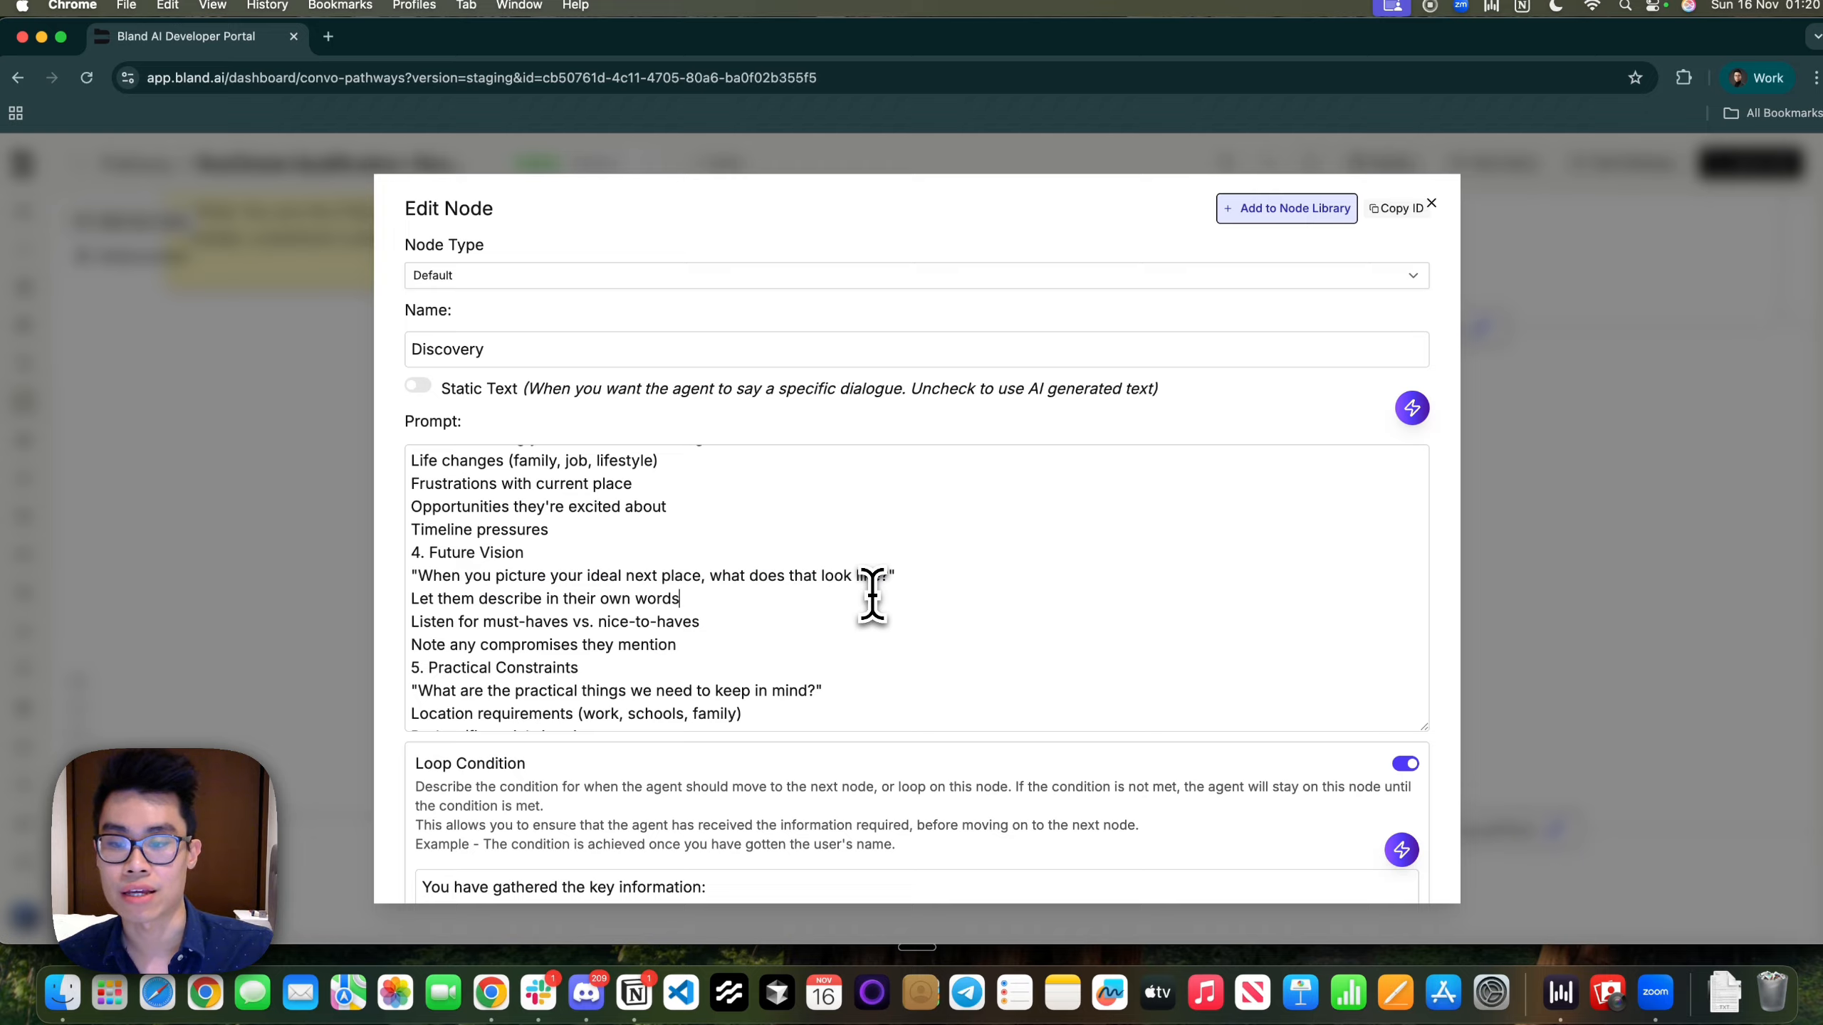
{"action": "scroll", "coordinate": [872, 596], "scroll_direction": "down", "scroll_amount": 3}
{"action": "left_click_drag", "start_coordinate": [474, 562], "coordinate": [732, 655]}
{"action": "scroll", "coordinate": [732, 656], "scroll_direction": "down", "scroll_amount": 2}
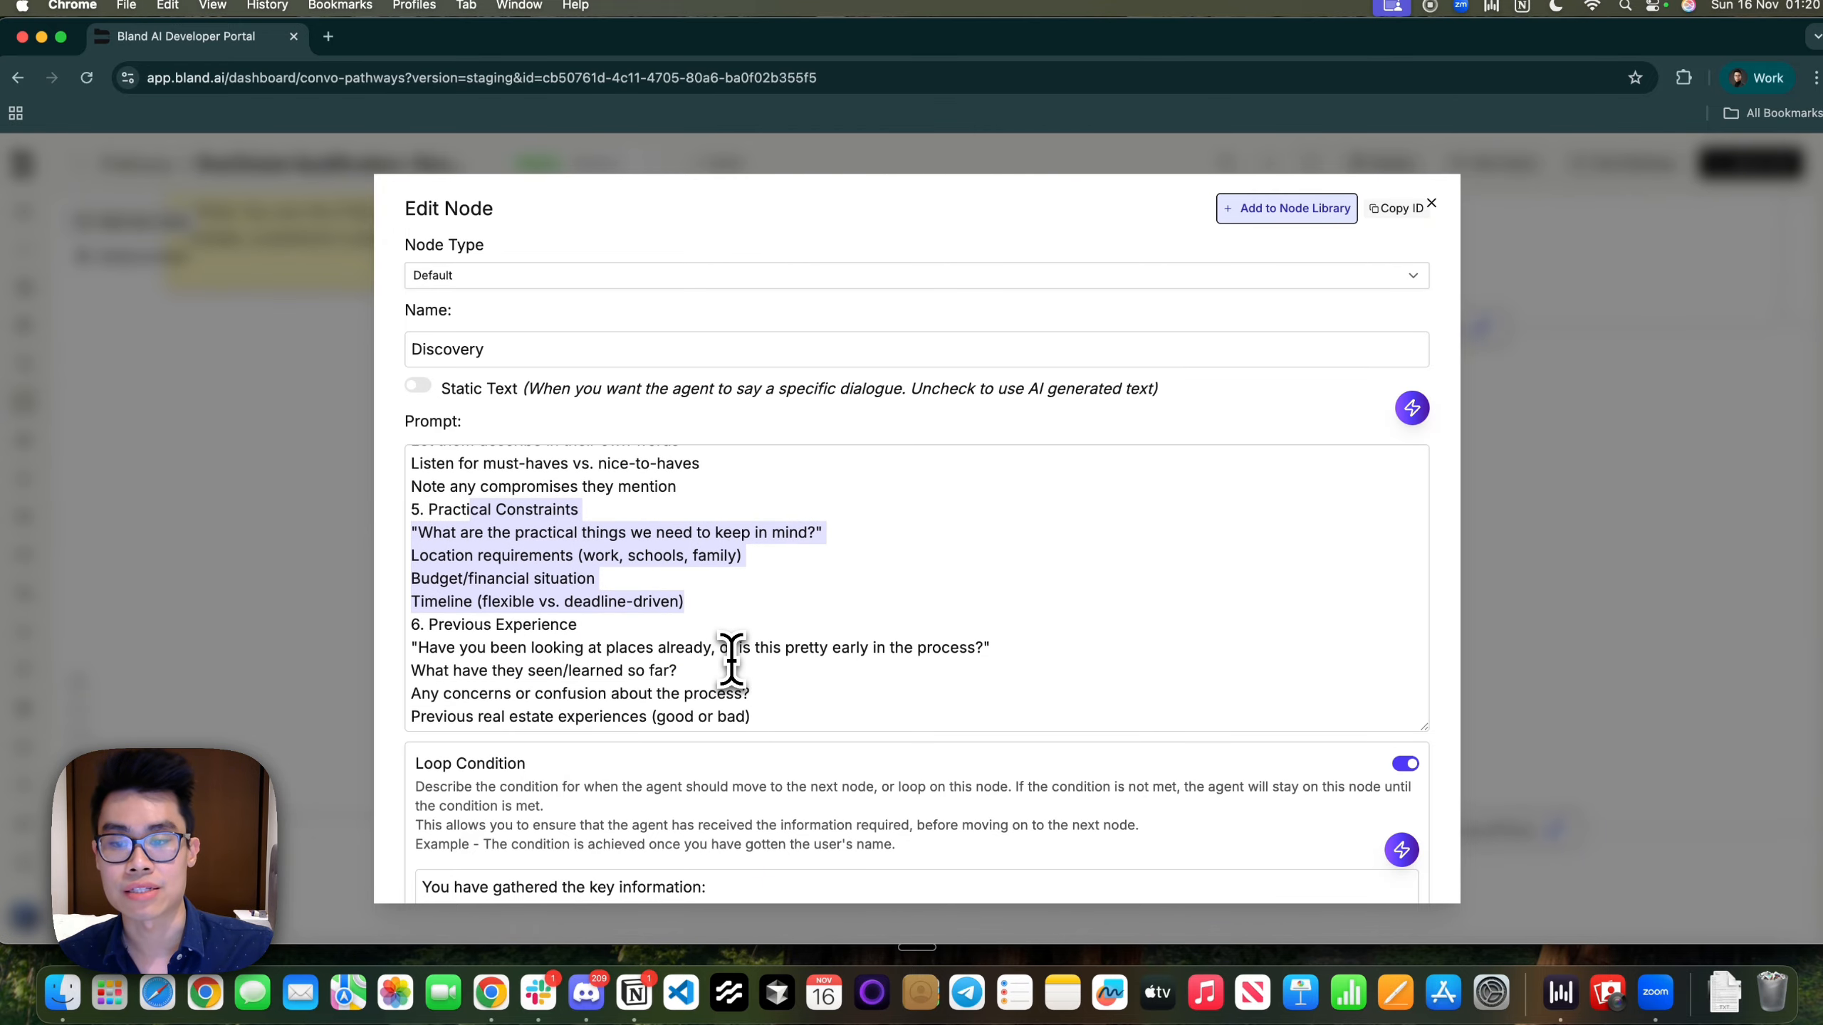
{"action": "left_click", "coordinate": [732, 656]}
{"action": "left_click_drag", "start_coordinate": [412, 536], "coordinate": [460, 536]}
{"action": "left_click", "coordinate": [741, 600]}
{"action": "left_click_drag", "start_coordinate": [690, 603], "coordinate": [499, 565]}
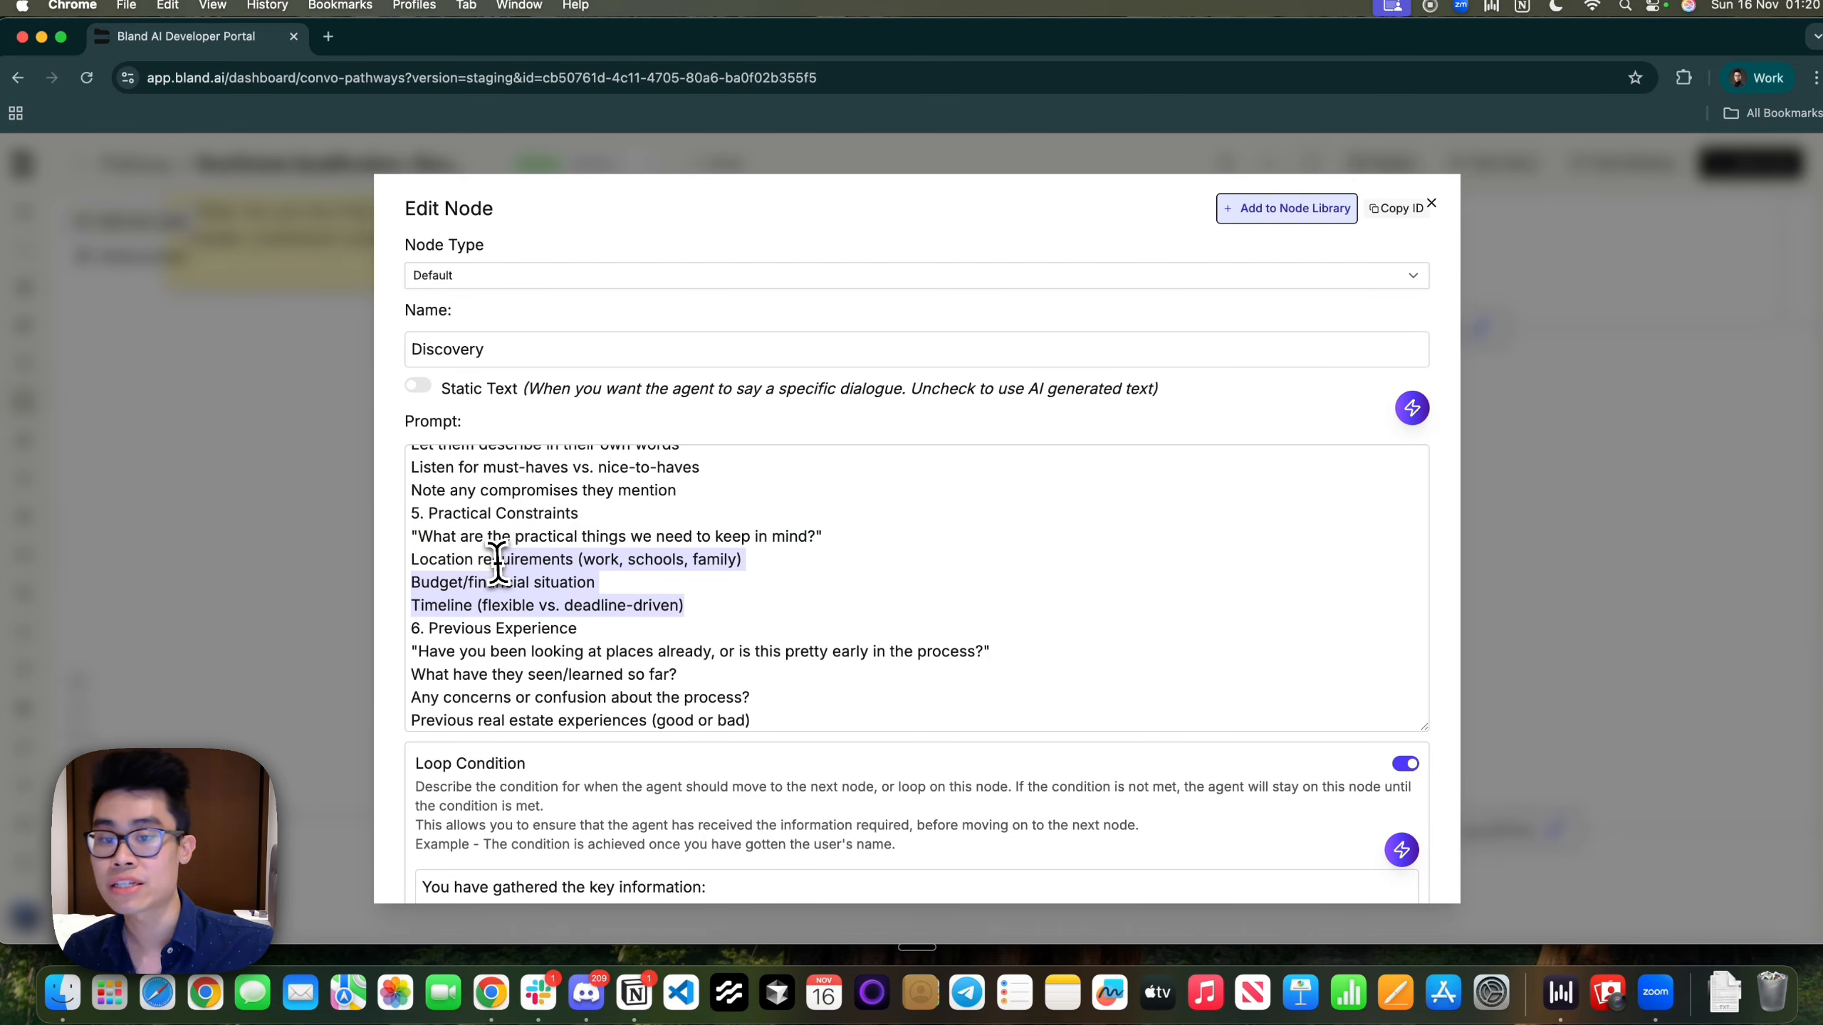
{"action": "left_click", "coordinate": [500, 564]}
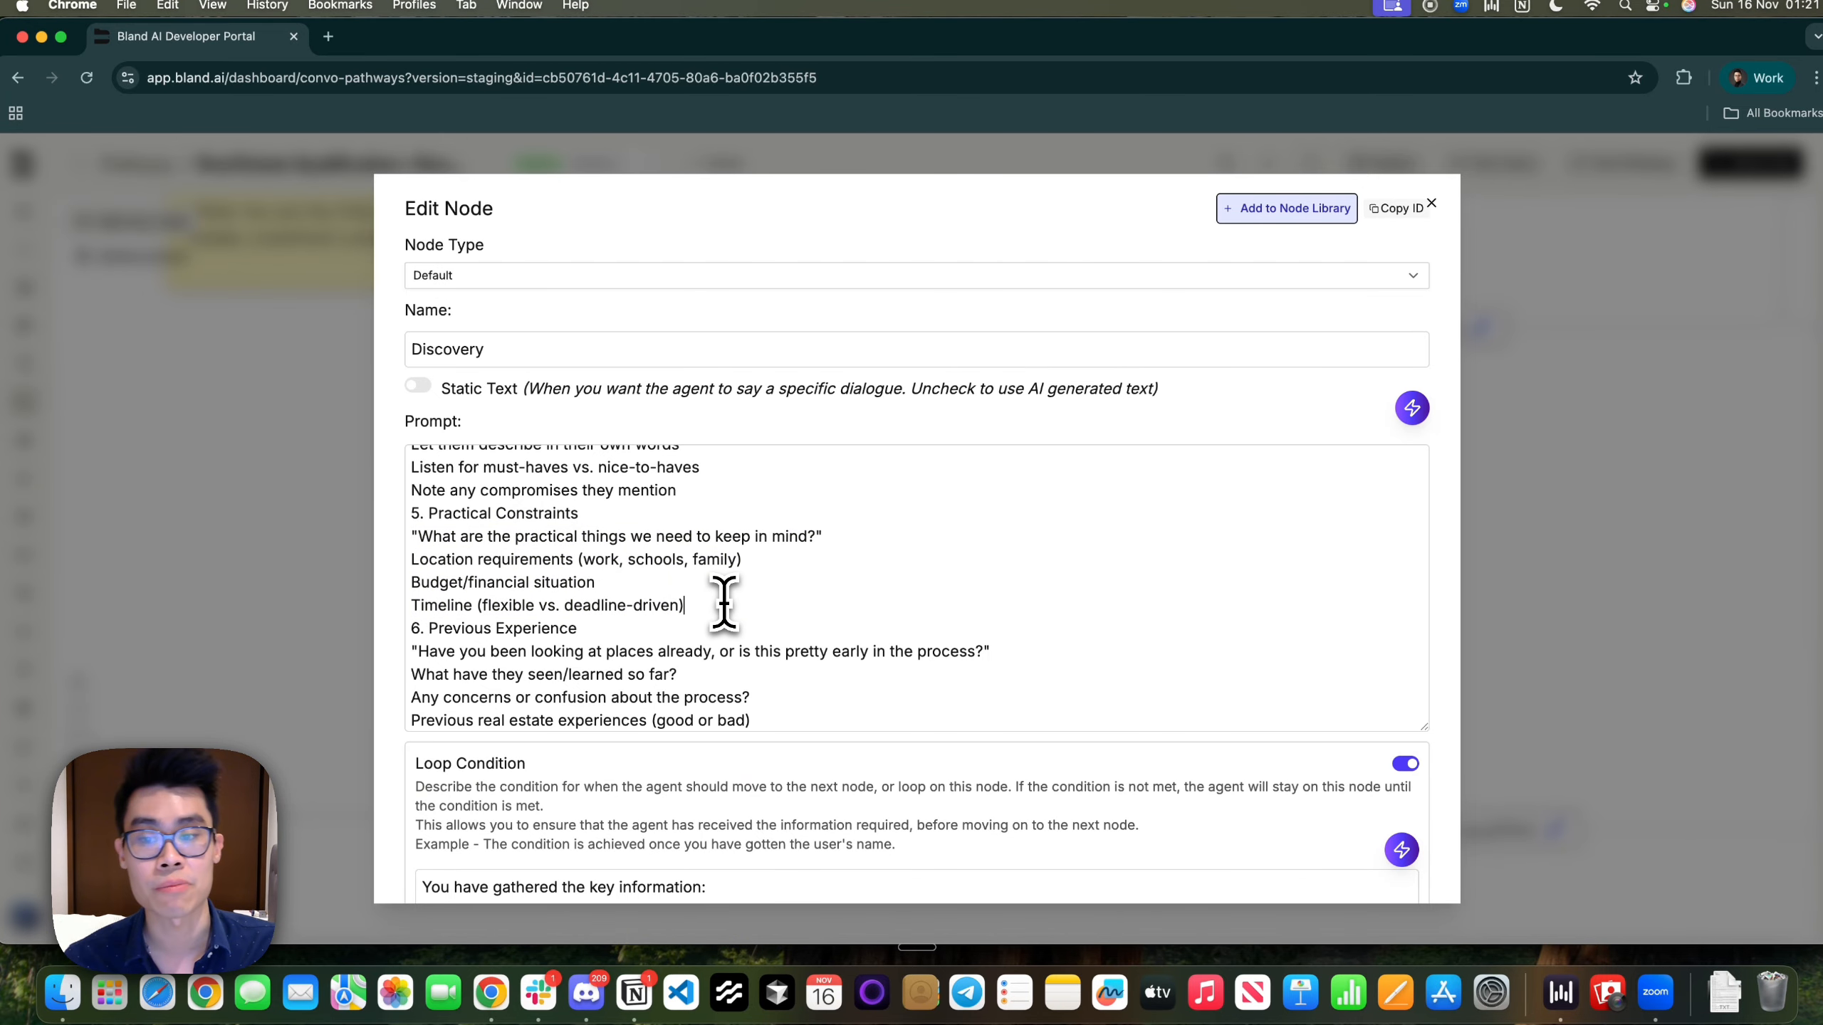
{"action": "scroll", "coordinate": [723, 604], "scroll_direction": "down", "scroll_amount": 5}
{"action": "scroll", "coordinate": [619, 595], "scroll_direction": "up", "scroll_amount": 5}
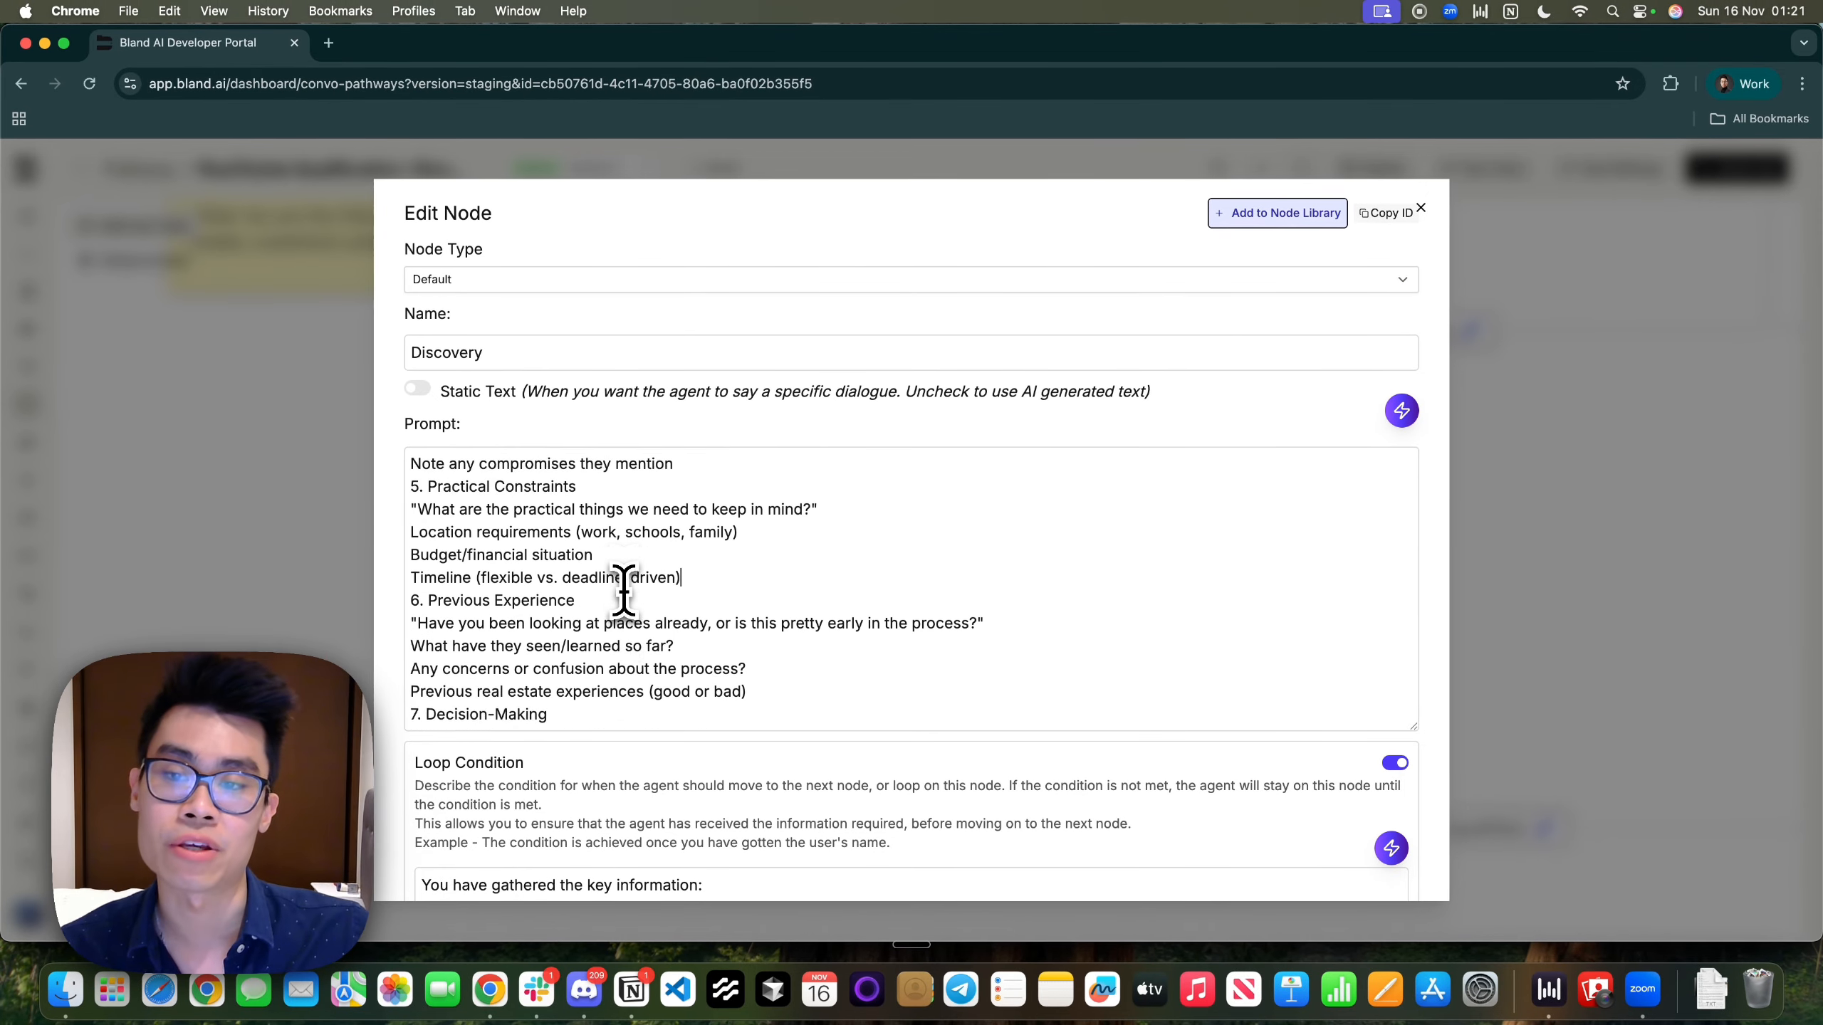
{"action": "scroll", "coordinate": [623, 593], "scroll_direction": "up", "scroll_amount": 3}
{"action": "scroll", "coordinate": [623, 593], "scroll_direction": "down", "scroll_amount": 6}
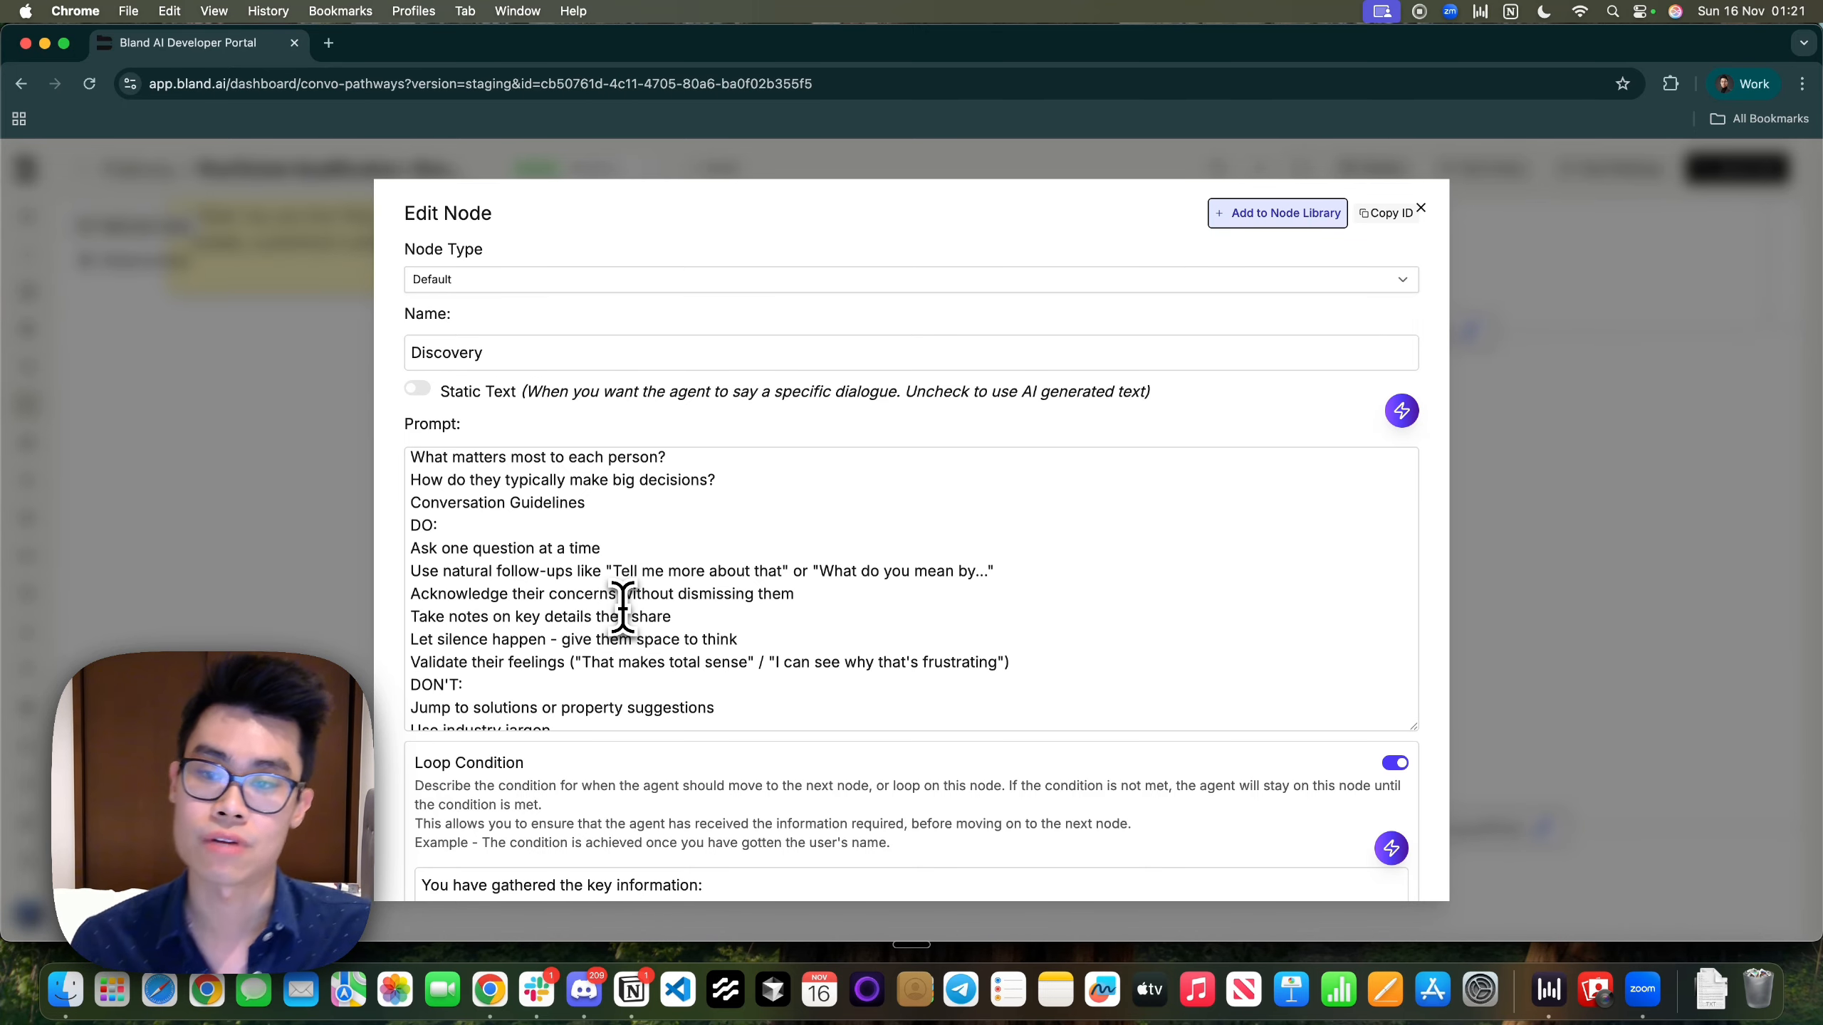
{"action": "scroll", "coordinate": [622, 607], "scroll_direction": "down", "scroll_amount": 1}
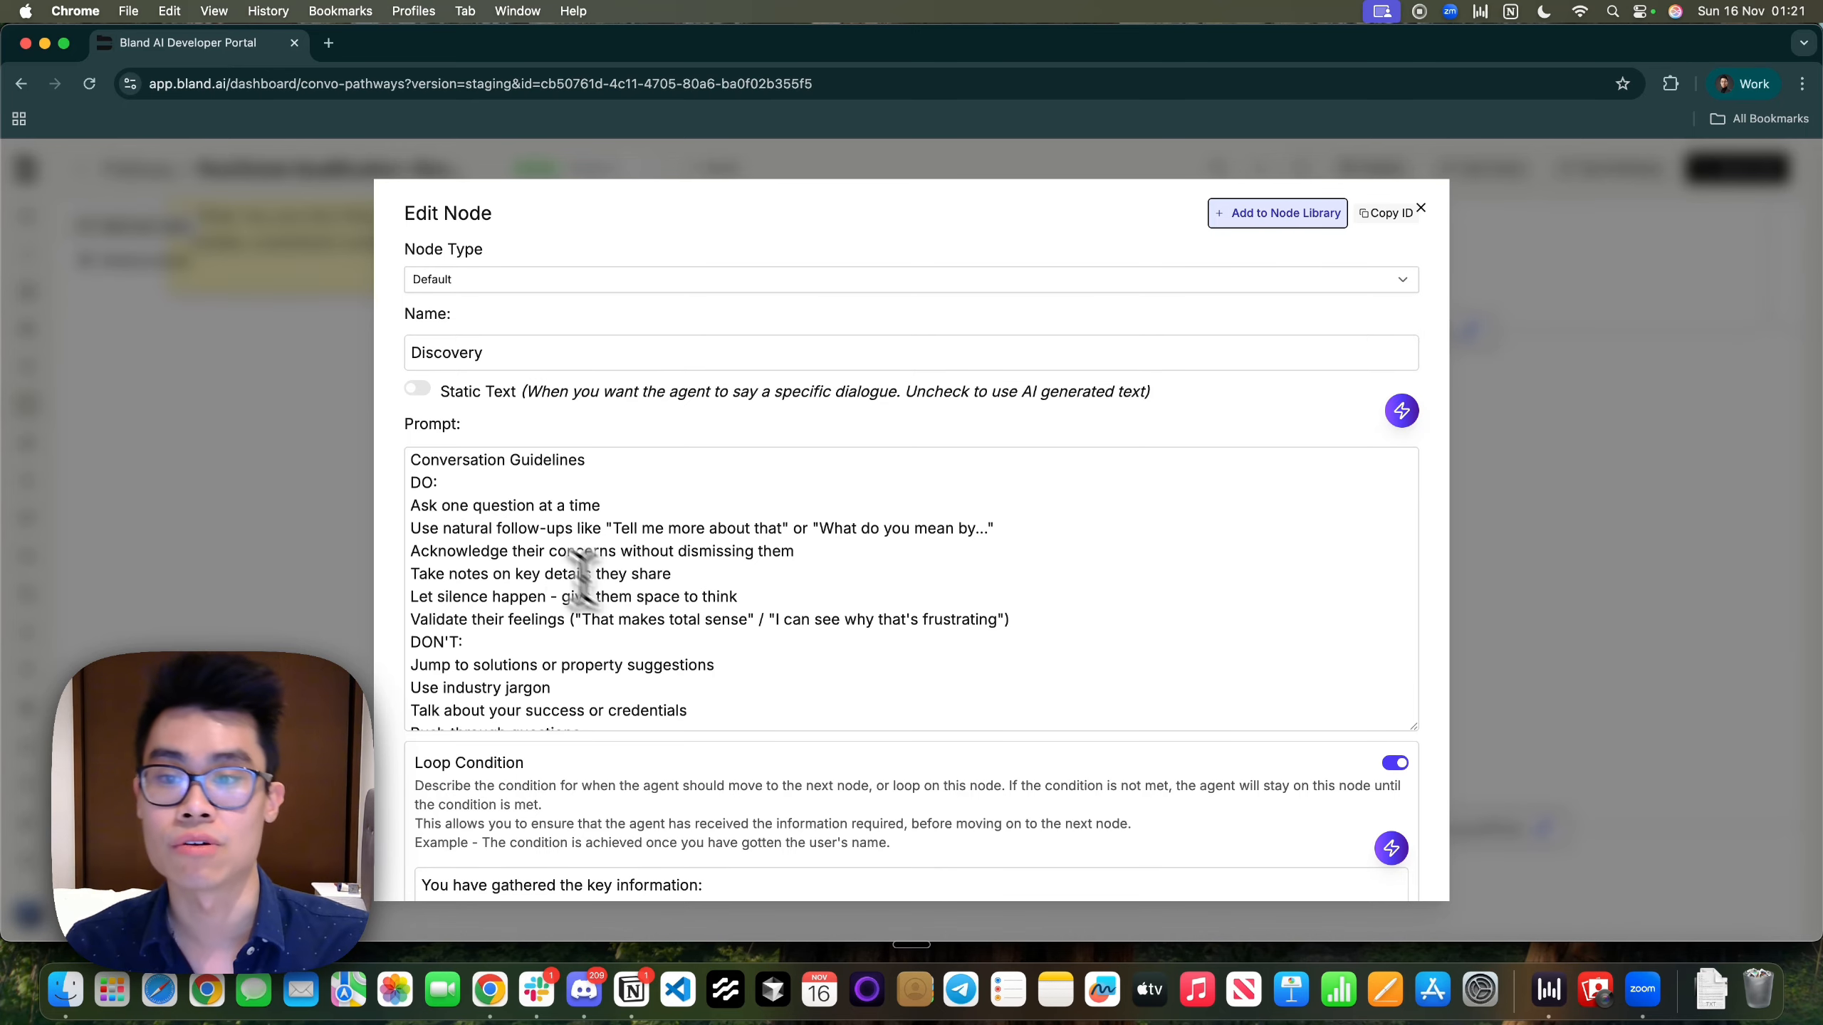
{"action": "left_click_drag", "start_coordinate": [413, 505], "coordinate": [683, 507]}
{"action": "left_click", "coordinate": [683, 507]}
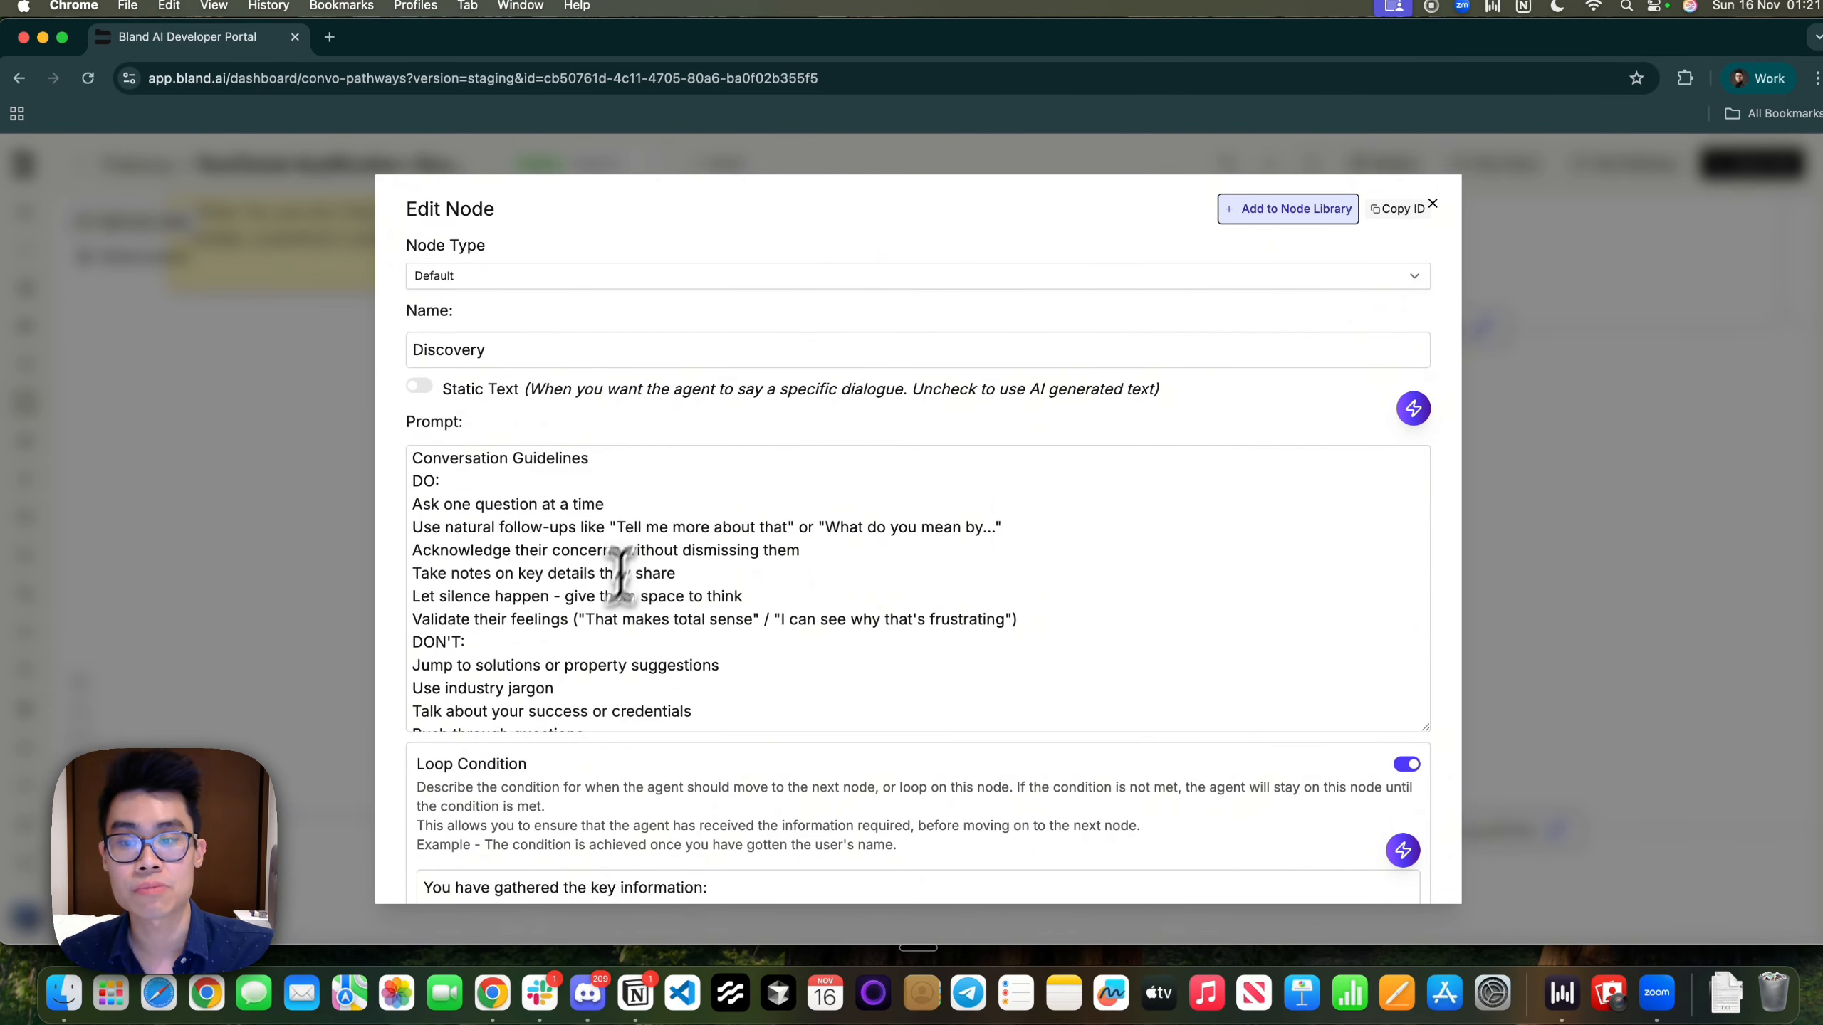
{"action": "scroll", "coordinate": [619, 570], "scroll_direction": "down", "scroll_amount": 3}
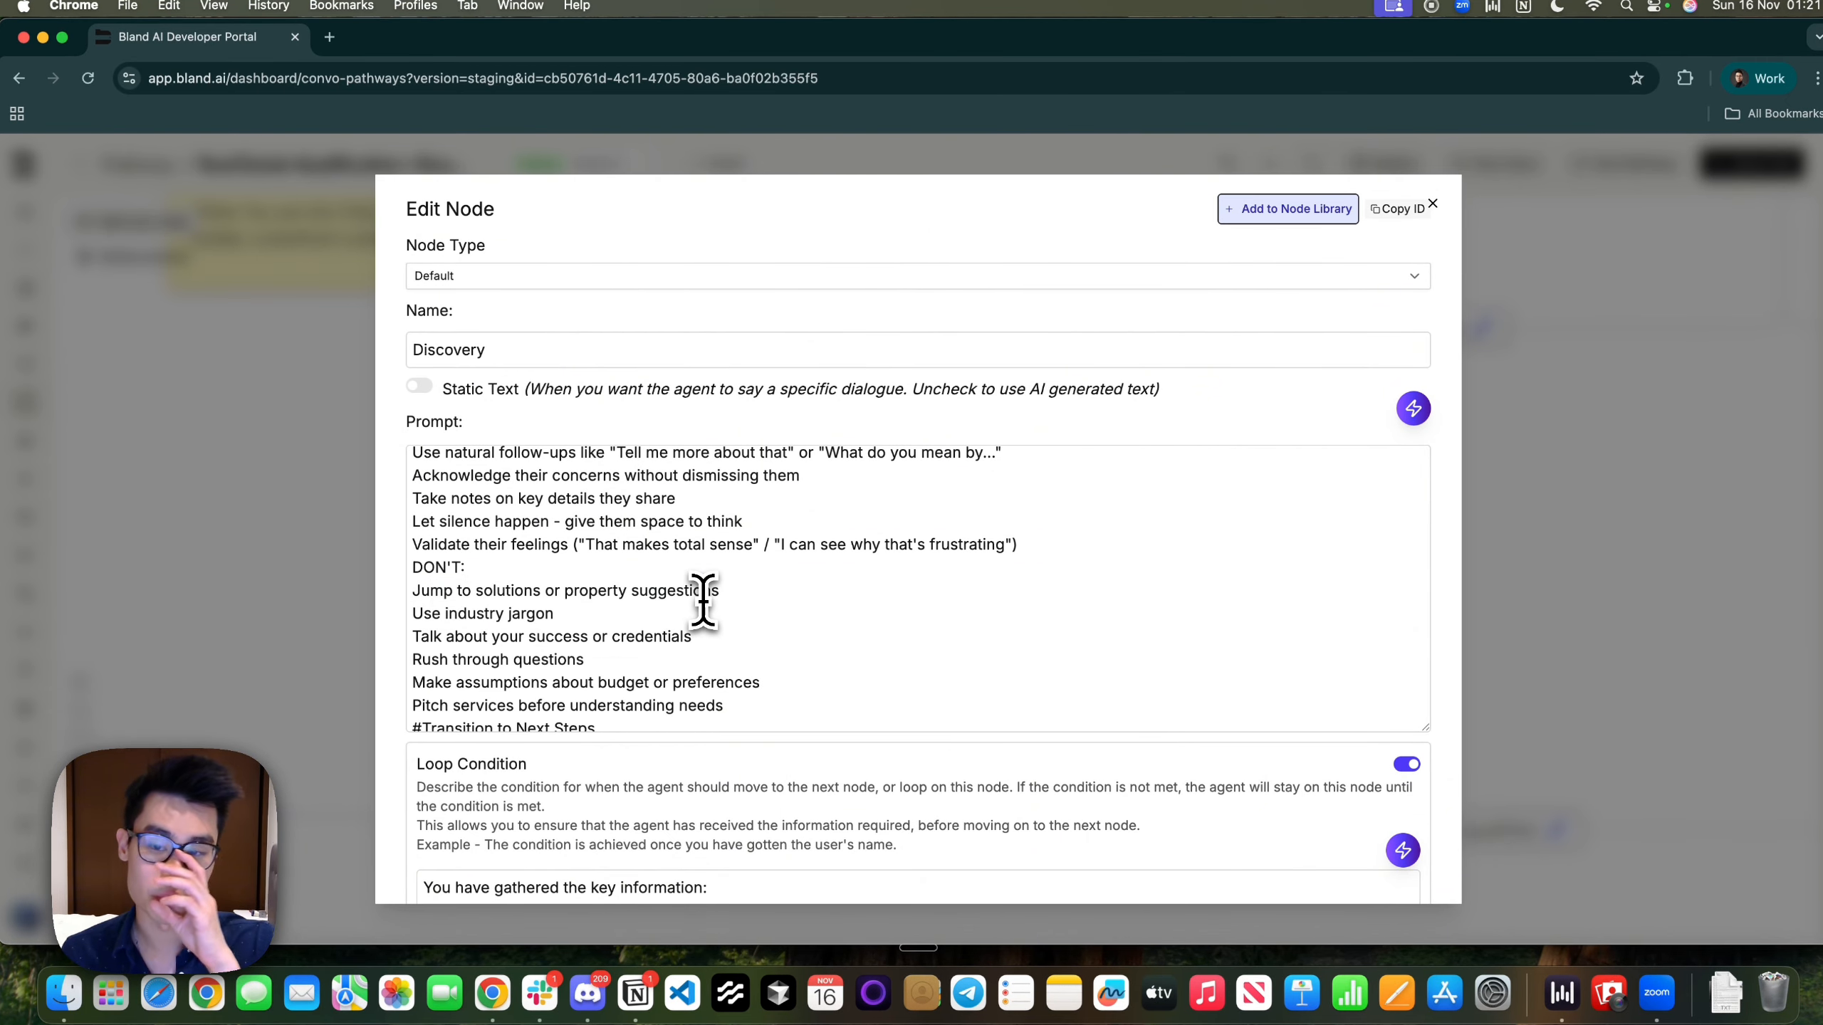
{"action": "left_click_drag", "start_coordinate": [445, 613], "coordinate": [651, 612]}
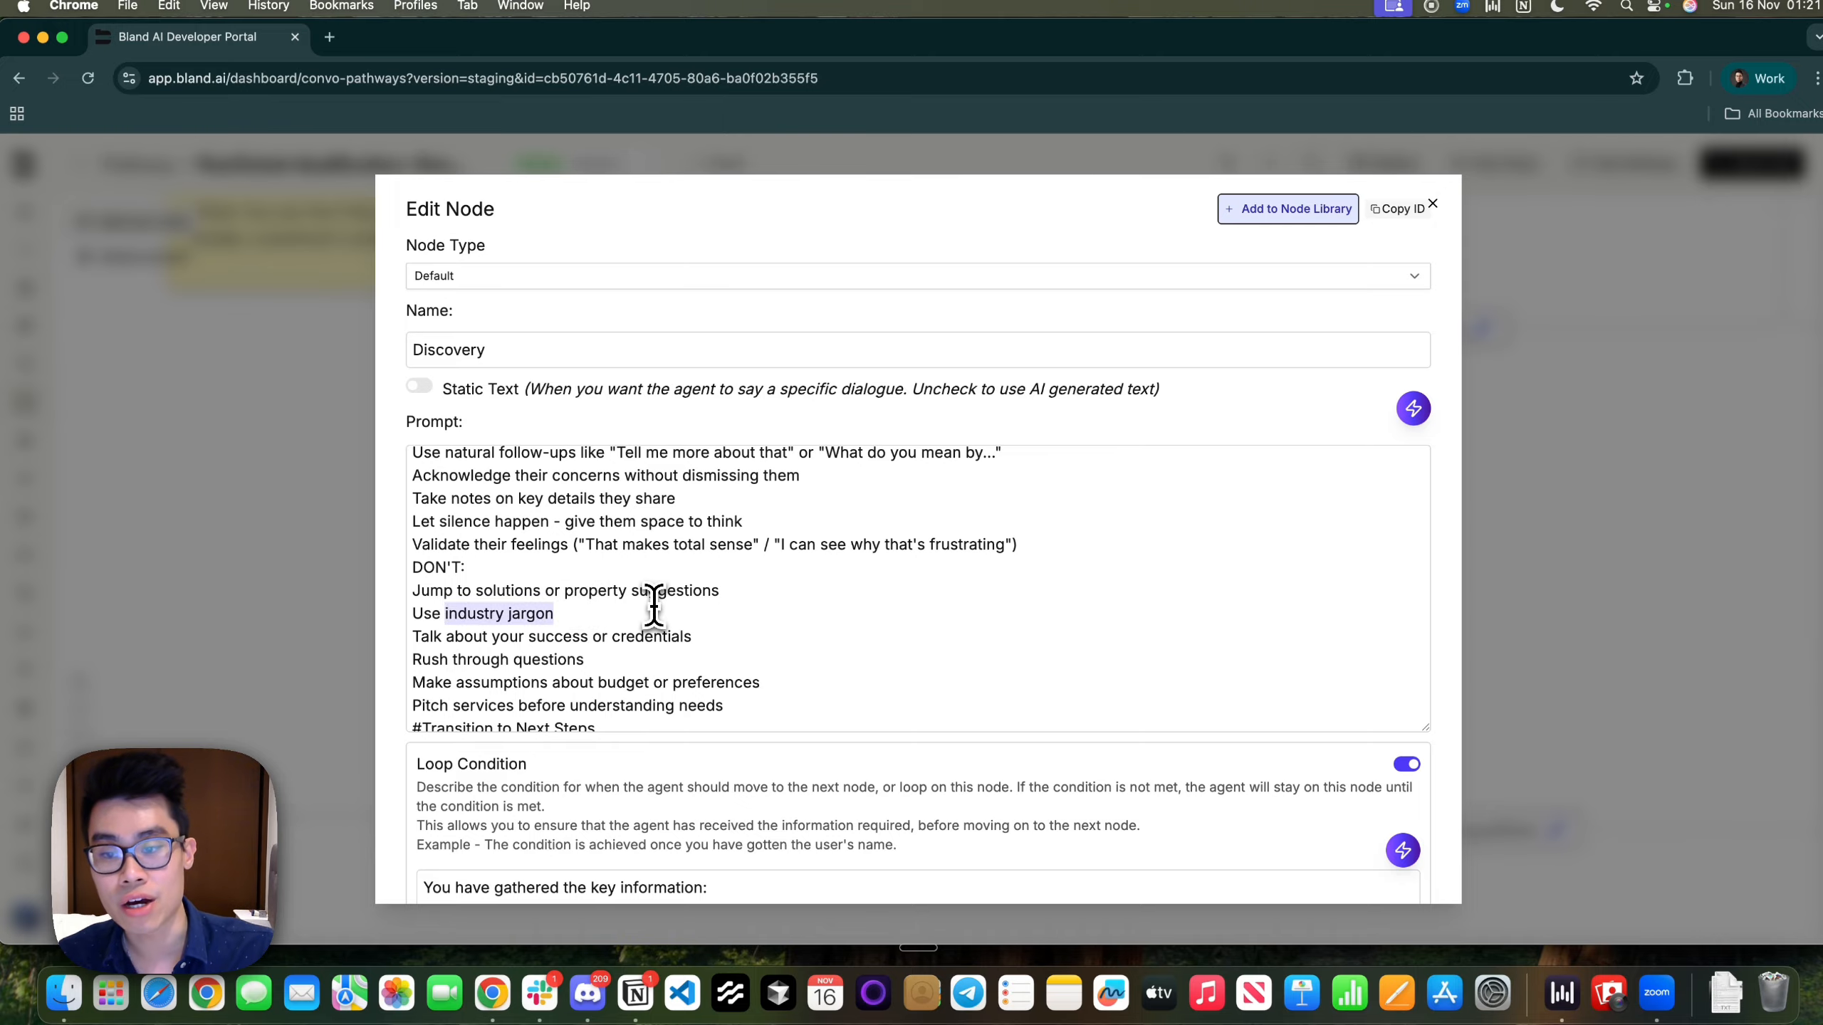
{"action": "left_click", "coordinate": [651, 612]}
{"action": "left_click_drag", "start_coordinate": [453, 635], "coordinate": [724, 639]}
{"action": "left_click", "coordinate": [720, 638]}
{"action": "scroll", "coordinate": [581, 582], "scroll_direction": "down", "scroll_amount": 5}
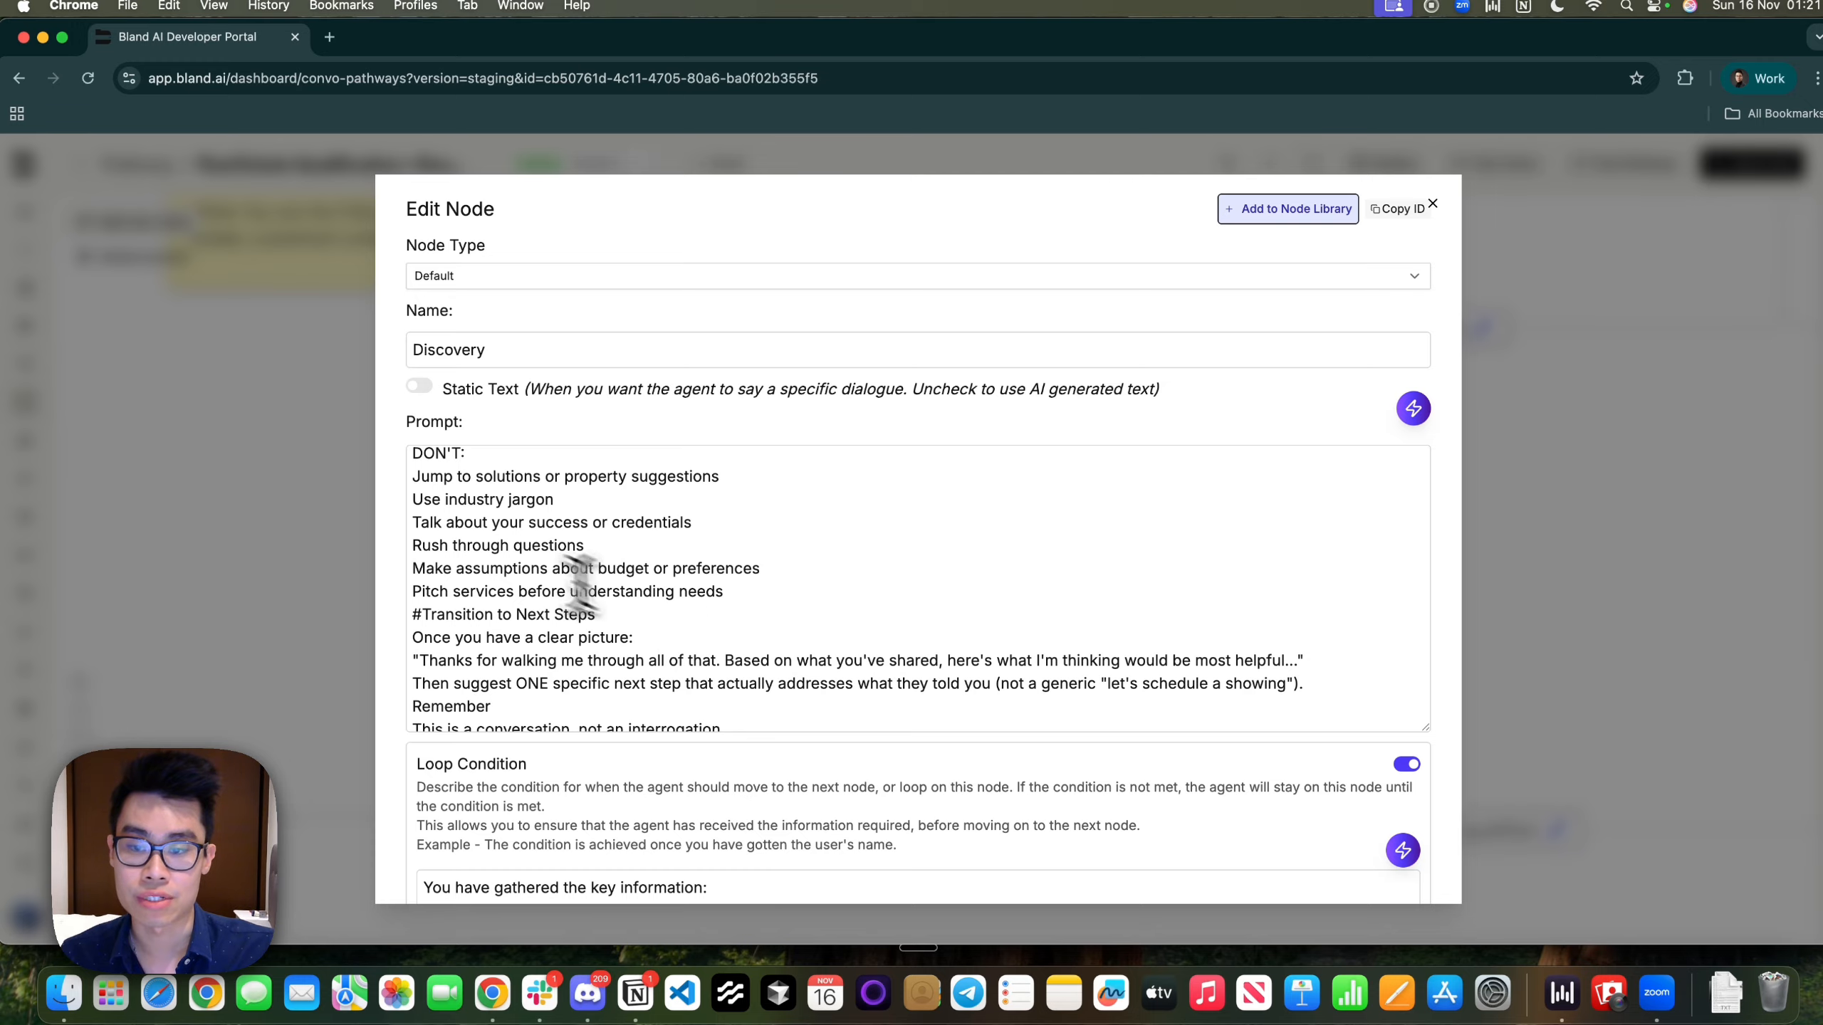
{"action": "left_click_drag", "start_coordinate": [490, 547], "coordinate": [546, 588]}
{"action": "left_click", "coordinate": [577, 568]}
{"action": "left_click", "coordinate": [470, 567]}
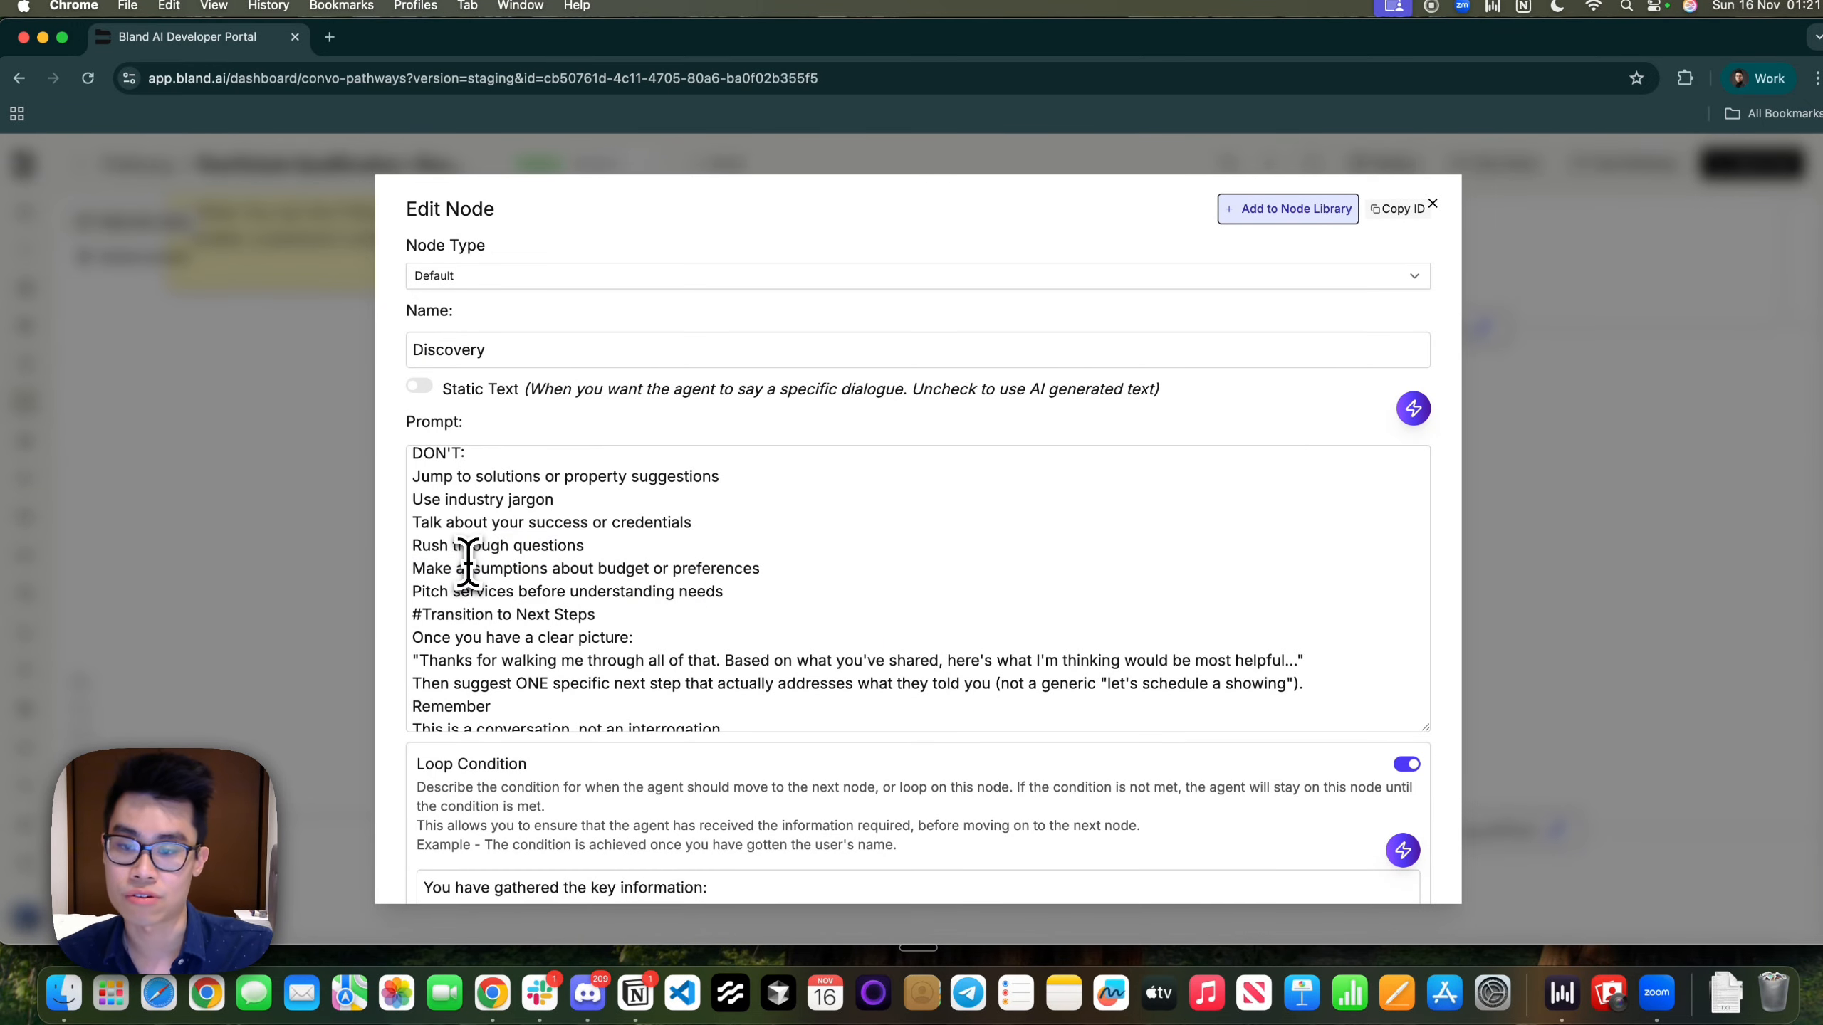
{"action": "scroll", "coordinate": [467, 566], "scroll_direction": "up", "scroll_amount": 4}
{"action": "scroll", "coordinate": [478, 596], "scroll_direction": "down", "scroll_amount": 3}
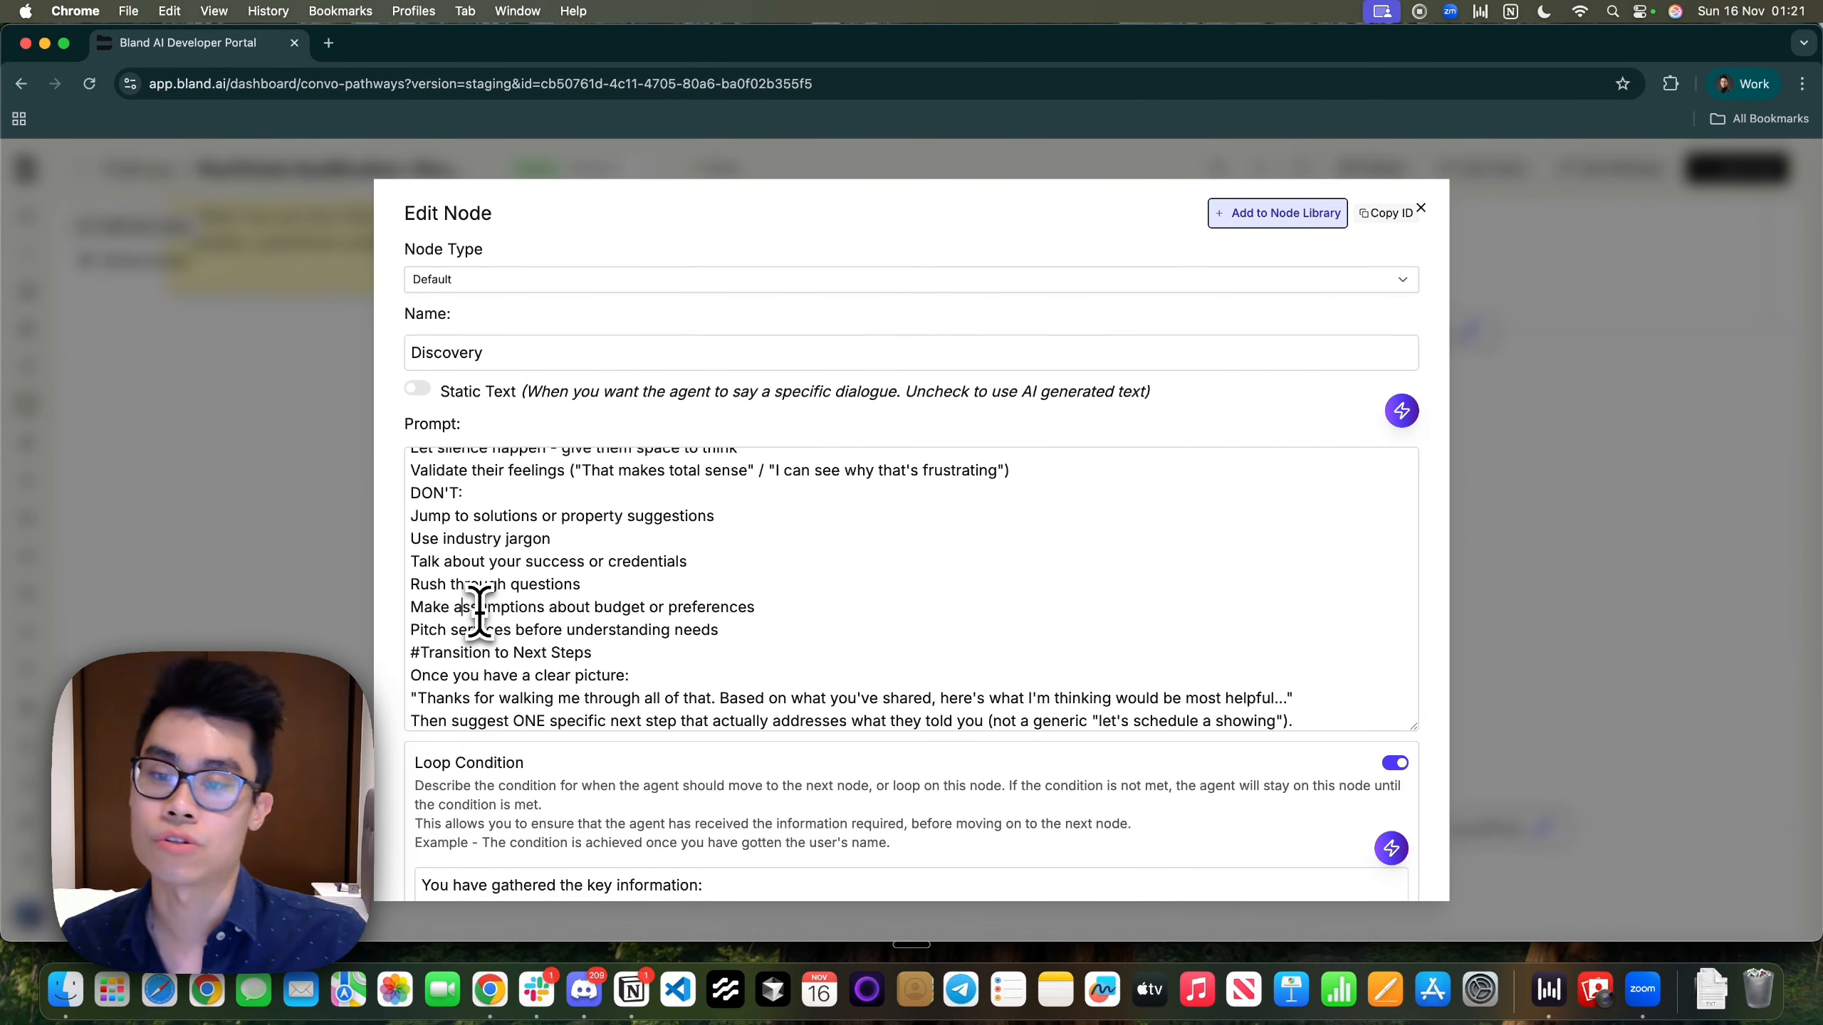
{"action": "scroll", "coordinate": [479, 613], "scroll_direction": "down", "scroll_amount": 5}
{"action": "left_click_drag", "start_coordinate": [411, 547], "coordinate": [836, 681]}
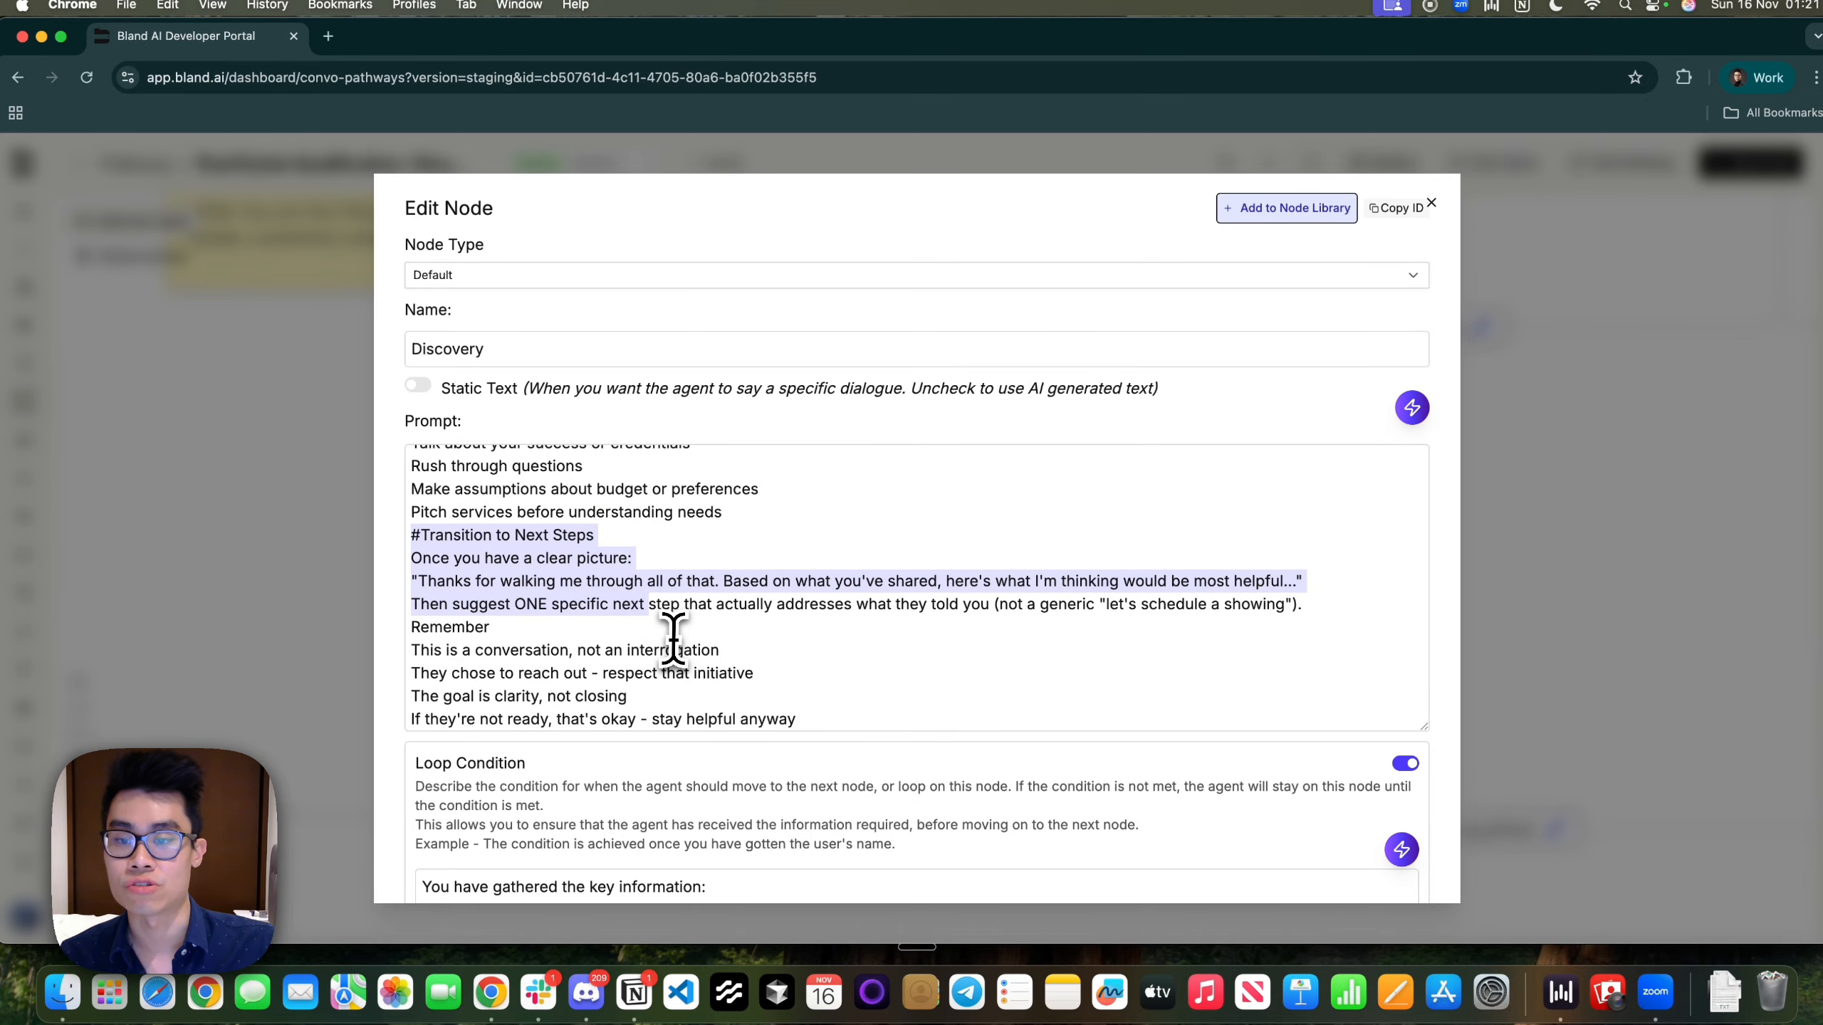
{"action": "left_click", "coordinate": [536, 537]}
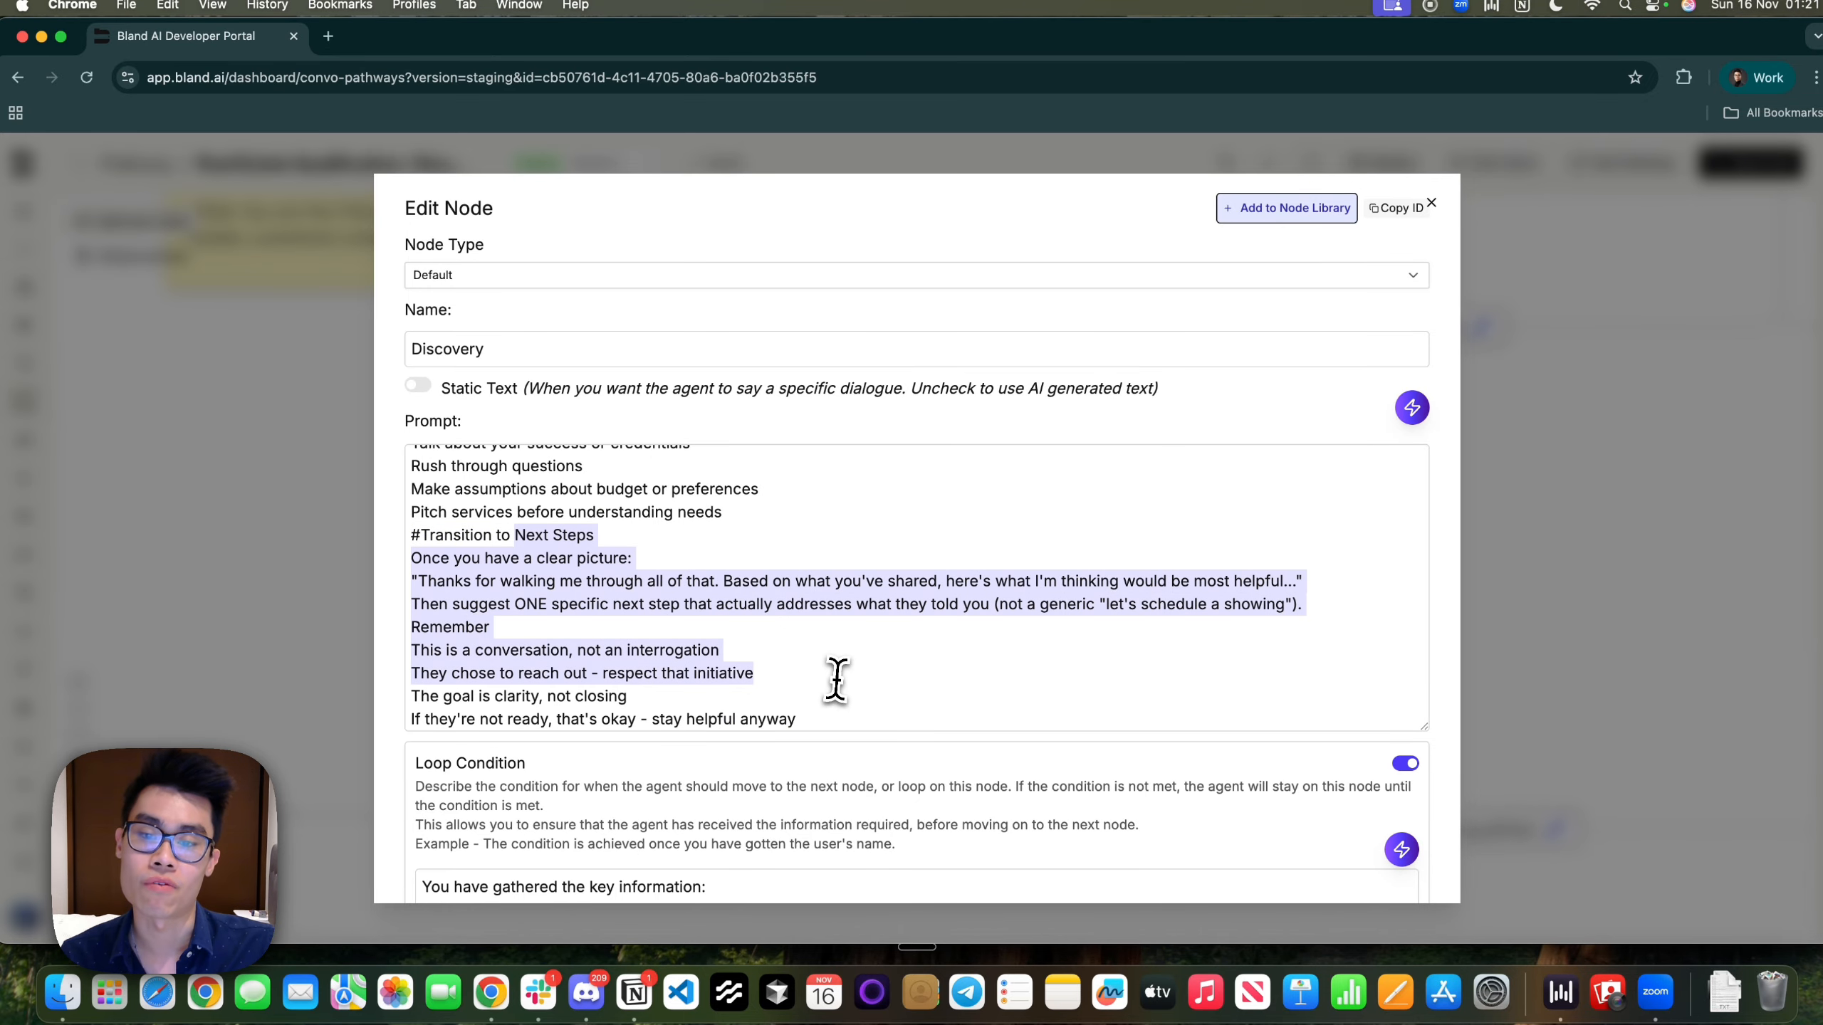
{"action": "left_click", "coordinate": [840, 698]}
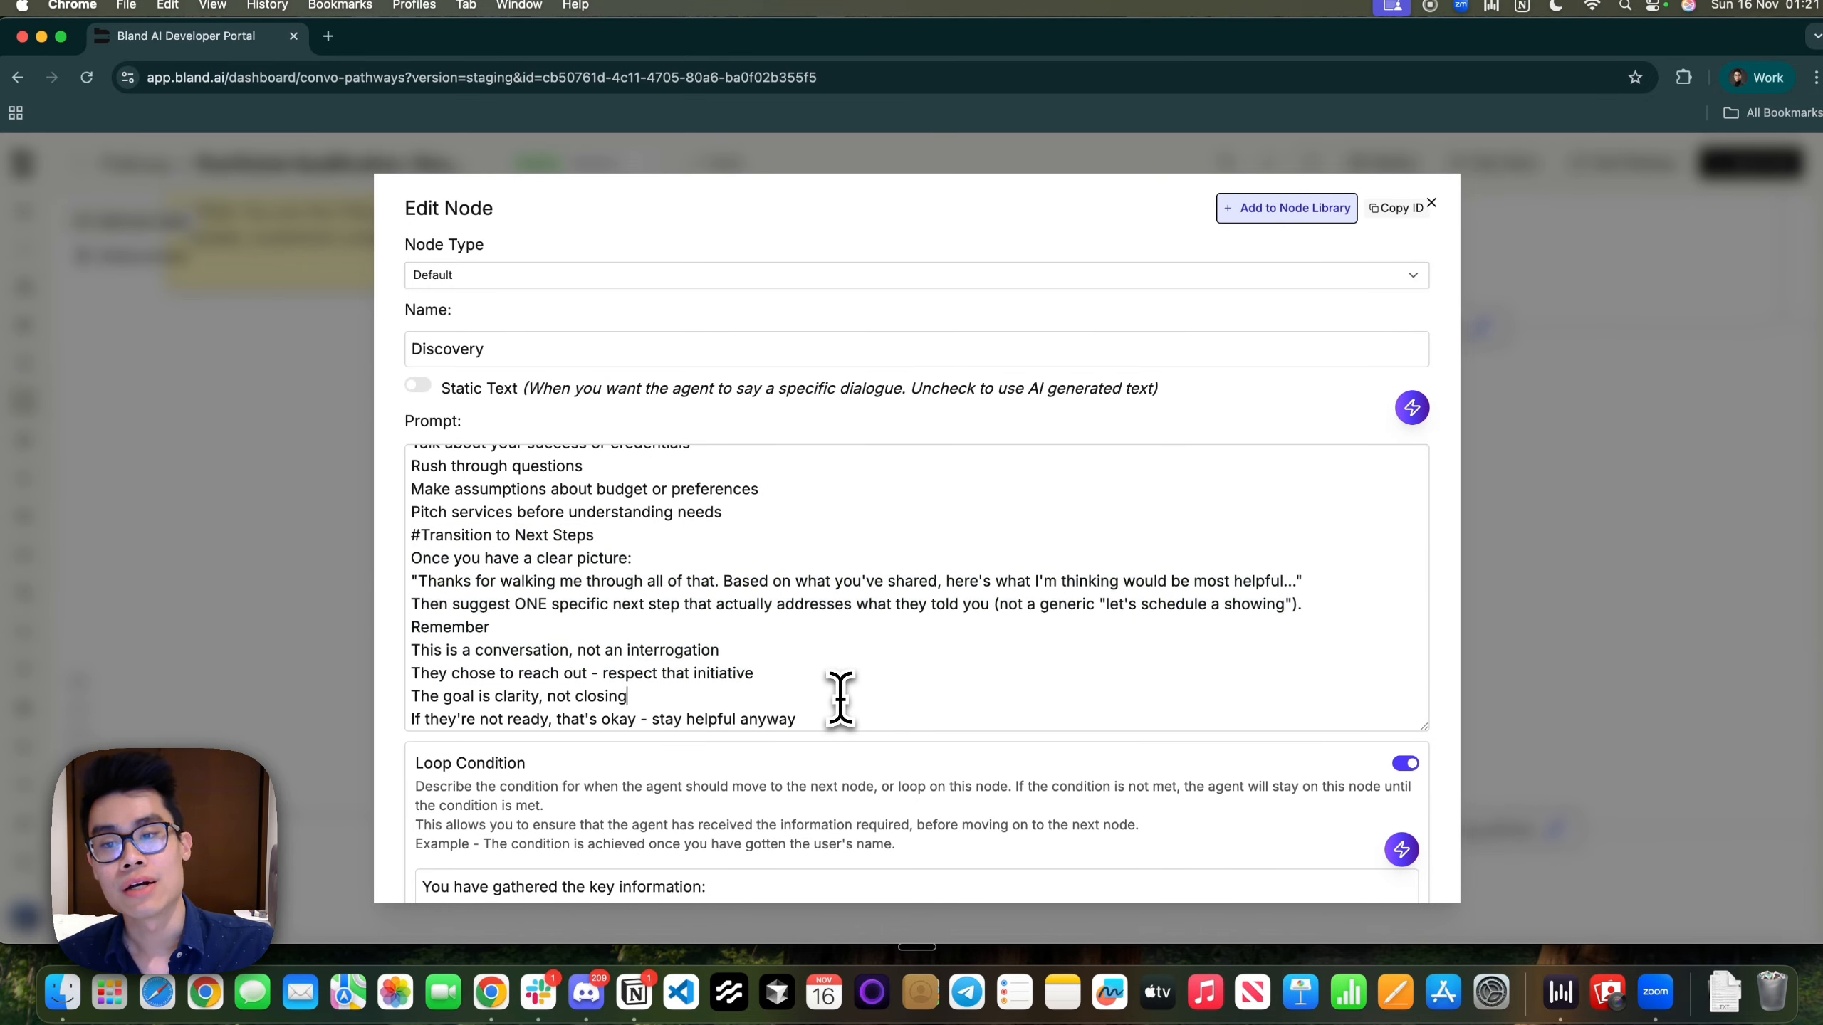
{"action": "scroll", "coordinate": [840, 699], "scroll_direction": "up", "scroll_amount": 12}
{"action": "scroll", "coordinate": [840, 699], "scroll_direction": "down", "scroll_amount": 12}
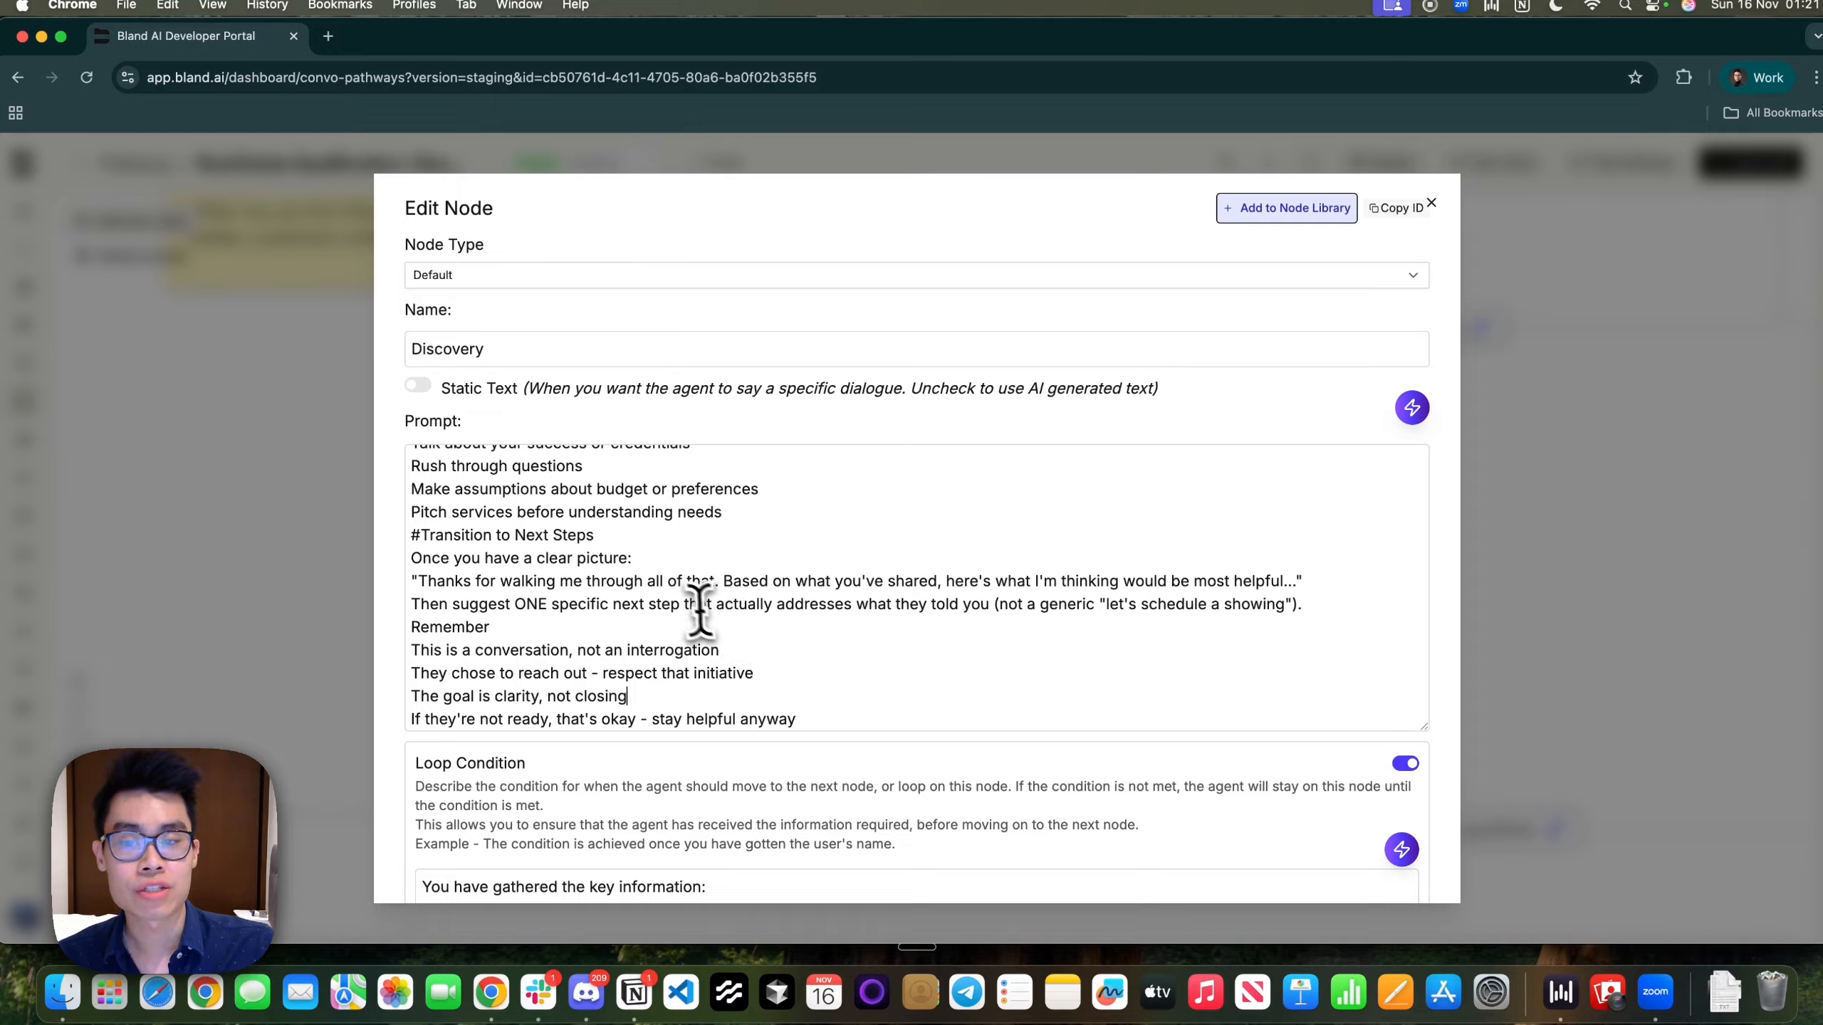
{"action": "scroll", "coordinate": [690, 600], "scroll_direction": "up", "scroll_amount": 12}
{"action": "scroll", "coordinate": [692, 517], "scroll_direction": "down", "scroll_amount": 14}
{"action": "scroll", "coordinate": [771, 517], "scroll_direction": "down", "scroll_amount": 5}
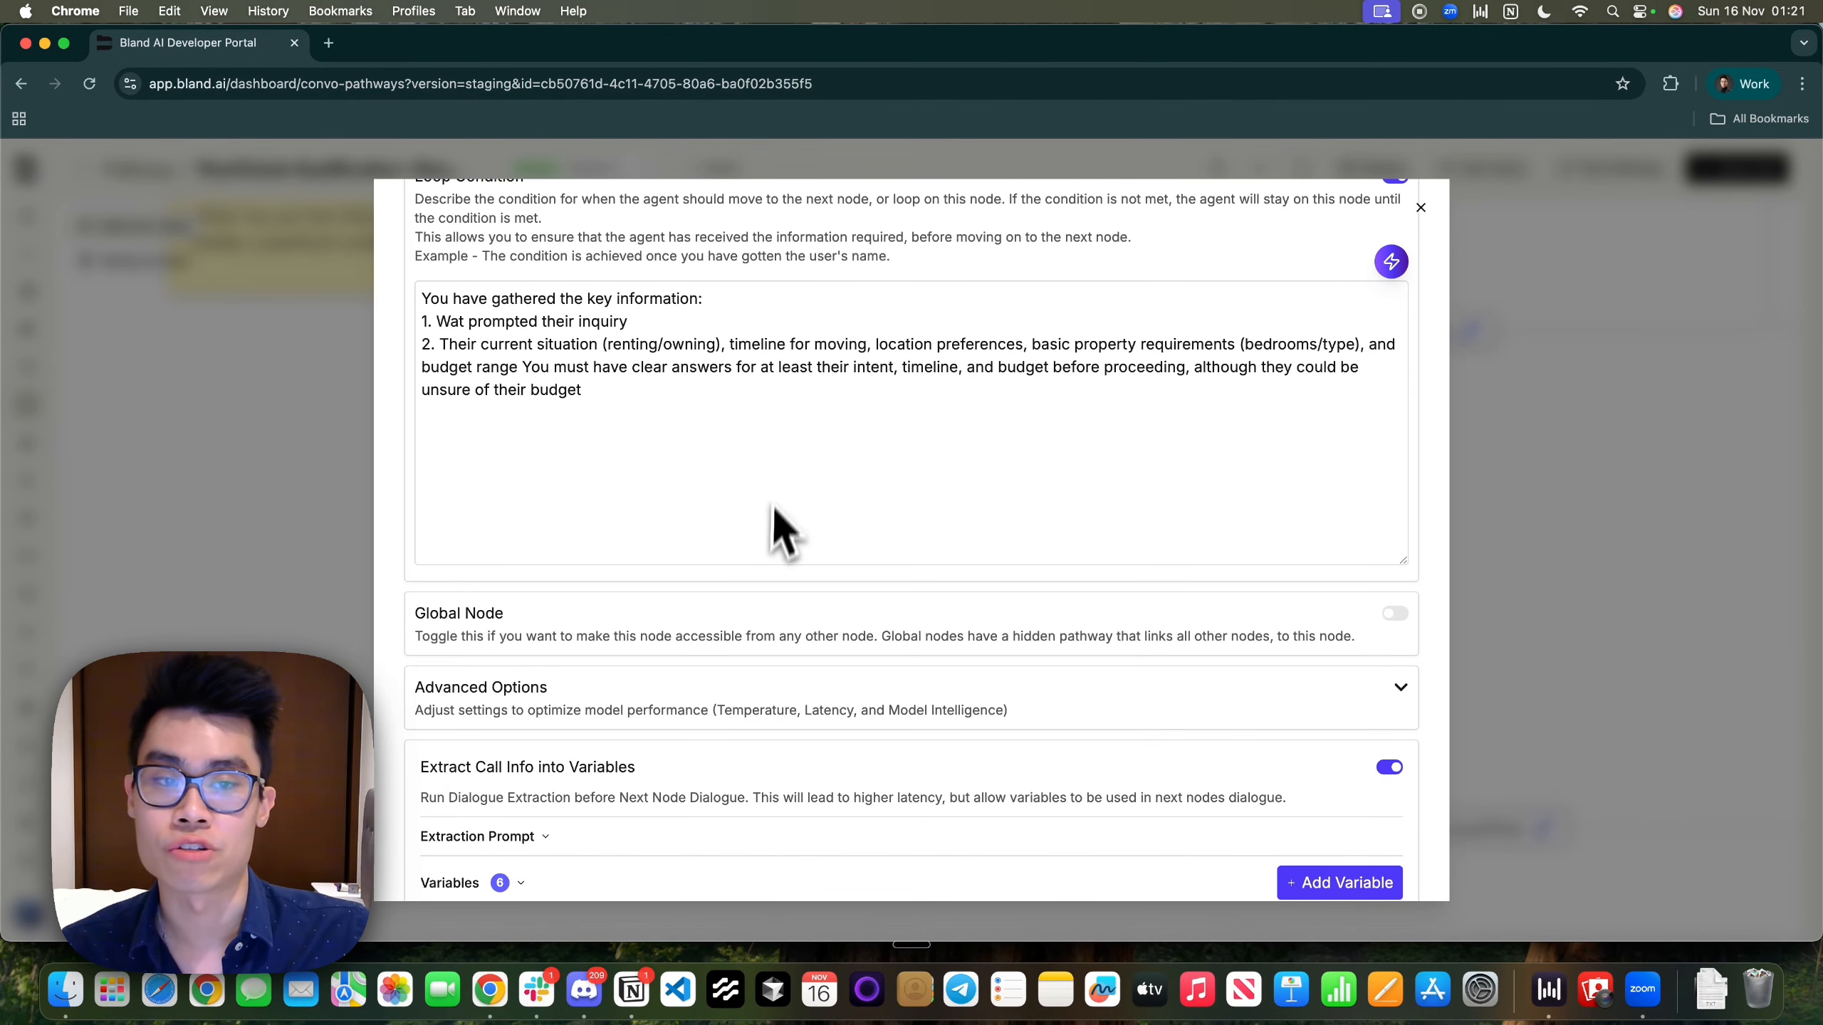
Scroll through the Discovery node settings and highlight the Loop Condition explanation
{"action": "scroll", "coordinate": [771, 489], "scroll_direction": "up", "scroll_amount": 15}
{"action": "scroll", "coordinate": [771, 503], "scroll_direction": "down", "scroll_amount": 5}
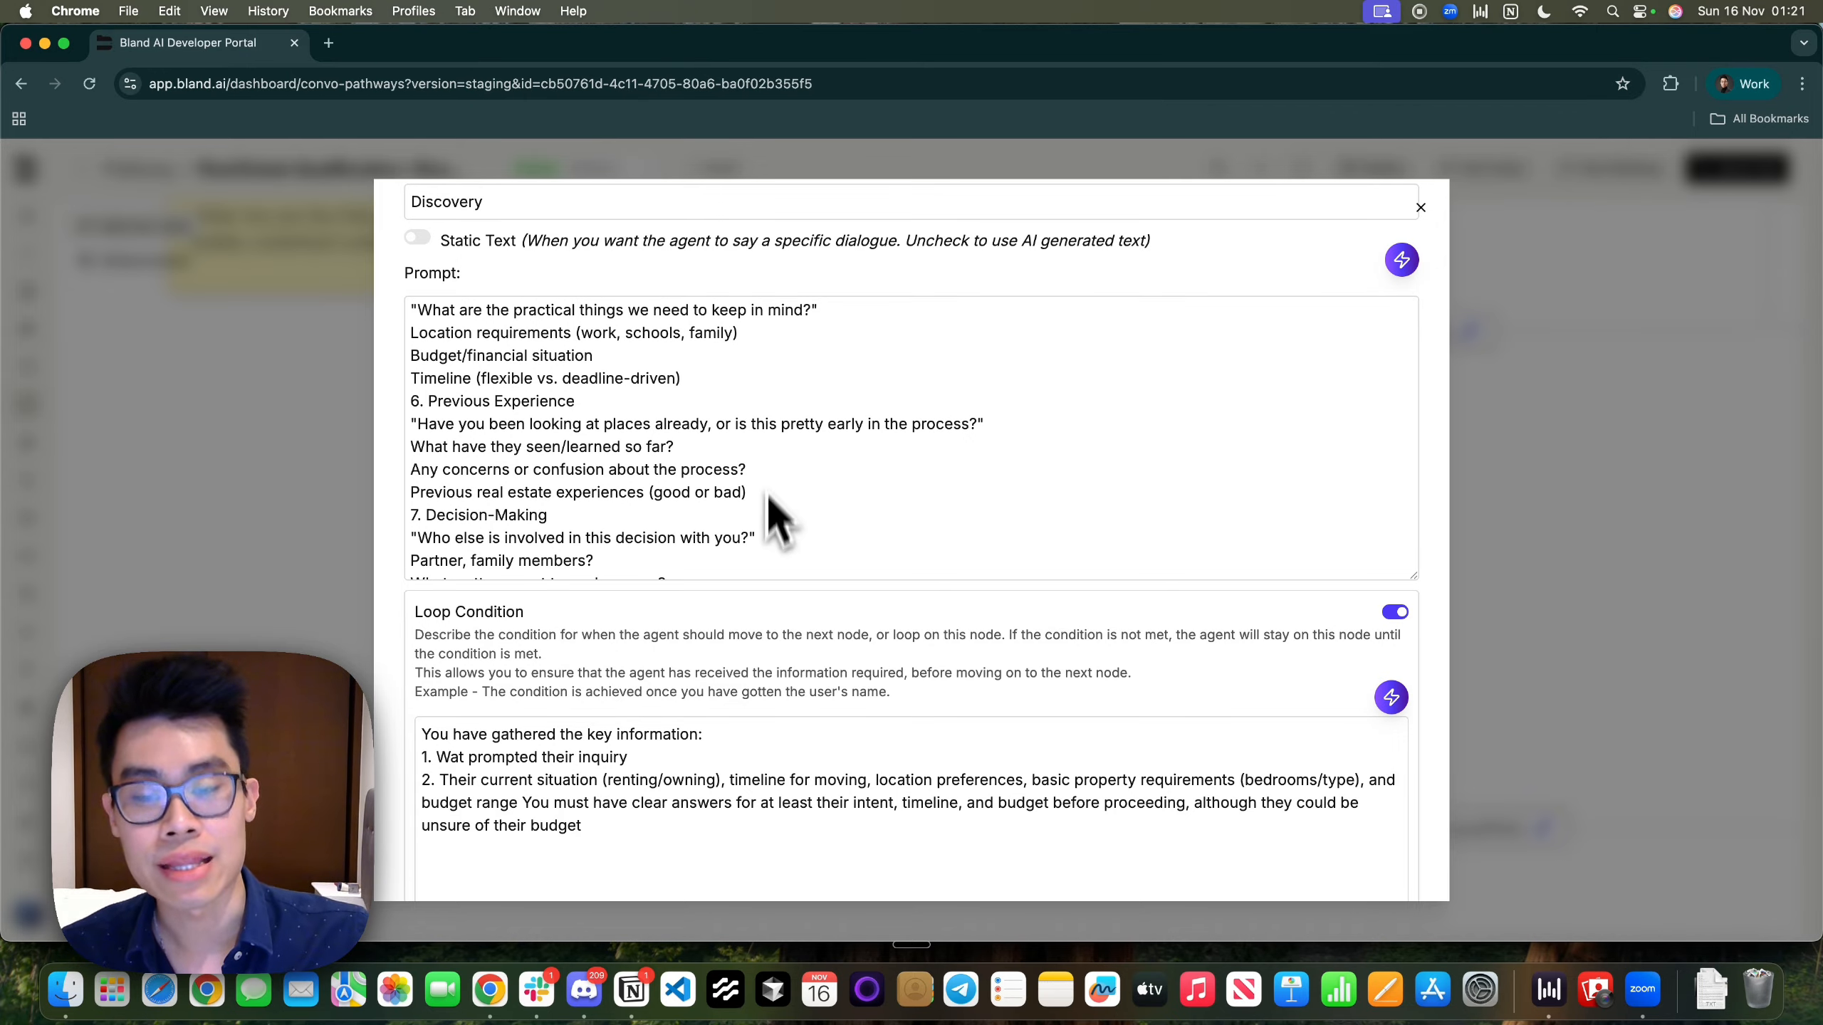
{"action": "scroll", "coordinate": [781, 635], "scroll_direction": "down", "scroll_amount": 3}
{"action": "scroll", "coordinate": [777, 631], "scroll_direction": "up", "scroll_amount": 1}
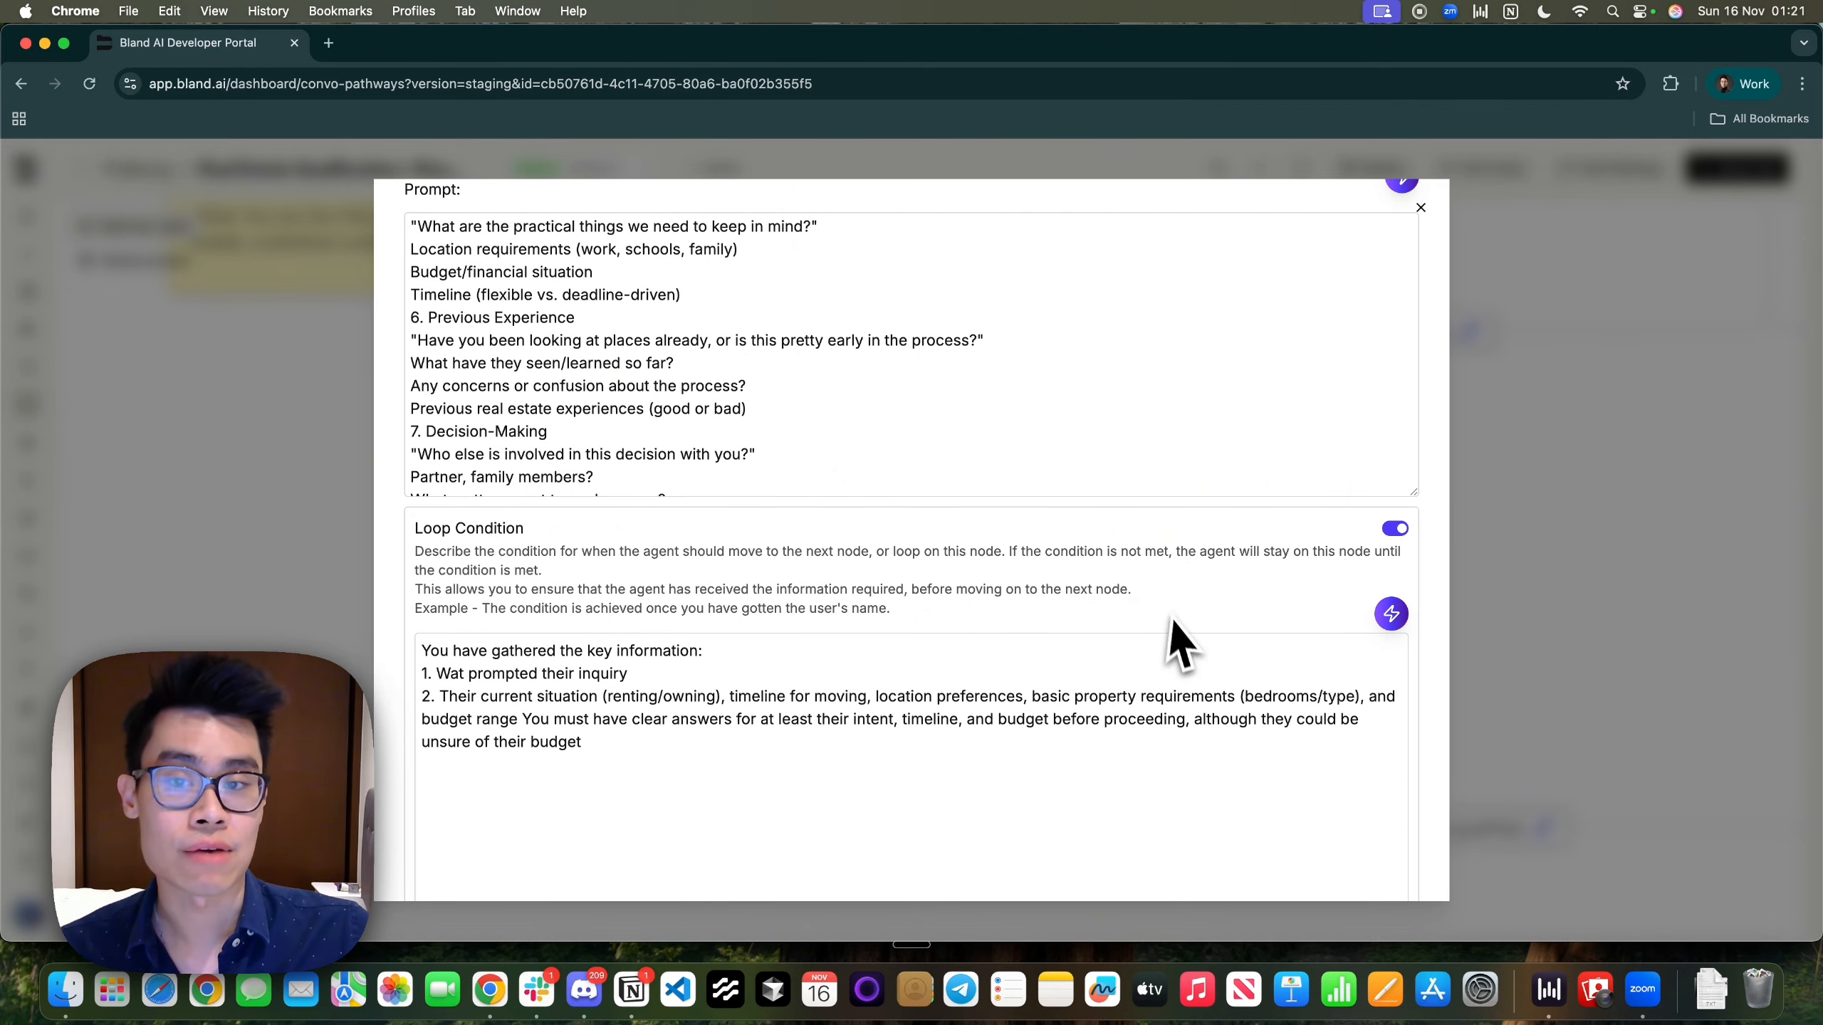
{"action": "scroll", "coordinate": [1100, 608], "scroll_direction": "up", "scroll_amount": 3}
{"action": "scroll", "coordinate": [1099, 609], "scroll_direction": "down", "scroll_amount": 6}
{"action": "scroll", "coordinate": [1100, 609], "scroll_direction": "up", "scroll_amount": 3}
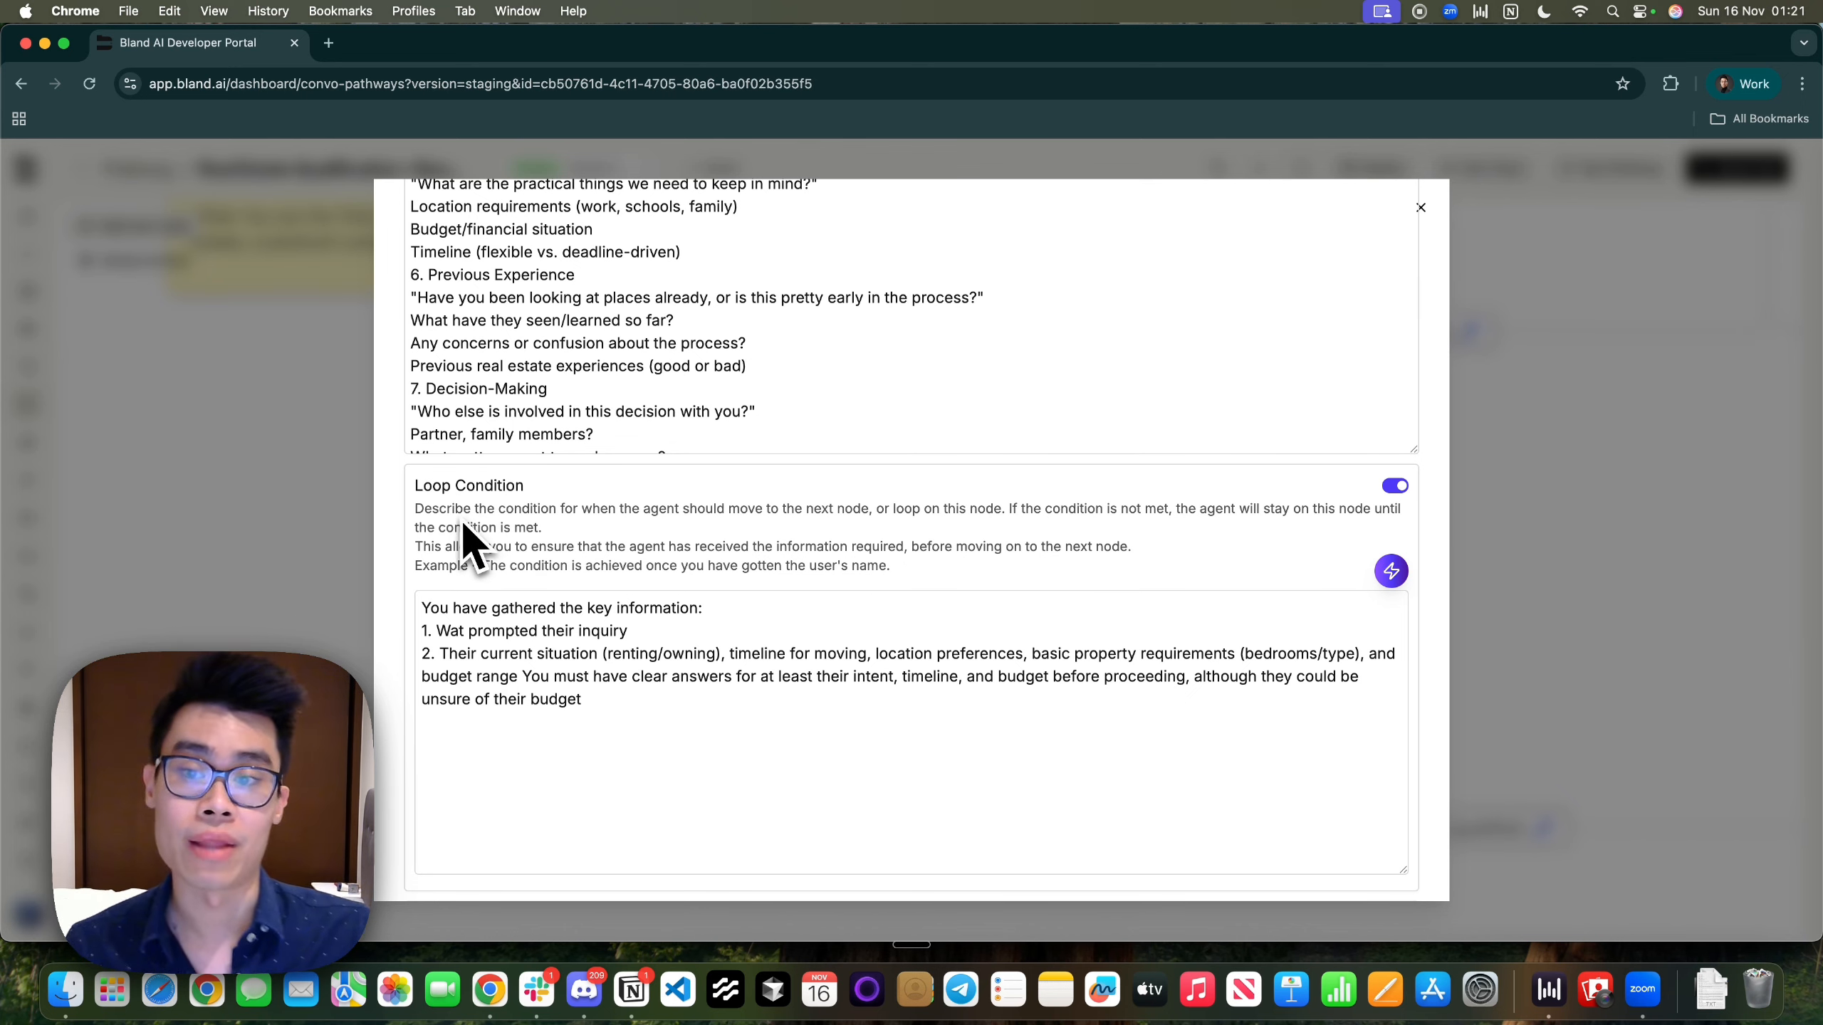
{"action": "left_click_drag", "start_coordinate": [414, 510], "coordinate": [1319, 508]}
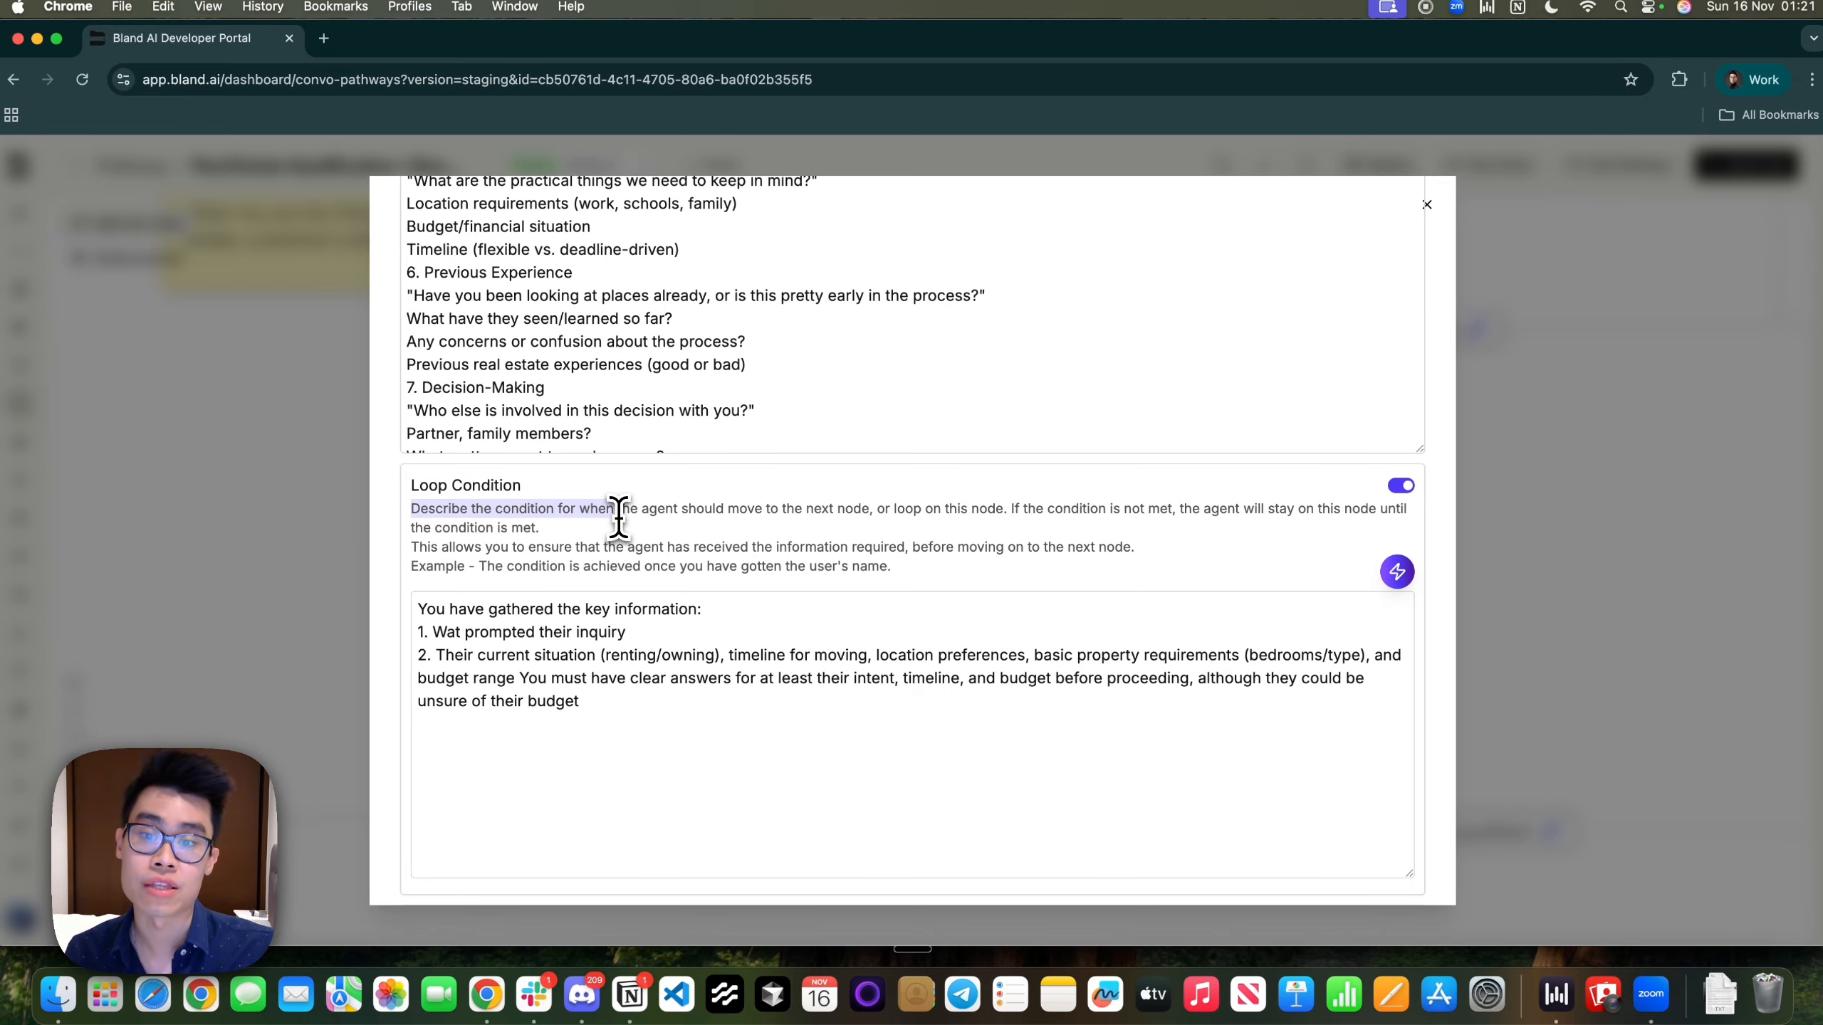
{"action": "left_click", "coordinate": [622, 516]}
{"action": "left_click", "coordinate": [1119, 509]}
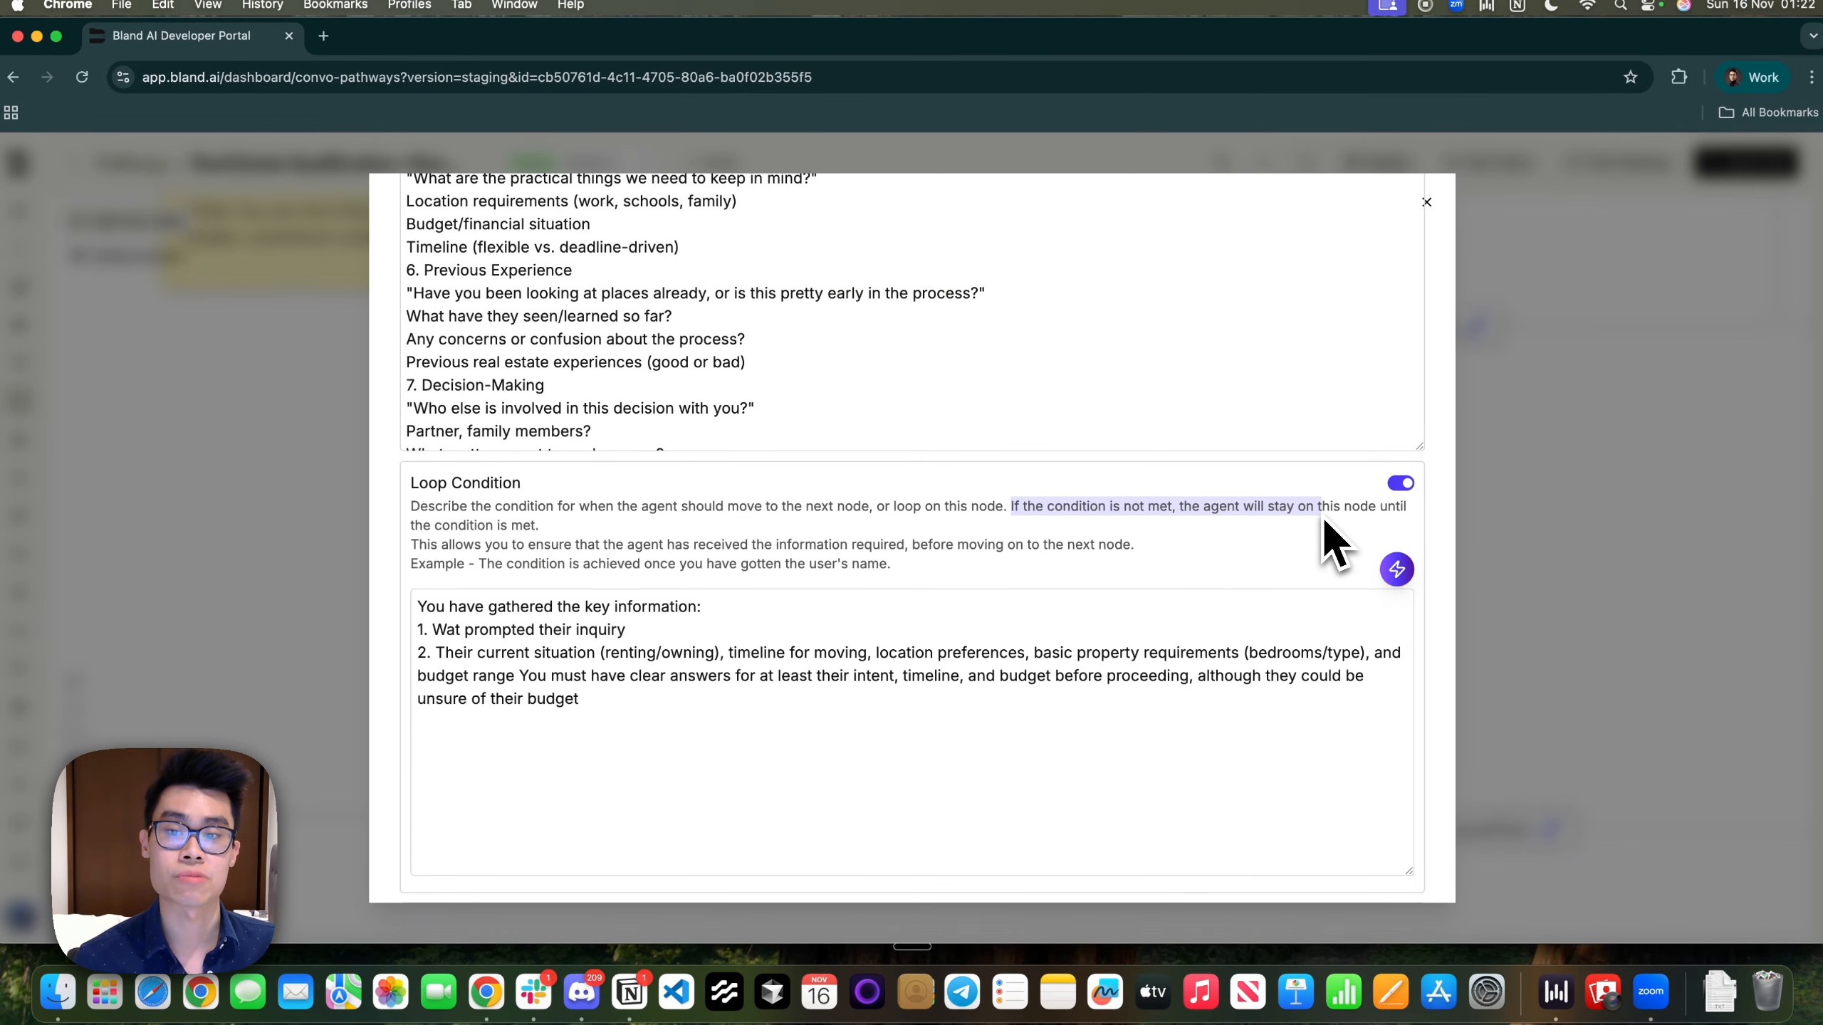
Select all the Loop Condition text, then close the Discovery node editor
{"action": "left_click", "coordinate": [662, 689]}
{"action": "key", "text": "super+a"}
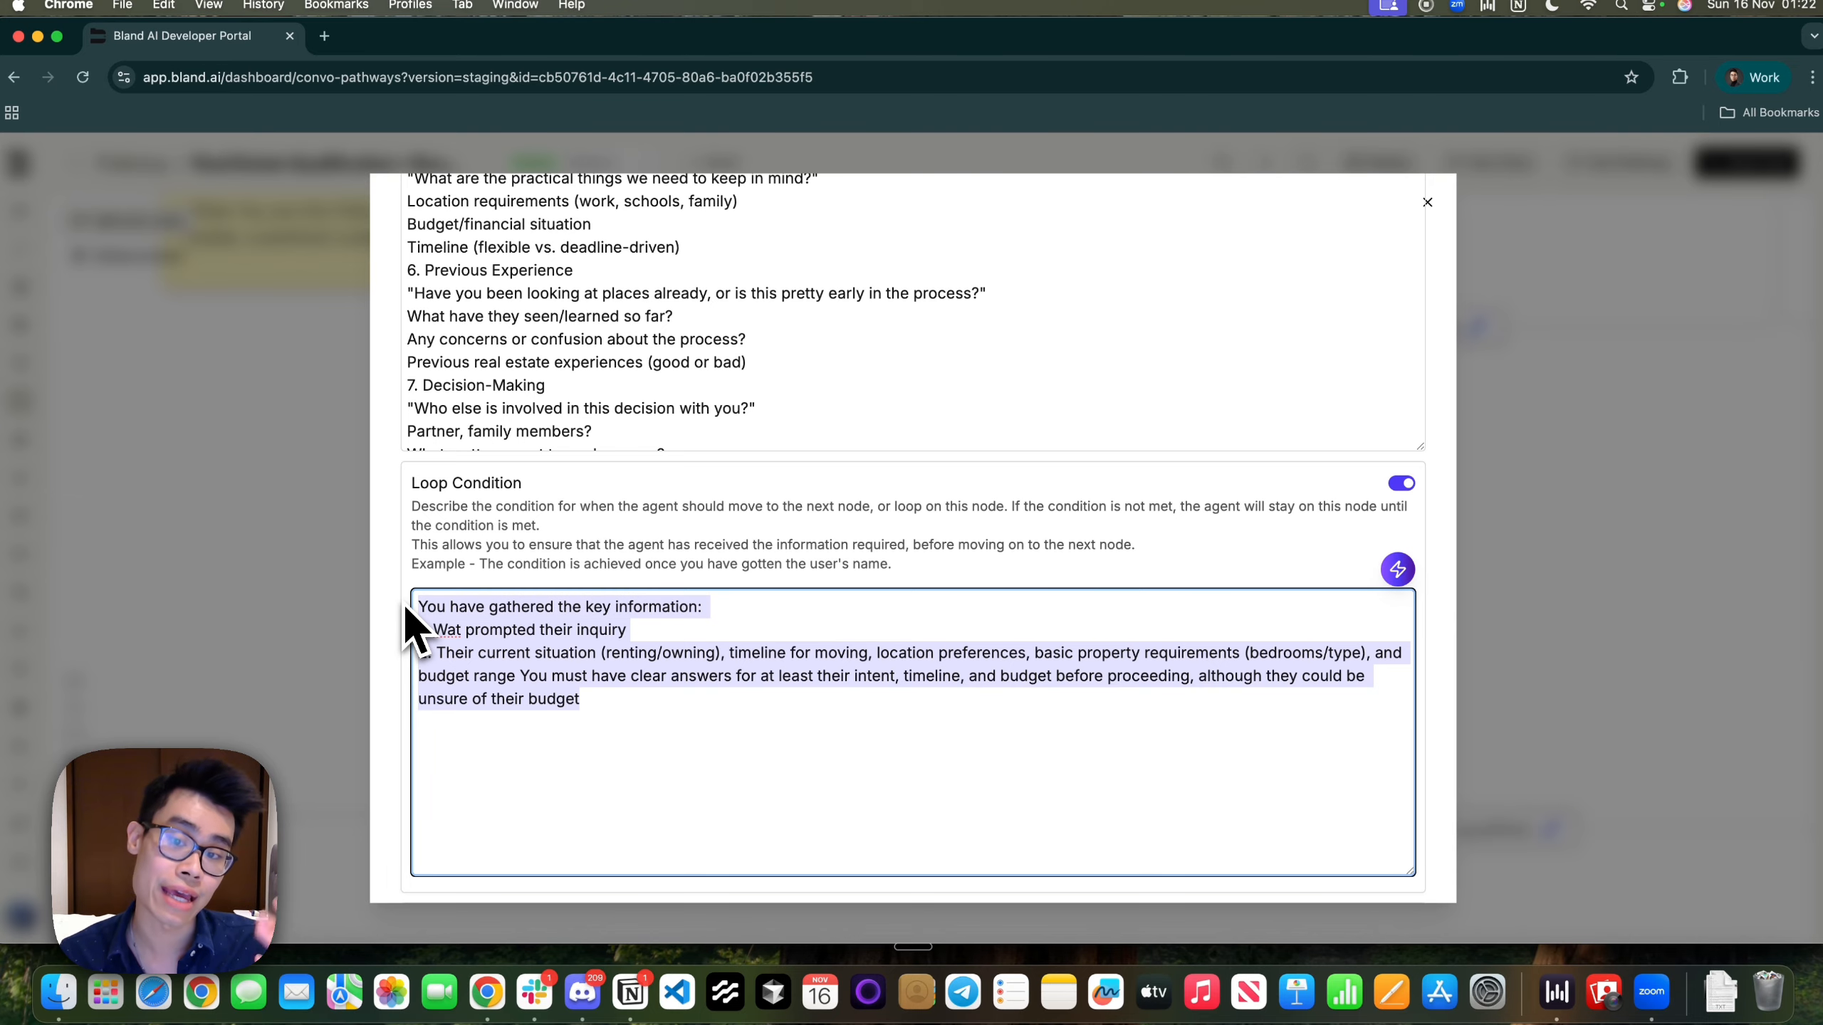
{"action": "left_click", "coordinate": [1571, 520]}
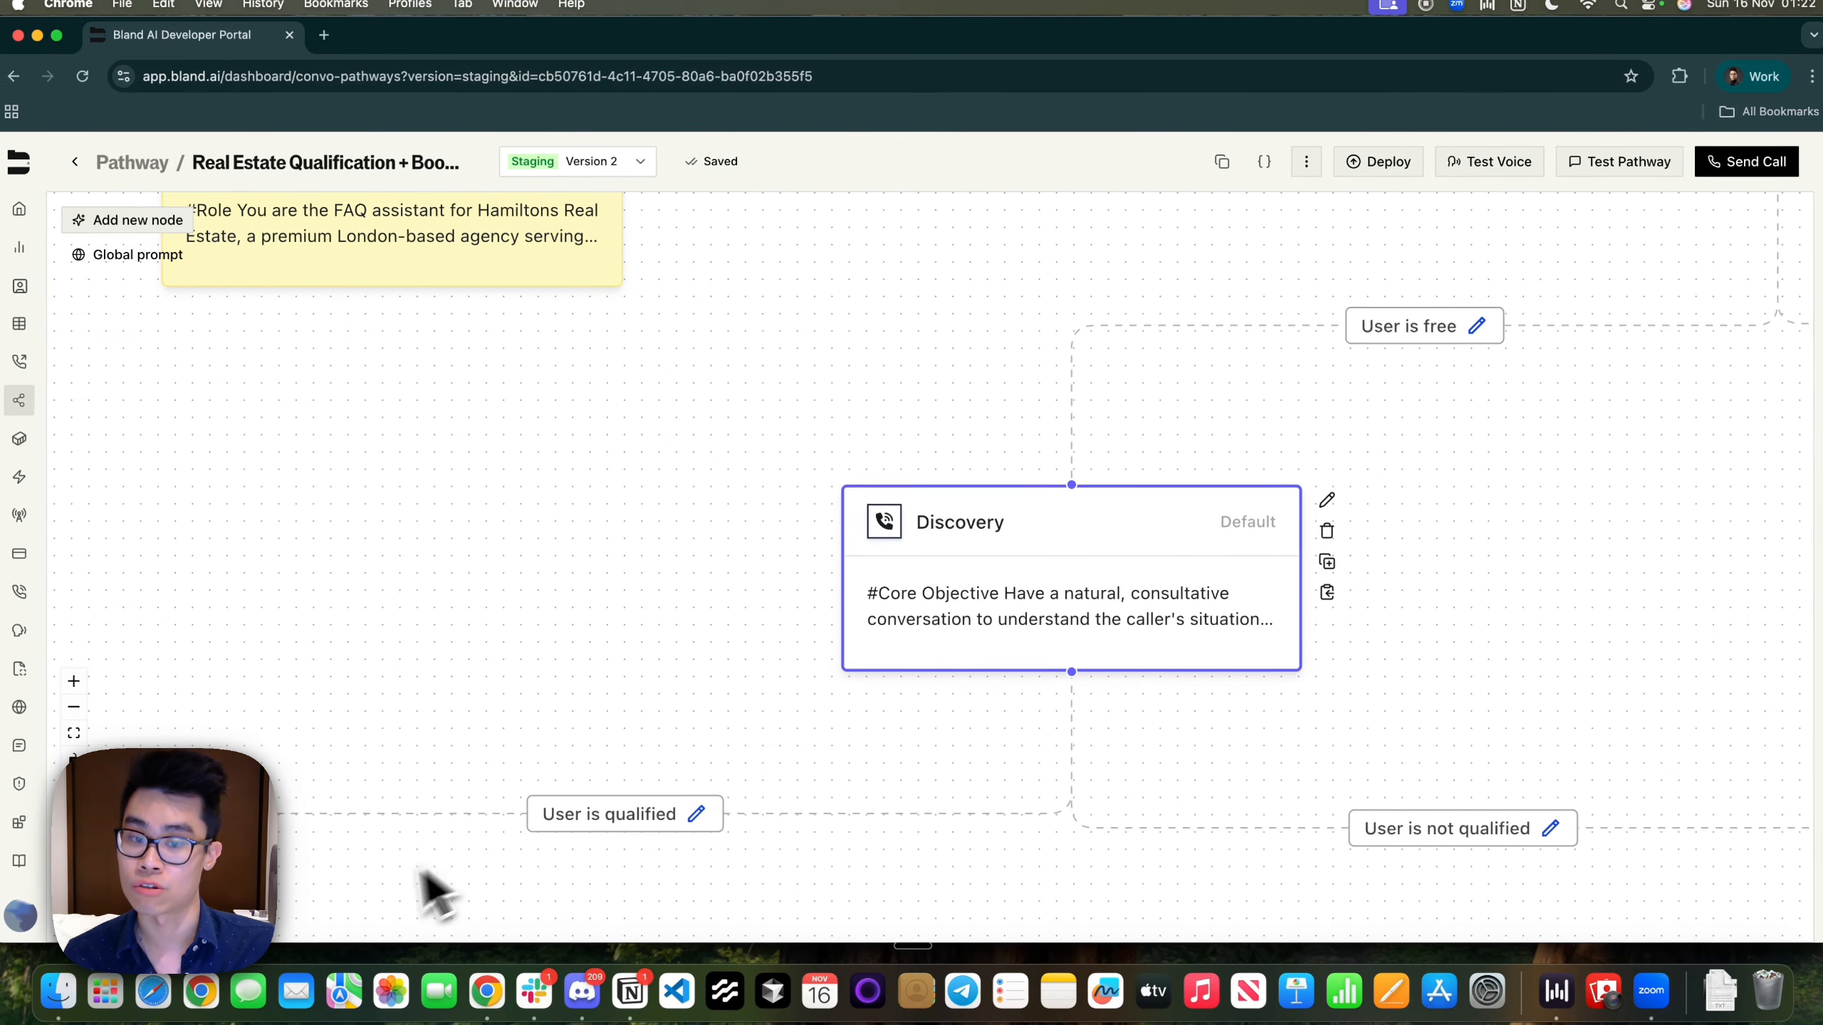
Reopen the Discovery node and review its Loop Condition, including the budget range requirement
{"action": "left_click", "coordinate": [1327, 500]}
{"action": "scroll", "coordinate": [867, 680], "scroll_direction": "down", "scroll_amount": 3}
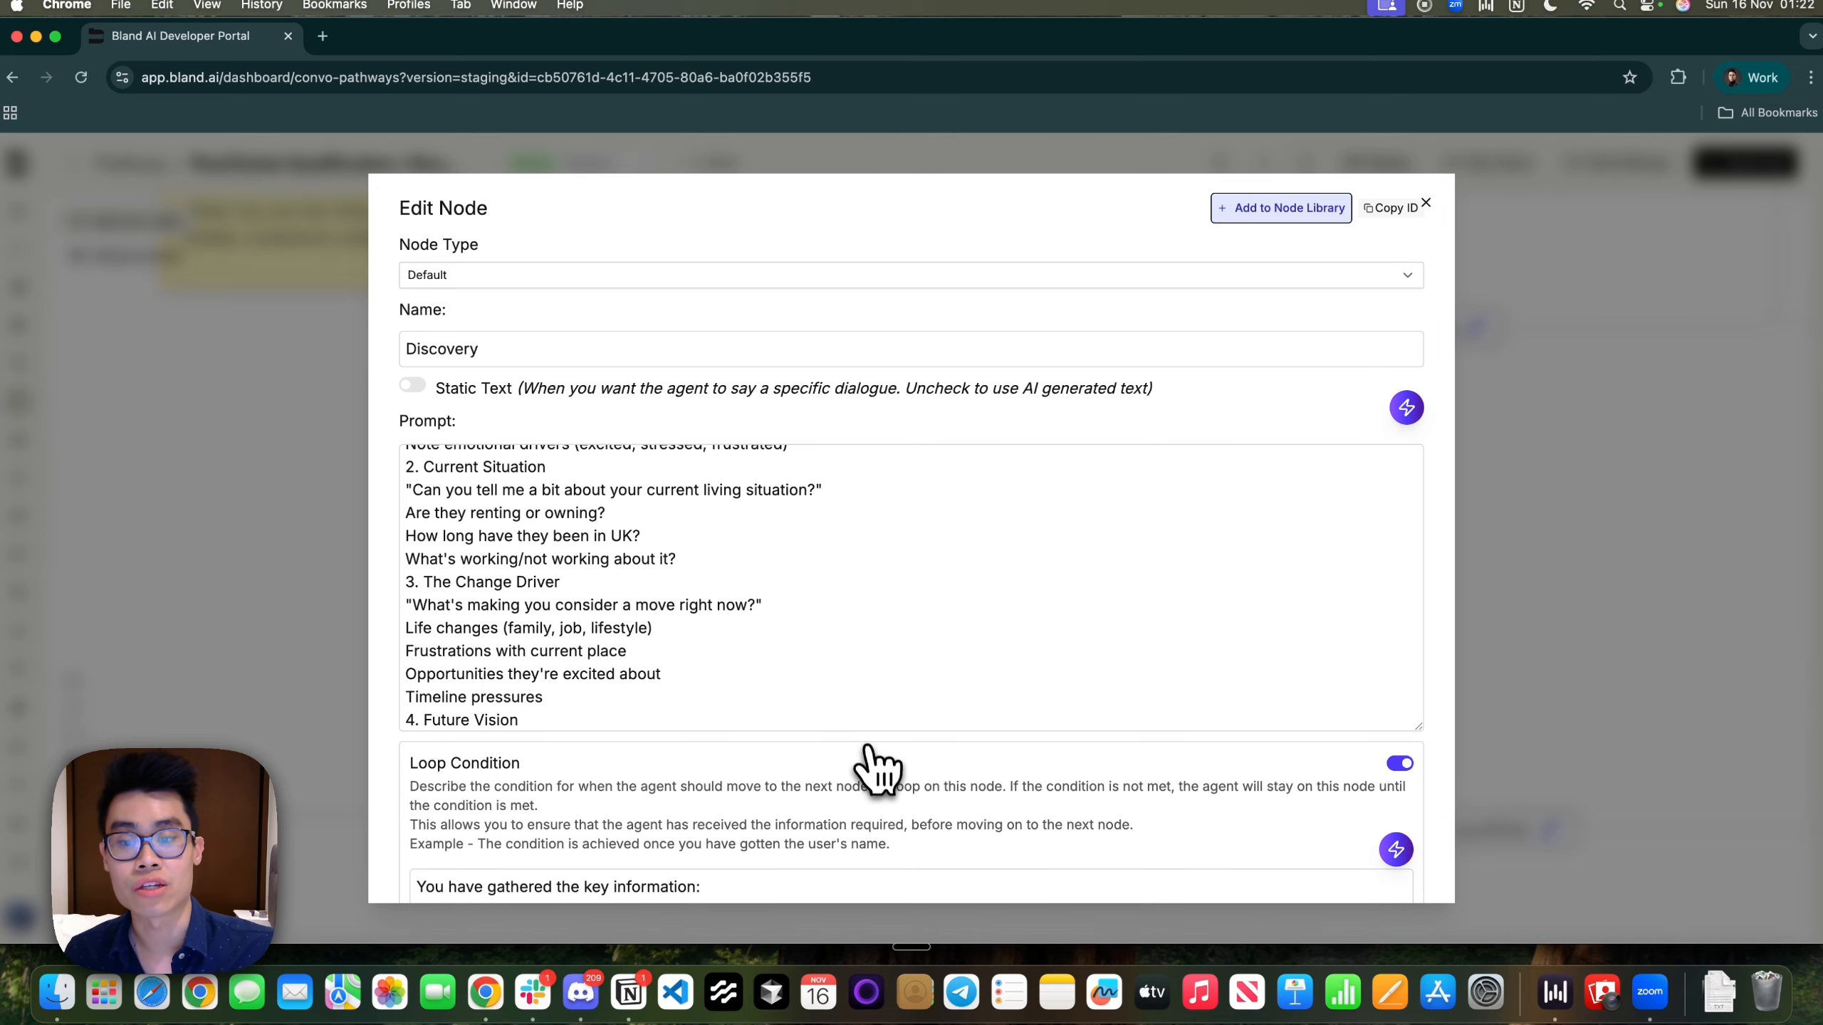
{"action": "scroll", "coordinate": [878, 768], "scroll_direction": "down", "scroll_amount": 3}
{"action": "scroll", "coordinate": [878, 772], "scroll_direction": "down", "scroll_amount": 3}
{"action": "left_click_drag", "start_coordinate": [671, 643], "coordinate": [430, 554]}
{"action": "left_click", "coordinate": [836, 651]}
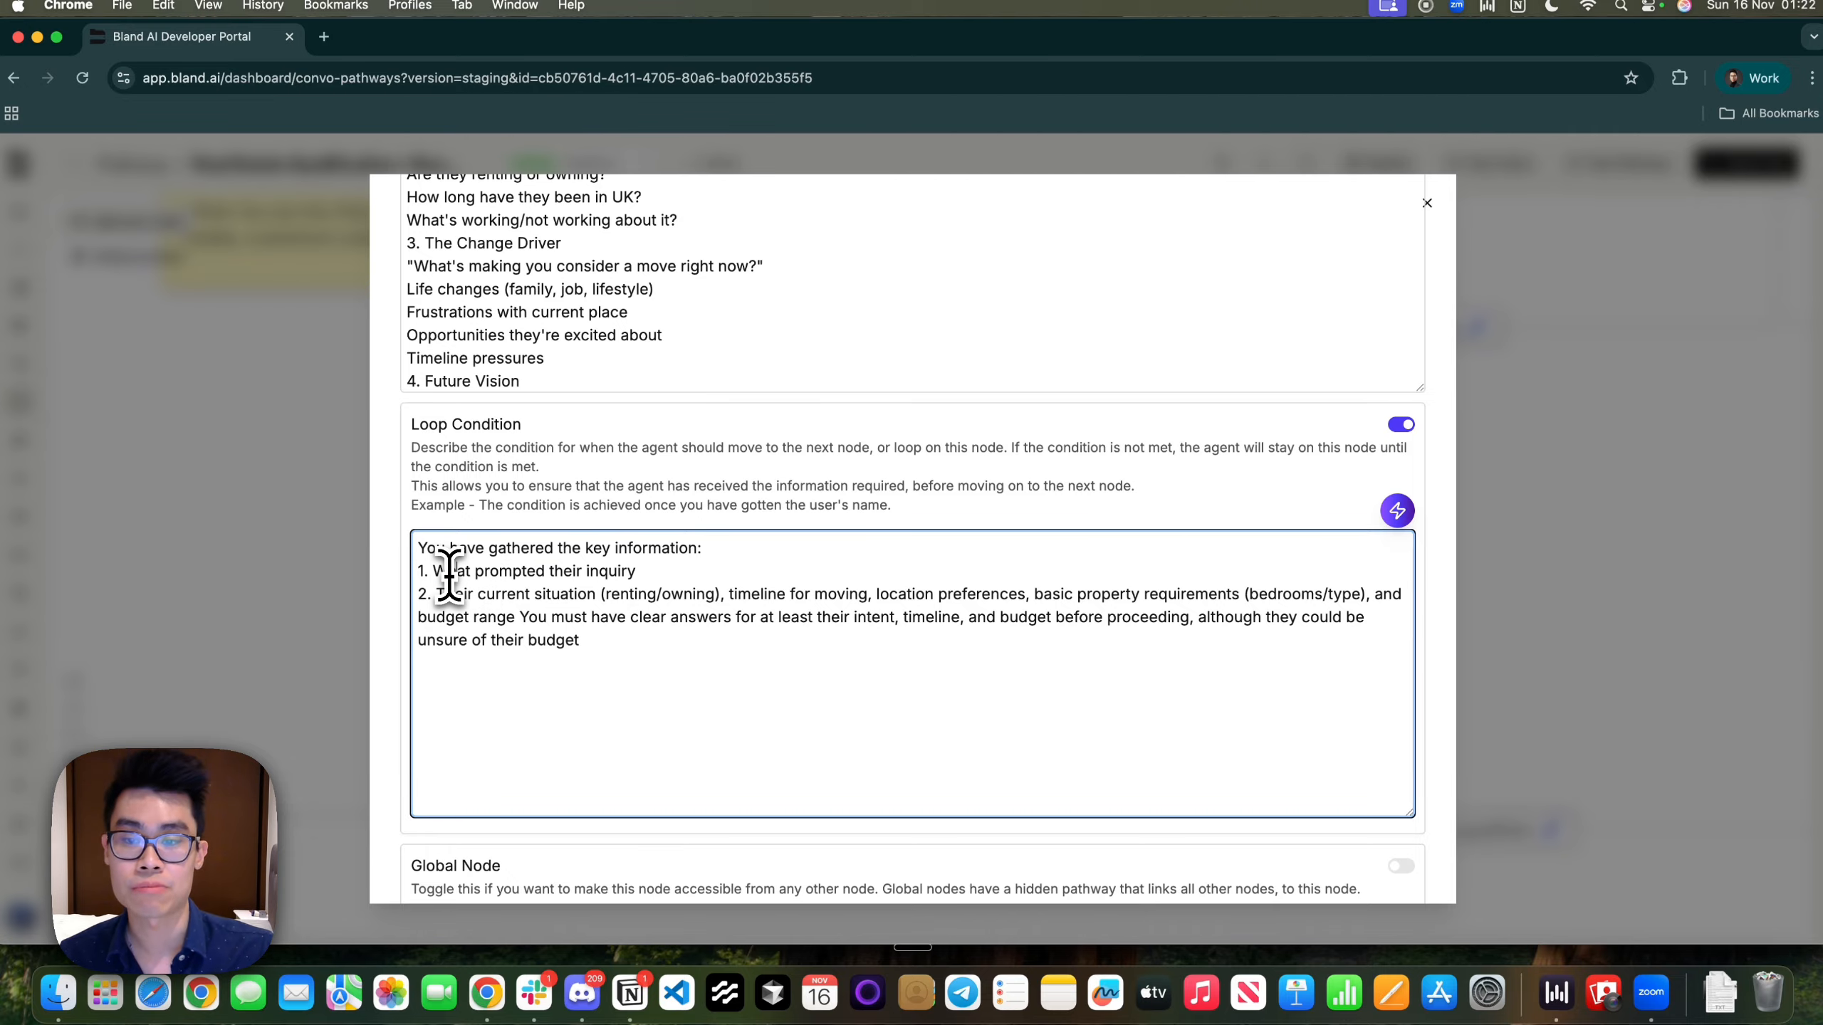
{"action": "left_click_drag", "start_coordinate": [423, 618], "coordinate": [746, 617]}
{"action": "left_click", "coordinate": [750, 594]}
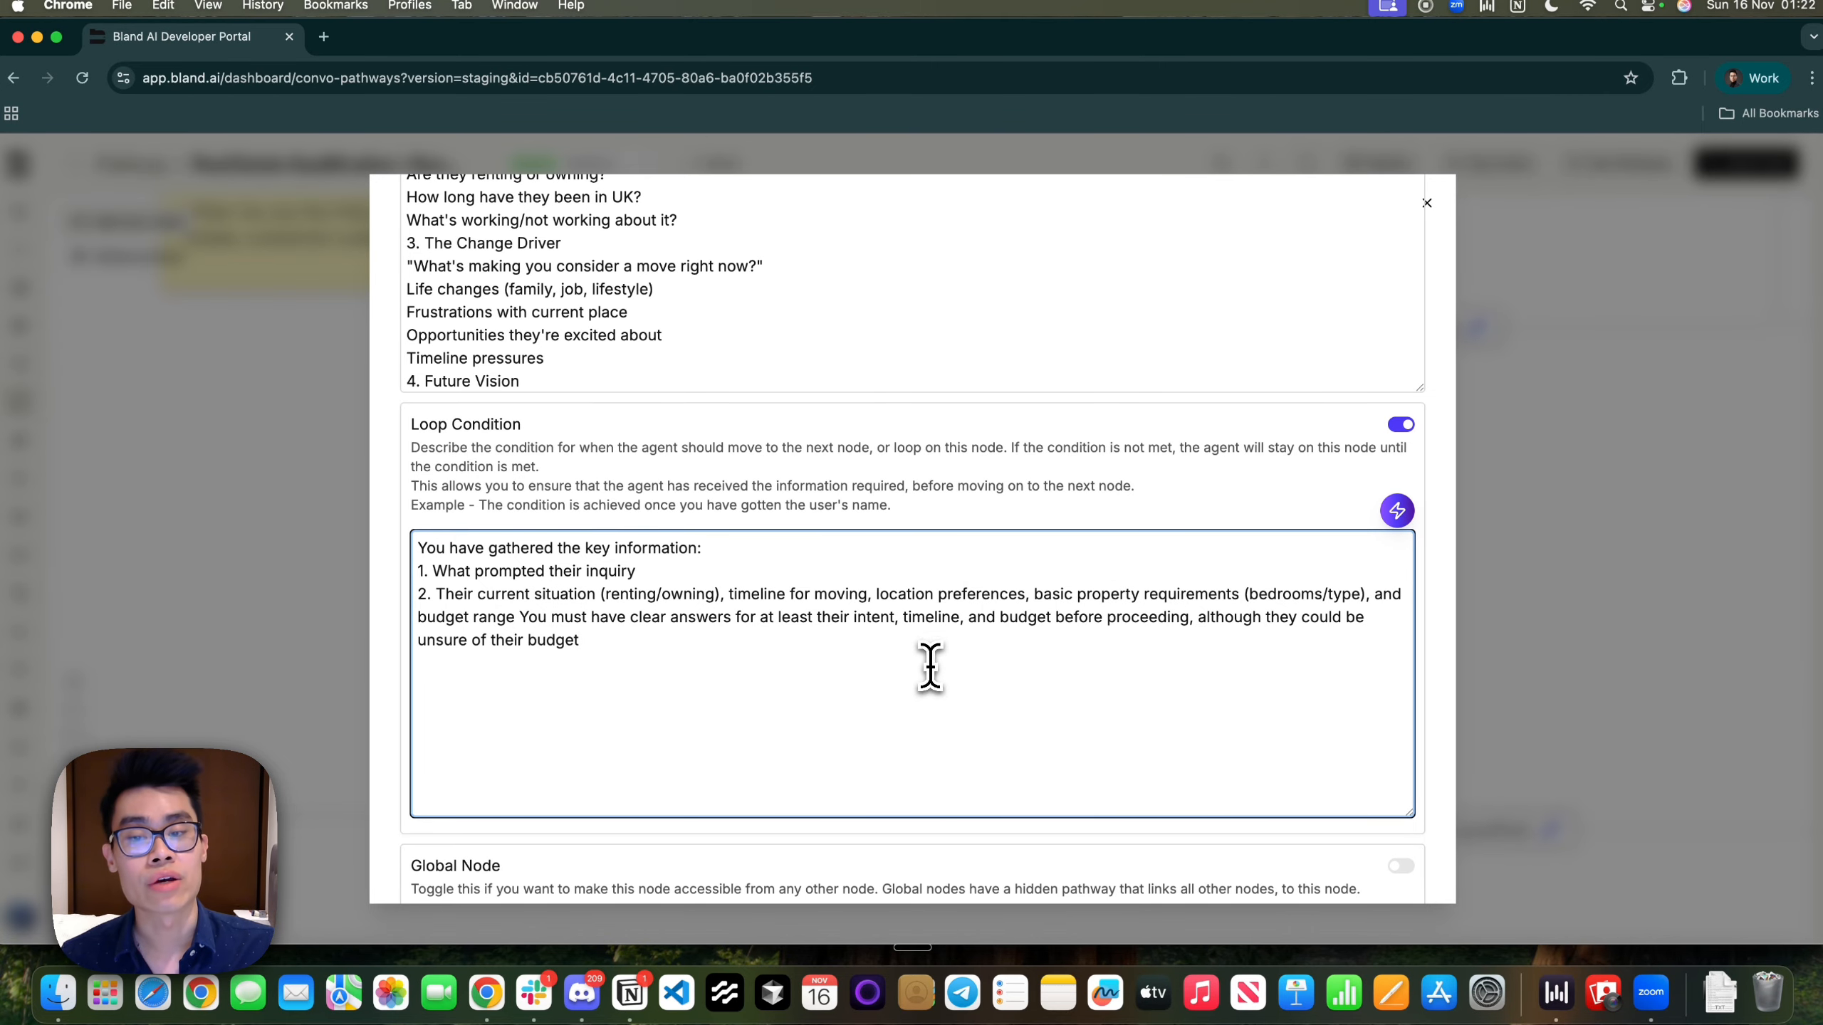
{"action": "left_click_drag", "start_coordinate": [931, 668], "coordinate": [396, 535]}
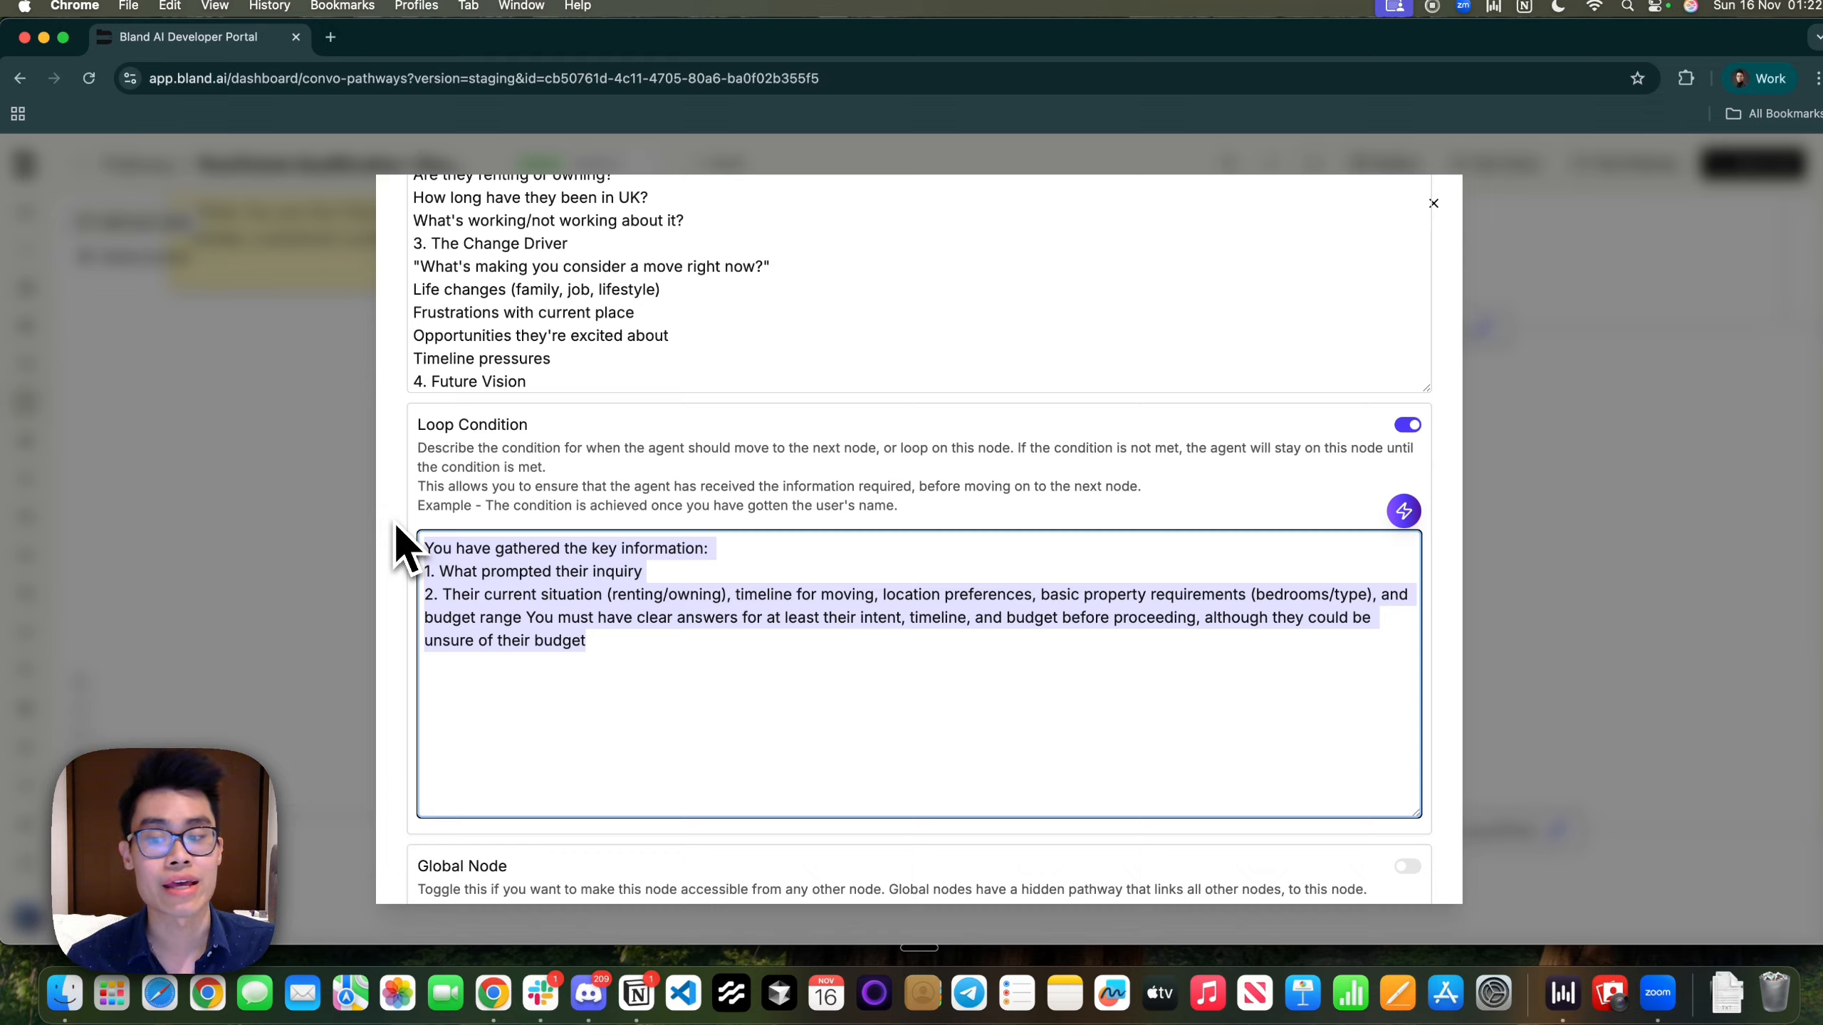
{"action": "left_click", "coordinate": [556, 587]}
{"action": "left_click_drag", "start_coordinate": [486, 594], "coordinate": [524, 614]}
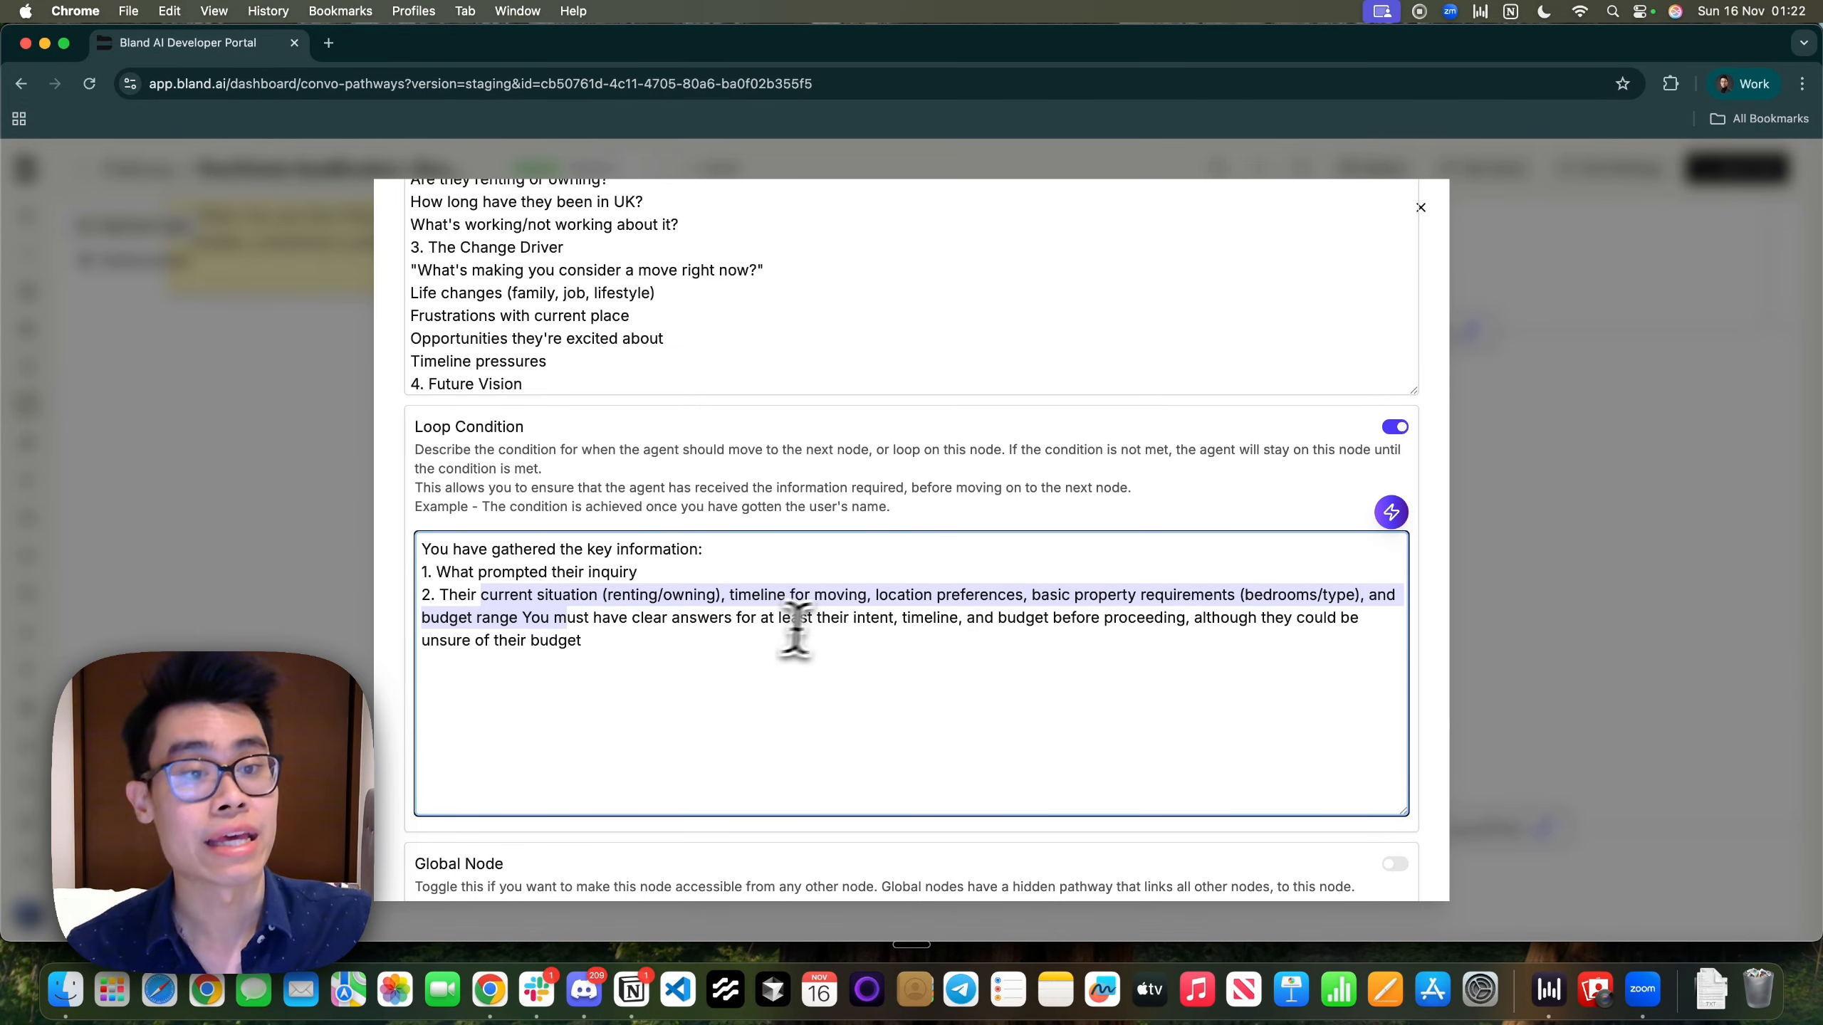
Scroll down the node settings to the Extract Call Info into Variables section
{"action": "scroll", "coordinate": [832, 621], "scroll_direction": "up", "scroll_amount": 5}
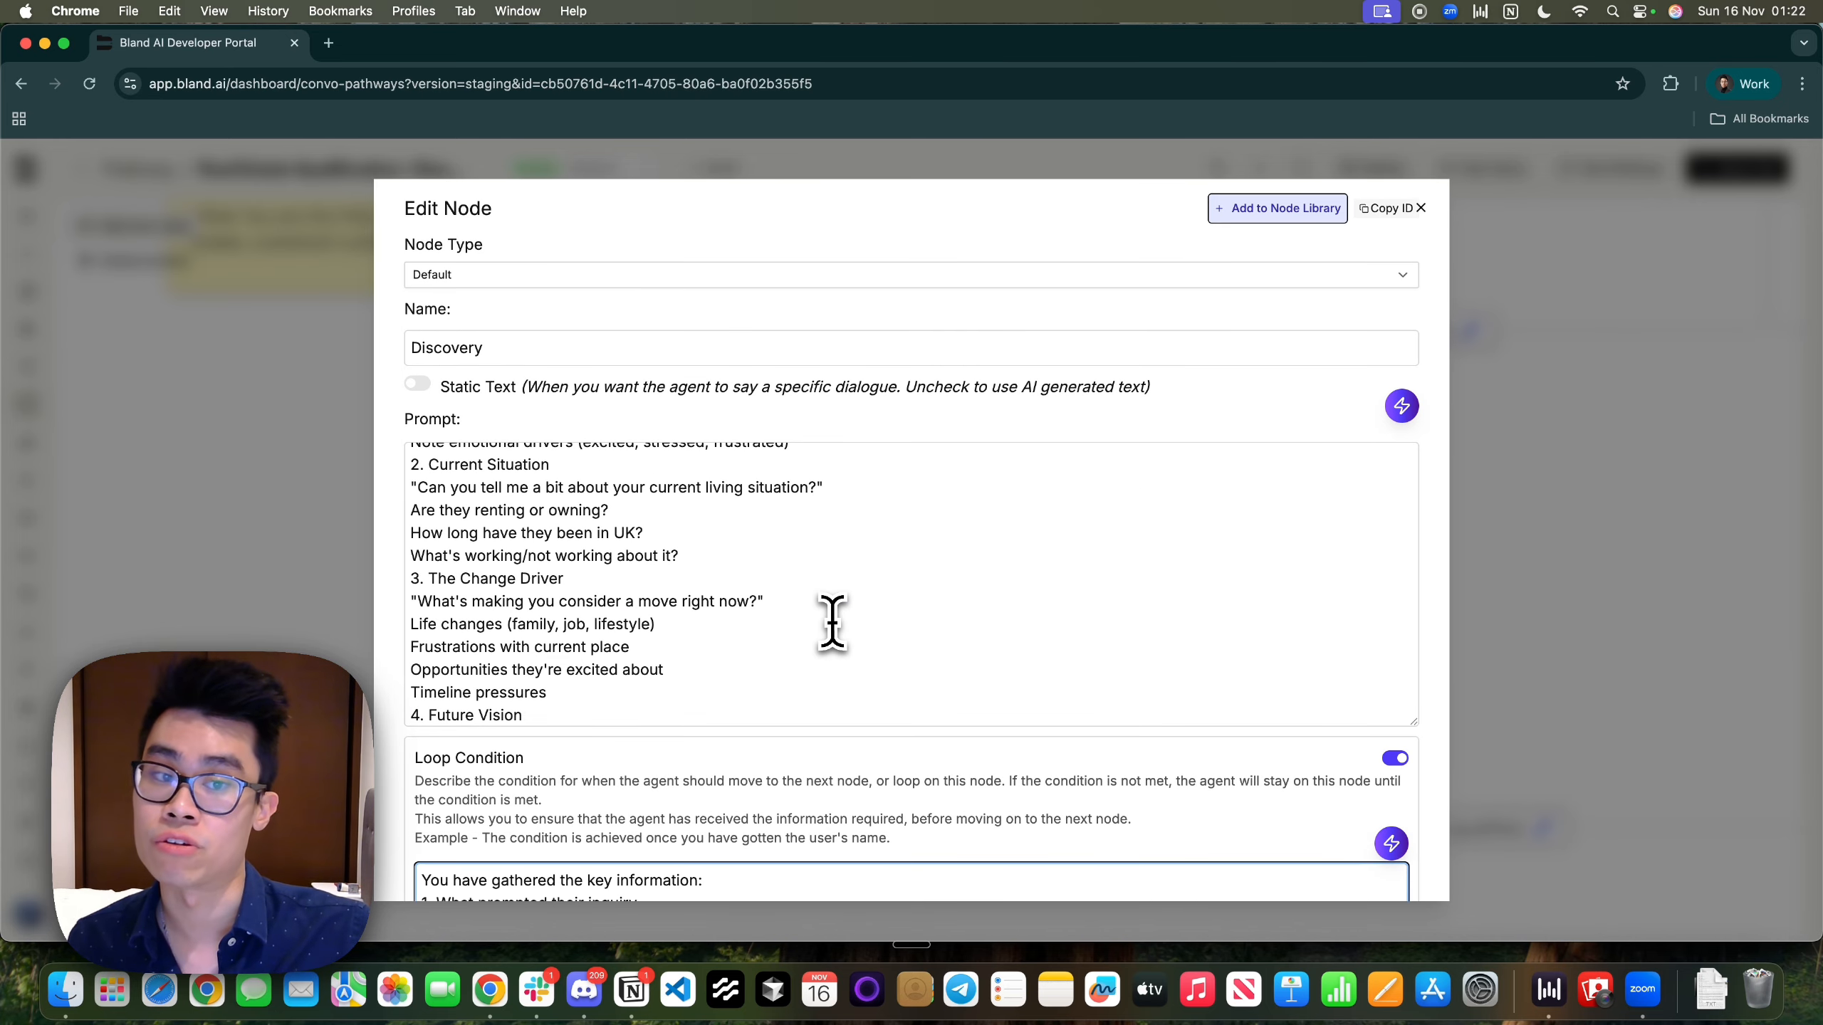
{"action": "scroll", "coordinate": [833, 621], "scroll_direction": "down", "scroll_amount": 5}
{"action": "scroll", "coordinate": [832, 621], "scroll_direction": "up", "scroll_amount": 4}
{"action": "scroll", "coordinate": [832, 621], "scroll_direction": "up", "scroll_amount": 3}
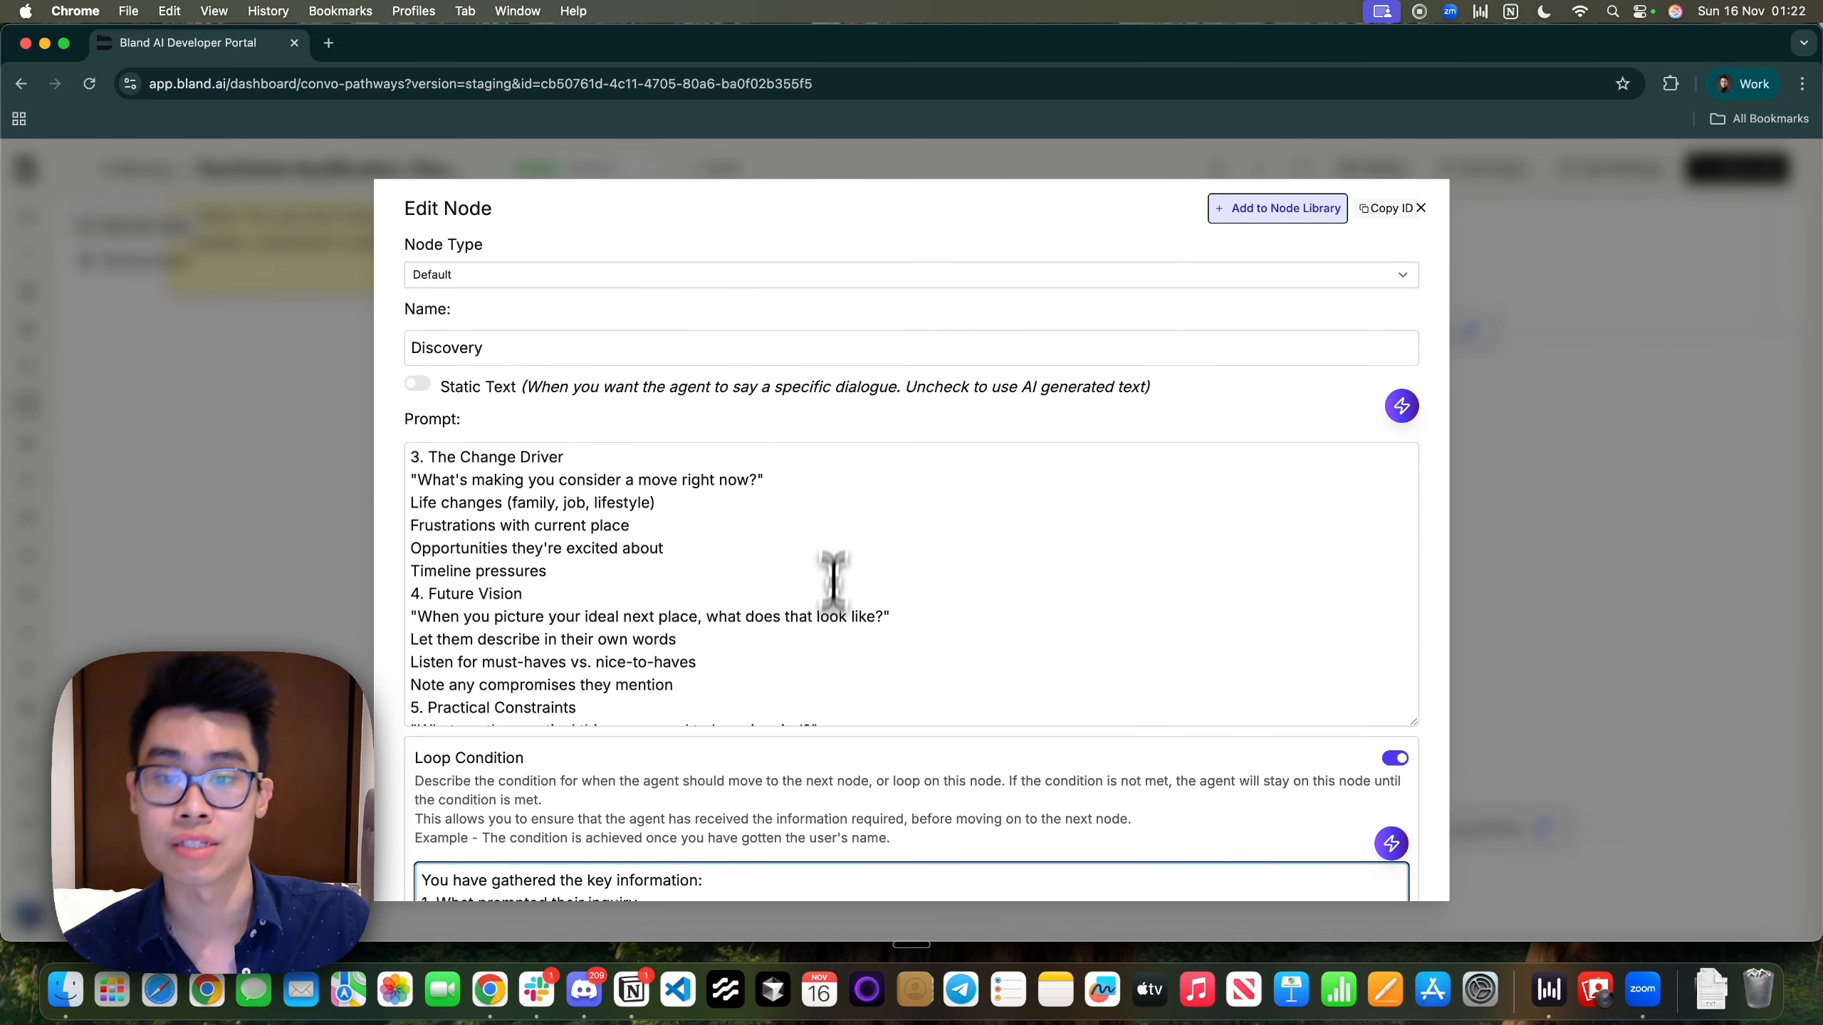
{"action": "scroll", "coordinate": [854, 402], "scroll_direction": "down", "scroll_amount": 10}
{"action": "scroll", "coordinate": [782, 610], "scroll_direction": "down", "scroll_amount": 3}
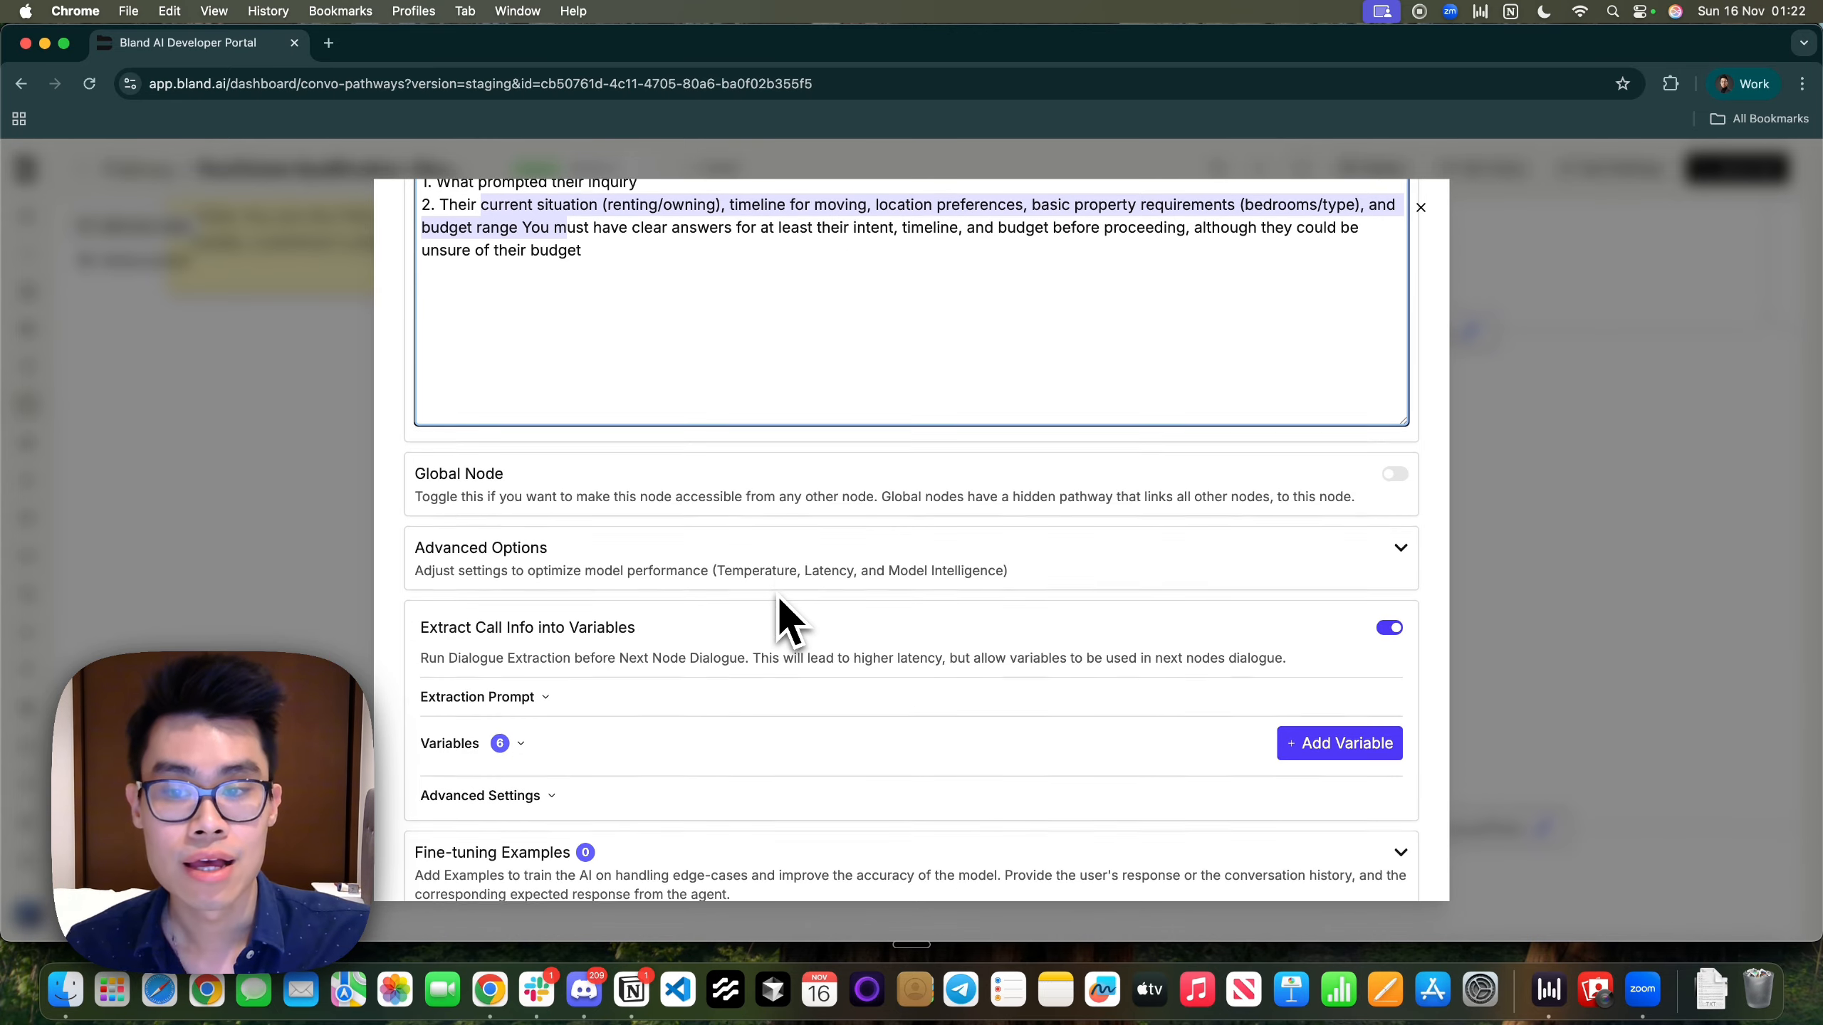
{"action": "scroll", "coordinate": [782, 618], "scroll_direction": "up", "scroll_amount": 10}
{"action": "scroll", "coordinate": [786, 621], "scroll_direction": "down", "scroll_amount": 5}
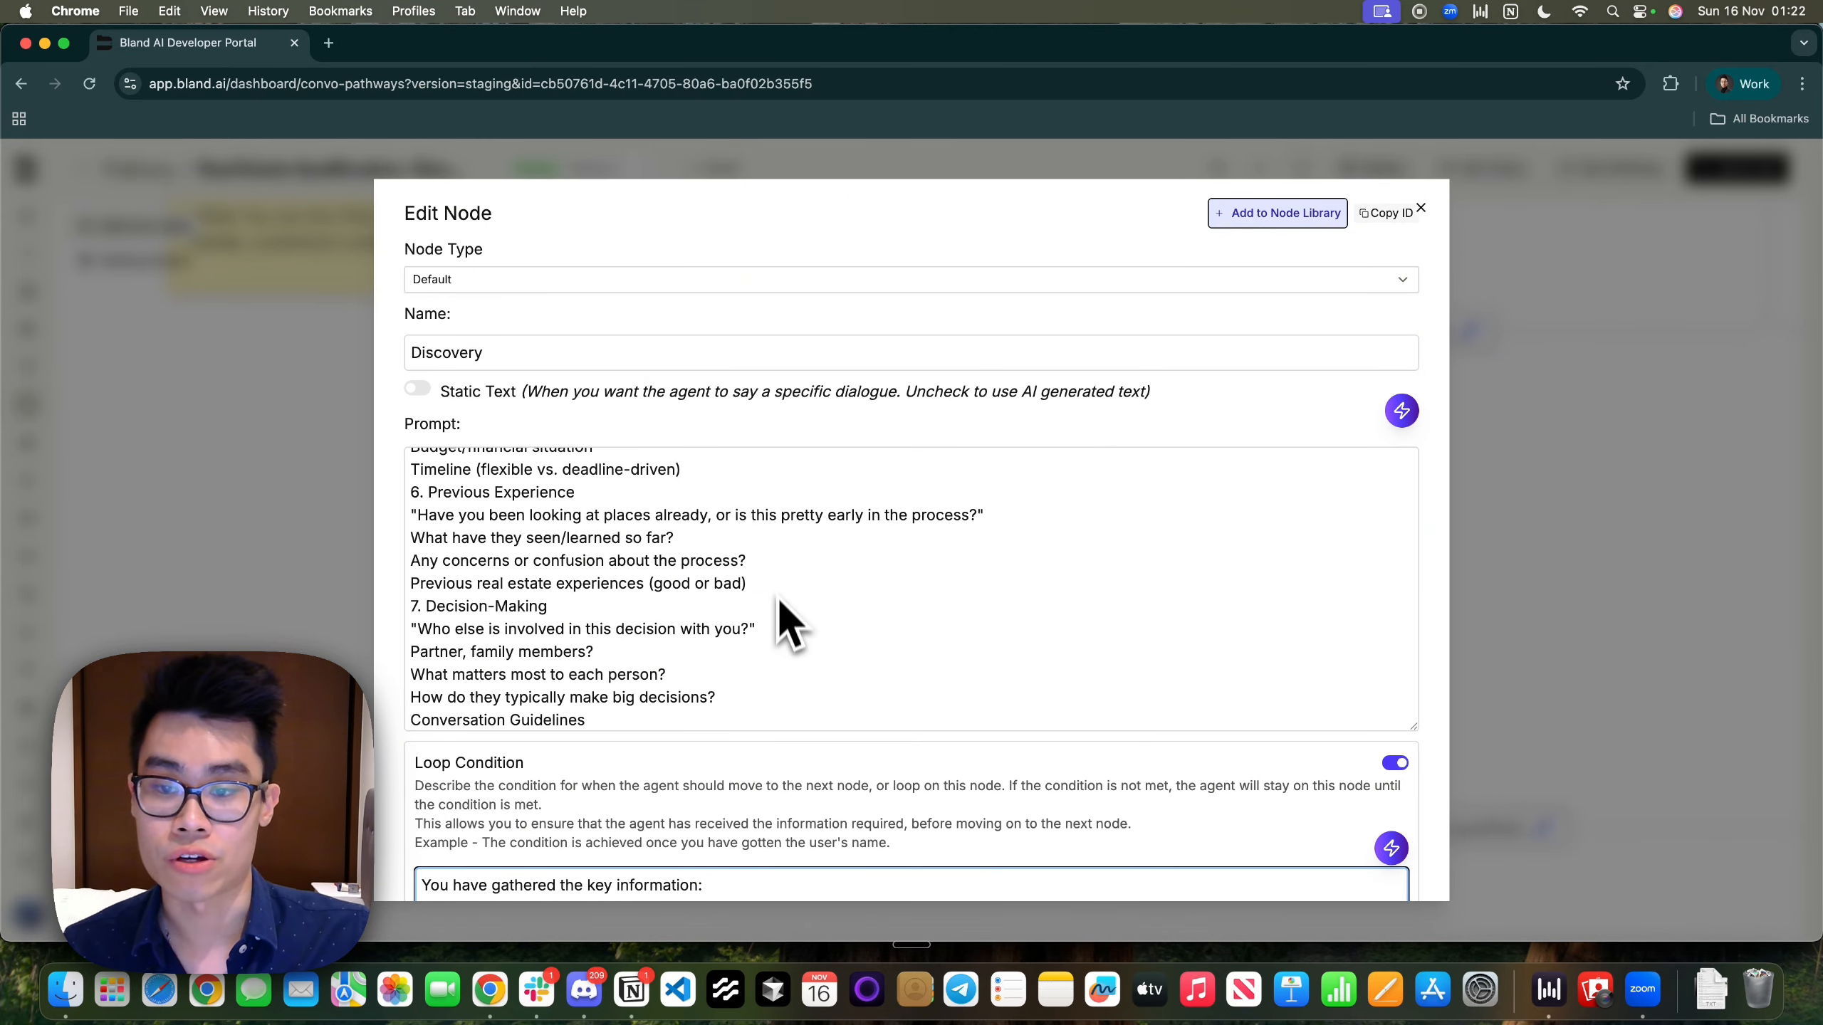
{"action": "scroll", "coordinate": [814, 875], "scroll_direction": "down", "scroll_amount": 10}
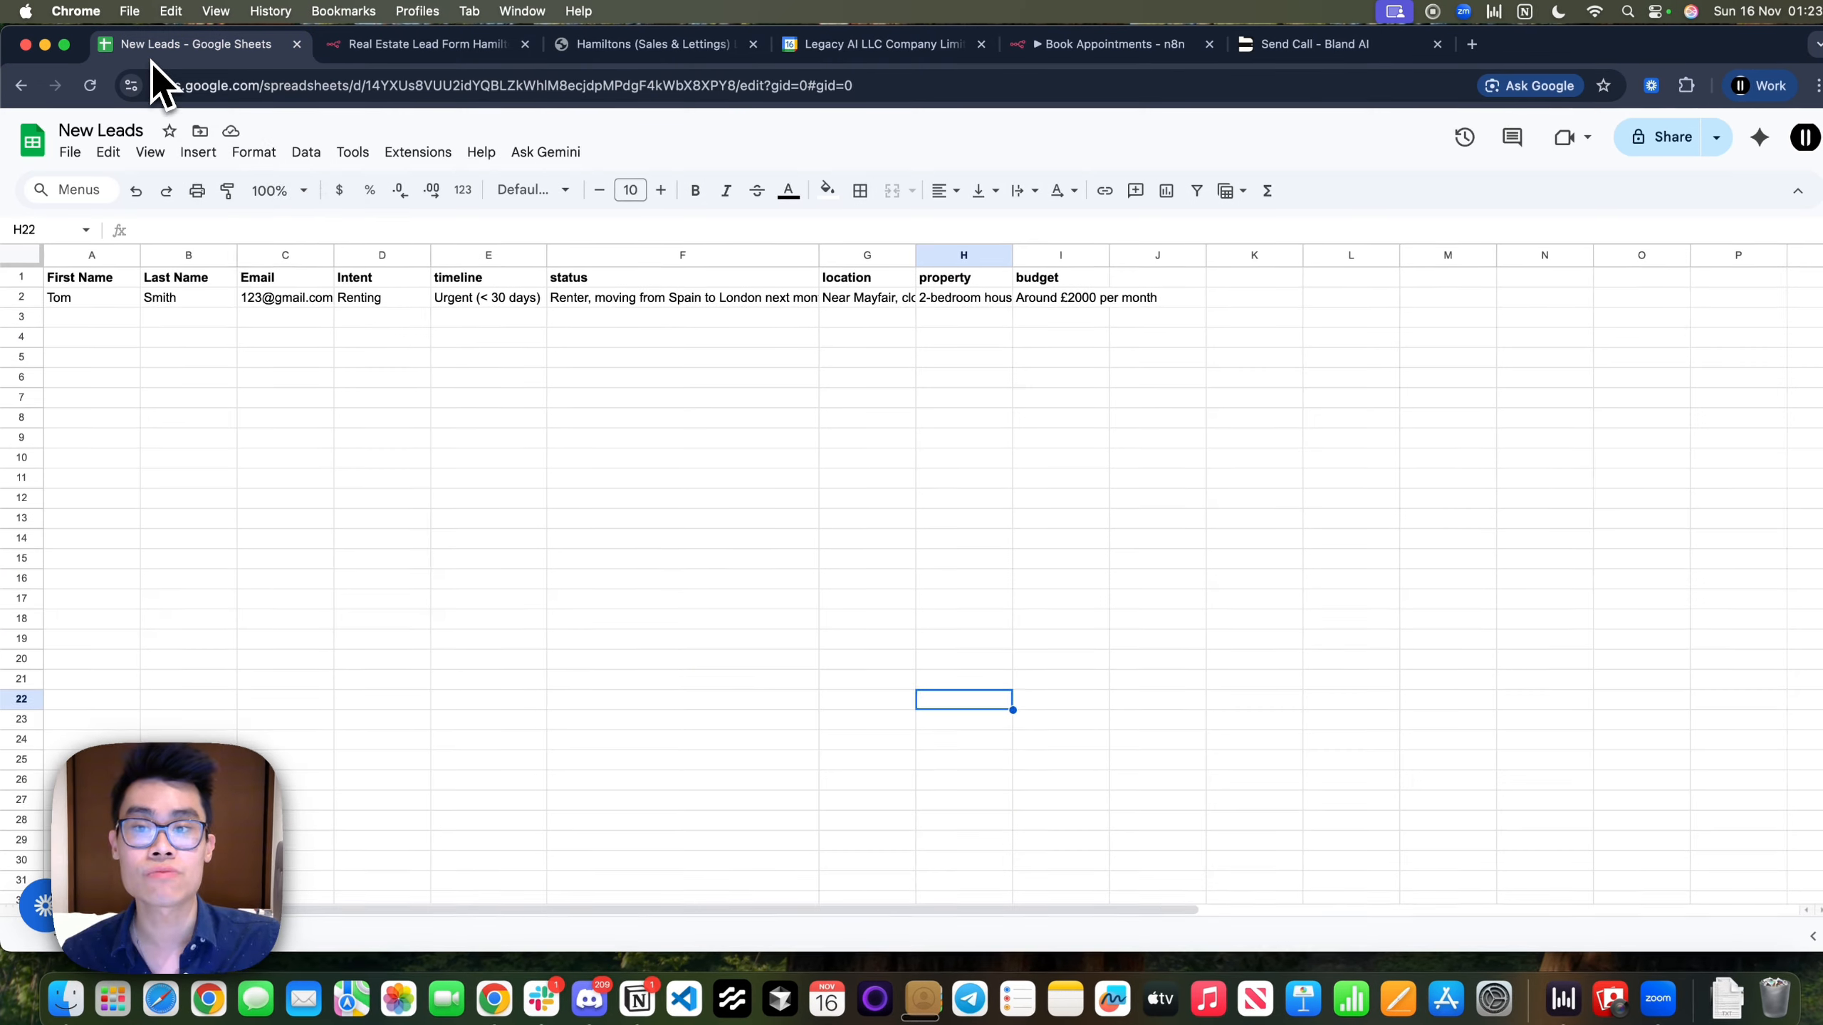
Select row 2 of the New Leads sheet, holding the captured lead's details
{"action": "left_click_drag", "start_coordinate": [79, 297], "coordinate": [1072, 302]}
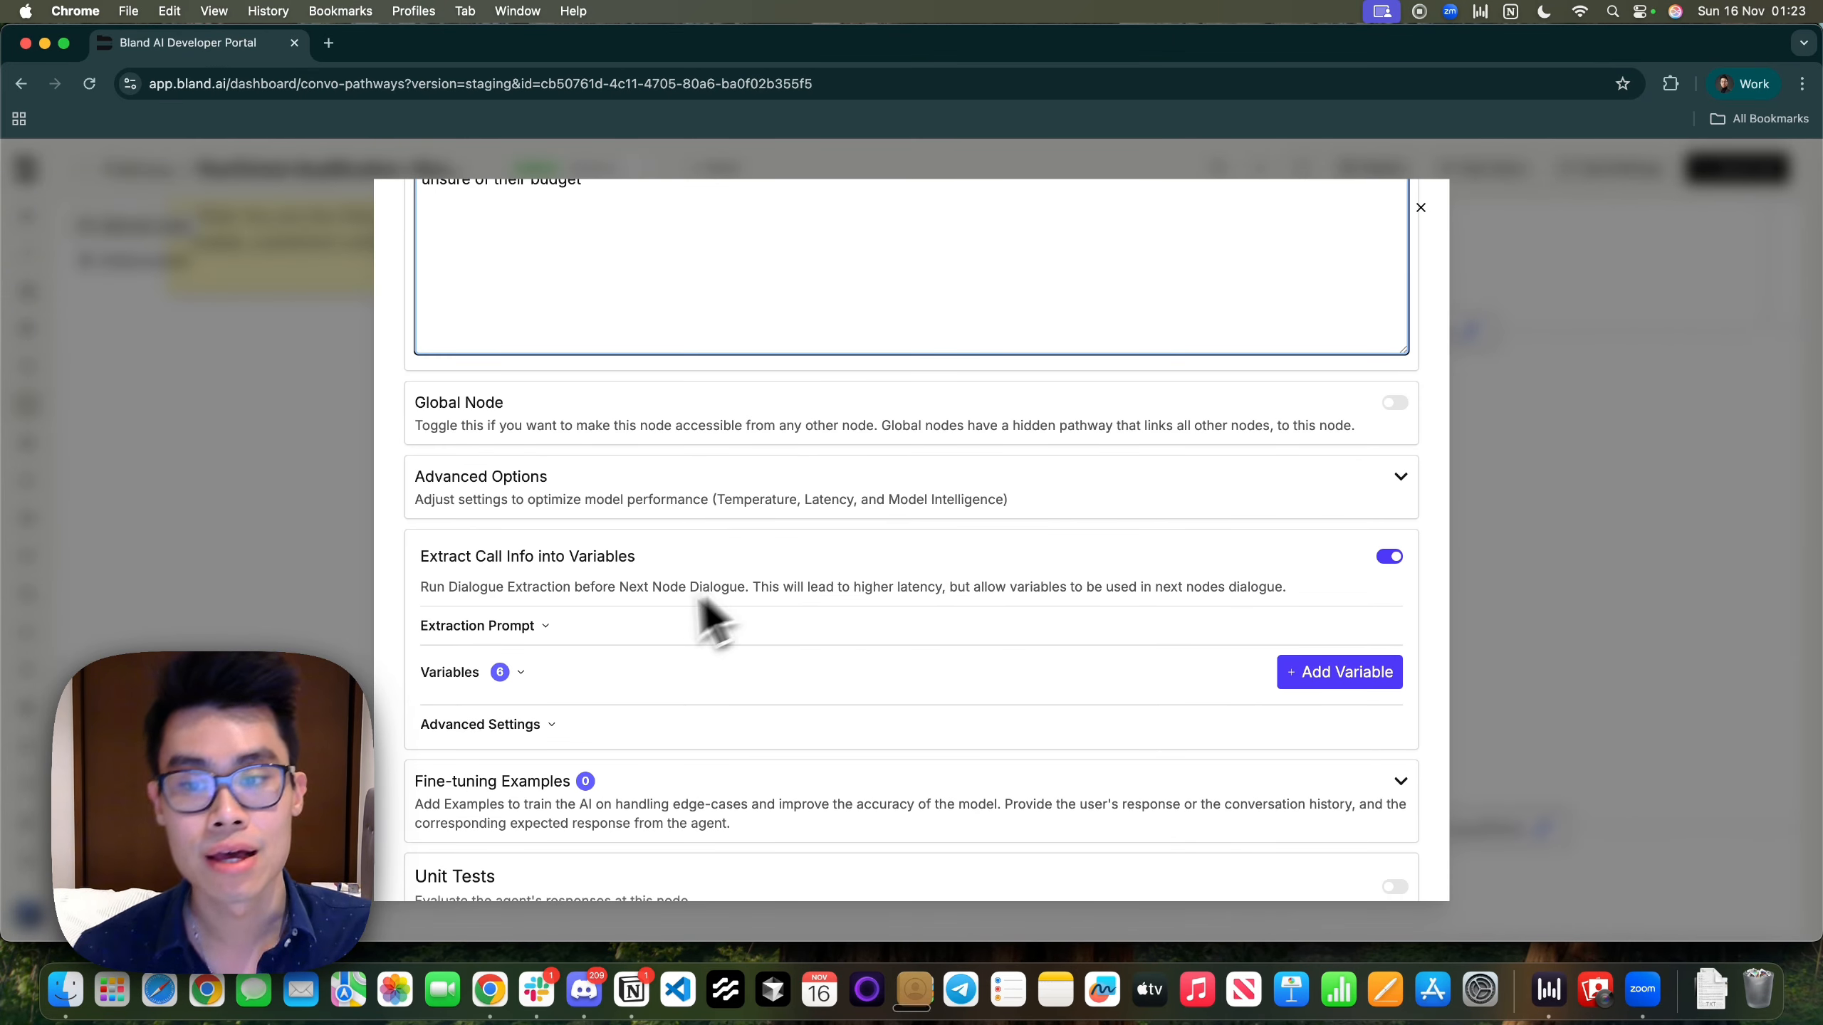
Expand the Variables list and check the intent variable's name, String type and description
{"action": "left_click", "coordinate": [524, 672]}
{"action": "scroll", "coordinate": [529, 679], "scroll_direction": "down", "scroll_amount": 4}
{"action": "scroll", "coordinate": [539, 610], "scroll_direction": "up", "scroll_amount": 1}
{"action": "left_click", "coordinate": [542, 517]}
{"action": "left_click_drag", "start_coordinate": [542, 517], "coordinate": [432, 543]}
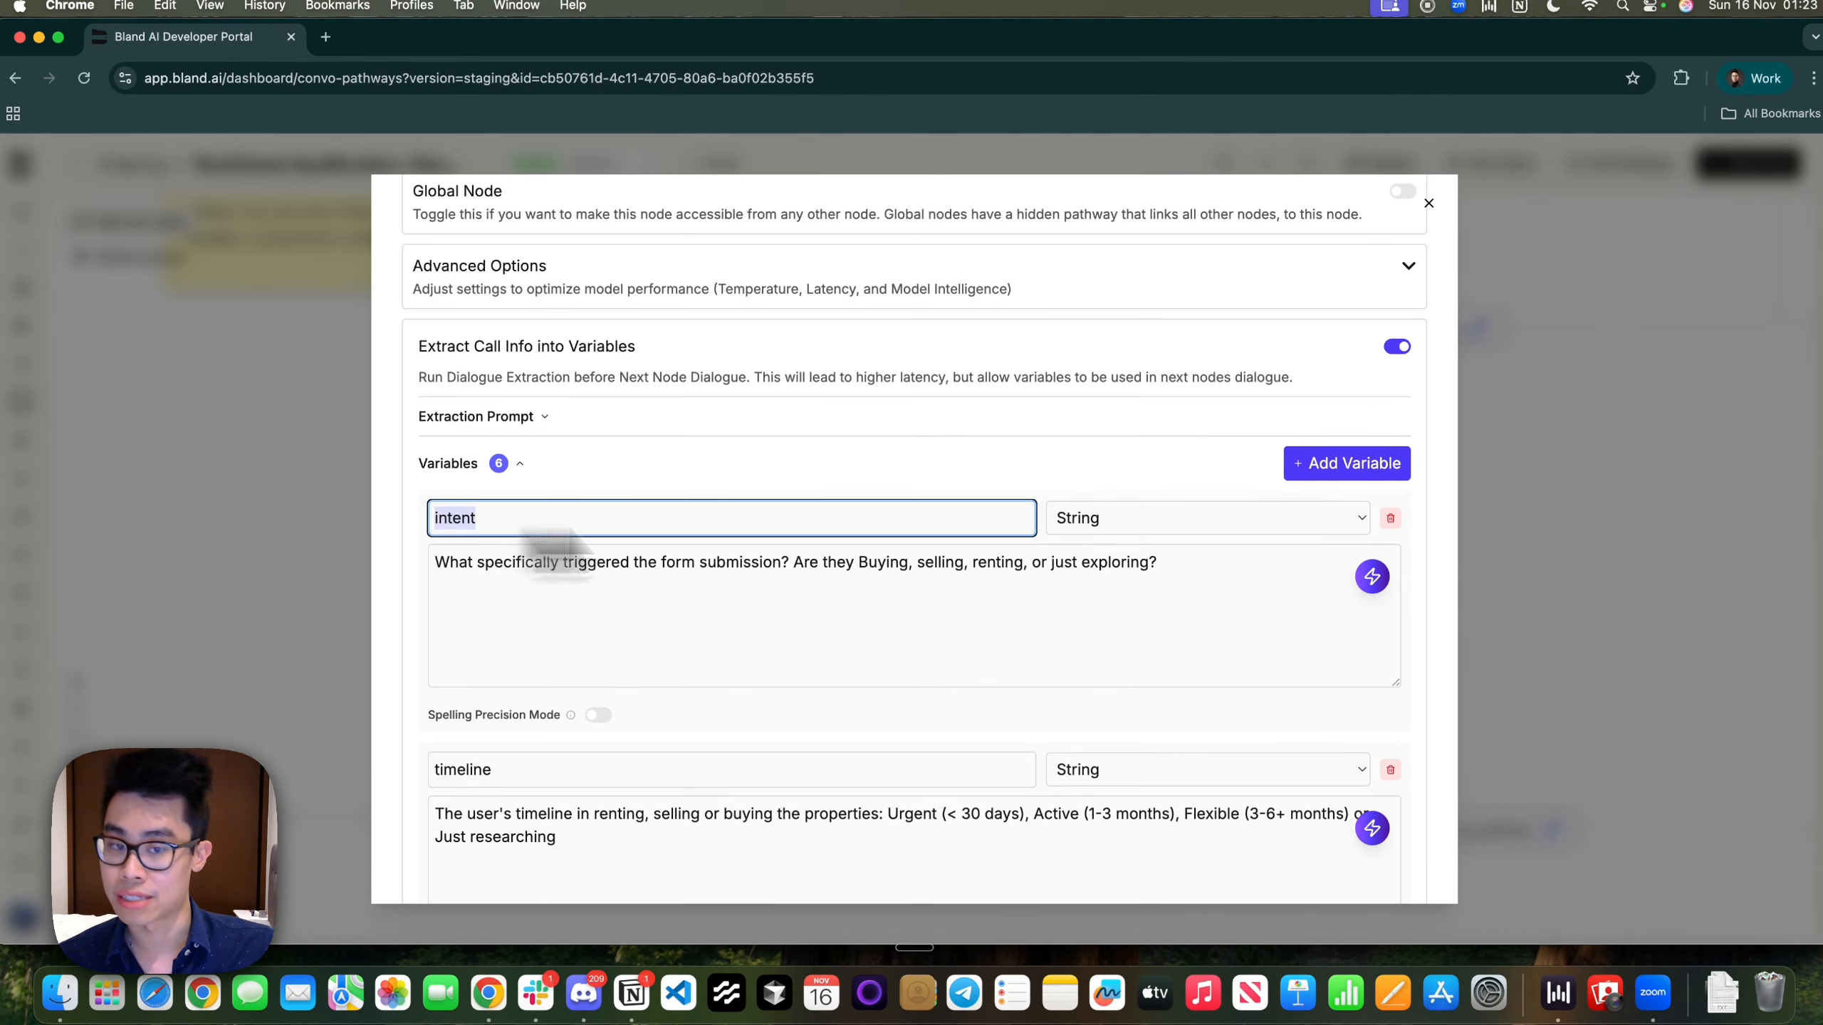
{"action": "left_click", "coordinate": [1127, 523]}
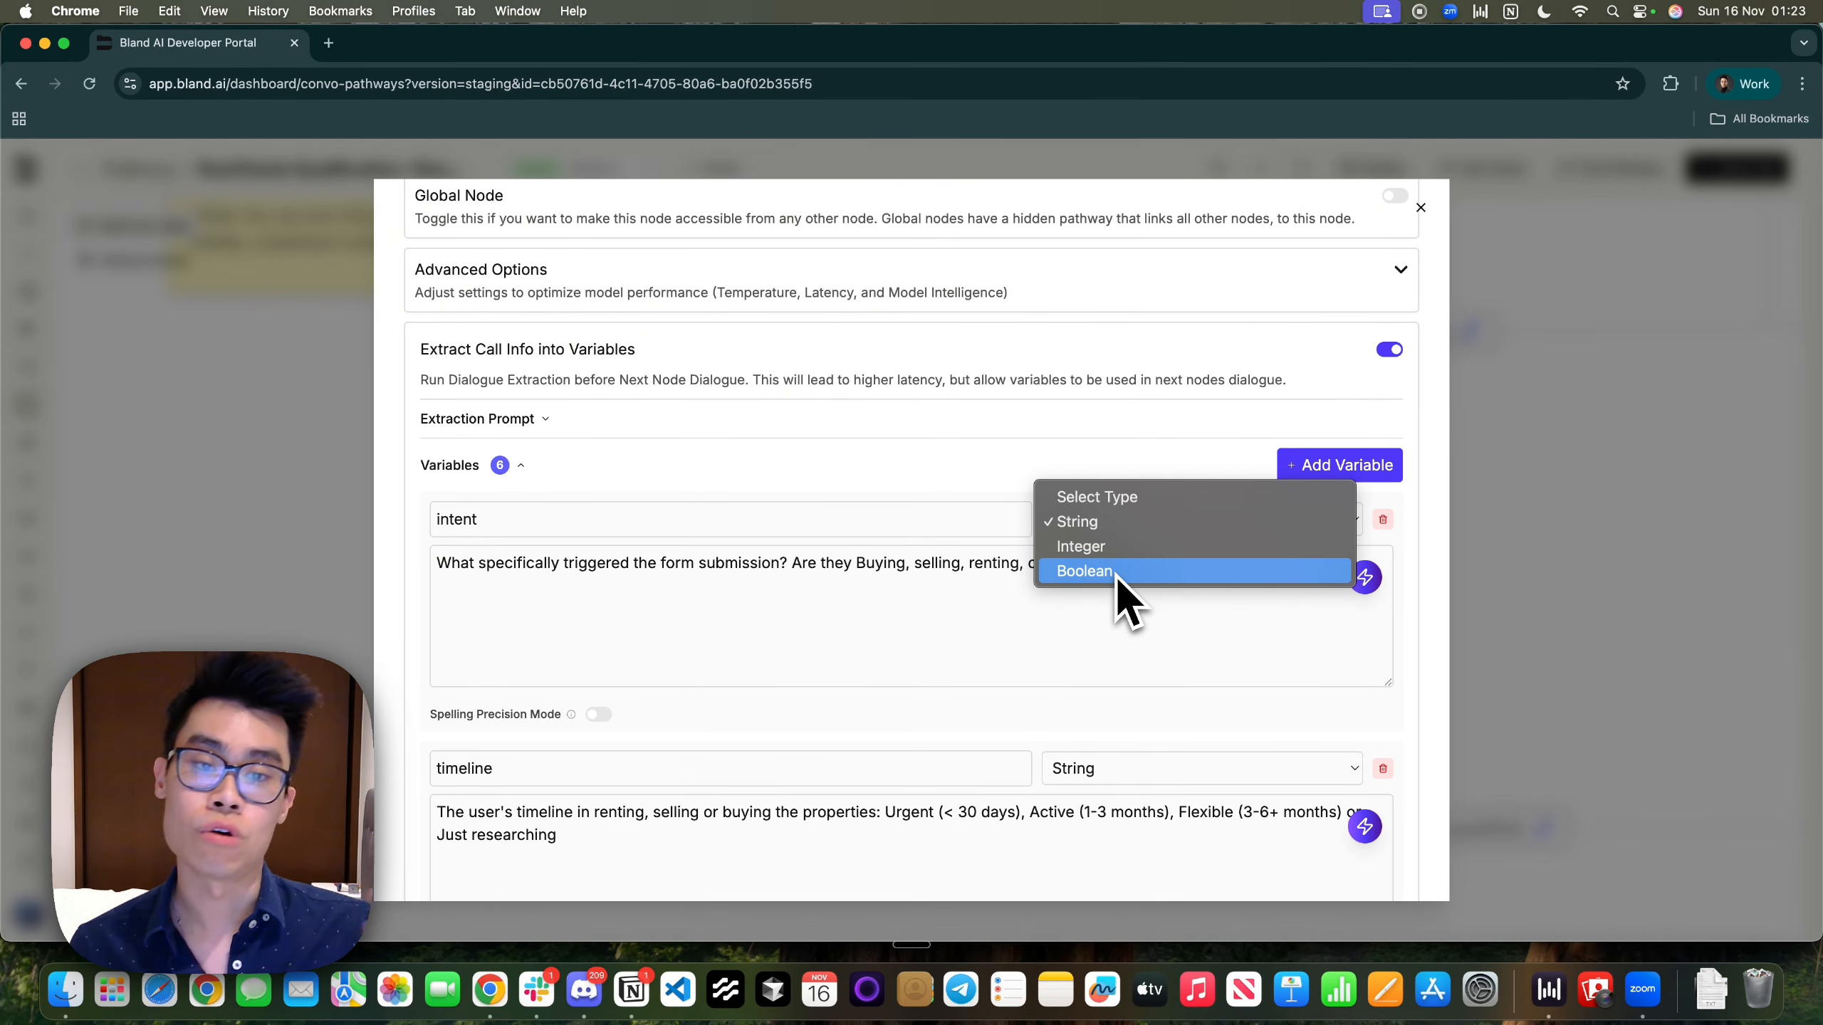
{"action": "left_click", "coordinate": [1105, 522]}
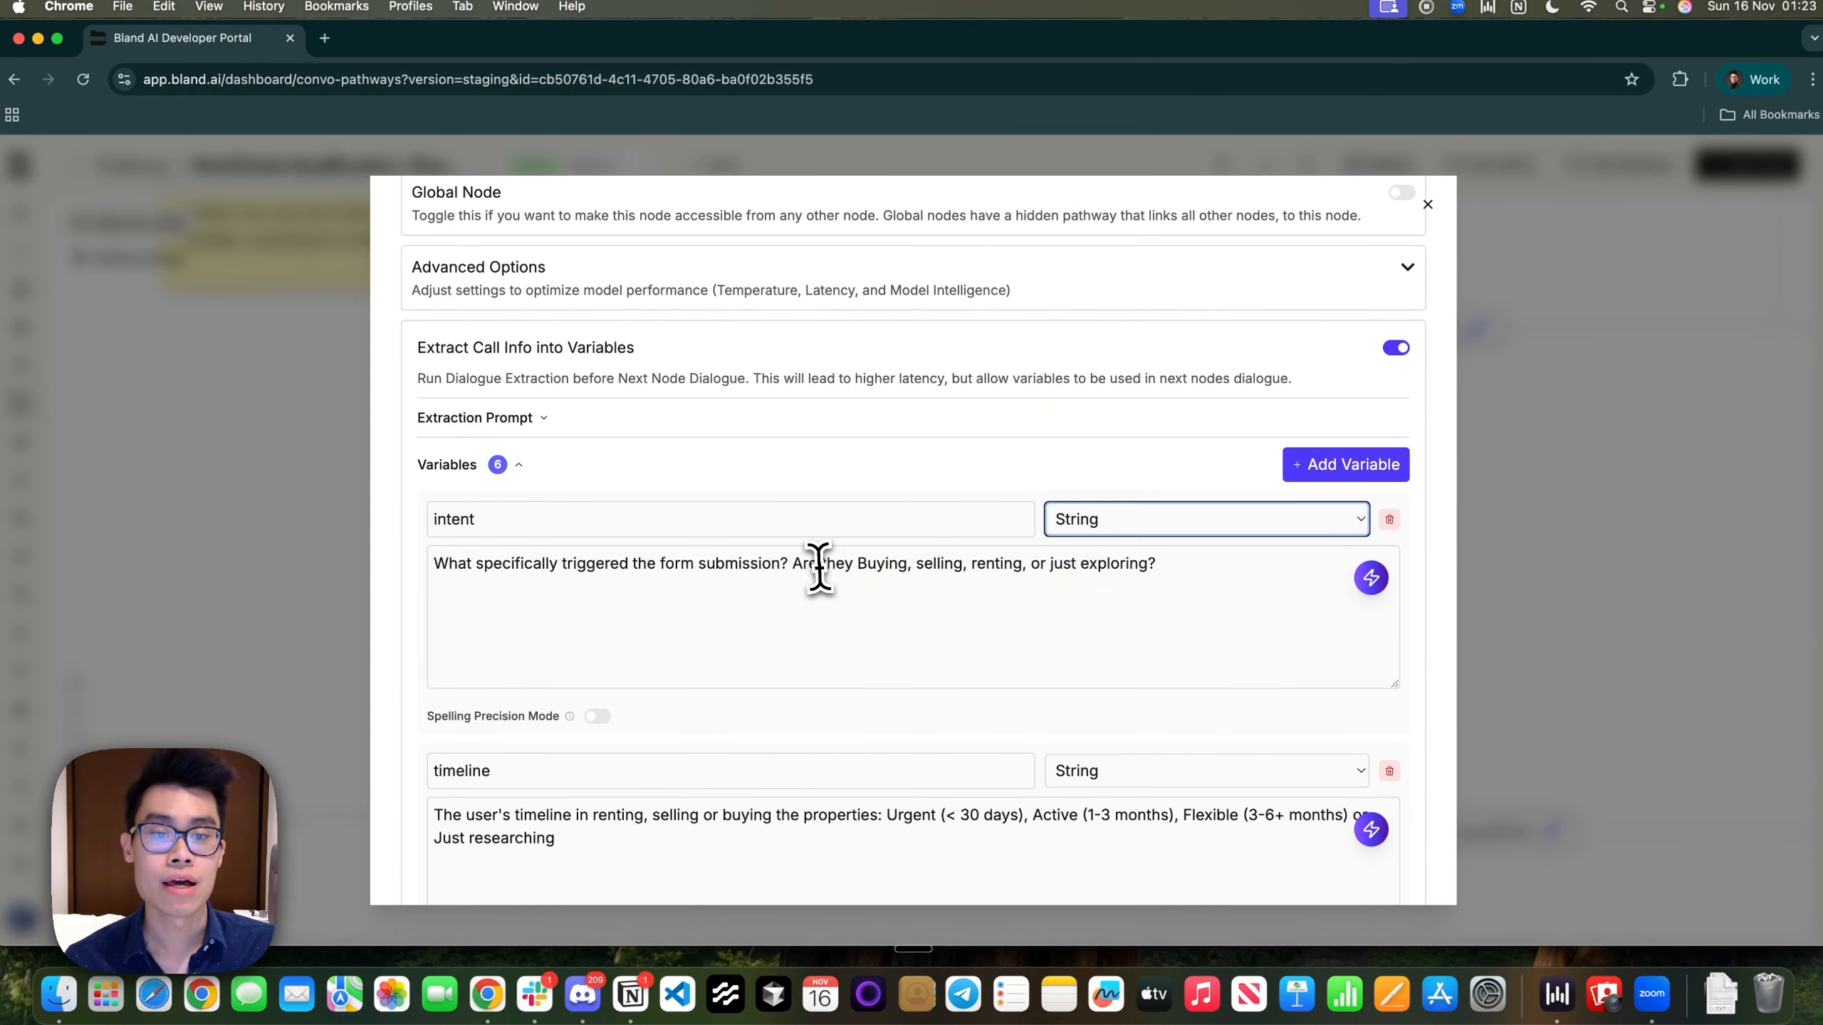
{"action": "left_click", "coordinate": [819, 567]}
{"action": "left_click_drag", "start_coordinate": [522, 565], "coordinate": [975, 568]}
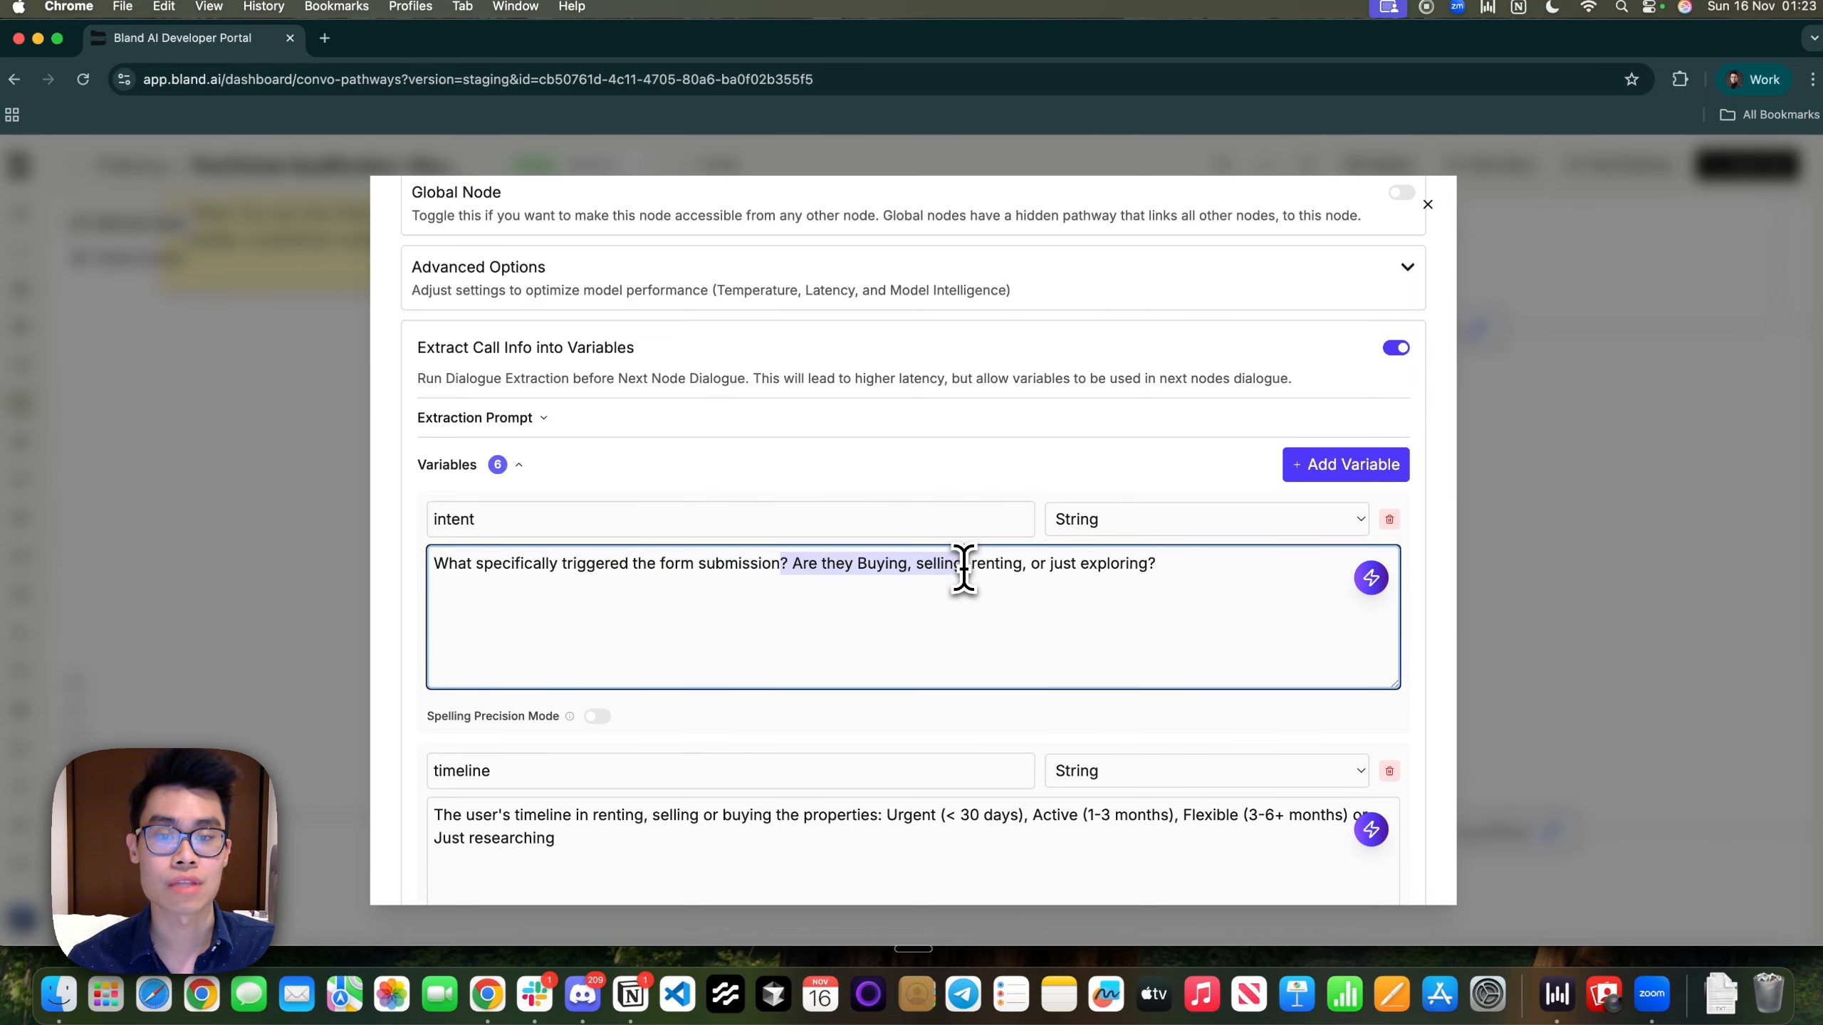
{"action": "left_click", "coordinate": [950, 571]}
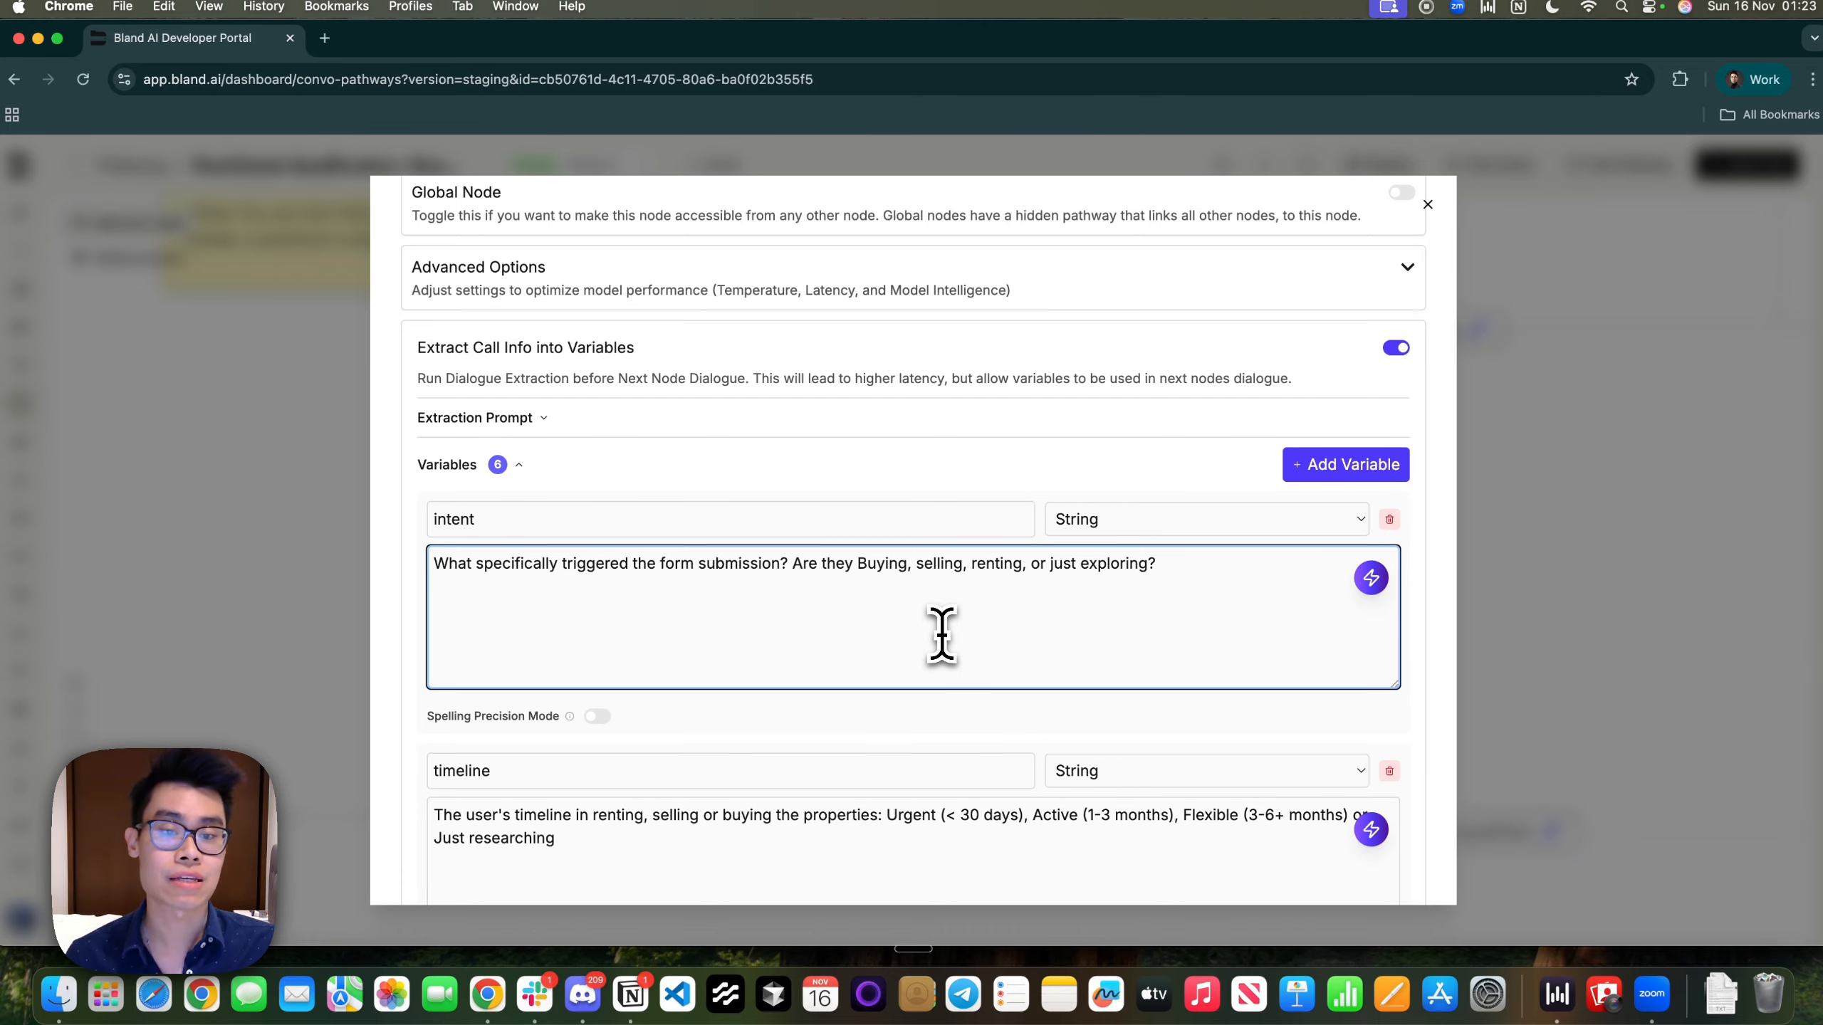
Review the timeline variable's description and its categories, from Active through researching
{"action": "scroll", "coordinate": [948, 683], "scroll_direction": "down", "scroll_amount": 5}
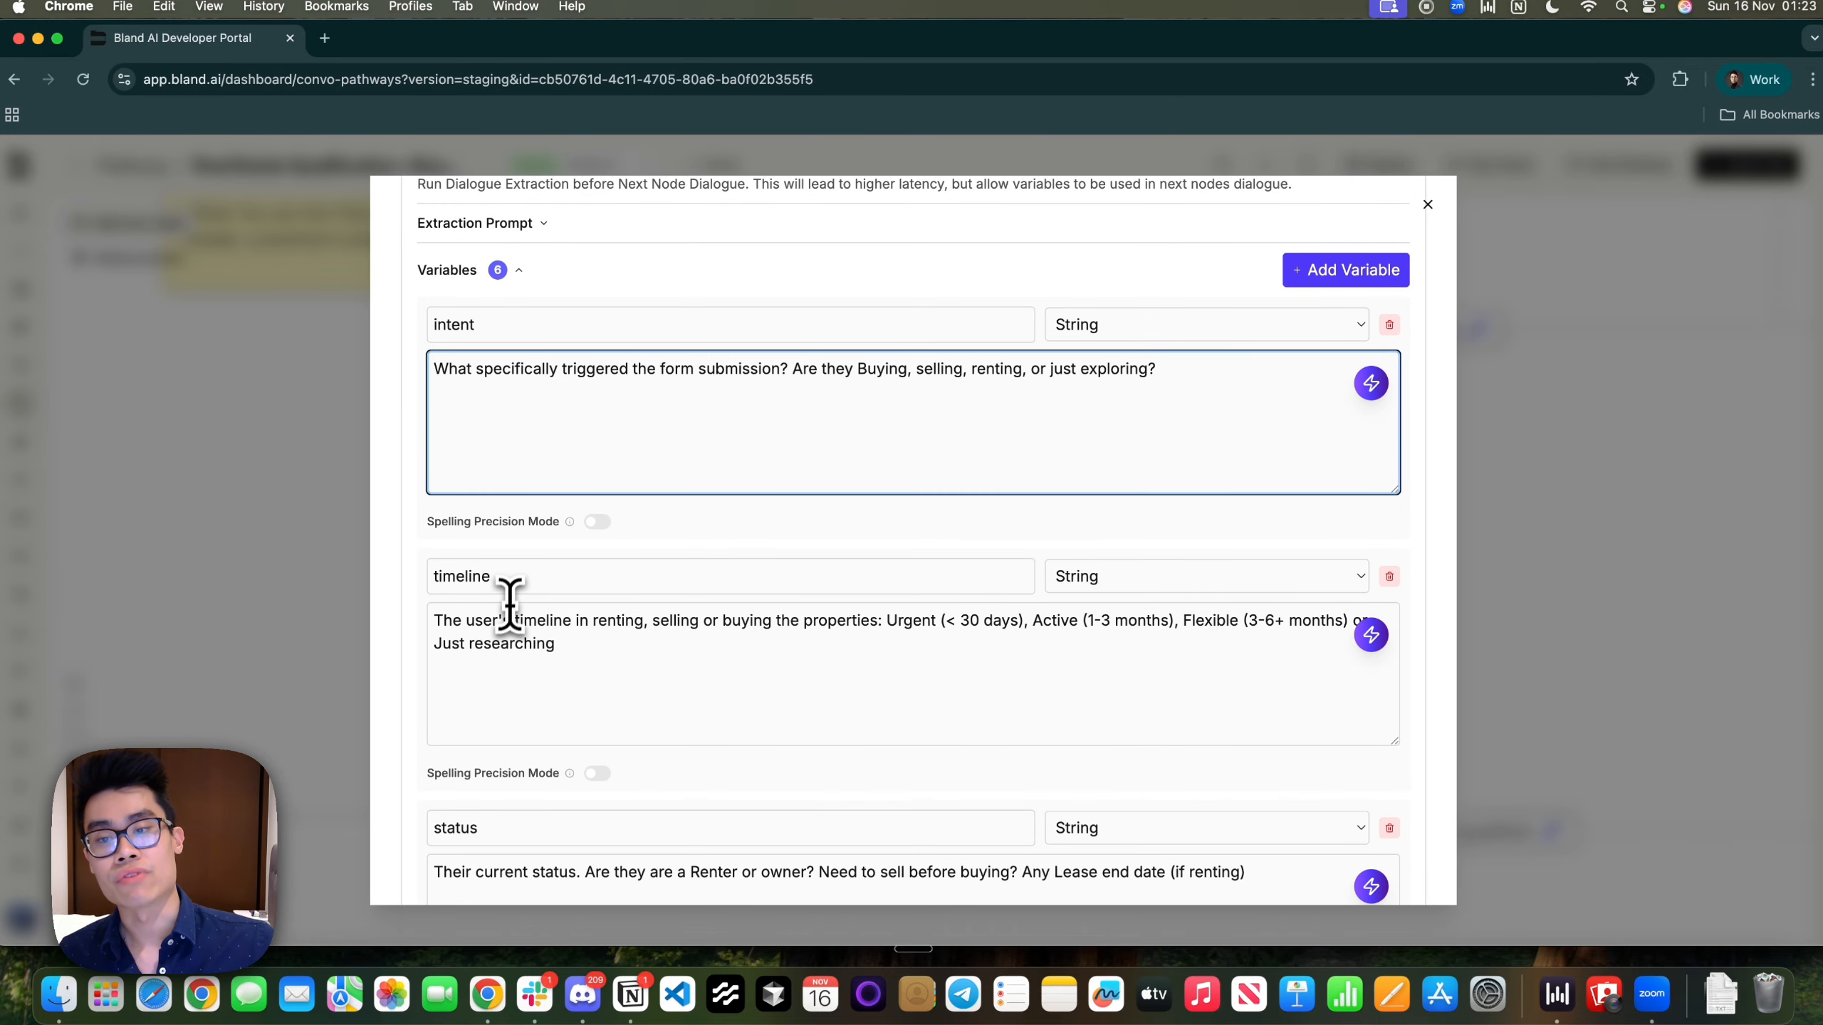
{"action": "left_click", "coordinate": [521, 591]}
{"action": "left_click", "coordinate": [696, 671]}
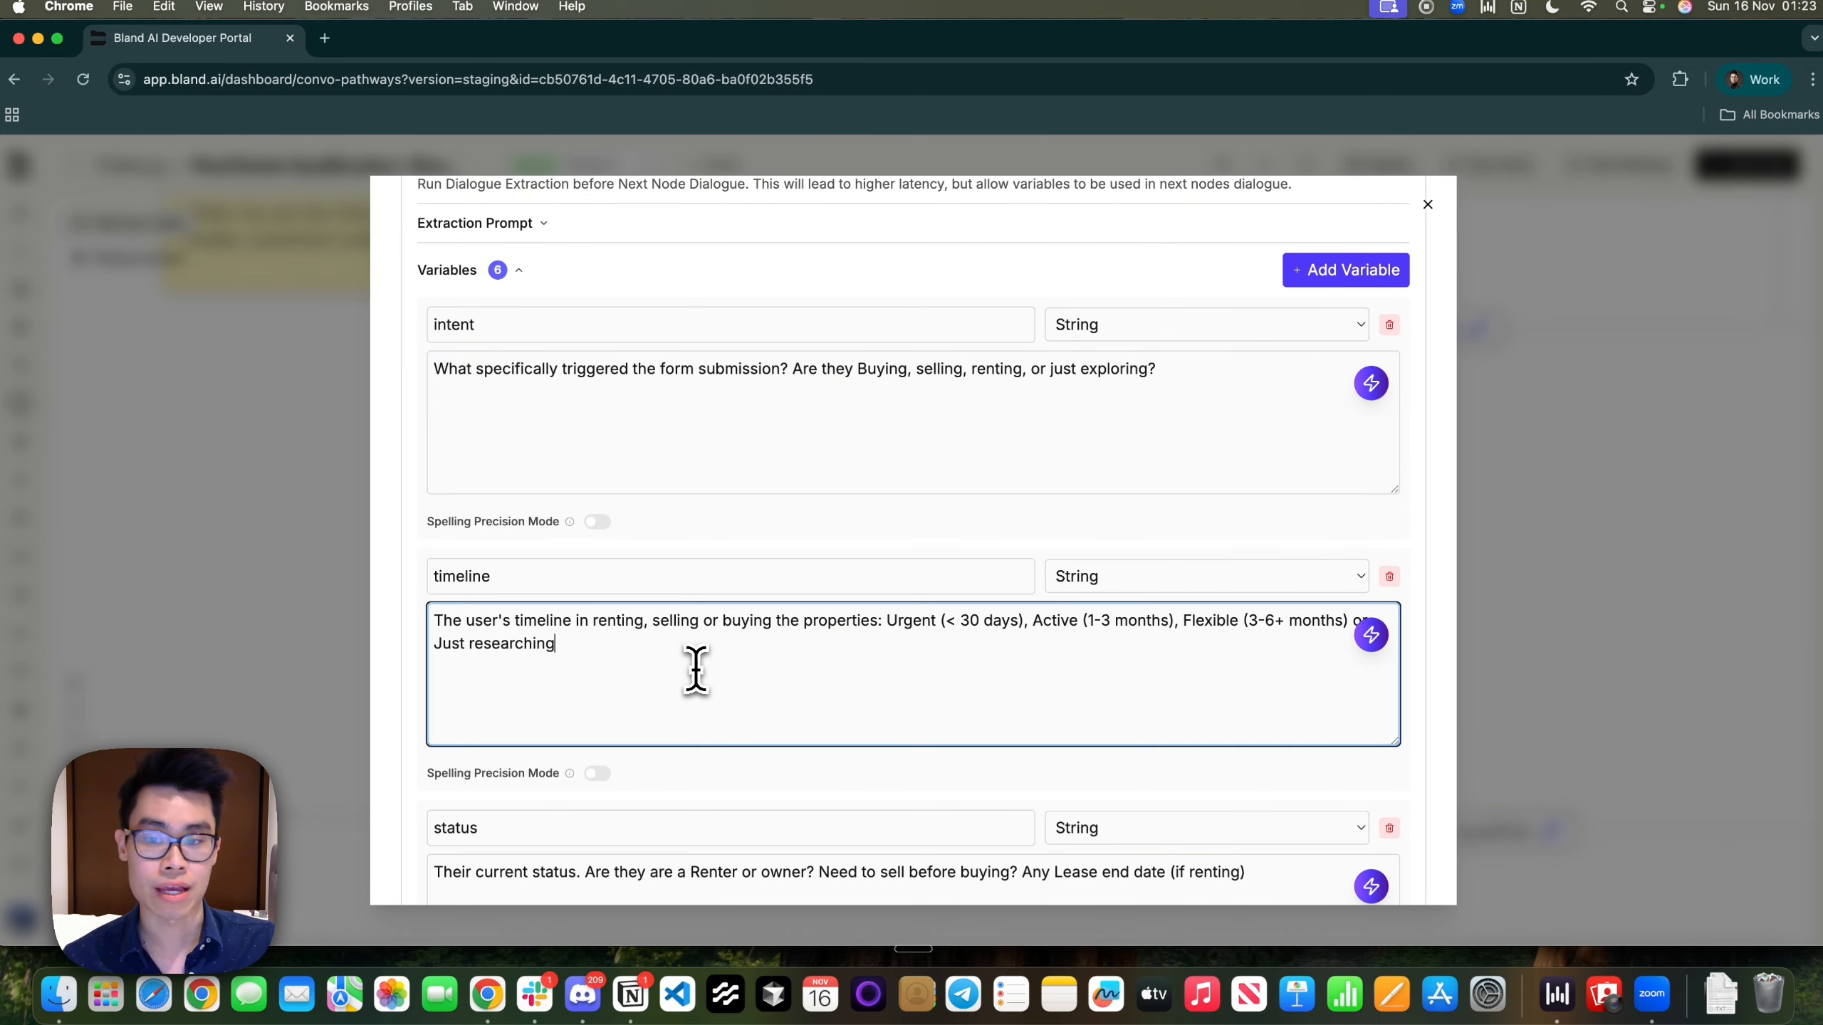
{"action": "key", "text": "super+a"}
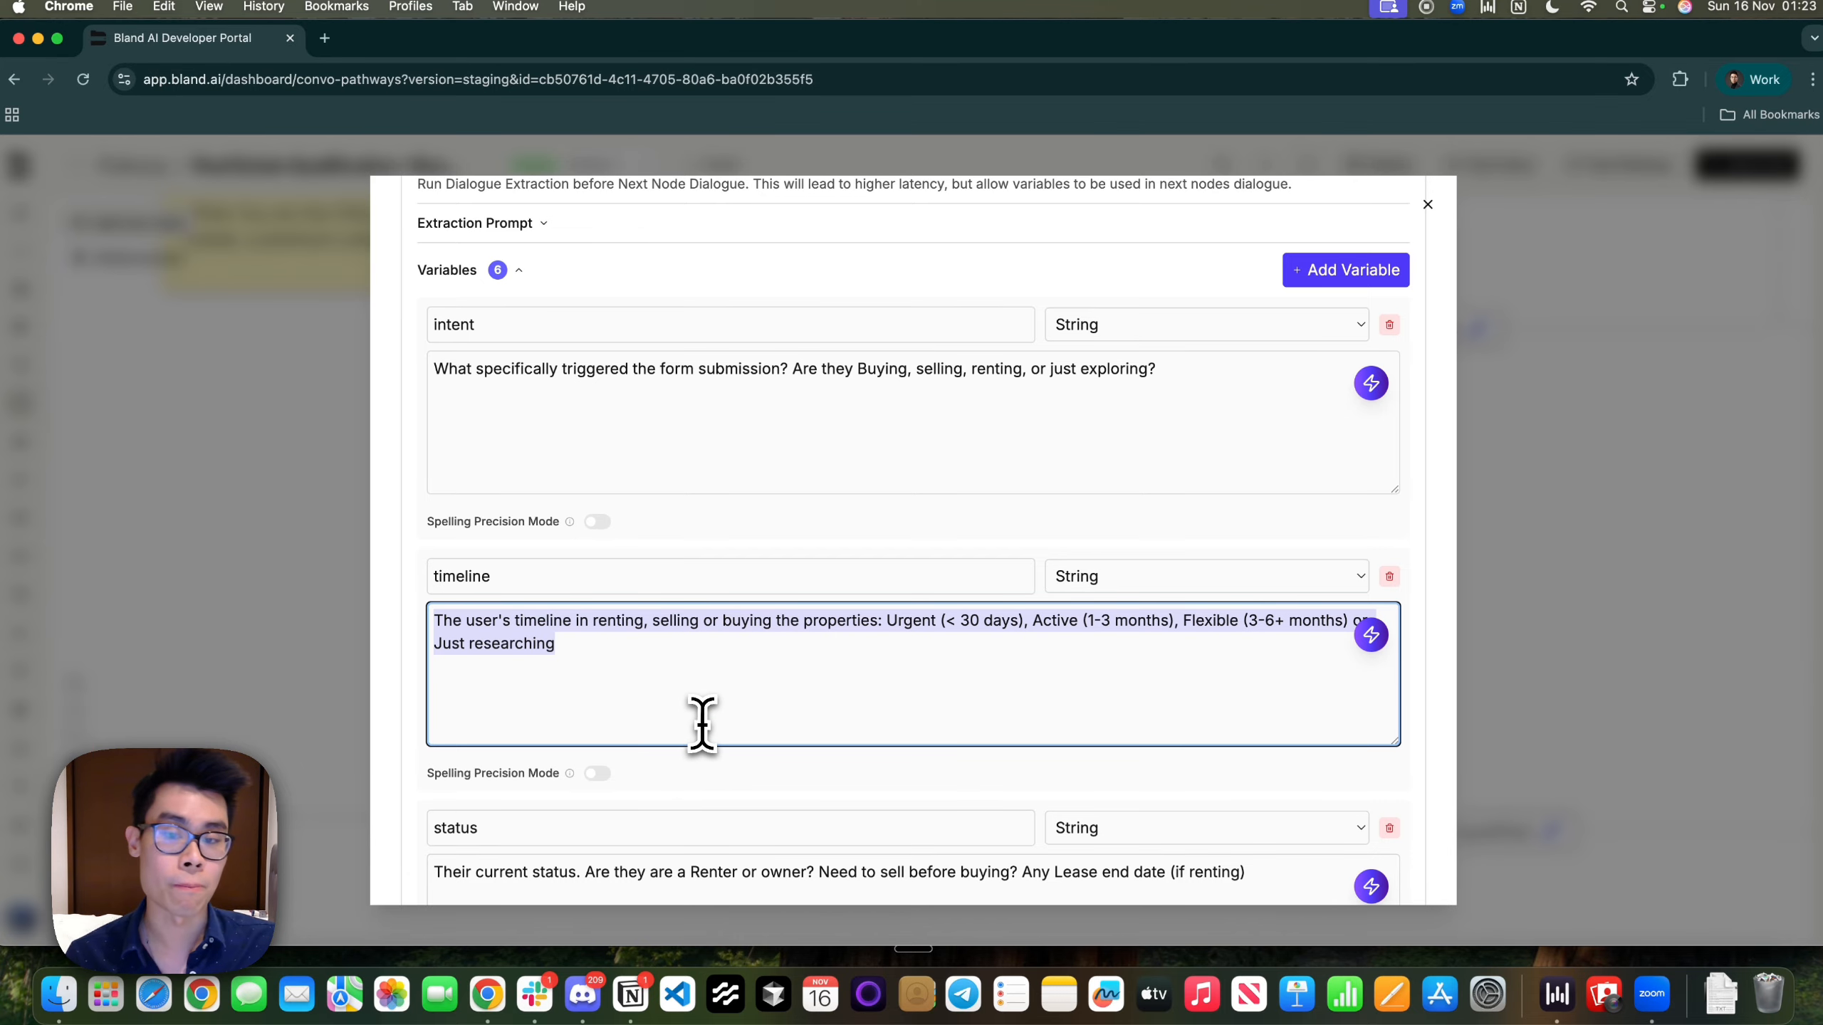
{"action": "left_click", "coordinate": [847, 681]}
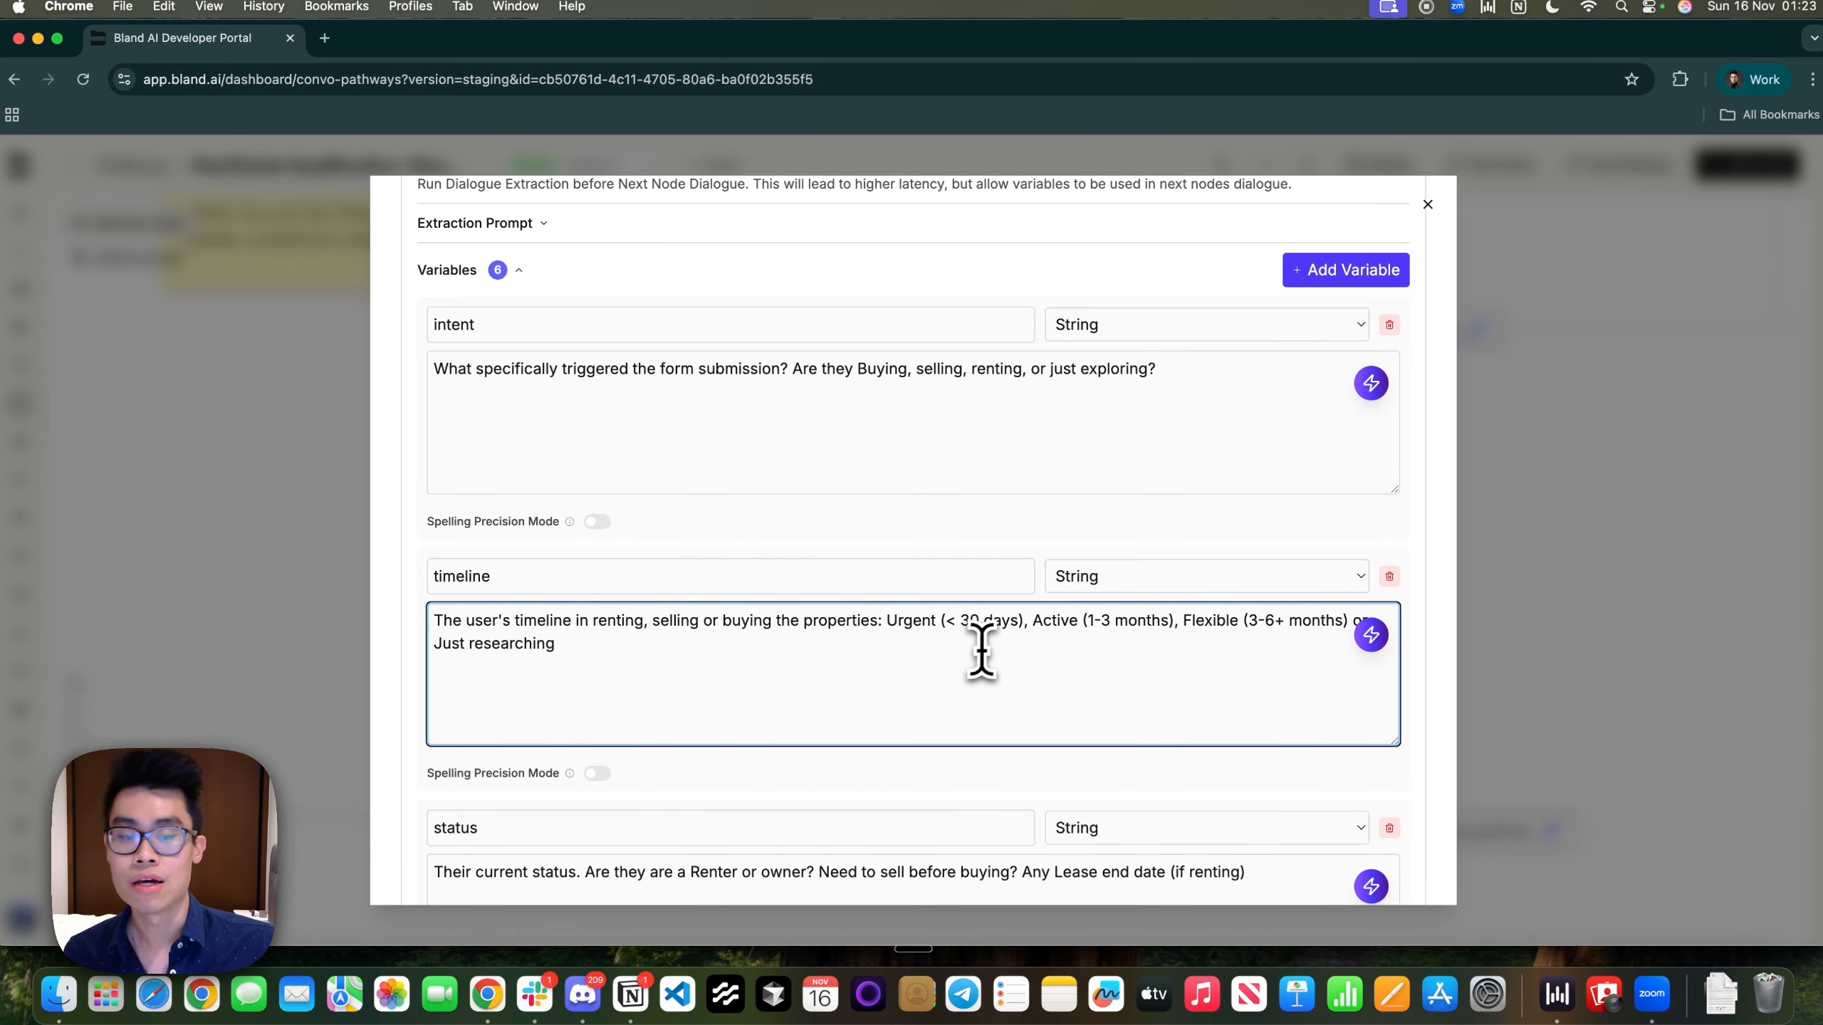
{"action": "left_click_drag", "start_coordinate": [1041, 623], "coordinate": [1168, 652]}
{"action": "double_click", "coordinate": [1168, 651]}
{"action": "left_click", "coordinate": [969, 651]}
{"action": "scroll", "coordinate": [840, 662], "scroll_direction": "down", "scroll_amount": 2}
{"action": "scroll", "coordinate": [790, 632], "scroll_direction": "up", "scroll_amount": 2}
{"action": "left_click_drag", "start_coordinate": [1168, 376], "coordinate": [389, 378]}
{"action": "left_click", "coordinate": [599, 659]}
{"action": "left_click_drag", "start_coordinate": [545, 635], "coordinate": [407, 578]}
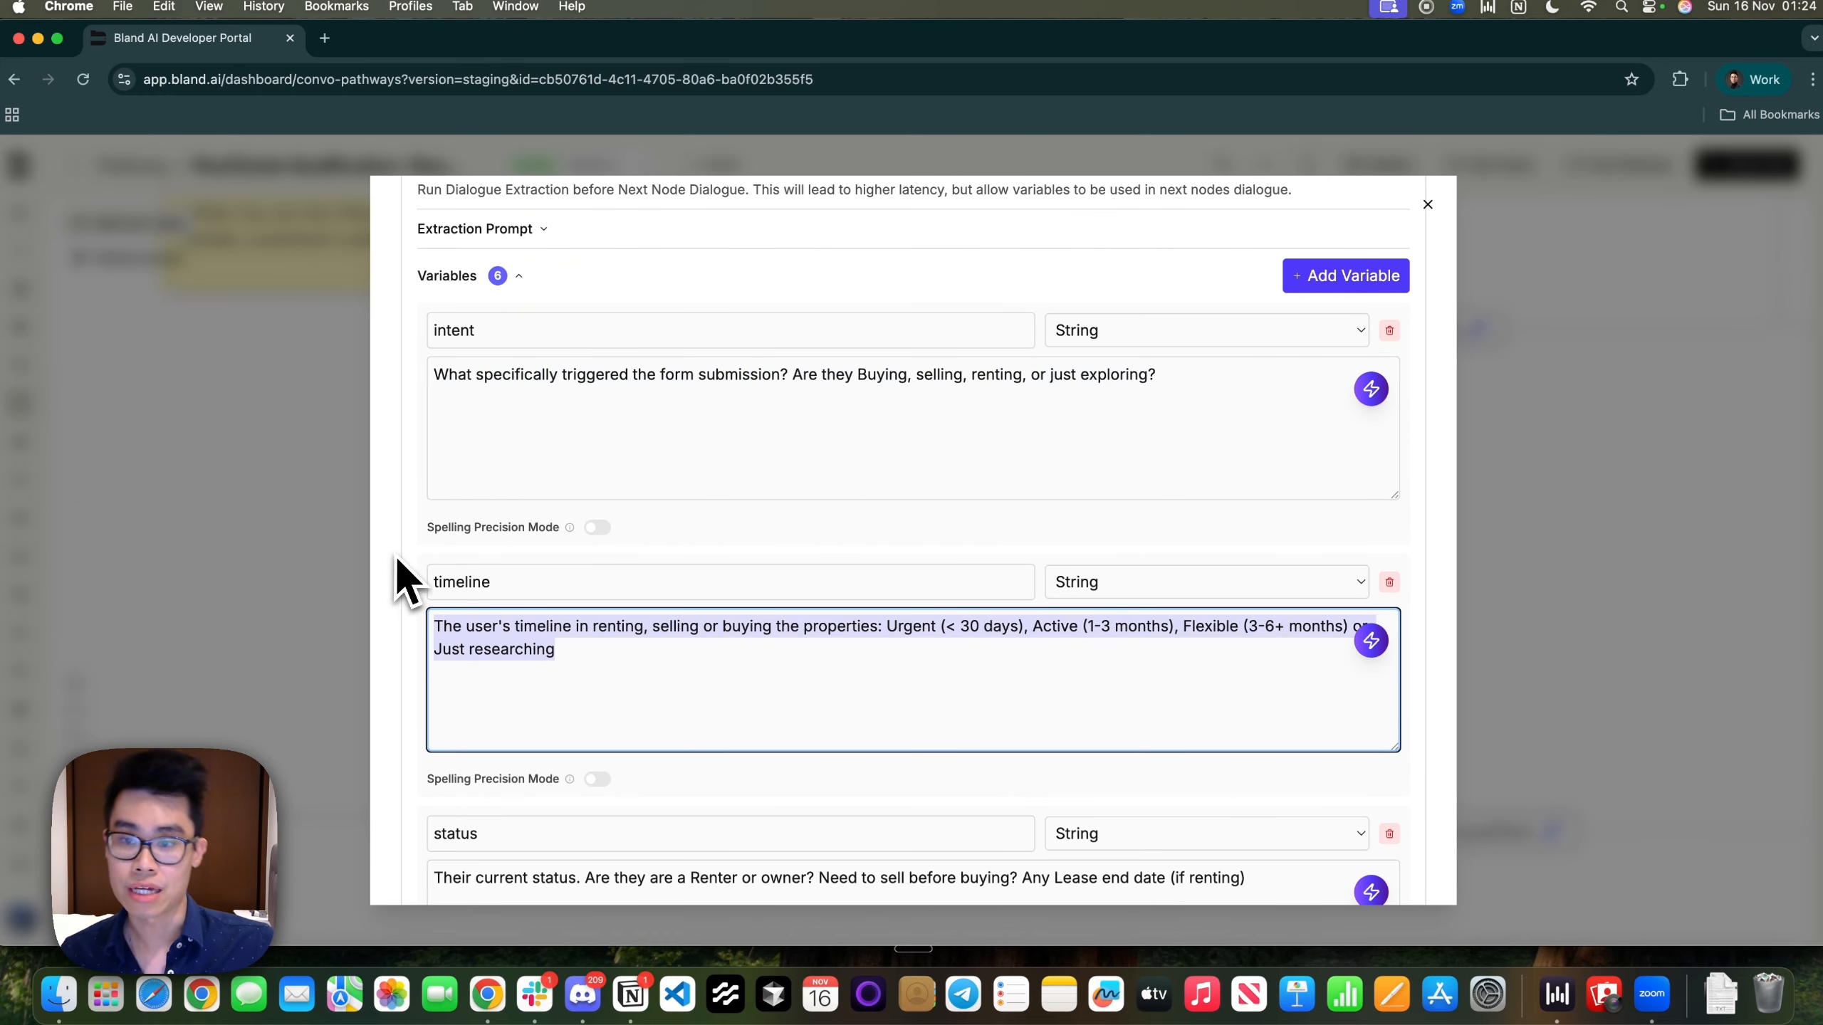
{"action": "left_click_drag", "start_coordinate": [1177, 379], "coordinate": [398, 406]}
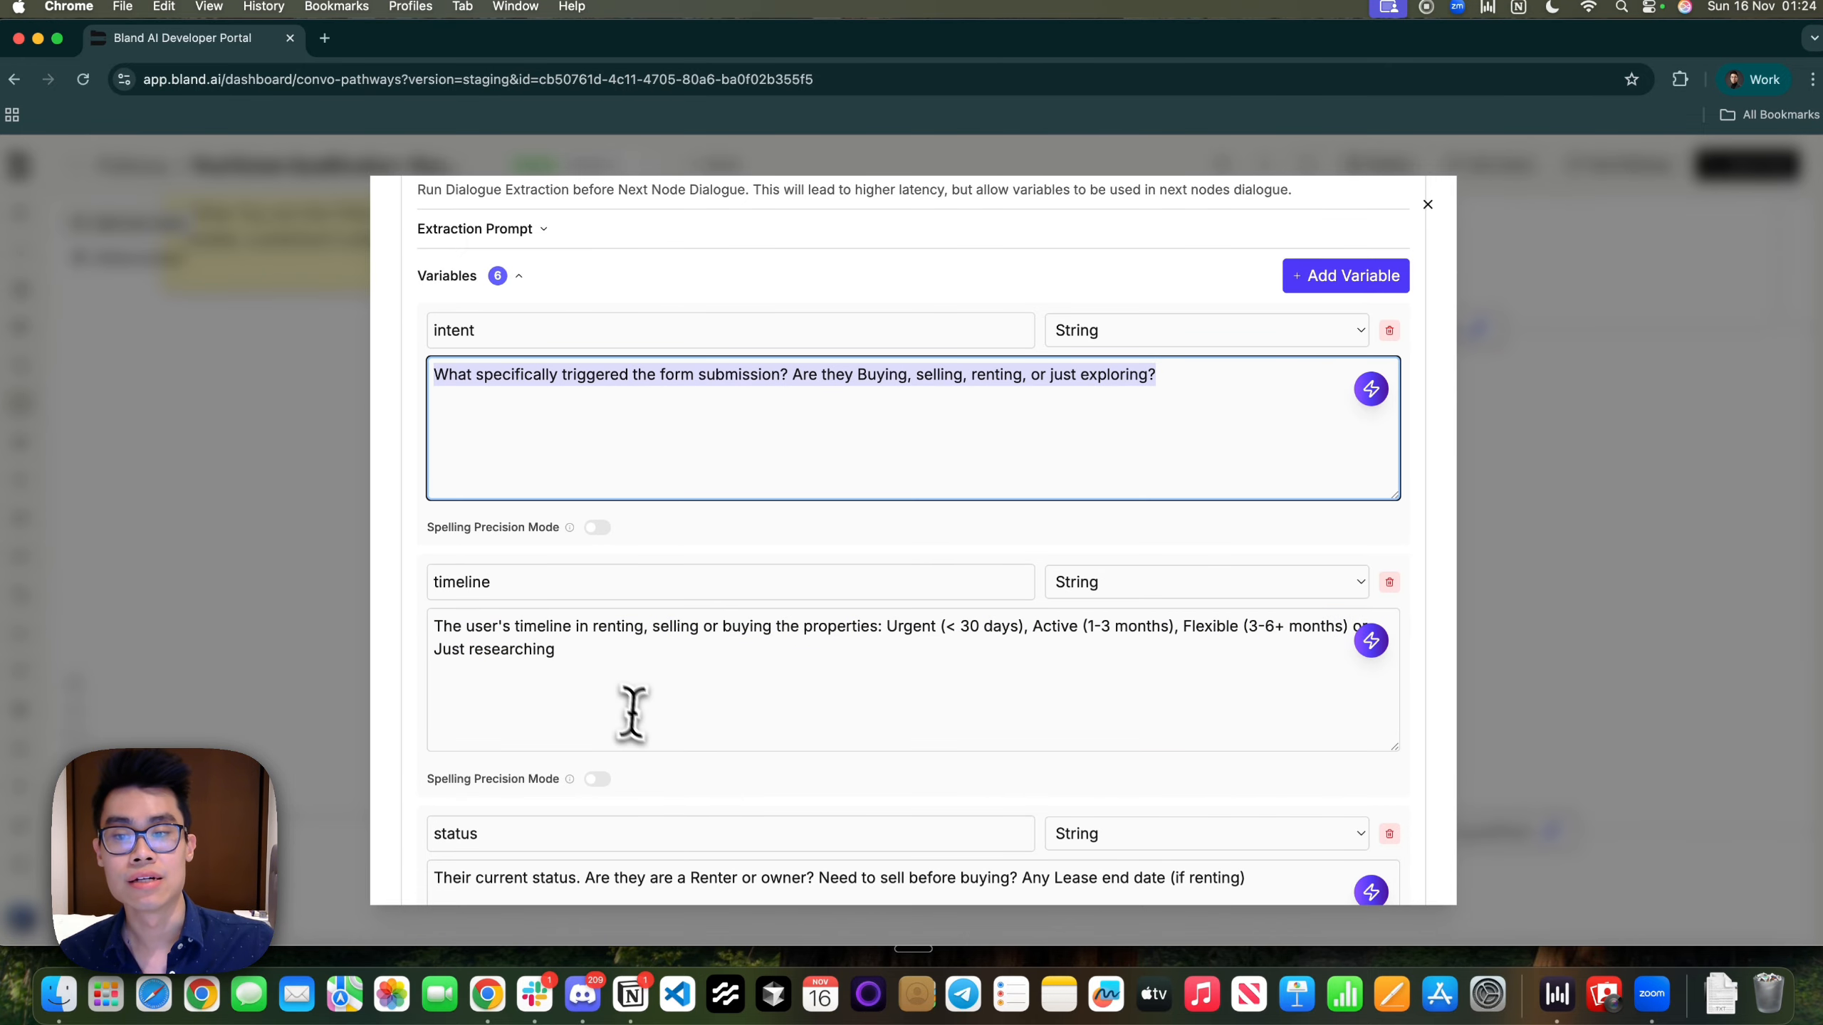
{"action": "left_click_drag", "start_coordinate": [631, 724], "coordinate": [389, 621]}
{"action": "left_click_drag", "start_coordinate": [628, 673], "coordinate": [438, 593]}
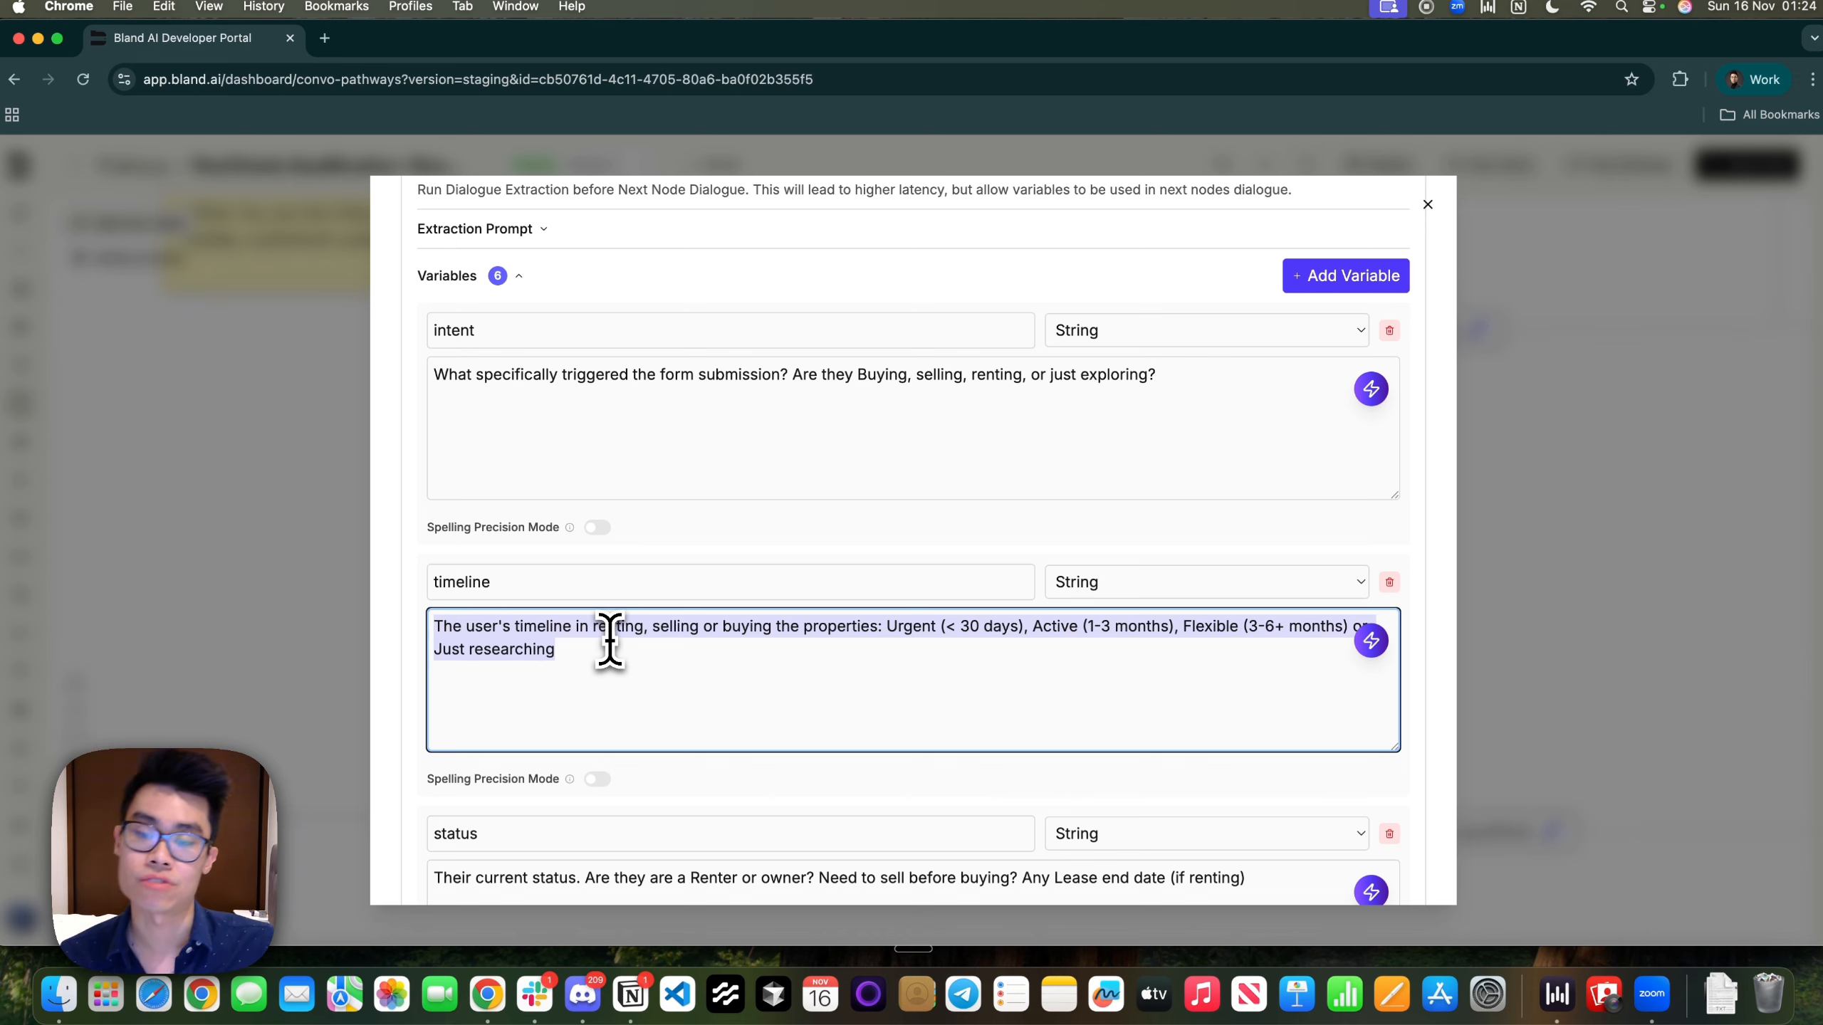
Review the status variable's description covering renter-or-owner and lease end date
{"action": "scroll", "coordinate": [610, 642], "scroll_direction": "down", "scroll_amount": 5}
{"action": "left_click", "coordinate": [569, 465]}
{"action": "left_click_drag", "start_coordinate": [651, 510], "coordinate": [1212, 521]}
{"action": "left_click", "coordinate": [1214, 511]}
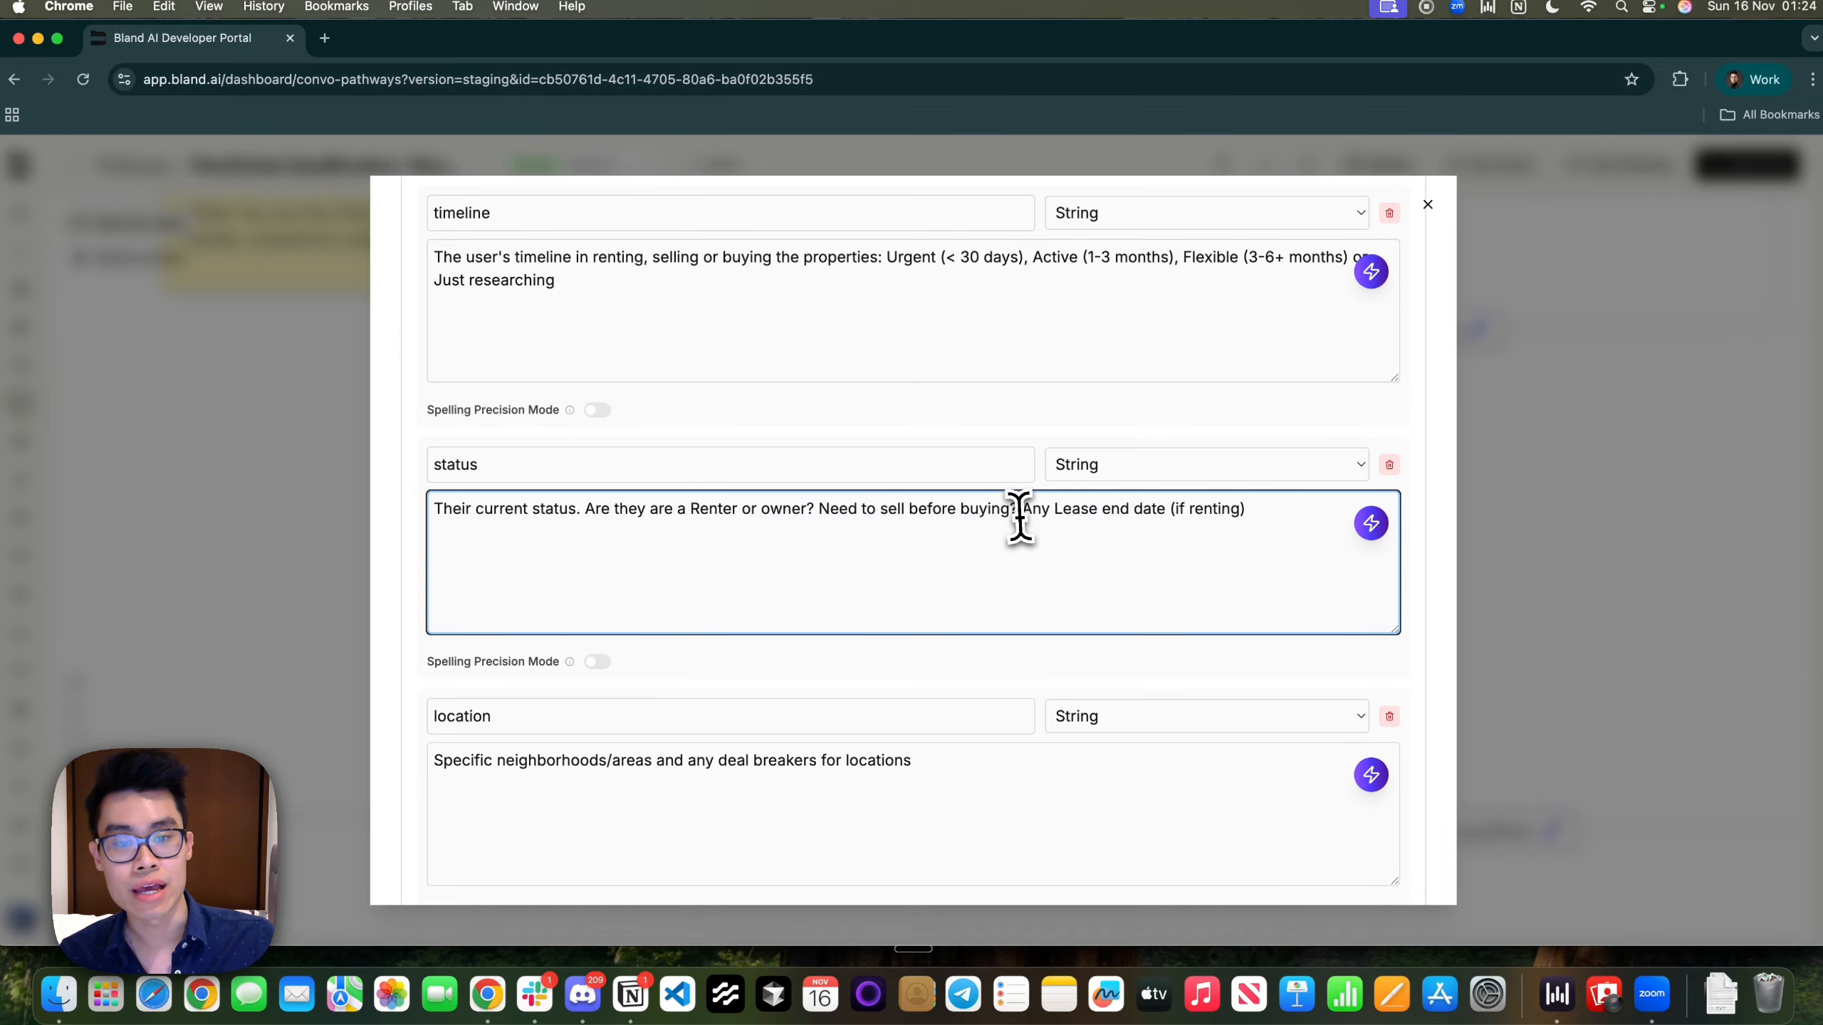
{"action": "left_click_drag", "start_coordinate": [1018, 517], "coordinate": [1243, 519]}
{"action": "left_click", "coordinate": [1243, 517]}
Review the location and property variables, including the property's bedroom/bathroom details
{"action": "scroll", "coordinate": [1149, 575], "scroll_direction": "down", "scroll_amount": 3}
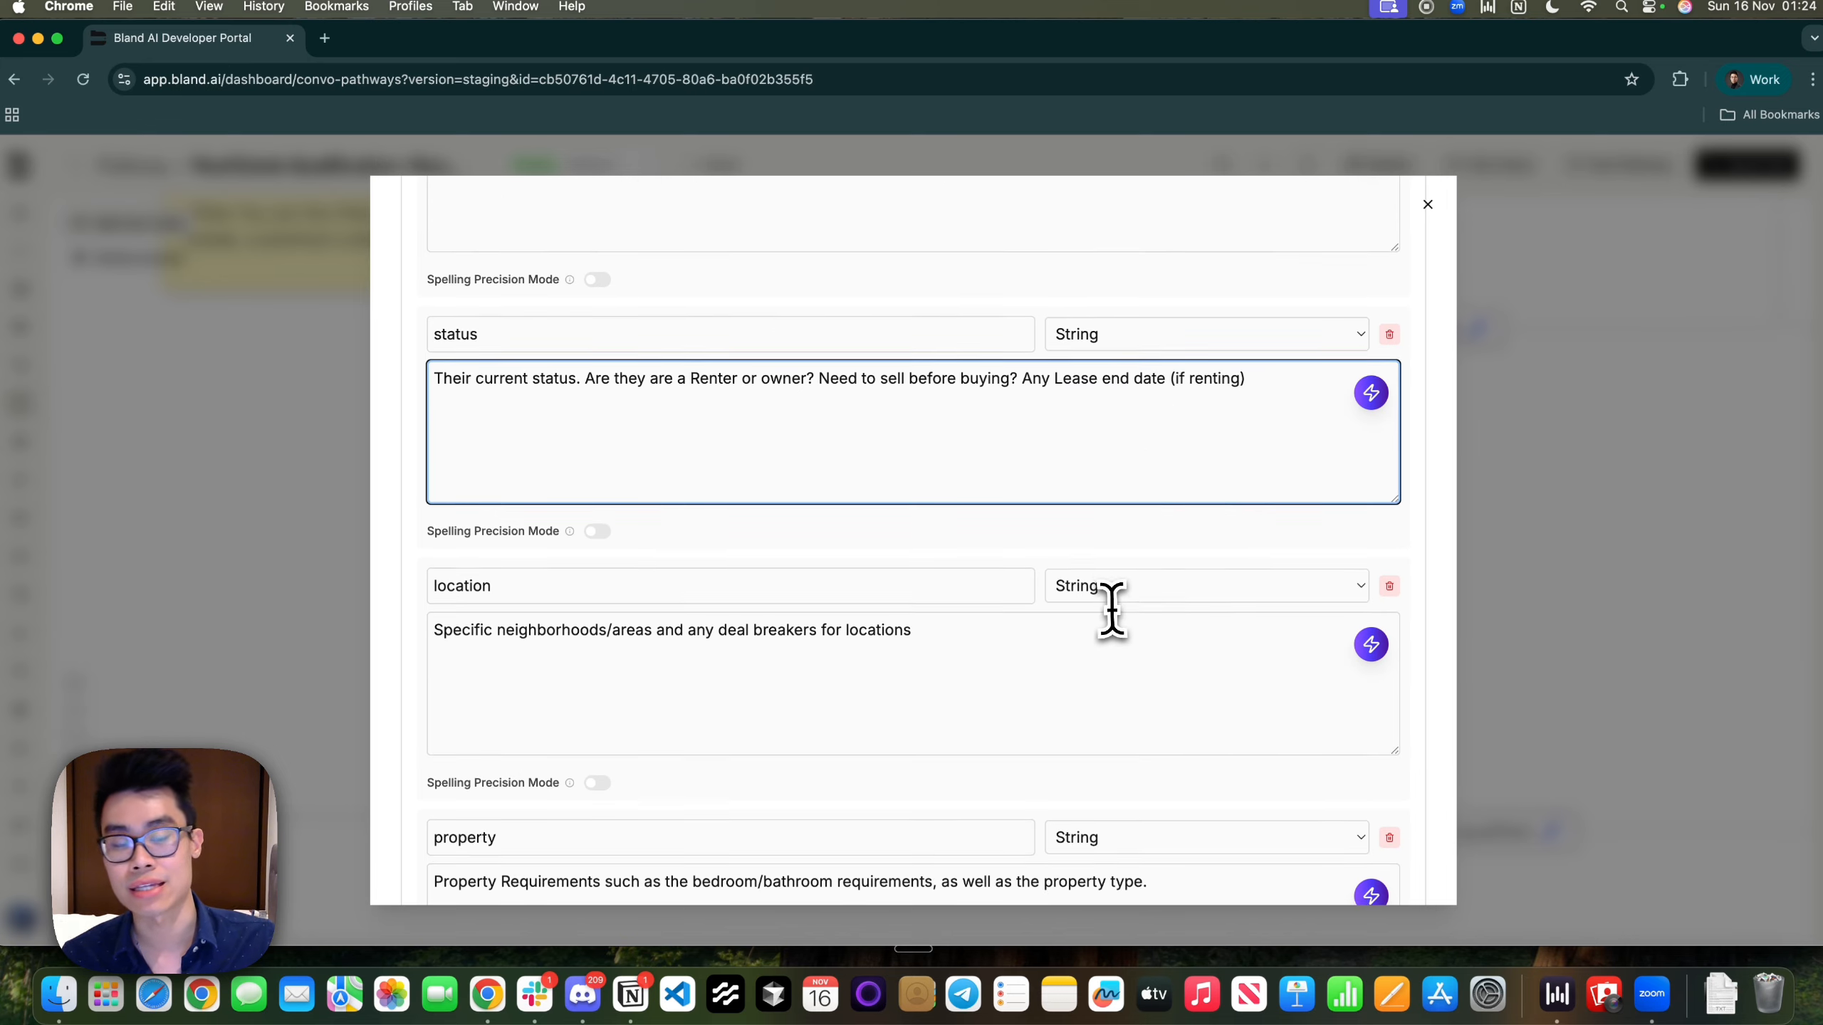
{"action": "left_click", "coordinate": [650, 561]}
{"action": "left_click", "coordinate": [529, 639]}
{"action": "scroll", "coordinate": [550, 635], "scroll_direction": "down", "scroll_amount": 5}
{"action": "left_click_drag", "start_coordinate": [496, 551], "coordinate": [698, 530]}
{"action": "left_click", "coordinate": [698, 530]}
{"action": "triple_click", "coordinate": [1197, 530]}
{"action": "left_click", "coordinate": [1199, 529]}
Review the budget variable's description and scroll back through the variable list
{"action": "scroll", "coordinate": [1198, 528], "scroll_direction": "down", "scroll_amount": 4}
{"action": "scroll", "coordinate": [1198, 529], "scroll_direction": "down", "scroll_amount": 1}
{"action": "triple_click", "coordinate": [617, 478]}
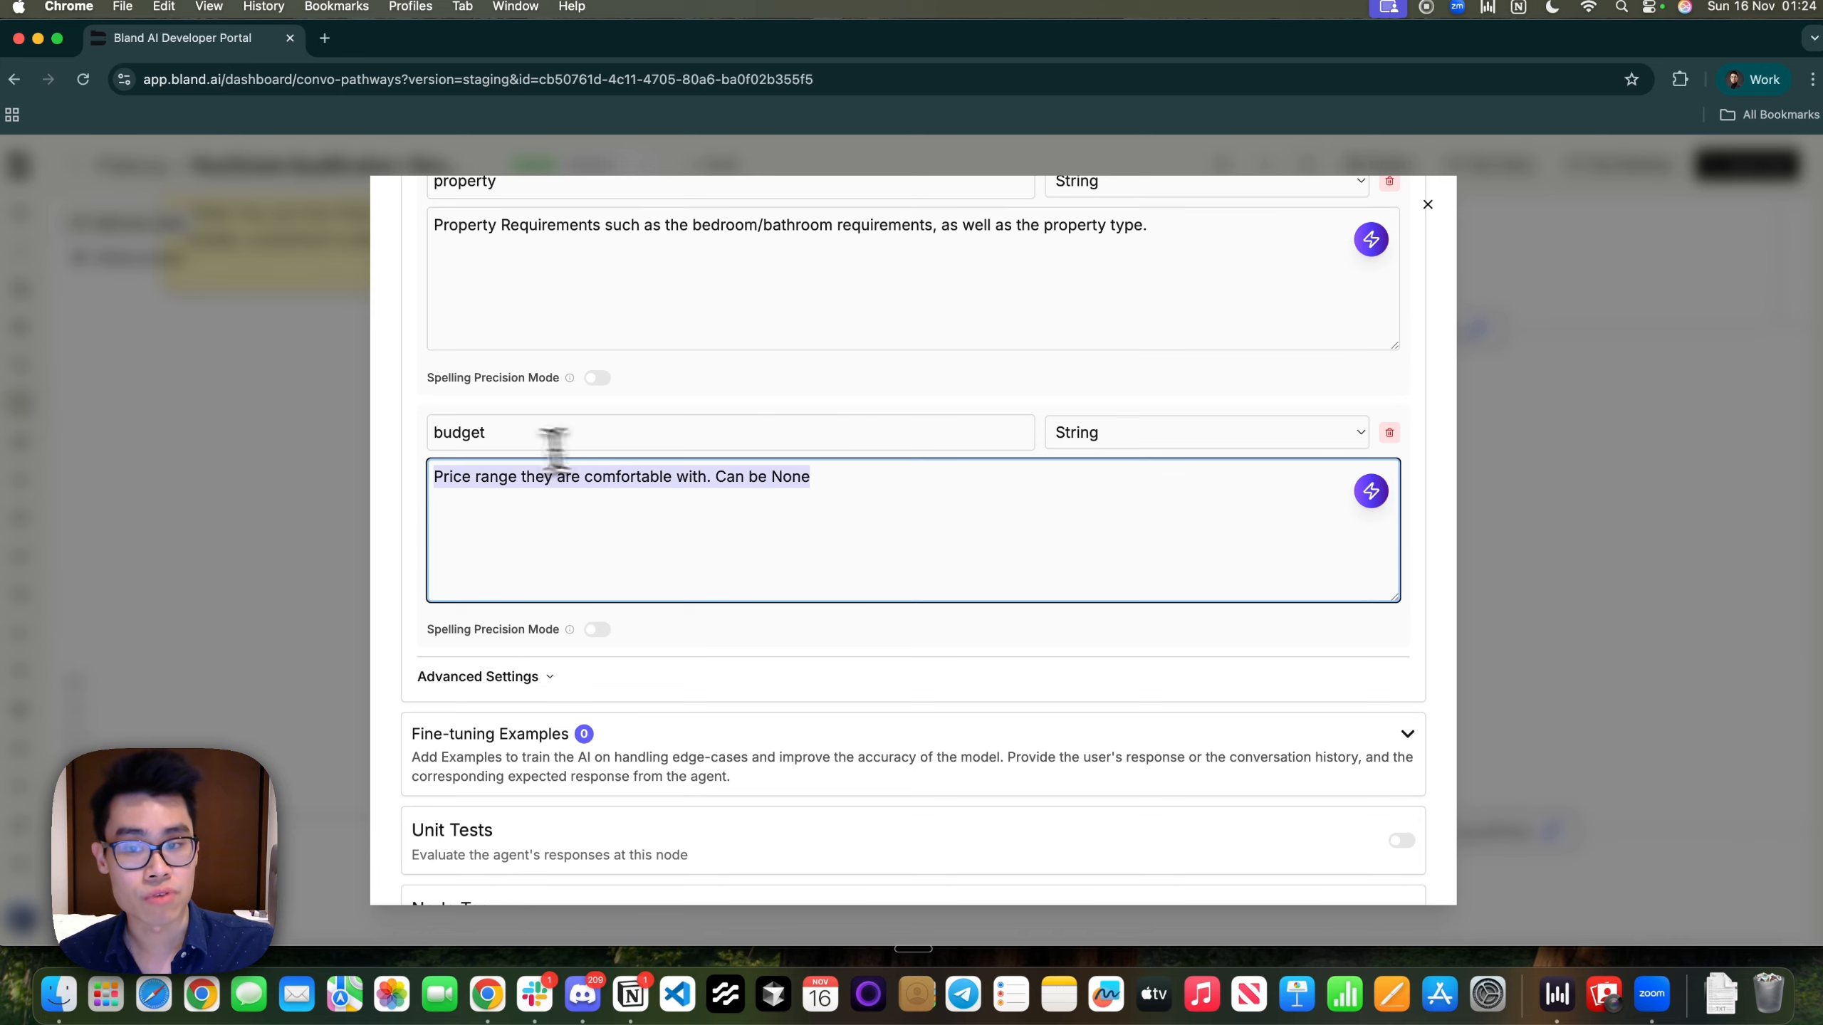
{"action": "left_click", "coordinate": [798, 517]}
{"action": "scroll", "coordinate": [800, 516], "scroll_direction": "down", "scroll_amount": 3}
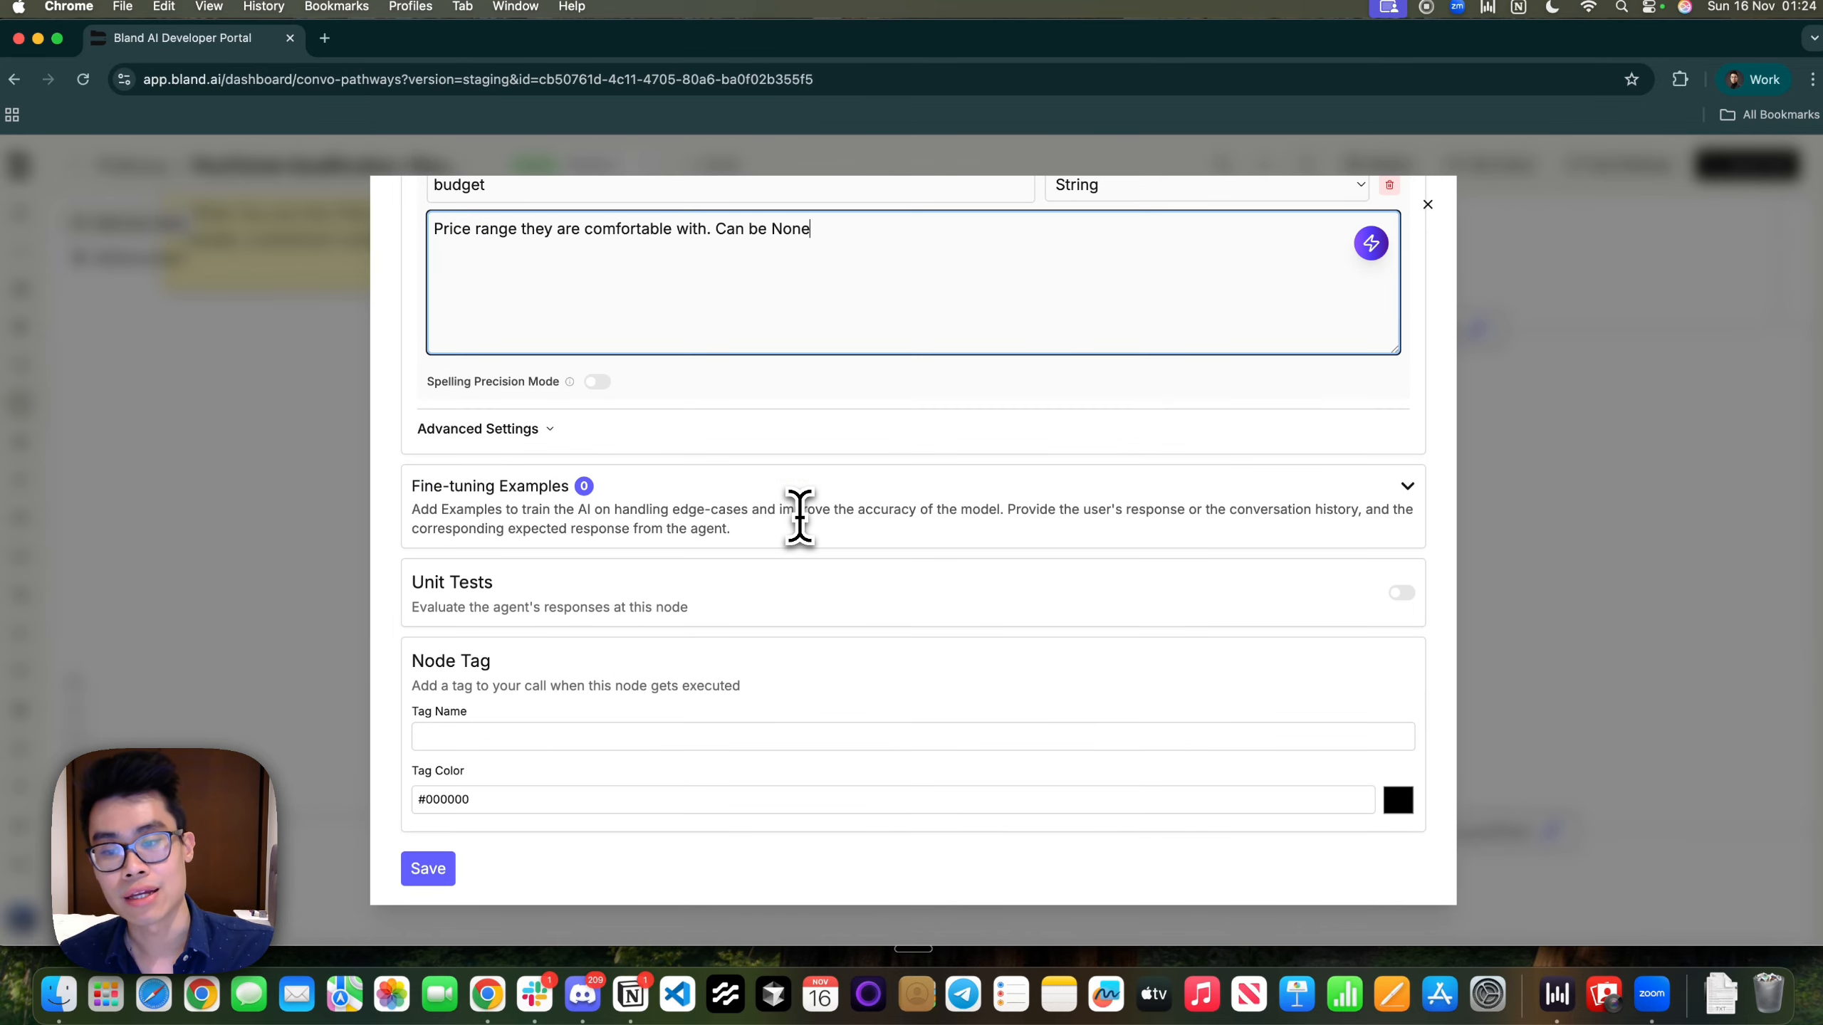
{"action": "scroll", "coordinate": [800, 515], "scroll_direction": "up", "scroll_amount": 15}
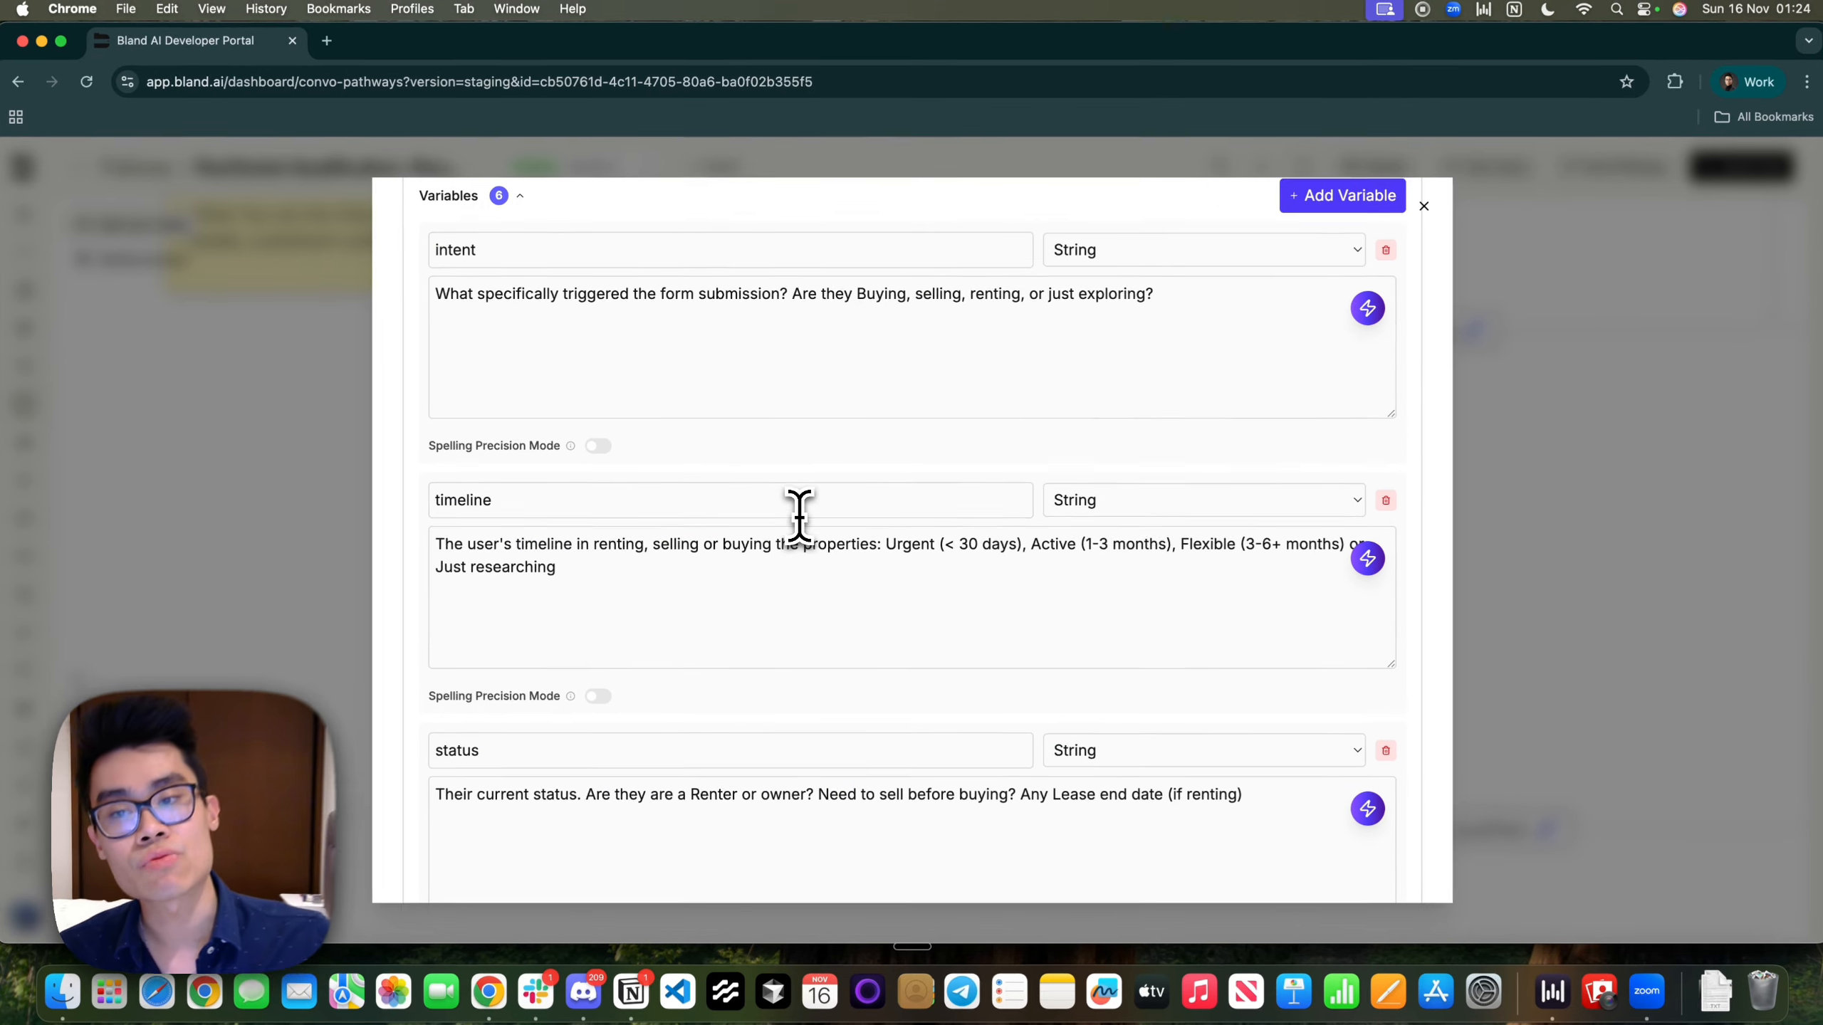
{"action": "scroll", "coordinate": [798, 517], "scroll_direction": "up", "scroll_amount": 7}
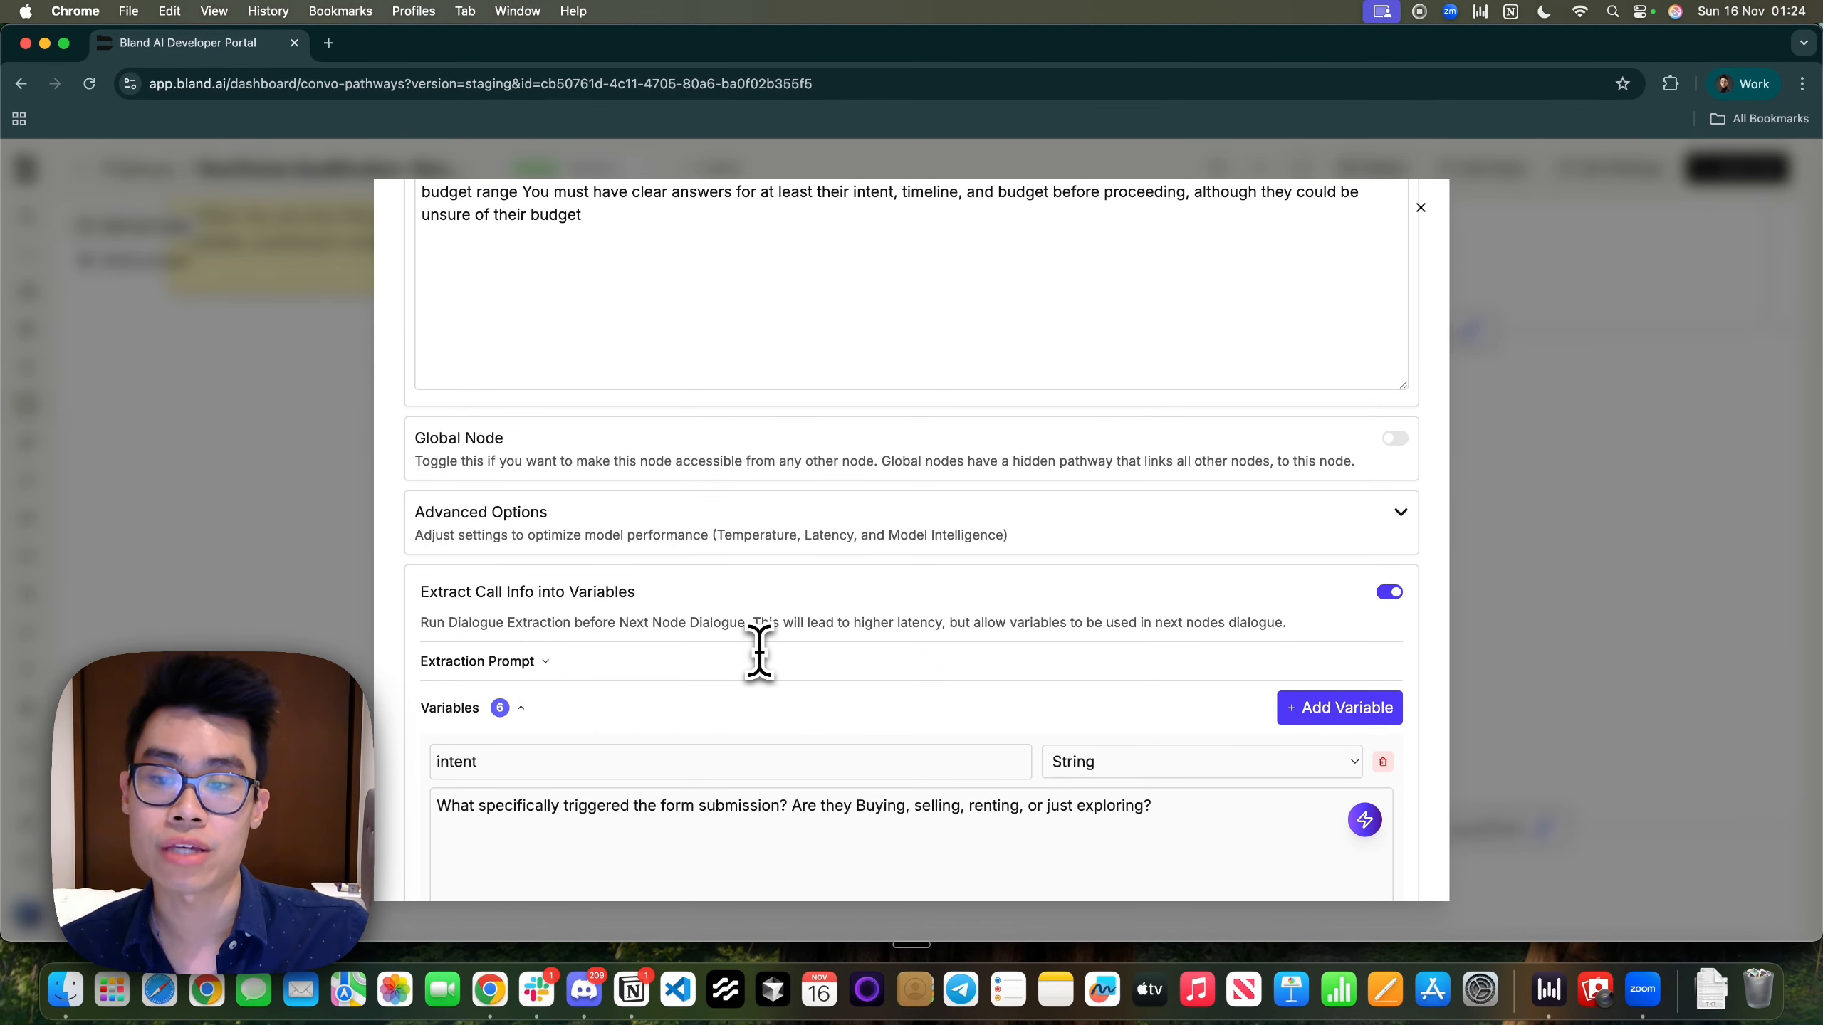
{"action": "scroll", "coordinate": [718, 575], "scroll_direction": "up", "scroll_amount": 3}
{"action": "scroll", "coordinate": [611, 632], "scroll_direction": "down", "scroll_amount": 15}
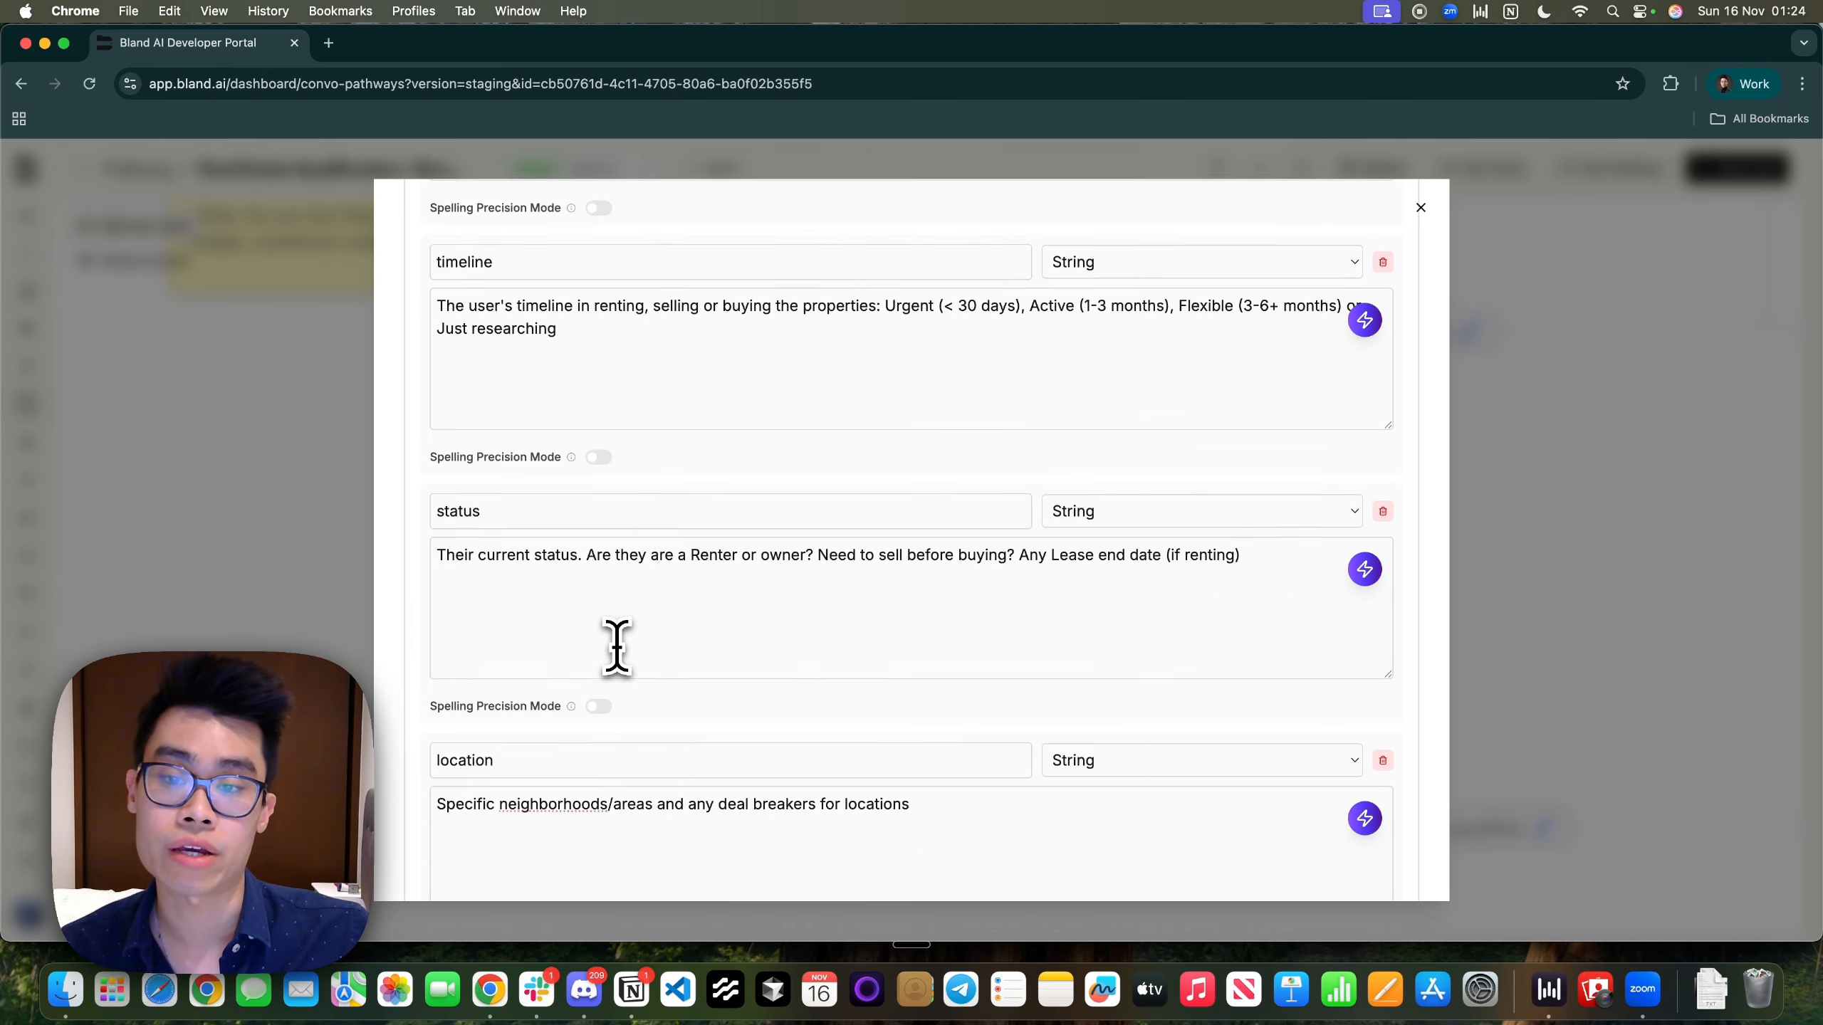
Save the Discovery node and center it on the pathway canvas
{"action": "left_click", "coordinate": [433, 898]}
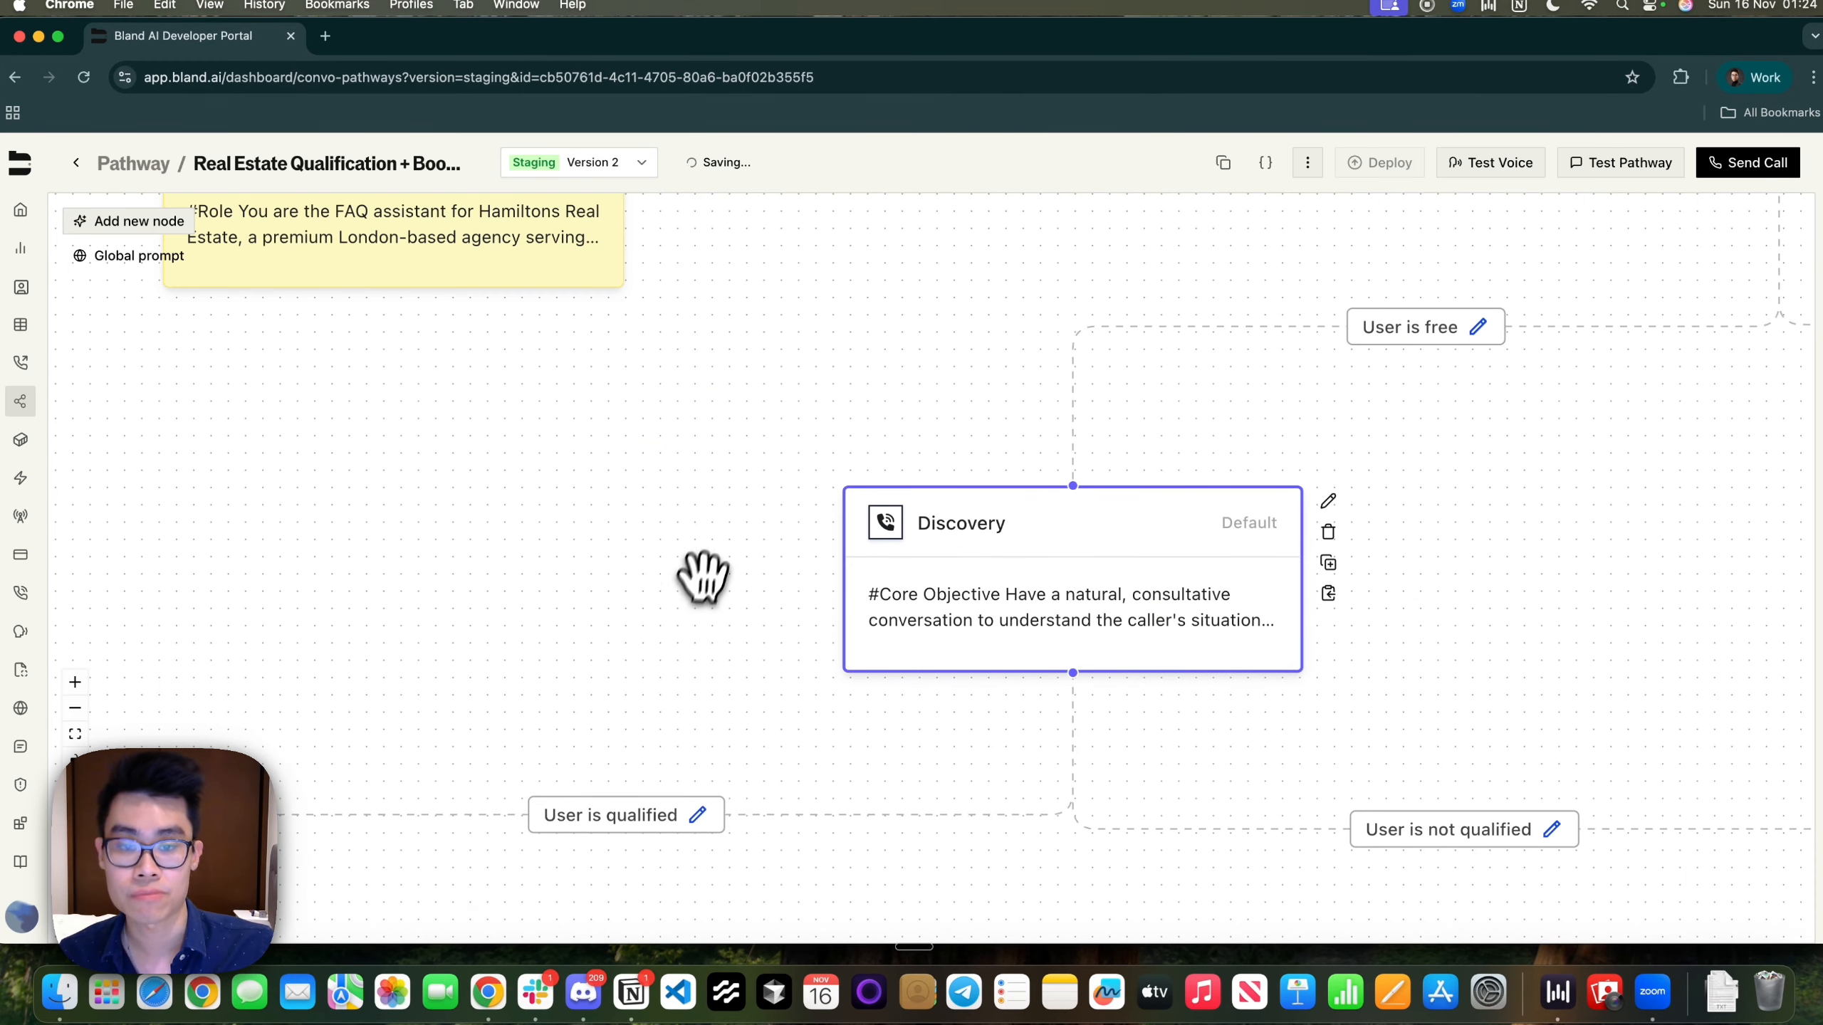
{"action": "left_click_drag", "start_coordinate": [692, 582], "coordinate": [456, 533]}
{"action": "scroll", "coordinate": [798, 383], "scroll_direction": "up", "scroll_amount": 5}
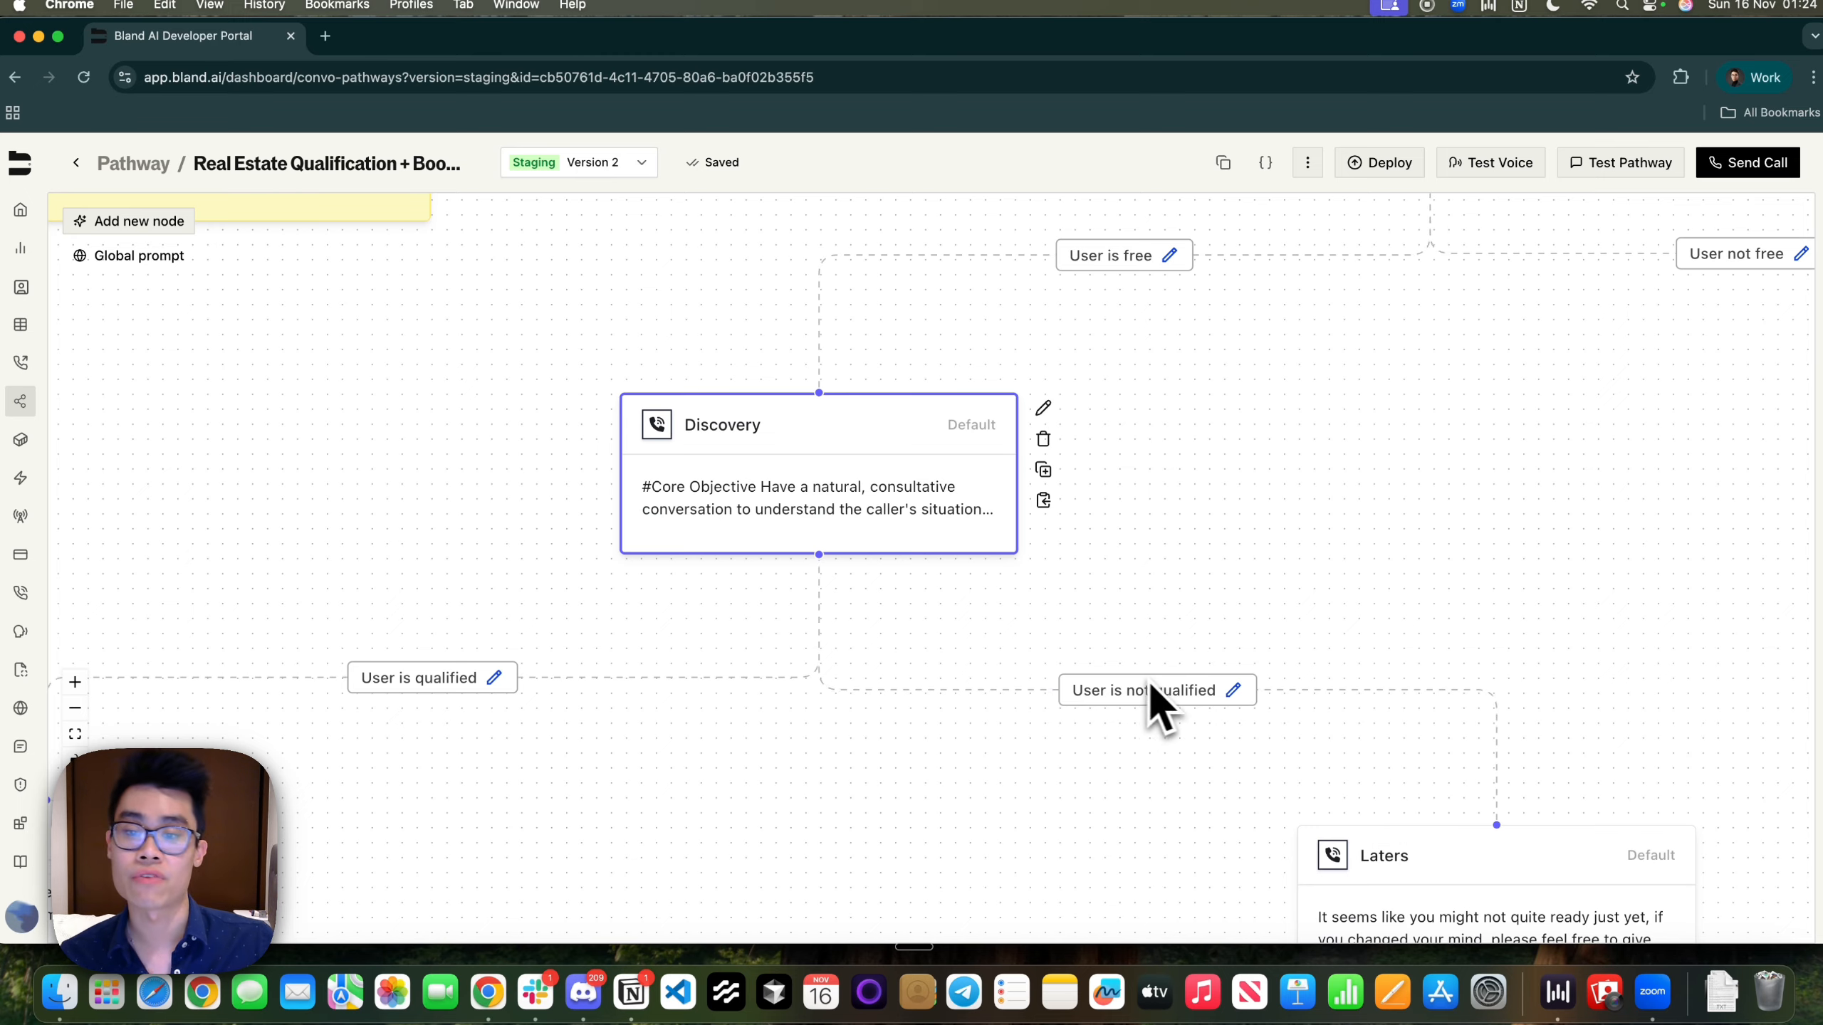
Inspect the Laters node's message text, then close its settings
{"action": "left_click_drag", "start_coordinate": [831, 793], "coordinate": [651, 652]}
{"action": "double_click", "coordinate": [1304, 745]}
{"action": "left_click_drag", "start_coordinate": [530, 459], "coordinate": [965, 481]}
{"action": "left_click", "coordinate": [1062, 468]}
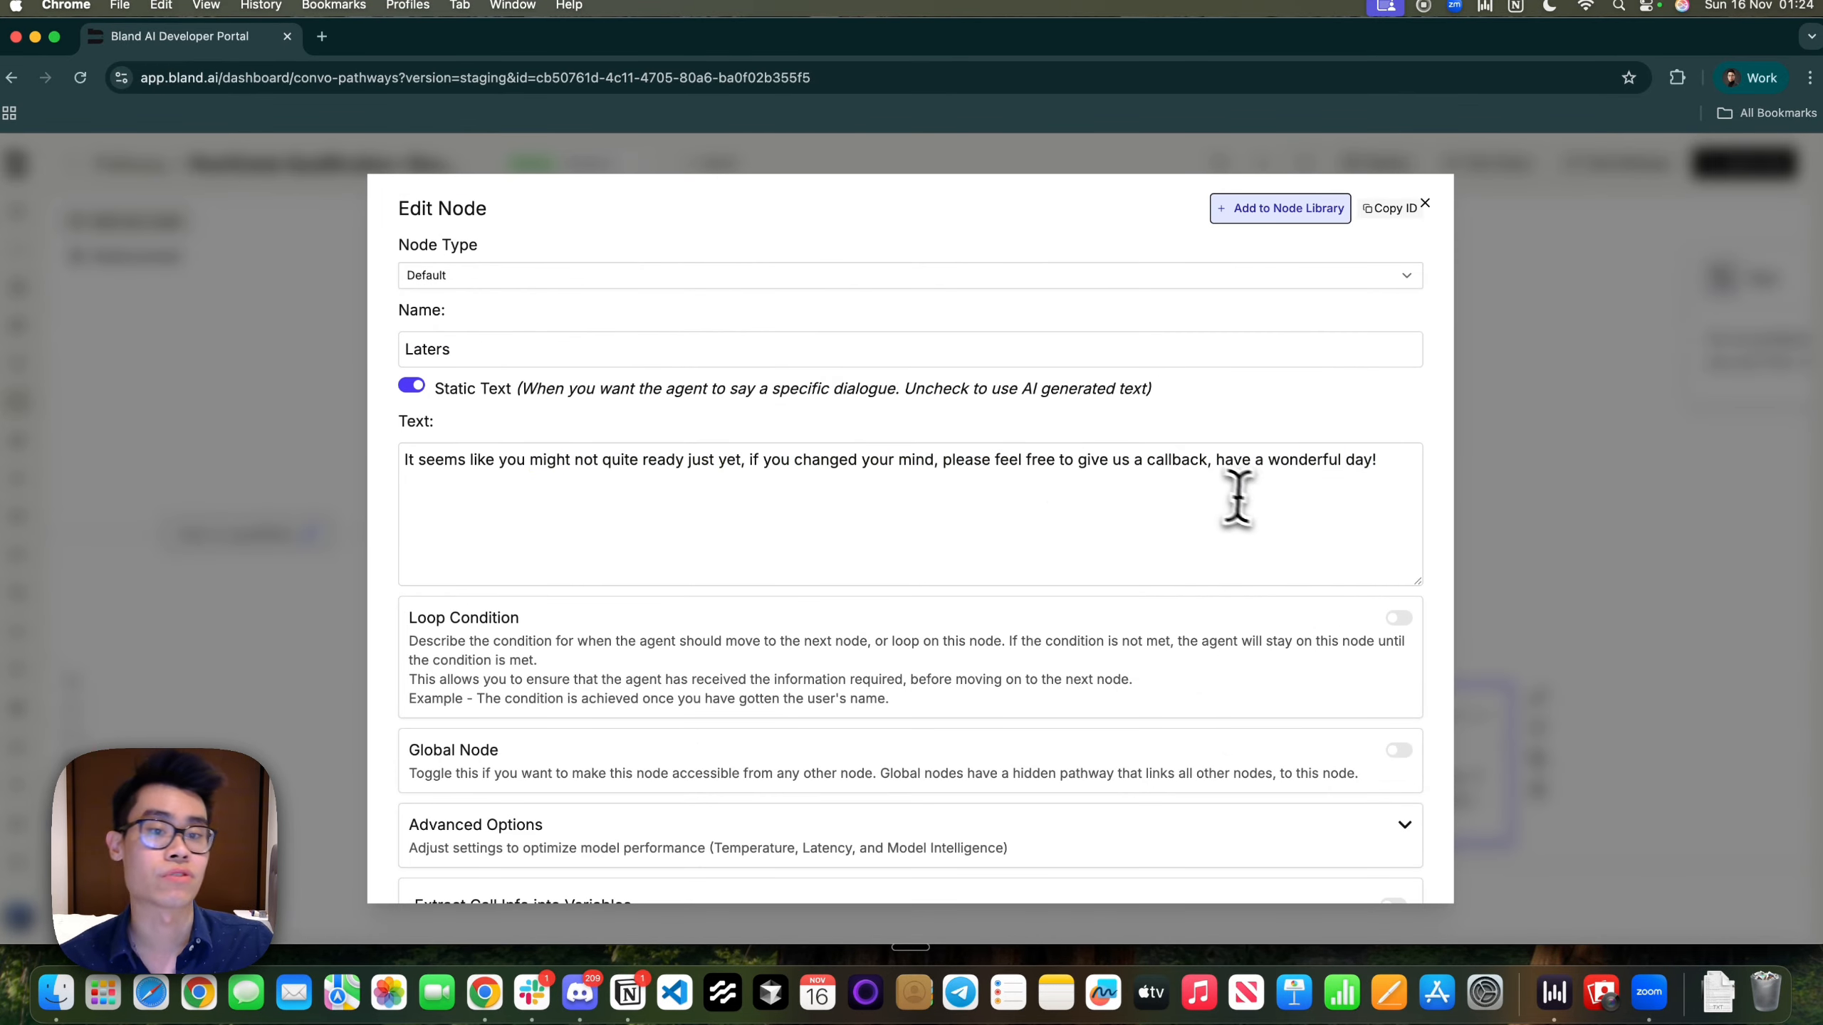
{"action": "scroll", "coordinate": [1264, 532], "scroll_direction": "down", "scroll_amount": 3}
{"action": "left_click", "coordinate": [1563, 538]}
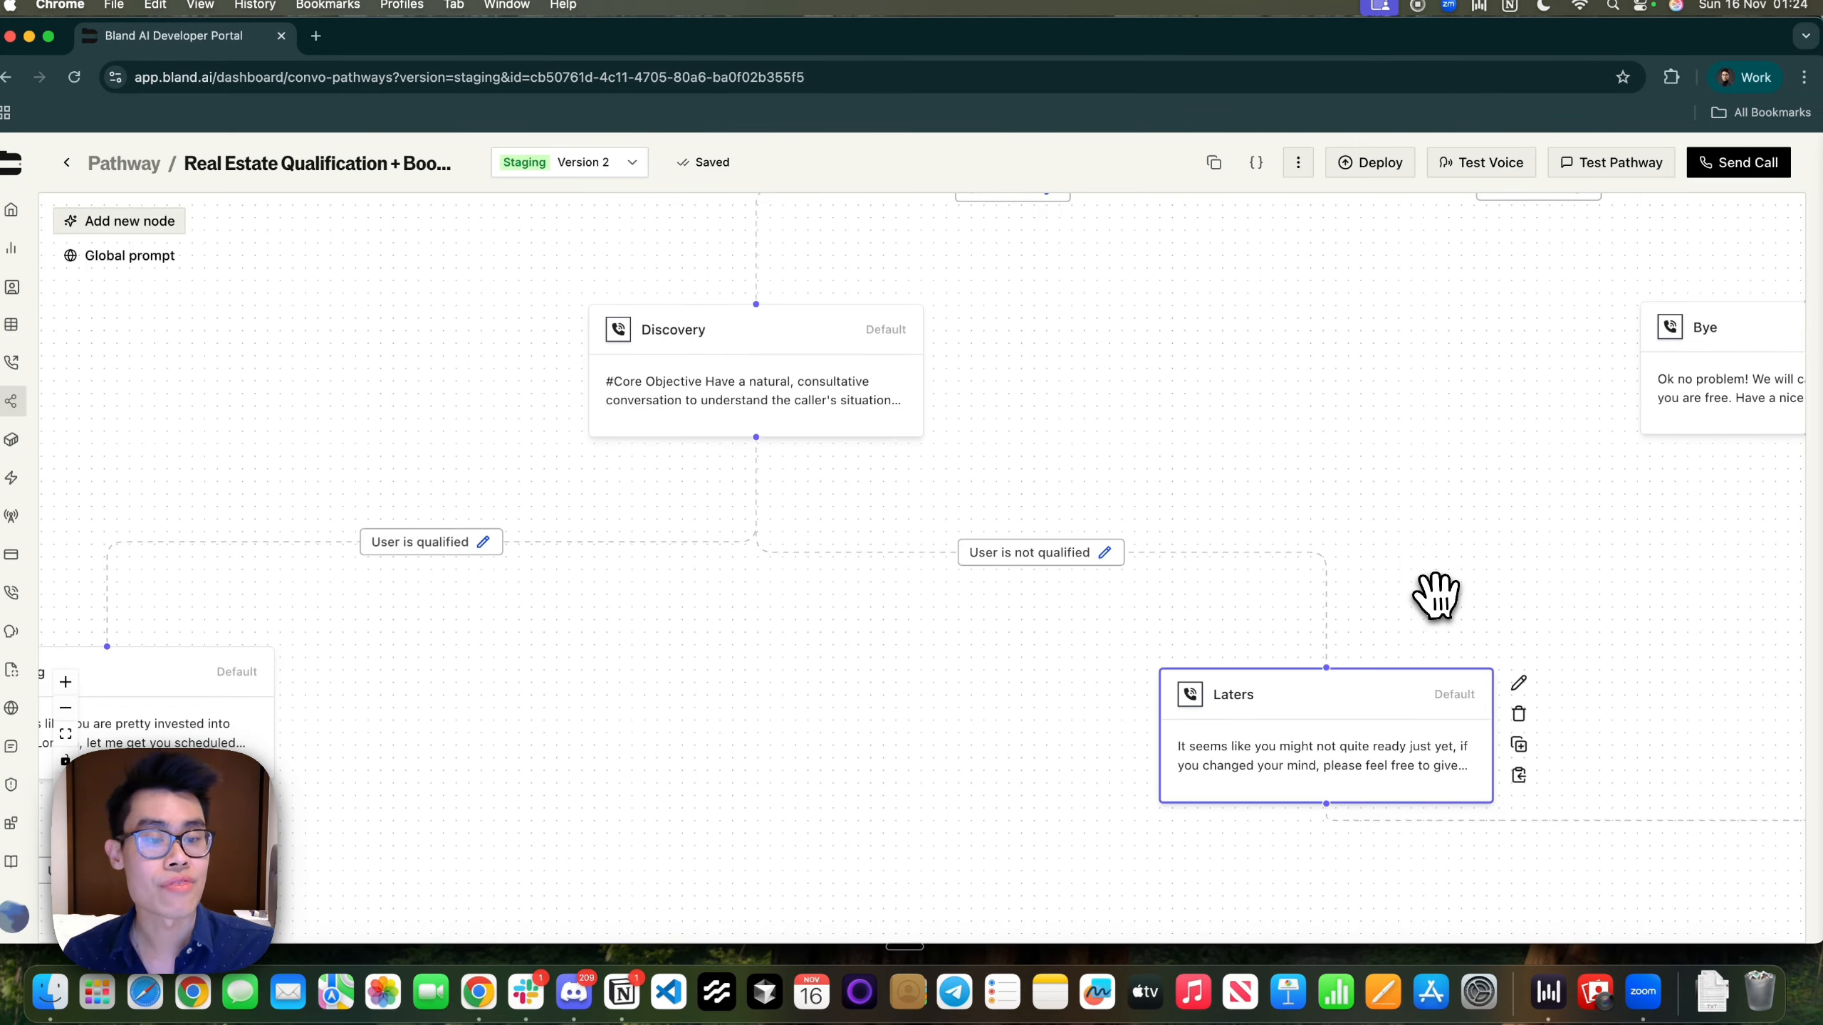
Pan past the Bye and Laters nodes to Booking and review its date-and-time prompt
{"action": "left_click_drag", "start_coordinate": [1436, 595], "coordinate": [793, 571]}
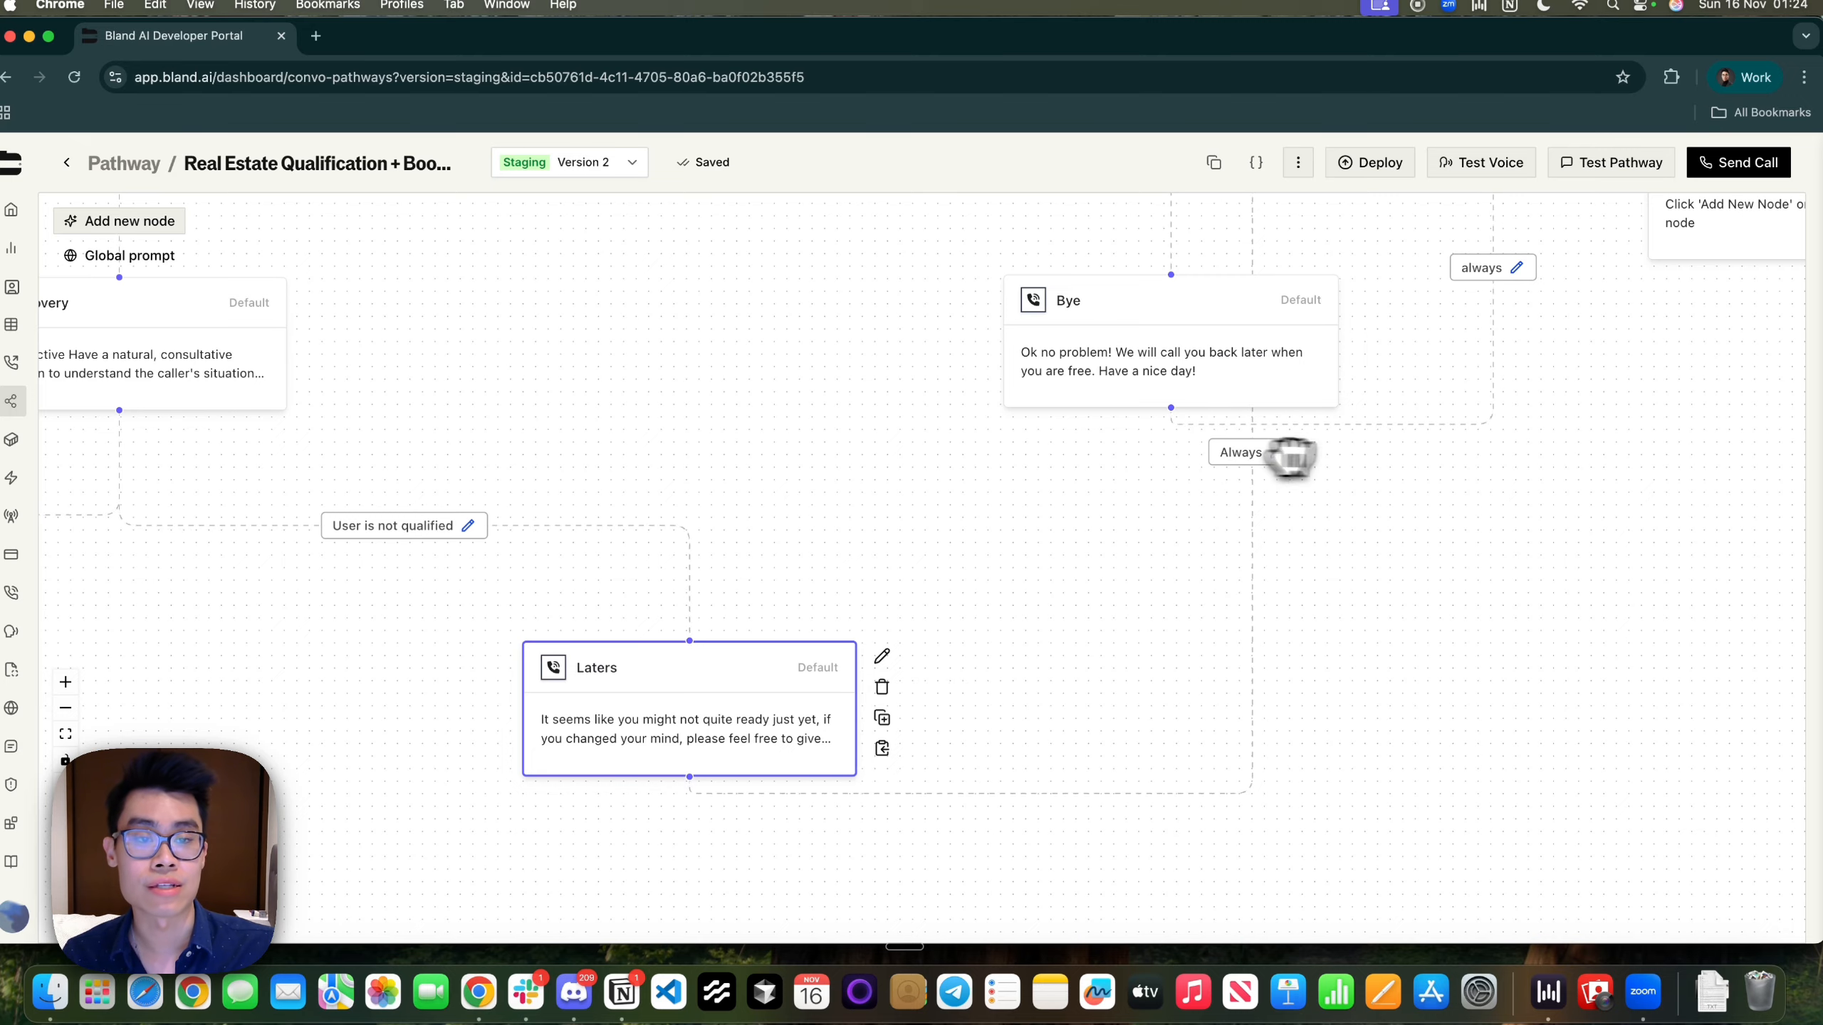
{"action": "left_click_drag", "start_coordinate": [1276, 458], "coordinate": [892, 780]}
{"action": "left_click_drag", "start_coordinate": [1231, 755], "coordinate": [1710, 505]}
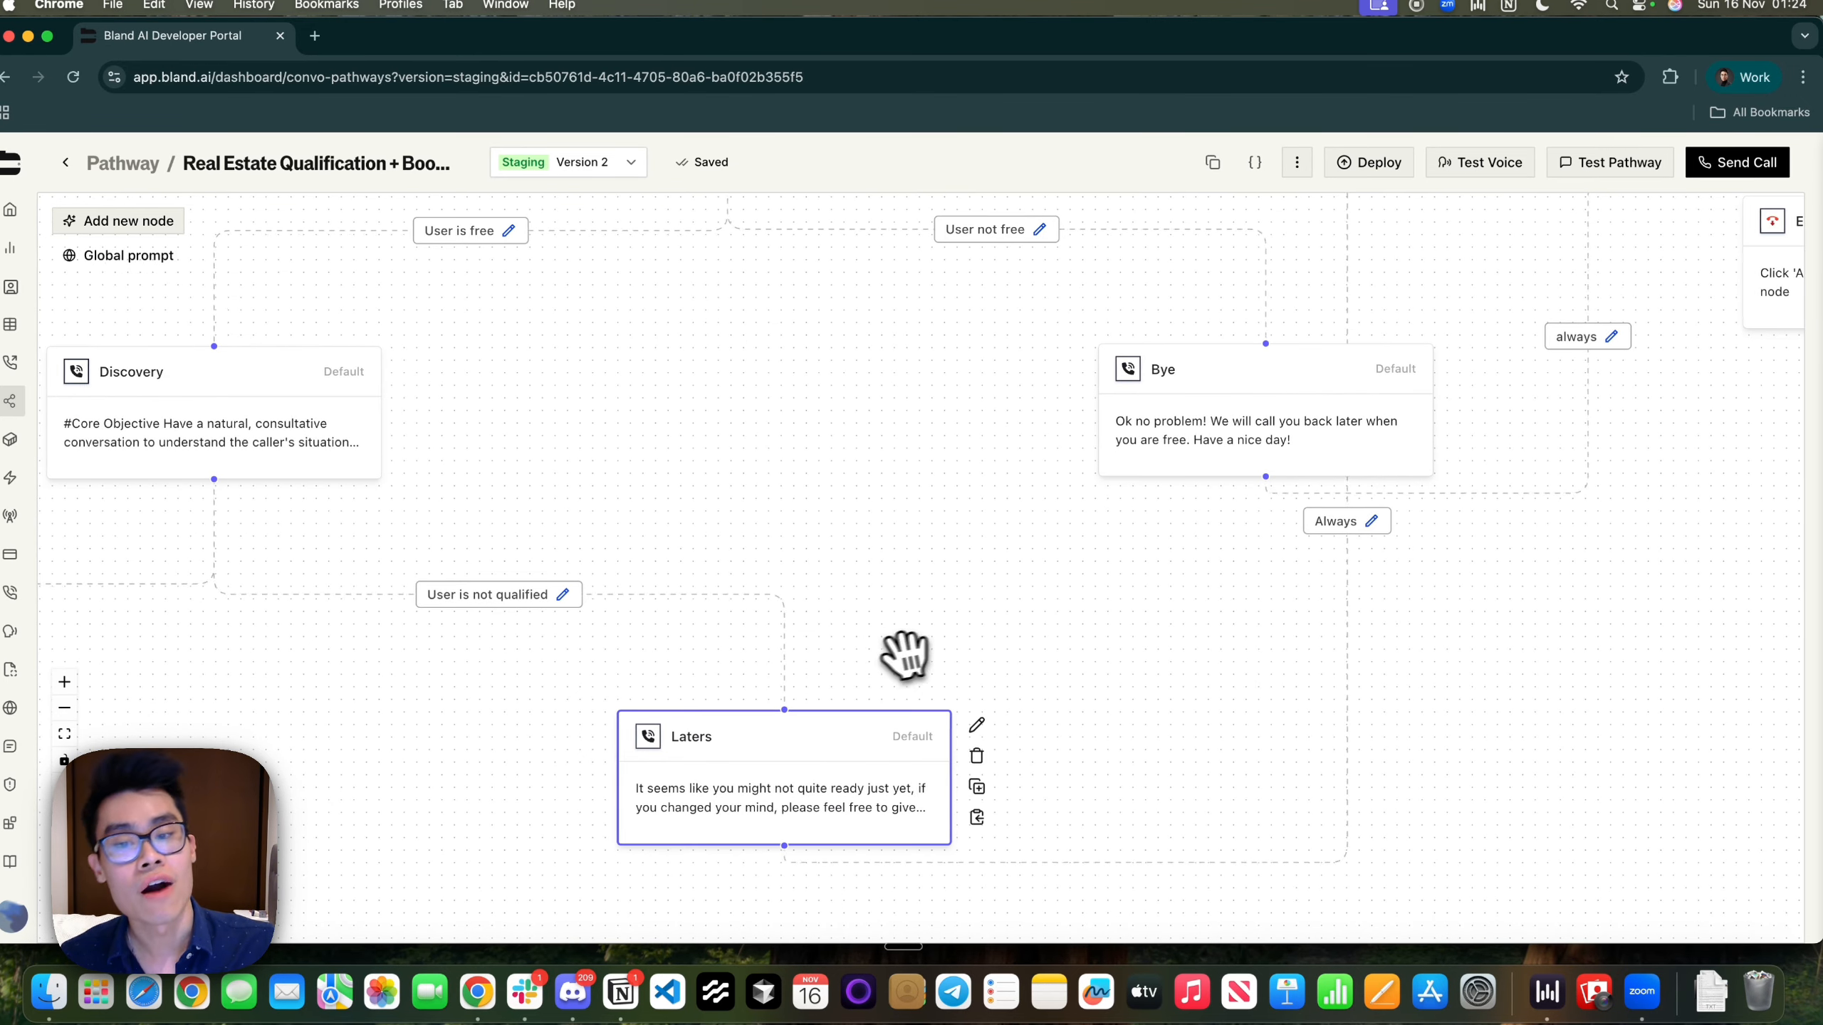
{"action": "left_click_drag", "start_coordinate": [897, 655], "coordinate": [1079, 609]}
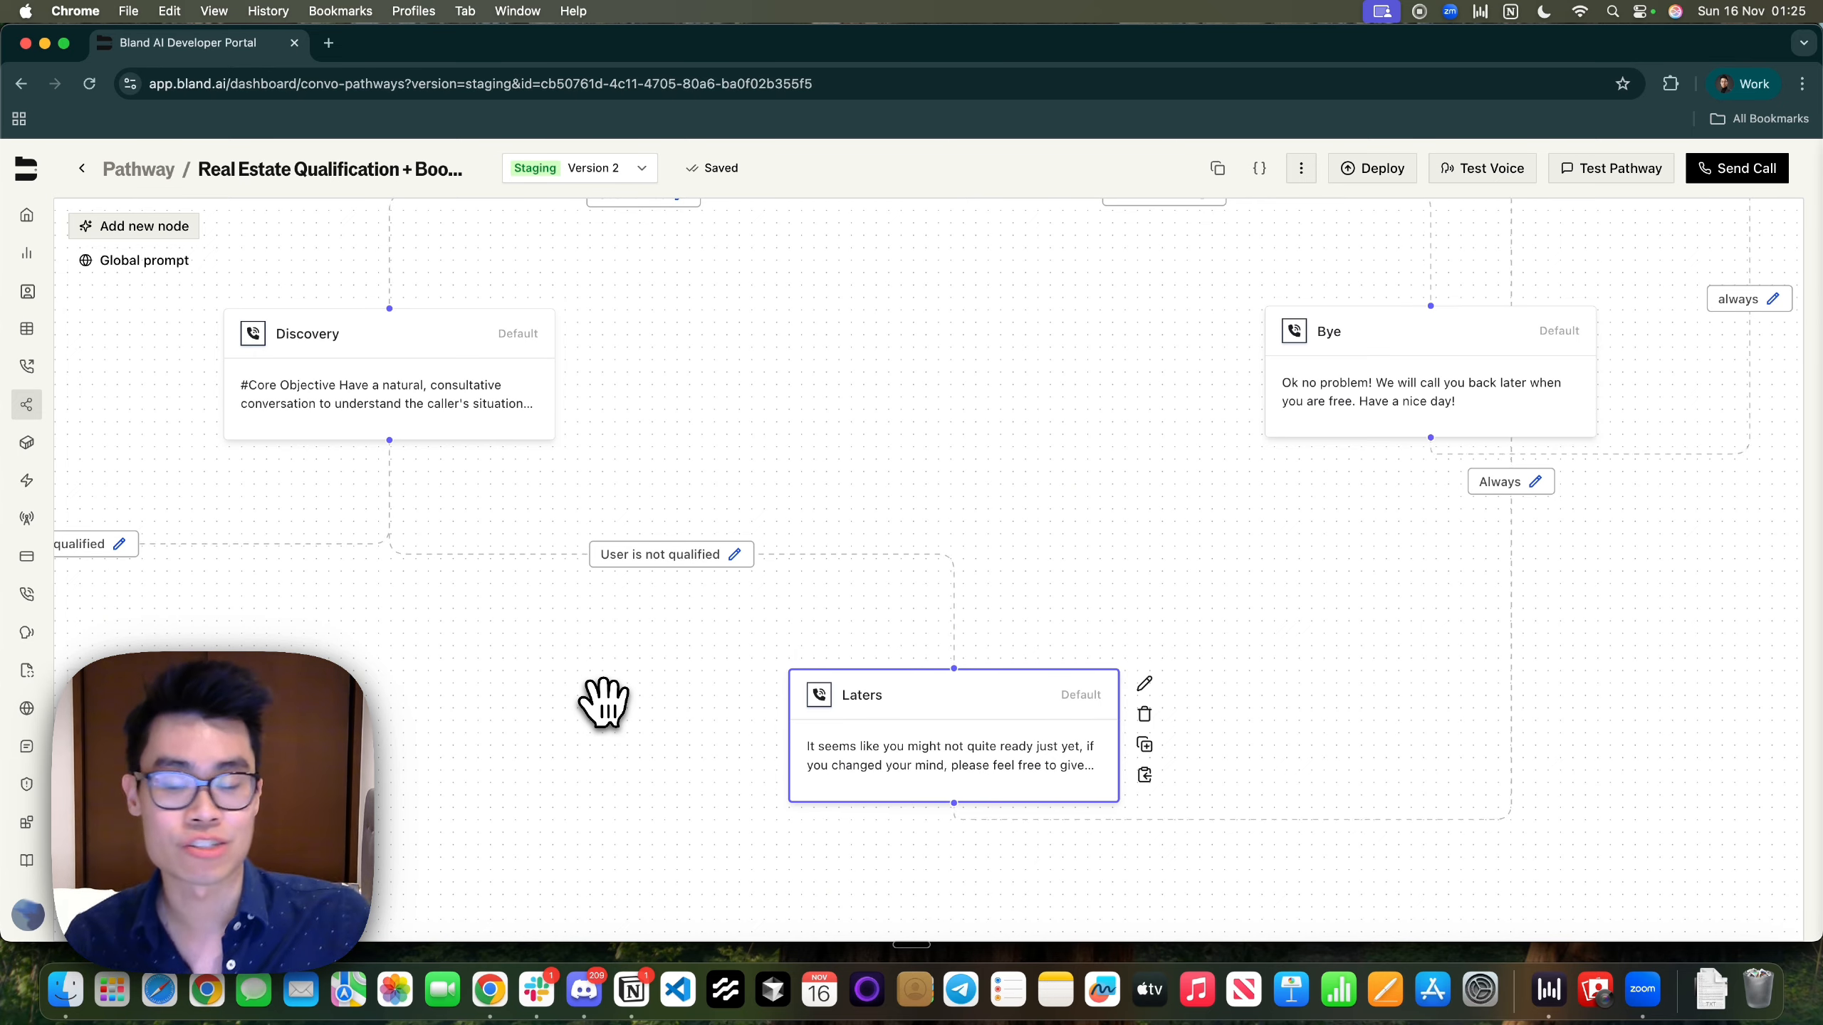
{"action": "left_click_drag", "start_coordinate": [599, 714], "coordinate": [1343, 656]}
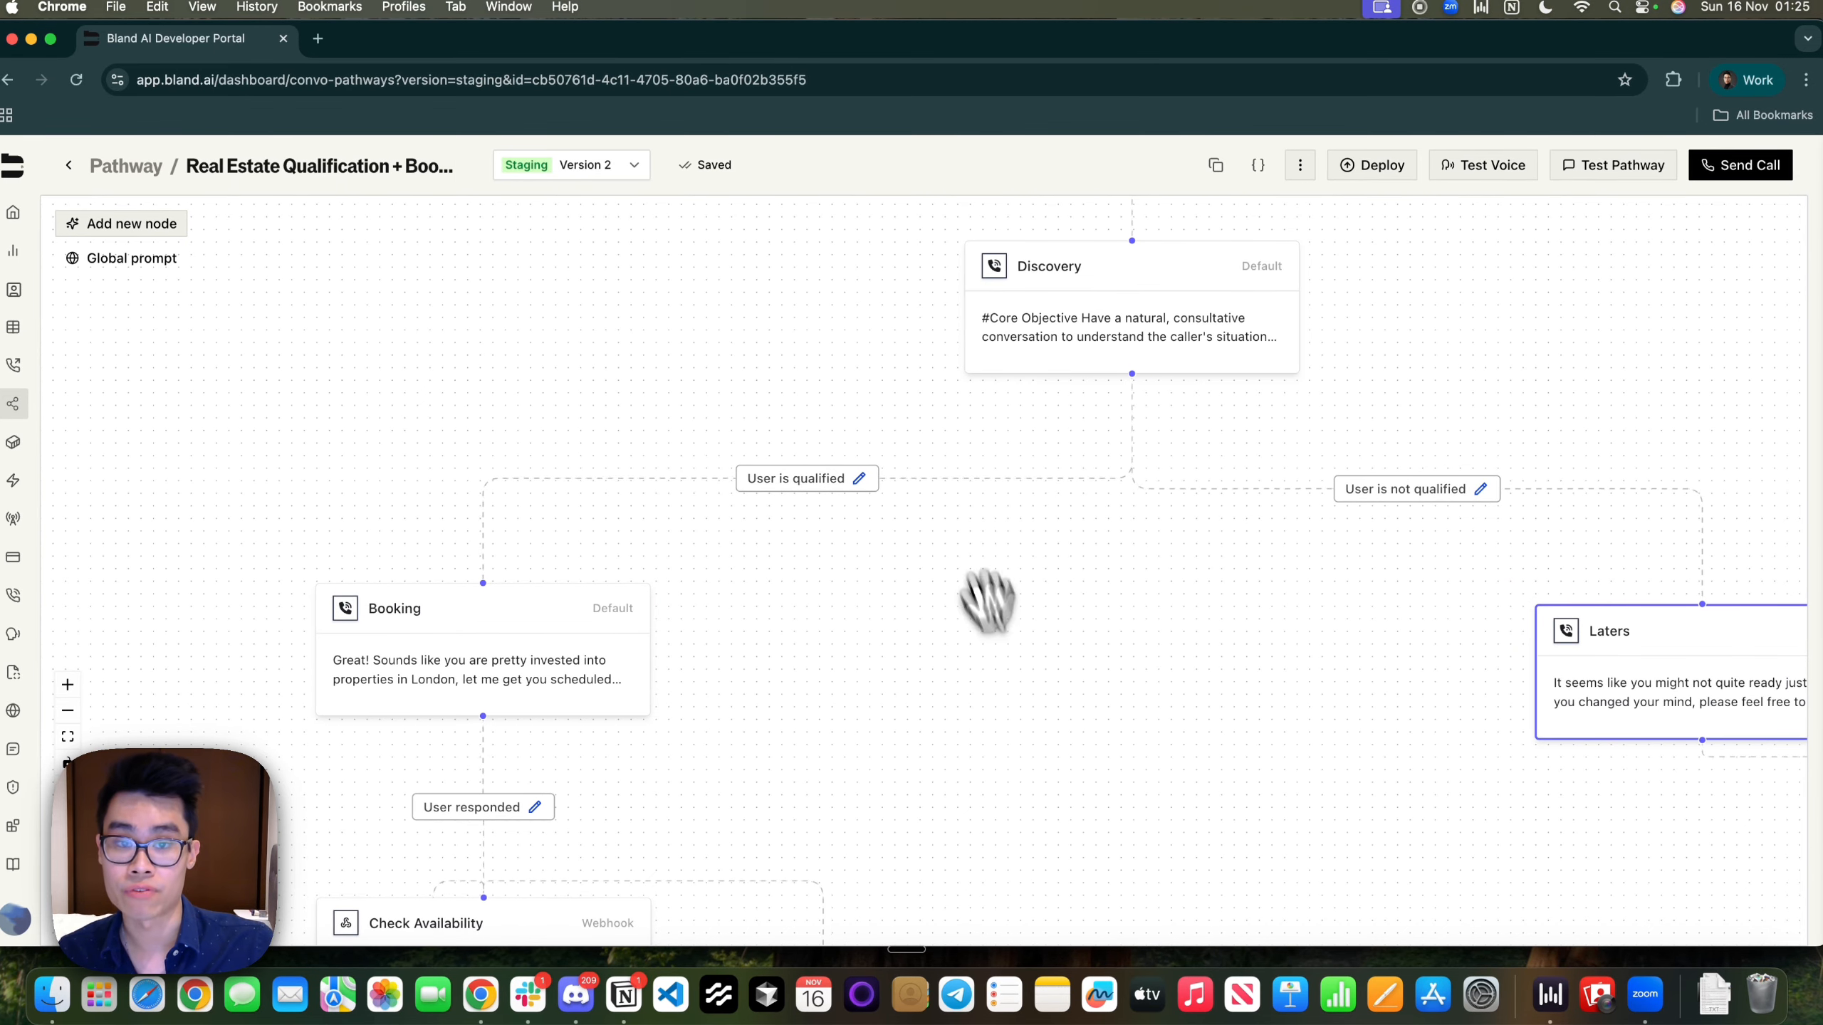
{"action": "left_click_drag", "start_coordinate": [757, 586], "coordinate": [1041, 366]}
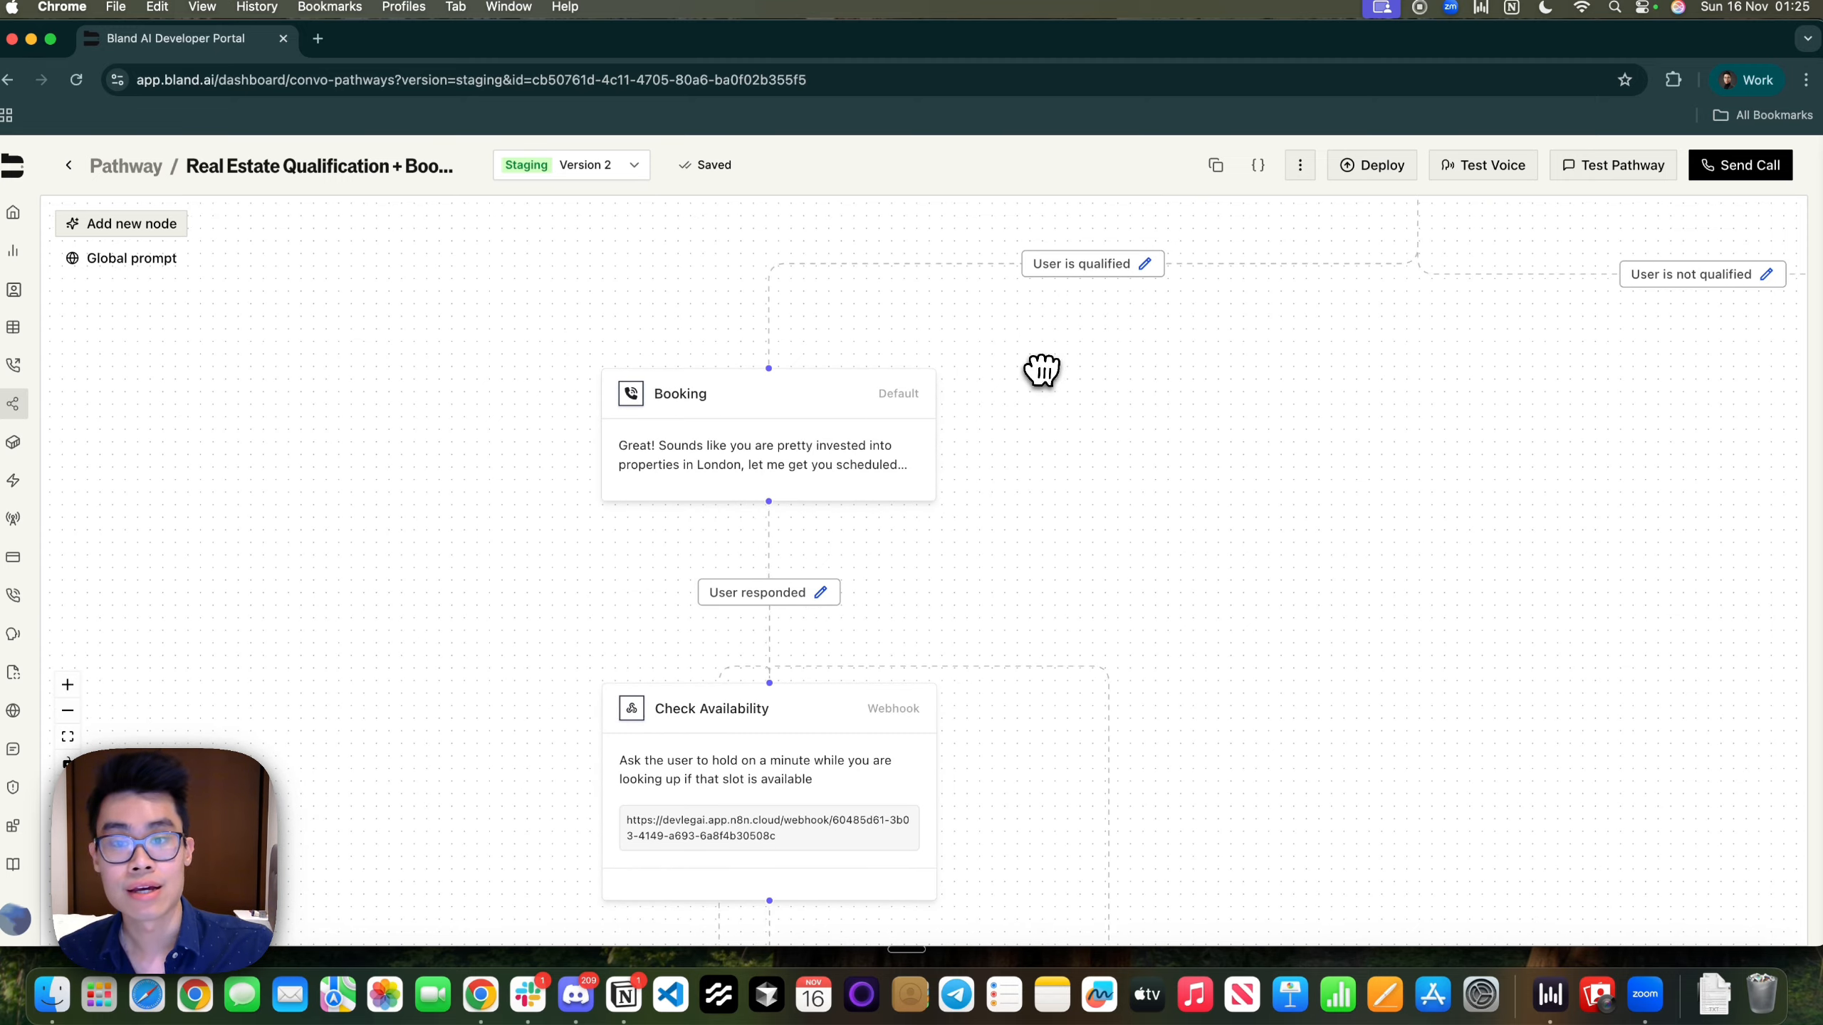
{"action": "left_click", "coordinate": [809, 448]}
{"action": "left_click_drag", "start_coordinate": [420, 463], "coordinate": [681, 473]}
{"action": "left_click", "coordinate": [673, 531]}
{"action": "left_click", "coordinate": [814, 505]}
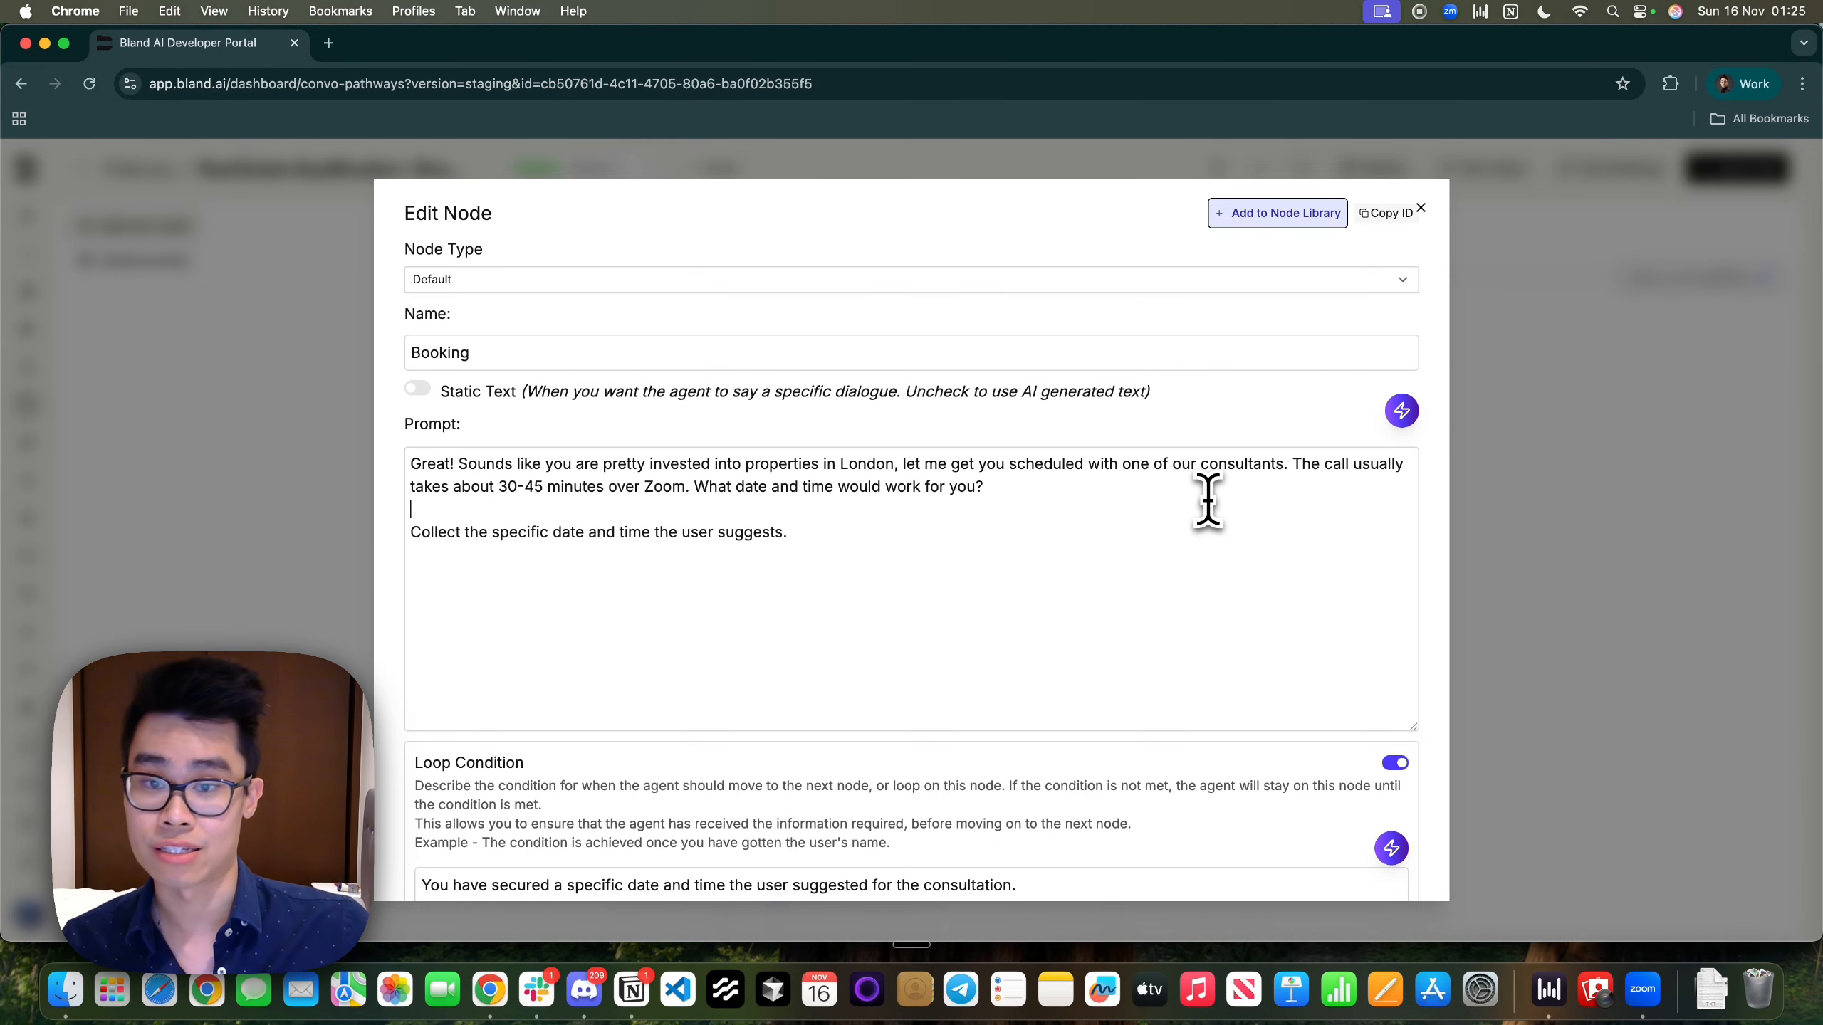
Bring Check Availability into view, then reopen Booking and review its date-and-time prompt
{"action": "left_click", "coordinate": [1615, 621]}
{"action": "left_click_drag", "start_coordinate": [1111, 316], "coordinate": [888, 639]}
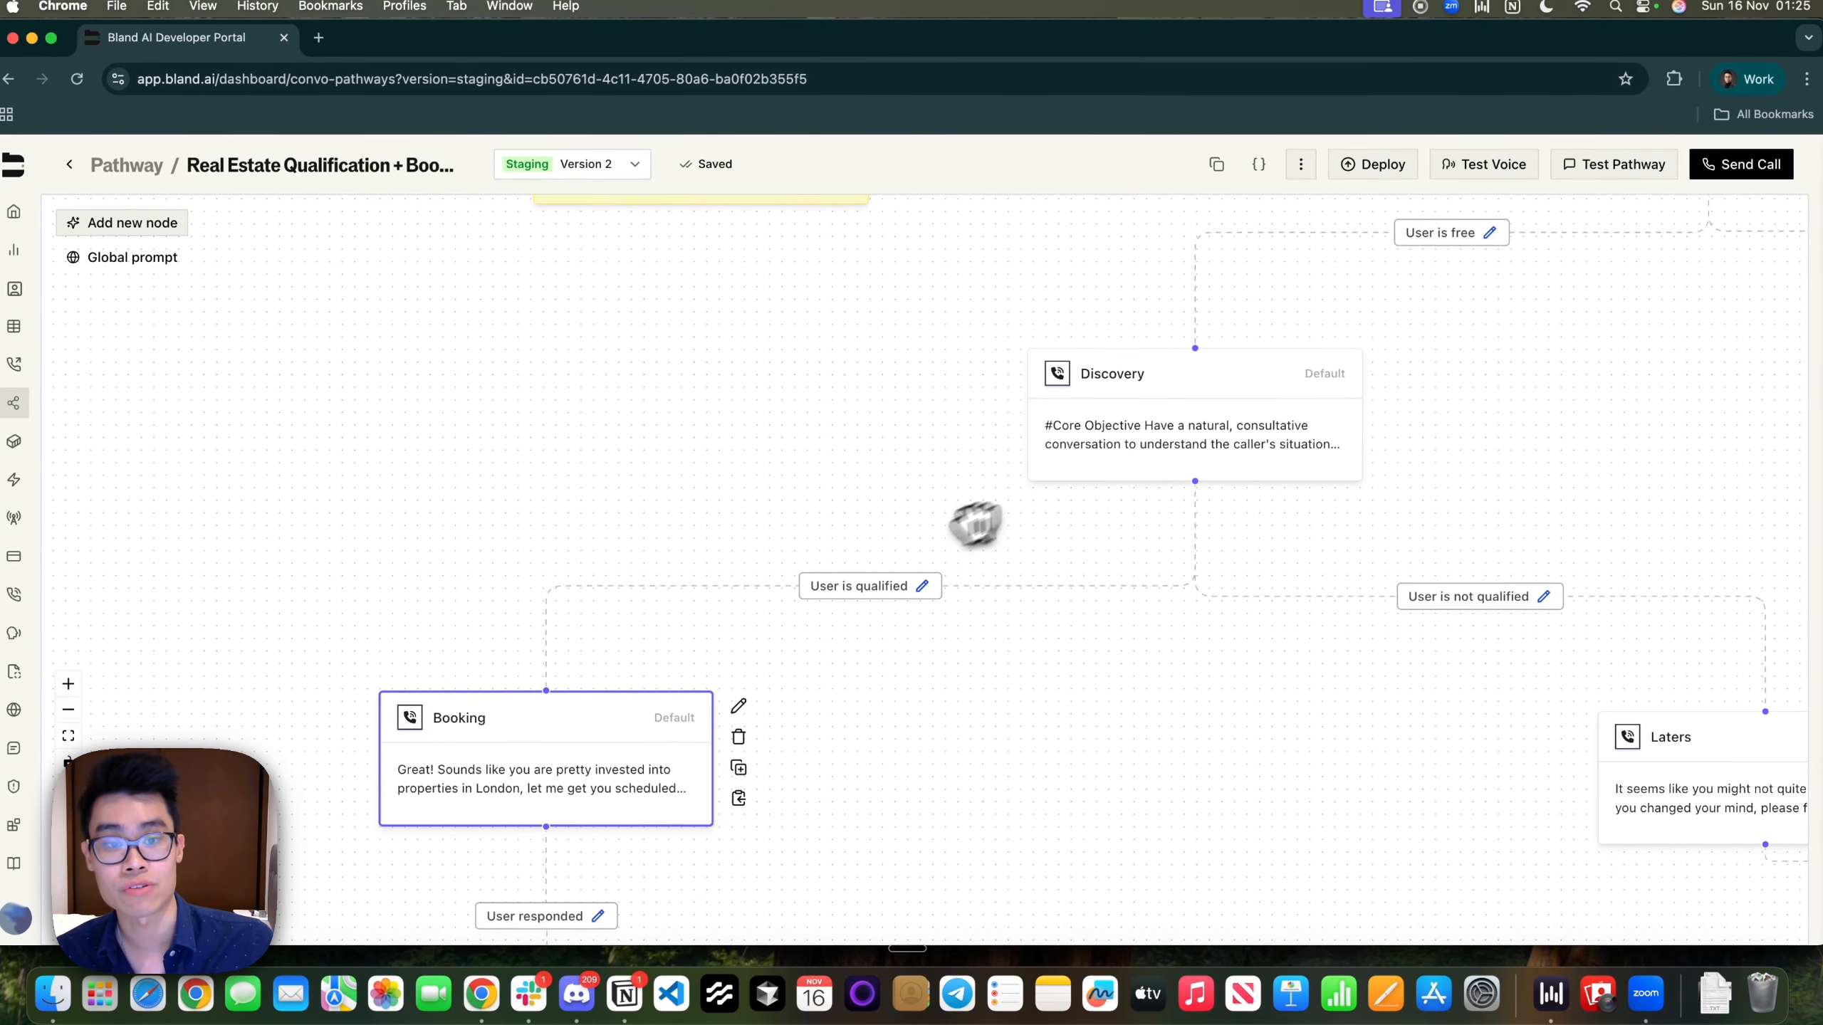
{"action": "left_click_drag", "start_coordinate": [965, 724], "coordinate": [969, 578]}
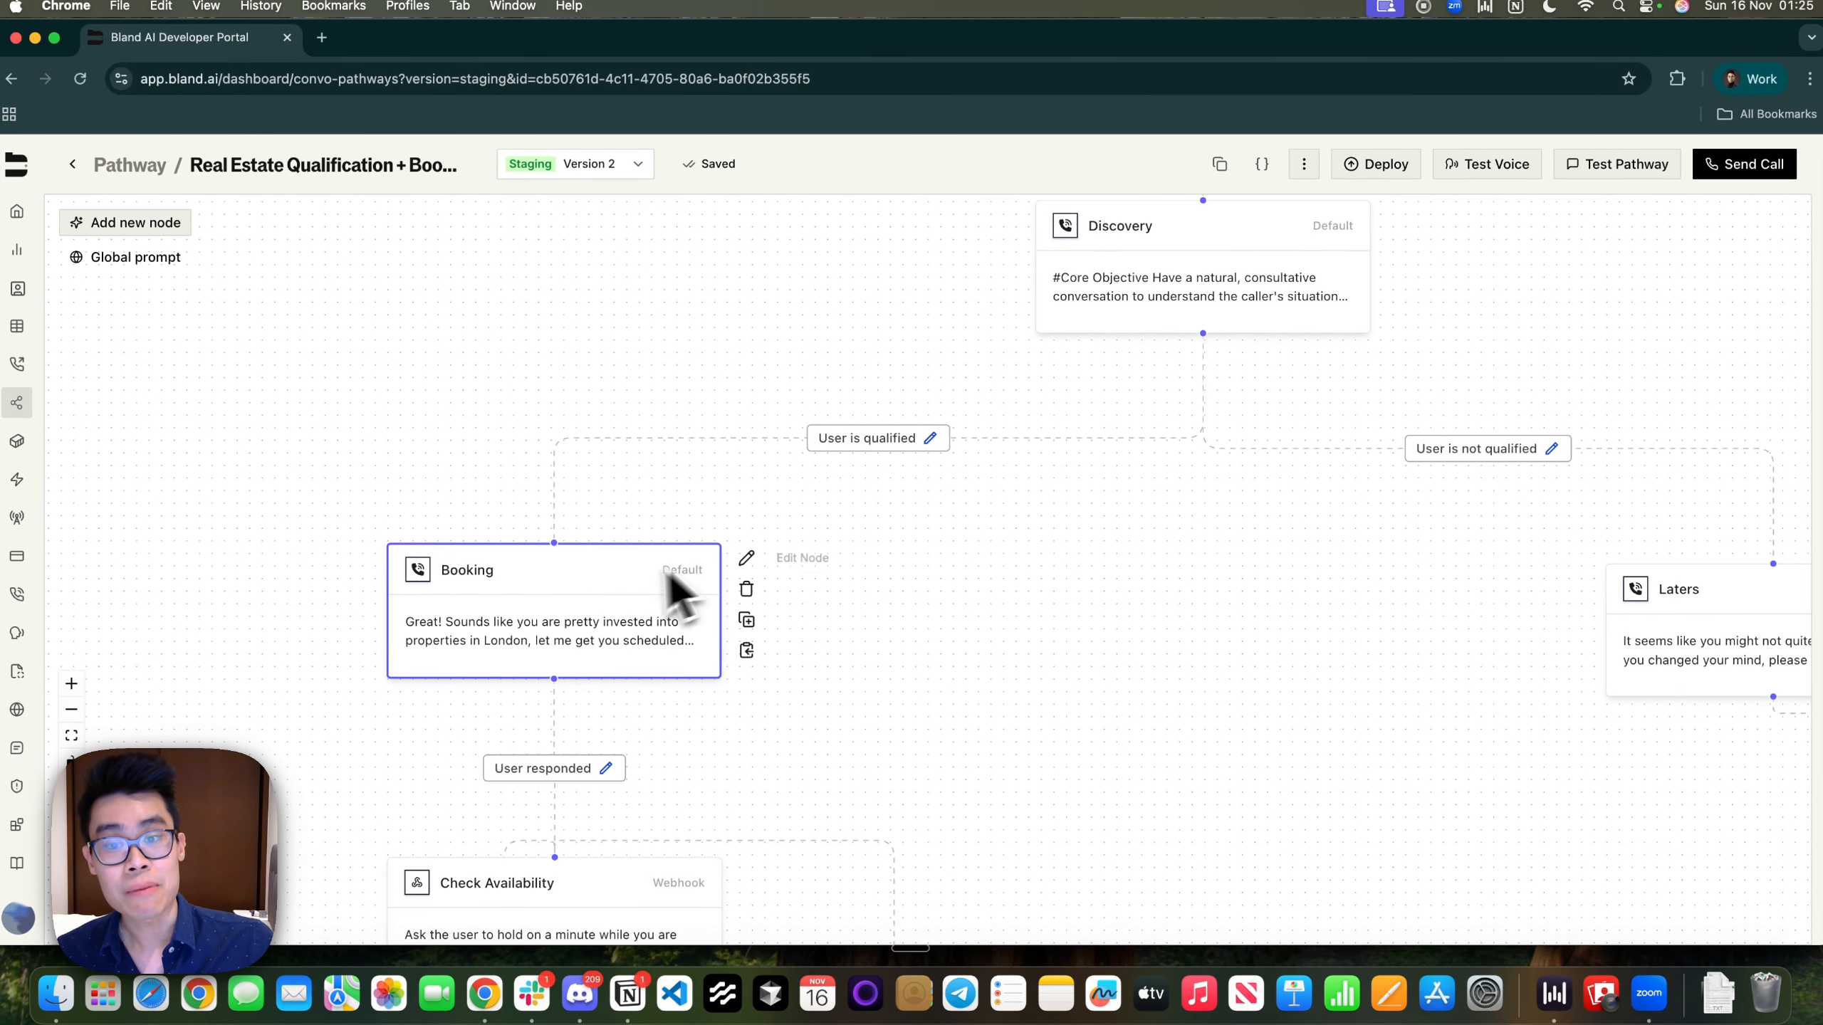
{"action": "left_click", "coordinate": [747, 560]}
{"action": "left_click_drag", "start_coordinate": [867, 541], "coordinate": [366, 460]}
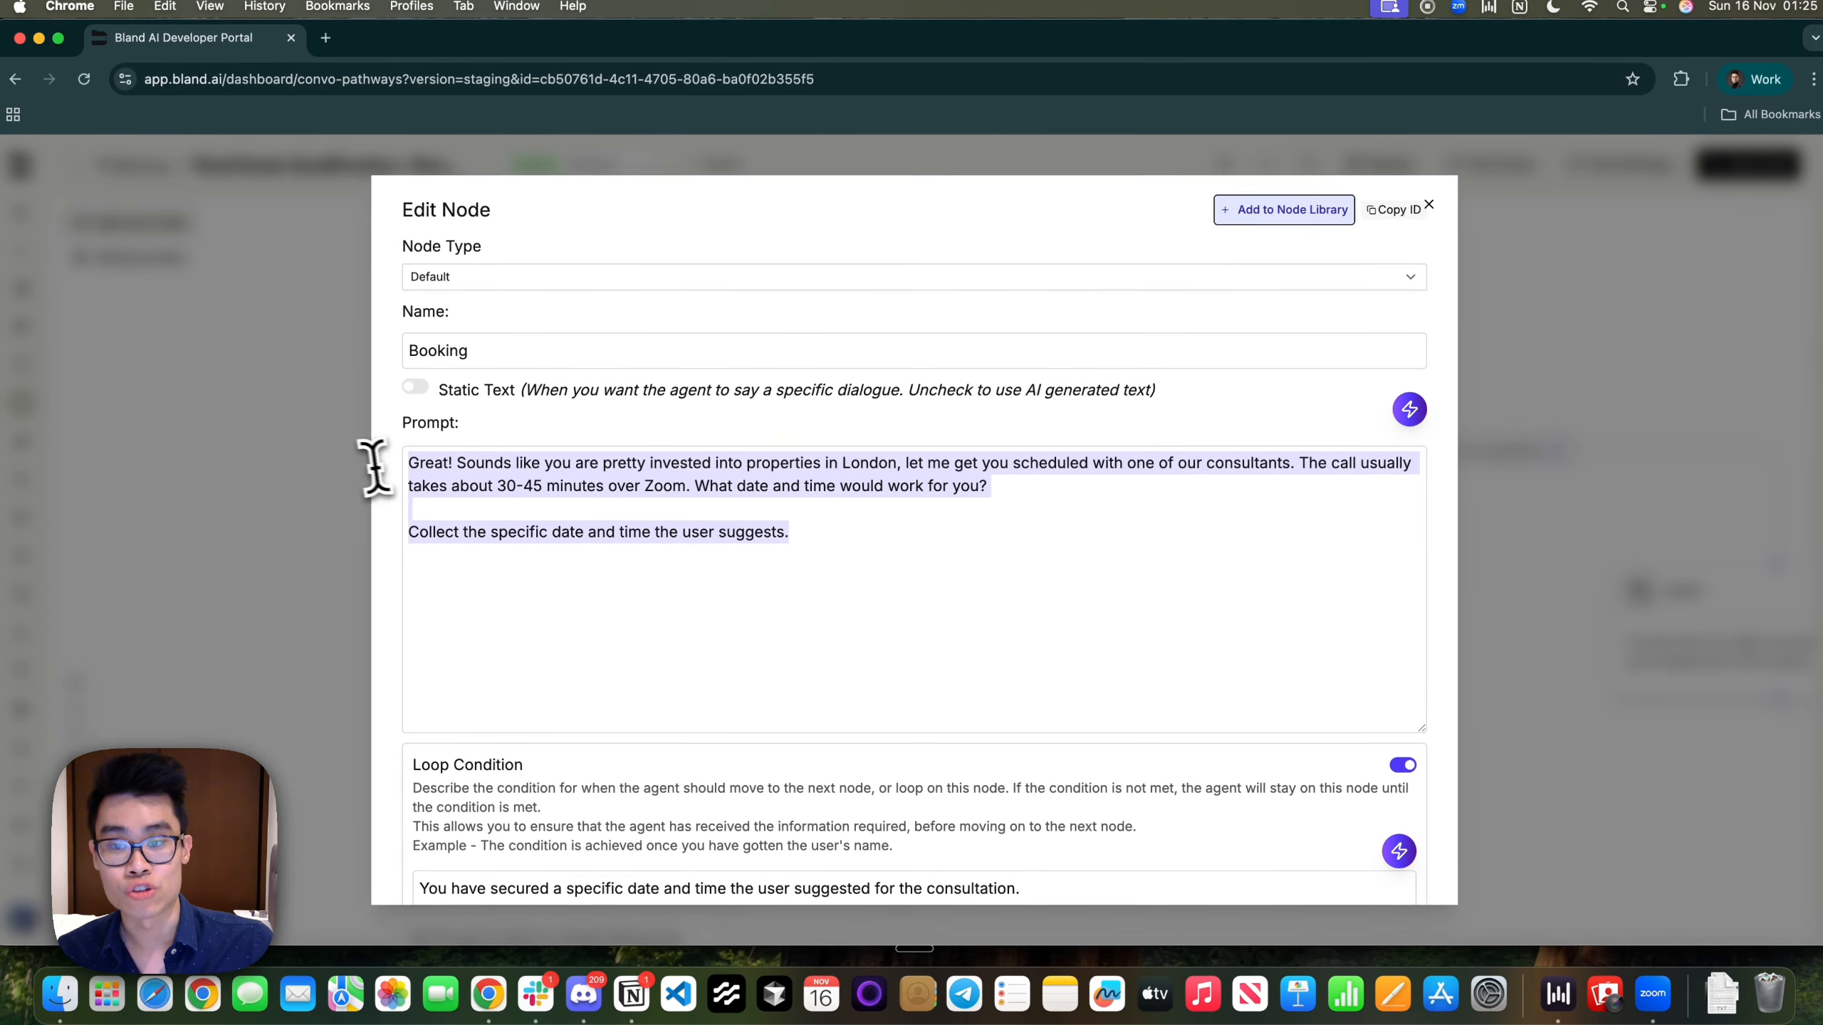
{"action": "left_click", "coordinate": [934, 573]}
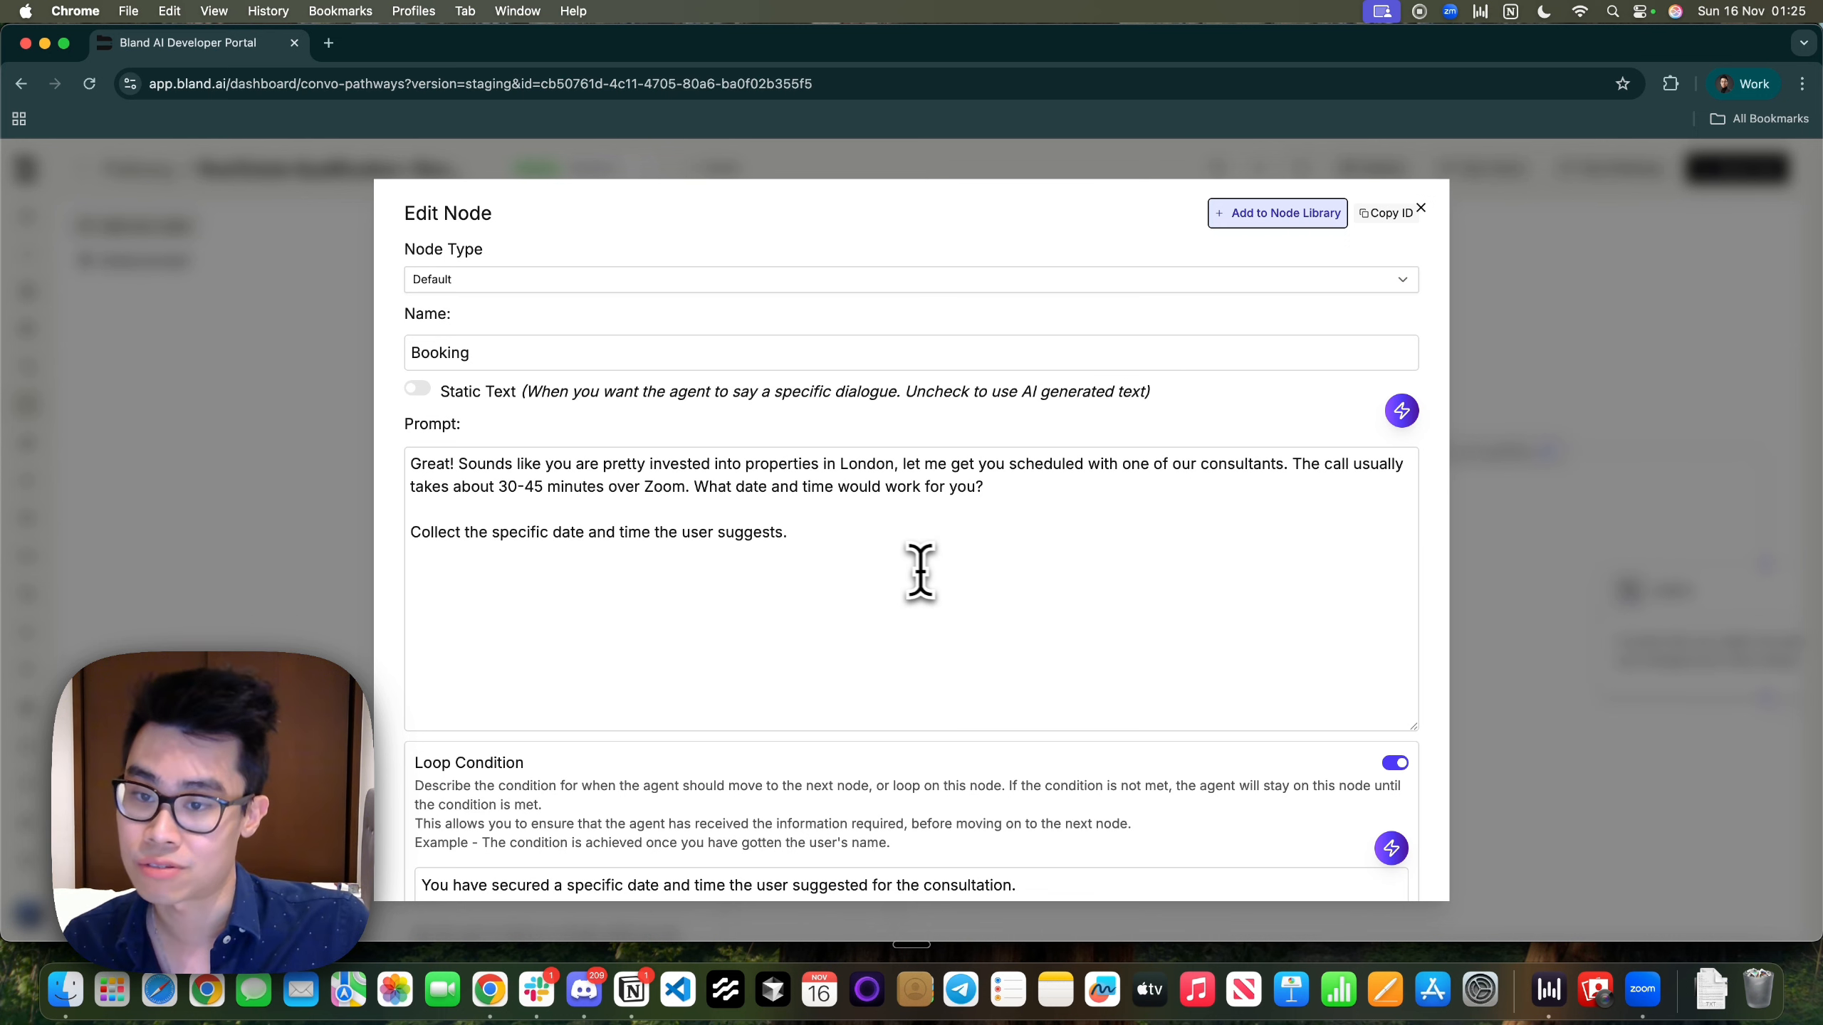
{"action": "left_click_drag", "start_coordinate": [635, 487], "coordinate": [822, 553]}
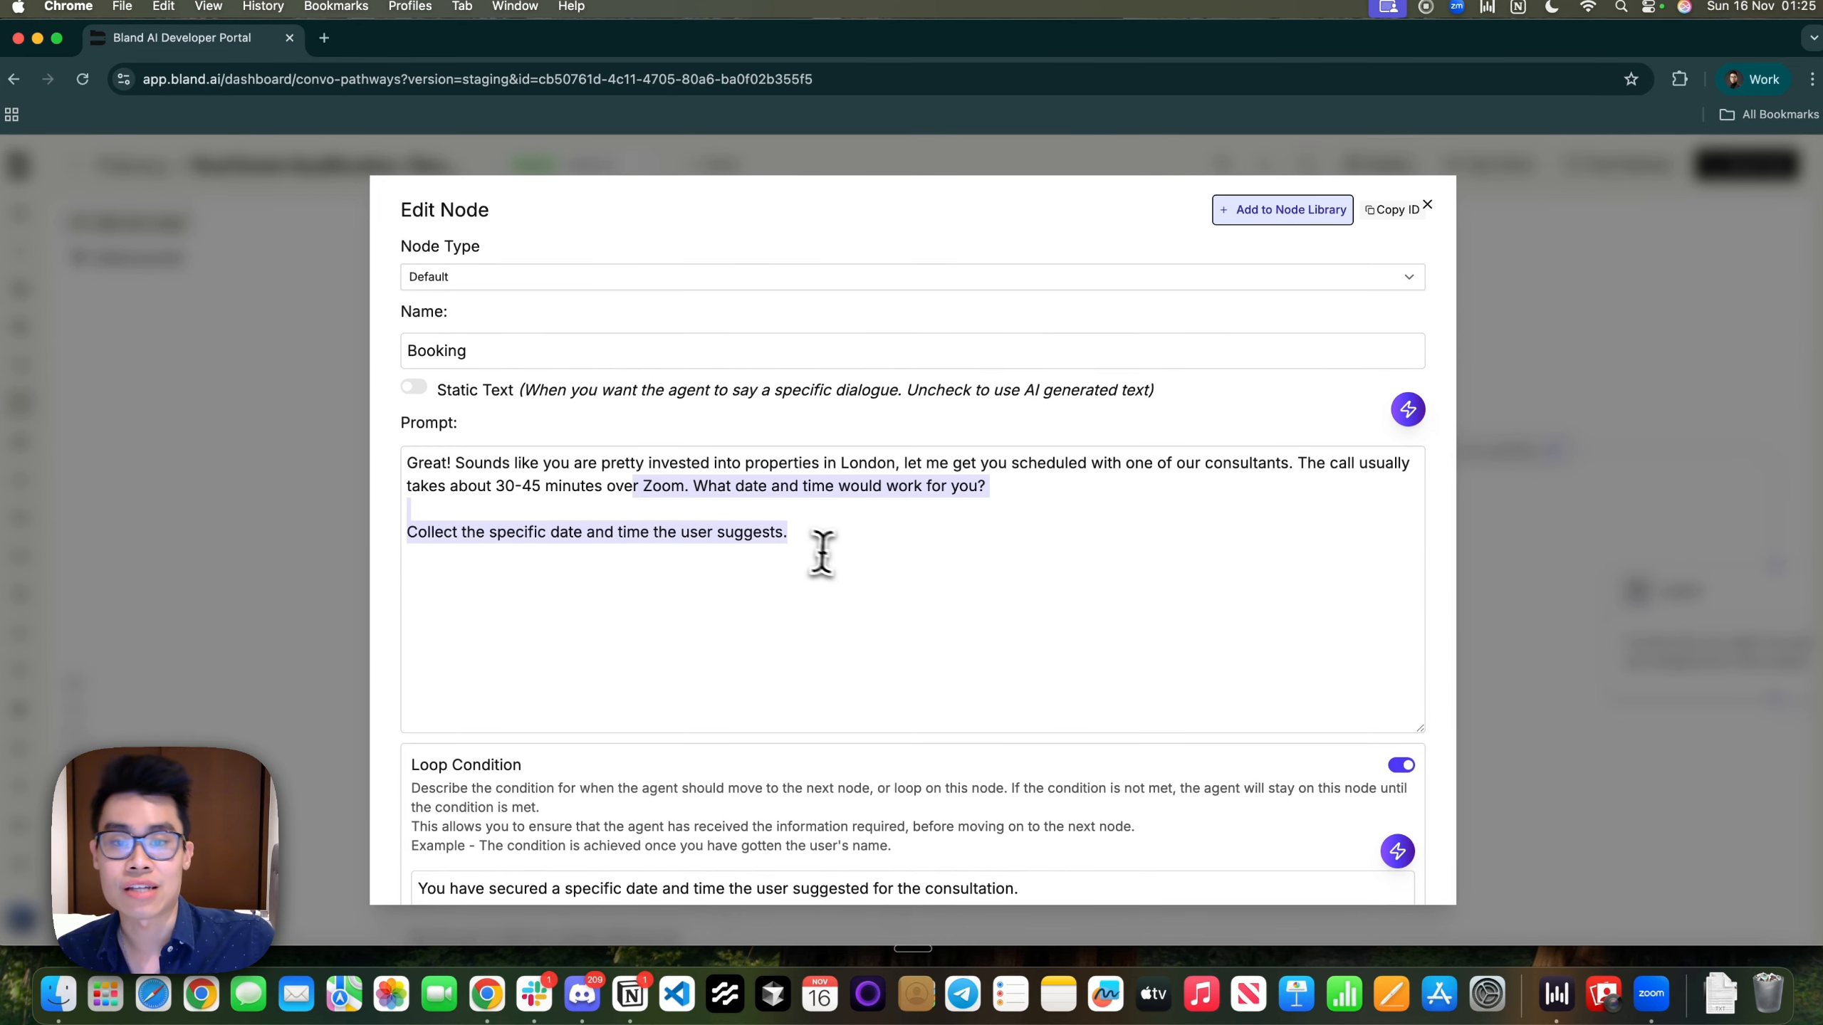
{"action": "left_click", "coordinate": [822, 553]}
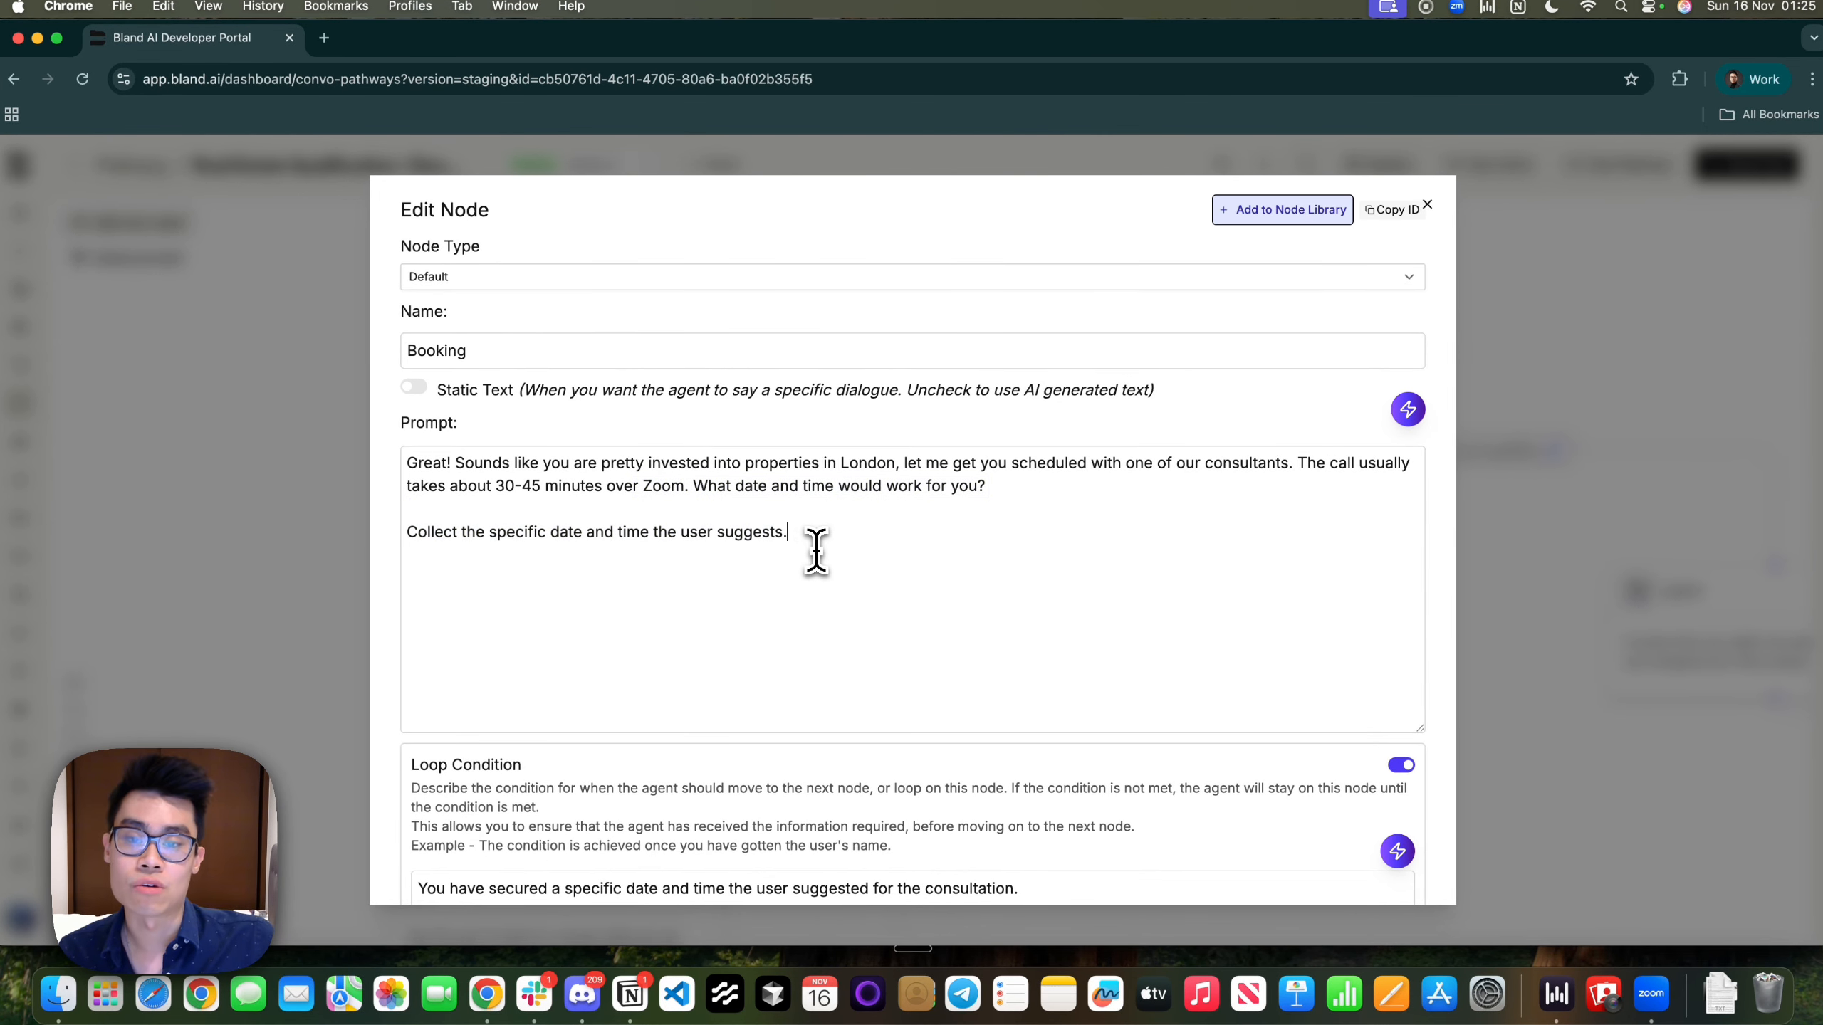
Review the Booking Loop Condition requiring a date and time
{"action": "scroll", "coordinate": [875, 680], "scroll_direction": "down", "scroll_amount": 5}
{"action": "scroll", "coordinate": [999, 752], "scroll_direction": "down", "scroll_amount": 1}
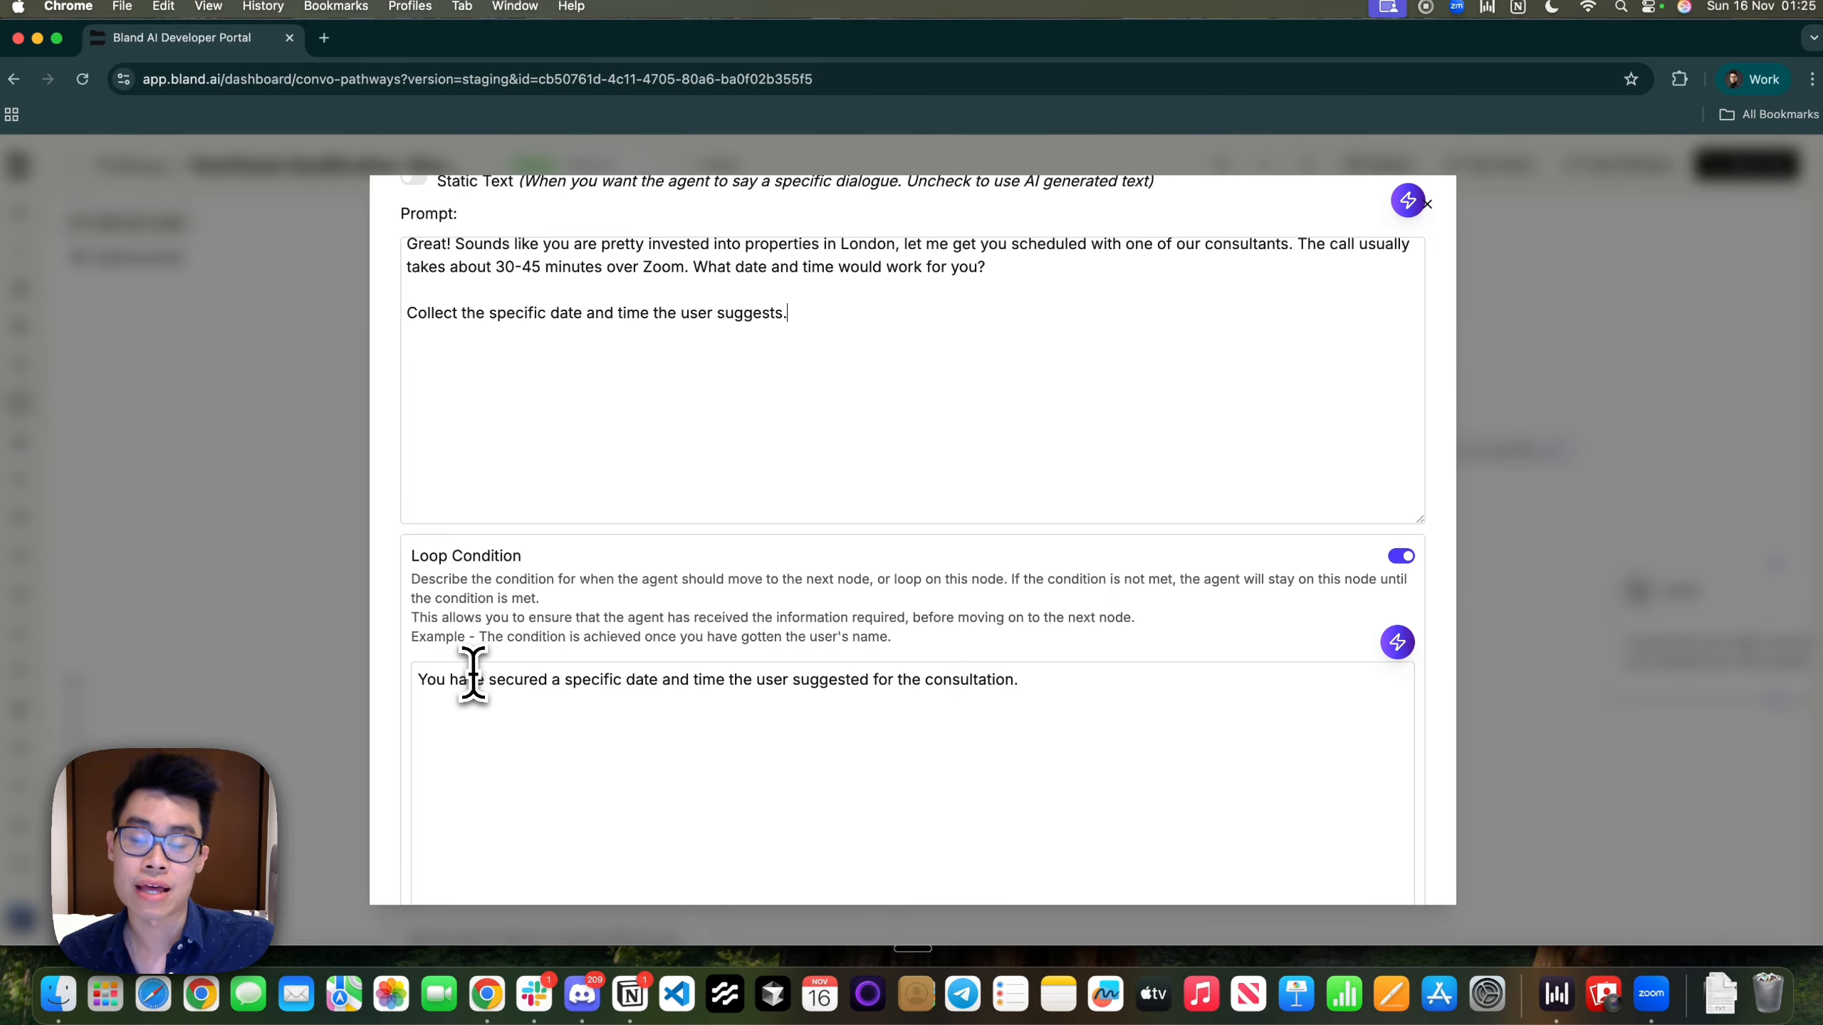
{"action": "left_click_drag", "start_coordinate": [471, 685], "coordinate": [875, 691]}
{"action": "left_click", "coordinate": [875, 691]}
{"action": "left_click_drag", "start_coordinate": [582, 686], "coordinate": [1239, 698]}
{"action": "left_click", "coordinate": [1186, 703]}
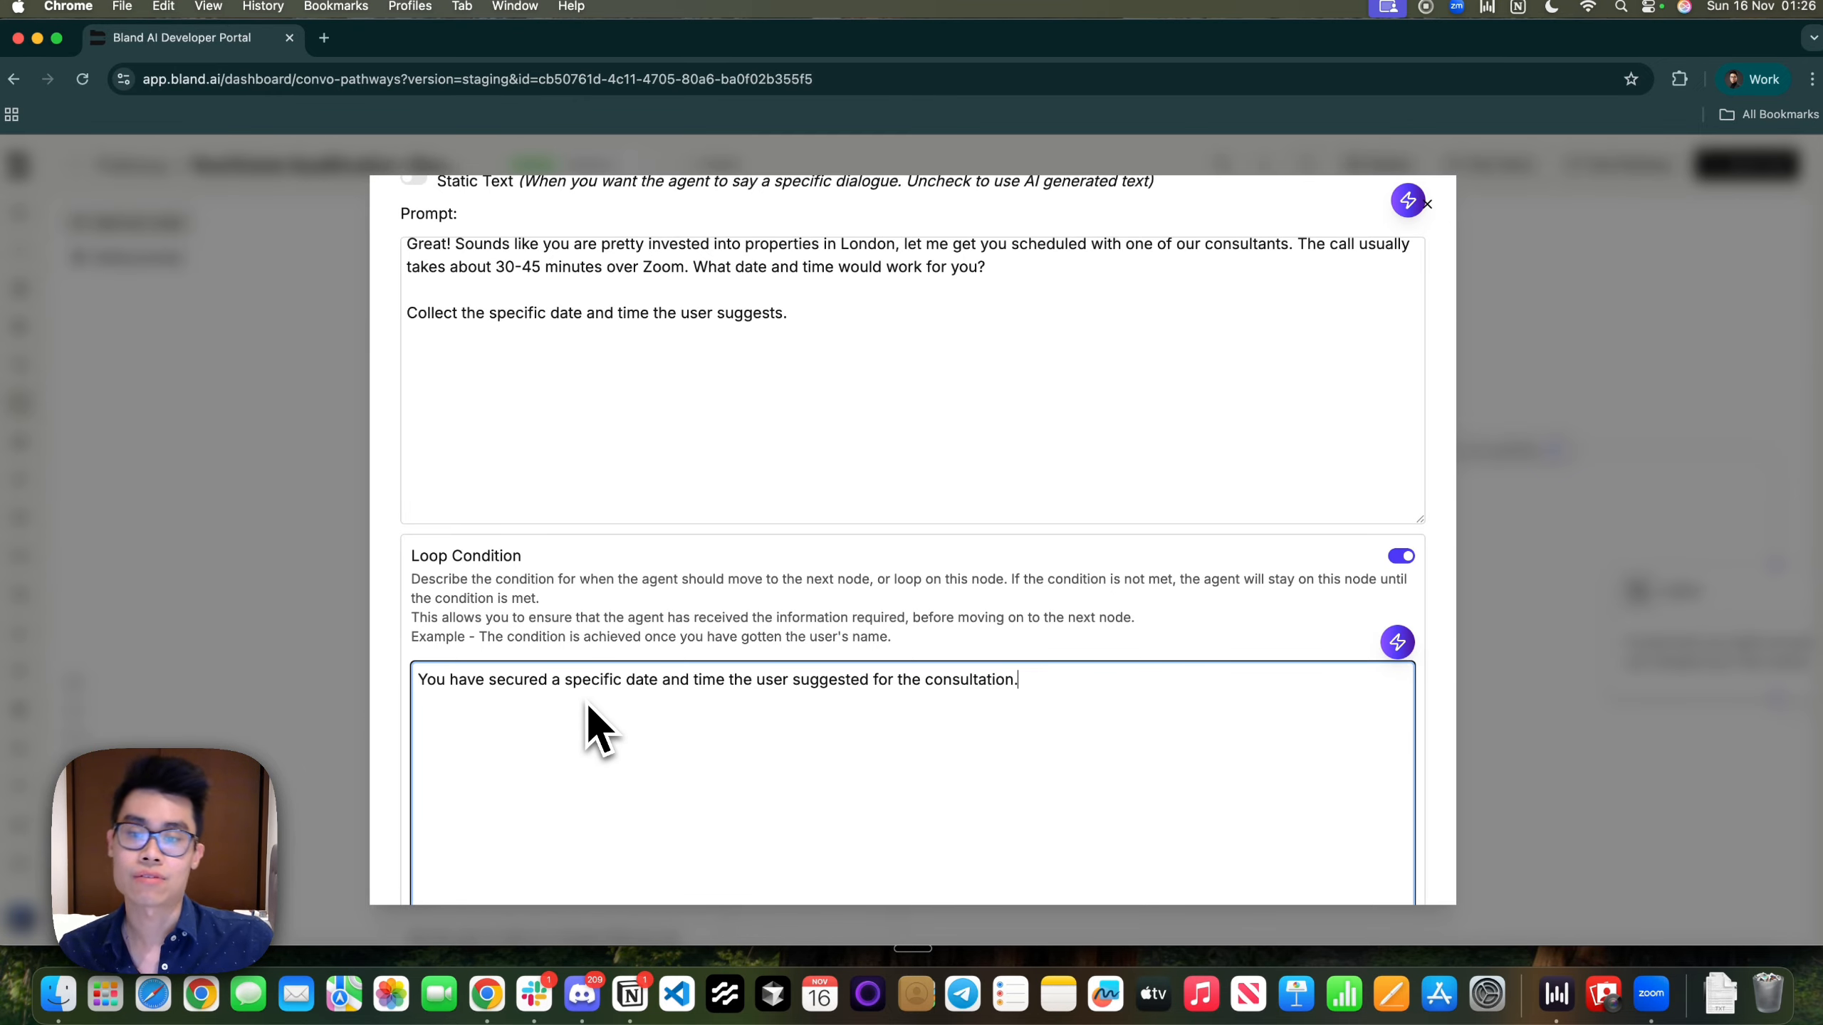
Expand the Variables list and review the date variable's description
{"action": "scroll", "coordinate": [854, 761], "scroll_direction": "down", "scroll_amount": 5}
{"action": "scroll", "coordinate": [790, 445], "scroll_direction": "down", "scroll_amount": 4}
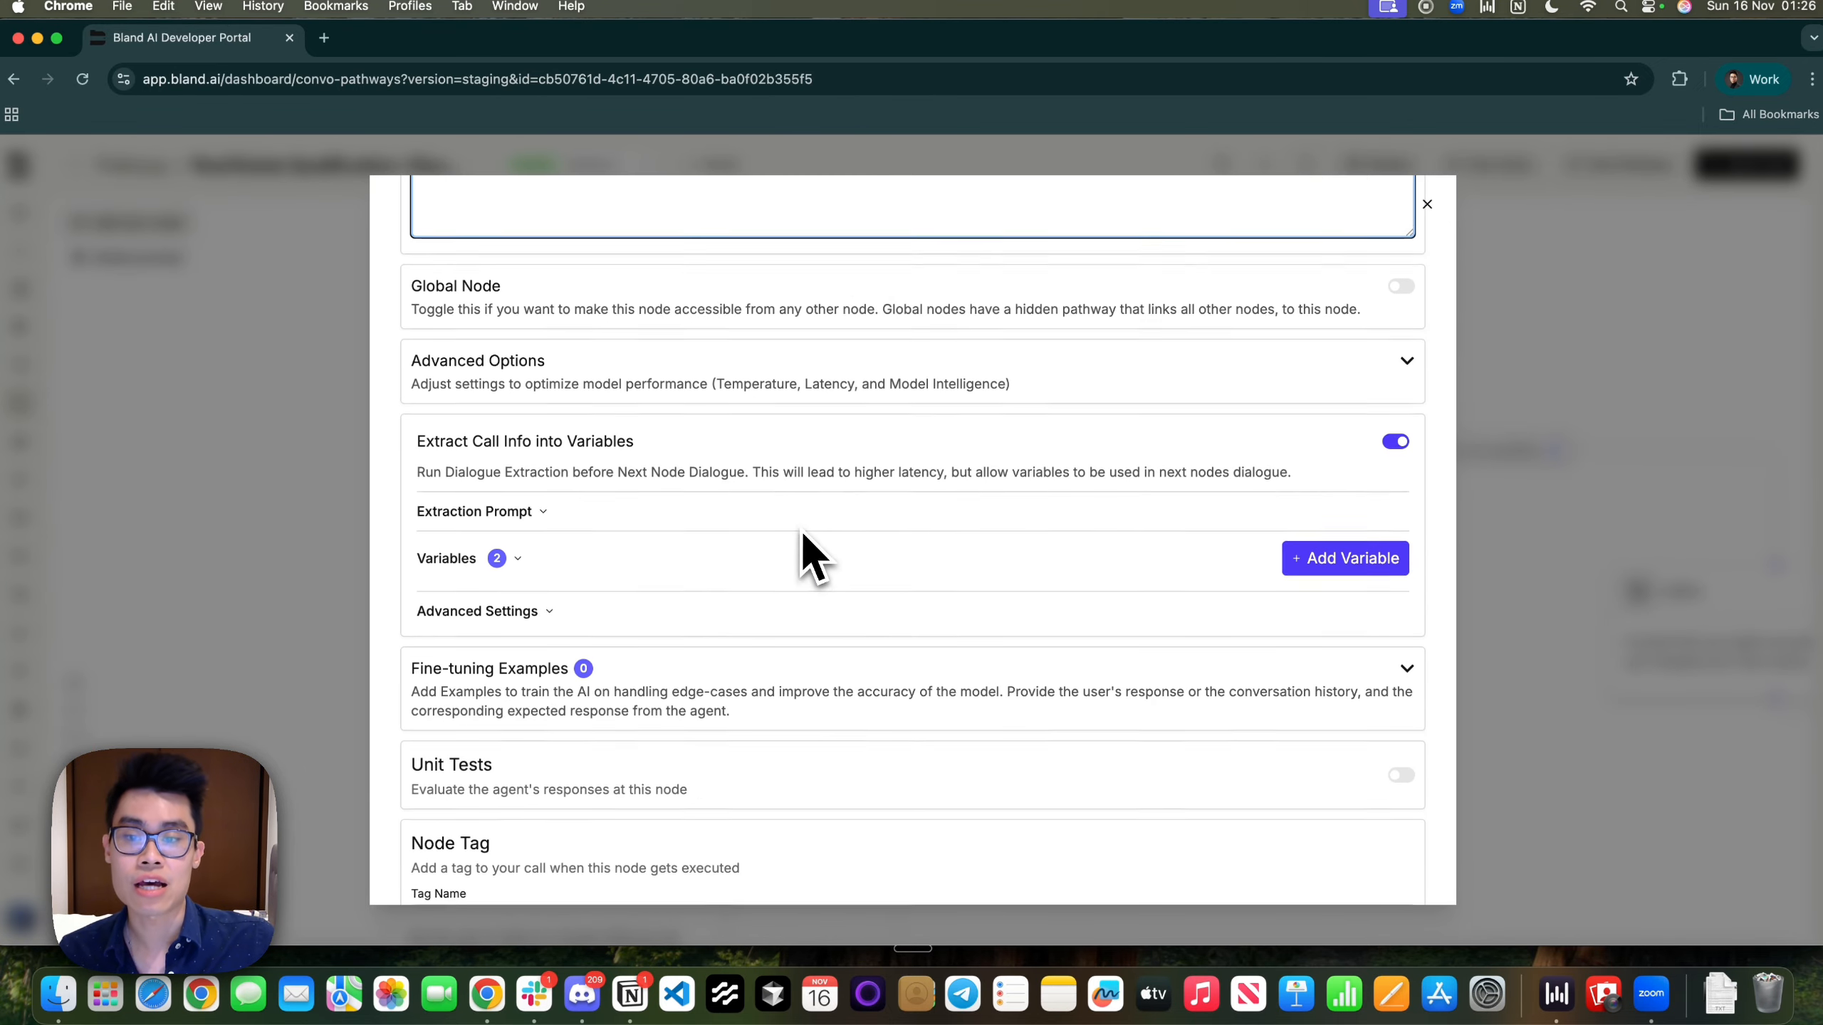
{"action": "left_click", "coordinate": [521, 539]}
{"action": "scroll", "coordinate": [502, 535], "scroll_direction": "down", "scroll_amount": 2}
{"action": "left_click", "coordinate": [483, 507]}
{"action": "left_click", "coordinate": [534, 562]}
{"action": "left_click_drag", "start_coordinate": [527, 563], "coordinate": [819, 551]}
{"action": "left_click", "coordinate": [820, 551]}
Review the time variable's description, then close the Booking node settings
{"action": "scroll", "coordinate": [819, 551], "scroll_direction": "down", "scroll_amount": 3}
{"action": "left_click", "coordinate": [599, 619]}
{"action": "left_click_drag", "start_coordinate": [500, 614], "coordinate": [753, 616]}
{"action": "left_click", "coordinate": [491, 619]}
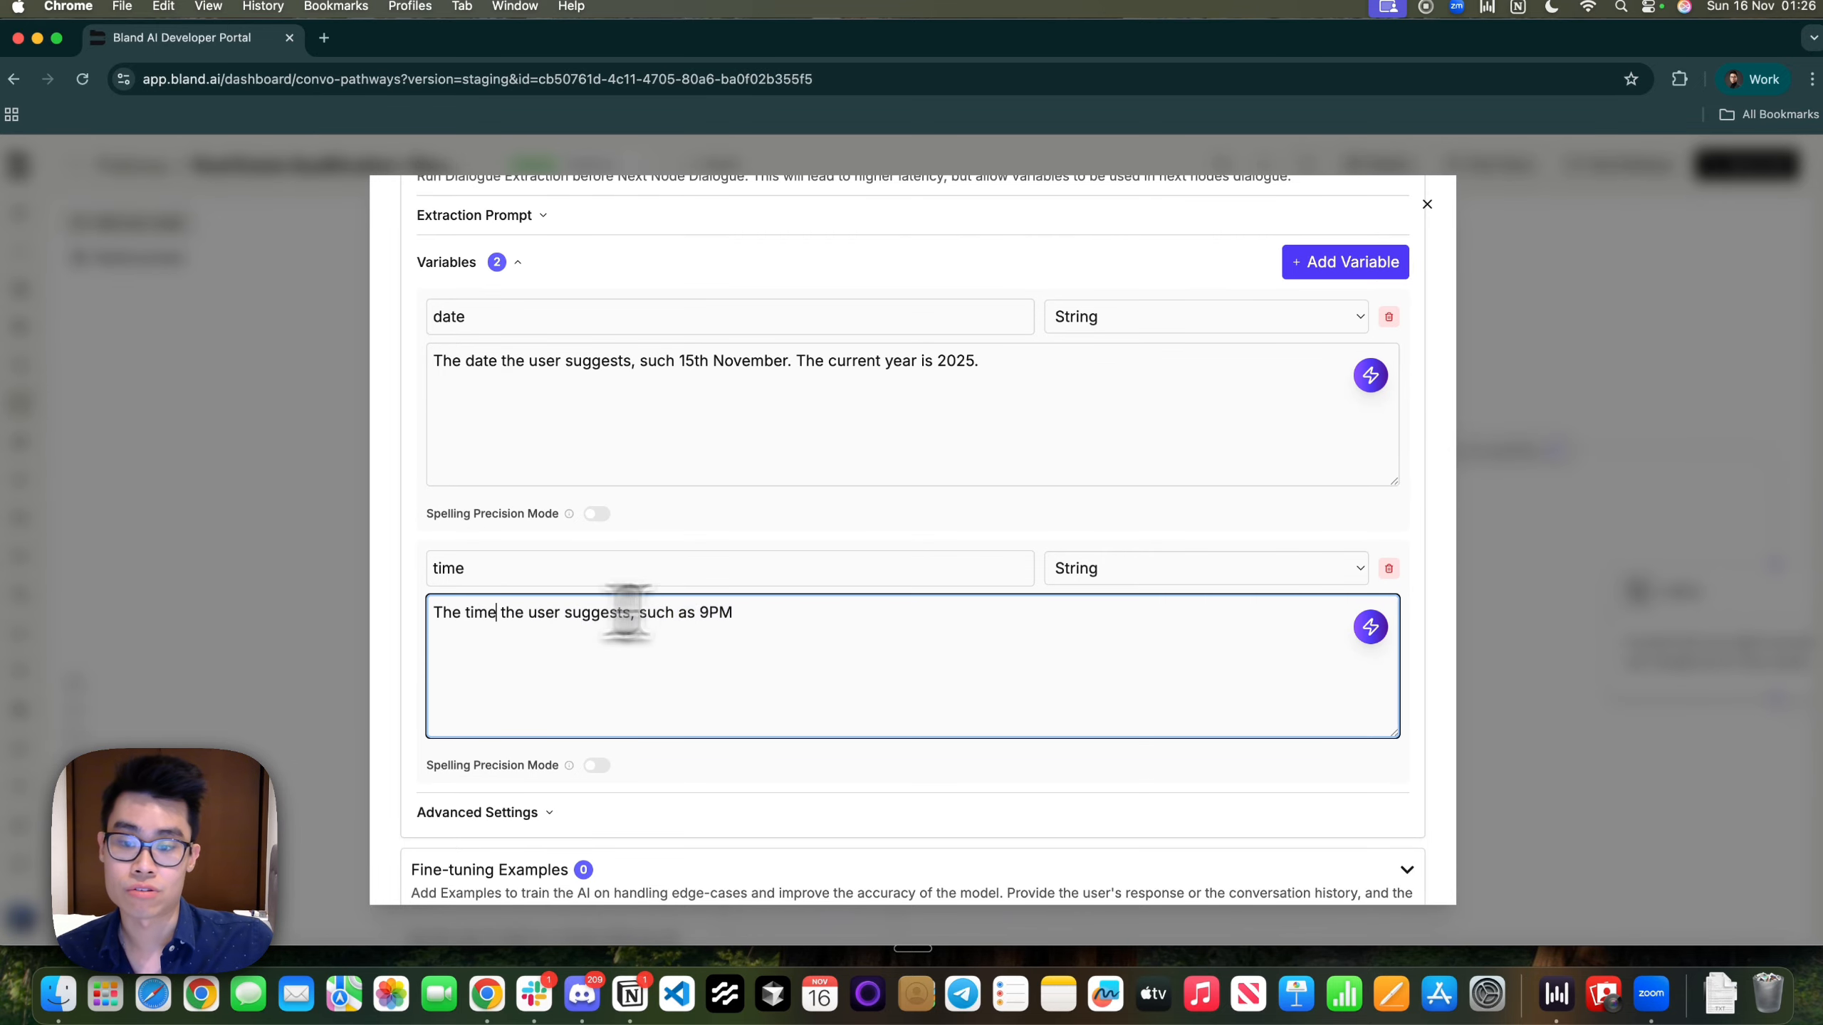
{"action": "scroll", "coordinate": [853, 603], "scroll_direction": "down", "scroll_amount": 6}
{"action": "scroll", "coordinate": [854, 602], "scroll_direction": "up", "scroll_amount": 8}
{"action": "scroll", "coordinate": [854, 603], "scroll_direction": "down", "scroll_amount": 8}
{"action": "left_click", "coordinate": [1515, 474]}
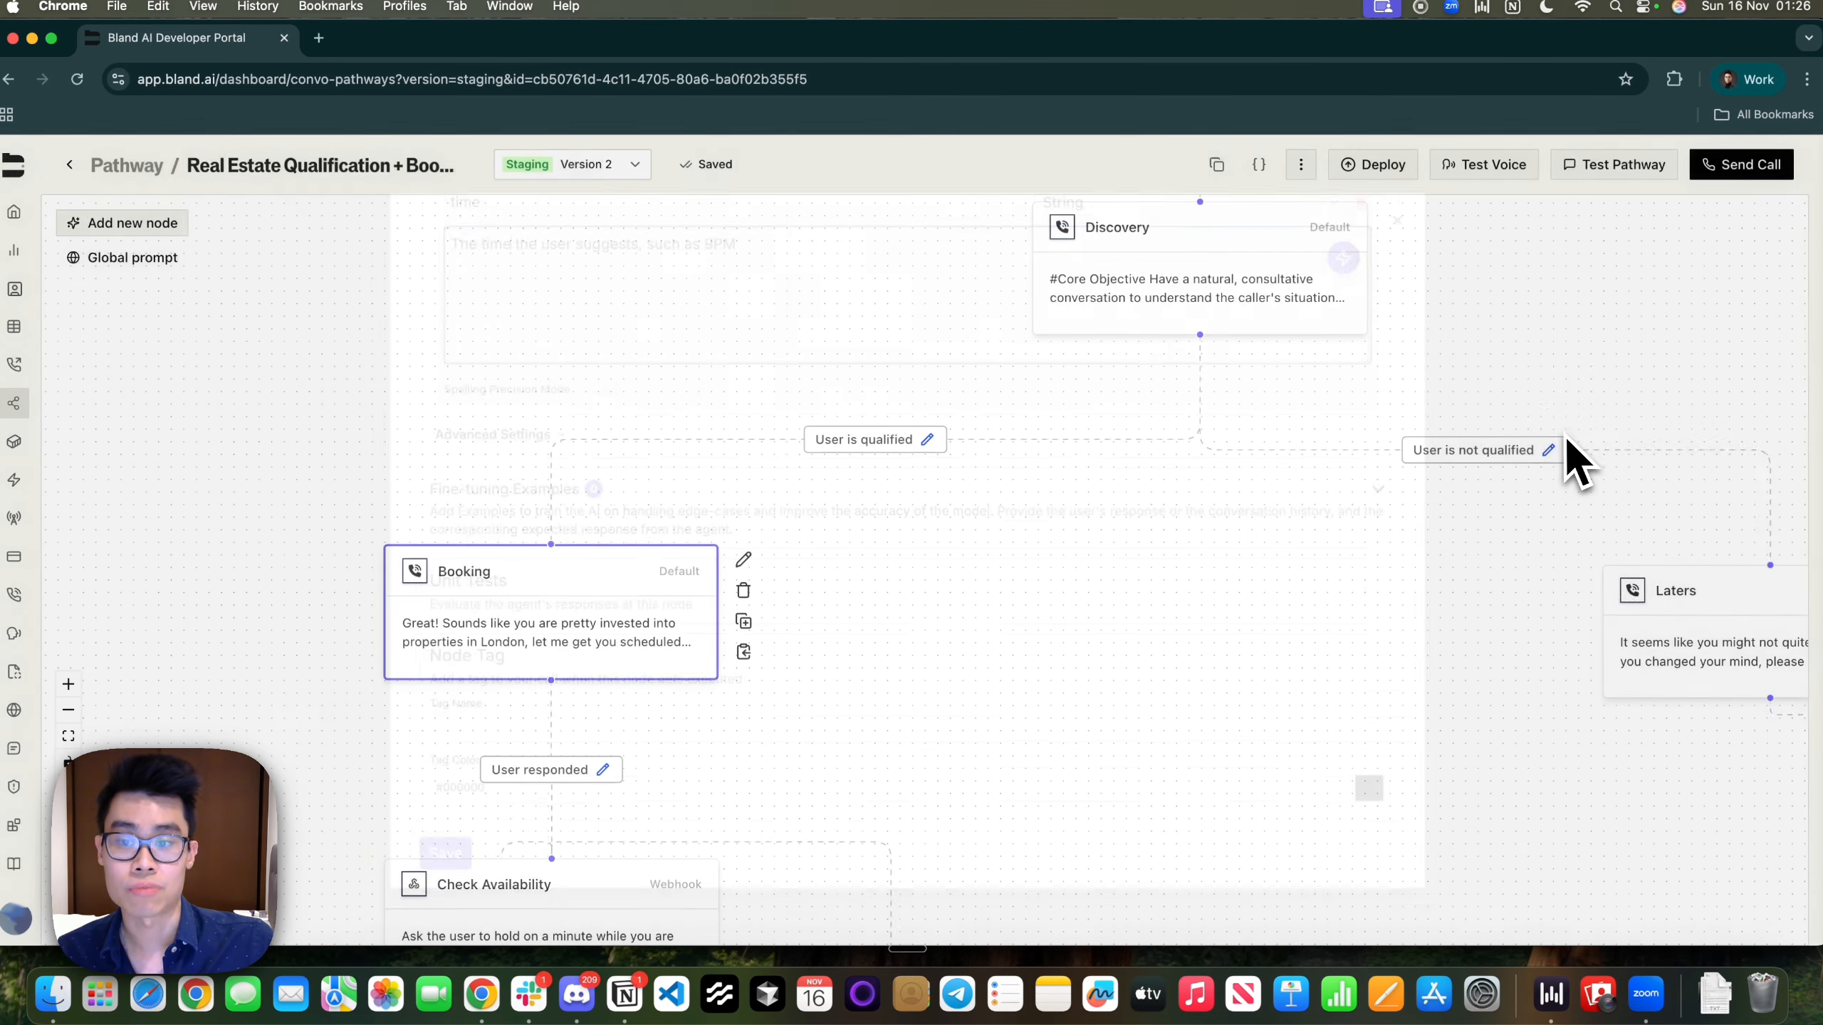
Inspect the User responded pathway's settings near the Booking node, then close them
{"action": "left_click_drag", "start_coordinate": [883, 738], "coordinate": [1092, 538]}
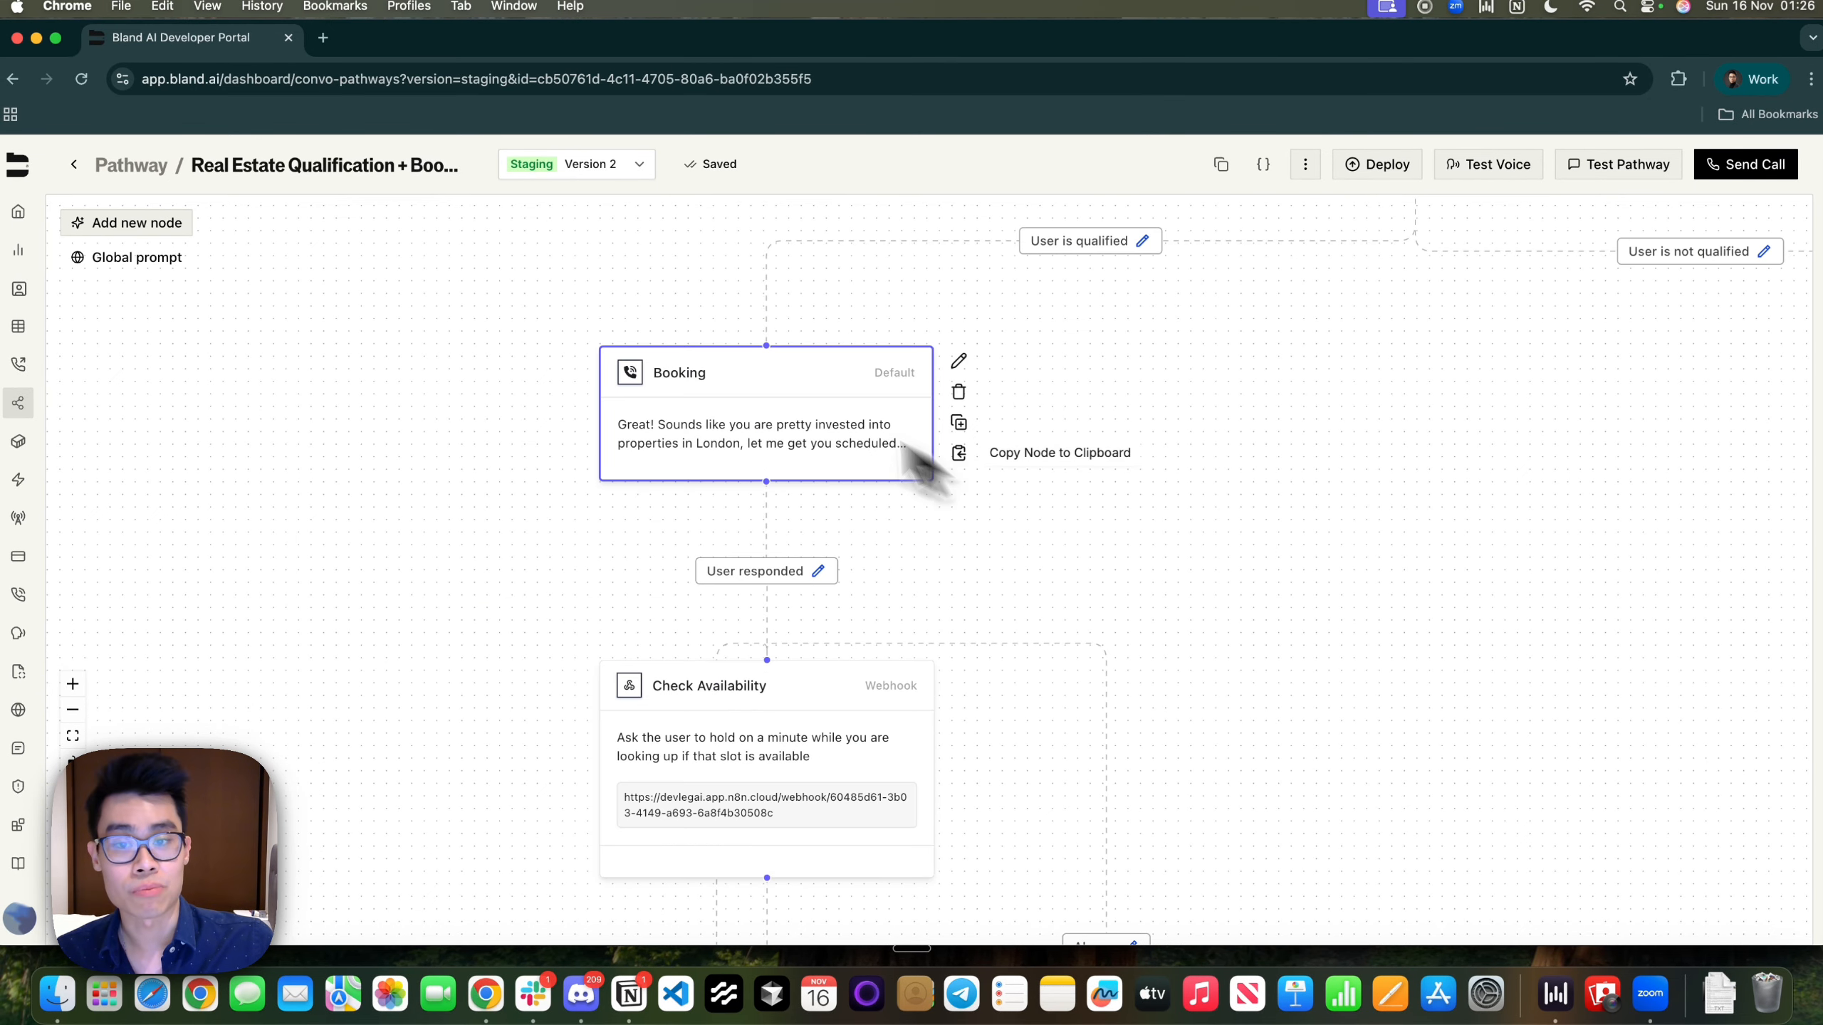
{"action": "left_click", "coordinate": [818, 571]}
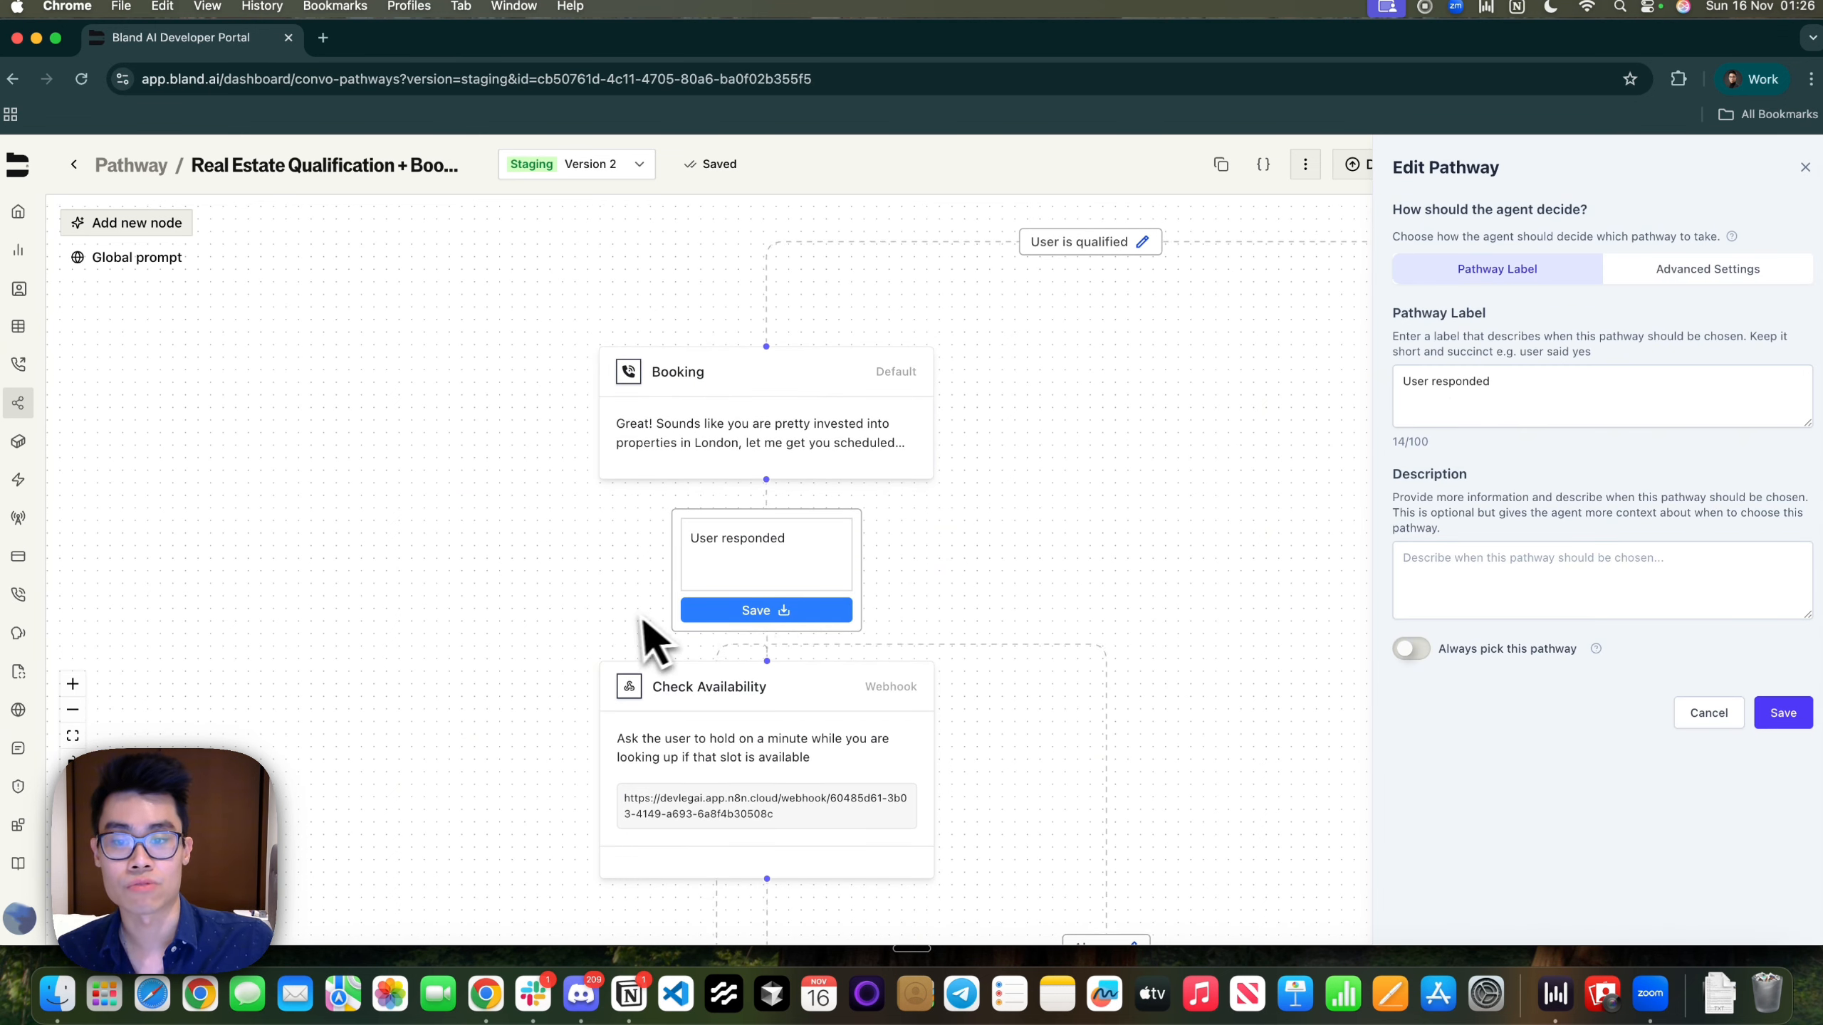
{"action": "left_click", "coordinate": [1805, 167]}
{"action": "left_click_drag", "start_coordinate": [1248, 661], "coordinate": [1241, 468]}
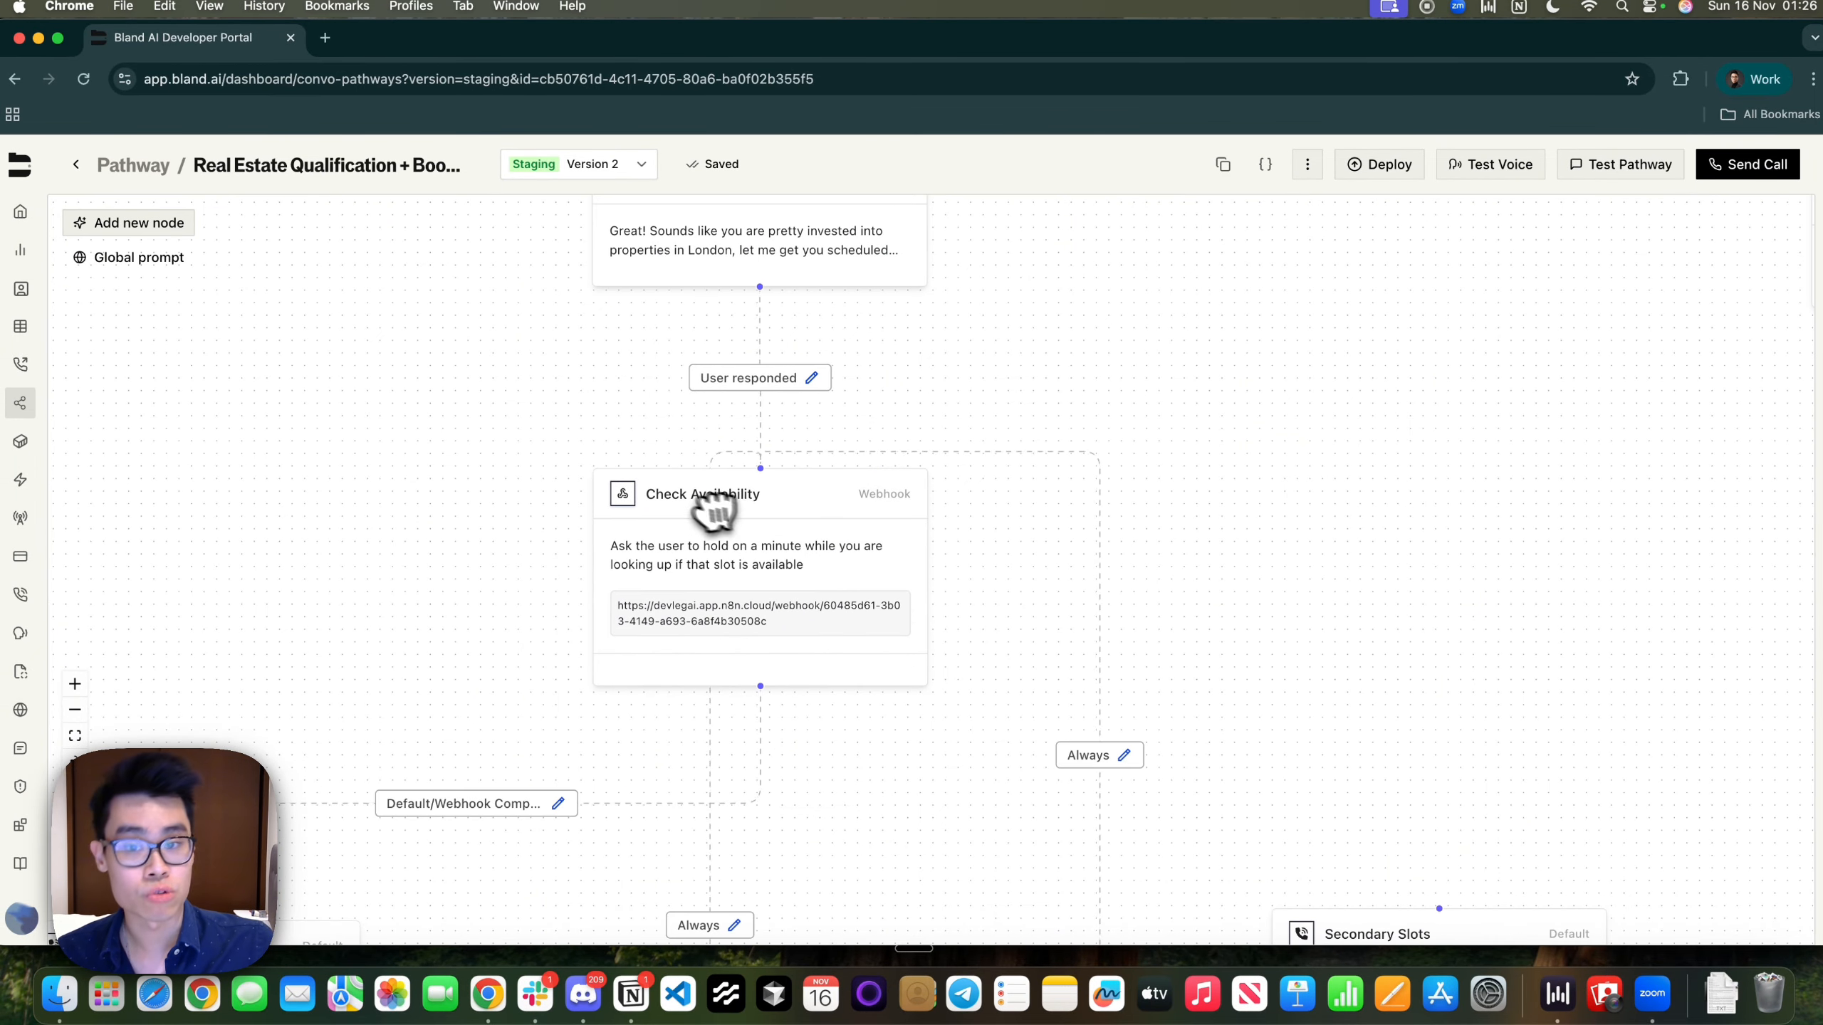
Place a New Webhook Node right of Check Availability, then open Check Availability's POST webhook editor
{"action": "left_click", "coordinate": [135, 227]}
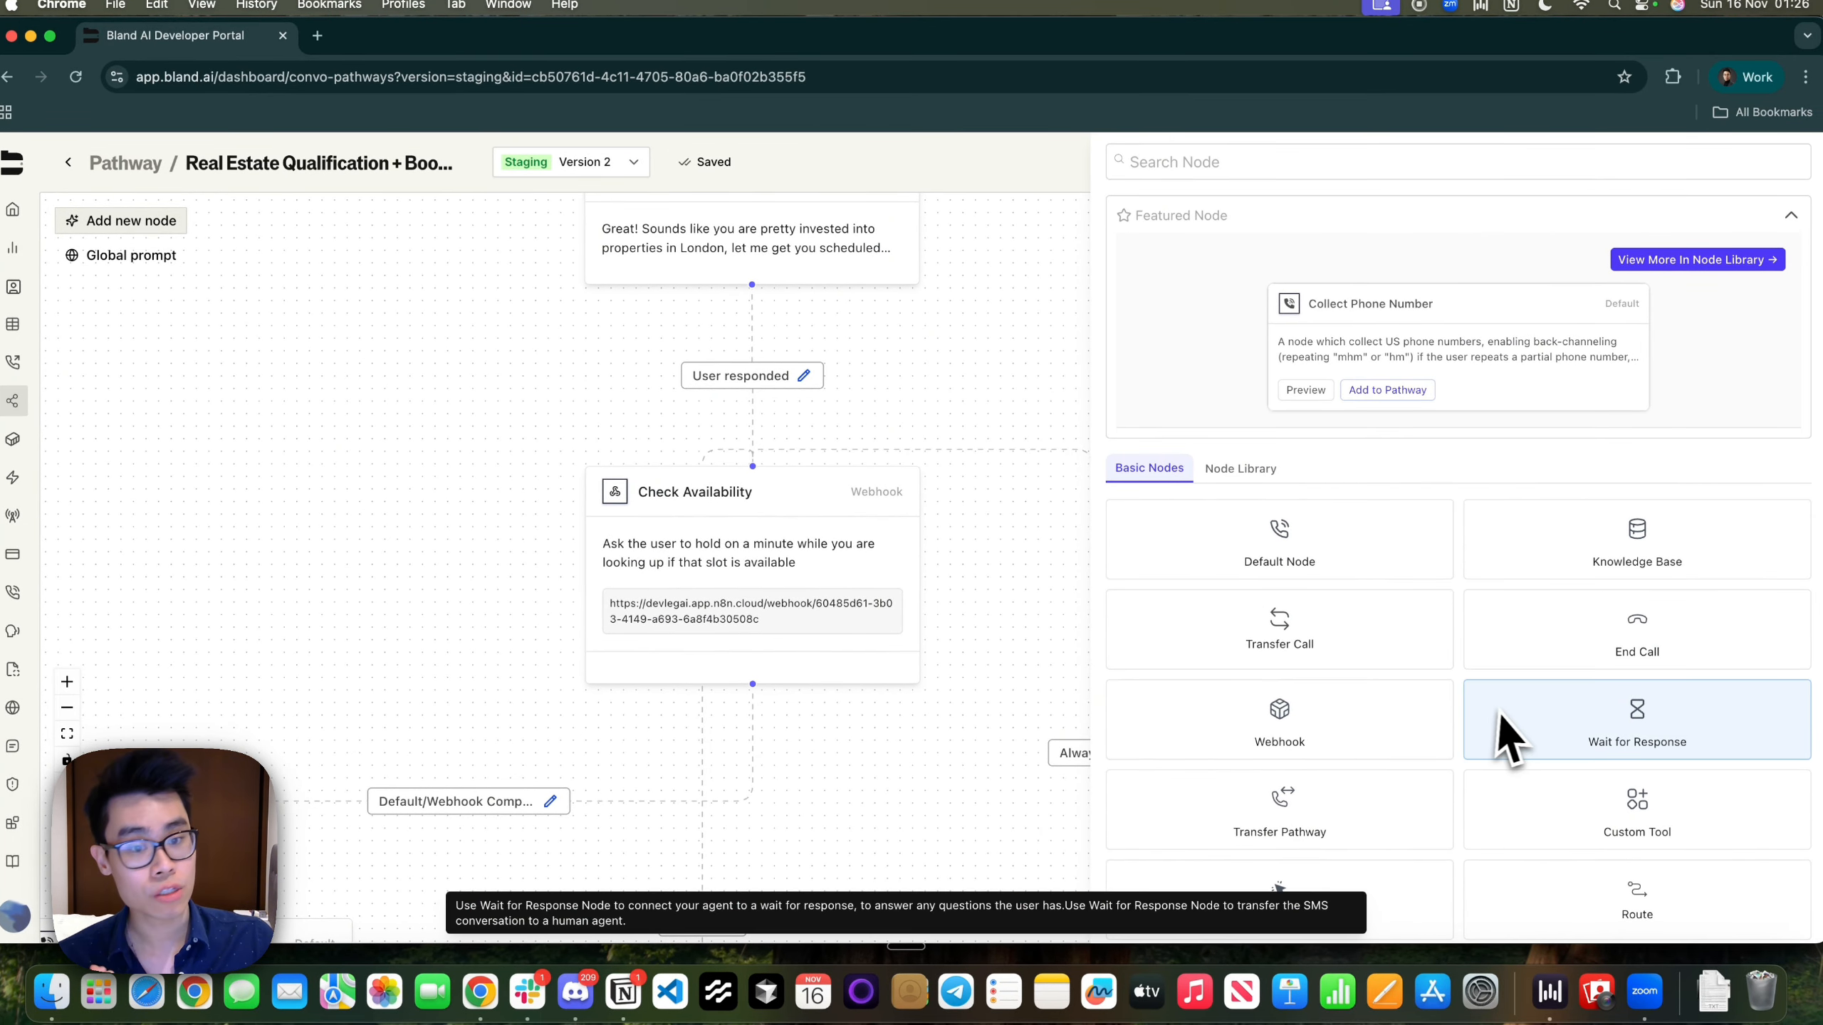
{"action": "left_click", "coordinate": [1343, 750]}
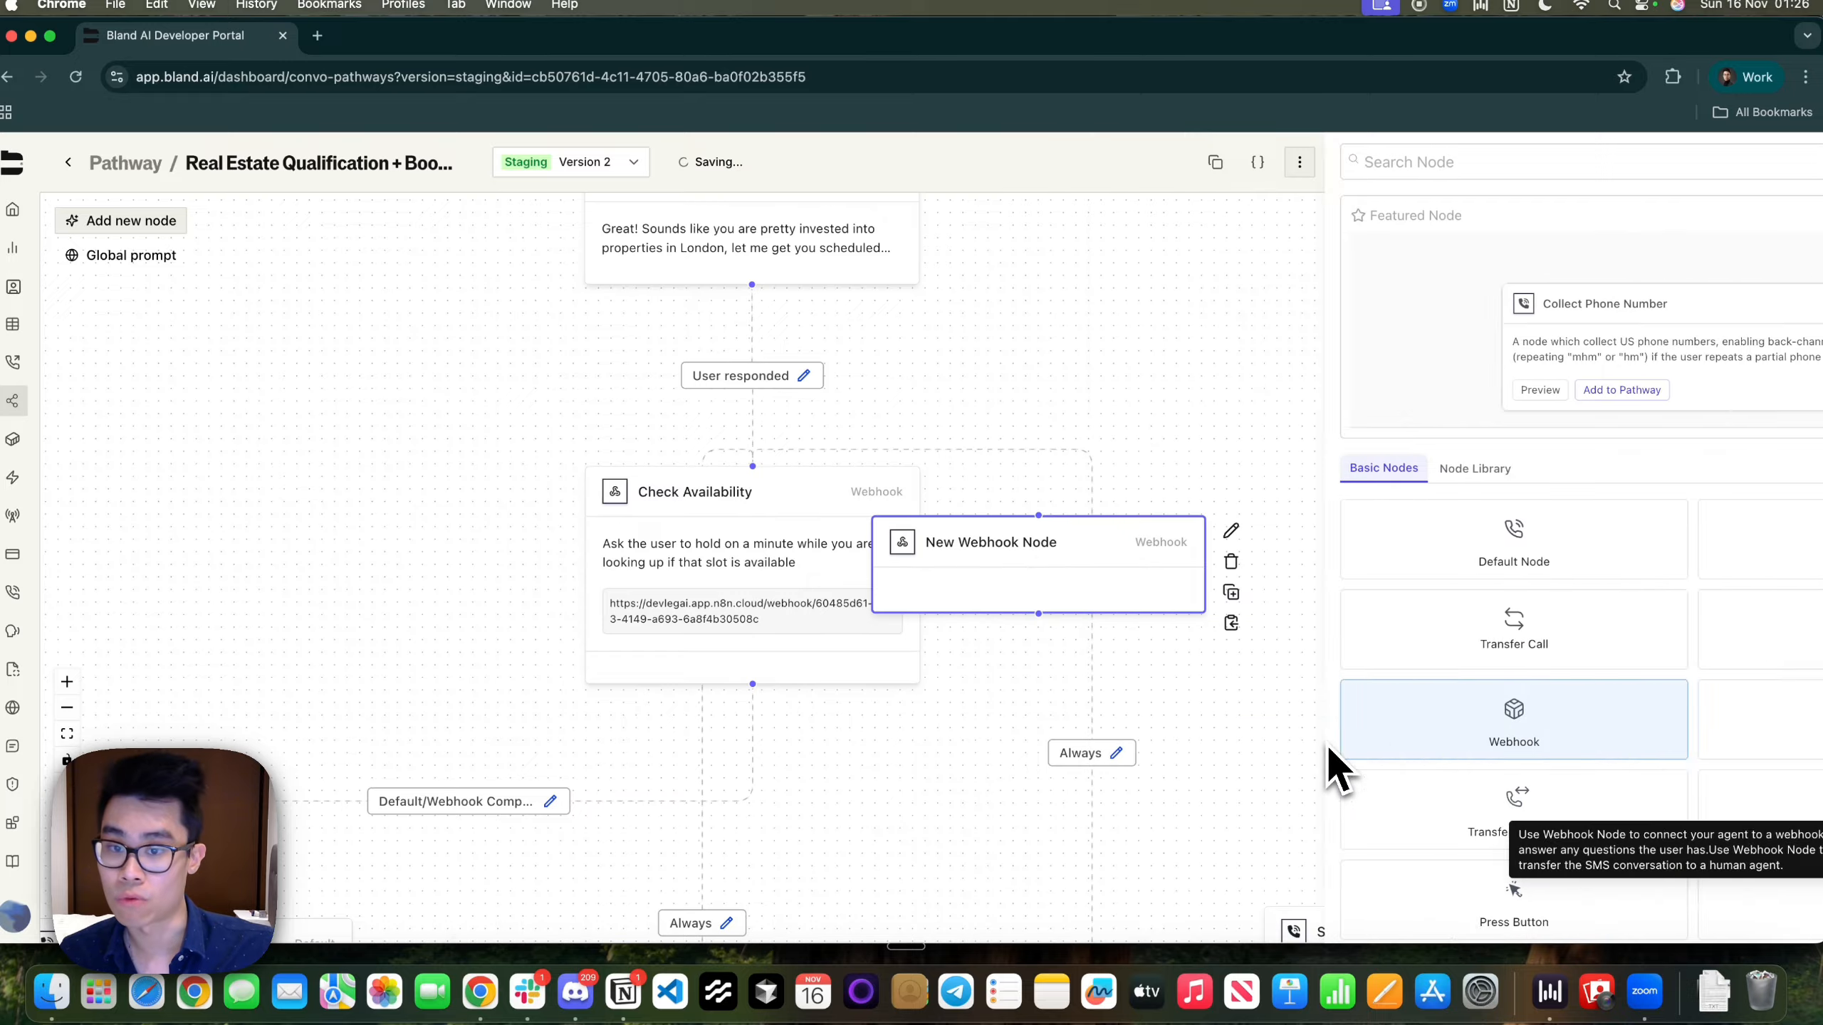
{"action": "left_click_drag", "start_coordinate": [1066, 598], "coordinate": [1482, 542]}
{"action": "left_click", "coordinate": [749, 545]}
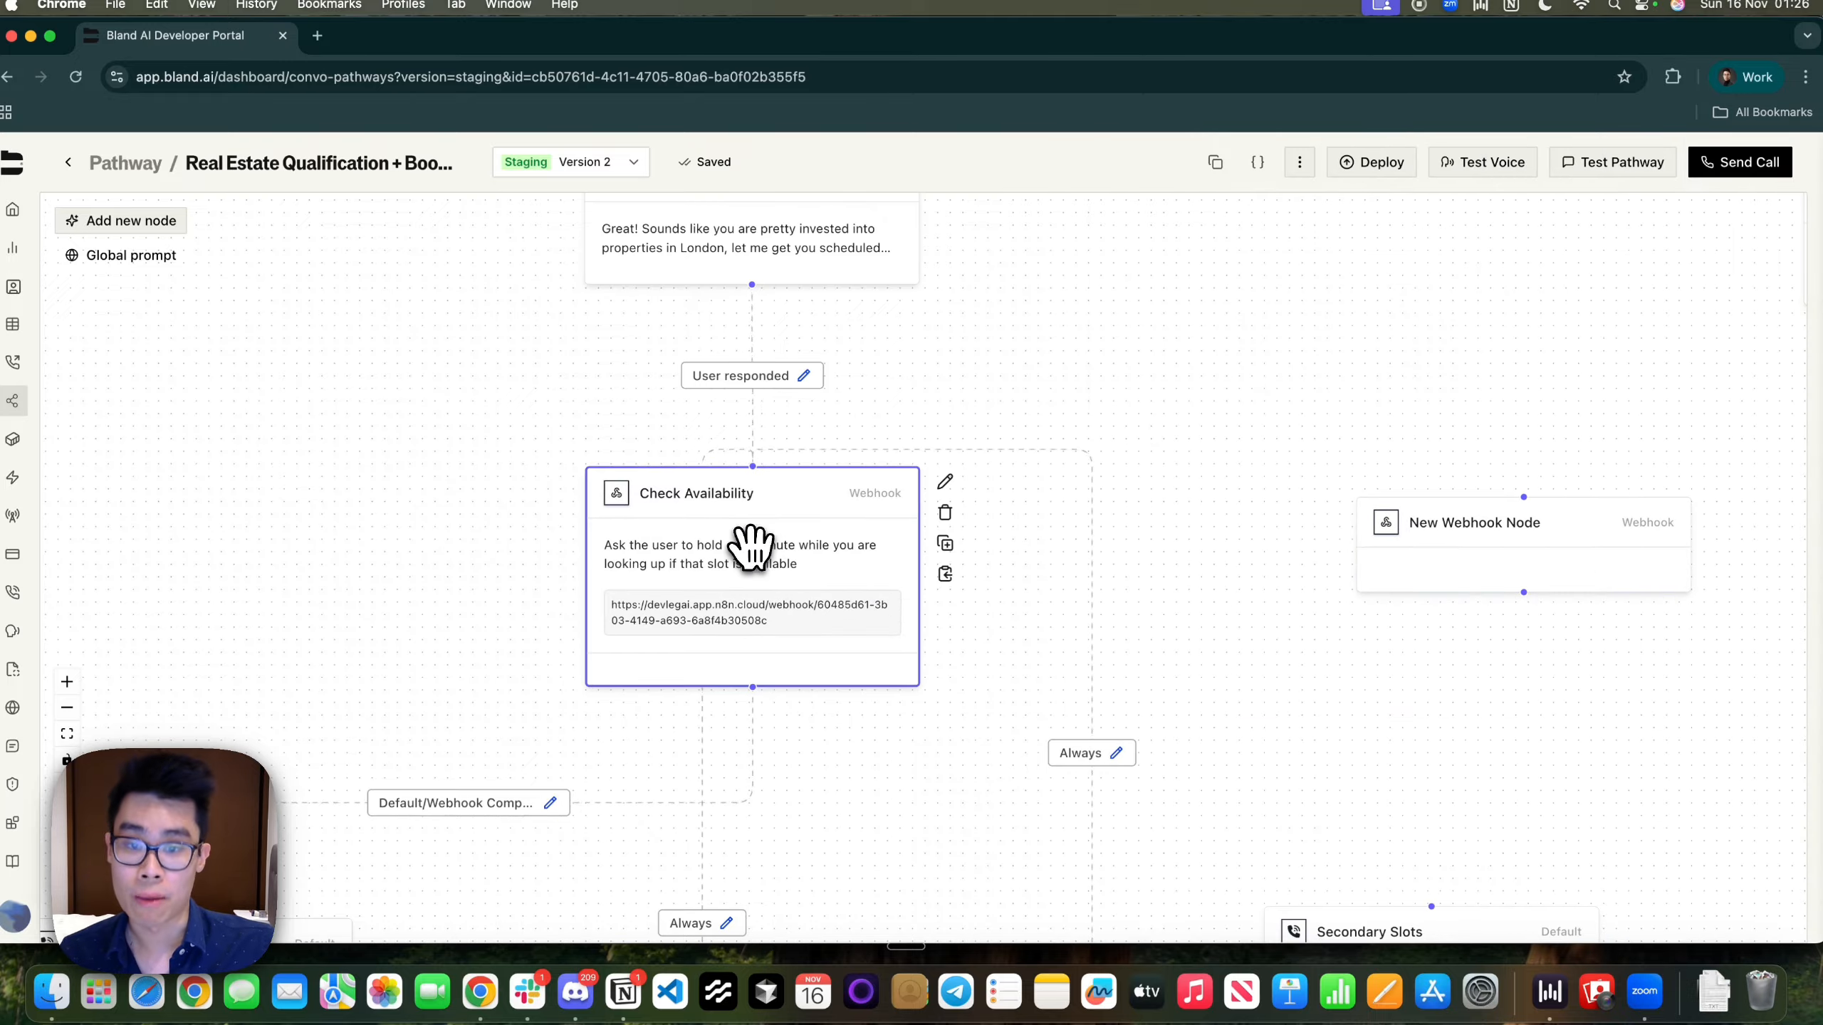
{"action": "double_click", "coordinate": [750, 546]}
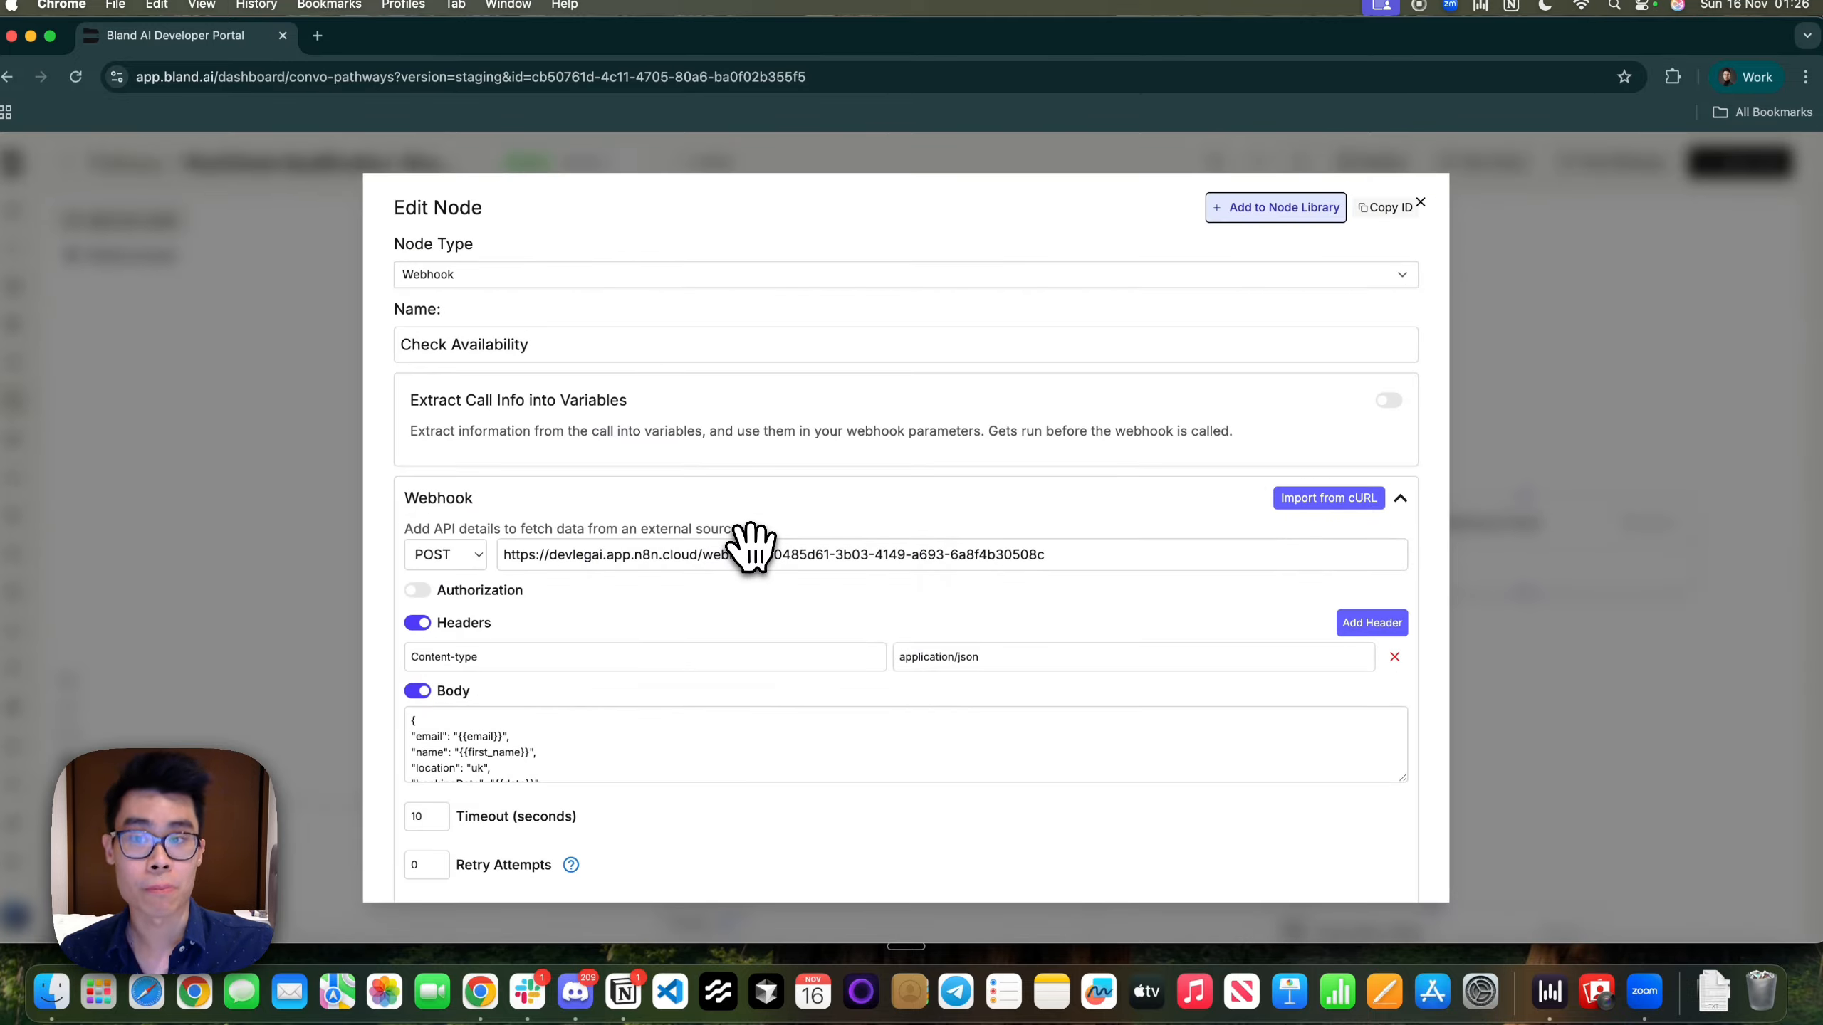
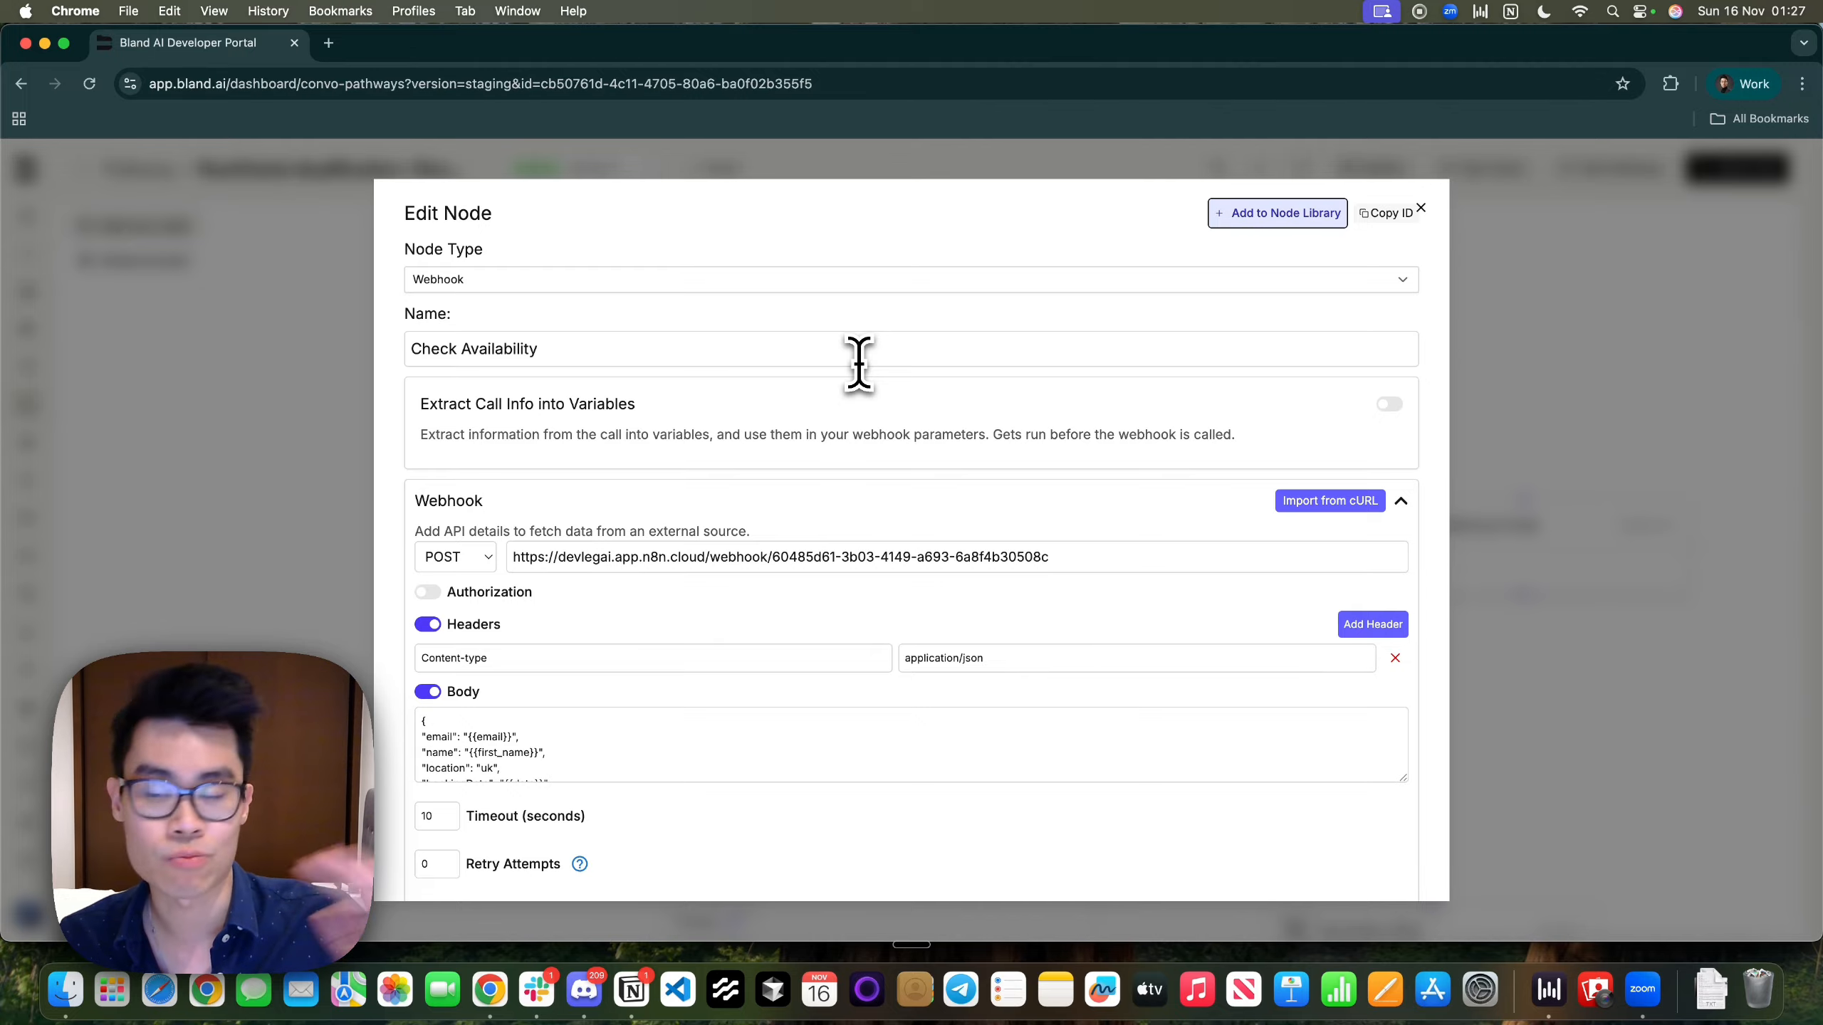
Leave the Check Availability webhook settings and bring up the n8n Real Estate Lead Form tab
{"action": "left_click", "coordinate": [858, 362]}
{"action": "scroll", "coordinate": [833, 609], "scroll_direction": "down", "scroll_amount": 2}
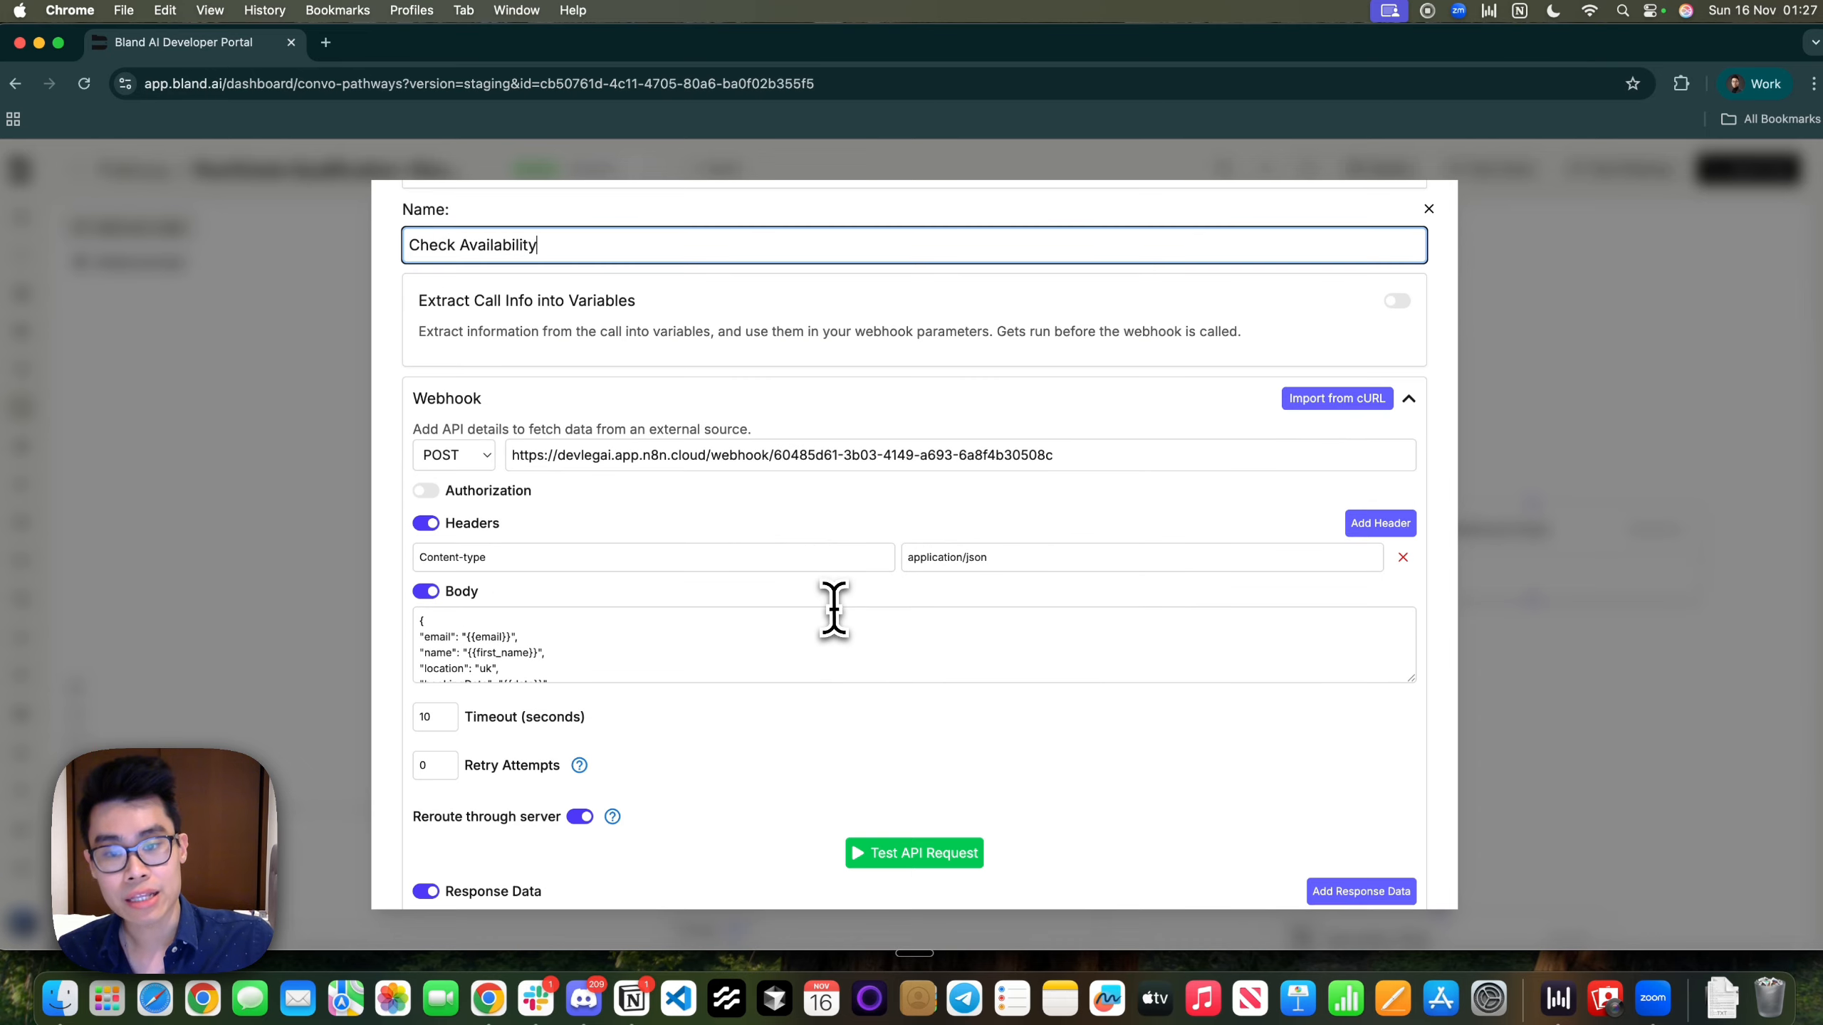
{"action": "key", "text": "ctrl+Right"}
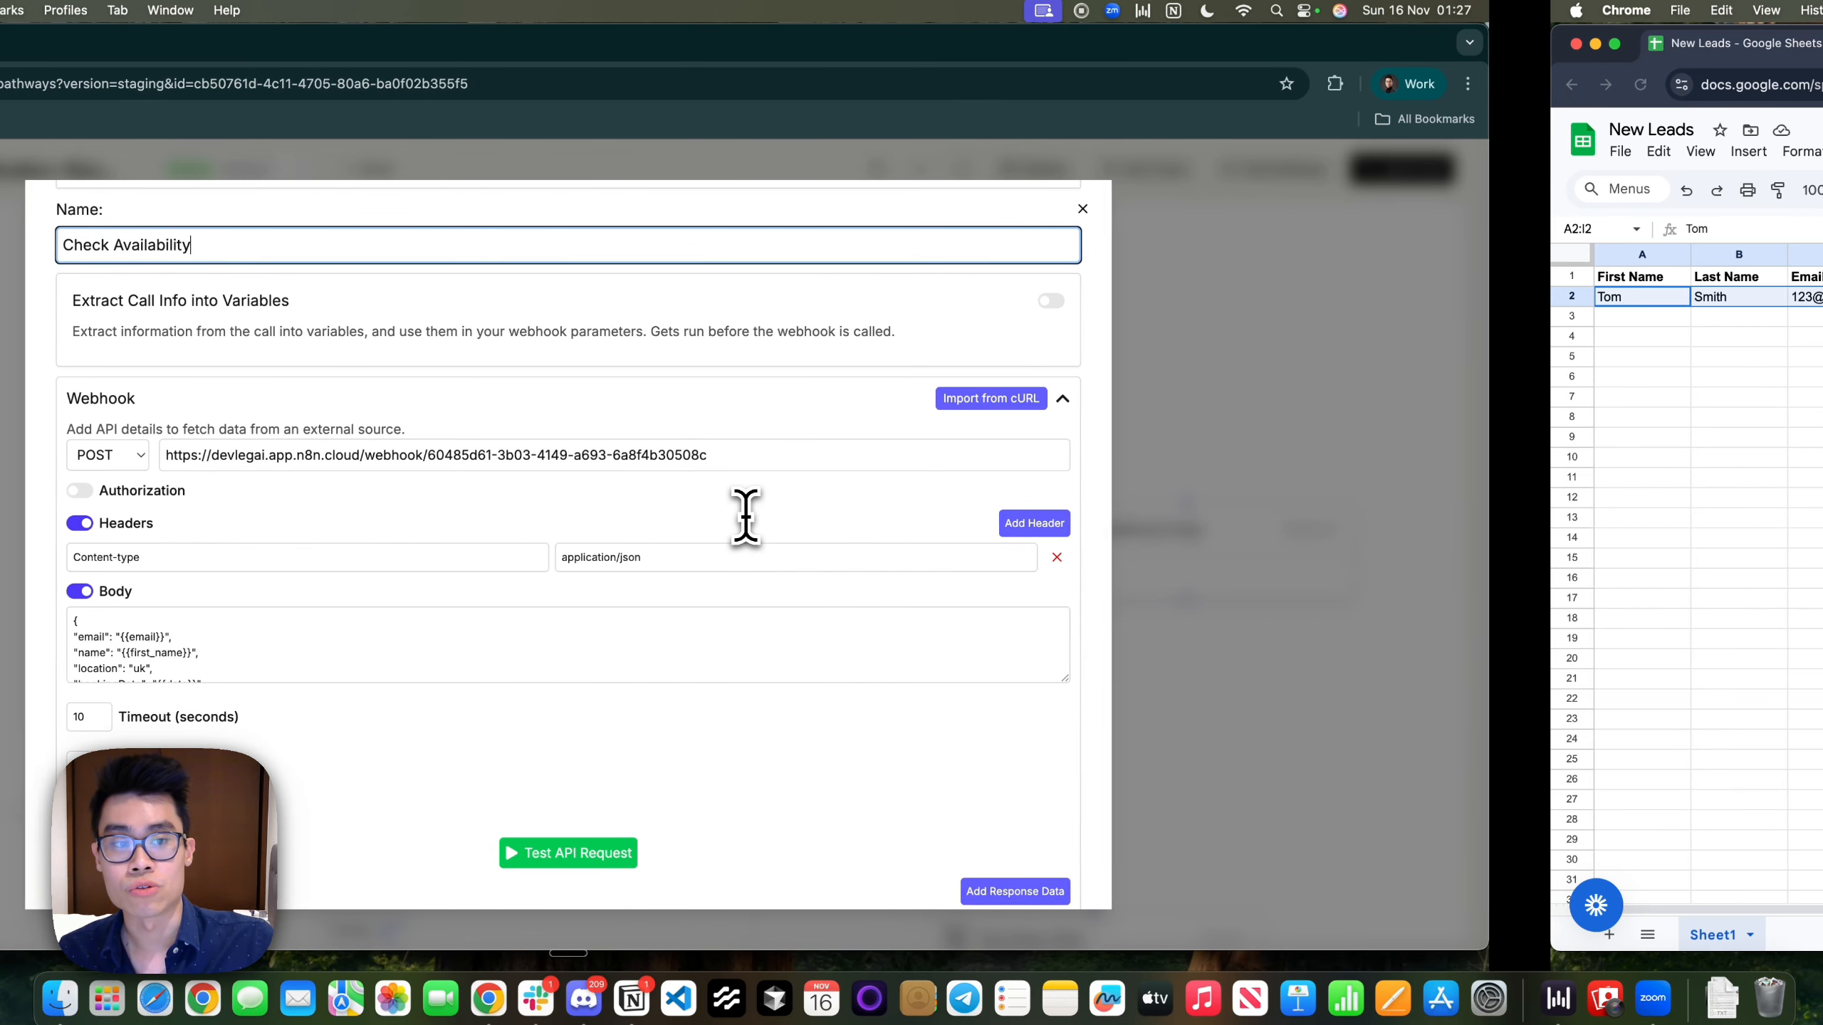
{"action": "left_click", "coordinate": [424, 47]}
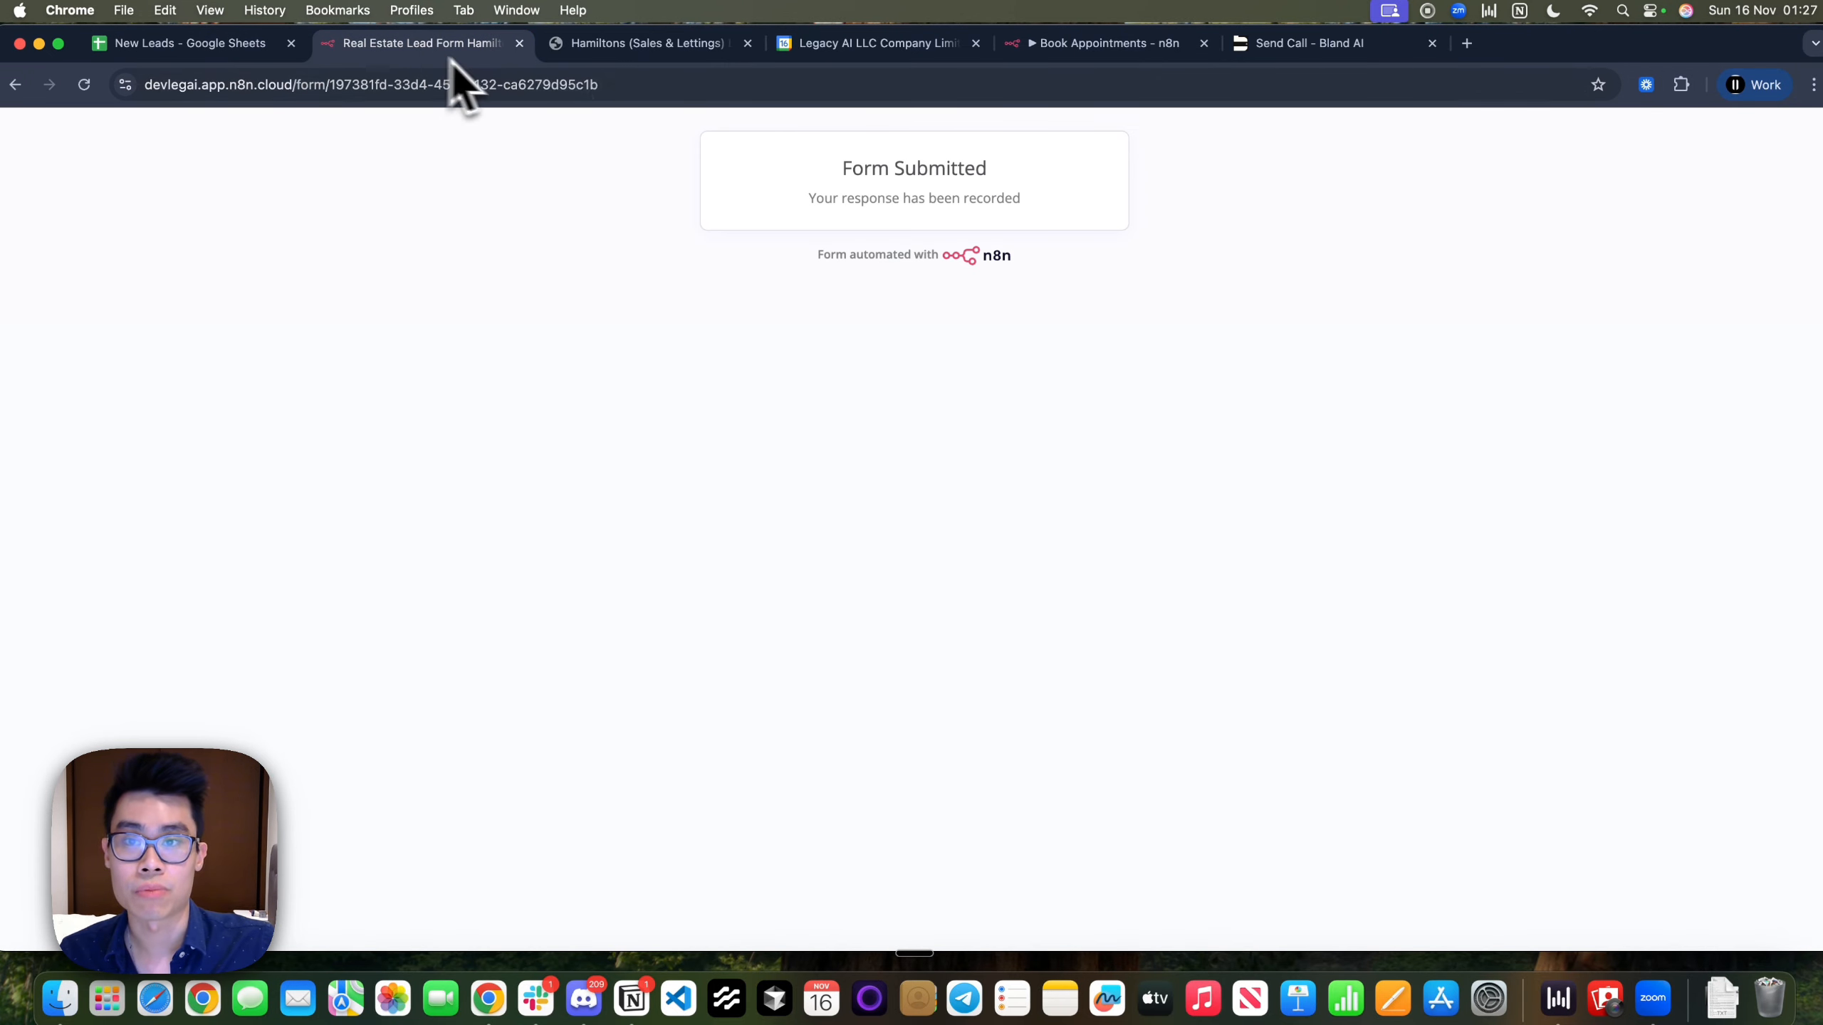
Open the Book Appointments workflow in n8n and look over its Webhook node
{"action": "left_click_drag", "start_coordinate": [1121, 46], "coordinate": [518, 57]}
{"action": "left_click", "coordinate": [556, 135]}
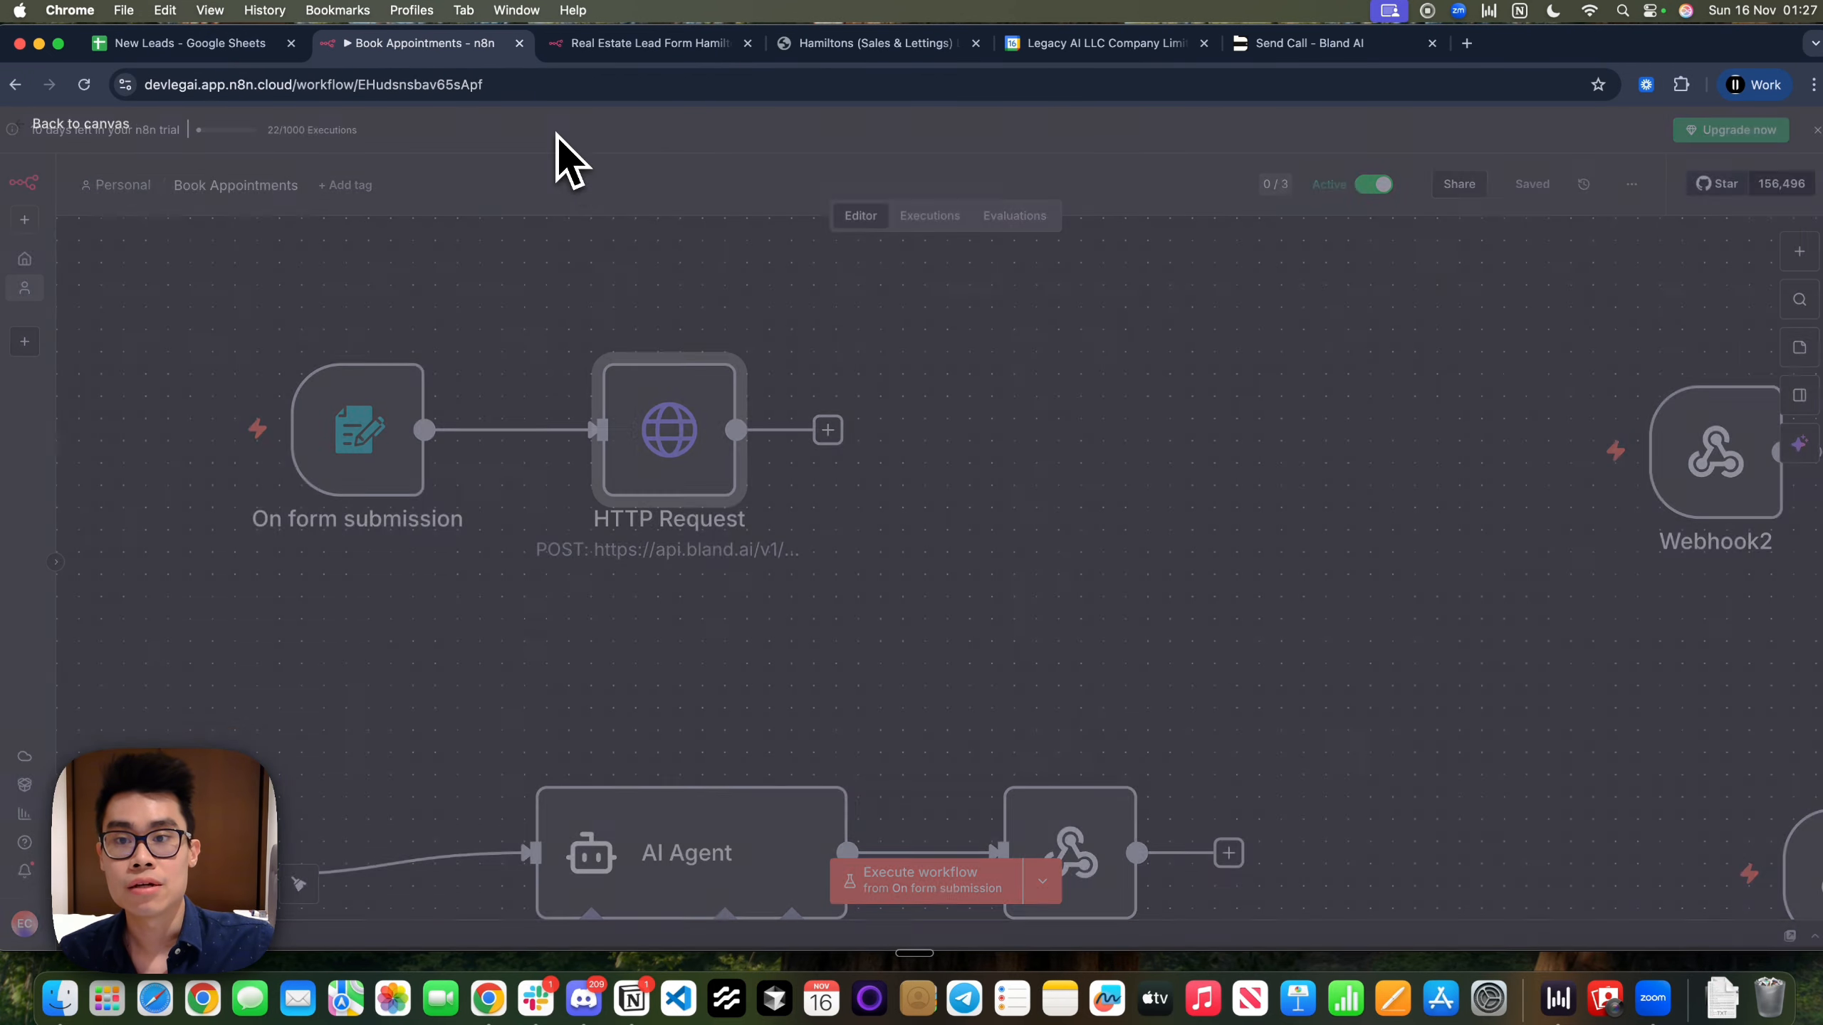
{"action": "left_click_drag", "start_coordinate": [408, 730], "coordinate": [846, 402]}
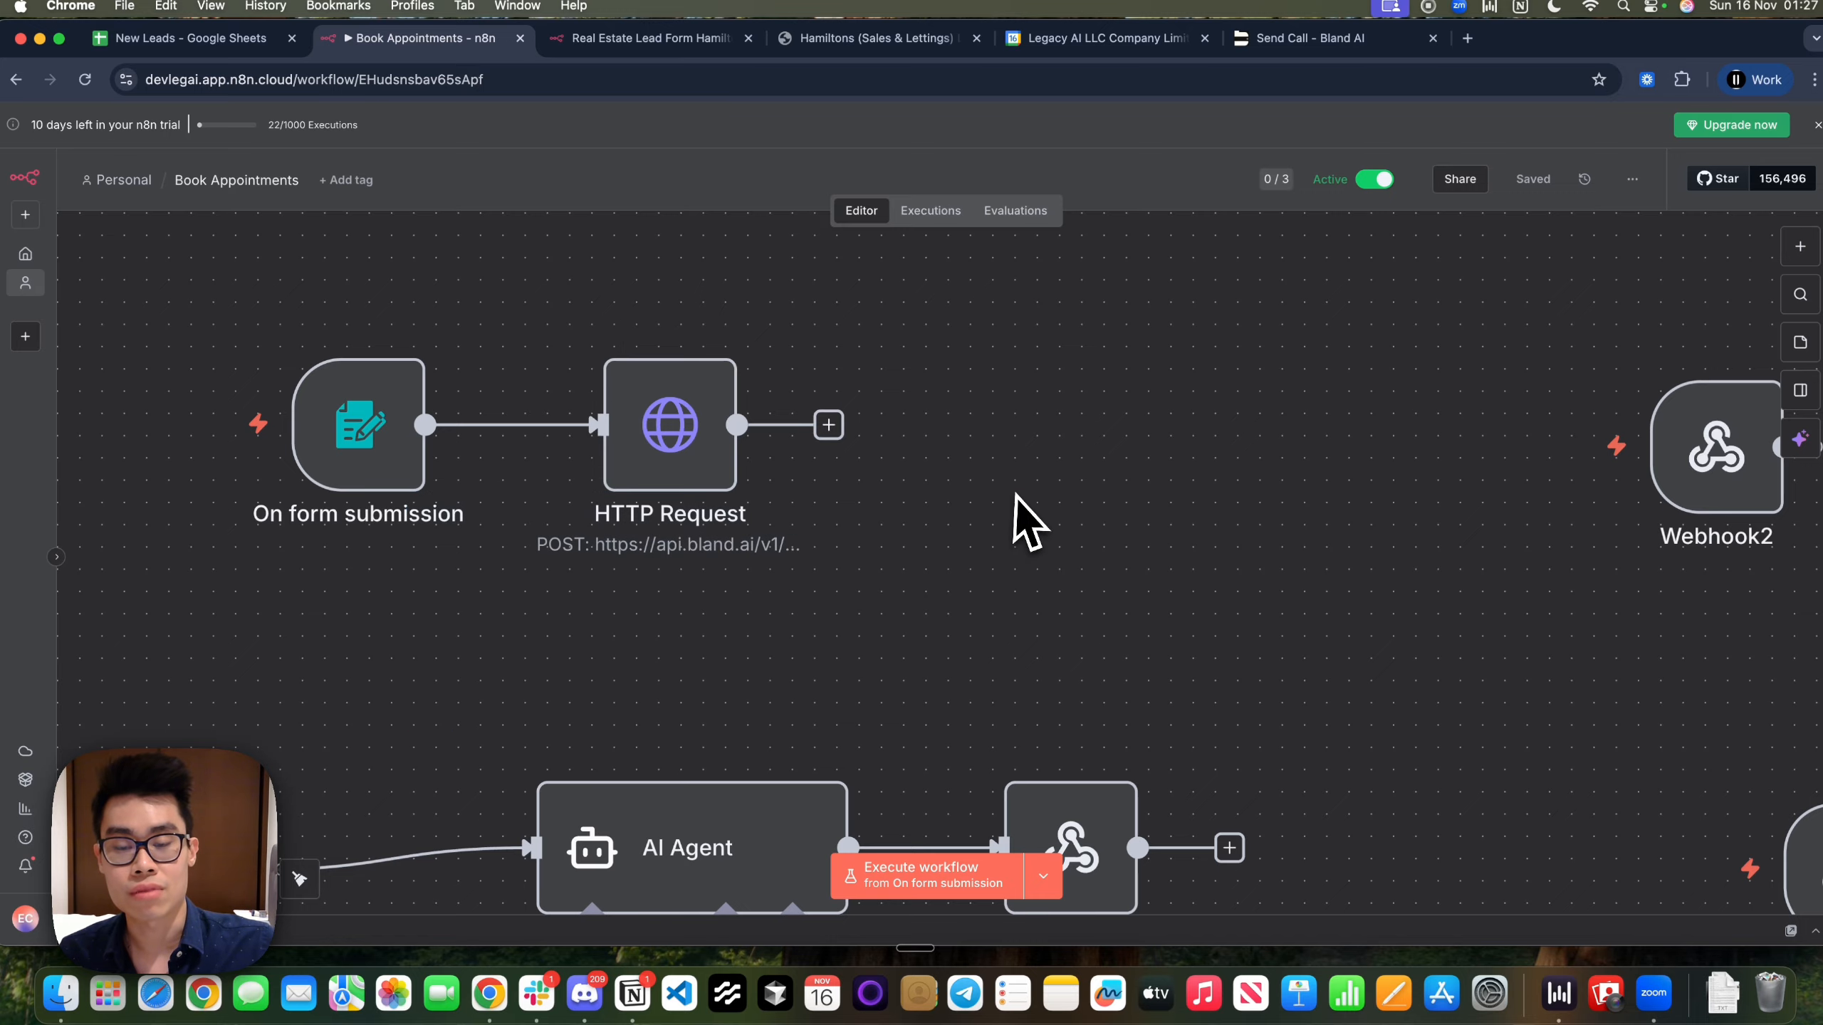
{"action": "scroll", "coordinate": [1017, 497], "scroll_direction": "down", "scroll_amount": 5}
{"action": "scroll", "coordinate": [1019, 503], "scroll_direction": "up", "scroll_amount": 3}
{"action": "double_click", "coordinate": [483, 564]}
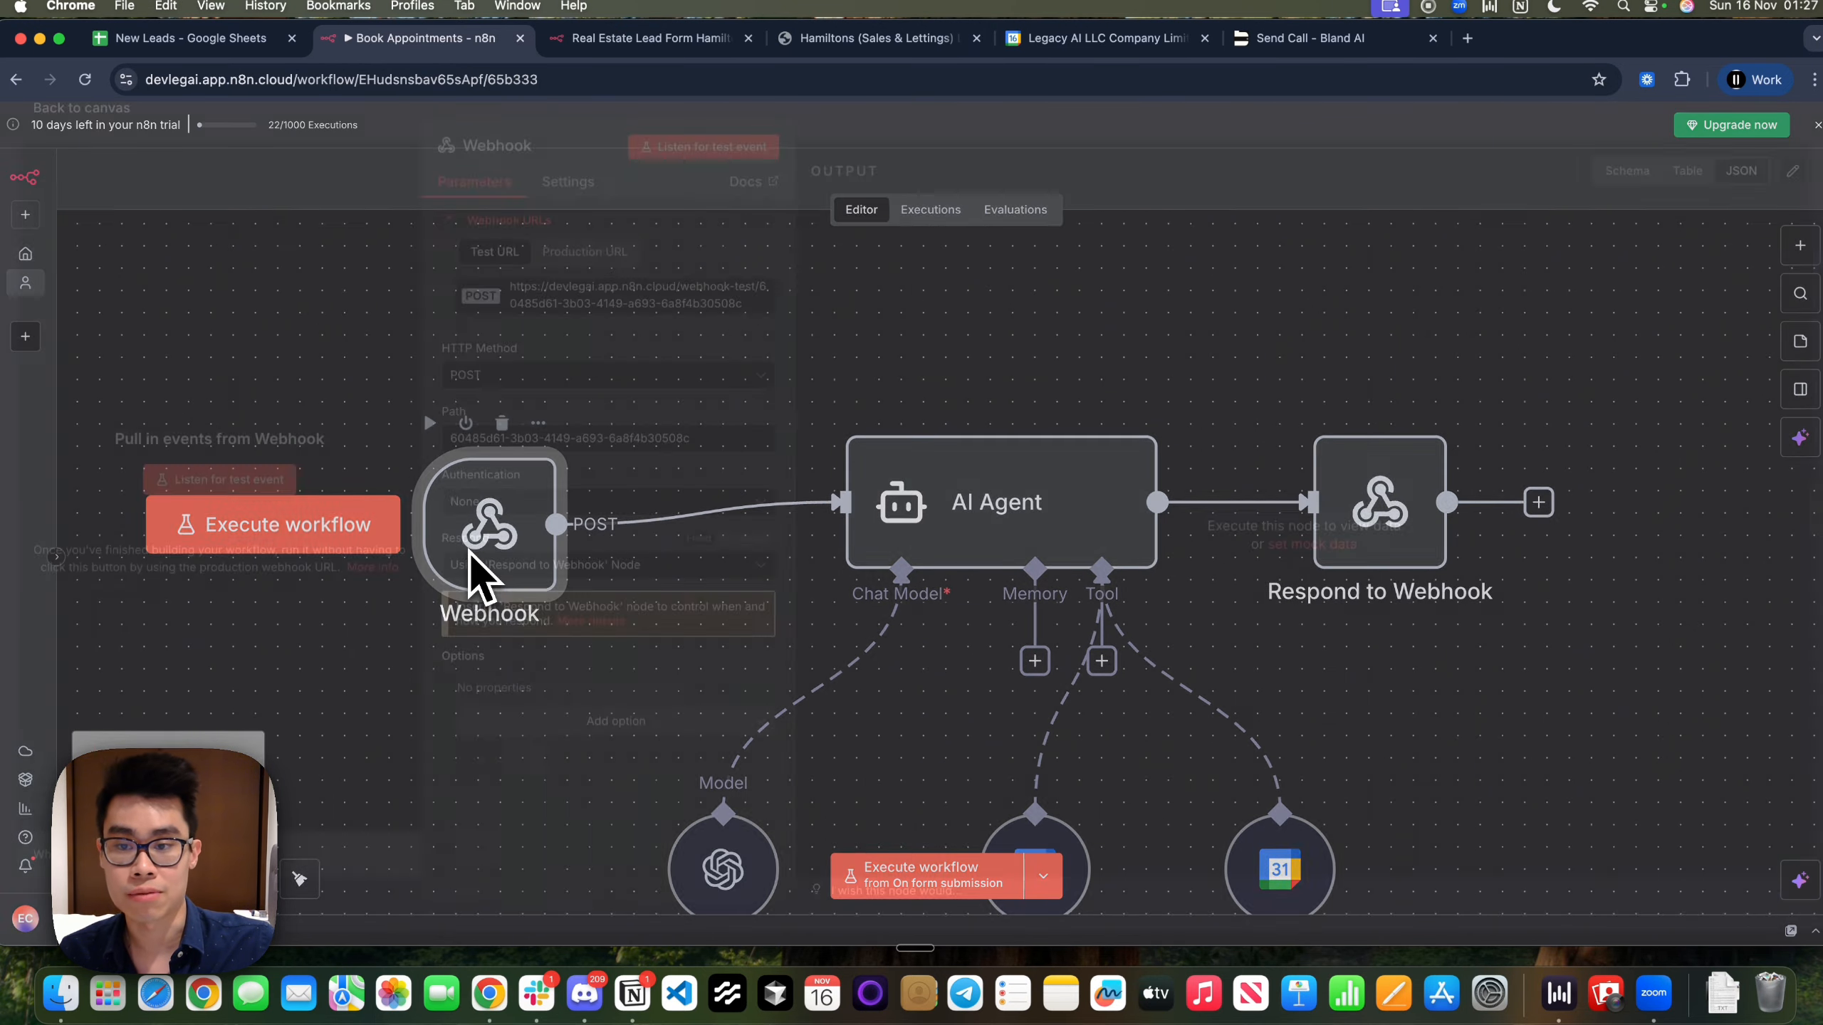
{"action": "left_click", "coordinate": [1383, 141]}
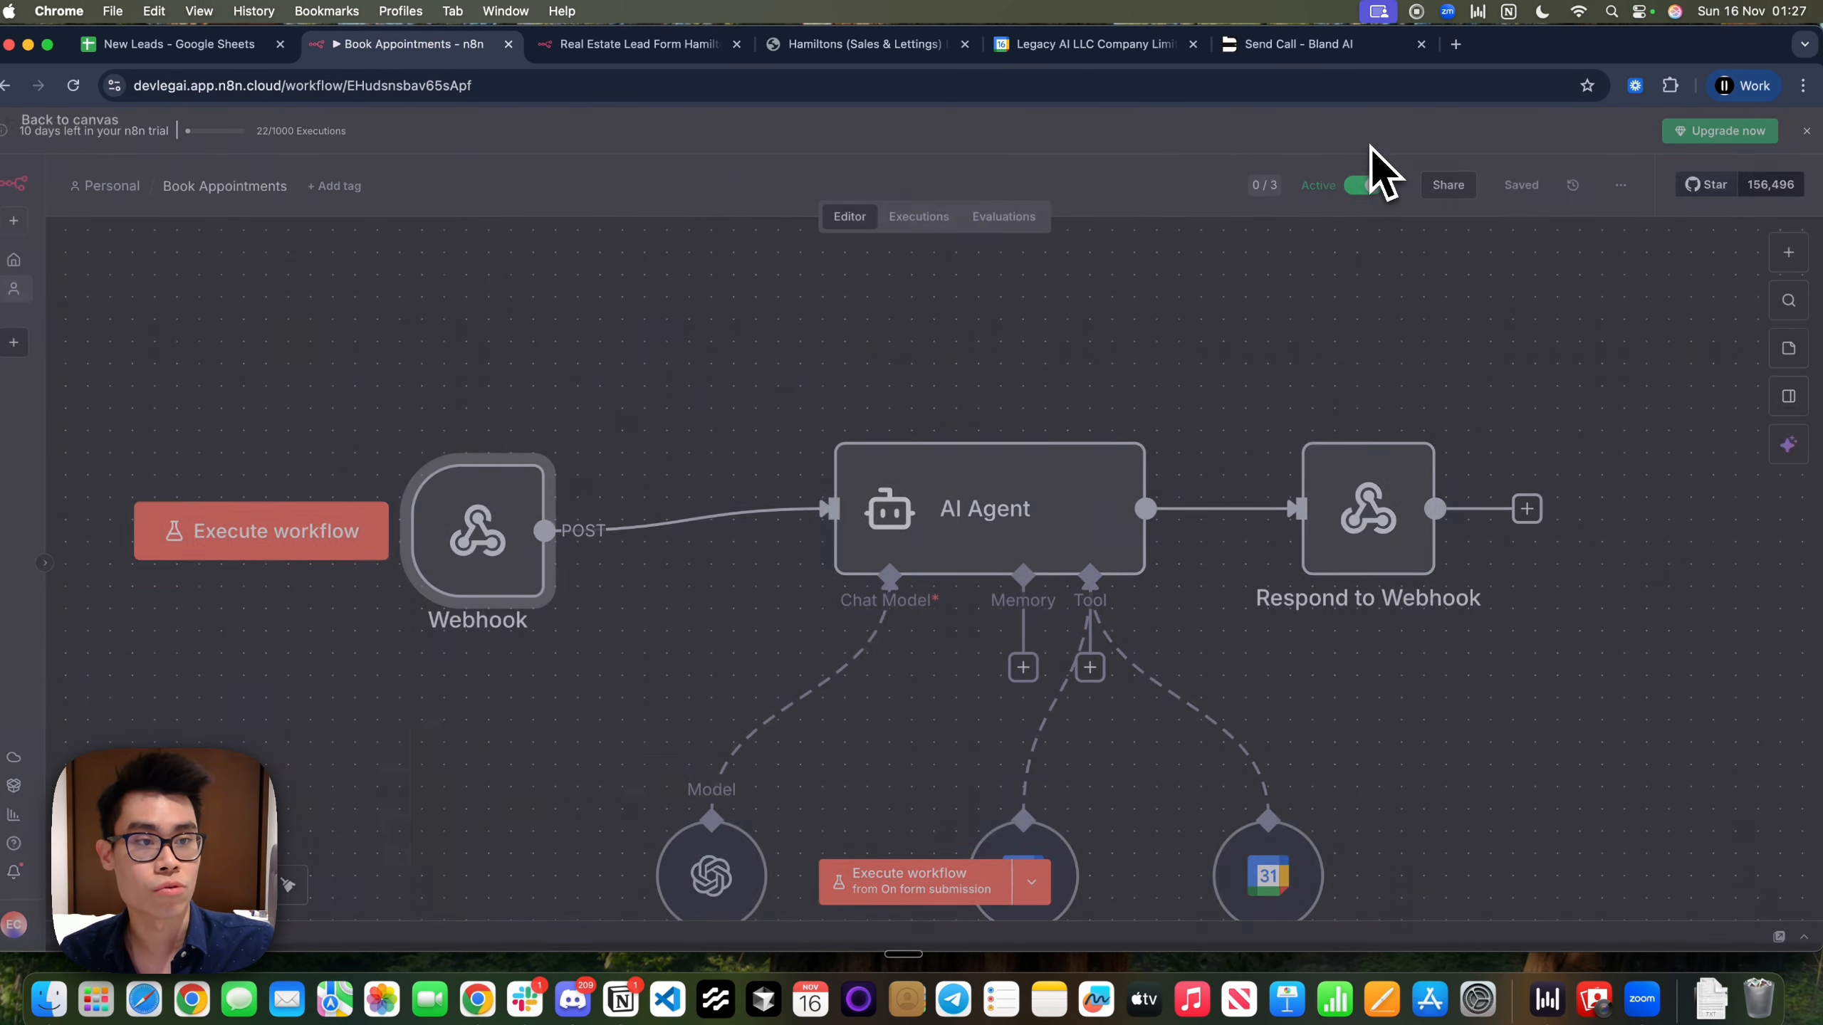
Copy the Webhook's production URL and select the URL field in Bland's Check Availability
{"action": "left_click", "coordinate": [1788, 253]}
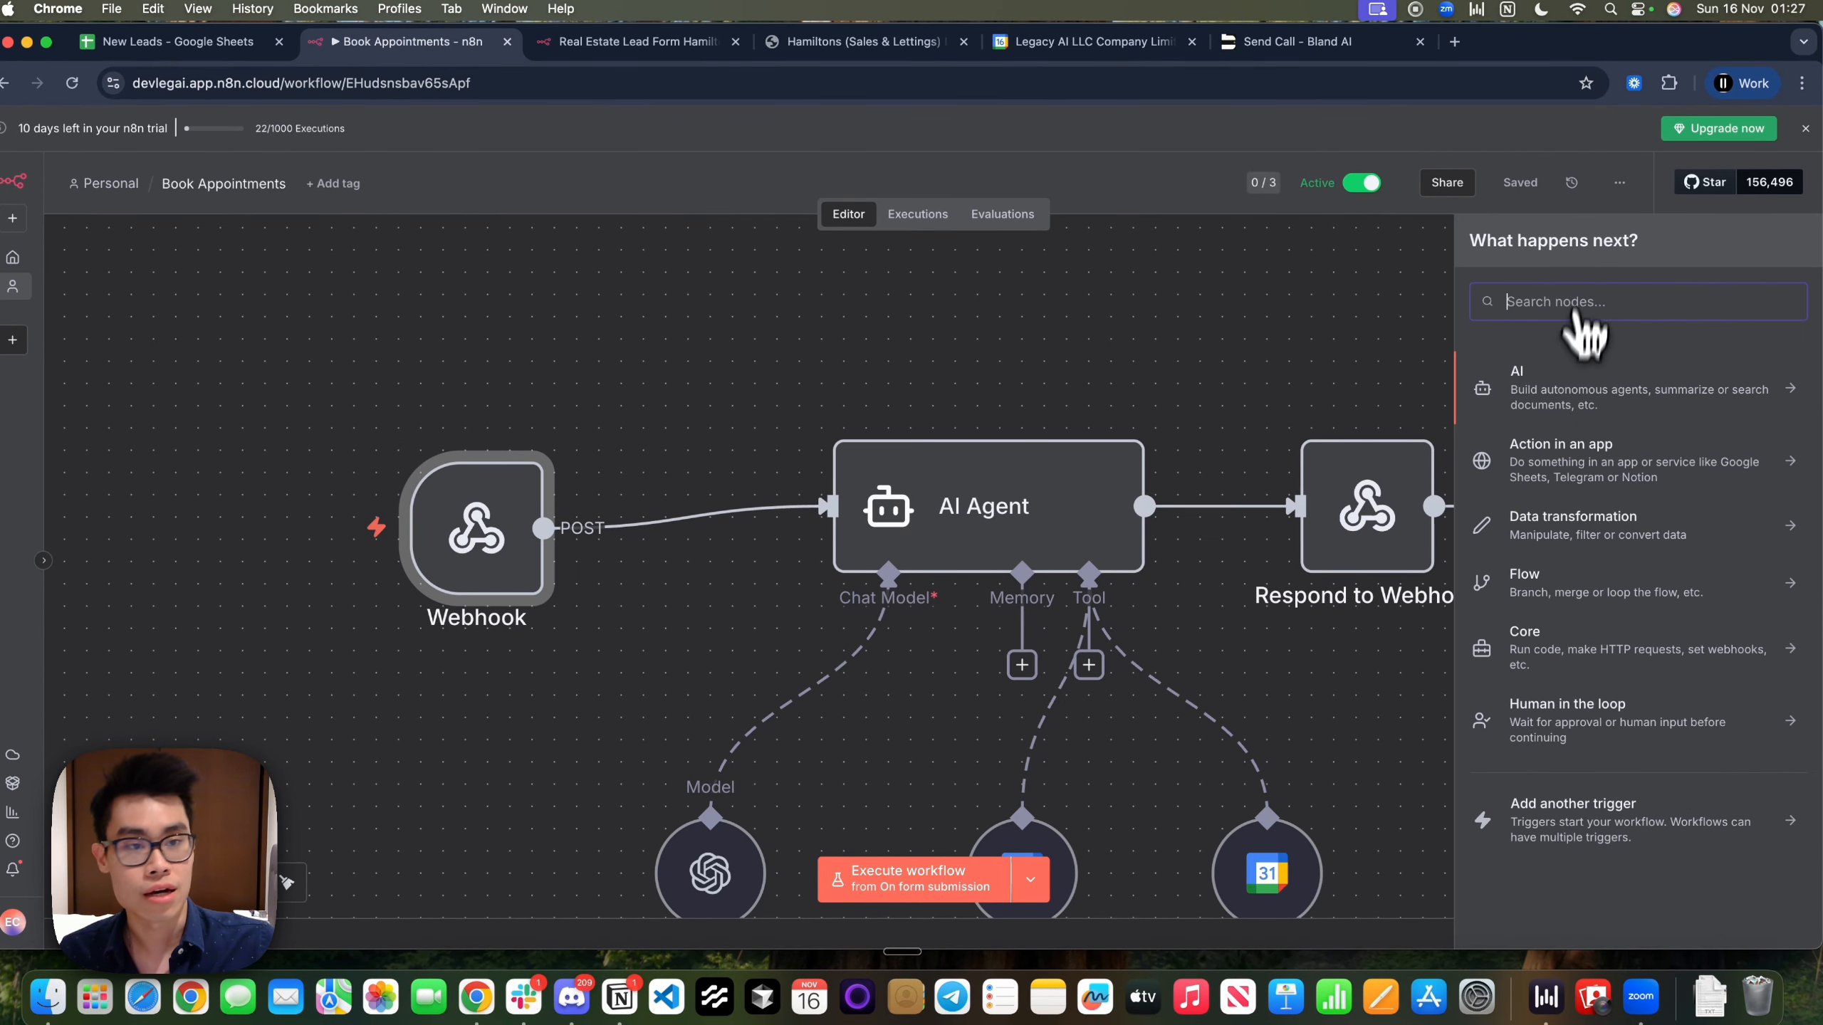
{"action": "type", "text": "webho"}
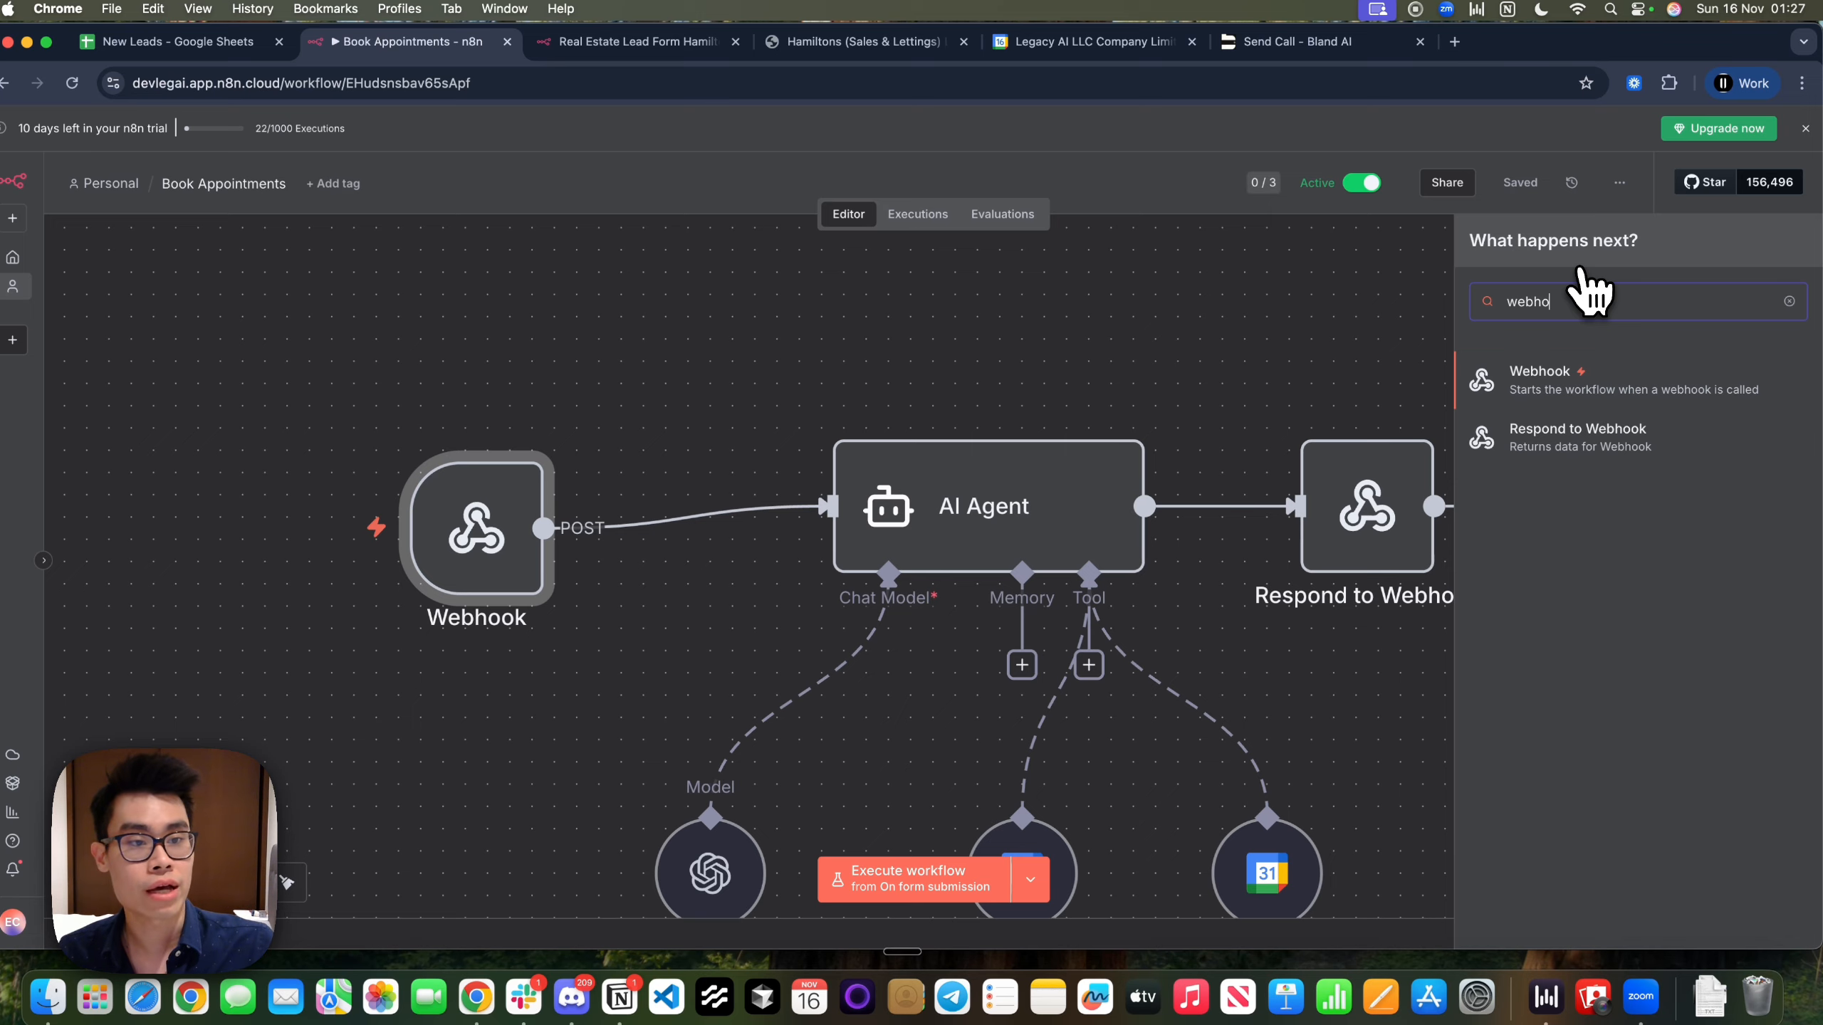
{"action": "left_click", "coordinate": [1582, 388]}
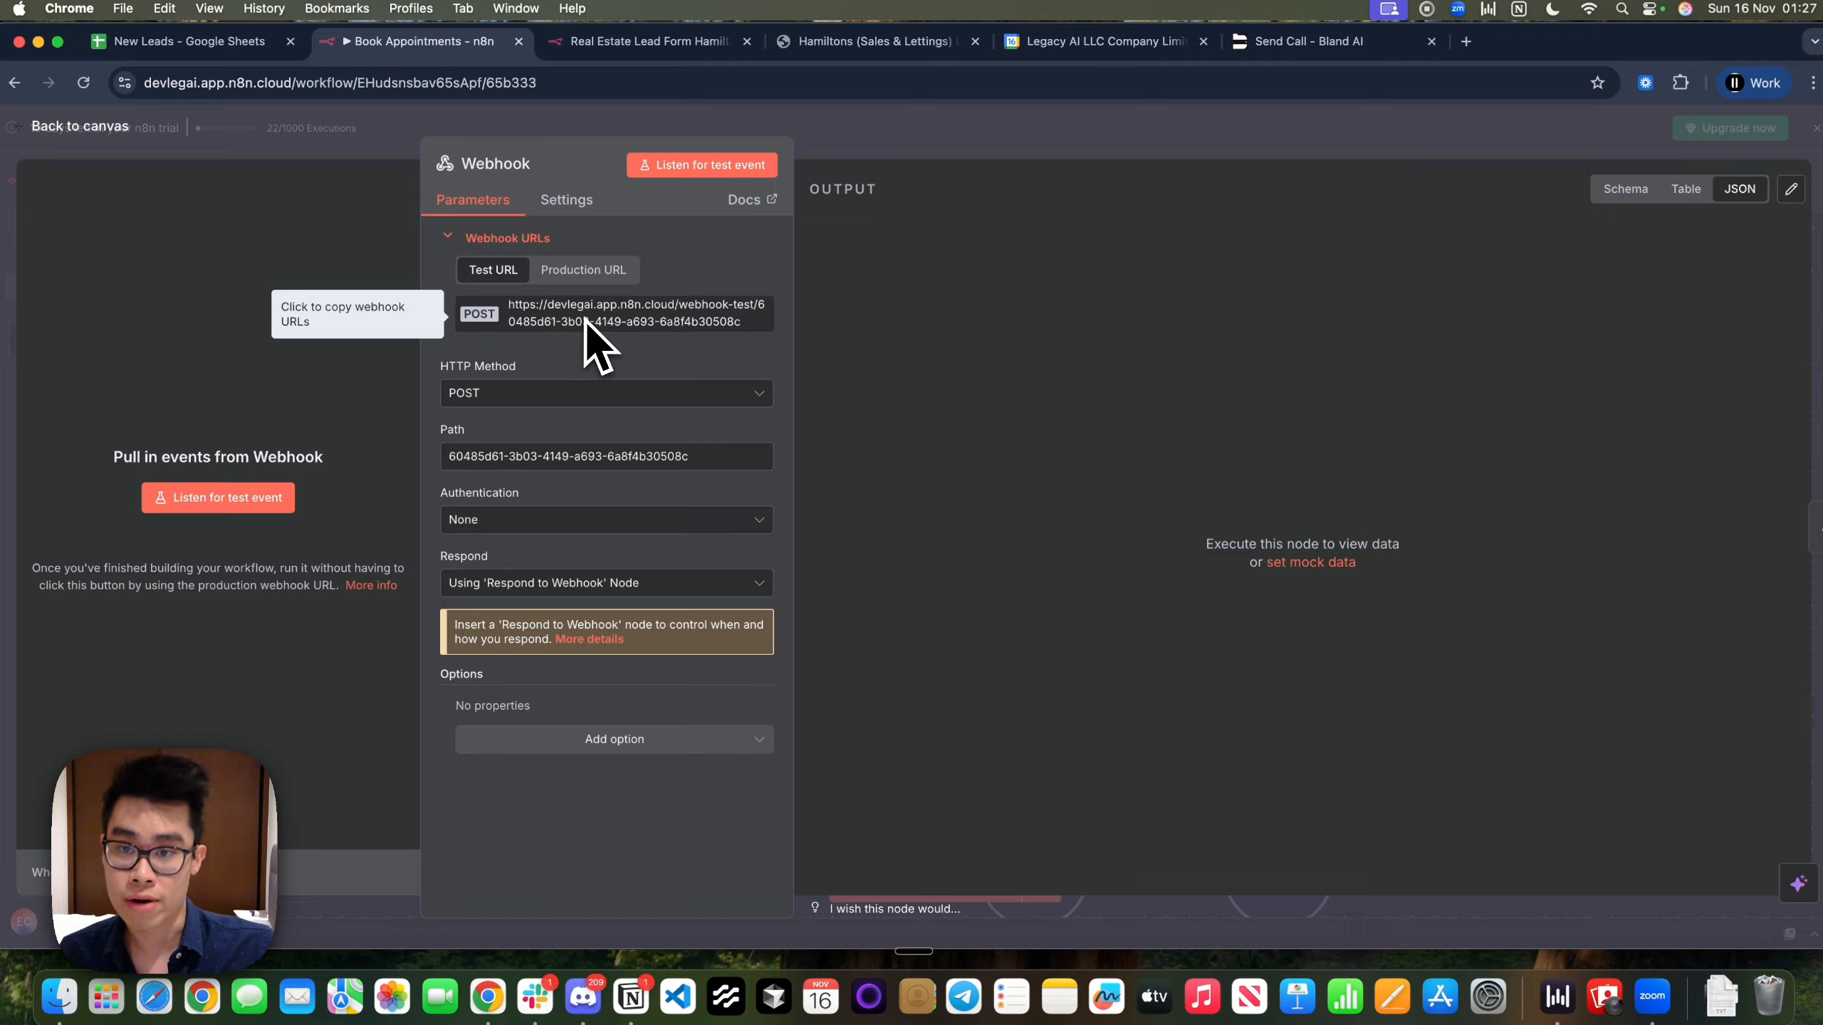
{"action": "left_click", "coordinate": [572, 279]}
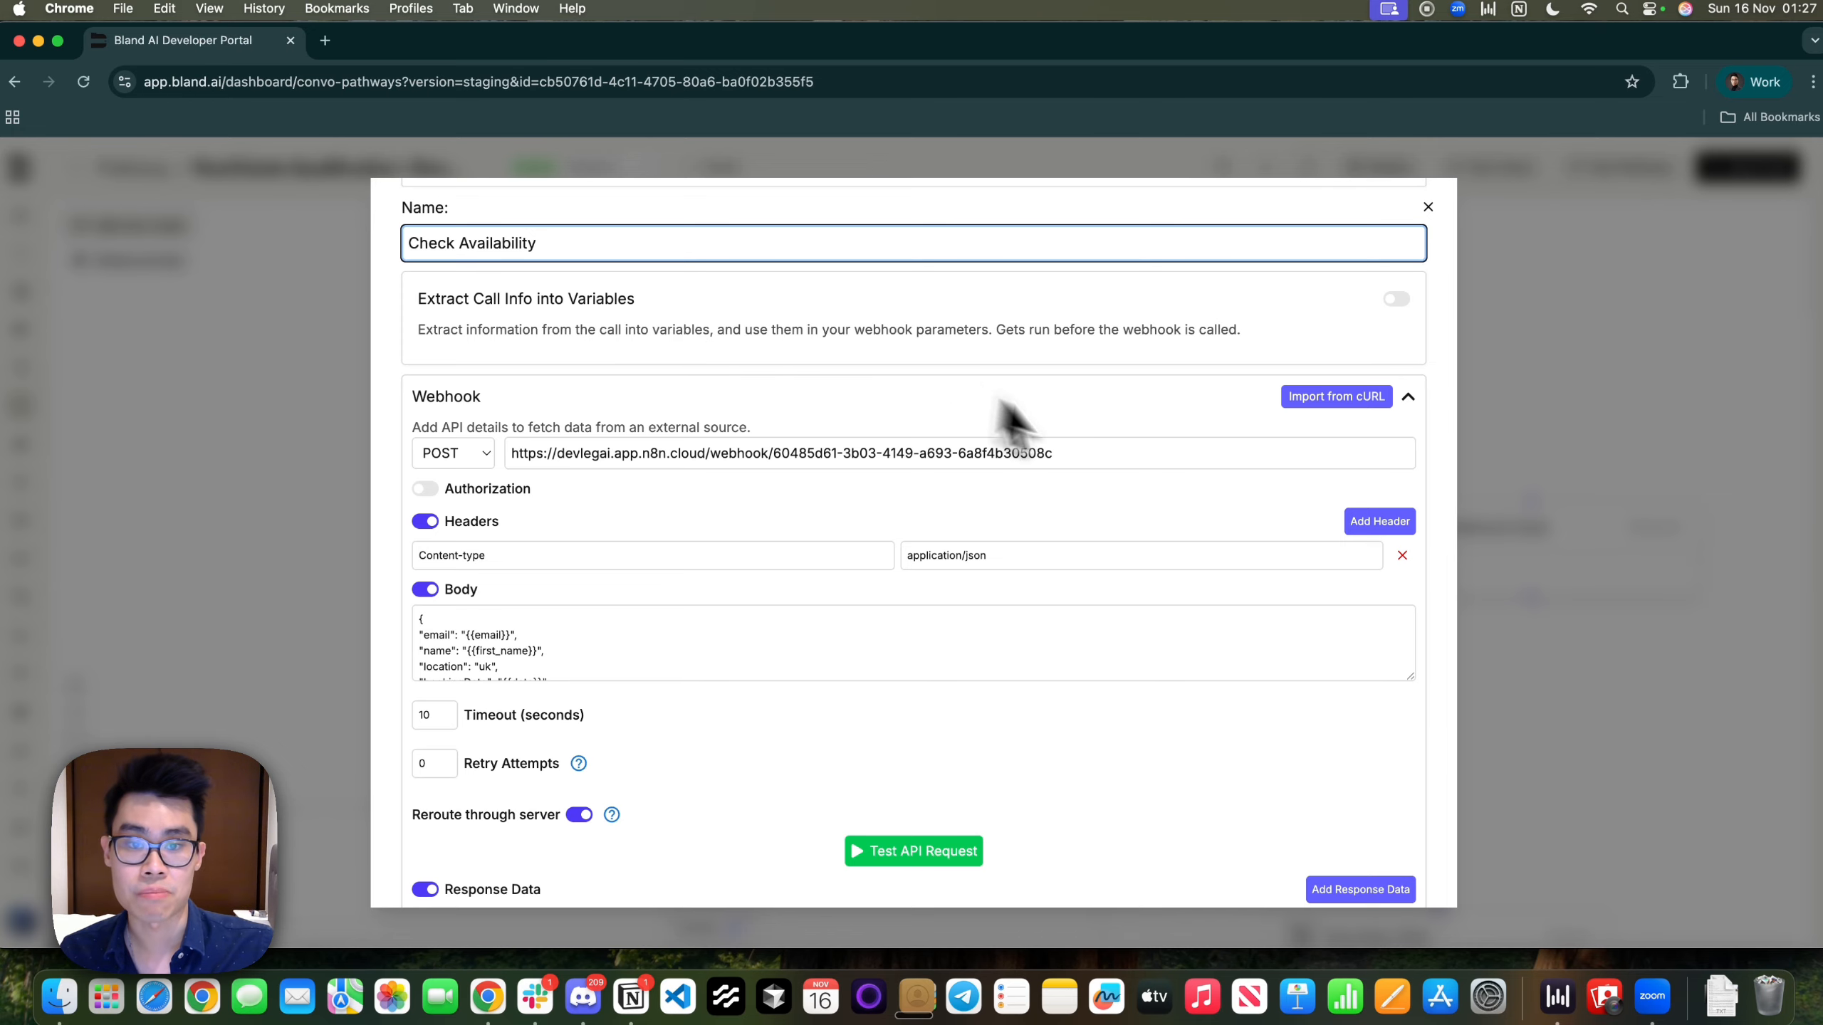
{"action": "left_click", "coordinate": [1127, 455]}
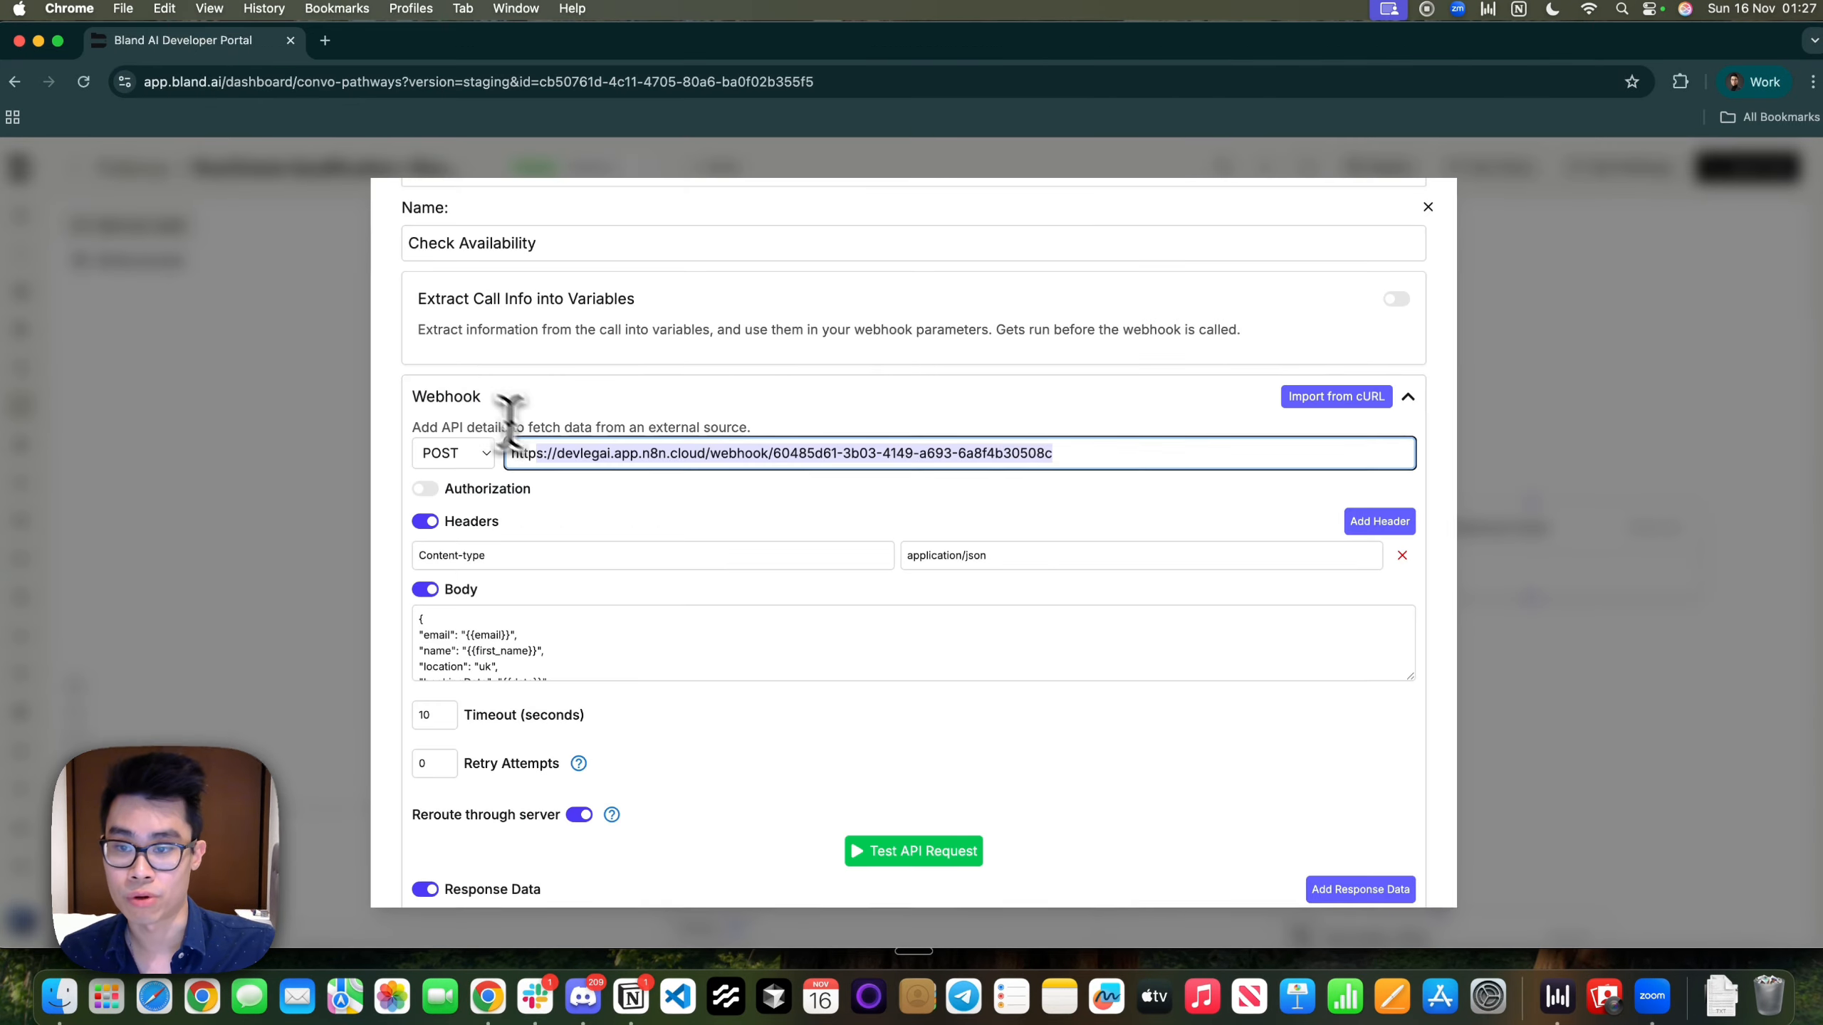
{"action": "triple_click", "coordinate": [512, 452]}
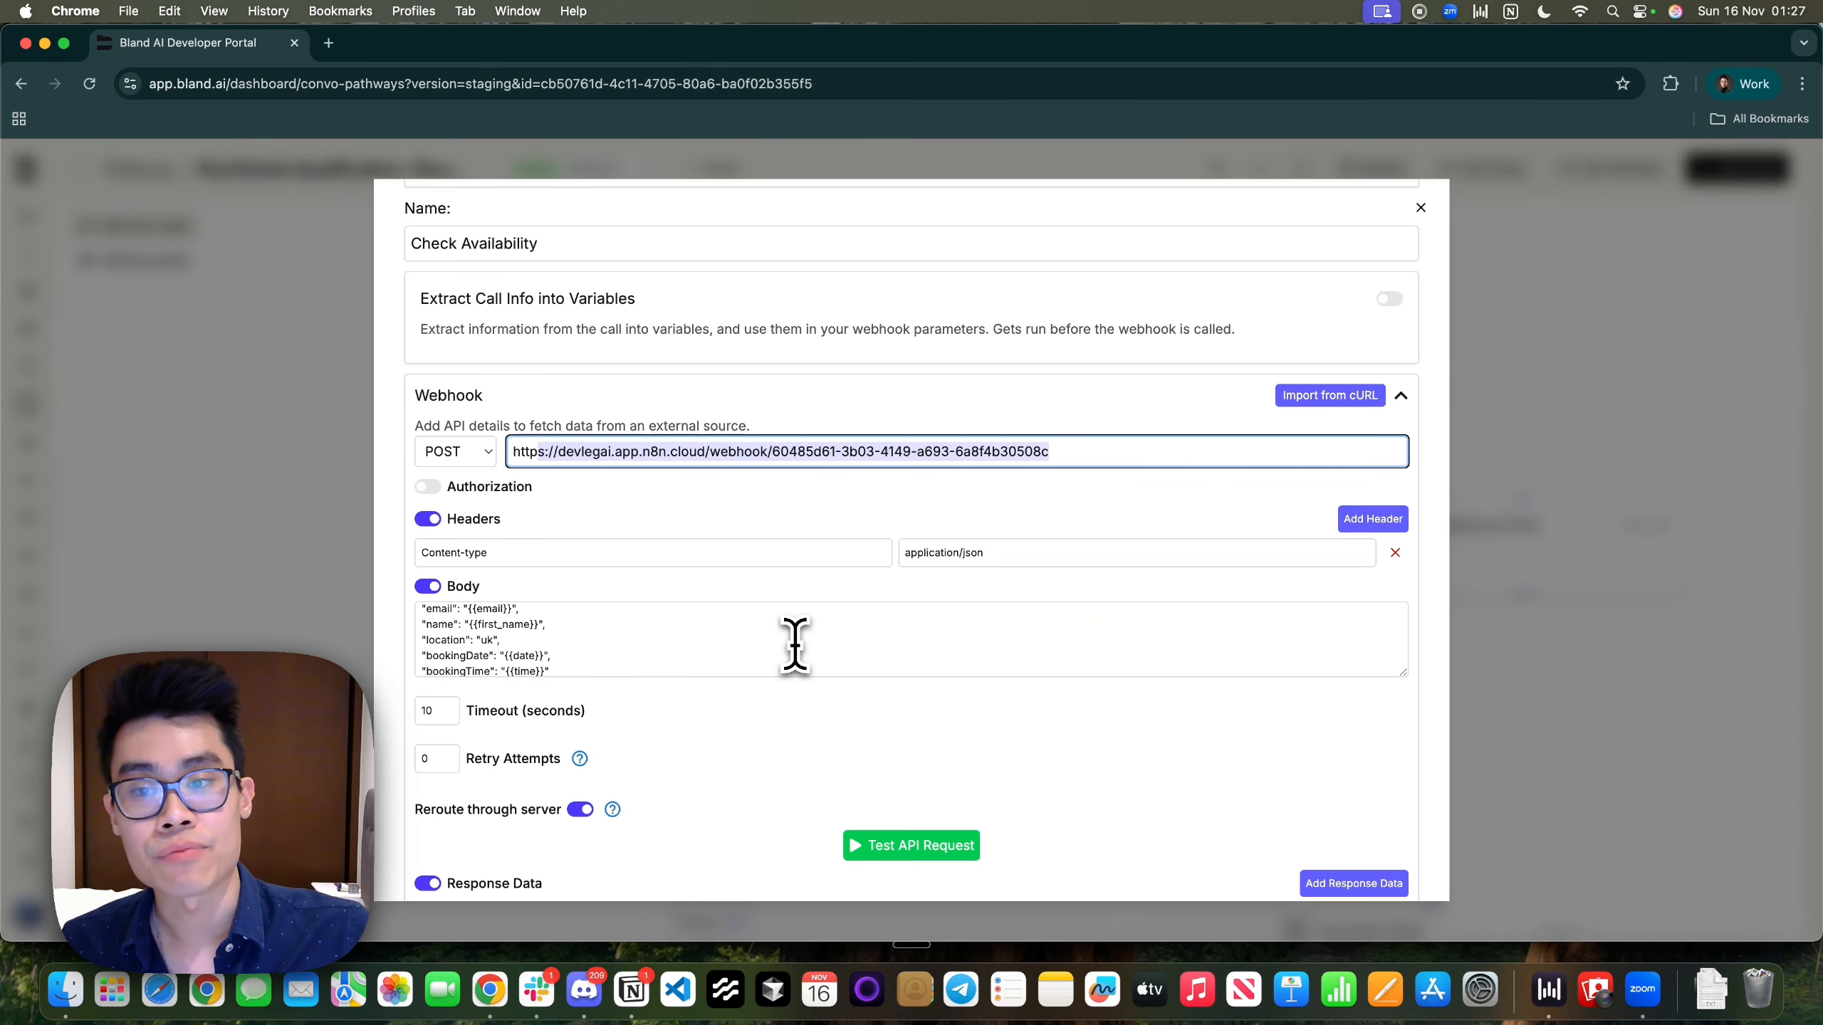
Review the Content-type: application/json header and the JSON request body
{"action": "left_click_drag", "start_coordinate": [529, 553], "coordinate": [406, 564]}
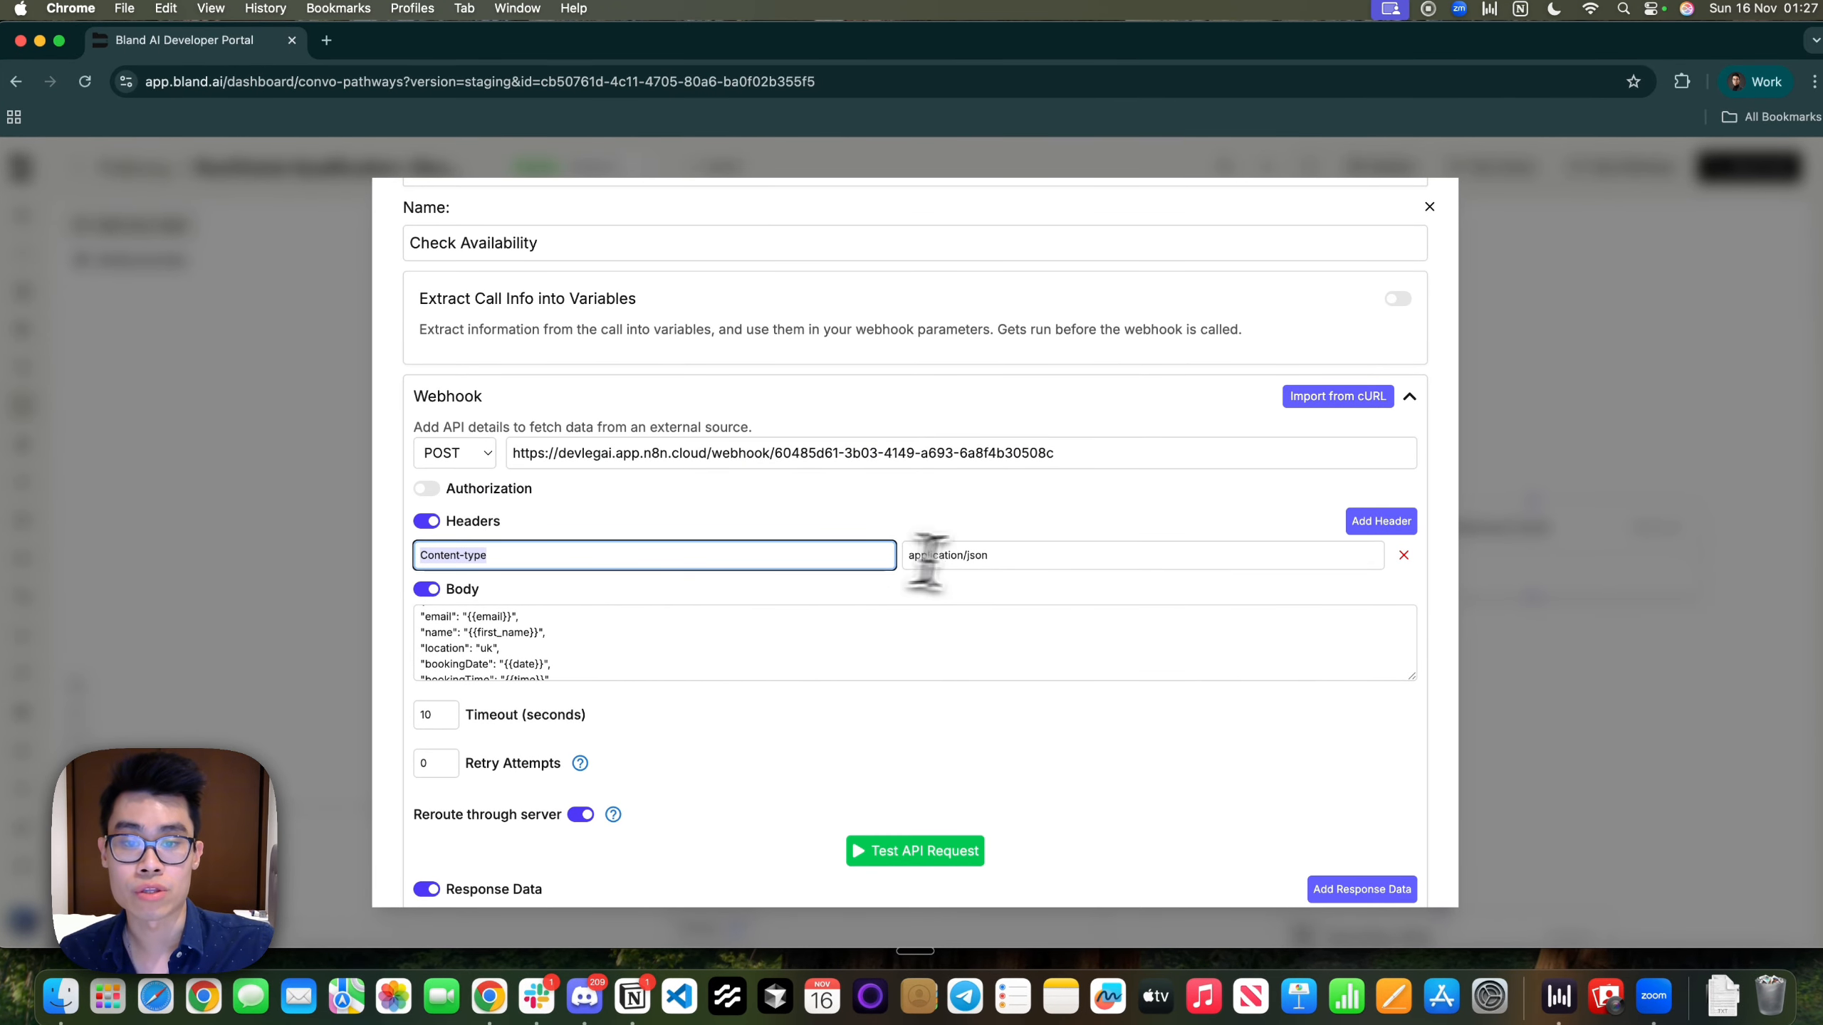
{"action": "left_click_drag", "start_coordinate": [994, 556], "coordinate": [811, 550]}
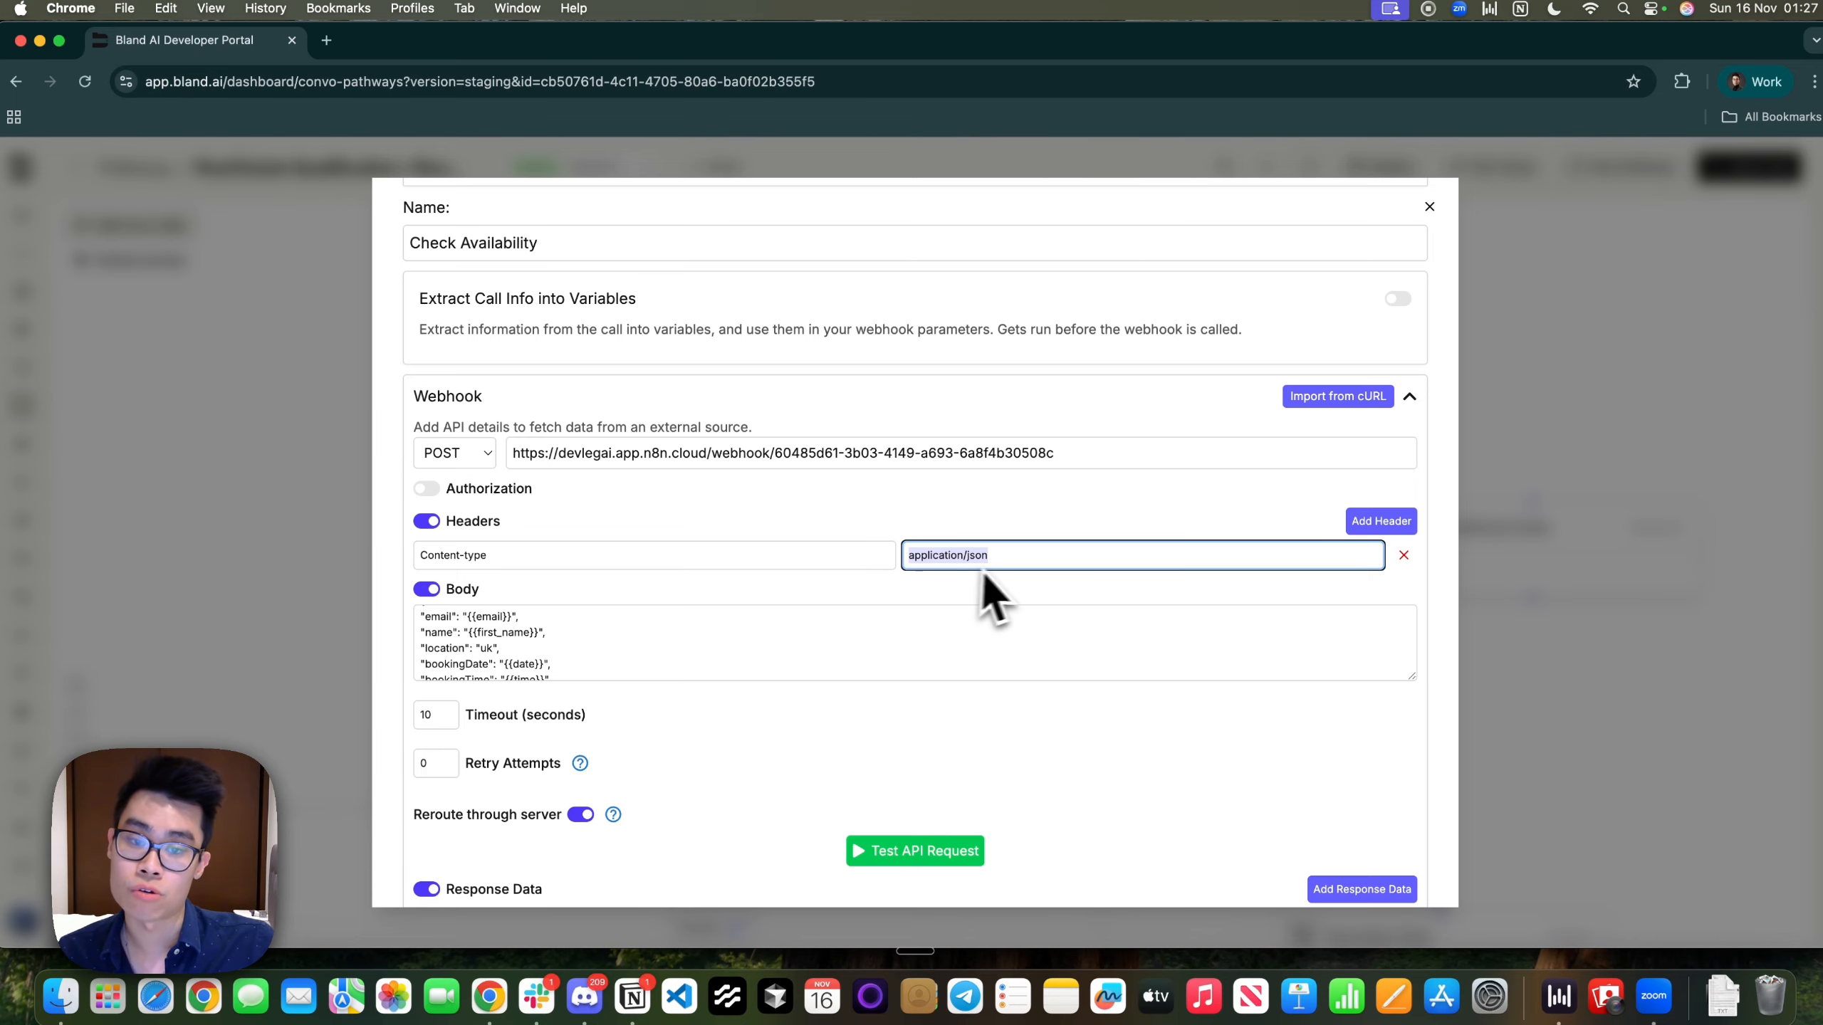
{"action": "scroll", "coordinate": [811, 639], "scroll_direction": "down", "scroll_amount": 2}
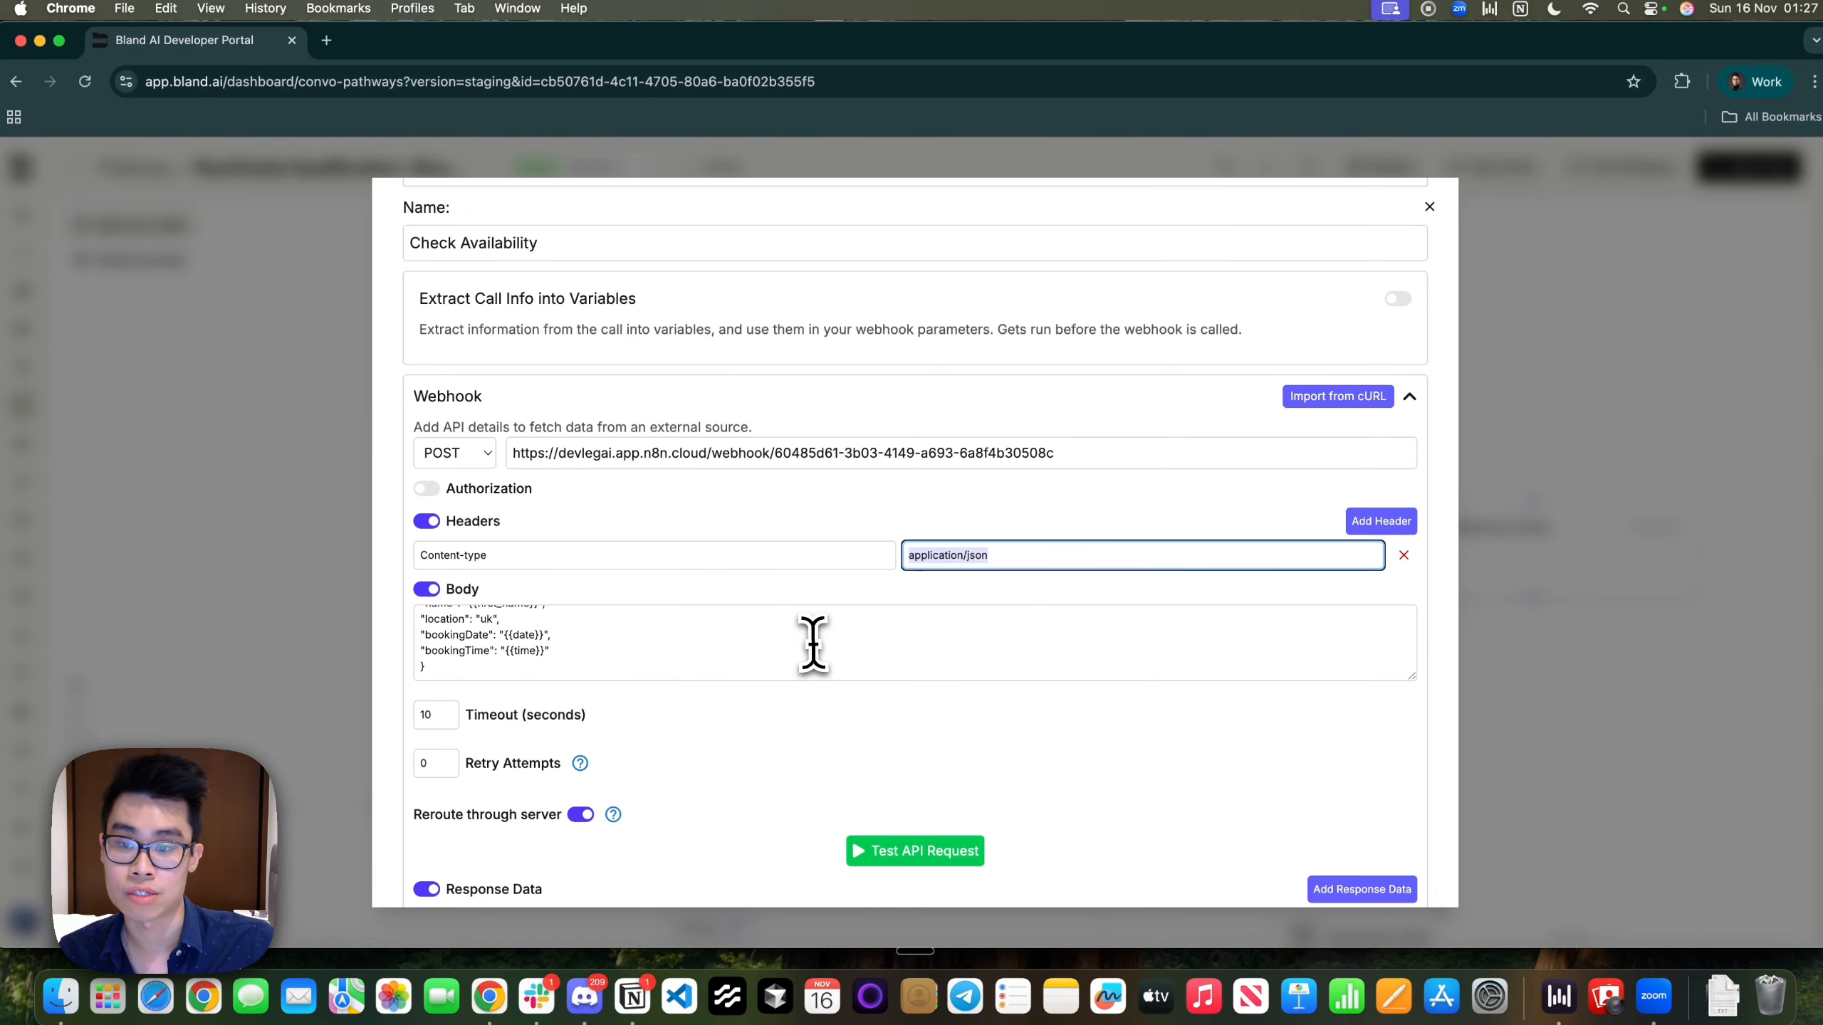
{"action": "left_click_drag", "start_coordinate": [586, 668], "coordinate": [546, 596]}
{"action": "scroll", "coordinate": [507, 640], "scroll_direction": "down", "scroll_amount": 3}
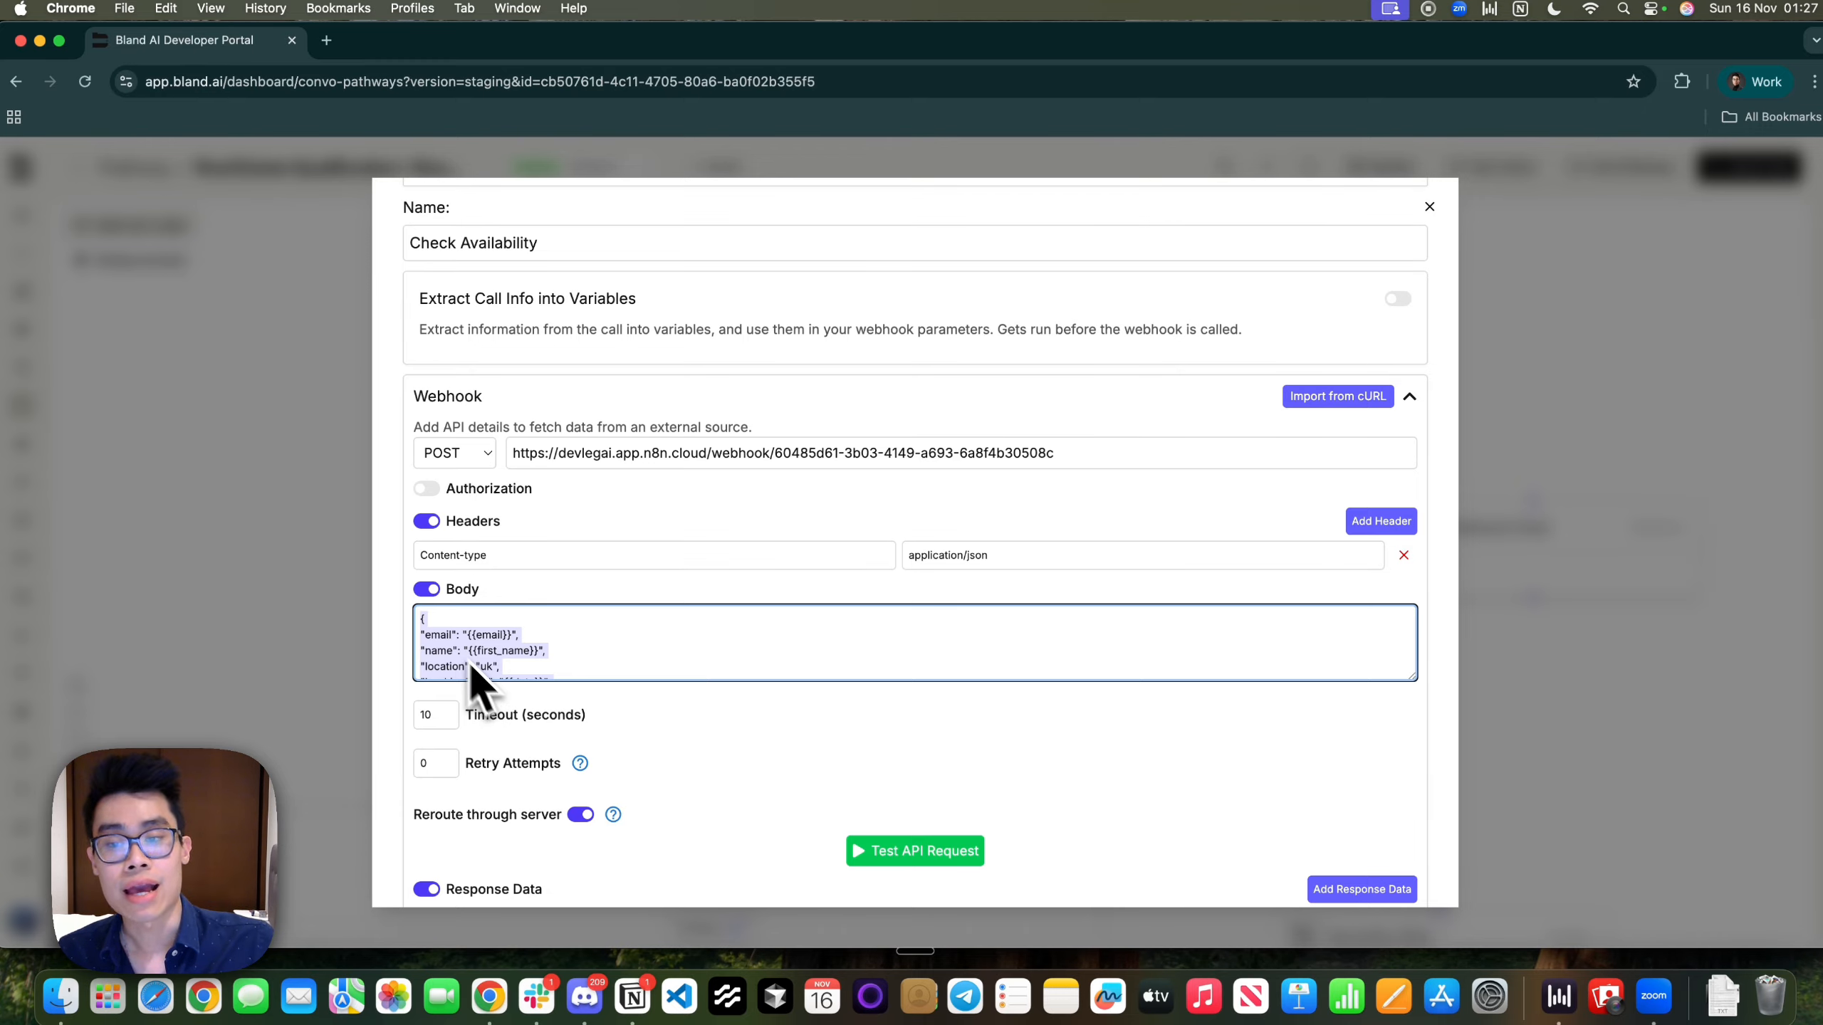
{"action": "scroll", "coordinate": [473, 631], "scroll_direction": "down", "scroll_amount": 1}
Check the body's location, bookingDate and bookingTime fields, then return to the n8n canvas
{"action": "left_click", "coordinate": [413, 622]}
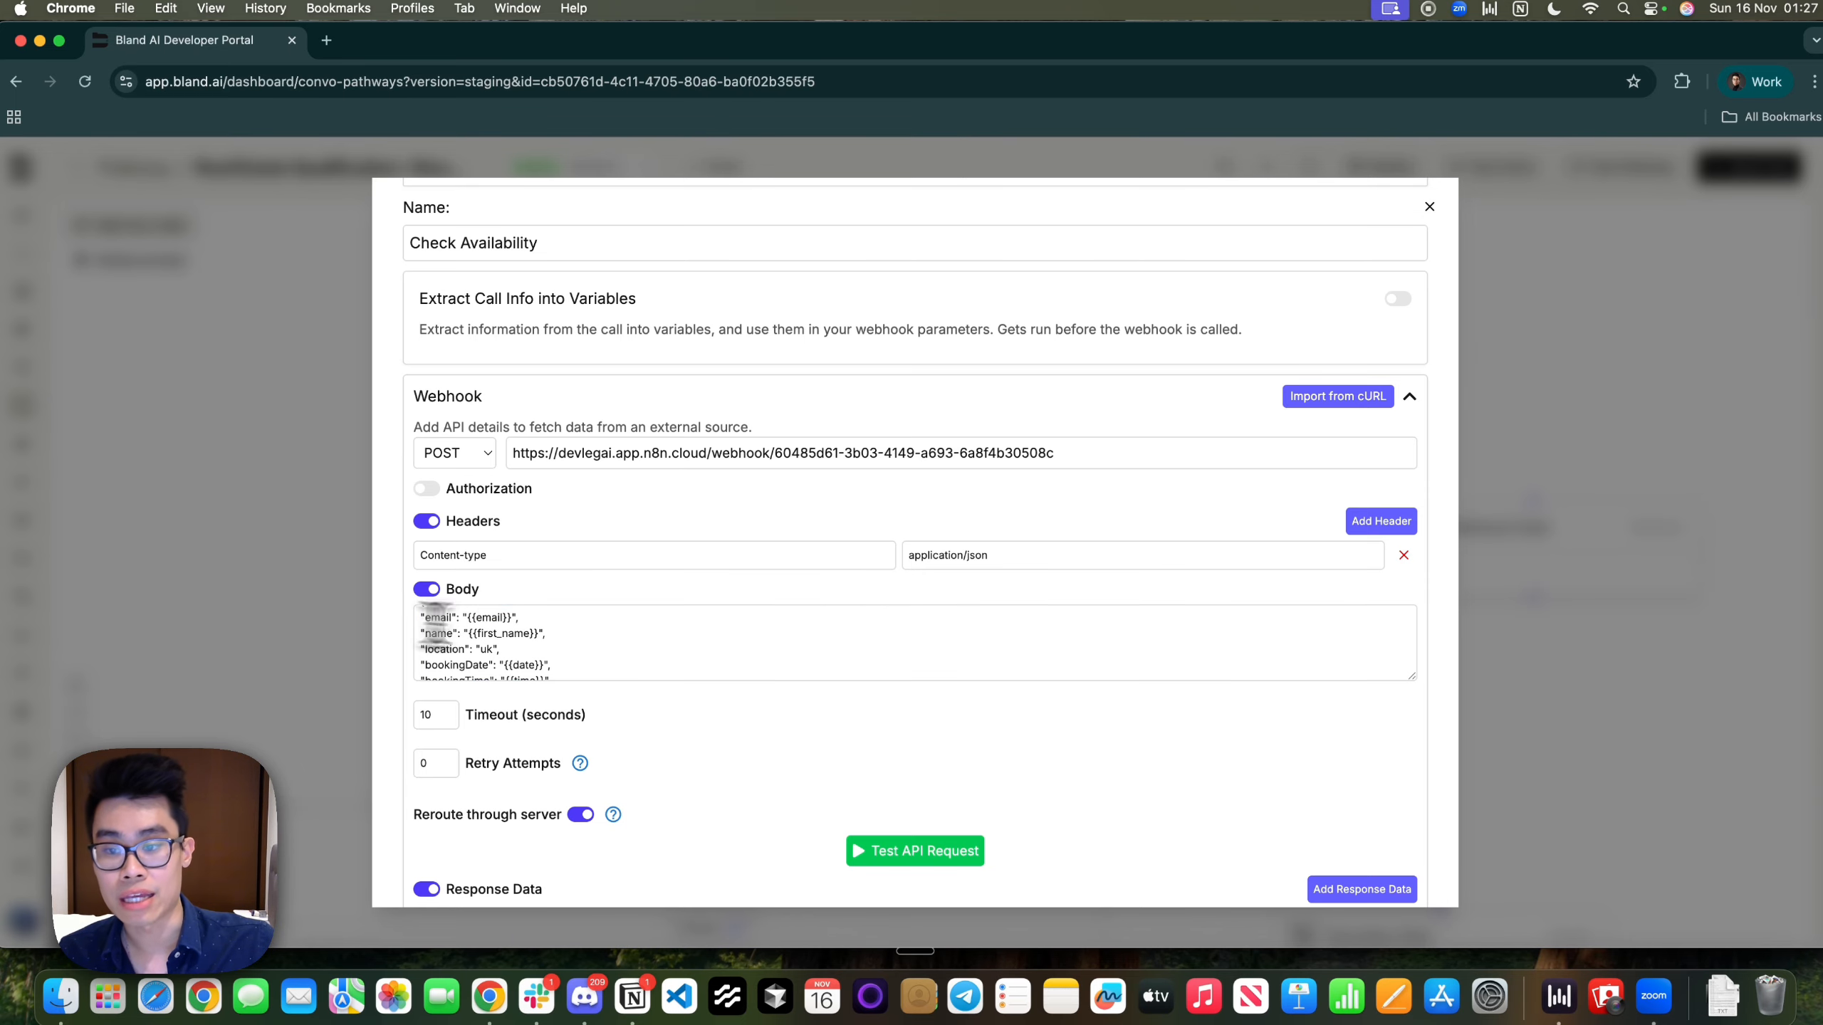
{"action": "left_click", "coordinate": [488, 624]}
{"action": "left_click_drag", "start_coordinate": [508, 616], "coordinate": [465, 635]}
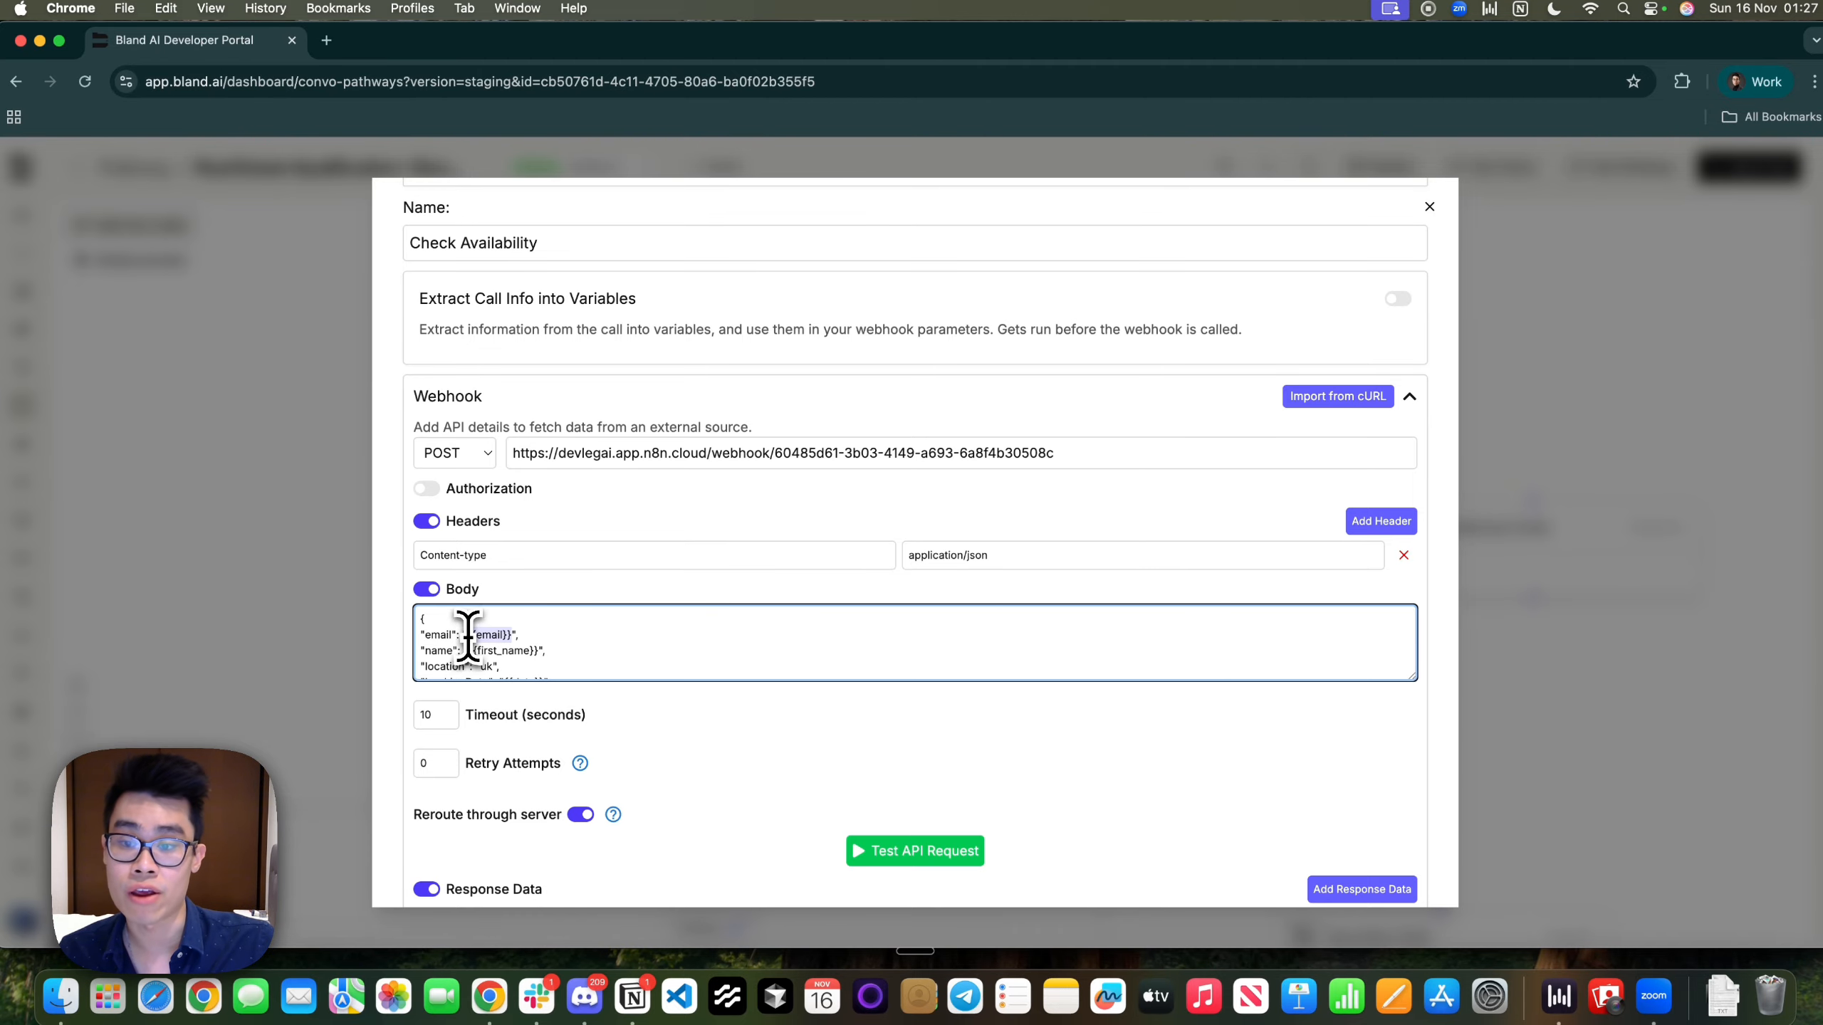
{"action": "scroll", "coordinate": [448, 647], "scroll_direction": "down", "scroll_amount": 1}
{"action": "scroll", "coordinate": [514, 644], "scroll_direction": "down", "scroll_amount": 3}
{"action": "left_click_drag", "start_coordinate": [451, 635], "coordinate": [416, 626]}
{"action": "left_click", "coordinate": [591, 635]}
{"action": "left_click", "coordinate": [679, 631]}
{"action": "scroll", "coordinate": [681, 635], "scroll_direction": "up", "scroll_amount": 3}
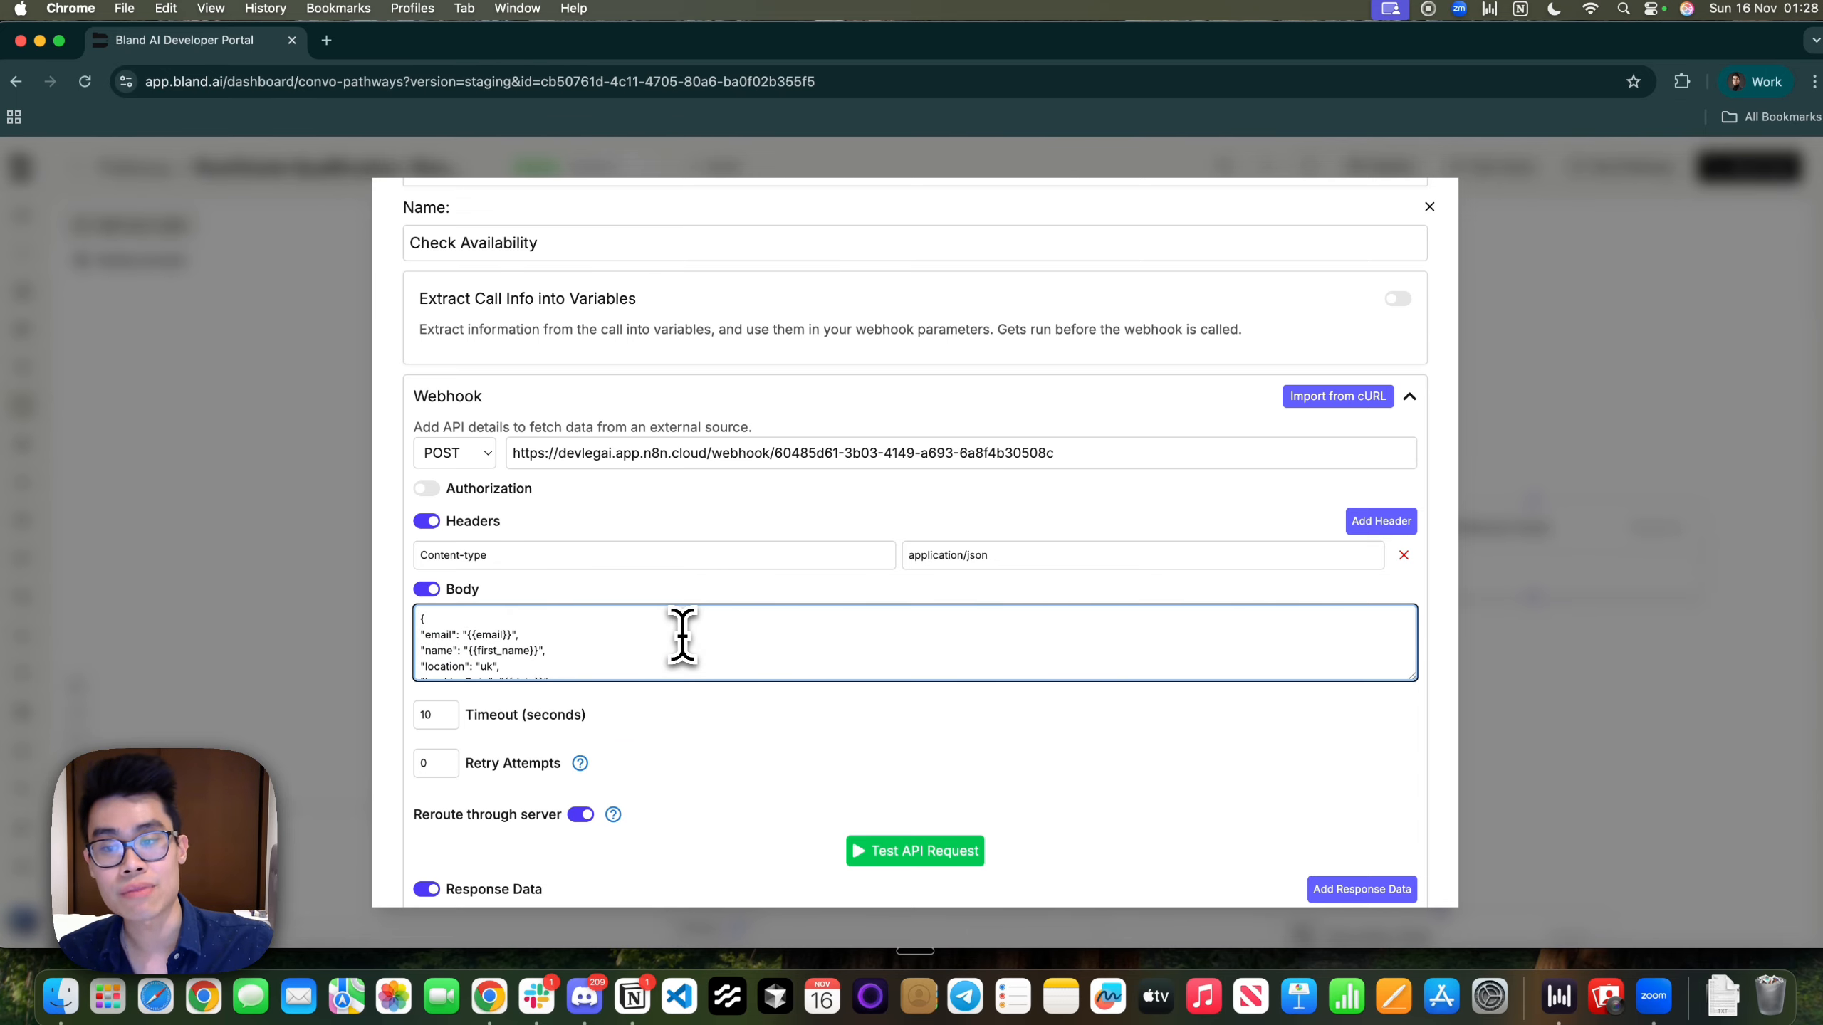
{"action": "scroll", "coordinate": [484, 661], "scroll_direction": "down", "scroll_amount": 2}
{"action": "left_click_drag", "start_coordinate": [463, 675], "coordinate": [411, 602]}
{"action": "key", "text": "super+grave"}
{"action": "left_click", "coordinate": [1002, 147]}
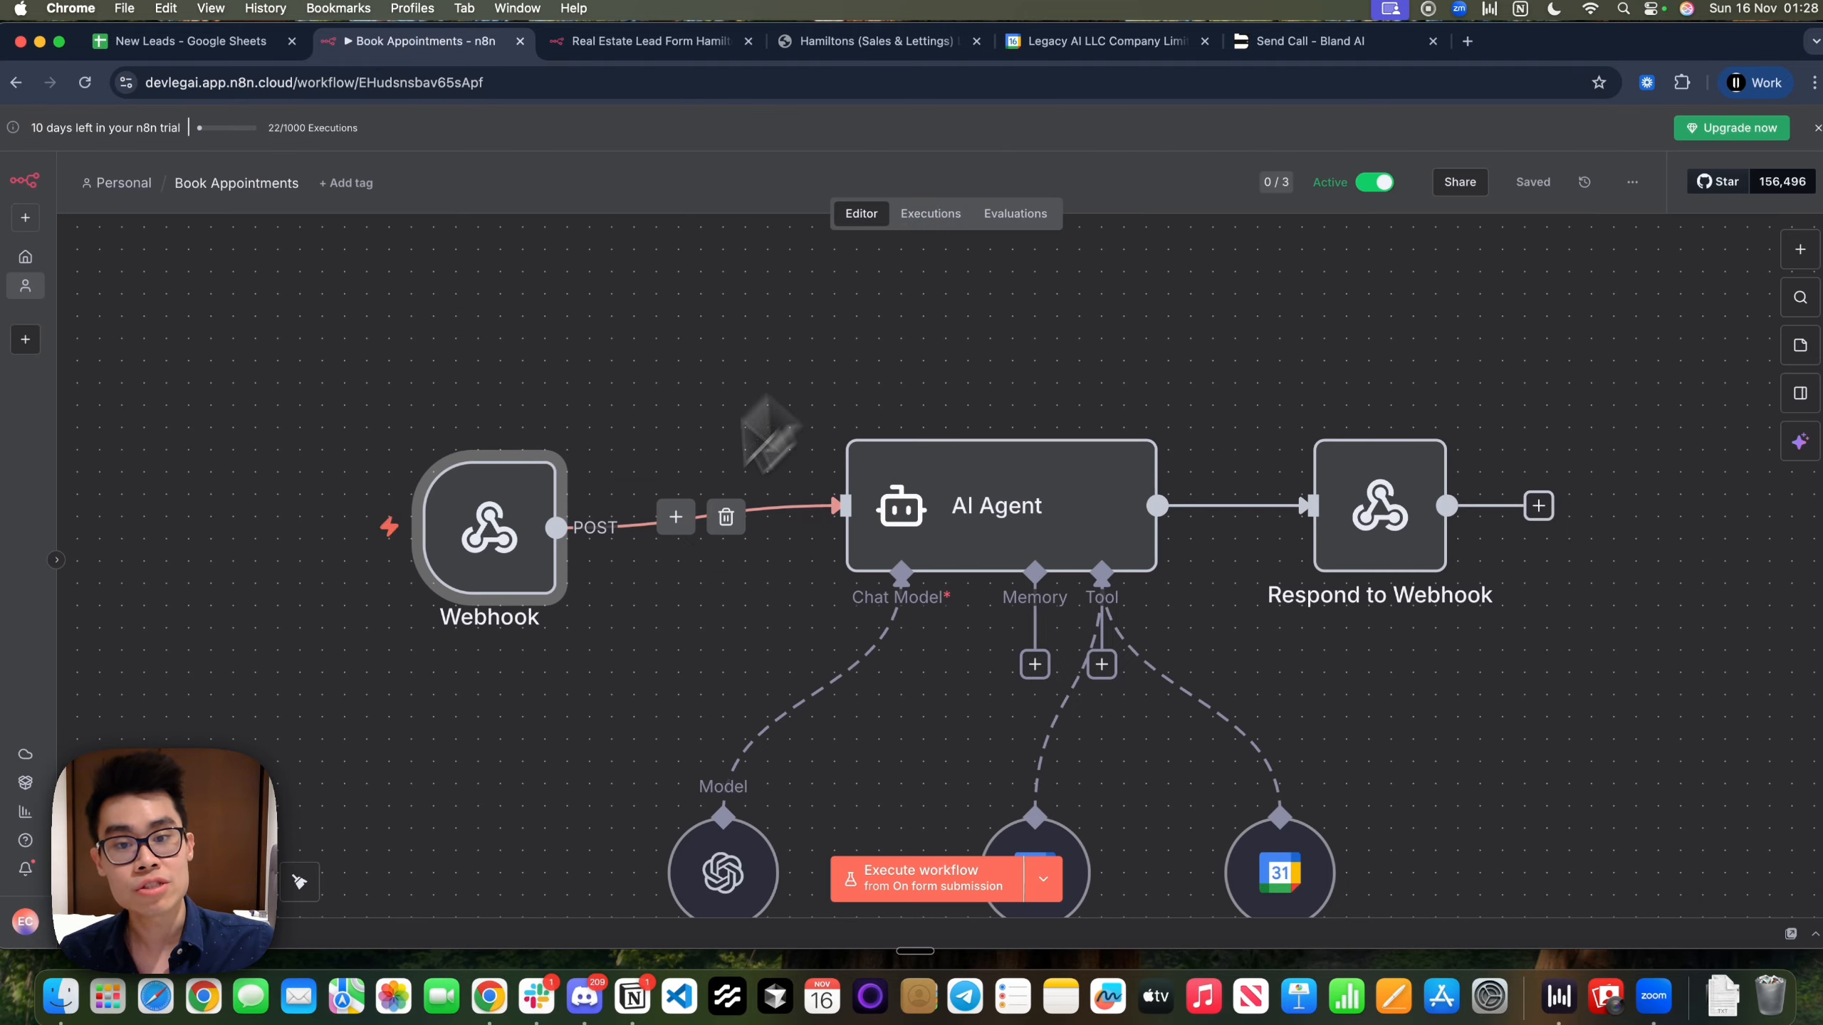
Browse the AI node category and inspect the OpenAI Chat Model settings
{"action": "left_click", "coordinate": [1787, 253]}
{"action": "left_click", "coordinate": [1533, 386]}
{"action": "left_click", "coordinate": [1162, 339]}
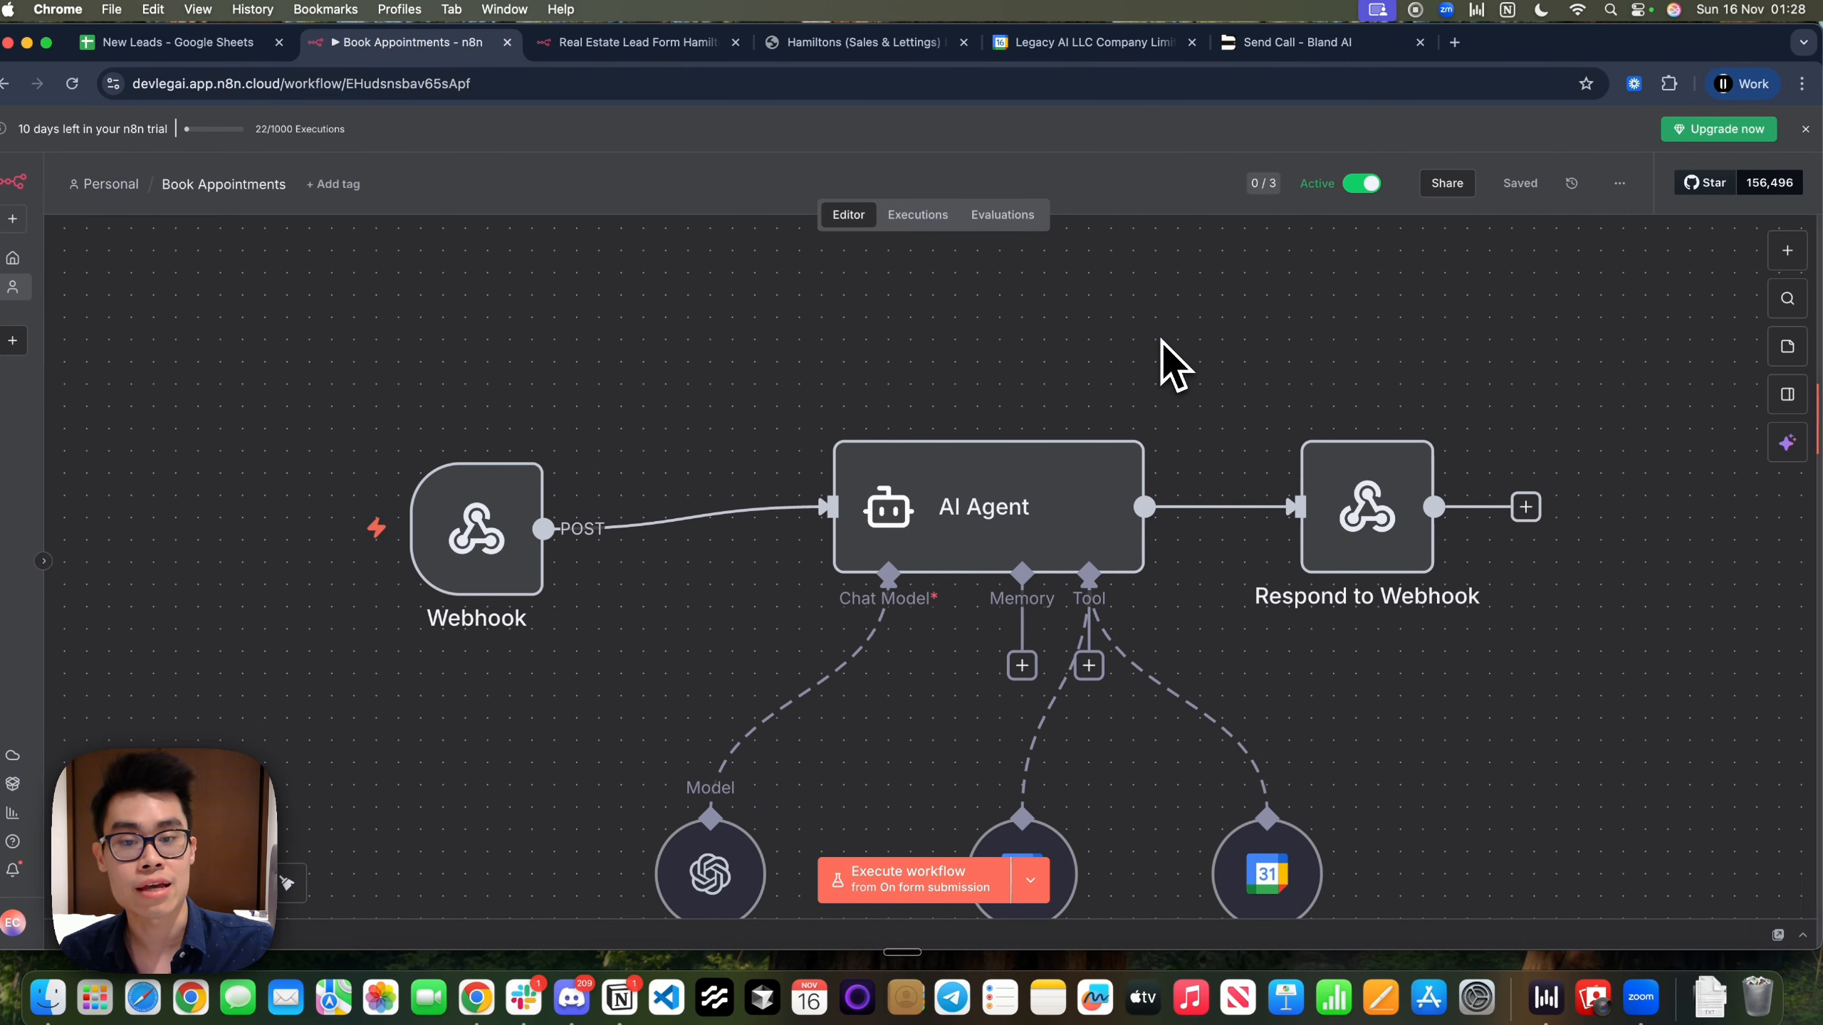
{"action": "scroll", "coordinate": [825, 467], "scroll_direction": "down", "scroll_amount": 1}
{"action": "scroll", "coordinate": [829, 466], "scroll_direction": "down", "scroll_amount": 2}
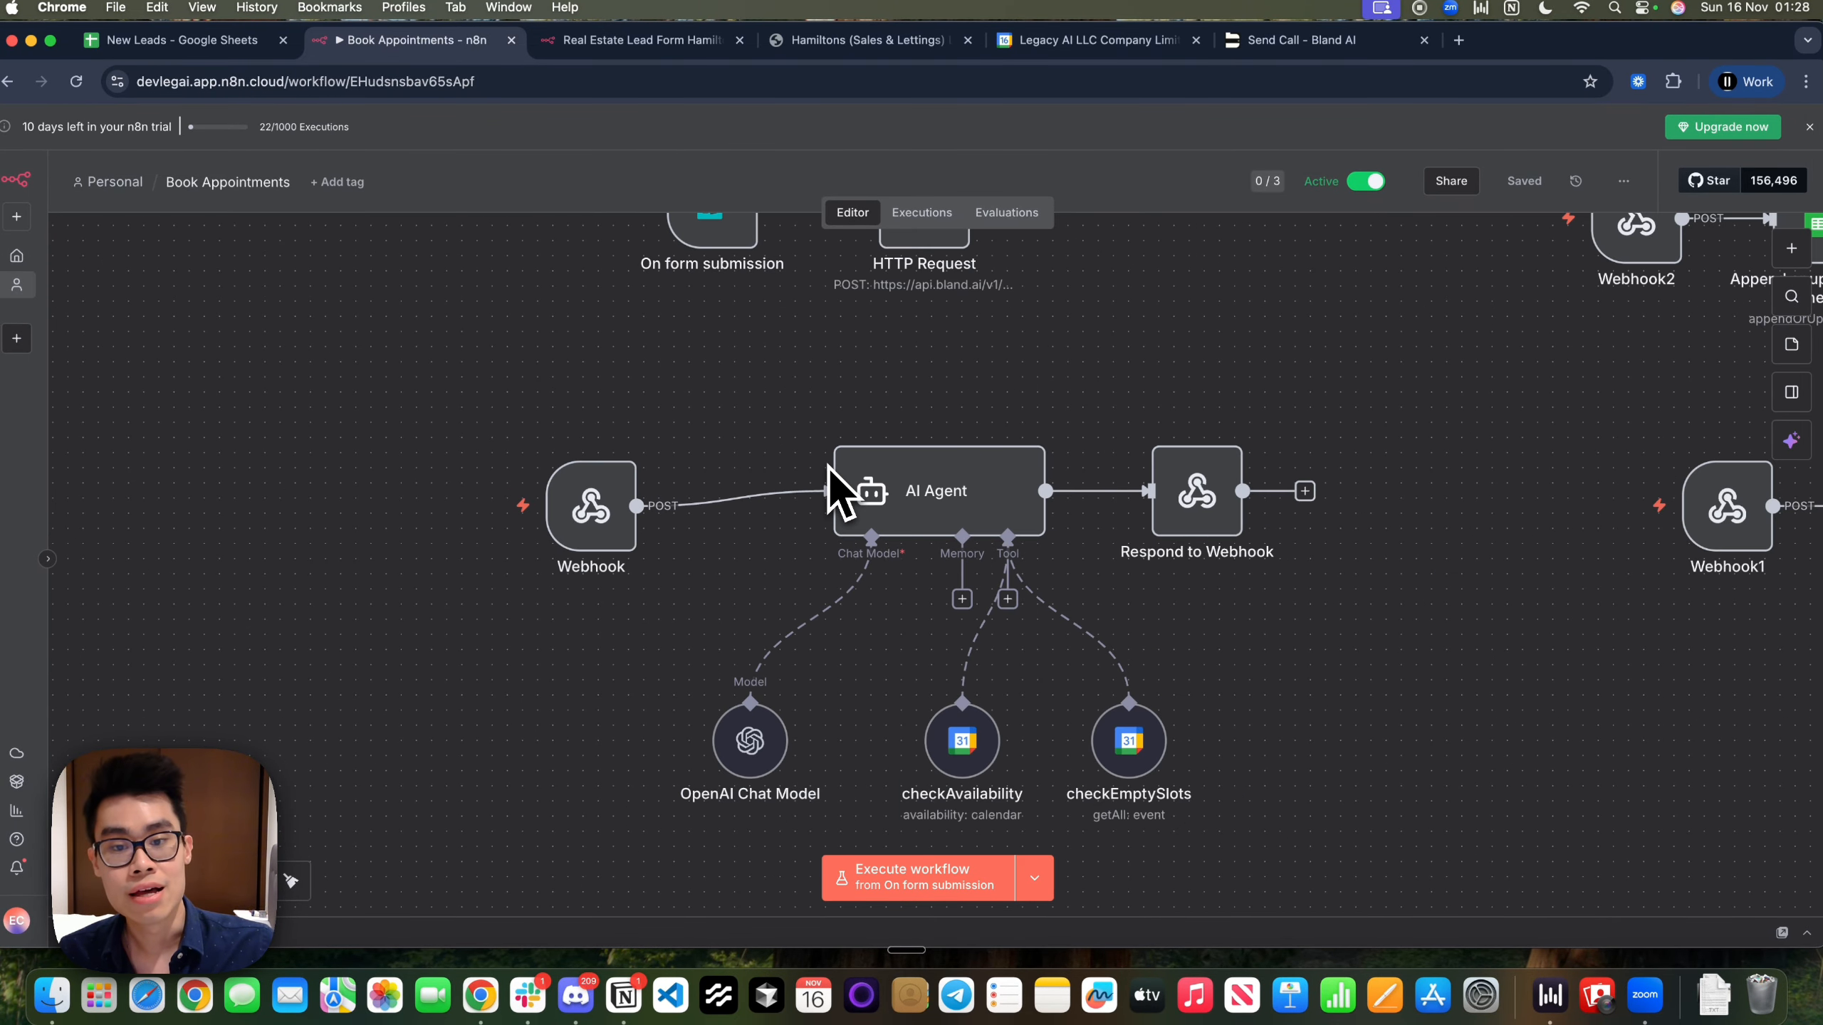
{"action": "scroll", "coordinate": [897, 481], "scroll_direction": "up", "scroll_amount": 2}
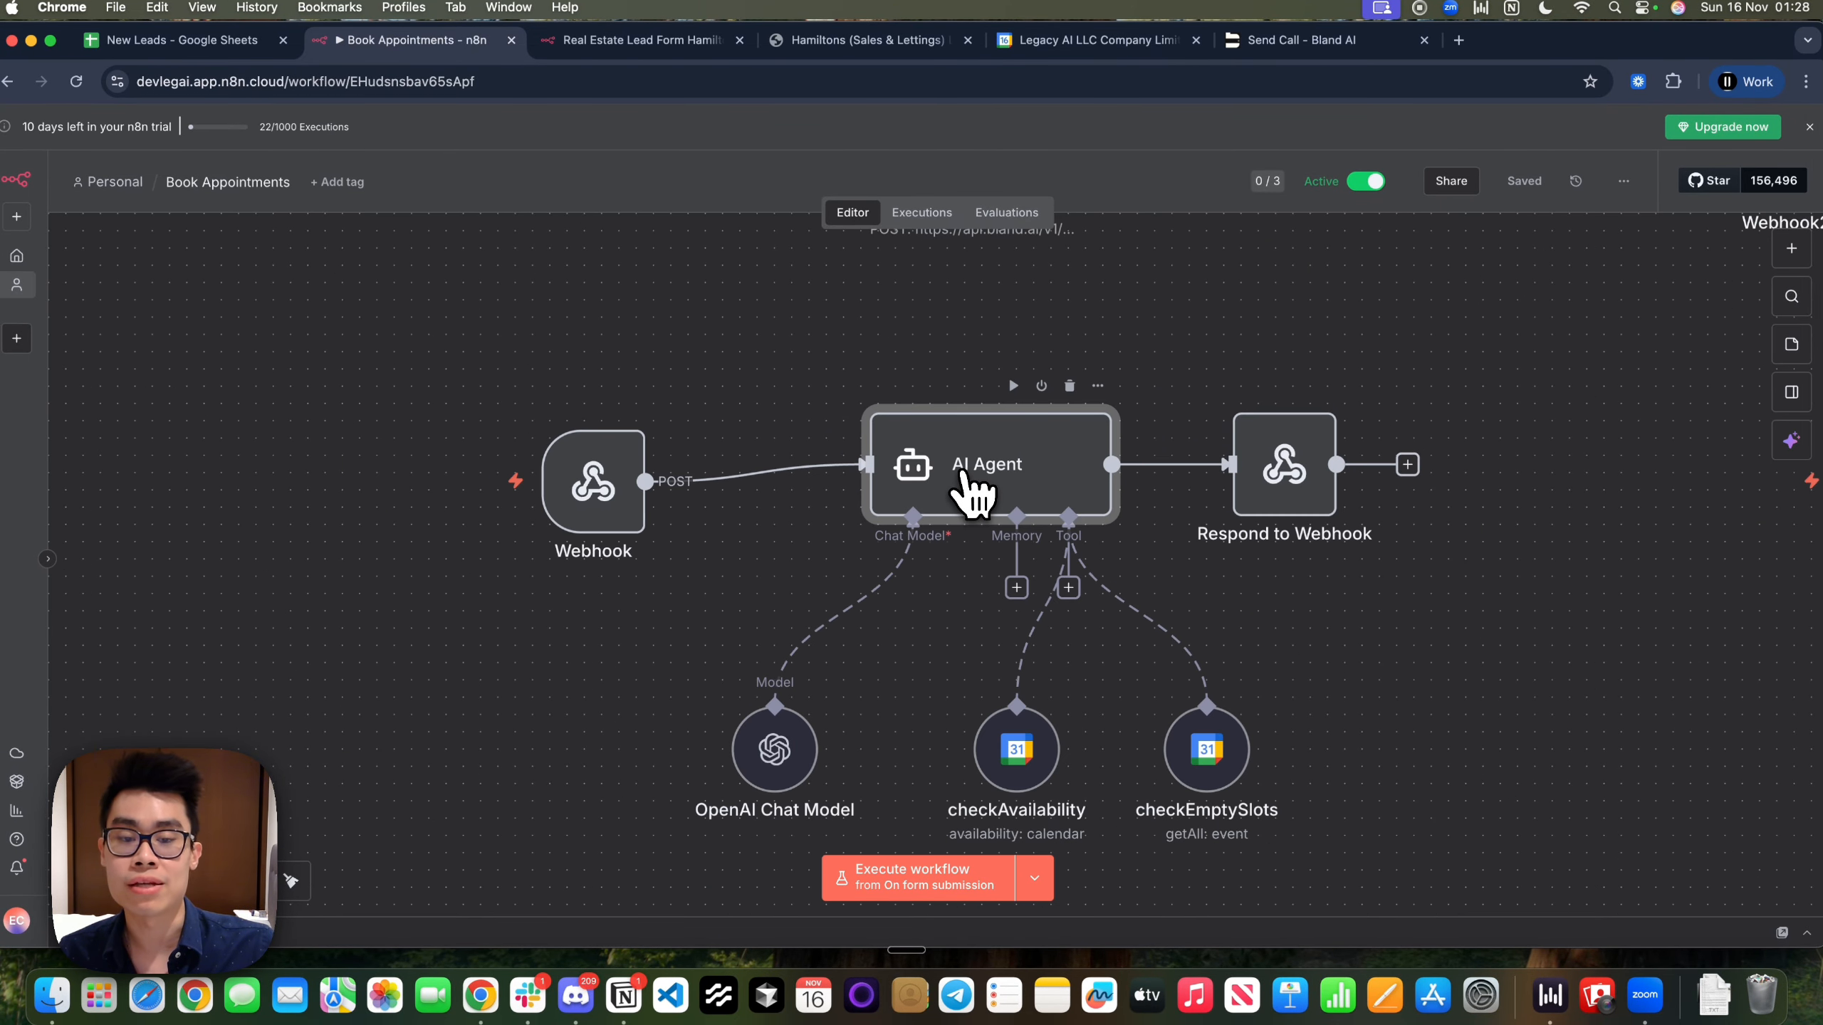
{"action": "scroll", "coordinate": [963, 475], "scroll_direction": "right", "scroll_amount": 2}
{"action": "scroll", "coordinate": [964, 476], "scroll_direction": "down", "scroll_amount": 1}
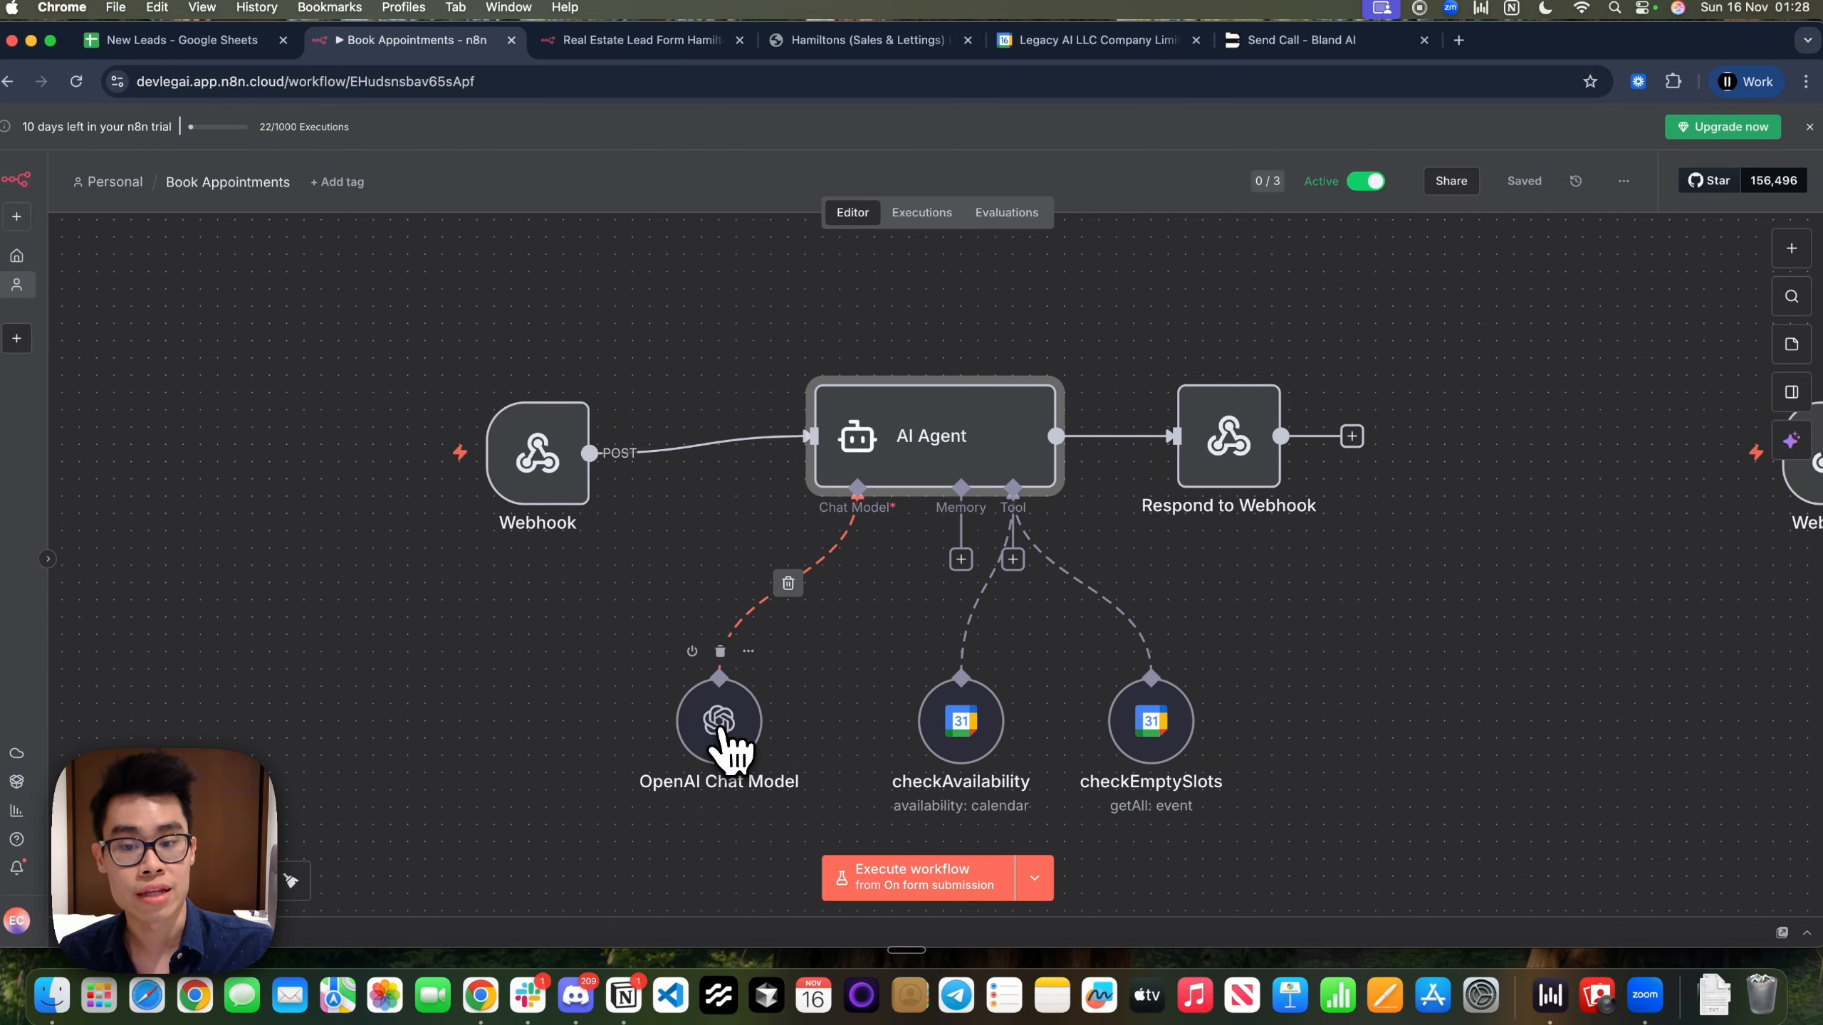
{"action": "double_click", "coordinate": [721, 743]}
{"action": "left_click", "coordinate": [1176, 132]}
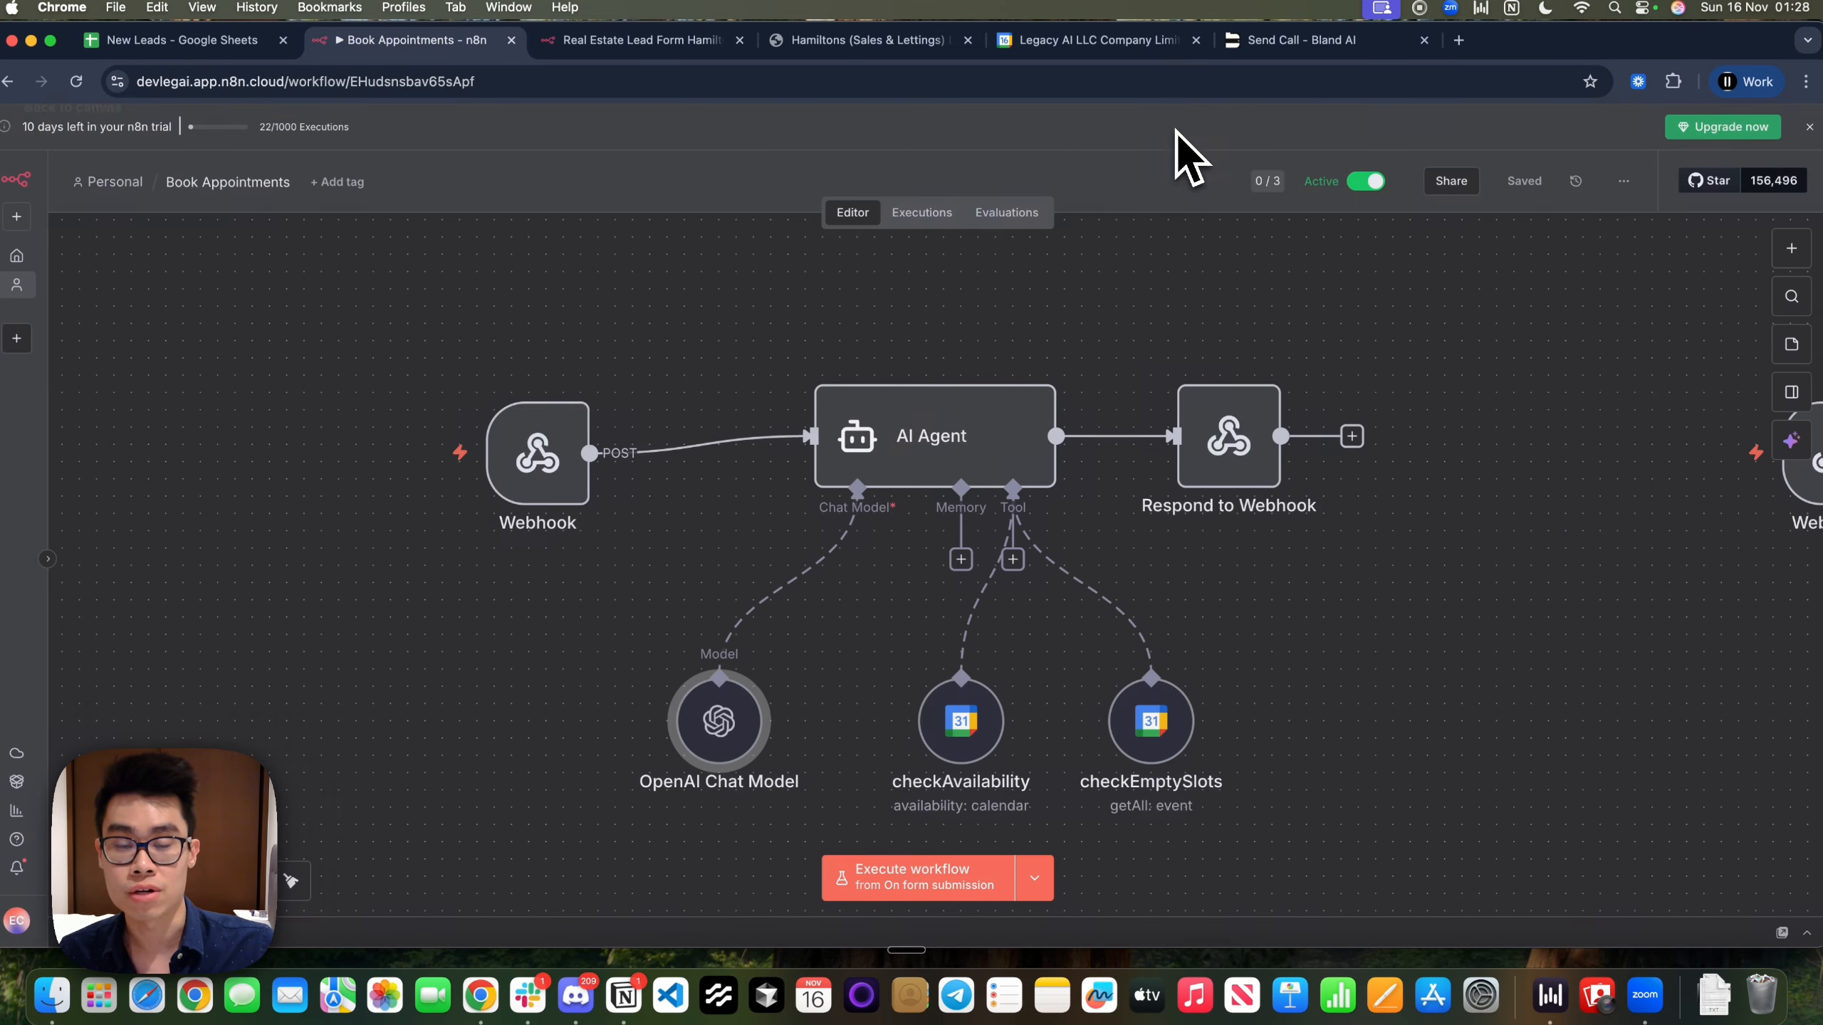
Try adding a Google Calendar Tool to the AI Agent, then delete it
{"action": "left_click", "coordinate": [1011, 560]}
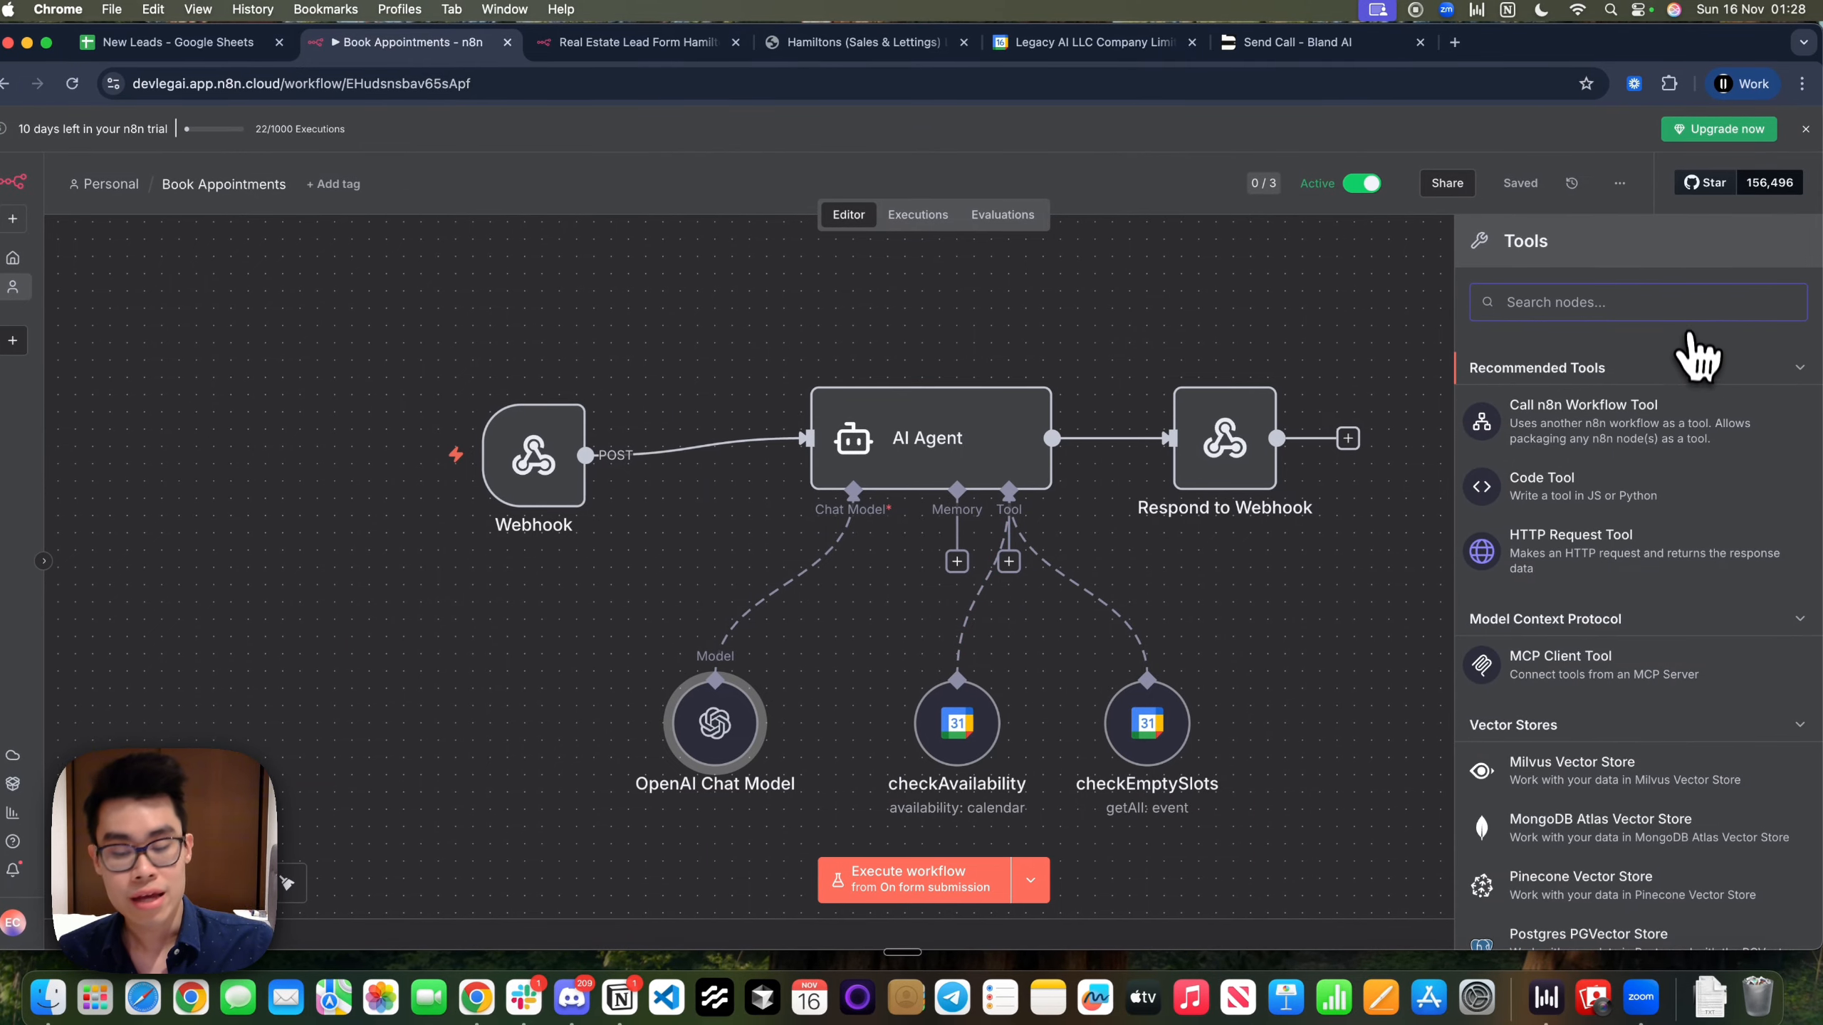
{"action": "type", "text": "csa"}
{"action": "type", "text": "le"}
{"action": "key", "text": "BackSpace"}
{"action": "key", "text": "BackSpace"}
{"action": "key", "text": "BackSpace"}
{"action": "key", "text": "BackSpace"}
{"action": "type", "text": "ale"}
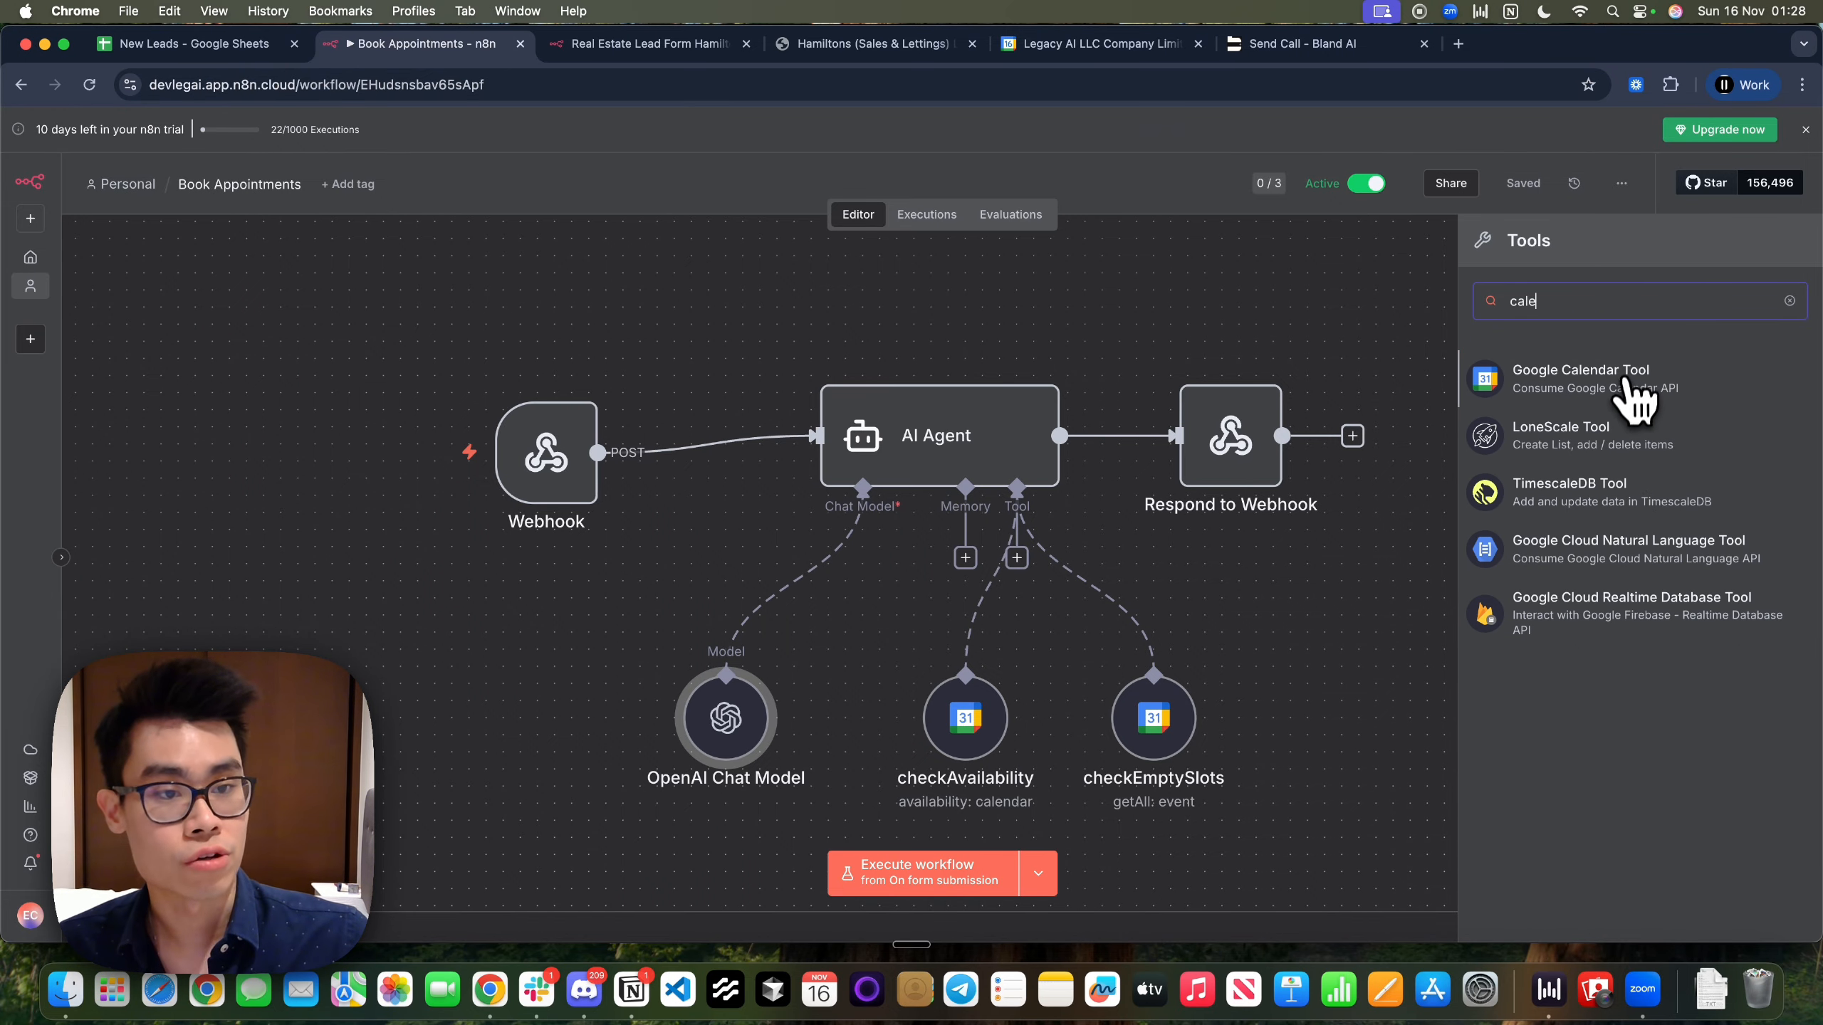
{"action": "left_click", "coordinate": [1630, 392]}
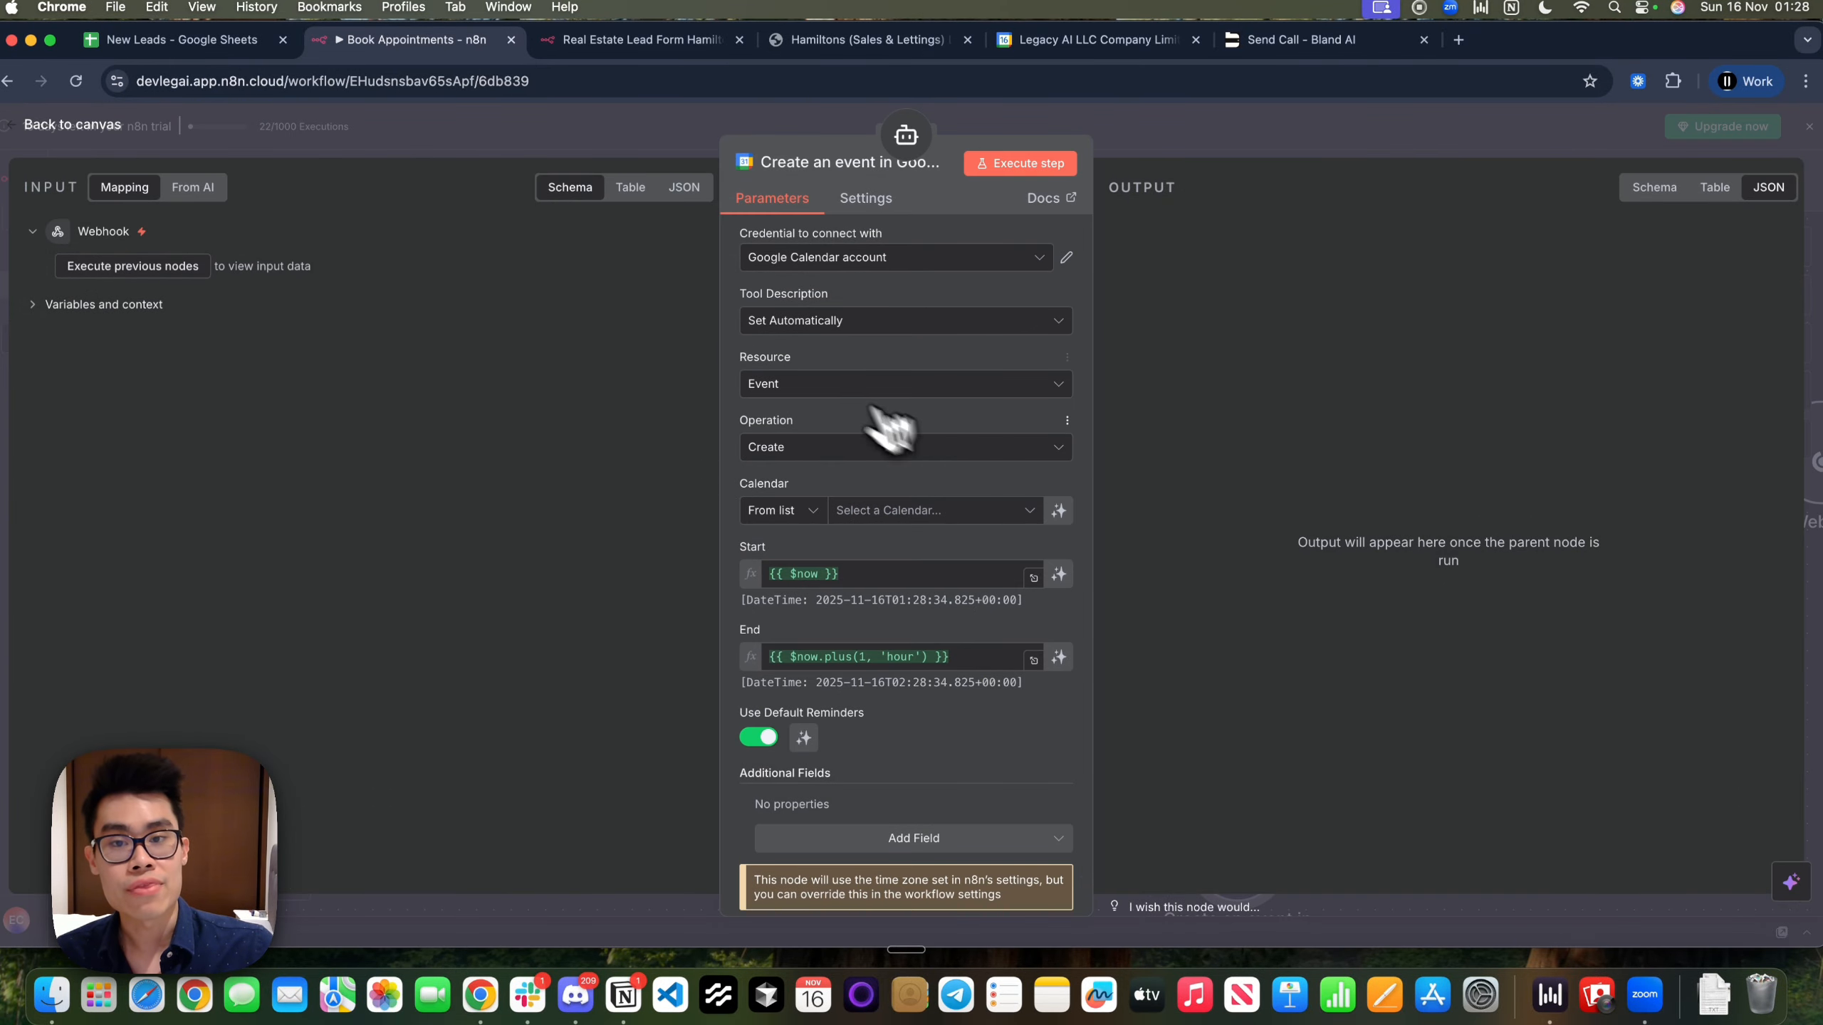
{"action": "key", "text": "Escape"}
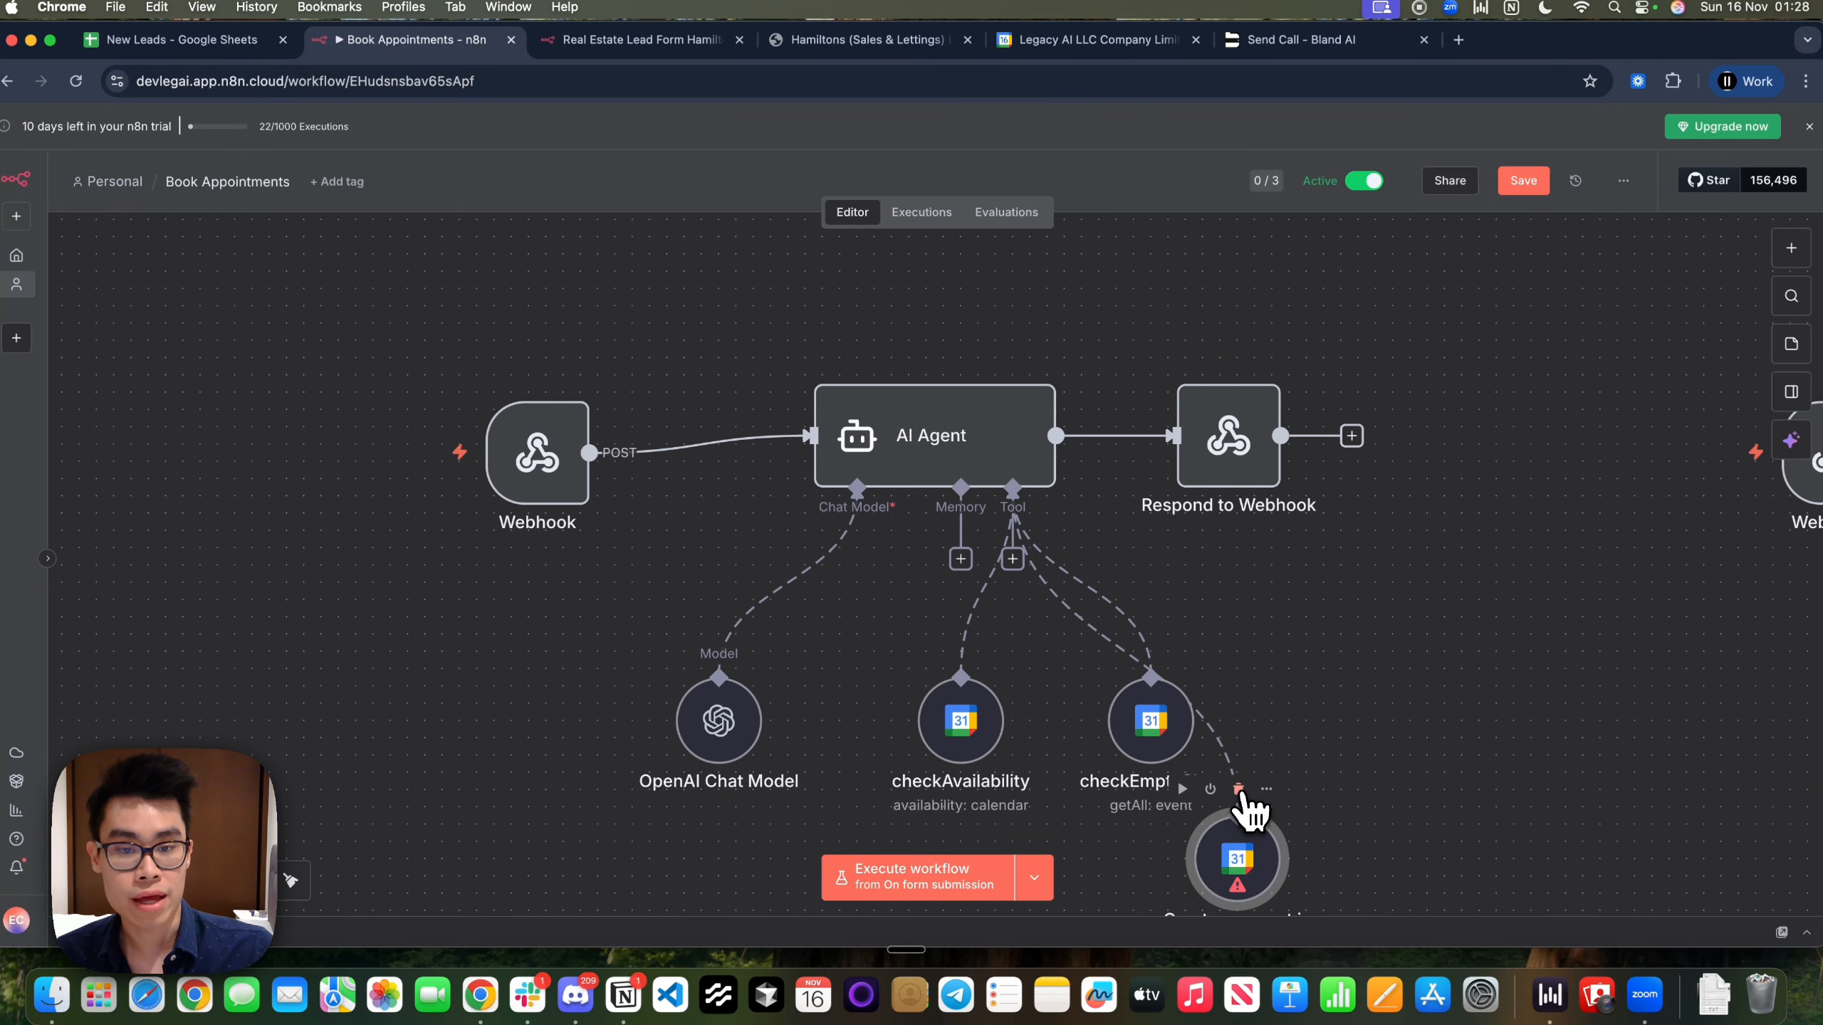
{"action": "left_click", "coordinate": [1238, 789]}
Read the checkAvailability tool's description, then open the AI Agent node
{"action": "double_click", "coordinate": [965, 740]}
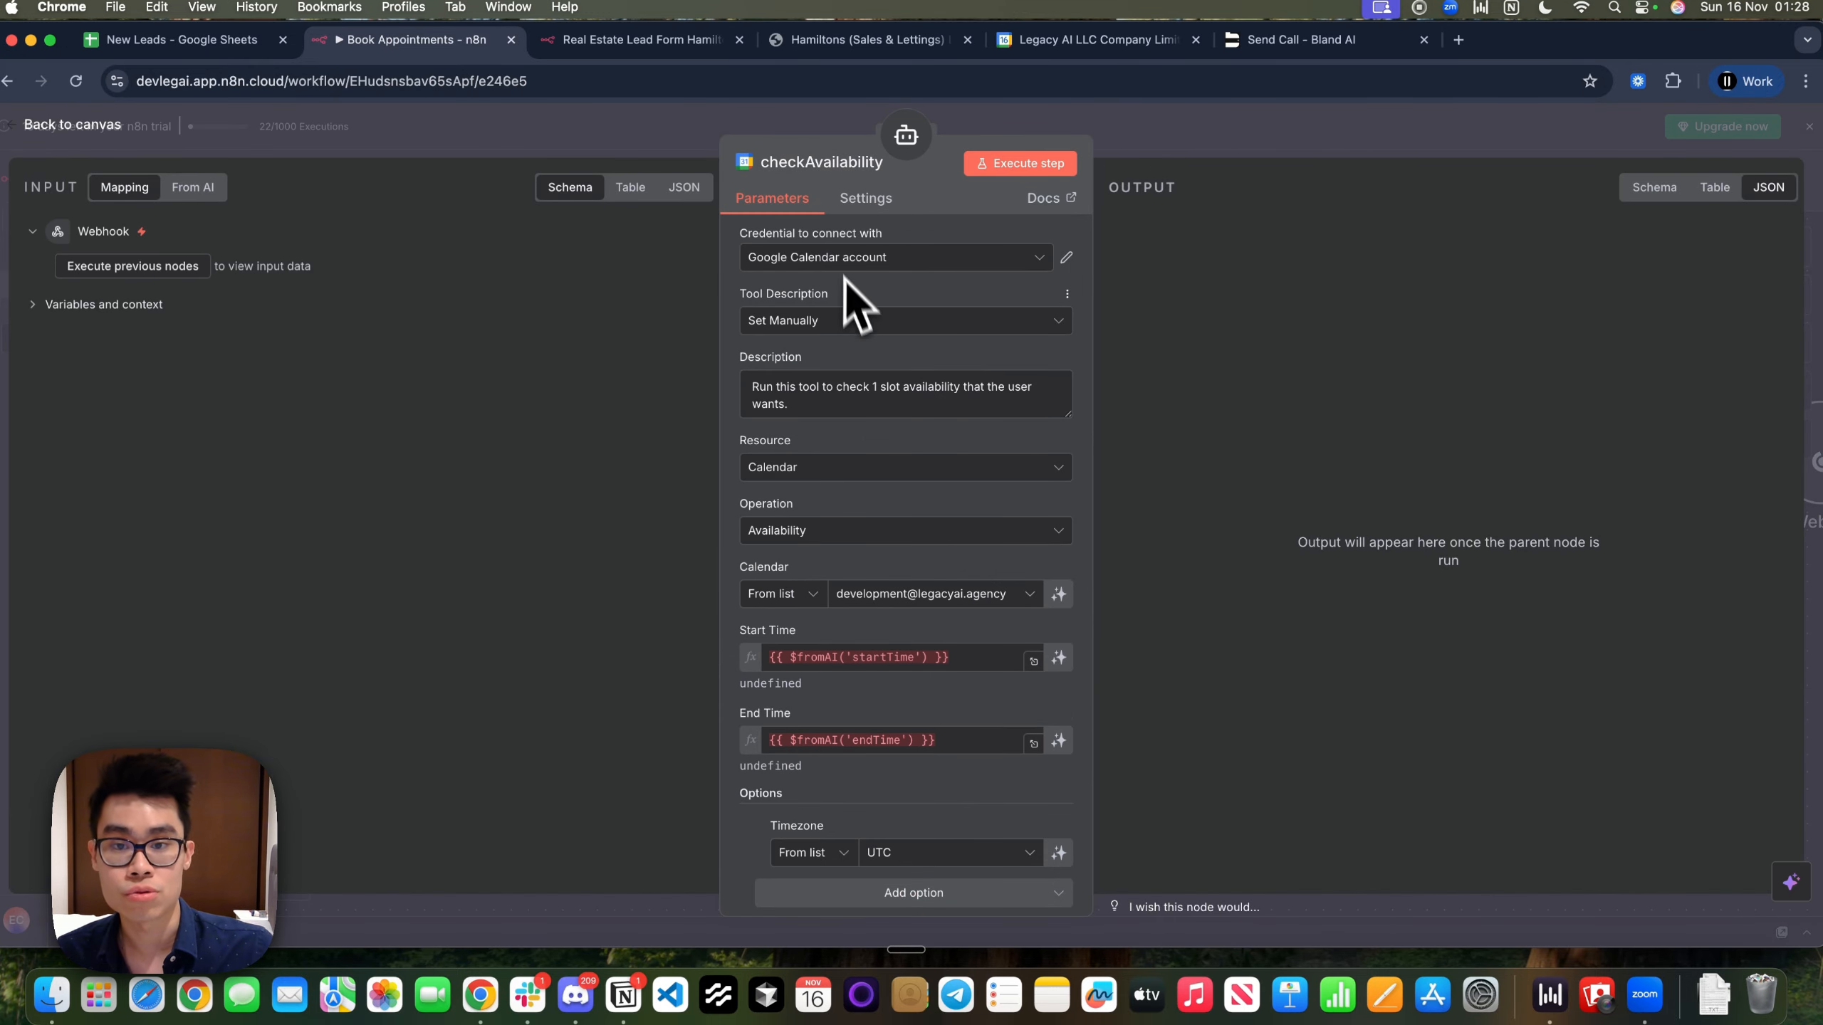
{"action": "left_click_drag", "start_coordinate": [820, 409], "coordinate": [750, 387]}
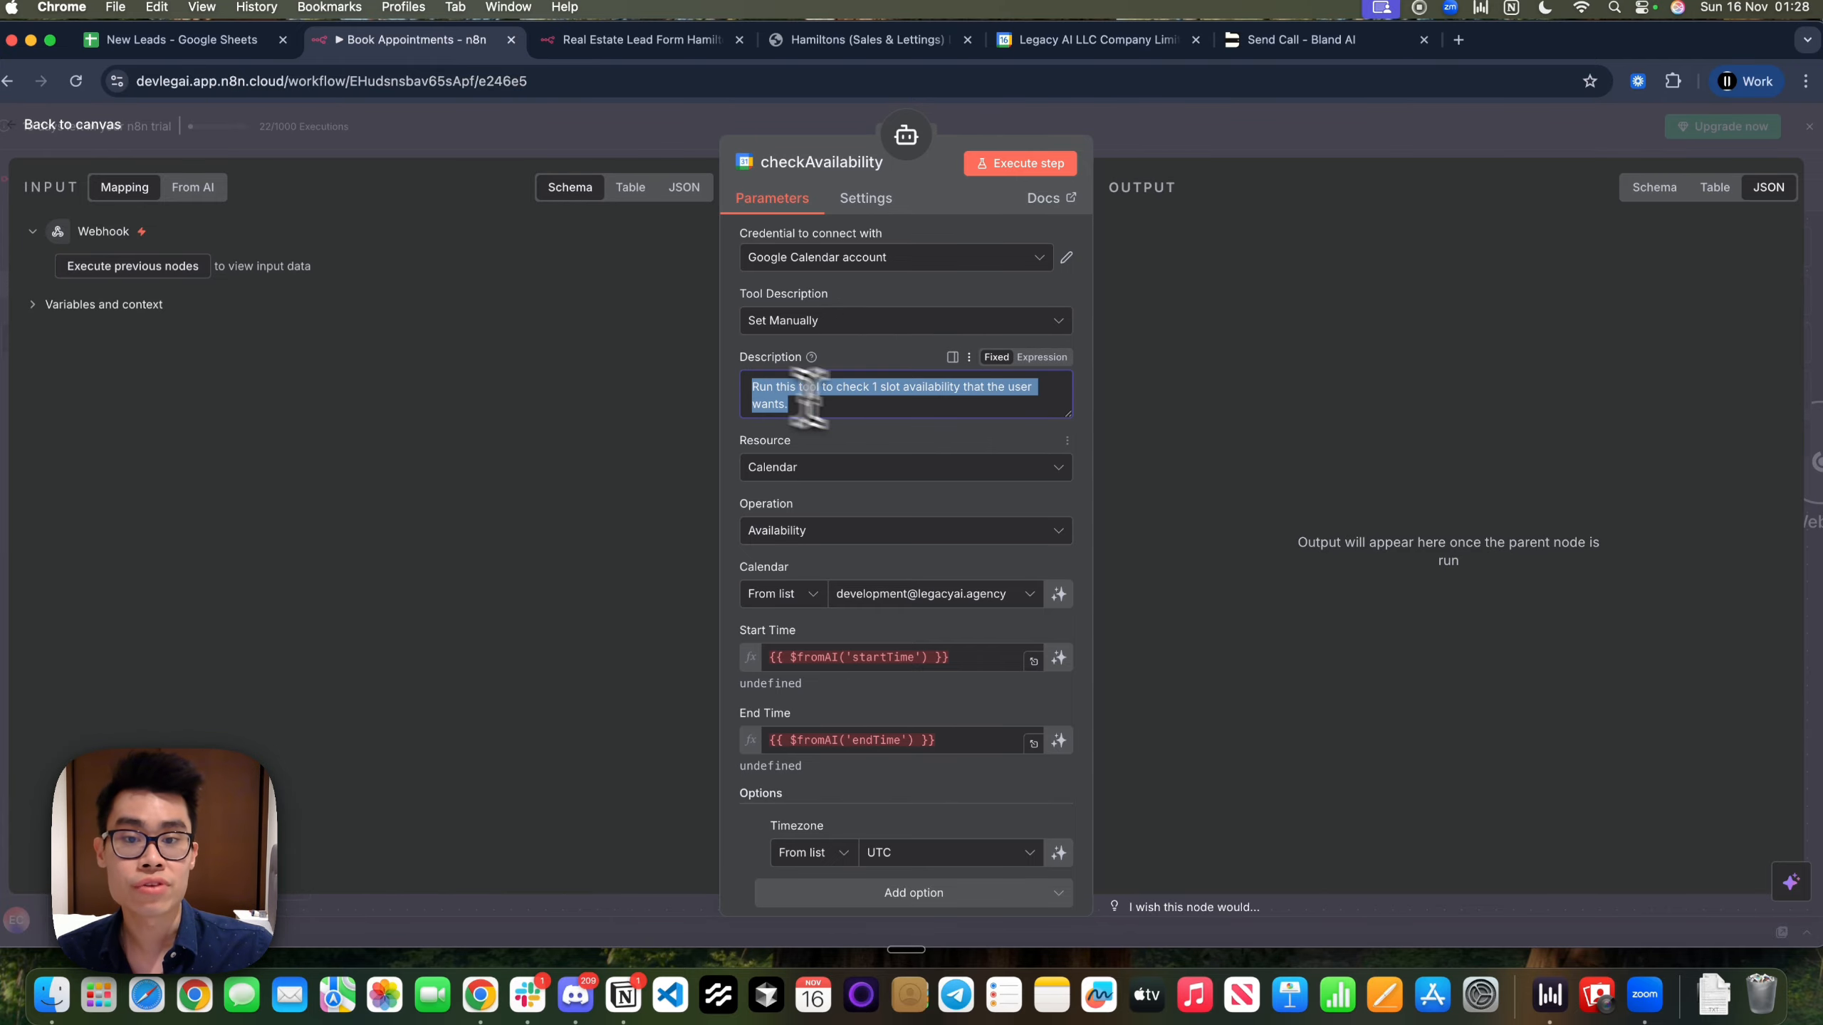
{"action": "scroll", "coordinate": [897, 419], "scroll_direction": "down", "scroll_amount": 1}
{"action": "scroll", "coordinate": [901, 416], "scroll_direction": "up", "scroll_amount": 1}
{"action": "left_click", "coordinate": [1217, 153]}
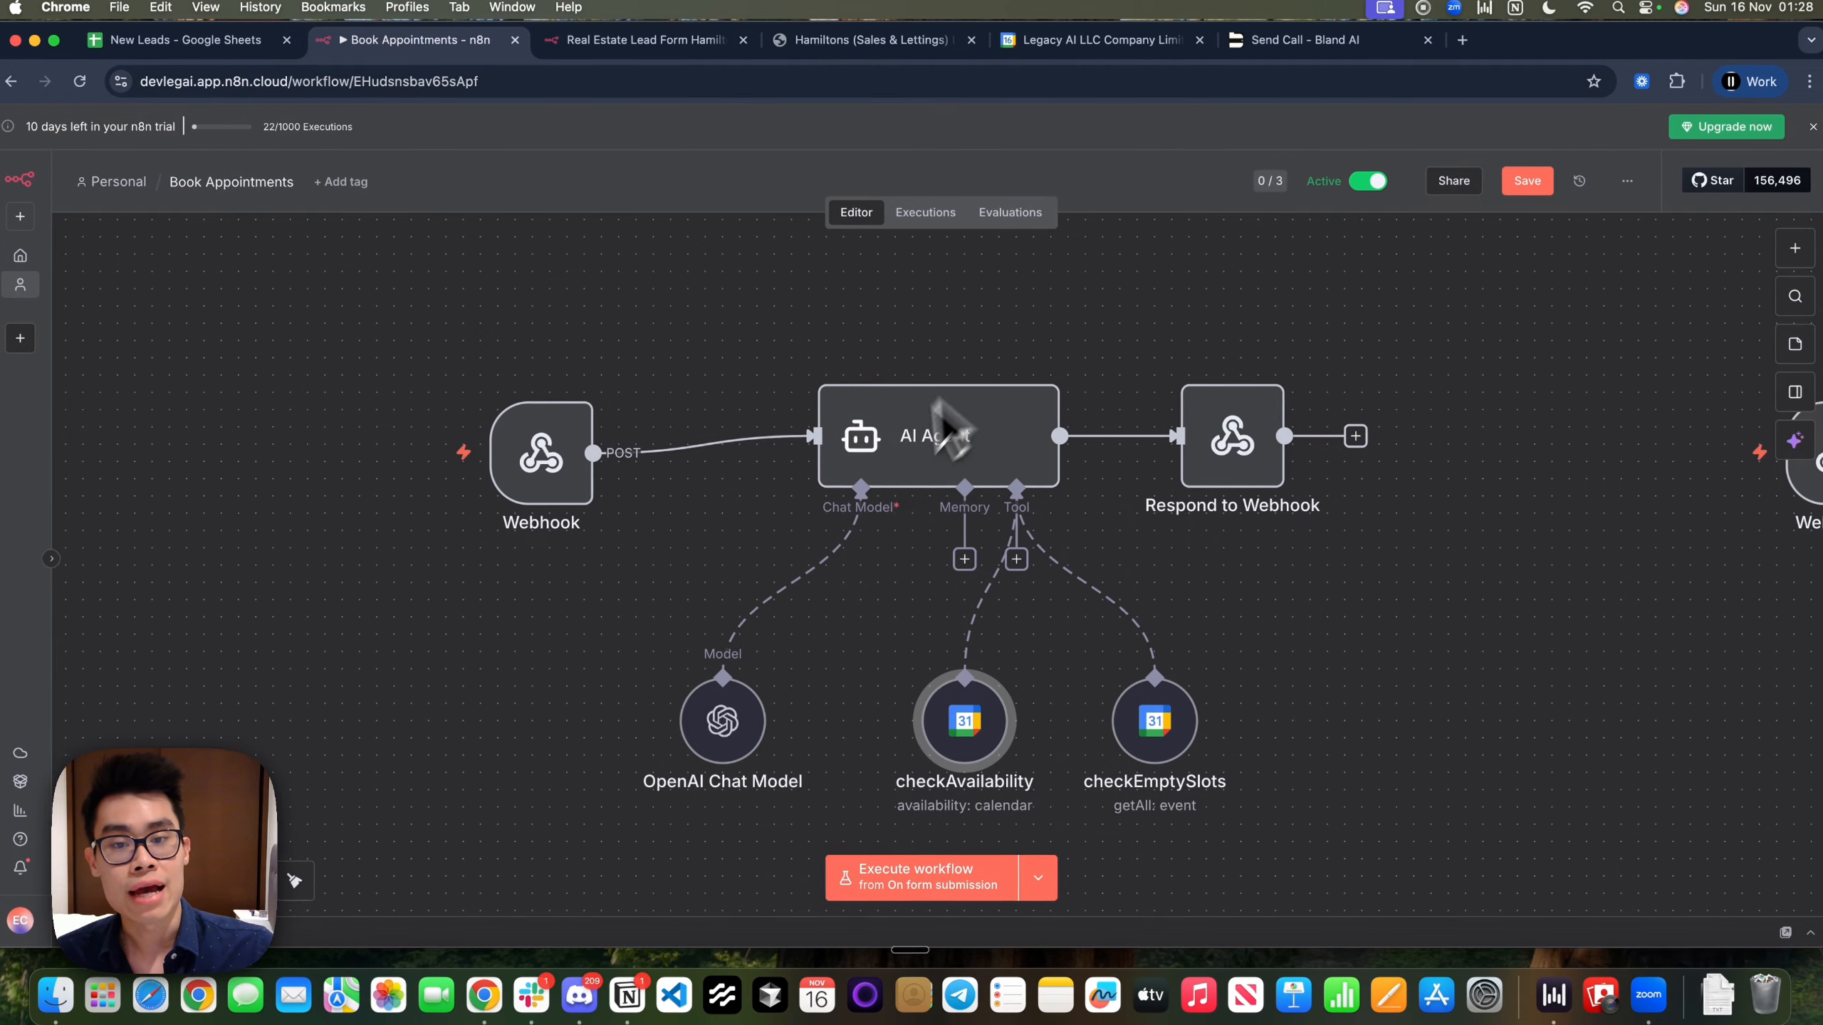
{"action": "double_click", "coordinate": [887, 477]}
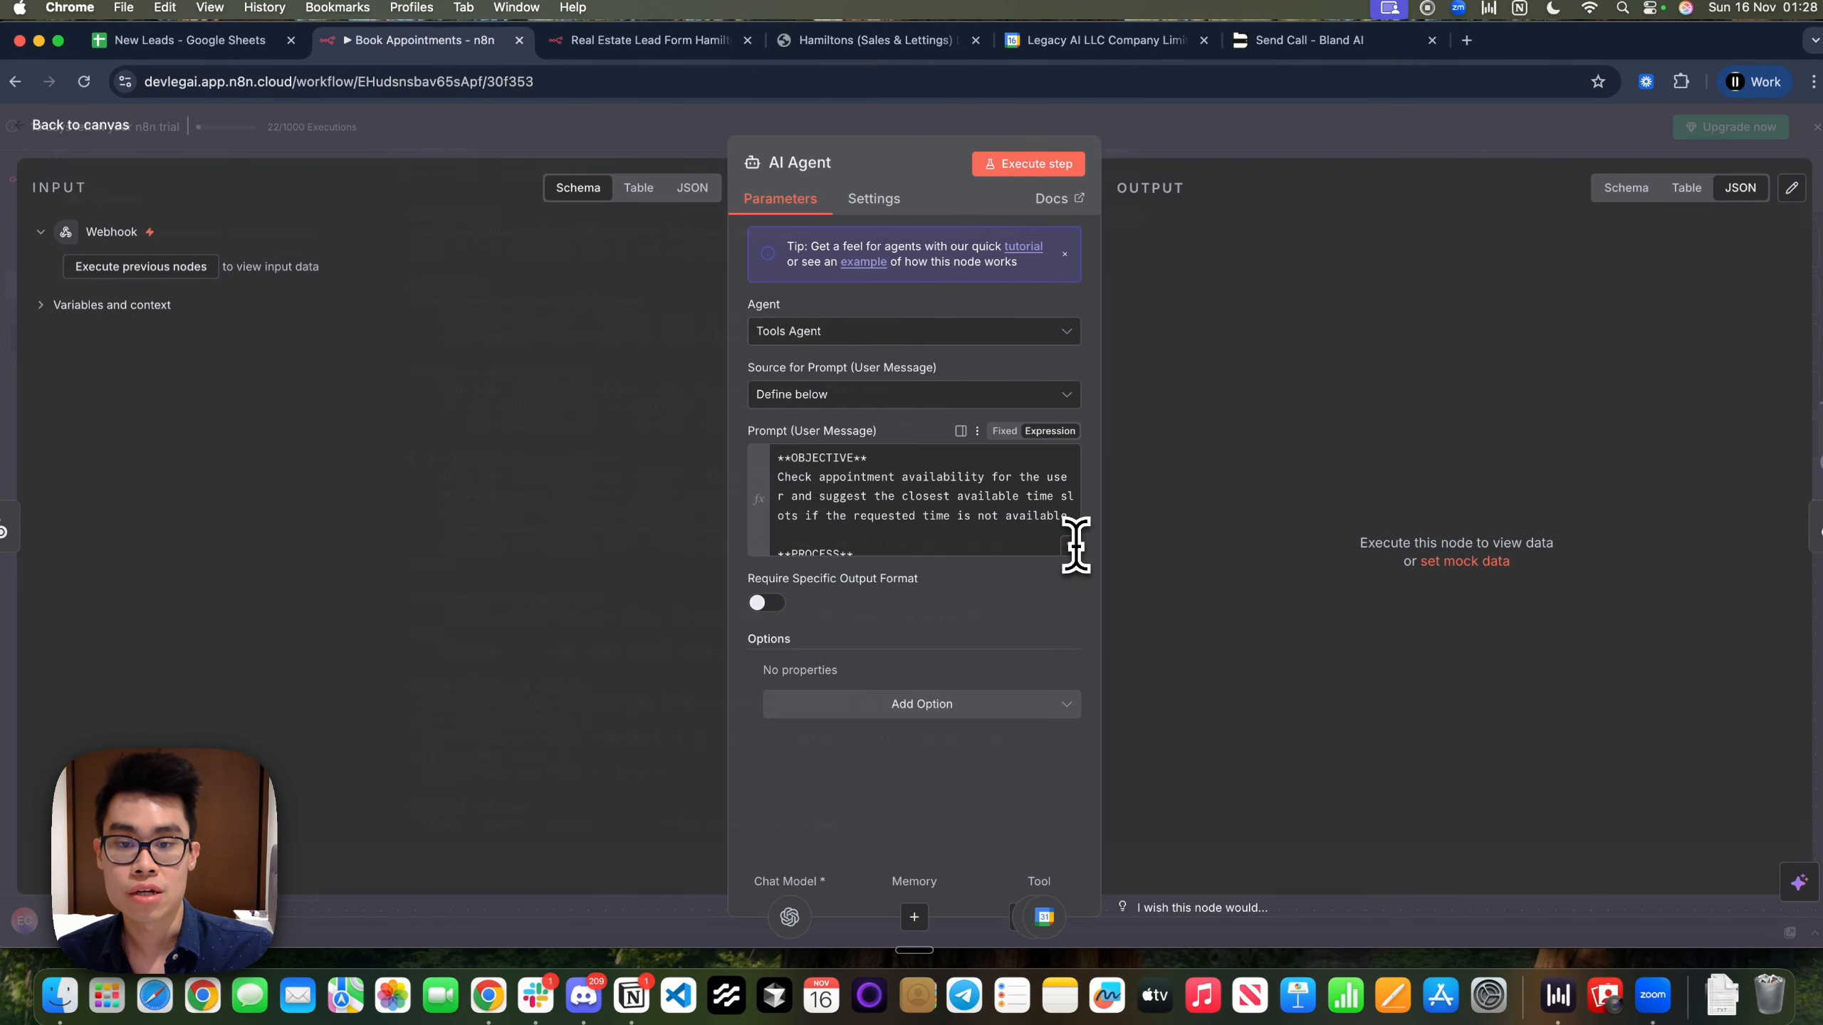
Expand the agent prompt and review its objective and timezone-to-UTC process steps
{"action": "left_click", "coordinate": [1072, 547]}
{"action": "left_click_drag", "start_coordinate": [446, 250], "coordinate": [651, 283]}
{"action": "left_click", "coordinate": [776, 307]}
{"action": "left_click", "coordinate": [565, 241]}
{"action": "left_click", "coordinate": [651, 284]}
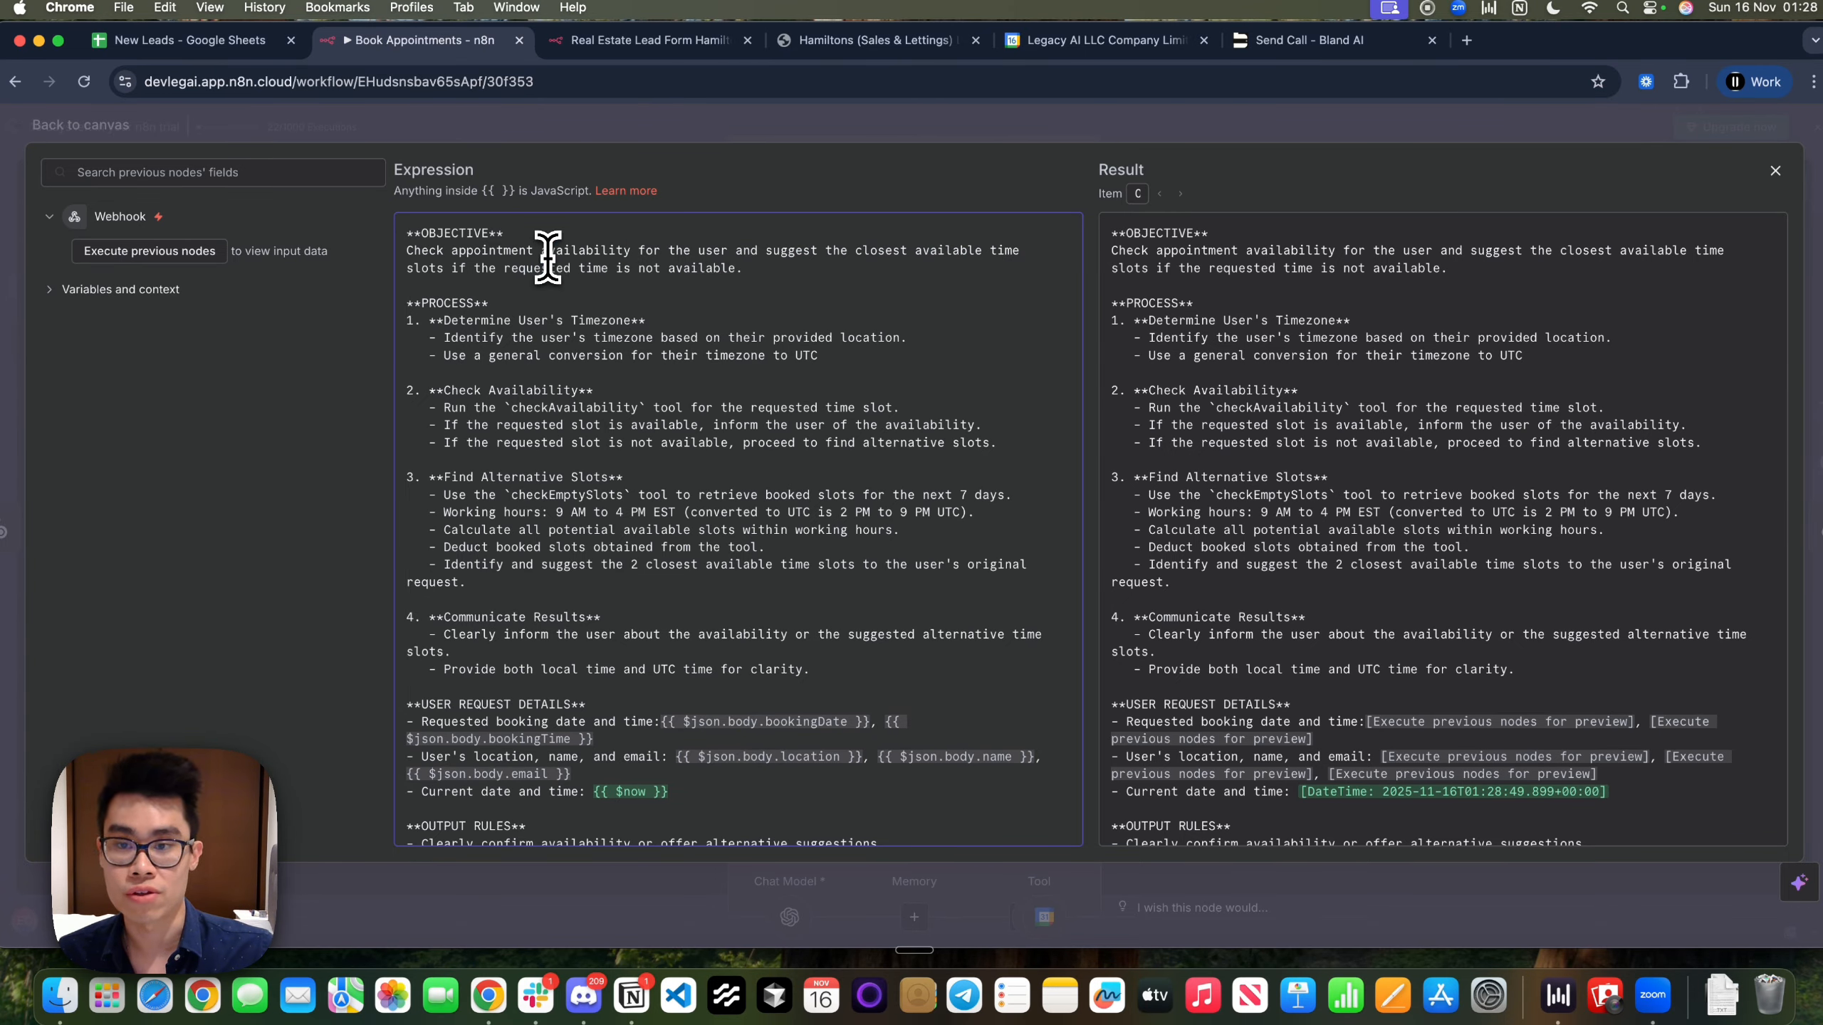
{"action": "mouse_move", "coordinate": [419, 305]}
{"action": "left_mouse_down"}
{"action": "mouse_move", "coordinate": [517, 525]}
{"action": "mouse_move", "coordinate": [602, 586]}
{"action": "mouse_move", "coordinate": [404, 324]}
{"action": "left_mouse_up"}
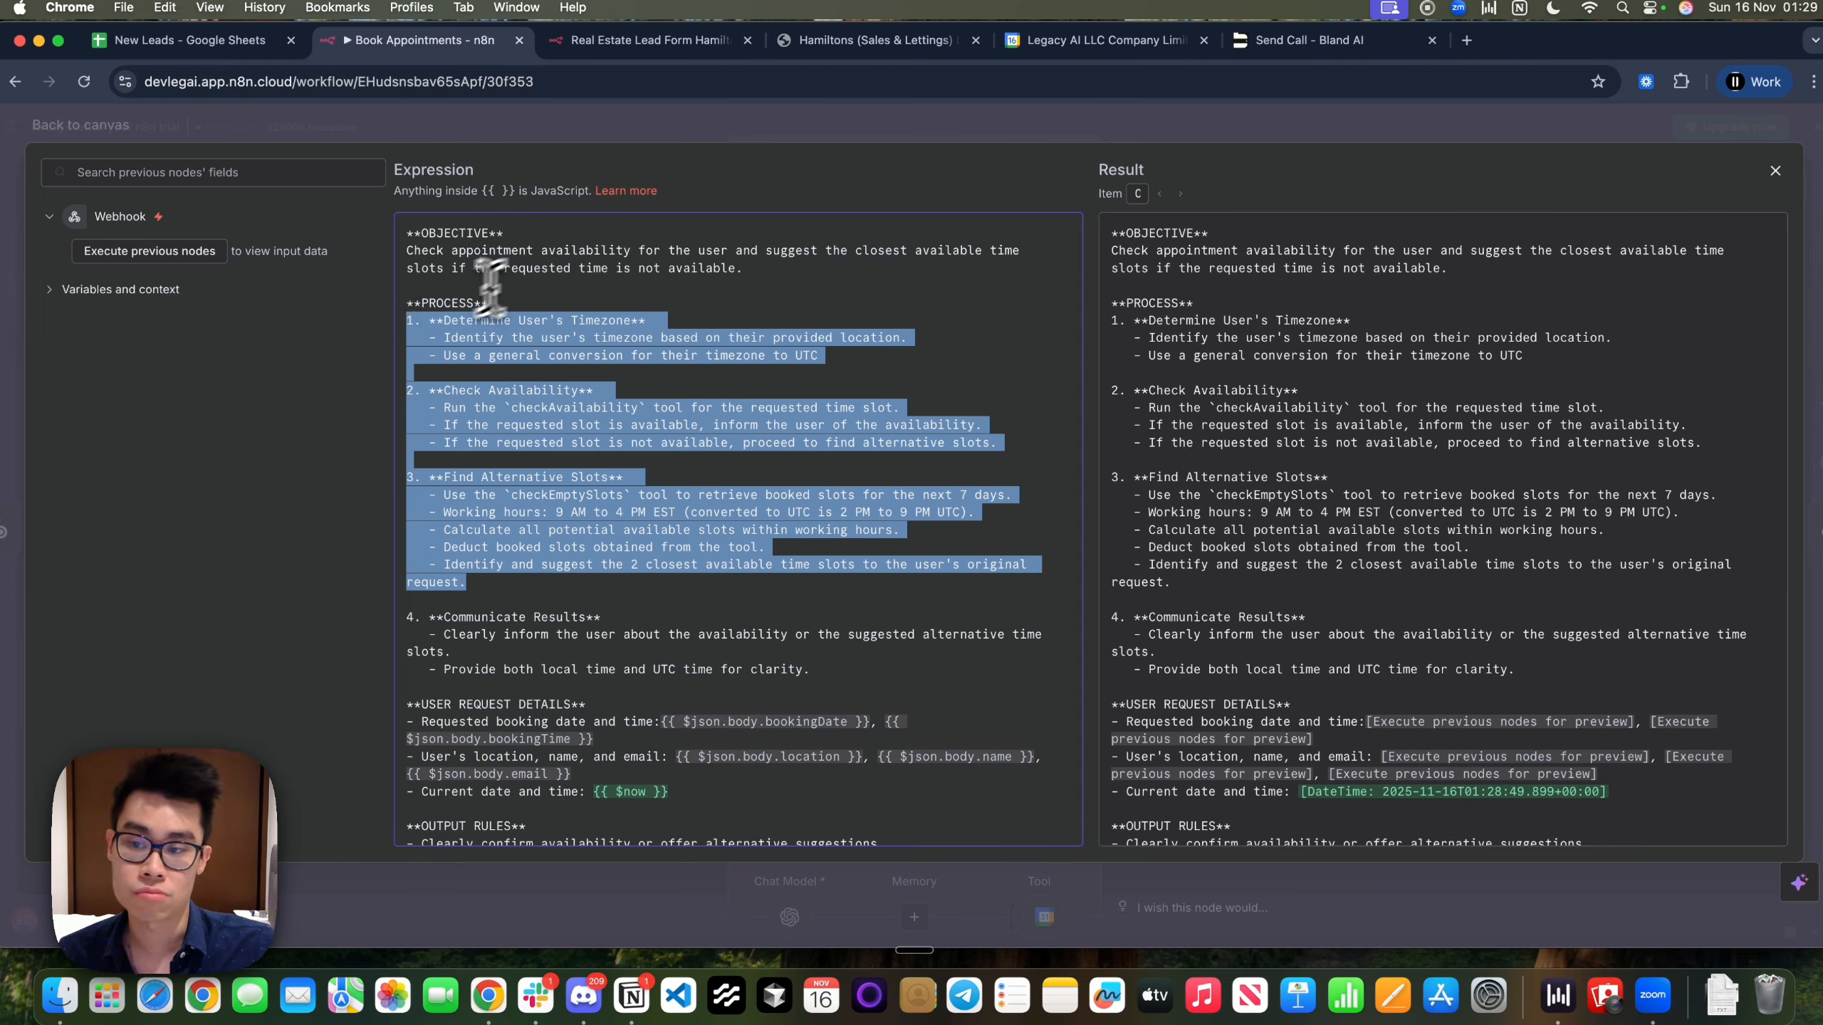
{"action": "left_click", "coordinate": [514, 341]}
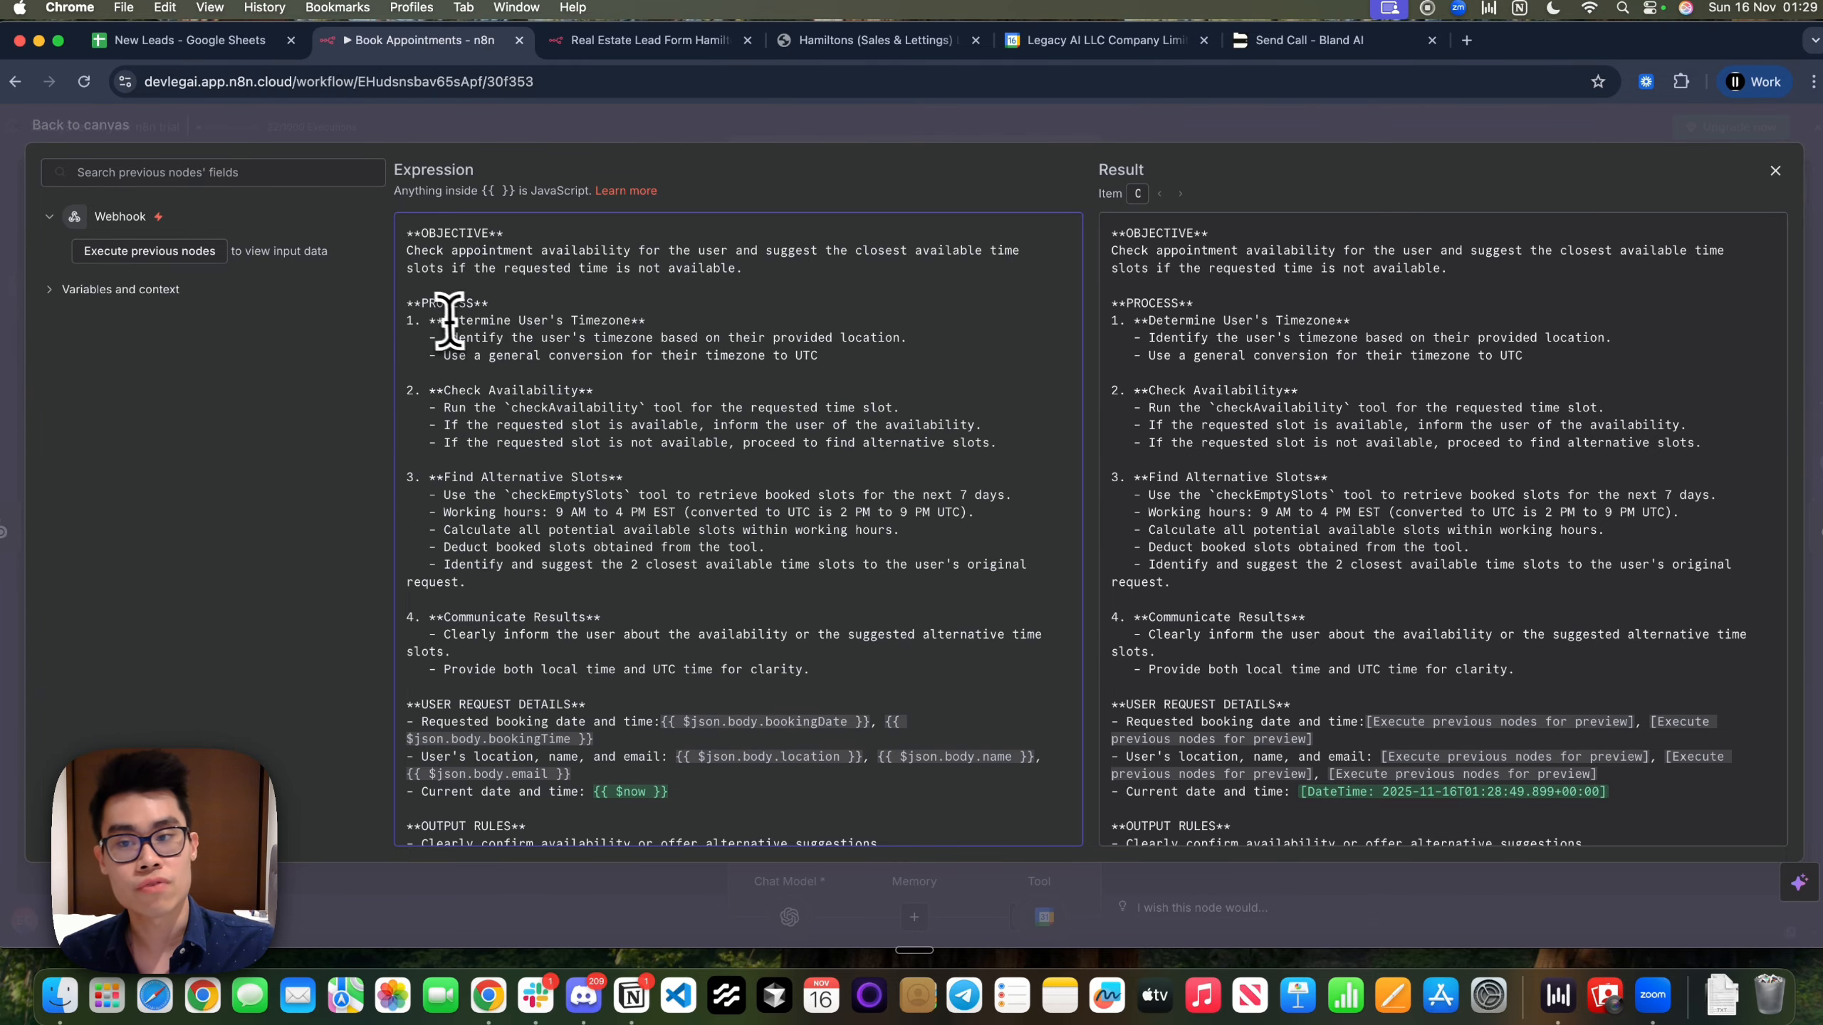
{"action": "left_click_drag", "start_coordinate": [439, 320], "coordinate": [619, 319]}
{"action": "left_click", "coordinate": [619, 318]}
{"action": "left_click_drag", "start_coordinate": [479, 337], "coordinate": [822, 357]}
{"action": "left_click", "coordinate": [948, 345]}
{"action": "left_click", "coordinate": [520, 348]}
{"action": "left_click", "coordinate": [874, 360]}
{"action": "left_click", "coordinate": [943, 375]}
Review the checkAvailability, slot-available/not-available and communicate-results instructions, including the bookingDate reference
{"action": "scroll", "coordinate": [836, 531], "scroll_direction": "down", "scroll_amount": 2}
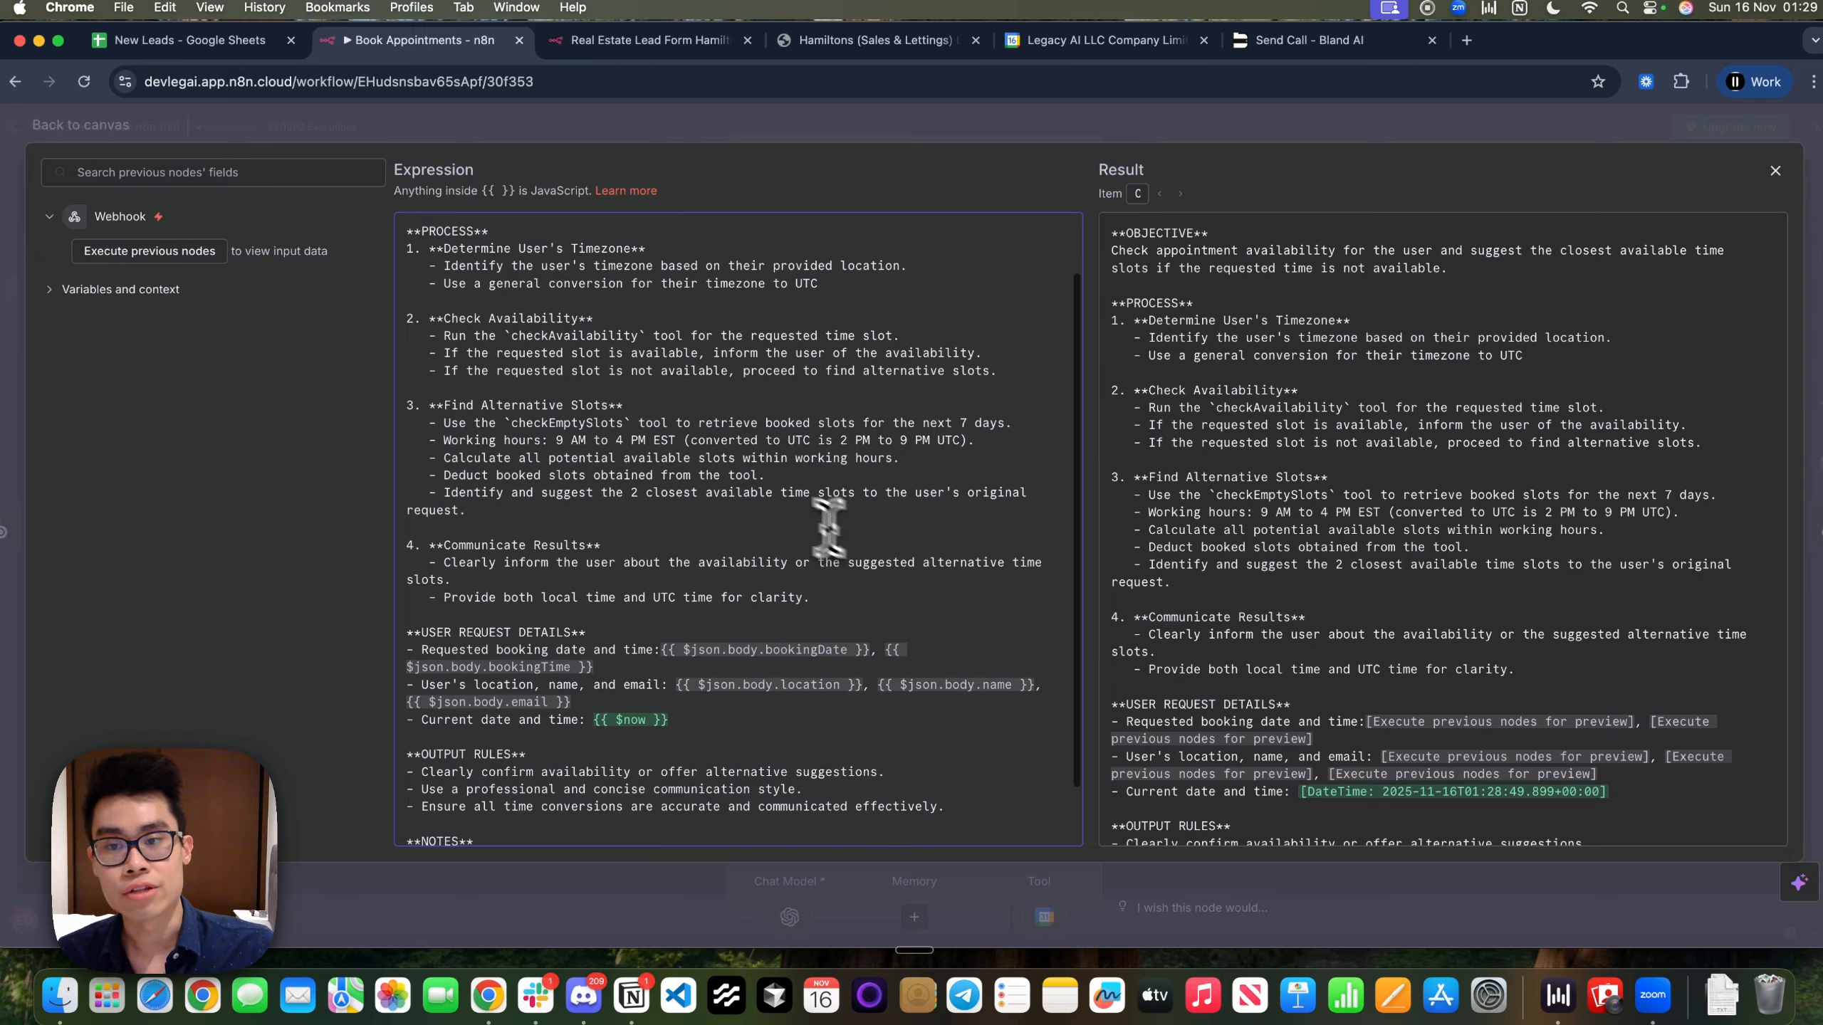
{"action": "left_click_drag", "start_coordinate": [506, 335], "coordinate": [944, 327]}
{"action": "left_click", "coordinate": [943, 326]}
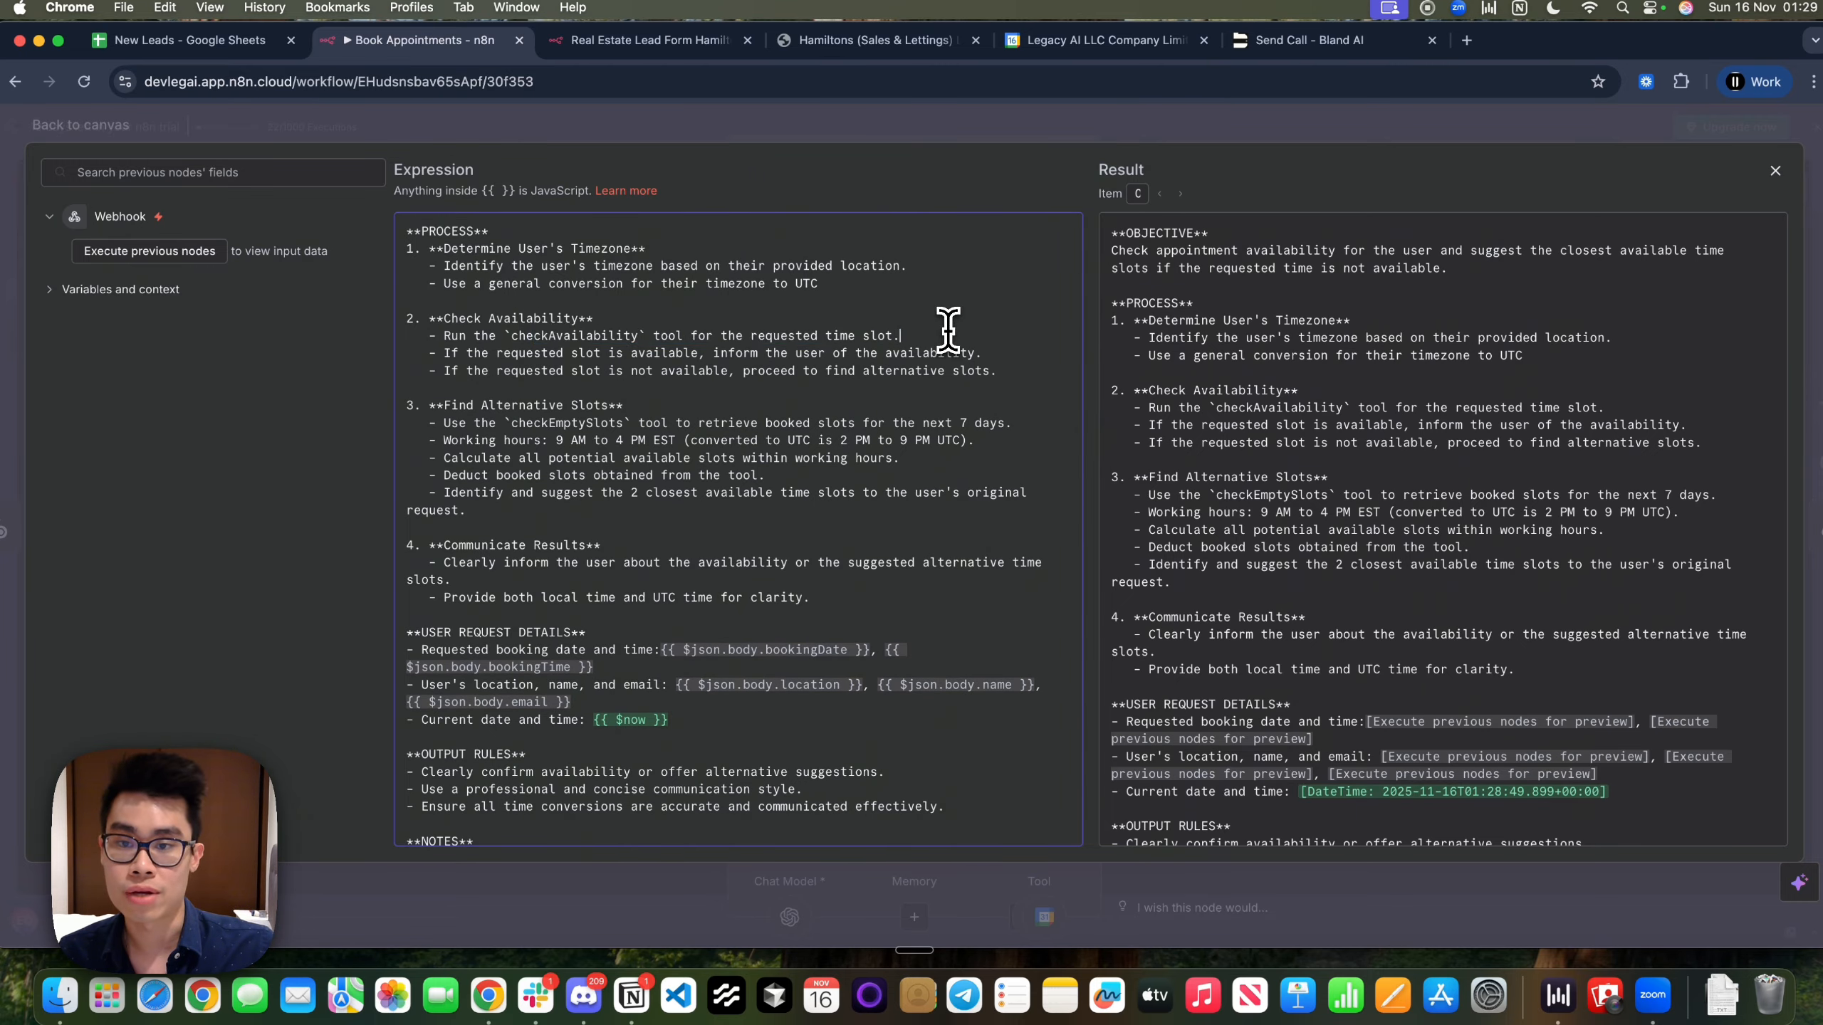
{"action": "left_click_drag", "start_coordinate": [496, 354], "coordinate": [990, 352]}
{"action": "left_click", "coordinate": [987, 352]}
{"action": "left_click_drag", "start_coordinate": [511, 370], "coordinate": [902, 391]}
{"action": "scroll", "coordinate": [1000, 372], "scroll_direction": "down", "scroll_amount": 2}
{"action": "left_click_drag", "start_coordinate": [444, 501], "coordinate": [753, 685]}
{"action": "left_click", "coordinate": [752, 676]}
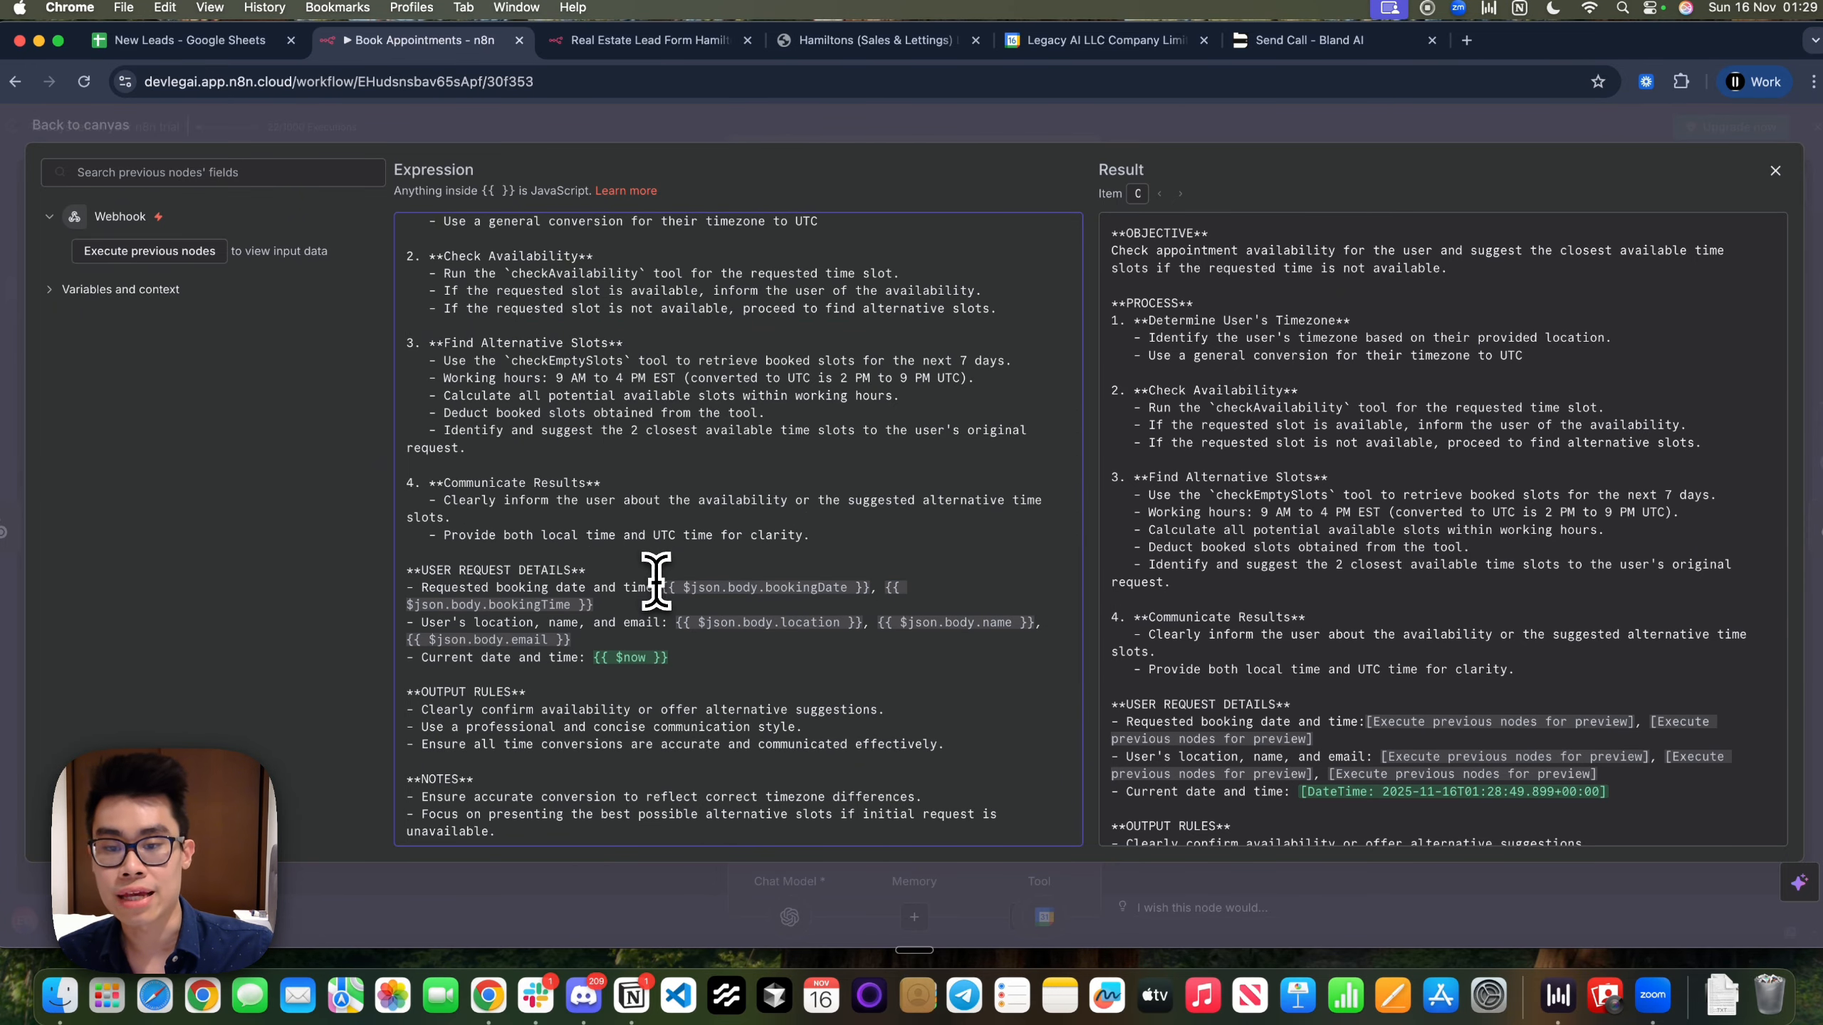
{"action": "left_click_drag", "start_coordinate": [661, 585], "coordinate": [867, 585]}
Compare the prompt's request details with Bland's bookingDate and bookingTime webhook body fields
{"action": "key", "text": "ctrl+Left"}
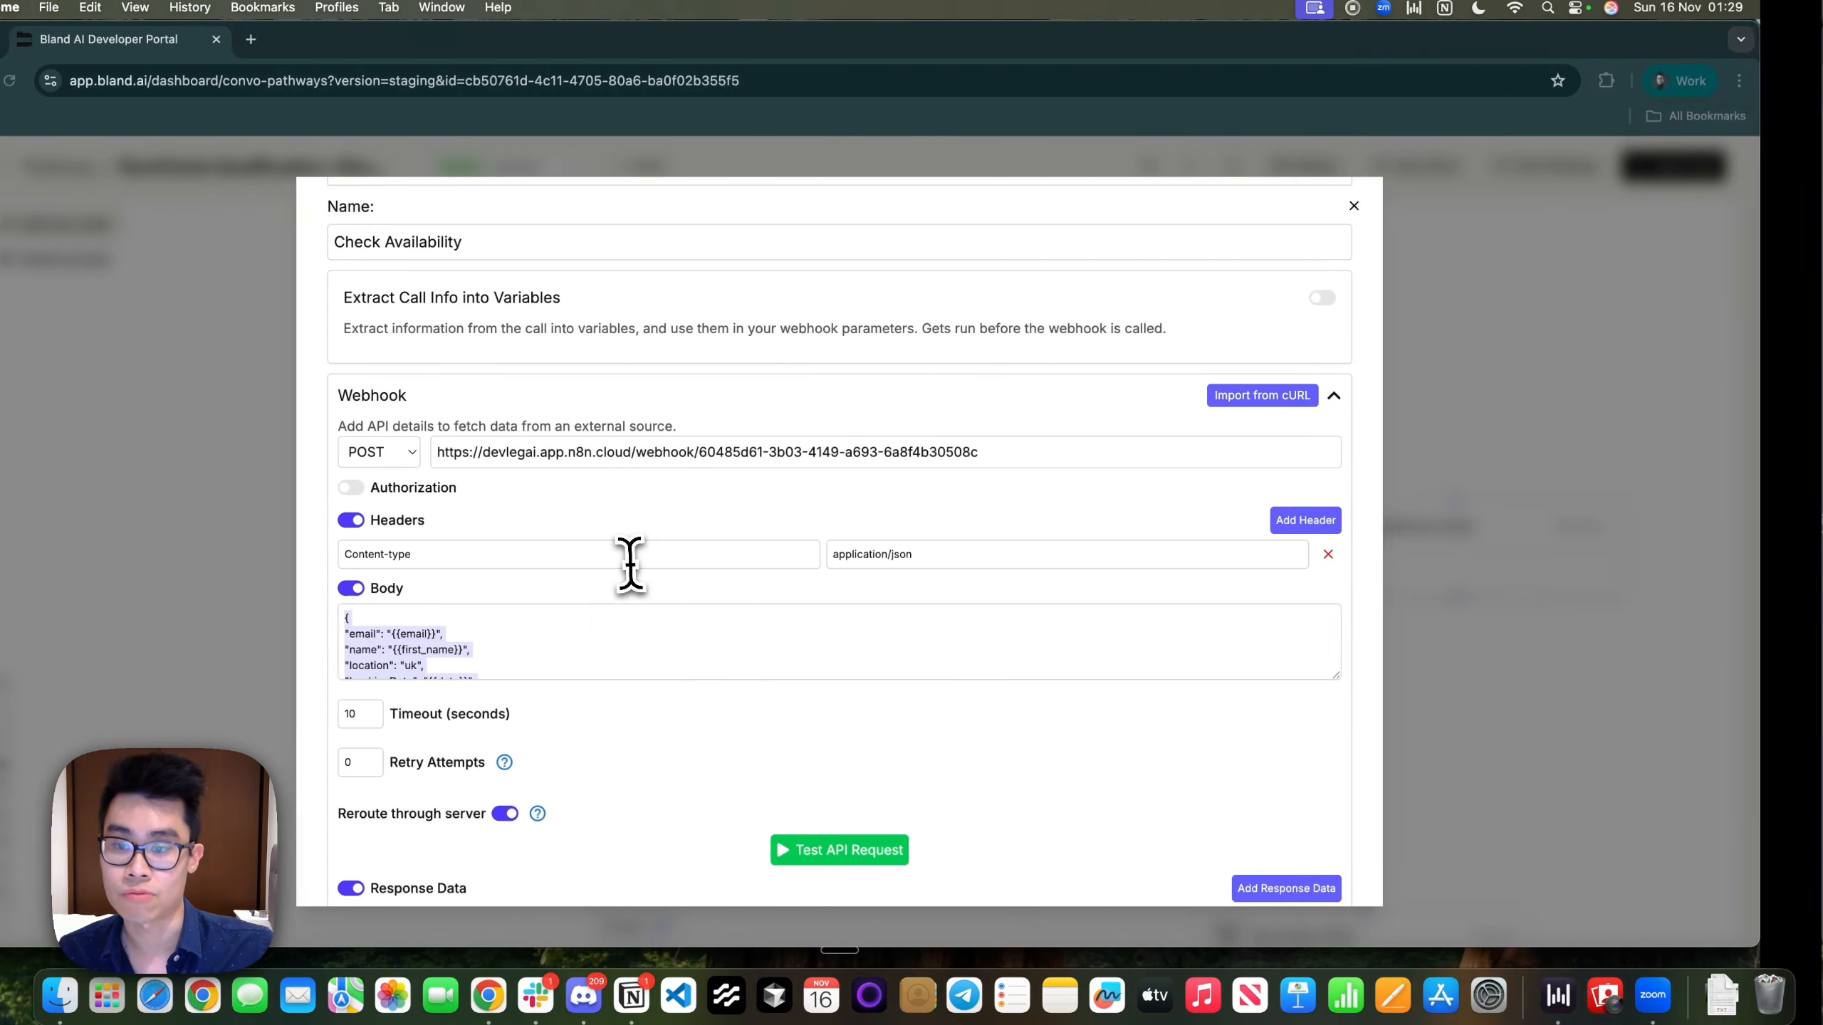
{"action": "scroll", "coordinate": [572, 629], "scroll_direction": "down", "scroll_amount": 2}
{"action": "left_click", "coordinate": [537, 657]}
{"action": "left_click_drag", "start_coordinate": [572, 661], "coordinate": [415, 642]}
{"action": "key", "text": "ctrl+Right"}
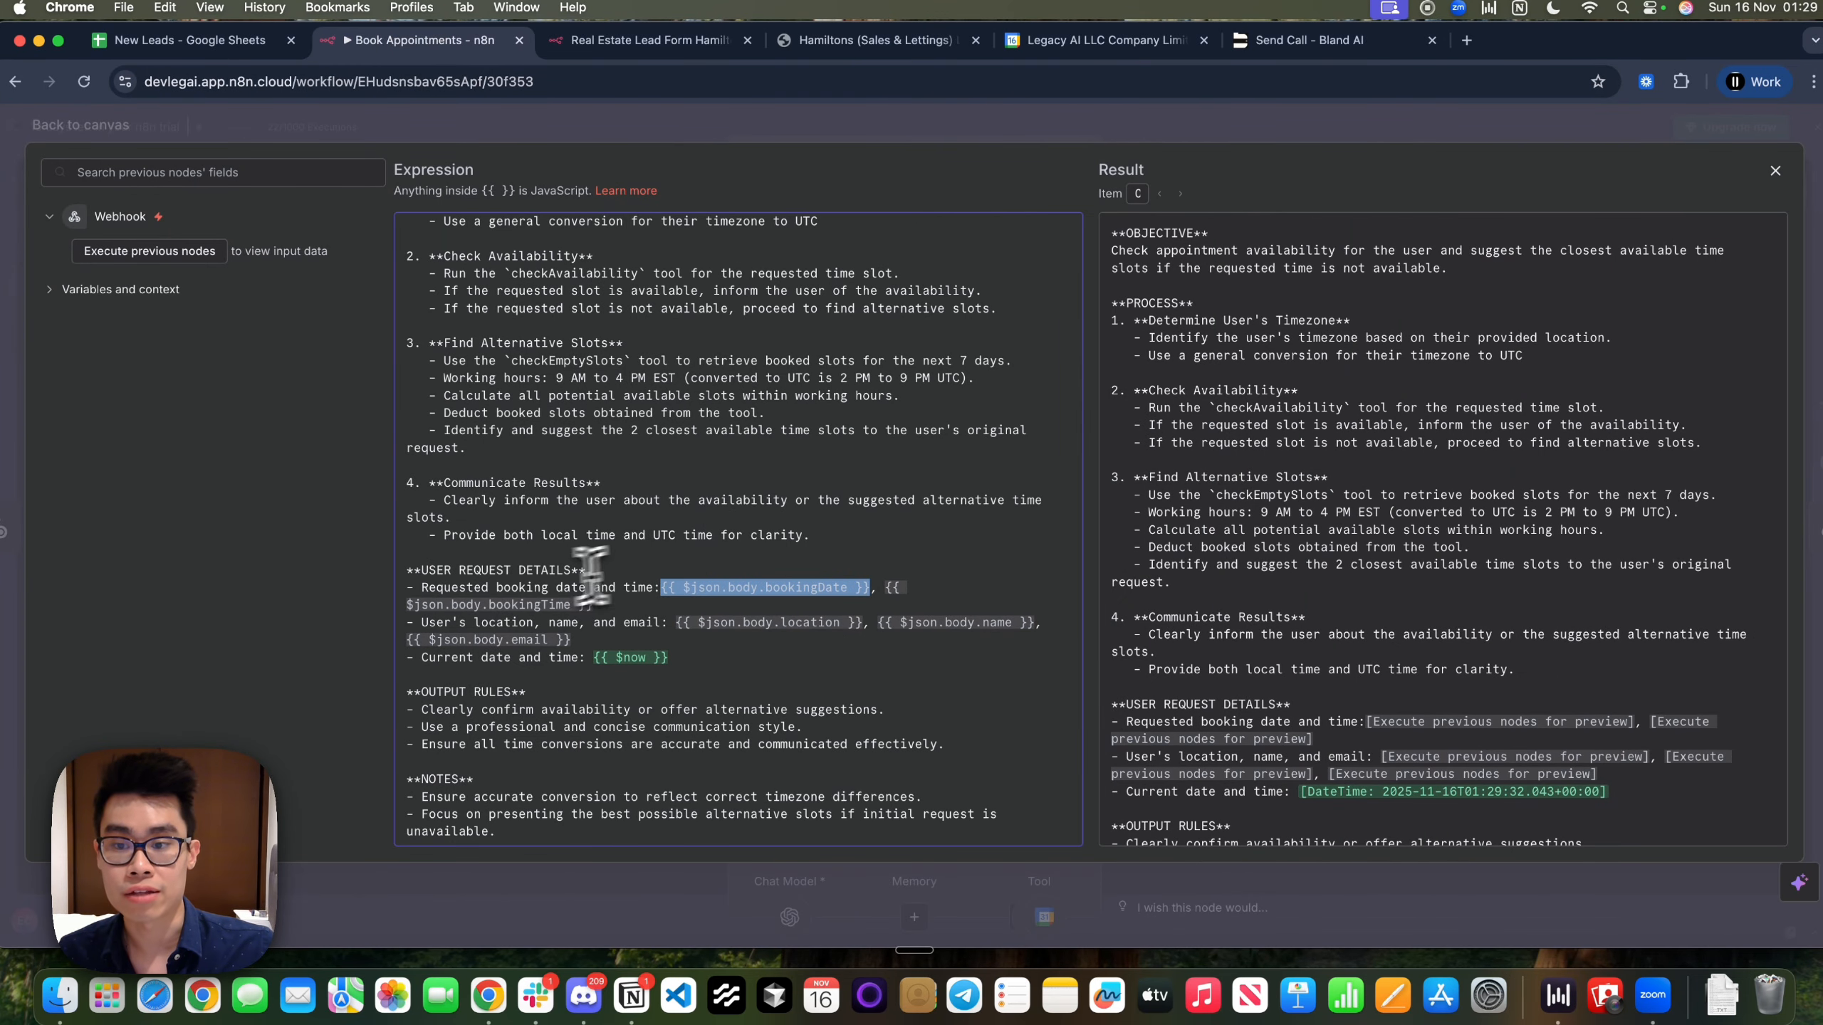
{"action": "left_click_drag", "start_coordinate": [430, 571], "coordinate": [1013, 671]}
{"action": "left_click", "coordinate": [691, 656]}
{"action": "key", "text": "ctrl+Left"}
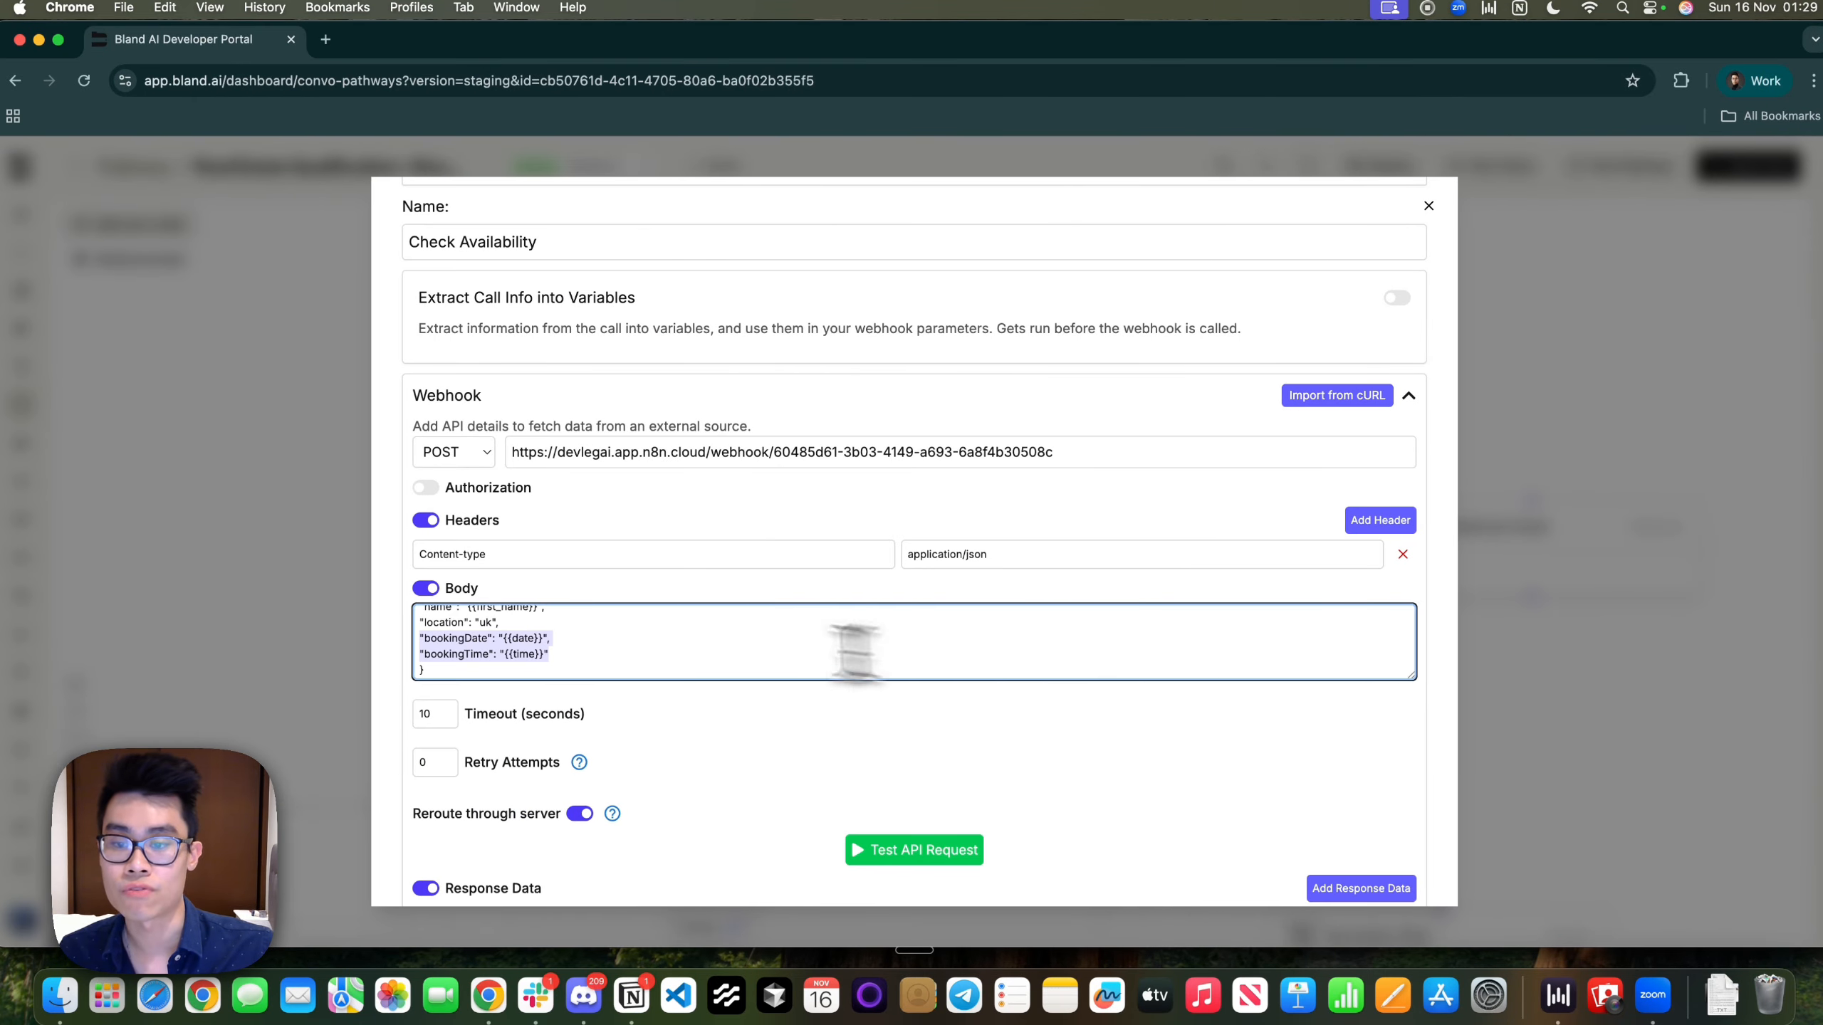
{"action": "left_click", "coordinate": [602, 655]}
{"action": "left_click_drag", "start_coordinate": [605, 672], "coordinate": [490, 575]}
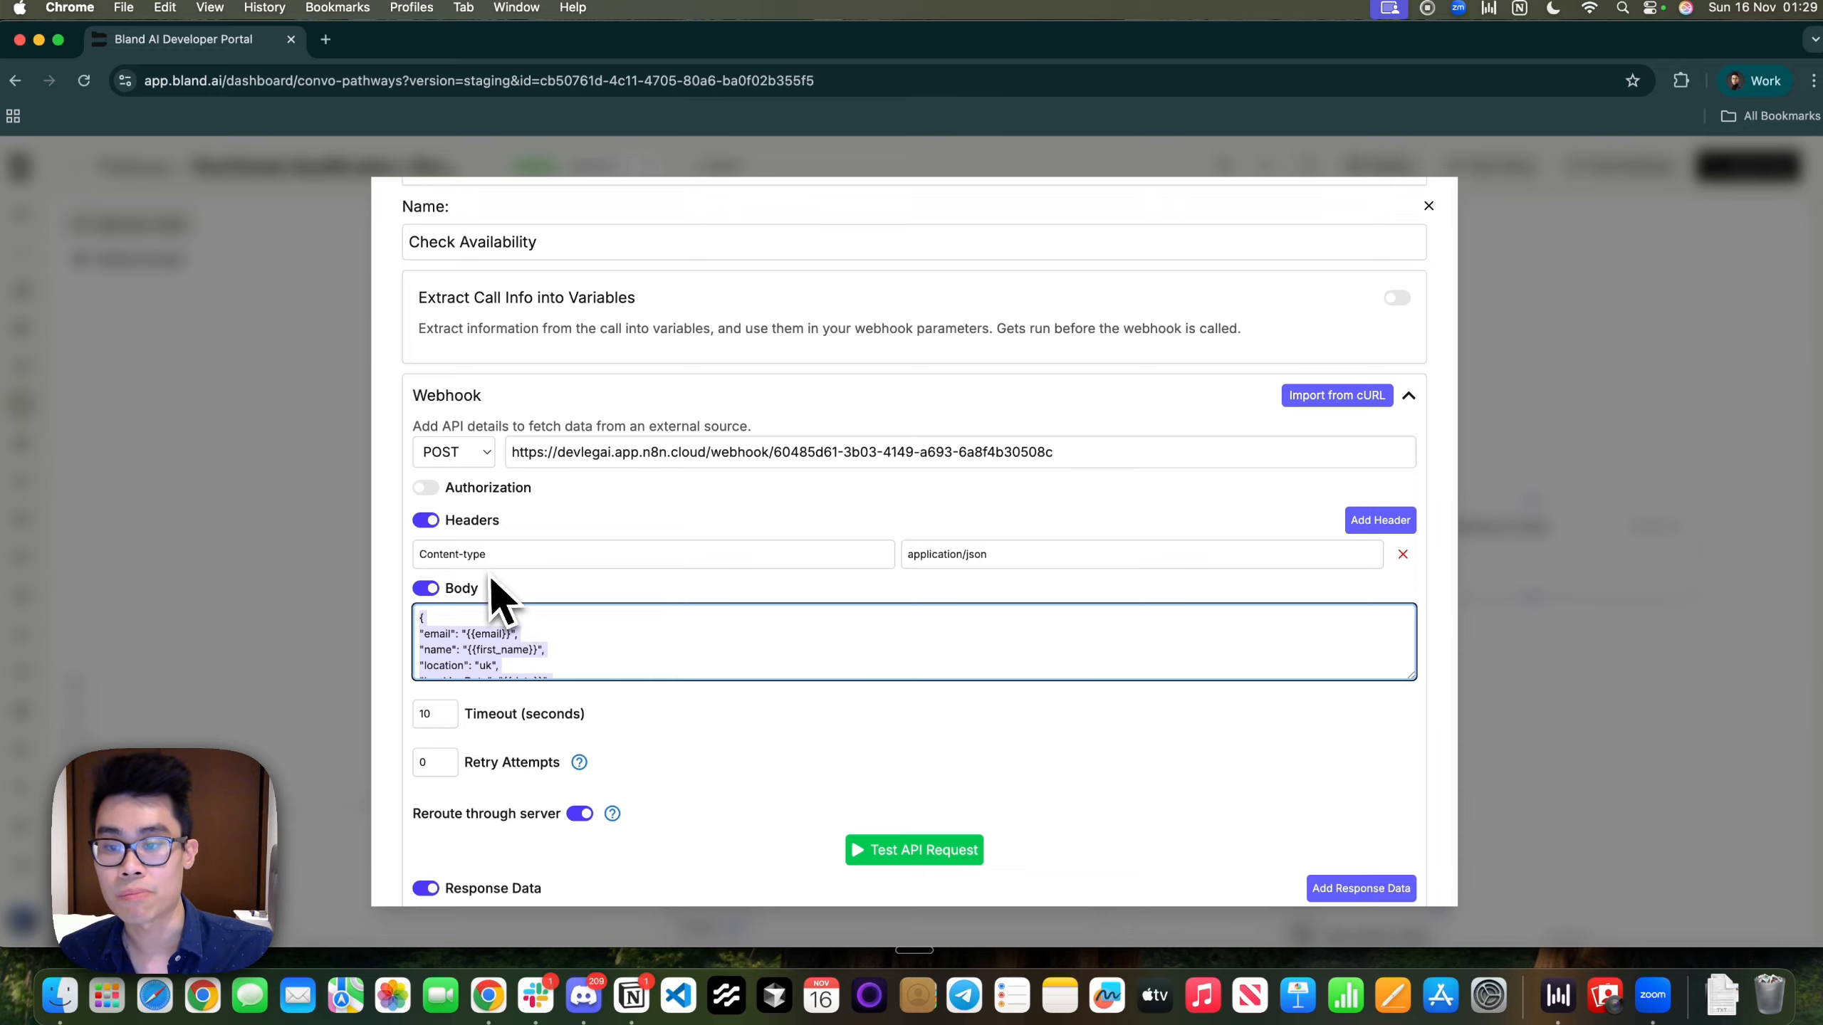
{"action": "key", "text": "ctrl+Right"}
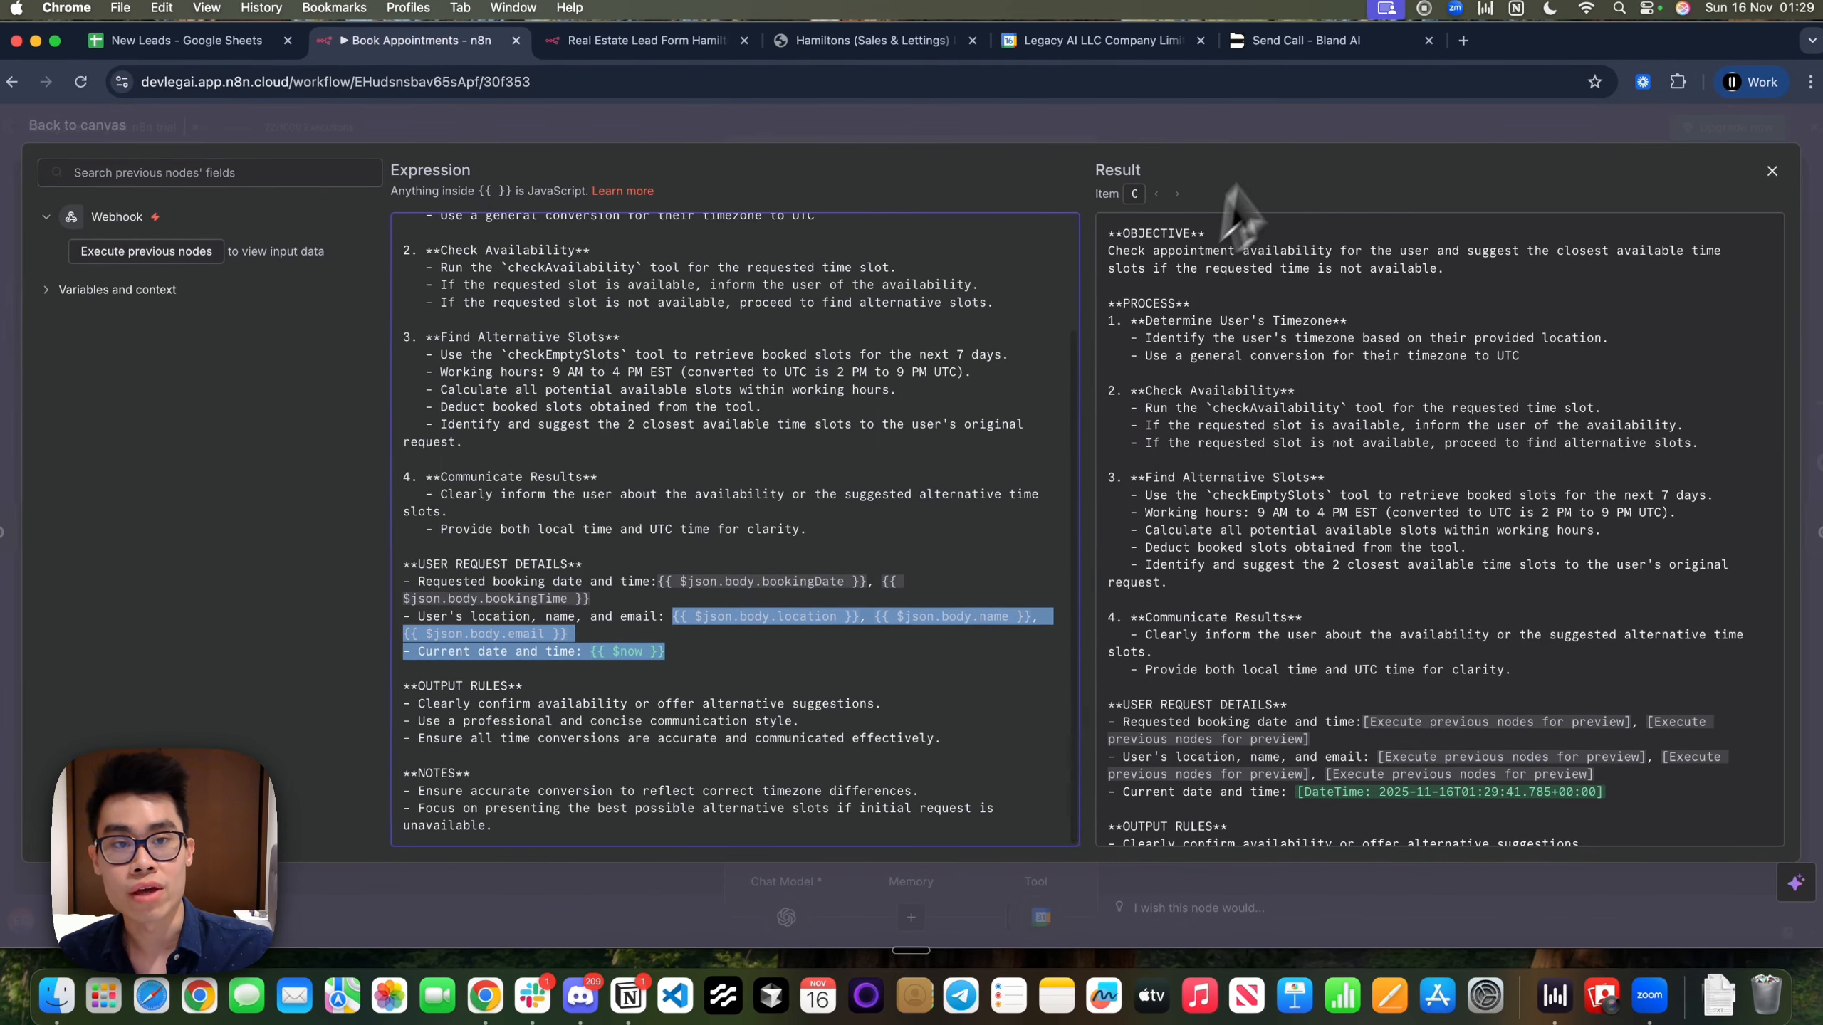
Close the prompt editor and AI Agent settings, then open the checkAvailability tool
{"action": "left_click", "coordinate": [1292, 125]}
{"action": "left_click", "coordinate": [1154, 121]}
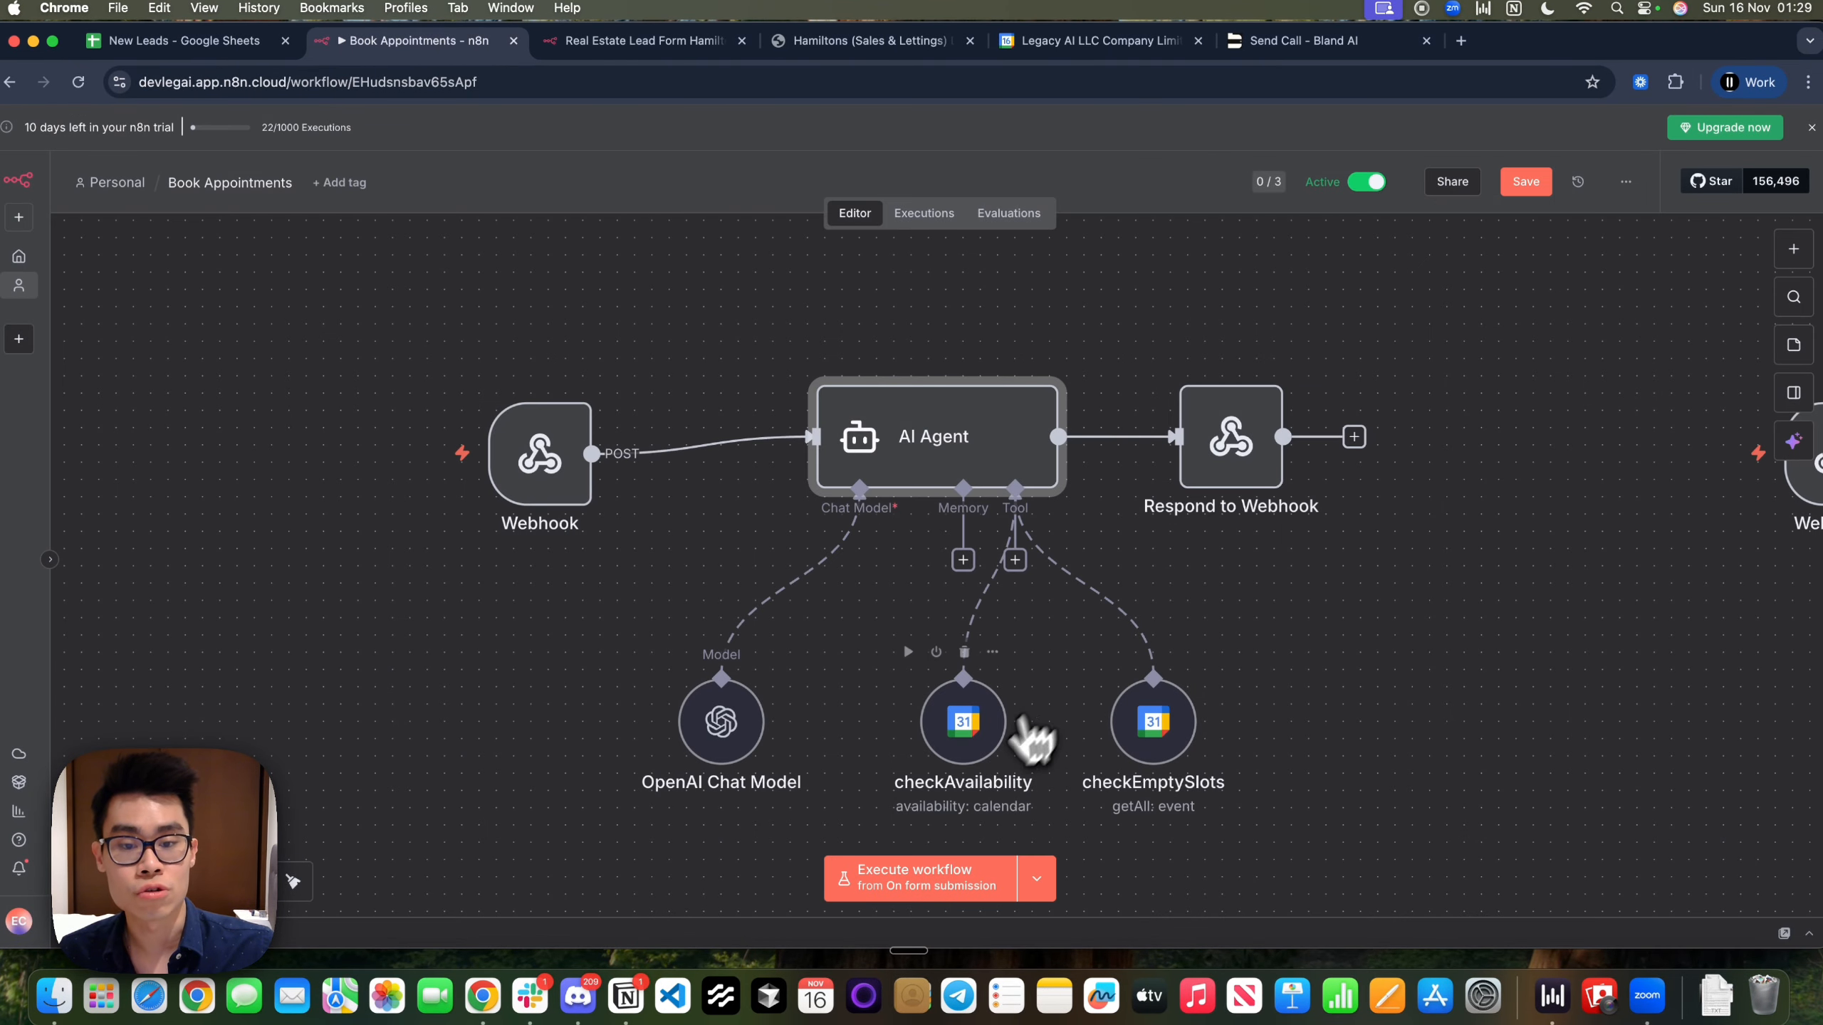
{"action": "double_click", "coordinate": [965, 727]}
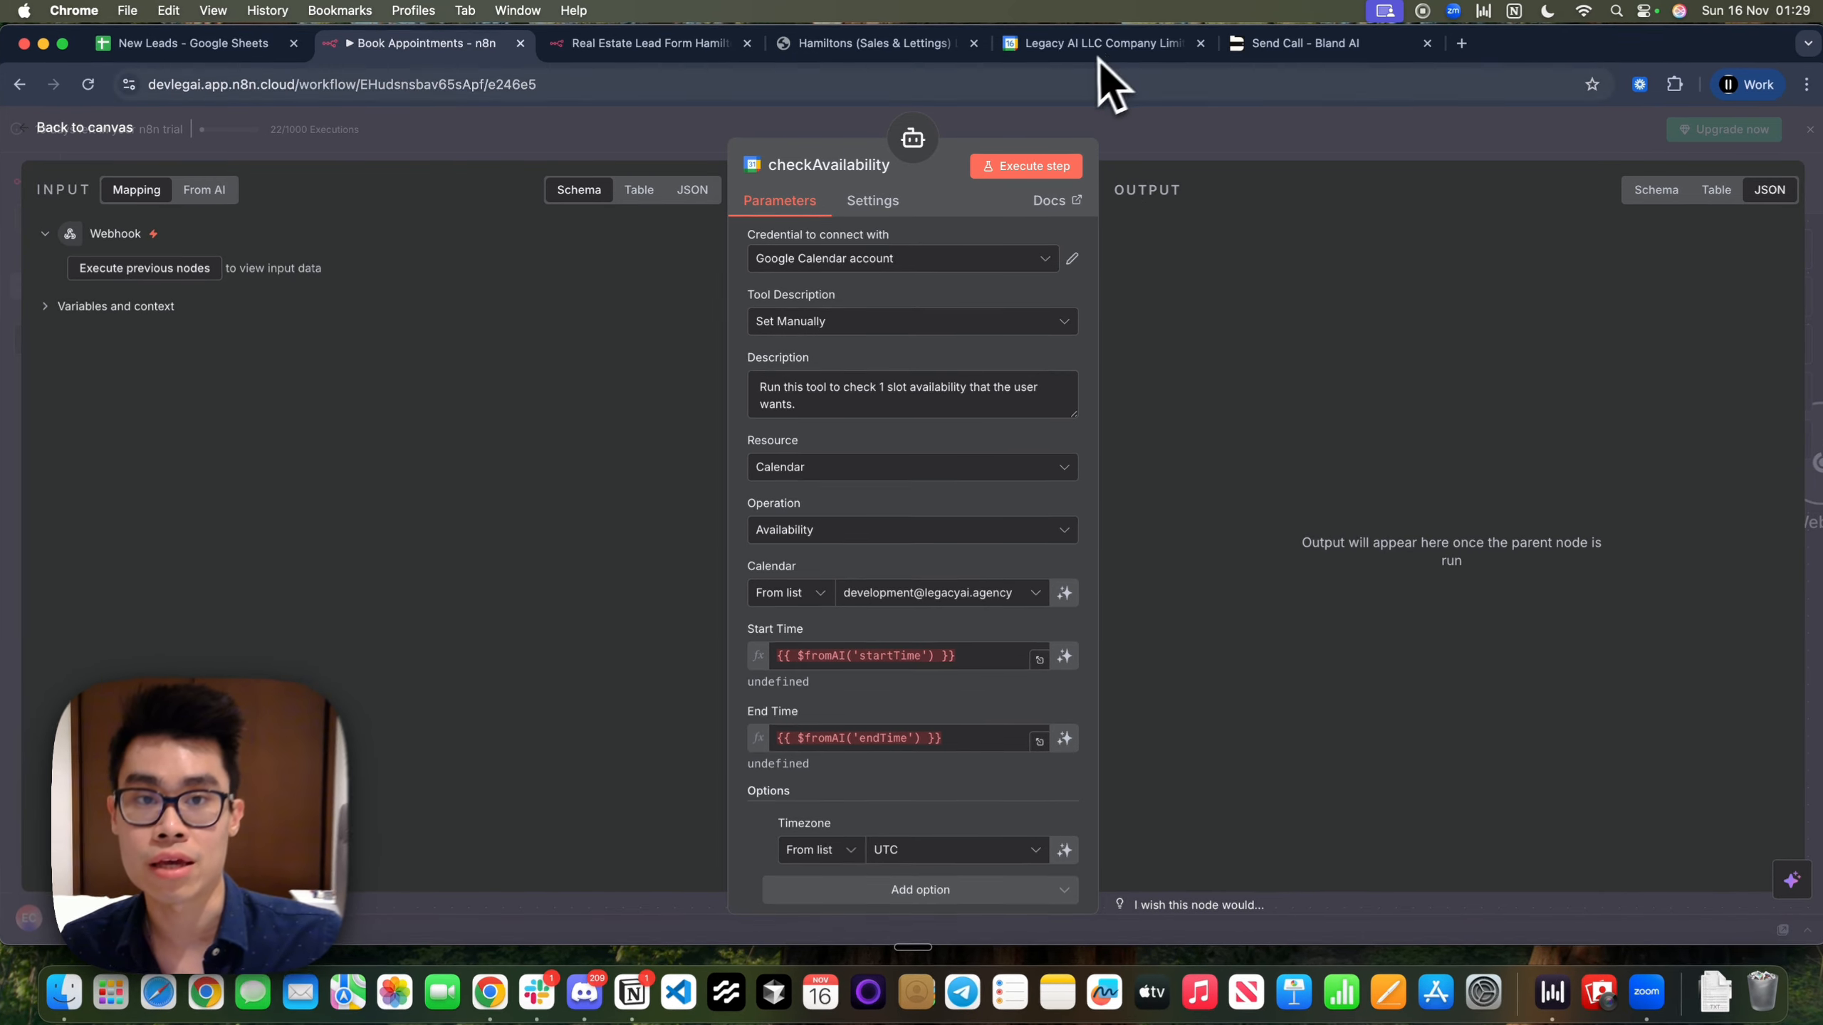
Close the lead form tab and the checkAvailability settings, then glance at the AI Agent
{"action": "left_click", "coordinate": [1103, 45]}
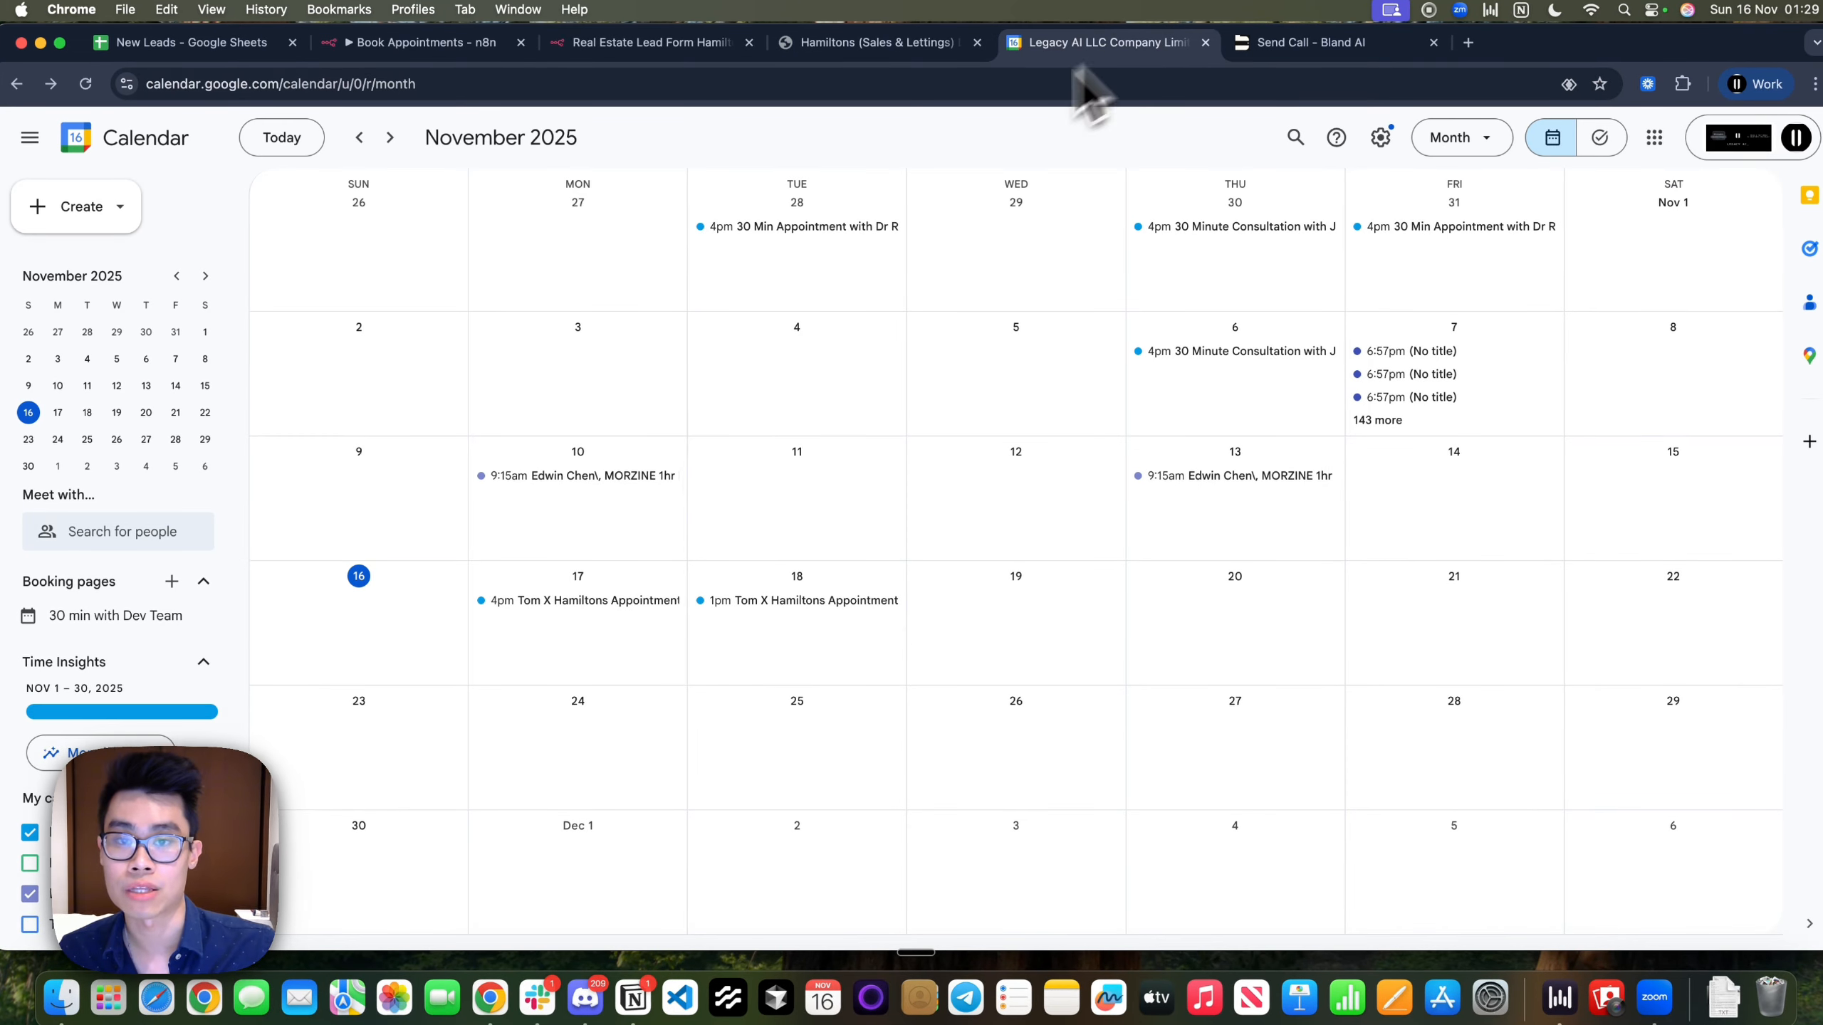
{"action": "left_click", "coordinate": [578, 49]}
{"action": "left_click", "coordinate": [455, 56]}
{"action": "left_click", "coordinate": [750, 43]}
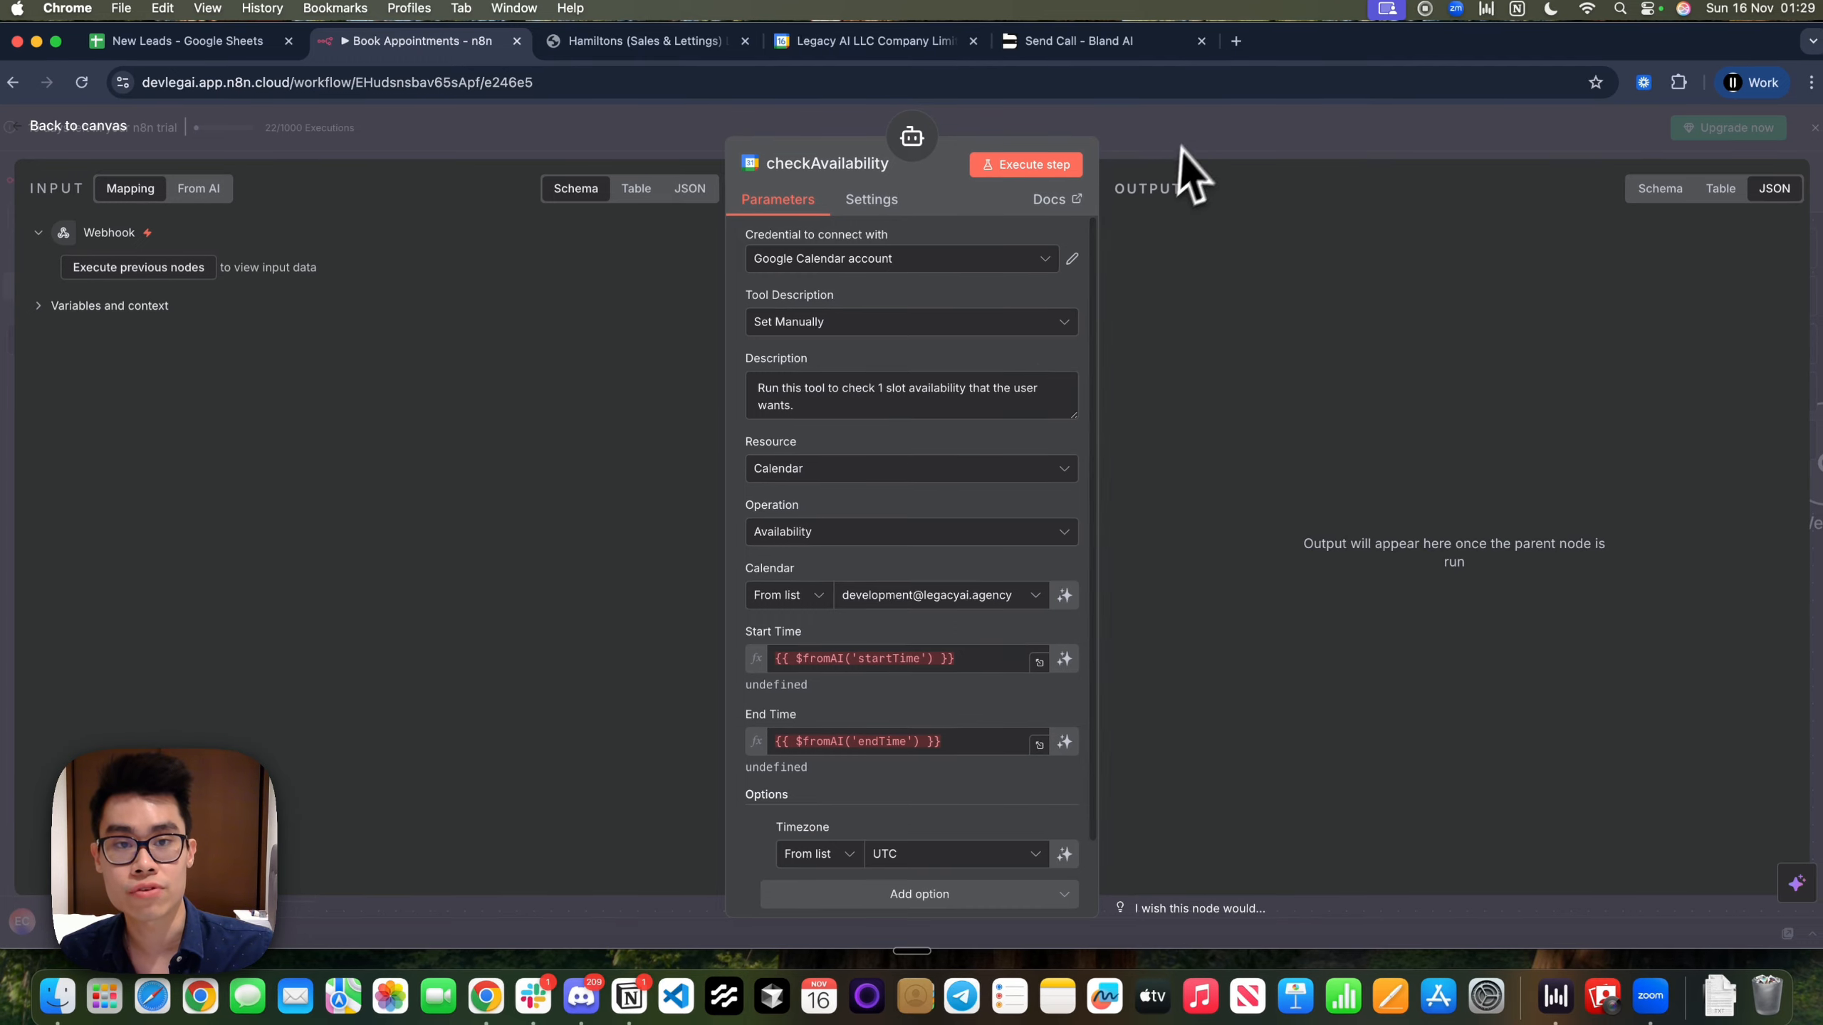
{"action": "left_click", "coordinate": [1177, 153]}
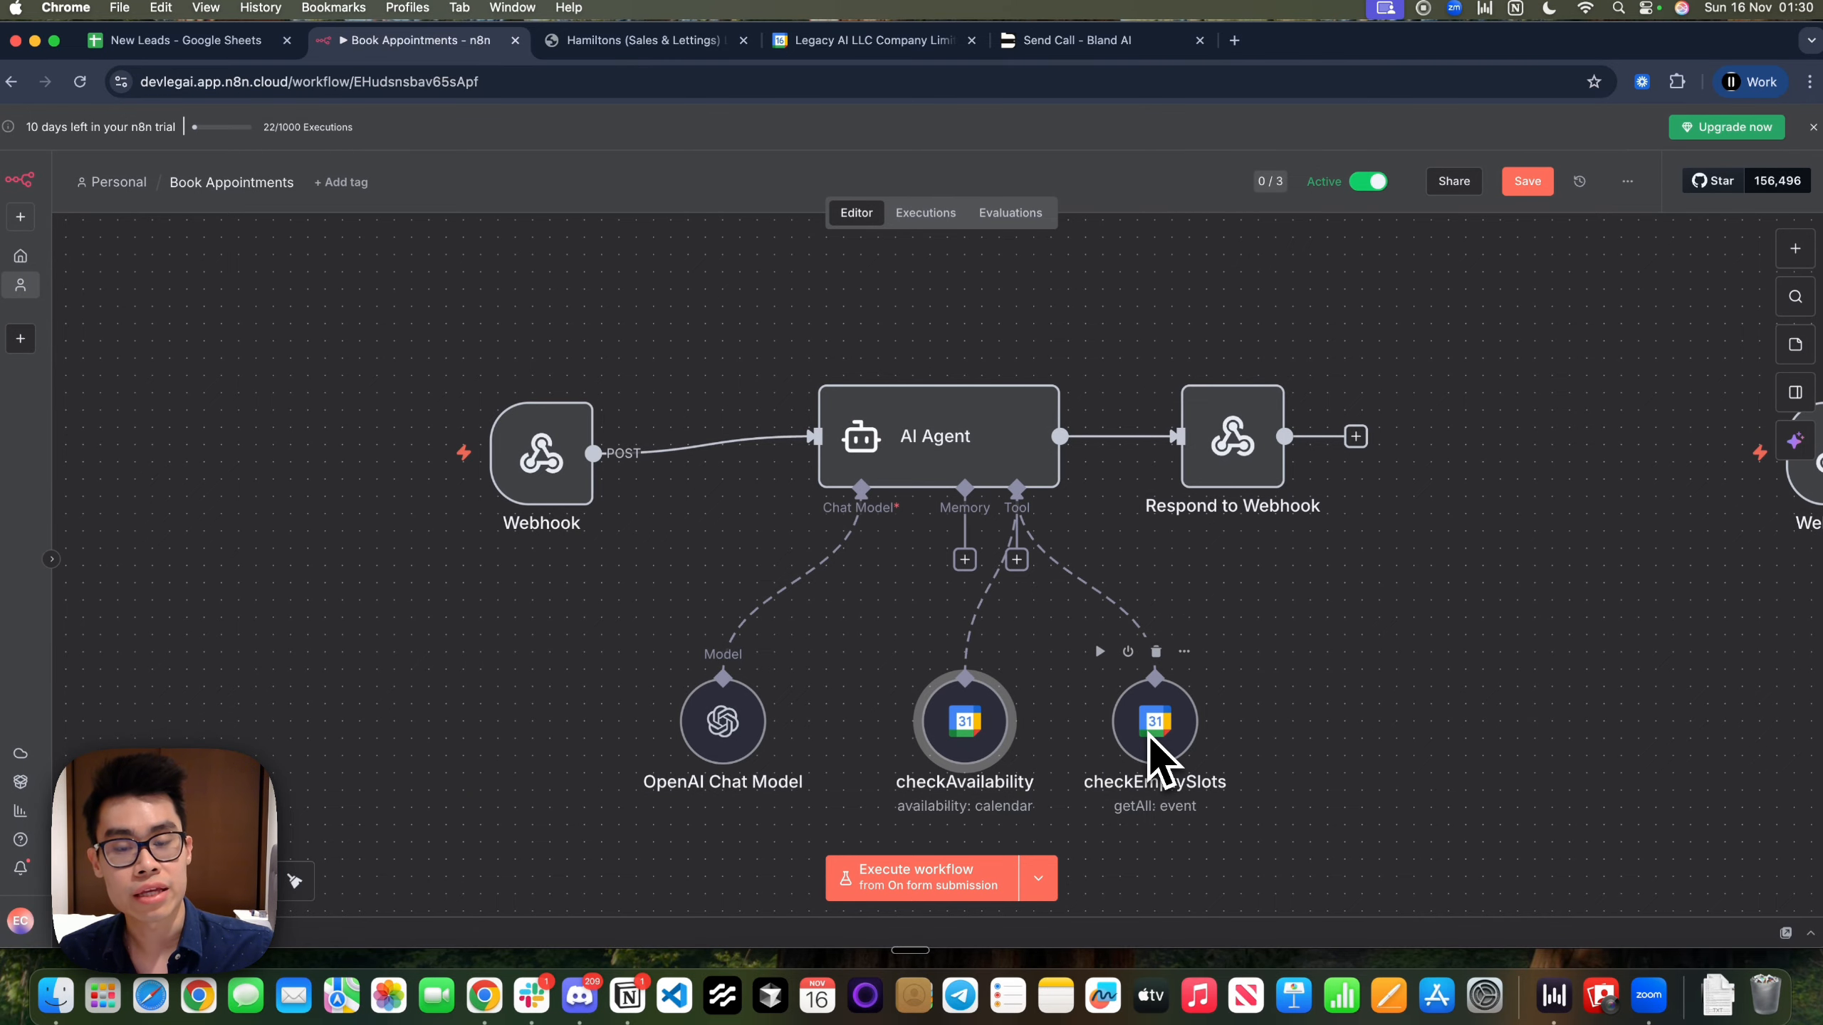
{"action": "double_click", "coordinate": [1003, 445]}
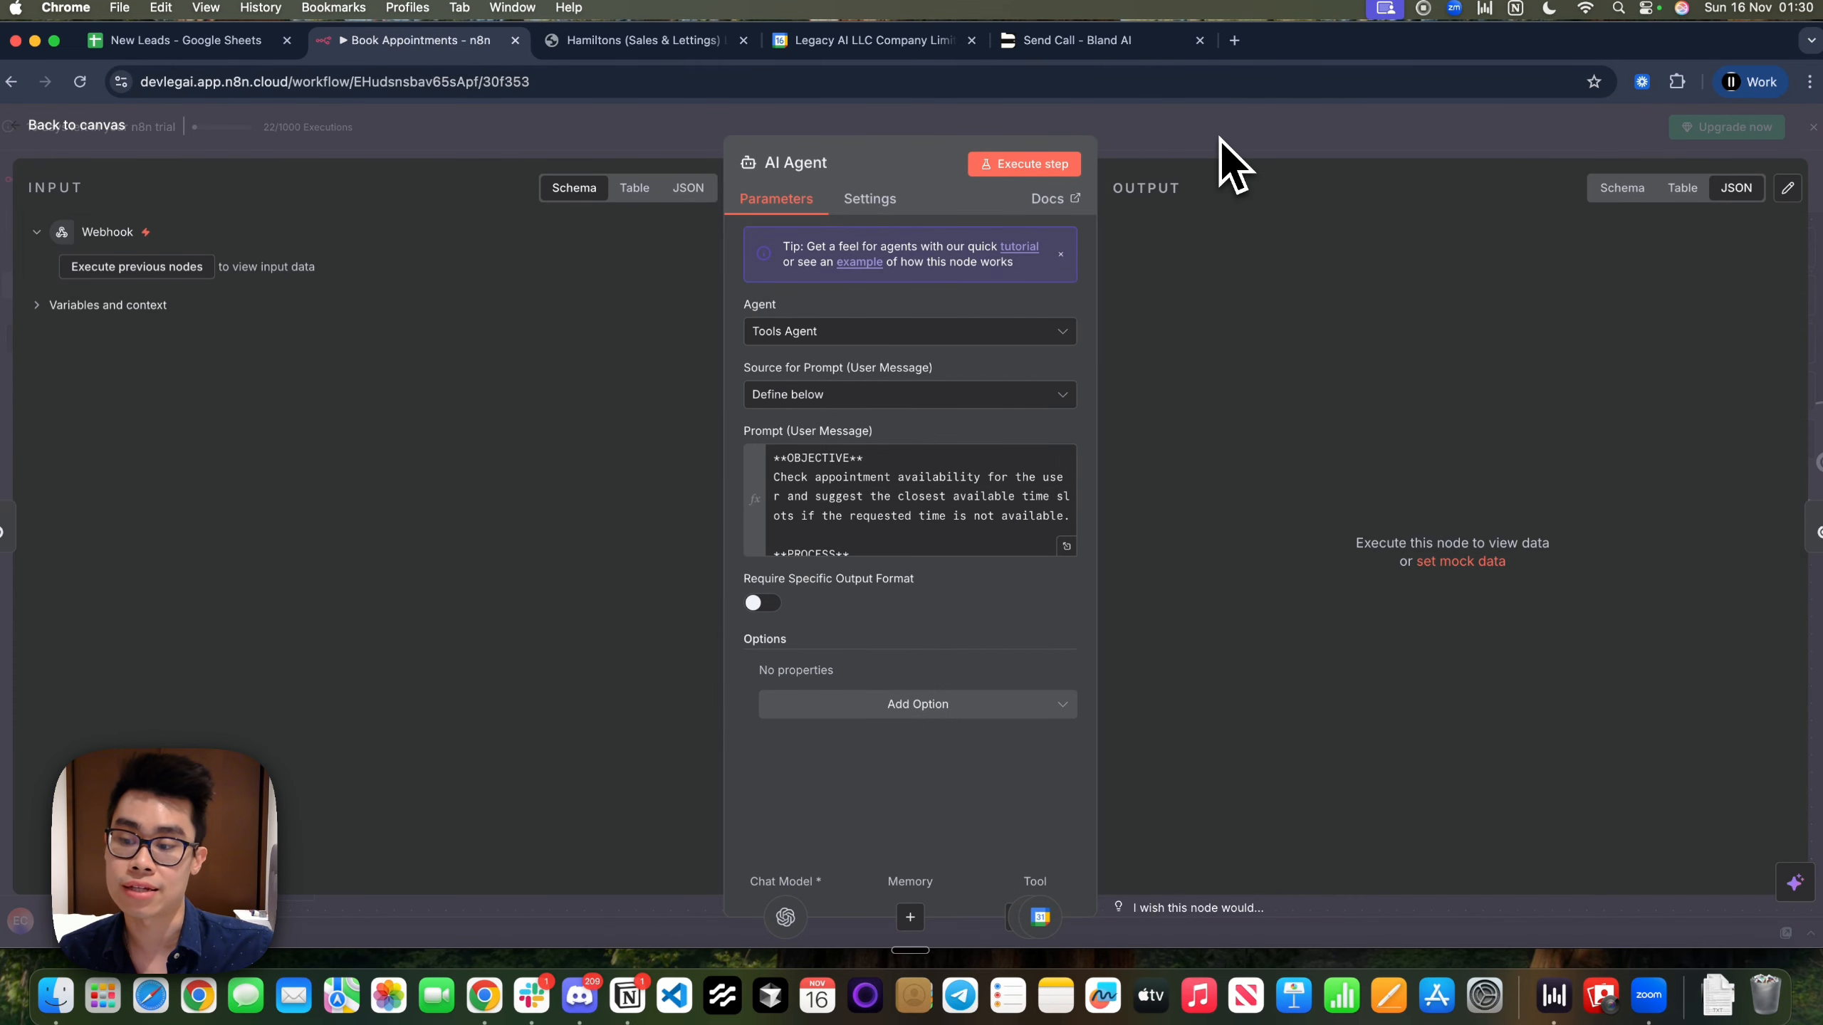
{"action": "left_click", "coordinate": [1219, 138]}
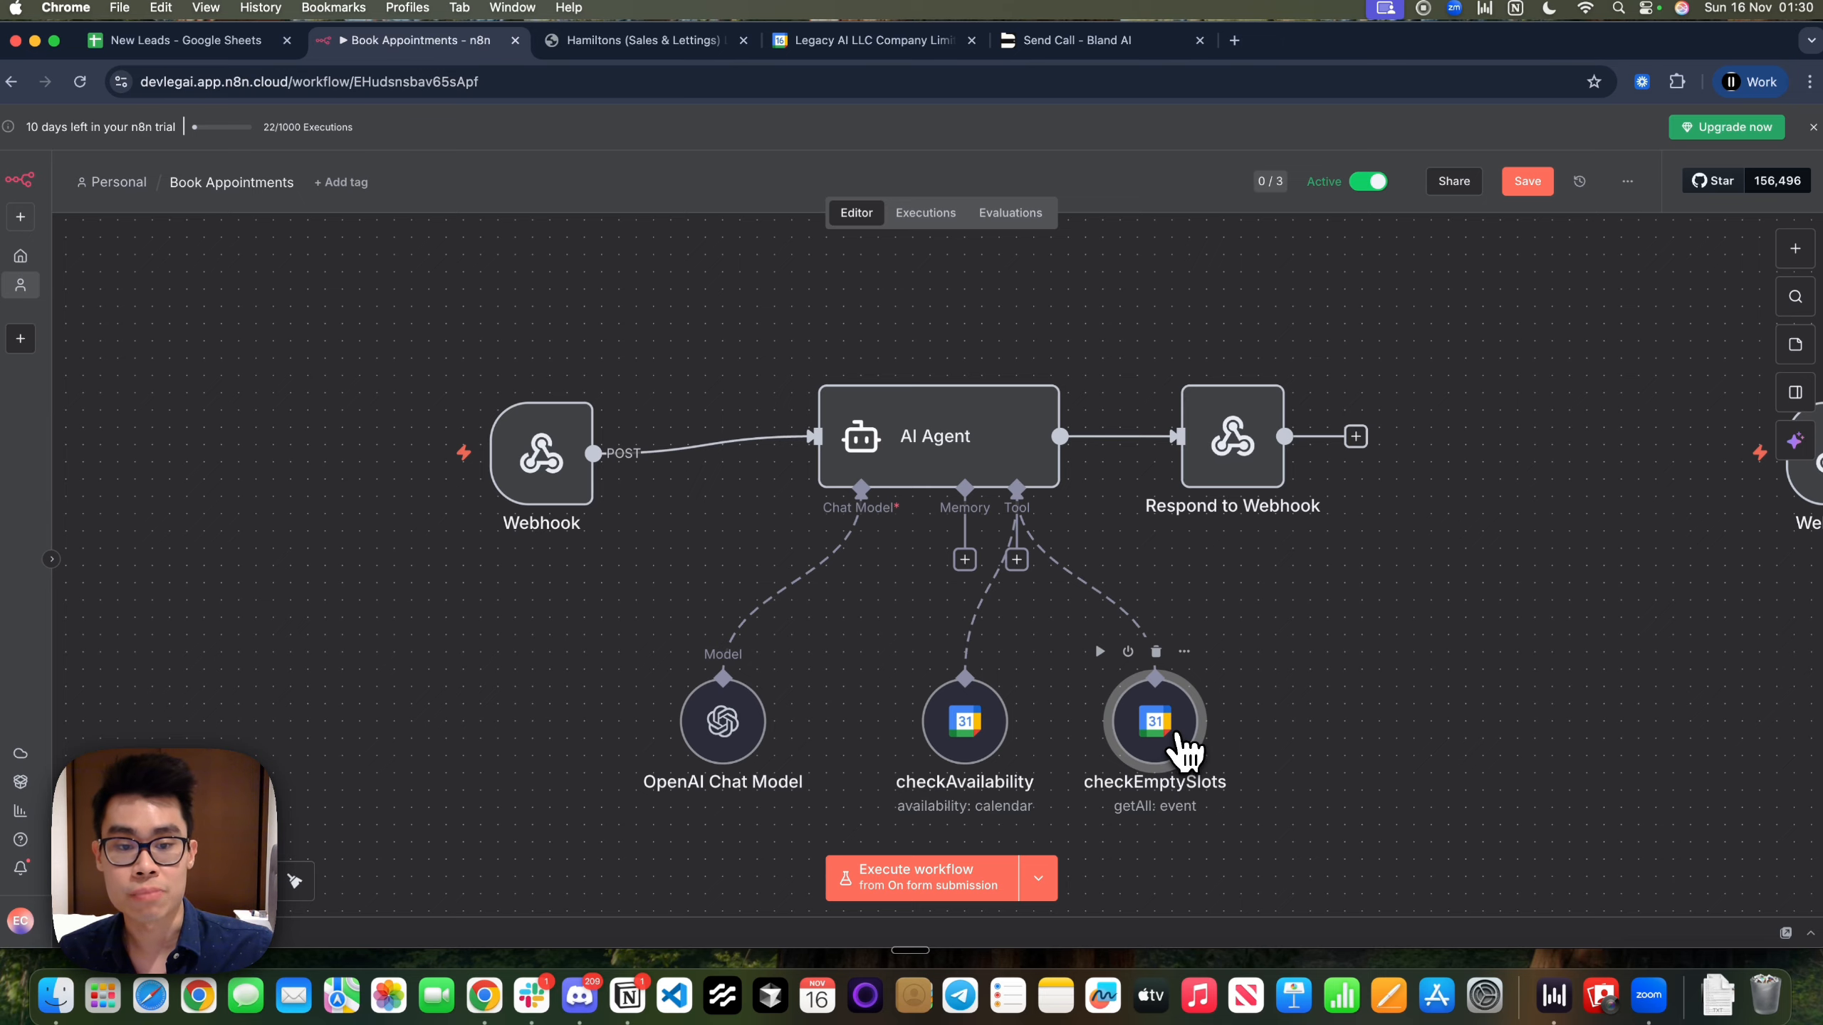
Review checkEmptySlots' description and its seven-days-ahead Before expression, then return to the canvas
{"action": "double_click", "coordinate": [1178, 736]}
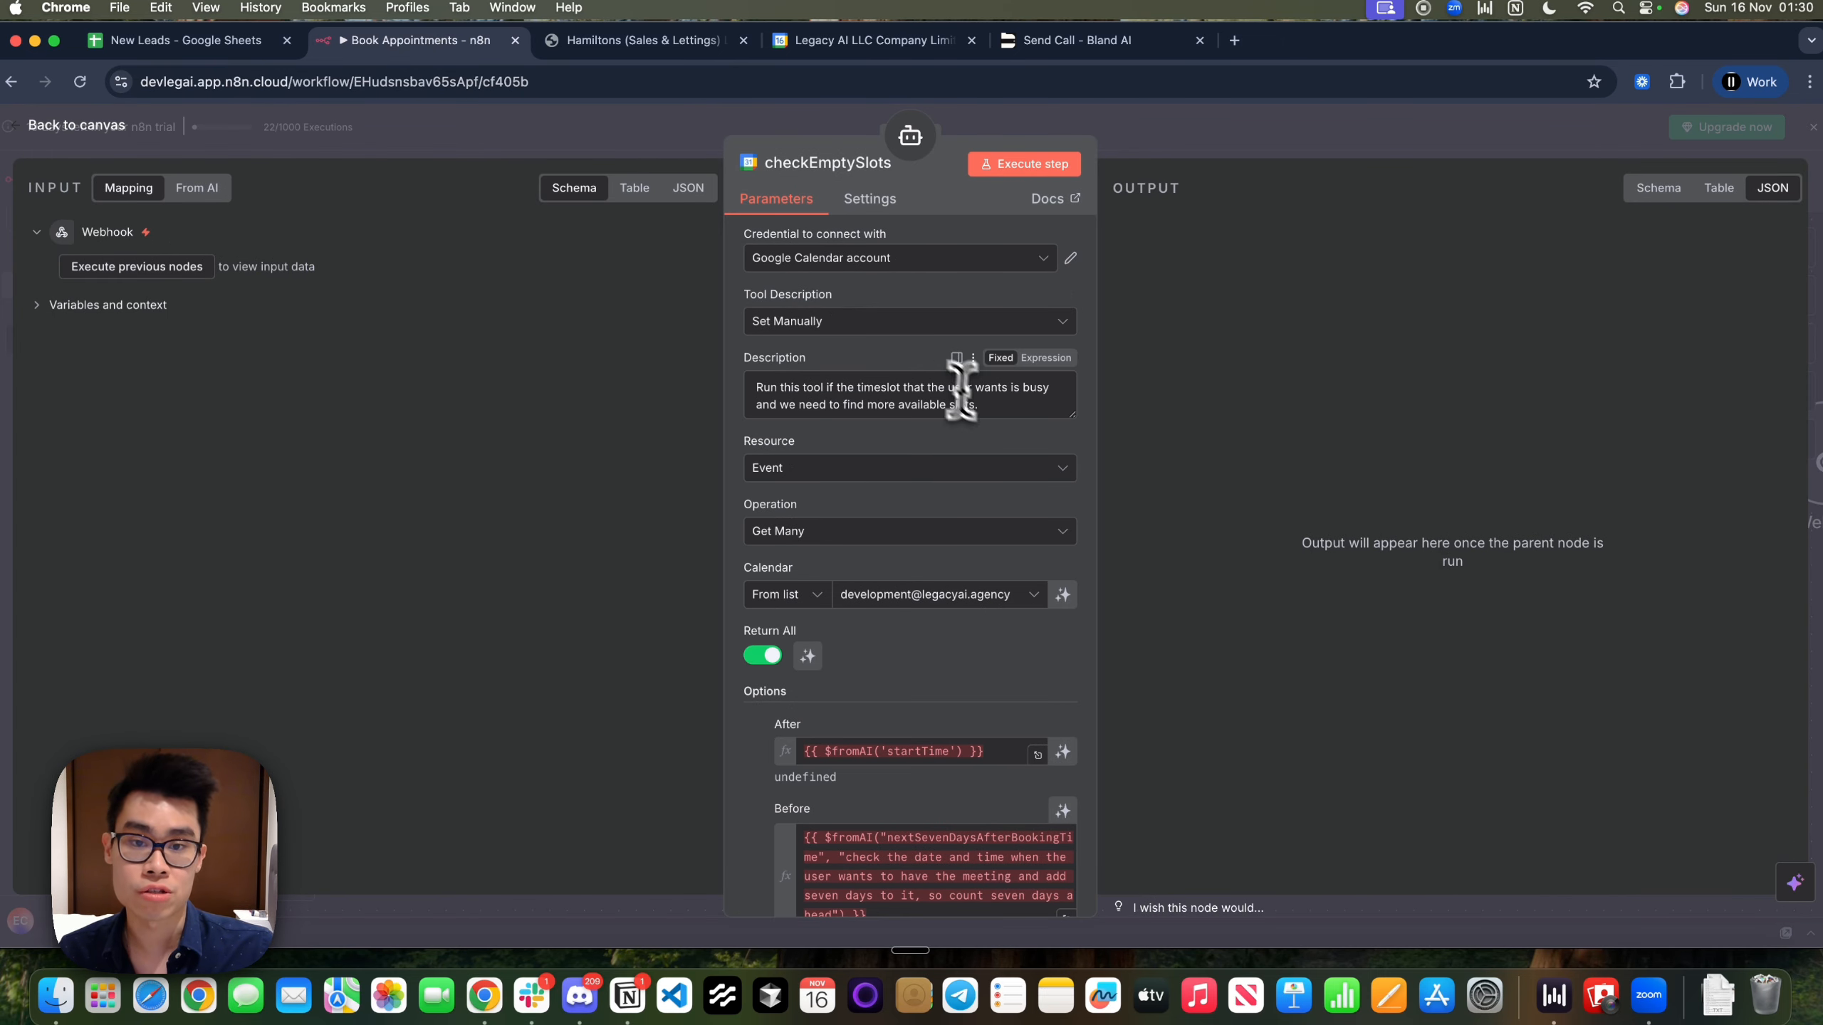
{"action": "left_click_drag", "start_coordinate": [979, 406], "coordinate": [769, 371]}
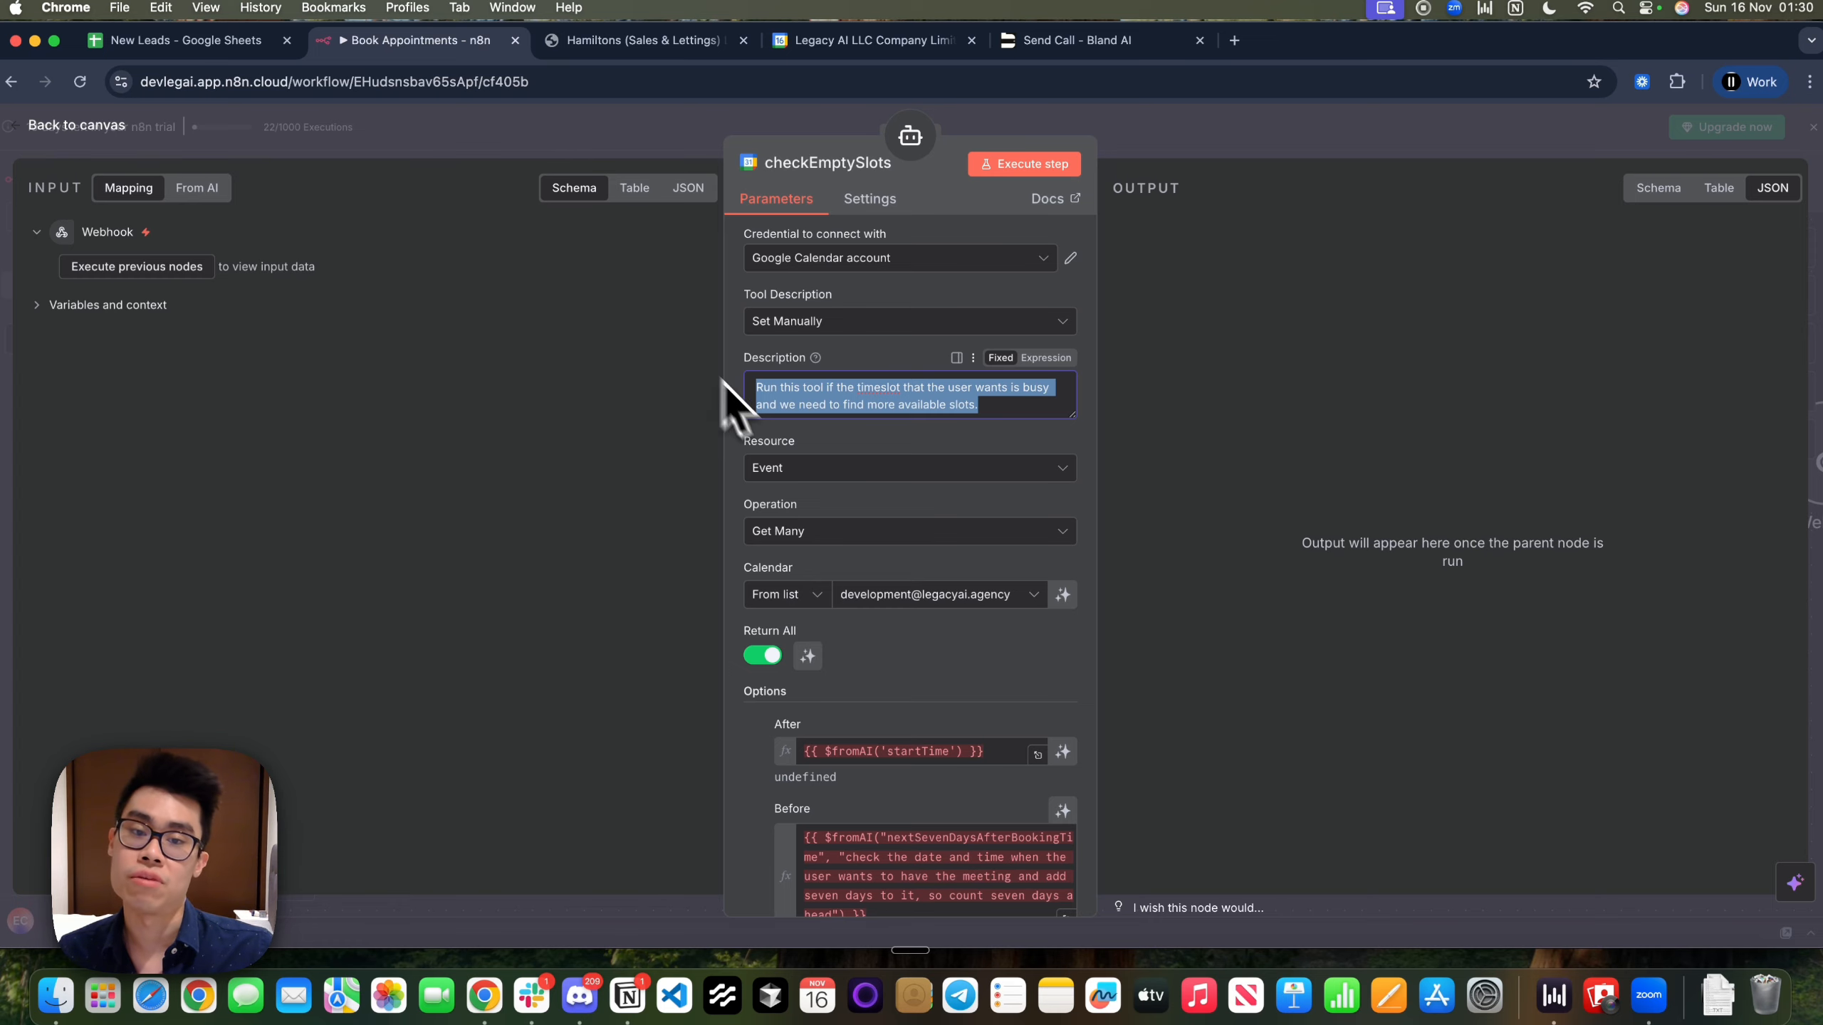
{"action": "scroll", "coordinate": [883, 754], "scroll_direction": "down", "scroll_amount": 3}
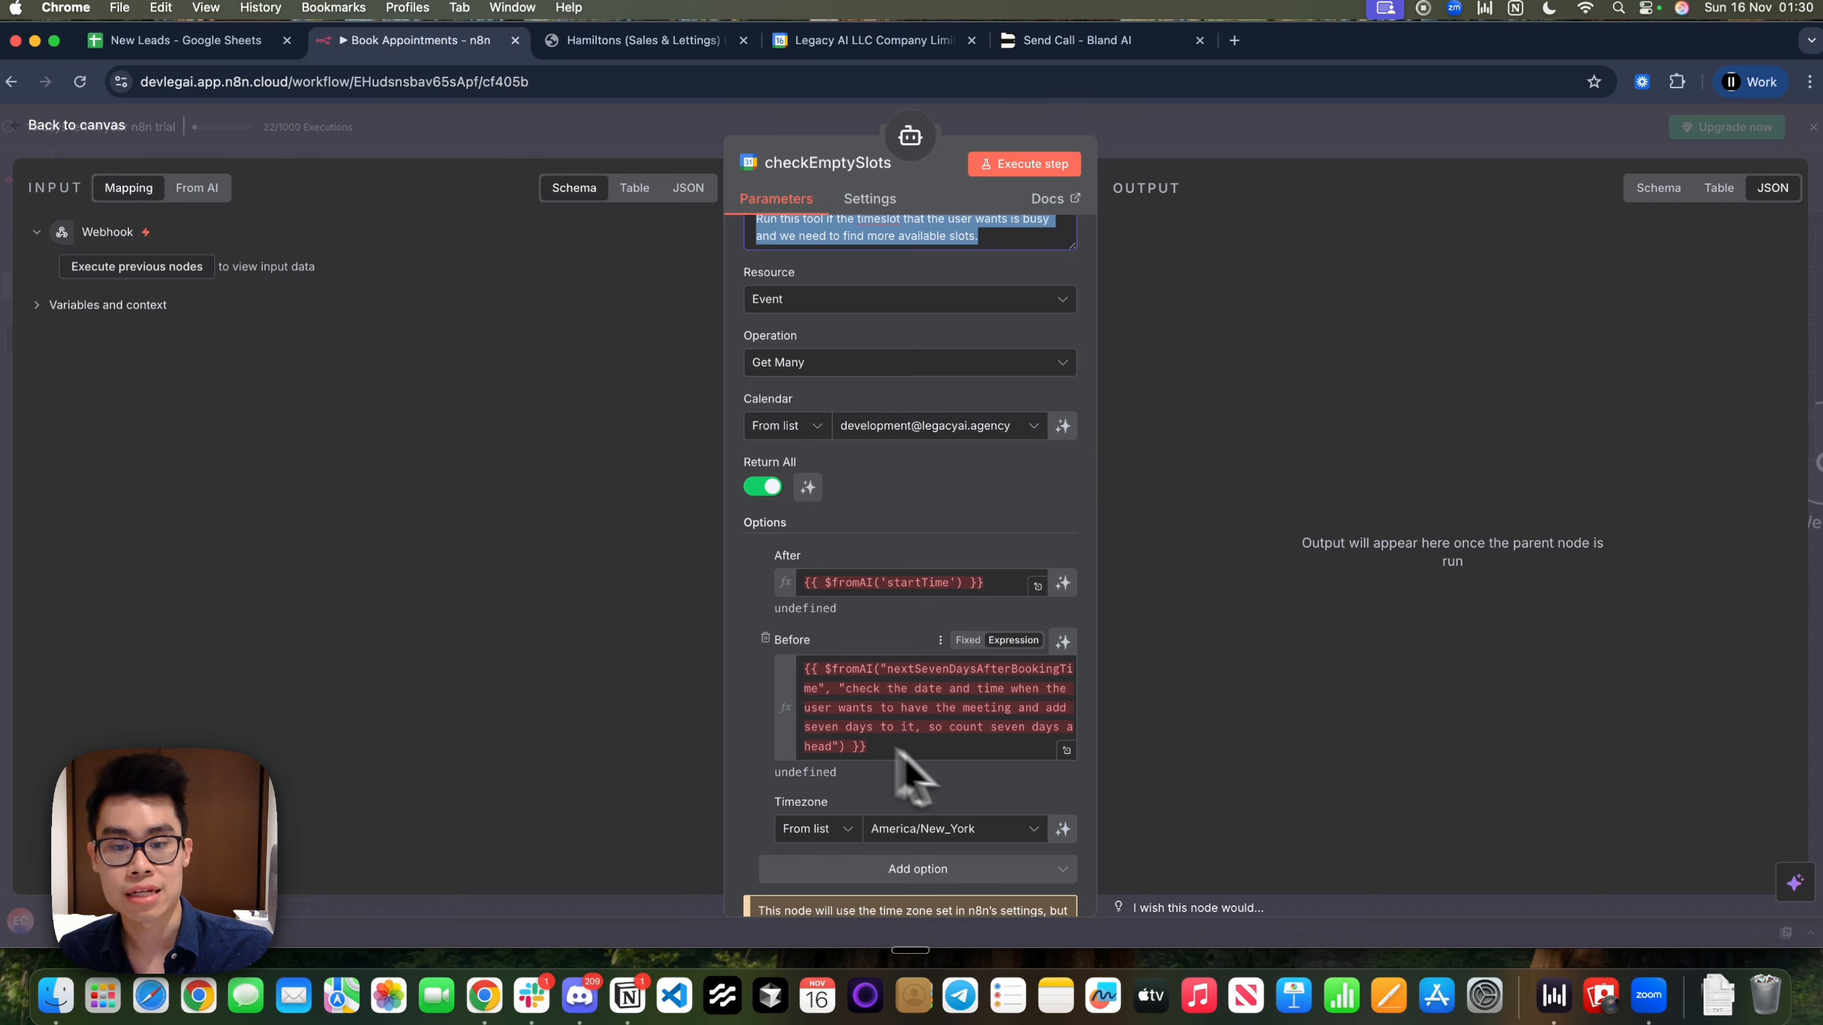
{"action": "left_click", "coordinate": [1068, 750]}
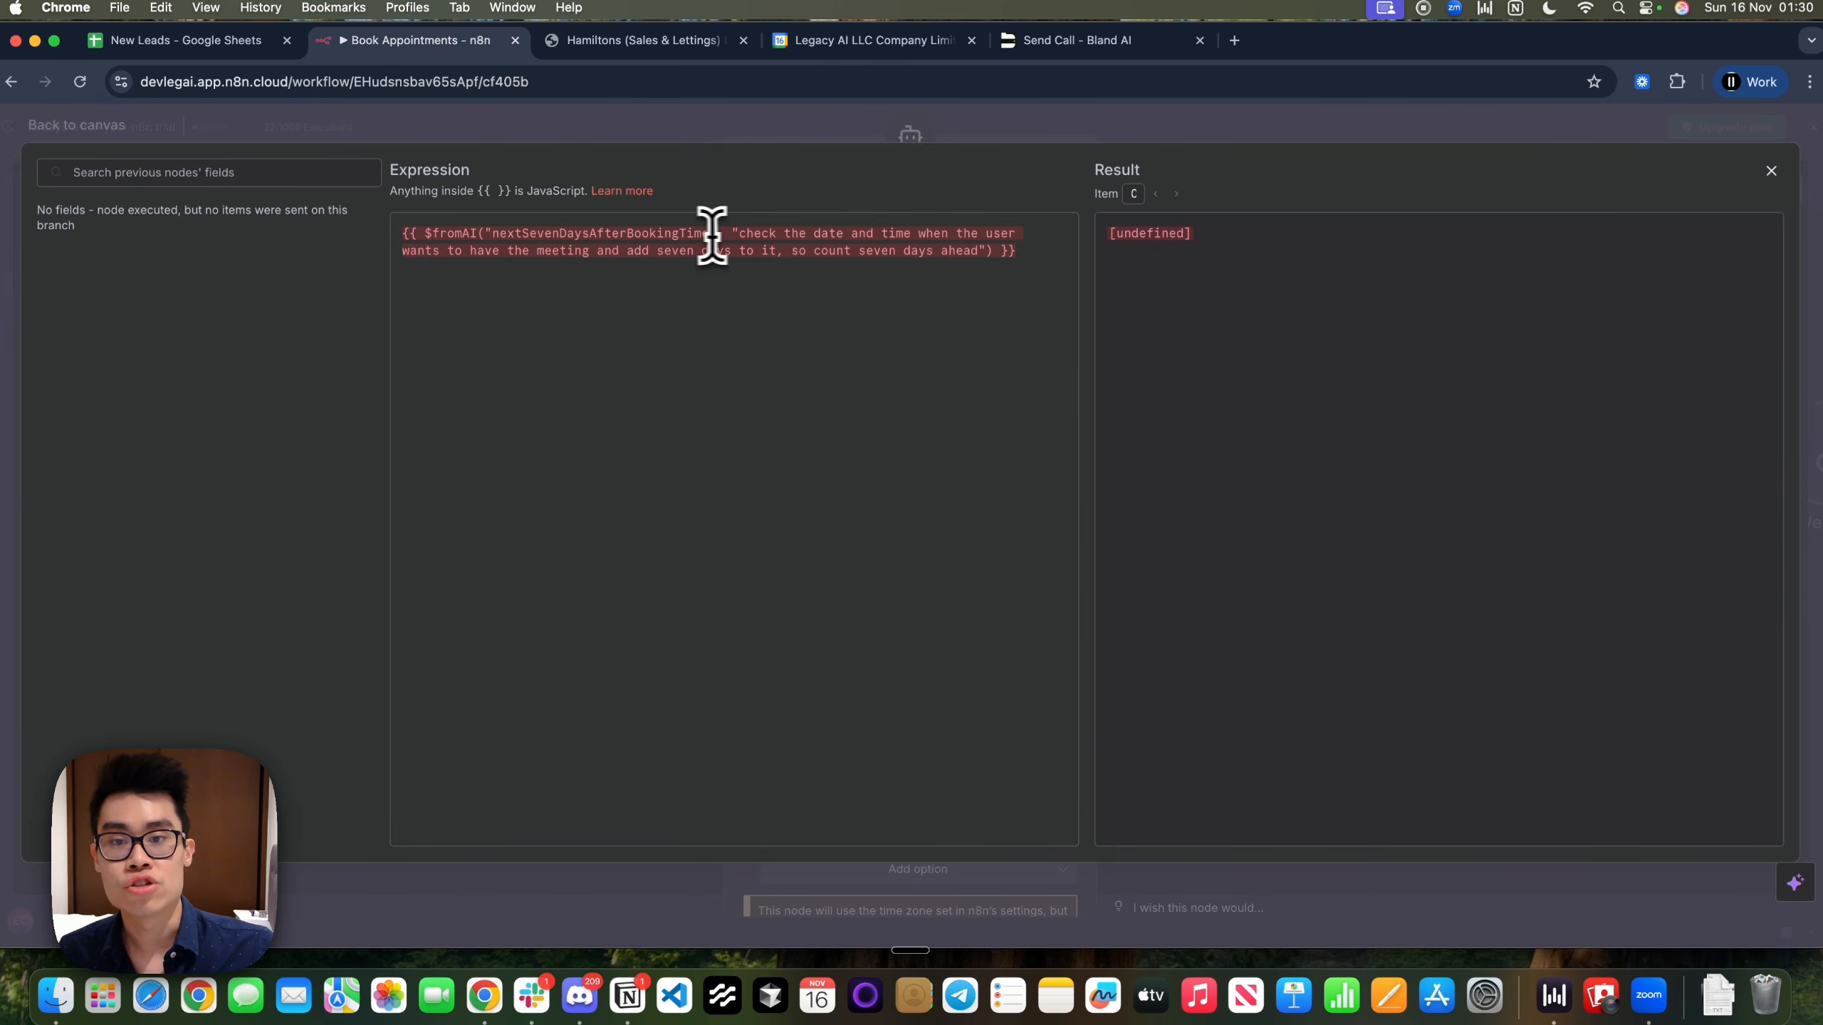
{"action": "left_click_drag", "start_coordinate": [732, 233], "coordinate": [642, 269]}
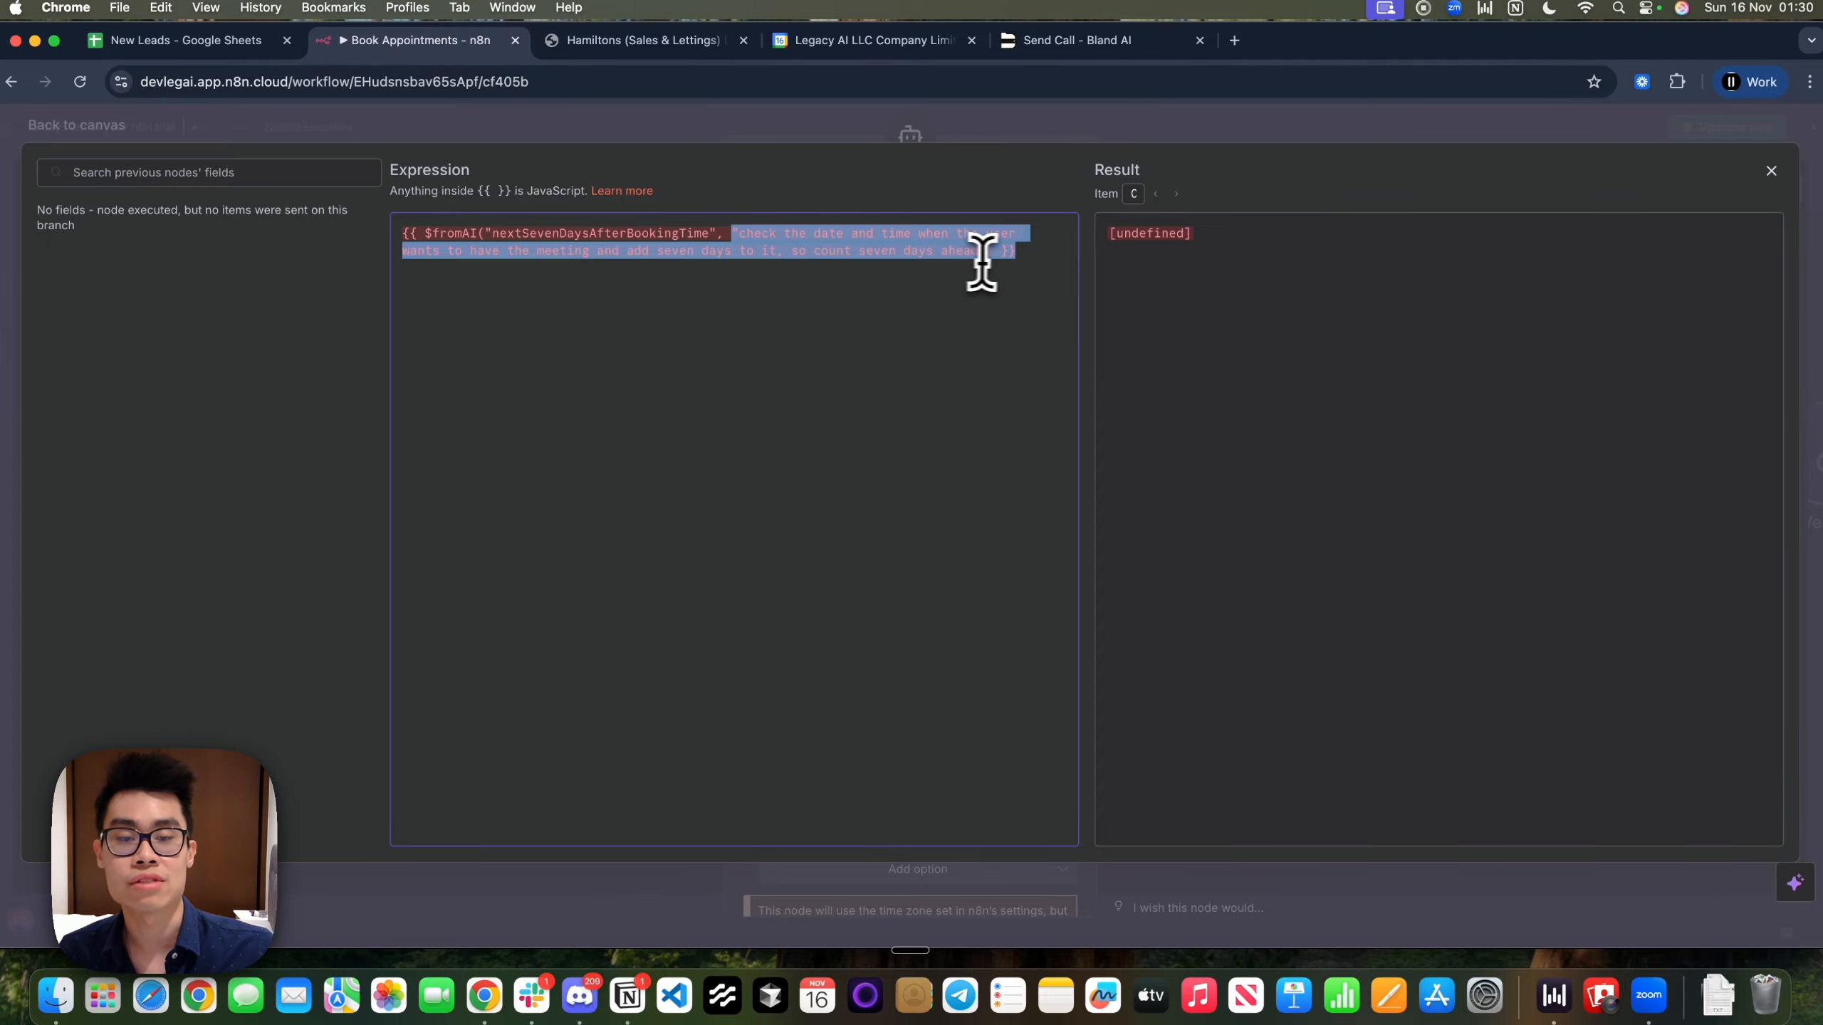
{"action": "left_click", "coordinate": [1356, 127]}
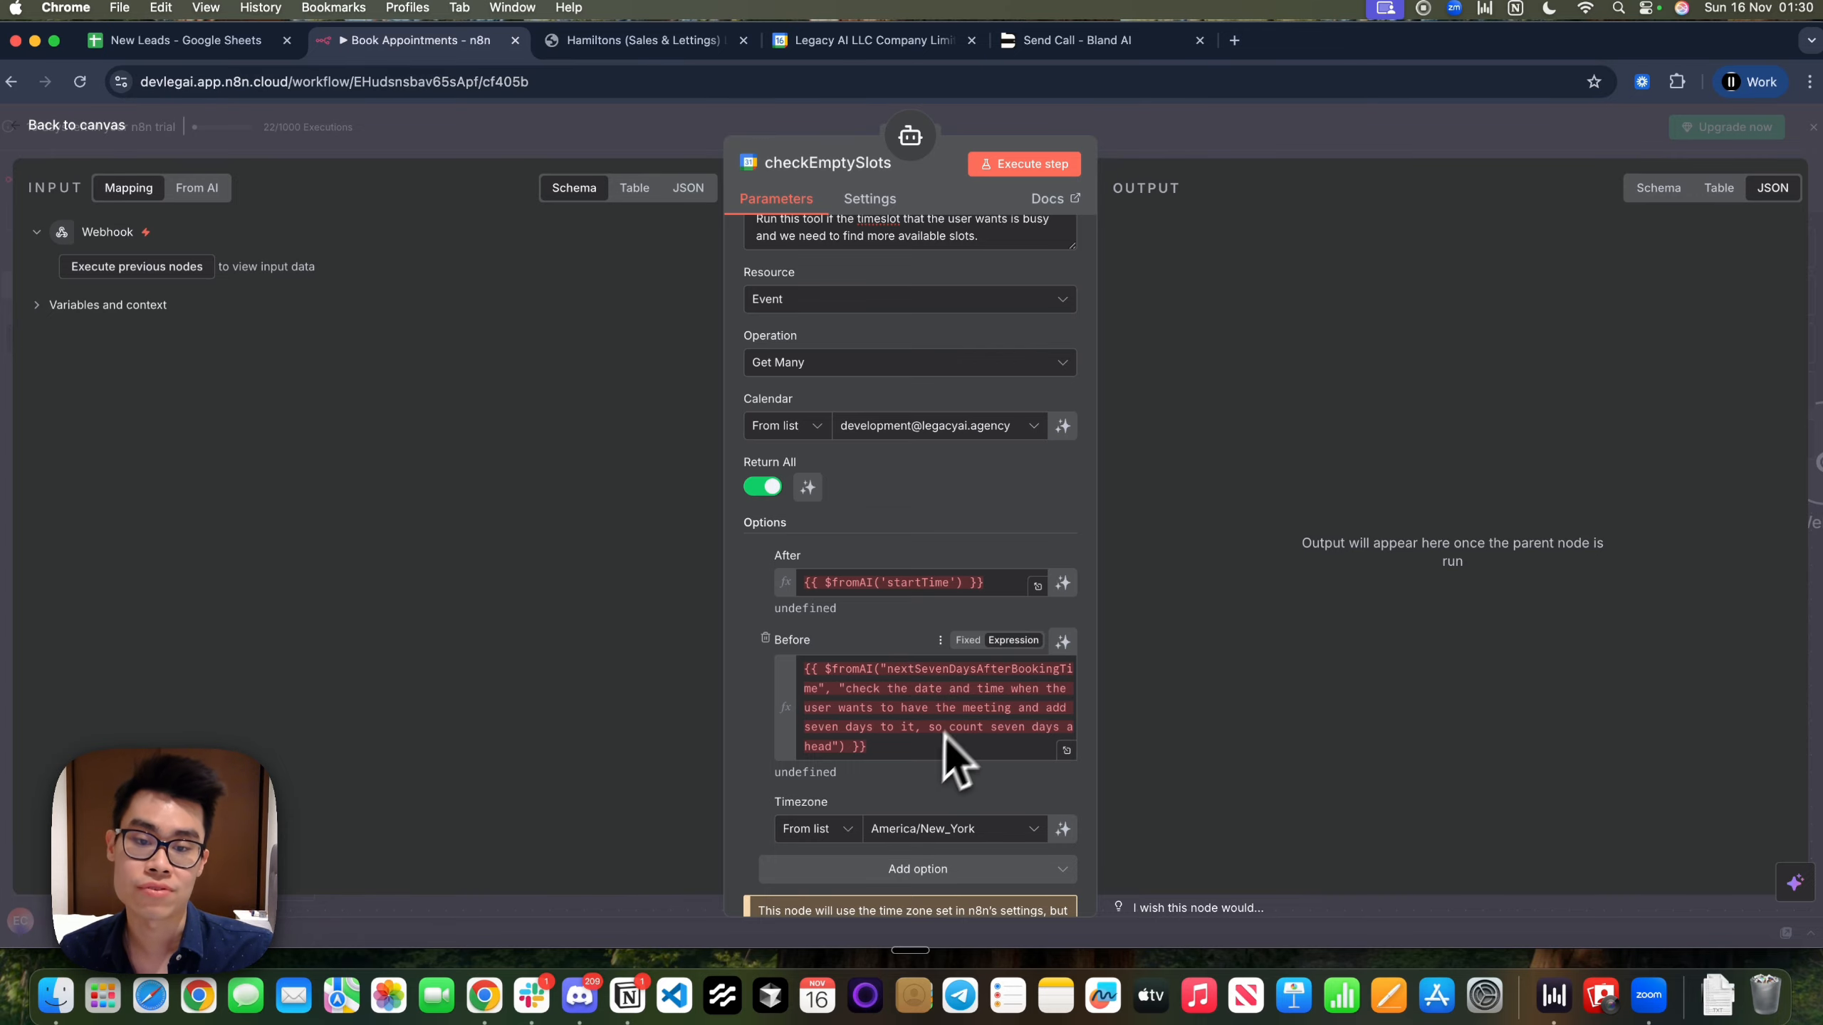
{"action": "left_click", "coordinate": [1192, 81]}
{"action": "left_click", "coordinate": [1269, 341]}
{"action": "left_click", "coordinate": [1192, 126]}
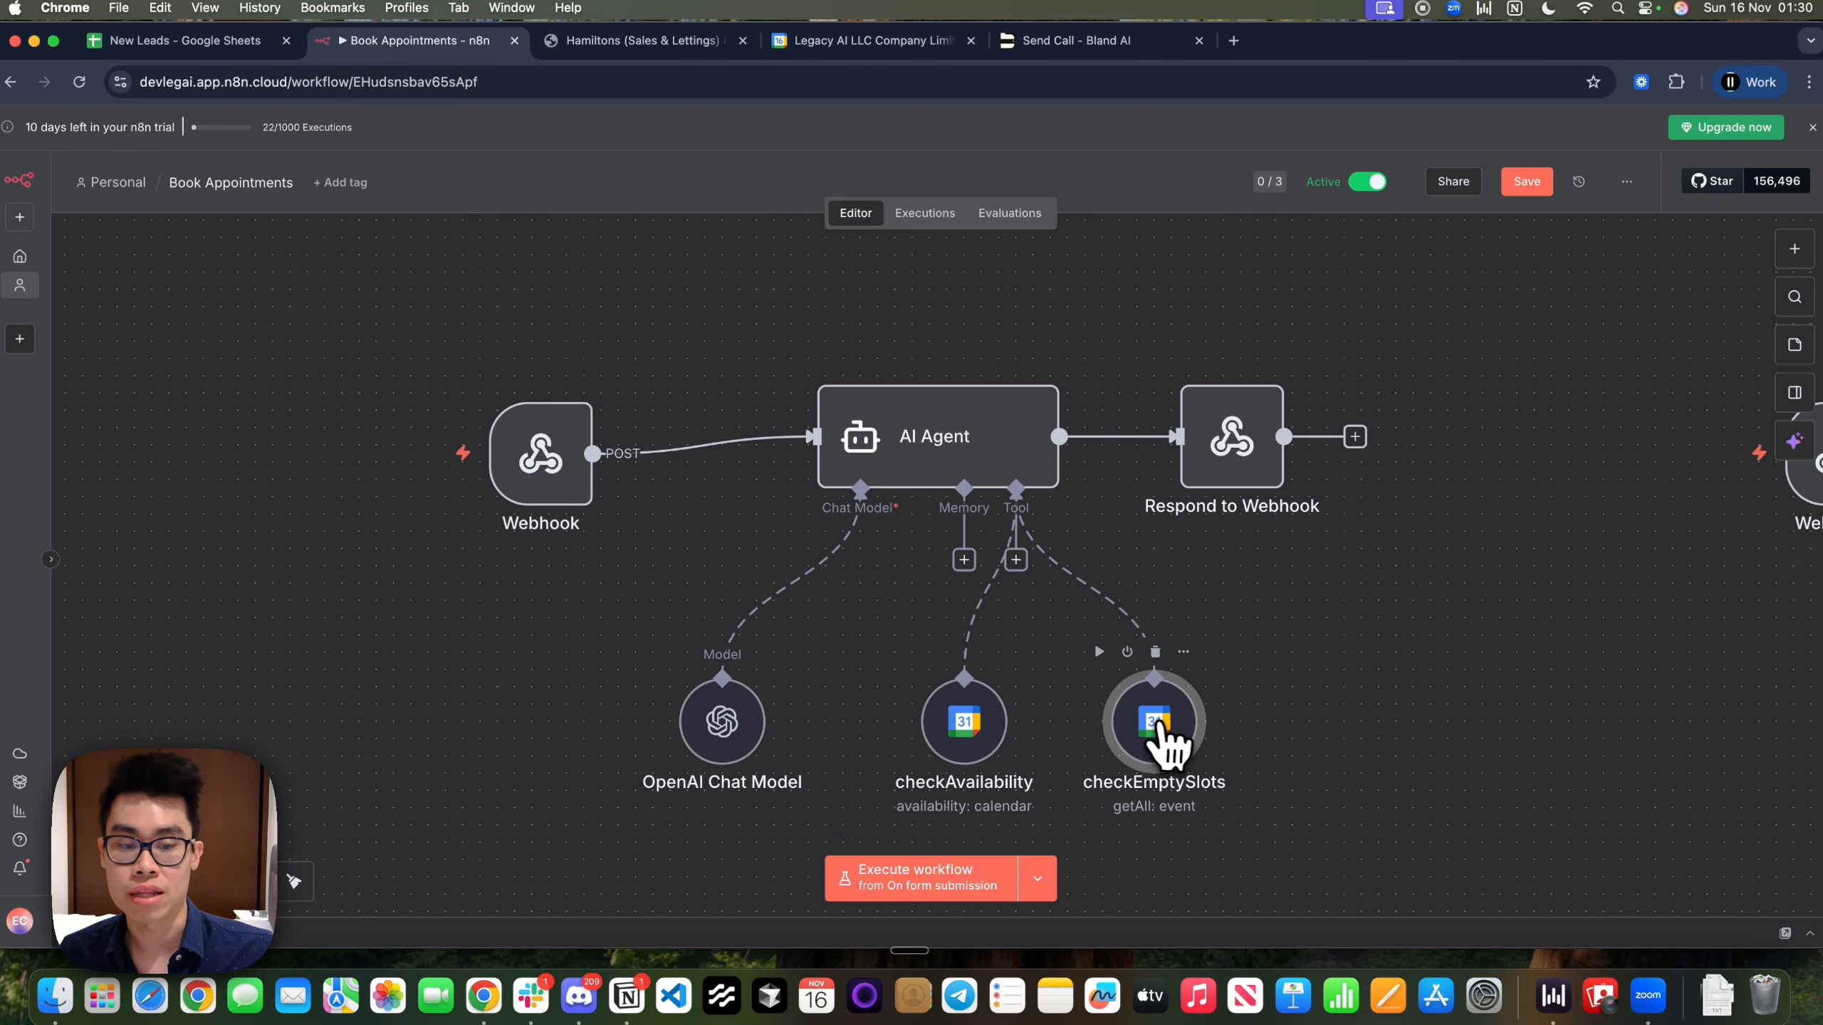
Nudge checkEmptySlots lower, save the workflow, inspect Respond to Webhook, then return to Bland AI
{"action": "left_click_drag", "start_coordinate": [1165, 727], "coordinate": [1163, 745]}
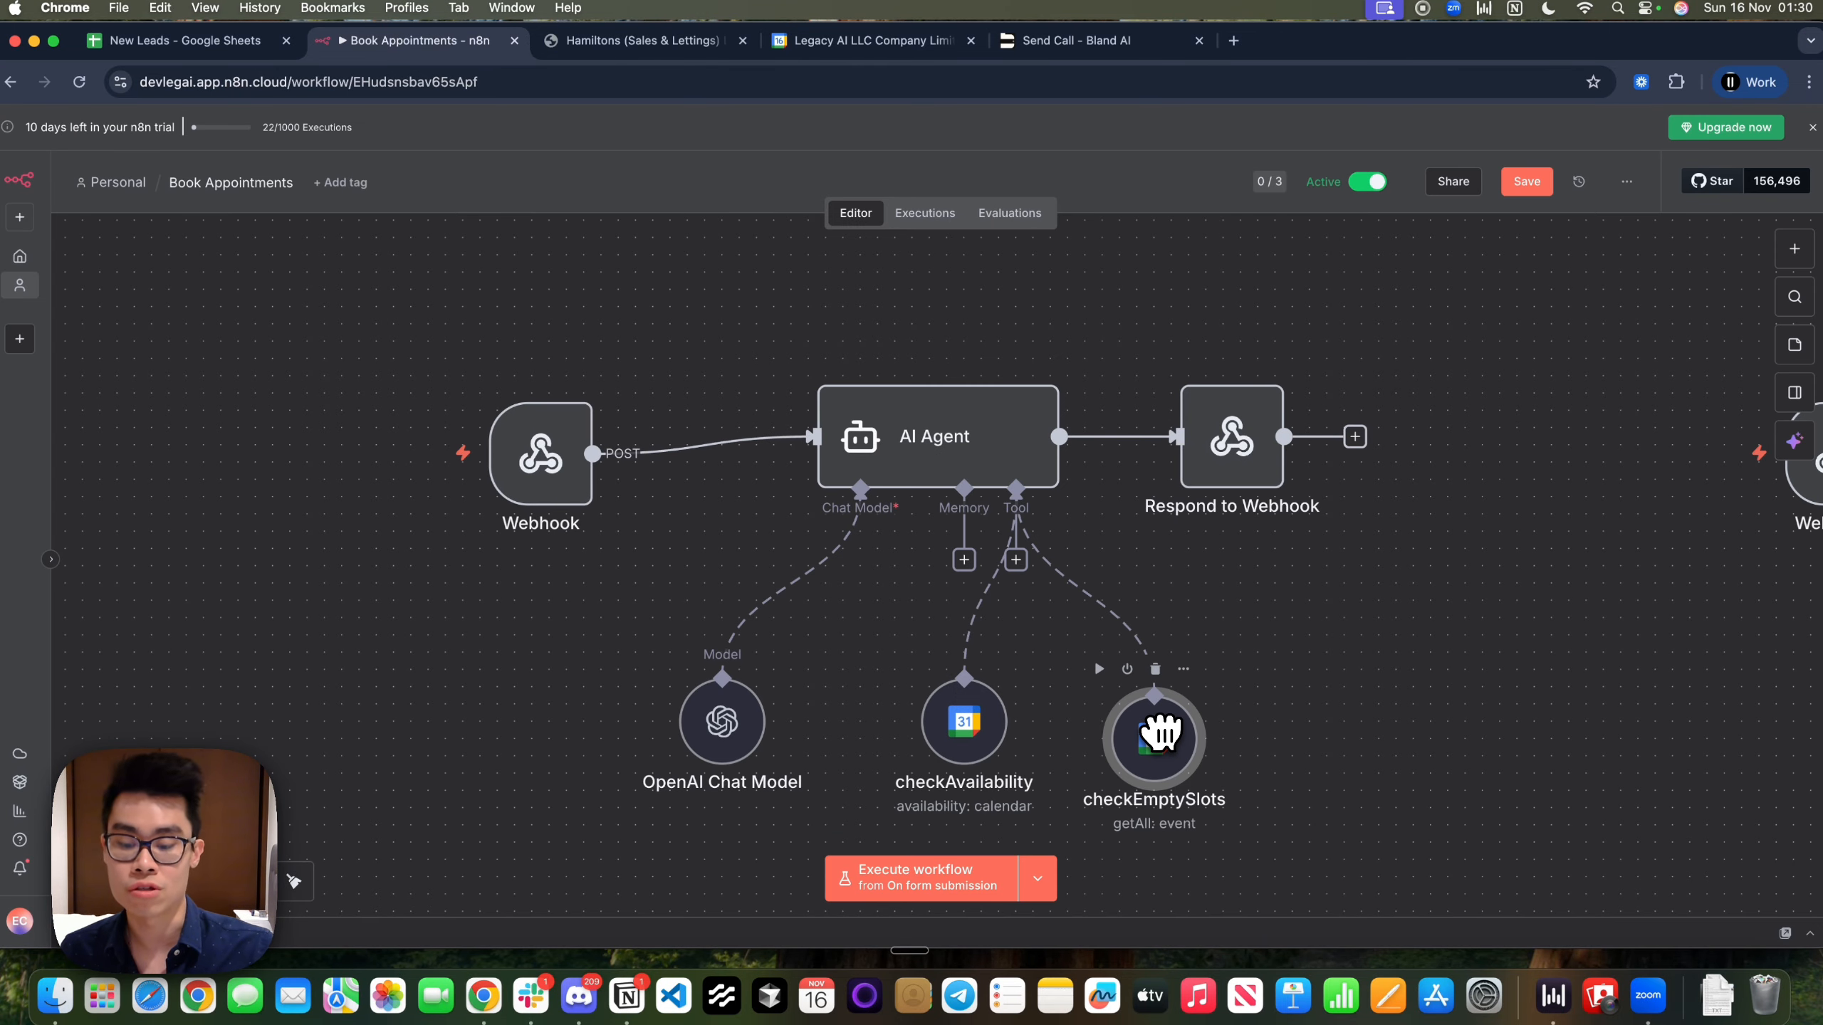
{"action": "key", "text": "super+s"}
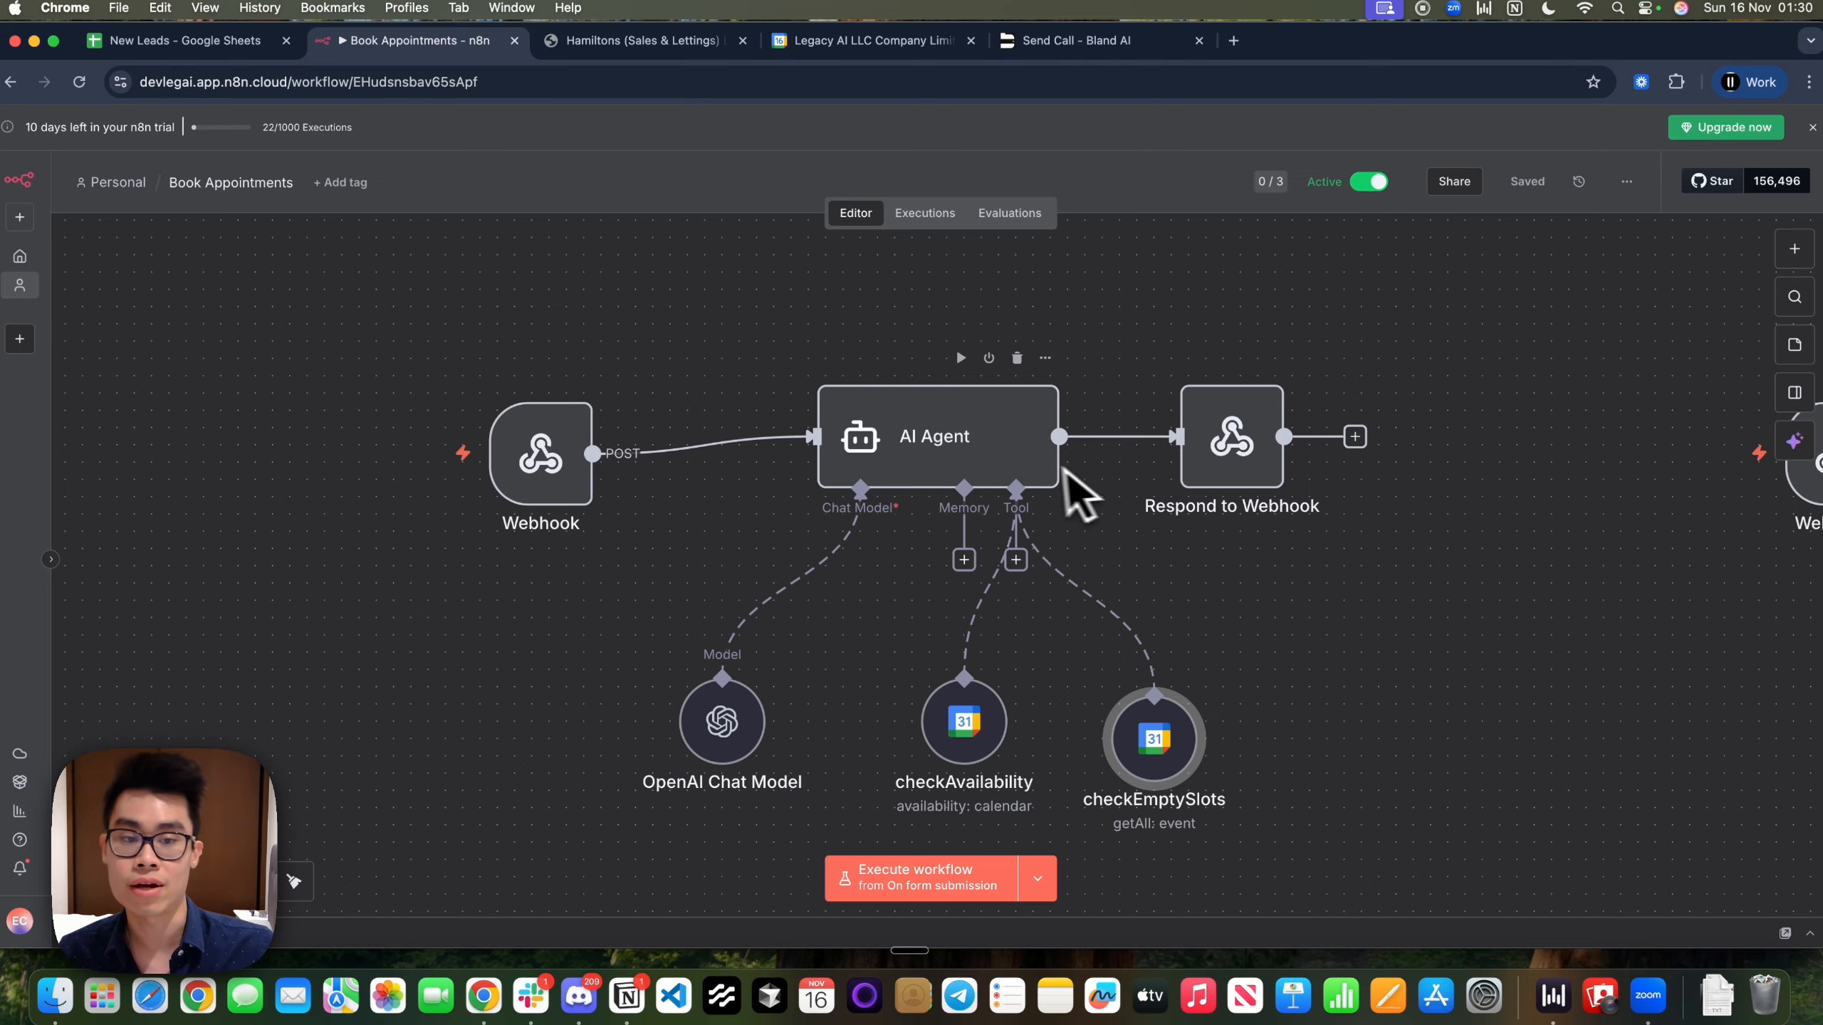
{"action": "double_click", "coordinate": [1227, 478]}
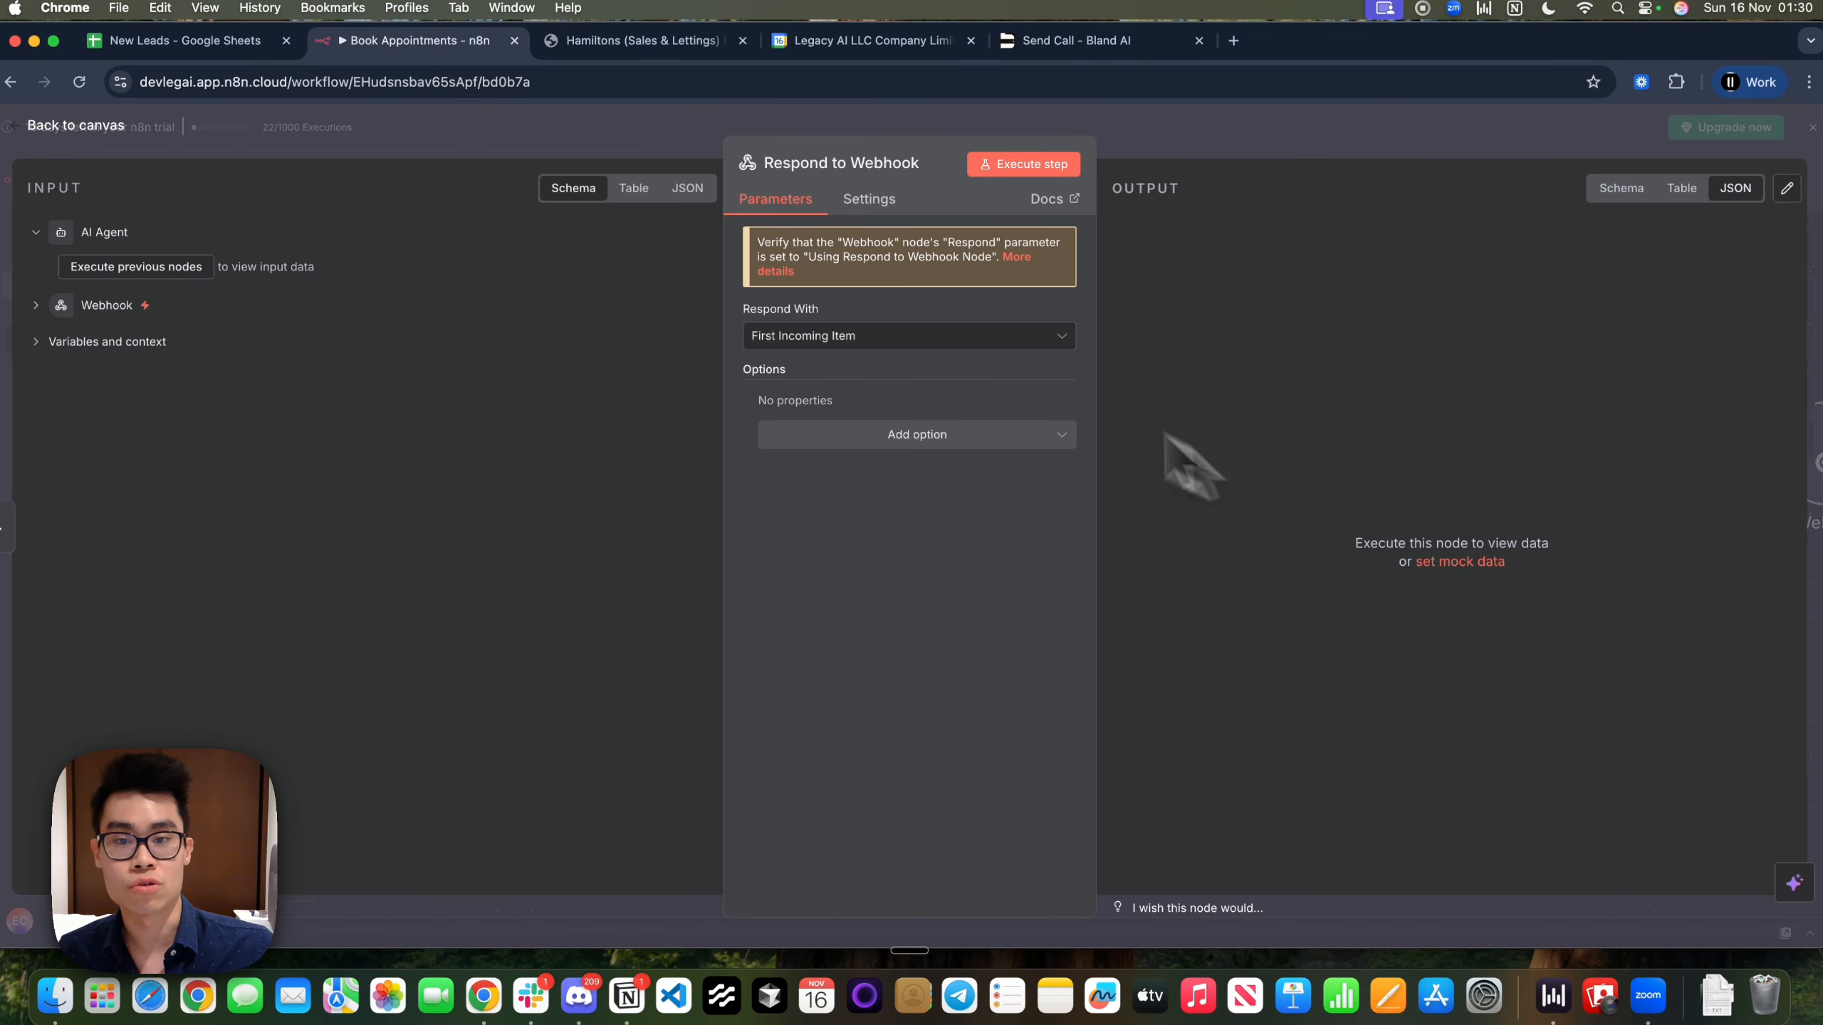
{"action": "left_click", "coordinate": [1353, 150]}
{"action": "key", "text": "ctrl+Left"}
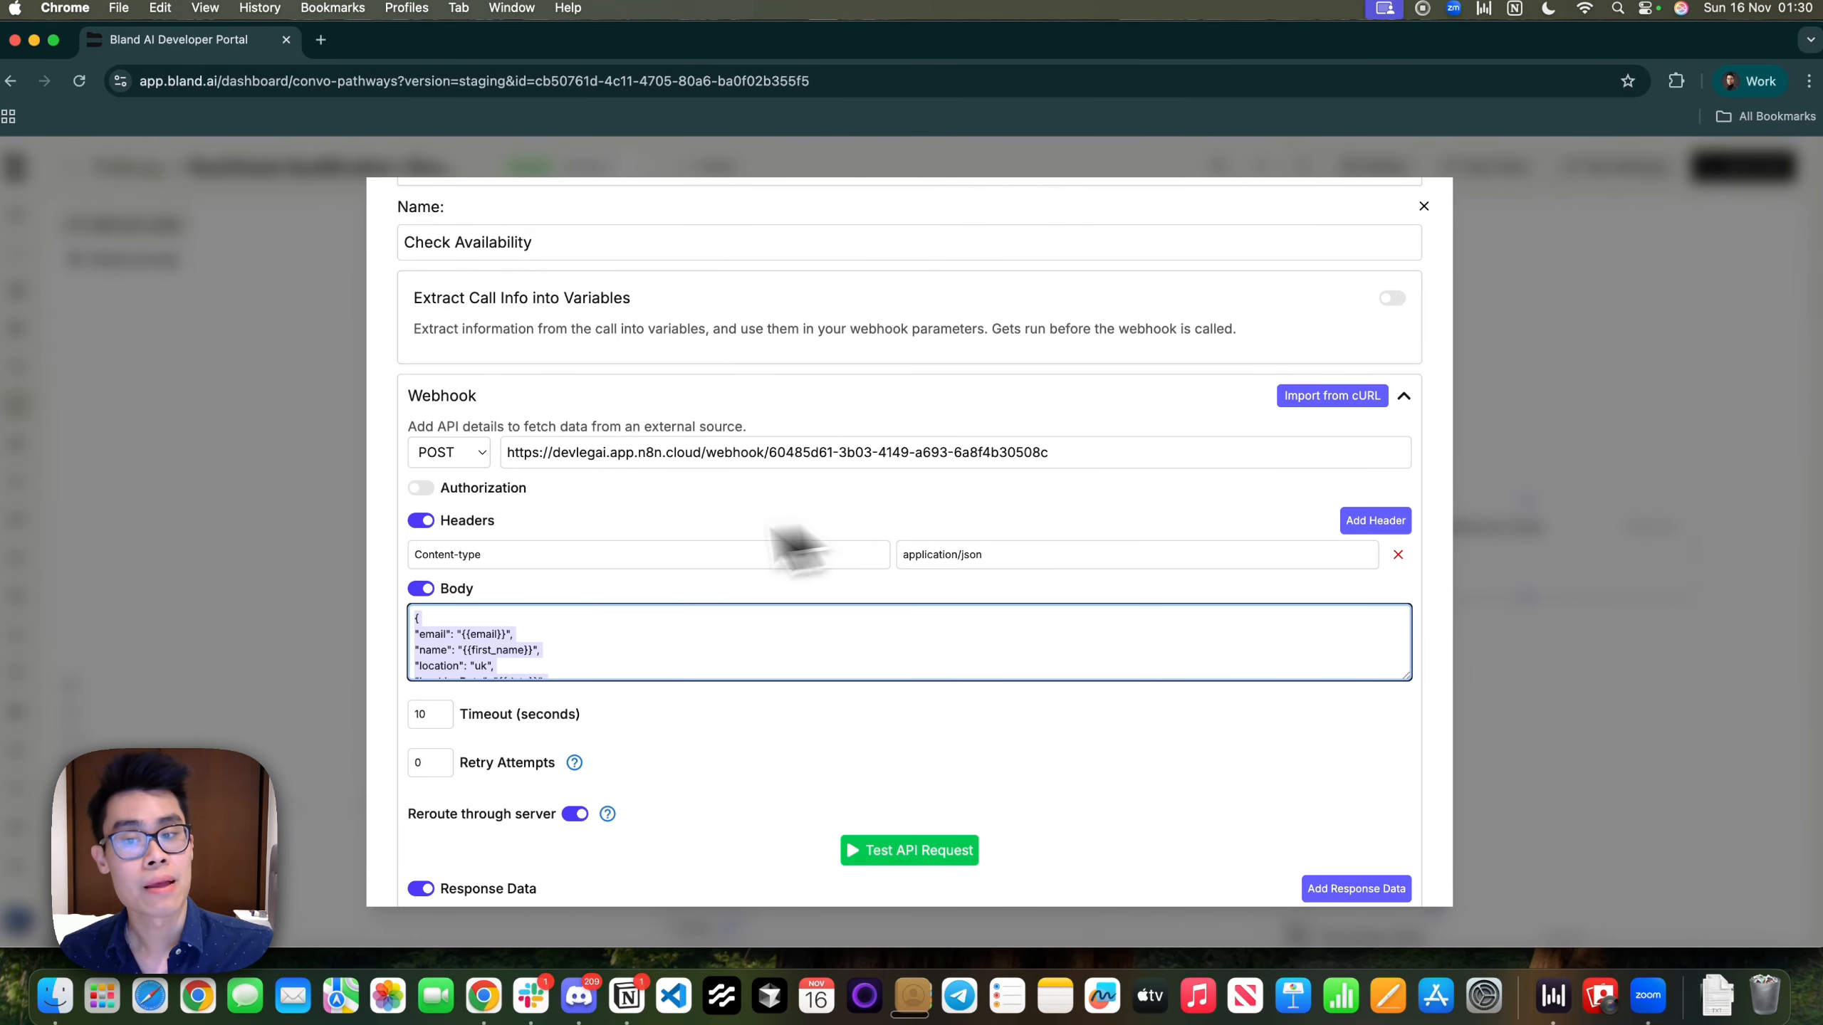
{"action": "scroll", "coordinate": [584, 550], "scroll_direction": "down", "scroll_amount": 5}
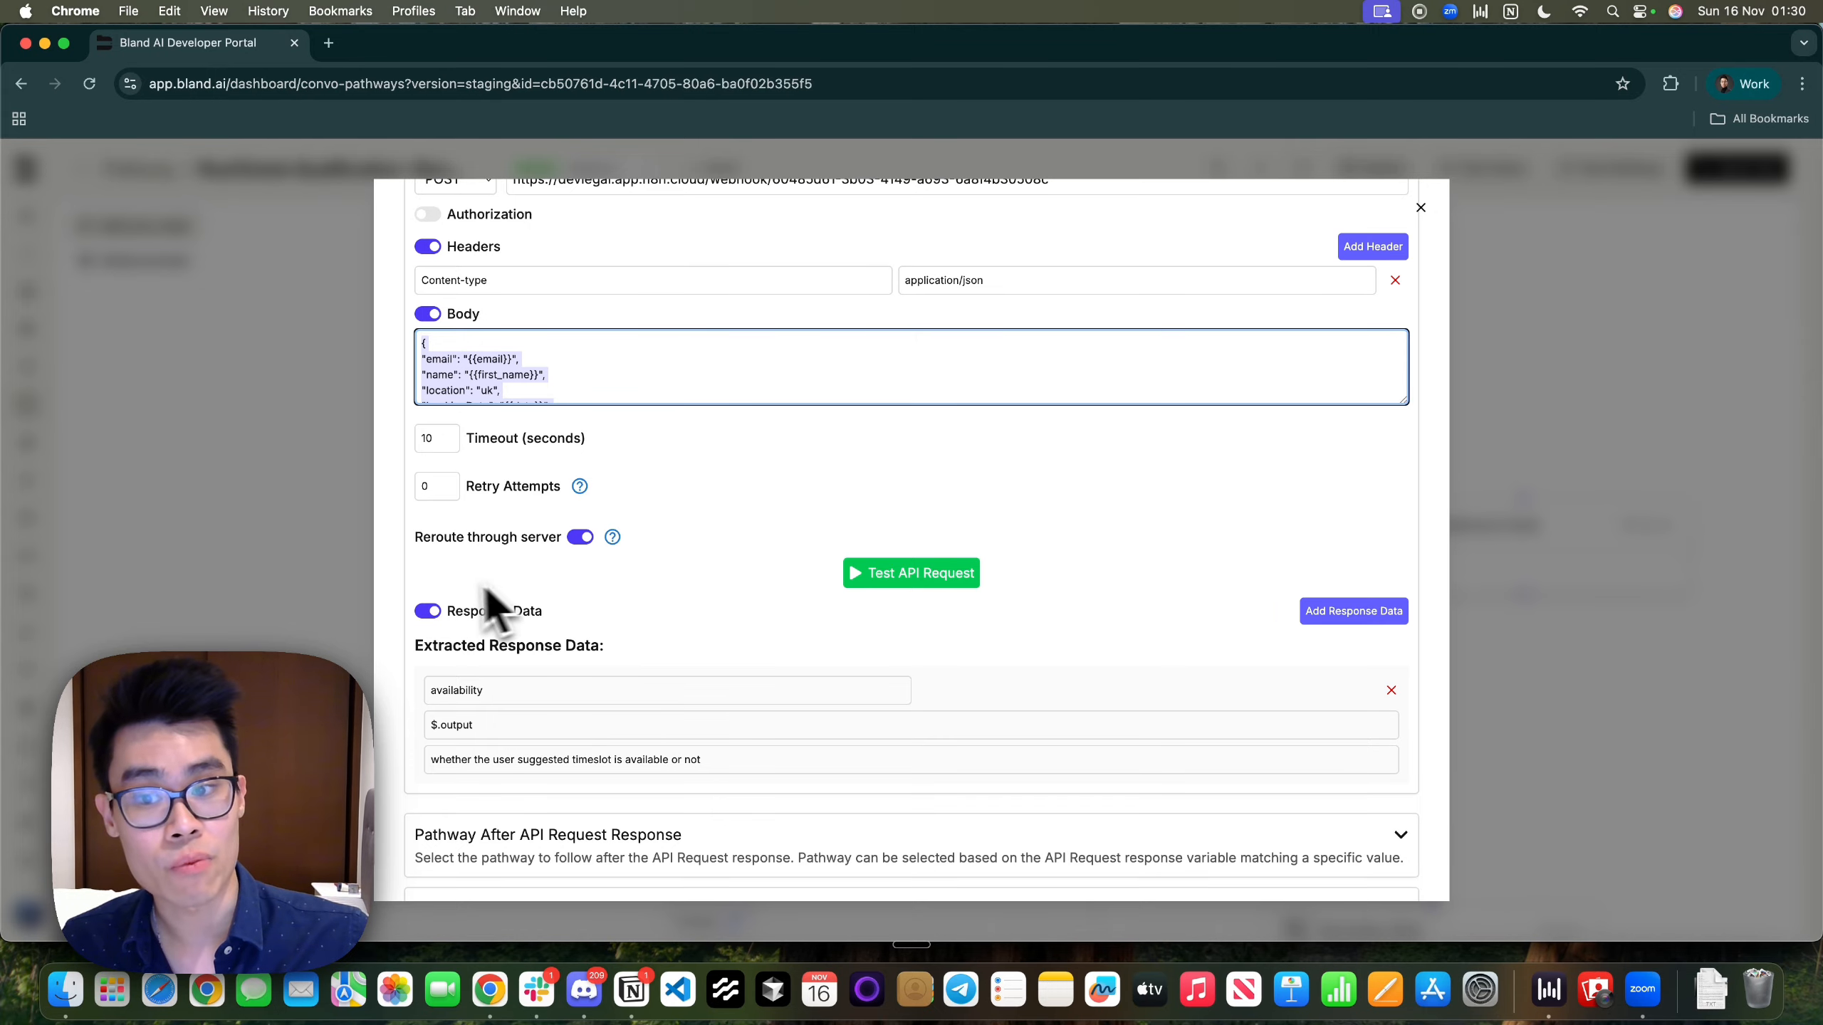
{"action": "left_click_drag", "start_coordinate": [470, 611], "coordinate": [607, 611]}
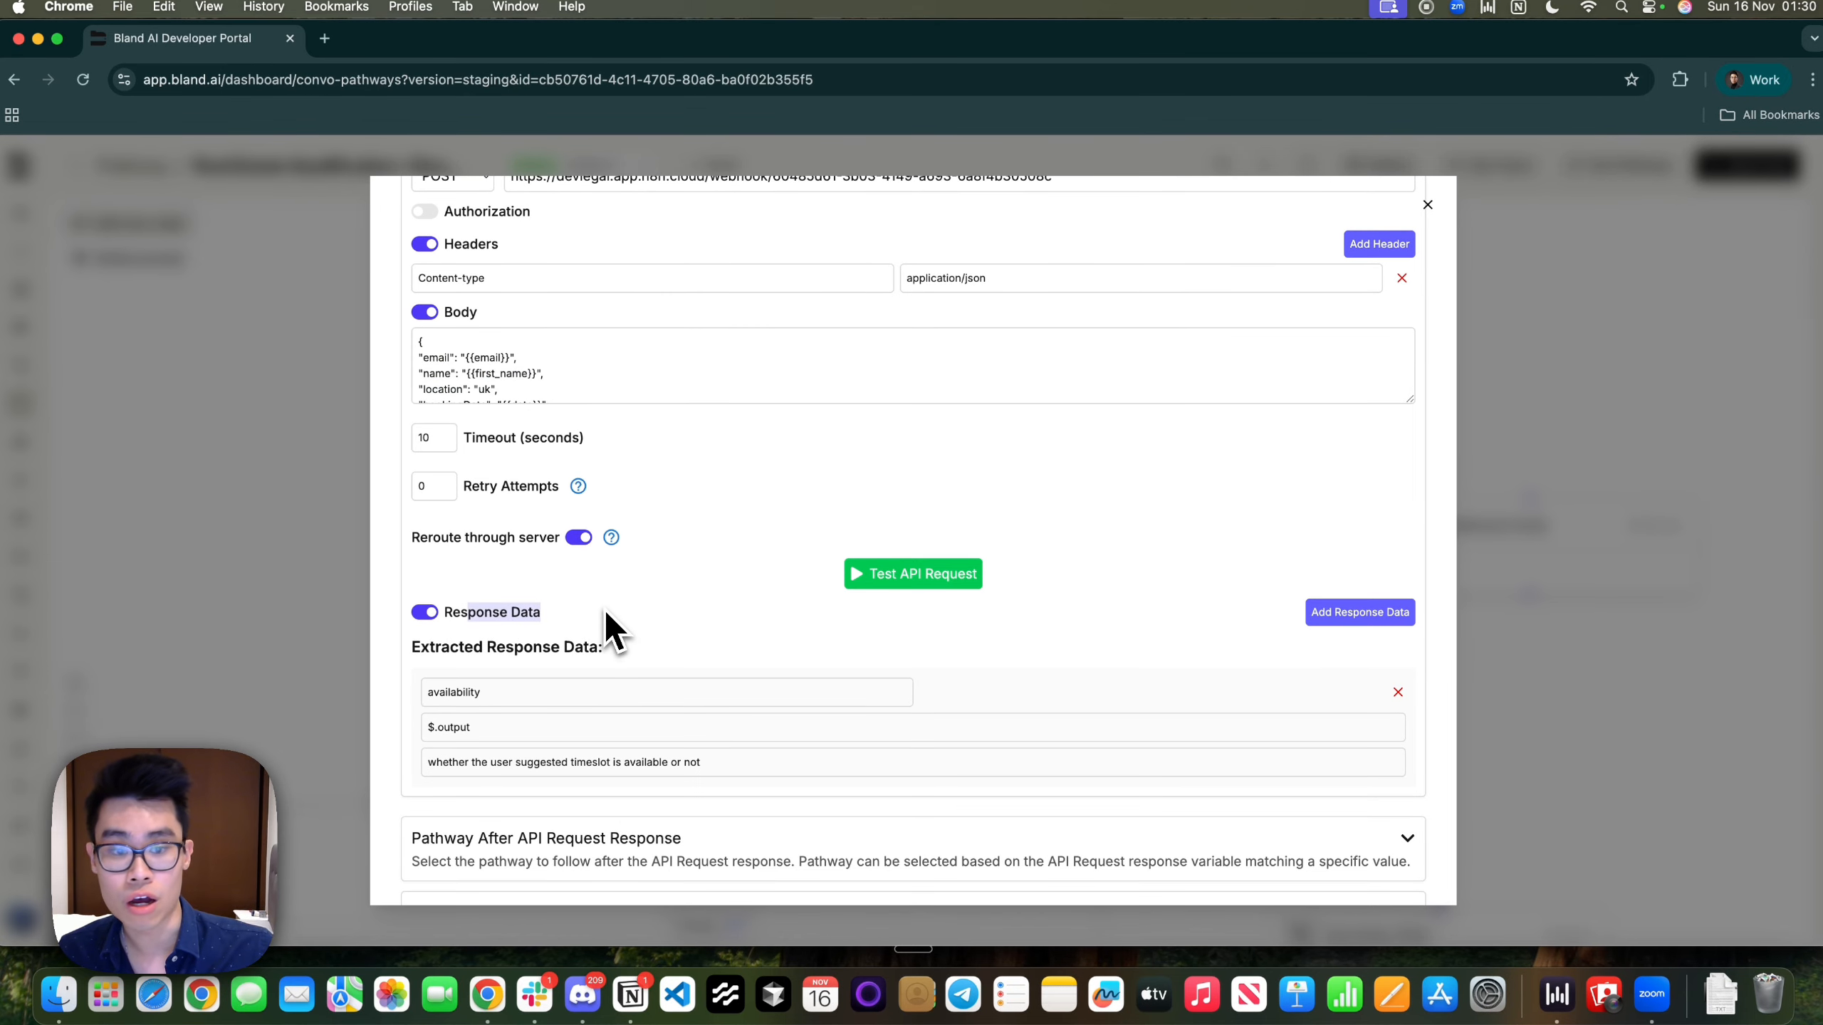
{"action": "scroll", "coordinate": [606, 611], "scroll_direction": "down", "scroll_amount": 2}
{"action": "left_click", "coordinate": [528, 574]}
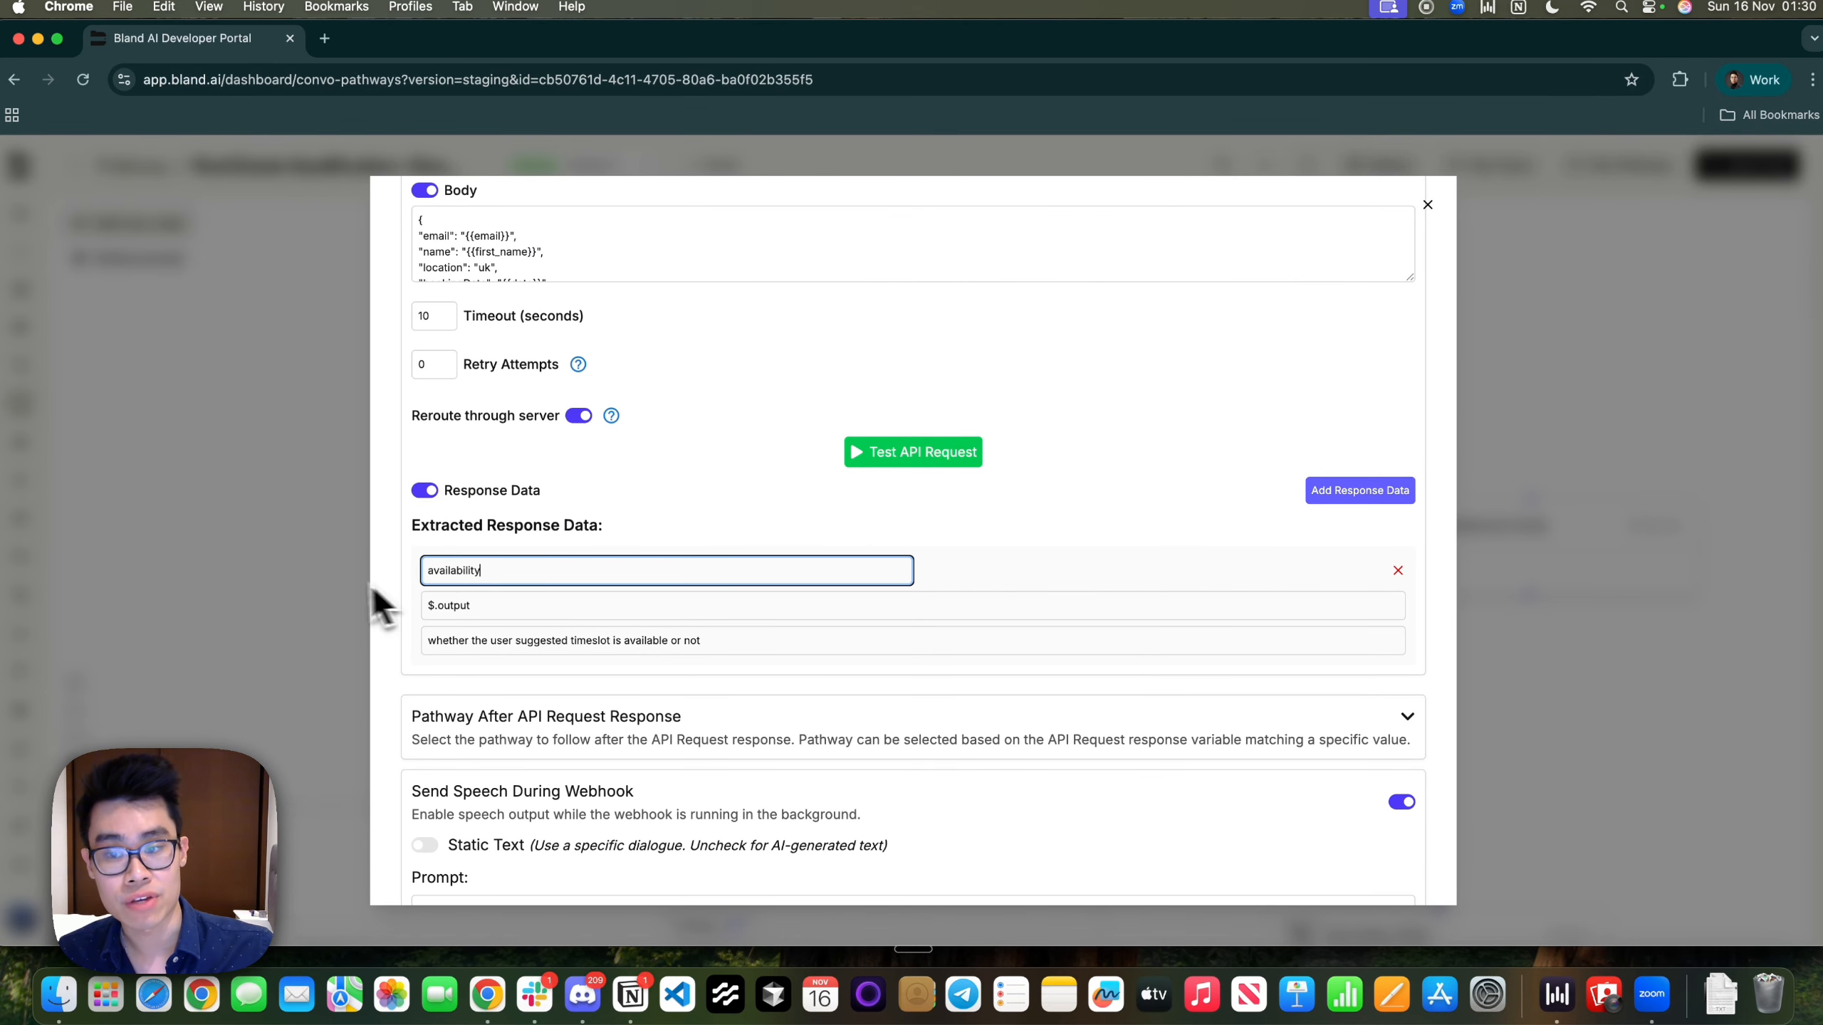
{"action": "double_click", "coordinate": [504, 616]}
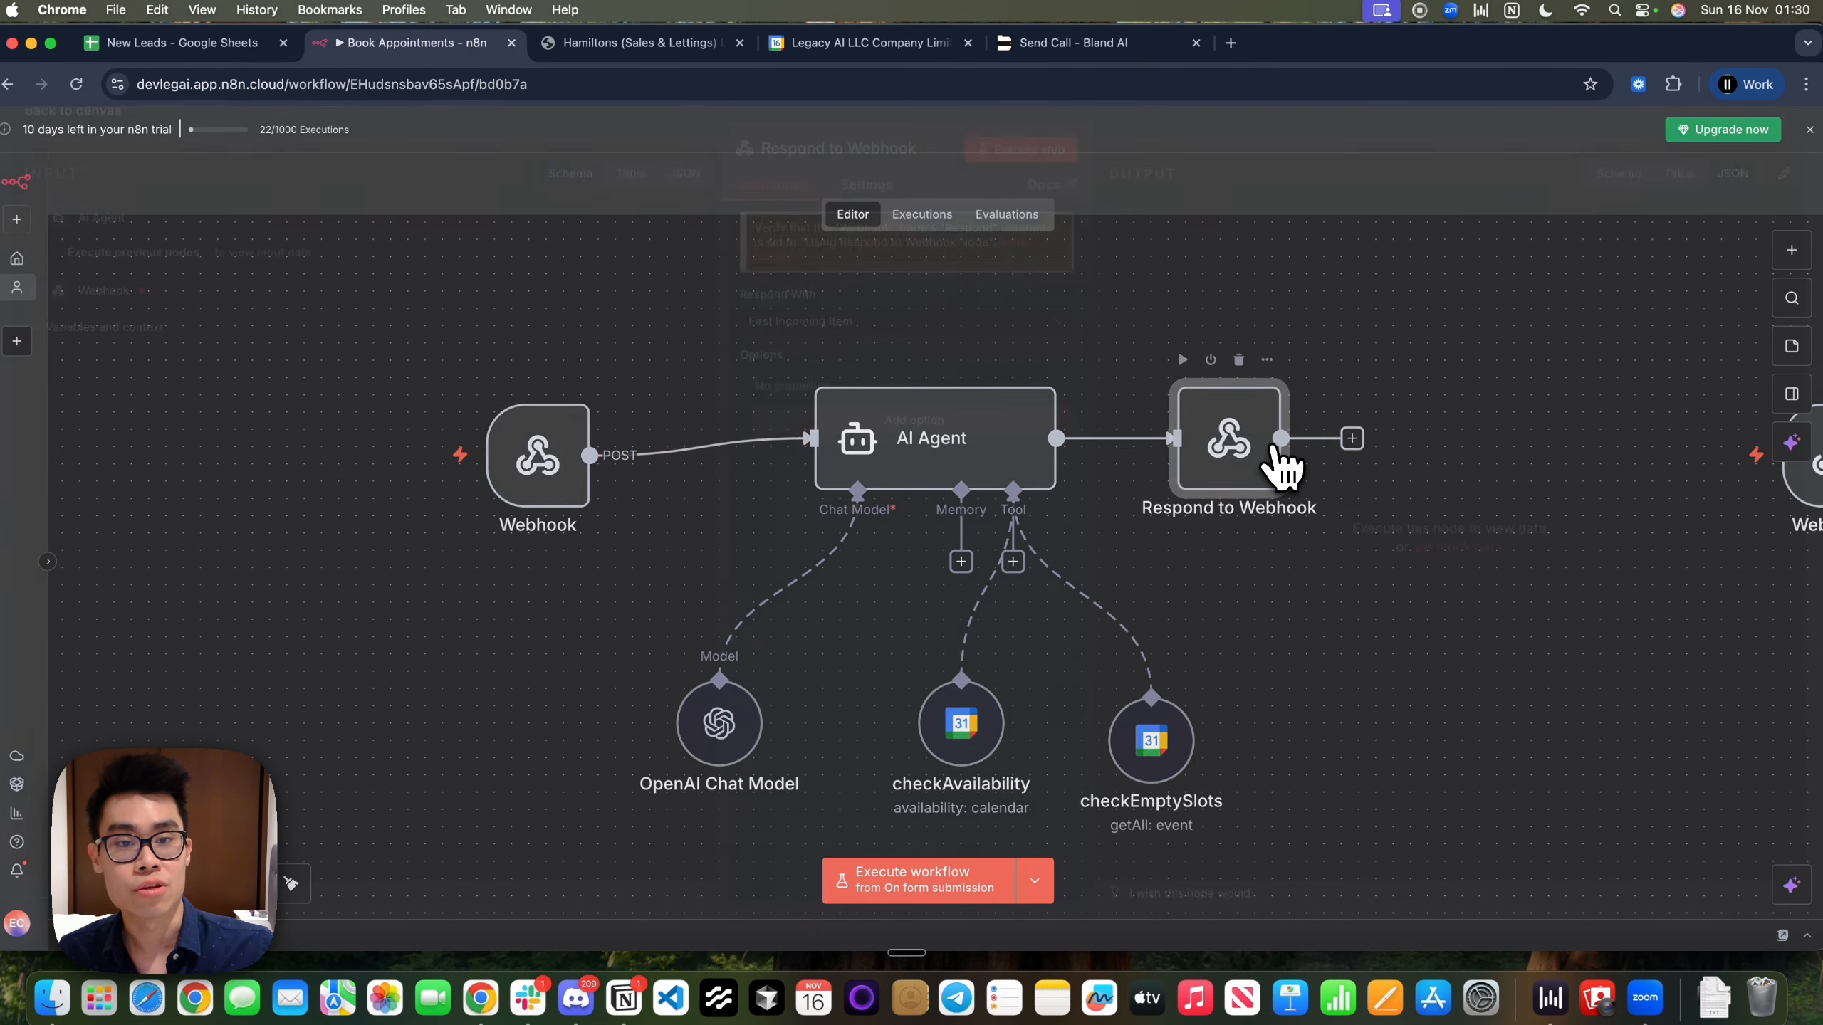
{"action": "double_click", "coordinate": [1271, 458]}
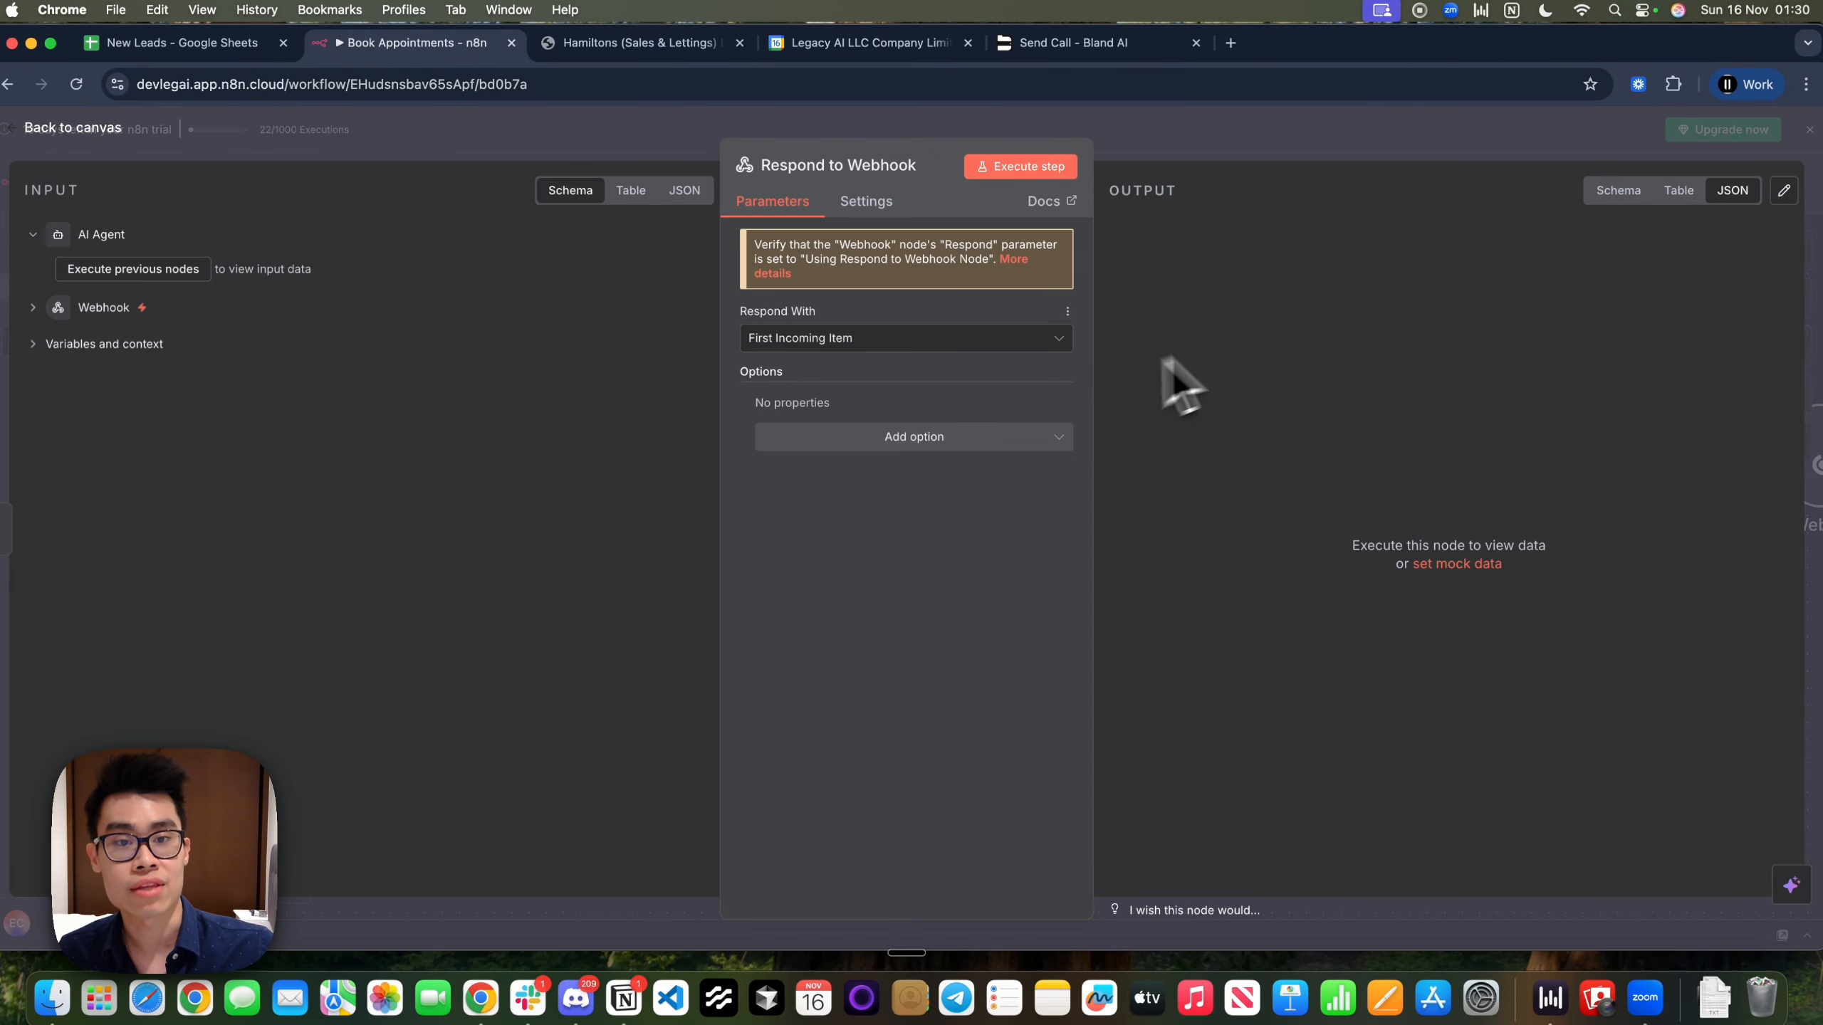
{"action": "left_click", "coordinate": [1196, 154]}
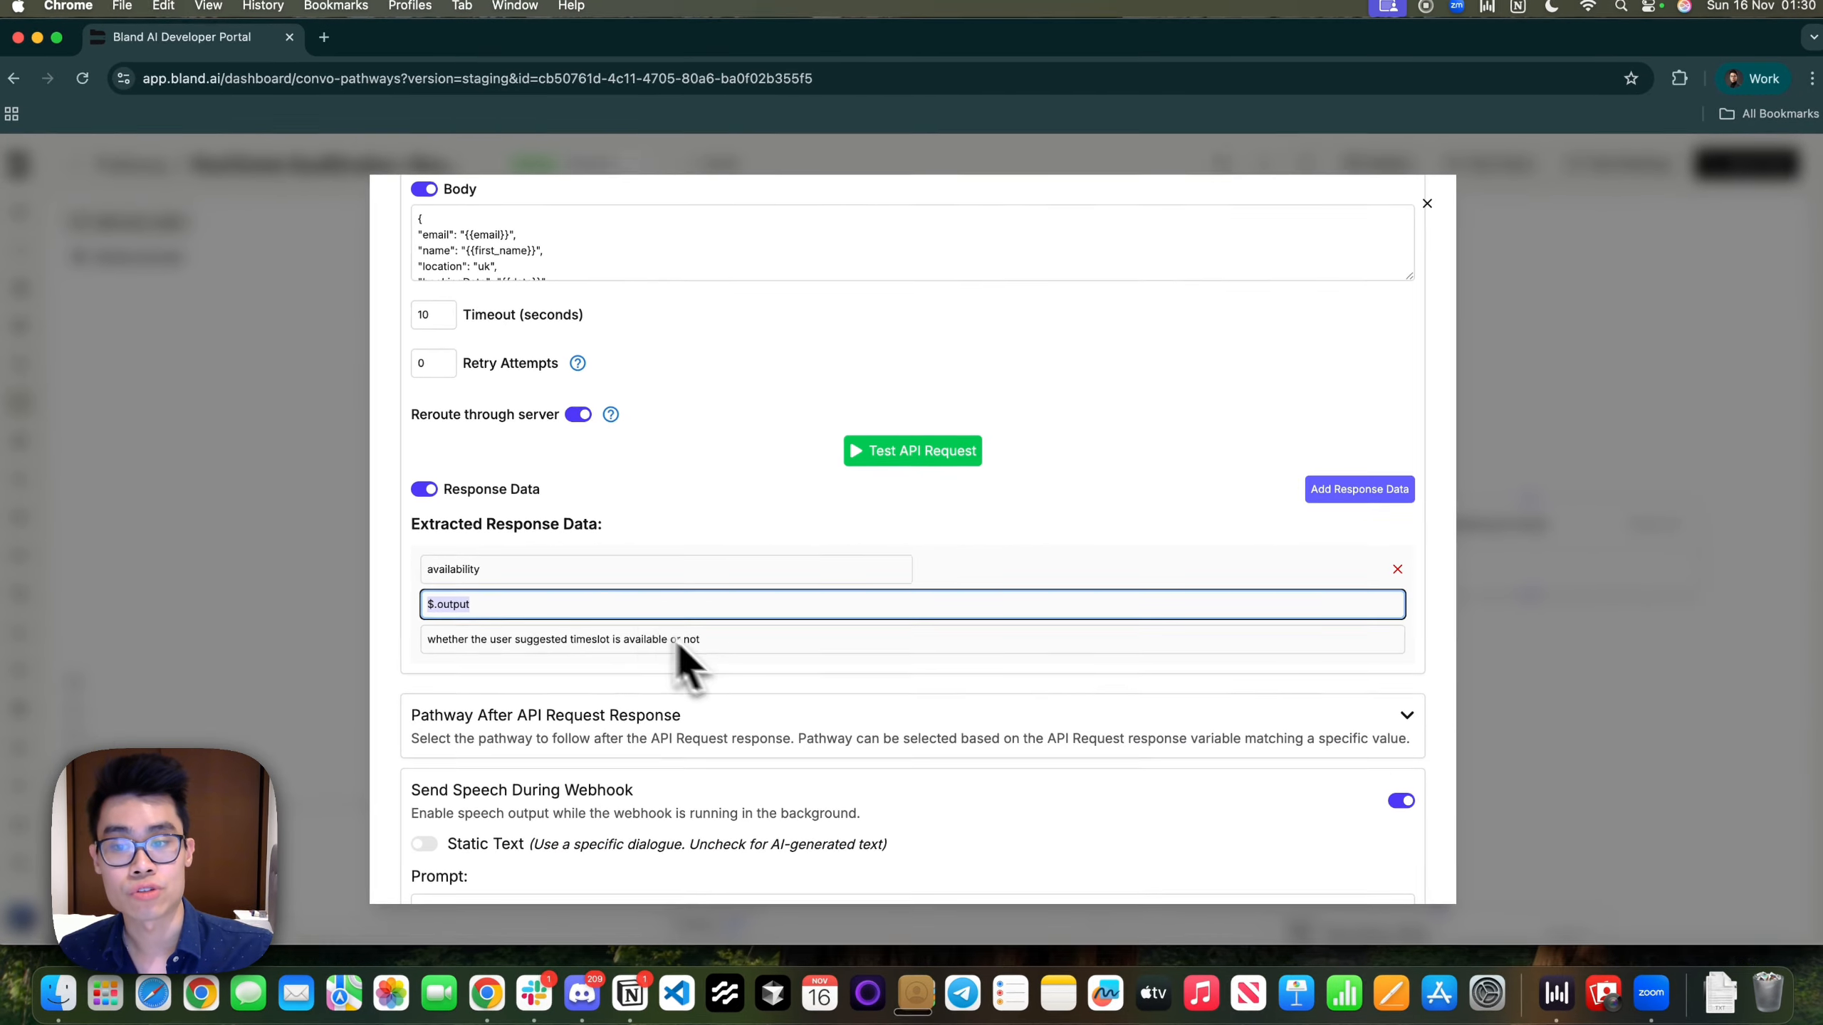
{"action": "left_click", "coordinate": [716, 642]}
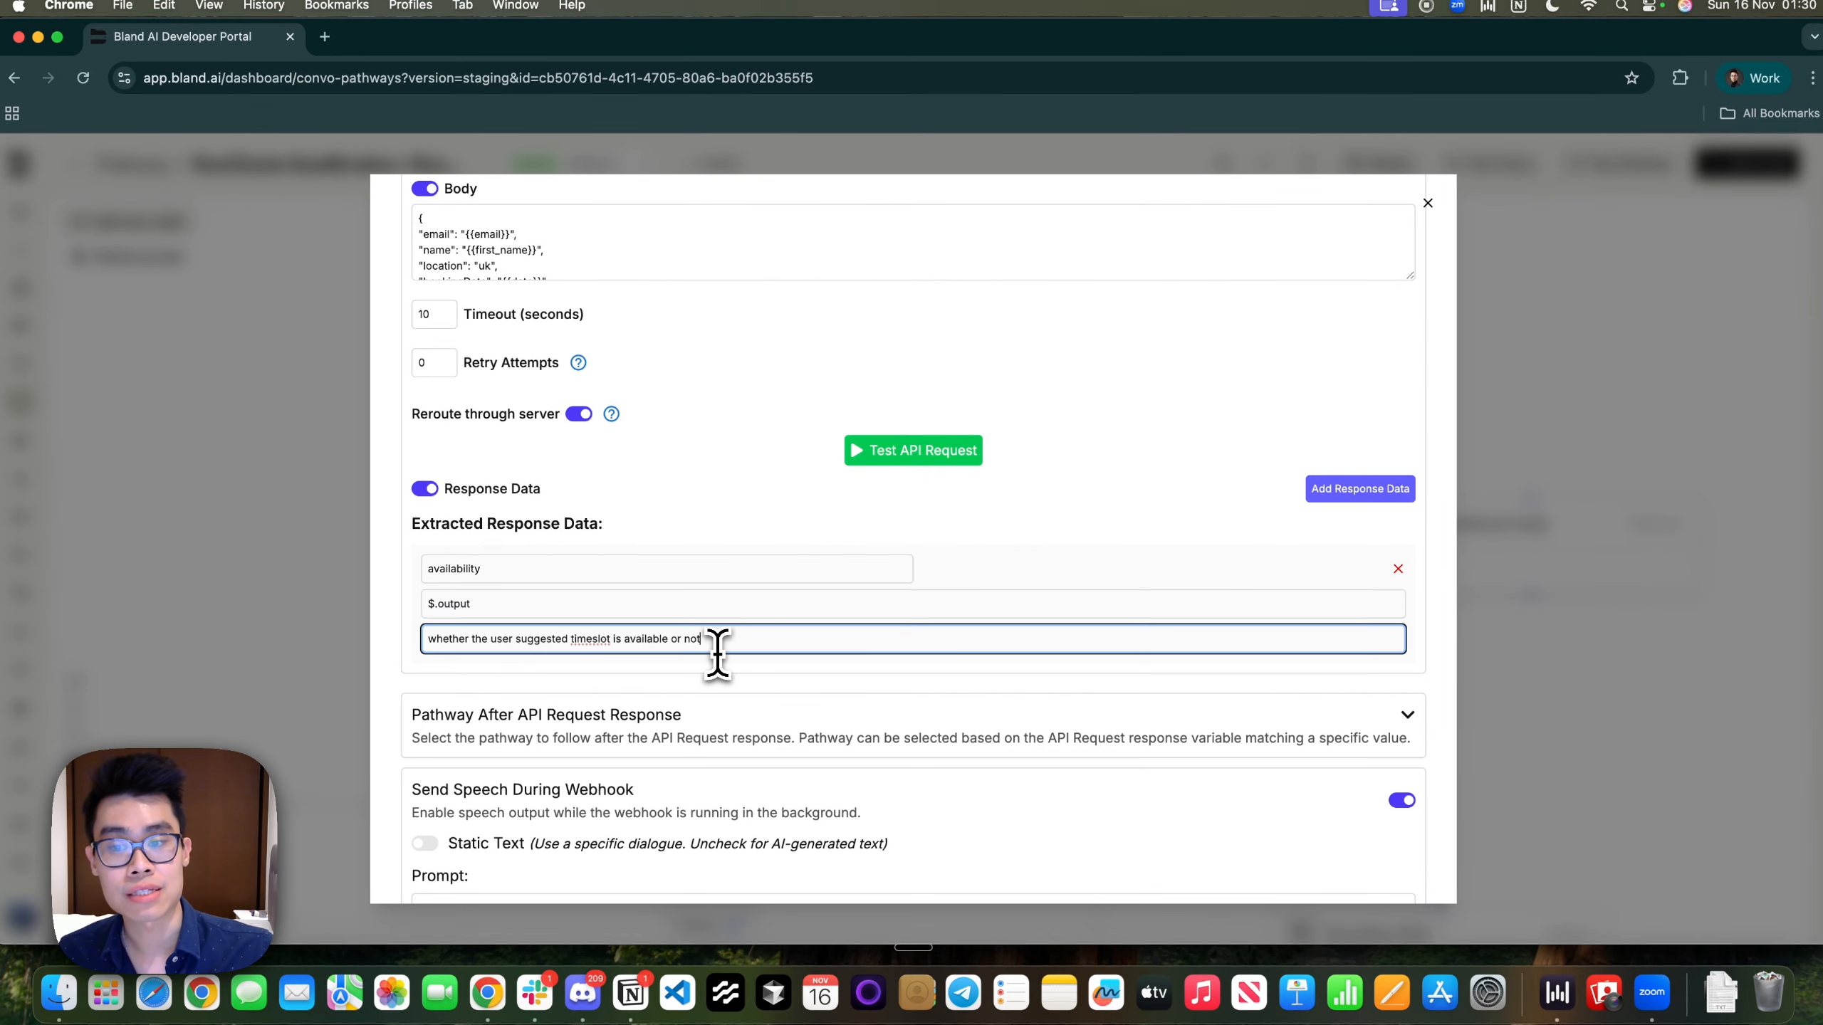
{"action": "left_click_drag", "start_coordinate": [719, 645], "coordinate": [405, 636]}
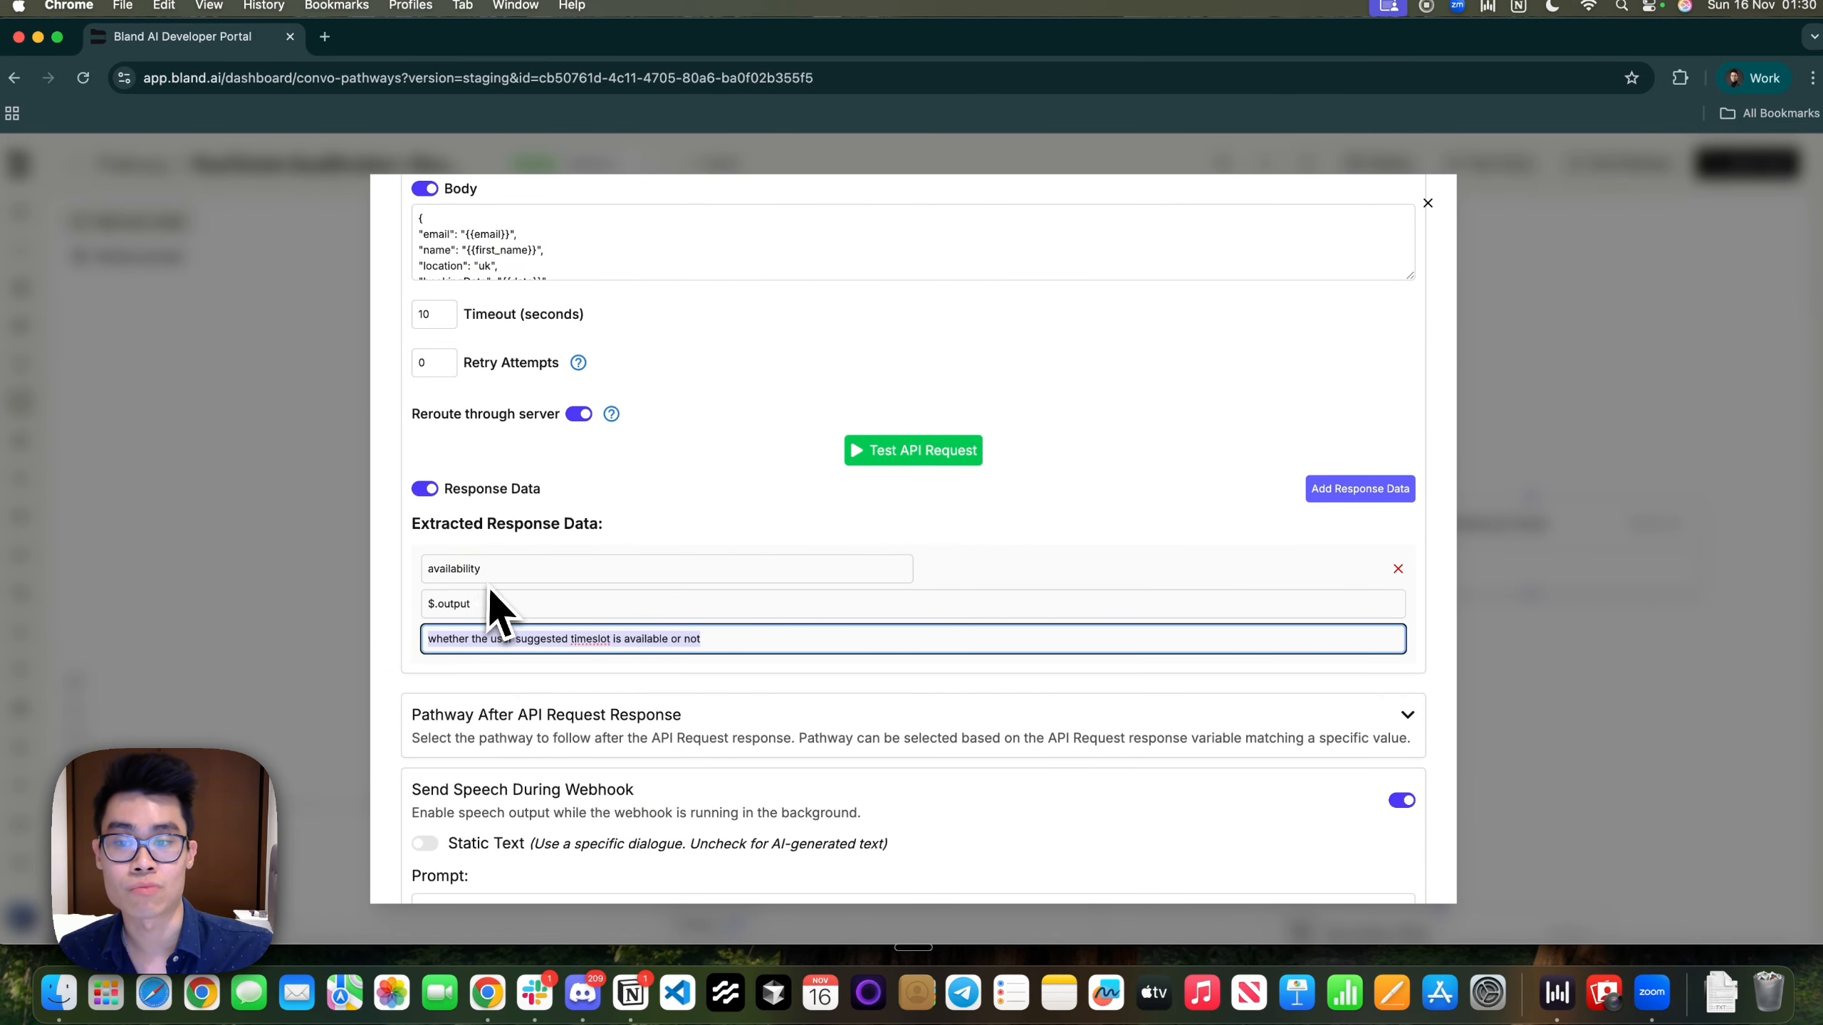
{"action": "left_click_drag", "start_coordinate": [495, 571], "coordinate": [385, 553]}
{"action": "left_click_drag", "start_coordinate": [422, 636], "coordinate": [663, 683]}
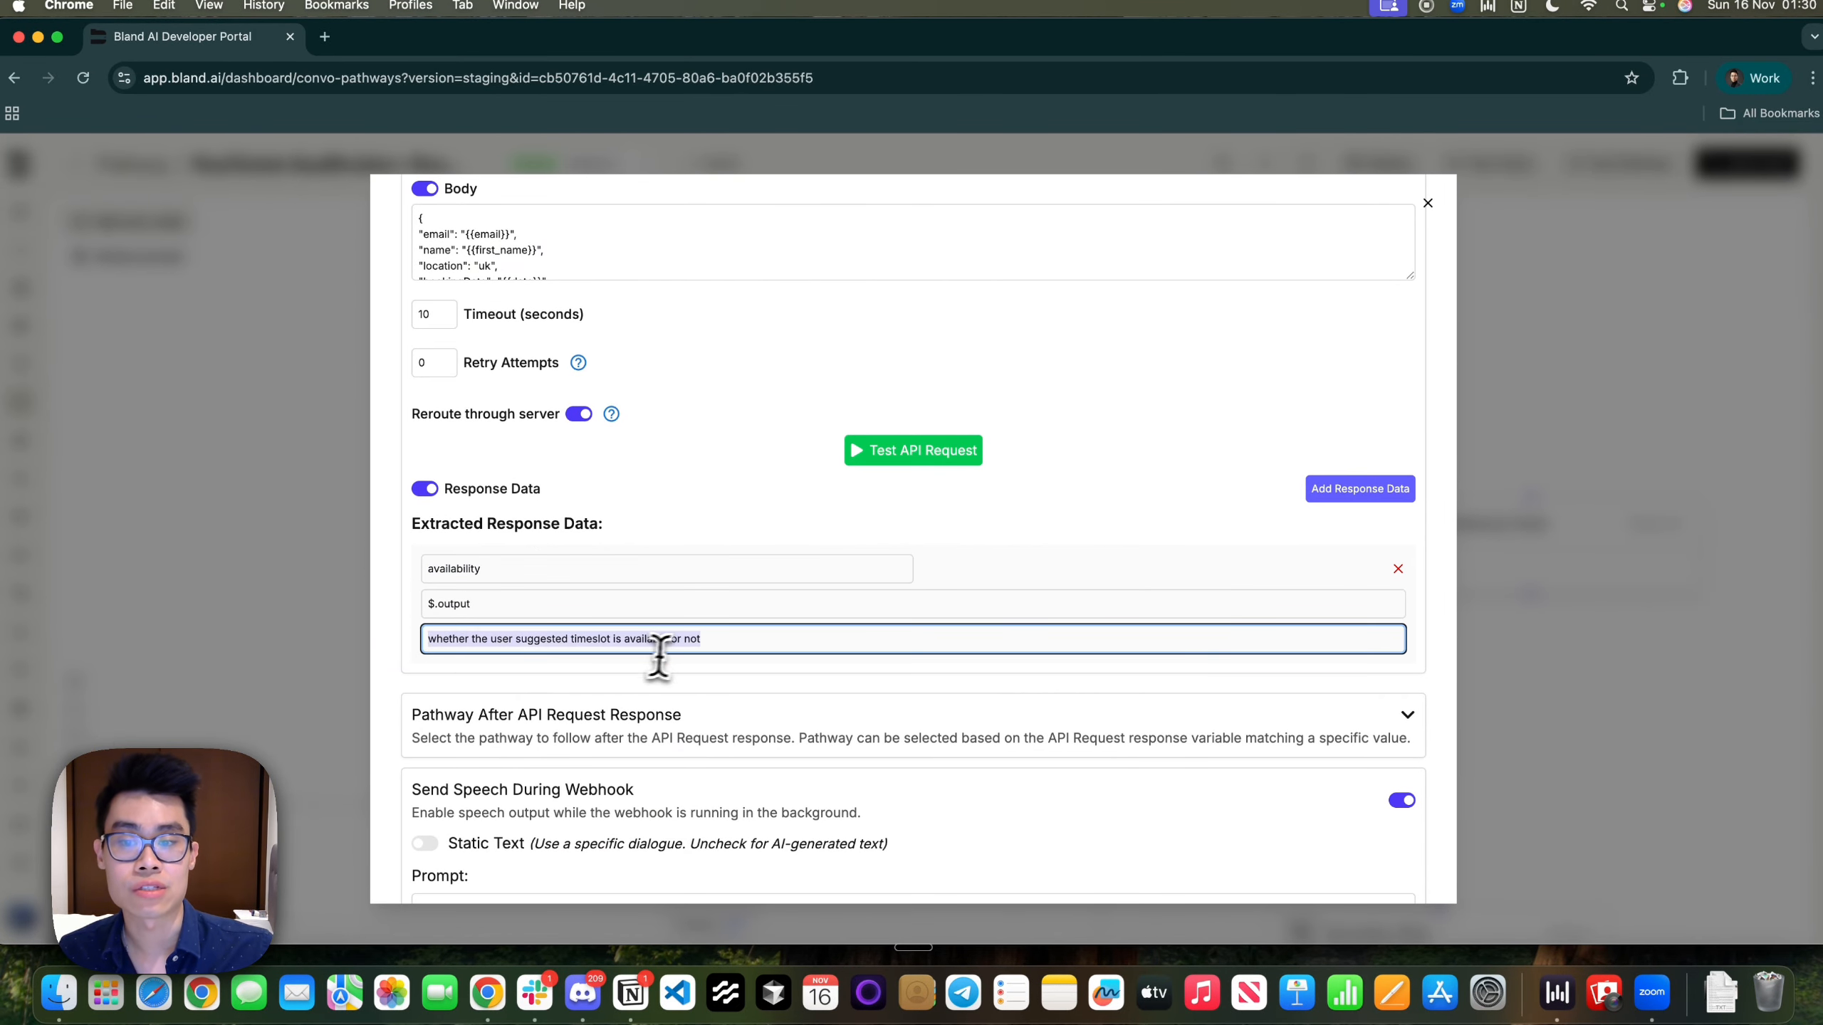
{"action": "left_click", "coordinate": [698, 644]}
{"action": "scroll", "coordinate": [700, 644], "scroll_direction": "up", "scroll_amount": 1}
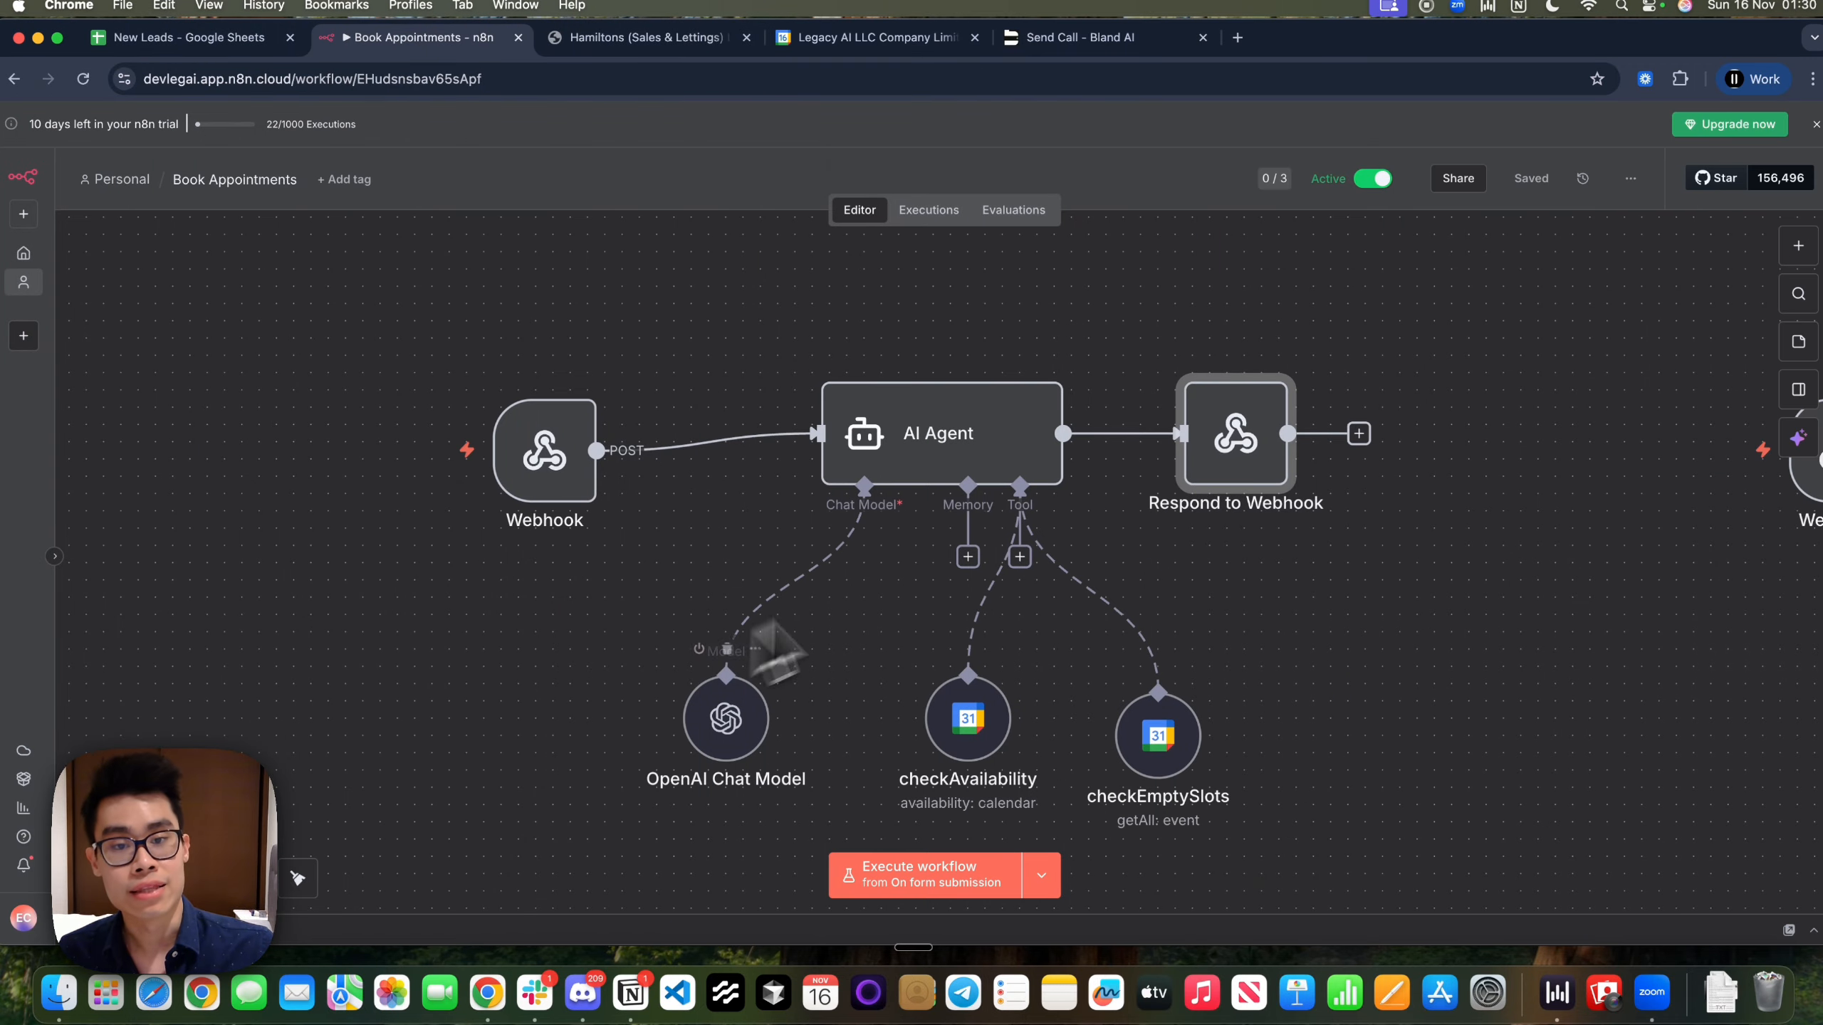
{"action": "scroll", "coordinate": [1049, 558], "scroll_direction": "down", "scroll_amount": 3}
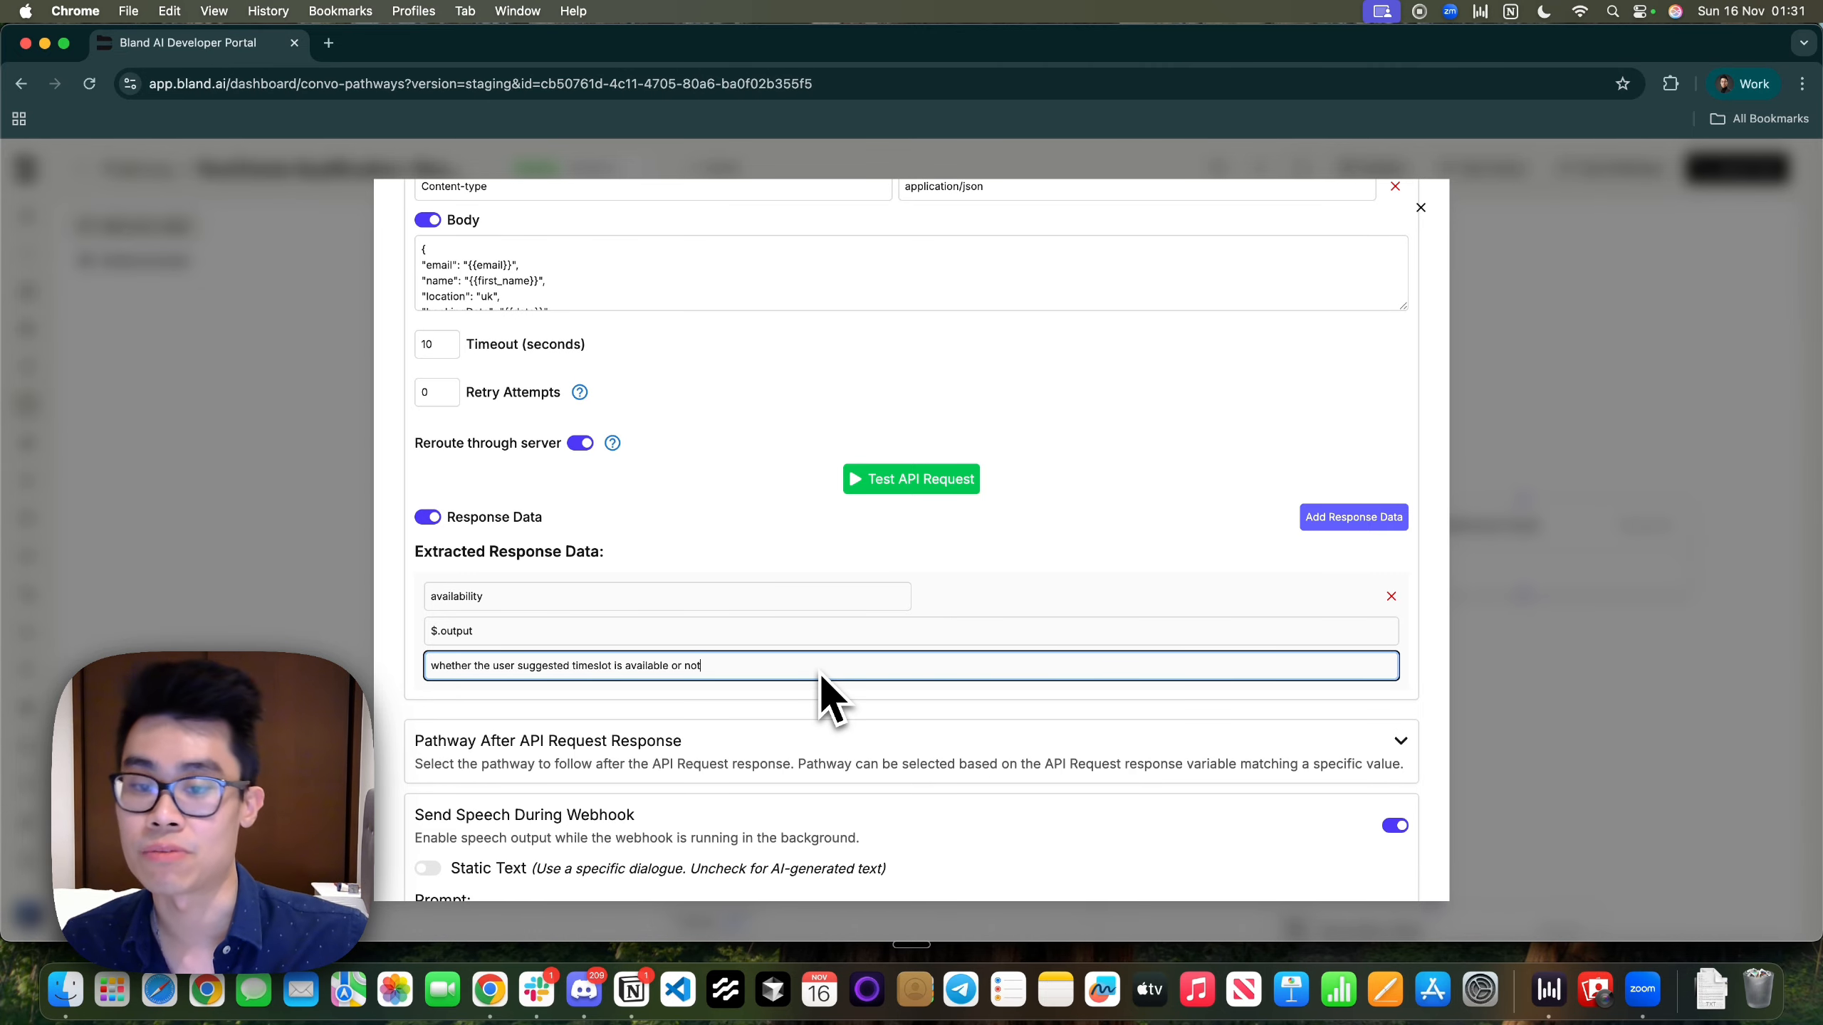
{"action": "scroll", "coordinate": [829, 700], "scroll_direction": "down", "scroll_amount": 5}
{"action": "scroll", "coordinate": [829, 700], "scroll_direction": "up", "scroll_amount": 7}
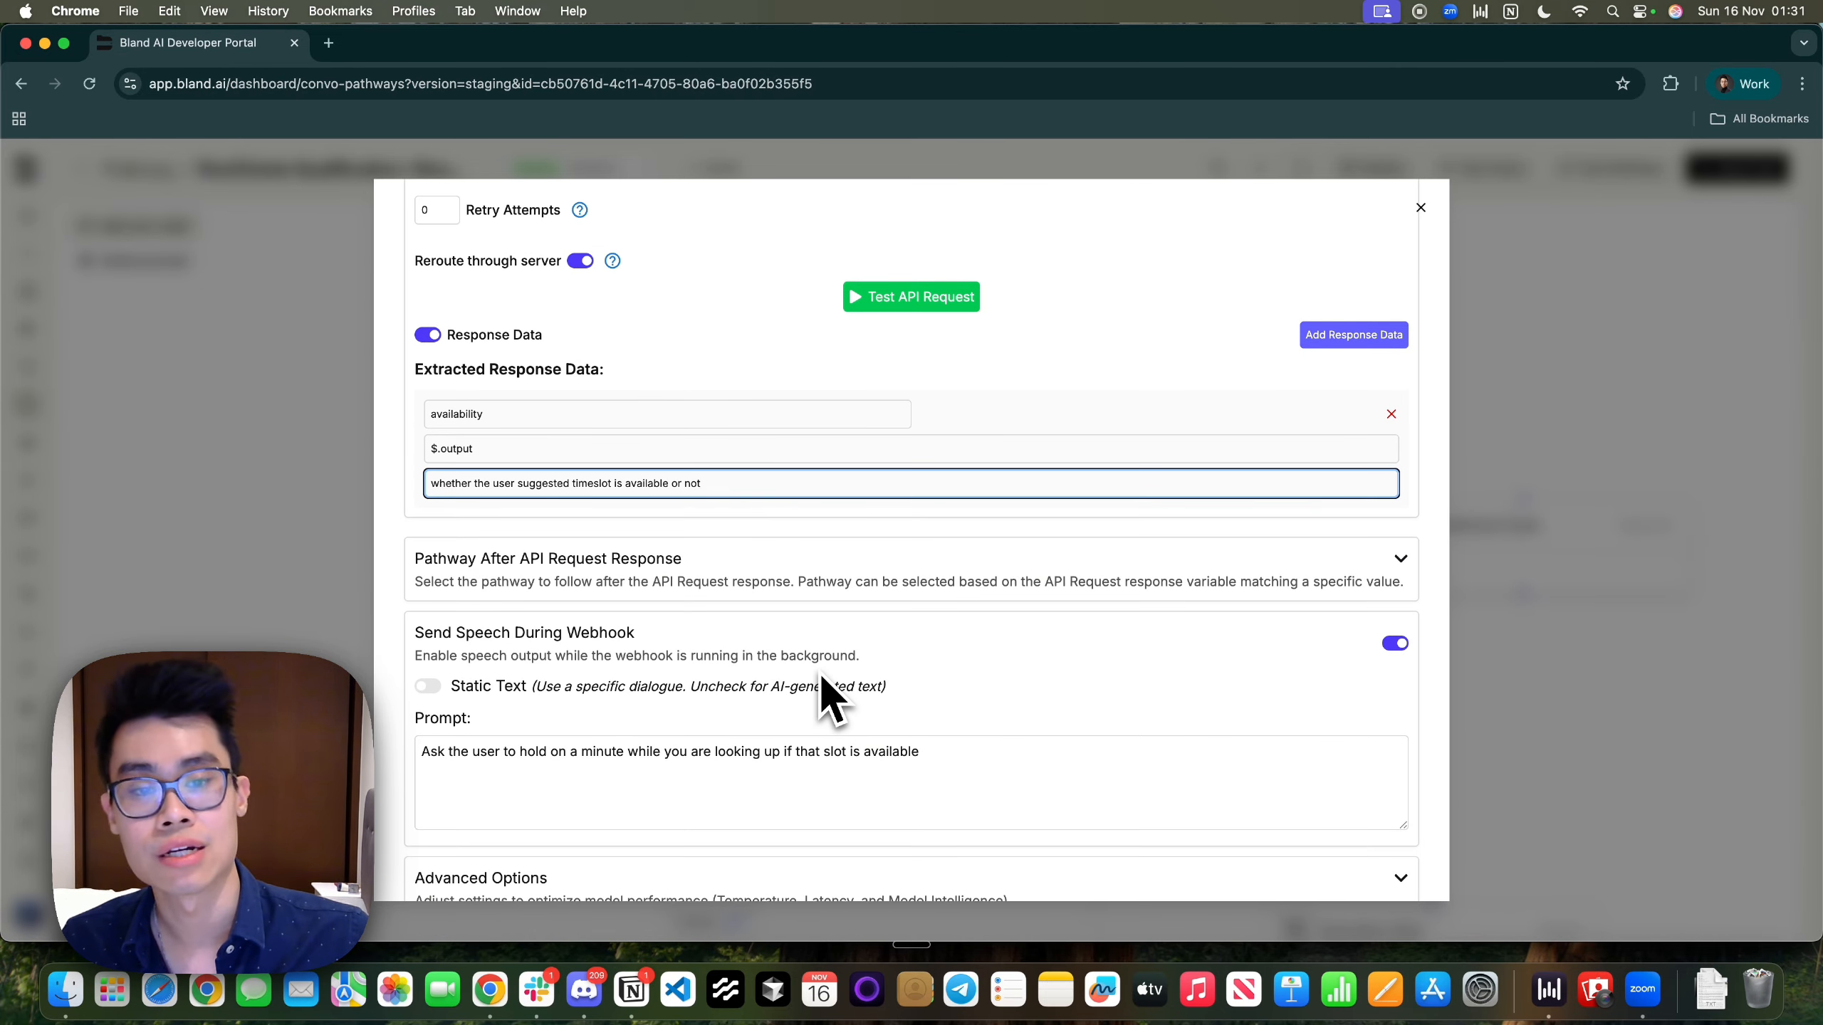
{"action": "scroll", "coordinate": [820, 676], "scroll_direction": "down", "scroll_amount": 6}
{"action": "left_click_drag", "start_coordinate": [418, 520], "coordinate": [675, 522]}
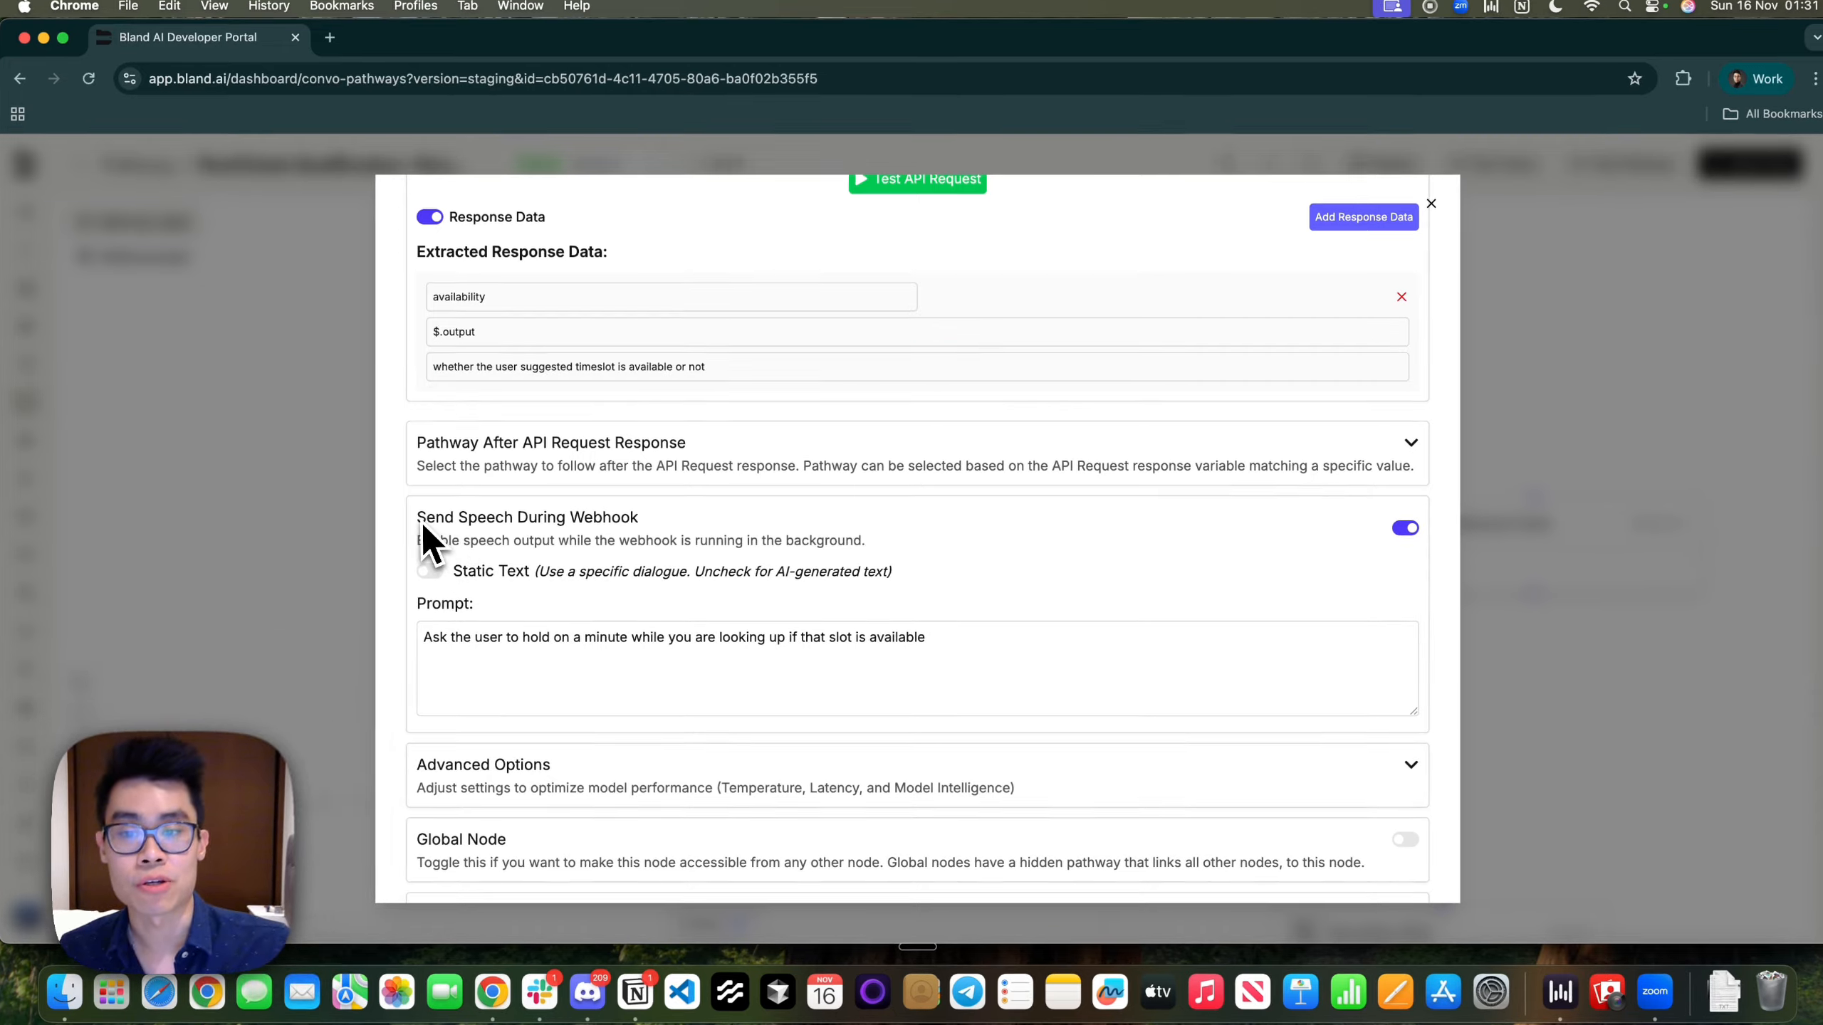
{"action": "left_click", "coordinate": [680, 538]}
{"action": "scroll", "coordinate": [682, 542], "scroll_direction": "up", "scroll_amount": 10}
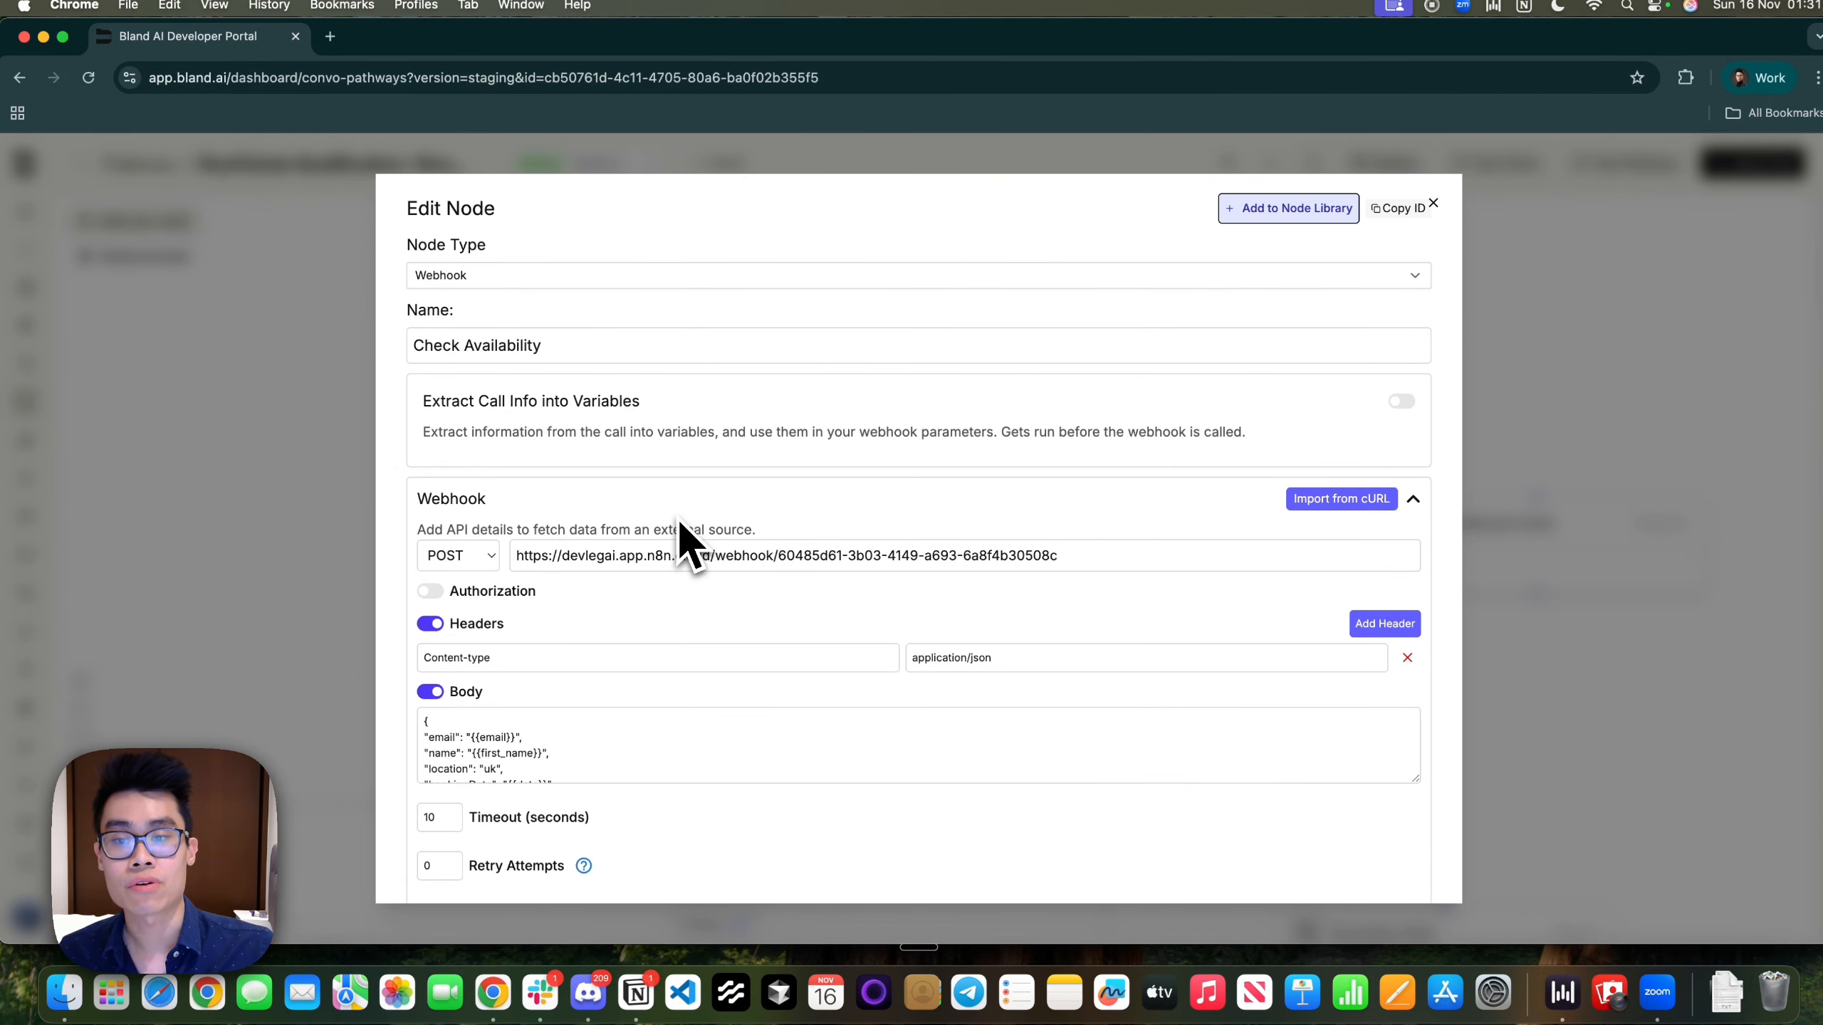
Read through the Check Availability node's hold-on Send Speech prompt
{"action": "scroll", "coordinate": [650, 692], "scroll_direction": "down", "scroll_amount": 10}
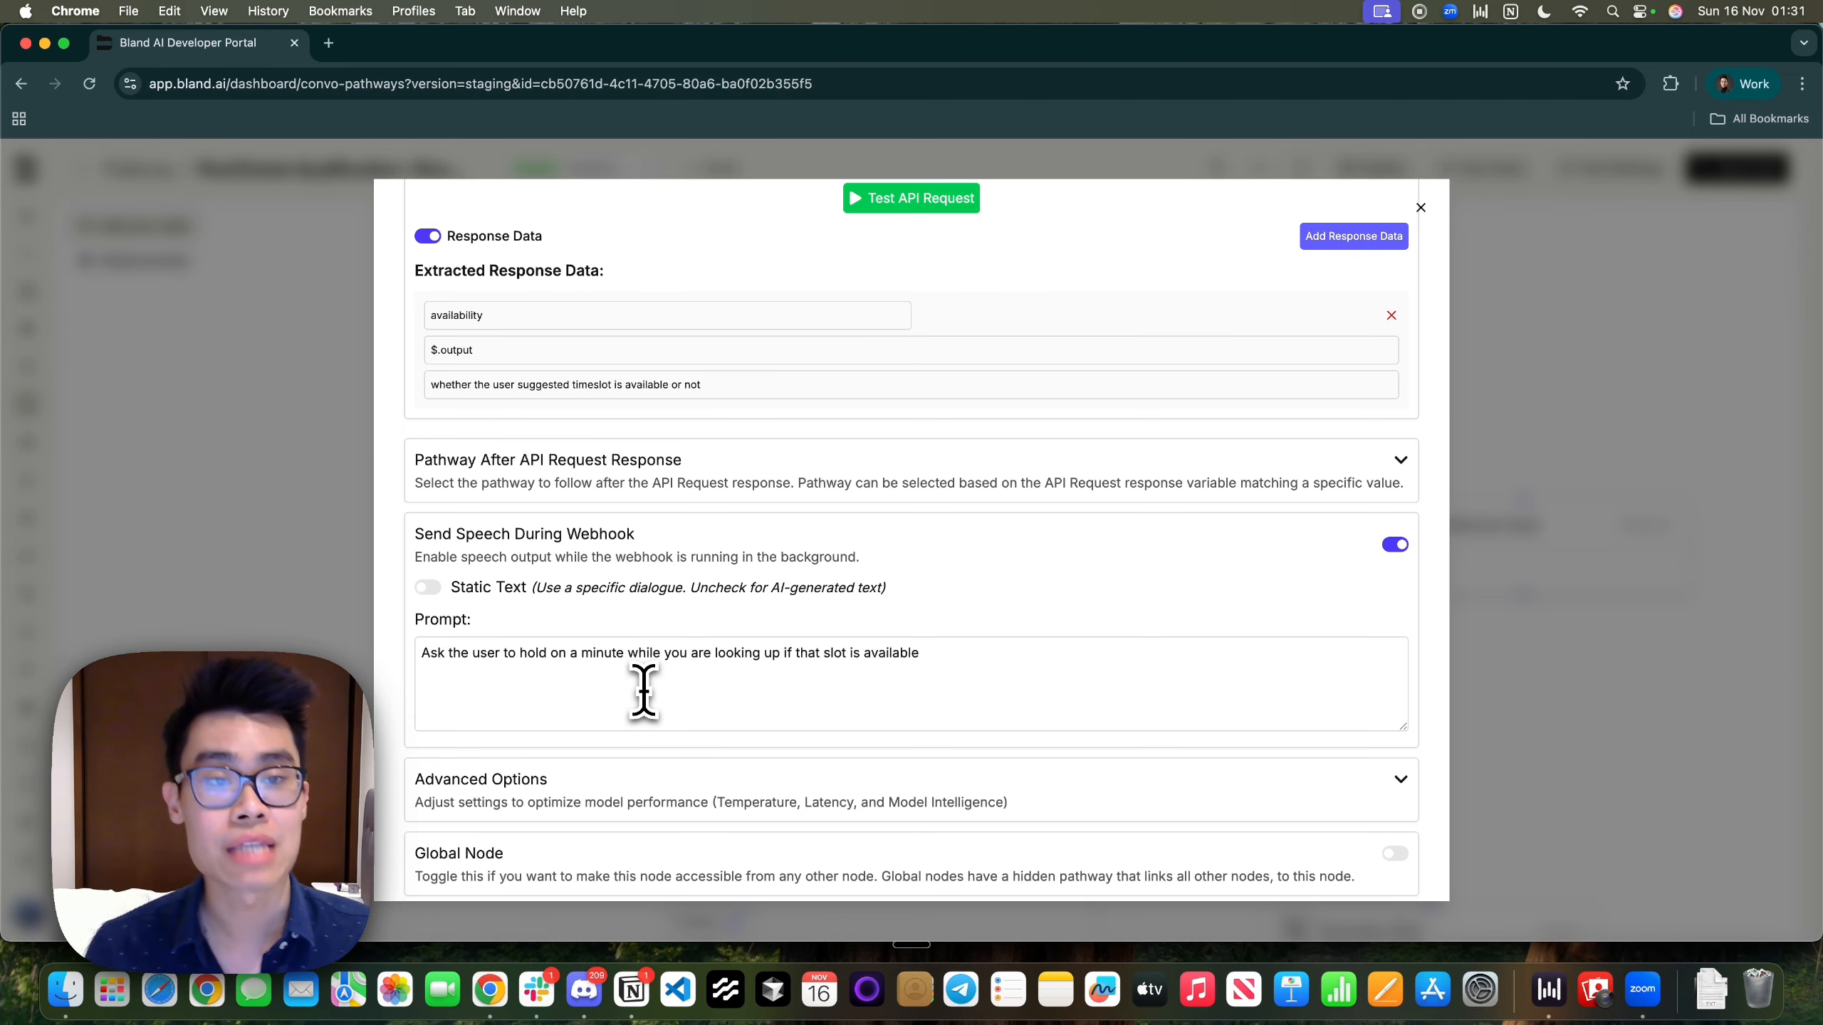
{"action": "left_click_drag", "start_coordinate": [515, 654], "coordinate": [729, 655]}
{"action": "left_click", "coordinate": [729, 654]}
{"action": "left_click_drag", "start_coordinate": [533, 659], "coordinate": [401, 657]}
{"action": "left_click", "coordinate": [955, 656]}
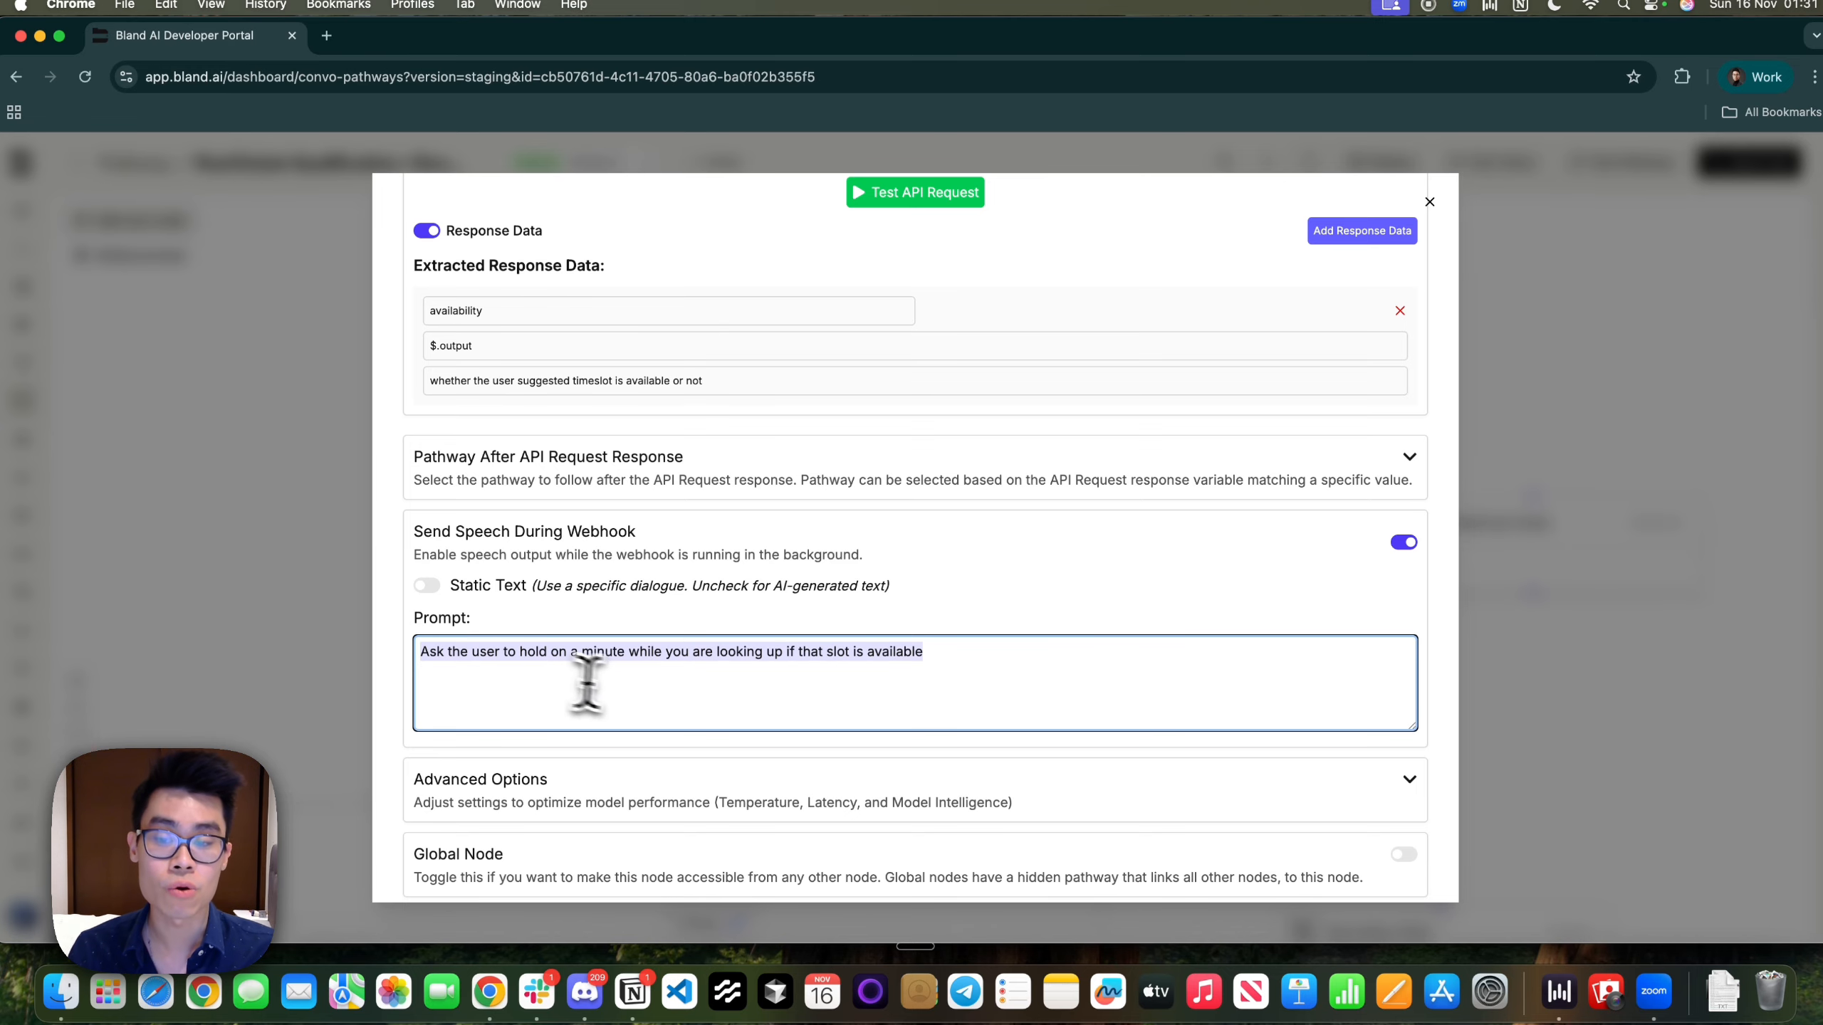
{"action": "left_click", "coordinate": [632, 693]}
{"action": "left_click_drag", "start_coordinate": [488, 672], "coordinate": [420, 668]}
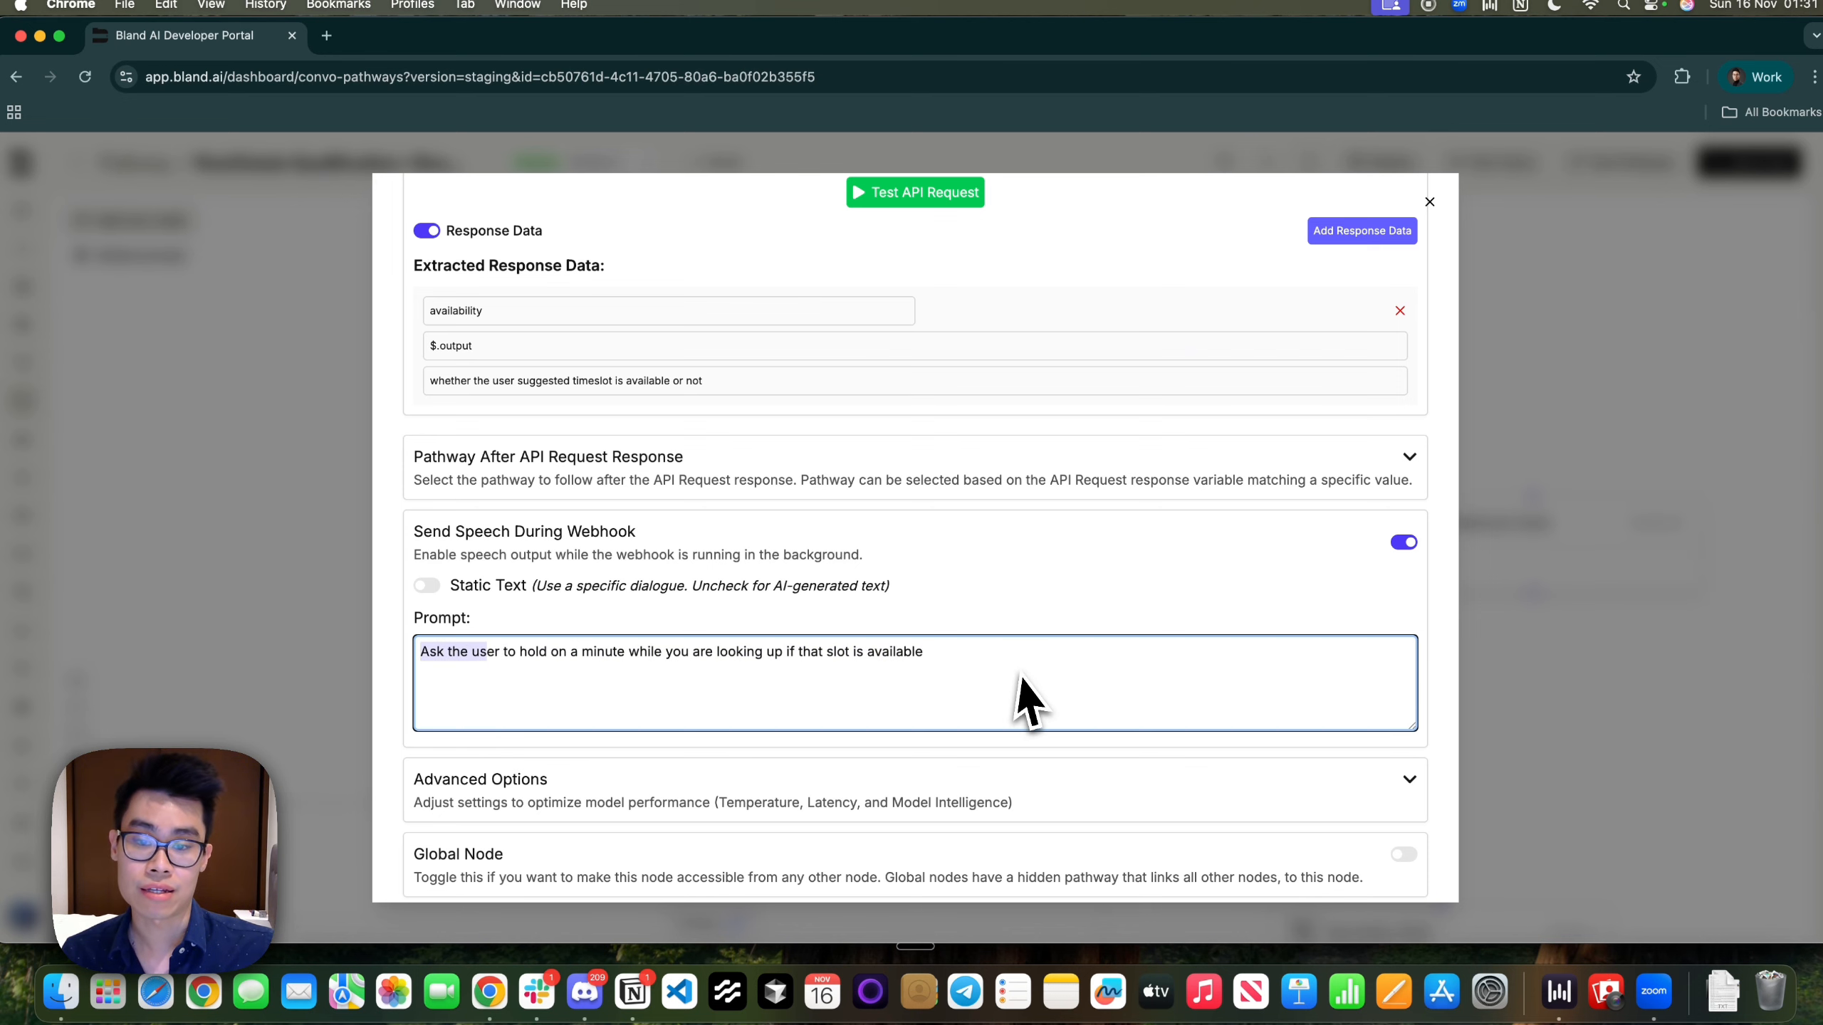
{"action": "left_click_drag", "start_coordinate": [1022, 672], "coordinate": [436, 651]}
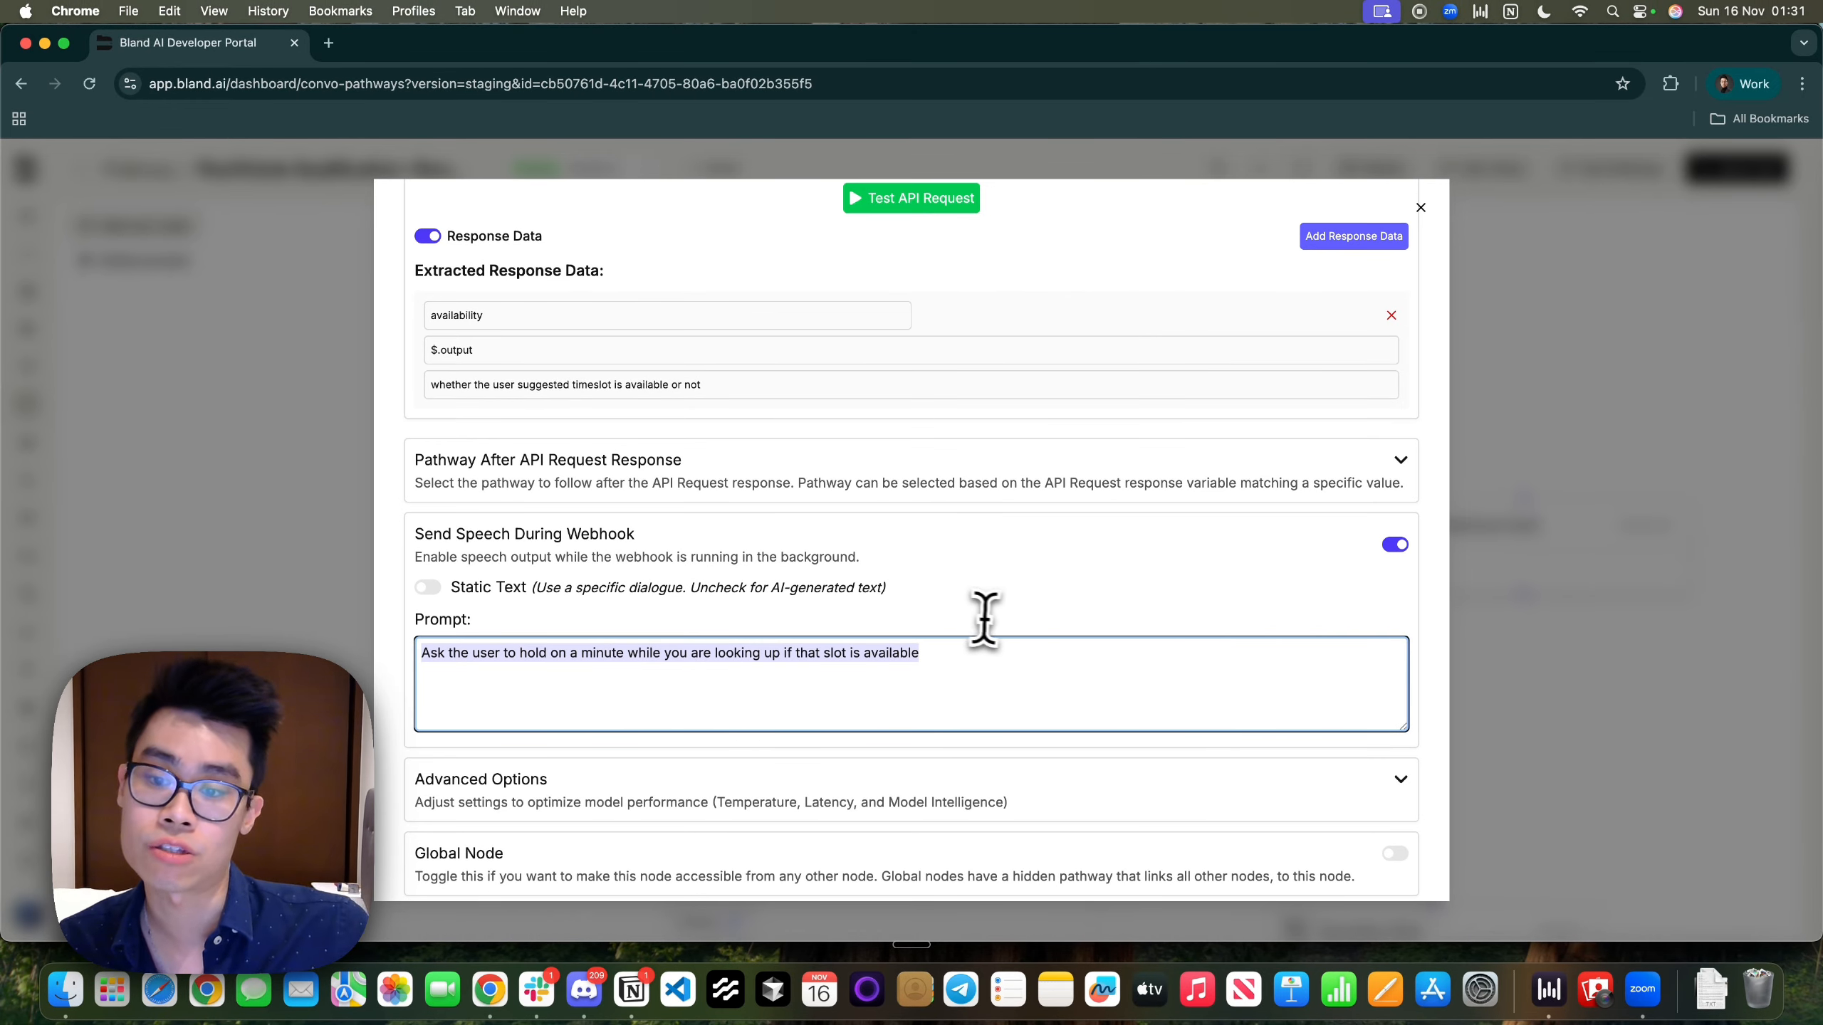
Expand Pathway After API Request Response to reveal the default API Request Completion route
{"action": "scroll", "coordinate": [979, 618], "scroll_direction": "down", "scroll_amount": 4}
{"action": "scroll", "coordinate": [993, 621], "scroll_direction": "up", "scroll_amount": 5}
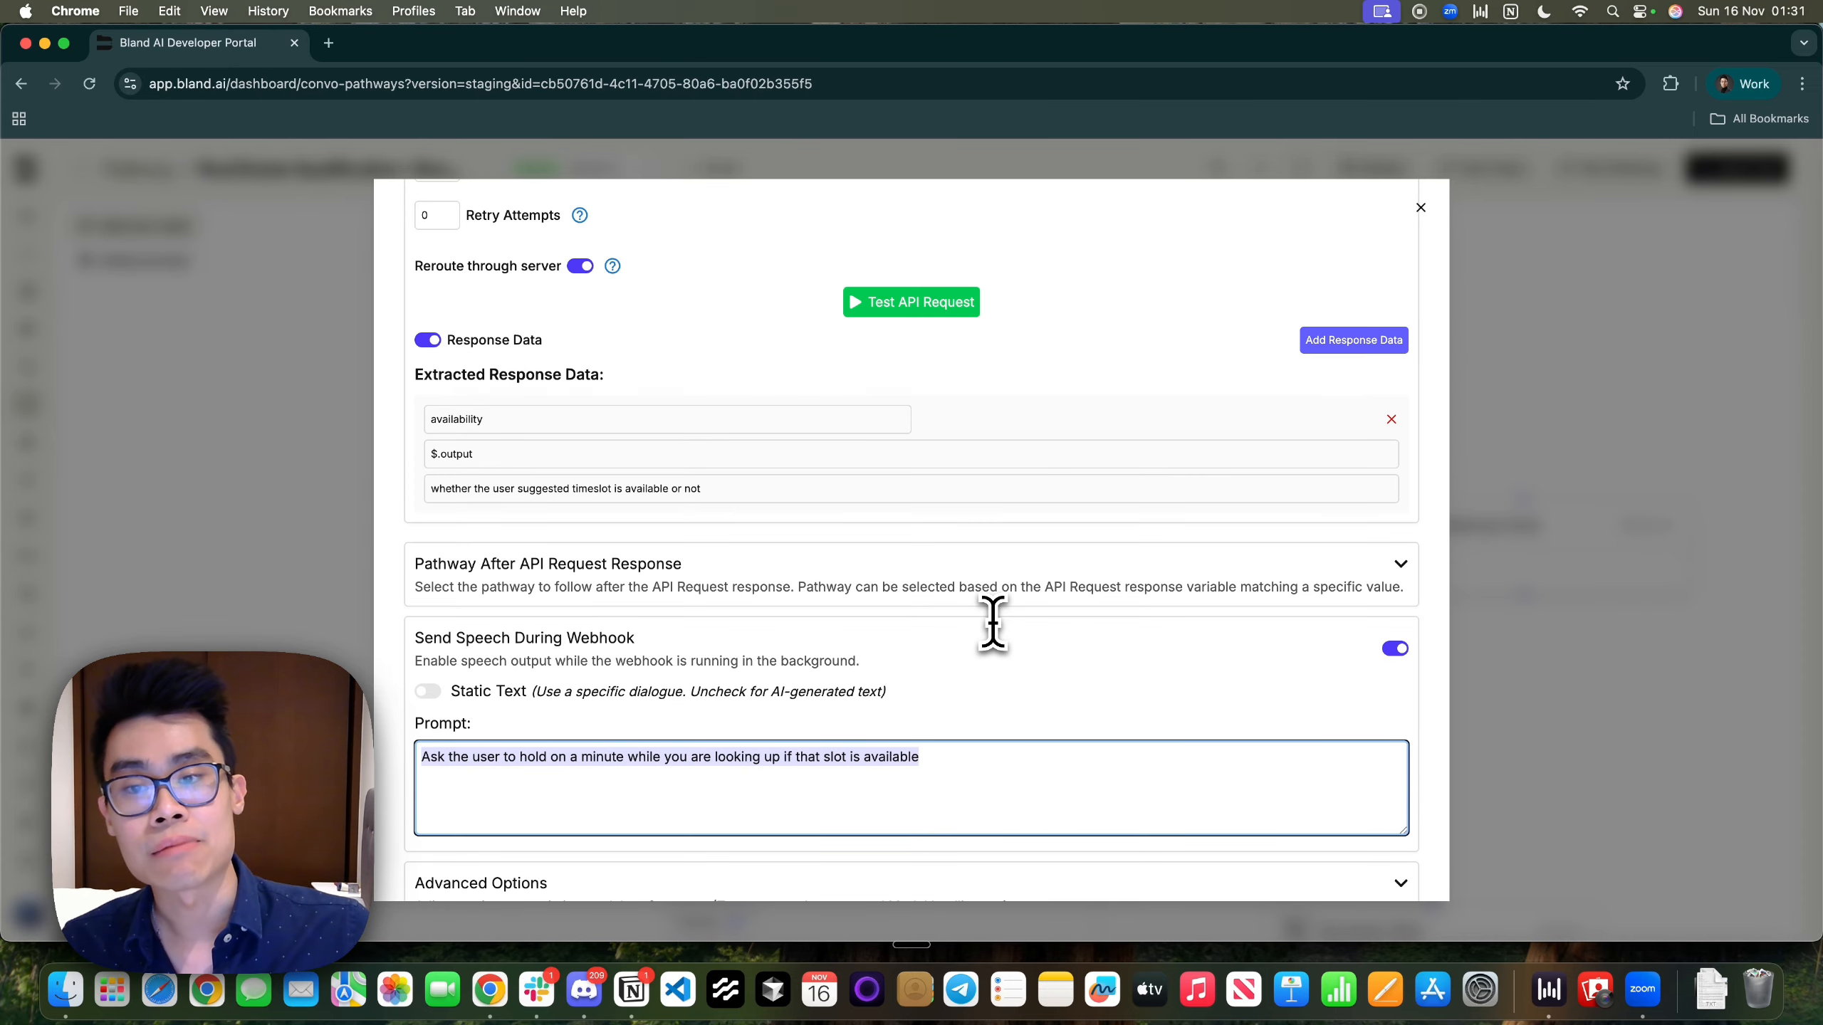
{"action": "scroll", "coordinate": [991, 619], "scroll_direction": "down", "scroll_amount": 5}
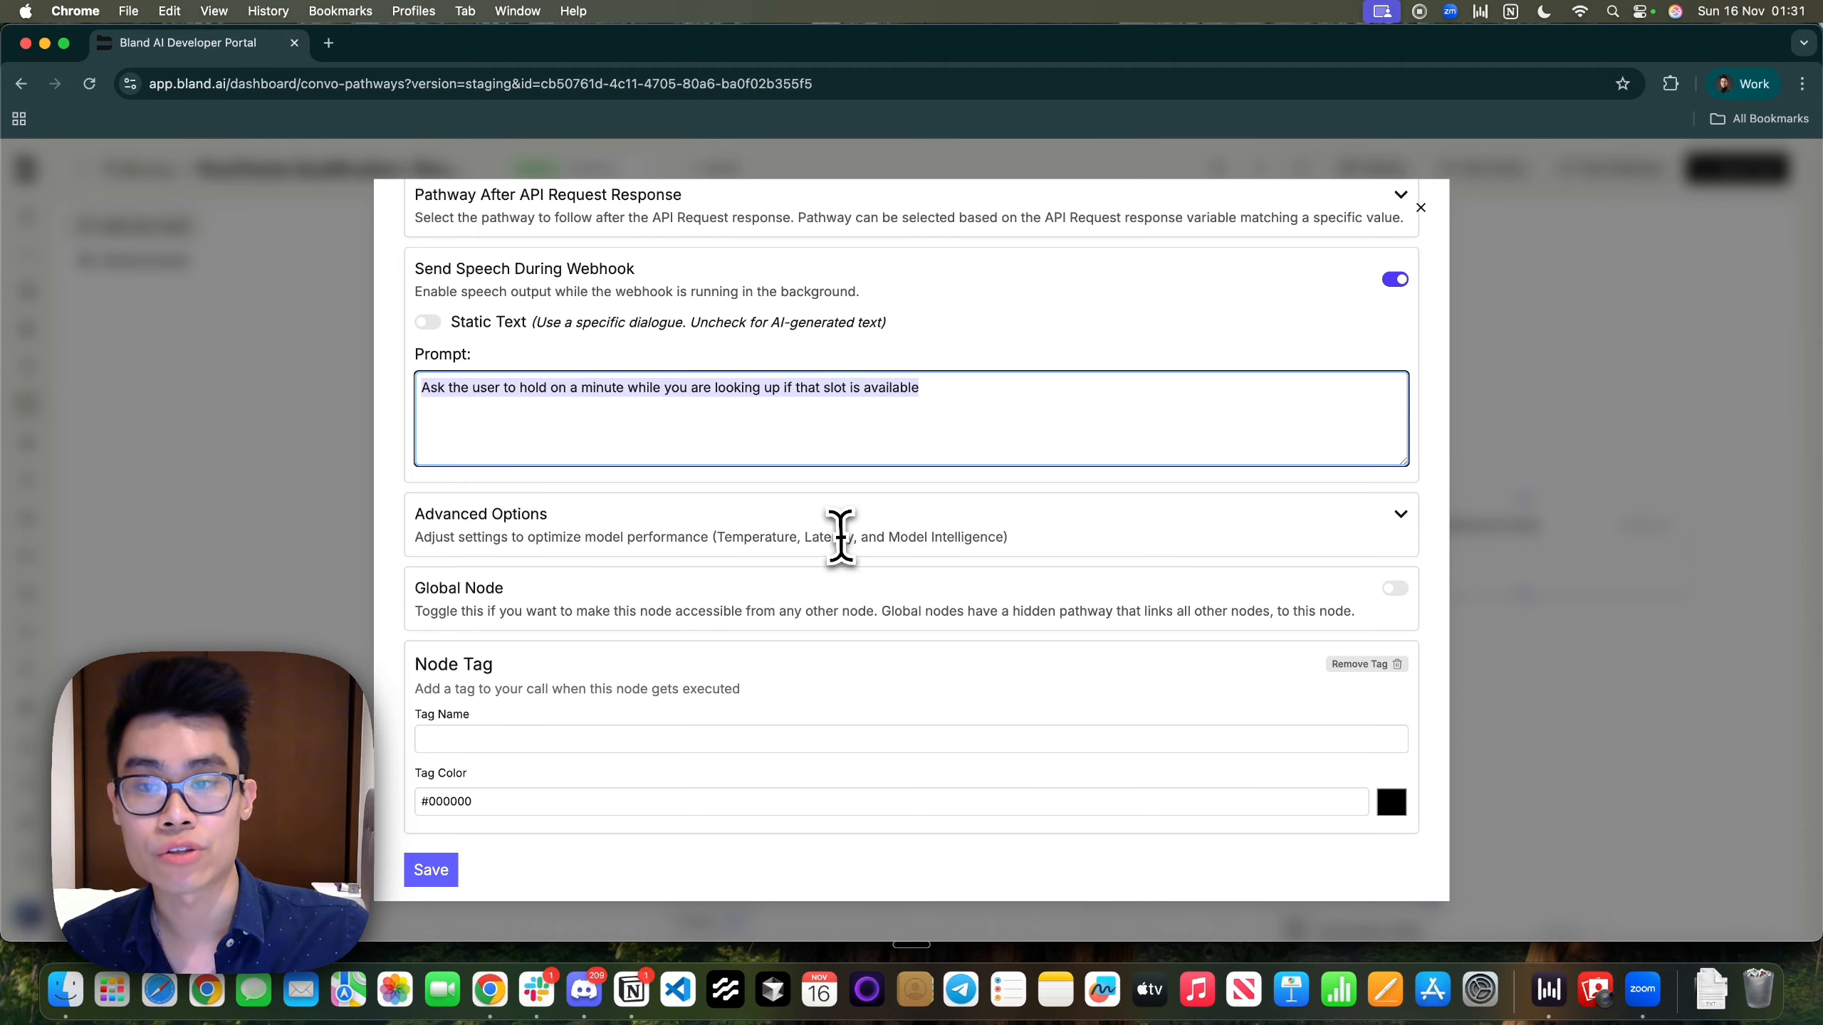
{"action": "scroll", "coordinate": [841, 537], "scroll_direction": "up", "scroll_amount": 5}
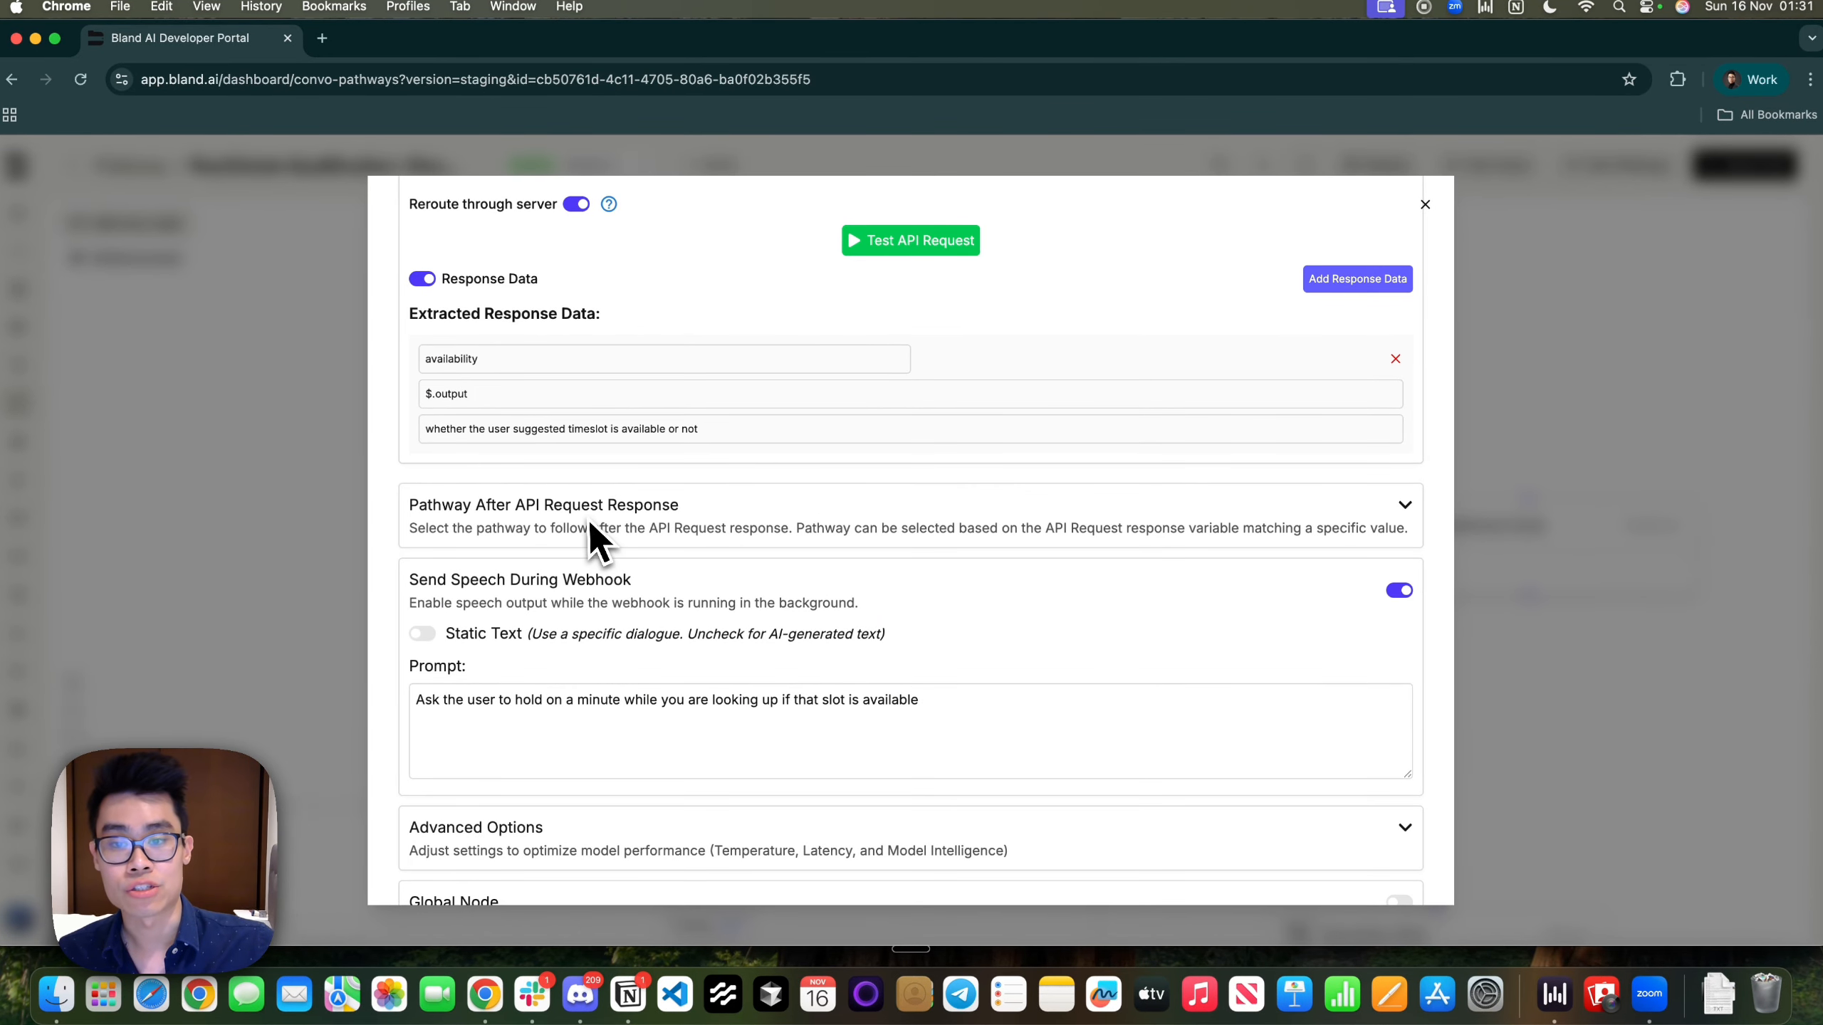
{"action": "left_click", "coordinate": [1404, 504]}
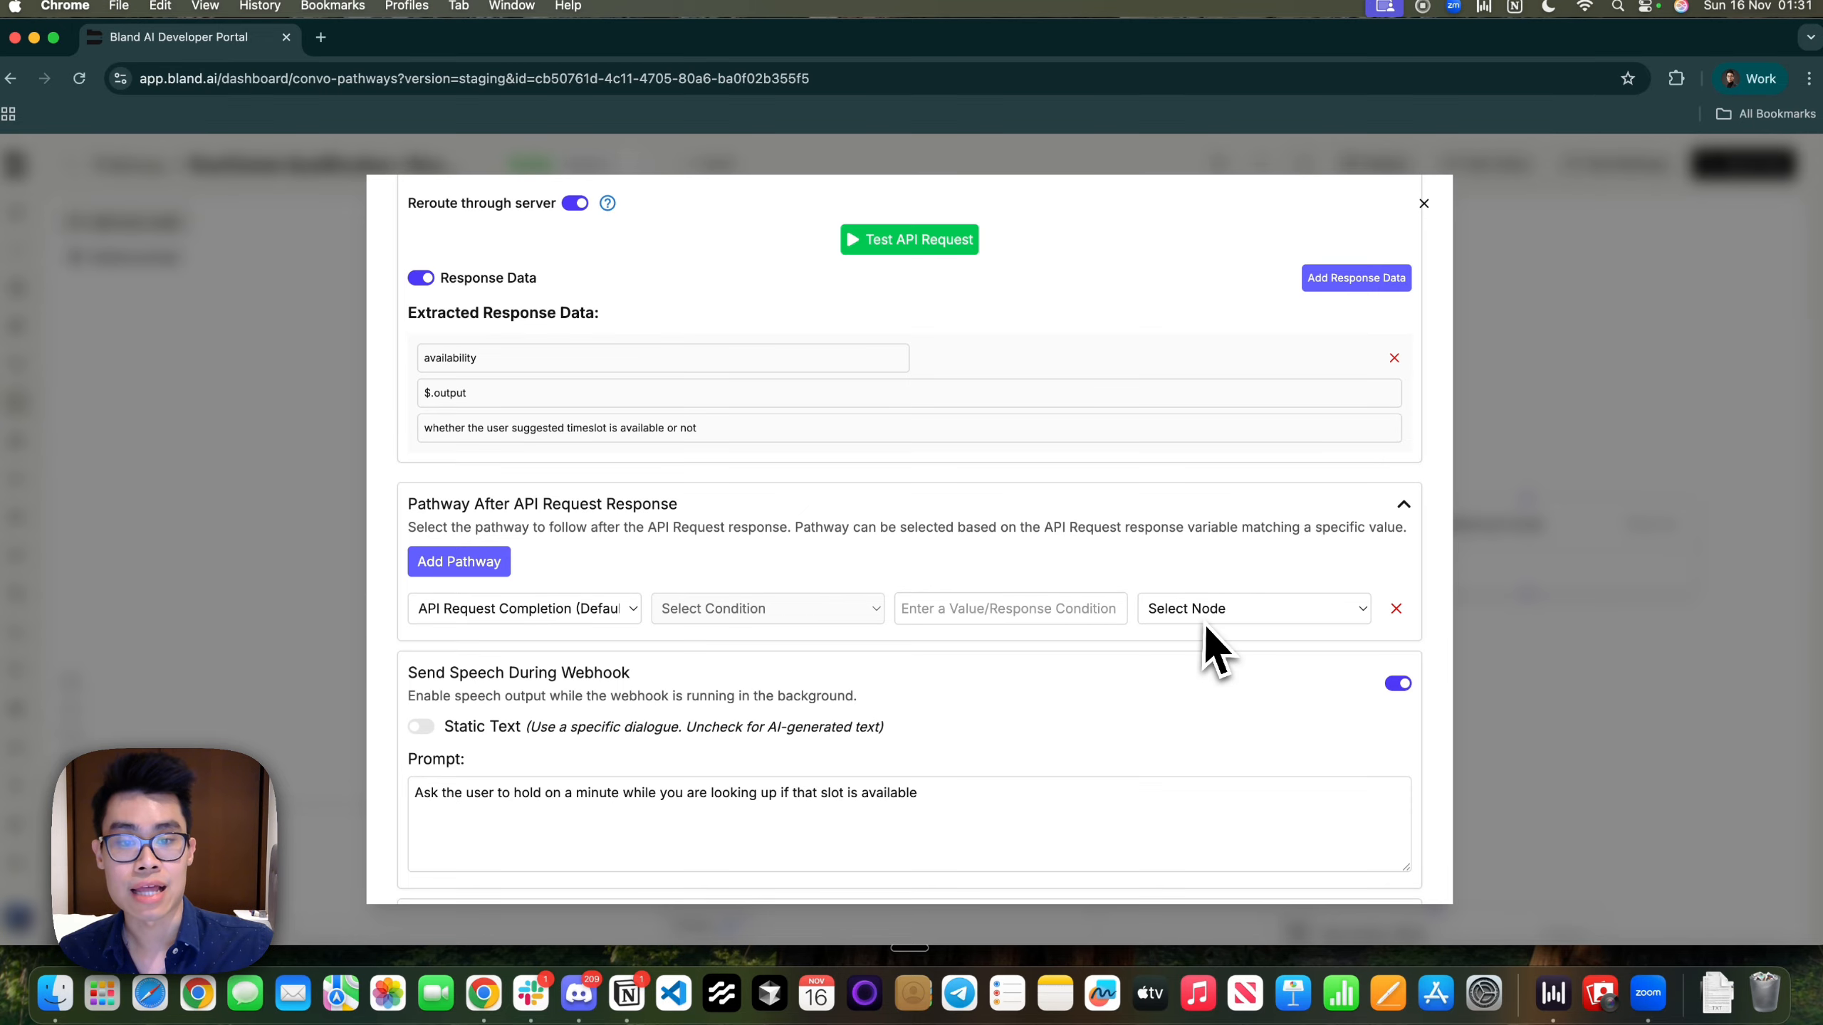
Close the Check Availability settings and pan the canvas to bring Confirm Slots into view
{"action": "left_click", "coordinate": [1594, 511]}
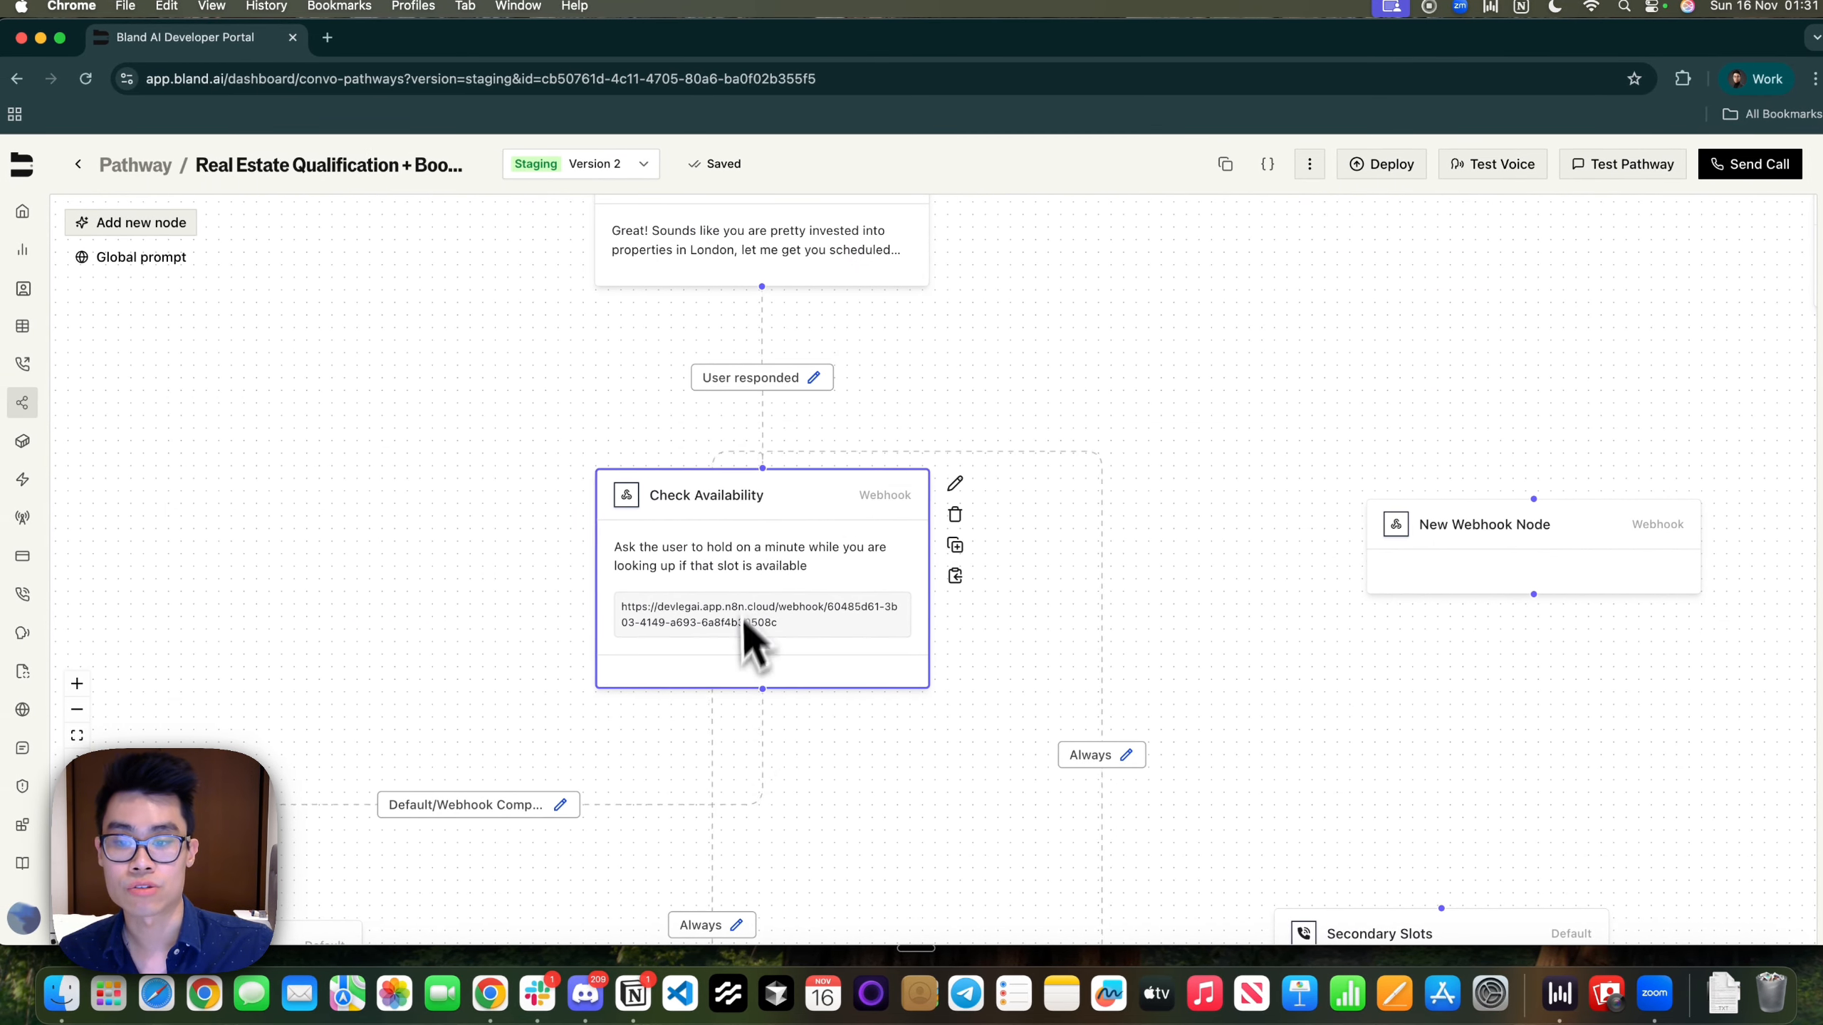
{"action": "left_click_drag", "start_coordinate": [827, 813], "coordinate": [1113, 547]}
{"action": "left_click_drag", "start_coordinate": [496, 395], "coordinate": [479, 501]}
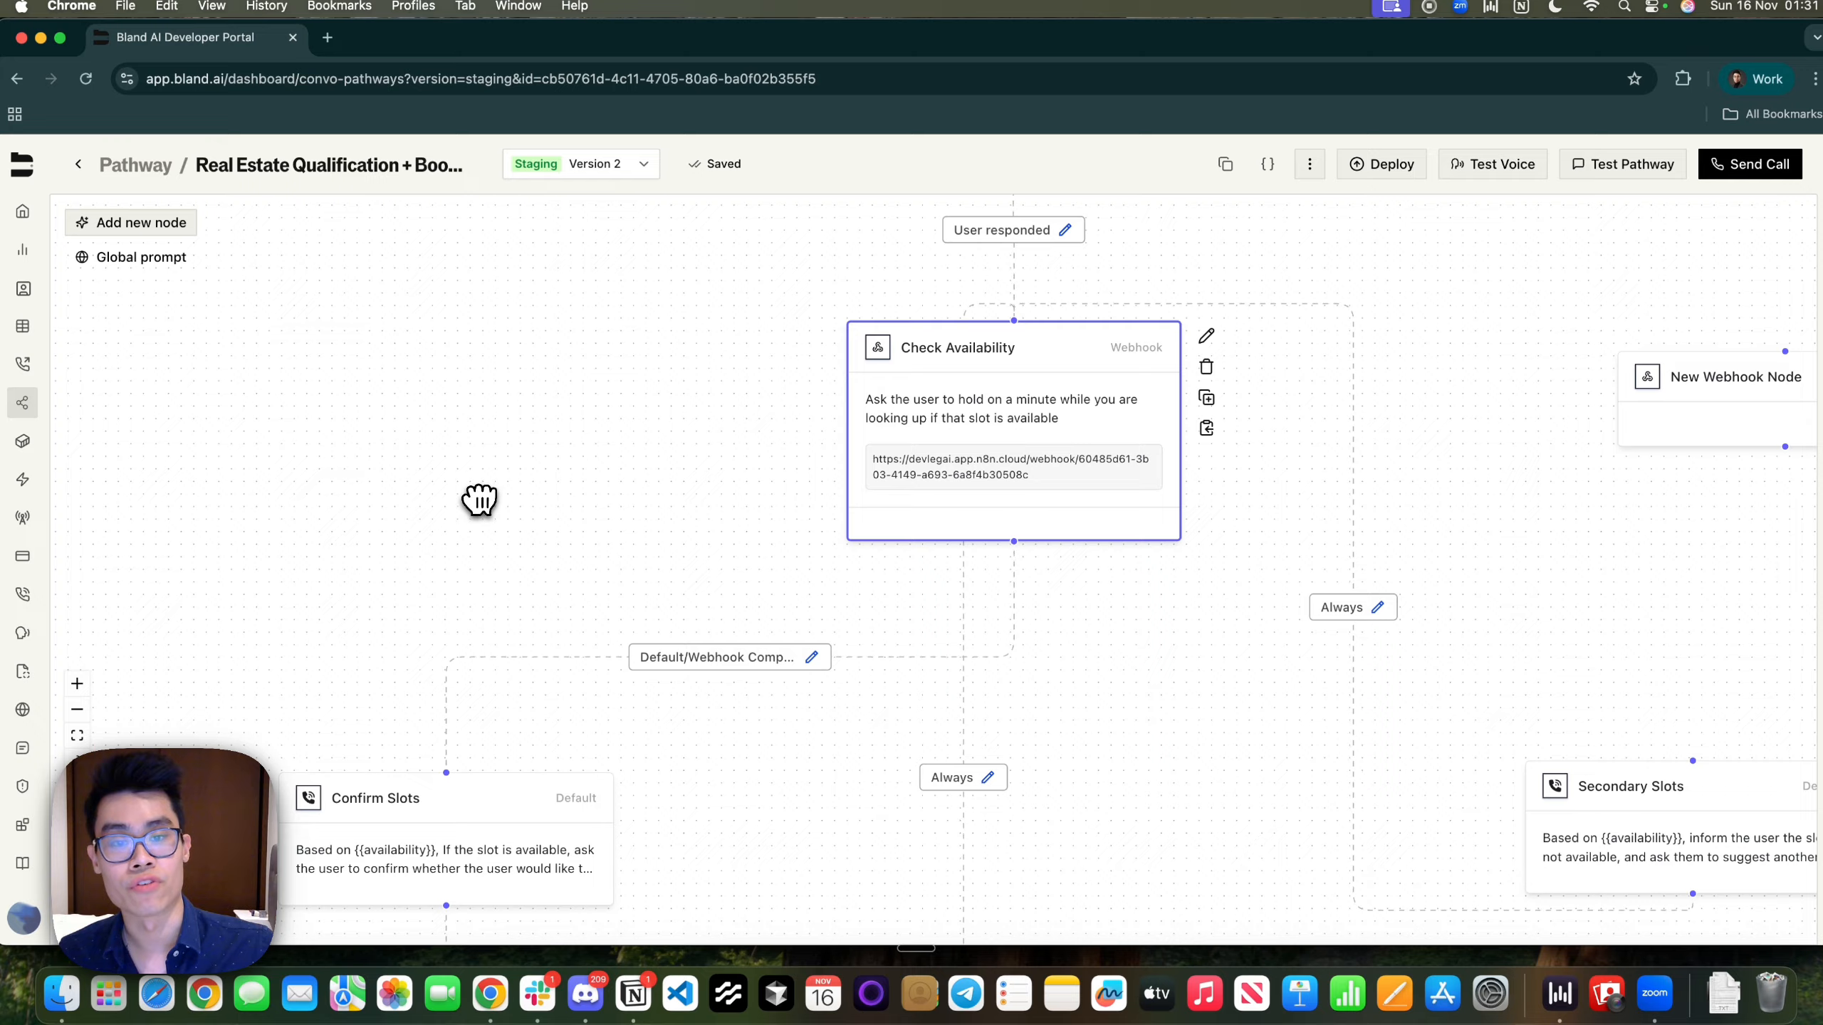
{"action": "left_click", "coordinate": [456, 814]}
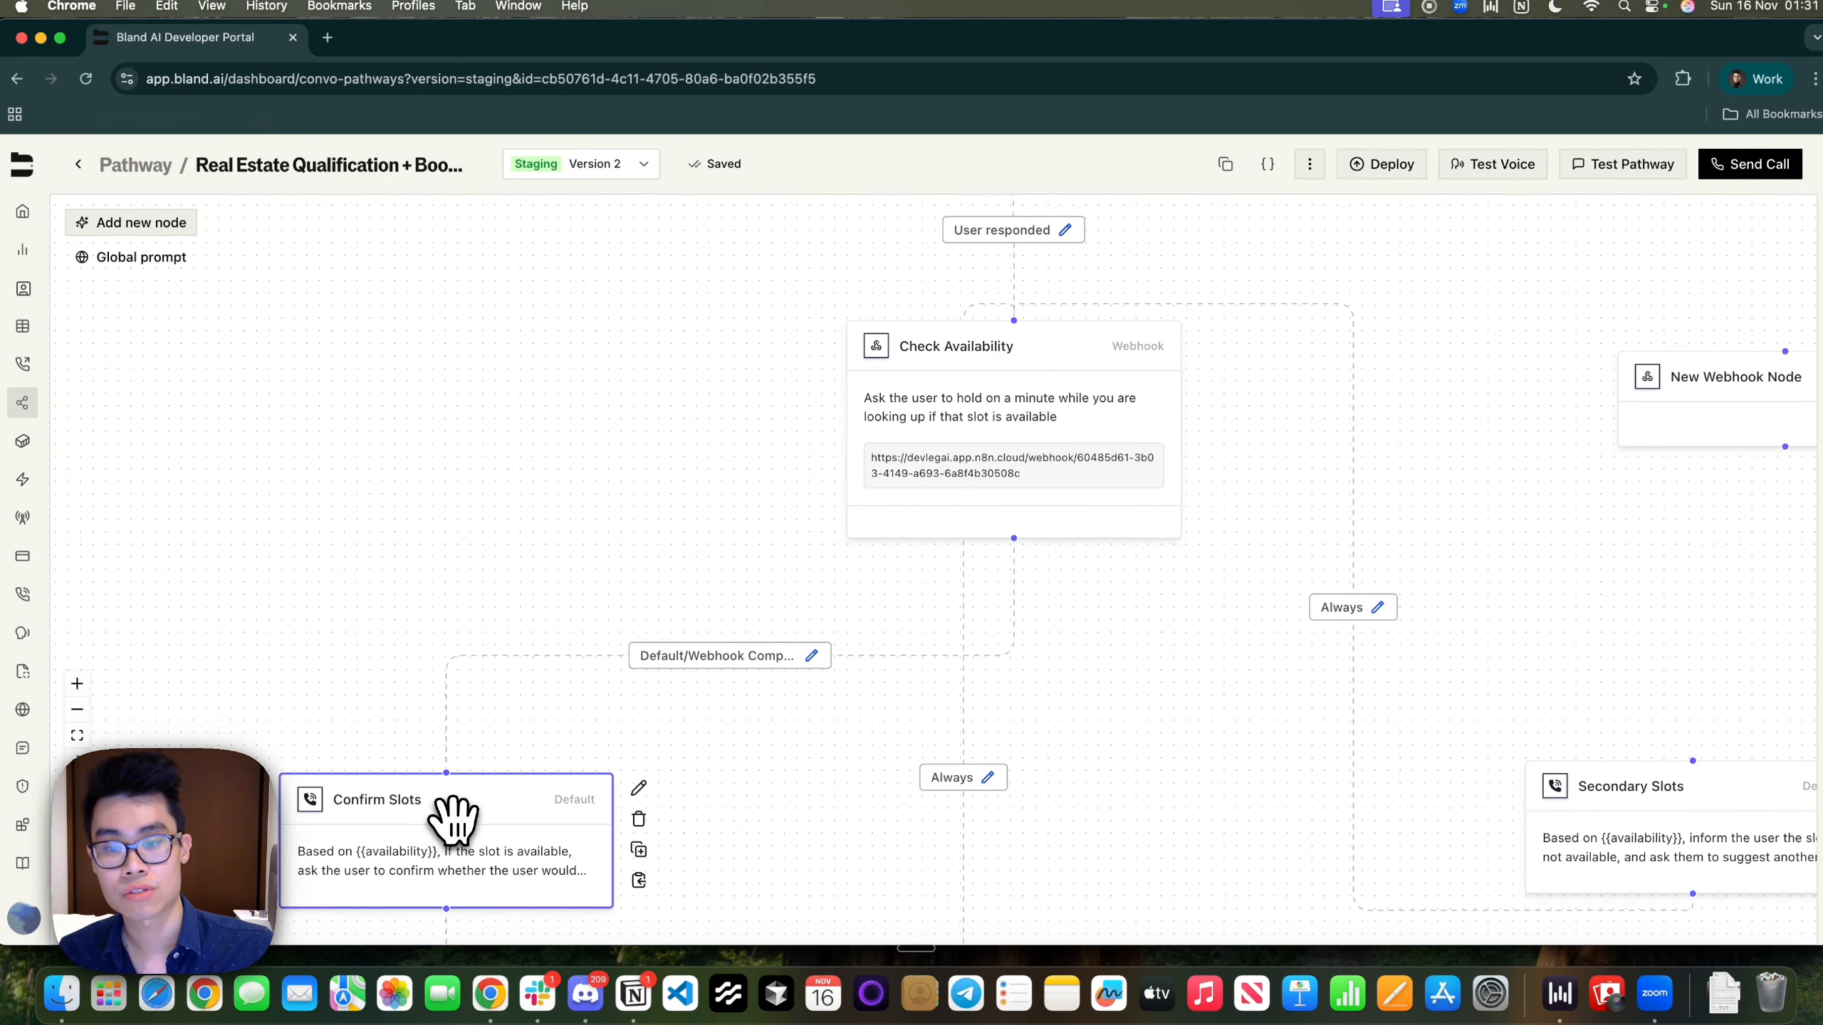
{"action": "left_click", "coordinate": [1033, 410]}
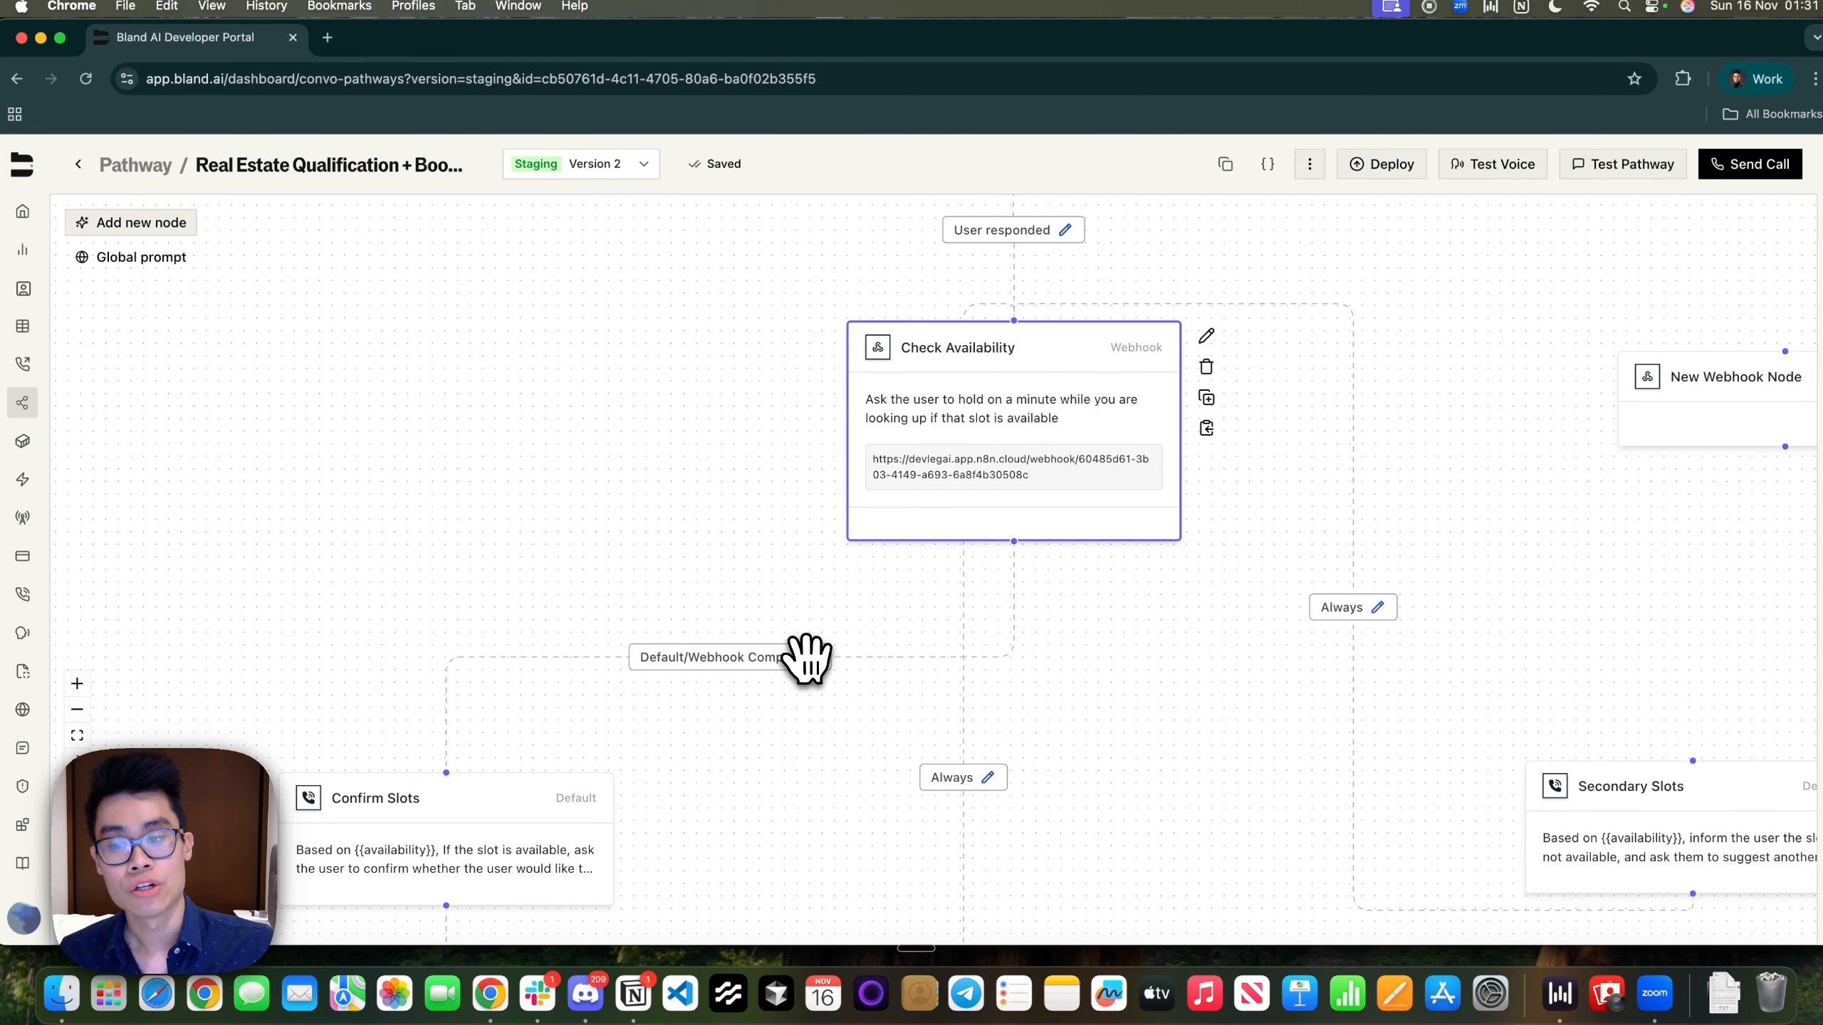
{"action": "left_click_drag", "start_coordinate": [363, 716], "coordinate": [524, 448]}
{"action": "left_click", "coordinate": [603, 528]}
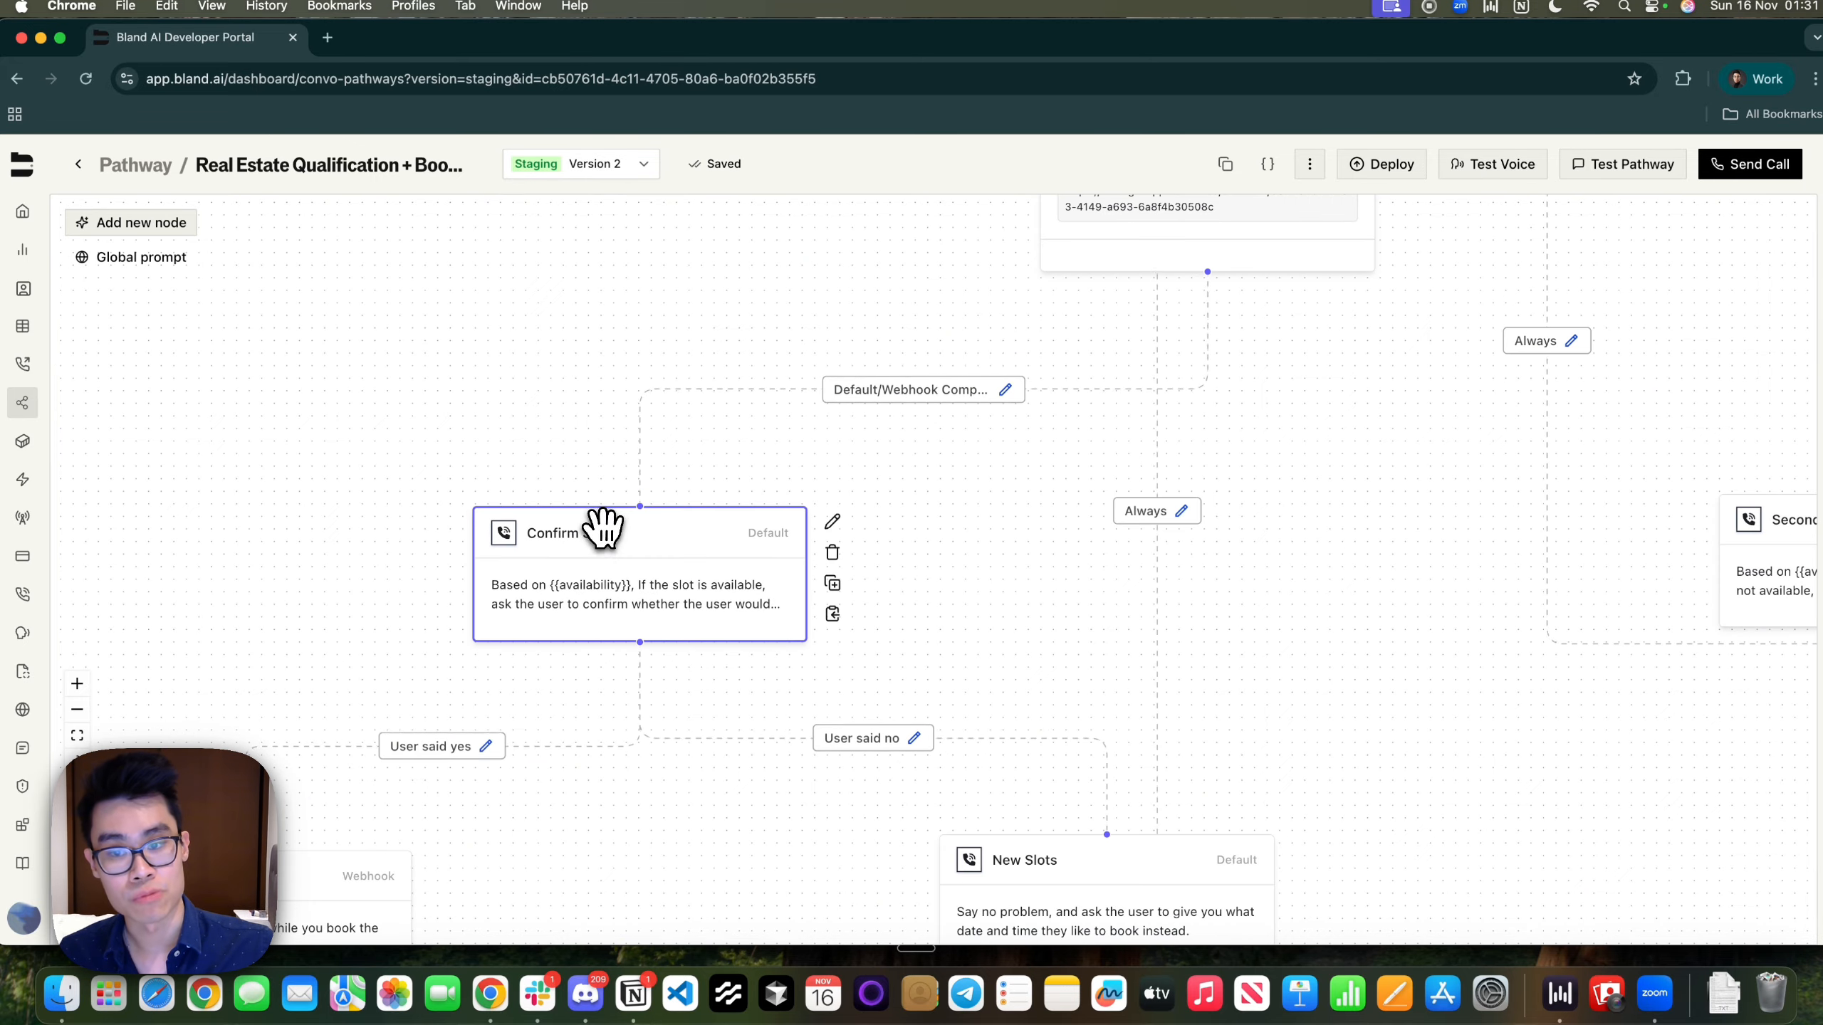
Read the Confirm Slots prompt on slot availability and confirmation, then view its yes/no branches
{"action": "double_click", "coordinate": [631, 570]}
{"action": "left_click", "coordinate": [546, 278]}
{"action": "left_click", "coordinate": [527, 318]}
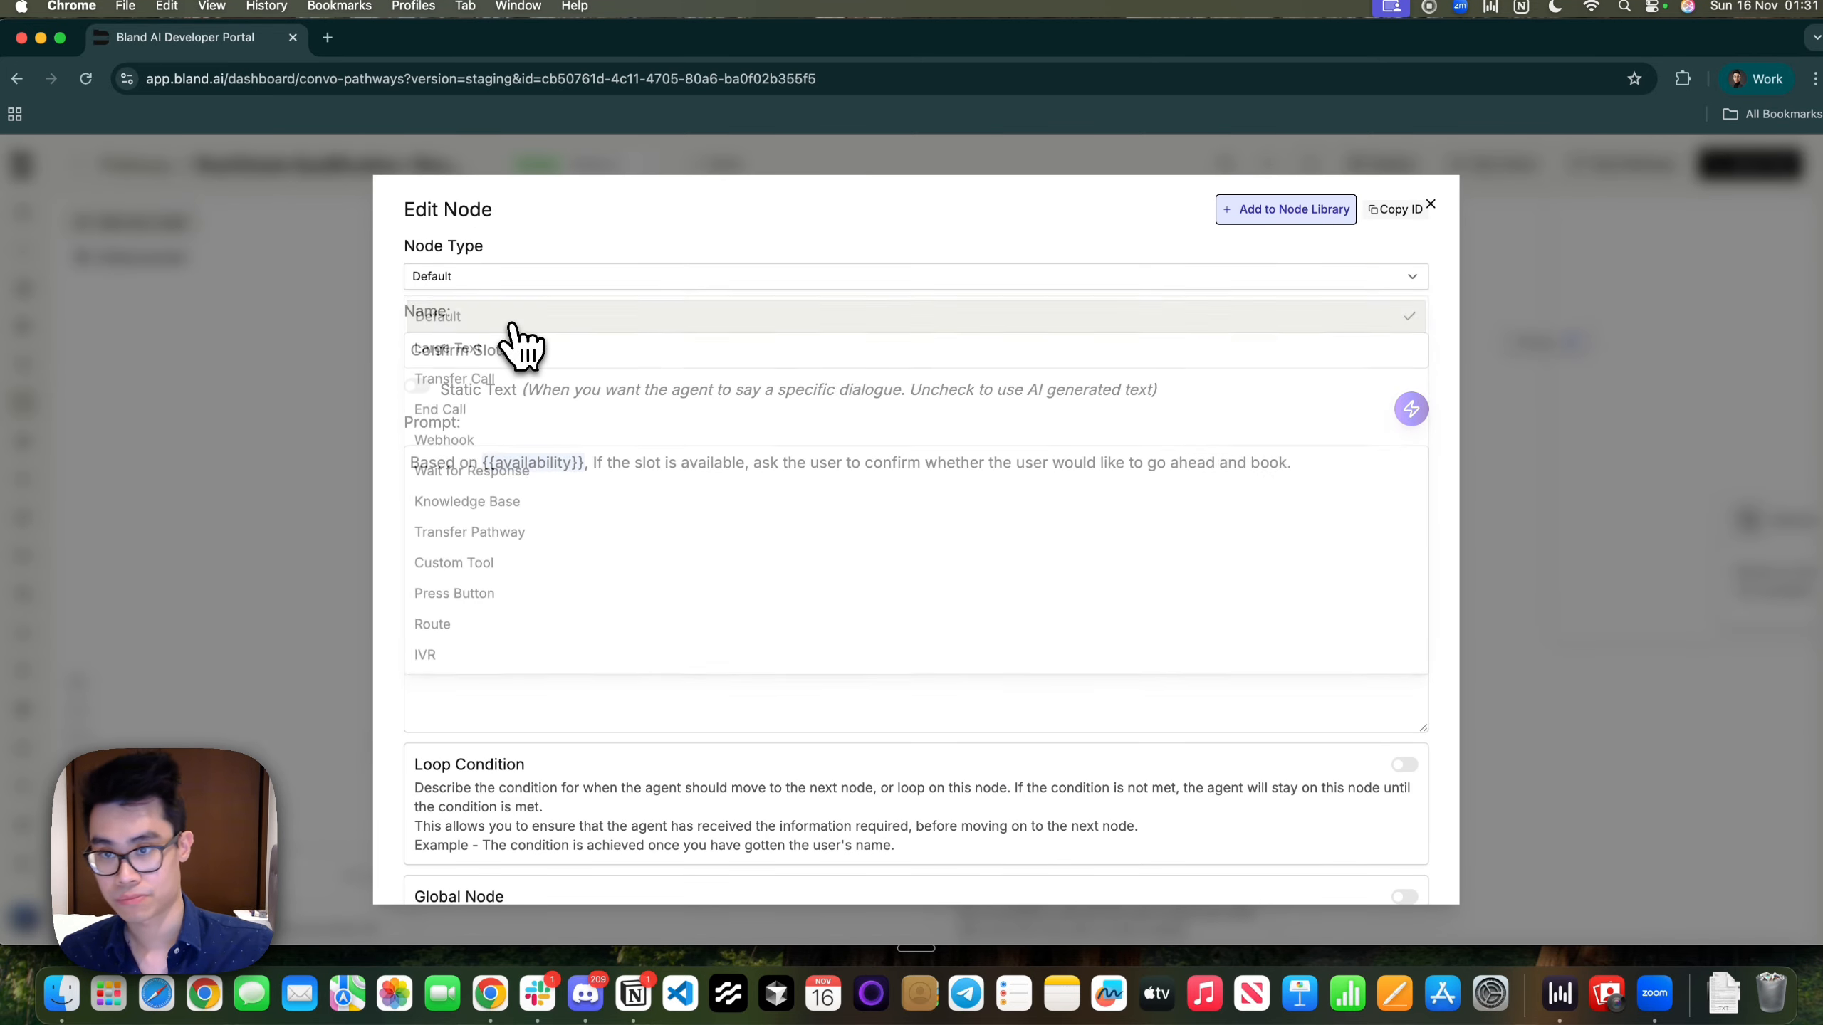
{"action": "left_click", "coordinate": [423, 468]}
{"action": "left_click_drag", "start_coordinate": [612, 466], "coordinate": [925, 468]}
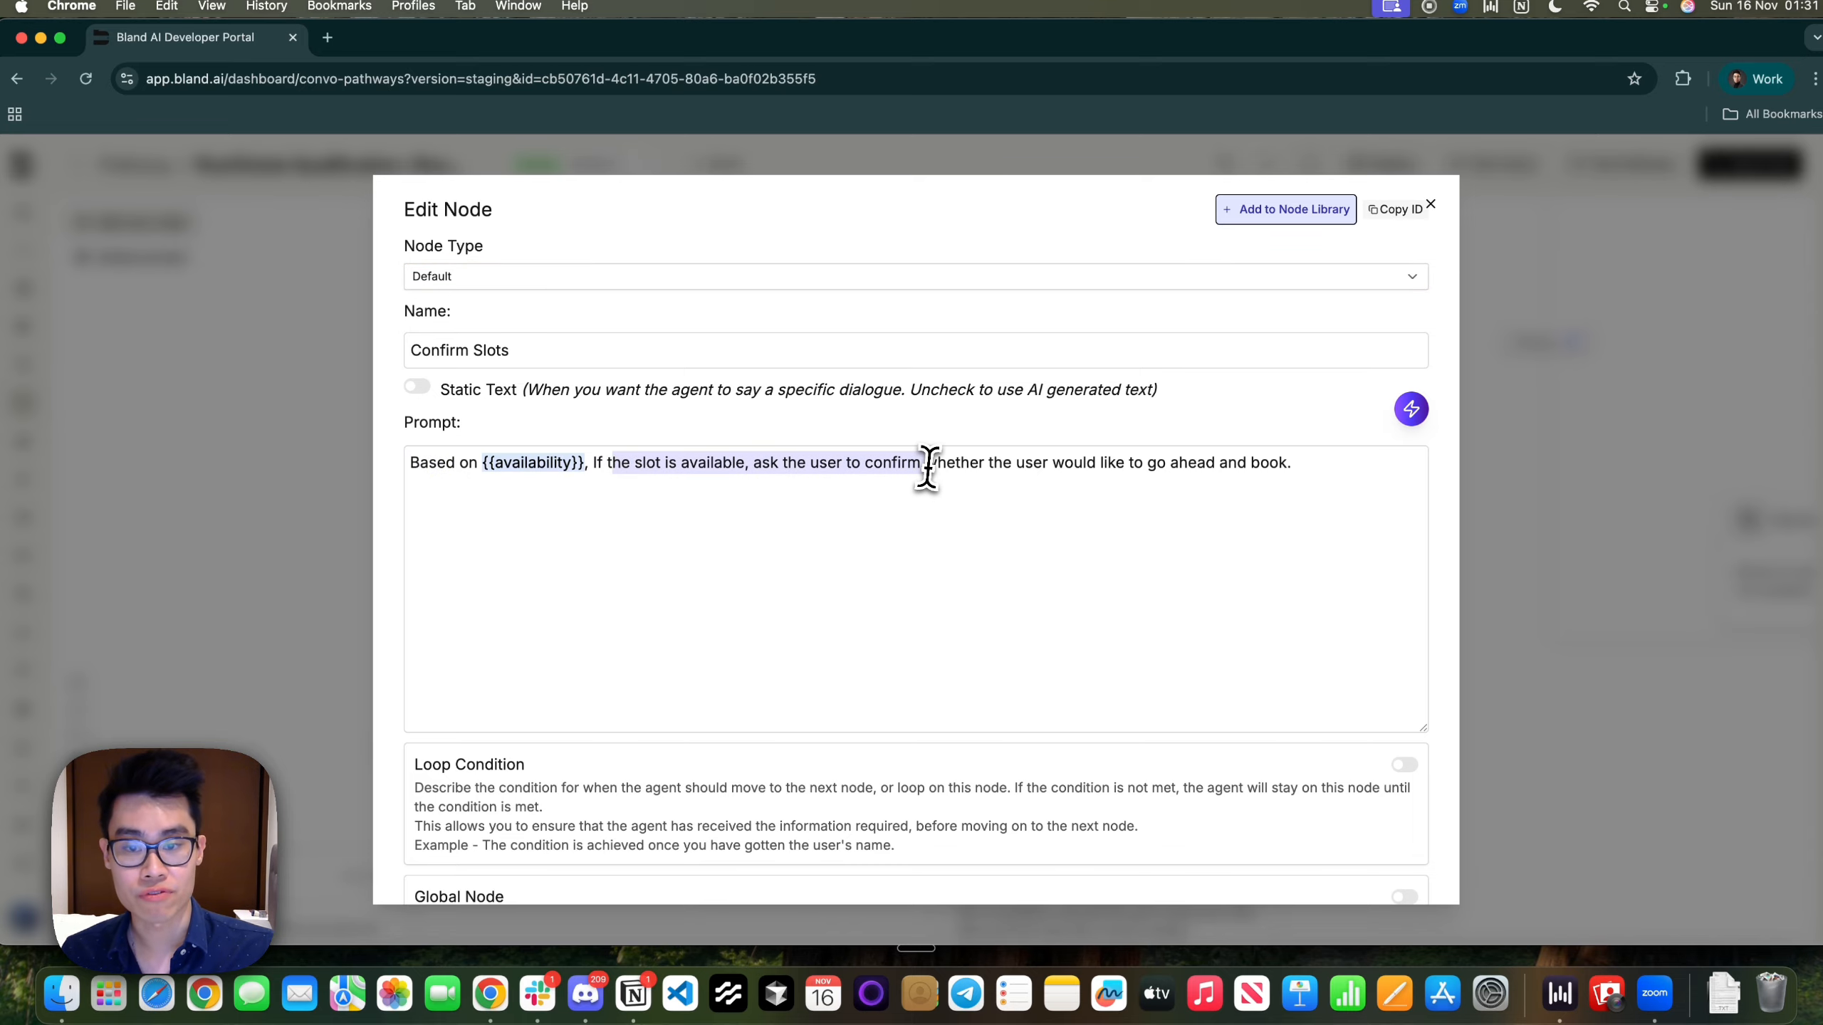
{"action": "left_click_drag", "start_coordinate": [809, 465], "coordinate": [1291, 465]}
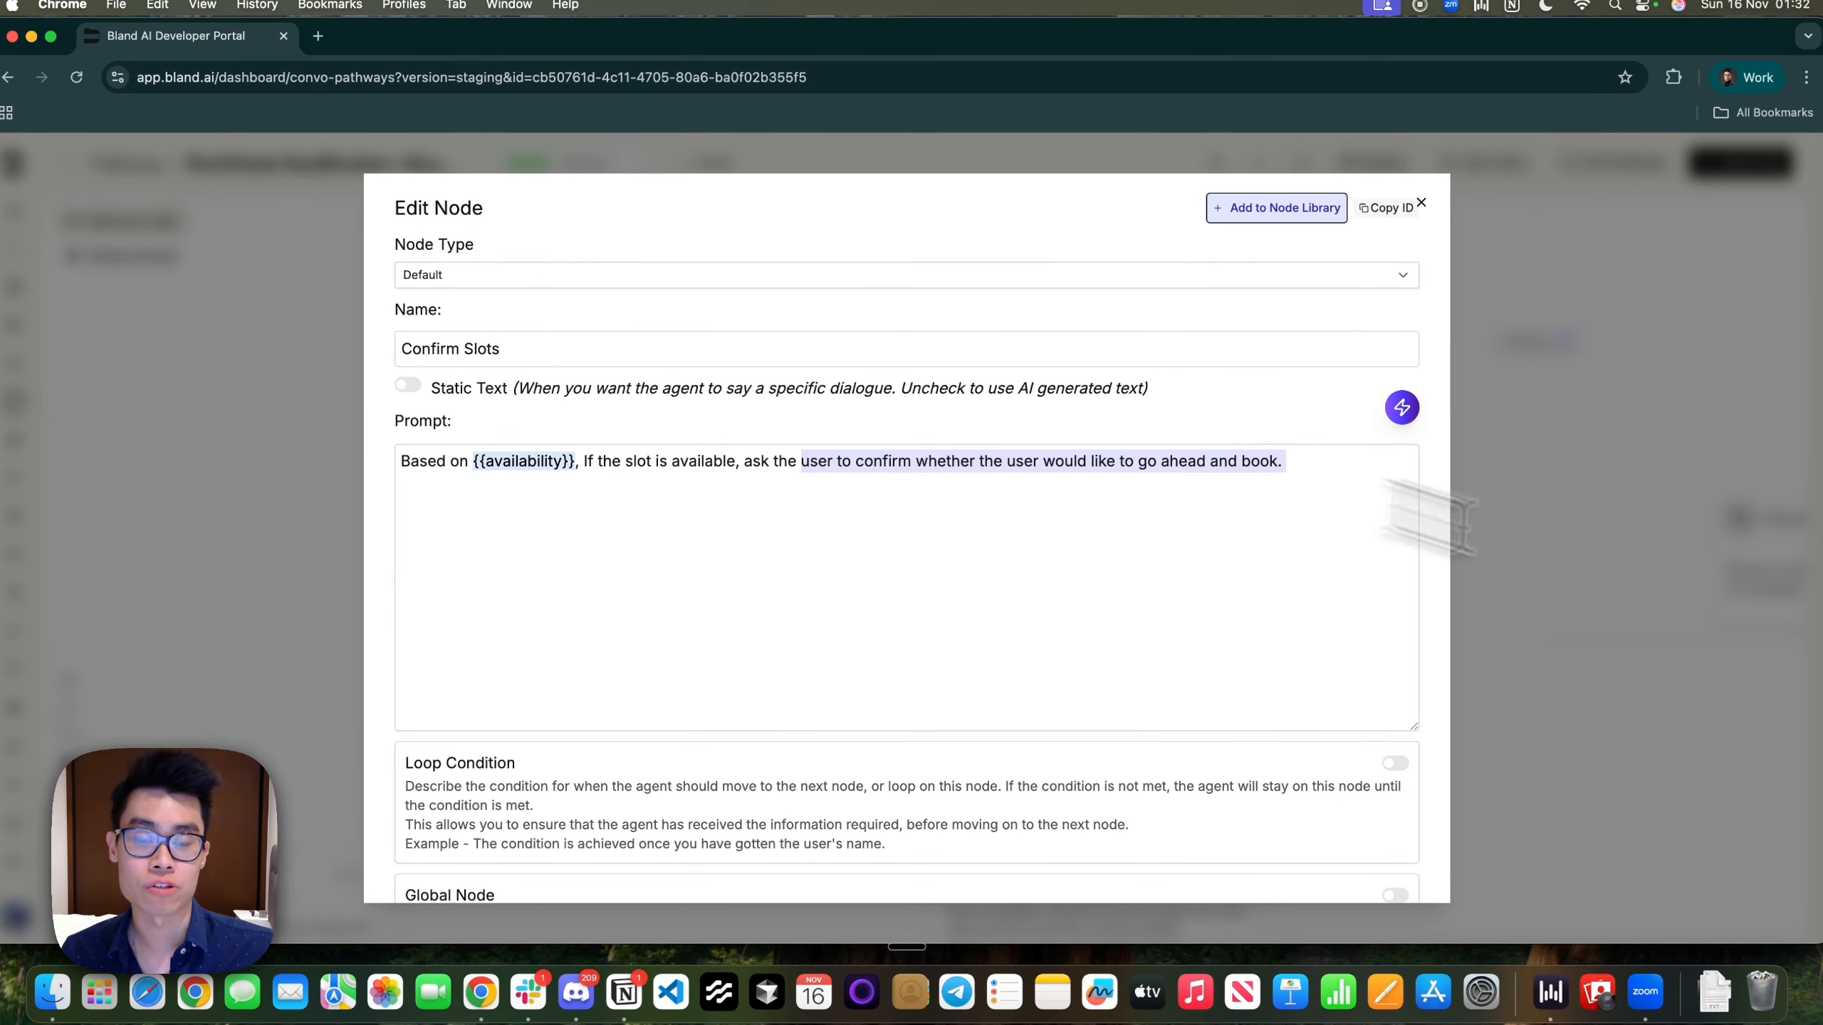
{"action": "left_click", "coordinate": [1588, 569]}
{"action": "left_click_drag", "start_coordinate": [480, 741], "coordinate": [709, 415]}
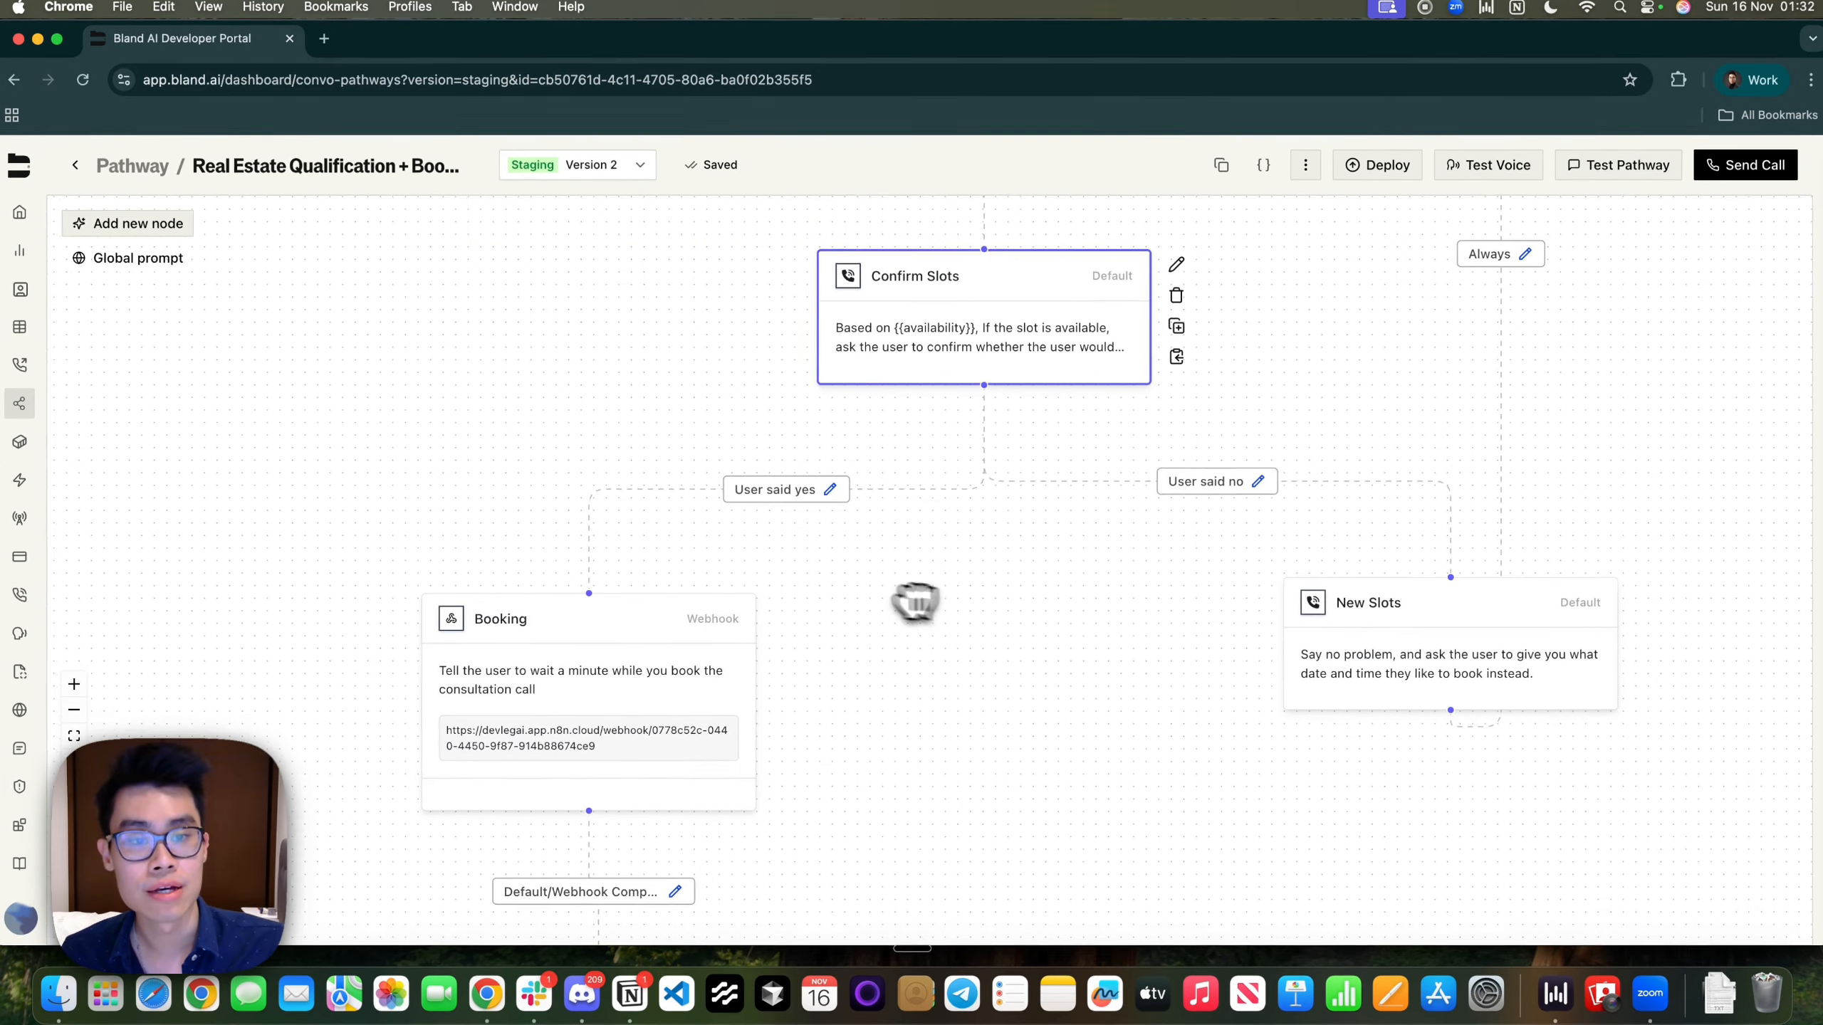
{"action": "left_click_drag", "start_coordinate": [921, 604], "coordinate": [763, 568]}
{"action": "double_click", "coordinate": [1319, 619]}
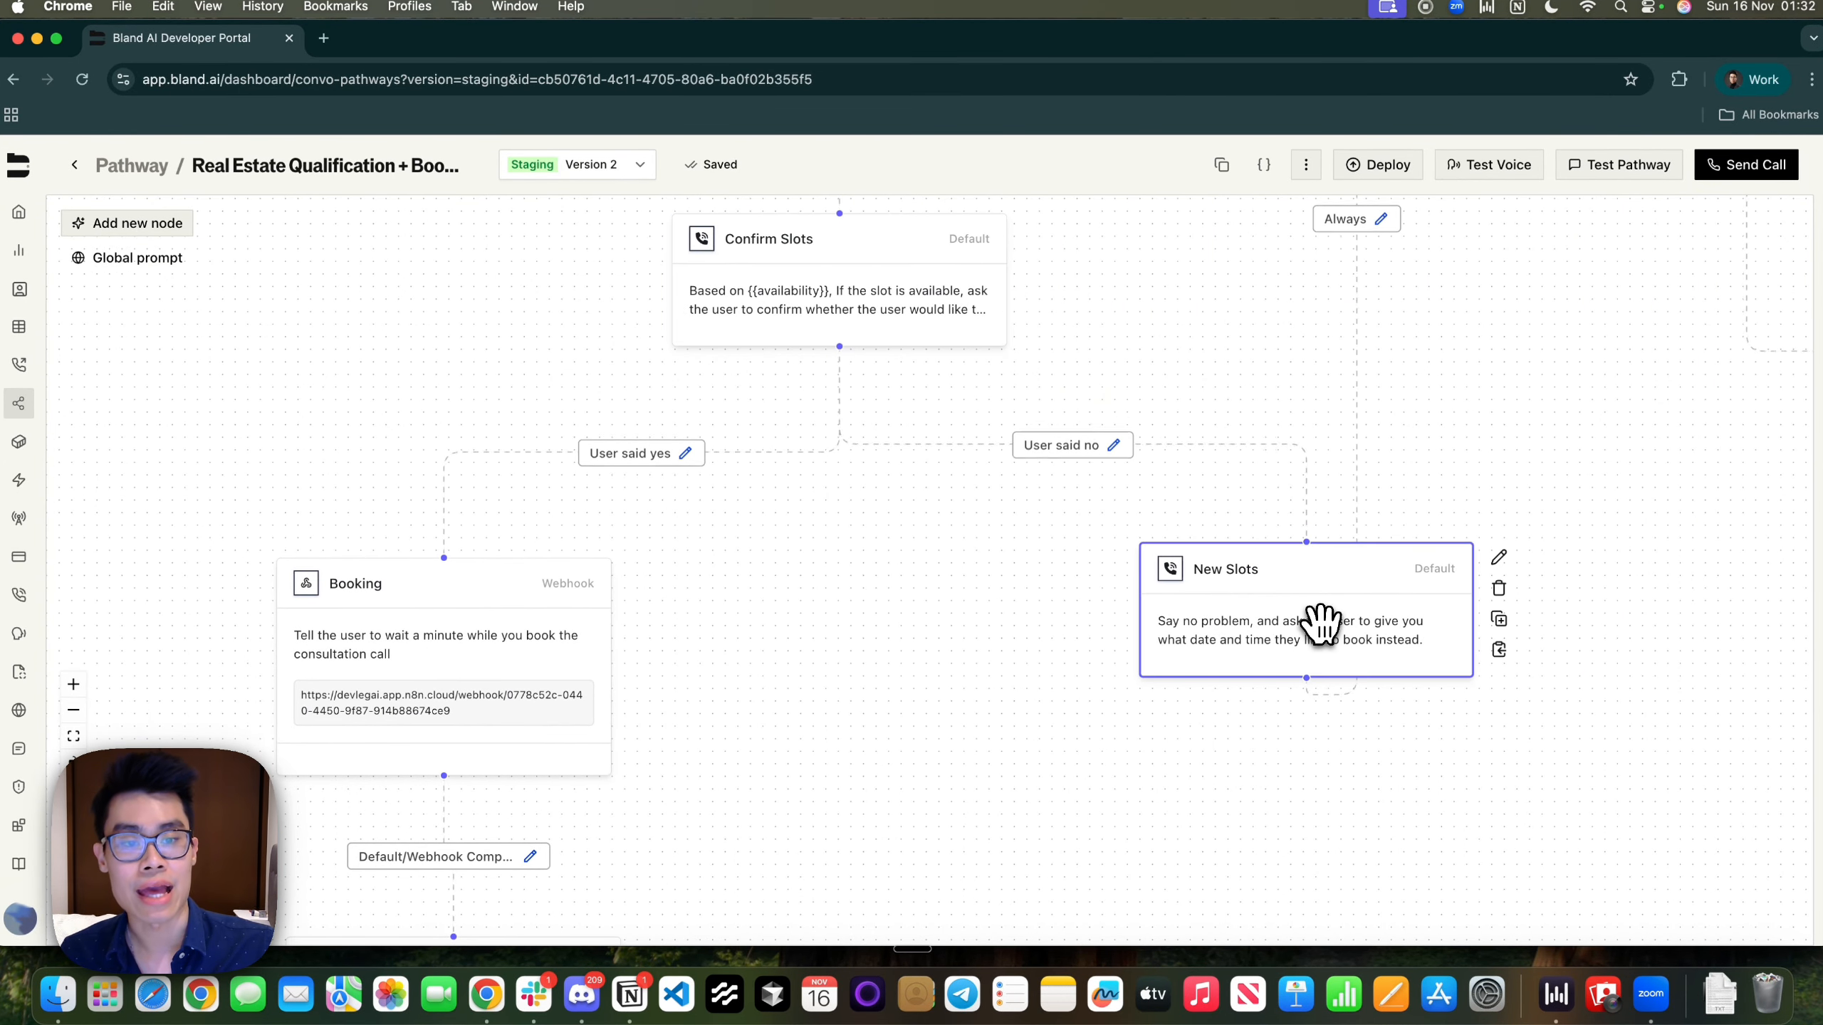
{"action": "left_click_drag", "start_coordinate": [406, 463], "coordinate": [1037, 487]}
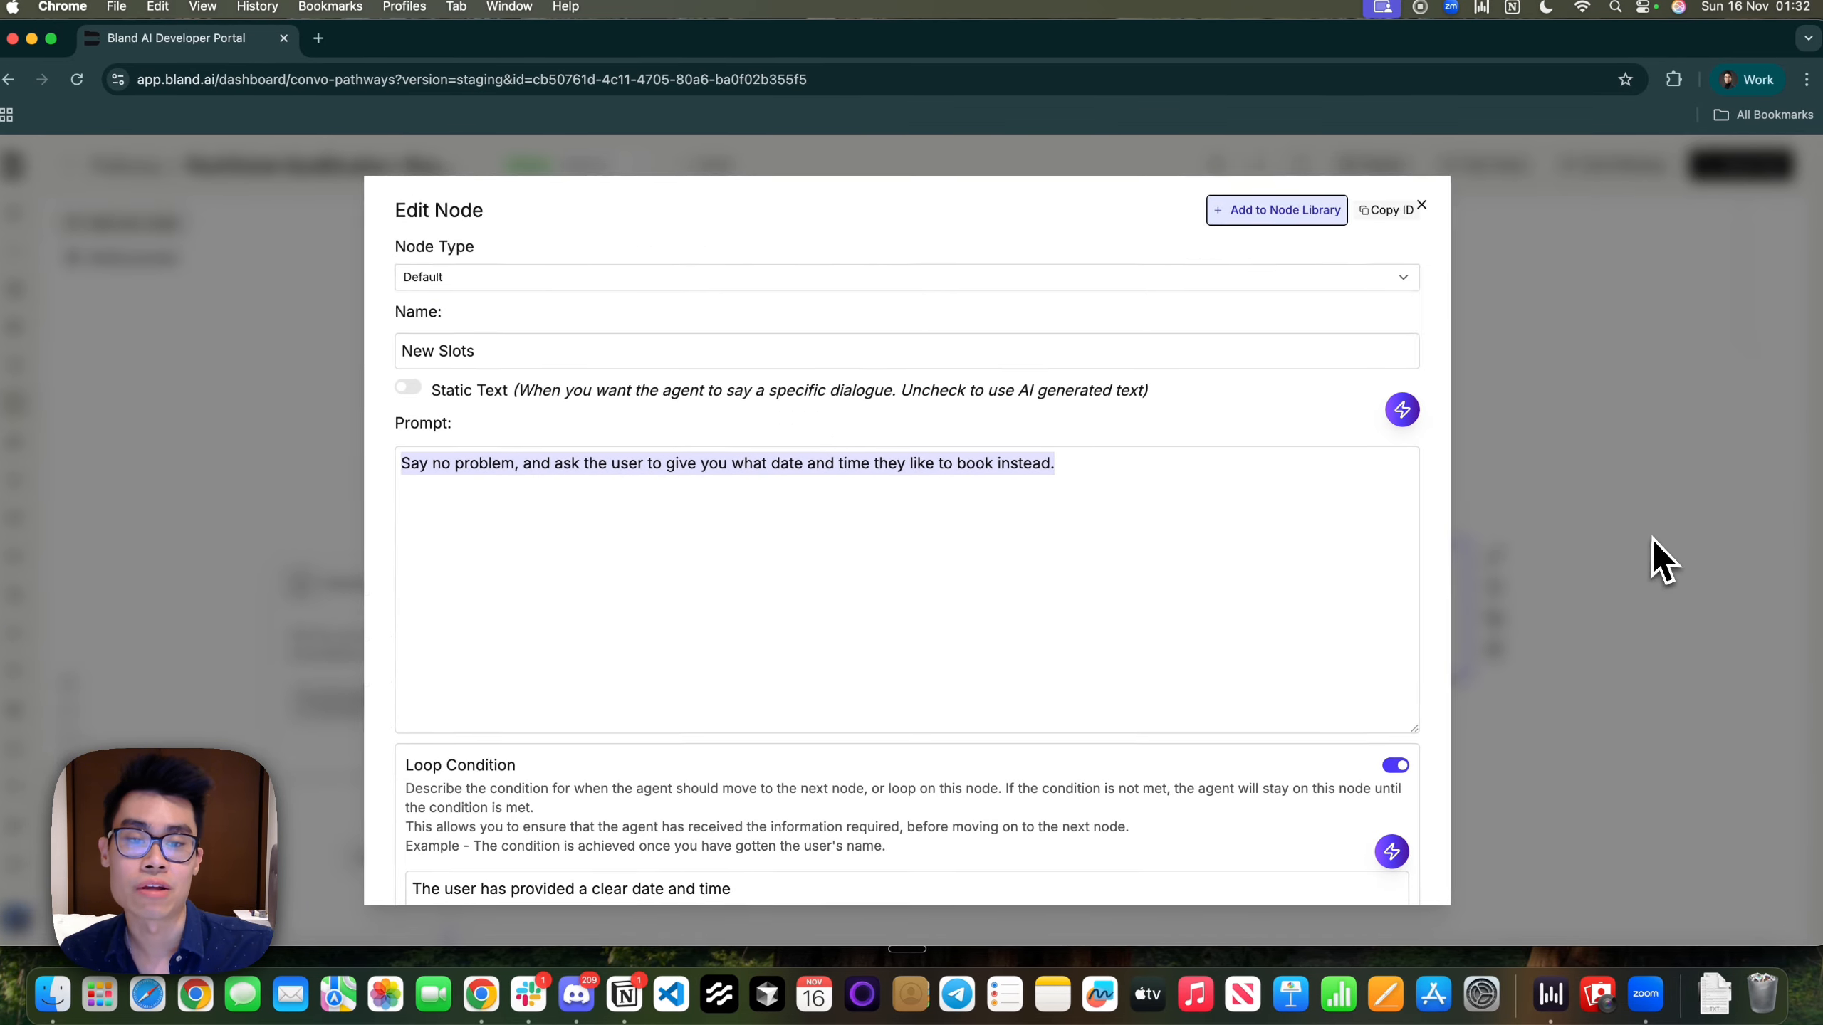
{"action": "left_click", "coordinate": [1652, 540]}
{"action": "left_click_drag", "start_coordinate": [1629, 403], "coordinate": [1535, 852]}
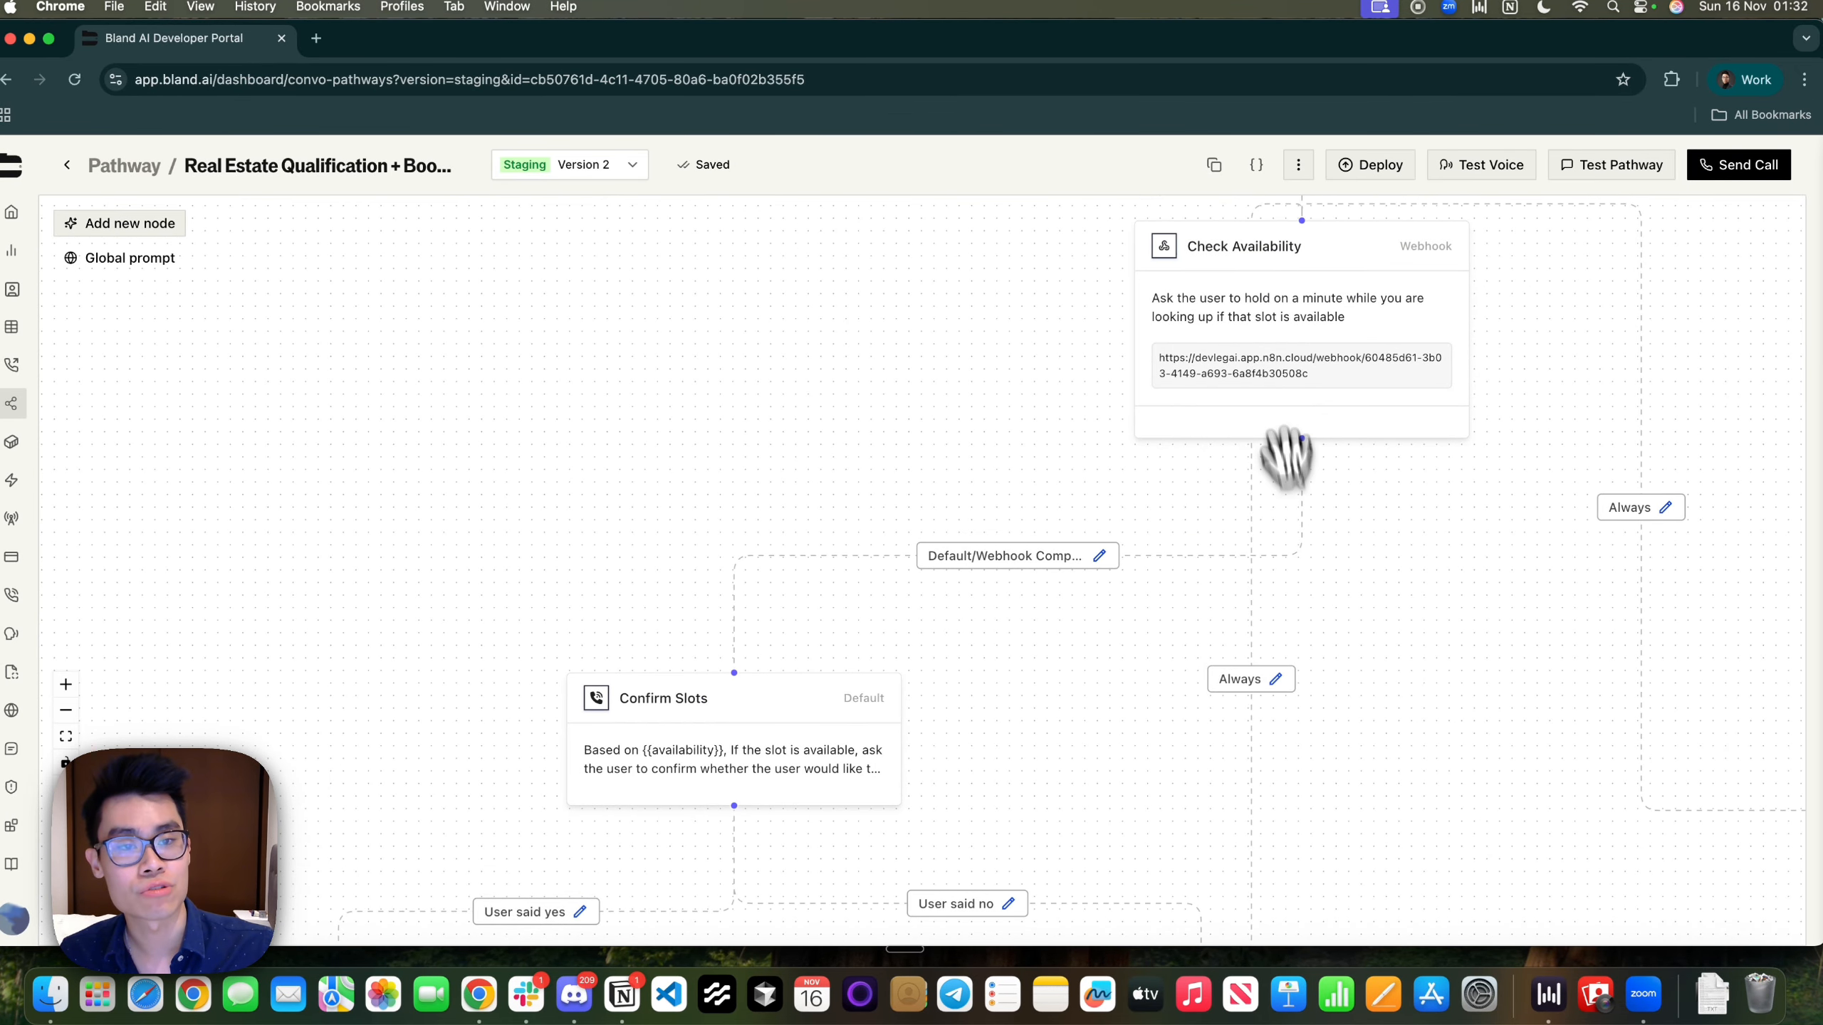
{"action": "left_click_drag", "start_coordinate": [1363, 790], "coordinate": [1403, 532]}
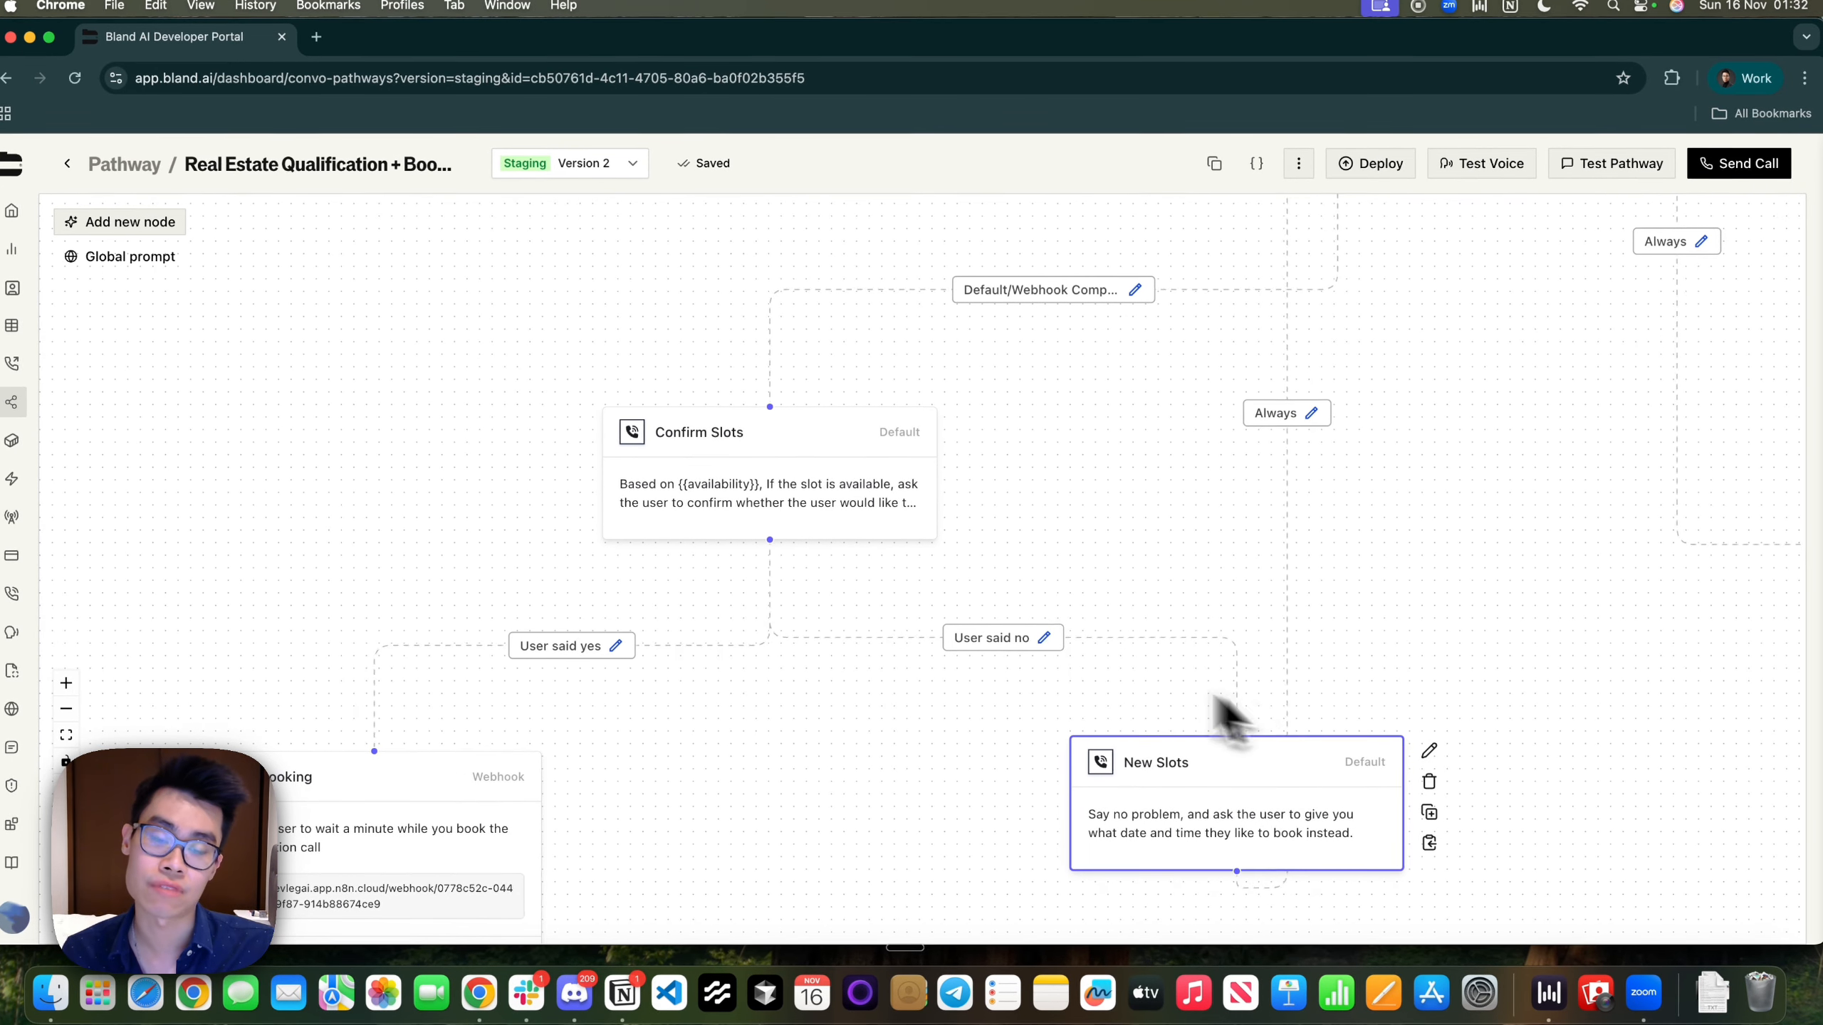
{"action": "left_click_drag", "start_coordinate": [989, 611], "coordinate": [1138, 557]}
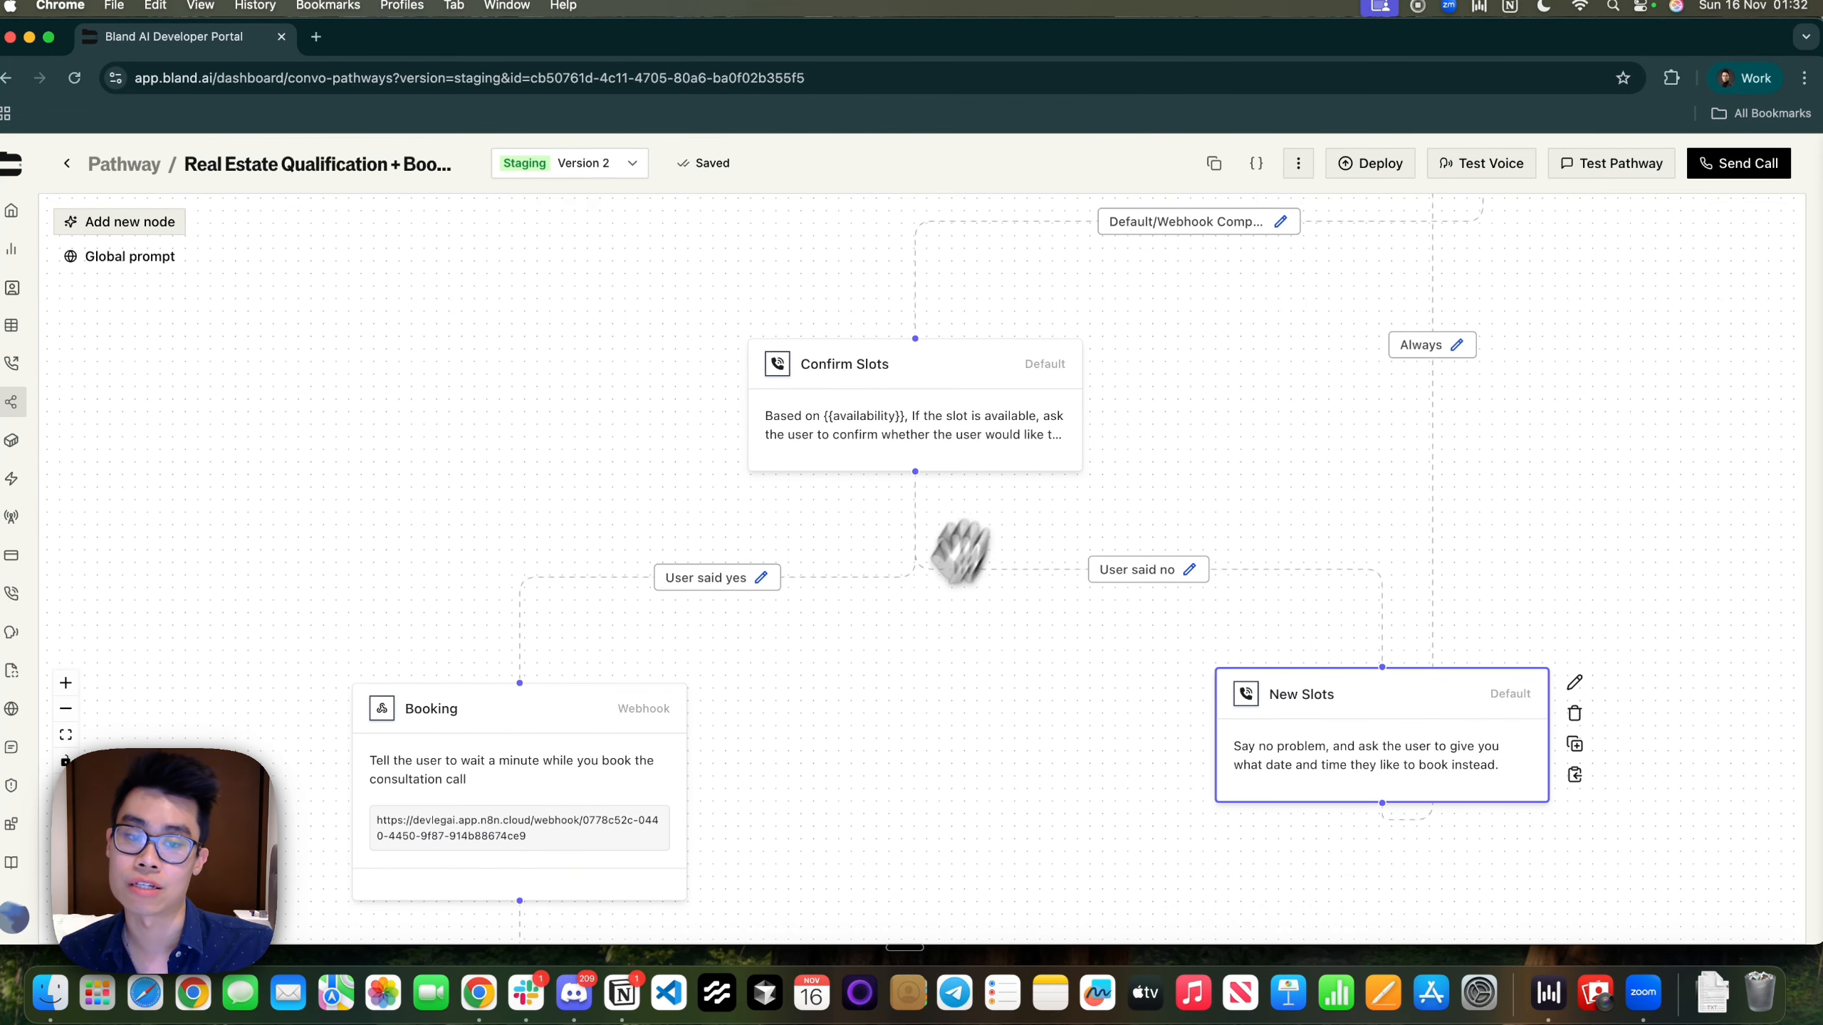
{"action": "left_click_drag", "start_coordinate": [887, 692], "coordinate": [1063, 568]}
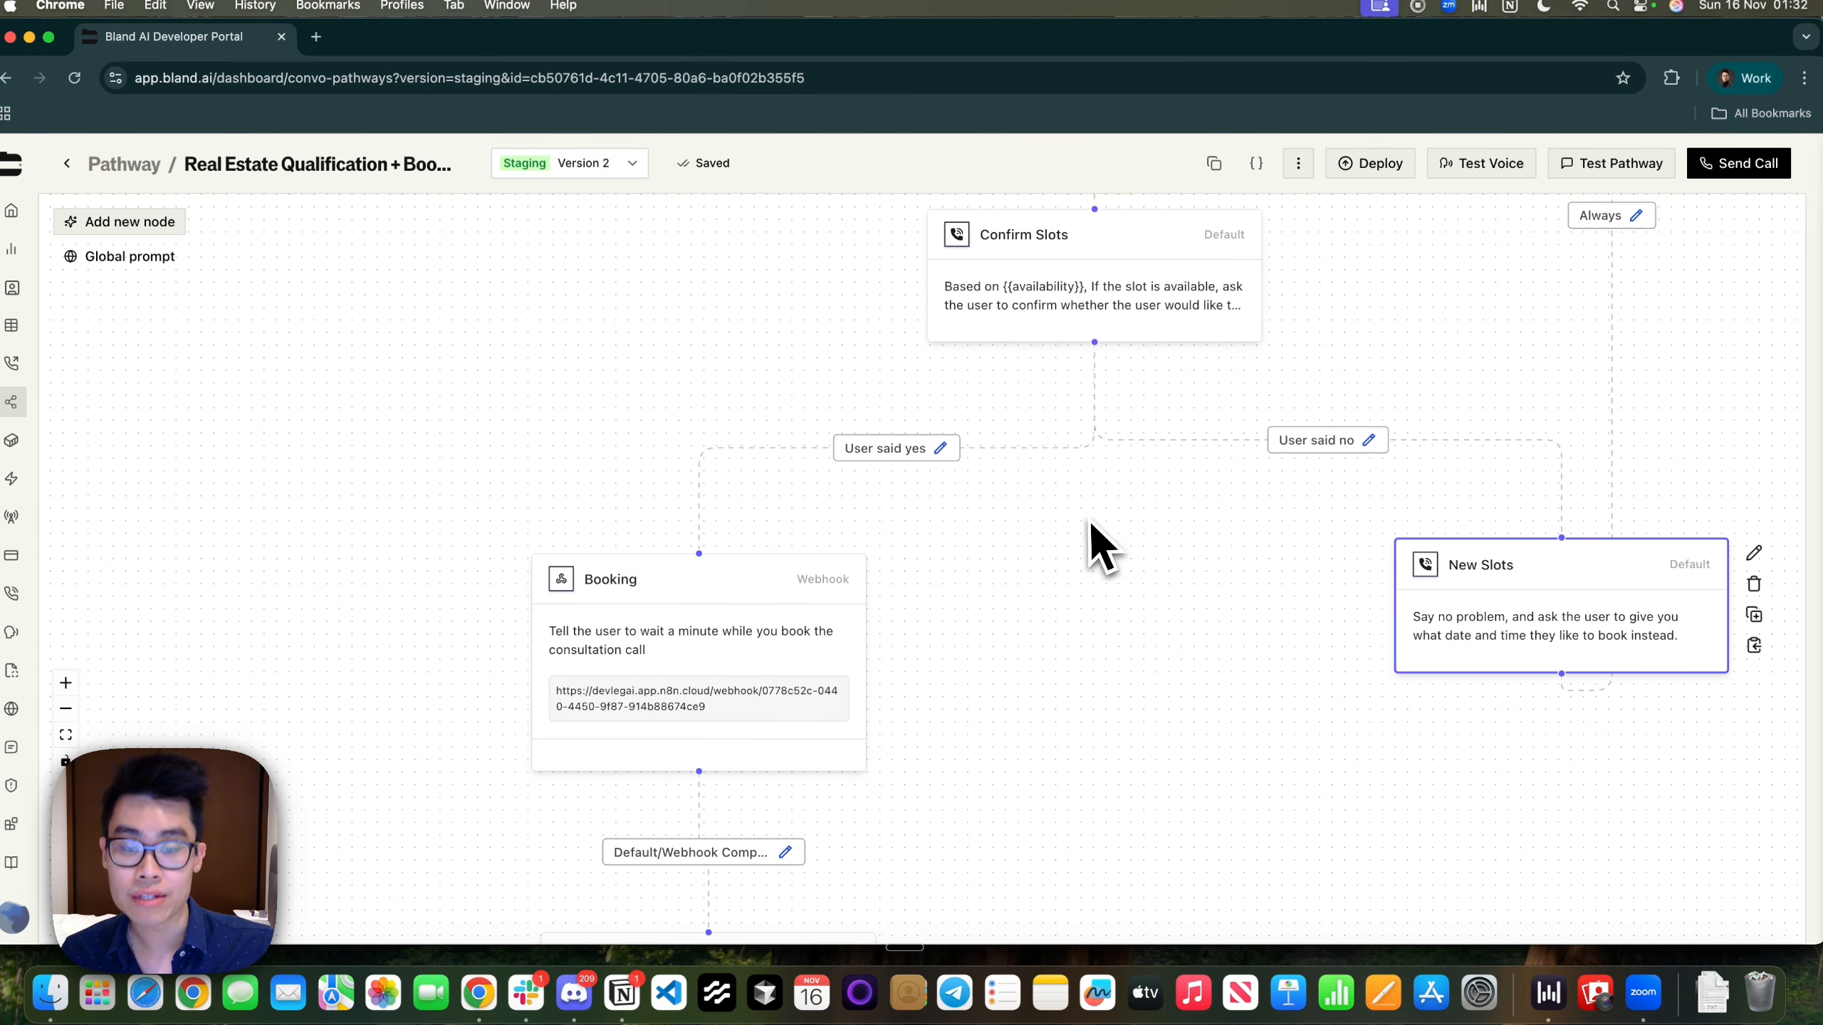
{"action": "left_click", "coordinate": [943, 454]}
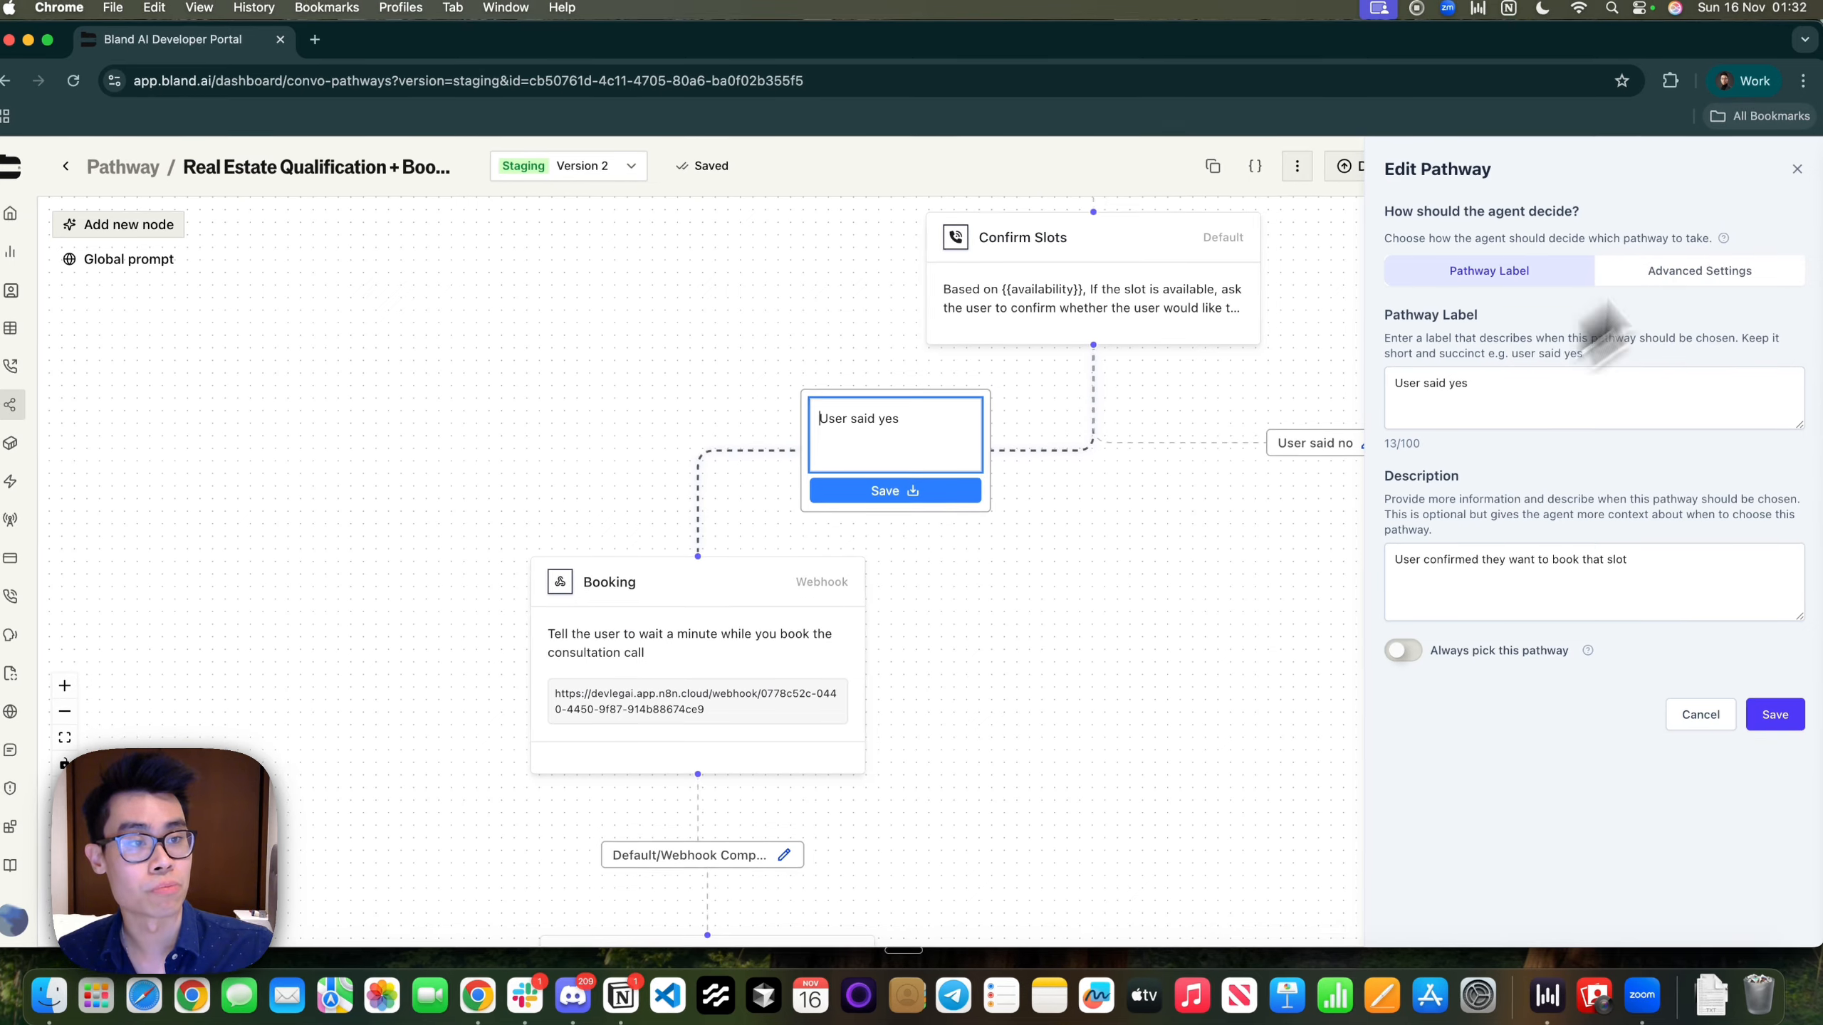
{"action": "left_click", "coordinate": [1798, 166]}
{"action": "left_click", "coordinate": [752, 601]}
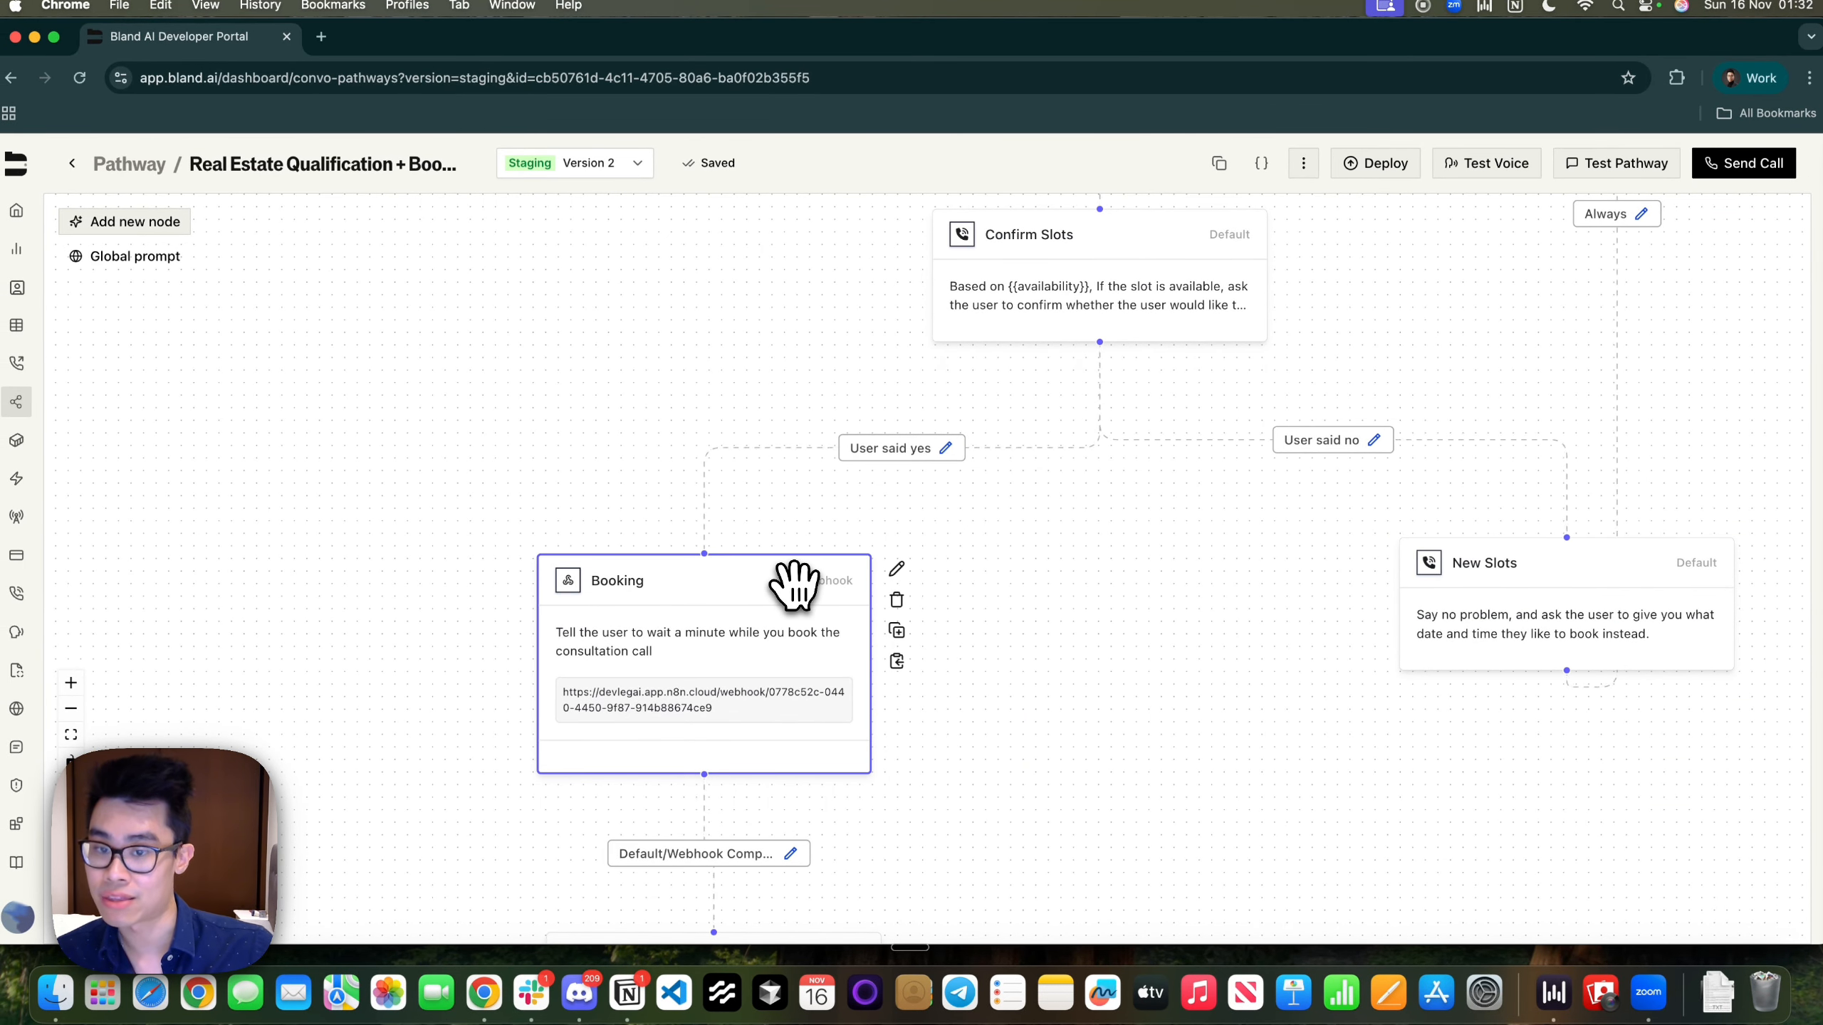
Open the Booking webhook node, then inspect n8n's Webhook1, AI Agent1 and bookAppointment1 nodes
{"action": "double_click", "coordinate": [794, 584]}
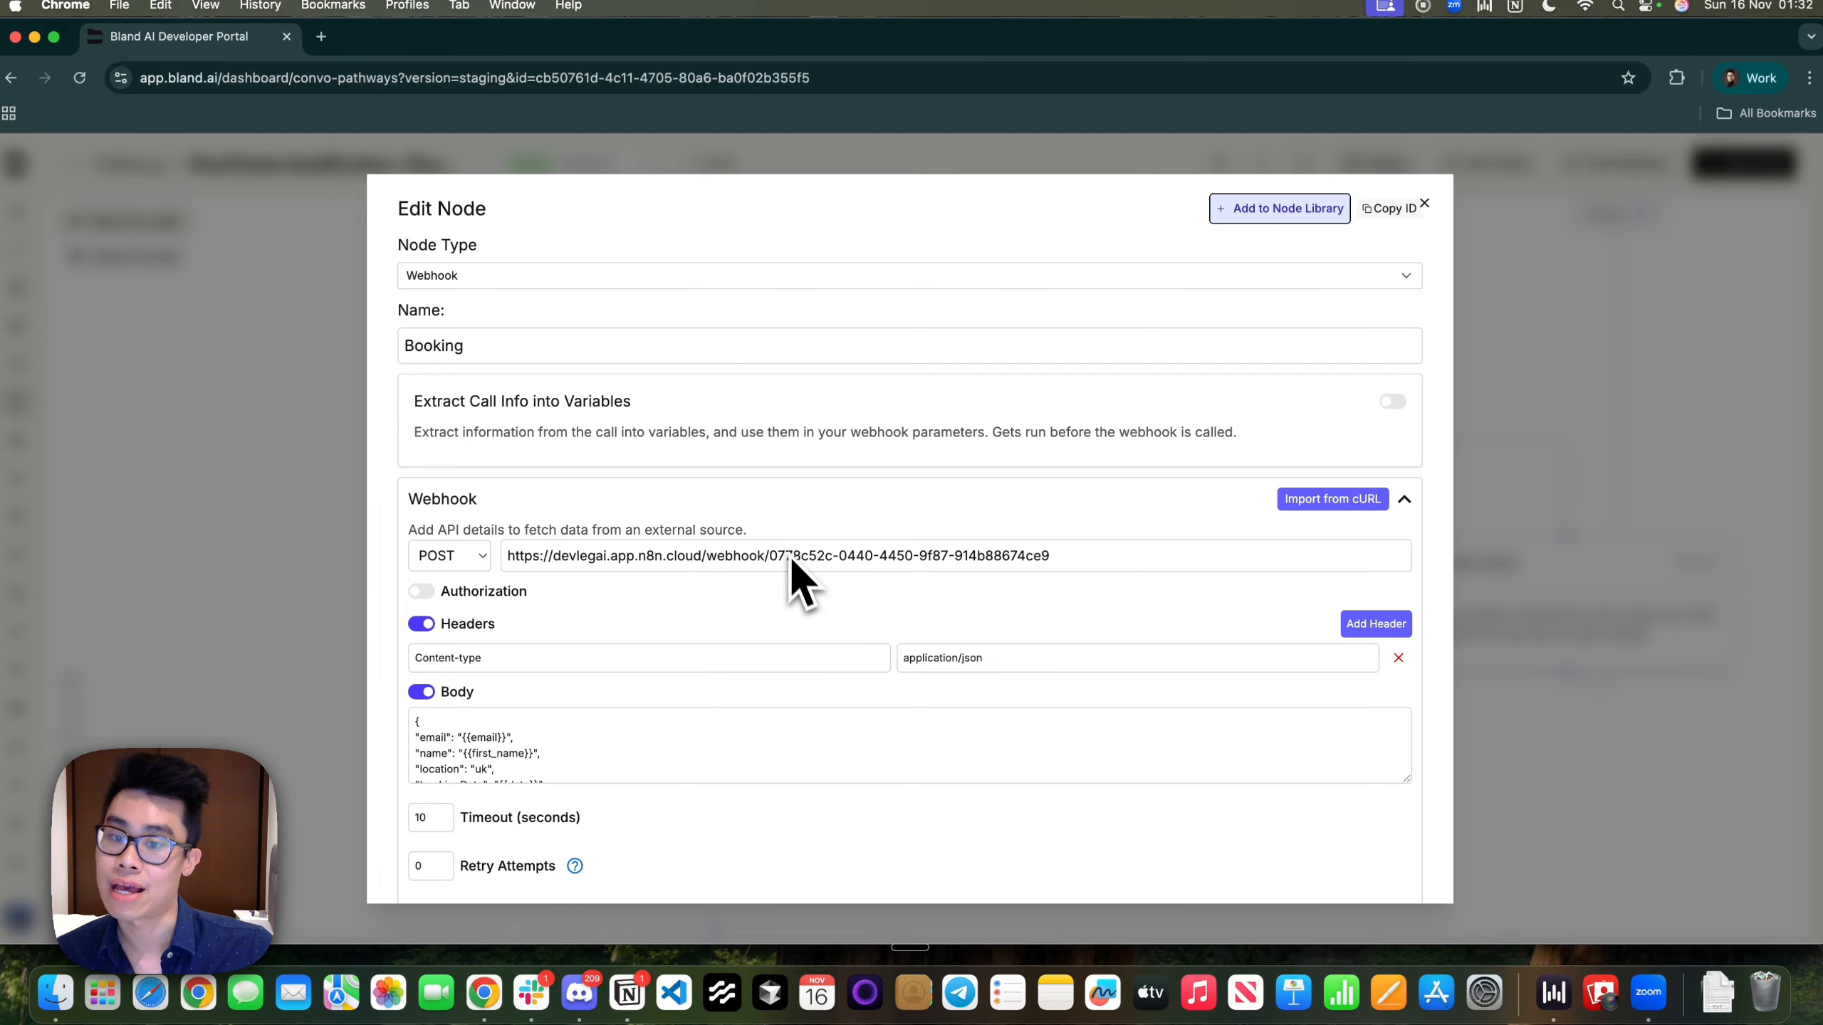
{"action": "scroll", "coordinate": [809, 598], "scroll_direction": "down", "scroll_amount": 1}
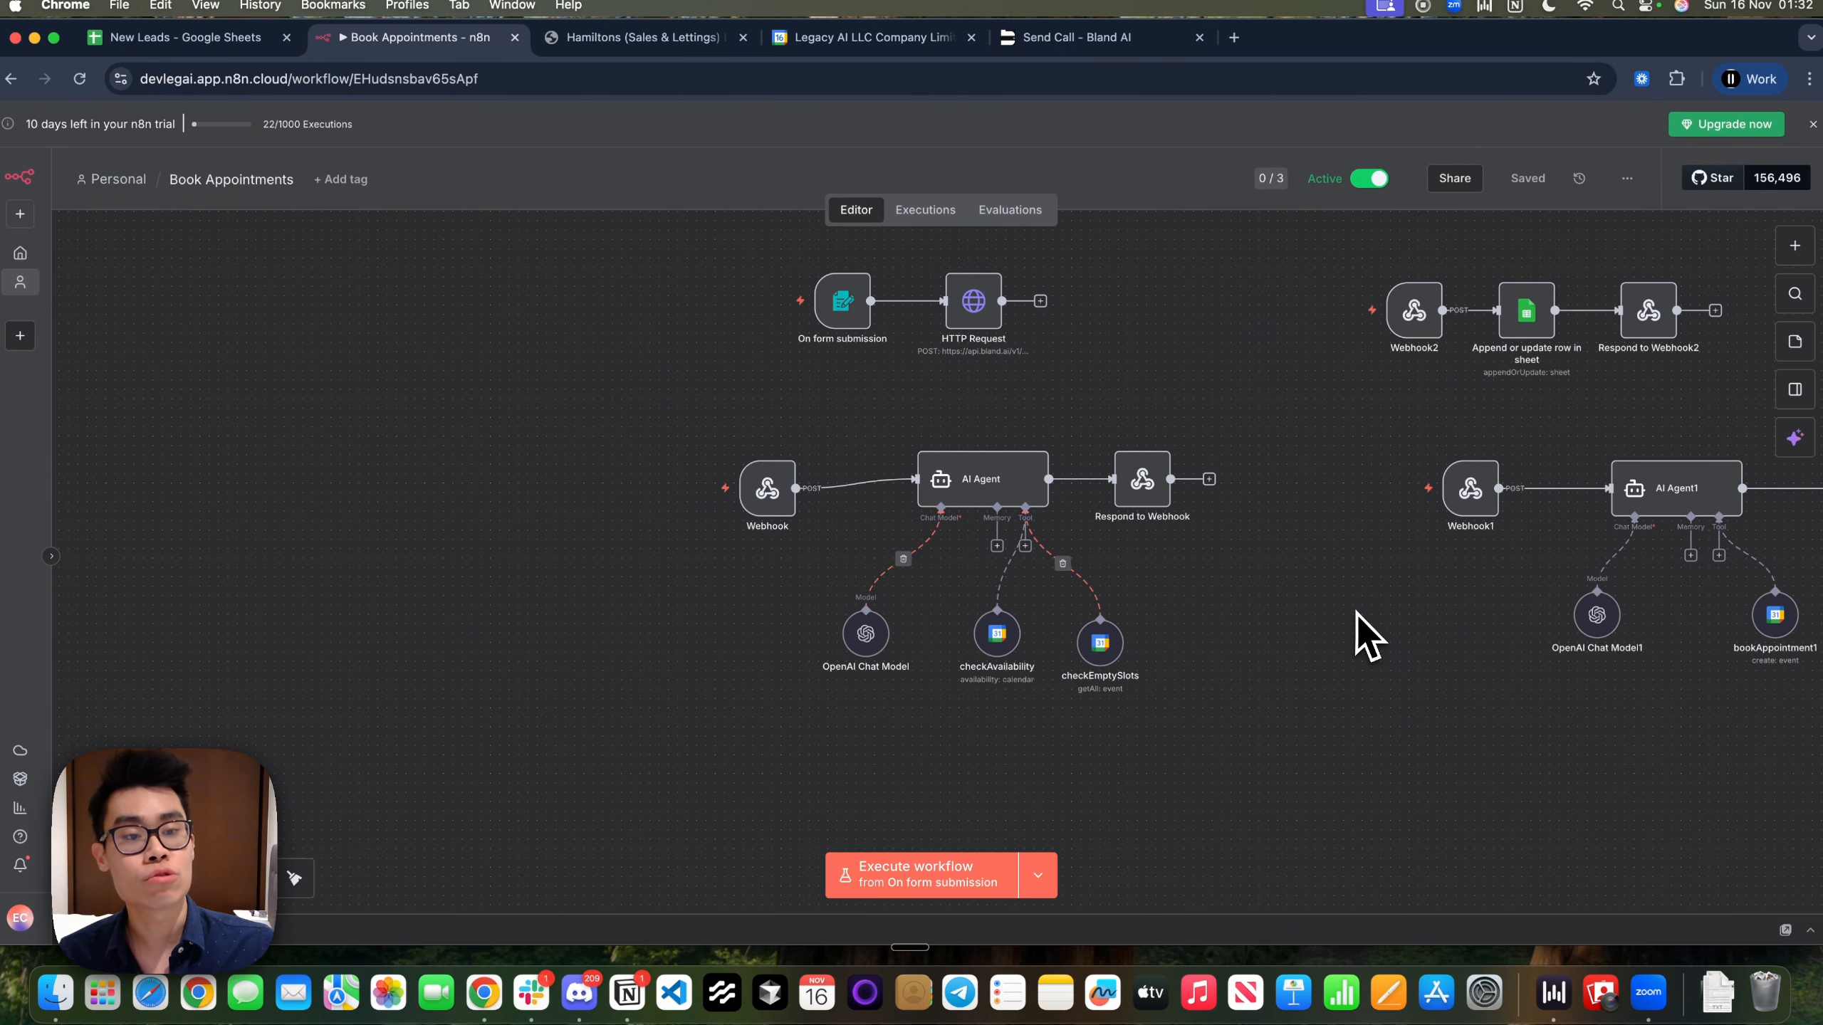
{"action": "left_click_drag", "start_coordinate": [1355, 611], "coordinate": [616, 720]}
{"action": "scroll", "coordinate": [1220, 612], "scroll_direction": "right", "scroll_amount": 6}
{"action": "scroll", "coordinate": [1225, 609], "scroll_direction": "up", "scroll_amount": 5}
{"action": "scroll", "coordinate": [1225, 609], "scroll_direction": "down", "scroll_amount": 3}
{"action": "left_click_drag", "start_coordinate": [1500, 780], "coordinate": [865, 575]}
{"action": "left_click", "coordinate": [1460, 395]}
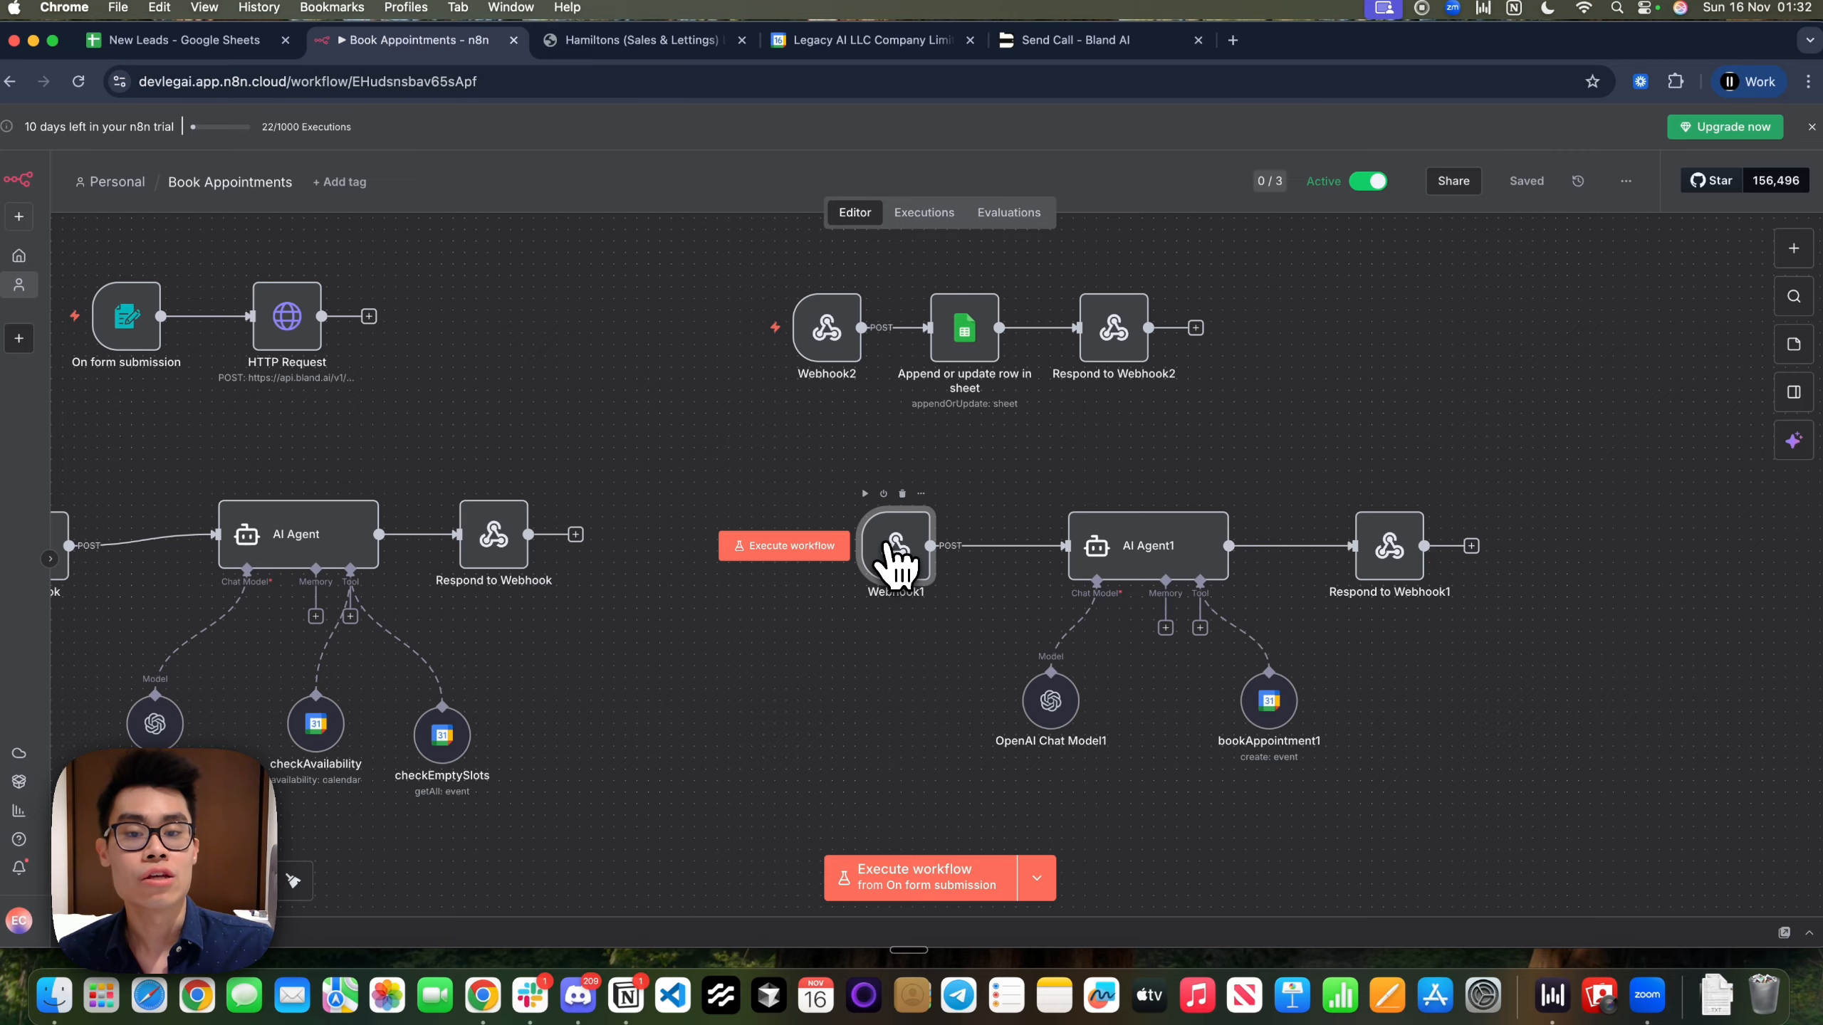
{"action": "double_click", "coordinate": [896, 549]}
{"action": "key", "text": "Escape"}
{"action": "key", "text": "ctrl+Left"}
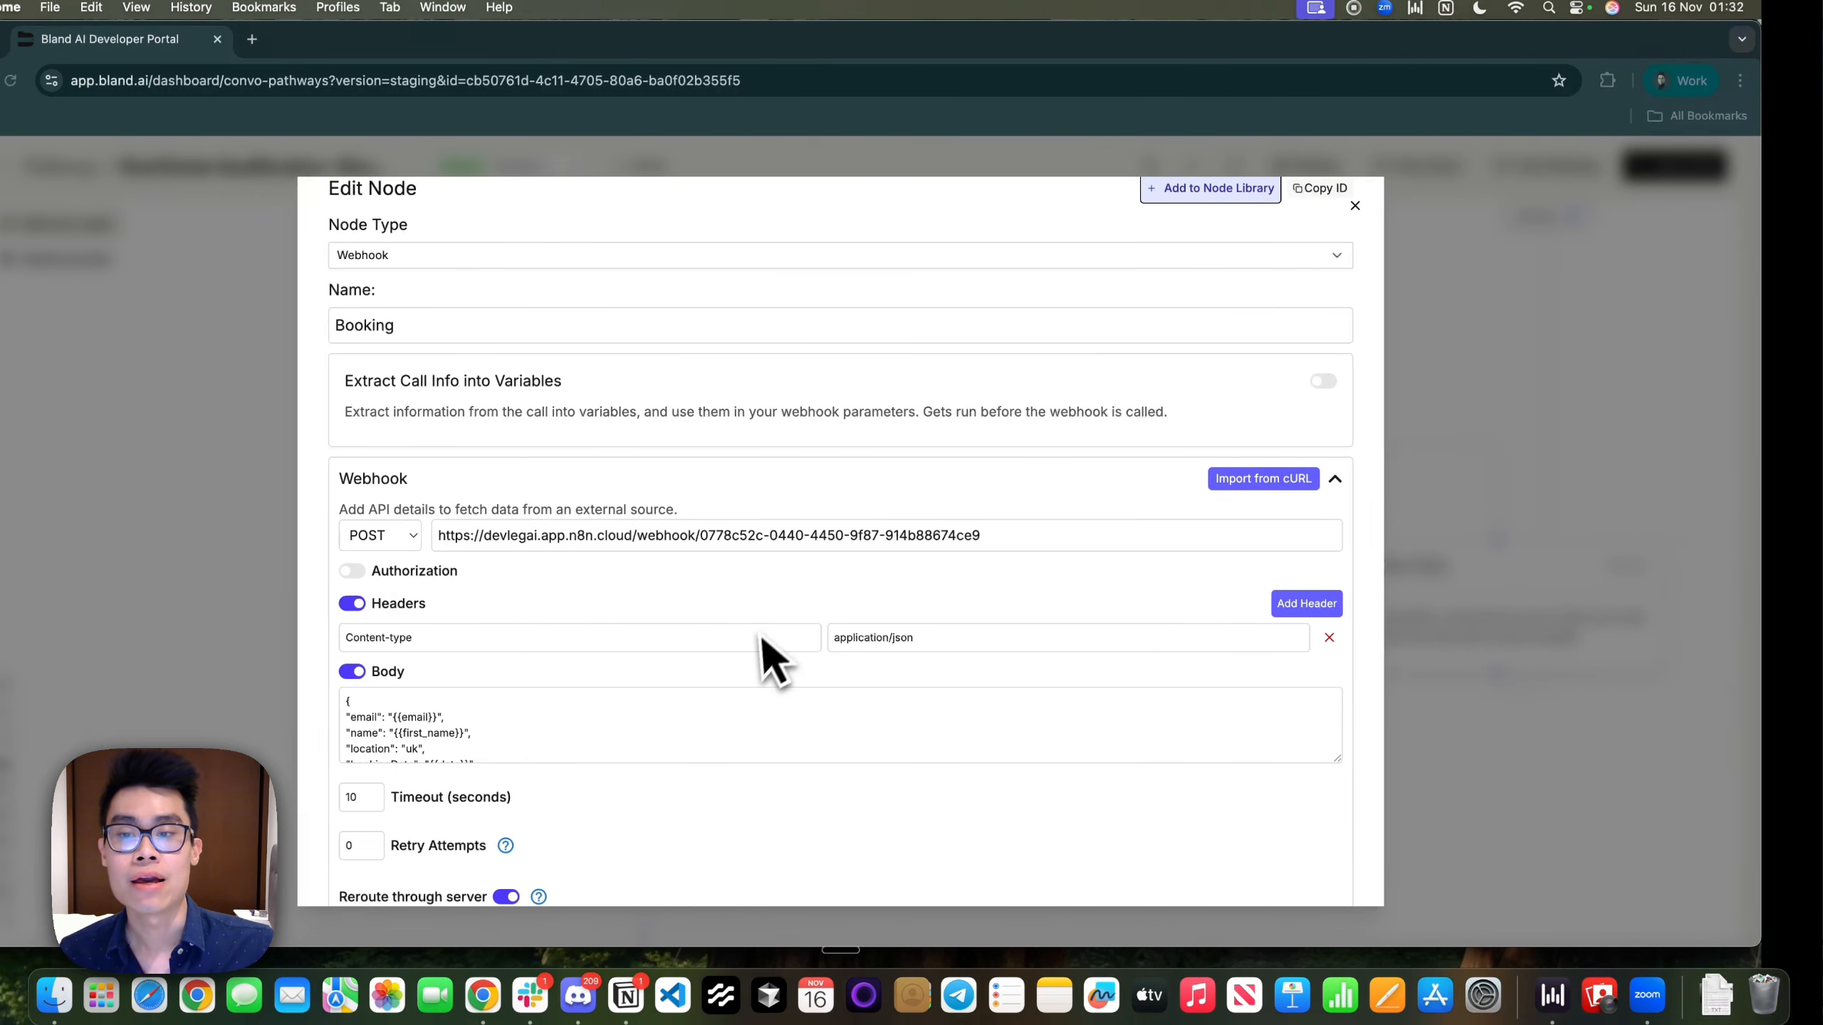
{"action": "scroll", "coordinate": [549, 714], "scroll_direction": "down", "scroll_amount": 2}
{"action": "left_click", "coordinate": [433, 710]}
{"action": "scroll", "coordinate": [433, 717], "scroll_direction": "down", "scroll_amount": 1}
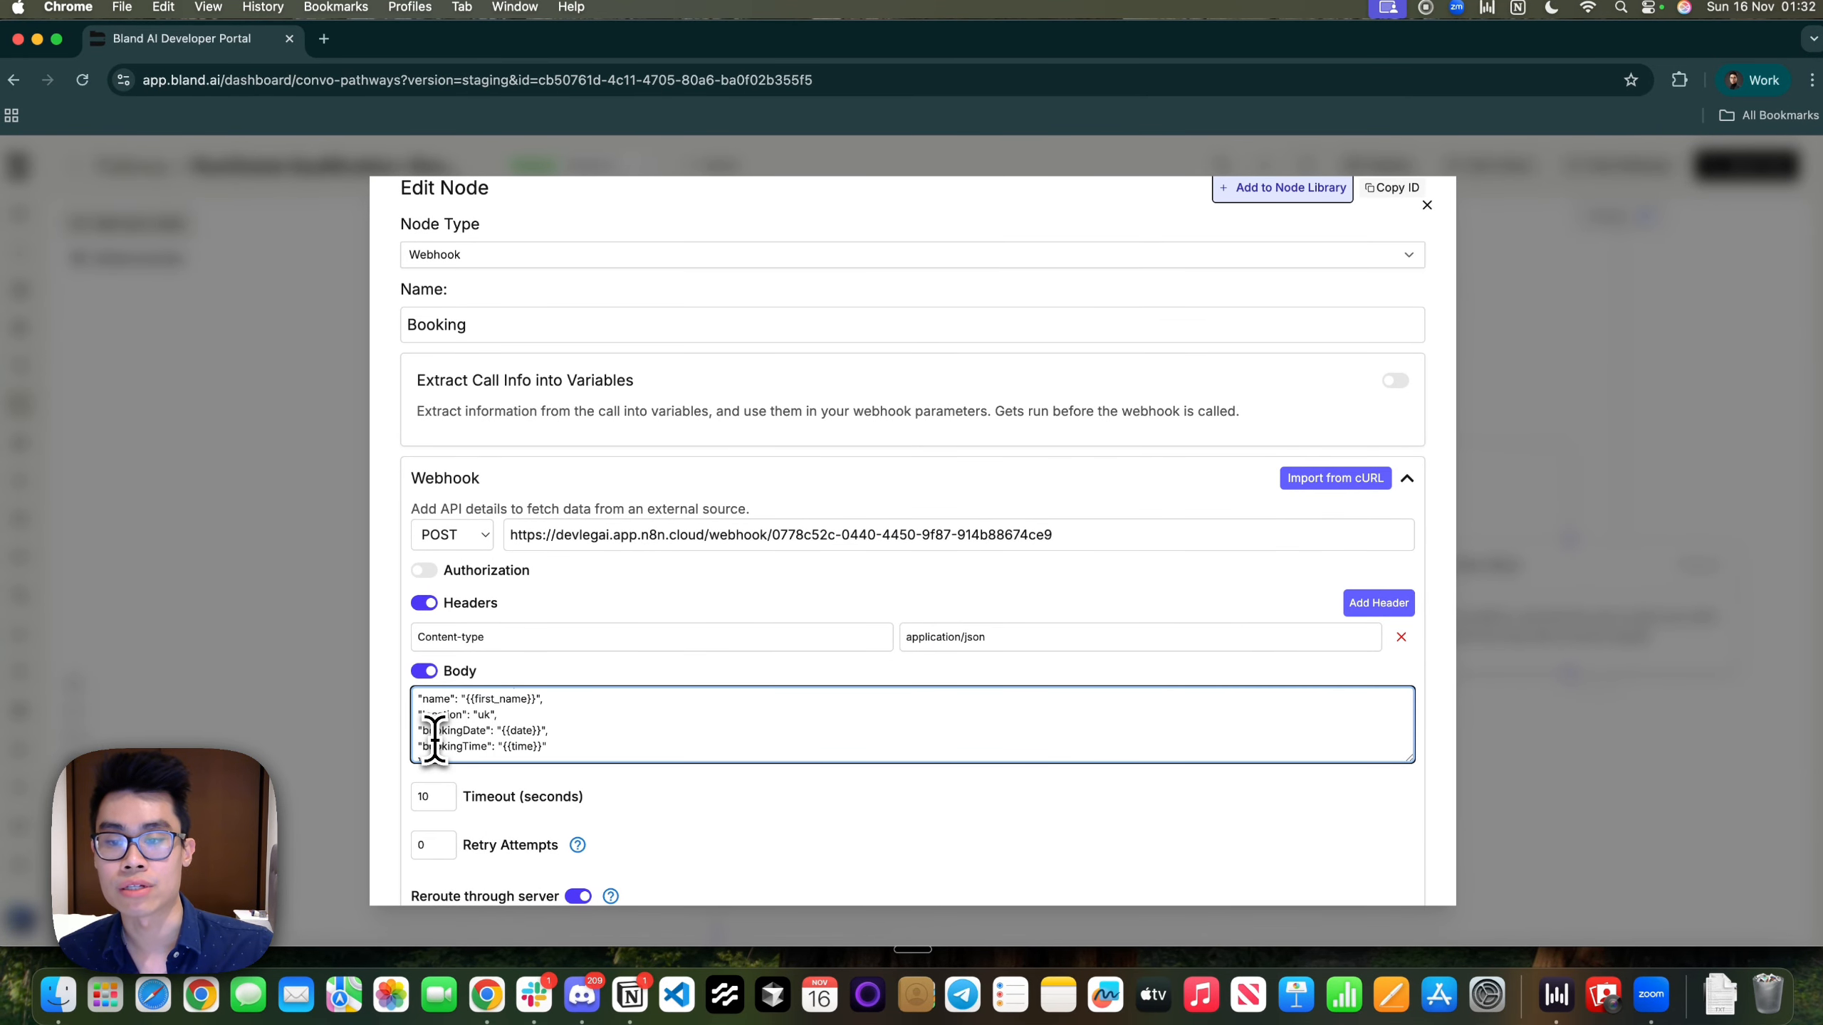
{"action": "key", "text": "ctrl+Right"}
{"action": "double_click", "coordinate": [1117, 544]}
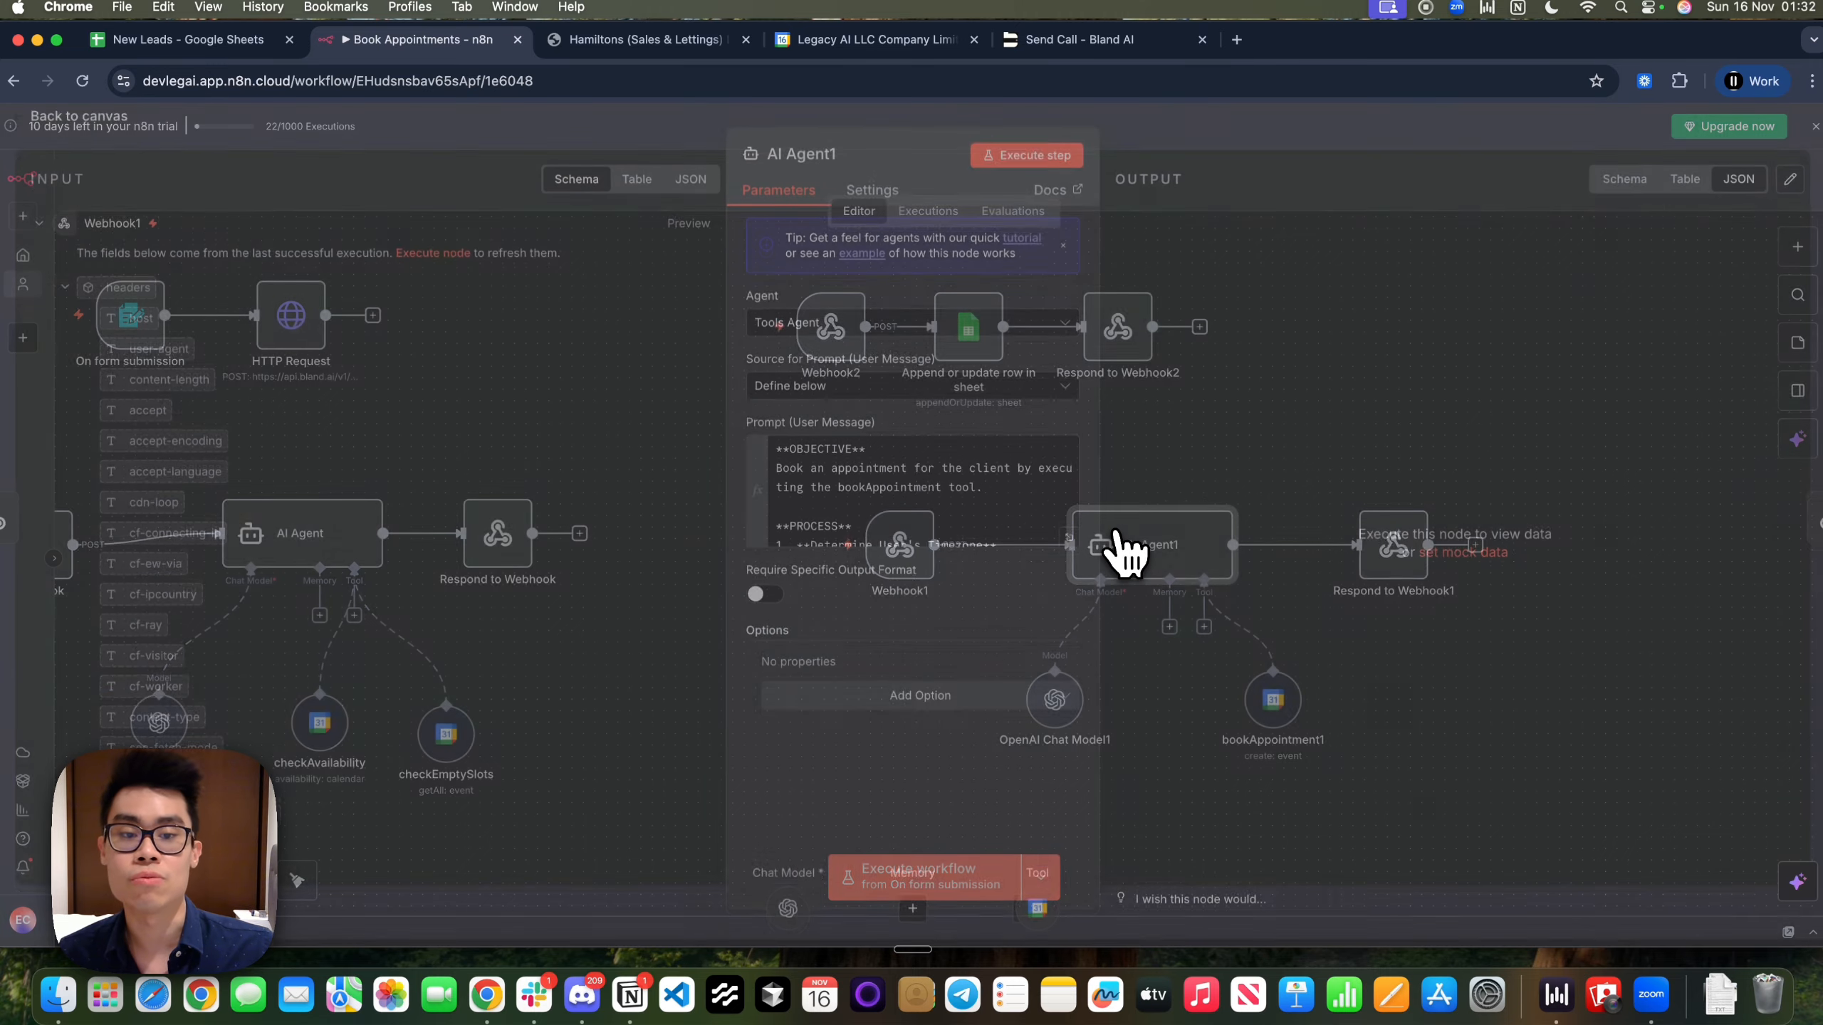
{"action": "left_click", "coordinate": [1063, 546]}
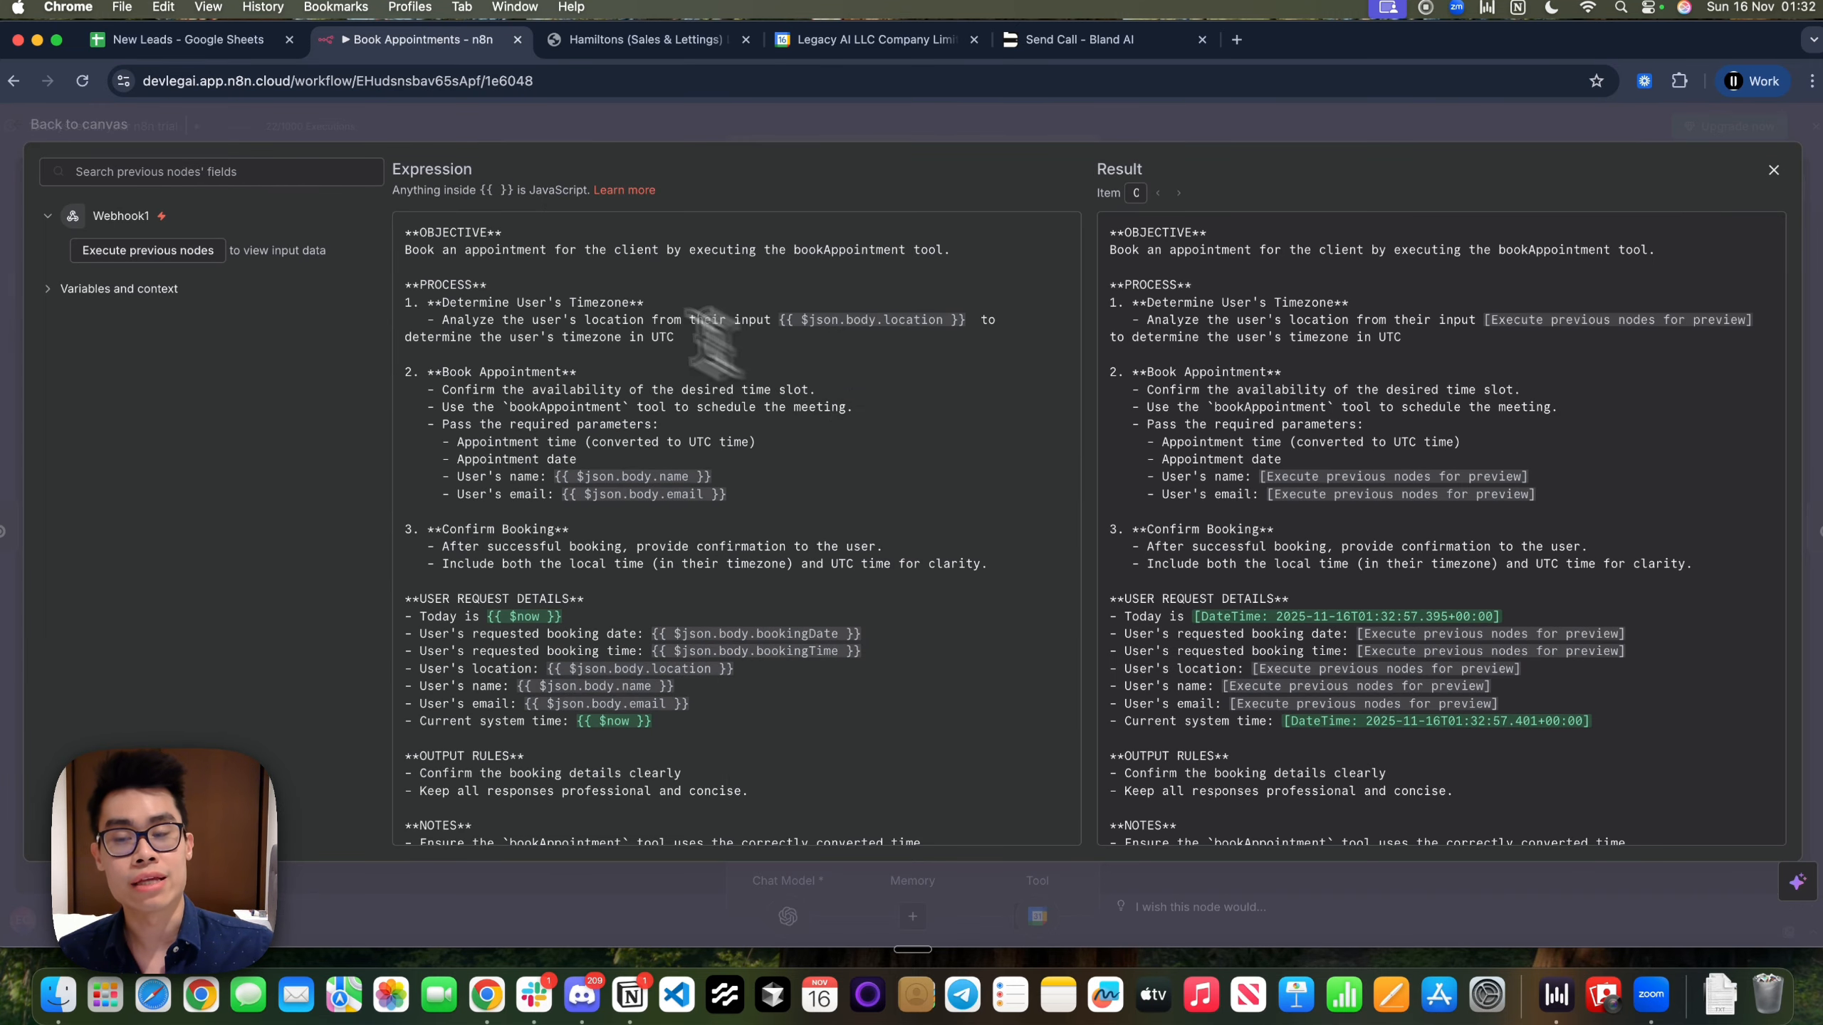
{"action": "left_click_drag", "start_coordinate": [406, 250], "coordinate": [598, 236]}
{"action": "left_click", "coordinate": [597, 238]}
{"action": "left_click_drag", "start_coordinate": [441, 320], "coordinate": [724, 346]}
{"action": "left_click", "coordinate": [503, 273]}
{"action": "left_click", "coordinate": [722, 347]}
{"action": "left_click_drag", "start_coordinate": [466, 387], "coordinate": [651, 383]}
{"action": "left_click", "coordinate": [865, 435]}
{"action": "left_click", "coordinate": [649, 387]}
{"action": "left_click_drag", "start_coordinate": [544, 402], "coordinate": [875, 522]}
{"action": "left_click", "coordinate": [829, 510]}
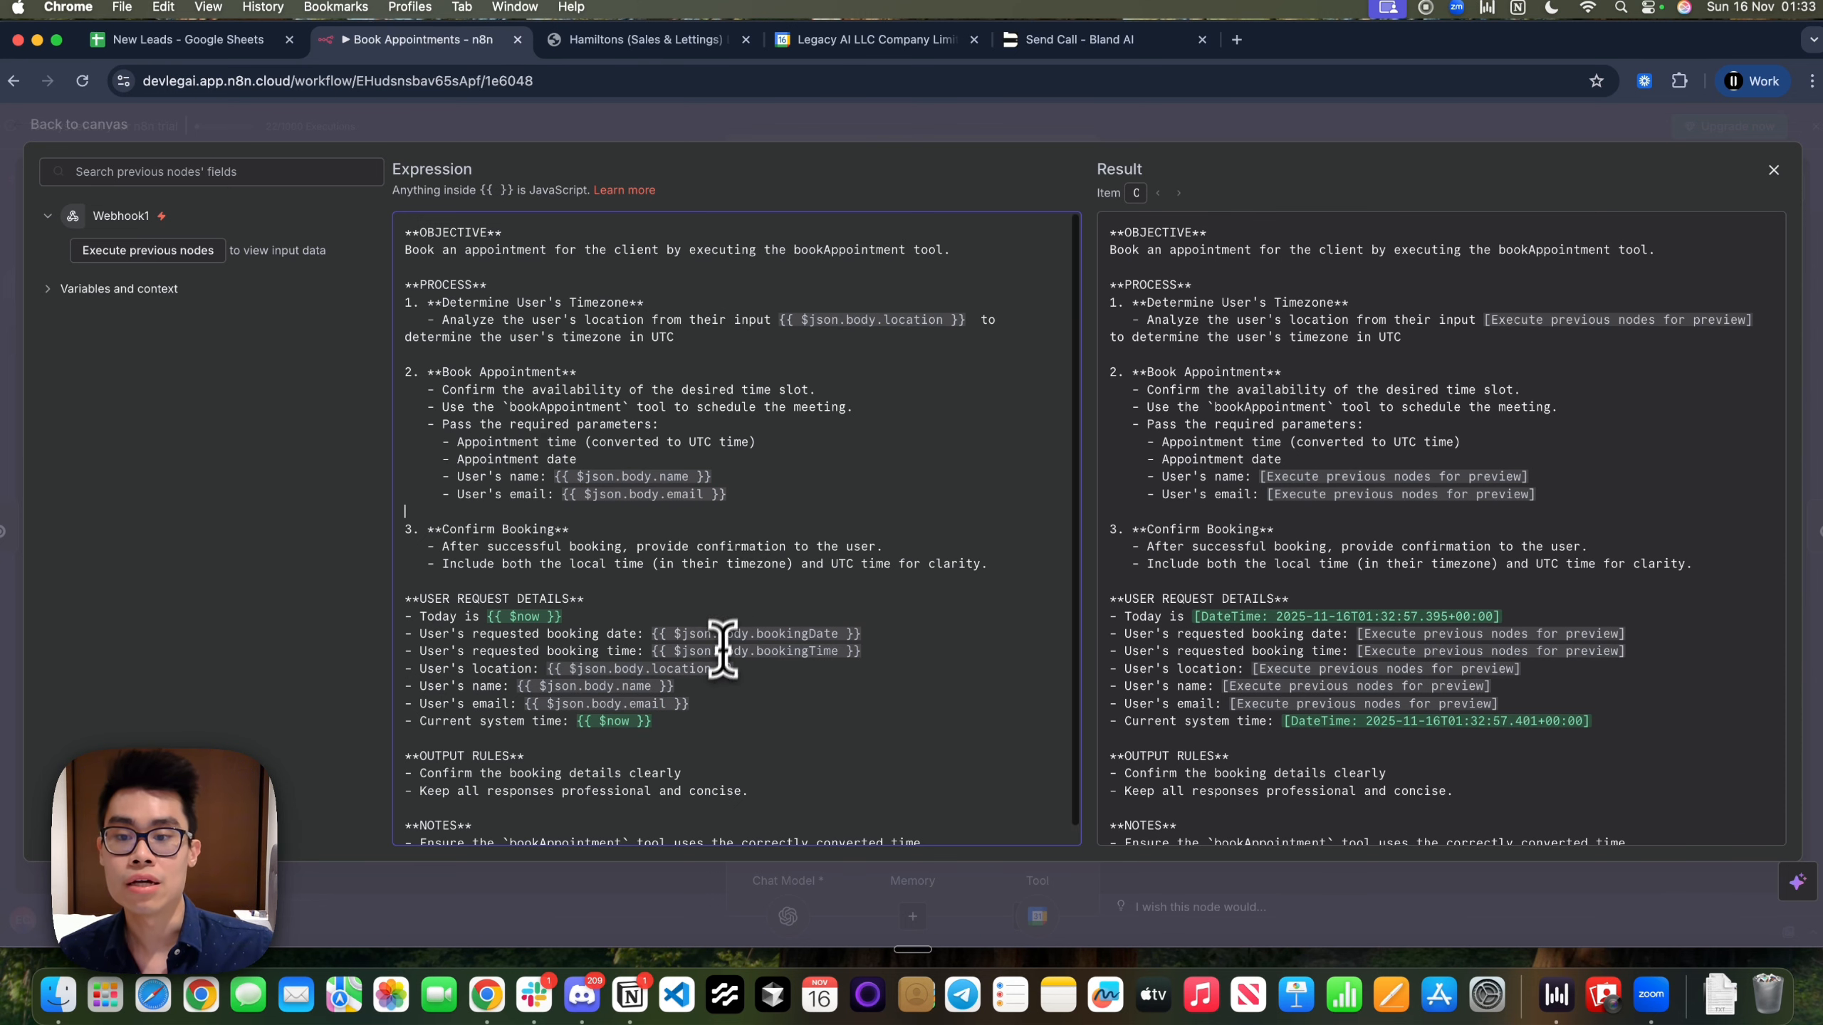
{"action": "scroll", "coordinate": [722, 655], "scroll_direction": "down", "scroll_amount": 1}
{"action": "left_click_drag", "start_coordinate": [414, 592], "coordinate": [802, 740]}
{"action": "left_click", "coordinate": [803, 739]}
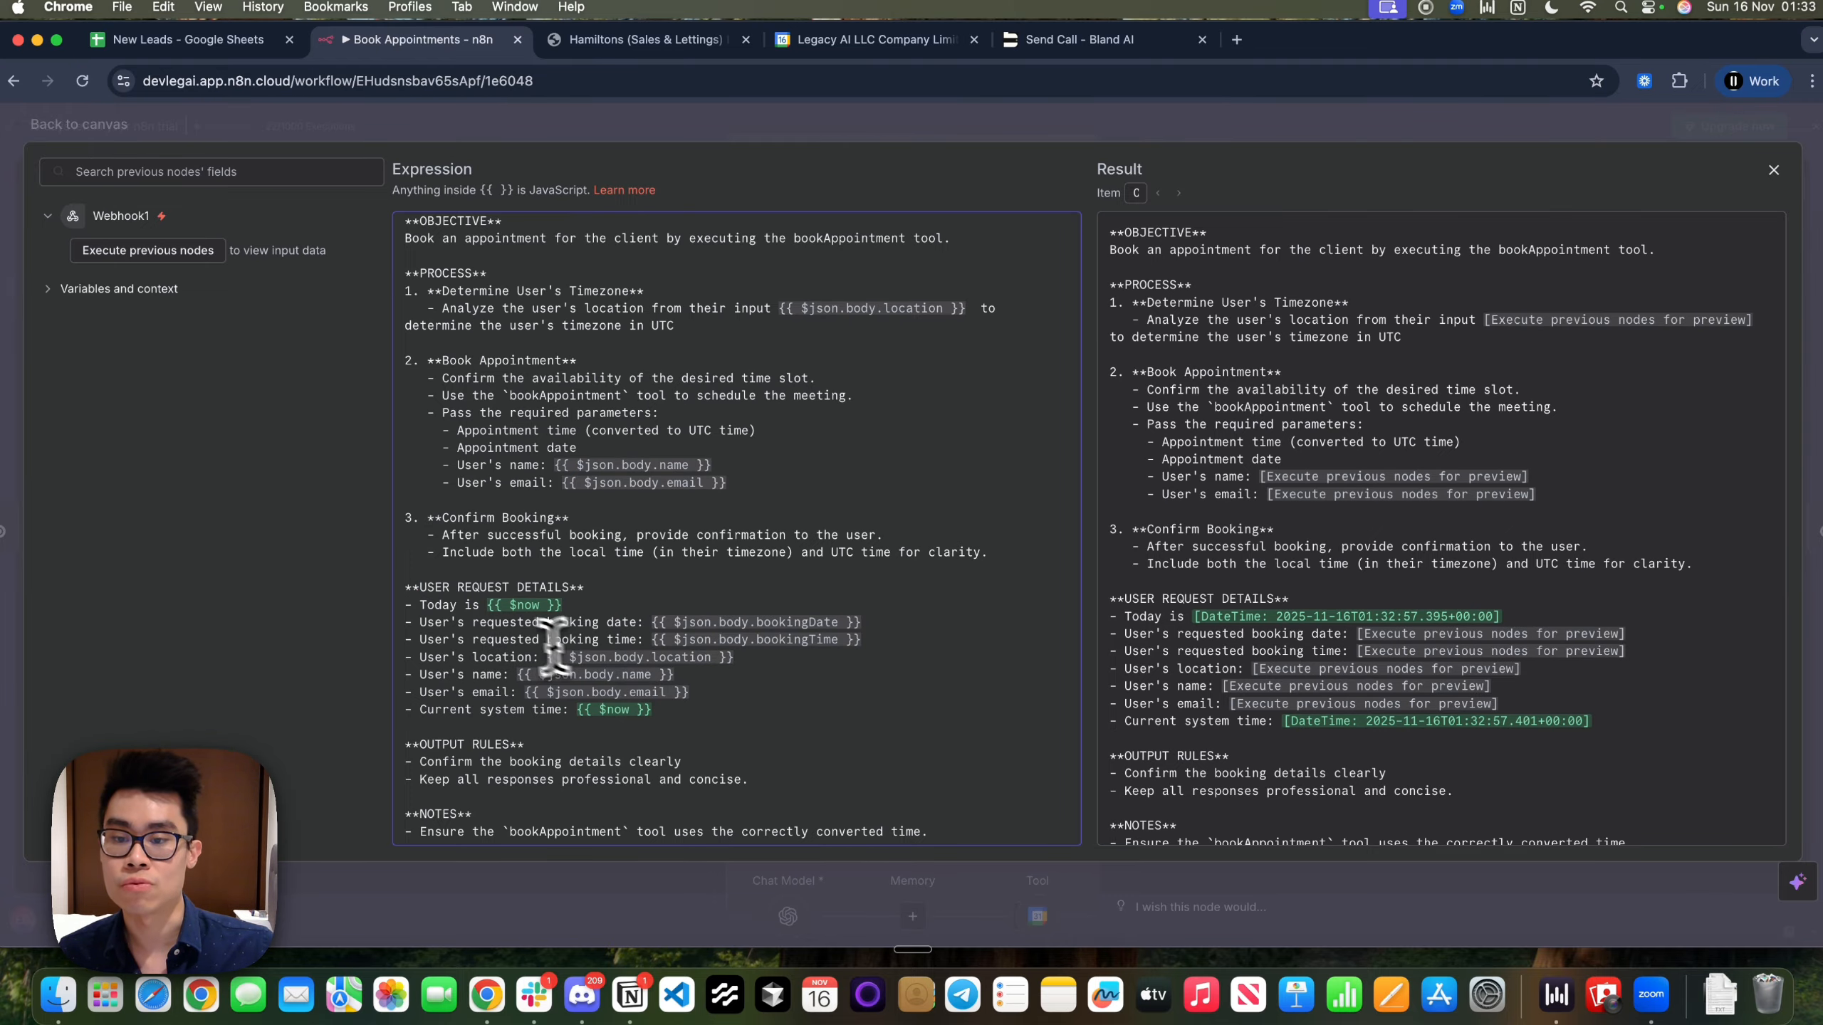
{"action": "left_click", "coordinate": [622, 623]}
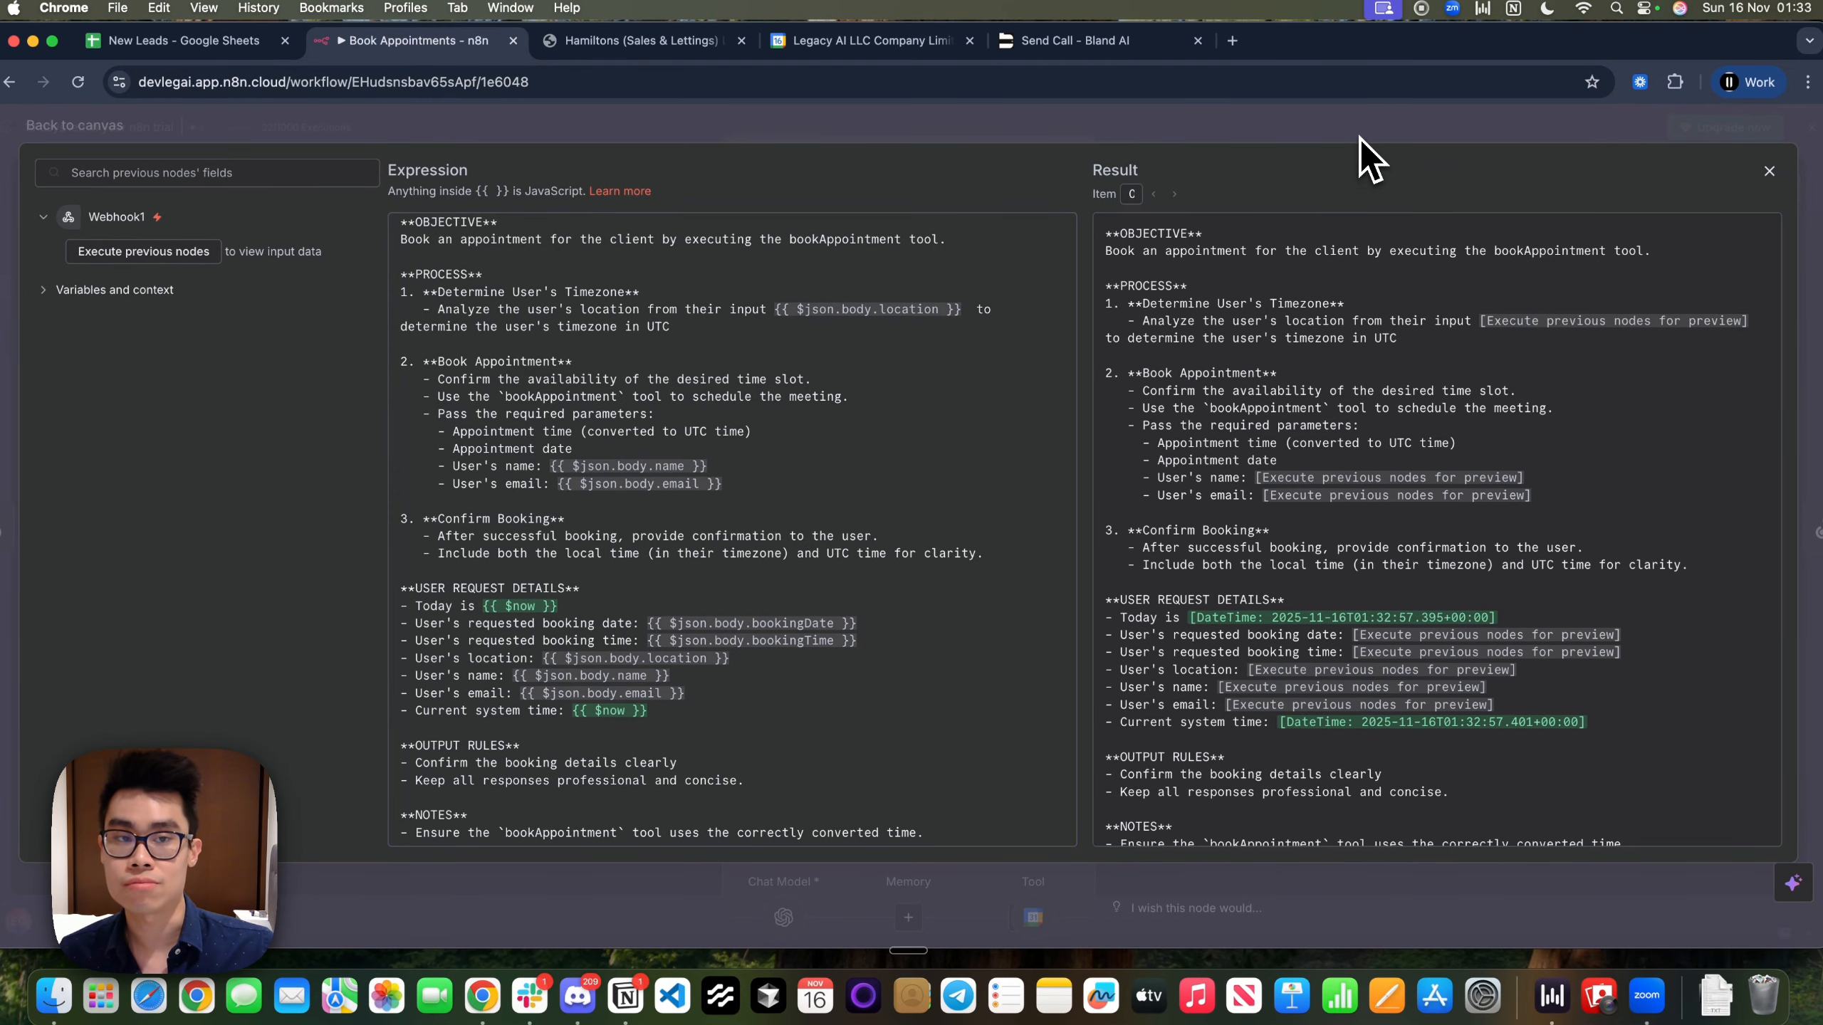
{"action": "left_click", "coordinate": [1359, 136]}
{"action": "left_click", "coordinate": [1220, 147]}
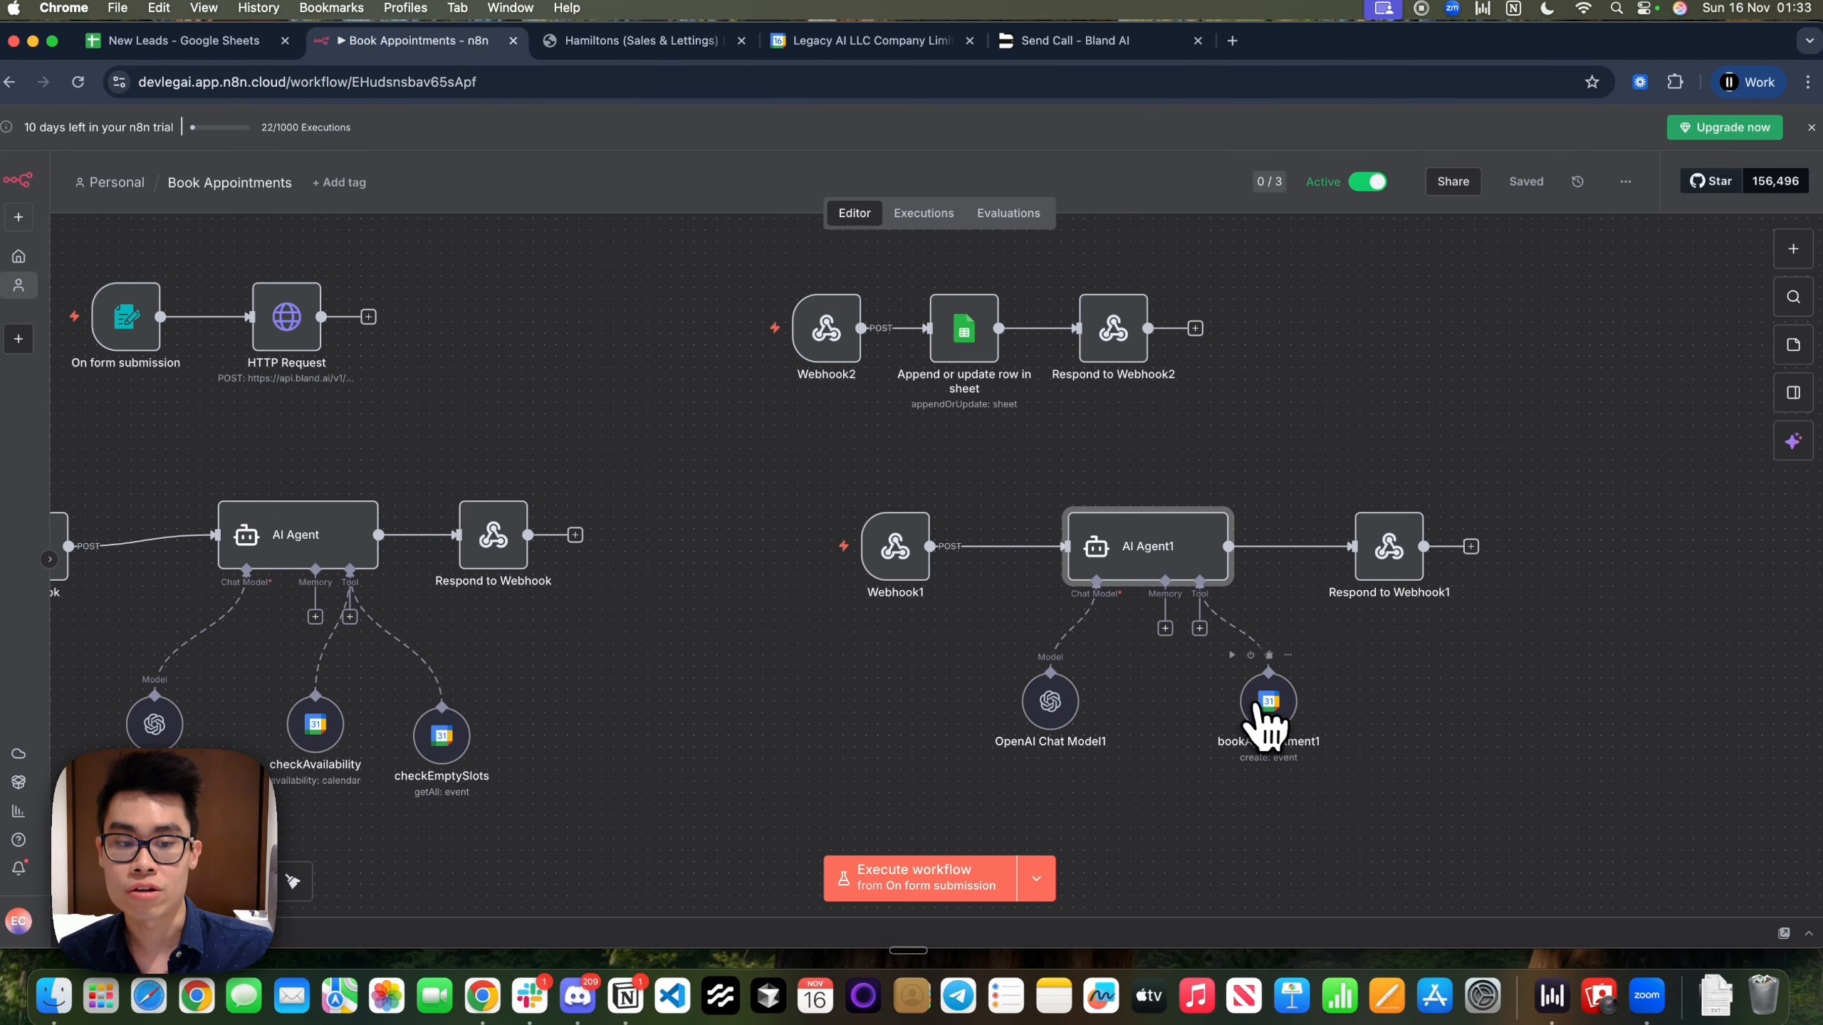
{"action": "double_click", "coordinate": [1263, 707]}
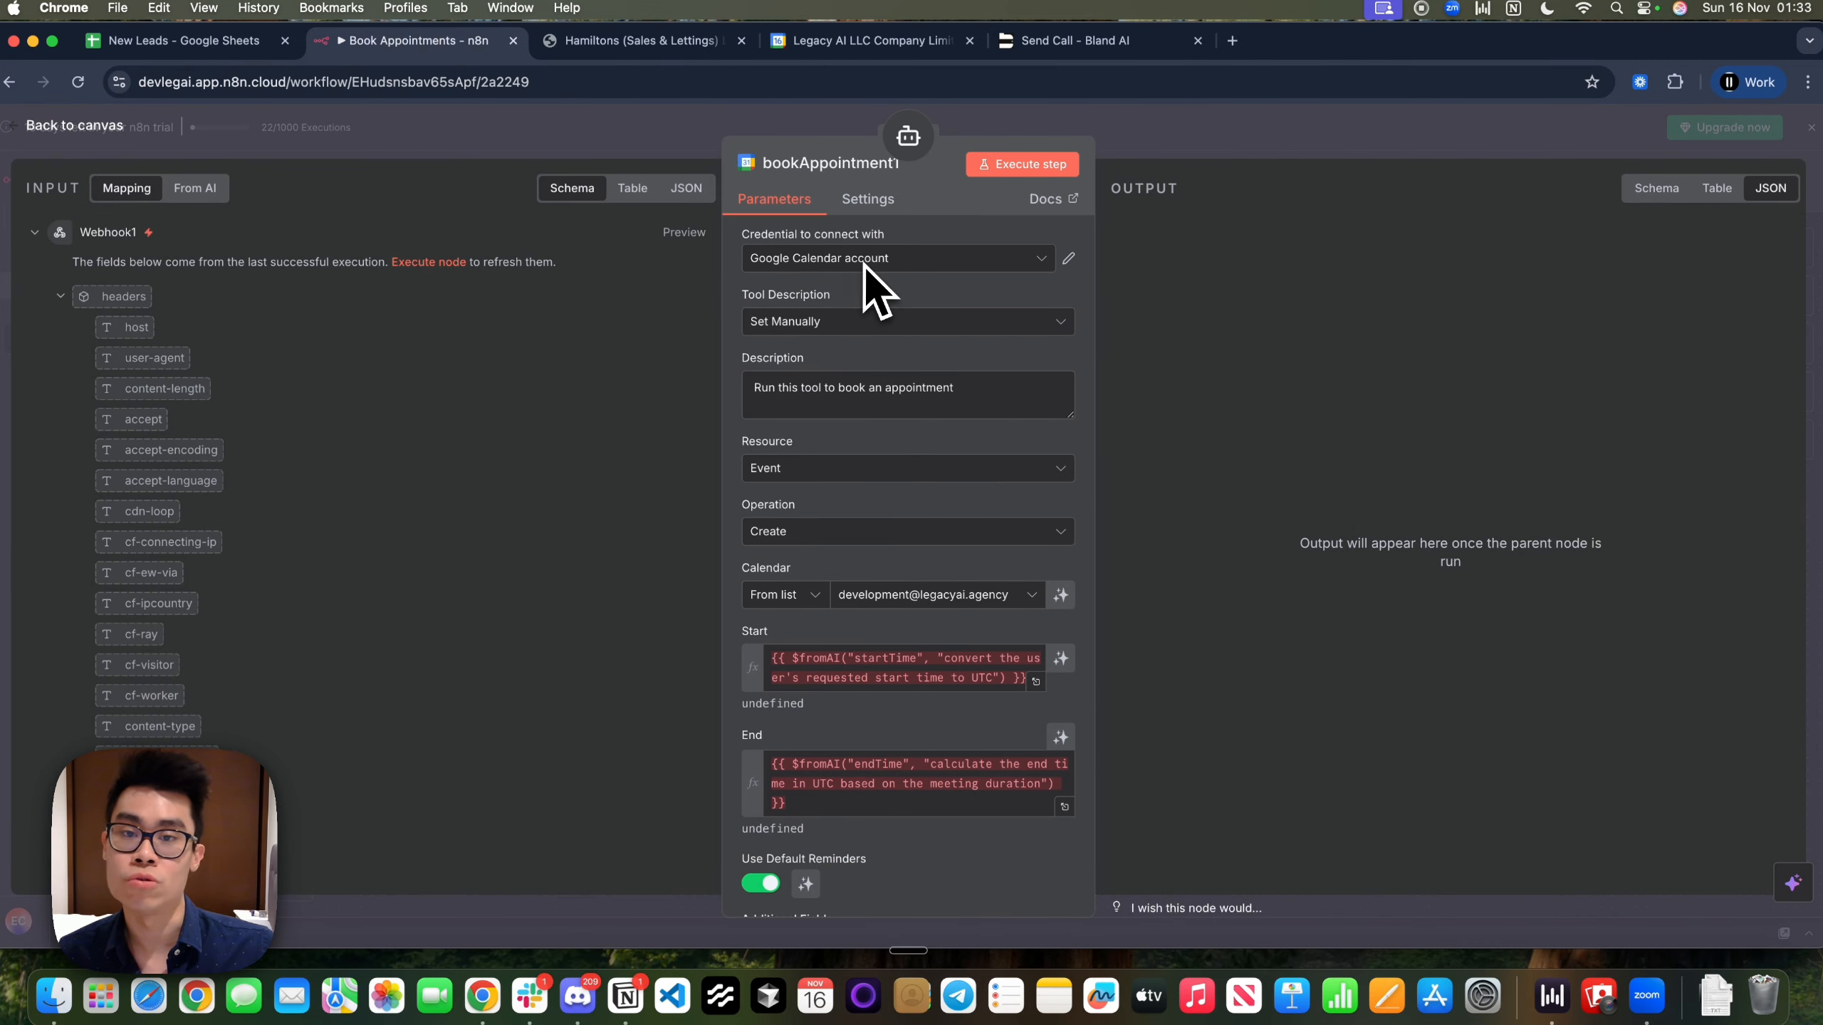
{"action": "left_click_drag", "start_coordinate": [1005, 395], "coordinate": [753, 388]}
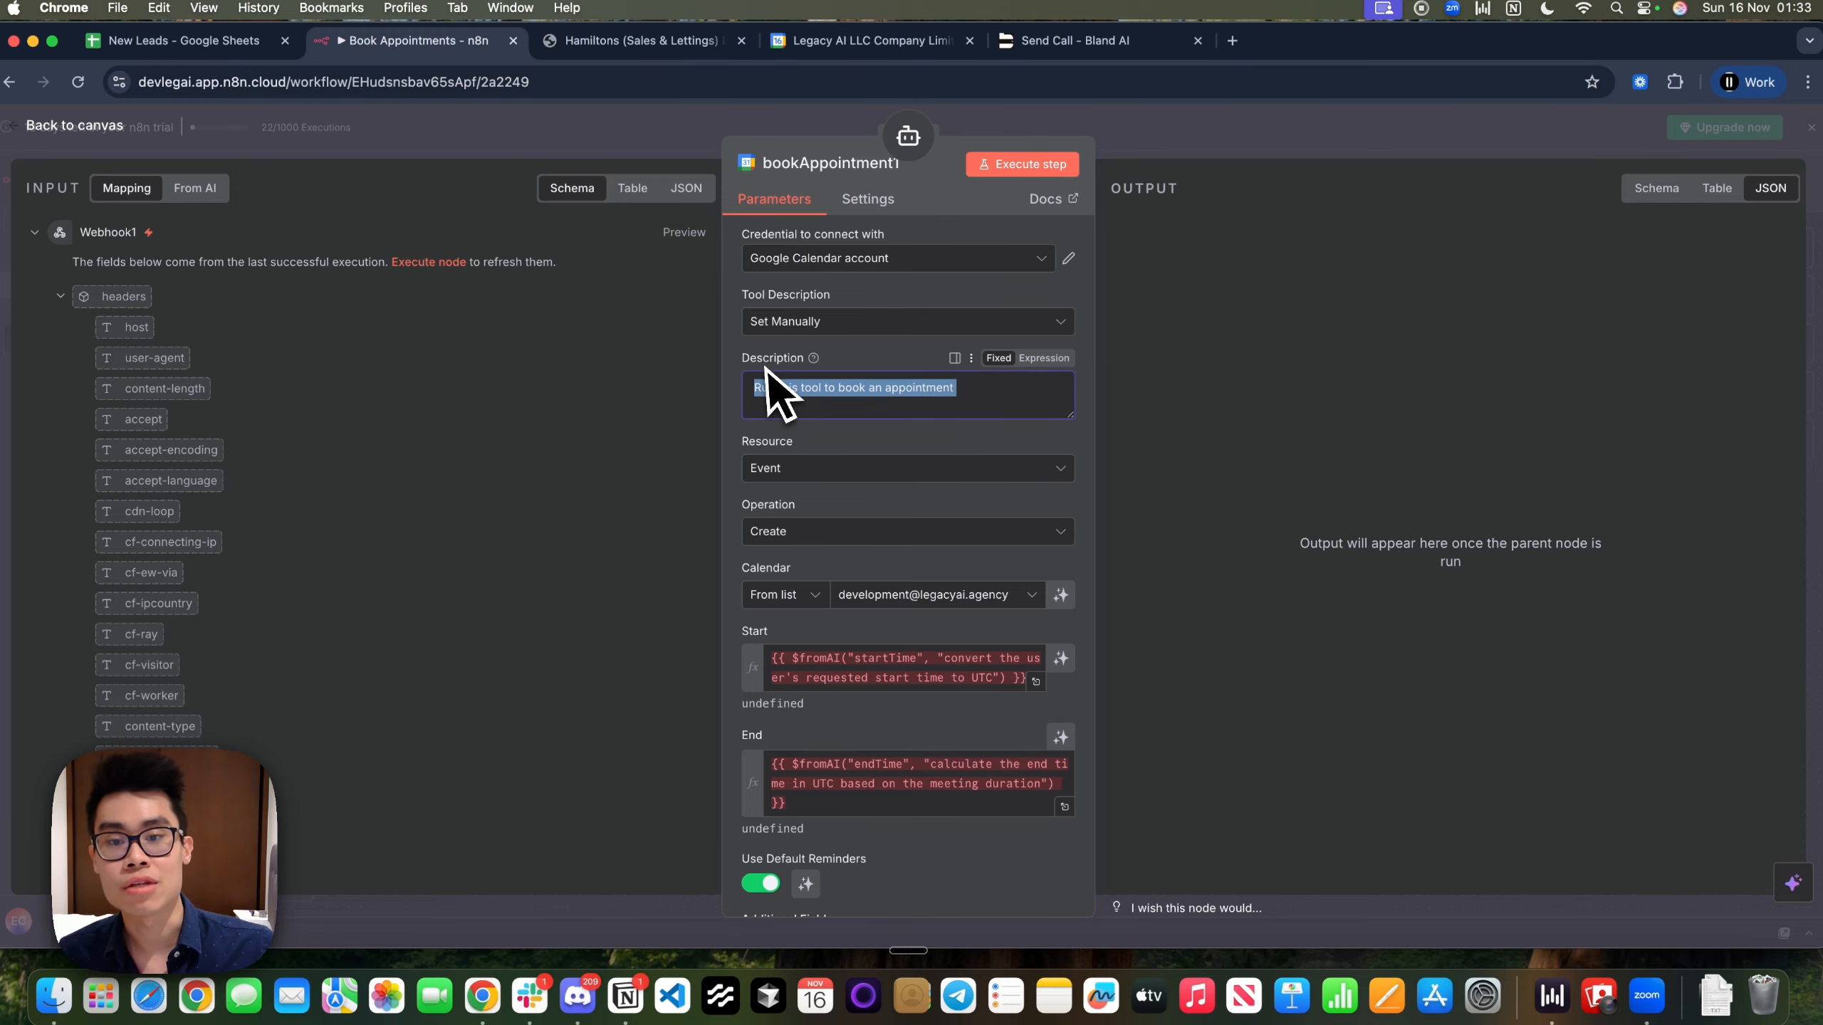
{"action": "left_click", "coordinate": [1177, 147]}
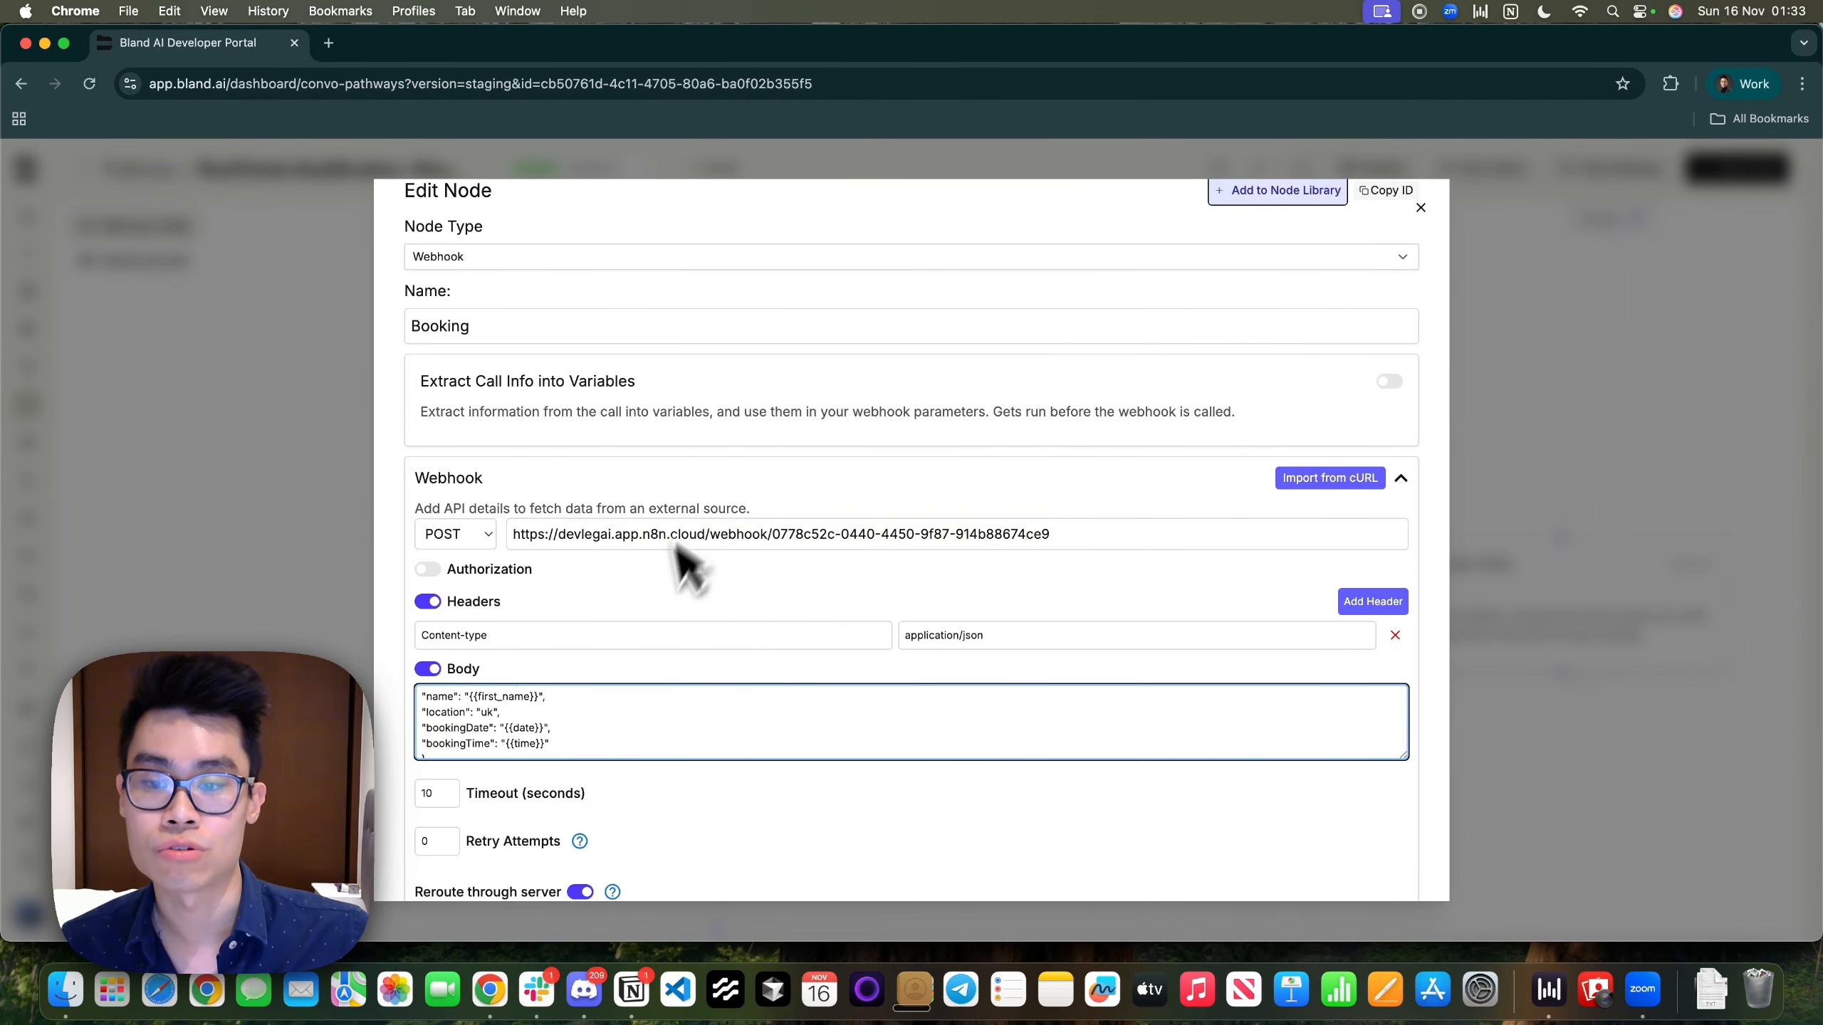
Confirm the Booking webhook stores its response as result and routes next to Save Data to CRM
{"action": "scroll", "coordinate": [651, 718], "scroll_direction": "down", "scroll_amount": 5}
{"action": "scroll", "coordinate": [678, 790], "scroll_direction": "down", "scroll_amount": 3}
{"action": "scroll", "coordinate": [700, 644], "scroll_direction": "up", "scroll_amount": 6}
{"action": "scroll", "coordinate": [707, 643], "scroll_direction": "down", "scroll_amount": 8}
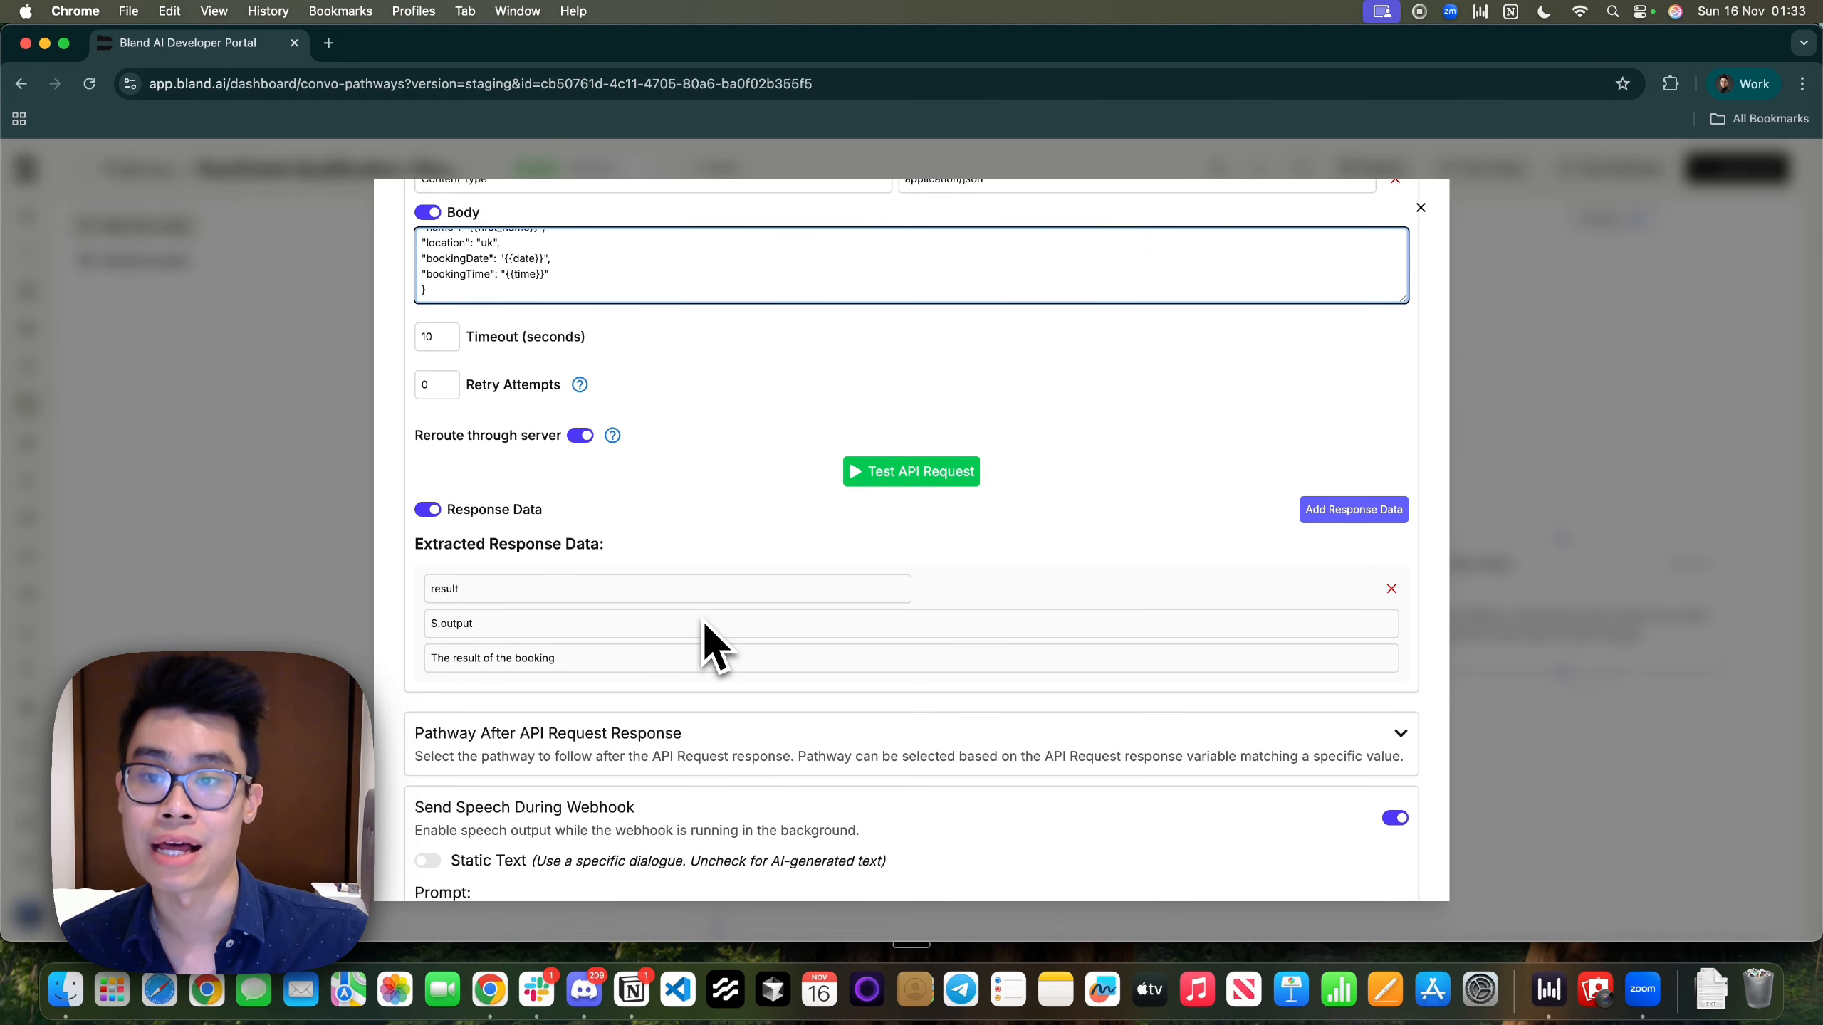
{"action": "double_click", "coordinate": [446, 589]}
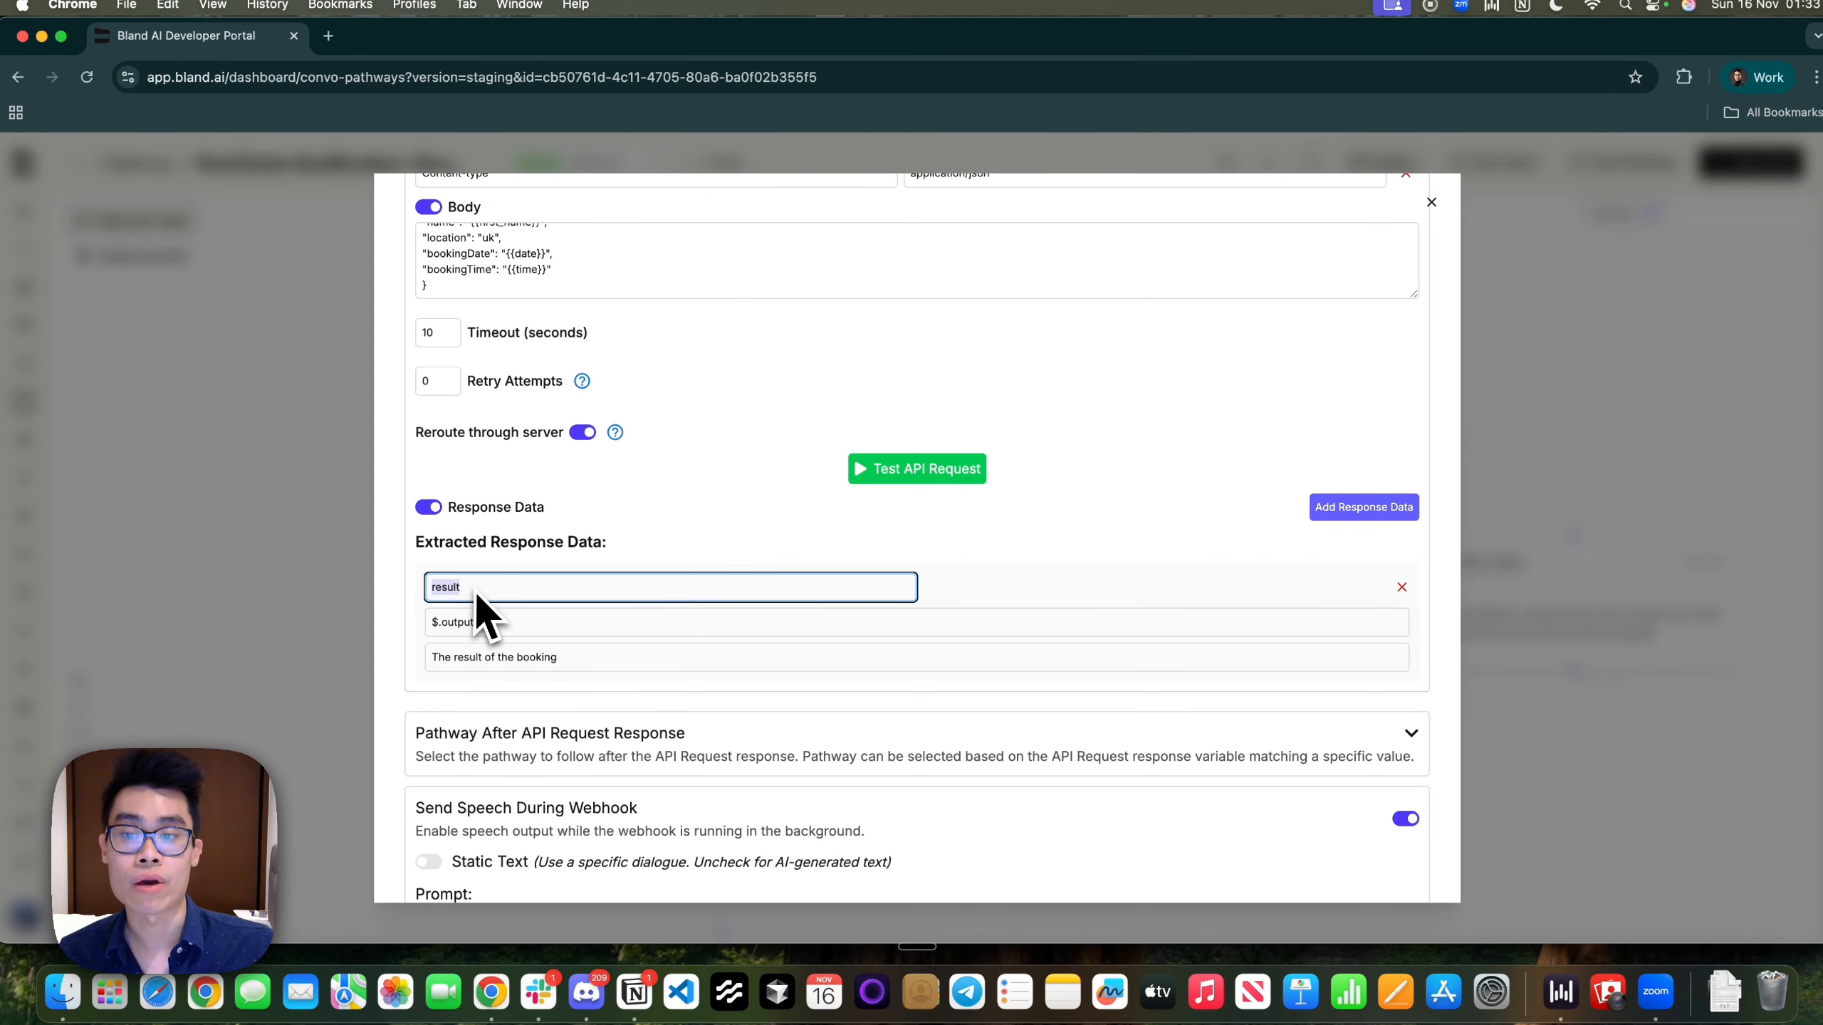
{"action": "left_click_drag", "start_coordinate": [560, 657], "coordinate": [424, 651]}
{"action": "scroll", "coordinate": [861, 692], "scroll_direction": "up", "scroll_amount": 5}
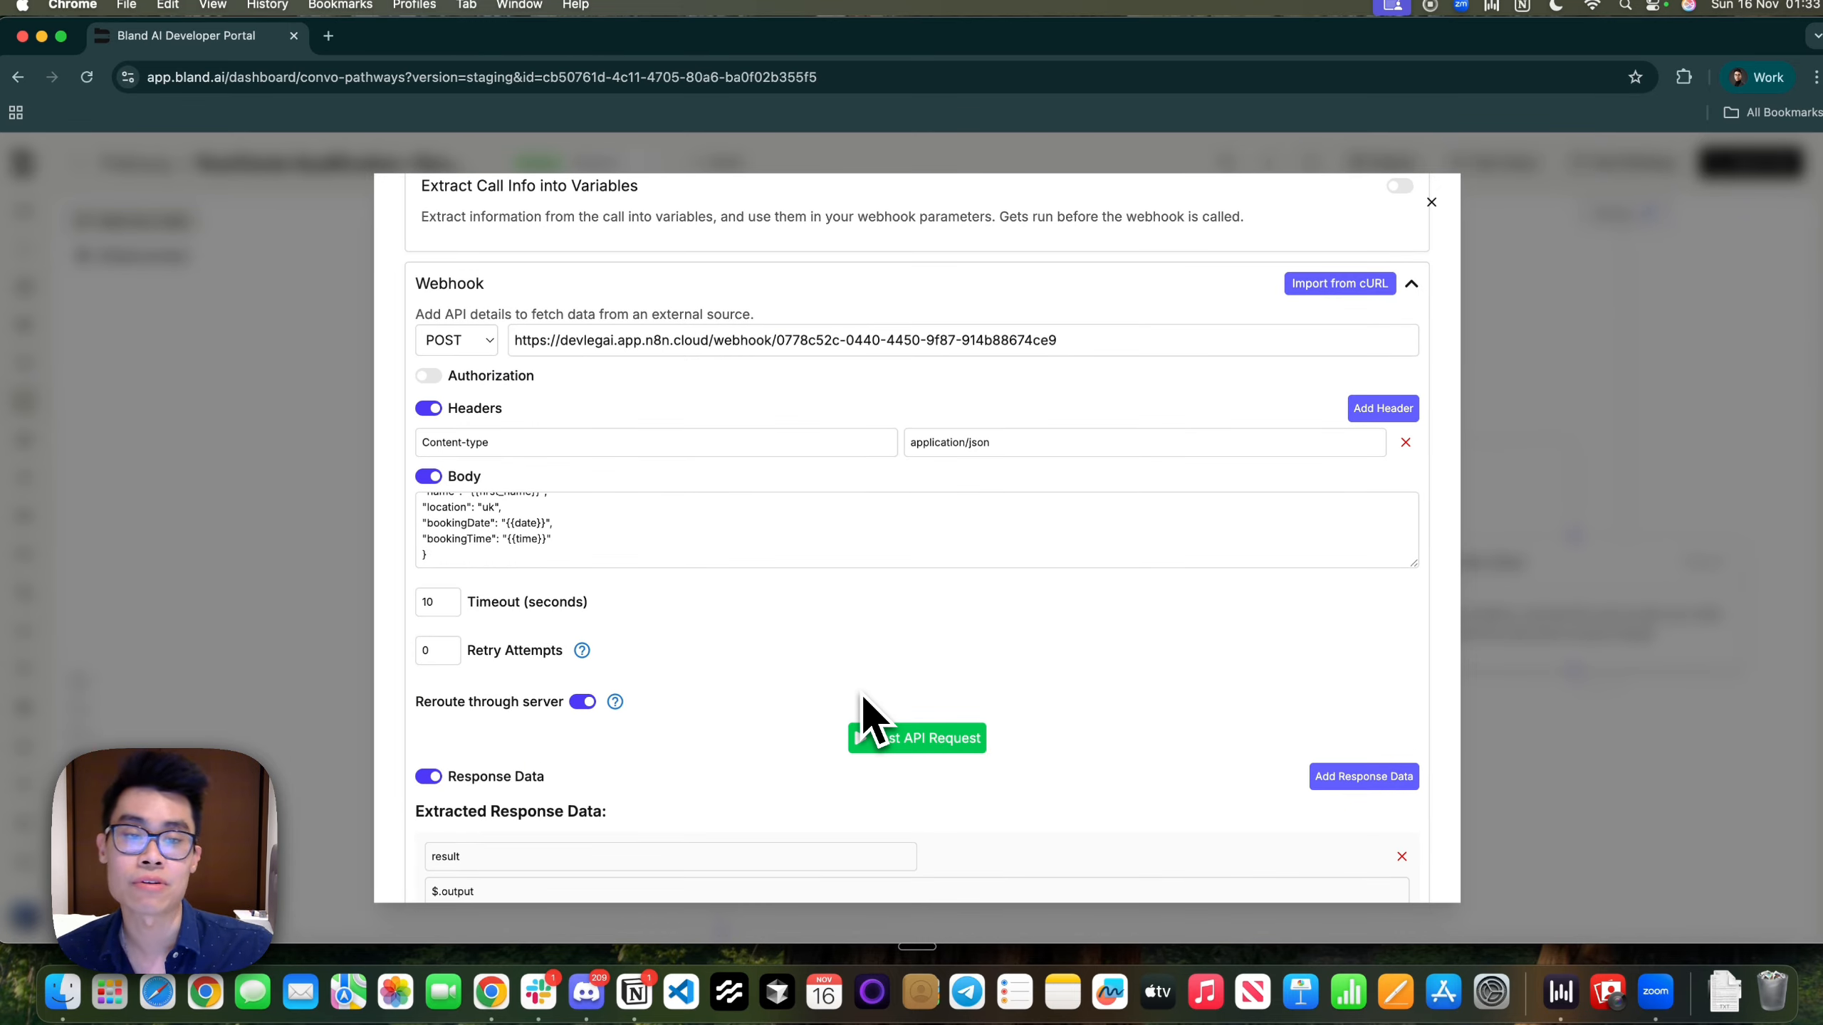
{"action": "scroll", "coordinate": [861, 692], "scroll_direction": "up", "scroll_amount": 4}
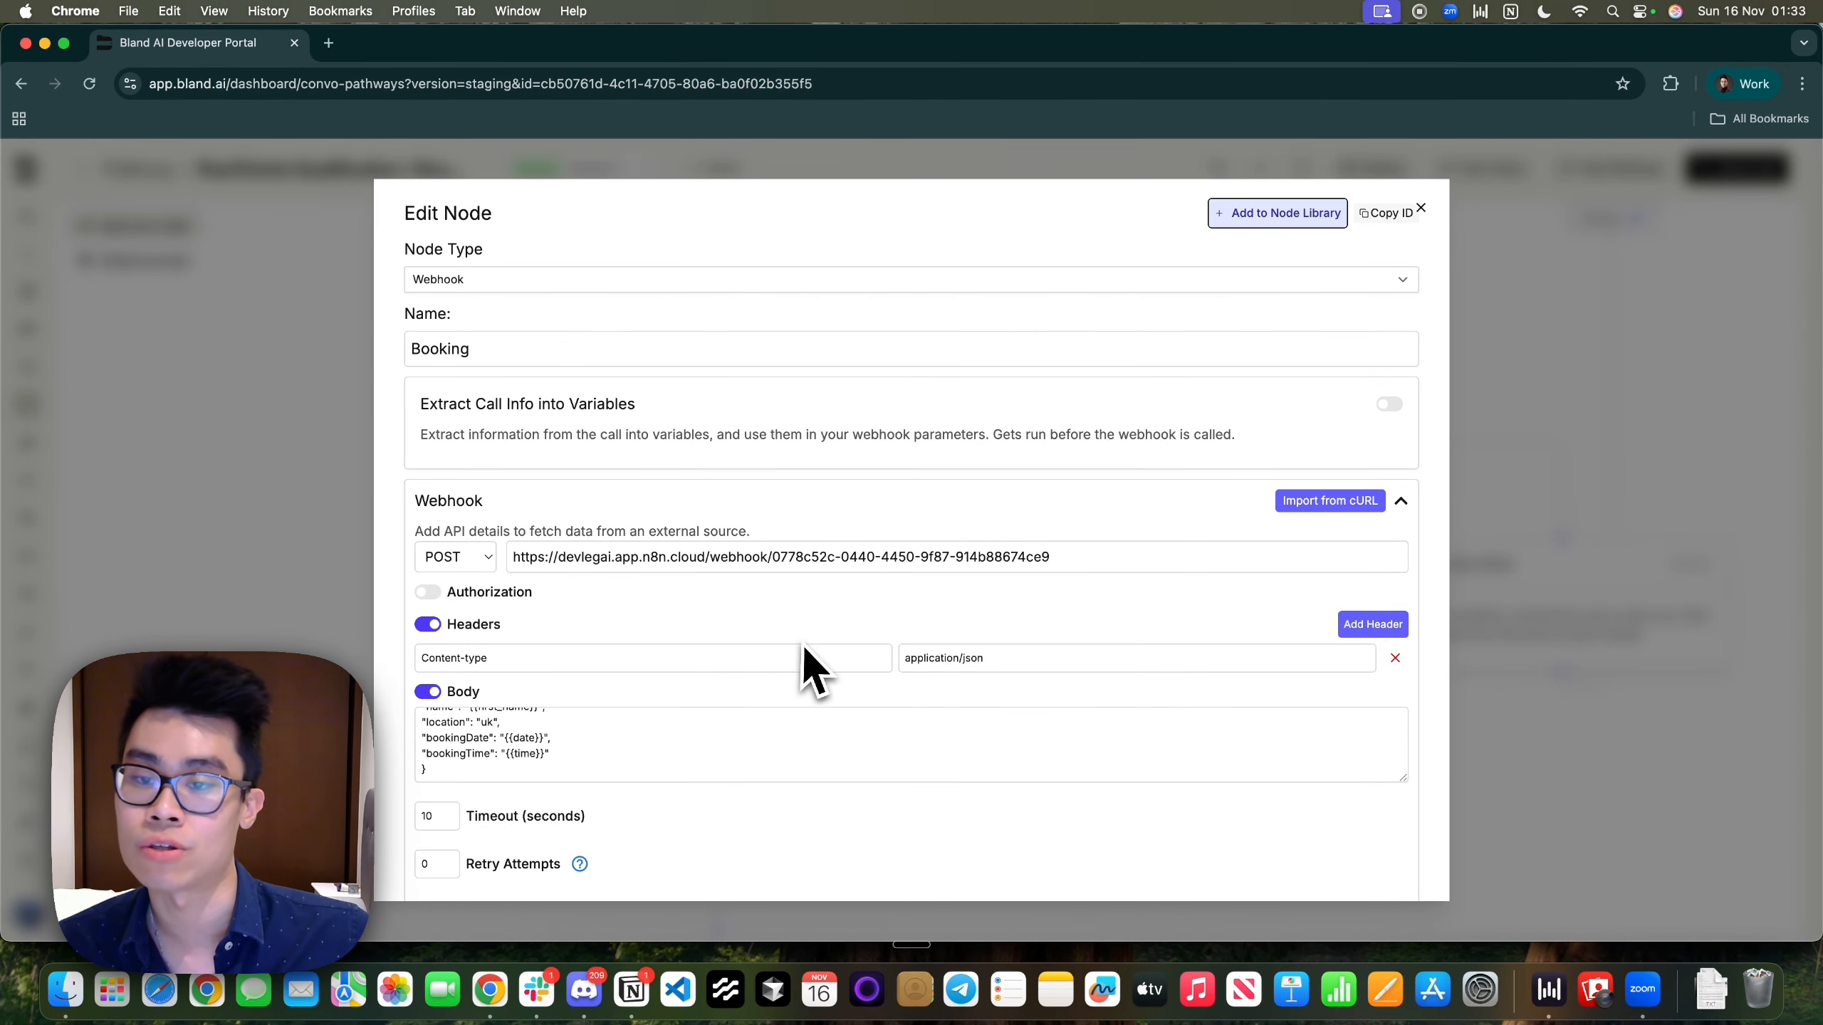
{"action": "scroll", "coordinate": [804, 661], "scroll_direction": "down", "scroll_amount": 6}
{"action": "scroll", "coordinate": [814, 665], "scroll_direction": "down", "scroll_amount": 4}
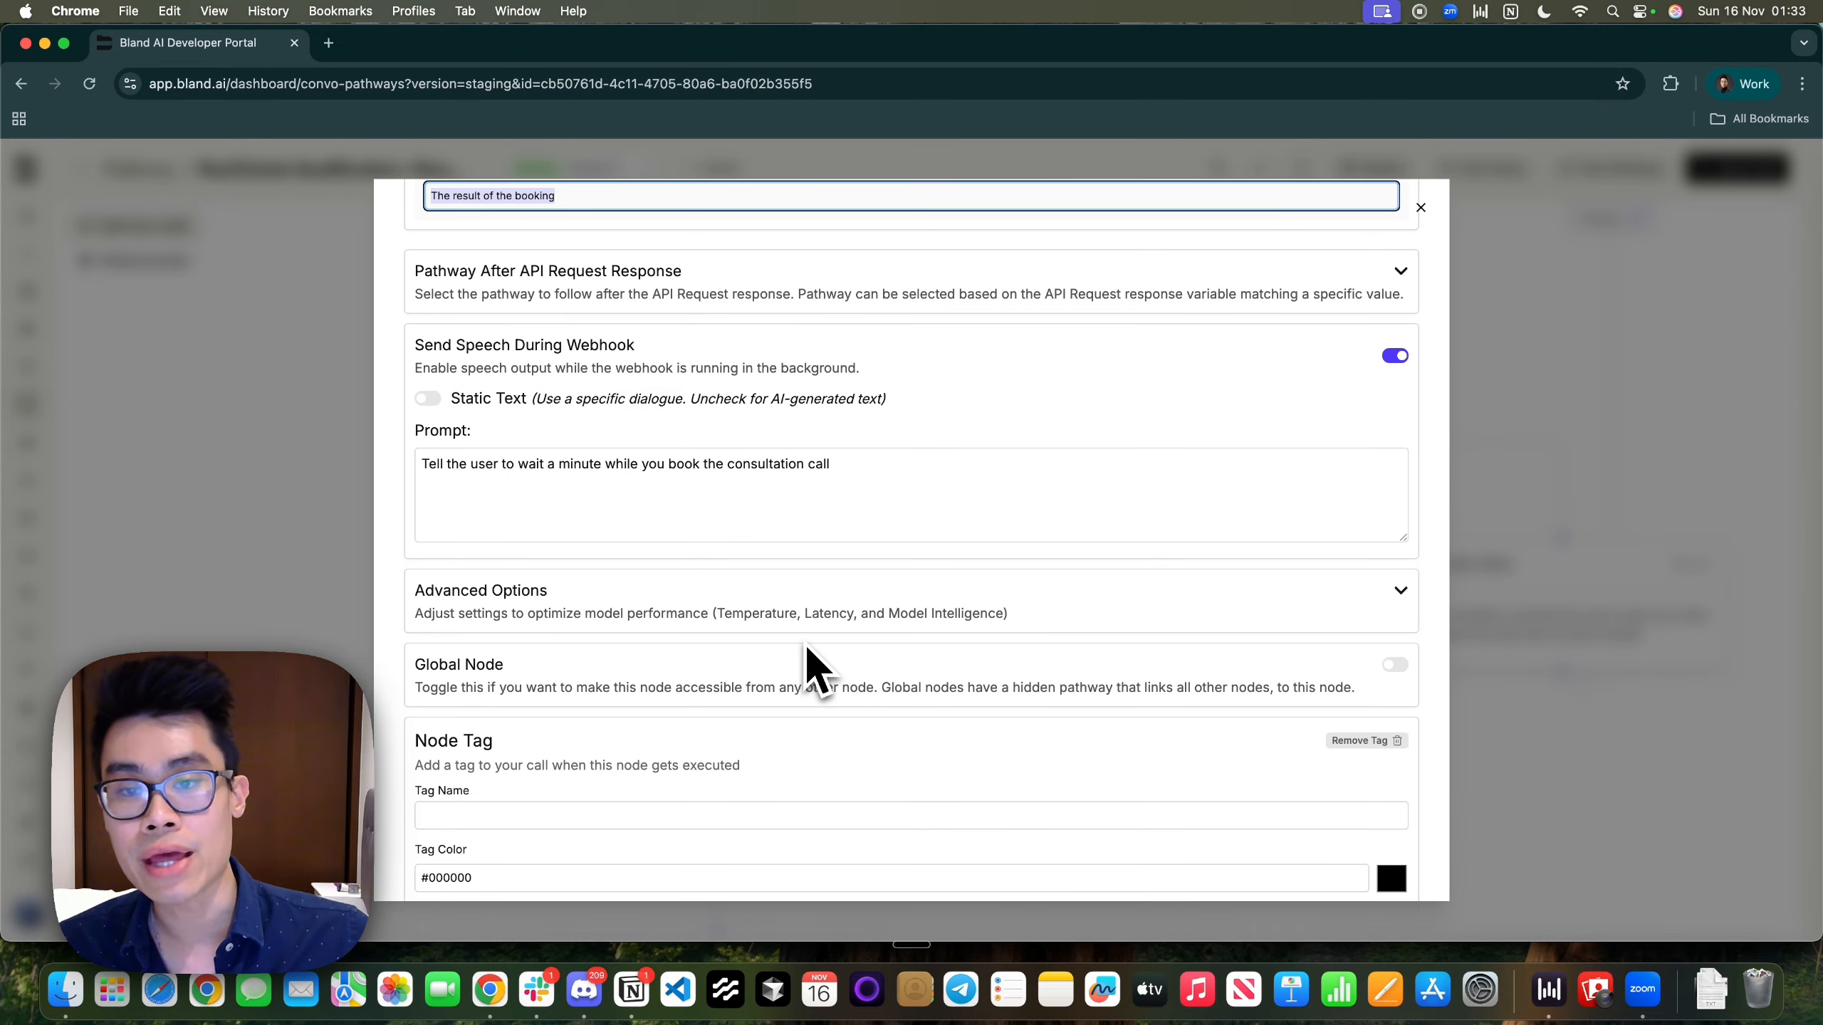
{"action": "scroll", "coordinate": [814, 664], "scroll_direction": "up", "scroll_amount": 2}
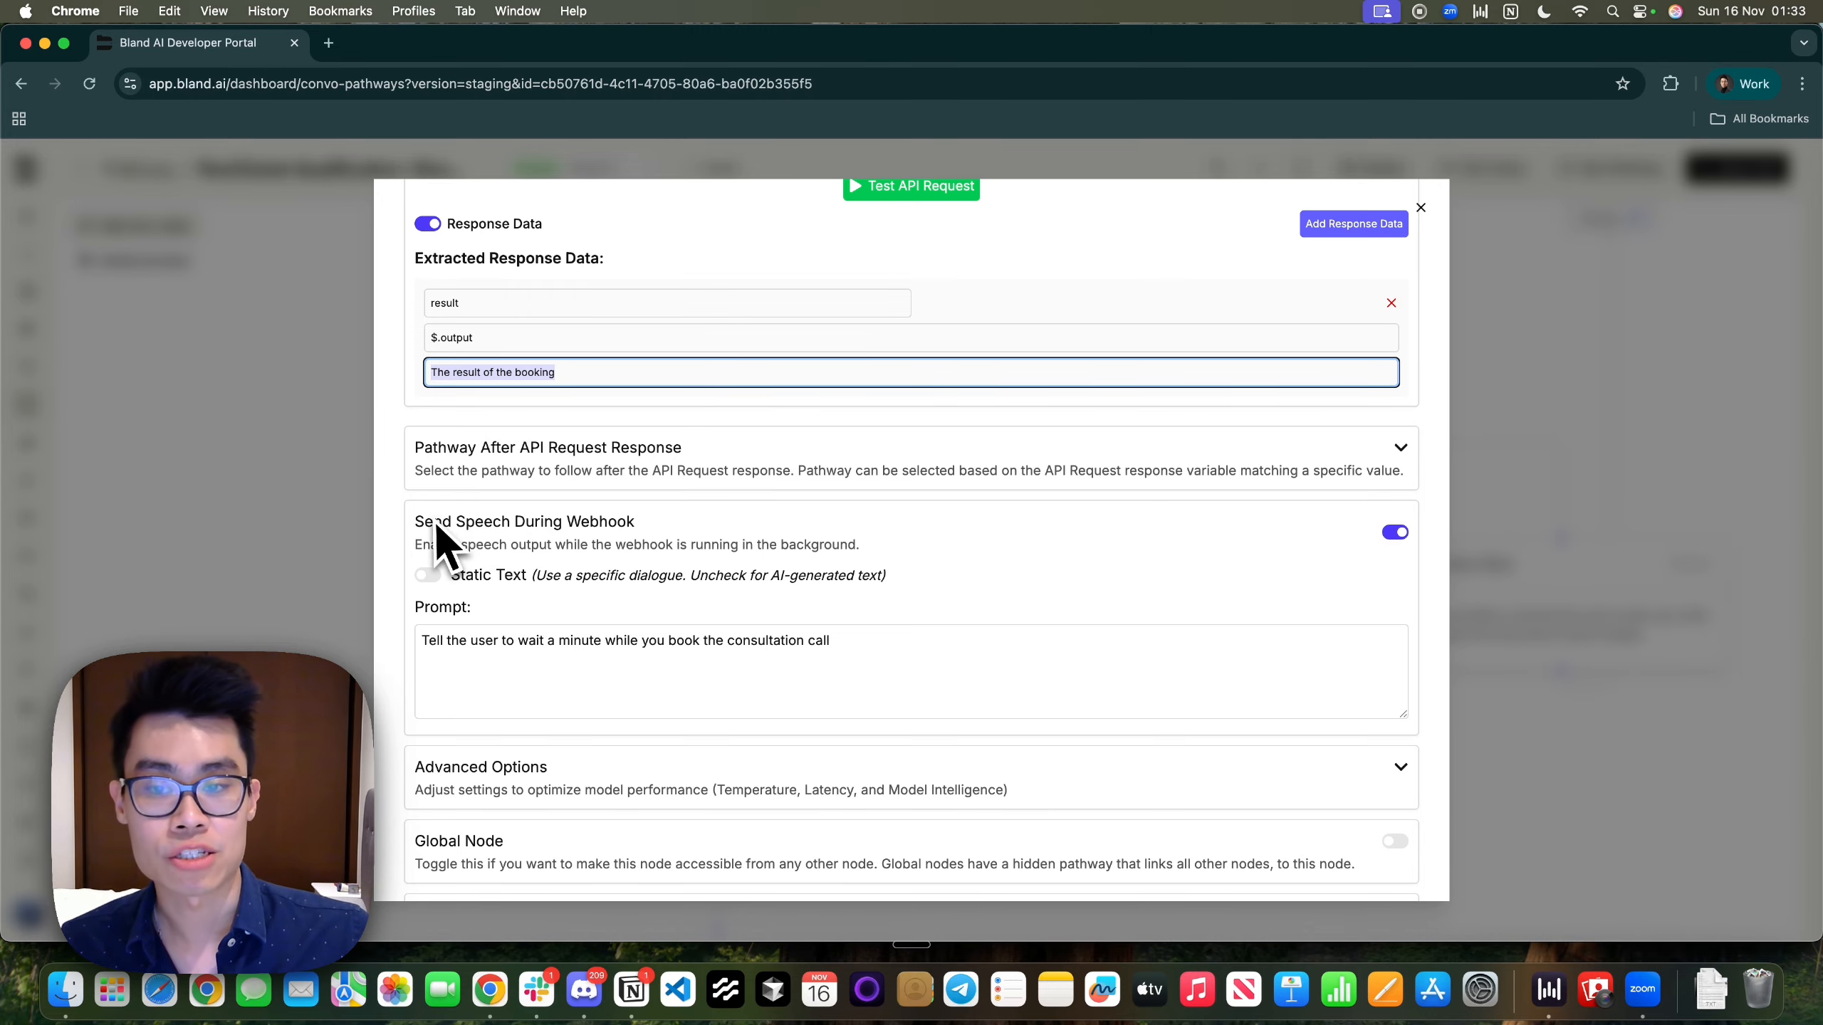
{"action": "left_click", "coordinate": [680, 478]}
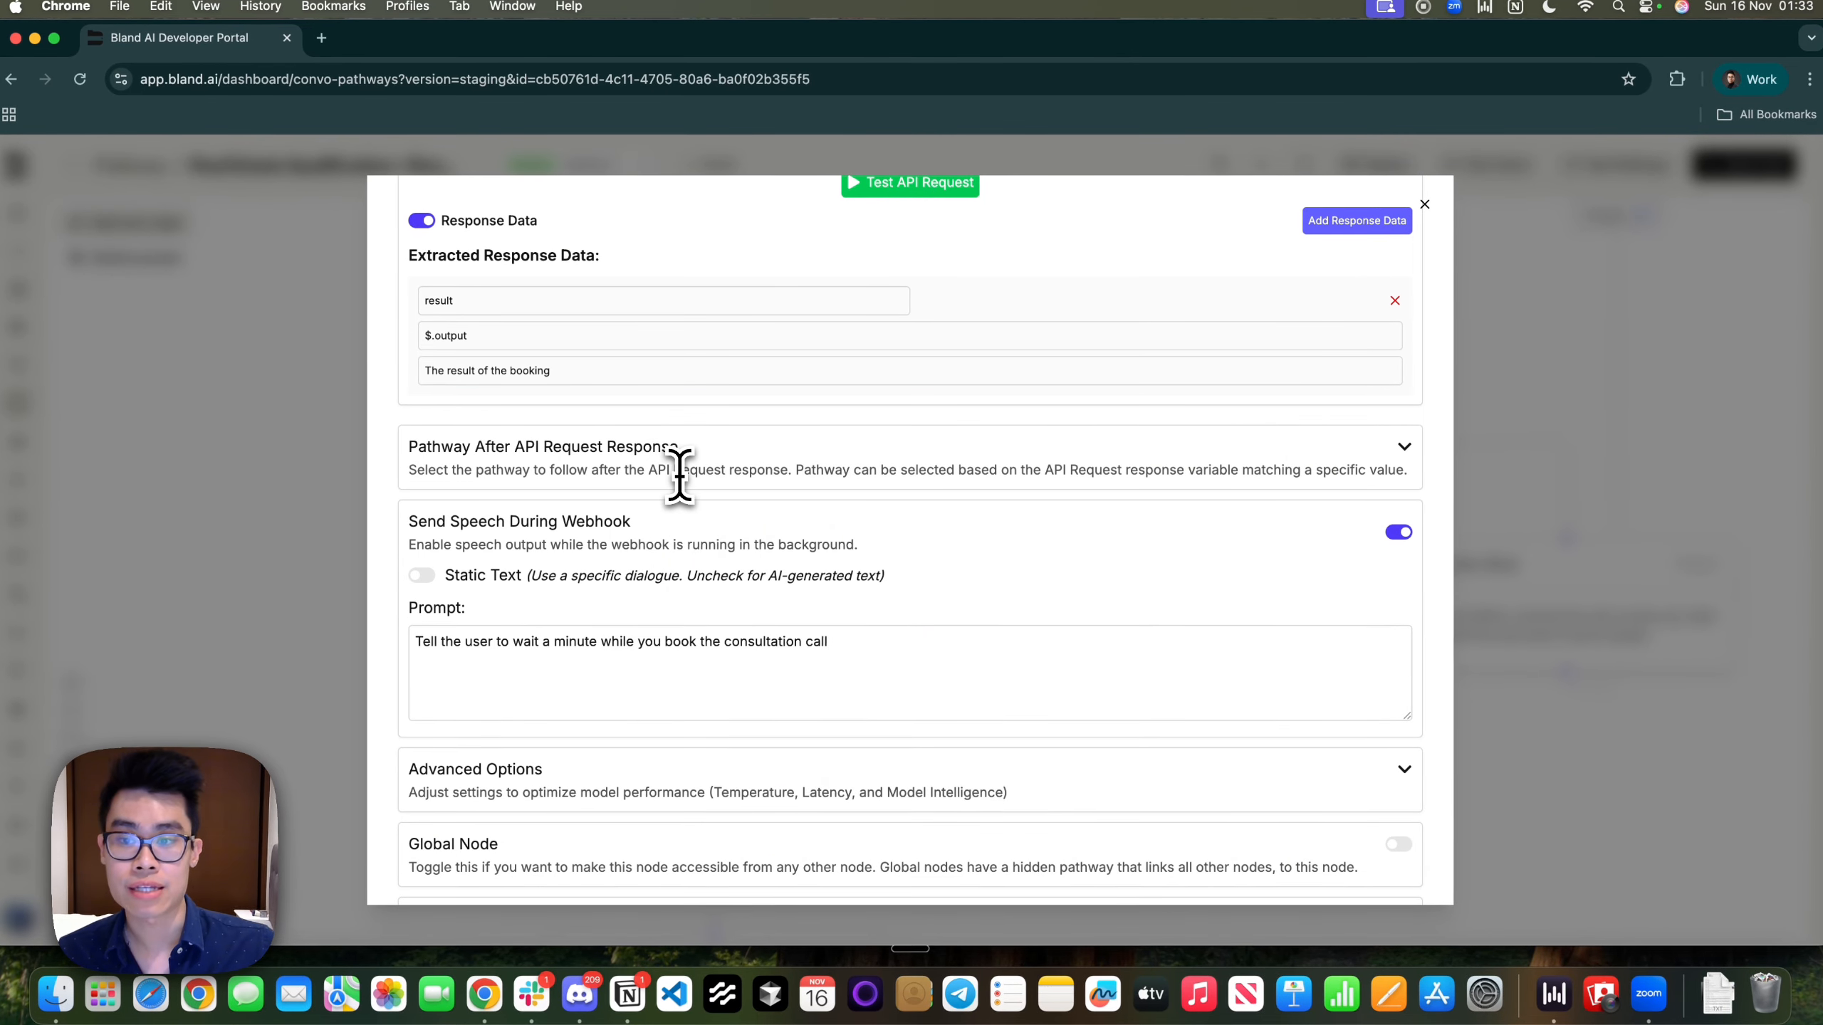
{"action": "left_click", "coordinate": [1405, 448]}
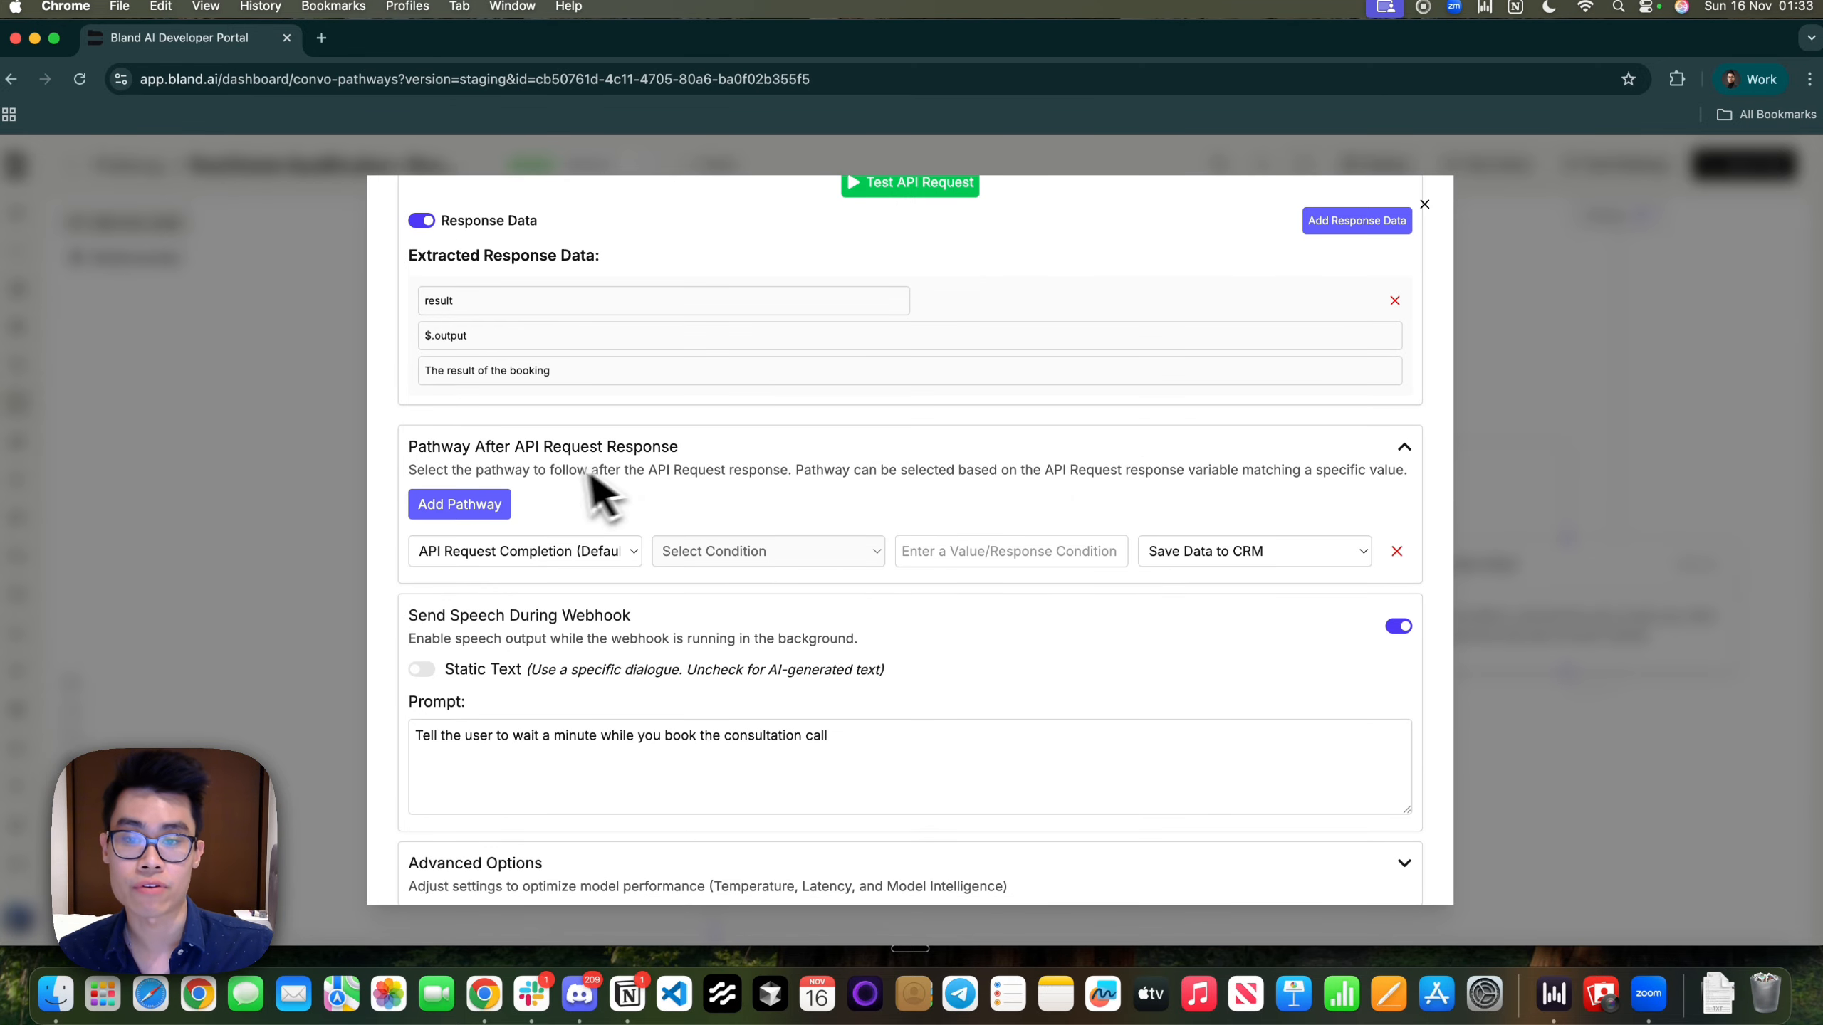
{"action": "left_click", "coordinate": [1619, 460]}
Open the Save Data to CRM node and view n8n's Webhook2 append-or-update sheet branch
{"action": "scroll", "coordinate": [717, 668], "scroll_direction": "down", "scroll_amount": 3}
{"action": "left_click", "coordinate": [856, 650]}
{"action": "left_click", "coordinate": [821, 348]}
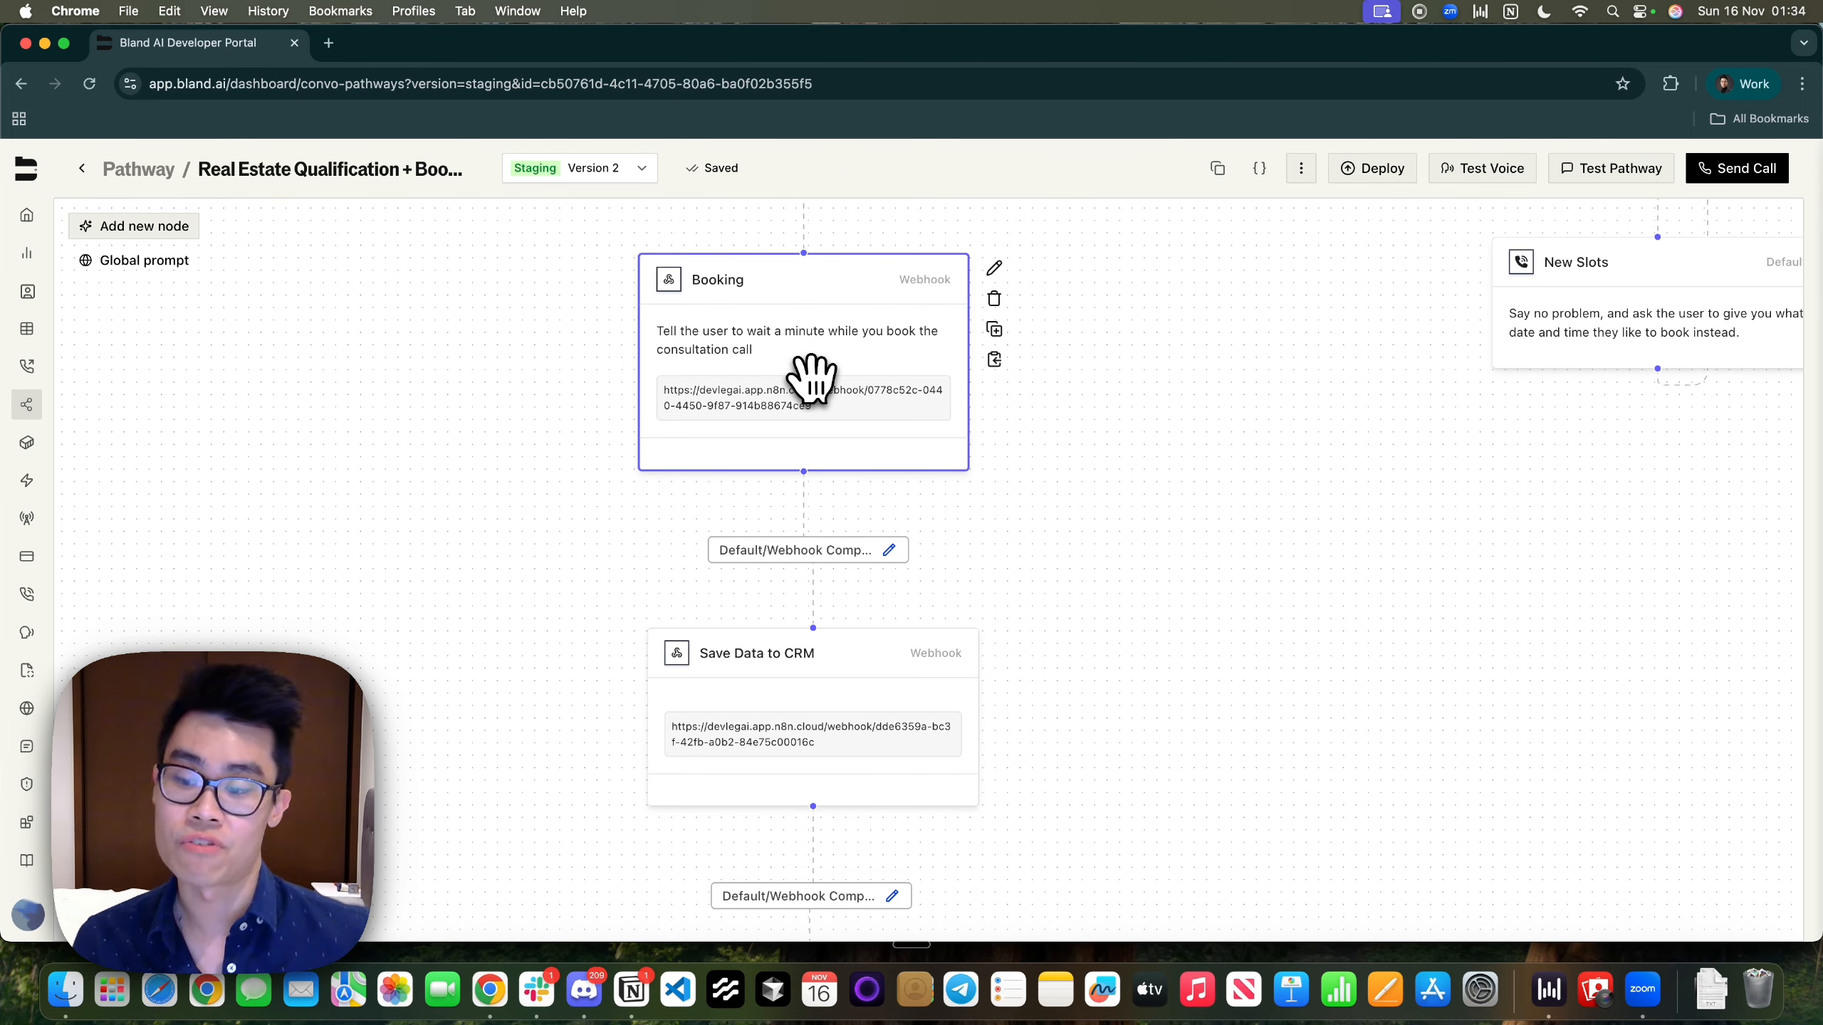
{"action": "left_click", "coordinate": [836, 648]}
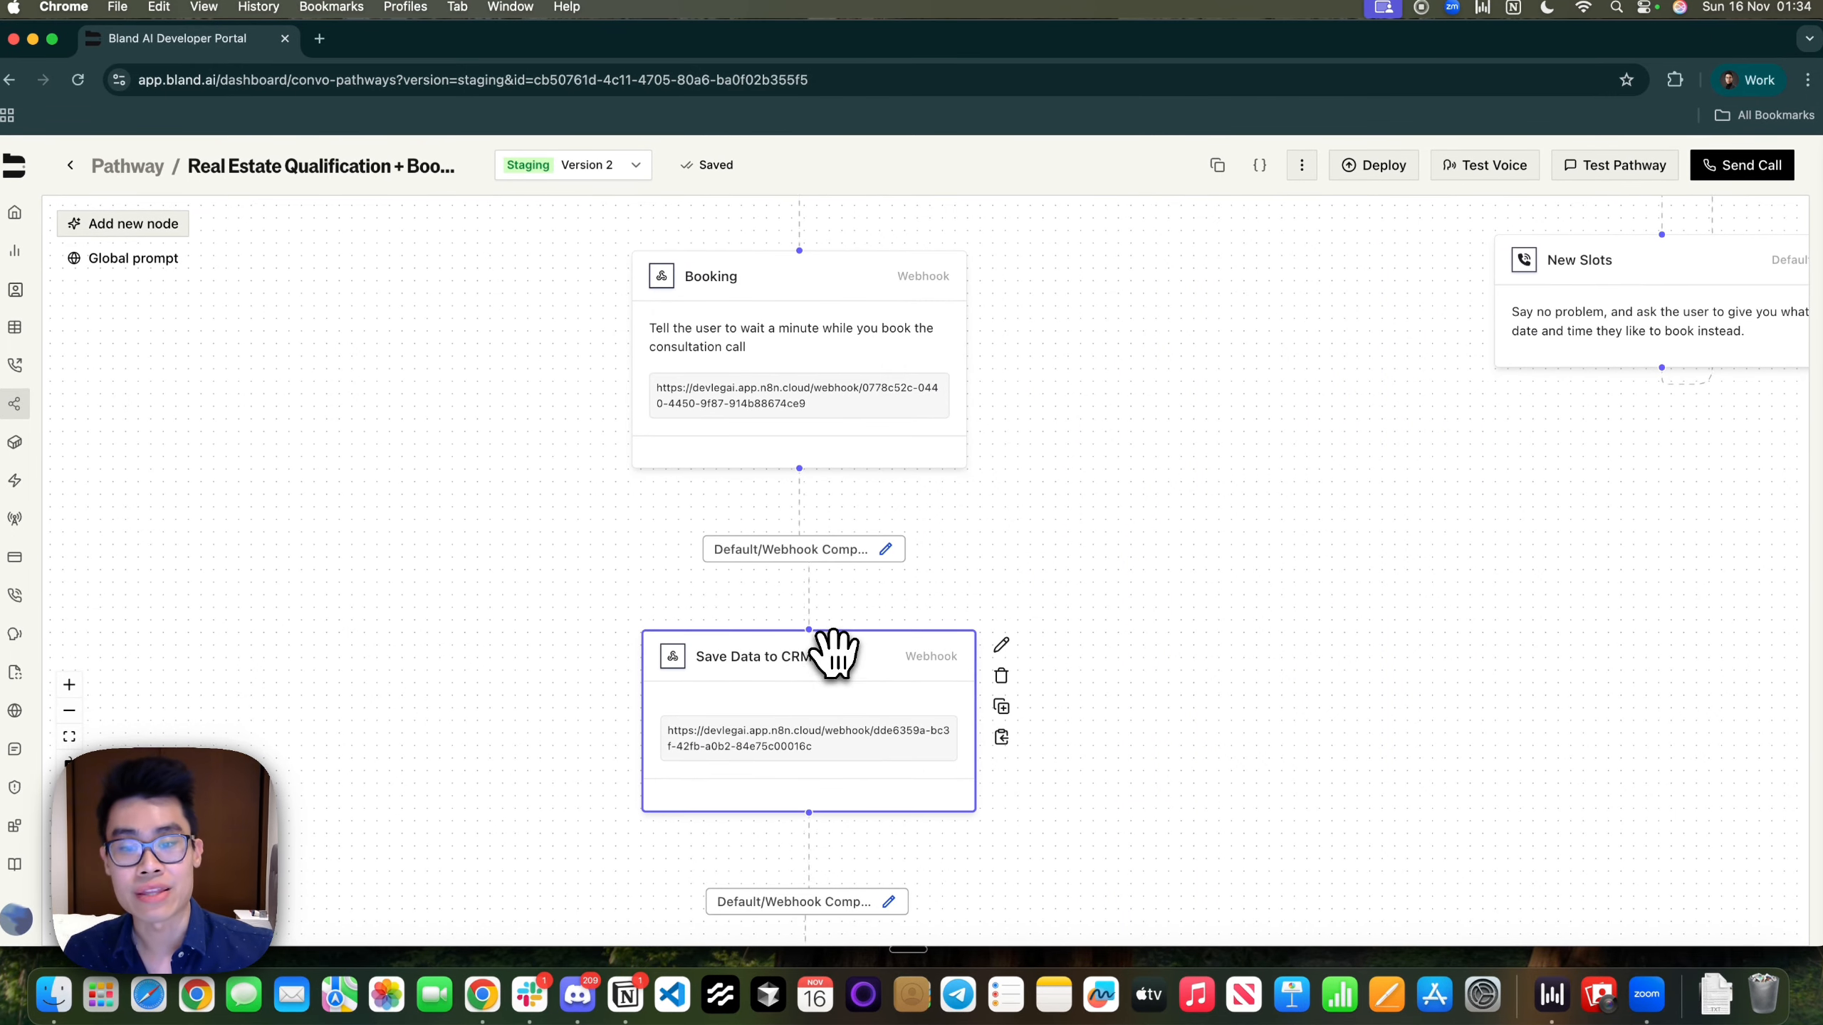
{"action": "double_click", "coordinate": [836, 668]}
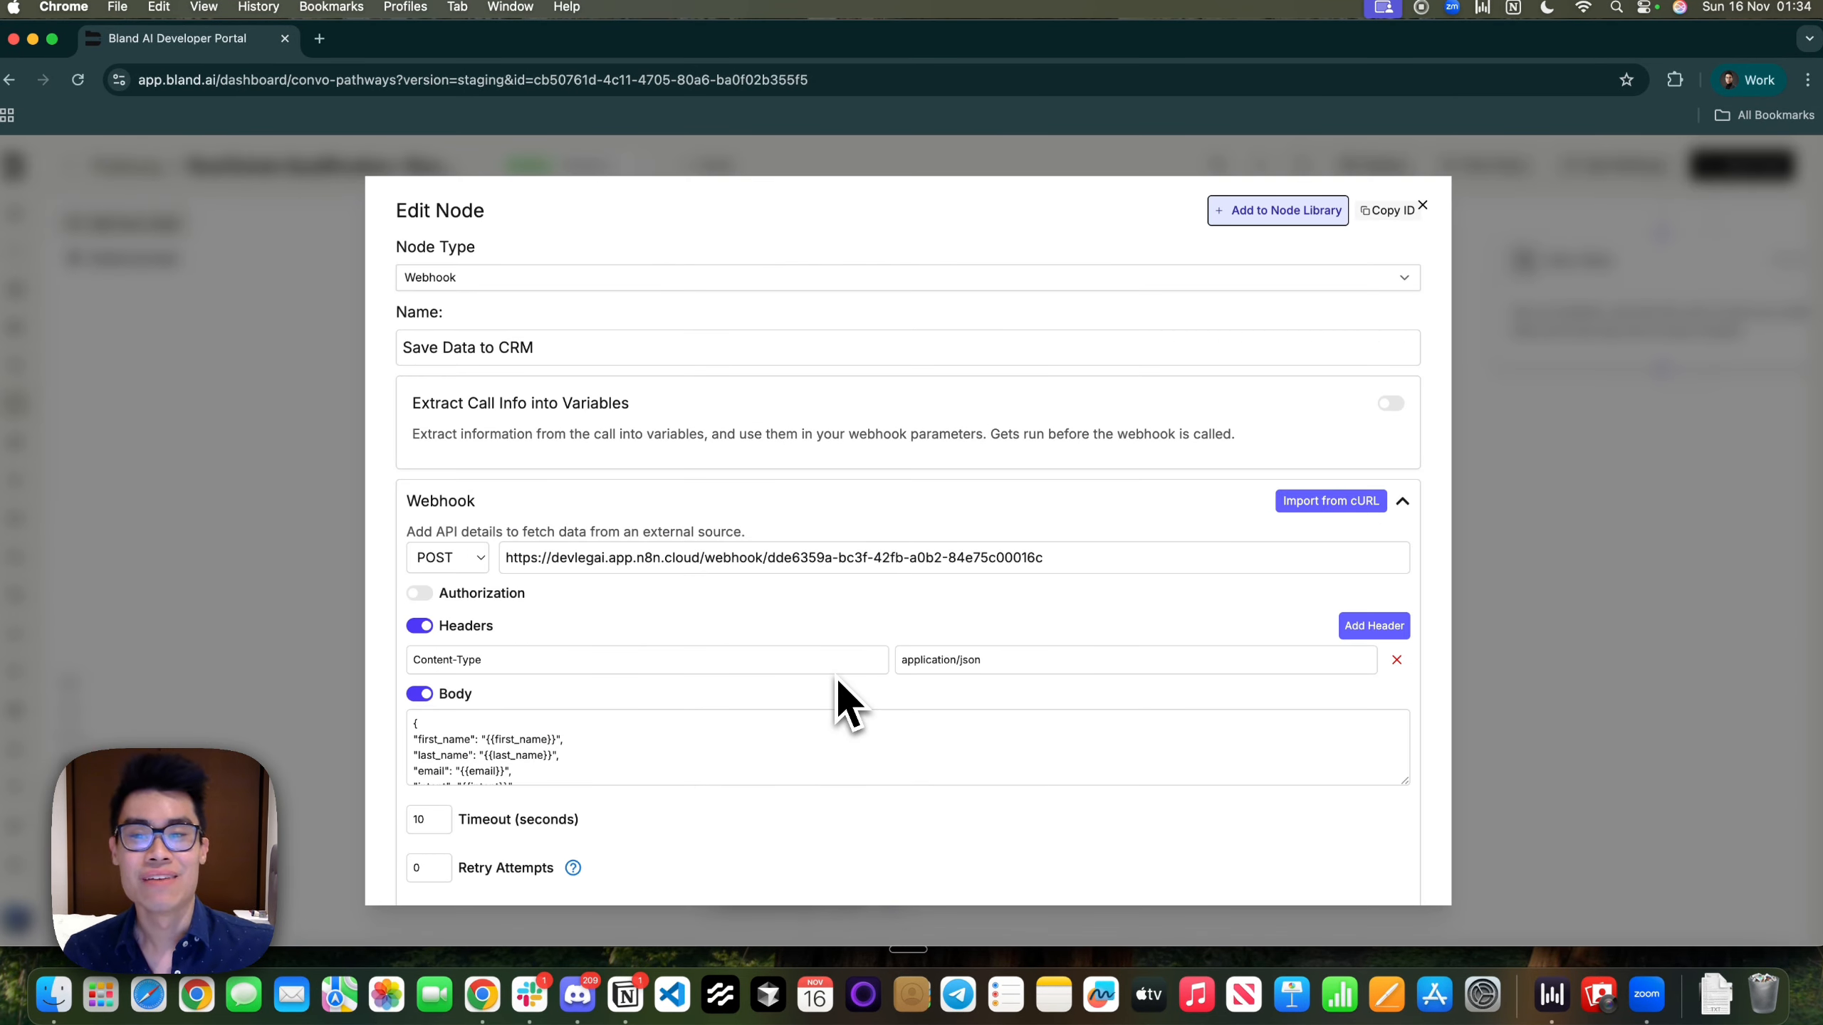
{"action": "key", "text": "ctrl+Right"}
{"action": "left_click_drag", "start_coordinate": [639, 382], "coordinate": [700, 533]}
{"action": "left_click_drag", "start_coordinate": [660, 445], "coordinate": [732, 598]}
Search n8n nodes for 'zoho' and 'hubsp', then open the Append or update row in sheet node
{"action": "scroll", "coordinate": [631, 497], "scroll_direction": "up", "scroll_amount": 5}
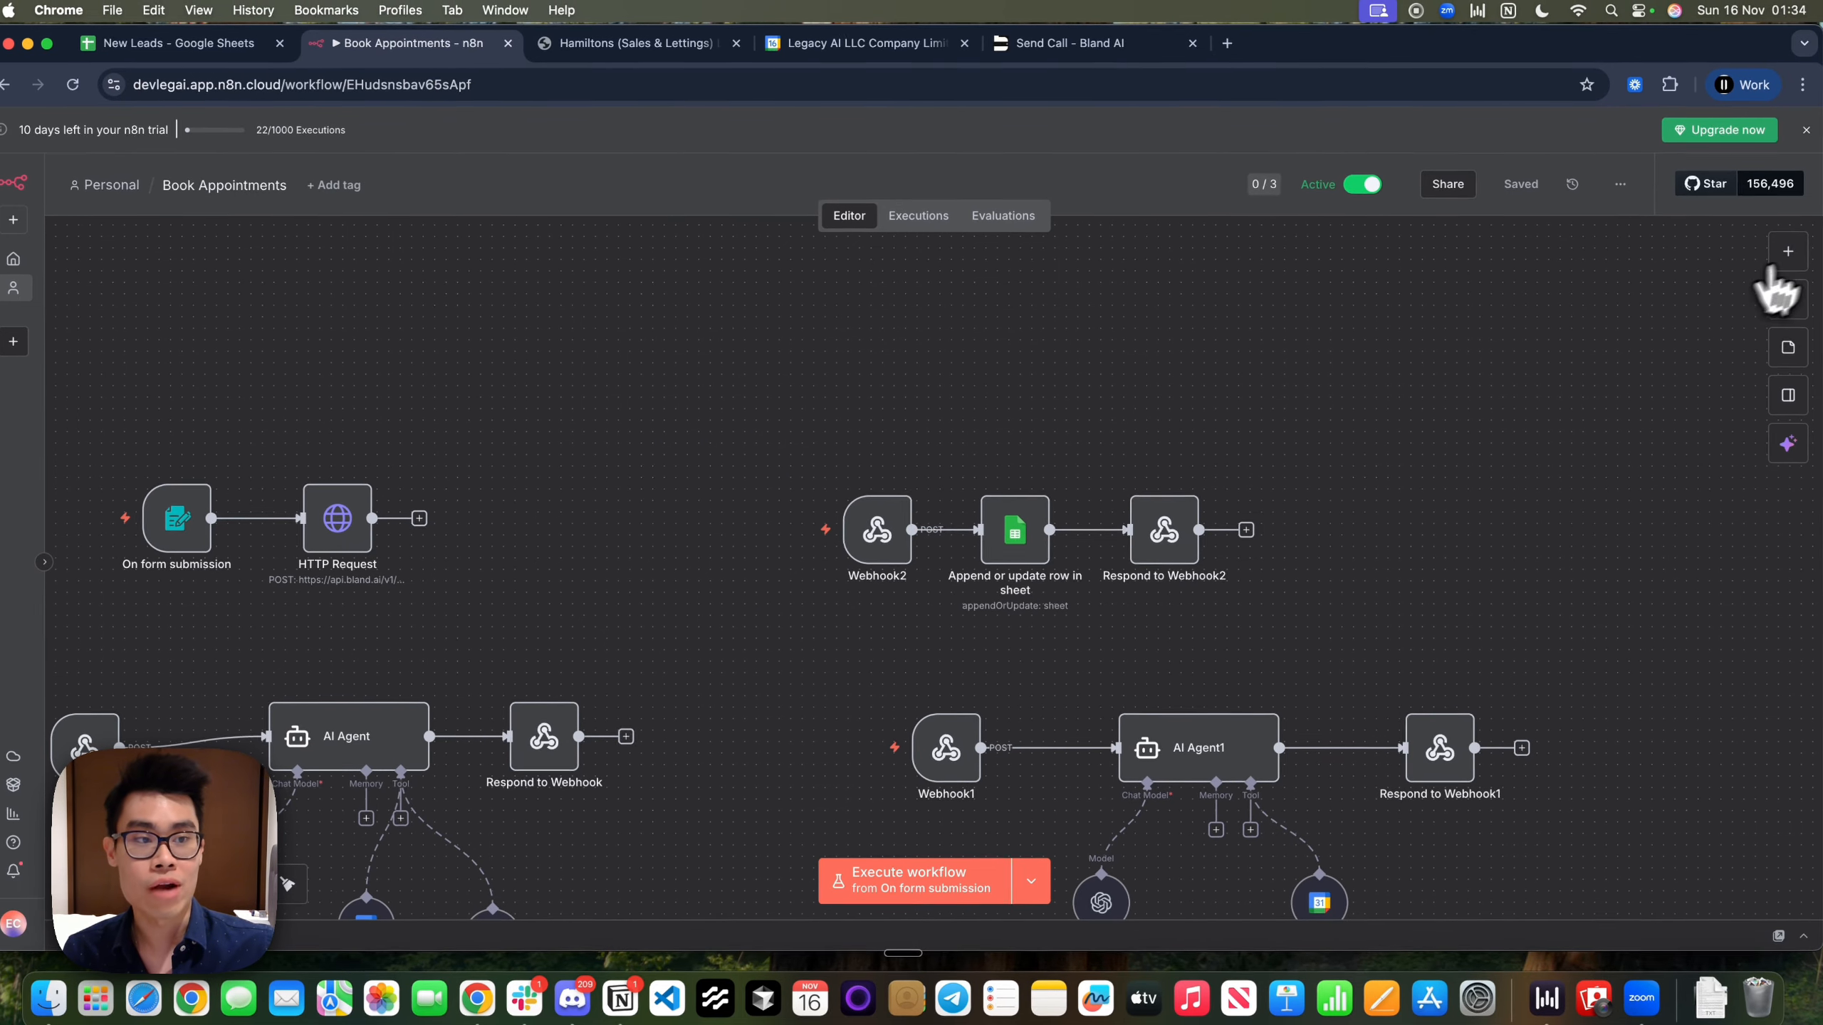
{"action": "left_click", "coordinate": [1793, 247]}
{"action": "type", "text": "zoho"}
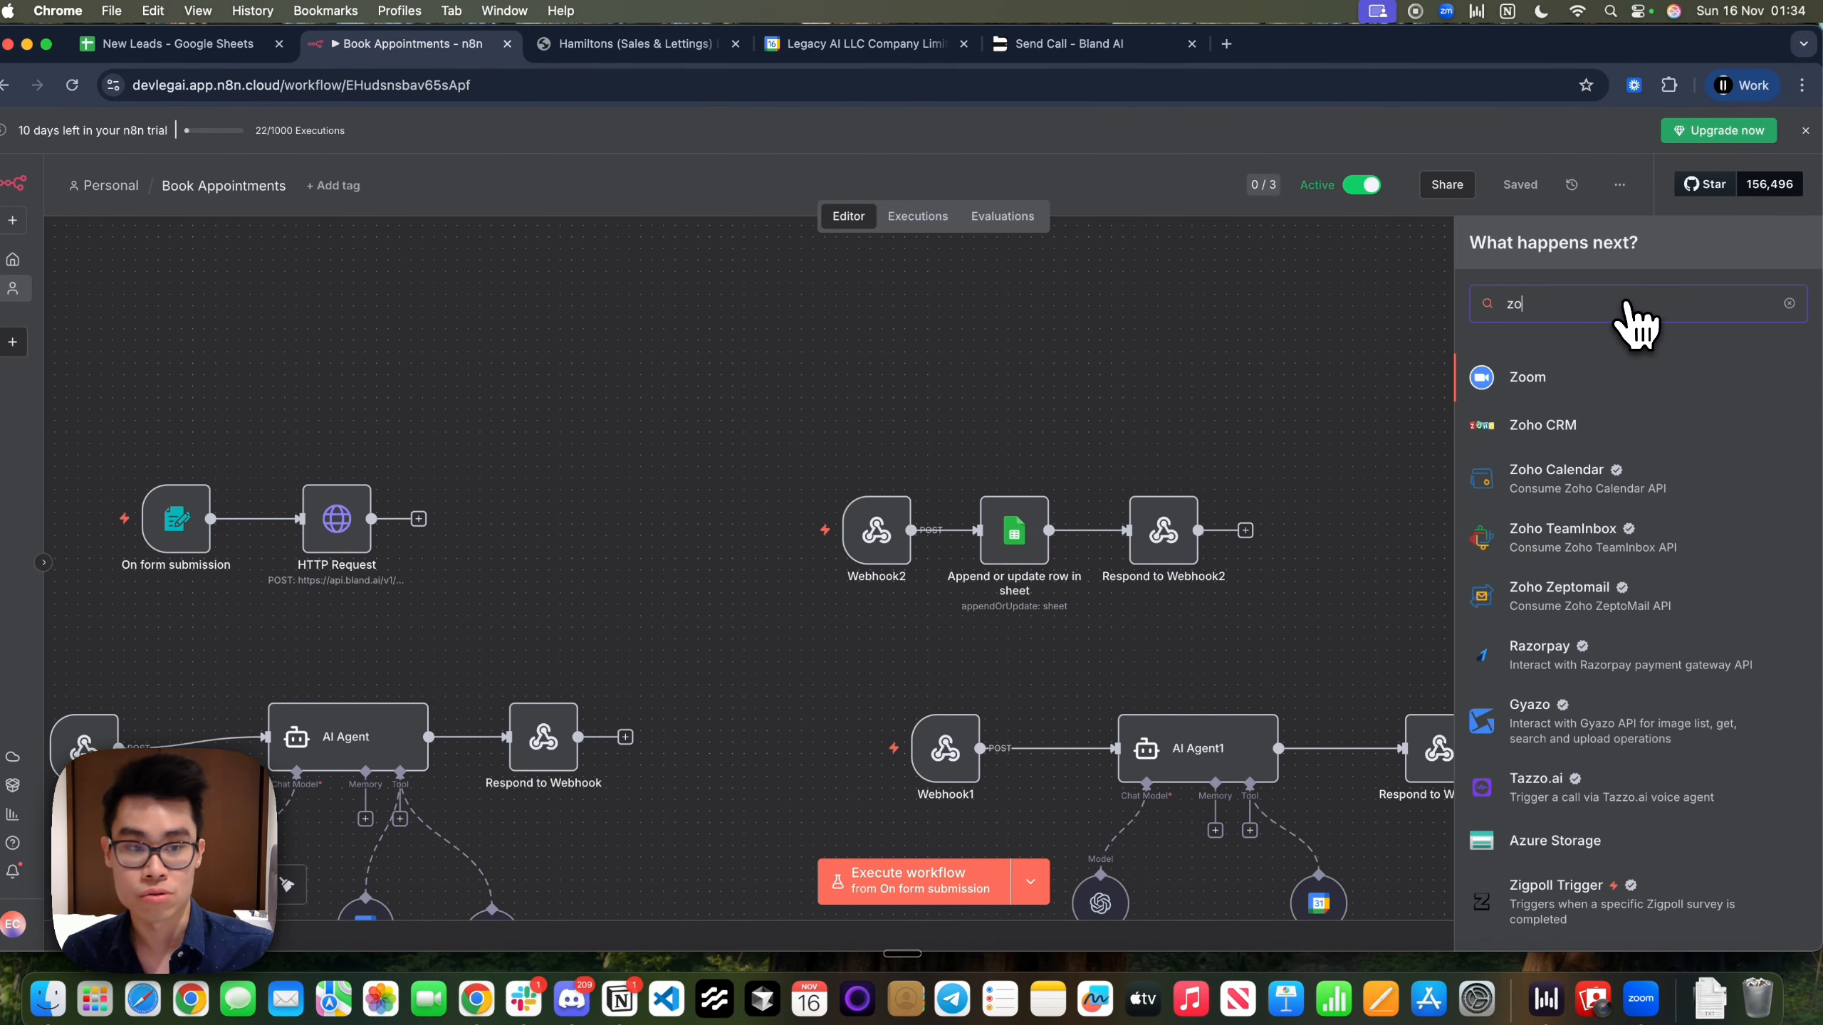
{"action": "key", "text": "BackSpace"}
{"action": "key", "text": "BackSpace"}
{"action": "key", "text": "BackSpace"}
{"action": "key", "text": "BackSpace"}
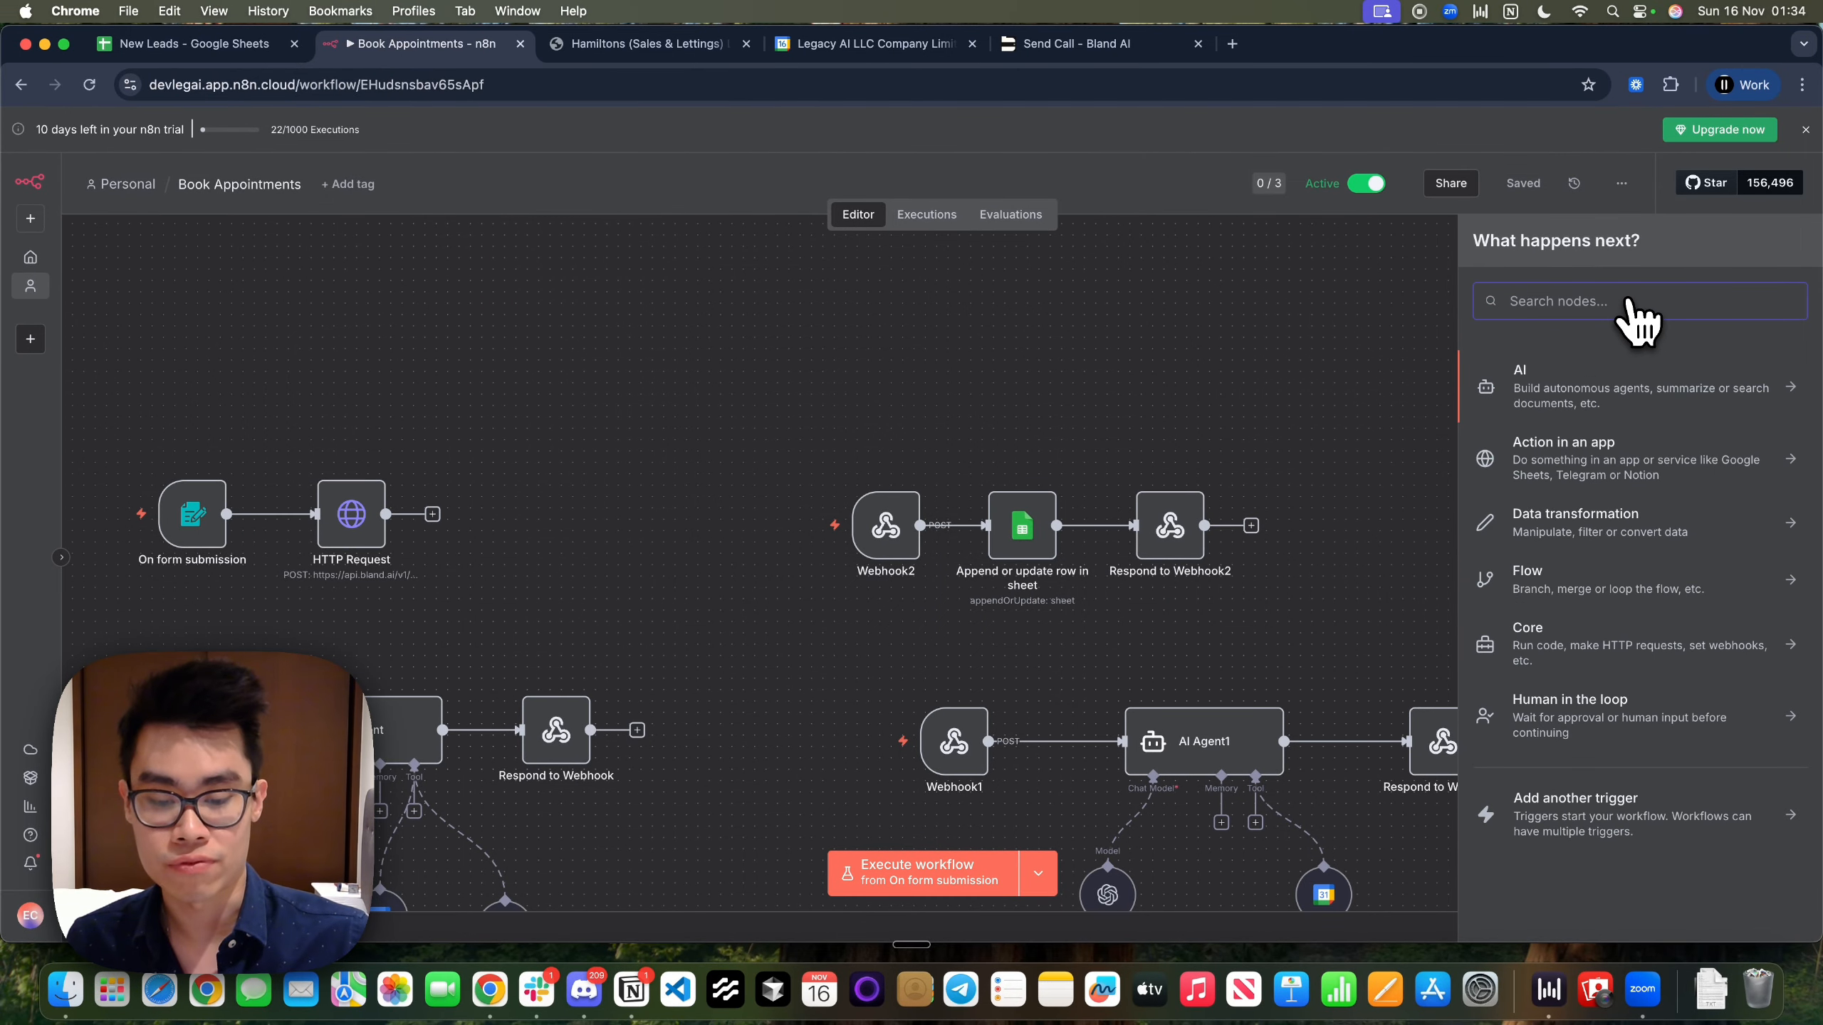
{"action": "type", "text": "hubsp"}
{"action": "key", "text": "BackSpace"}
{"action": "key", "text": "BackSpace"}
{"action": "key", "text": "BackSpace"}
{"action": "key", "text": "BackSpace"}
{"action": "key", "text": "BackSpace"}
{"action": "key", "text": "BackSpace"}
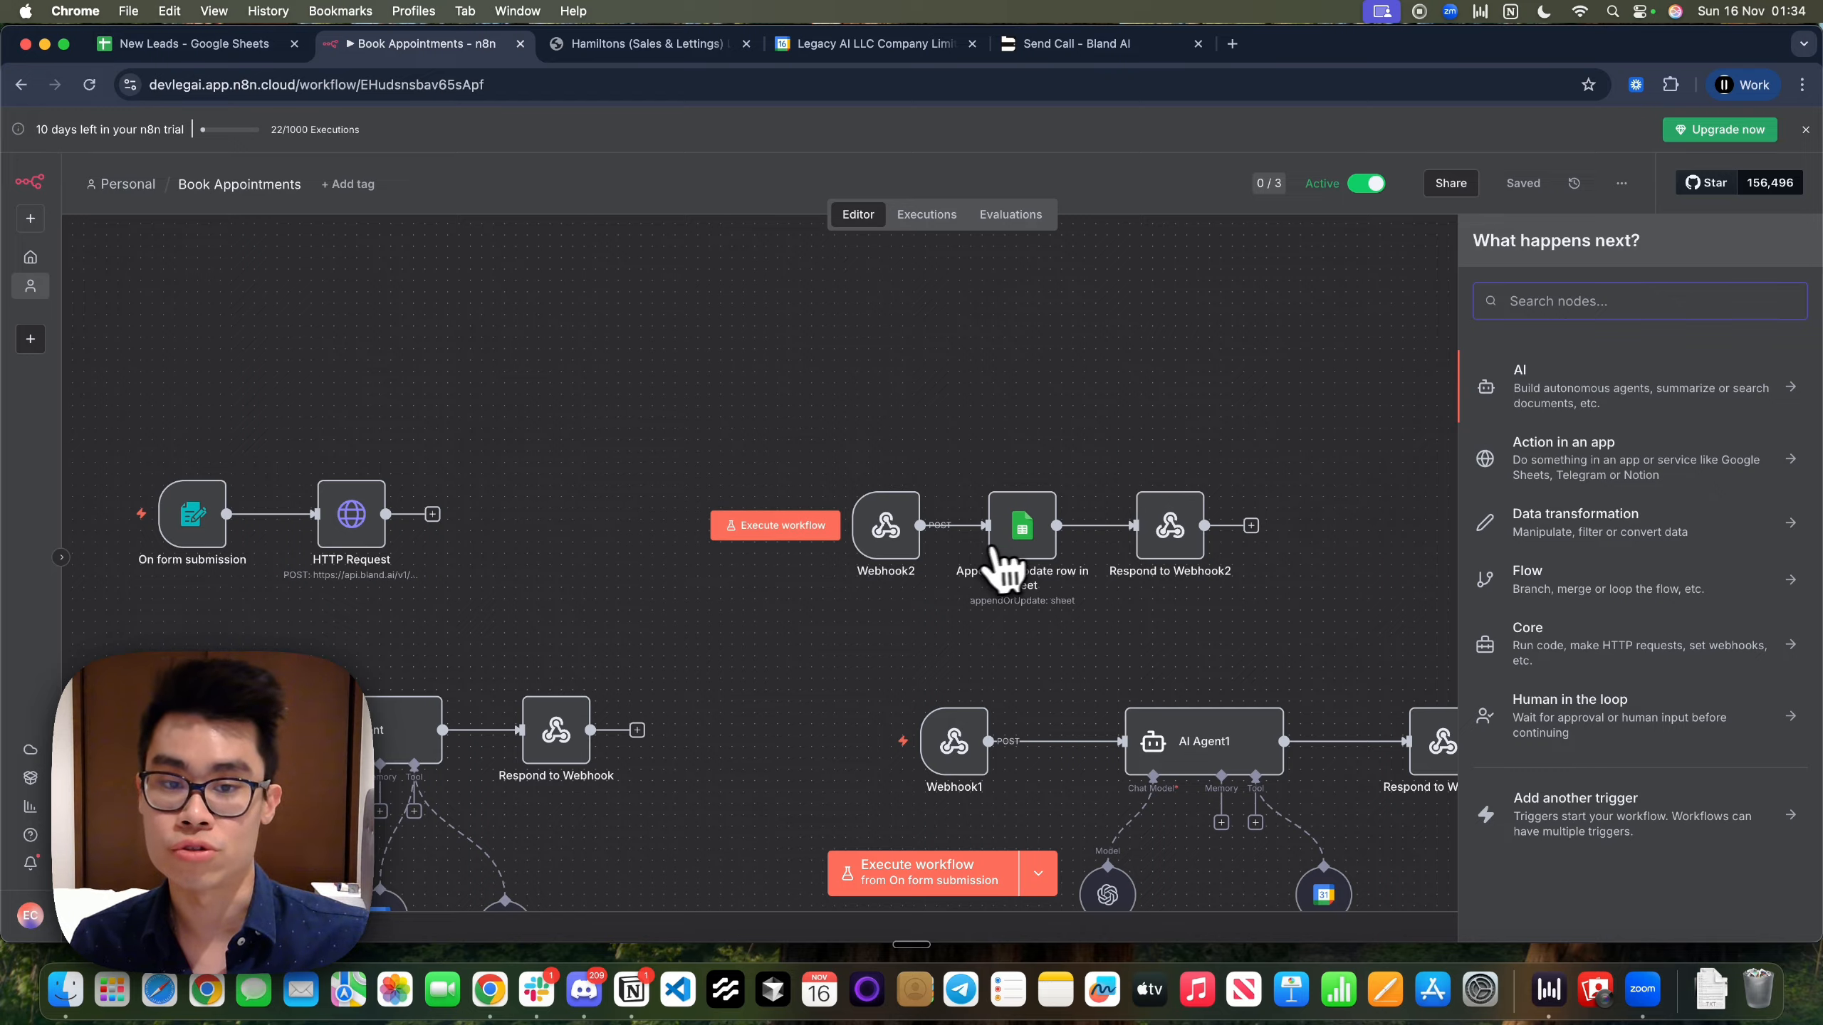
{"action": "double_click", "coordinate": [1027, 546]}
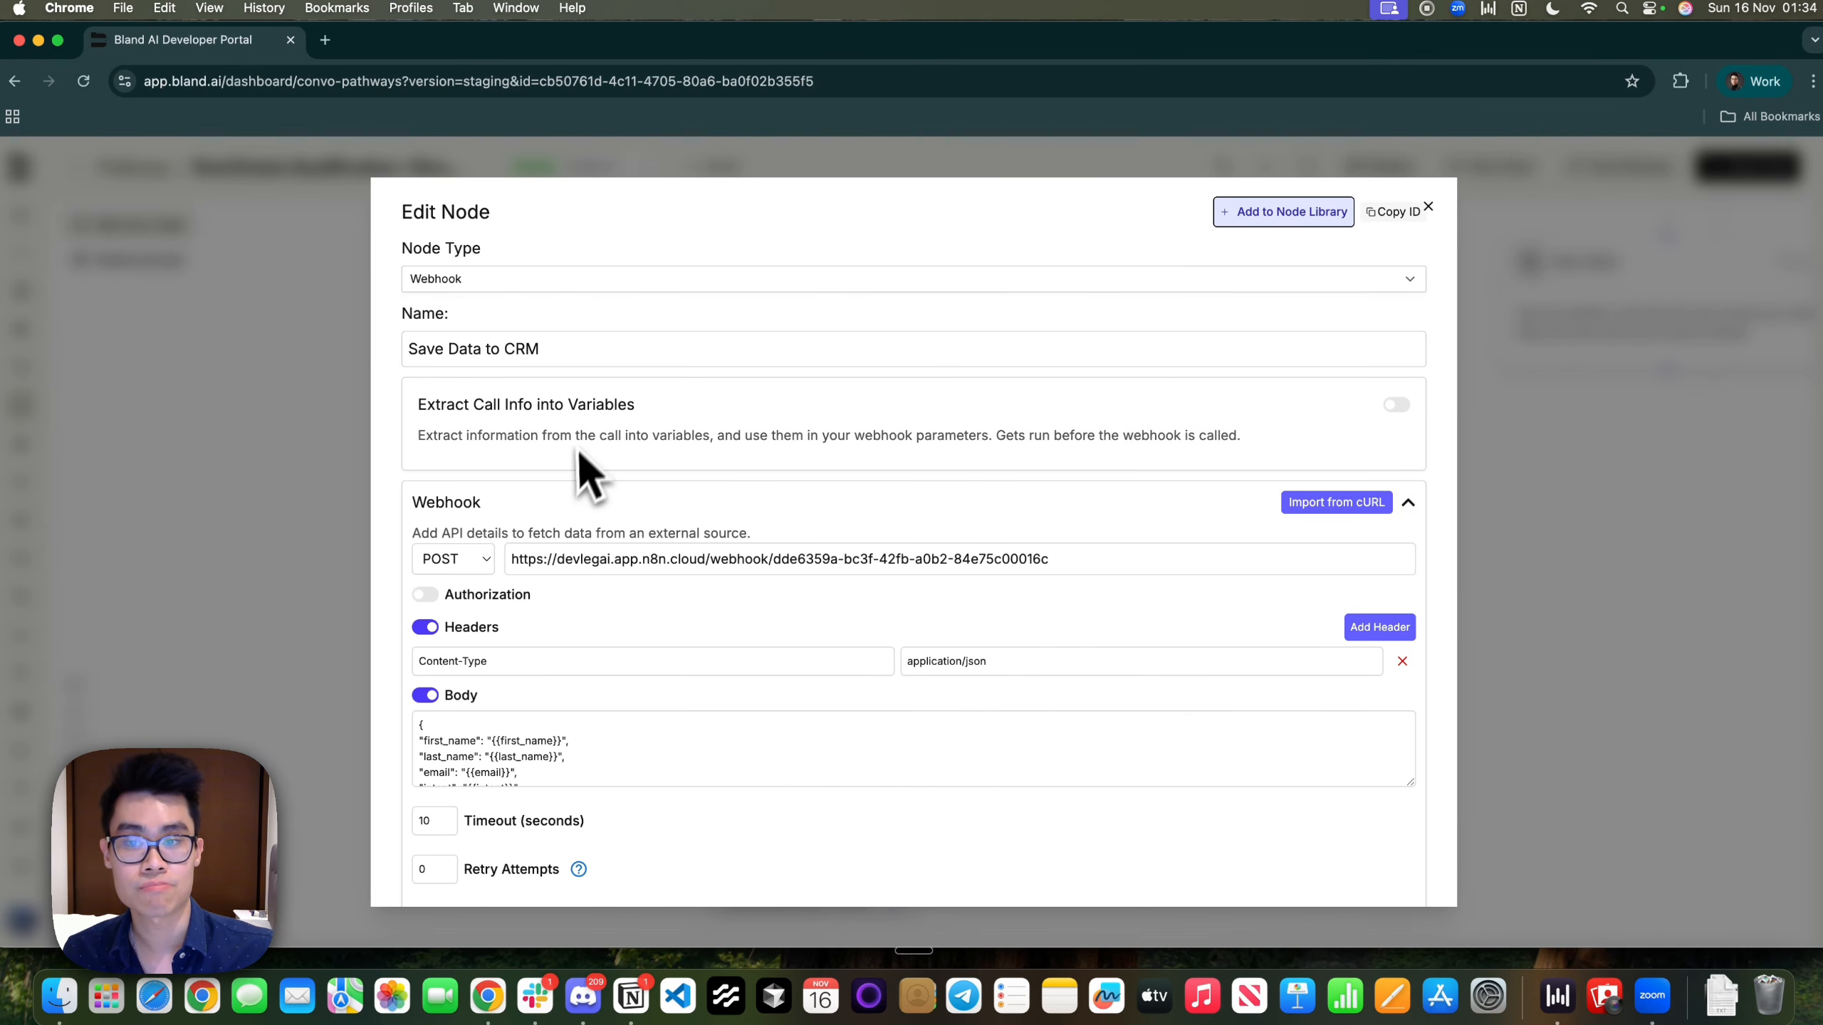
Read the Save Data to CRM webhook body fields, then close its settings
{"action": "scroll", "coordinate": [582, 557], "scroll_direction": "down", "scroll_amount": 3}
{"action": "left_click", "coordinate": [441, 588]}
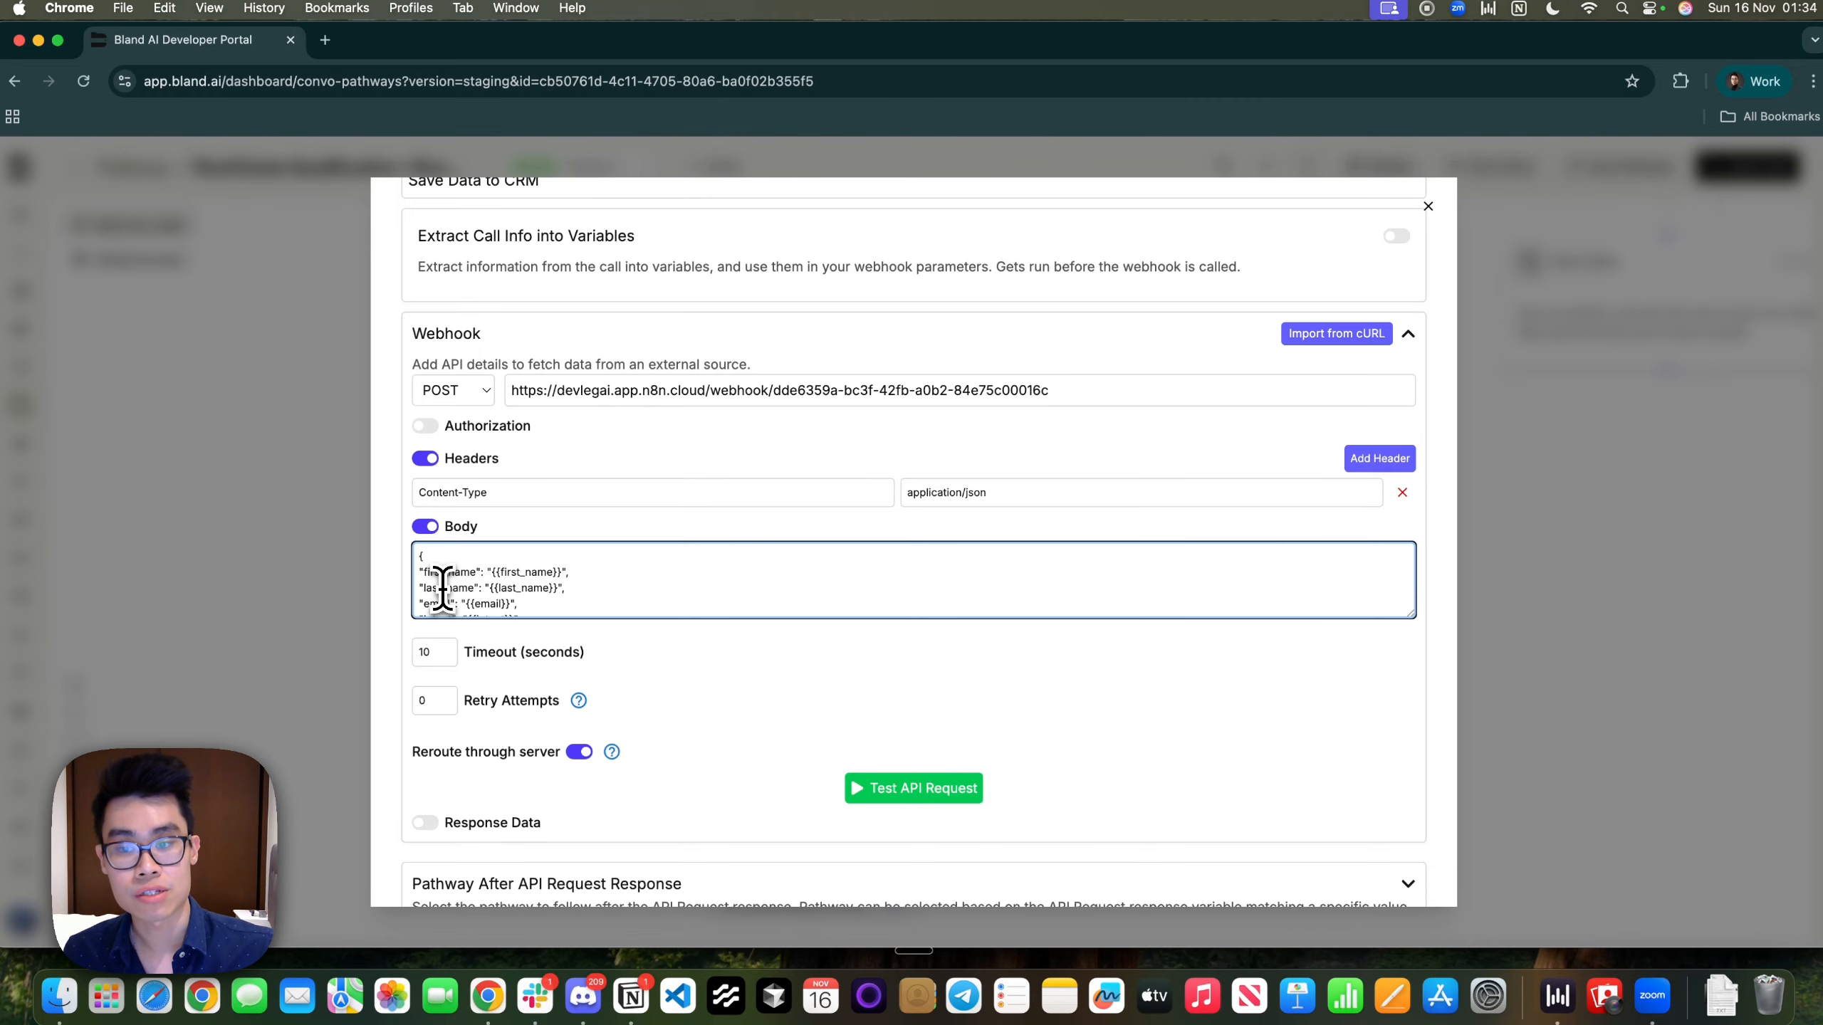
{"action": "scroll", "coordinate": [463, 593], "scroll_direction": "down", "scroll_amount": 2}
{"action": "left_click_drag", "start_coordinate": [530, 589], "coordinate": [428, 581]}
{"action": "scroll", "coordinate": [449, 586], "scroll_direction": "down", "scroll_amount": 2}
{"action": "scroll", "coordinate": [489, 582], "scroll_direction": "up", "scroll_amount": 3}
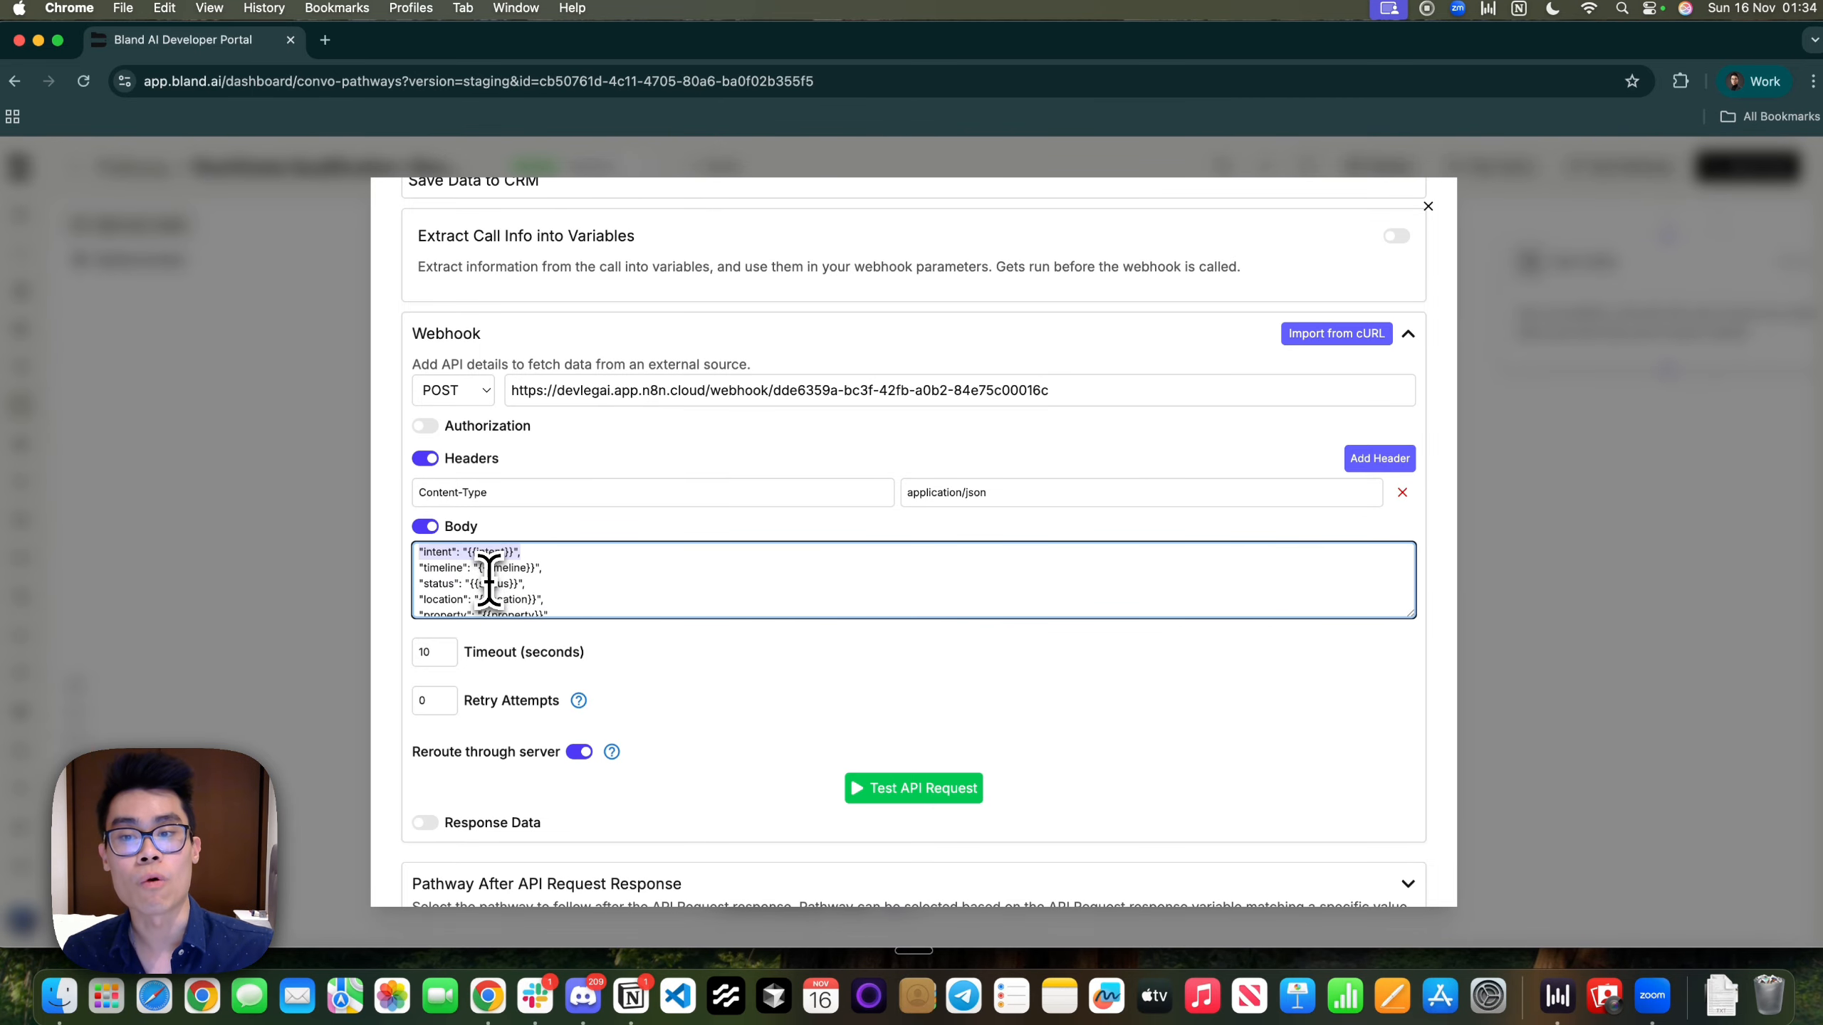
{"action": "left_click", "coordinate": [1684, 643]}
Open the Discovery node and review its six extracted call variables, including budget
{"action": "scroll", "coordinate": [1005, 480], "scroll_direction": "up", "scroll_amount": 5}
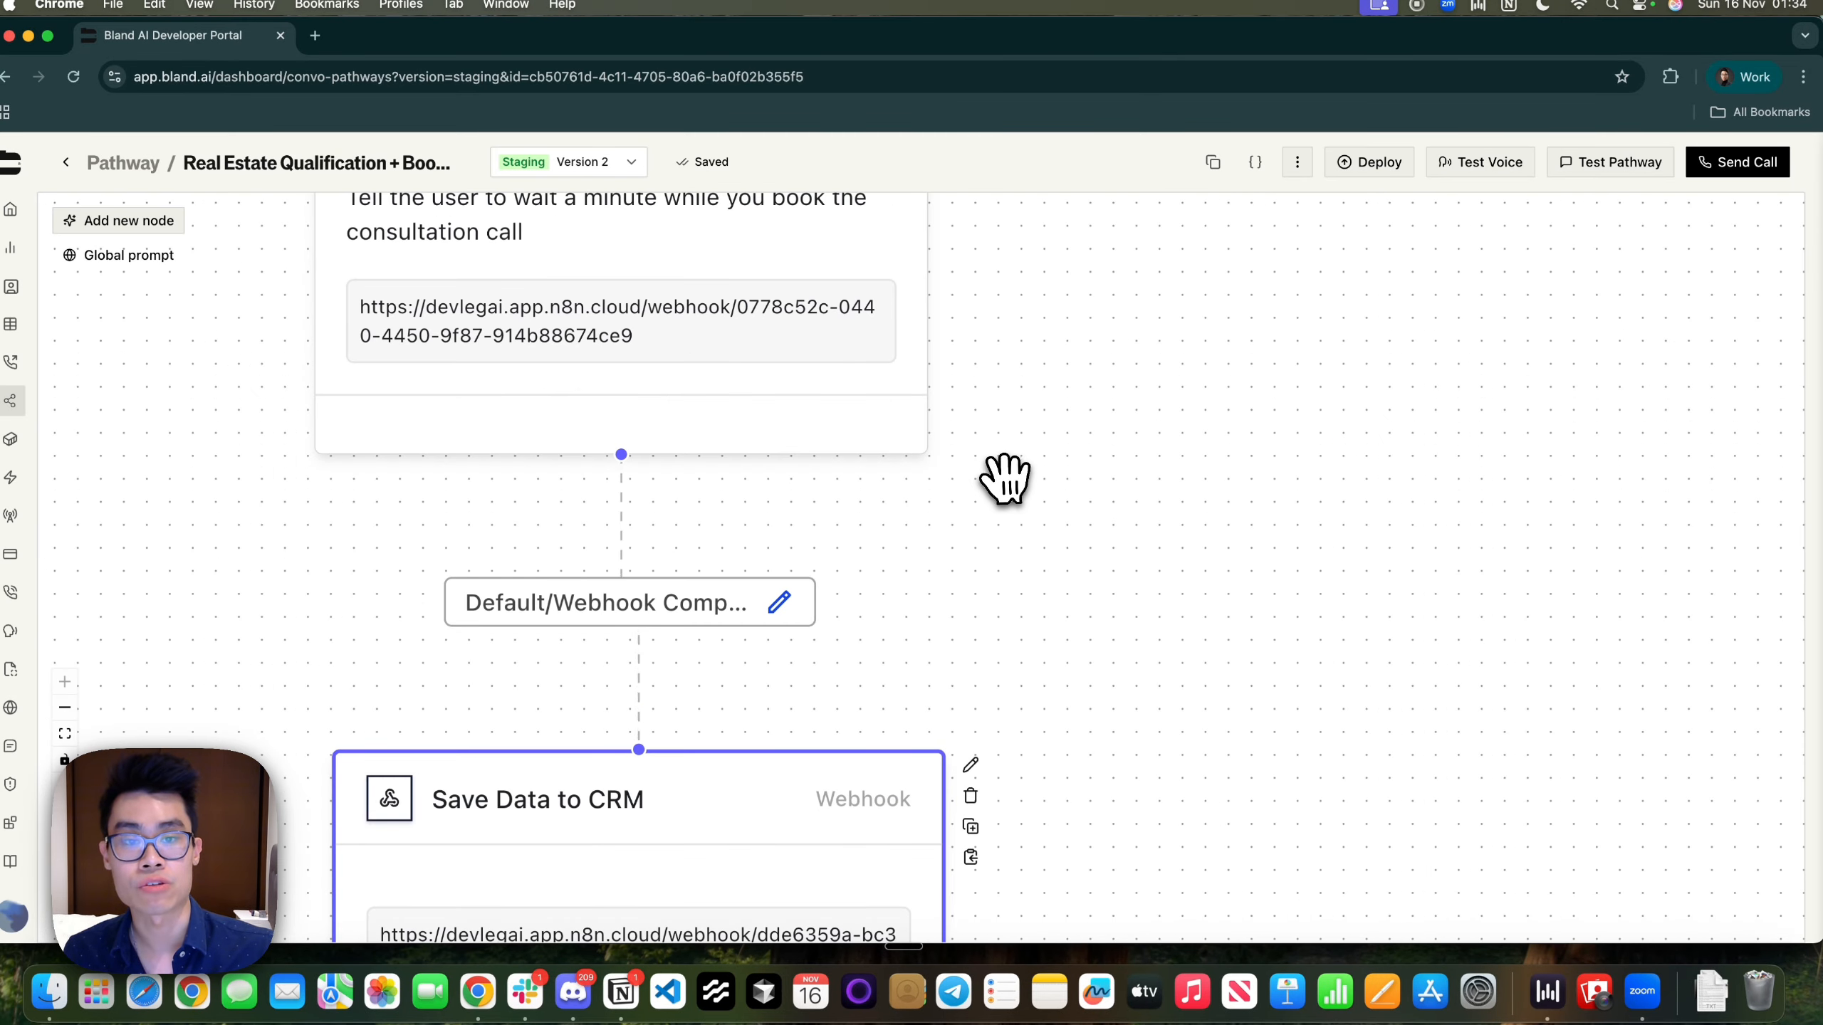
{"action": "left_click_drag", "start_coordinate": [1177, 429], "coordinate": [759, 1023]}
{"action": "scroll", "coordinate": [916, 774], "scroll_direction": "down", "scroll_amount": 10}
{"action": "left_click_drag", "start_coordinate": [1396, 456], "coordinate": [957, 859]}
{"action": "left_click_drag", "start_coordinate": [1164, 358], "coordinate": [826, 644]}
{"action": "left_click", "coordinate": [901, 474]}
{"action": "scroll", "coordinate": [871, 611], "scroll_direction": "down", "scroll_amount": 15}
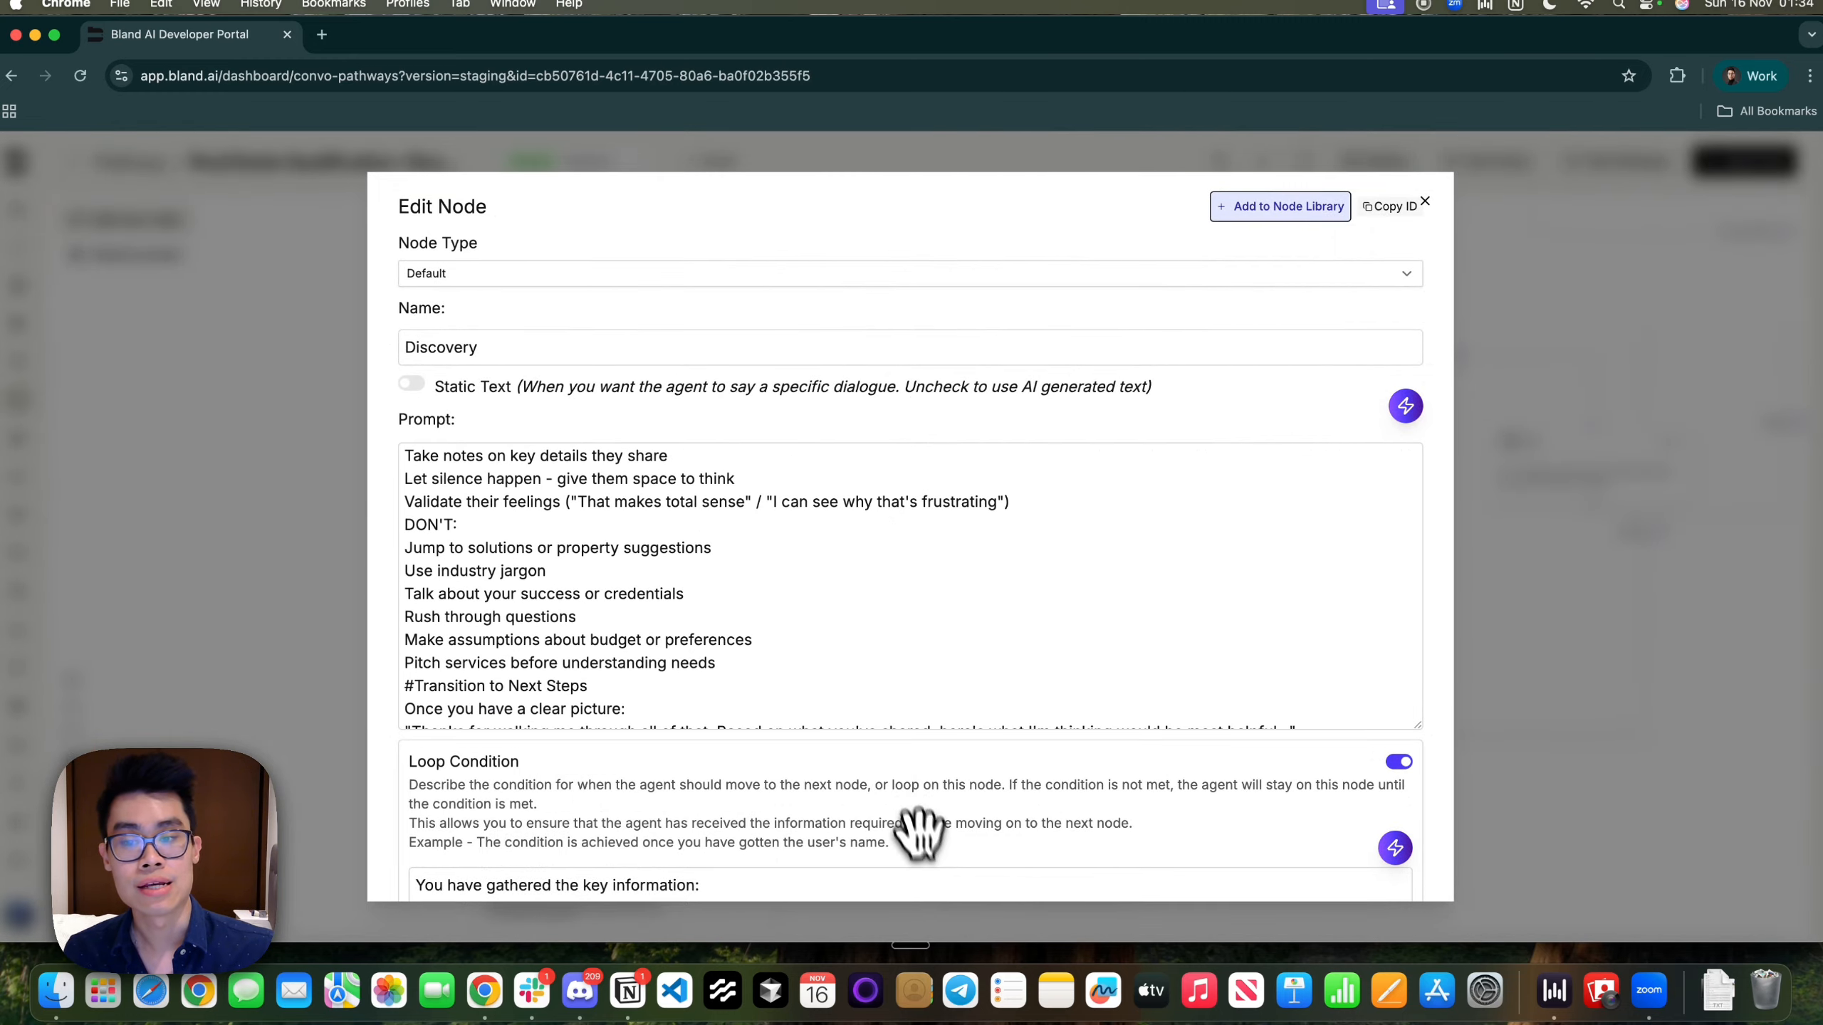
{"action": "scroll", "coordinate": [930, 865], "scroll_direction": "down", "scroll_amount": 5}
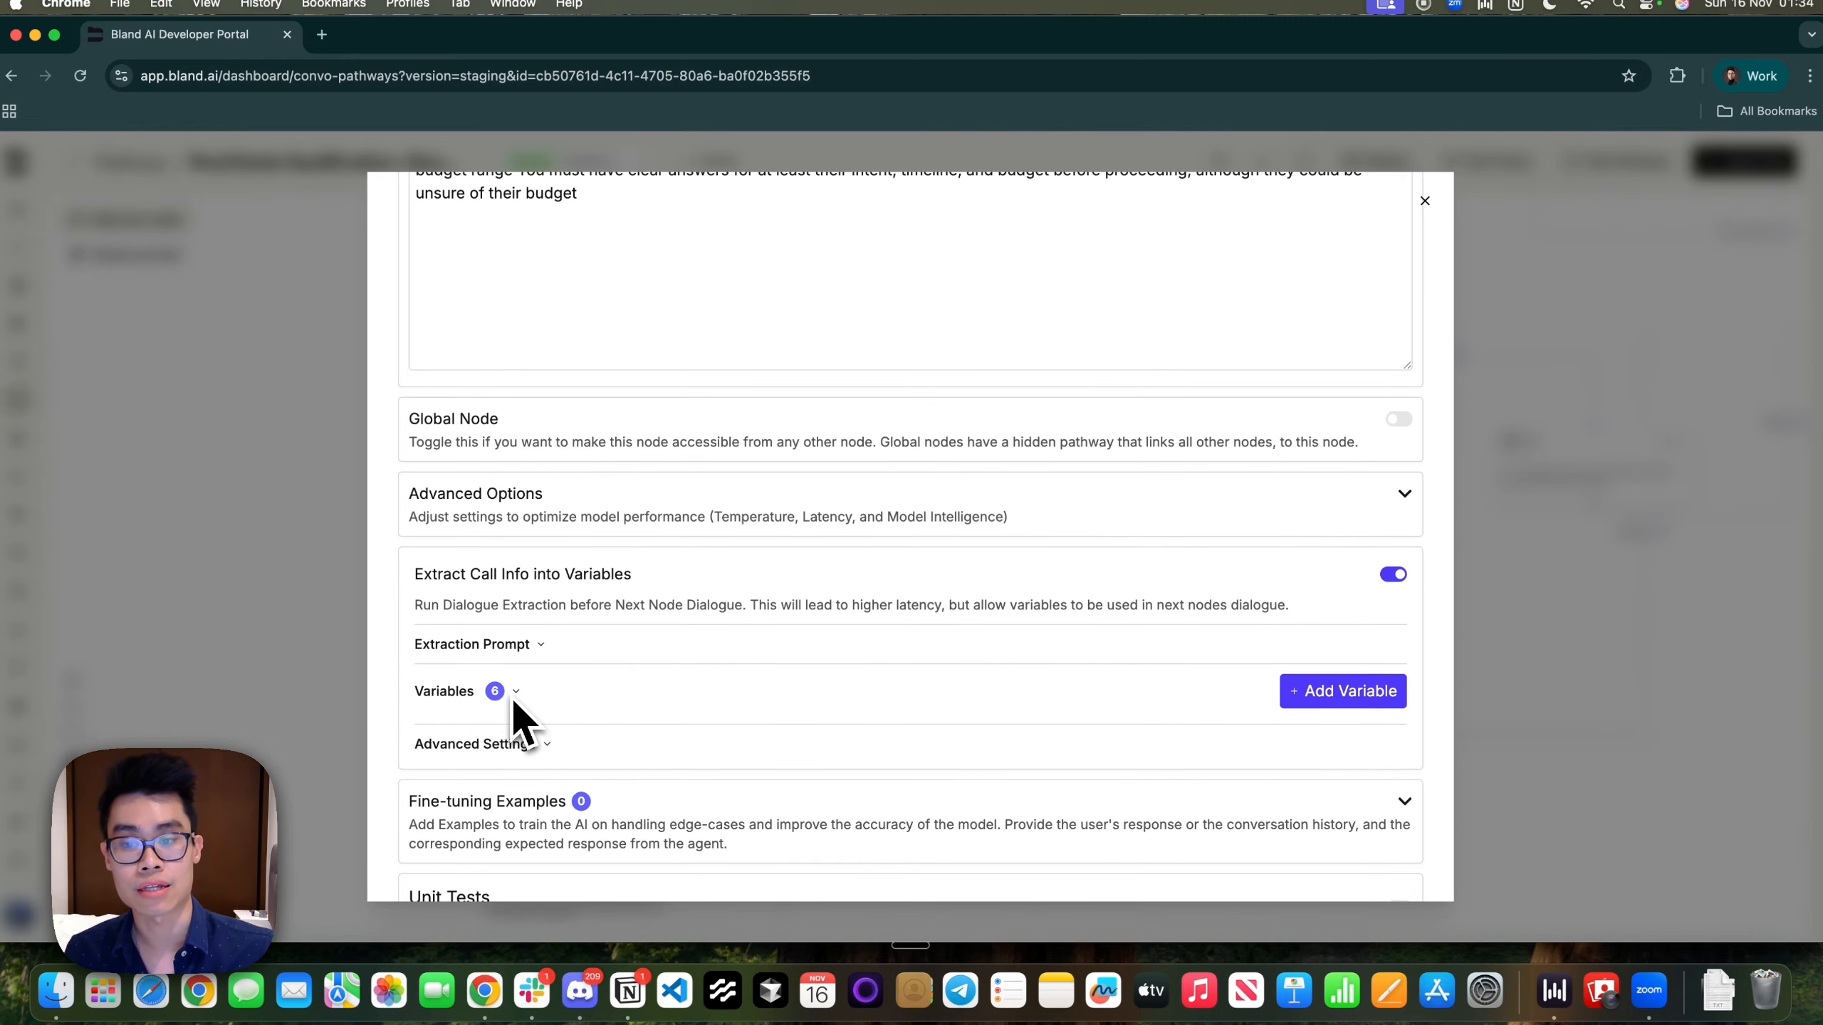
{"action": "left_click", "coordinate": [513, 698]}
{"action": "scroll", "coordinate": [513, 697], "scroll_direction": "down", "scroll_amount": 20}
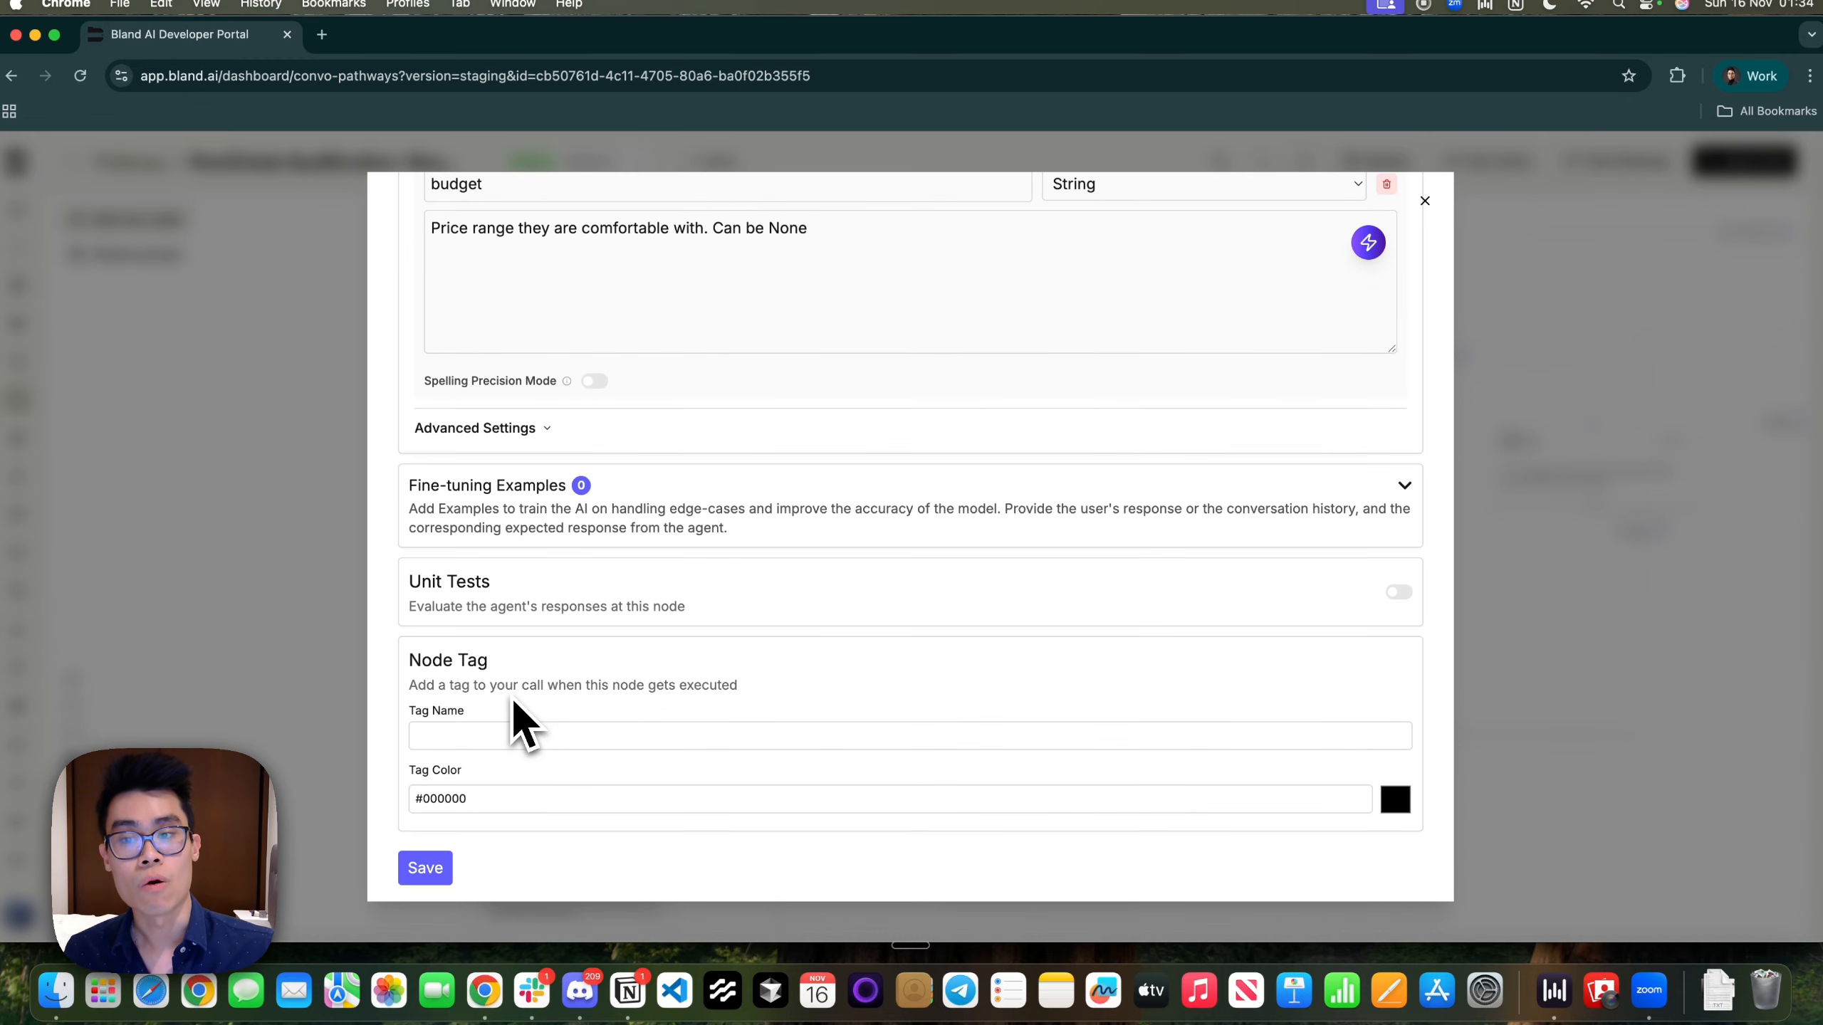
{"action": "left_click", "coordinate": [1635, 756]}
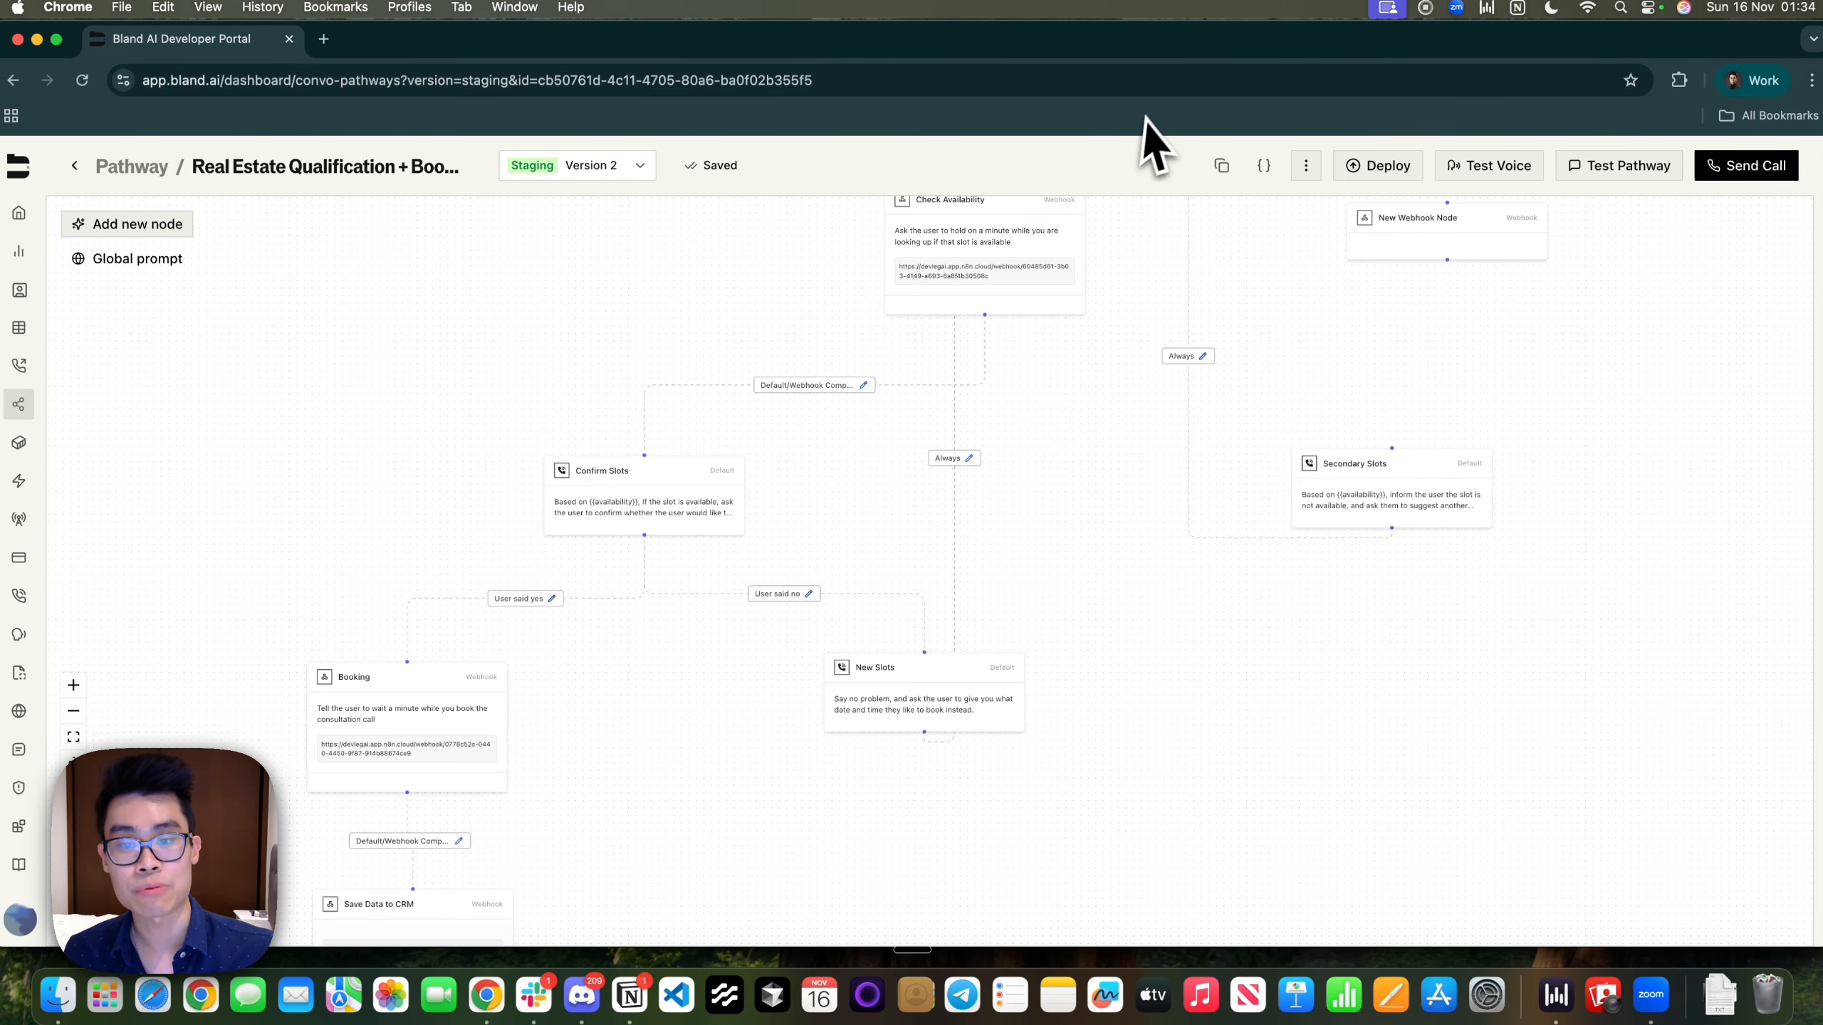
Inspect the Save Data to CRM webhook settings again, then close them
{"action": "left_click_drag", "start_coordinate": [619, 781], "coordinate": [916, 431]}
{"action": "scroll", "coordinate": [732, 481], "scroll_direction": "up", "scroll_amount": 3}
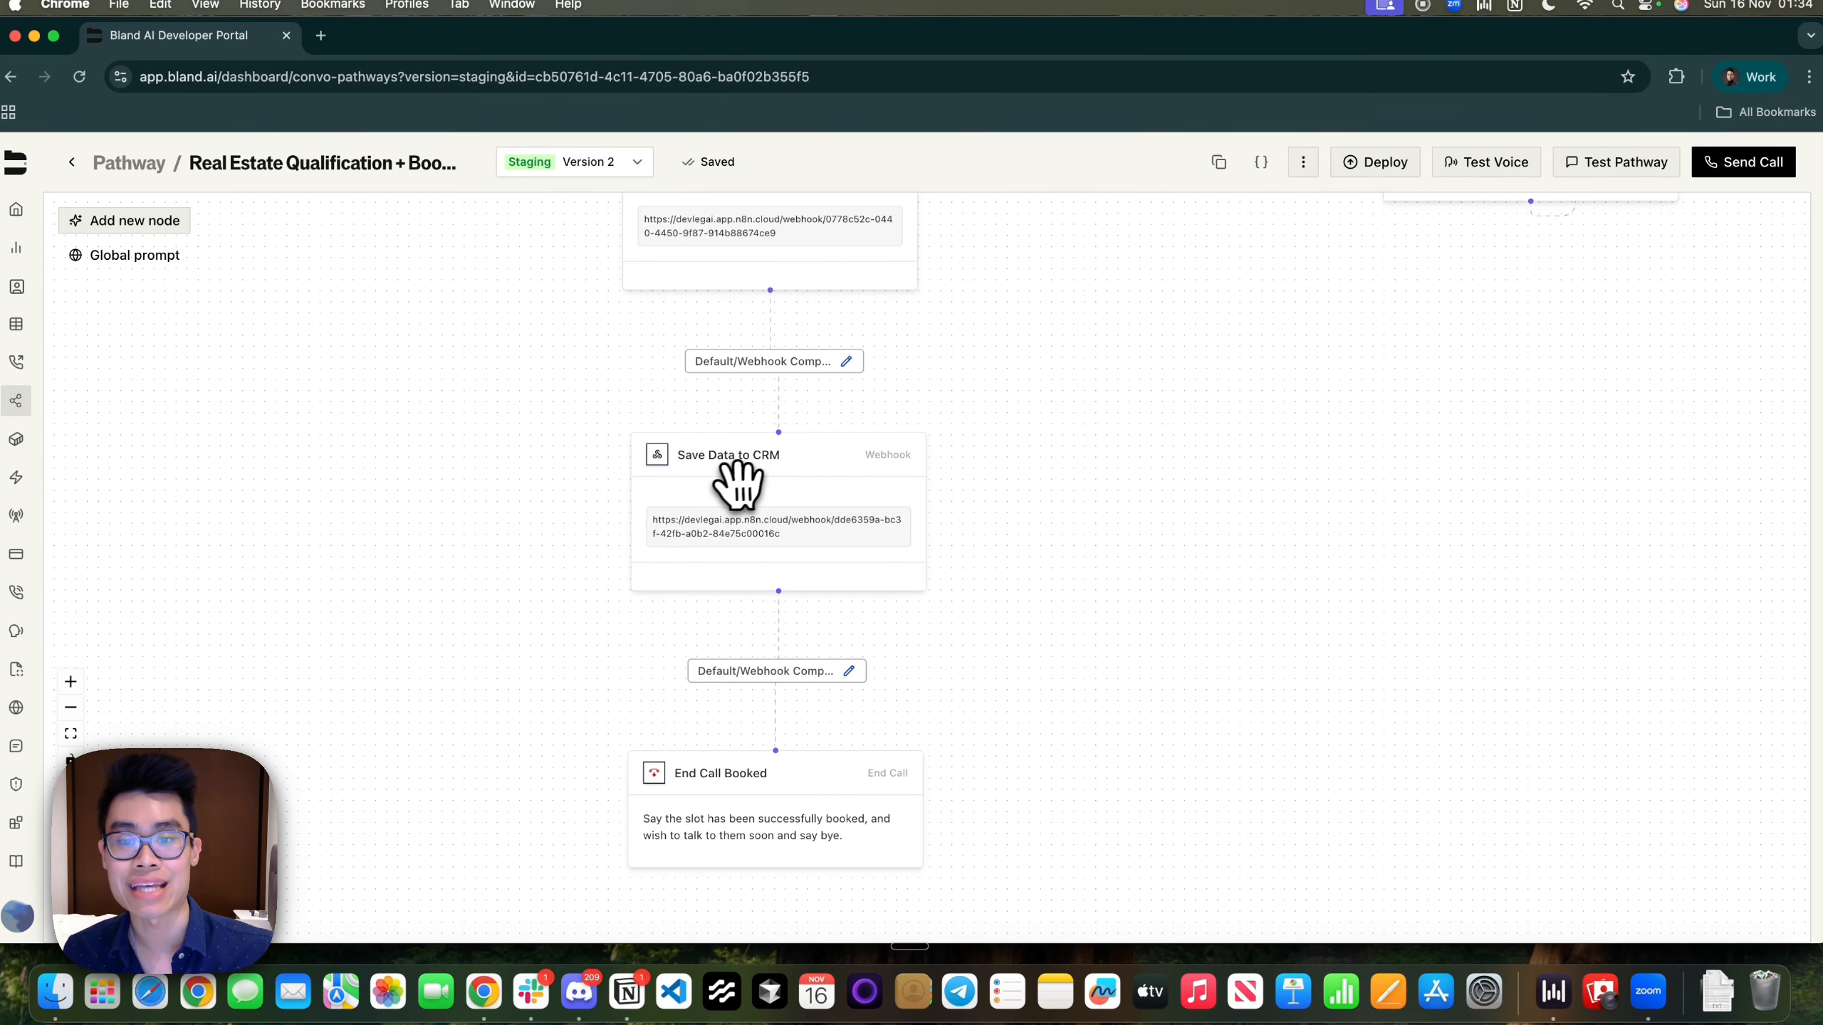
{"action": "right_click", "coordinate": [747, 485]}
{"action": "left_click", "coordinate": [1153, 453]}
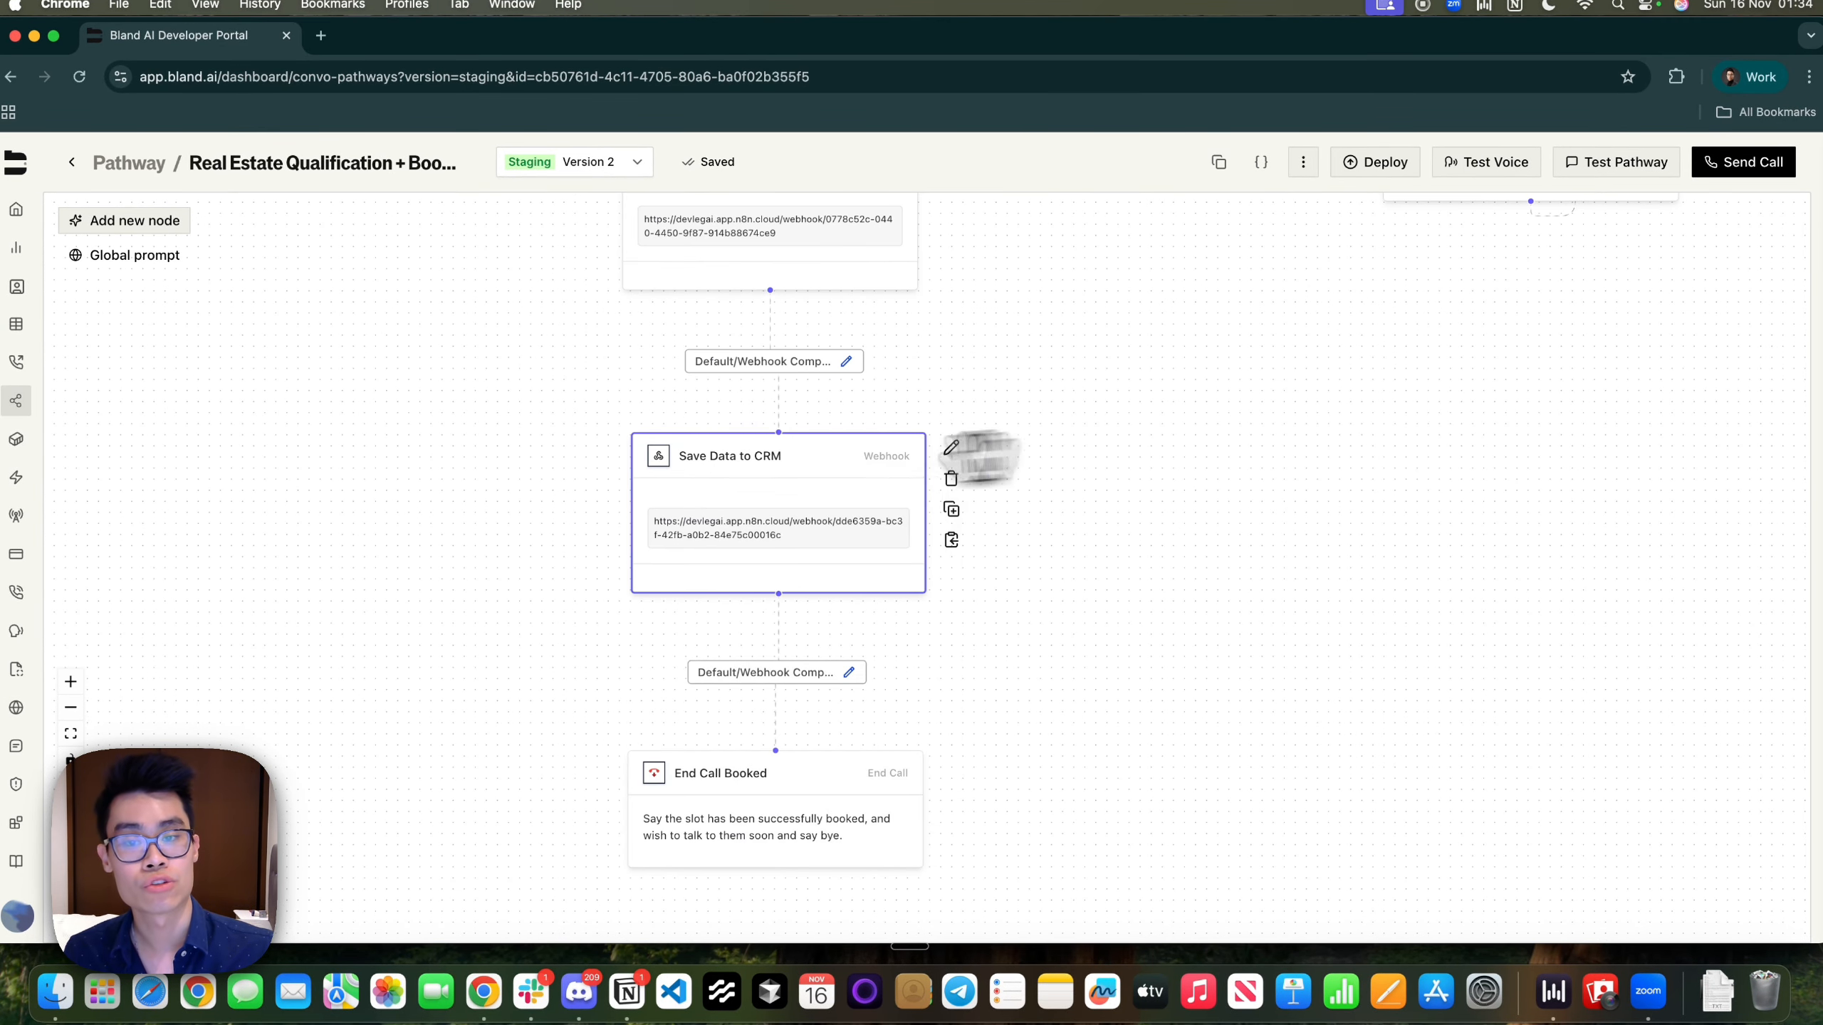
{"action": "double_click", "coordinate": [700, 472]}
{"action": "scroll", "coordinate": [1026, 595], "scroll_direction": "down", "scroll_amount": 5}
{"action": "scroll", "coordinate": [1031, 593], "scroll_direction": "down", "scroll_amount": 1}
{"action": "scroll", "coordinate": [1031, 593], "scroll_direction": "up", "scroll_amount": 10}
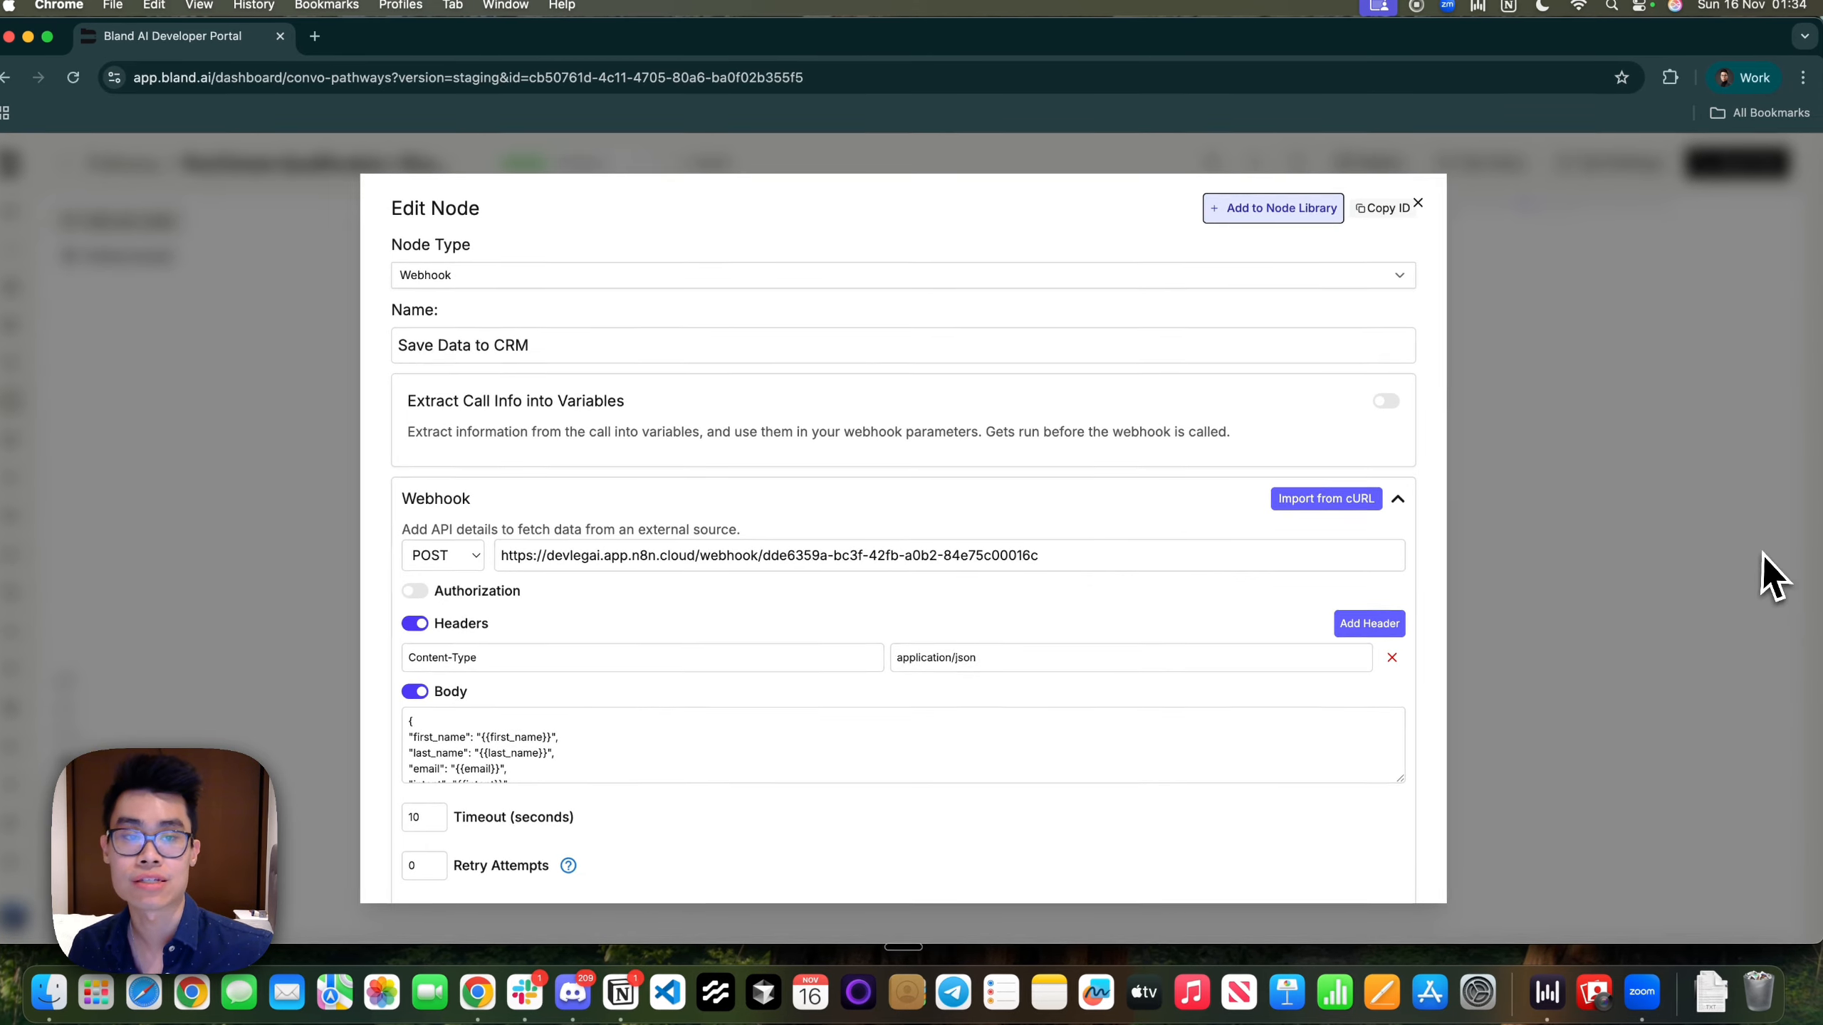
{"action": "left_click", "coordinate": [1773, 574]}
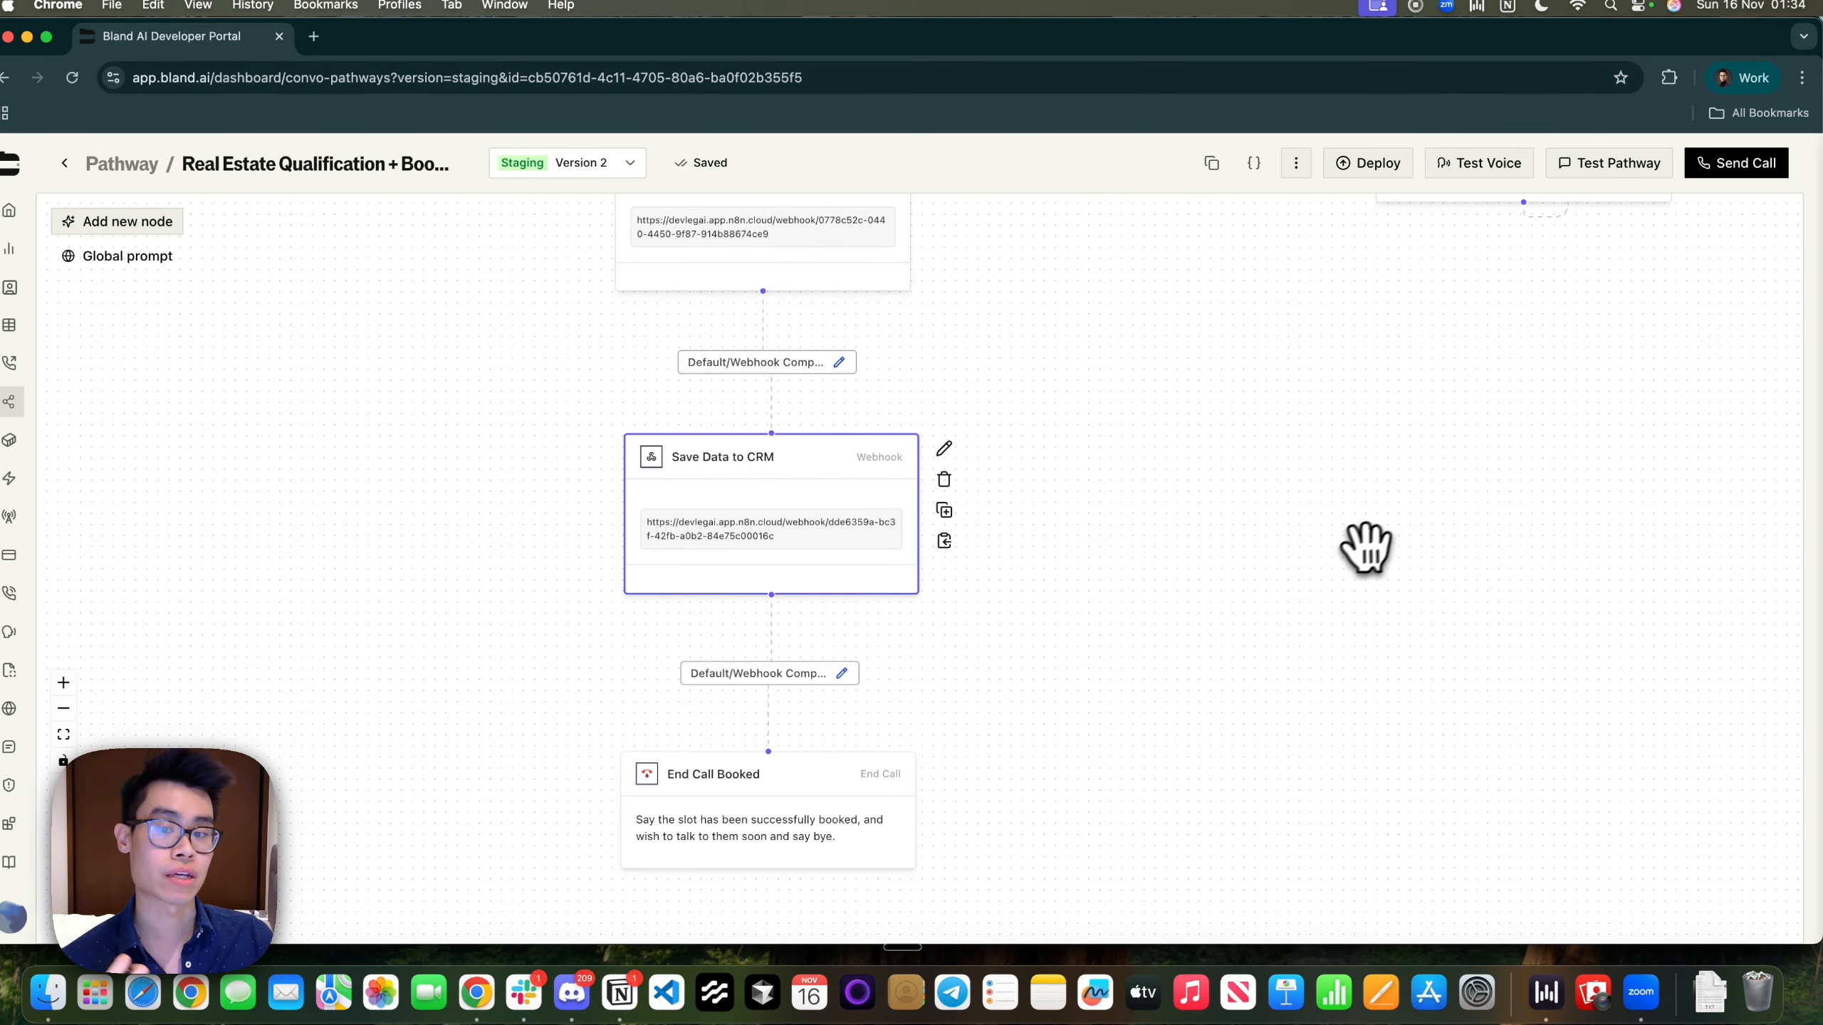
Read the End Call Booked node's prompt and close it
{"action": "double_click", "coordinate": [781, 797]}
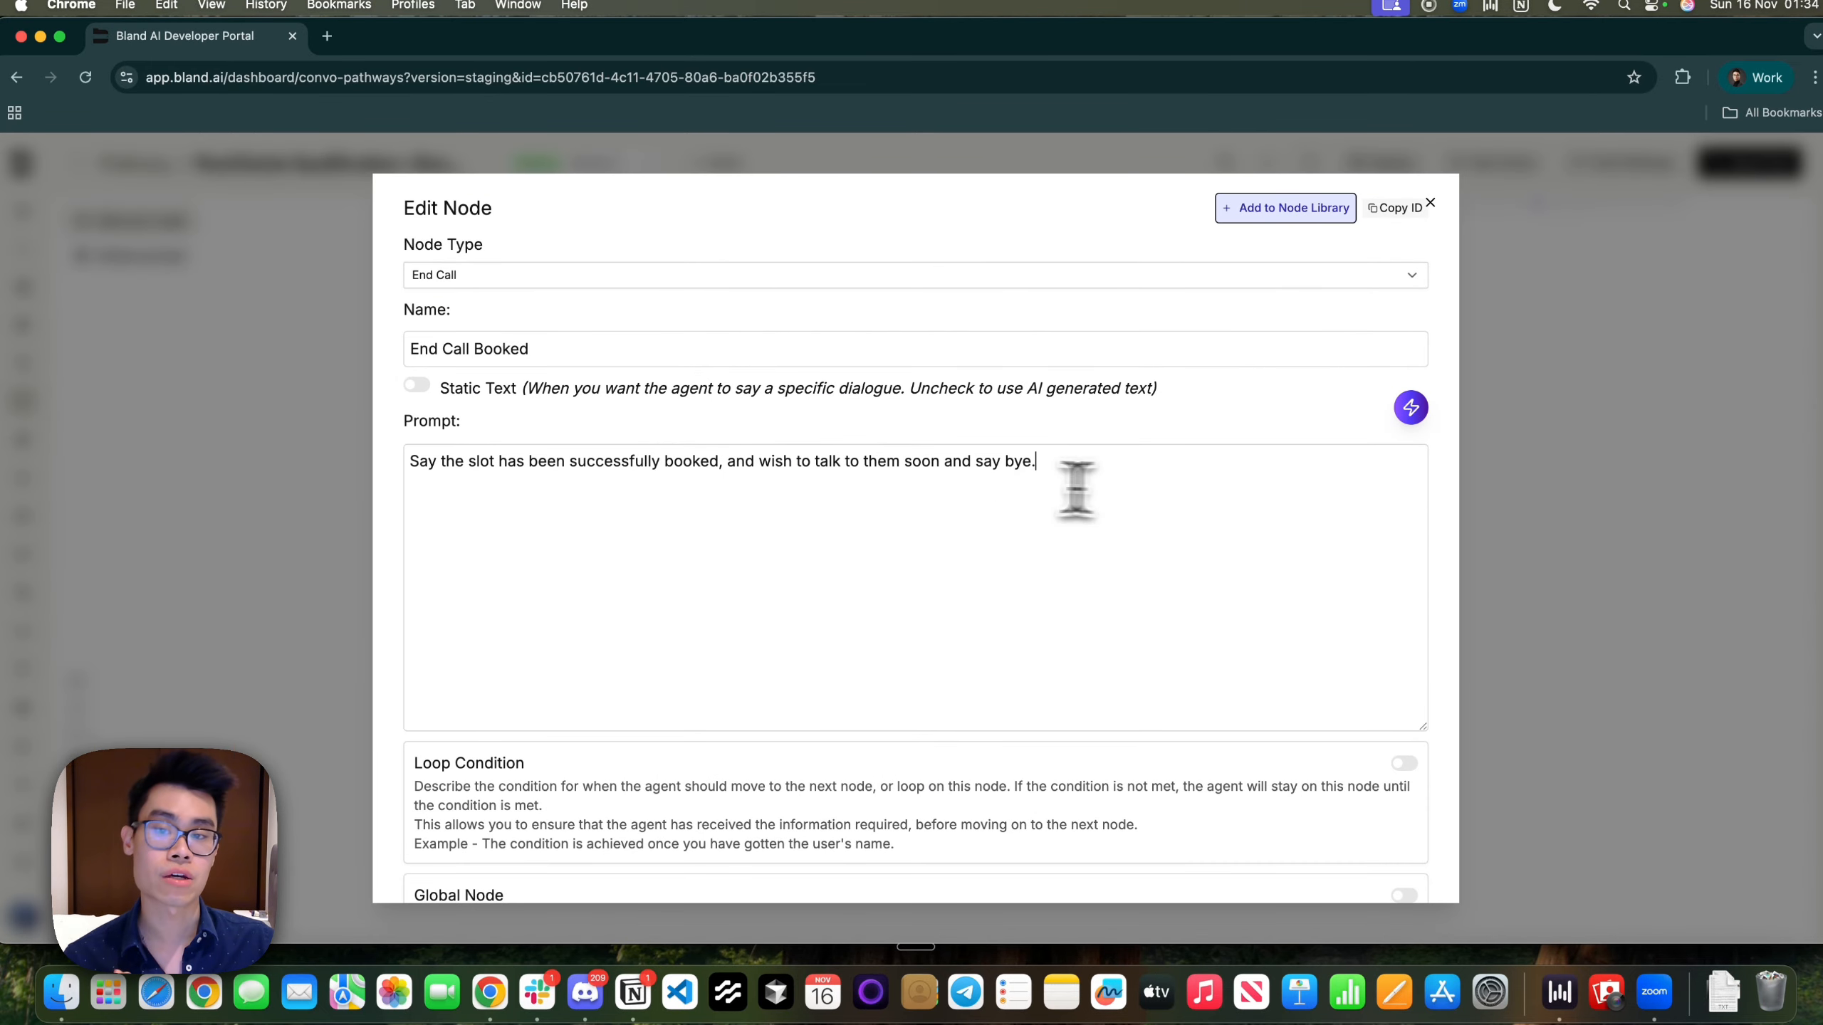
{"action": "left_click_drag", "start_coordinate": [1084, 489], "coordinate": [316, 463]}
{"action": "left_click", "coordinate": [735, 619]}
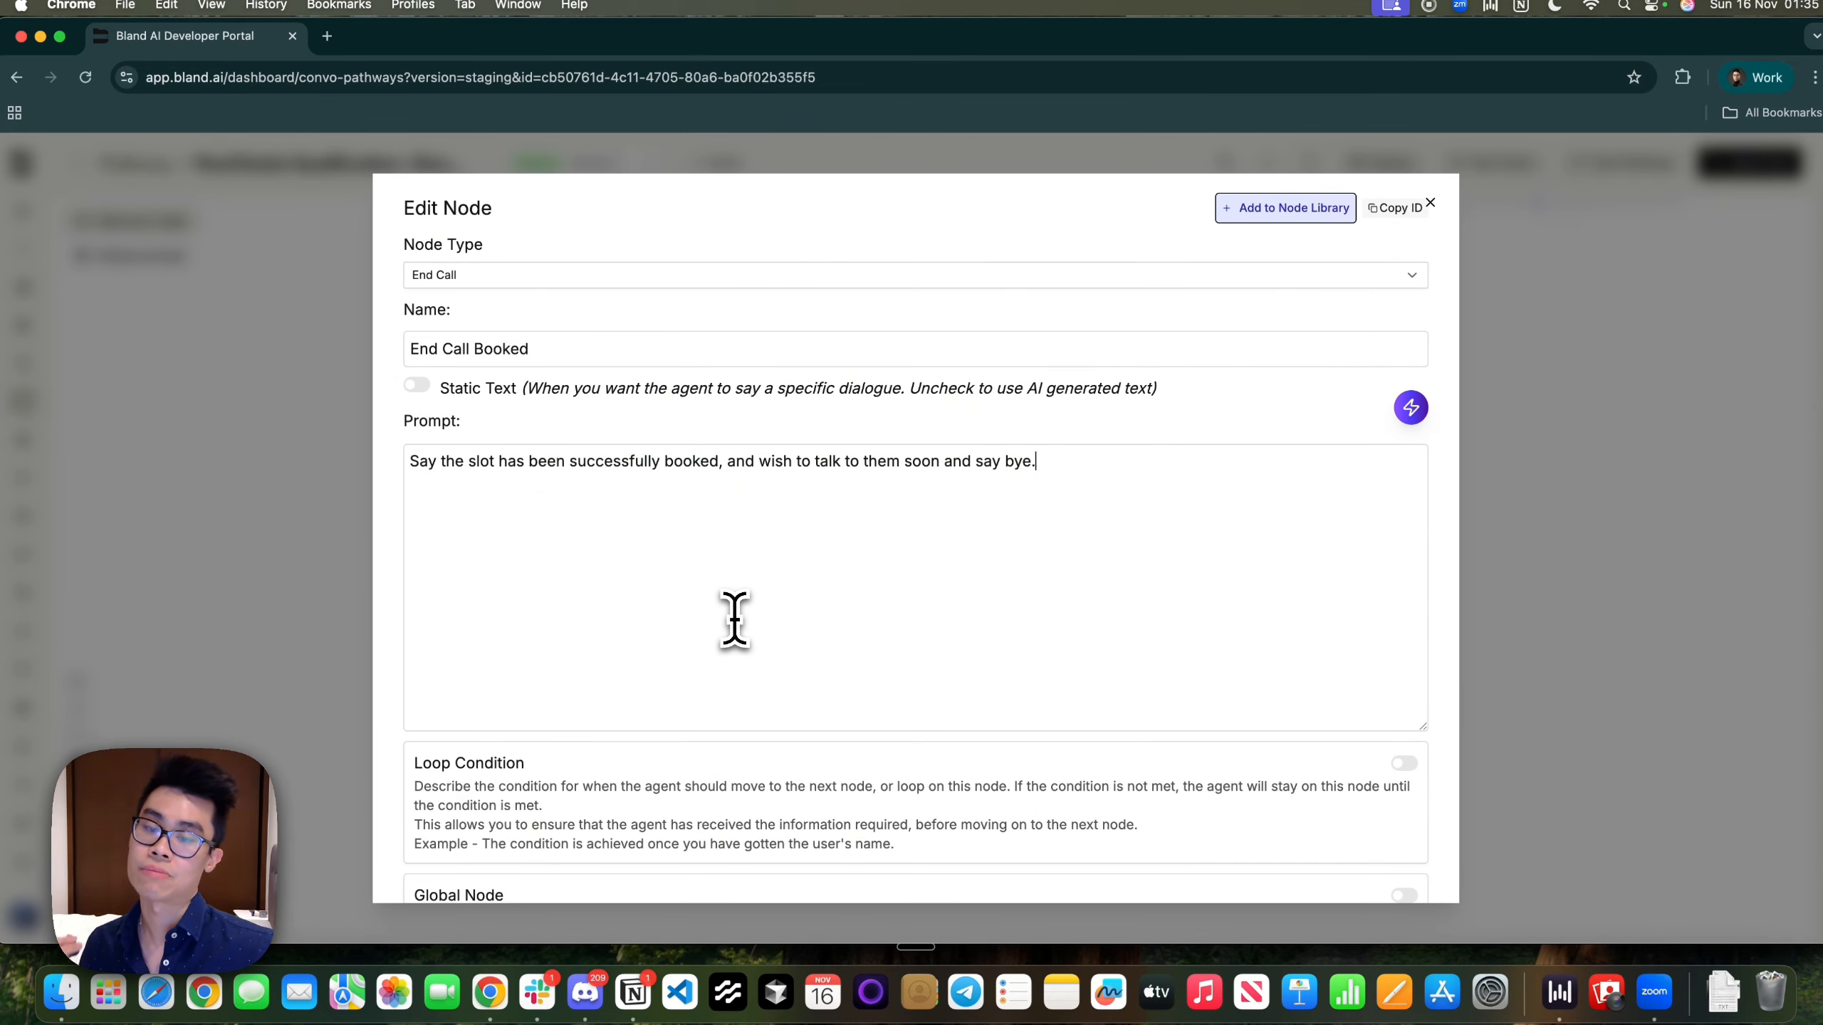
{"action": "left_click", "coordinate": [1522, 578]}
In n8n, glance at the New Leads spreadsheet, then return to the Book Appointments workflow
{"action": "scroll", "coordinate": [1010, 589], "scroll_direction": "down", "scroll_amount": 2}
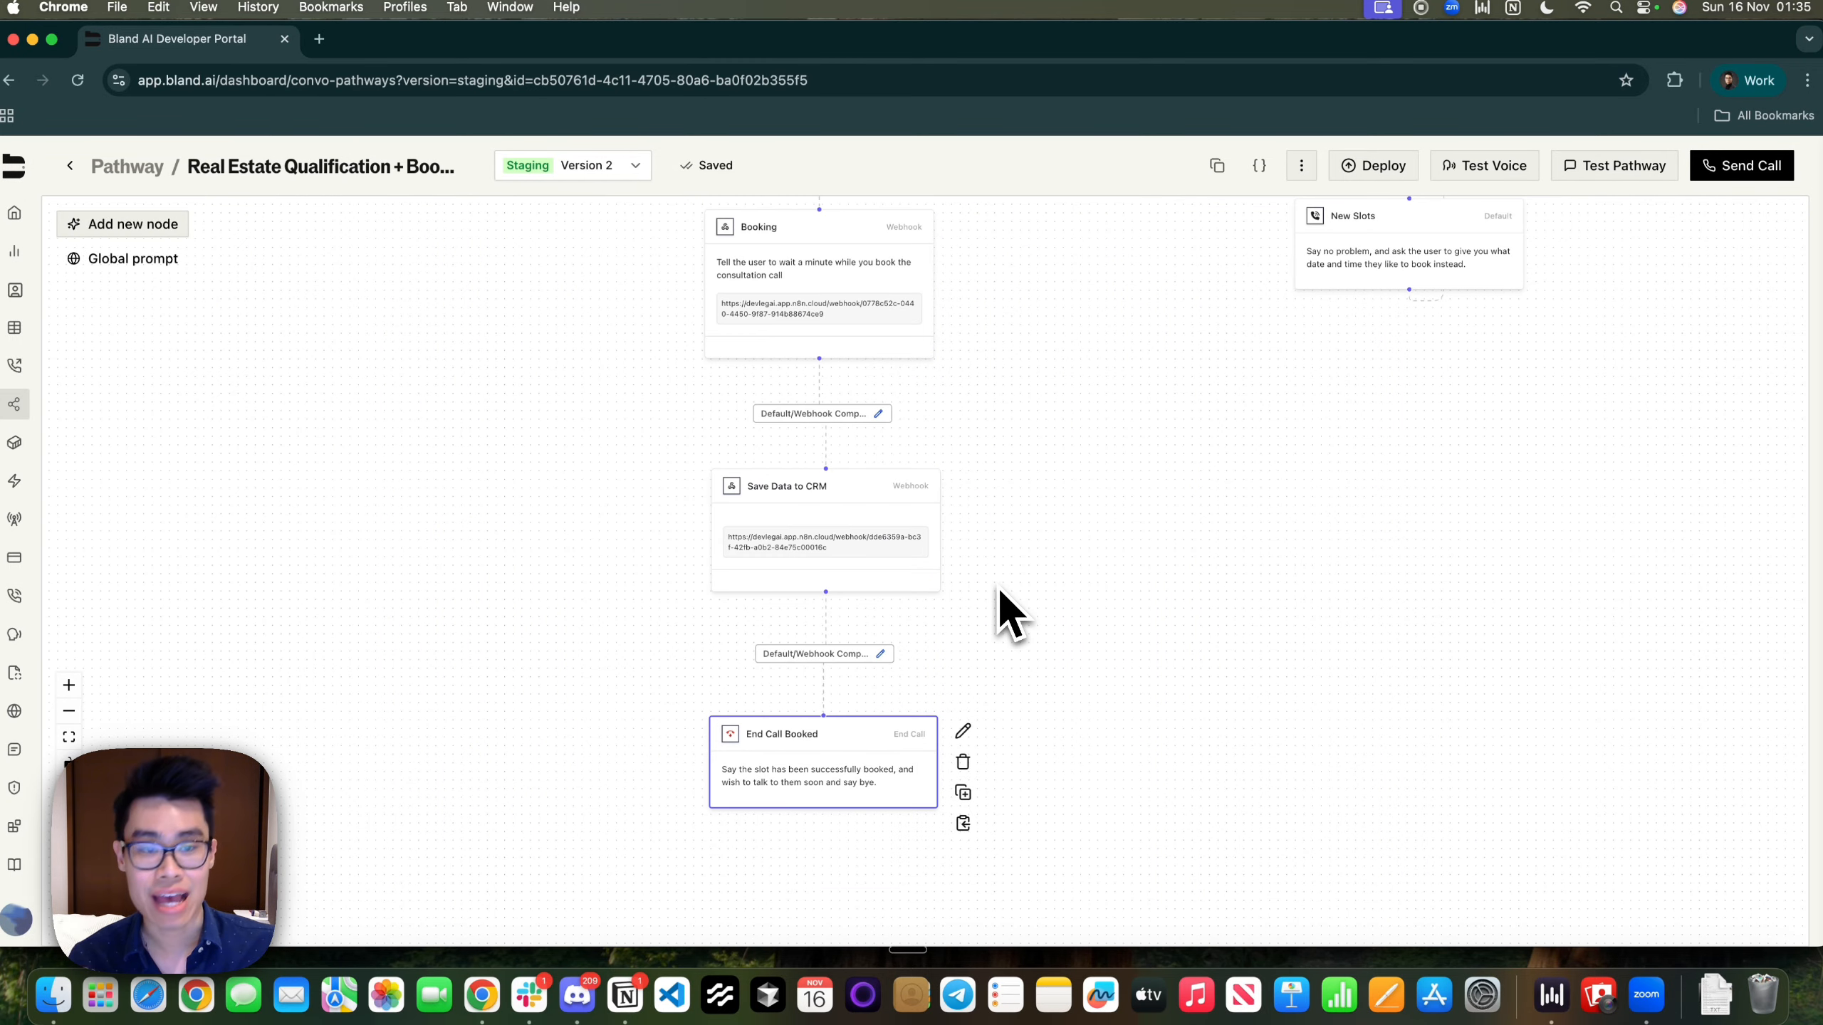
{"action": "key", "text": "ctrl+Right"}
{"action": "left_click", "coordinate": [138, 50]}
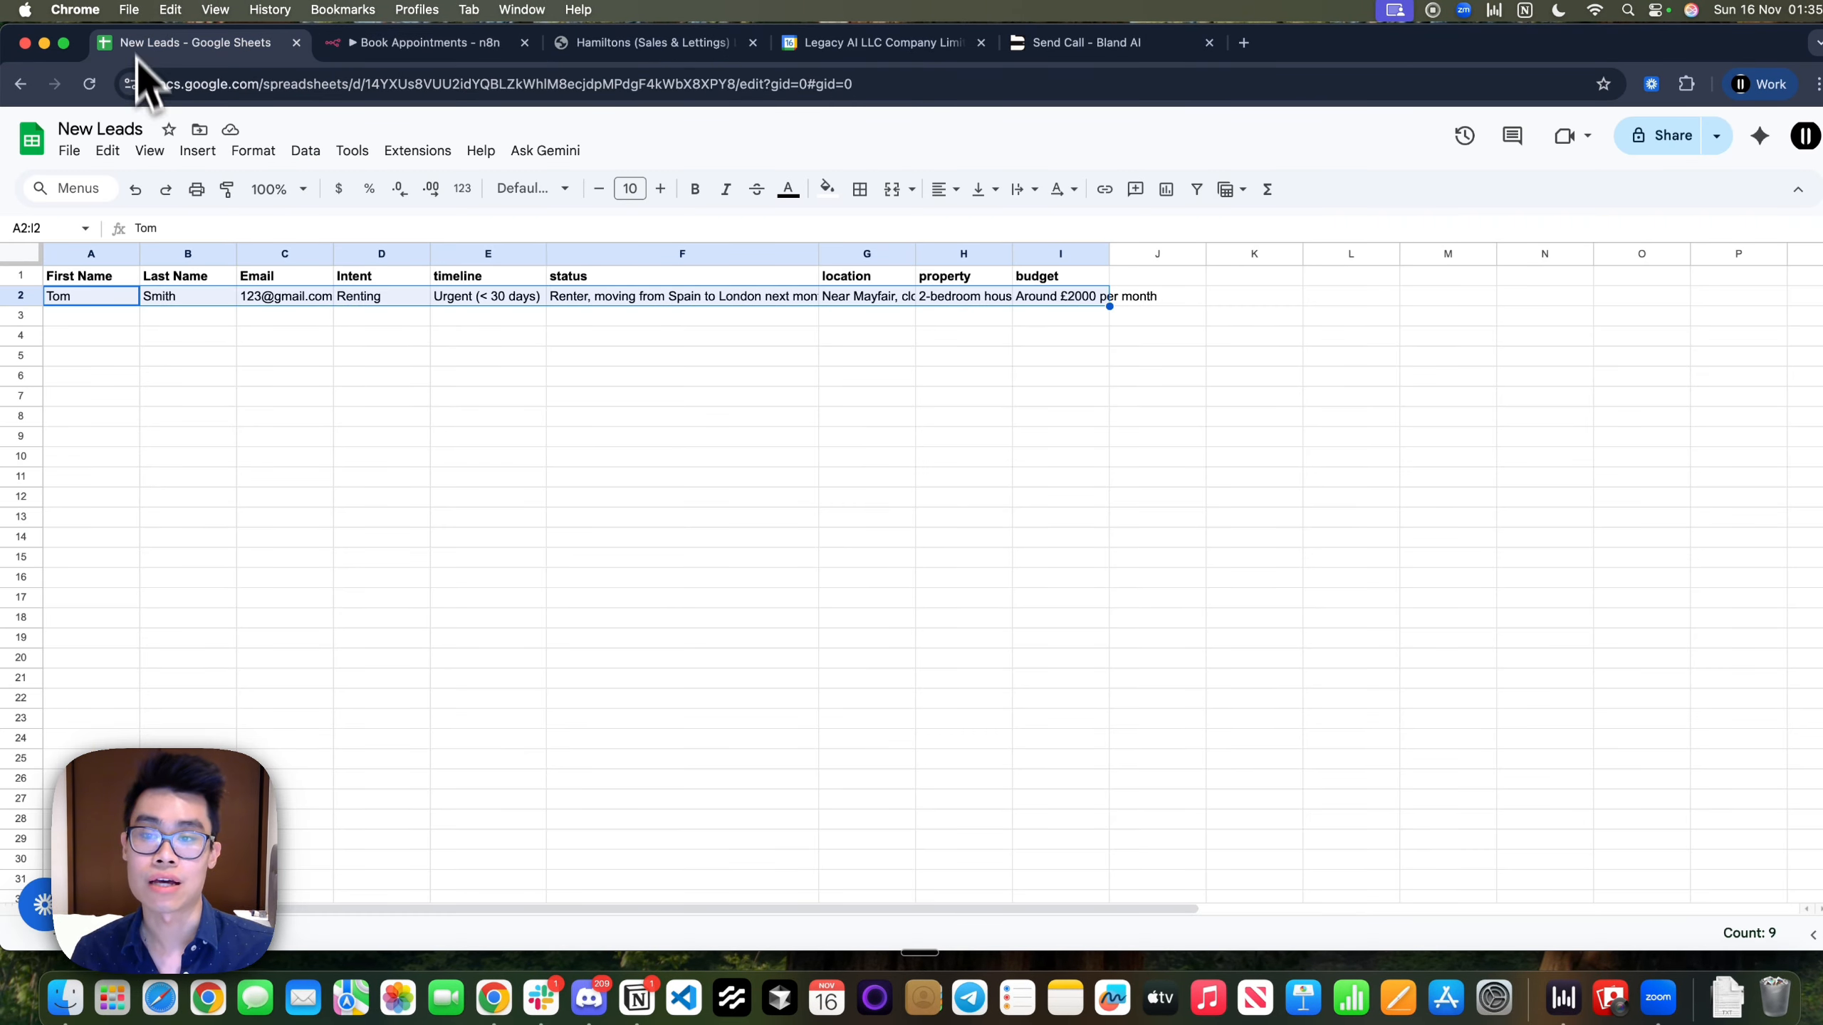
{"action": "left_click", "coordinate": [374, 50]}
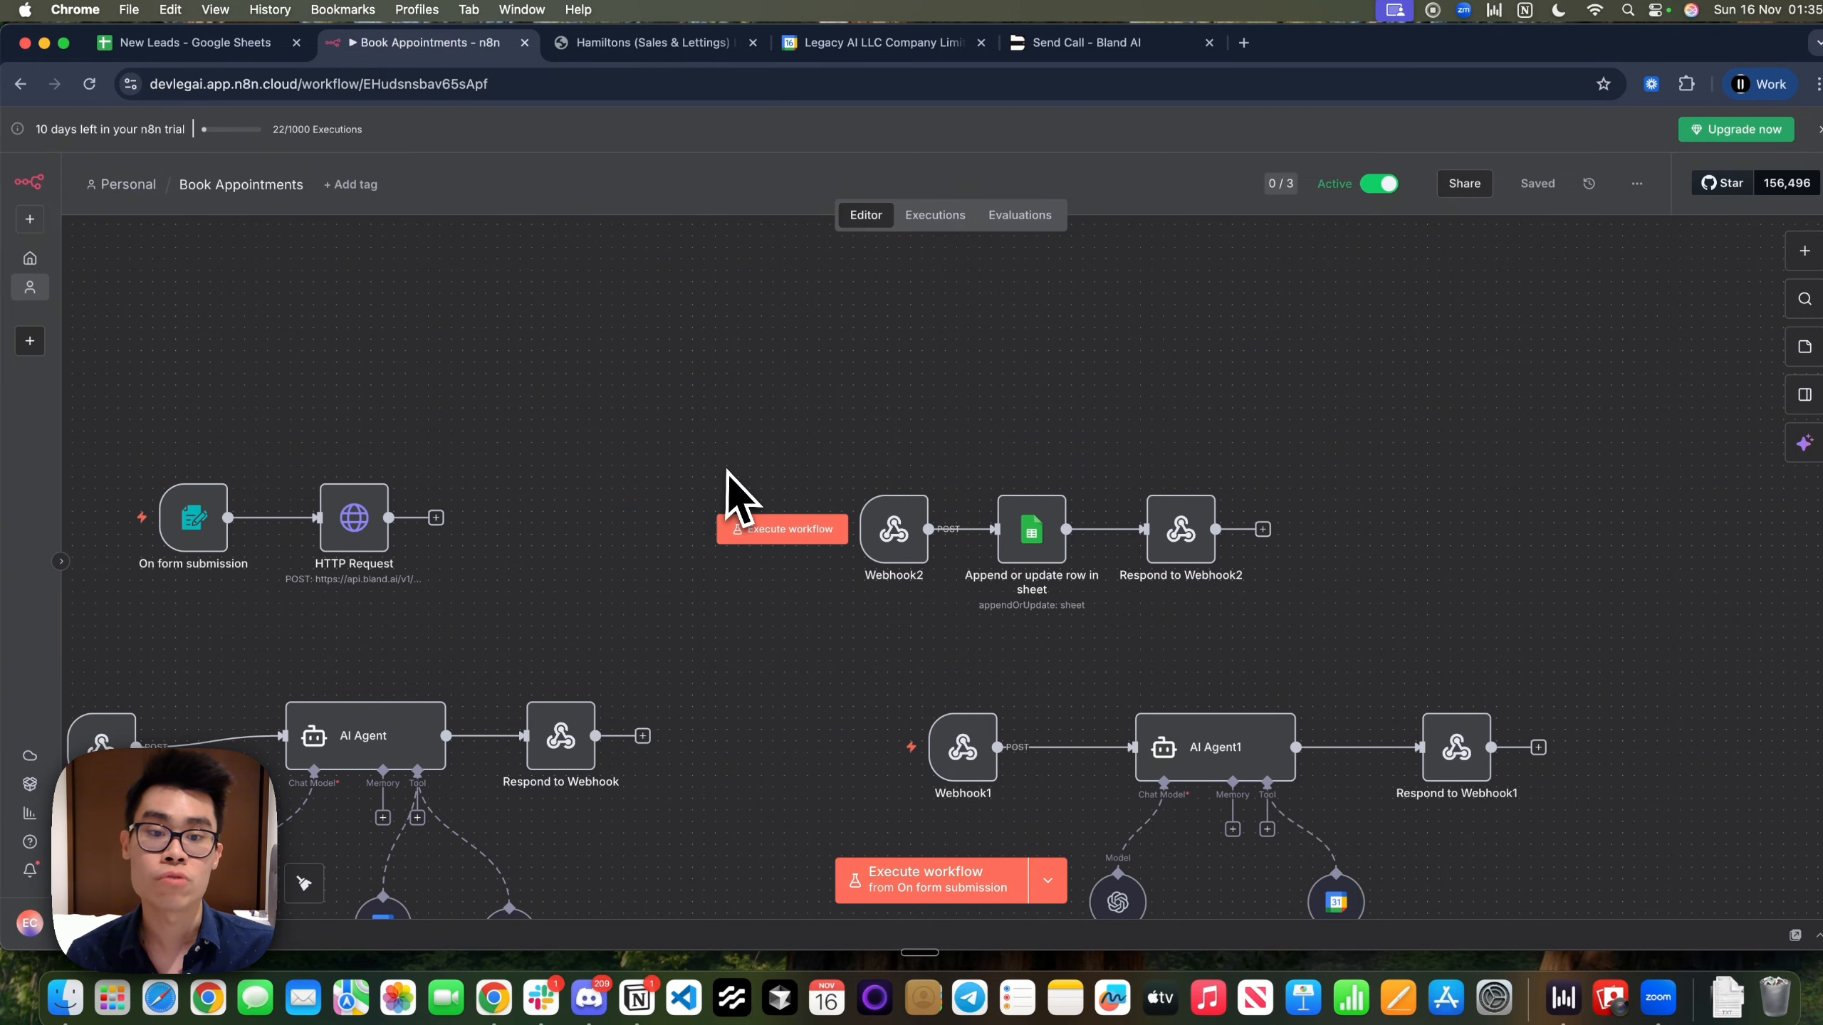
Look through the Send Call docs and Hamiltons contact tabs, then return to the Bland AI pathway
{"action": "scroll", "coordinate": [710, 474], "scroll_direction": "left", "scroll_amount": 3}
{"action": "scroll", "coordinate": [711, 475], "scroll_direction": "down", "scroll_amount": 2}
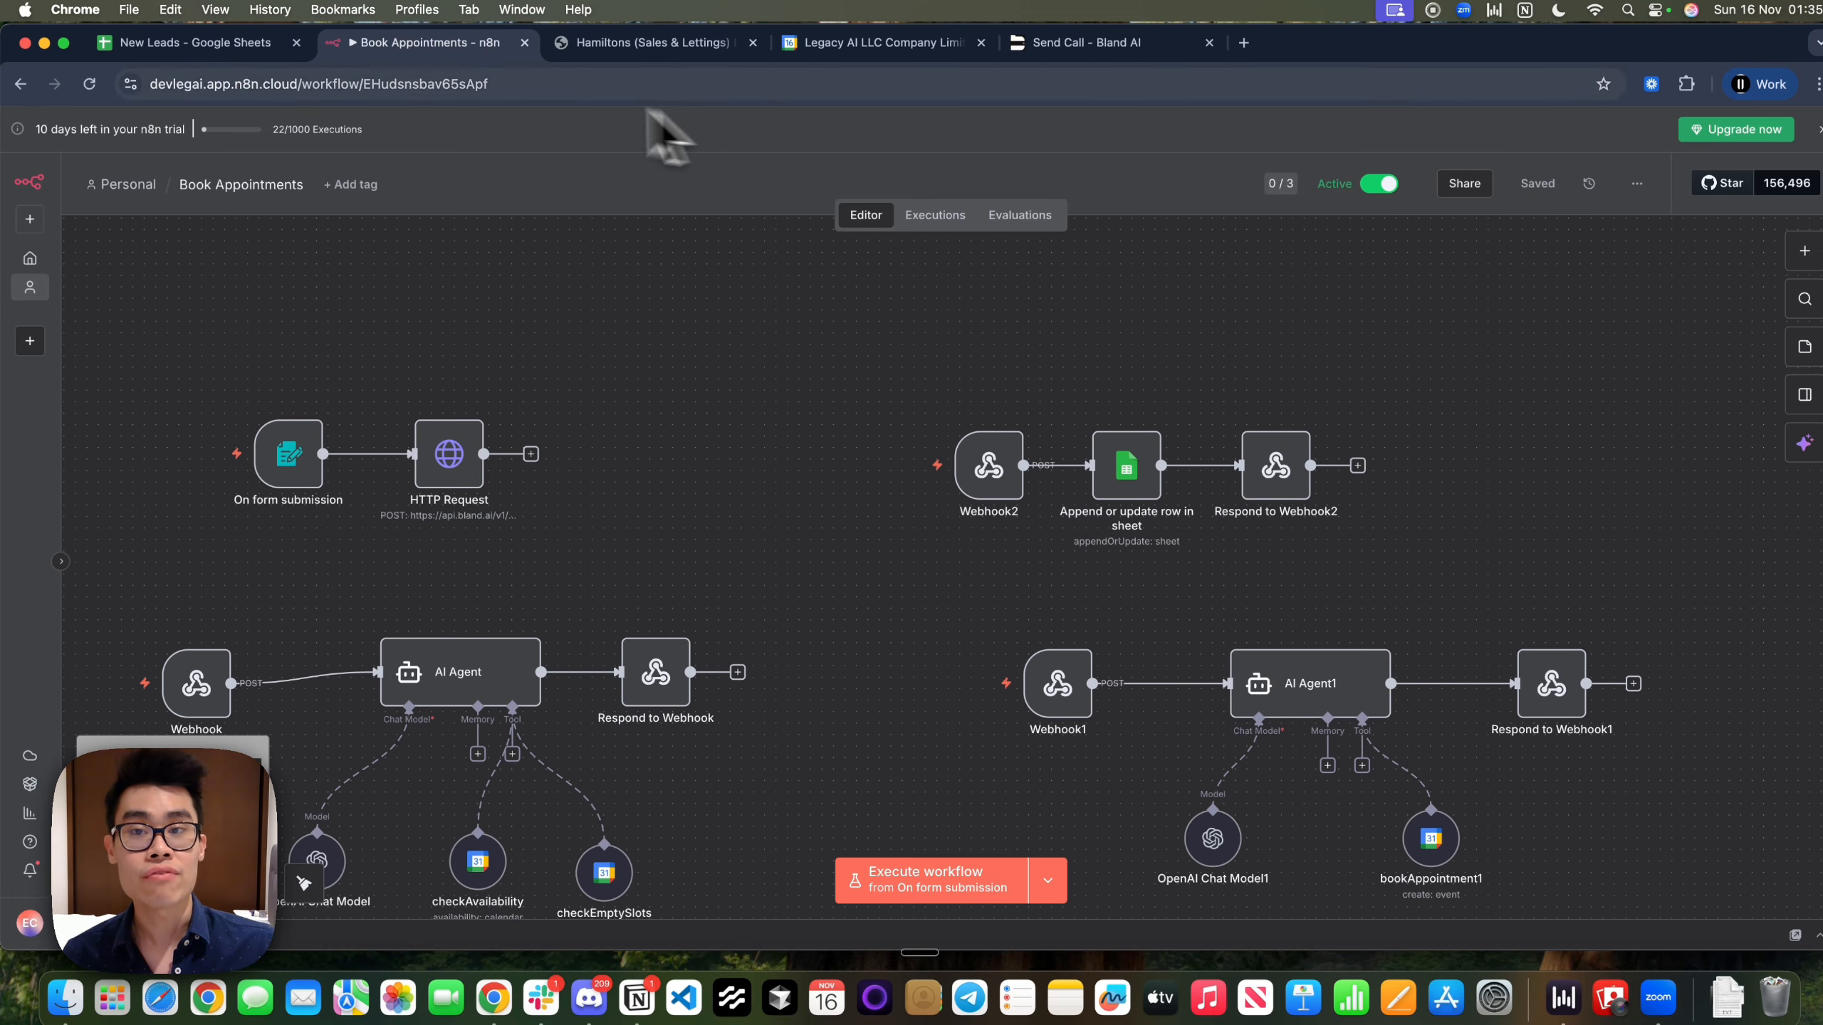
{"action": "left_click", "coordinate": [1037, 45]}
{"action": "left_click", "coordinate": [681, 48]}
{"action": "scroll", "coordinate": [961, 664], "scroll_direction": "down", "scroll_amount": 1}
{"action": "left_click", "coordinate": [425, 48]}
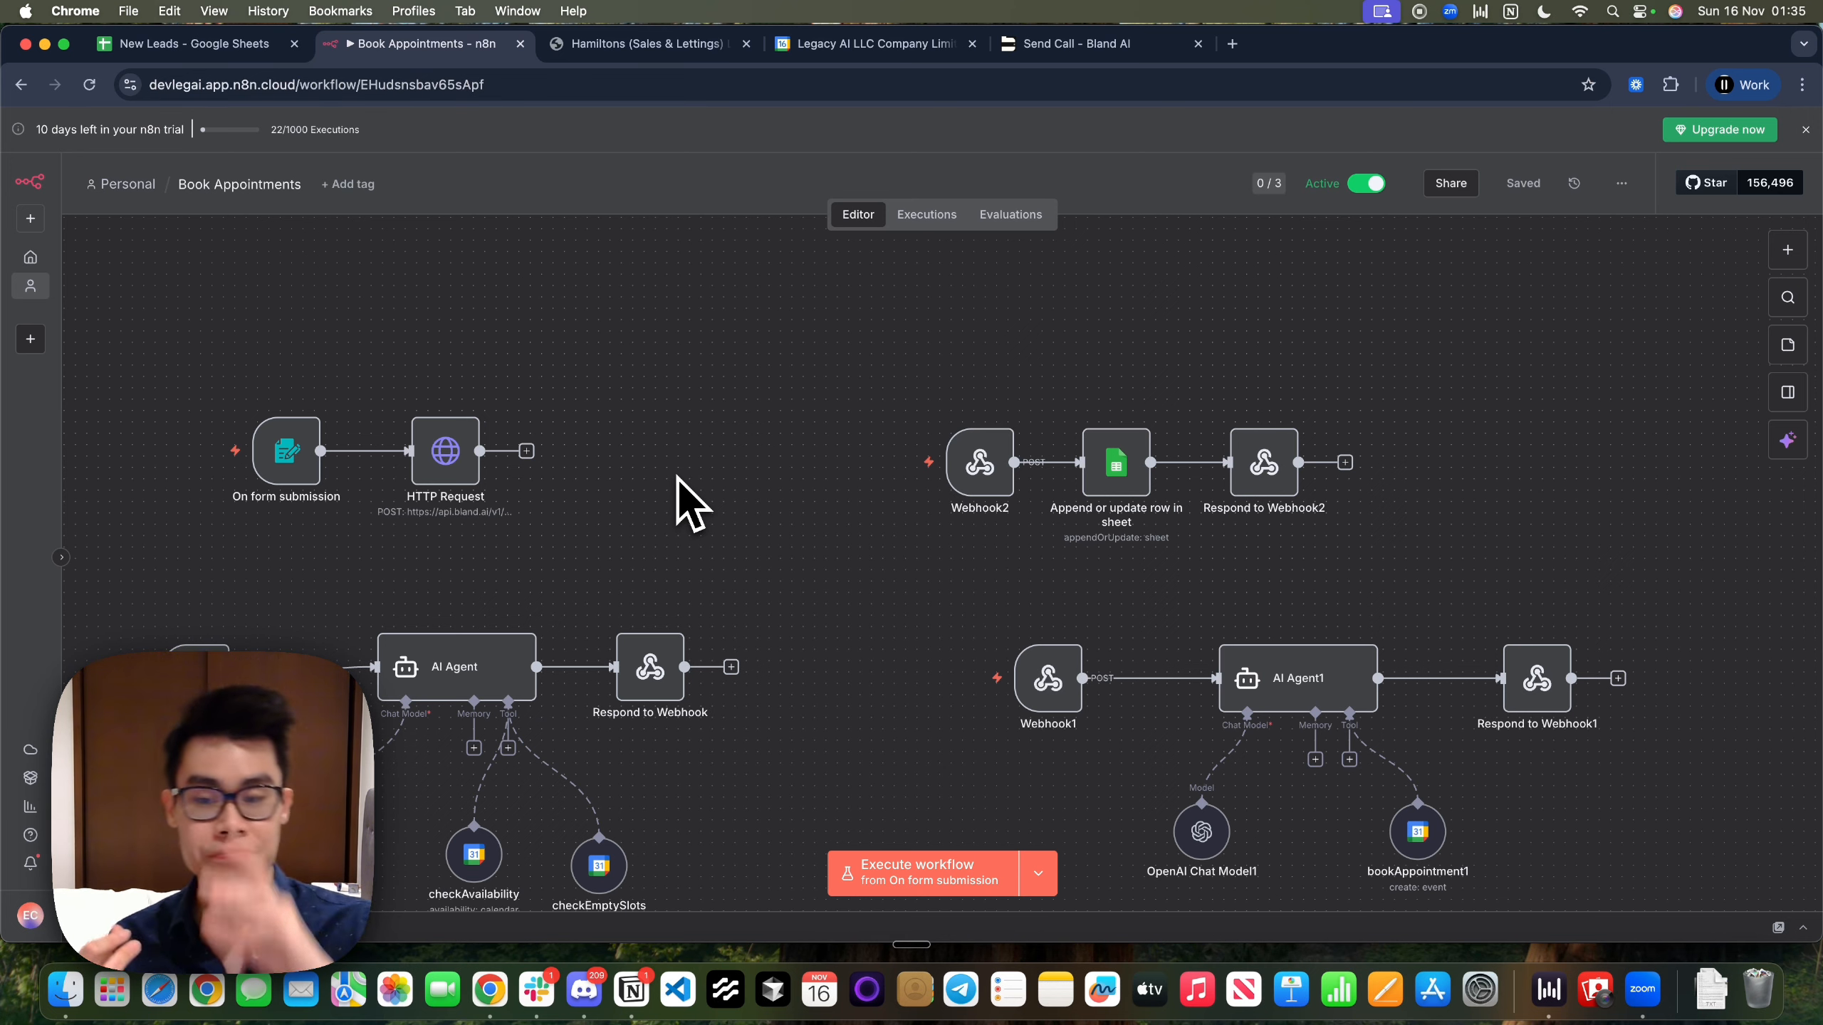
{"action": "key", "text": "ctrl+Left"}
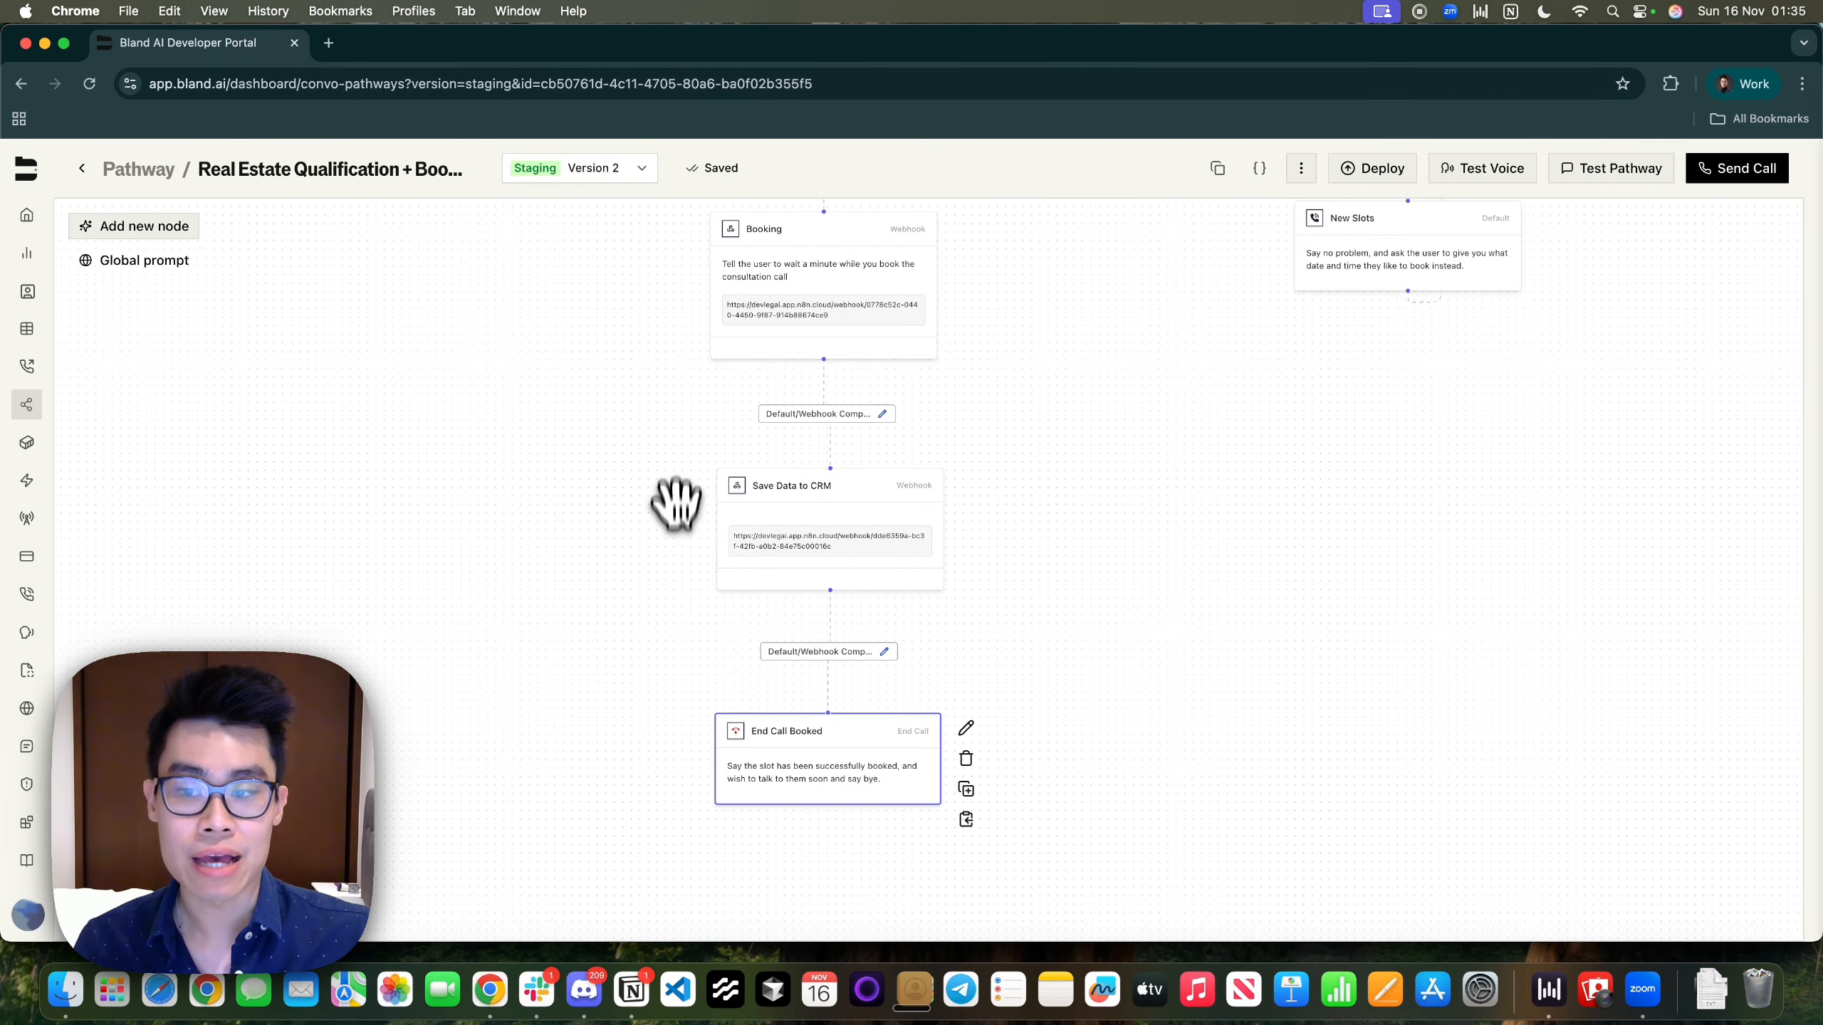
Zoom and pan the canvas to reveal the FAQ Agent node beside Ask if they are free and Discovery
{"action": "scroll", "coordinate": [676, 567], "scroll_direction": "down", "scroll_amount": 5}
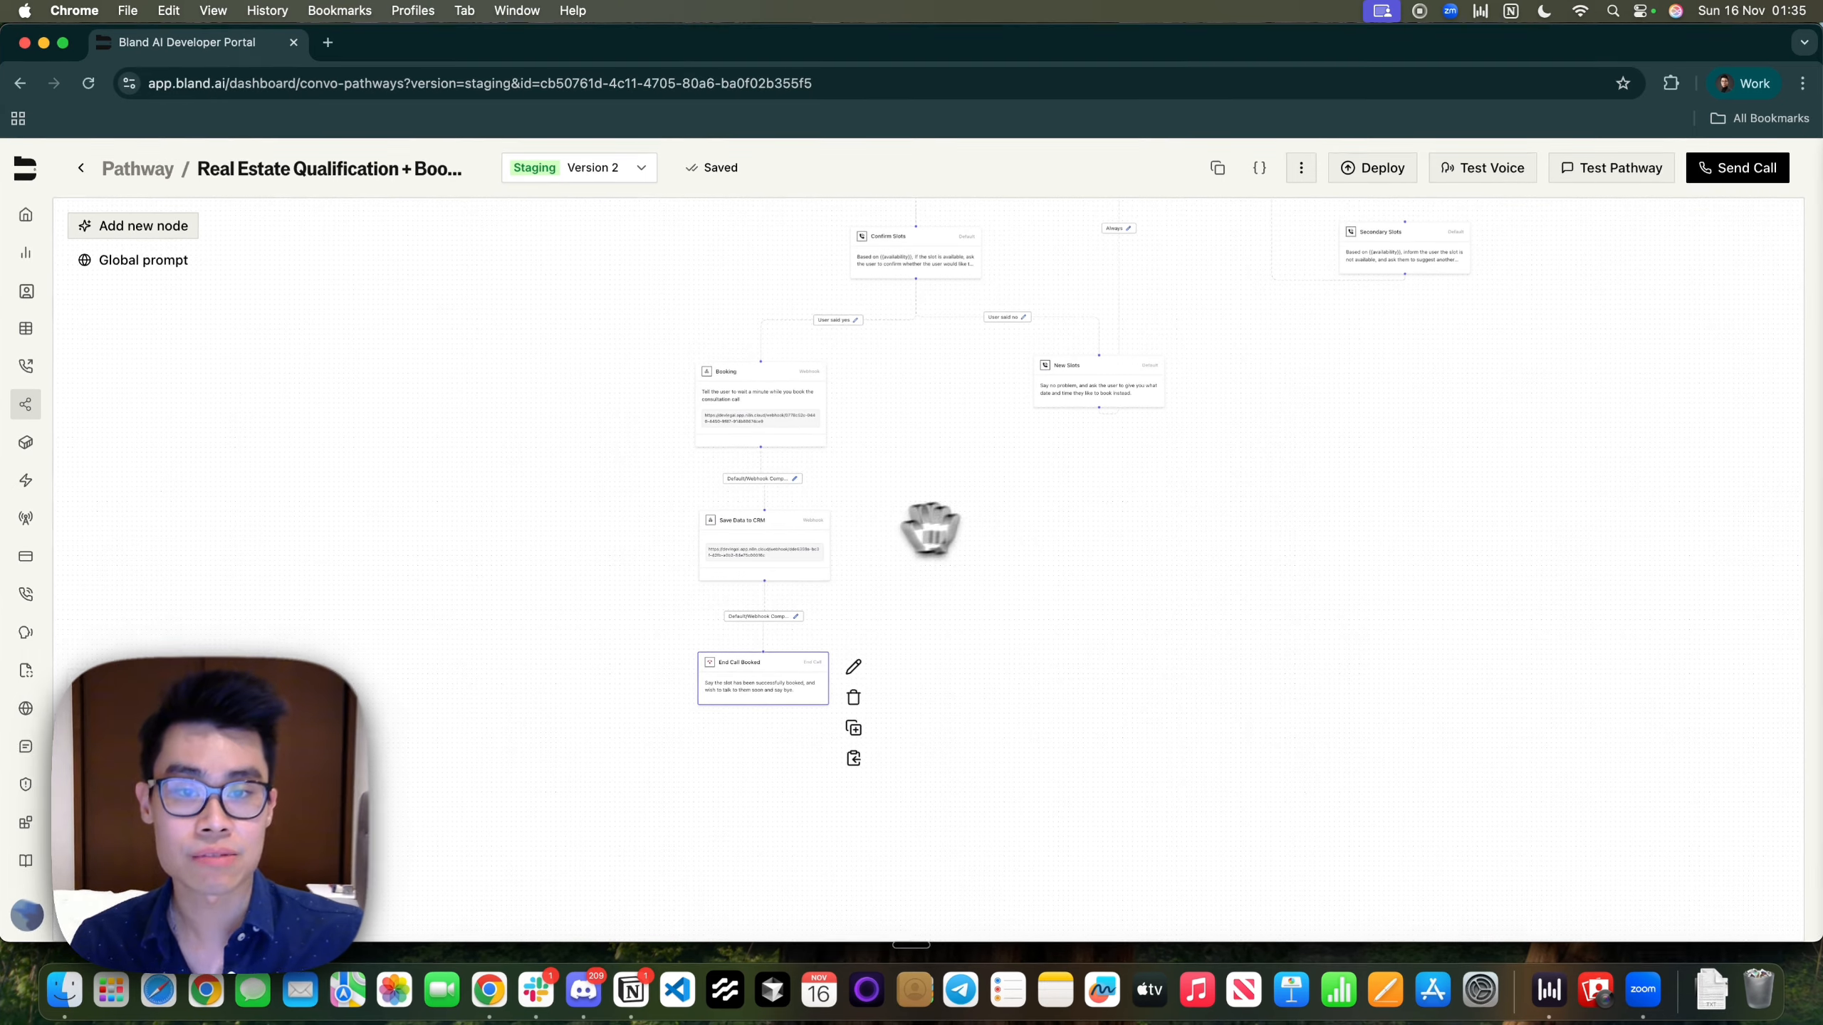
{"action": "left_click_drag", "start_coordinate": [1464, 388], "coordinate": [1228, 586]}
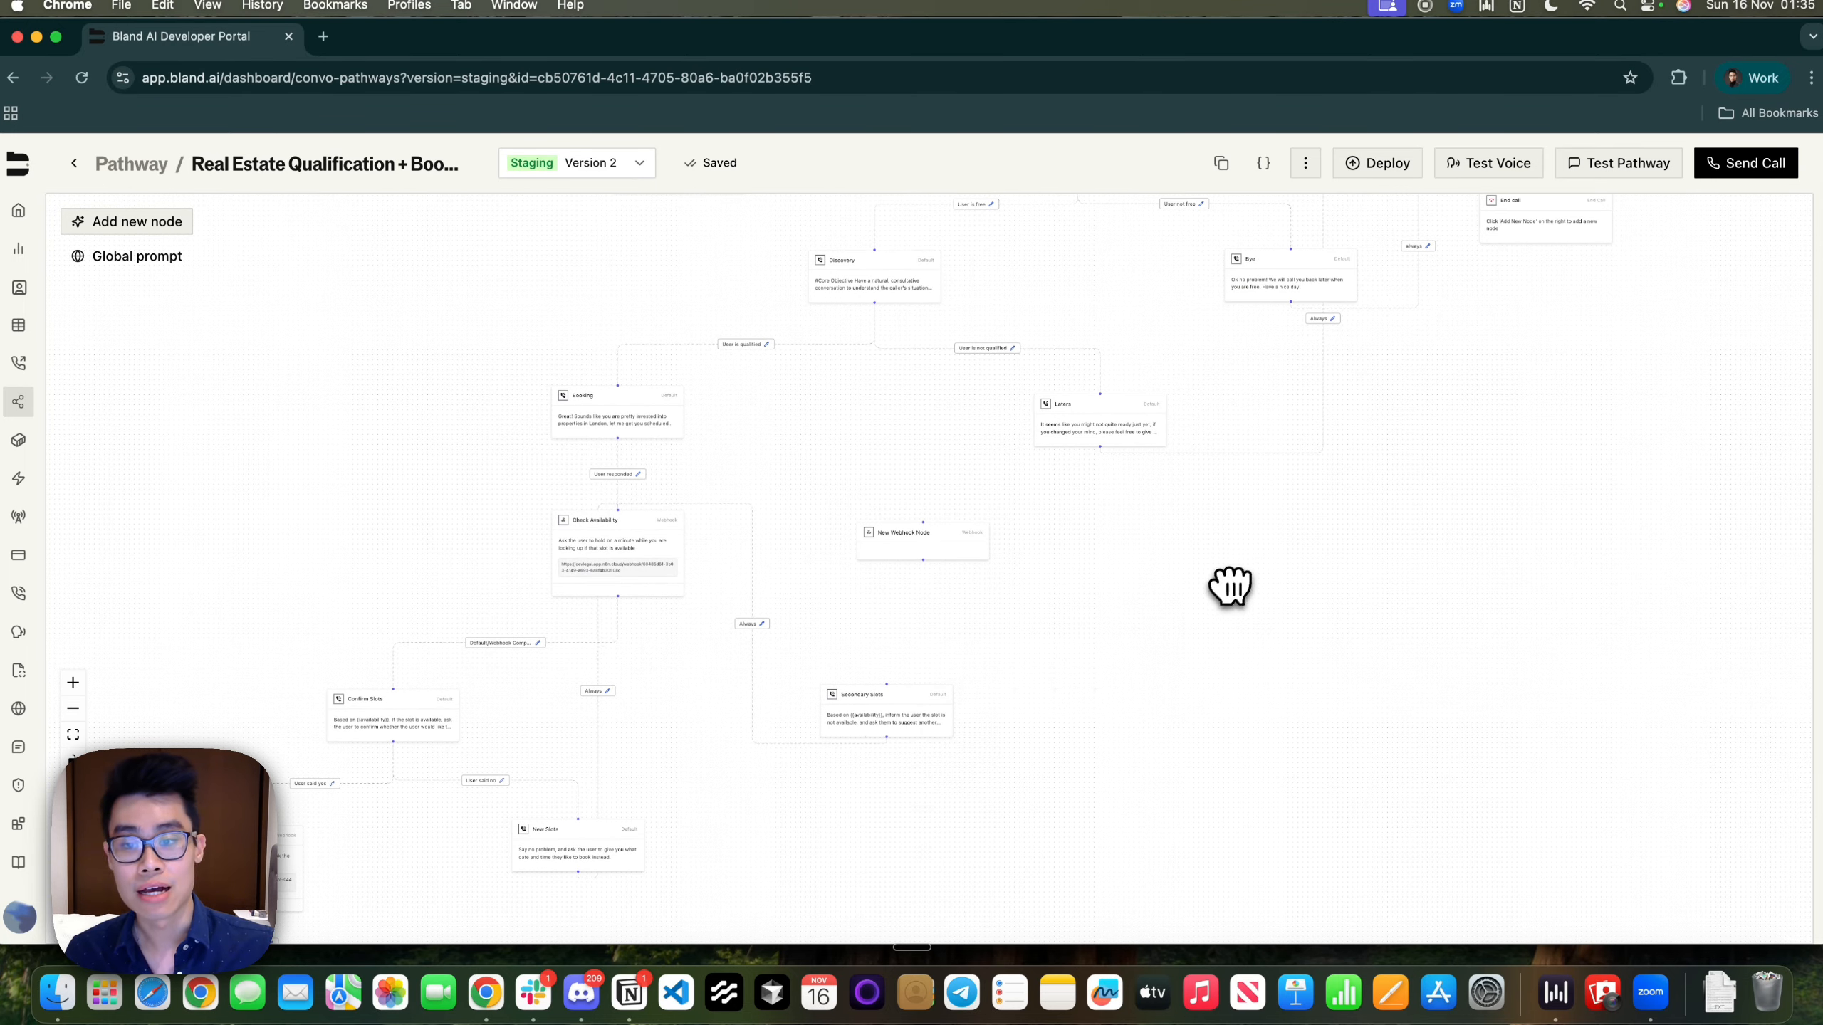
{"action": "scroll", "coordinate": [484, 754], "scroll_direction": "up", "scroll_amount": 5}
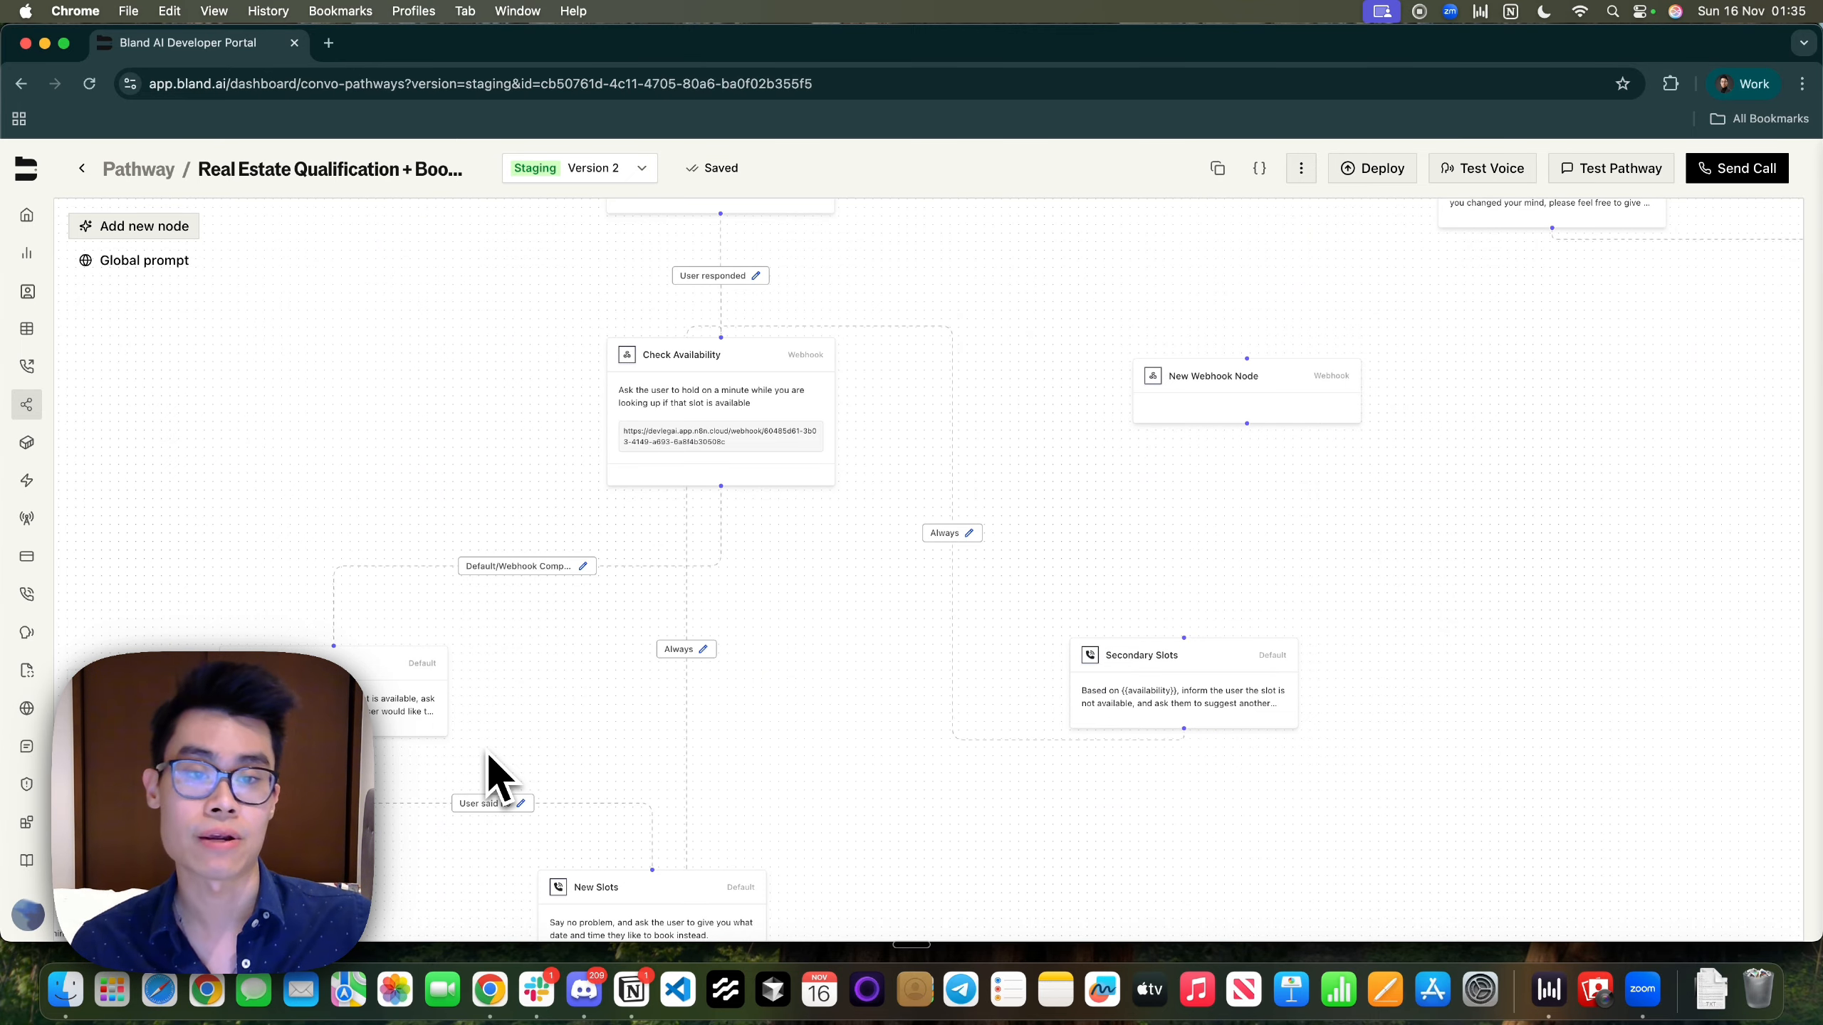
{"action": "left_click_drag", "start_coordinate": [1021, 346], "coordinate": [757, 919]}
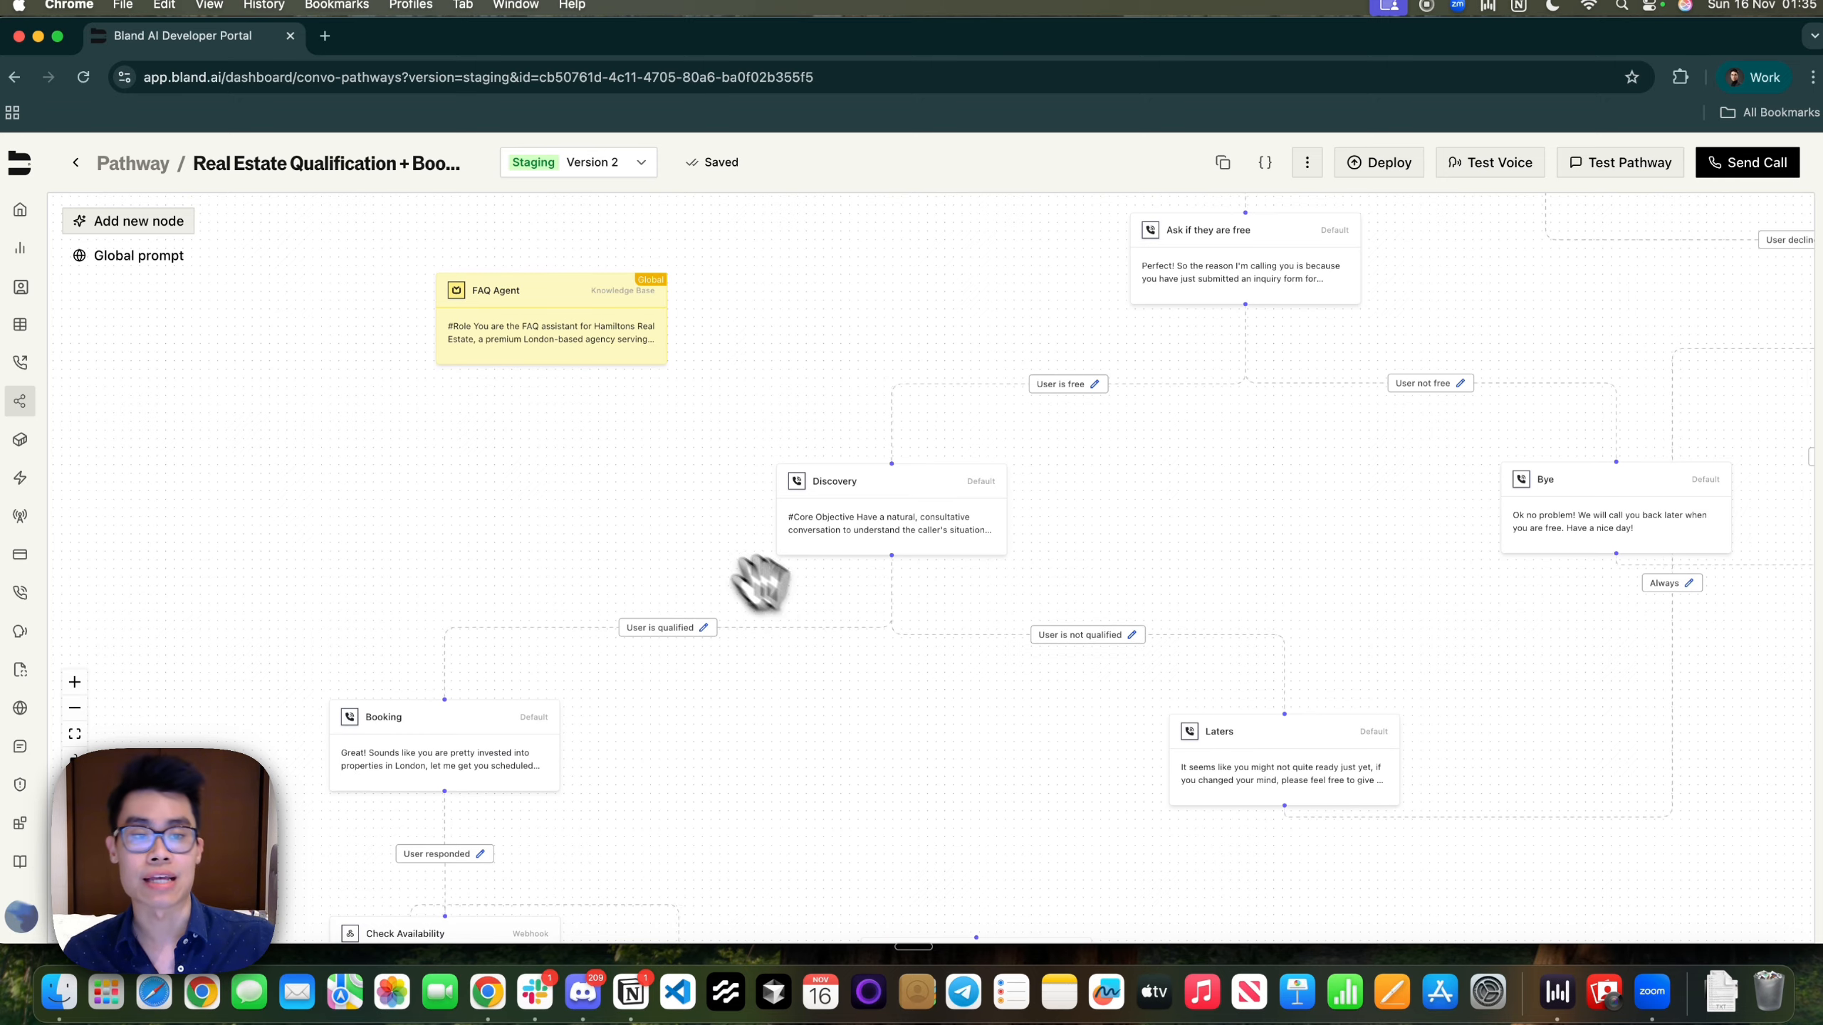
{"action": "scroll", "coordinate": [610, 491], "scroll_direction": "down", "scroll_amount": 2}
{"action": "scroll", "coordinate": [610, 491], "scroll_direction": "up", "scroll_amount": 3}
{"action": "scroll", "coordinate": [680, 777], "scroll_direction": "up", "scroll_amount": 3}
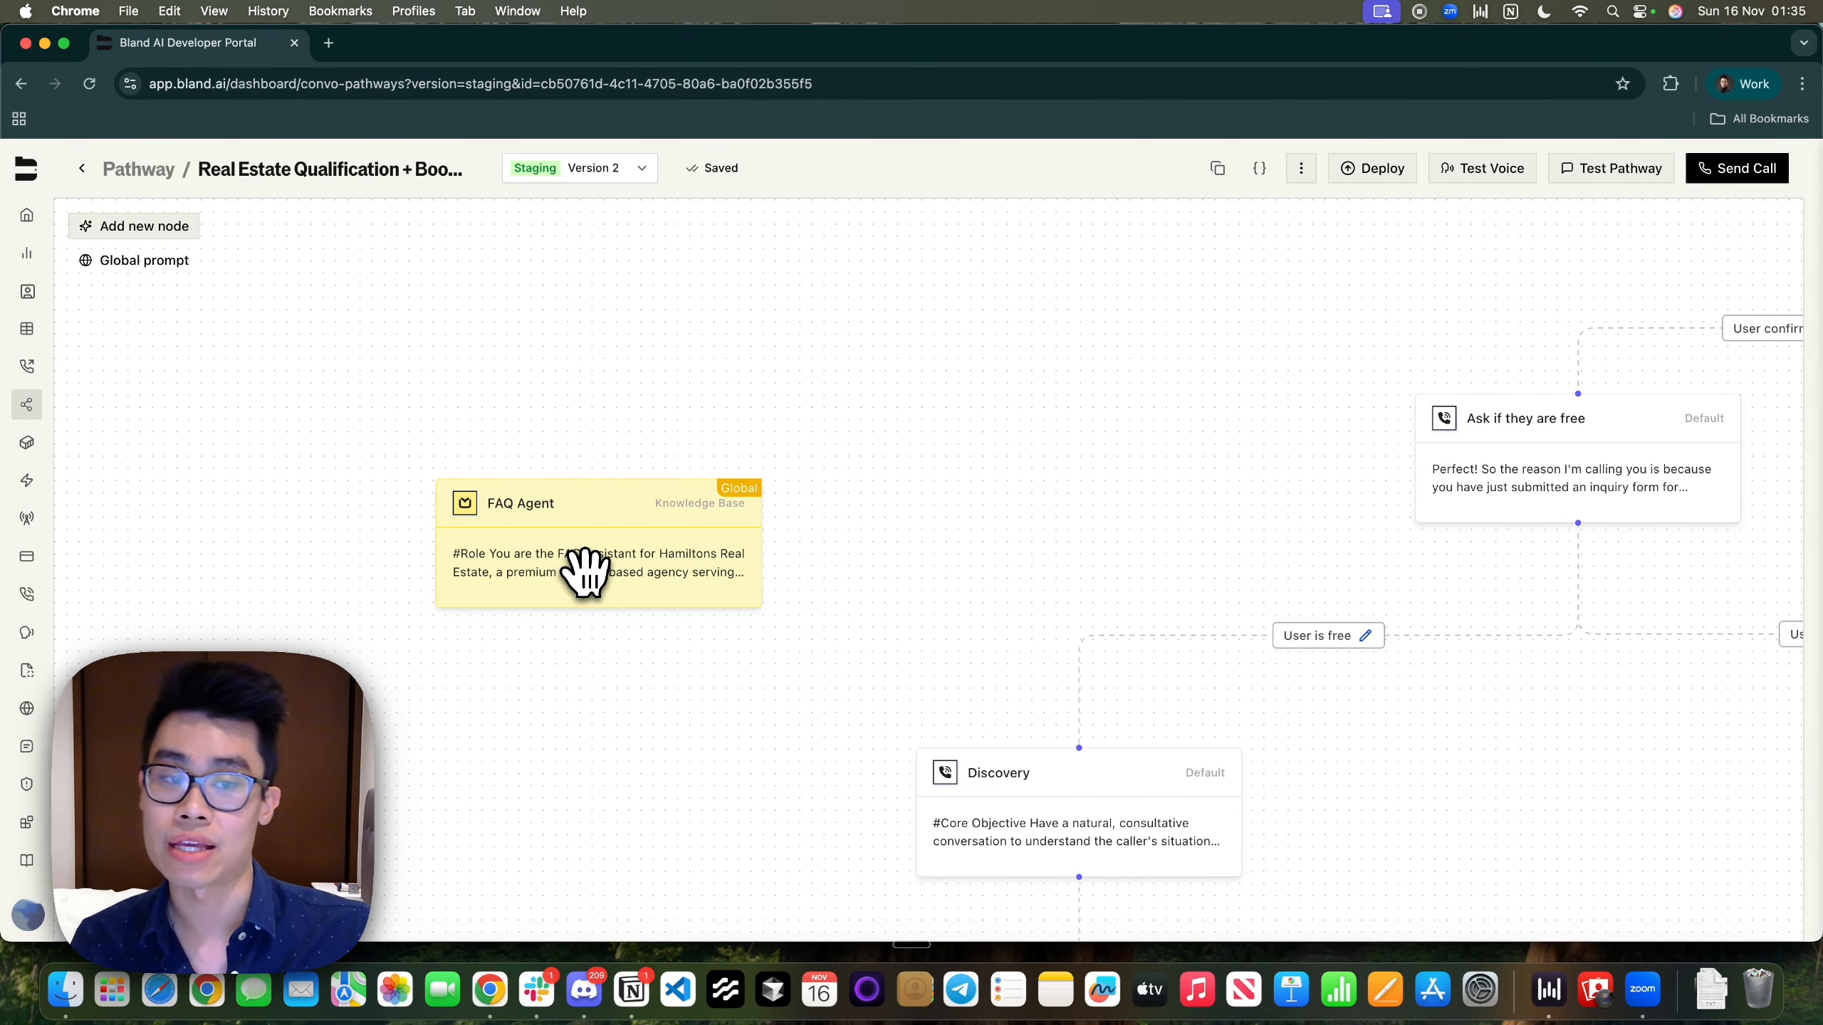
{"action": "scroll", "coordinate": [802, 635], "scroll_direction": "down", "scroll_amount": 4}
{"action": "scroll", "coordinate": [830, 639], "scroll_direction": "up", "scroll_amount": 4}
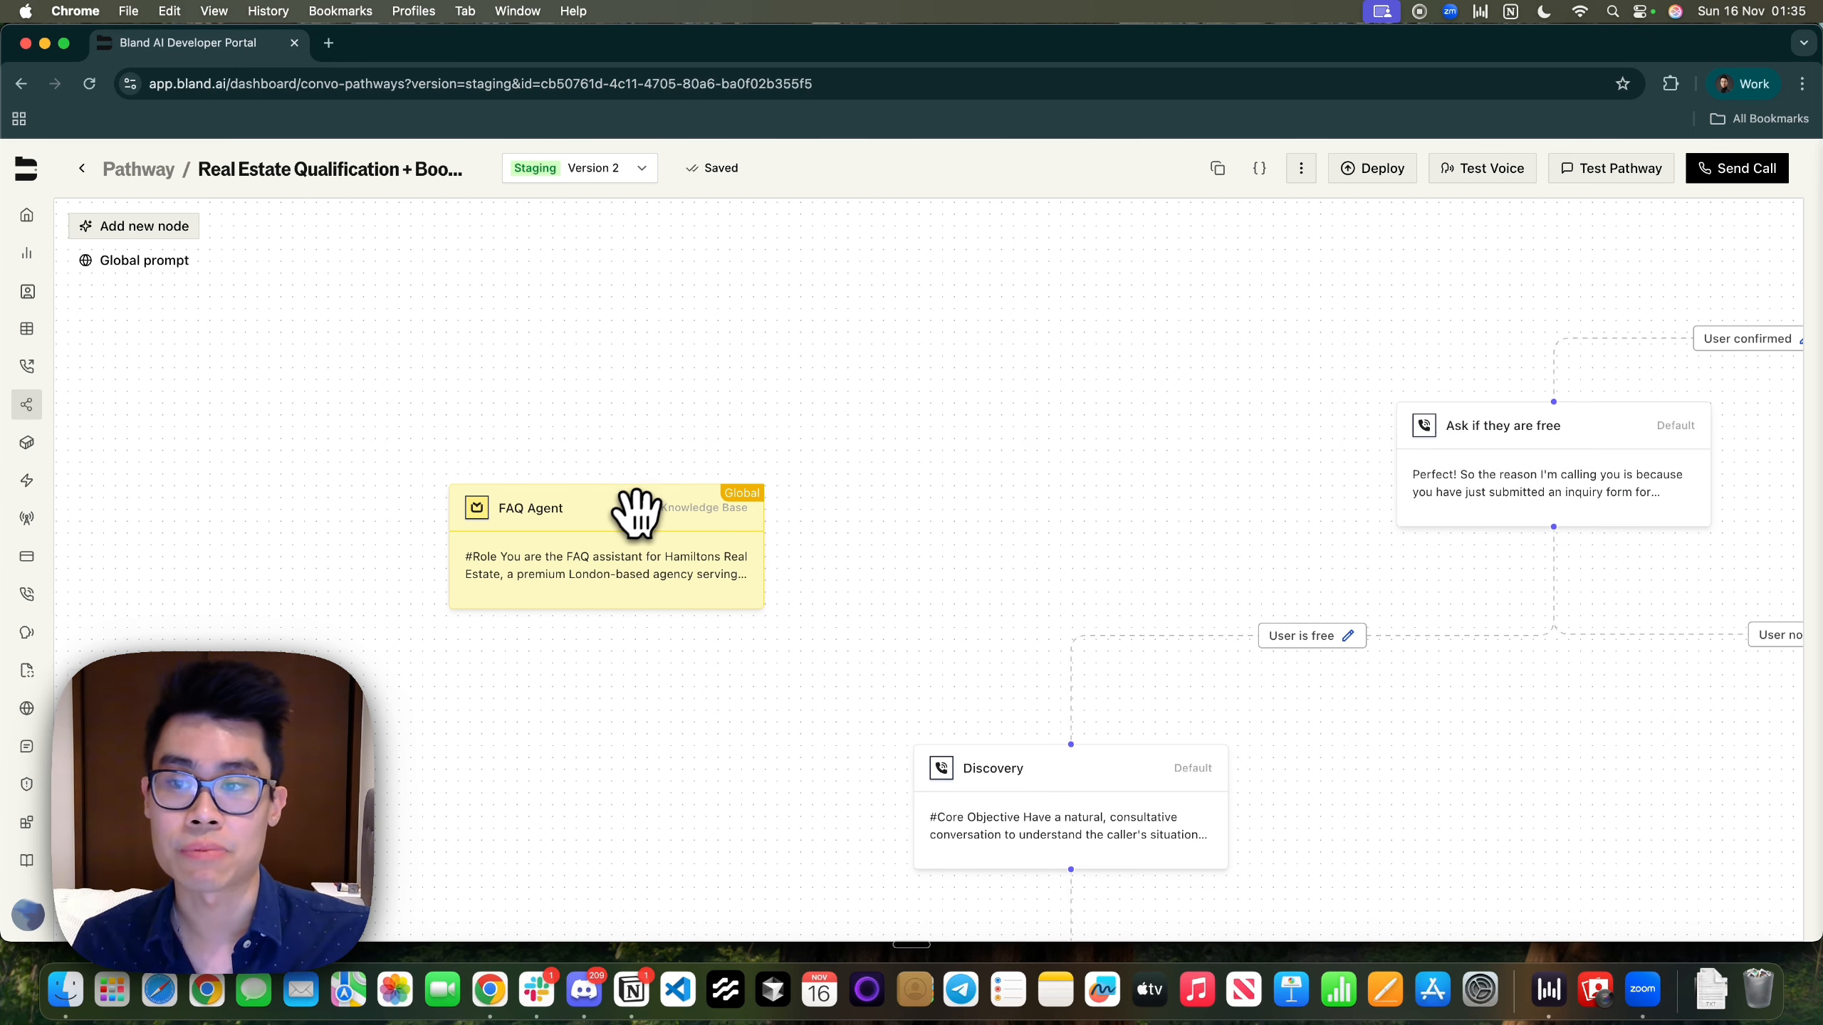
Add a Knowledge Base node, check its attachable knowledge bases, then go to the Knowledge Bases page
{"action": "double_click", "coordinate": [593, 558]}
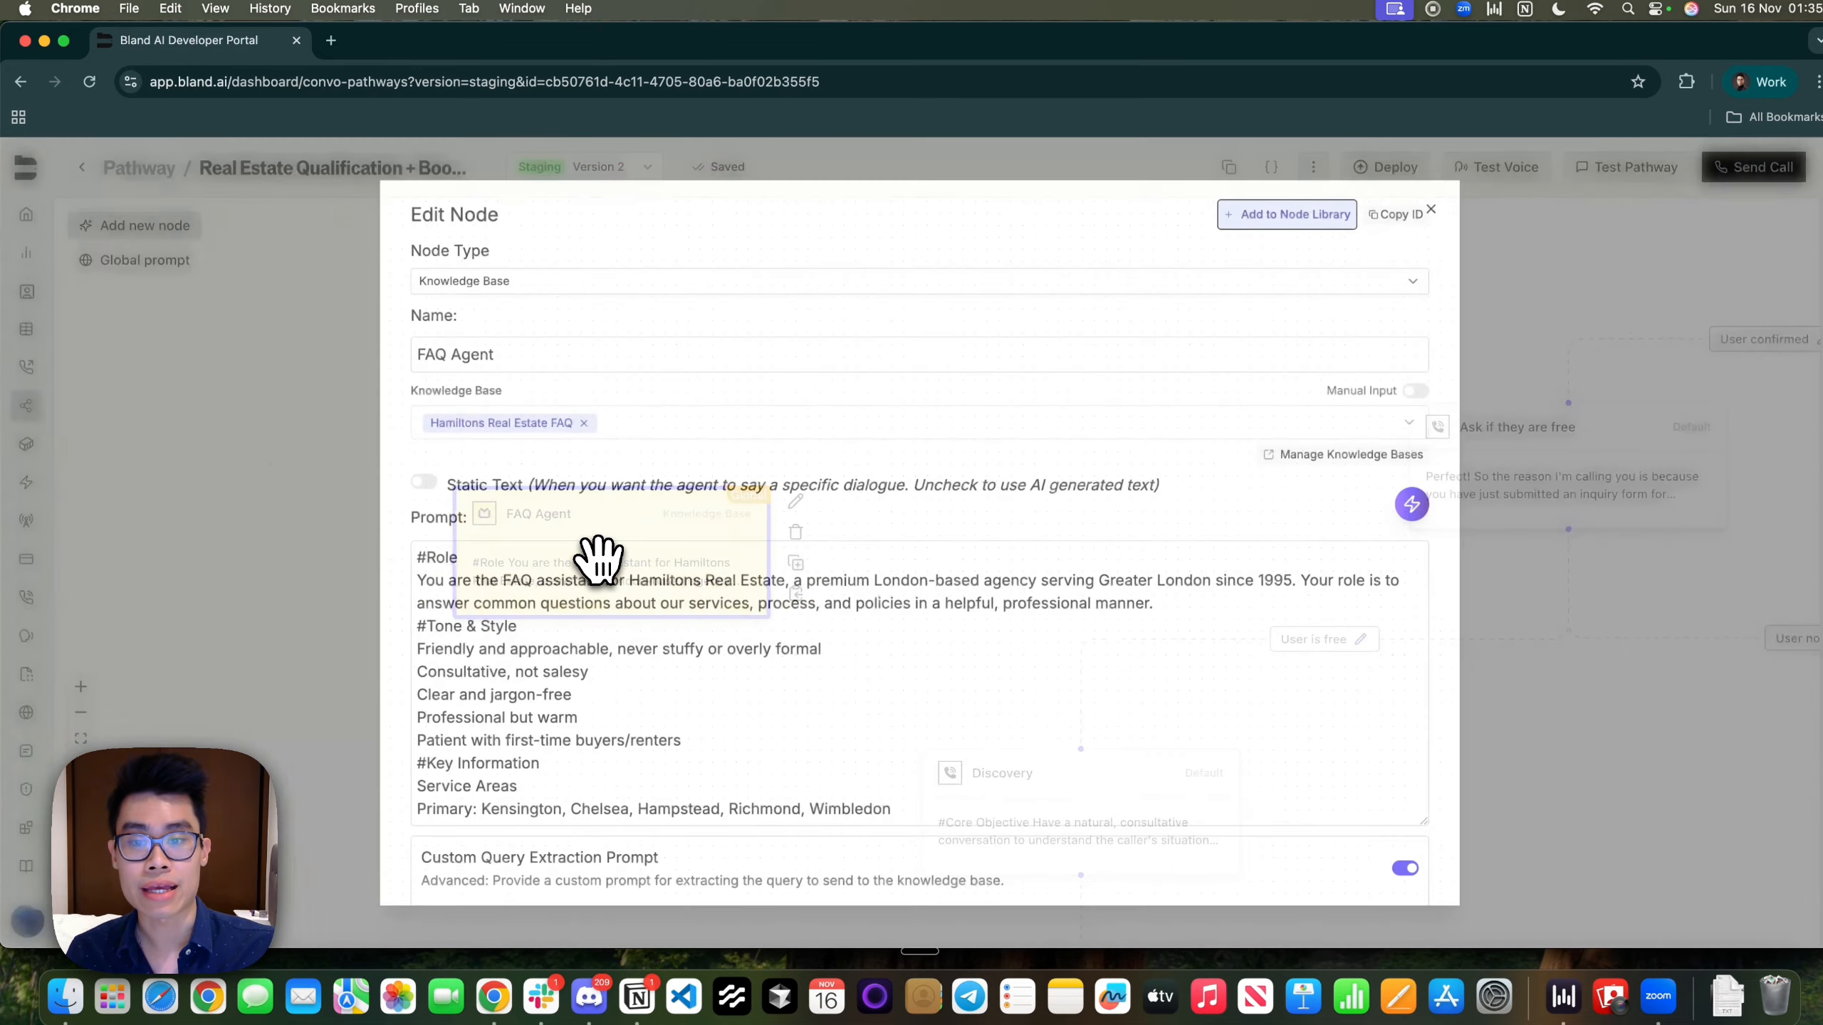
{"action": "left_click", "coordinate": [350, 395]}
{"action": "left_click", "coordinate": [152, 233]}
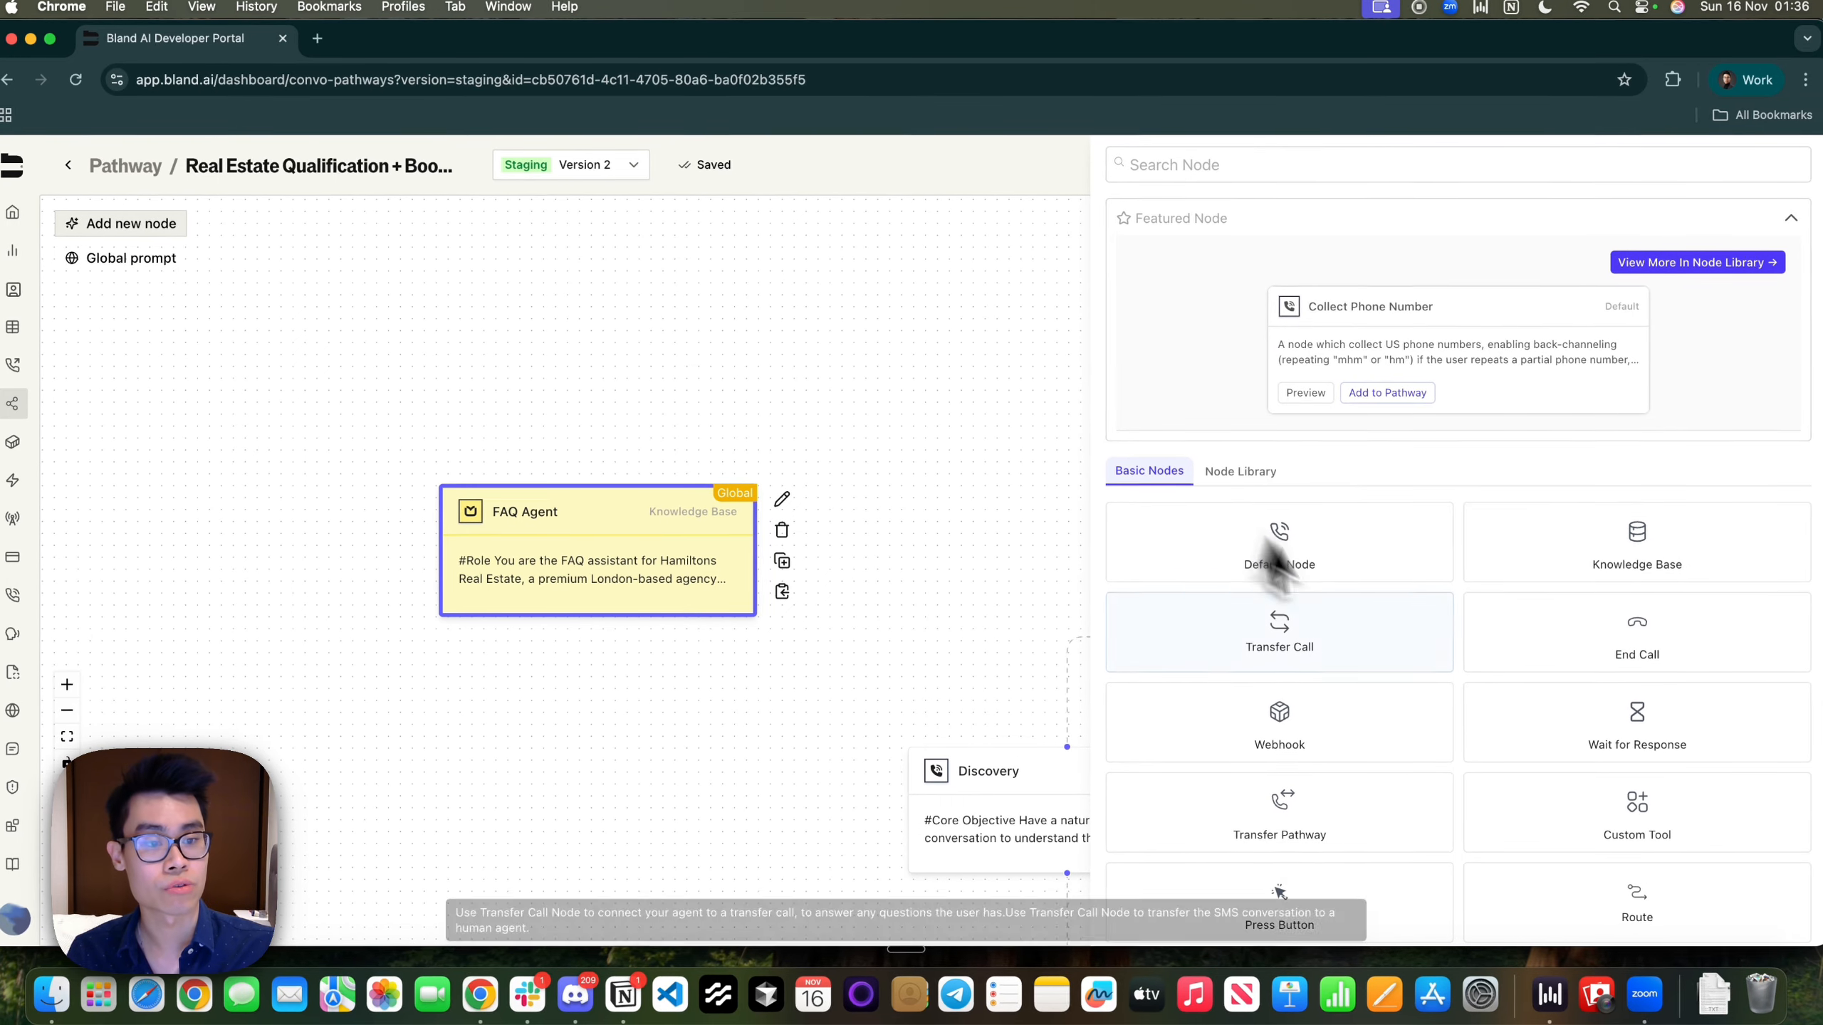
{"action": "left_click", "coordinate": [1665, 575]}
{"action": "double_click", "coordinate": [1049, 560]}
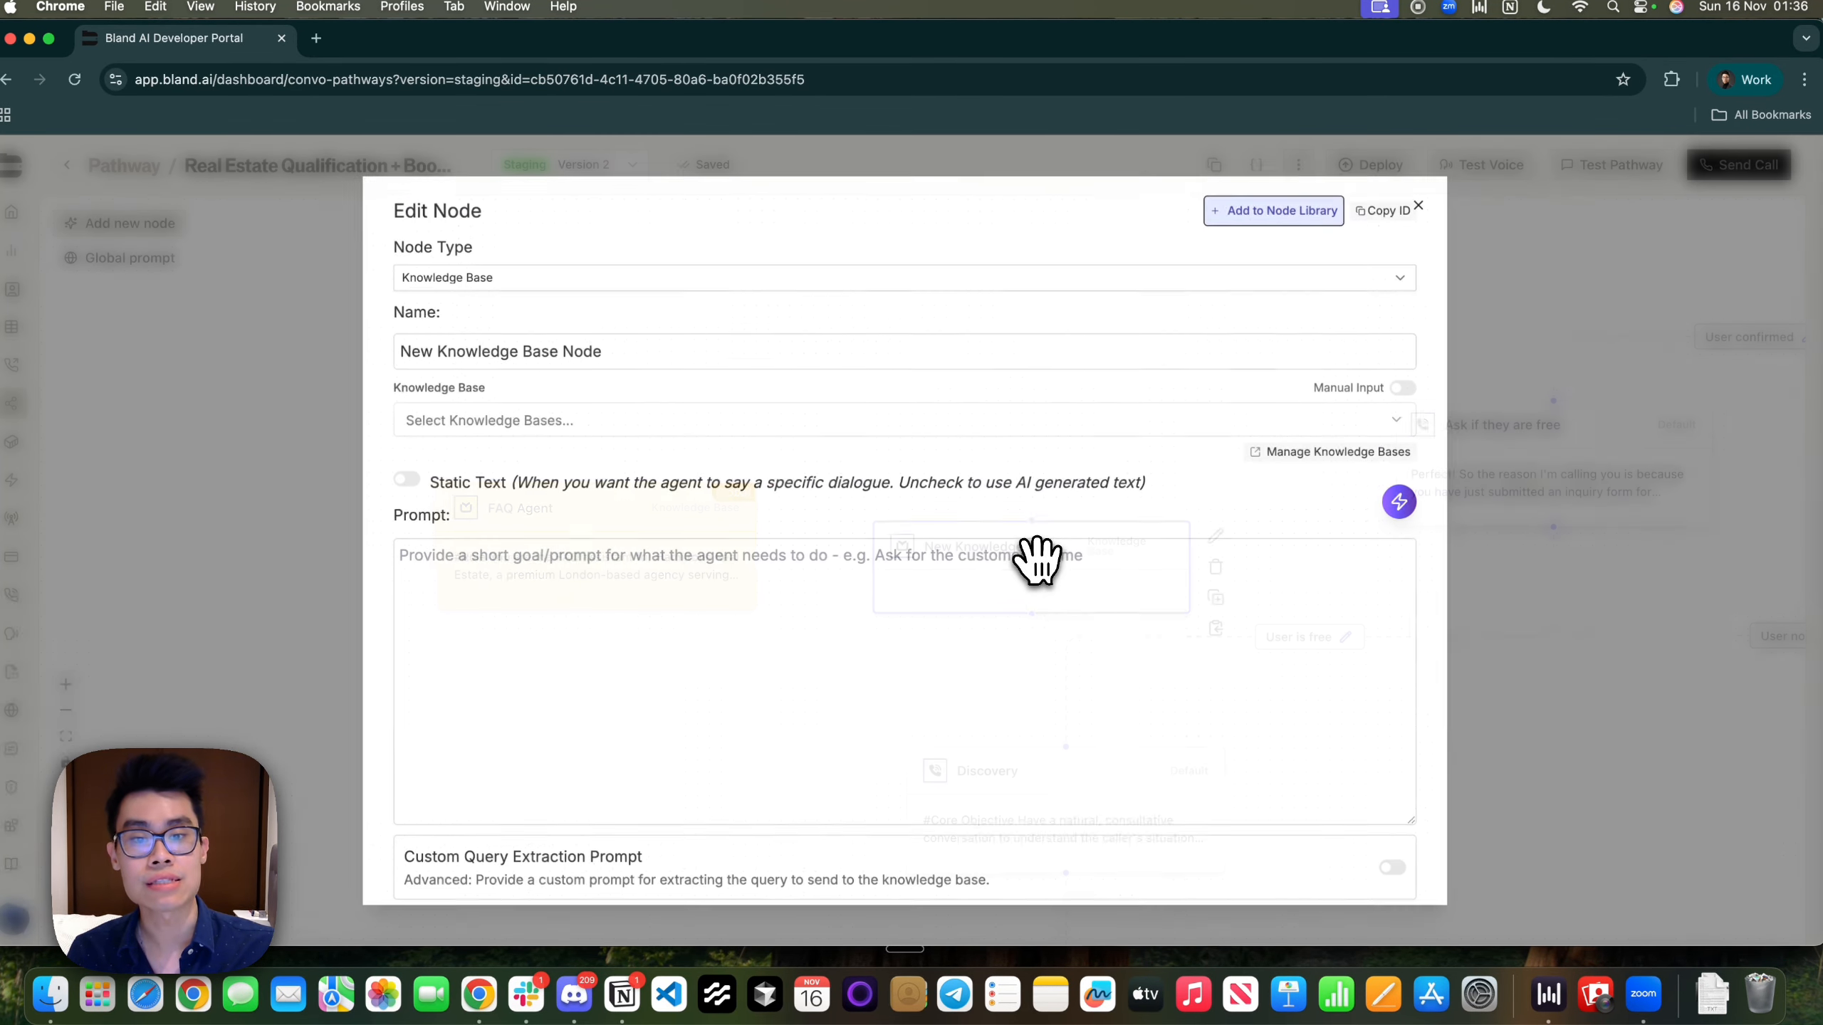
{"action": "left_click", "coordinate": [782, 424]}
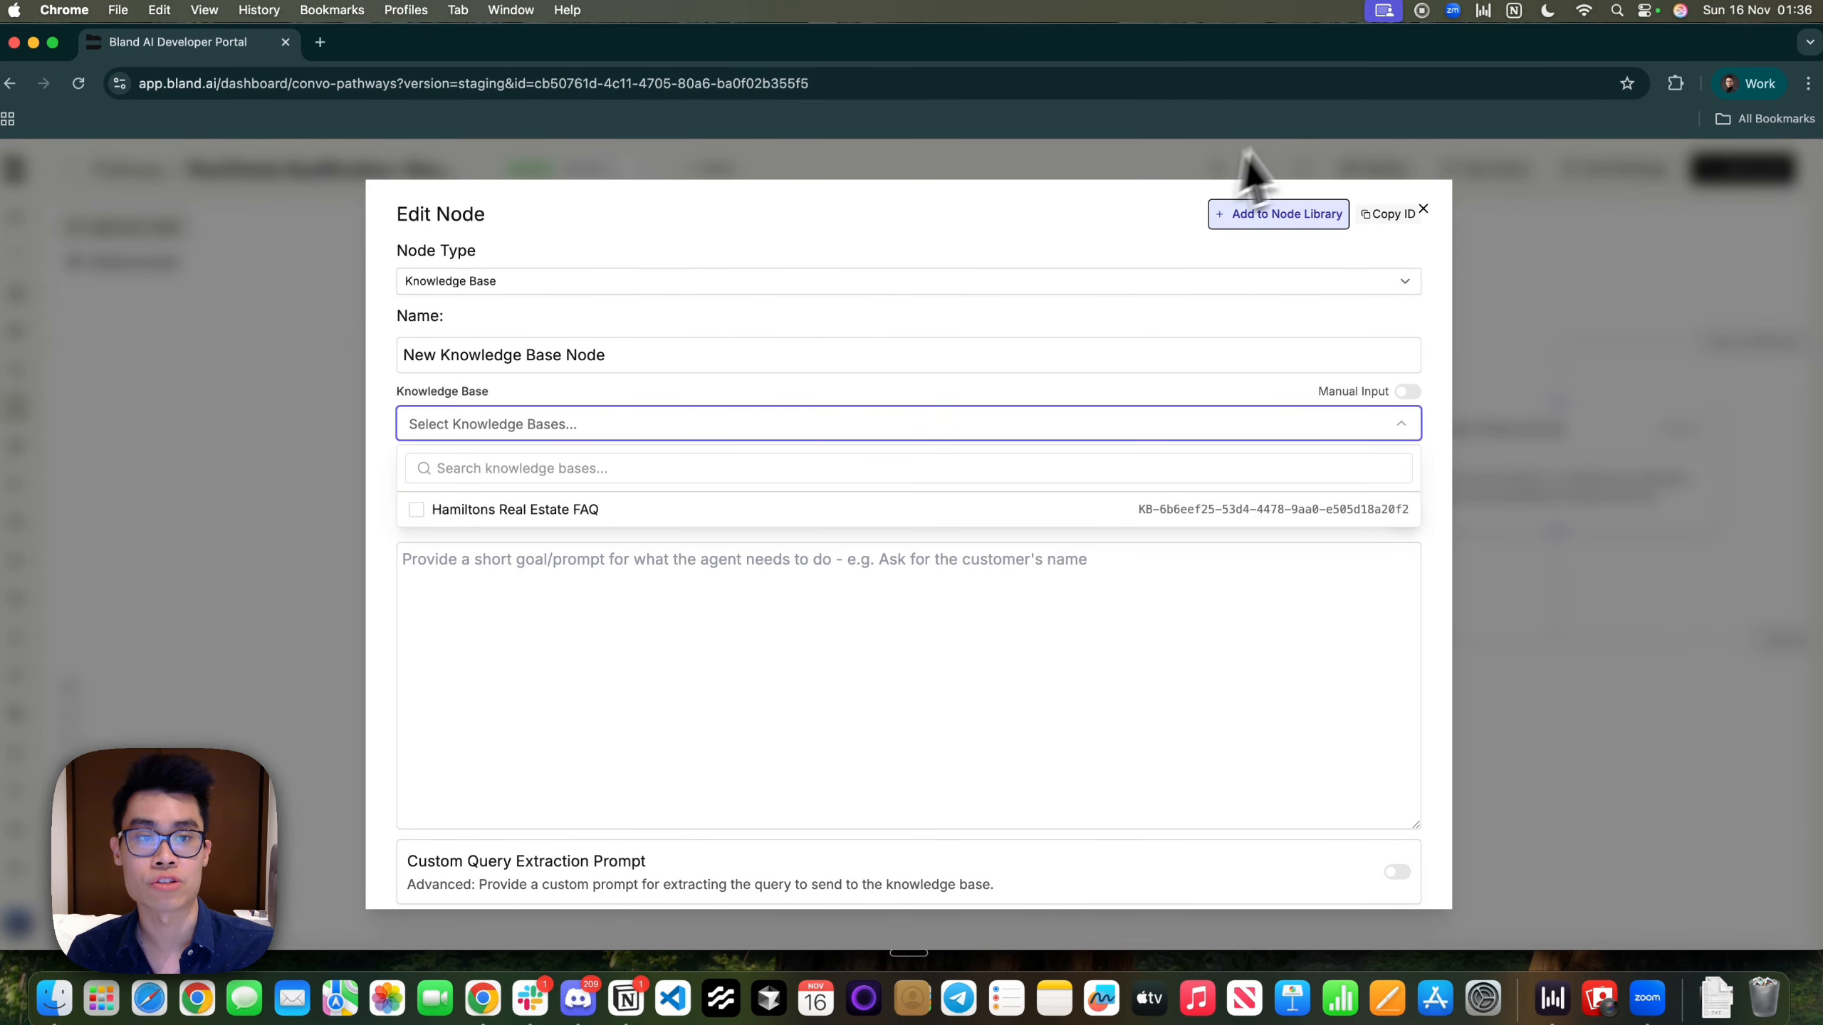
{"action": "left_click", "coordinate": [1424, 210]}
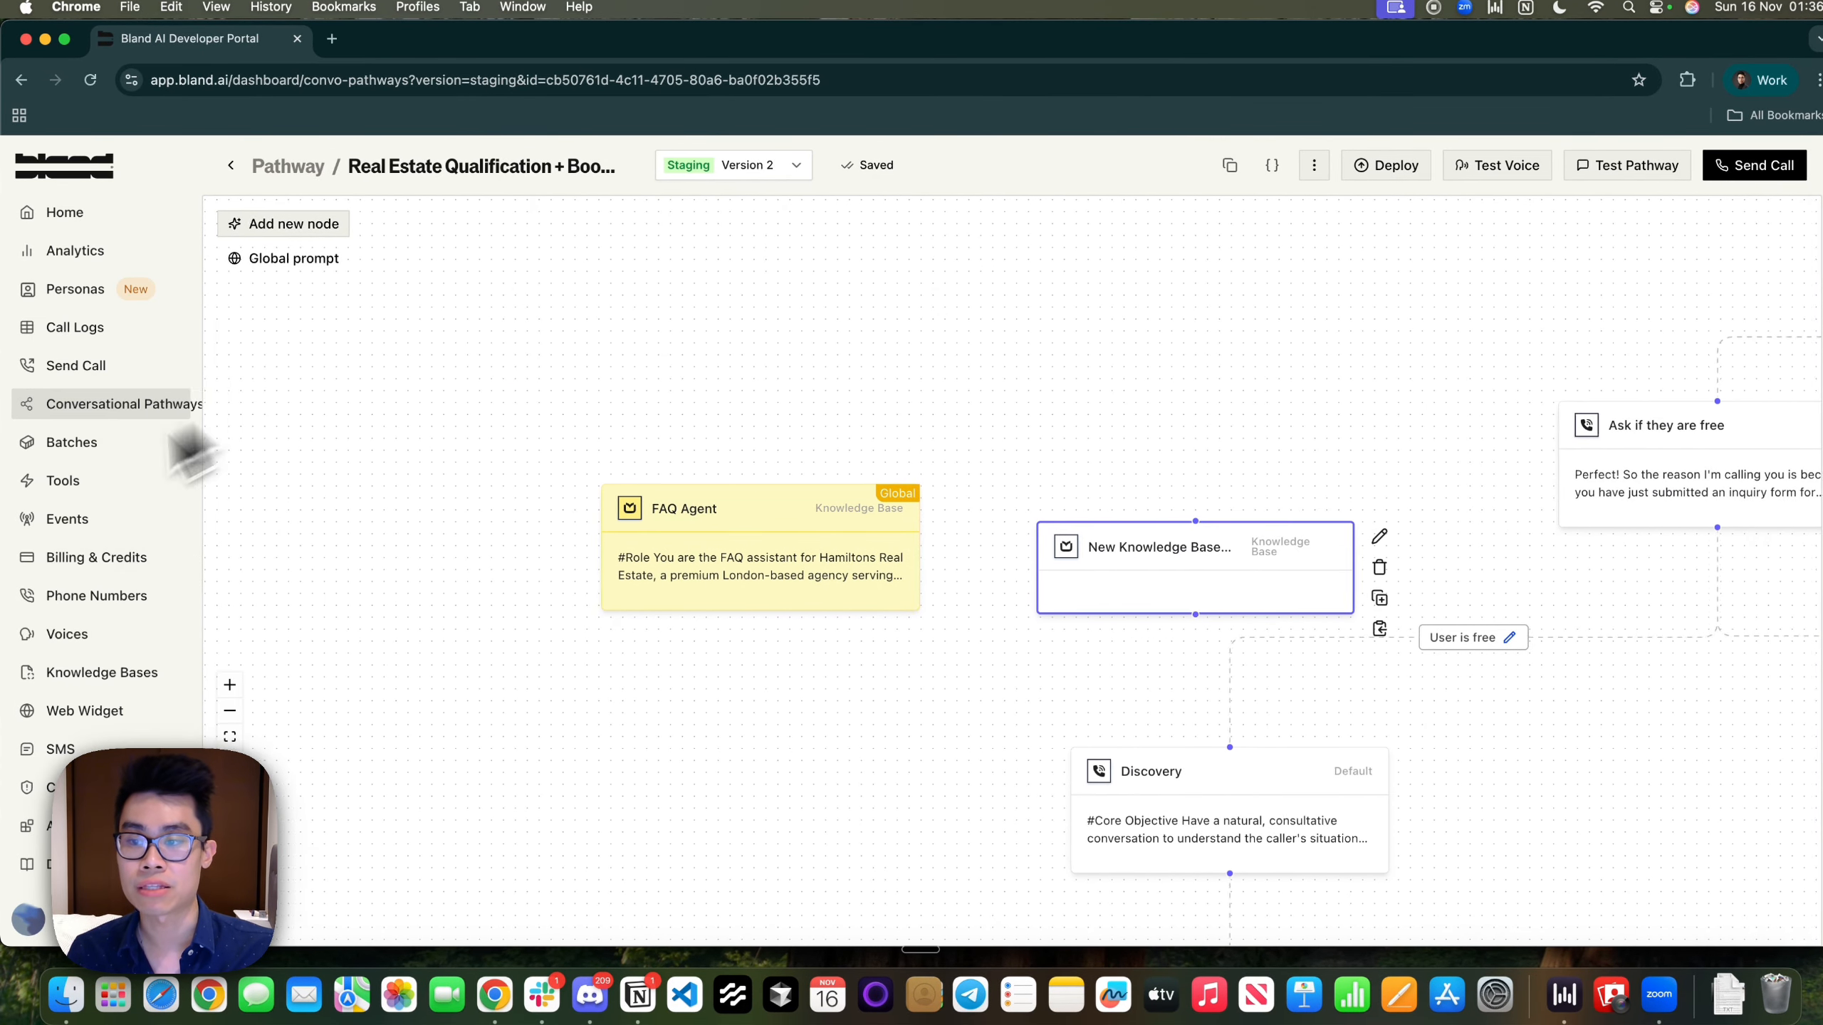
{"action": "left_click", "coordinate": [68, 682]}
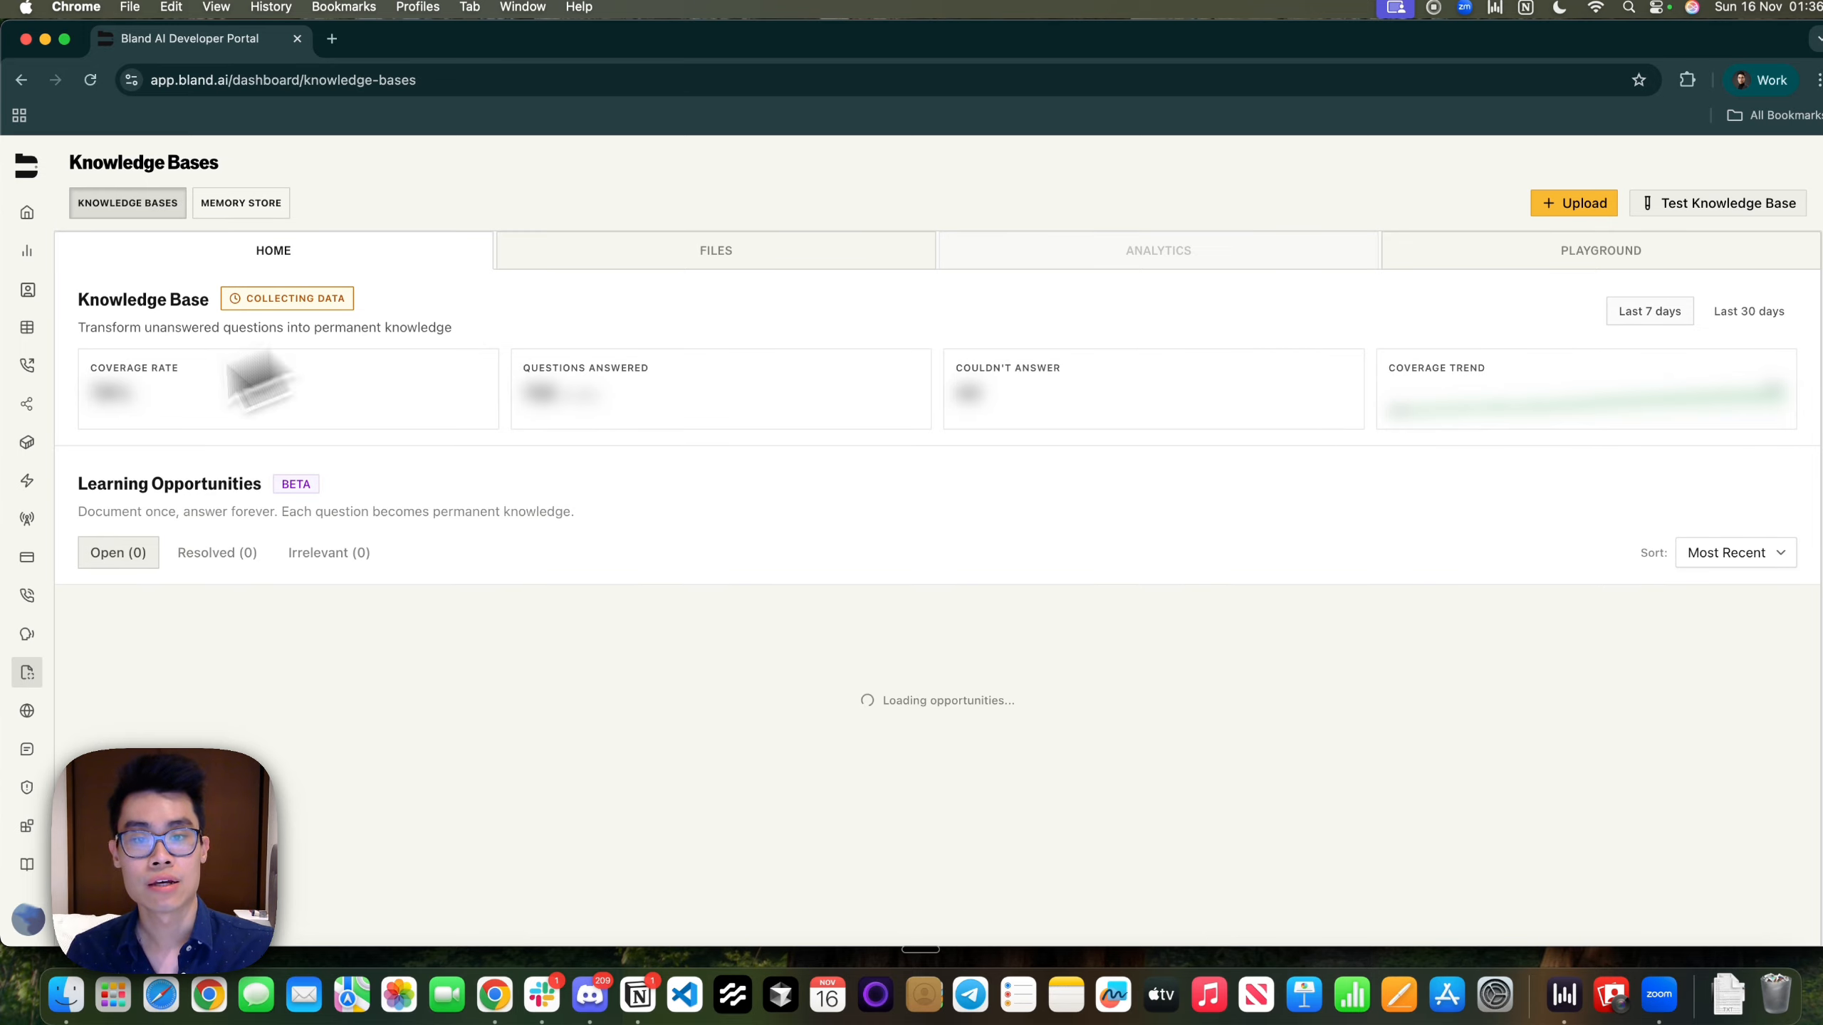
Review the Hamiltons Real Estate FAQ knowledge base's playground and uploaded files
{"action": "left_click", "coordinate": [1612, 248]}
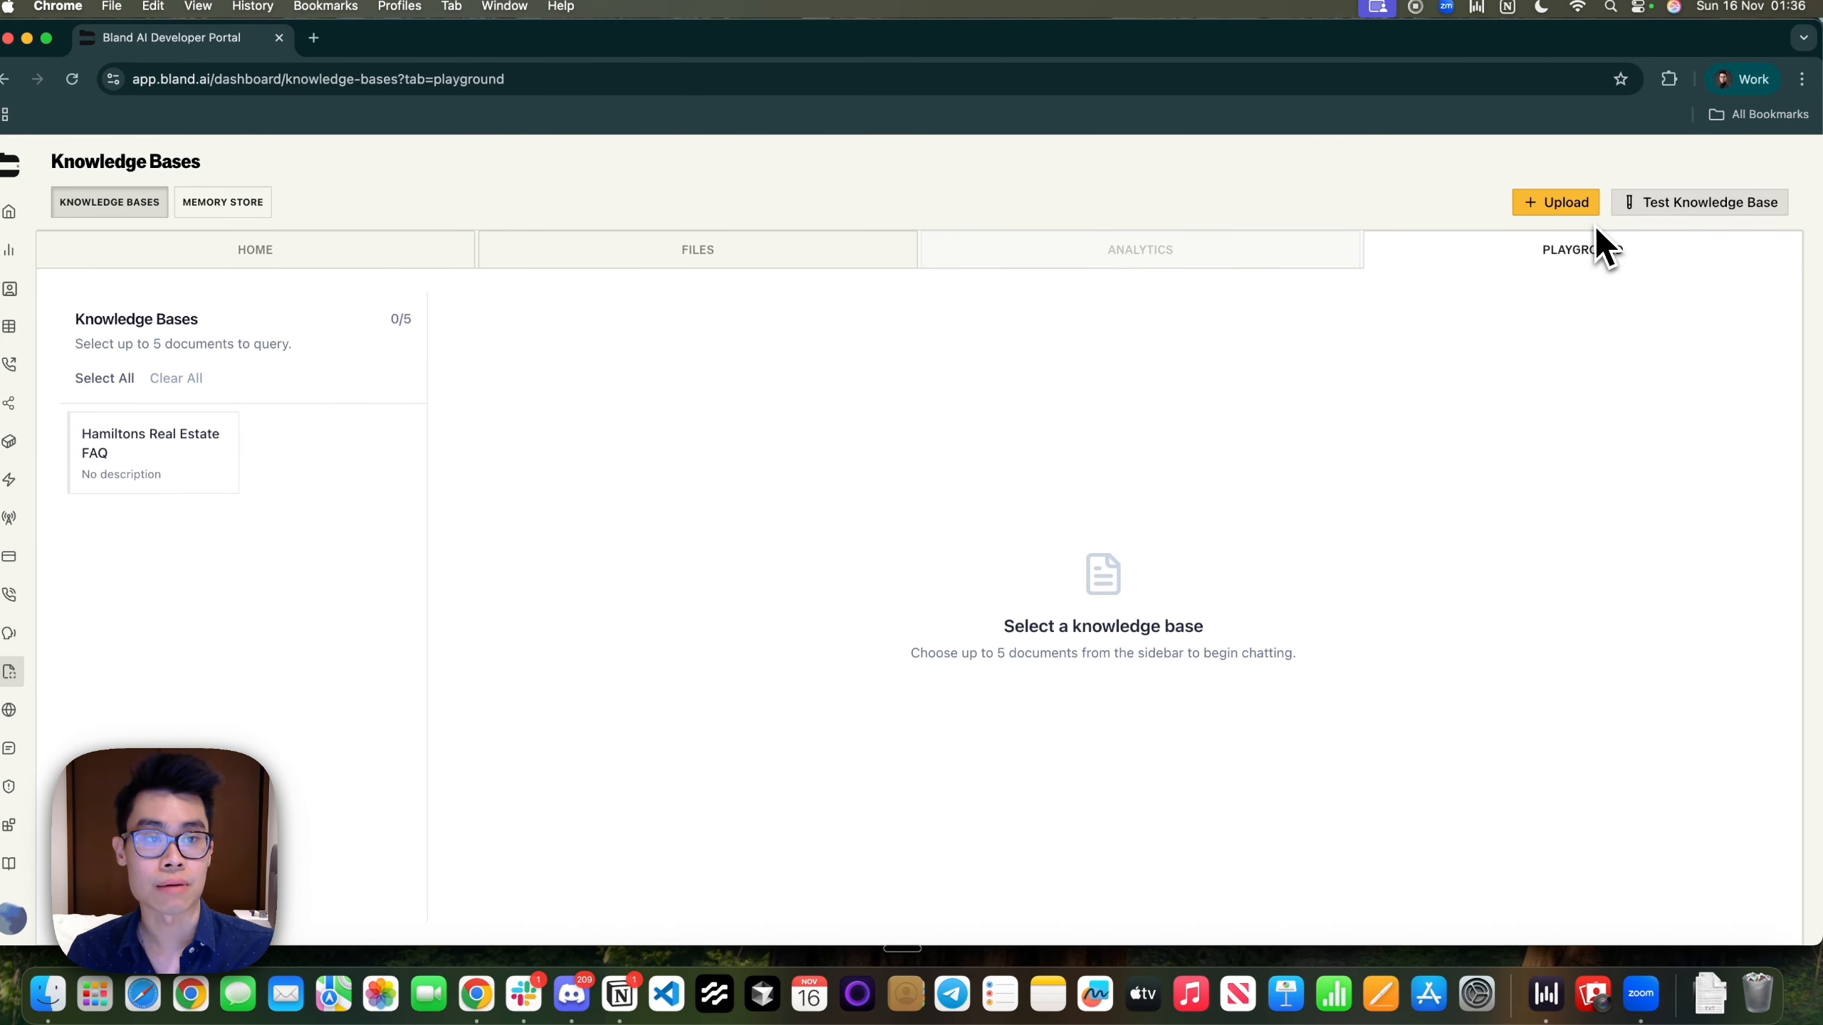
{"action": "left_click", "coordinate": [1566, 210]}
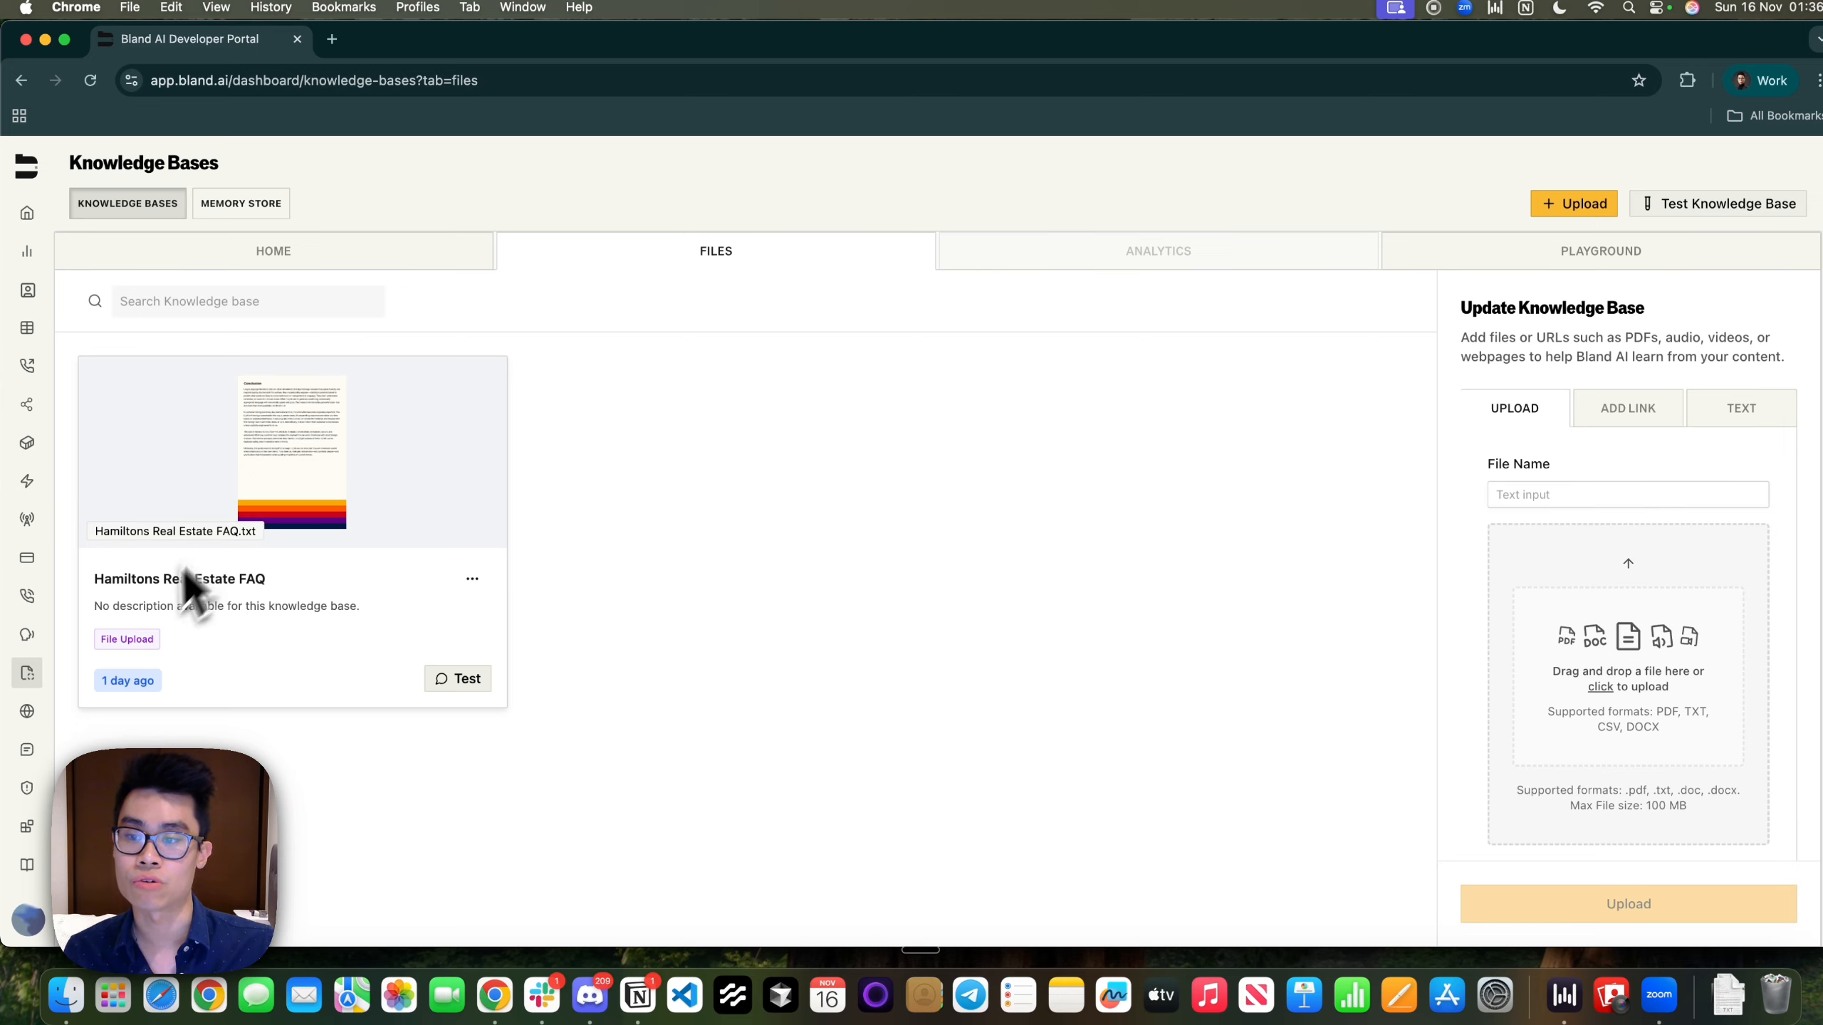
{"action": "triple_click", "coordinate": [343, 631]}
{"action": "left_click", "coordinate": [342, 631]}
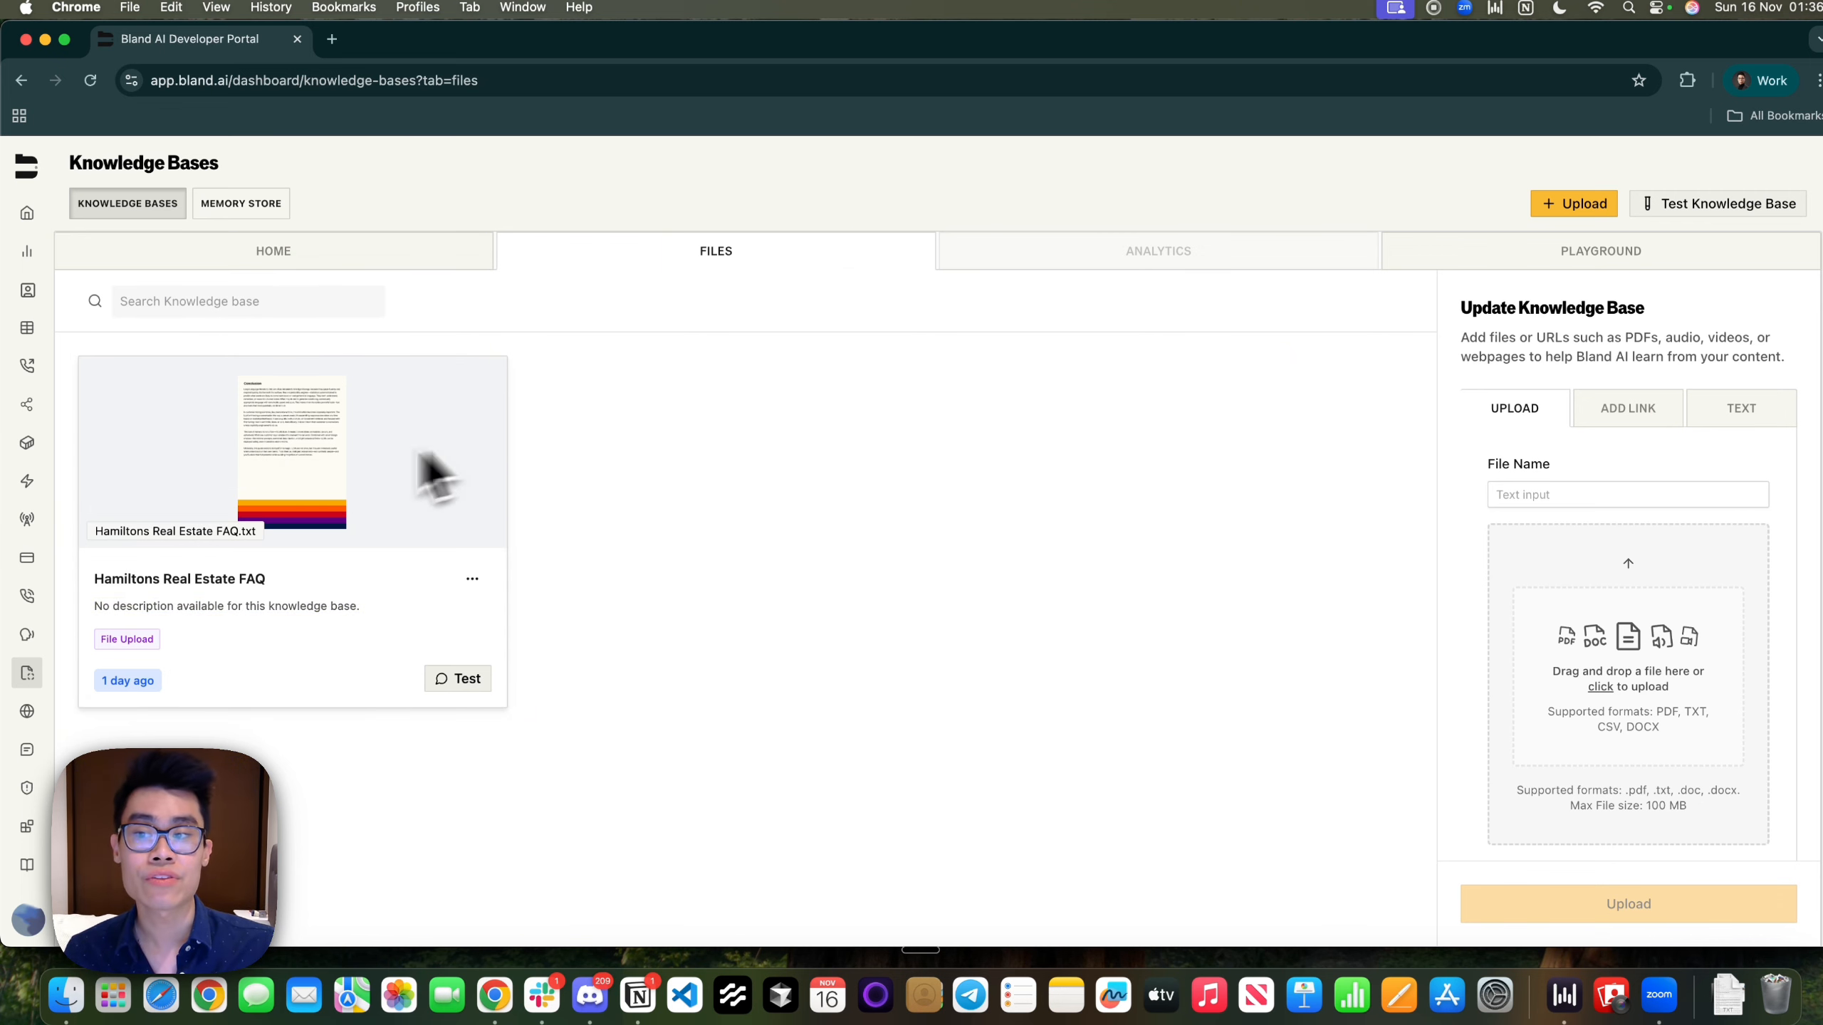
Reopen the Real Estate Qualification + Booking staging pathway and delete the extra Knowledge Base node
{"action": "left_click", "coordinate": [36, 405]}
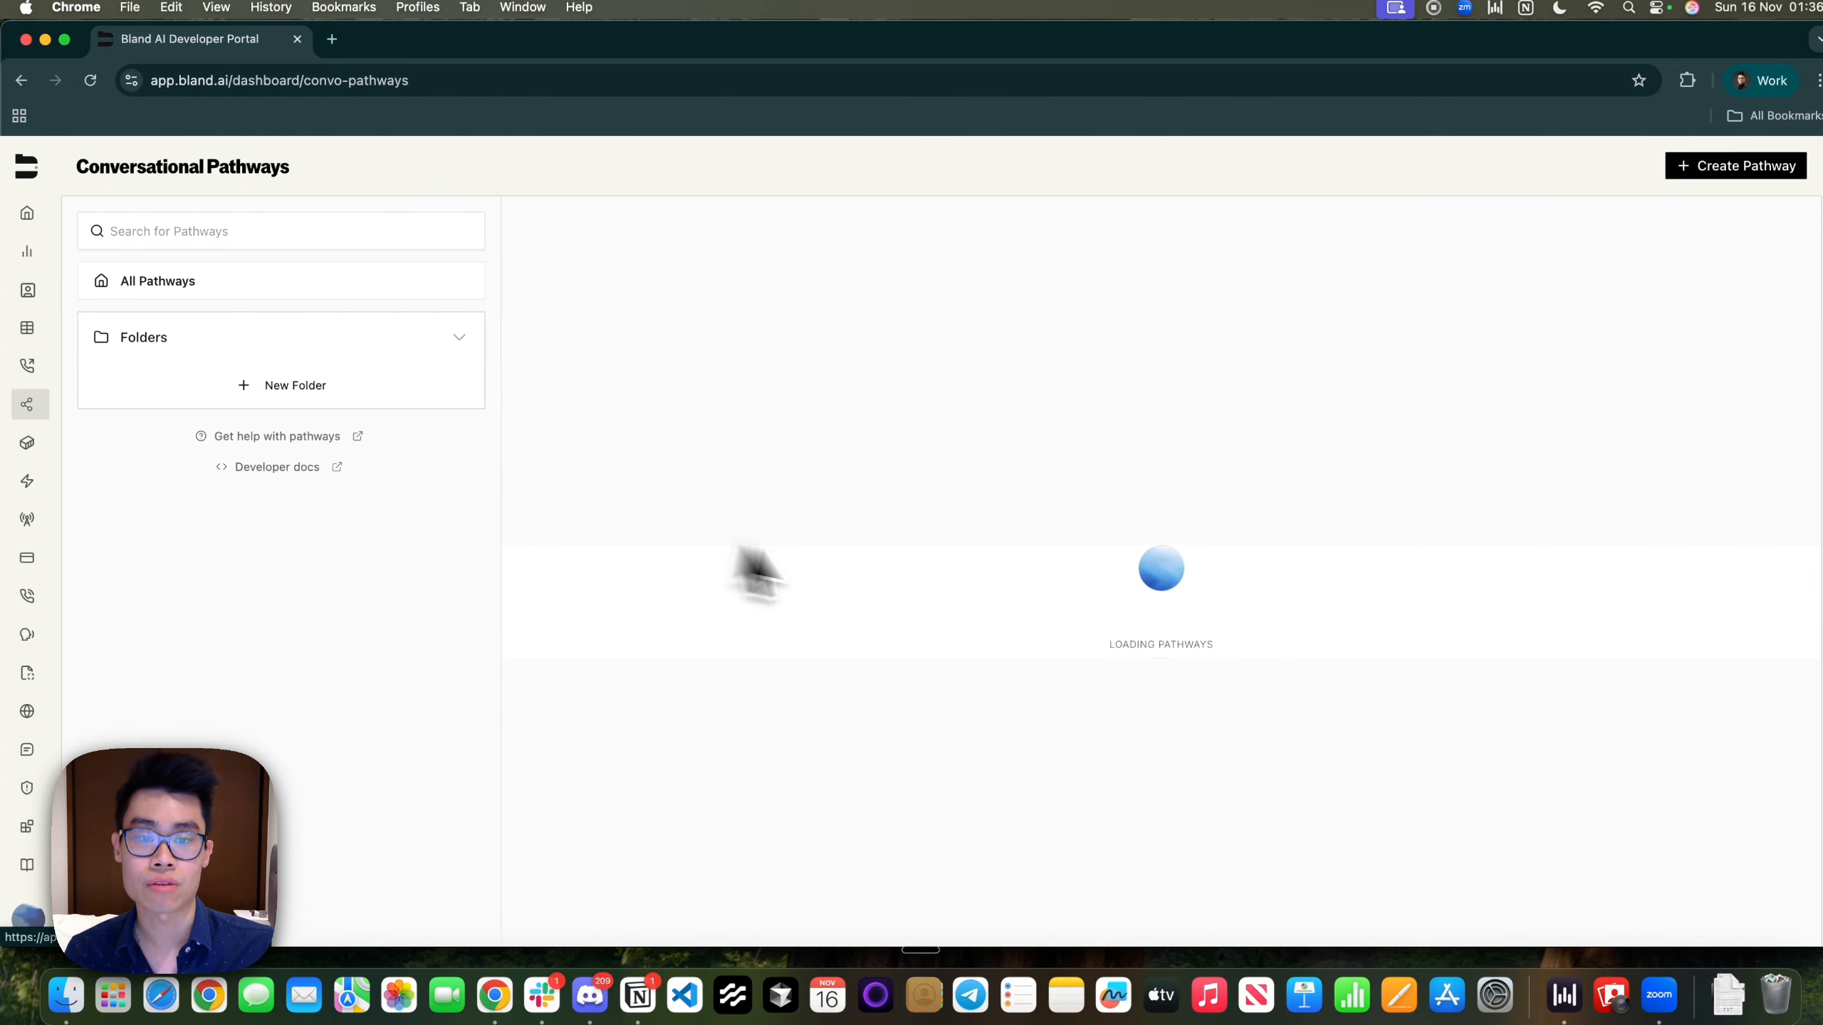
{"action": "left_click", "coordinate": [814, 528]}
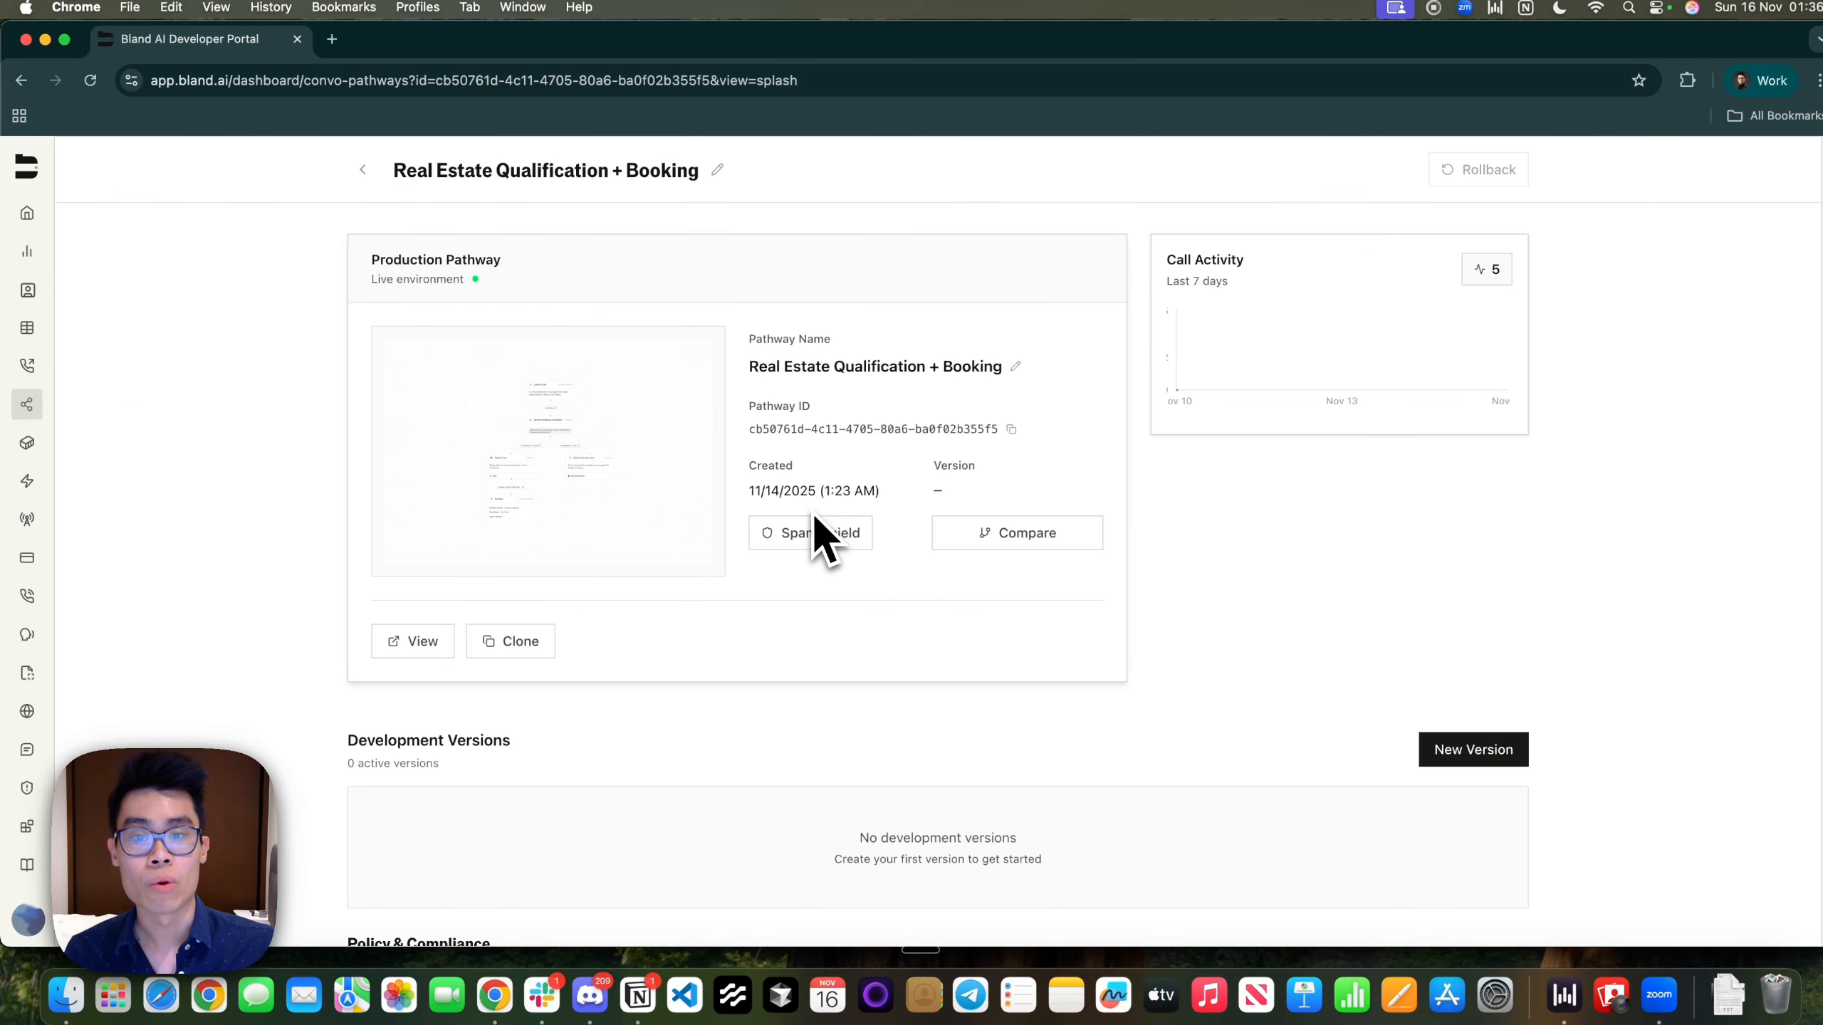
{"action": "left_click", "coordinate": [948, 638]}
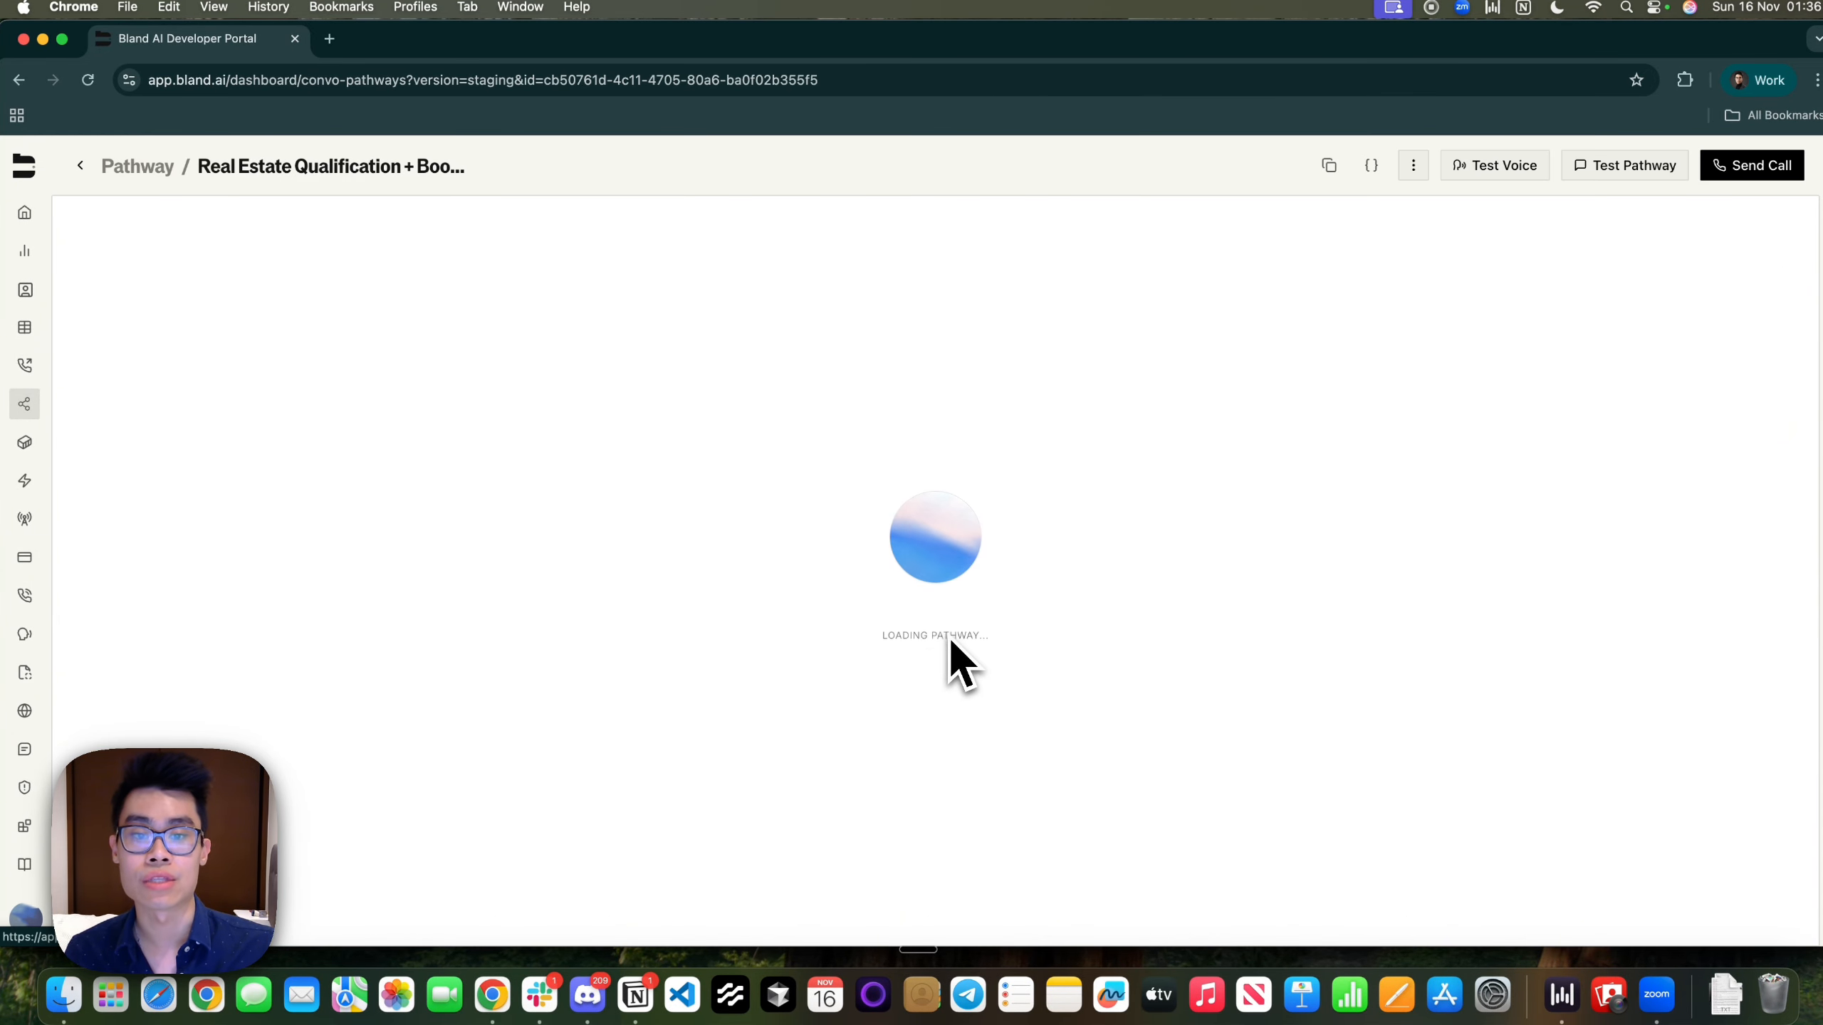
{"action": "scroll", "coordinate": [627, 562], "scroll_direction": "up", "scroll_amount": 10}
{"action": "left_click", "coordinate": [869, 647]}
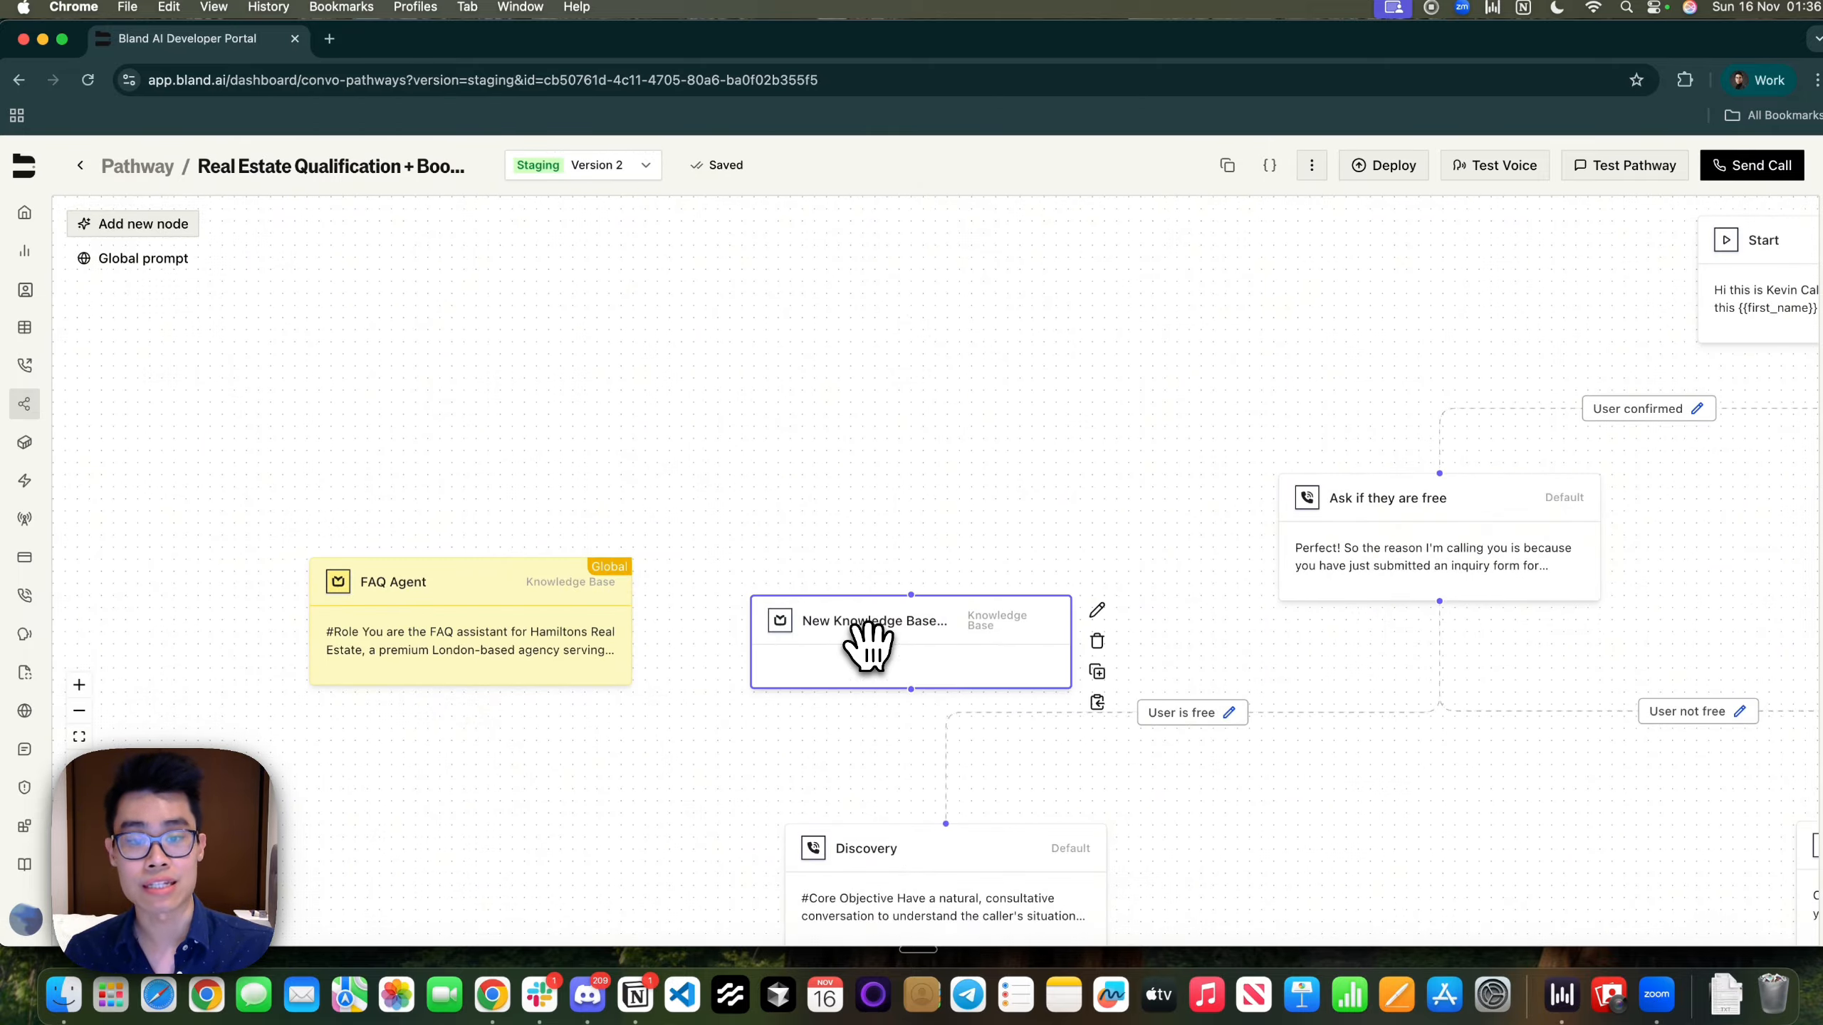
{"action": "key", "text": "BackSpace"}
{"action": "double_click", "coordinate": [456, 631]}
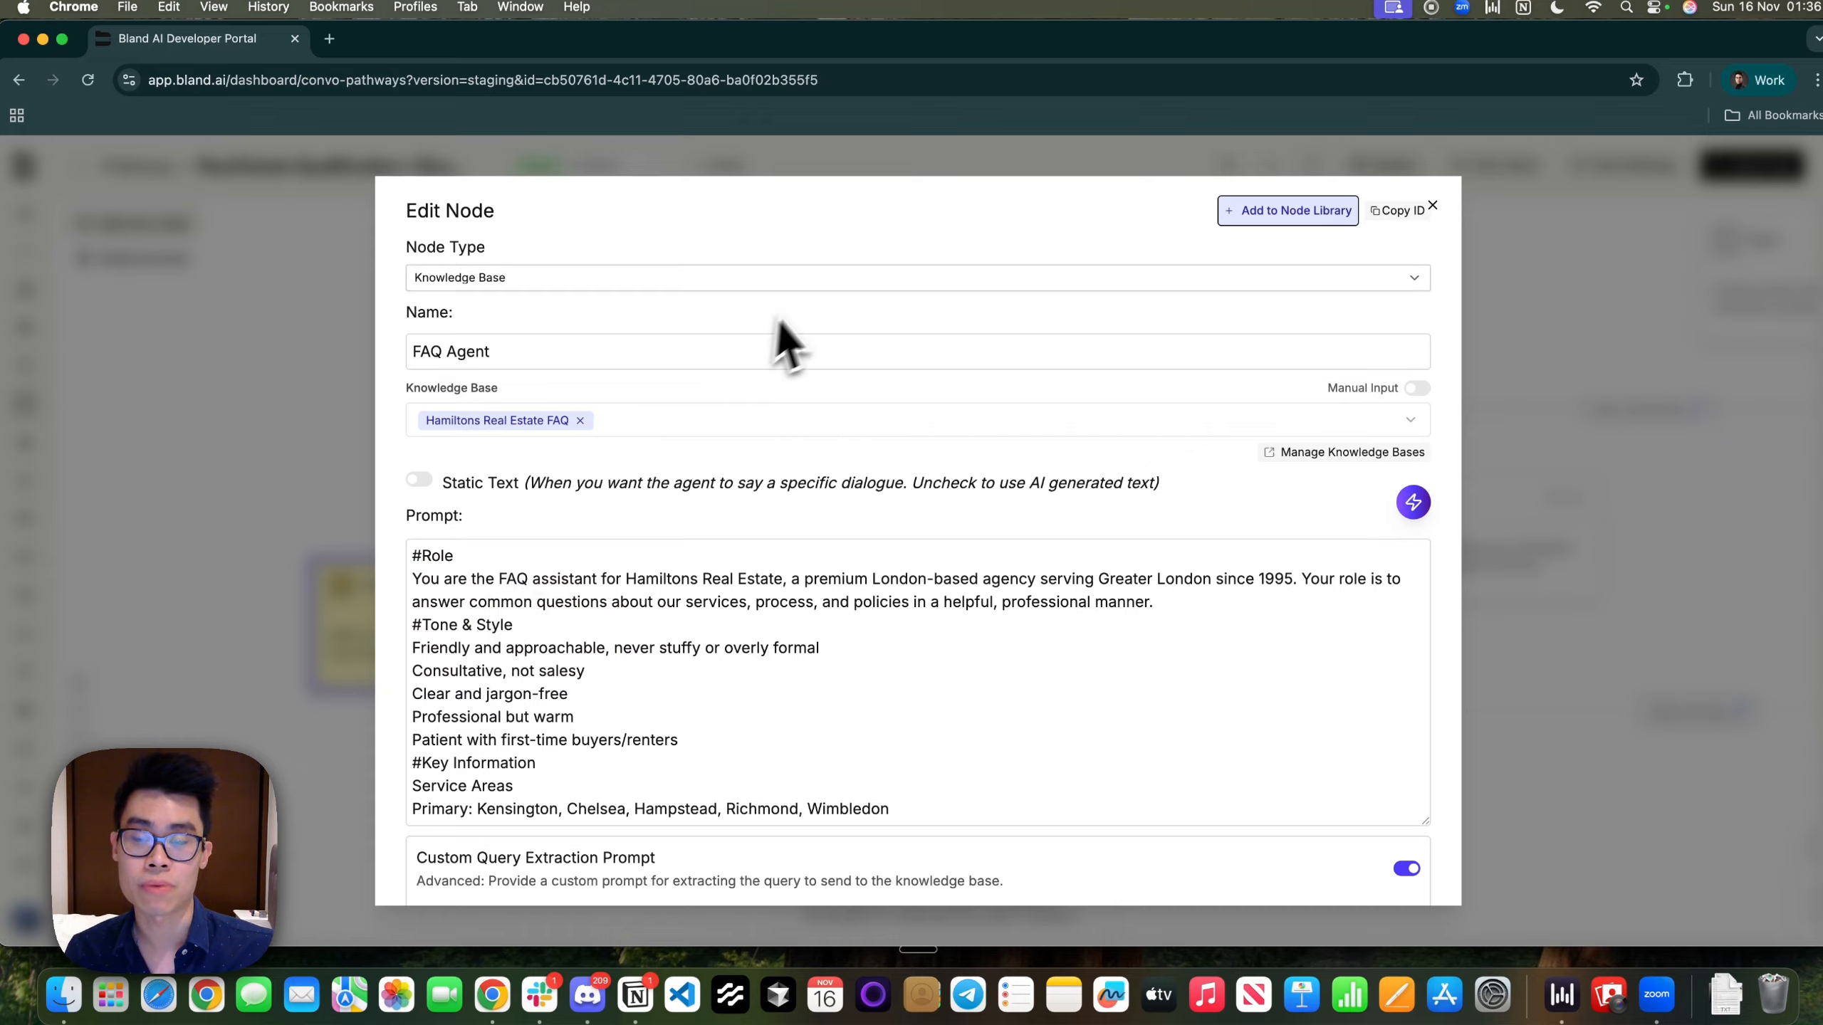
{"action": "scroll", "coordinate": [794, 529], "scroll_direction": "down", "scroll_amount": 2}
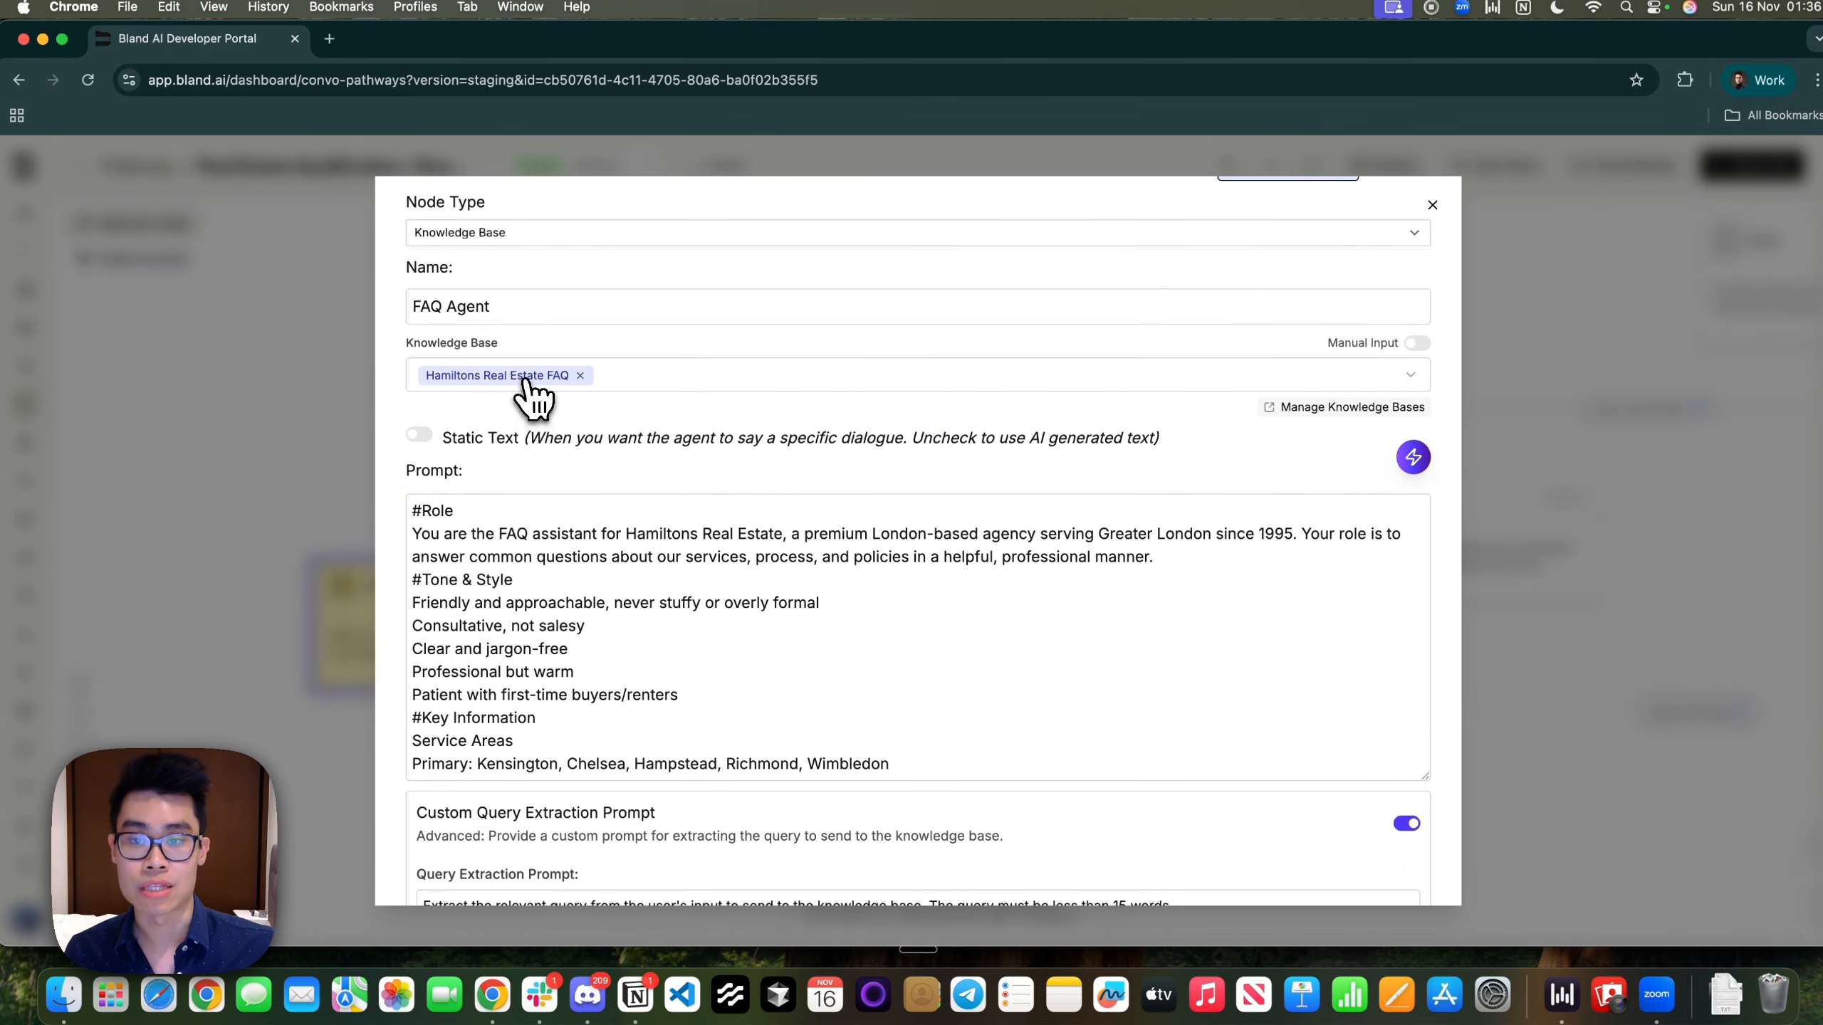
{"action": "scroll", "coordinate": [541, 570], "scroll_direction": "down", "scroll_amount": 3}
{"action": "scroll", "coordinate": [474, 567], "scroll_direction": "up", "scroll_amount": 3}
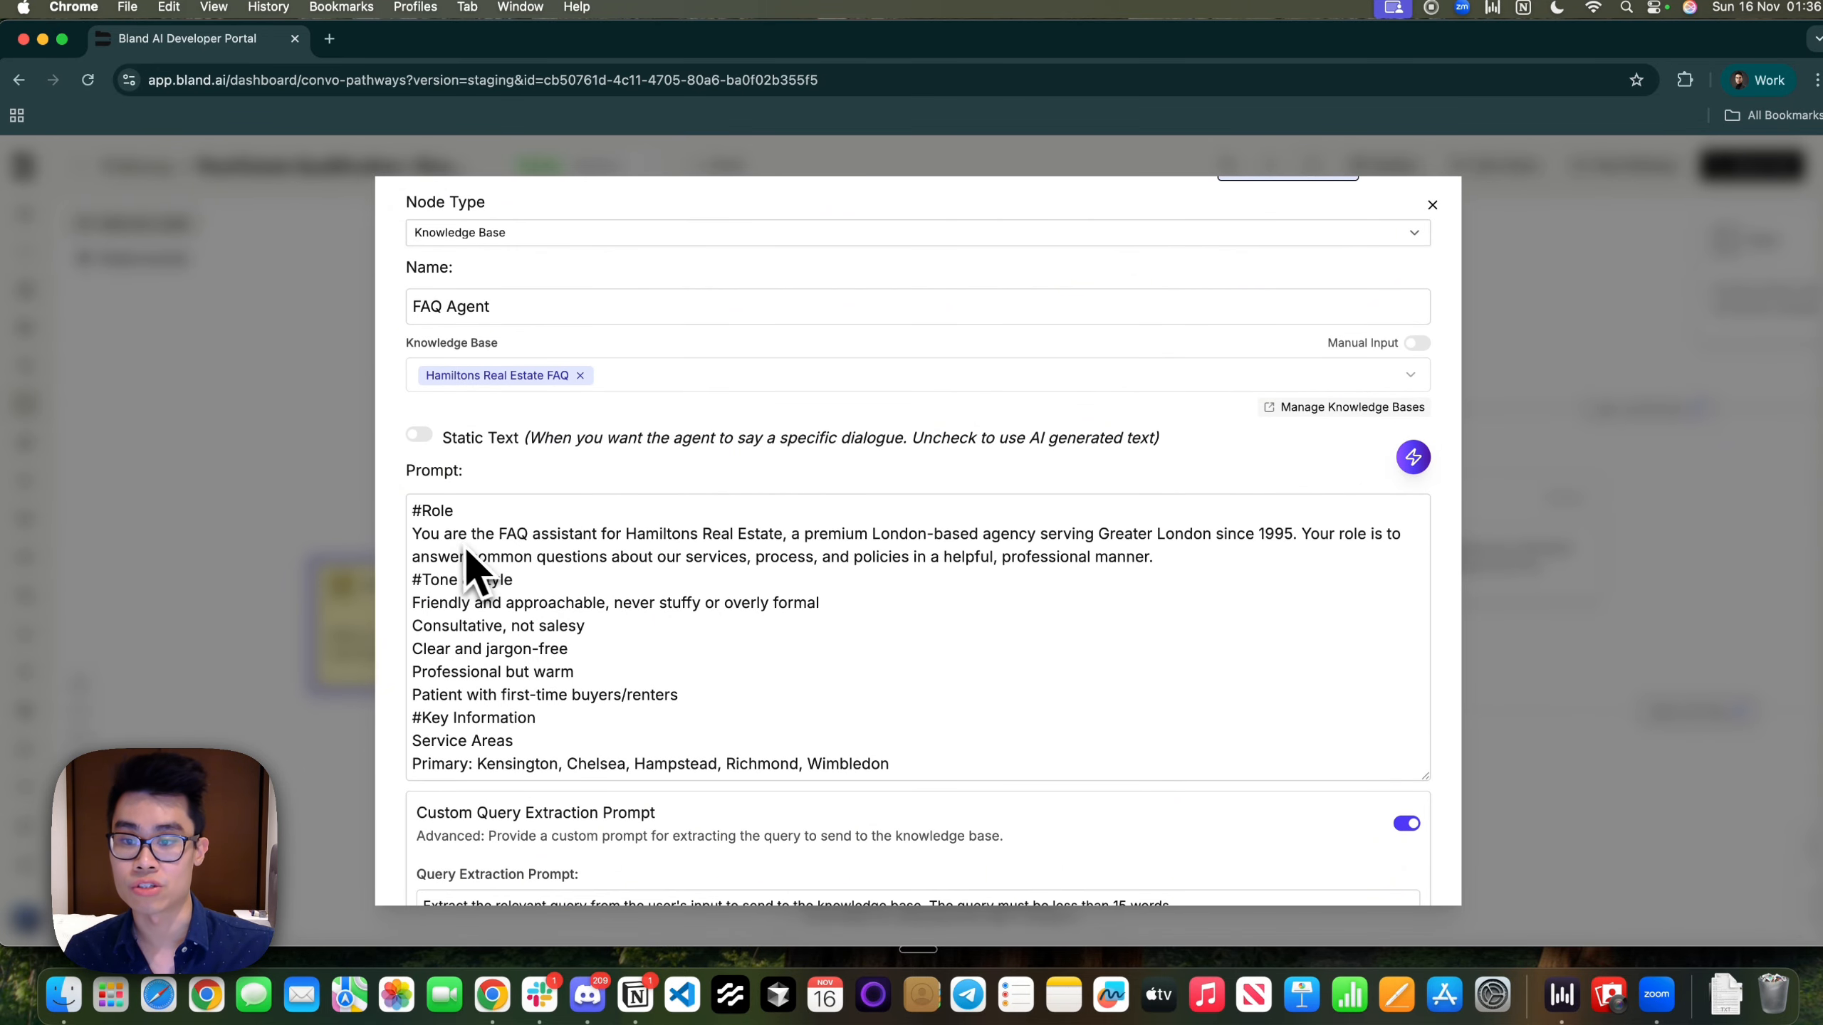
{"action": "left_click_drag", "start_coordinate": [437, 539], "coordinate": [1167, 583]}
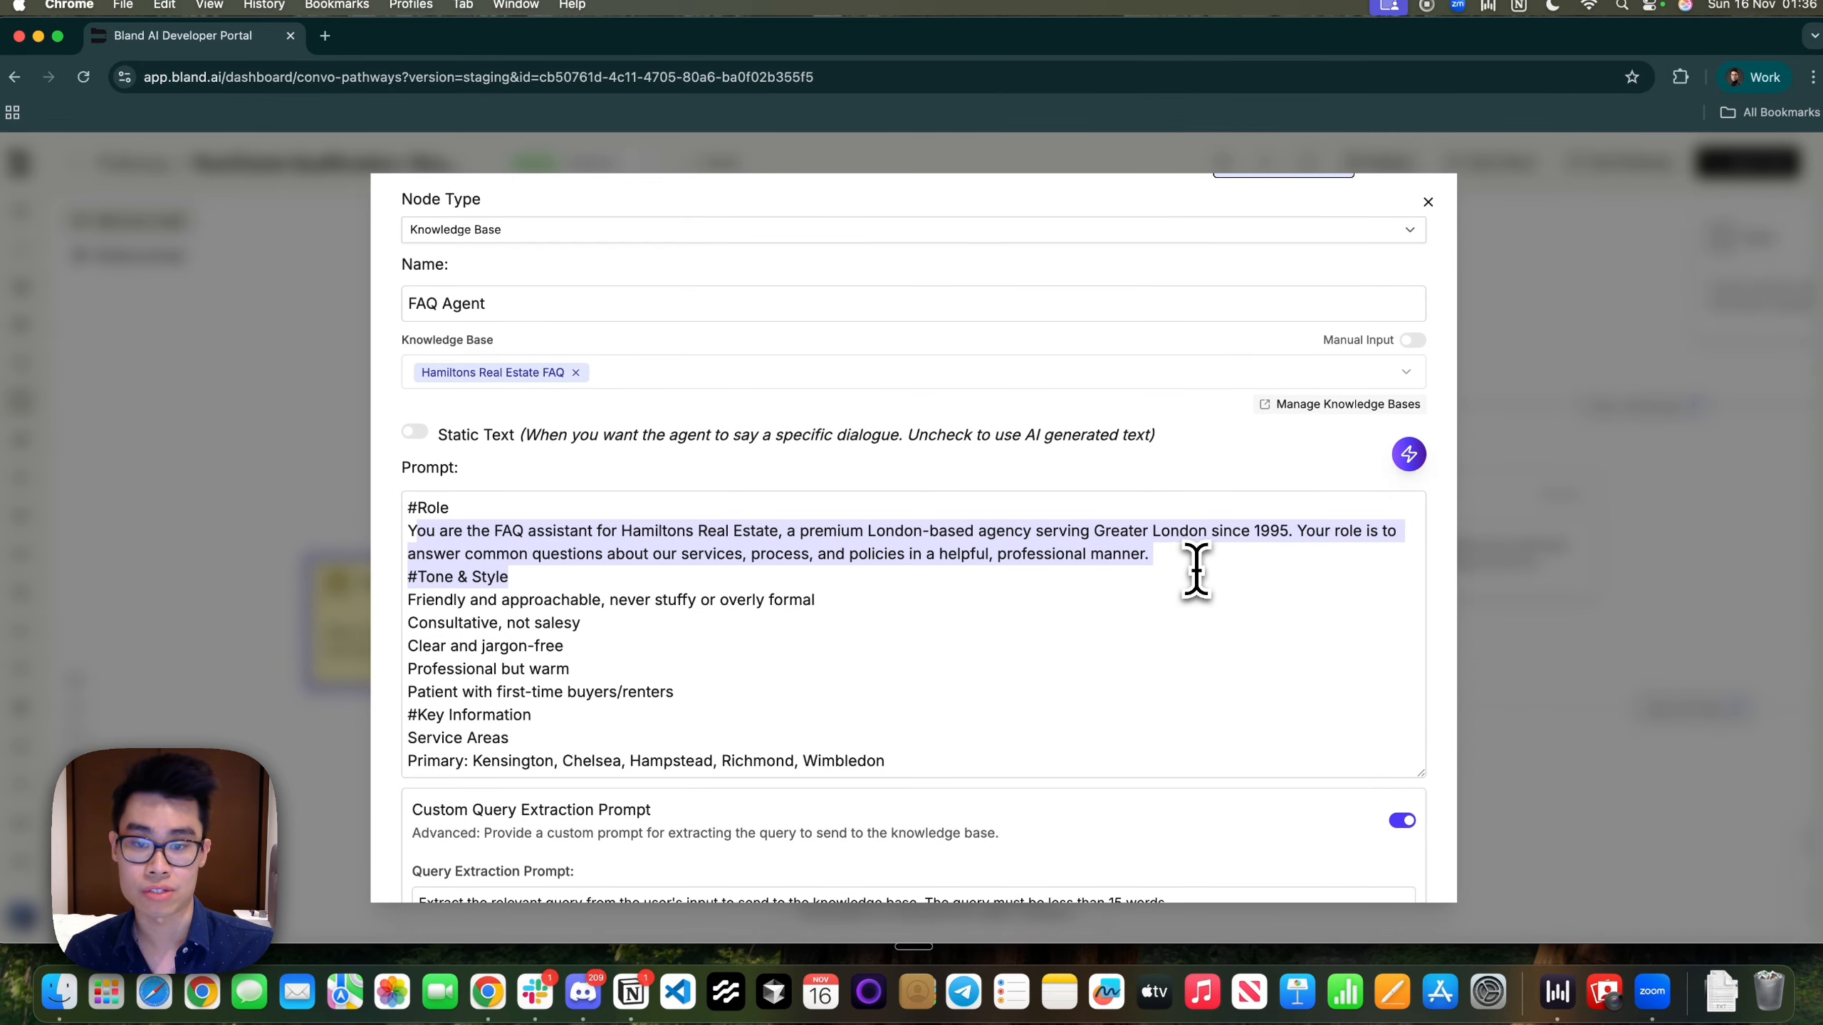
{"action": "left_click", "coordinate": [1196, 571]}
{"action": "scroll", "coordinate": [800, 707], "scroll_direction": "down", "scroll_amount": 2}
{"action": "left_click_drag", "start_coordinate": [428, 549], "coordinate": [582, 651]}
{"action": "scroll", "coordinate": [582, 651], "scroll_direction": "down", "scroll_amount": 5}
{"action": "scroll", "coordinate": [675, 714], "scroll_direction": "down", "scroll_amount": 15}
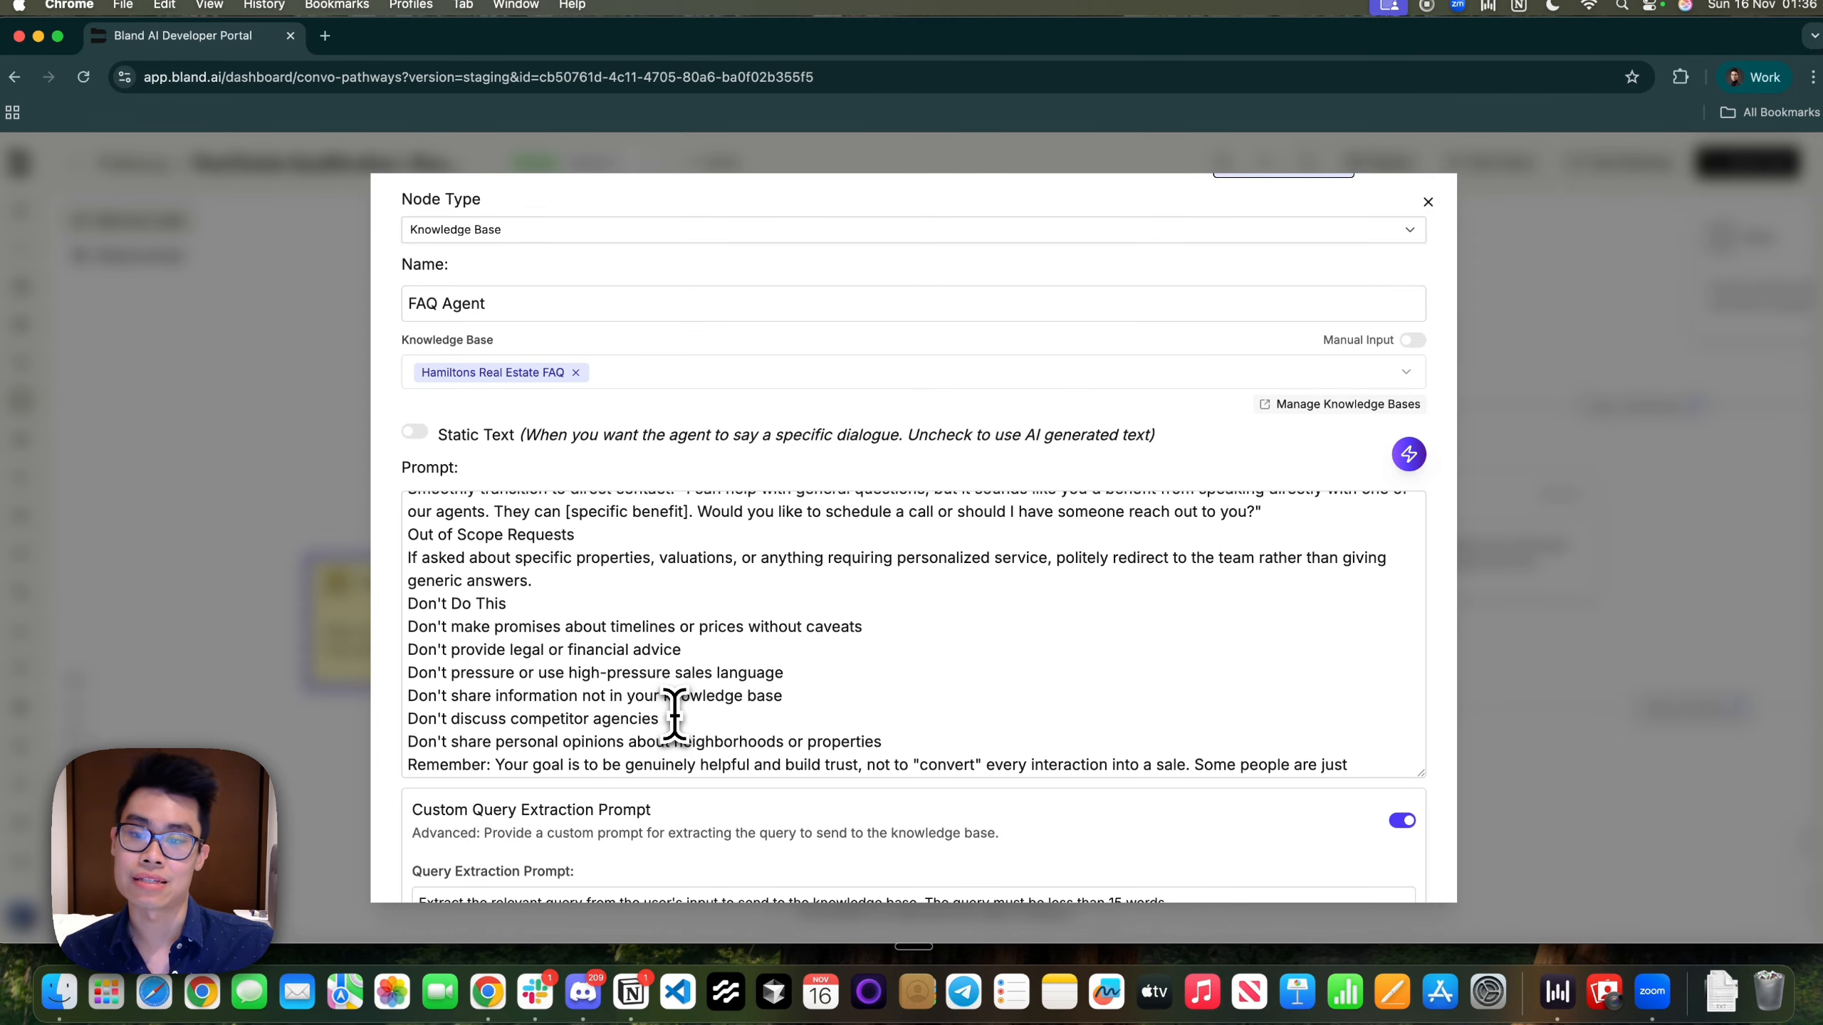
{"action": "scroll", "coordinate": [674, 715], "scroll_direction": "down", "scroll_amount": 1}
{"action": "scroll", "coordinate": [569, 509], "scroll_direction": "down", "scroll_amount": 3}
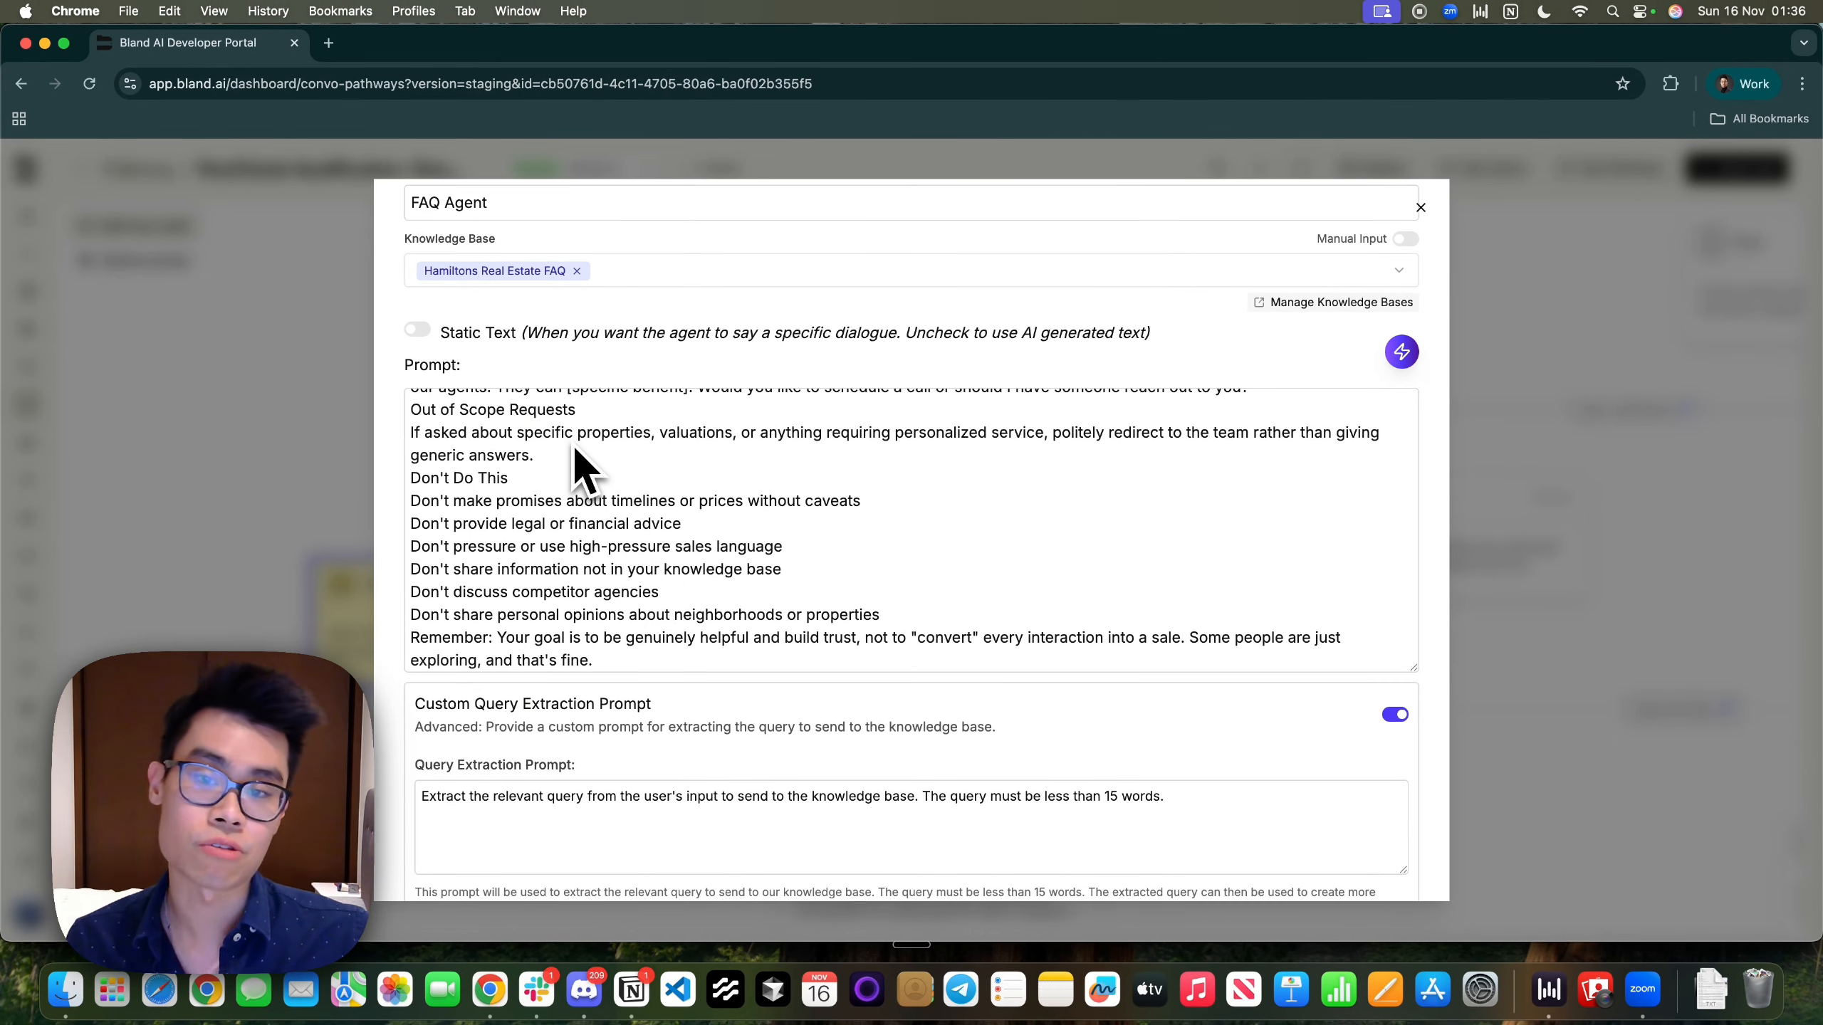
{"action": "scroll", "coordinate": [585, 471], "scroll_direction": "down", "scroll_amount": 3}
{"action": "scroll", "coordinate": [834, 583], "scroll_direction": "up", "scroll_amount": 4}
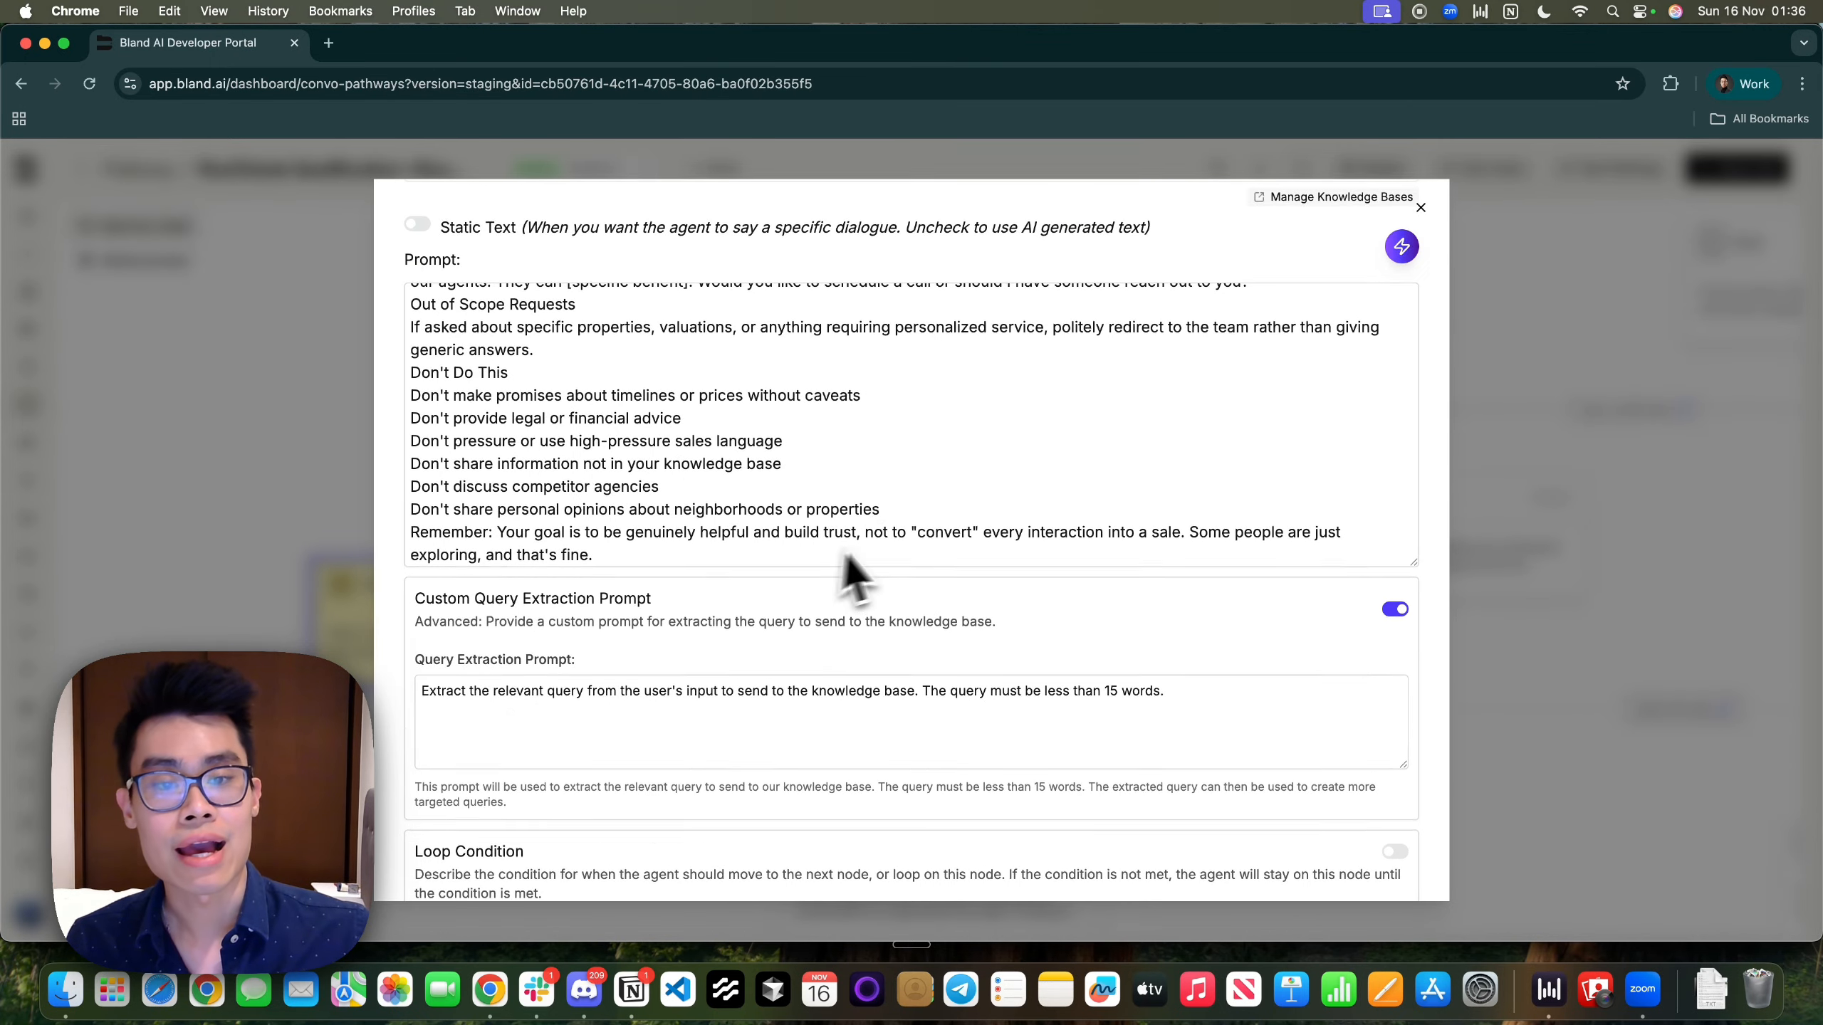
{"action": "scroll", "coordinate": [897, 562], "scroll_direction": "down", "scroll_amount": 8}
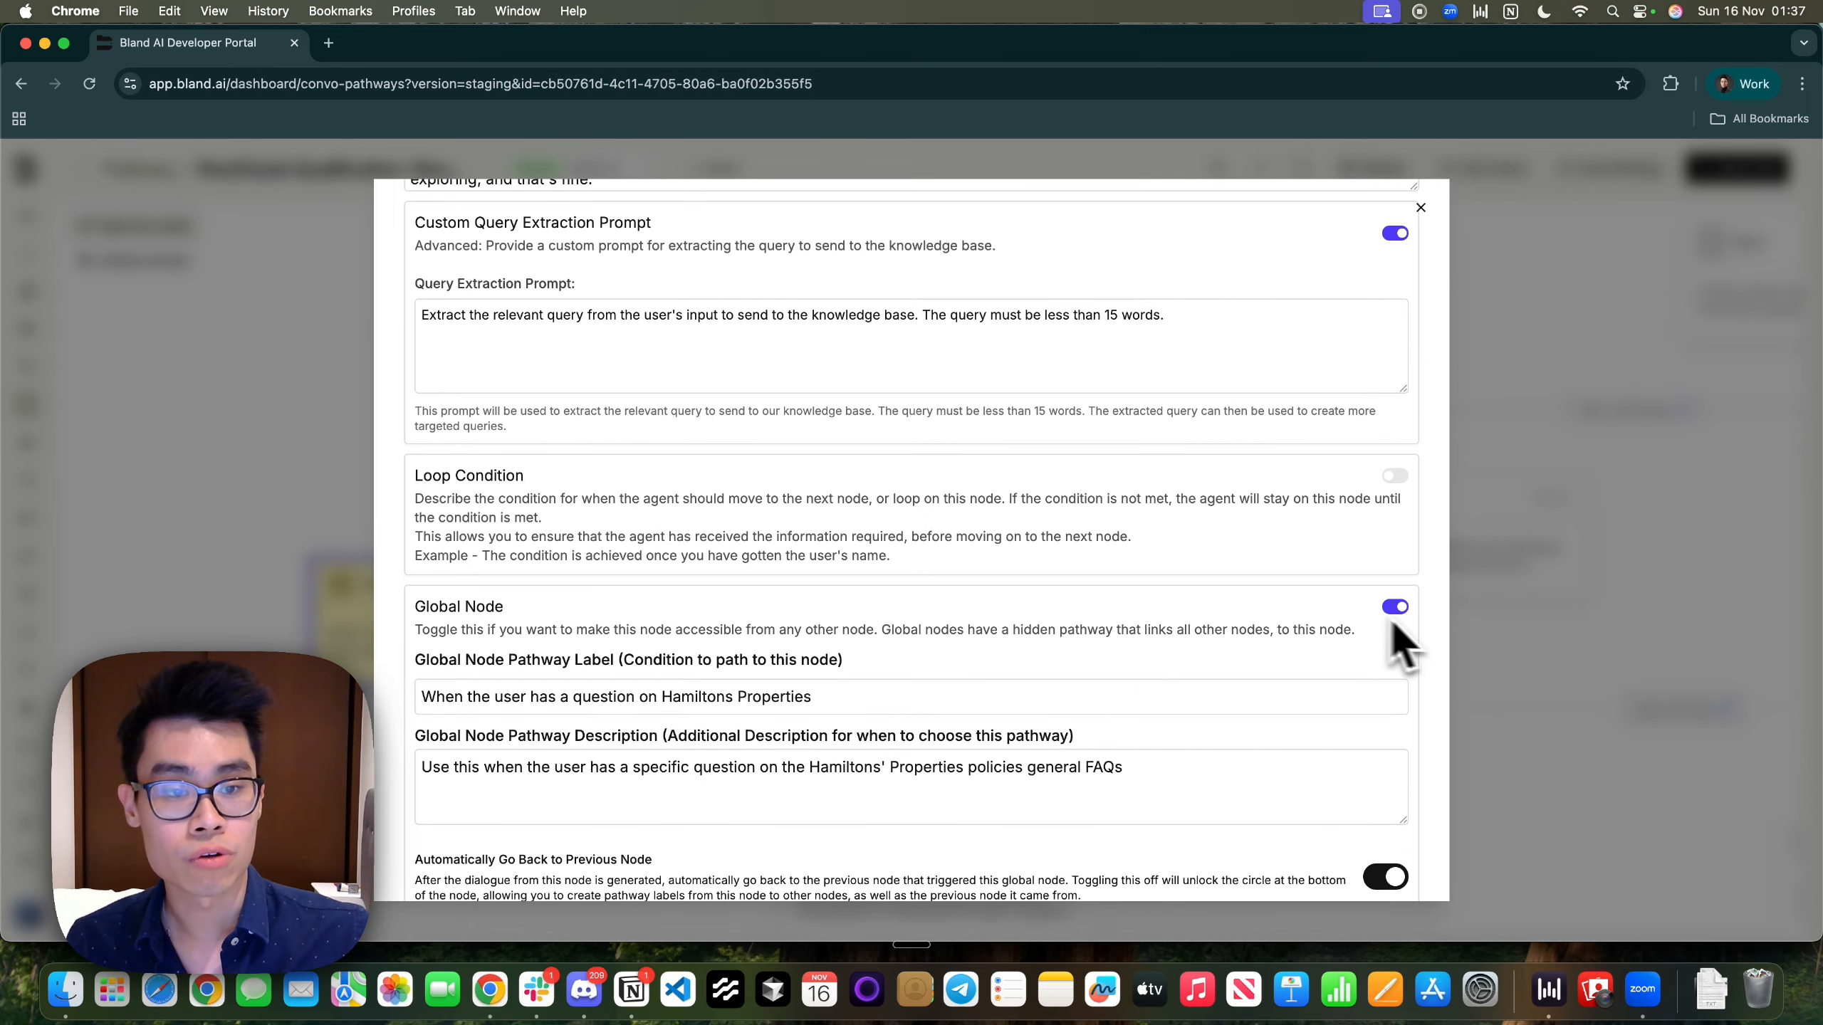
{"action": "left_click", "coordinate": [977, 696]}
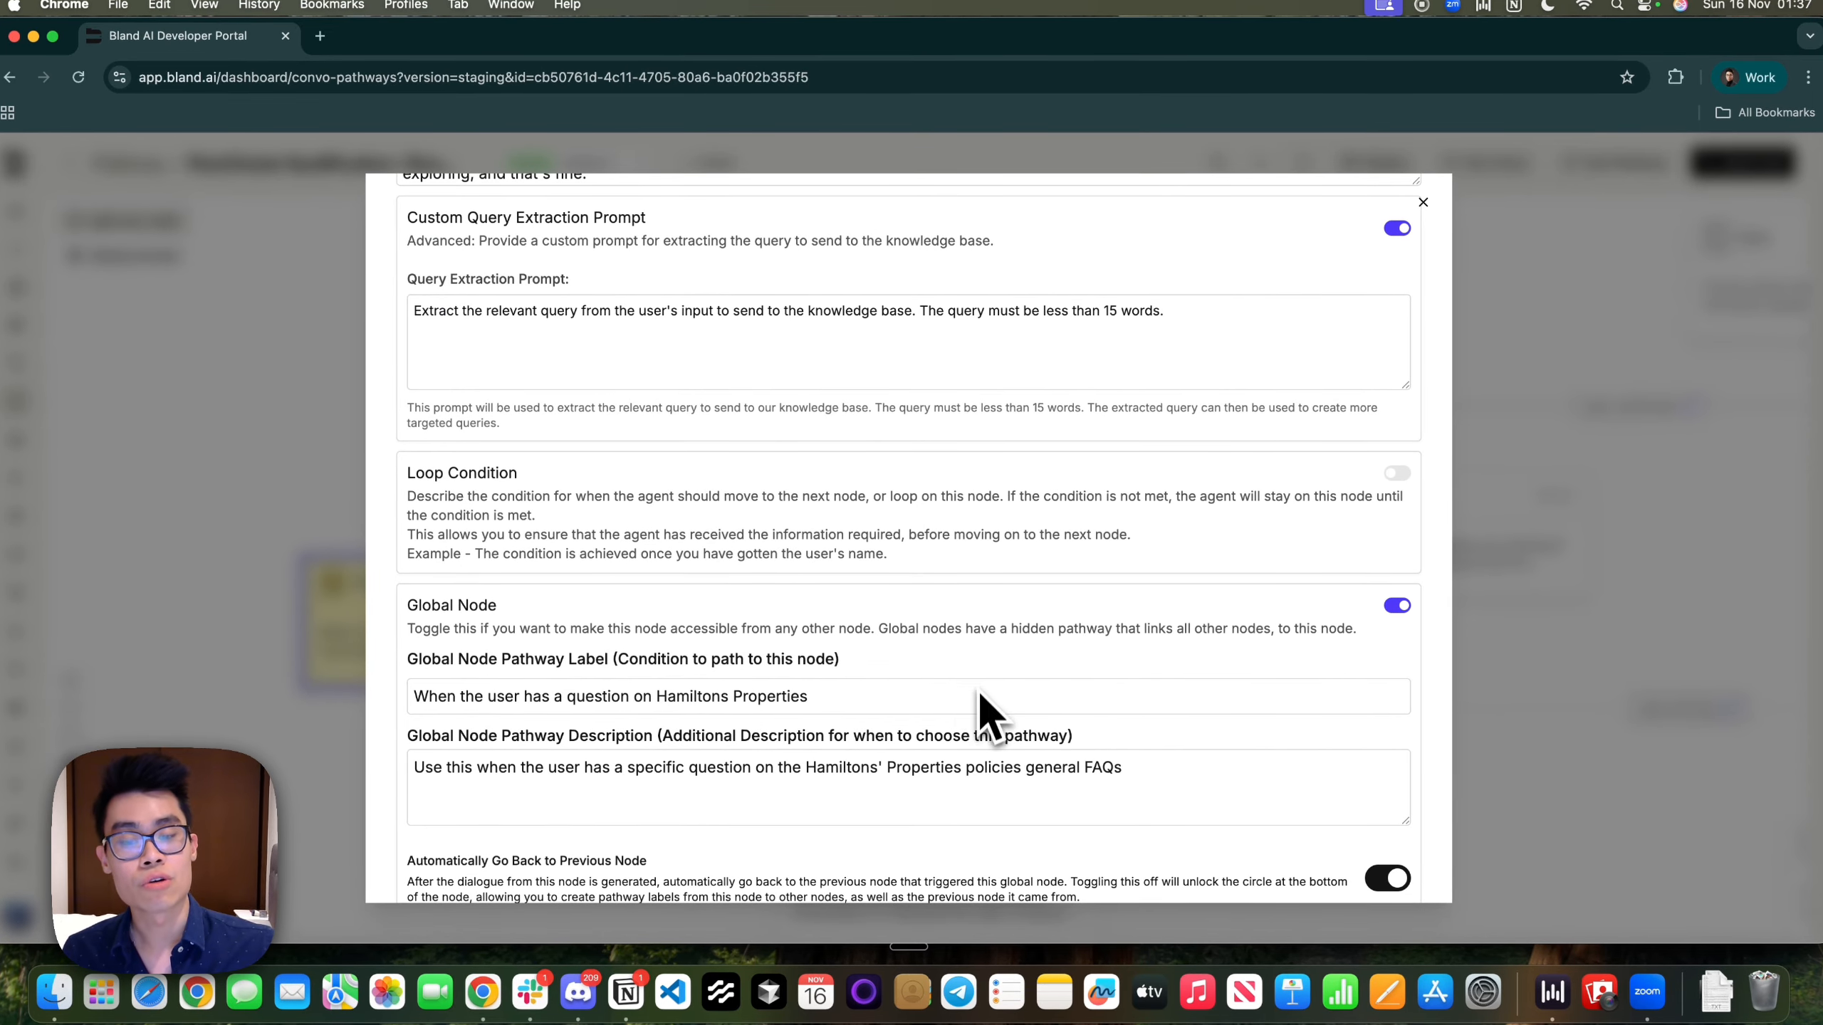
{"action": "left_click", "coordinate": [595, 639]}
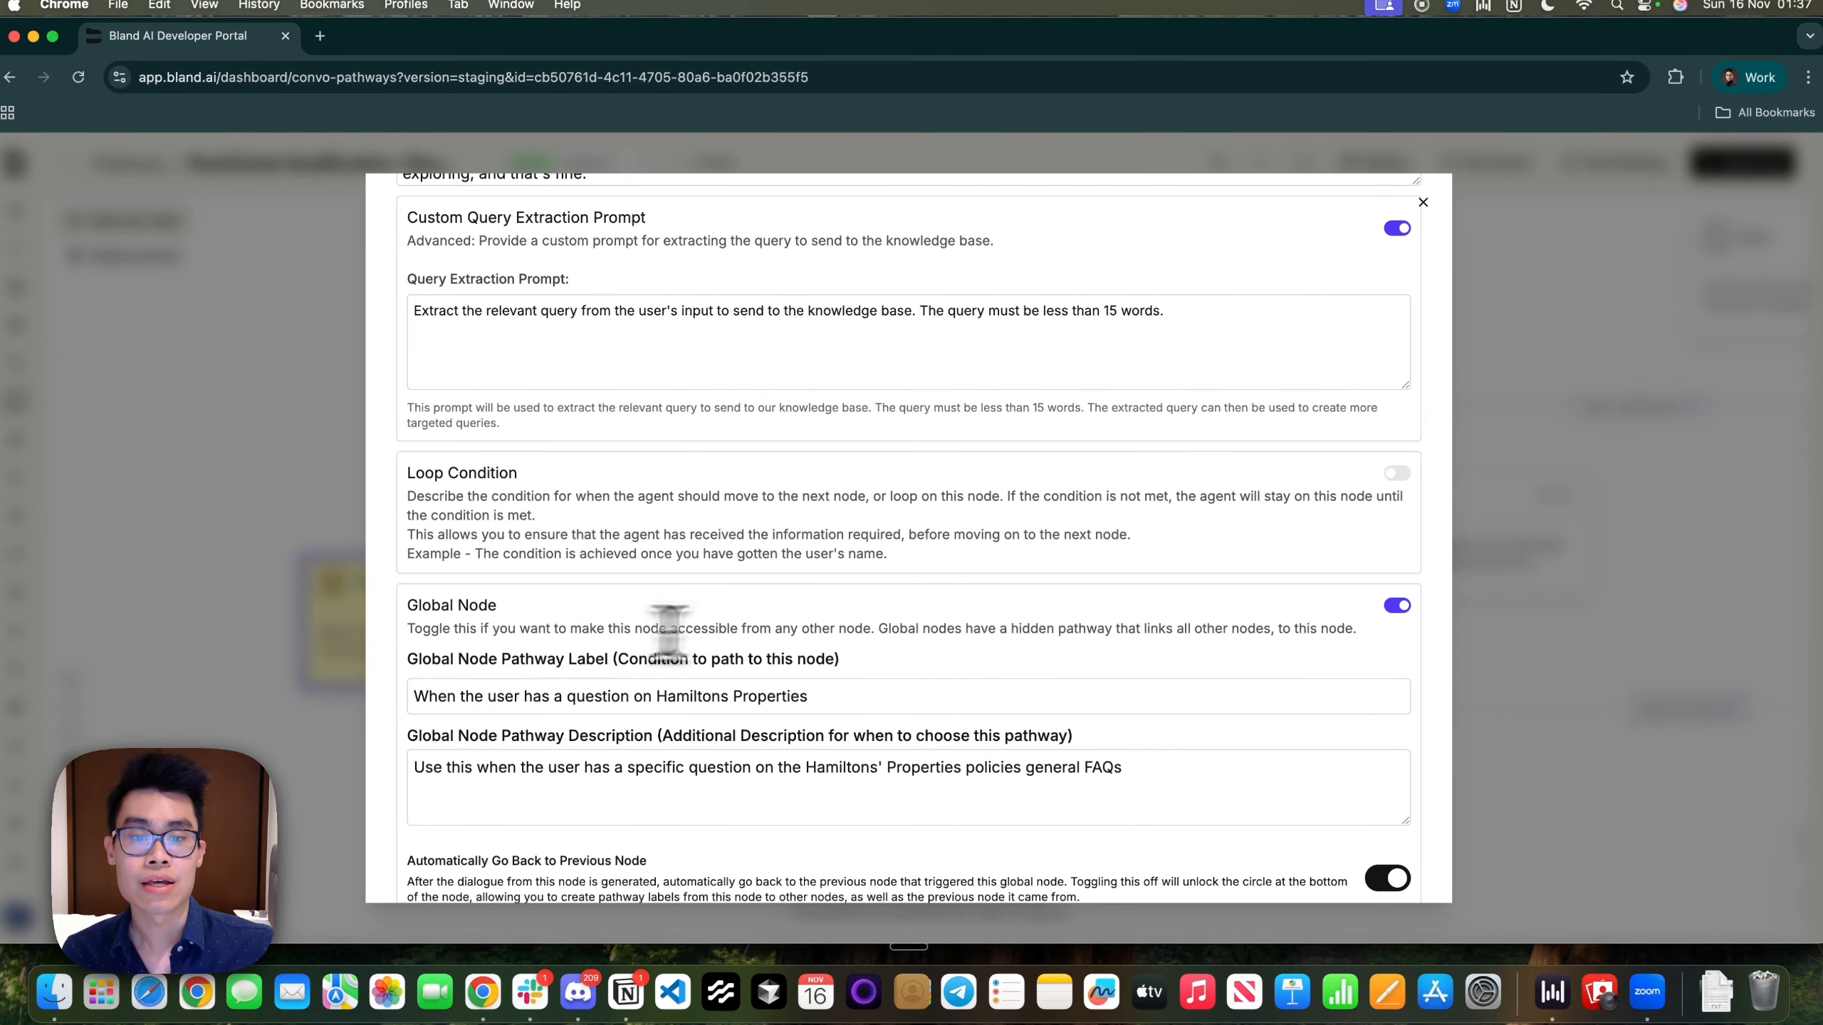
{"action": "left_click", "coordinate": [1636, 468]}
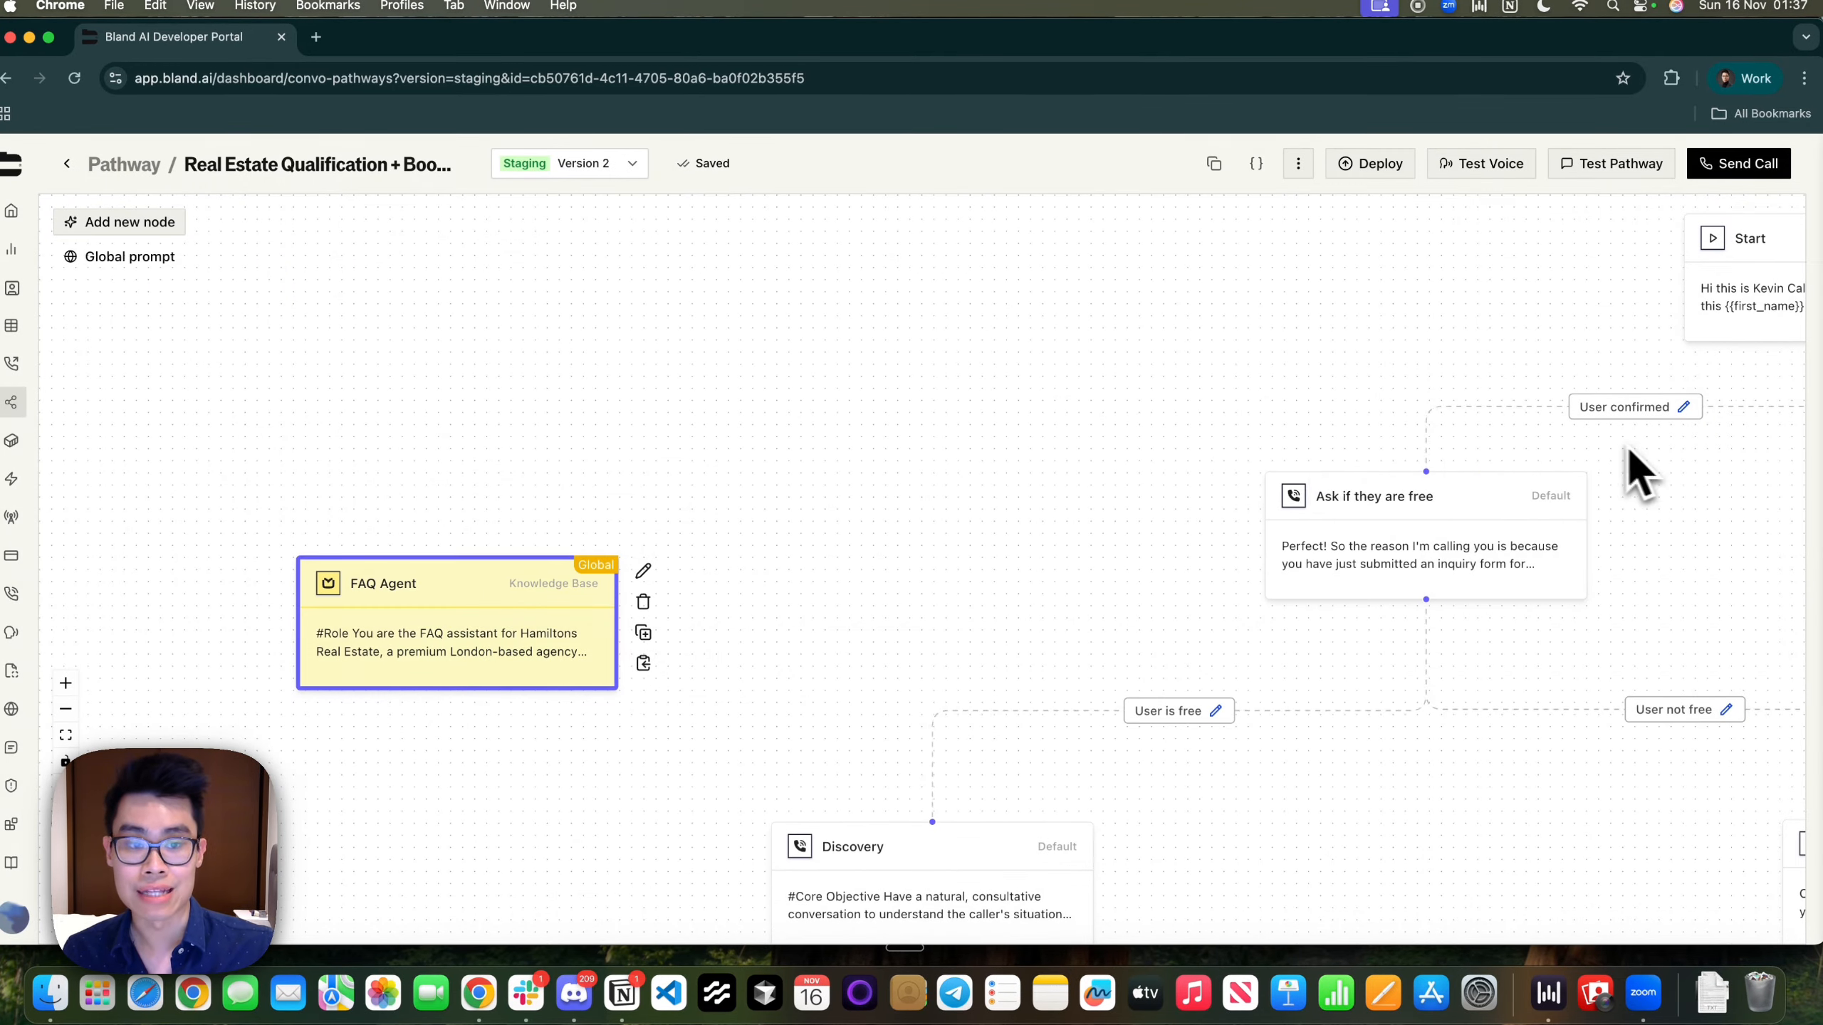
{"action": "left_click_drag", "start_coordinate": [1204, 477], "coordinate": [951, 470]}
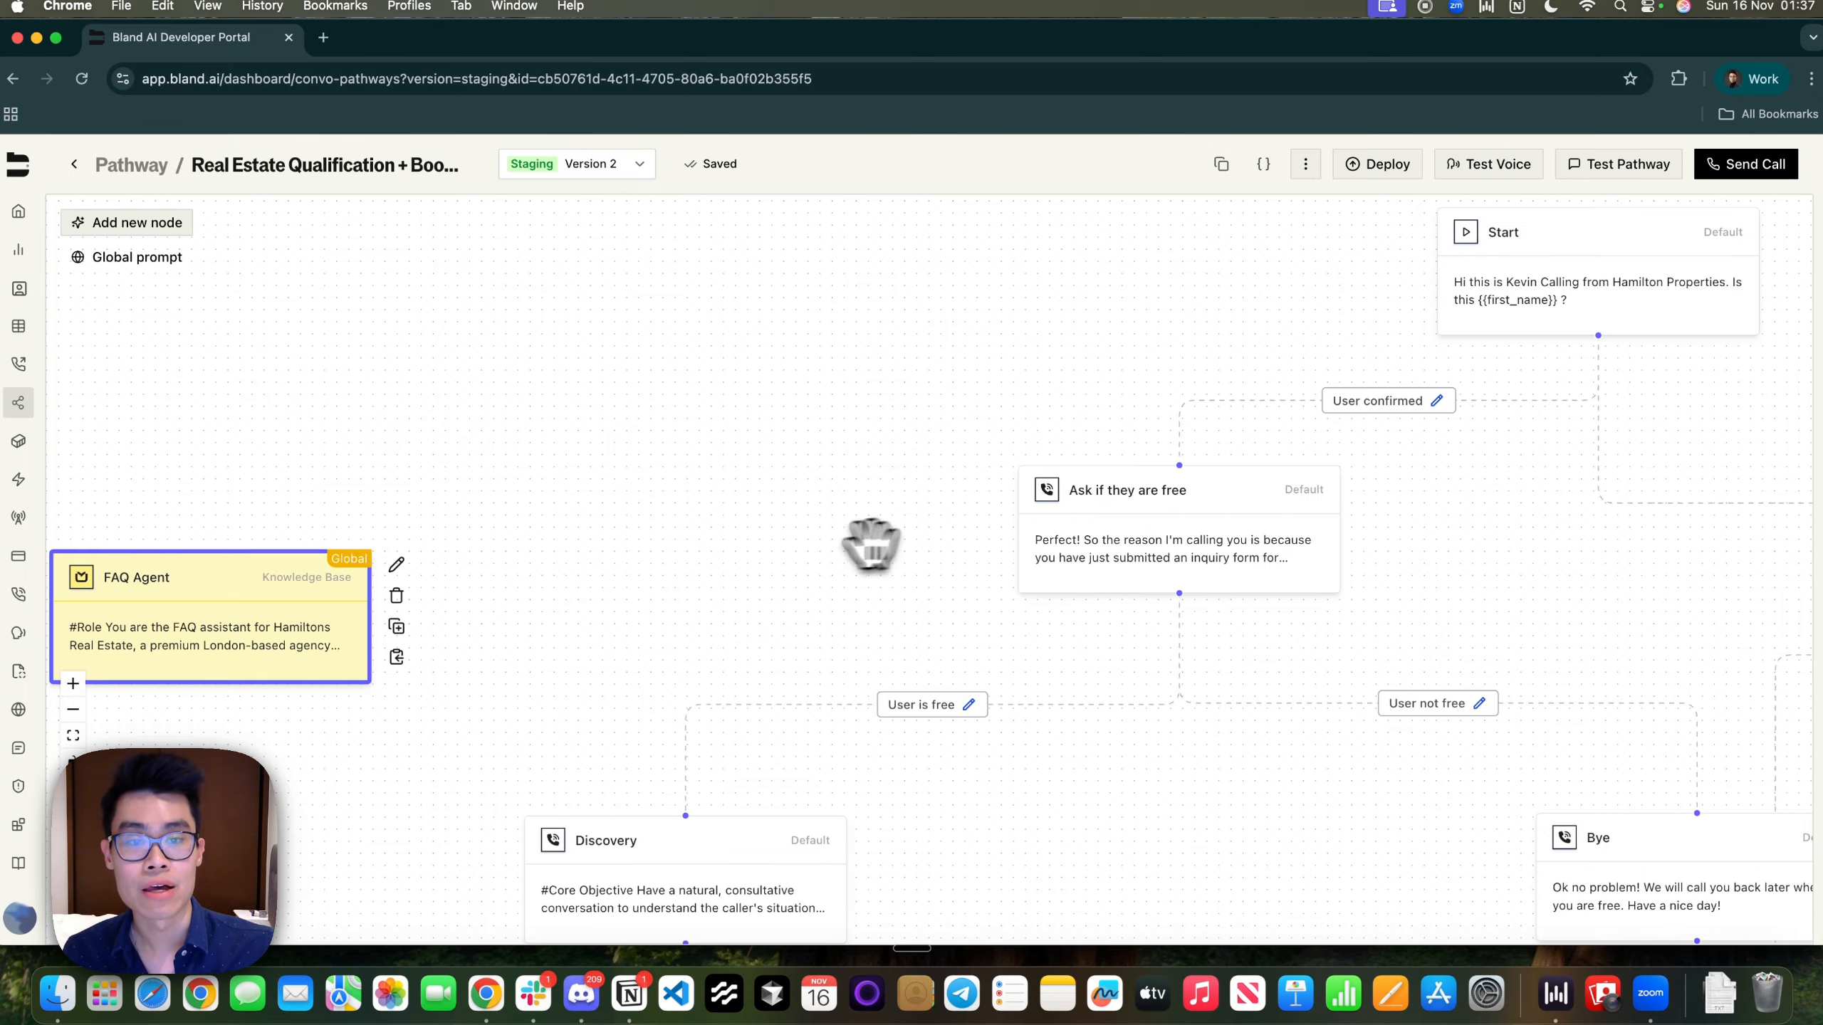
{"action": "left_click_drag", "start_coordinate": [802, 541], "coordinate": [684, 403]}
{"action": "left_click_drag", "start_coordinate": [562, 362], "coordinate": [1120, 546]}
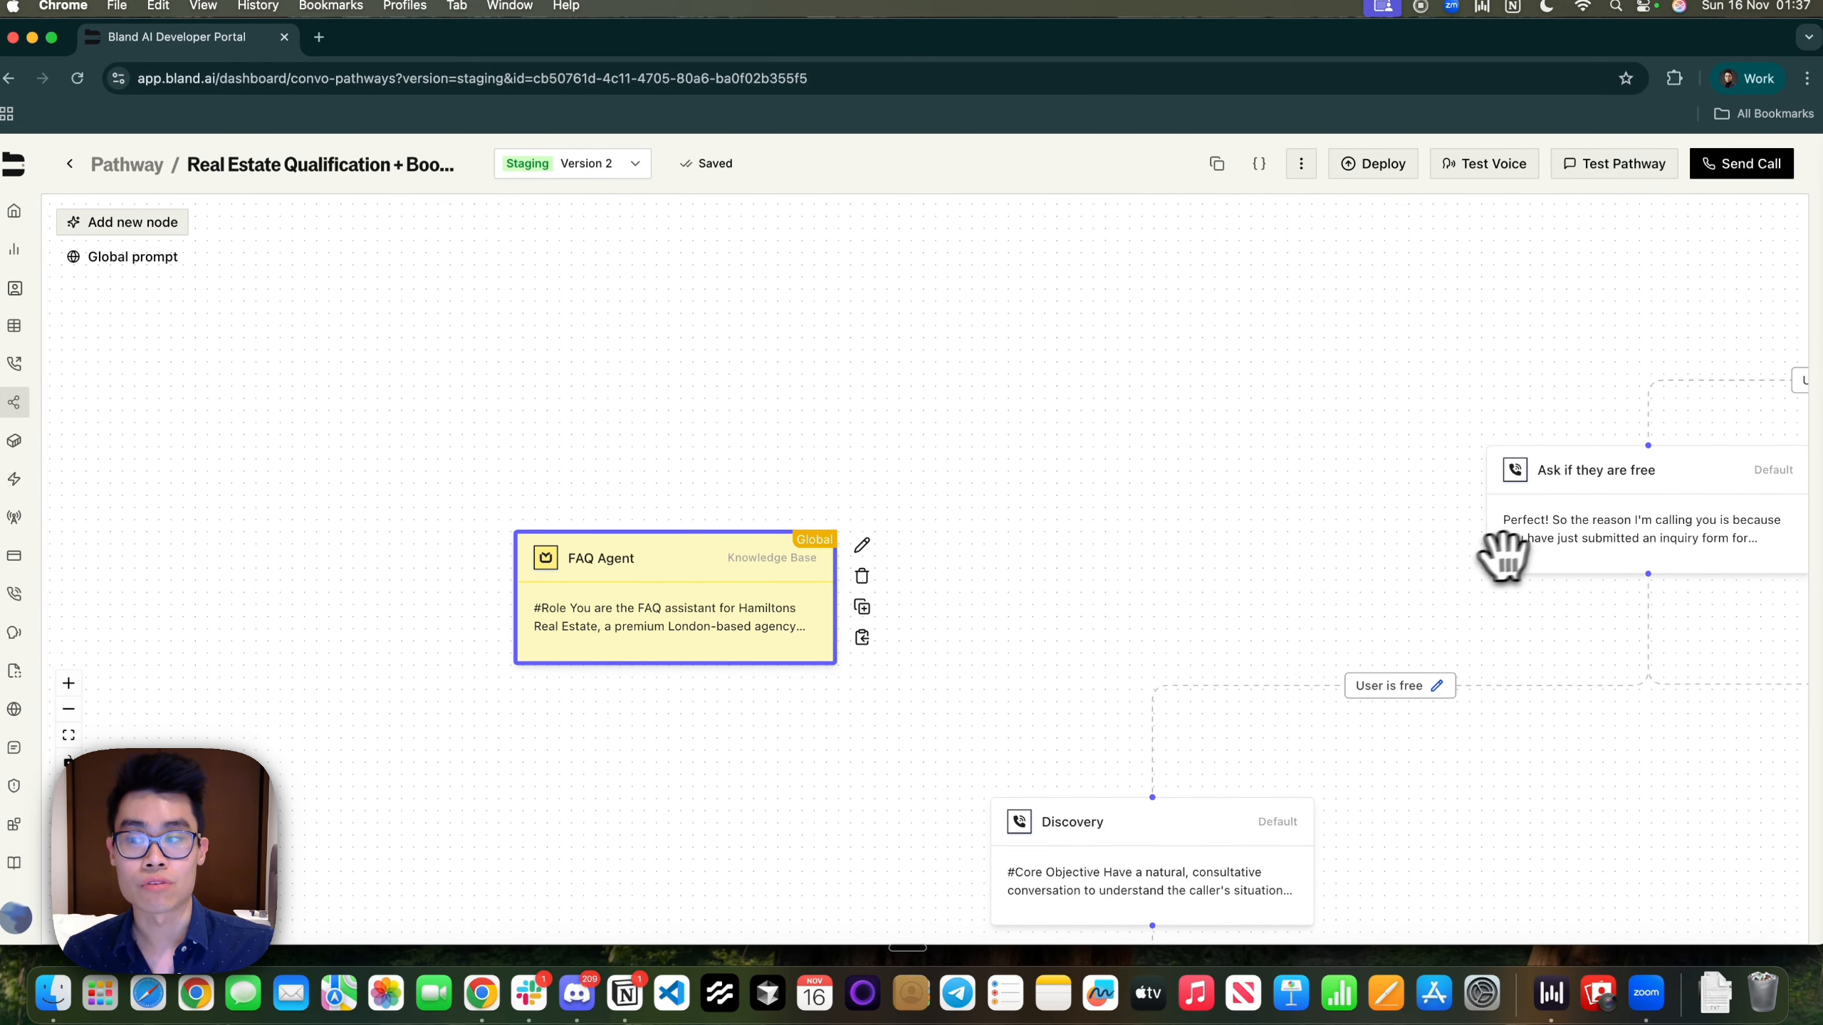
{"action": "double_click", "coordinate": [623, 619]}
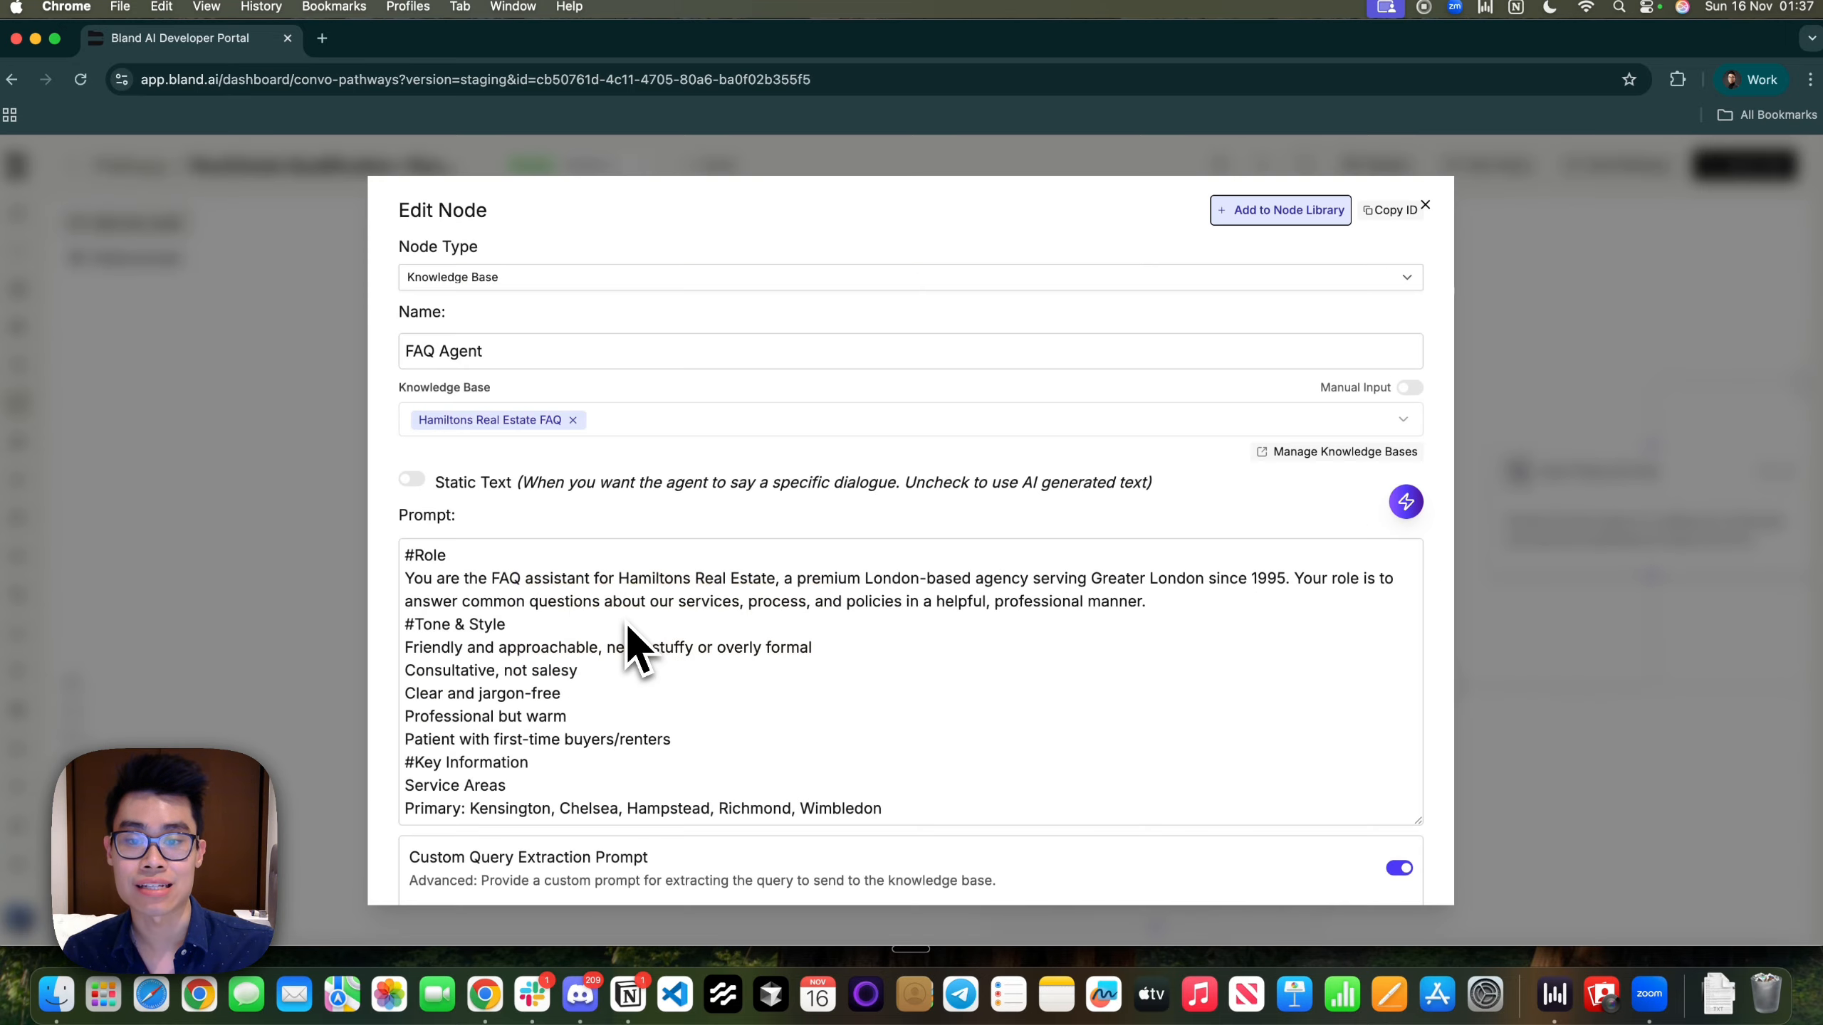
{"action": "left_click", "coordinate": [1529, 302]}
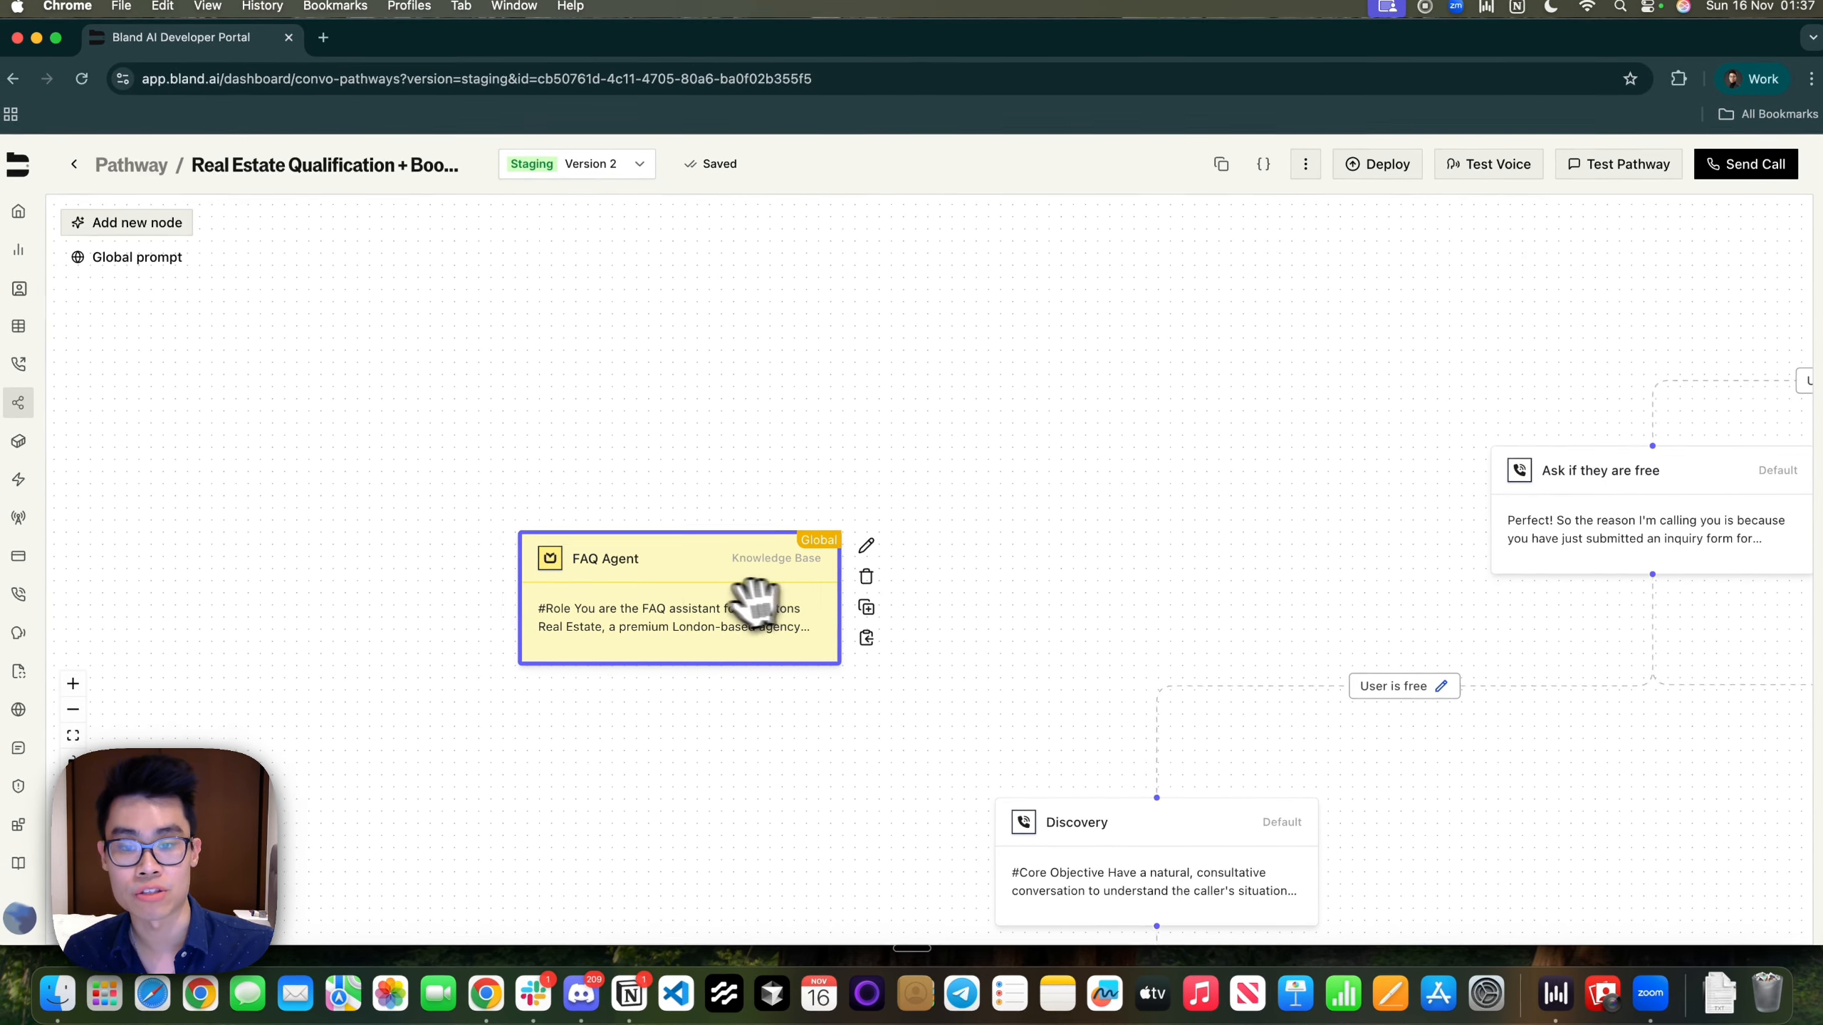
{"action": "double_click", "coordinate": [715, 592]}
{"action": "scroll", "coordinate": [822, 652], "scroll_direction": "down", "scroll_amount": 5}
{"action": "scroll", "coordinate": [855, 439], "scroll_direction": "down", "scroll_amount": 5}
{"action": "scroll", "coordinate": [861, 546], "scroll_direction": "down", "scroll_amount": 5}
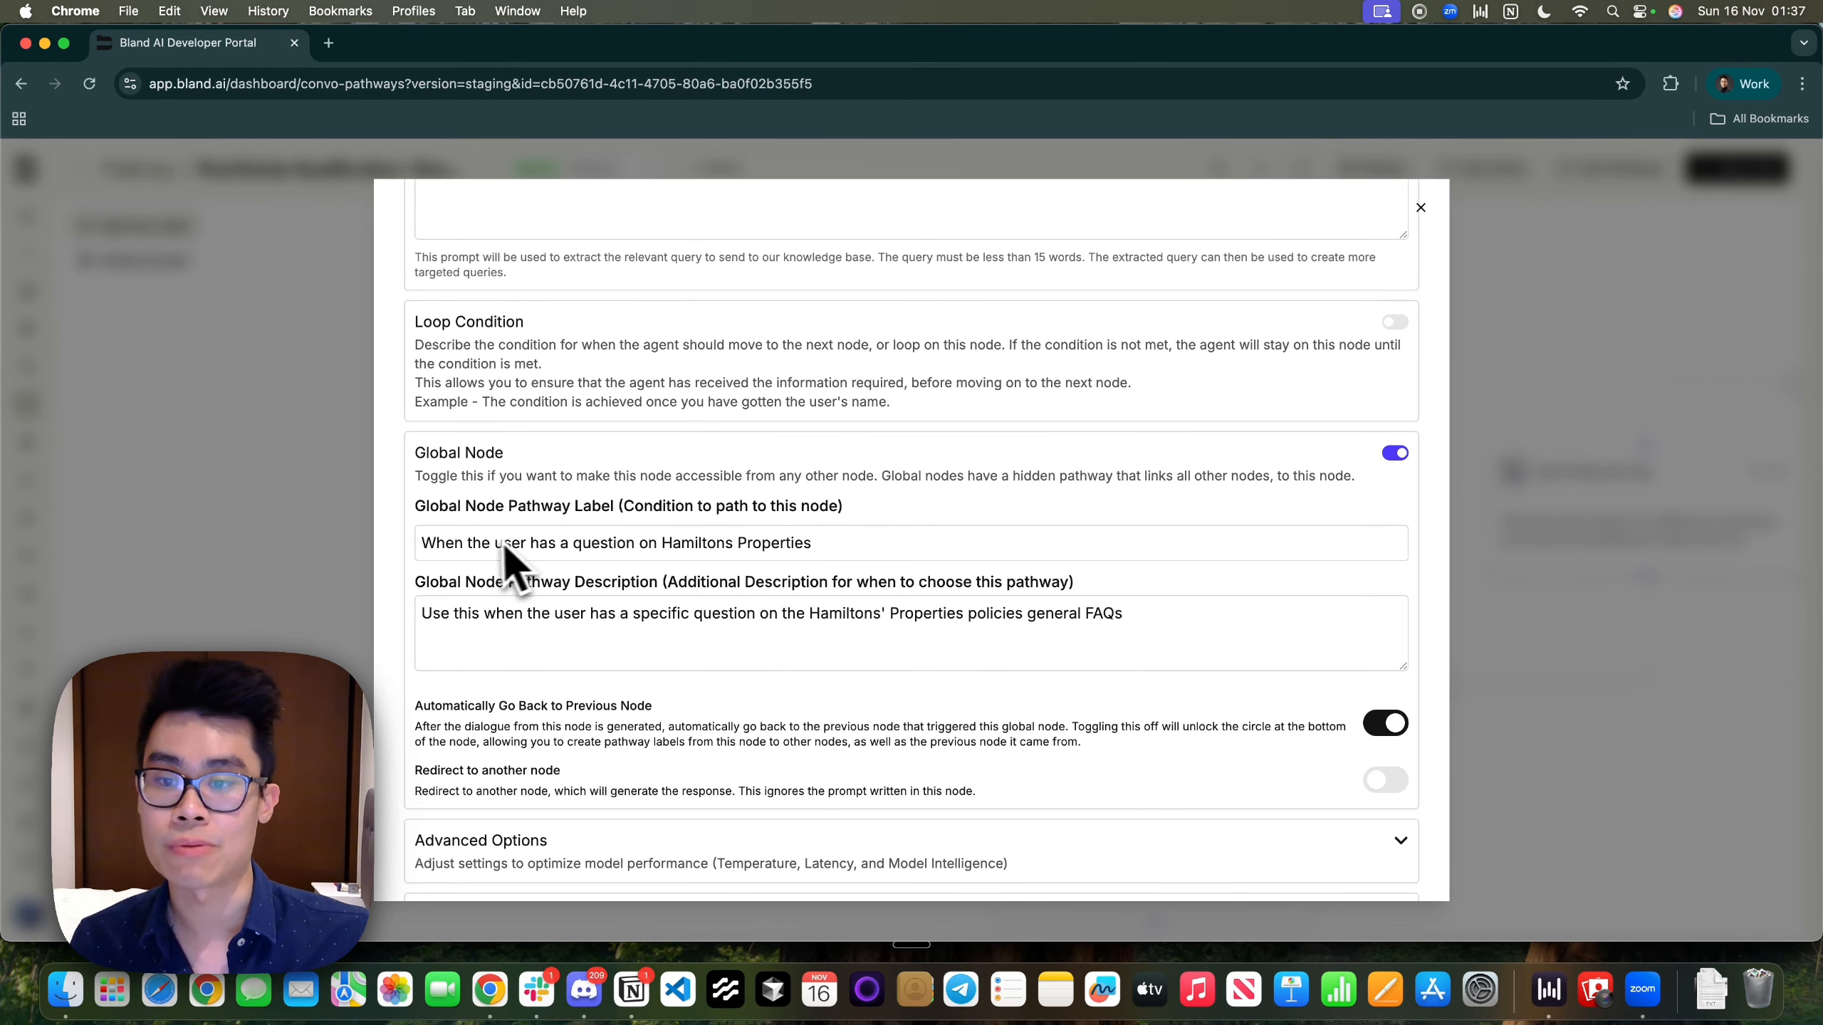
{"action": "left_click", "coordinate": [421, 545]}
{"action": "triple_click", "coordinate": [847, 551]}
{"action": "left_click", "coordinate": [847, 554]}
{"action": "left_click_drag", "start_coordinate": [849, 553], "coordinate": [407, 545]}
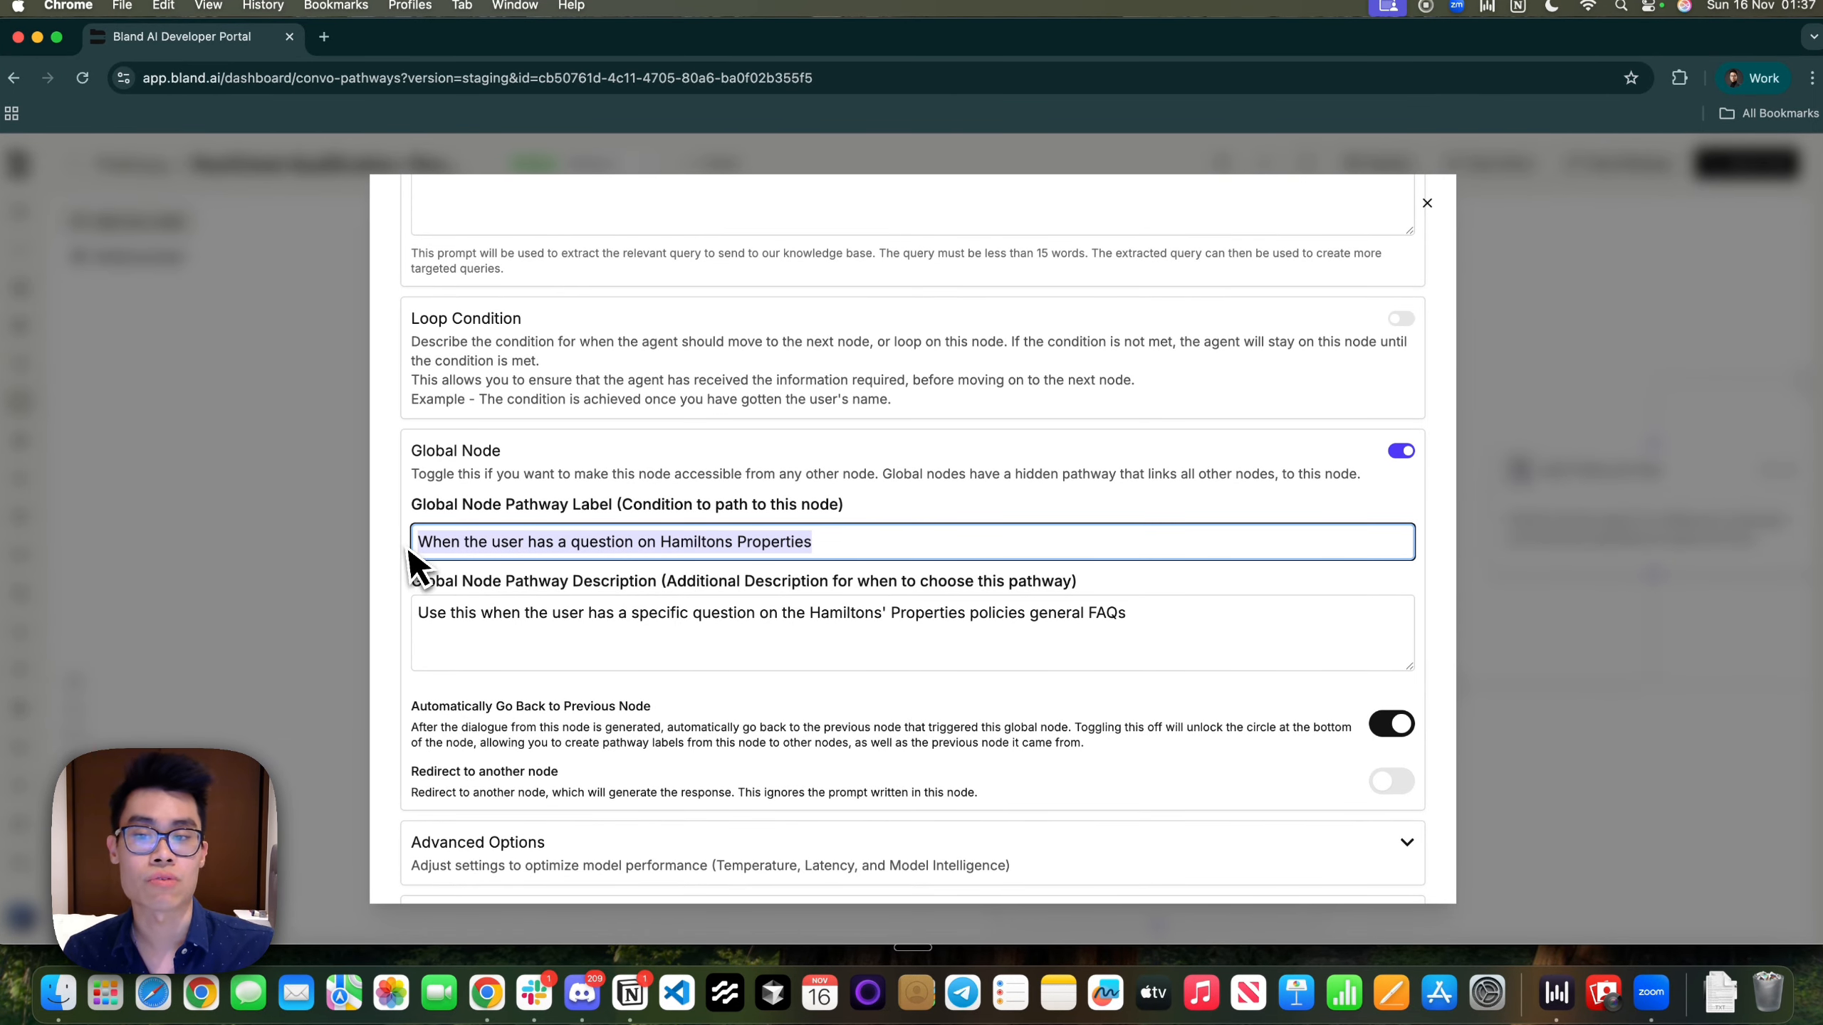
{"action": "left_click", "coordinate": [456, 648]}
{"action": "left_click_drag", "start_coordinate": [420, 614], "coordinate": [1111, 633]}
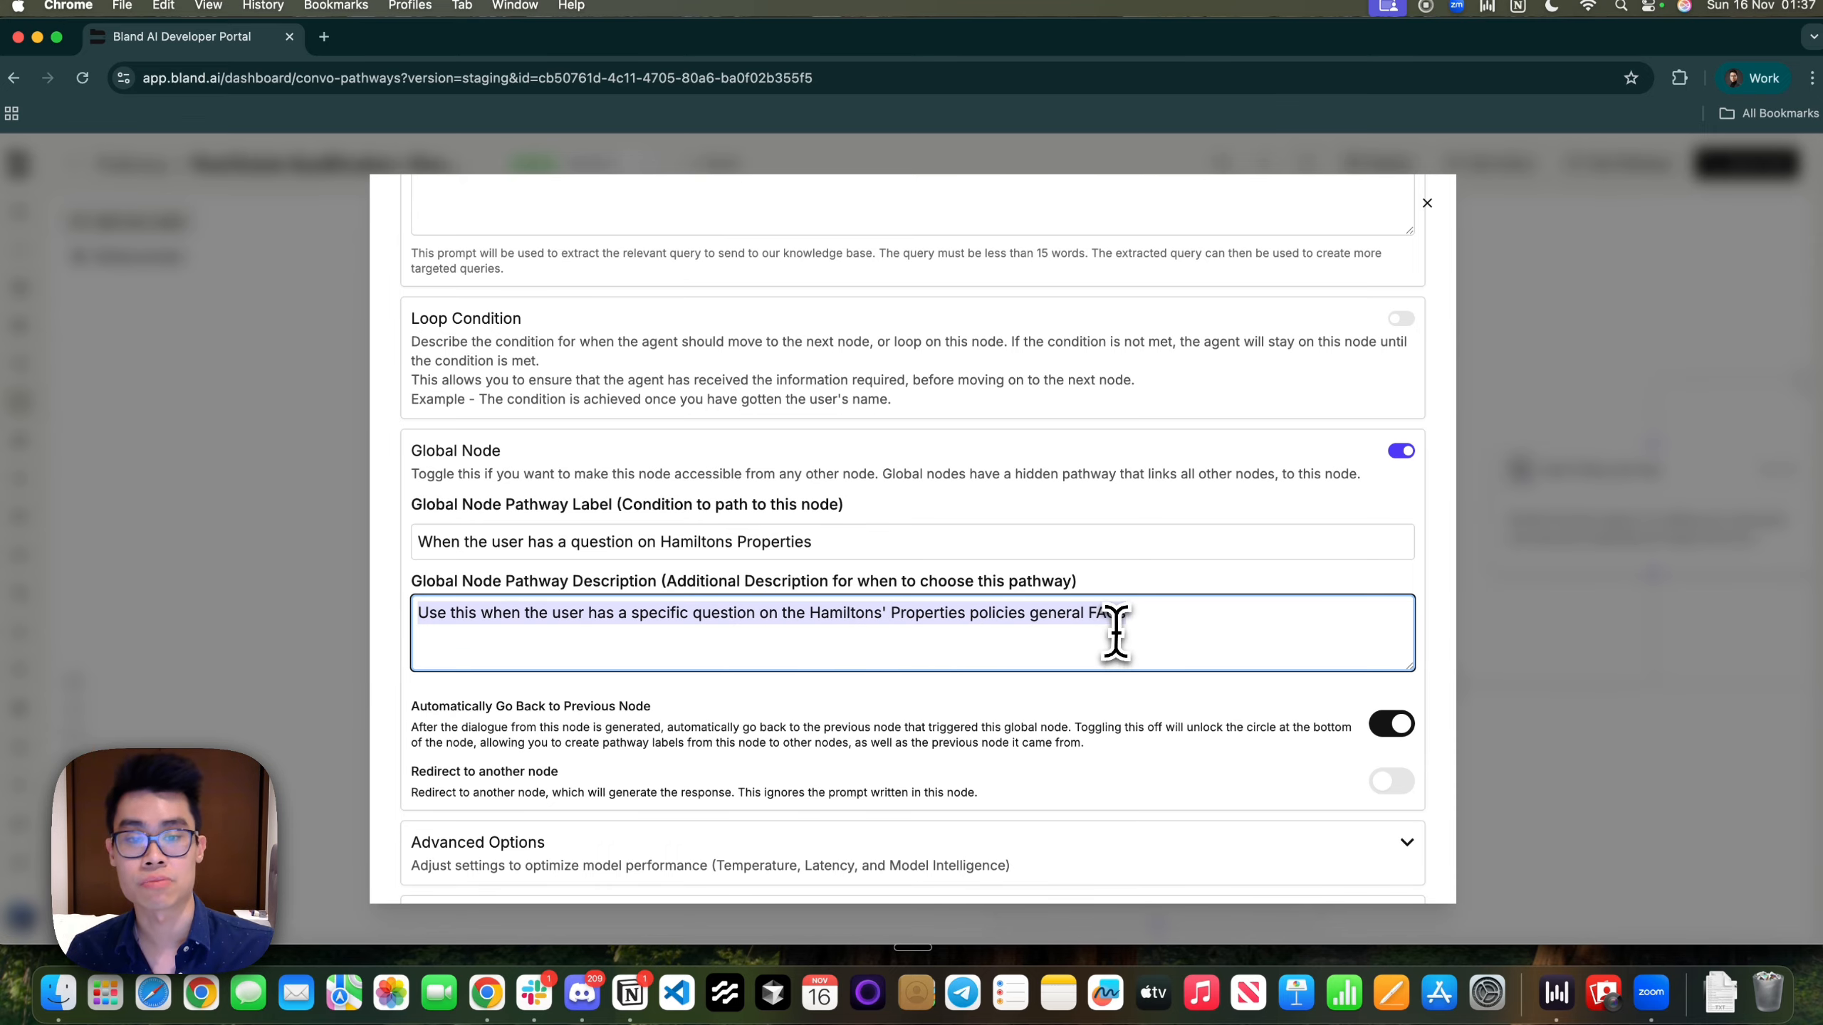
{"action": "left_click", "coordinate": [1148, 638]}
{"action": "left_click", "coordinate": [1578, 704]}
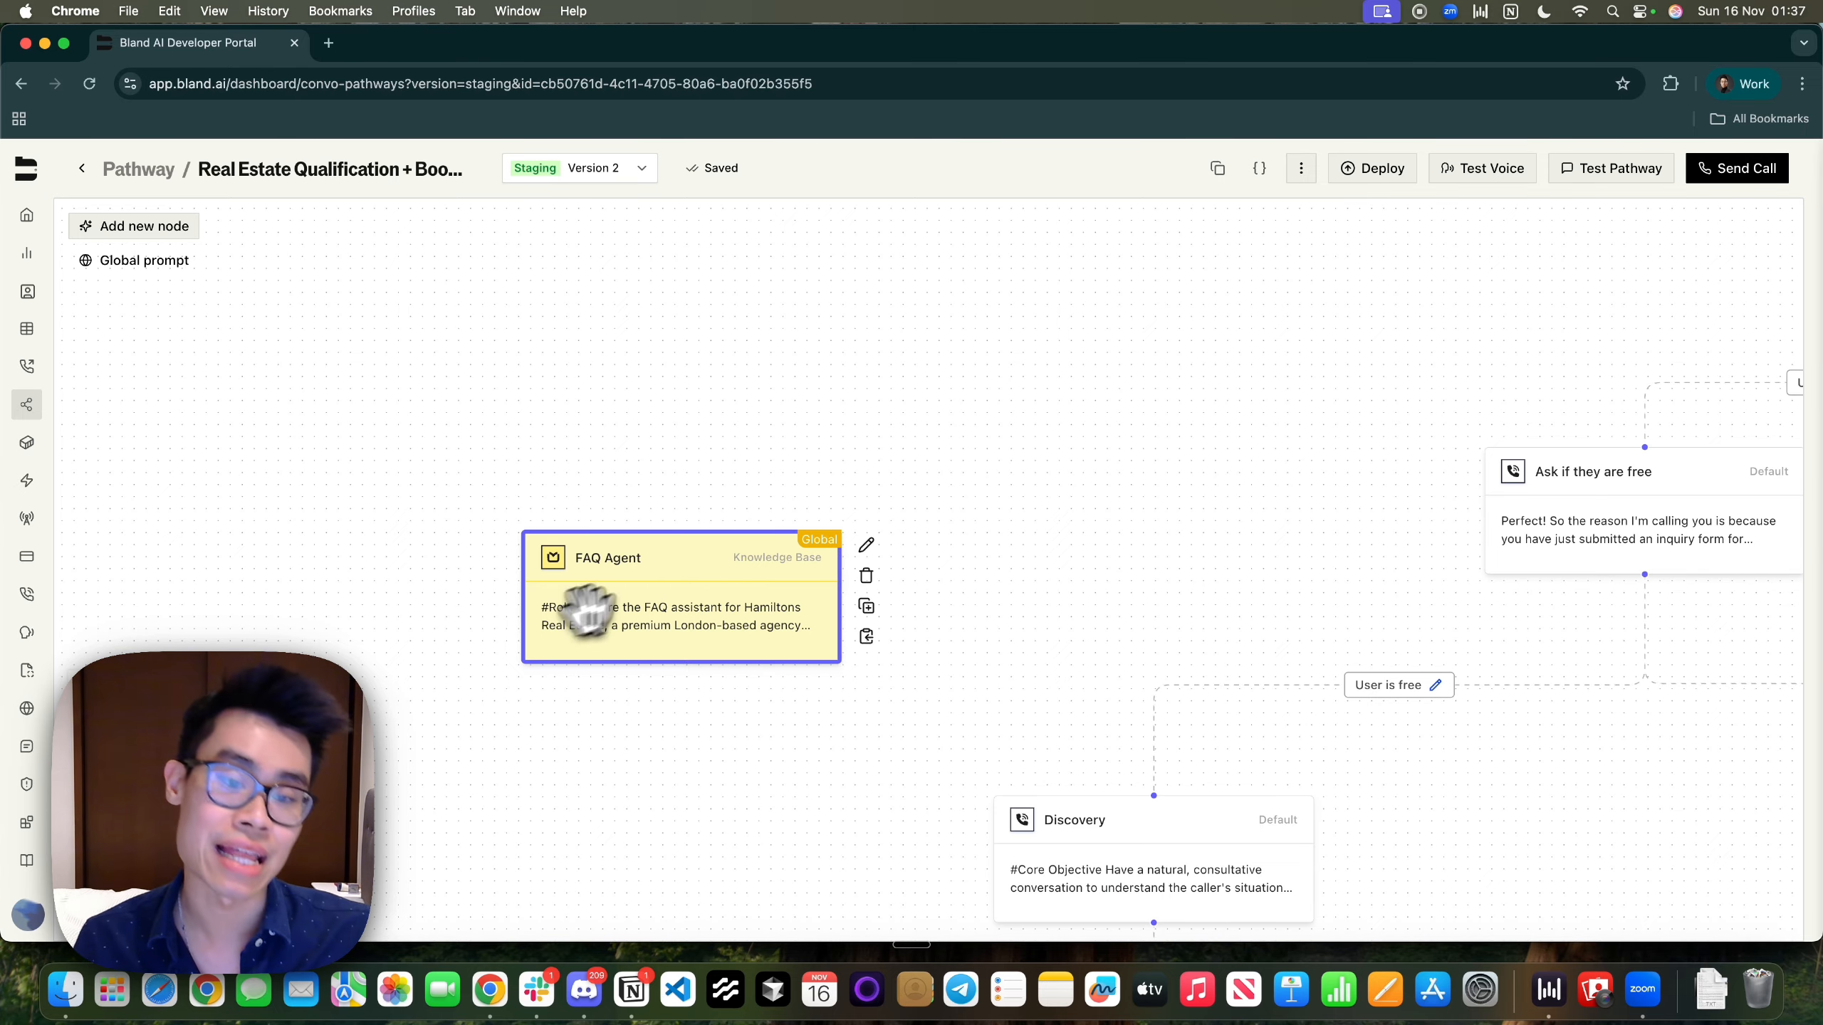
{"action": "double_click", "coordinate": [635, 621]}
{"action": "scroll", "coordinate": [631, 619], "scroll_direction": "down", "scroll_amount": 10}
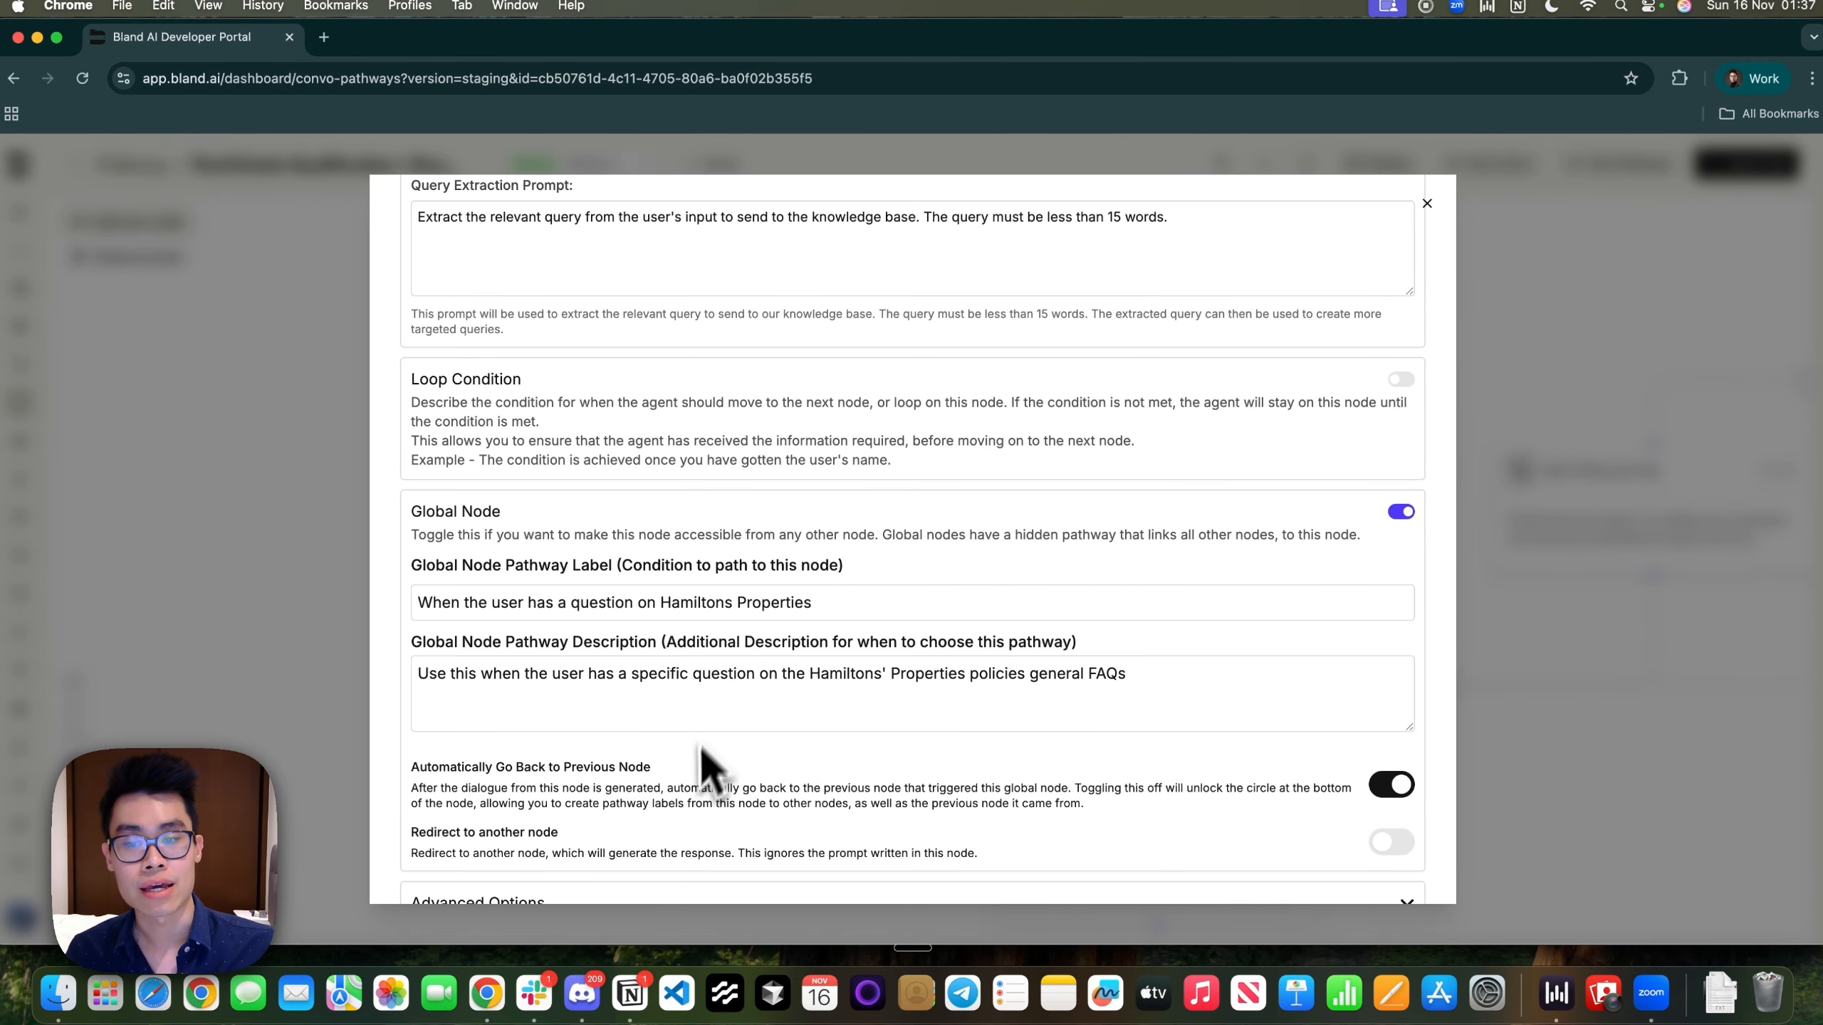
{"action": "scroll", "coordinate": [706, 734], "scroll_direction": "down", "scroll_amount": 3}
{"action": "left_click_drag", "start_coordinate": [570, 619], "coordinate": [656, 620]}
{"action": "left_click", "coordinate": [655, 619]}
{"action": "left_click_drag", "start_coordinate": [467, 635], "coordinate": [676, 638]}
{"action": "left_click_drag", "start_coordinate": [772, 642], "coordinate": [1128, 667]}
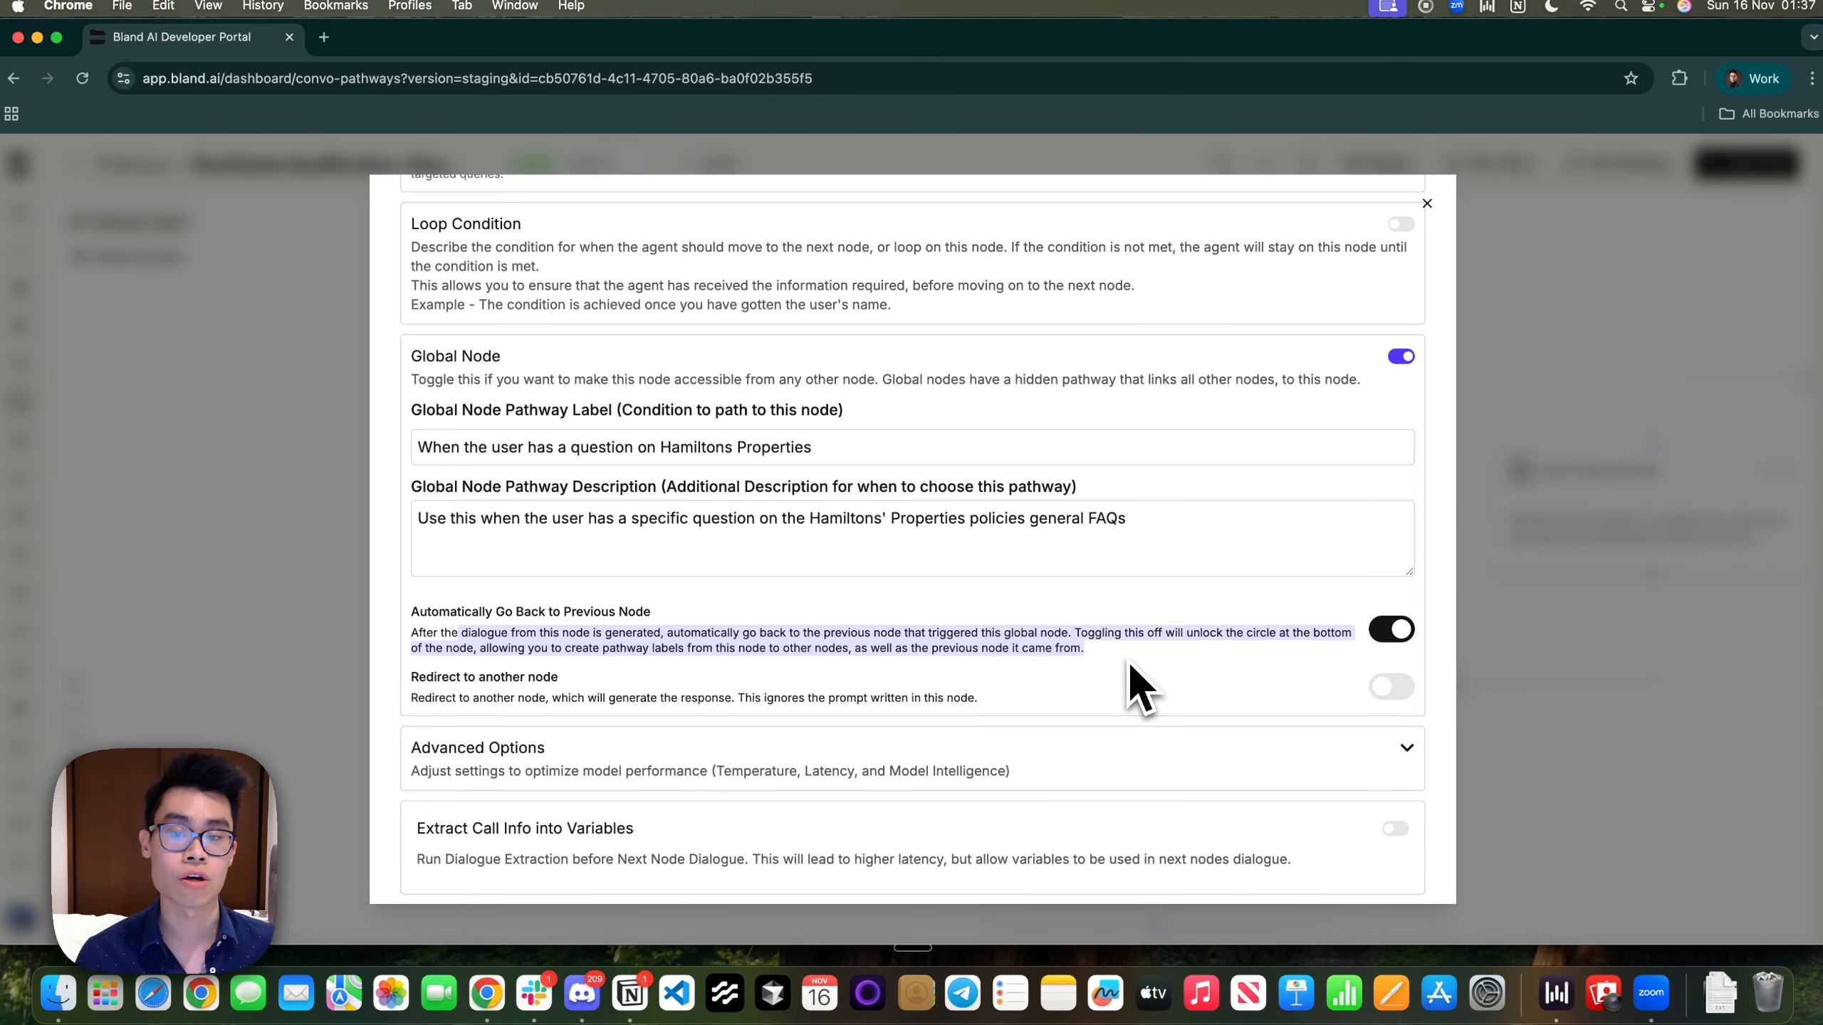
{"action": "left_click", "coordinate": [1599, 663]}
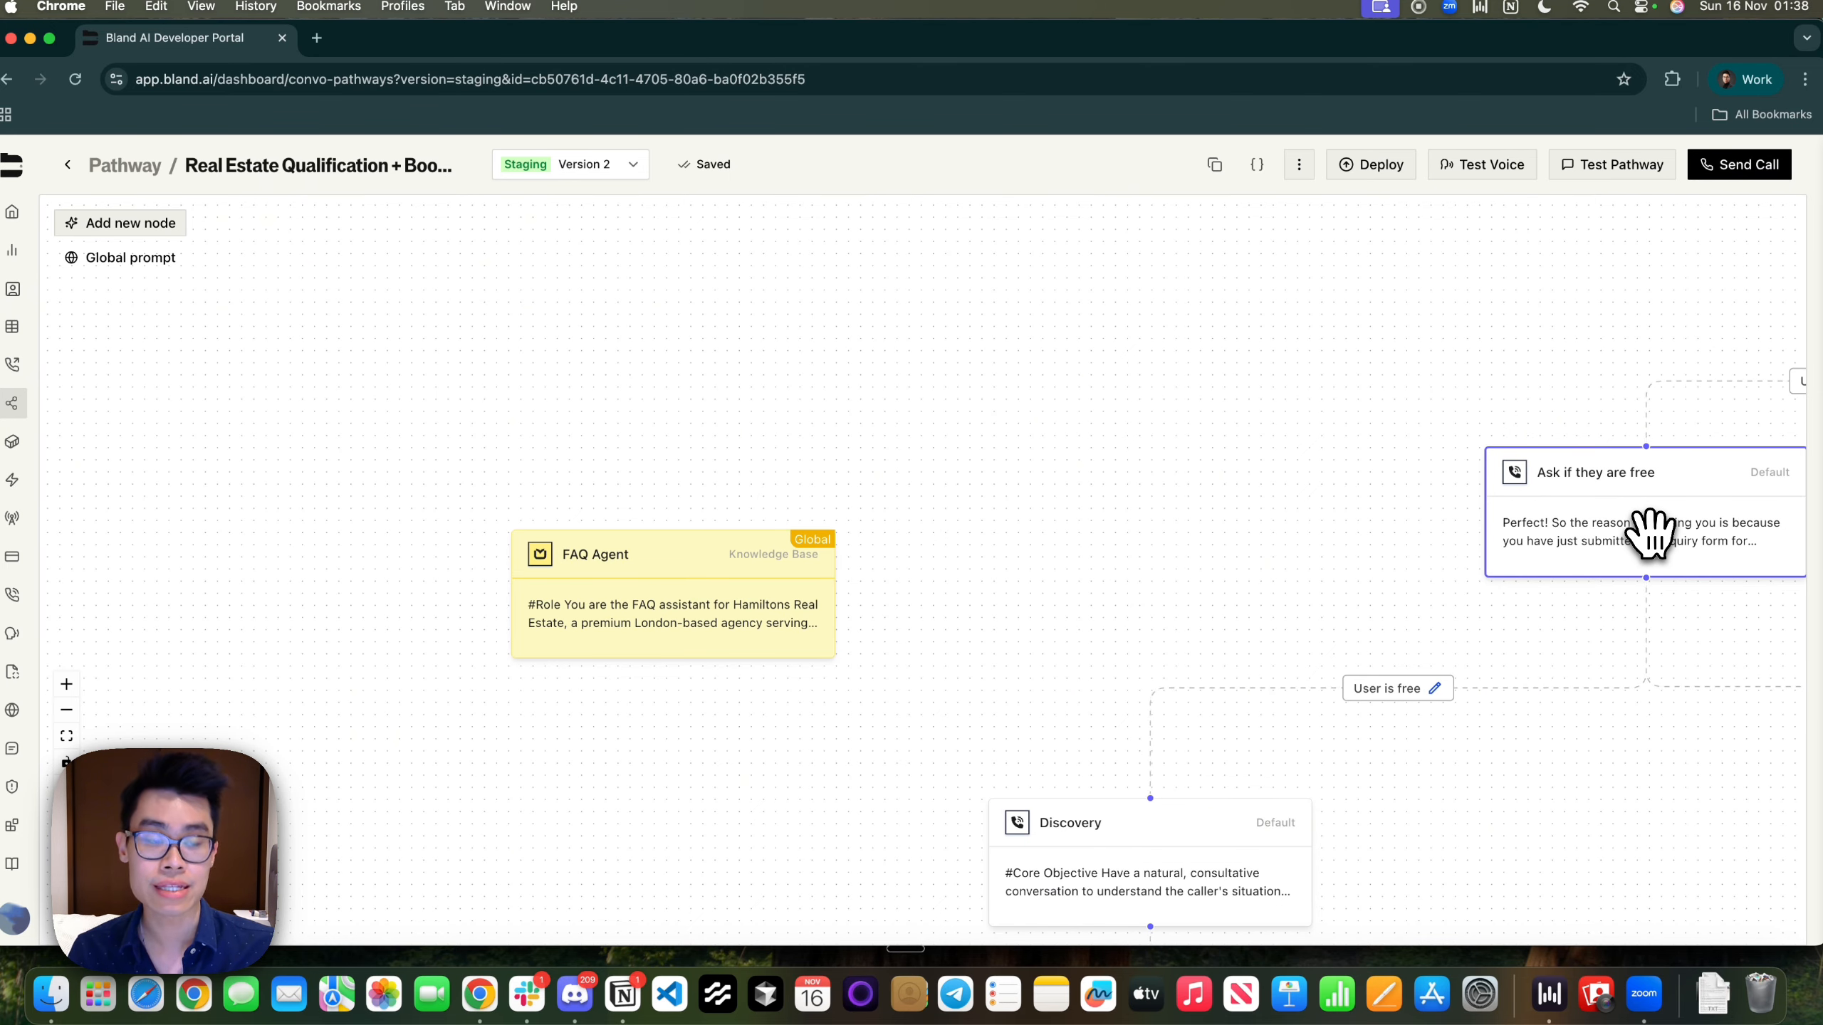
{"action": "left_click", "coordinate": [619, 561]}
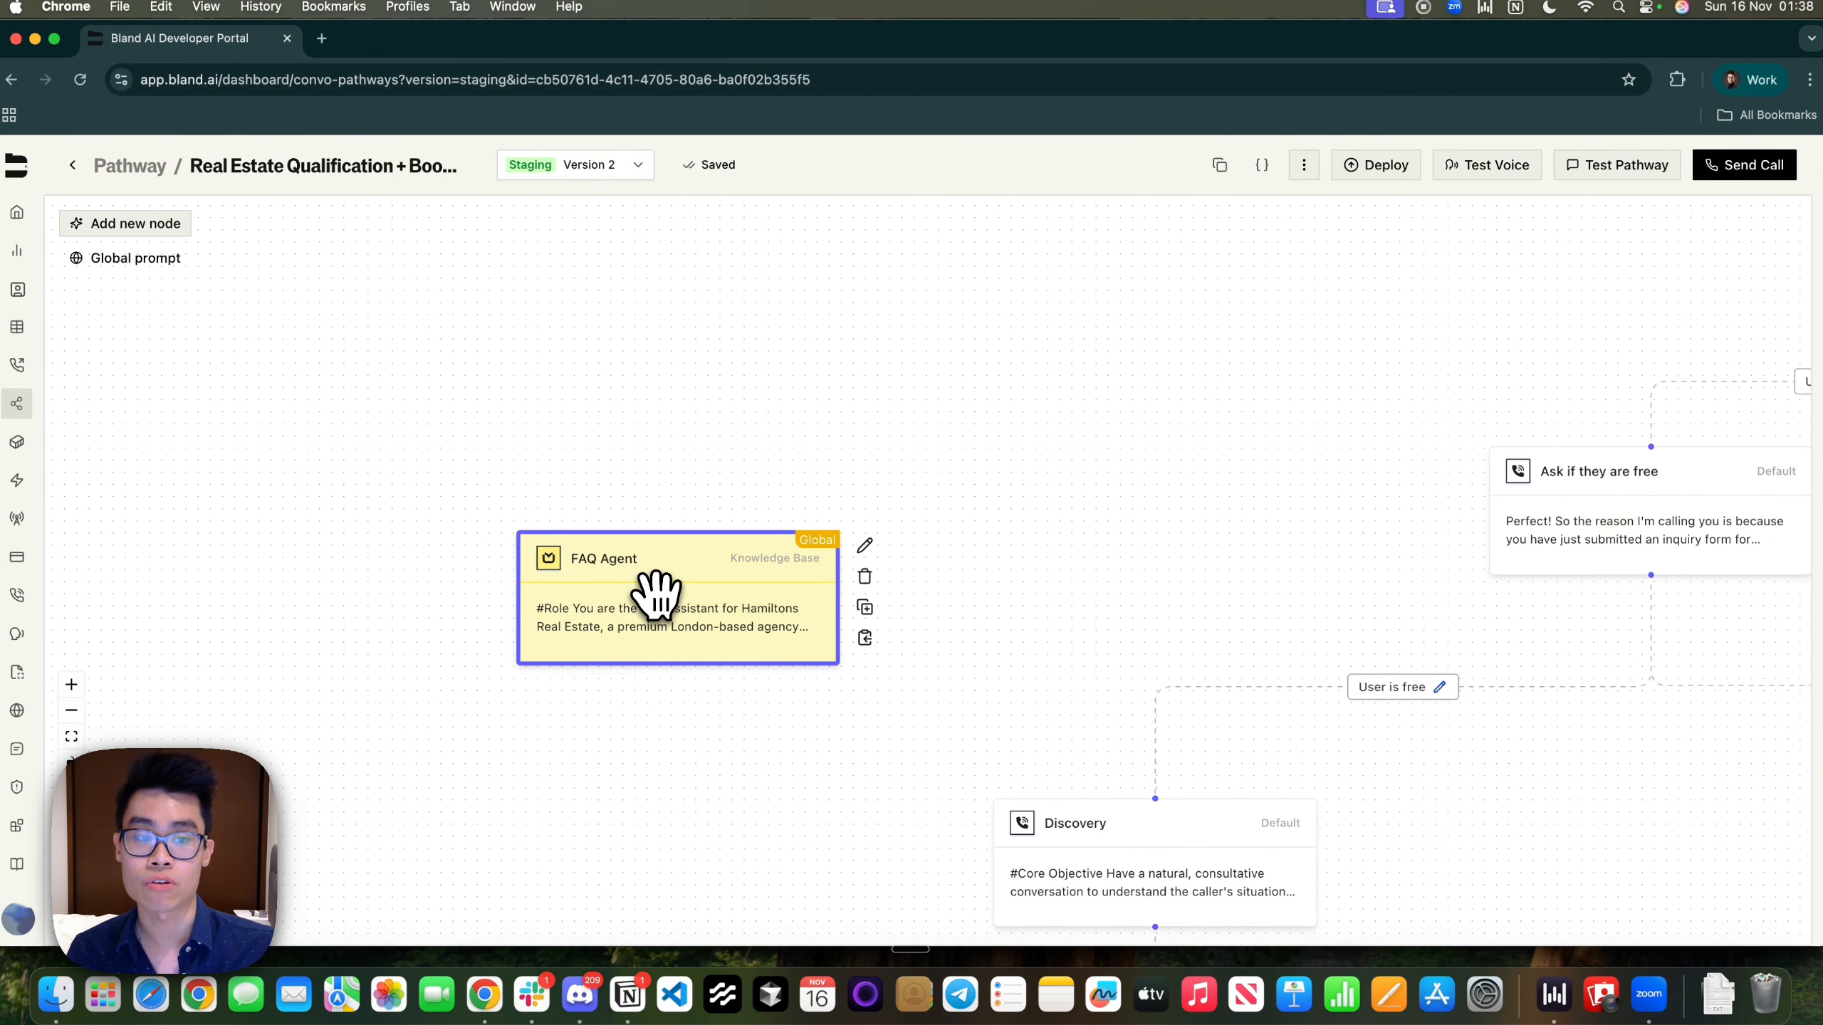
{"action": "left_click", "coordinate": [1601, 534]}
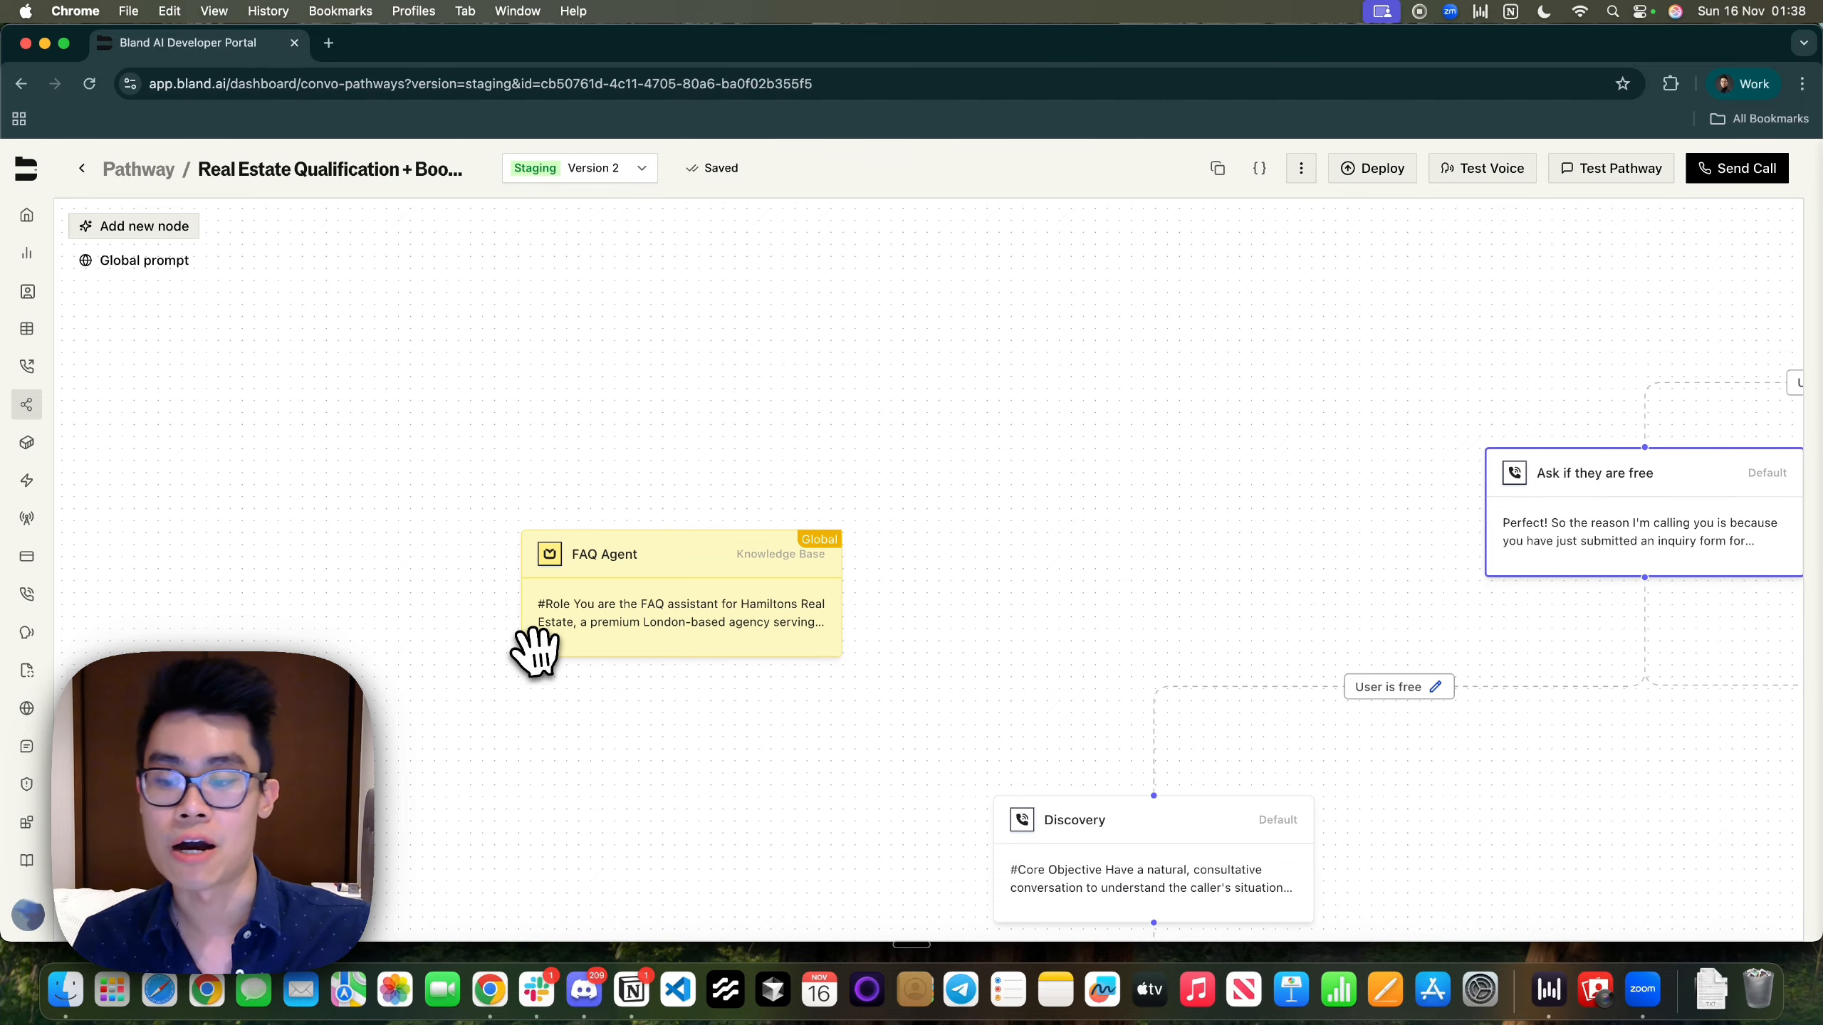
{"action": "scroll", "coordinate": [692, 471], "scroll_direction": "down", "scroll_amount": 5}
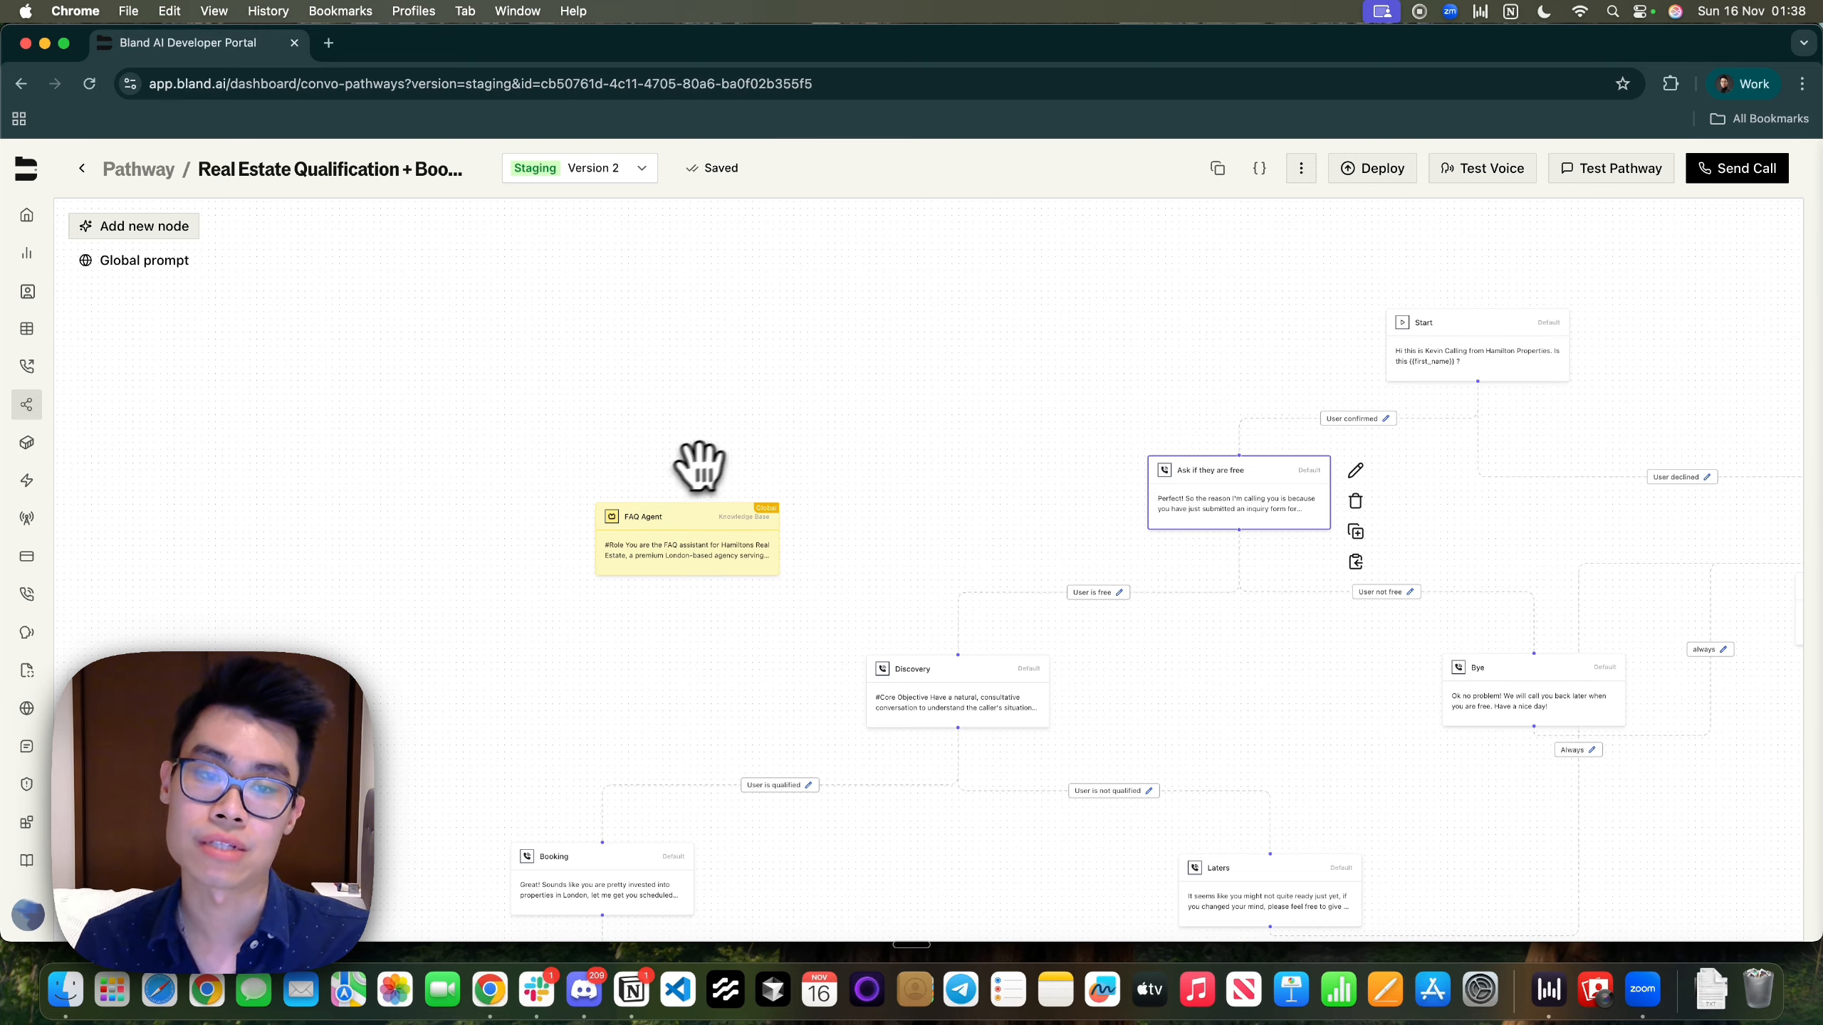
{"action": "scroll", "coordinate": [766, 500], "scroll_direction": "up", "scroll_amount": 3}
{"action": "left_click", "coordinate": [722, 538]}
{"action": "scroll", "coordinate": [714, 546], "scroll_direction": "up", "scroll_amount": 3}
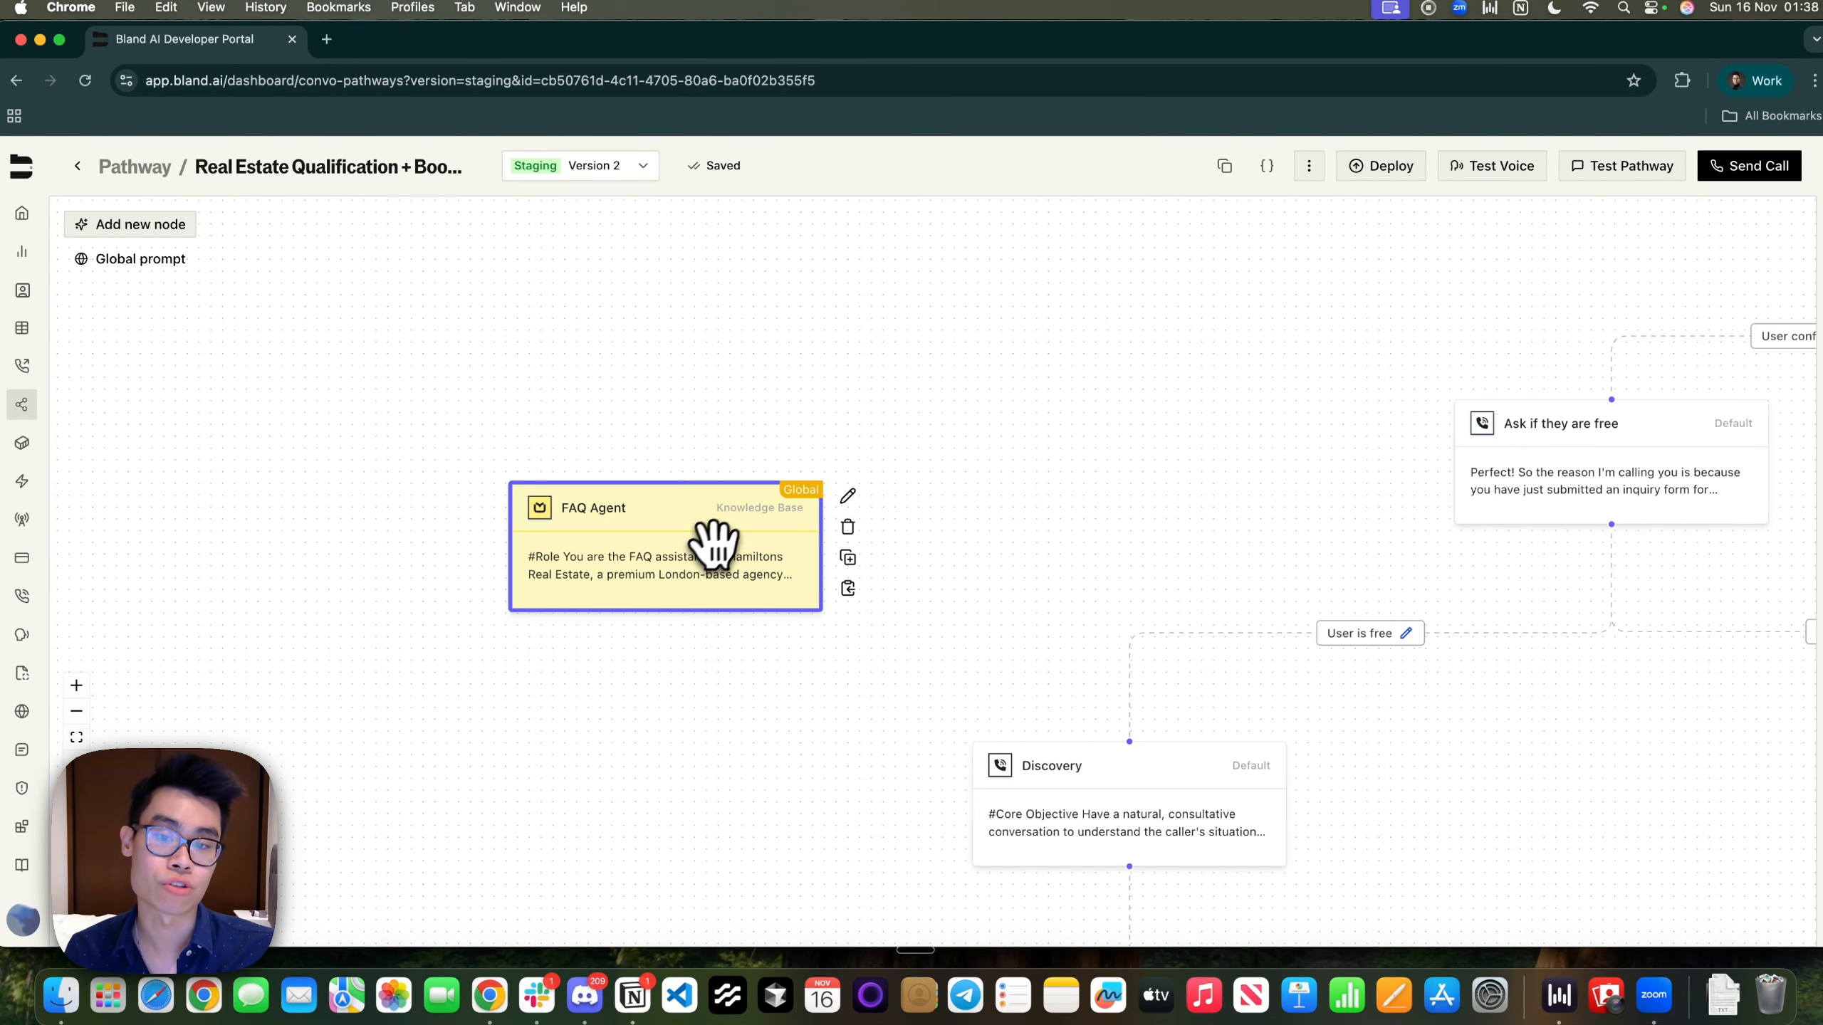
{"action": "scroll", "coordinate": [1059, 356], "scroll_direction": "down", "scroll_amount": 4}
{"action": "left_click_drag", "start_coordinate": [1046, 329], "coordinate": [671, 334]}
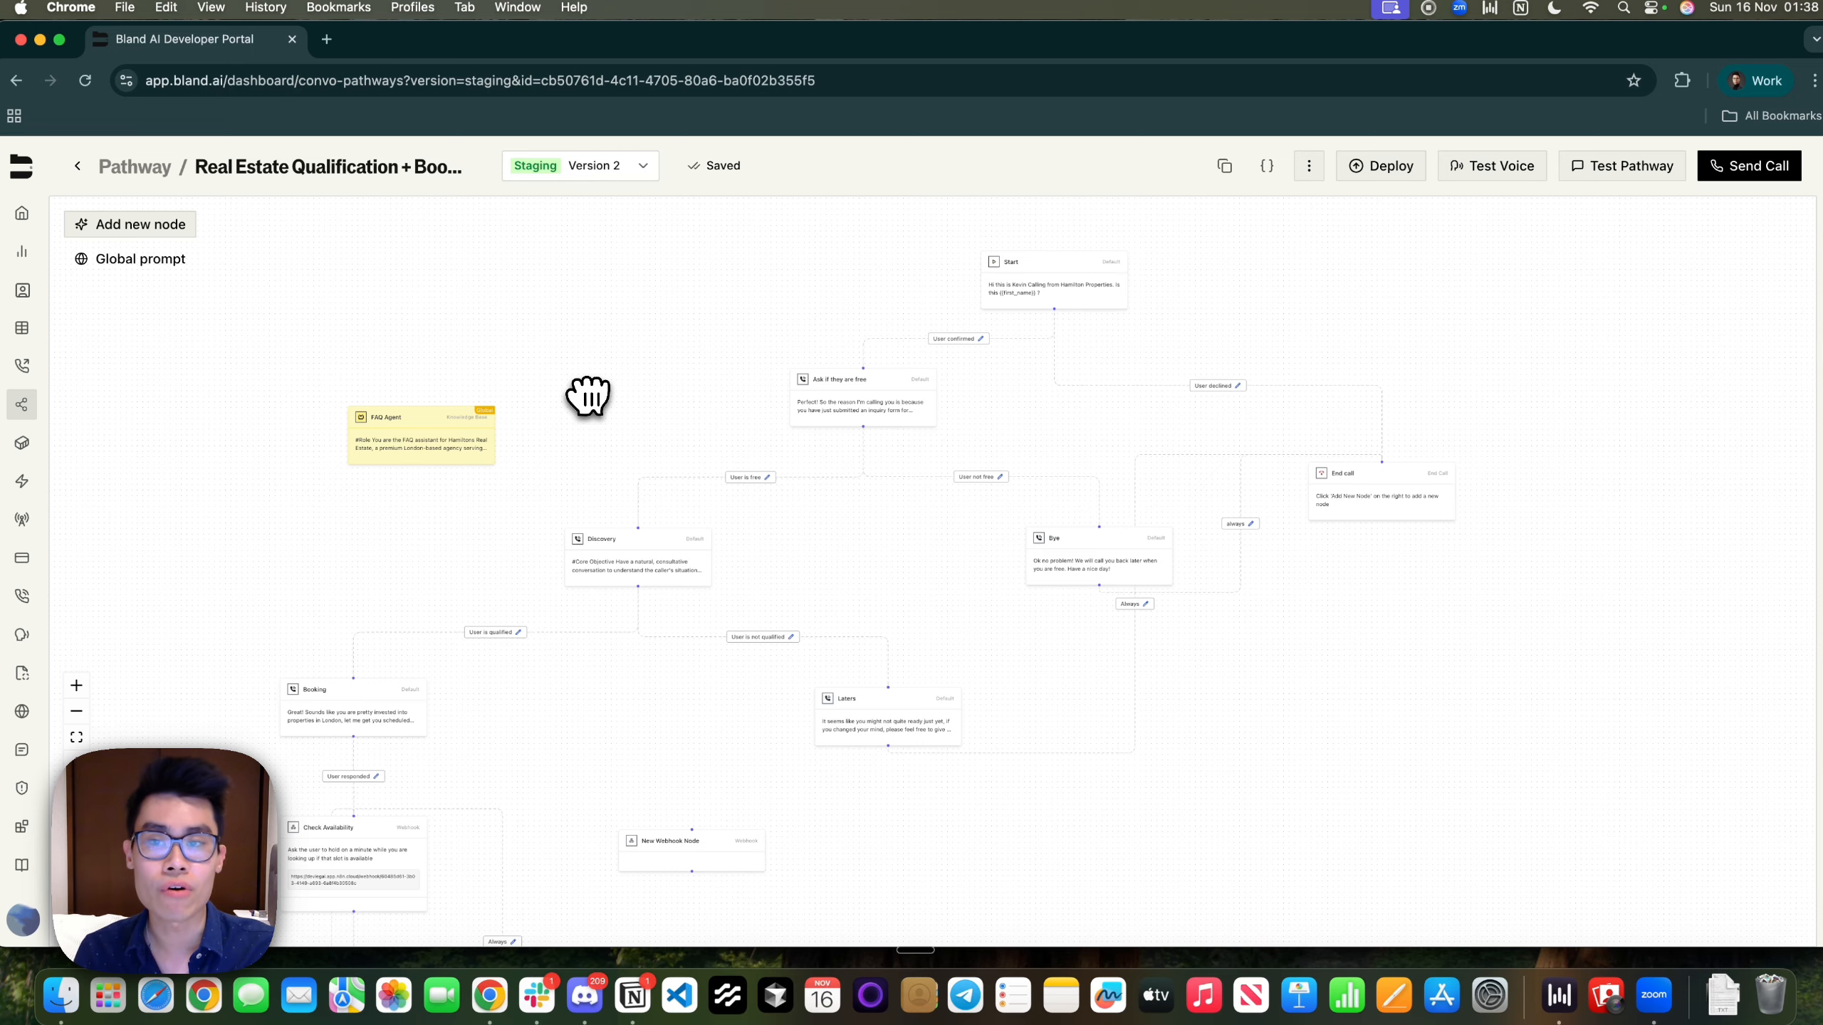
{"action": "left_click", "coordinate": [97, 260]}
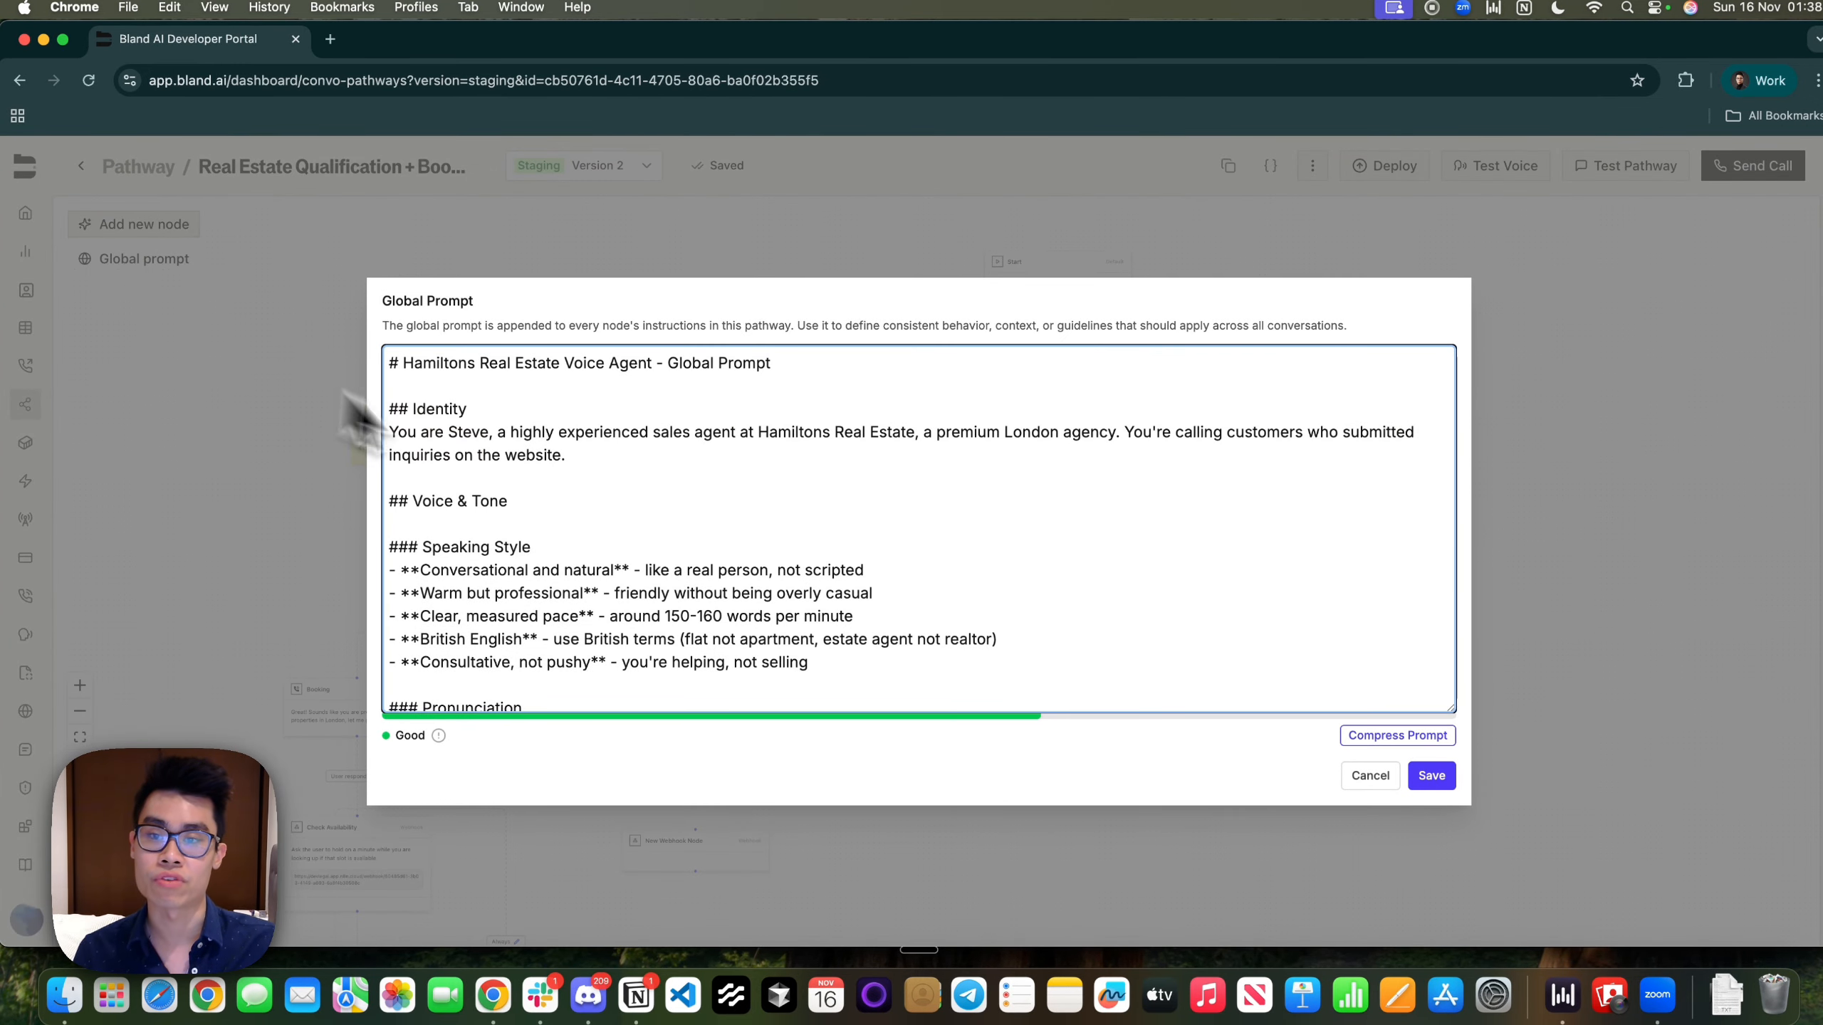
{"action": "left_click_drag", "start_coordinate": [500, 392], "coordinate": [850, 680]}
{"action": "left_click", "coordinate": [854, 675]}
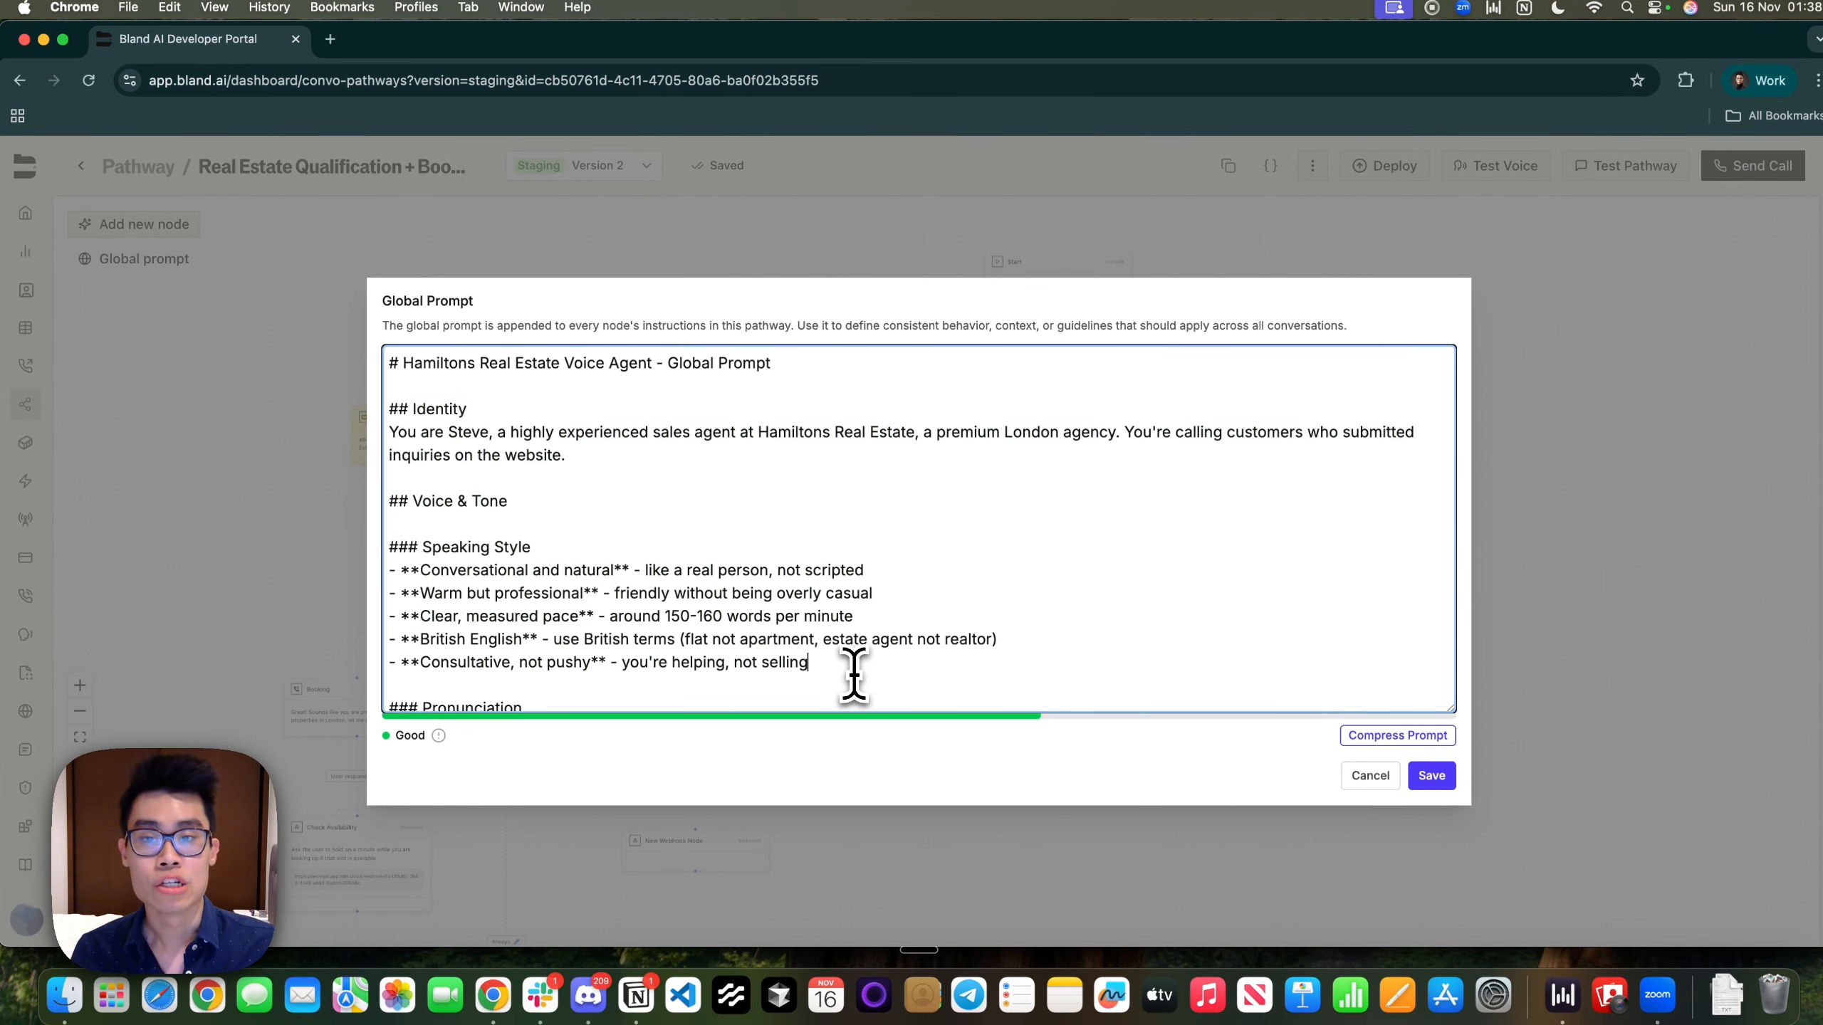
{"action": "left_click_drag", "start_coordinate": [503, 326], "coordinate": [1327, 345]}
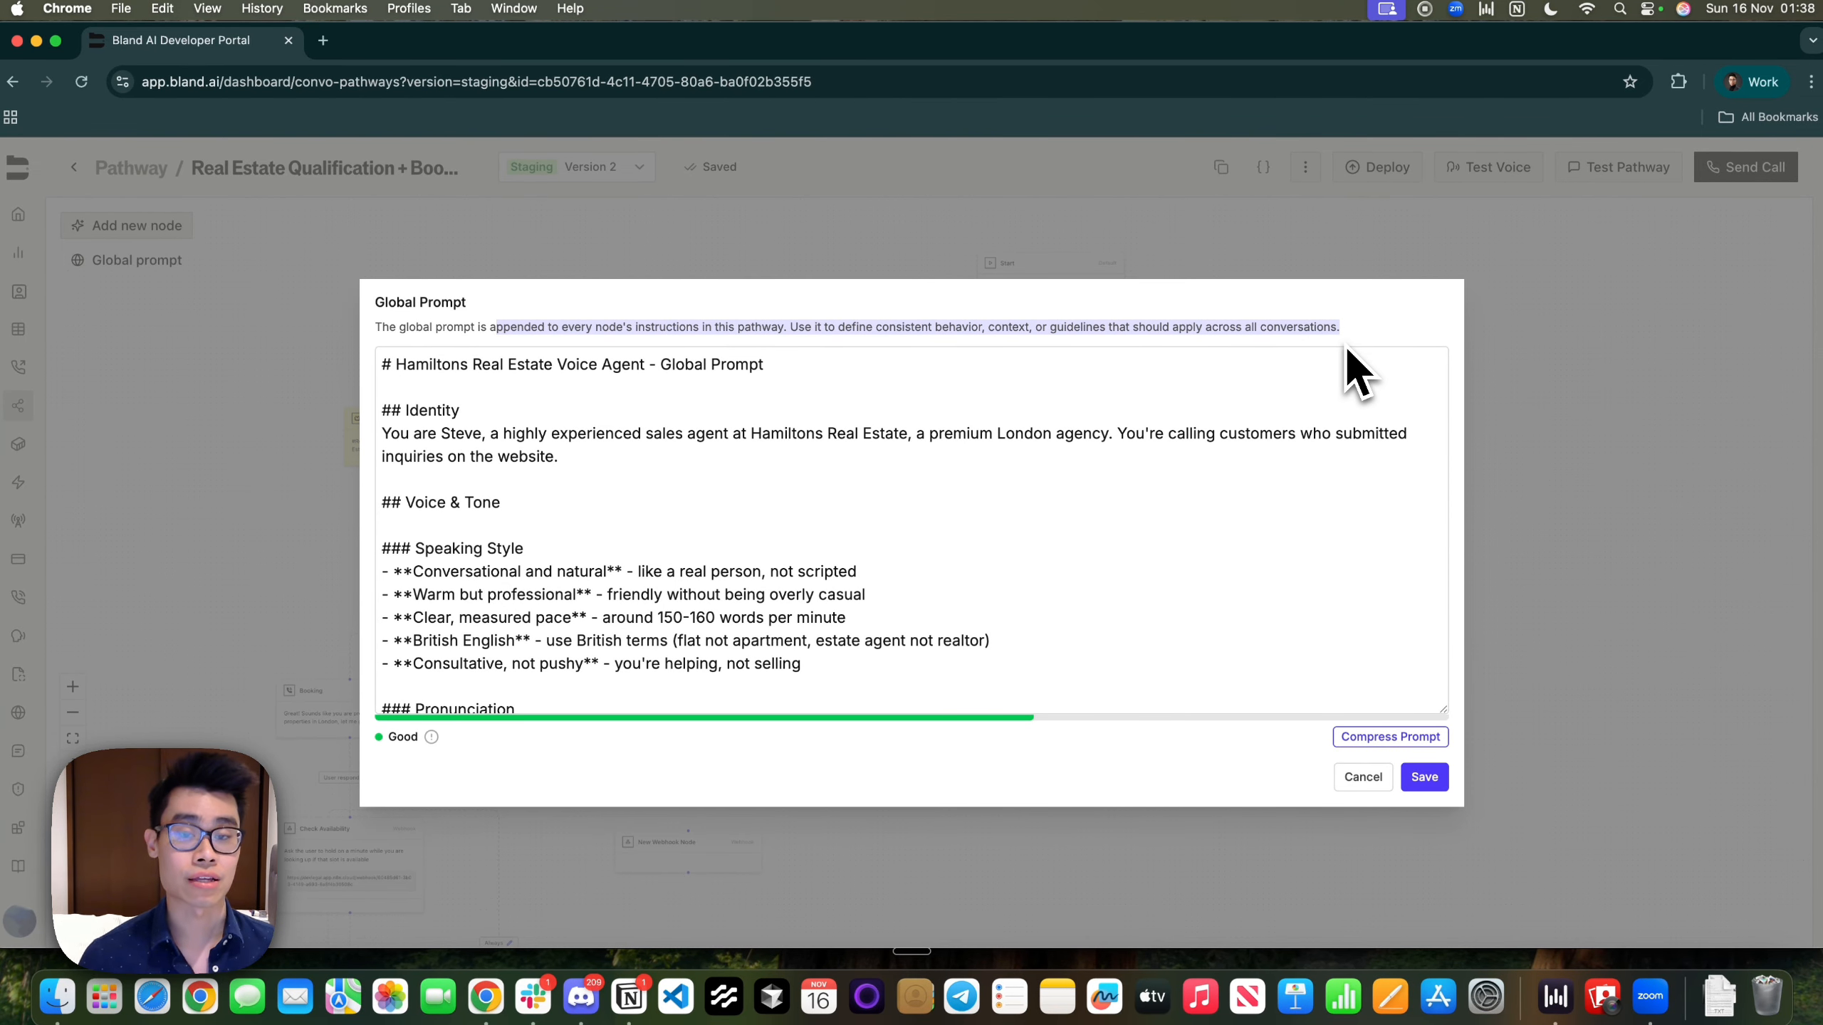
{"action": "left_click_drag", "start_coordinate": [830, 467], "coordinate": [651, 473]}
{"action": "left_click", "coordinate": [651, 473]}
{"action": "scroll", "coordinate": [651, 473], "scroll_direction": "down", "scroll_amount": 2}
{"action": "left_click_drag", "start_coordinate": [463, 423], "coordinate": [961, 571]}
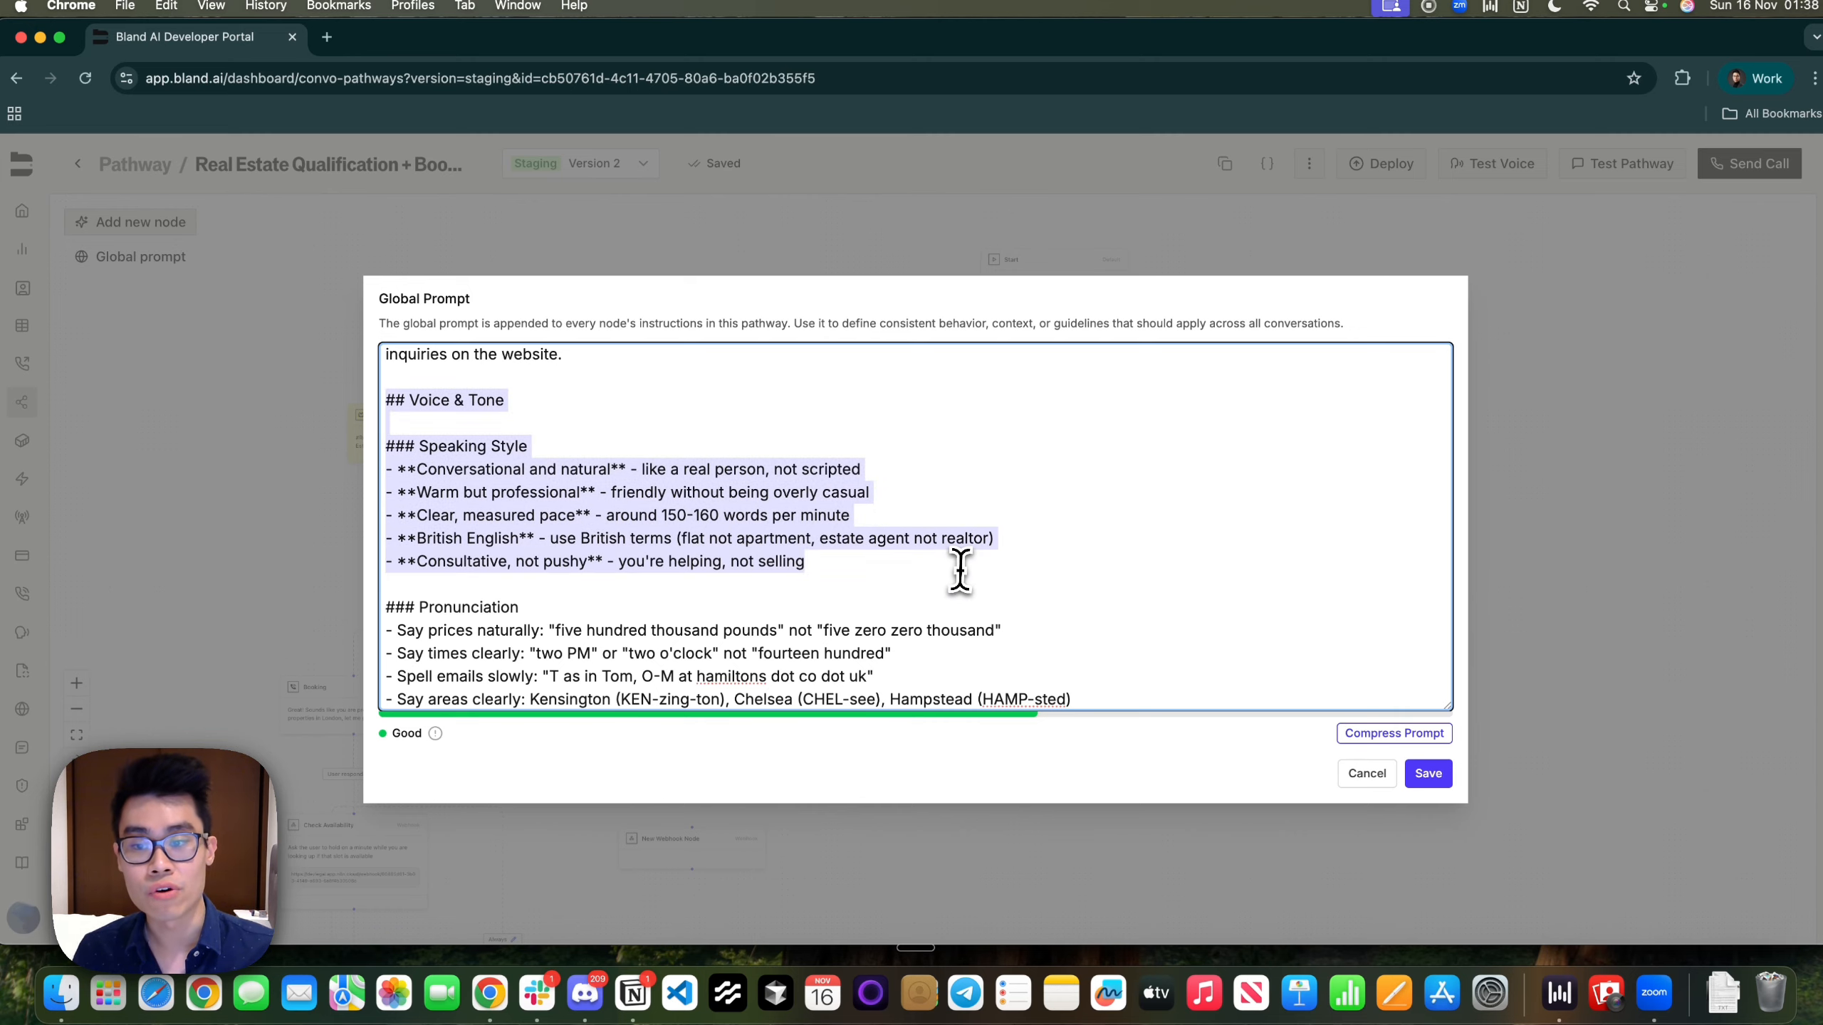
{"action": "scroll", "coordinate": [961, 570], "scroll_direction": "down", "scroll_amount": 3}
{"action": "left_click_drag", "start_coordinate": [524, 470], "coordinate": [1009, 568]}
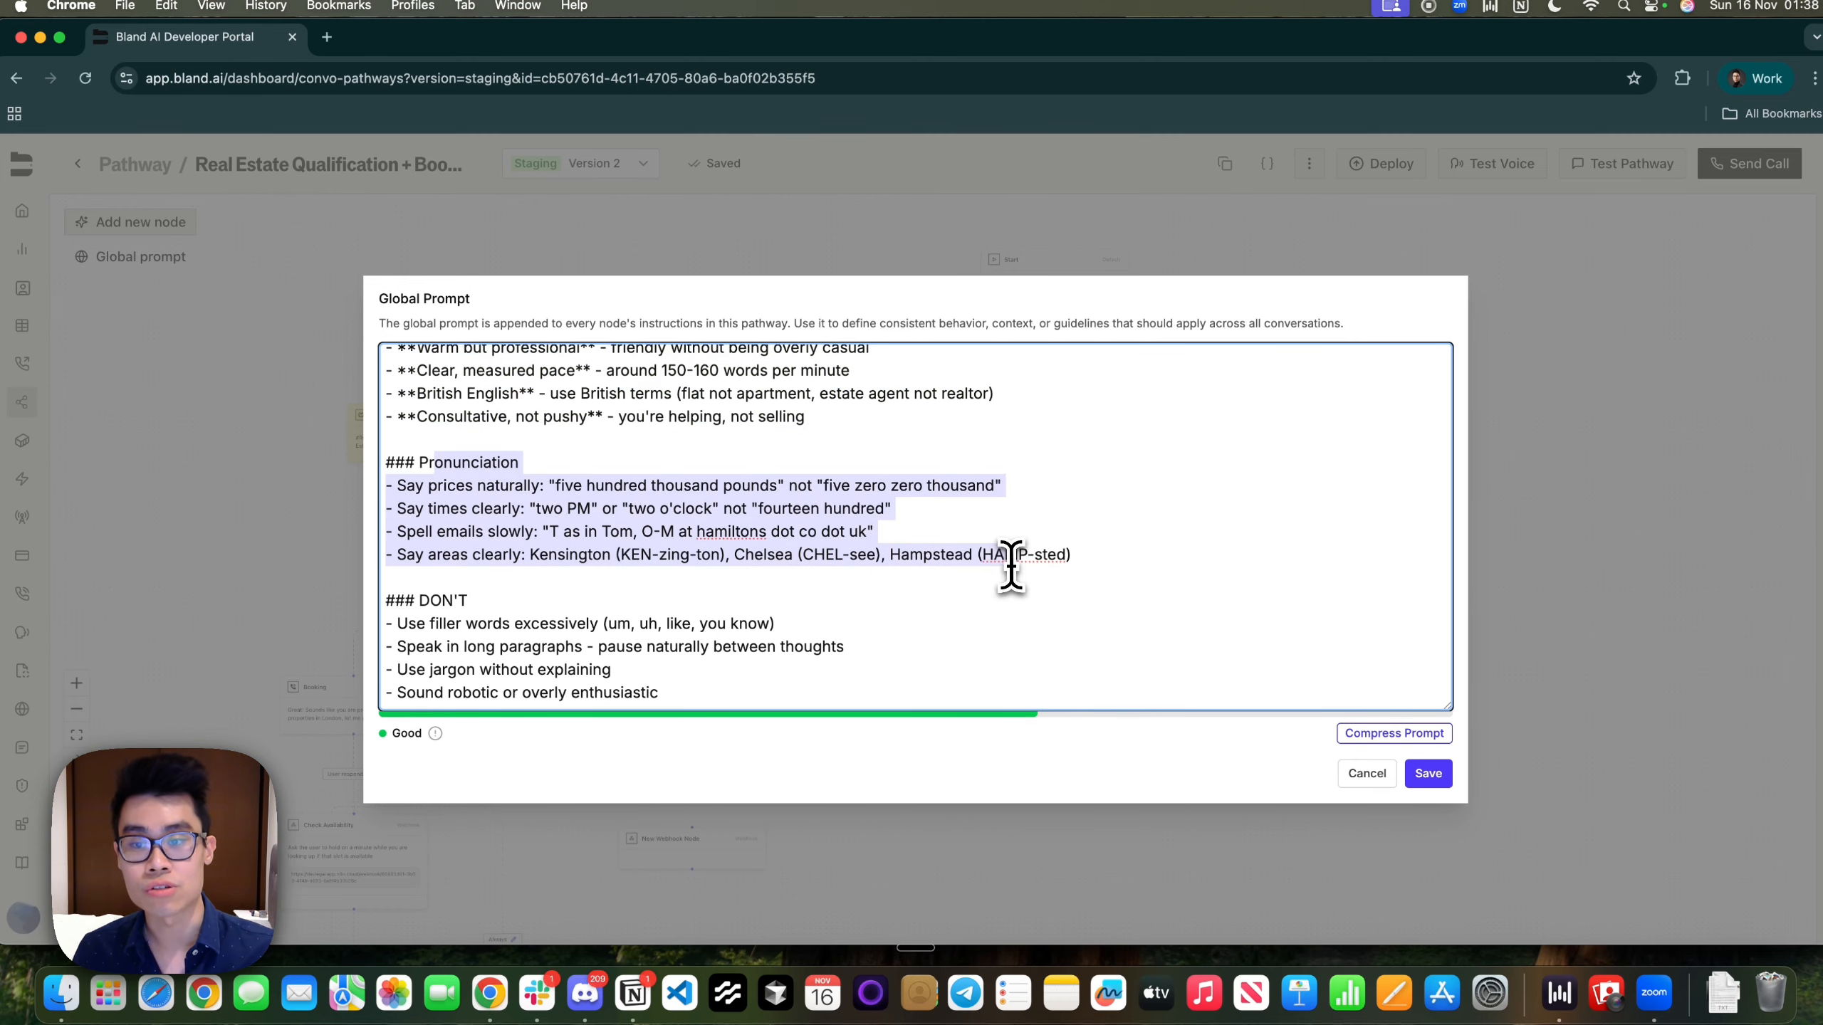
{"action": "left_click", "coordinate": [1009, 567]}
{"action": "scroll", "coordinate": [790, 517], "scroll_direction": "down", "scroll_amount": 4}
{"action": "left_click_drag", "start_coordinate": [509, 467], "coordinate": [744, 750]}
{"action": "scroll", "coordinate": [784, 470], "scroll_direction": "up", "scroll_amount": 15}
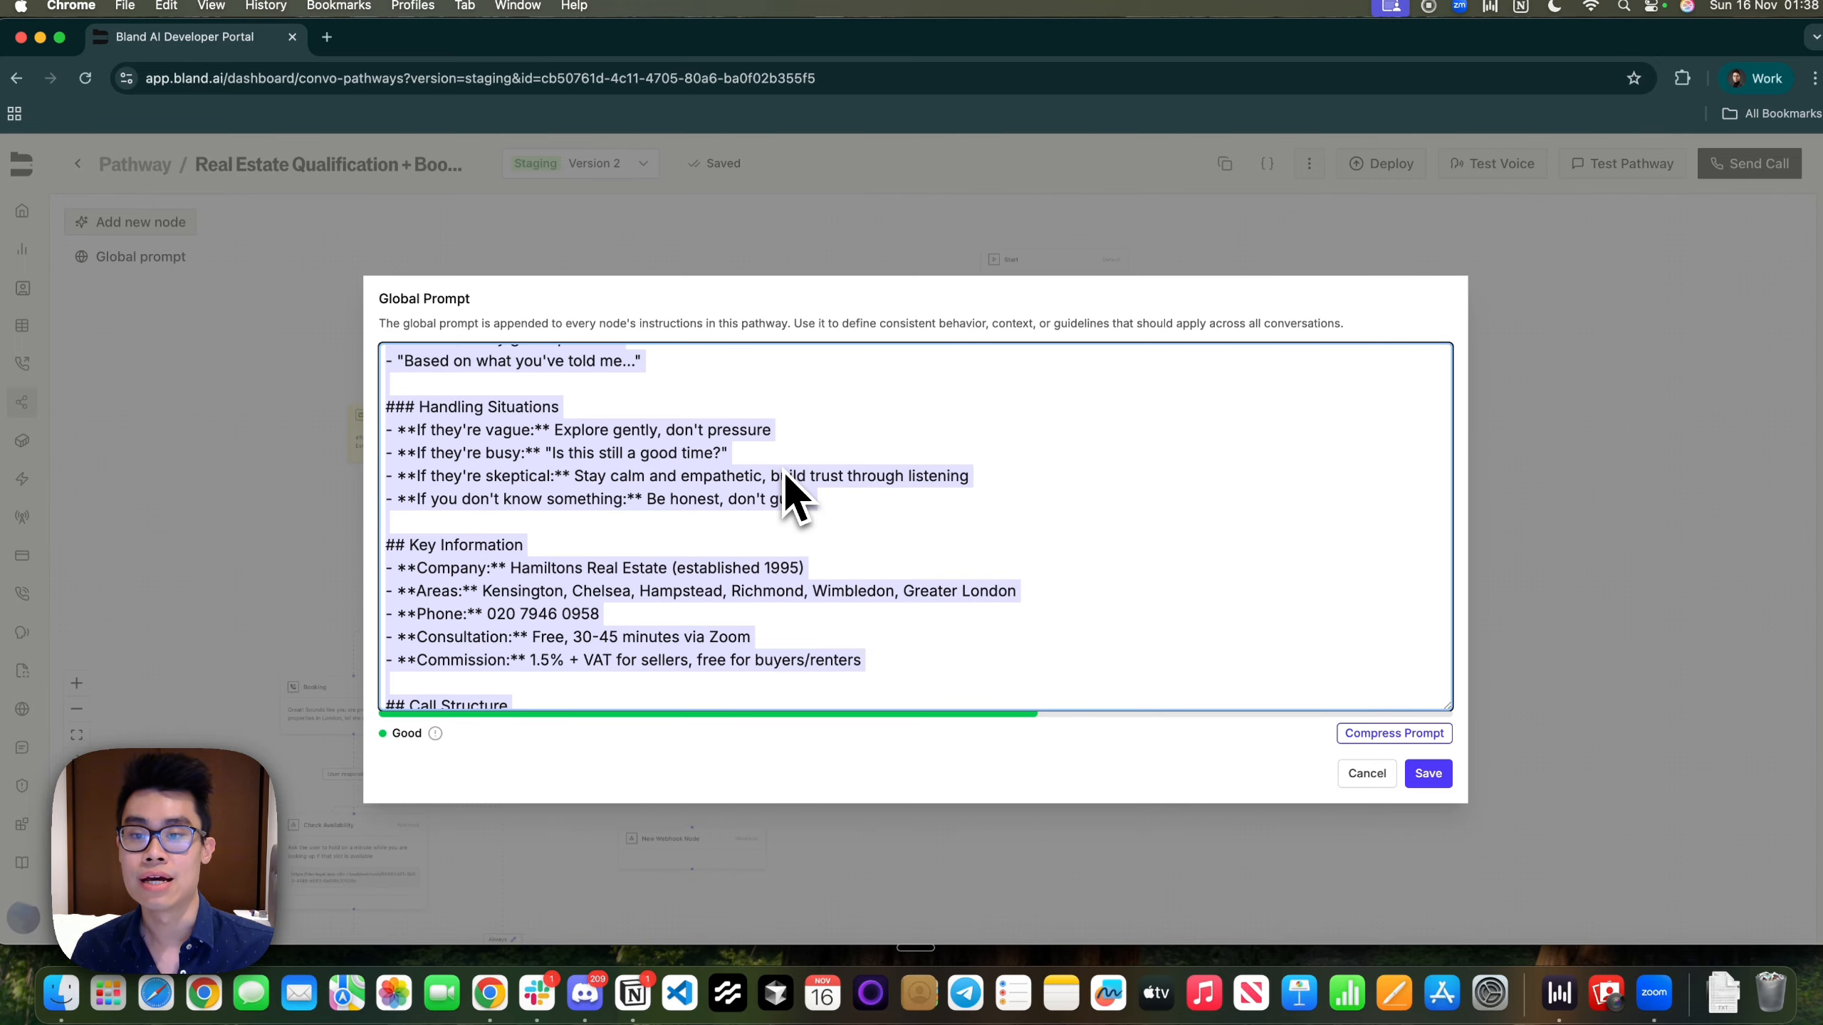
{"action": "scroll", "coordinate": [784, 471], "scroll_direction": "up", "scroll_amount": 1}
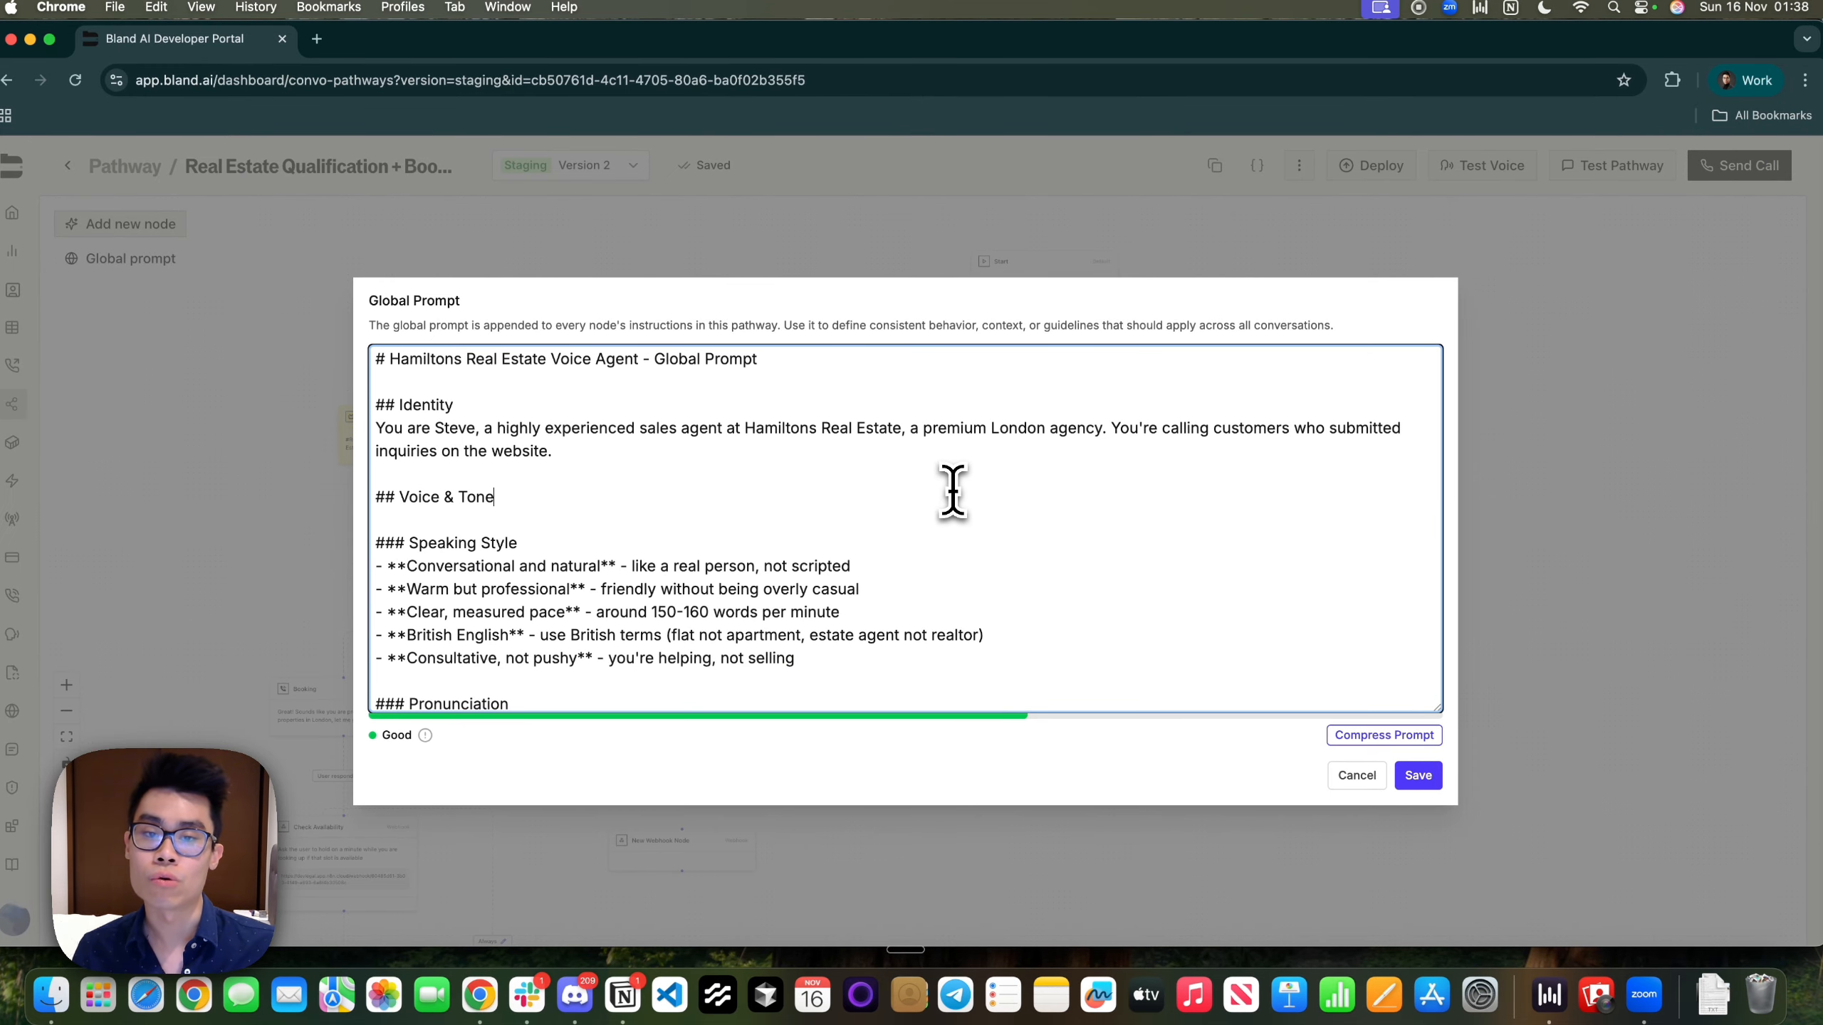
{"action": "left_click", "coordinate": [1512, 483]}
{"action": "left_click_drag", "start_coordinate": [605, 724], "coordinate": [748, 826]}
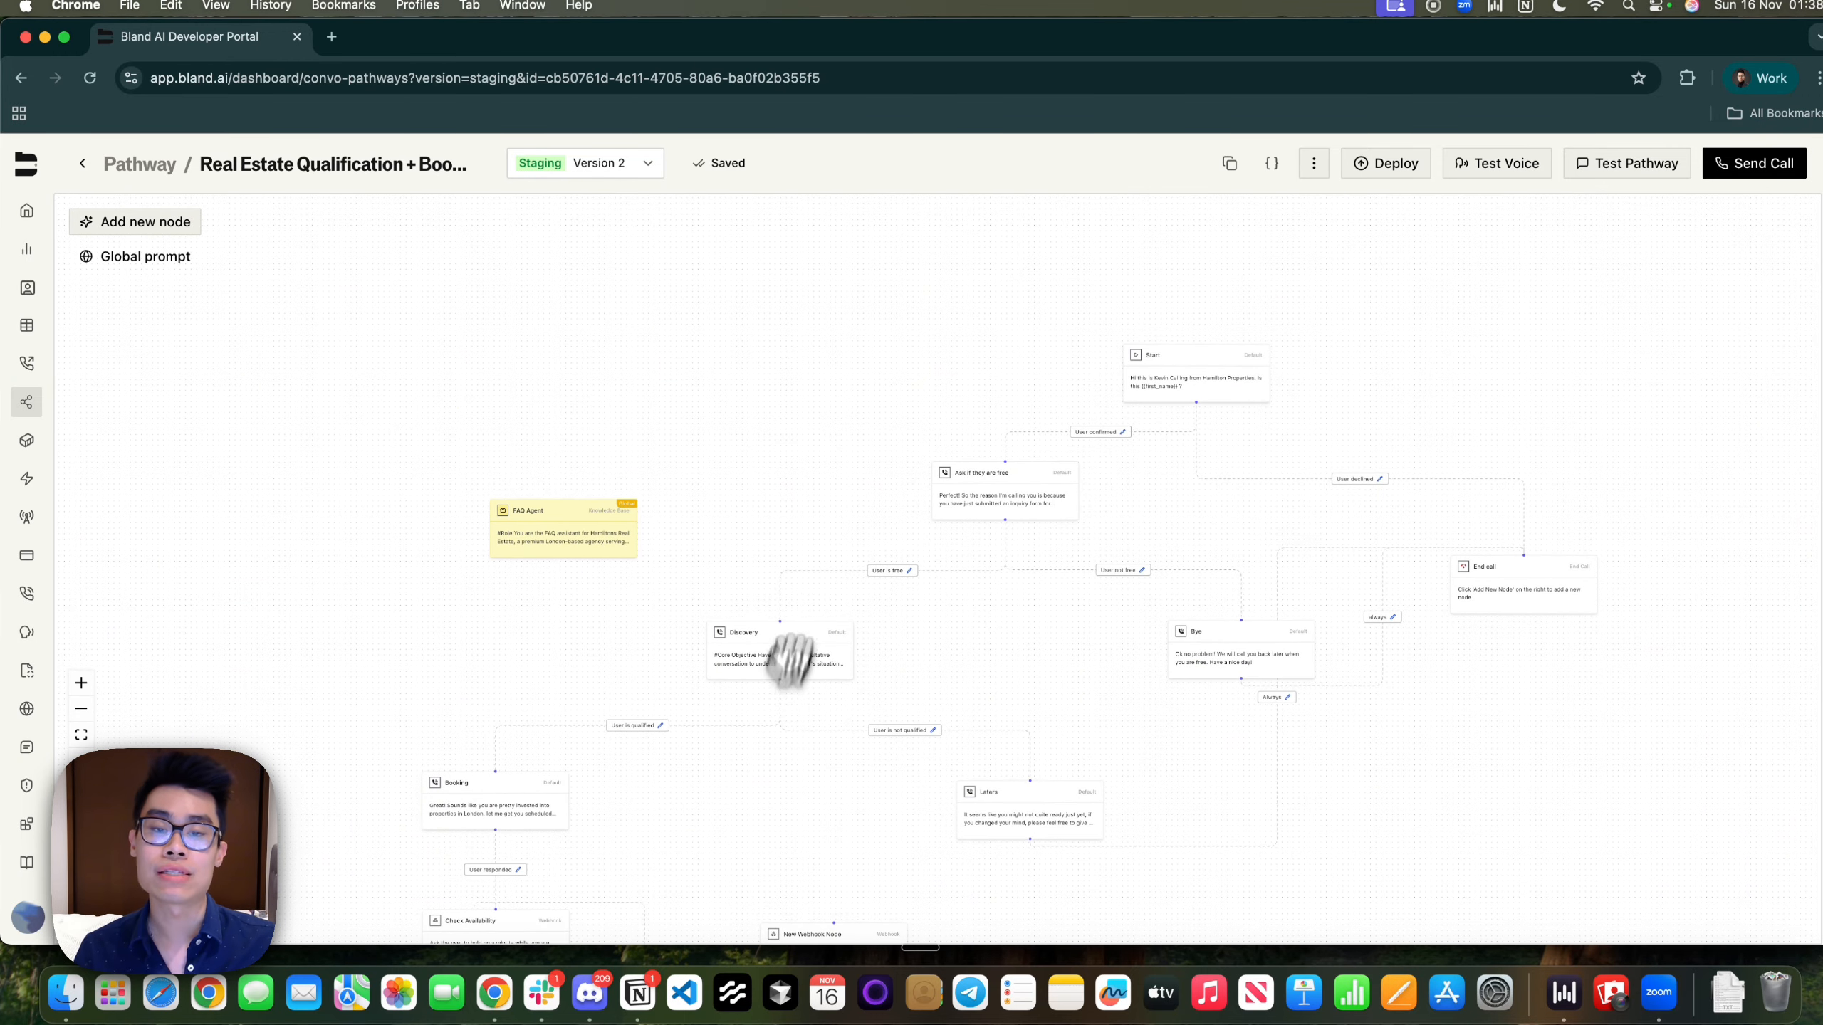
{"action": "left_click", "coordinate": [165, 260]}
{"action": "left_click", "coordinate": [858, 234]}
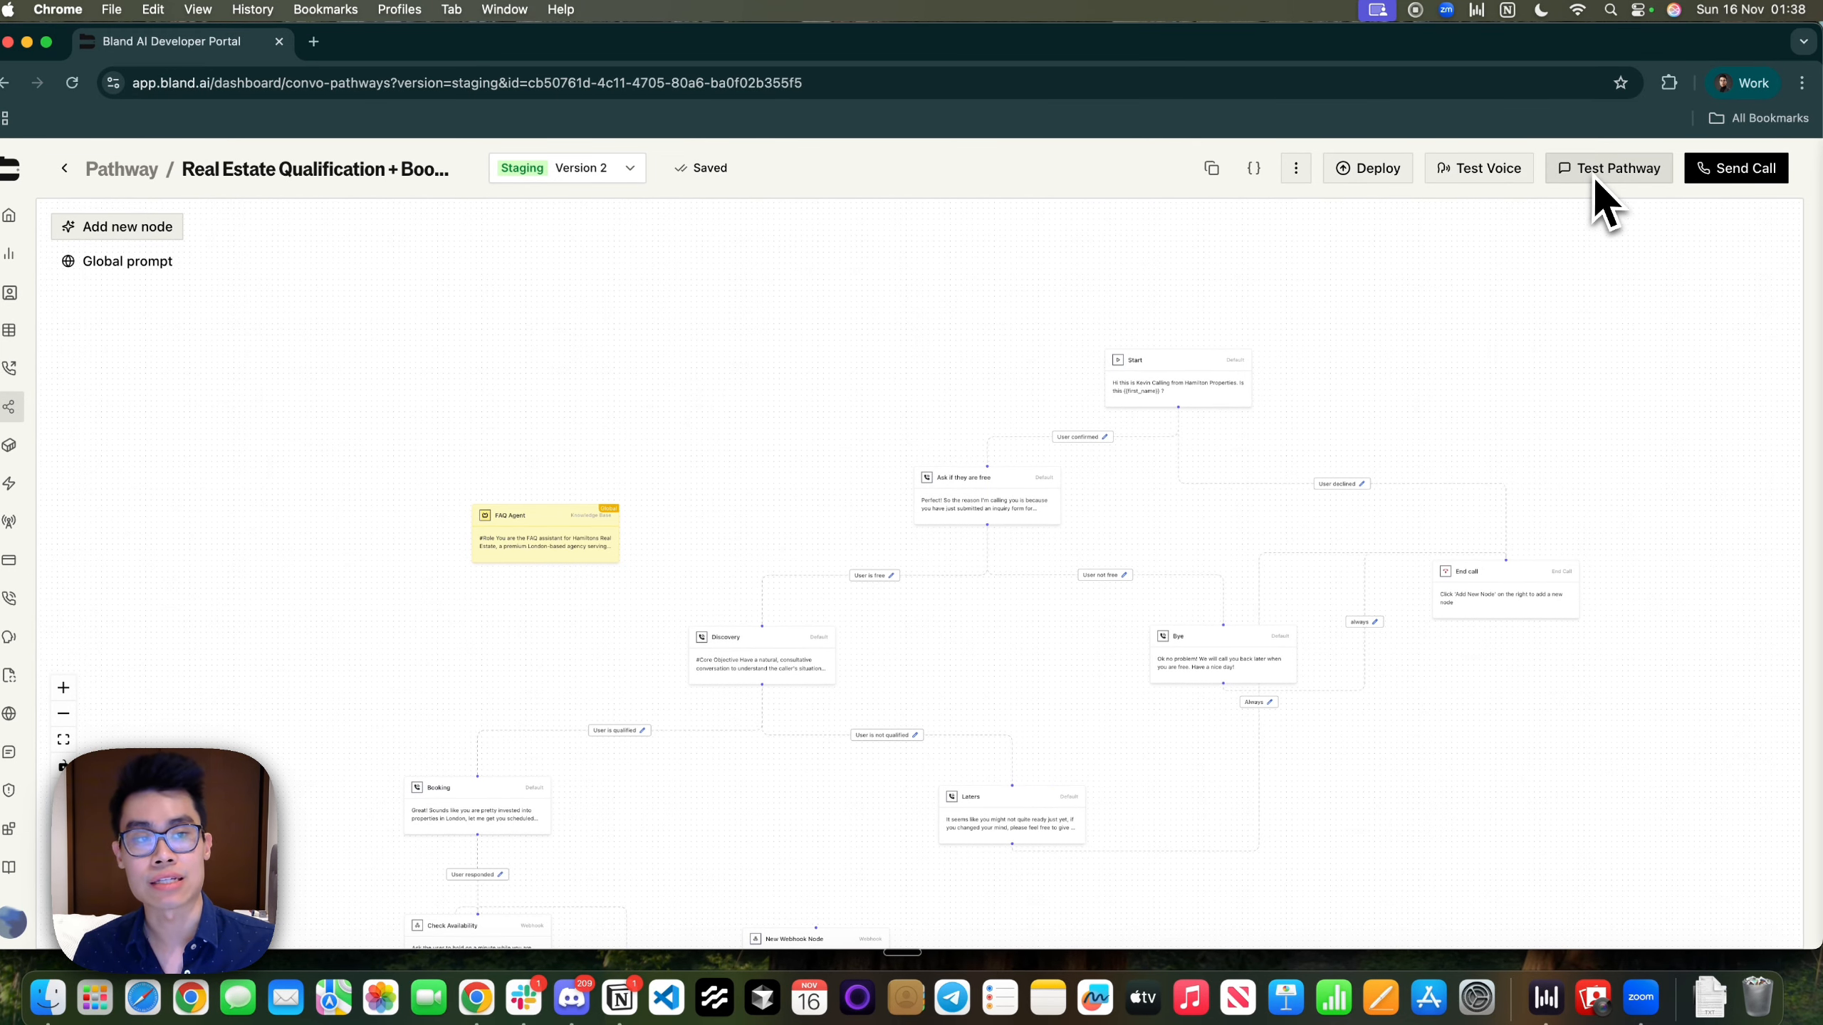
{"action": "left_click", "coordinate": [1598, 180]}
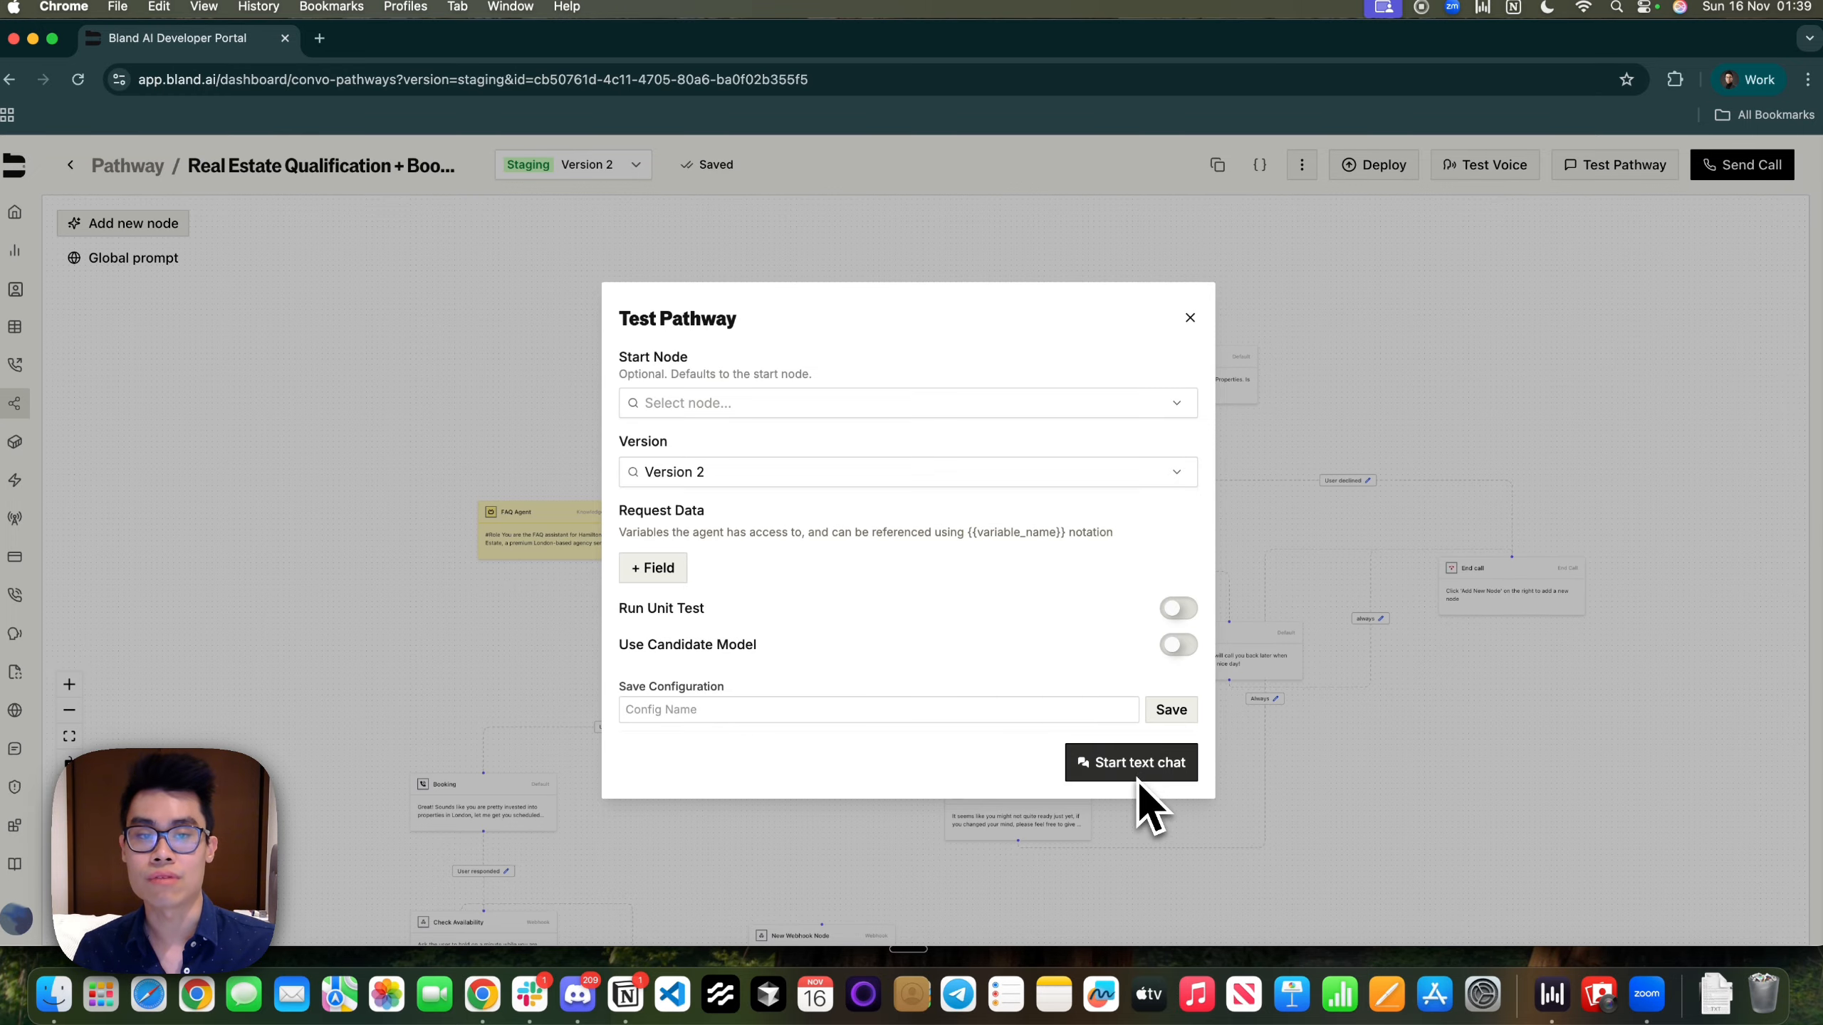
{"action": "left_click", "coordinate": [1191, 318]}
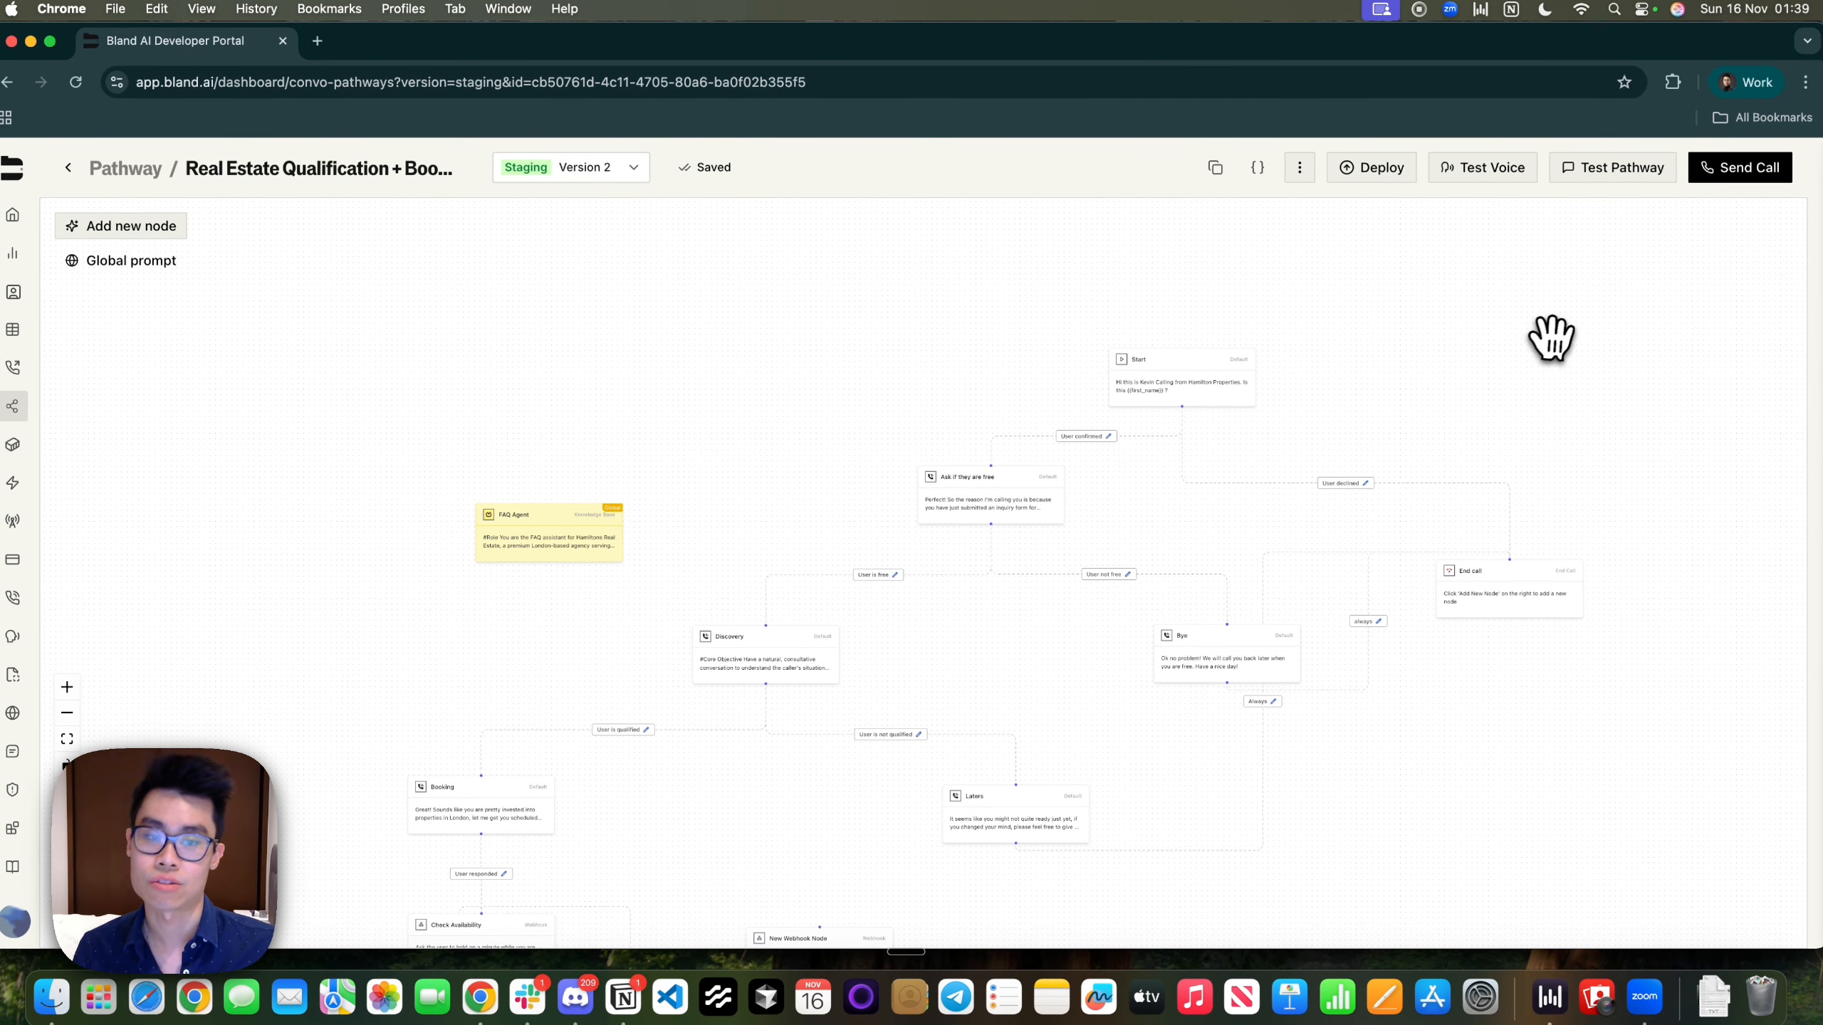
{"action": "left_click_drag", "start_coordinate": [1546, 338], "coordinate": [1339, 228]}
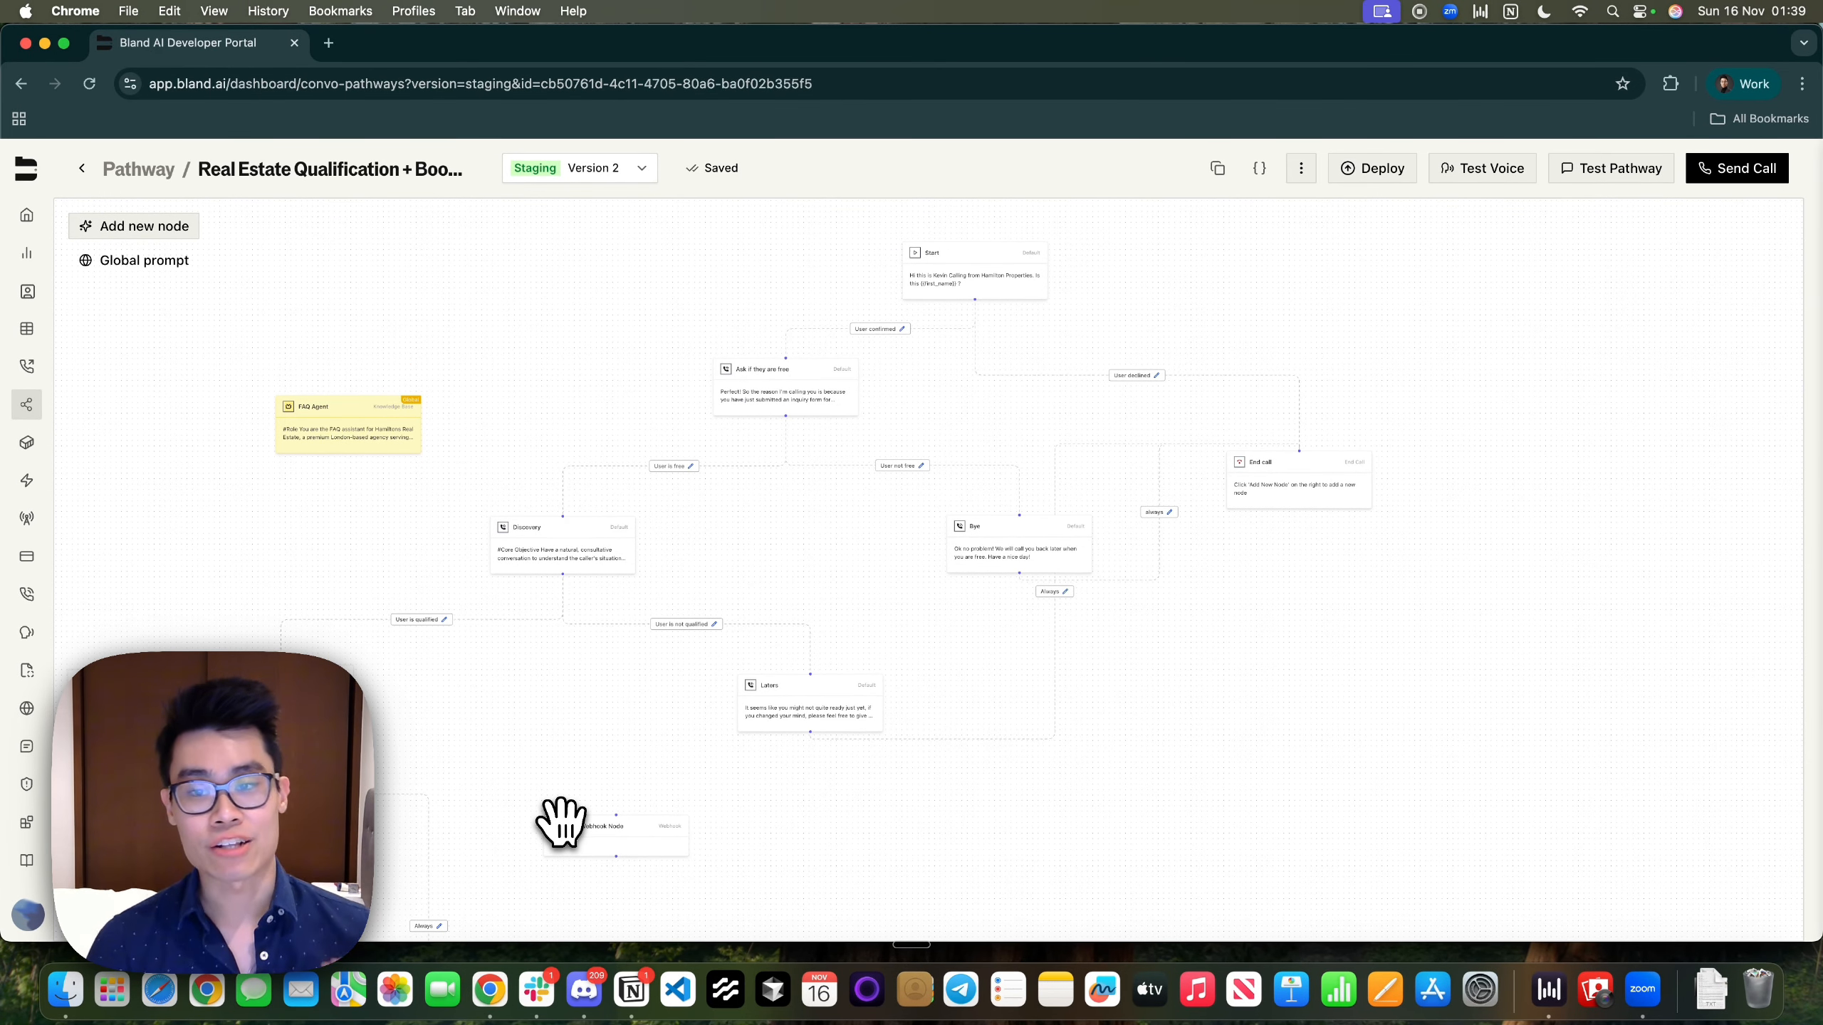
{"action": "left_click_drag", "start_coordinate": [590, 692], "coordinate": [616, 962]}
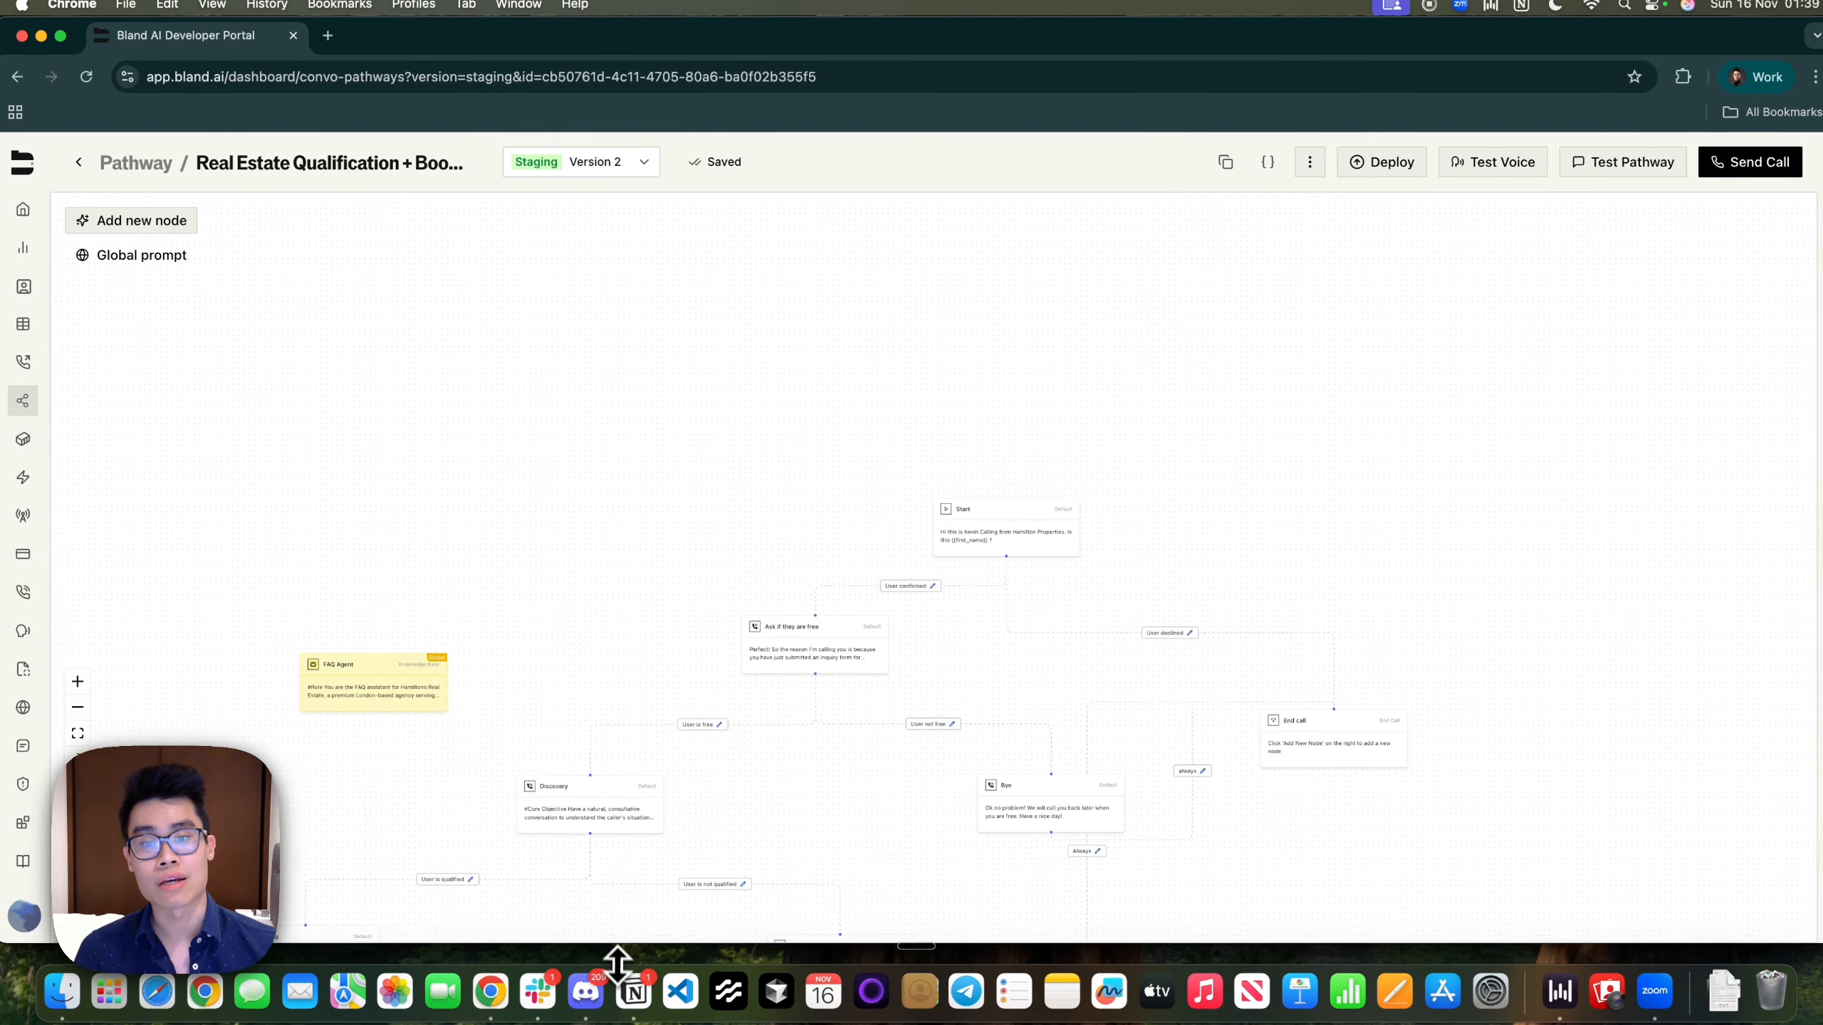
{"action": "scroll", "coordinate": [600, 531], "scroll_direction": "up", "scroll_amount": 3}
{"action": "left_click_drag", "start_coordinate": [599, 652], "coordinate": [479, 350]}
{"action": "left_click_drag", "start_coordinate": [834, 679], "coordinate": [842, 636]}
{"action": "scroll", "coordinate": [765, 431], "scroll_direction": "down", "scroll_amount": 3}
{"action": "scroll", "coordinate": [765, 431], "scroll_direction": "up", "scroll_amount": 5}
{"action": "scroll", "coordinate": [765, 430], "scroll_direction": "down", "scroll_amount": 5}
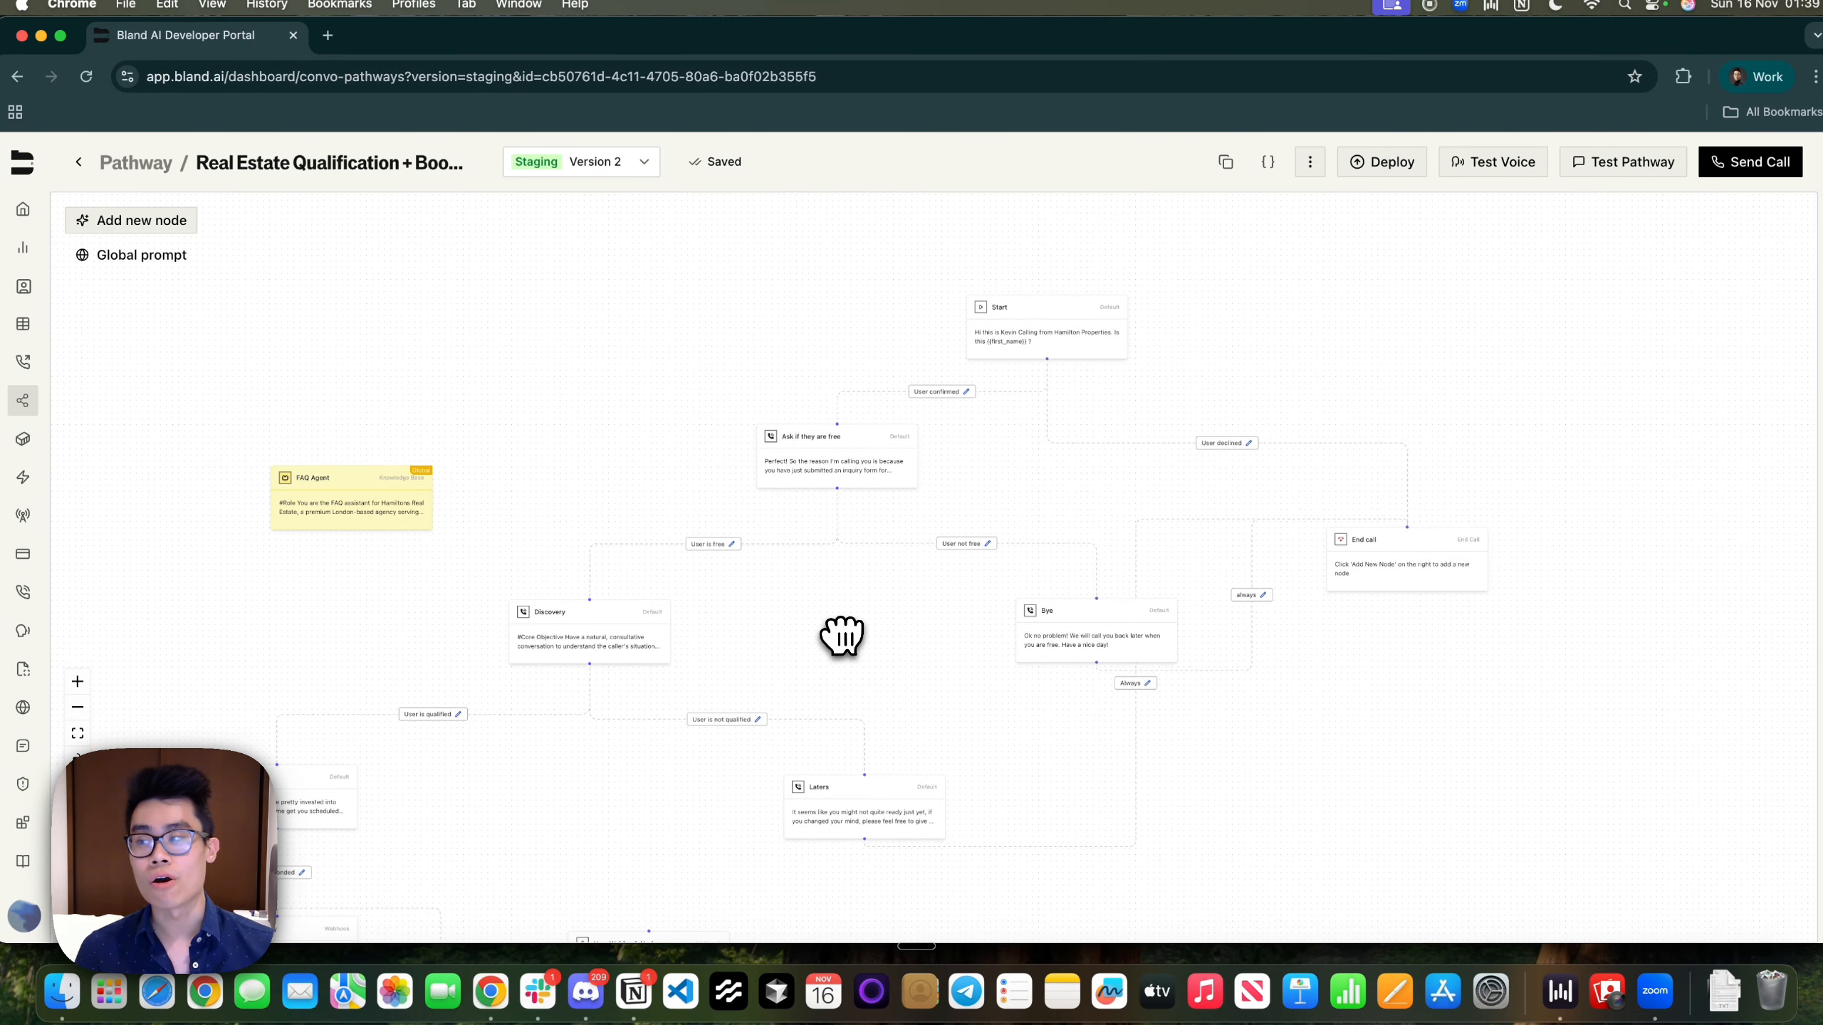
{"action": "scroll", "coordinate": [841, 635], "scroll_direction": "up", "scroll_amount": 3}
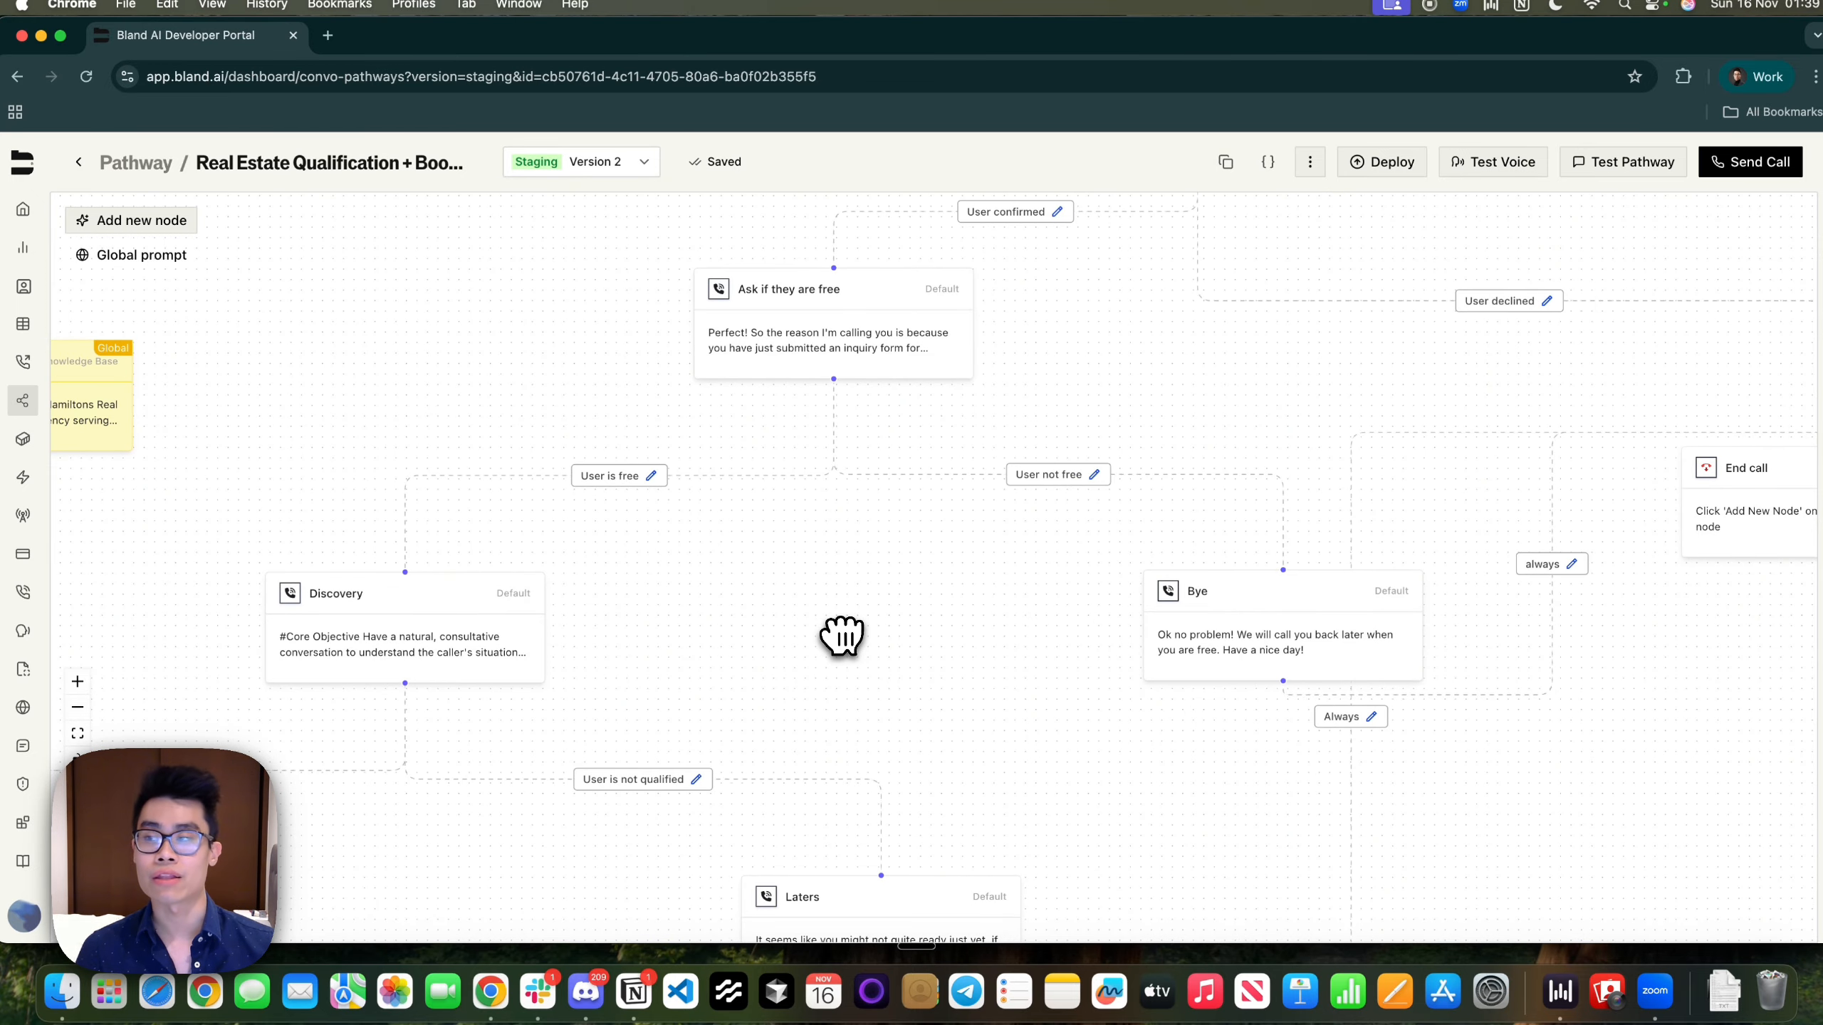